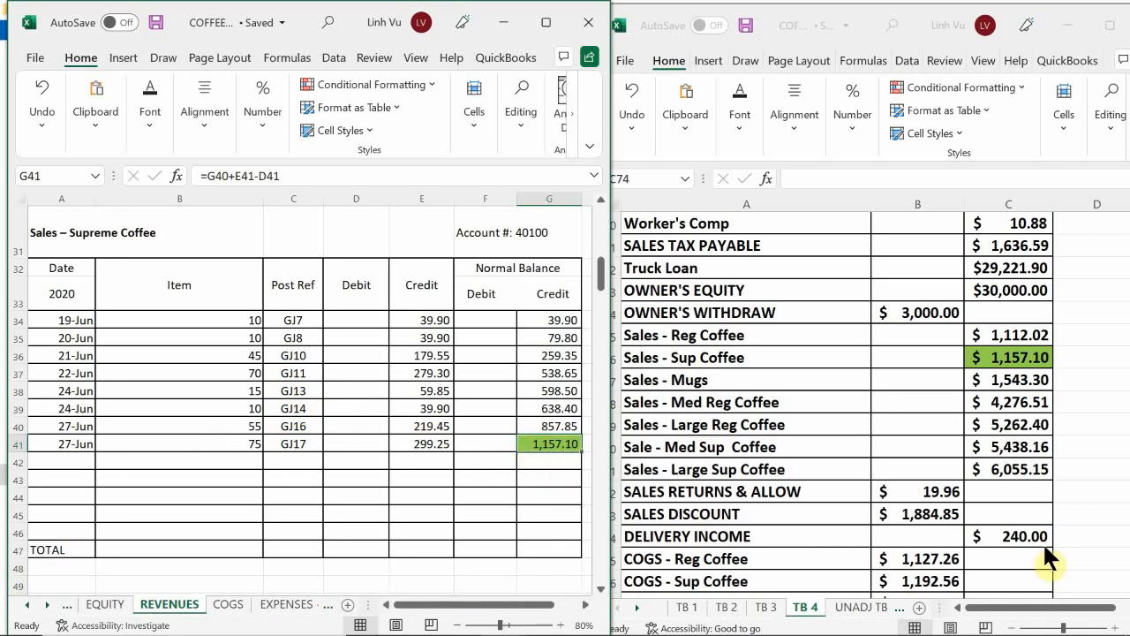
Step: Review the week 4 trial balance from the sales accounts down to the totals and back up to the heading
{"action": "scroll", "coordinate": [1014, 364], "scroll_direction": "down", "scroll_amount": 11}
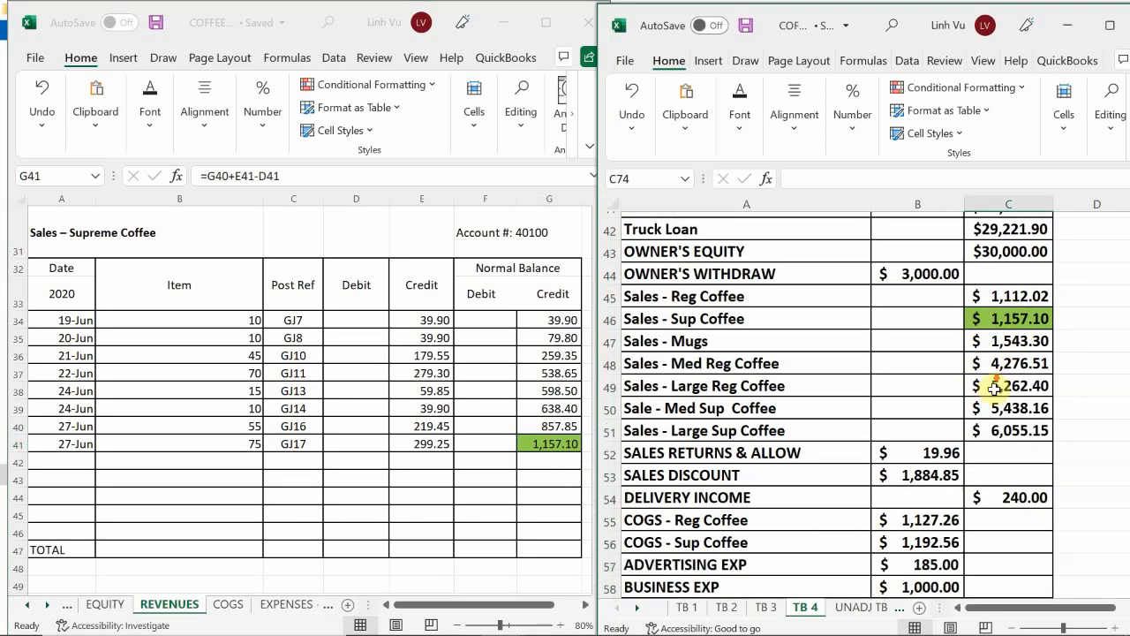
{"action": "scroll", "coordinate": [1000, 403], "scroll_direction": "down", "scroll_amount": 3}
{"action": "scroll", "coordinate": [999, 403], "scroll_direction": "up", "scroll_amount": 5}
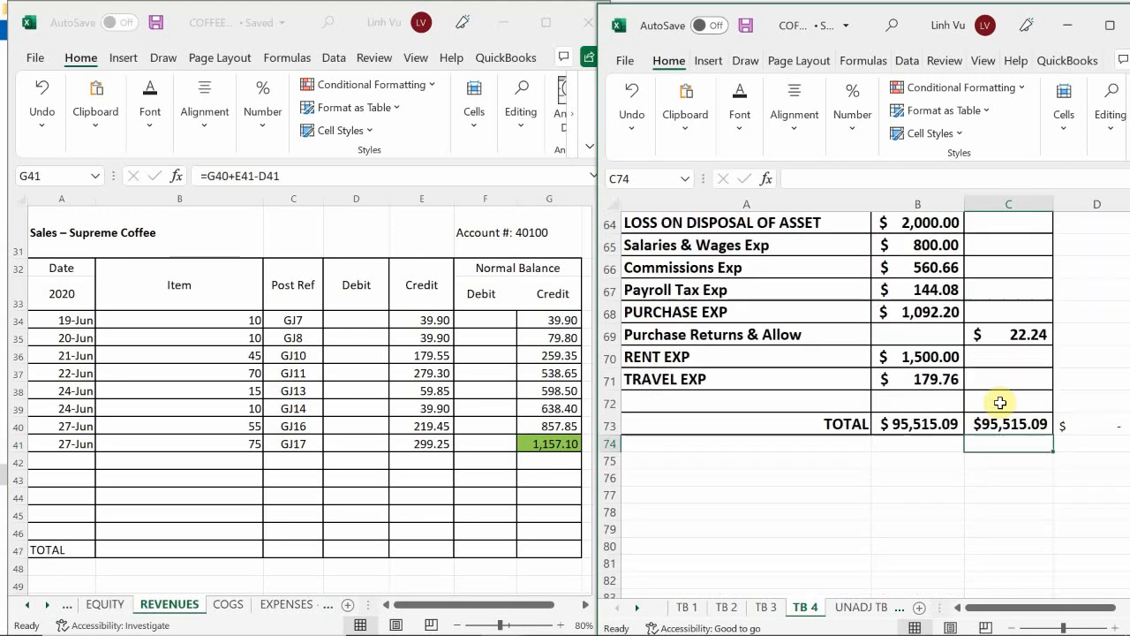
{"action": "scroll", "coordinate": [1002, 402], "scroll_direction": "down", "scroll_amount": 1}
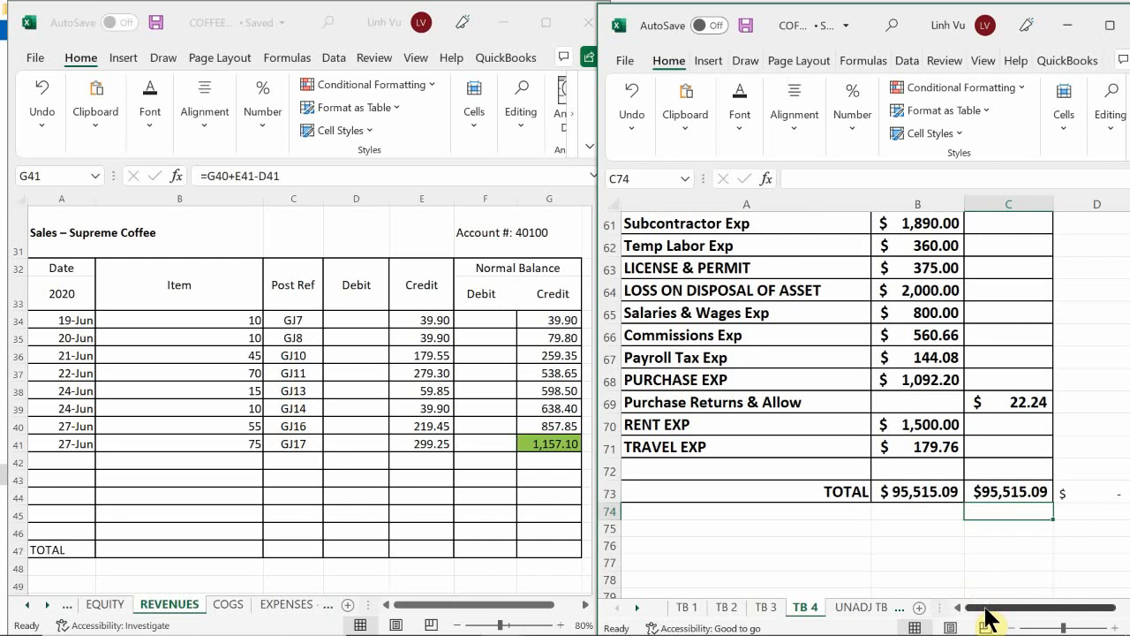
{"action": "left_click_drag", "start_coordinate": [985, 607], "coordinate": [991, 604]}
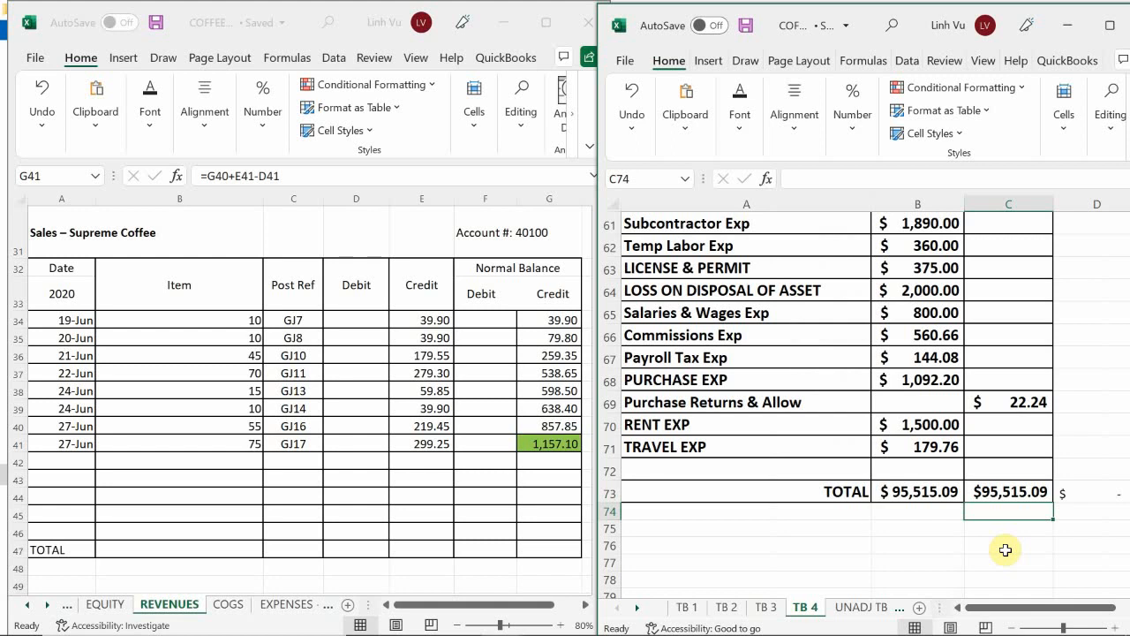
{"action": "scroll", "coordinate": [1006, 549], "scroll_direction": "up", "scroll_amount": 5}
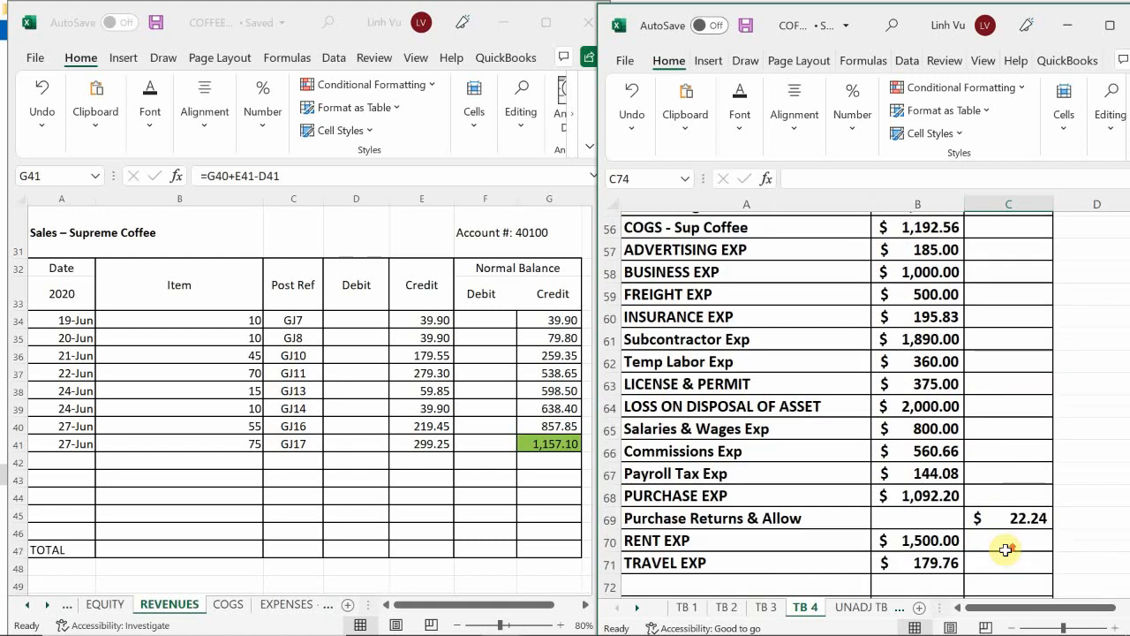
{"action": "scroll", "coordinate": [1006, 549], "scroll_direction": "up", "scroll_amount": 1}
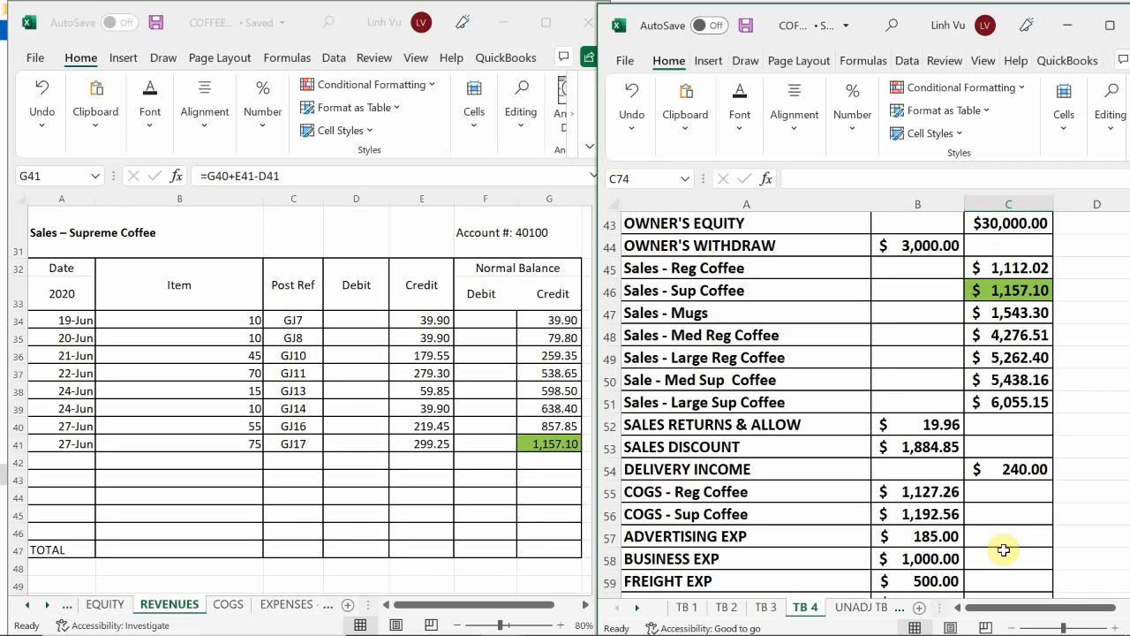
{"action": "left_click", "coordinate": [923, 319]}
{"action": "scroll", "coordinate": [925, 327], "scroll_direction": "up", "scroll_amount": 9}
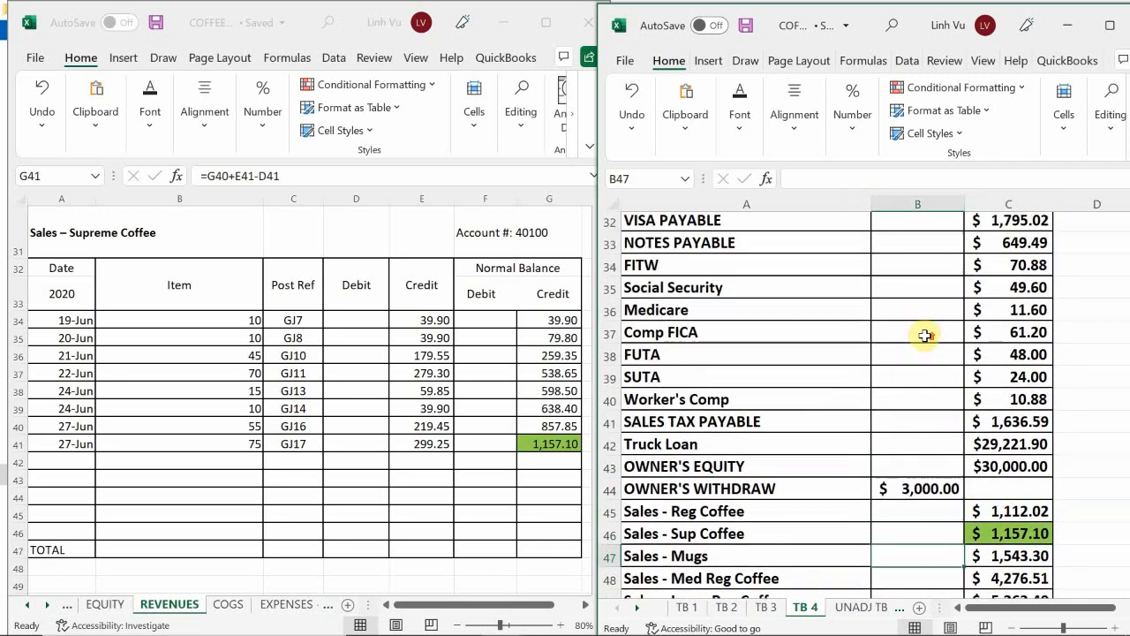
{"action": "scroll", "coordinate": [925, 334], "scroll_direction": "up", "scroll_amount": 5}
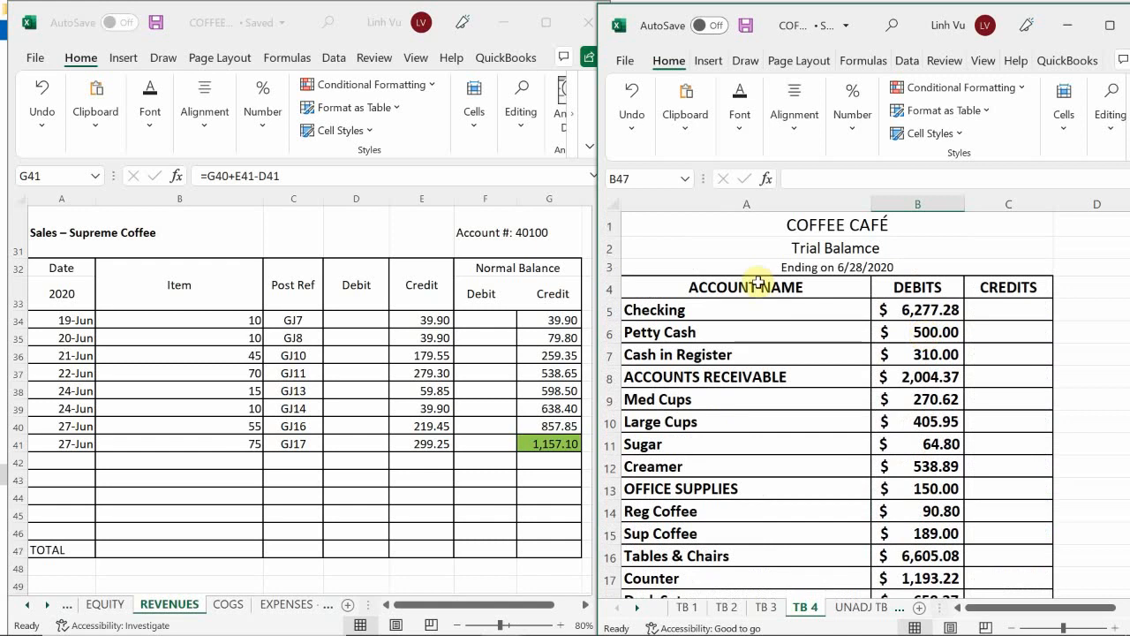
Step: Bring up the Coffee Cafe scenario document in Word and the general journal workbook in Excel beside it
{"action": "left_click", "coordinate": [545, 618]}
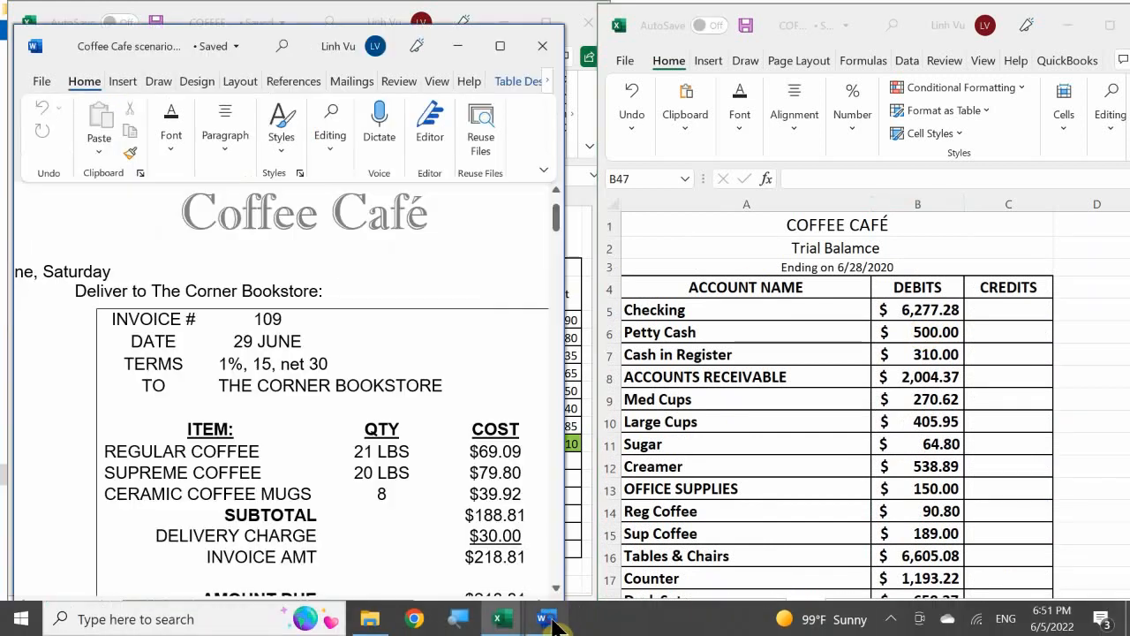
{"action": "left_click", "coordinate": [503, 621]}
{"action": "left_click", "coordinate": [214, 542]}
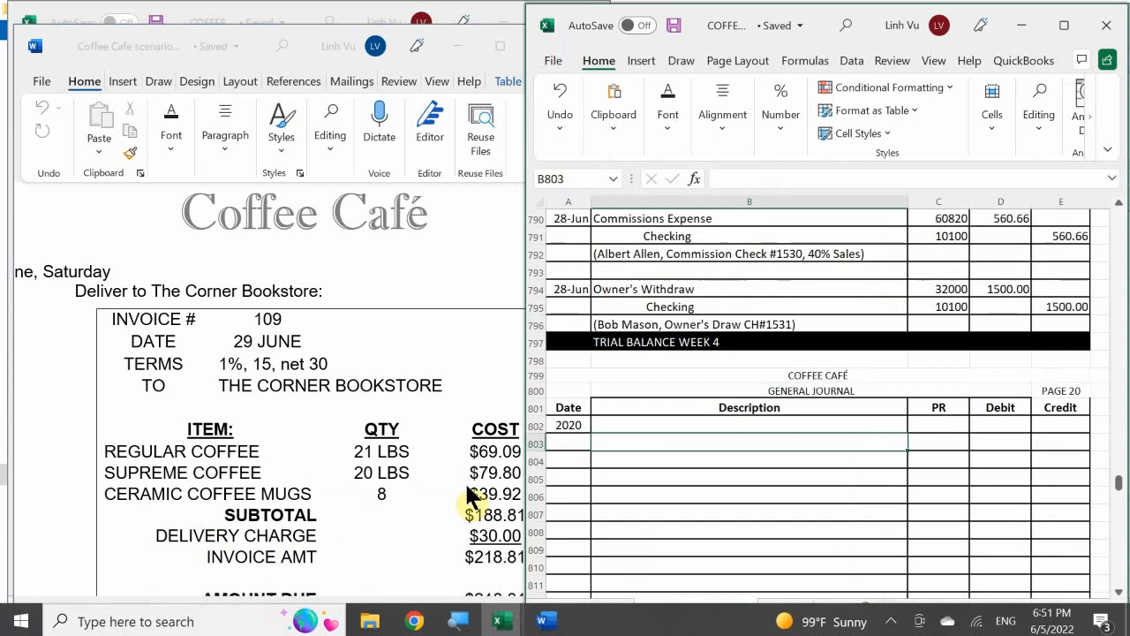
{"action": "left_click", "coordinate": [688, 475]}
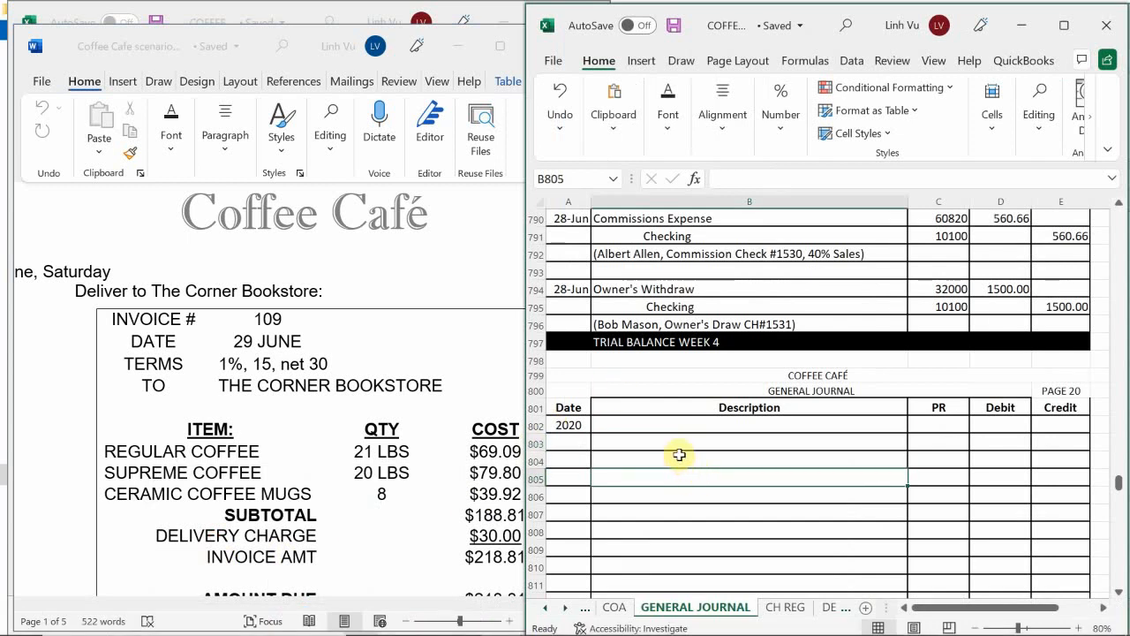
Step: Enter the date 6/29 in A803, the first entry row of general journal page 20
{"action": "scroll", "coordinate": [769, 466], "scroll_direction": "up", "scroll_amount": 1}
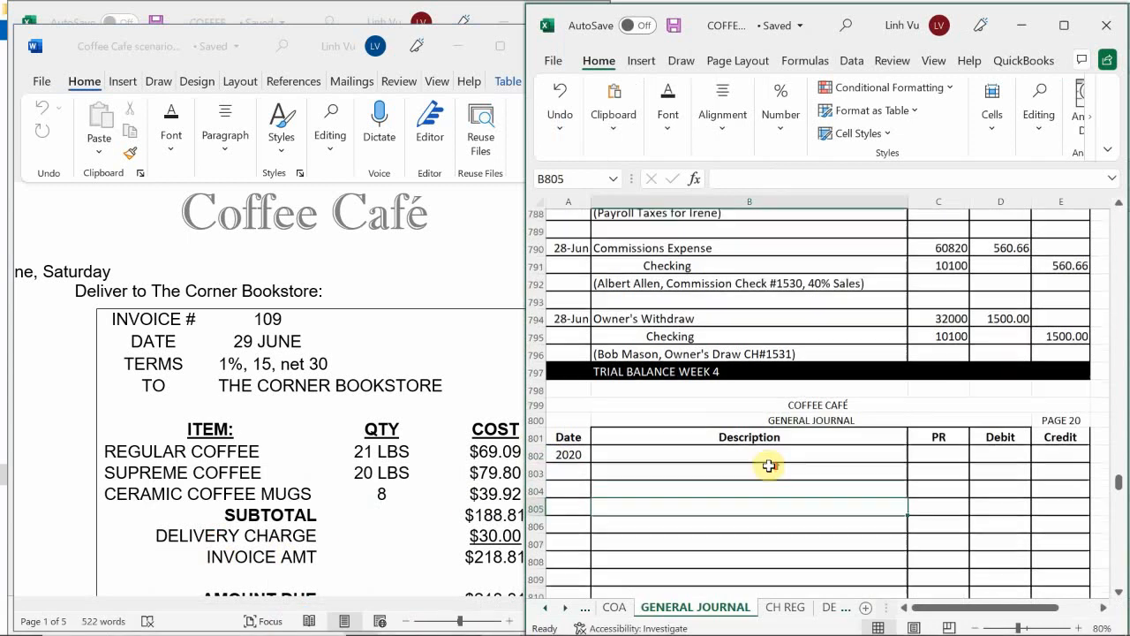
{"action": "scroll", "coordinate": [769, 466], "scroll_direction": "down", "scroll_amount": 3}
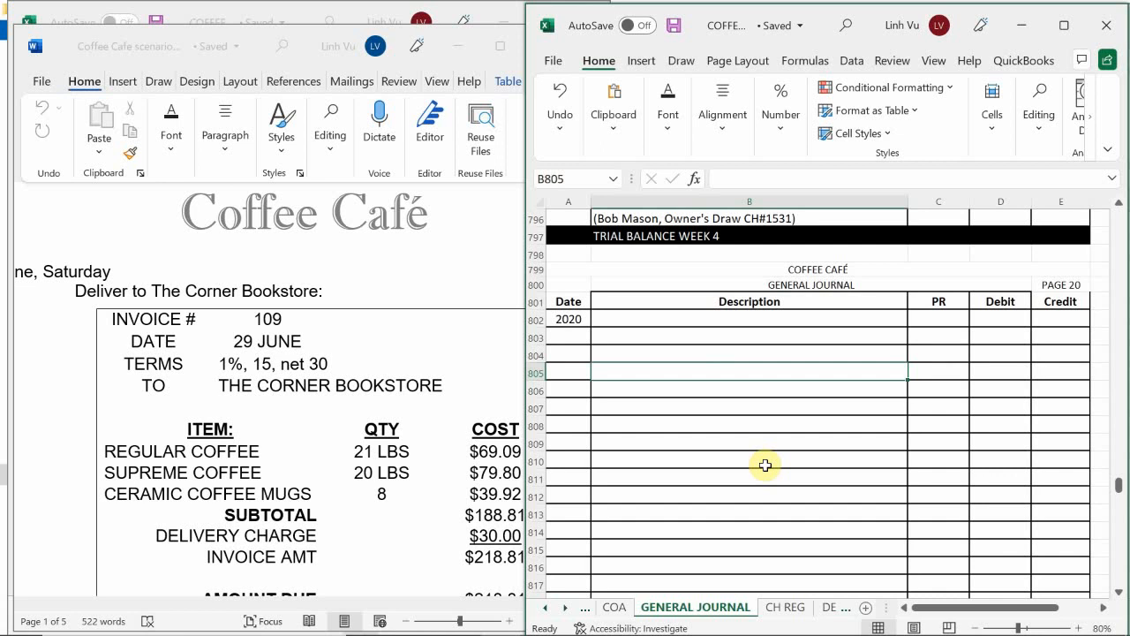
{"action": "left_click", "coordinate": [565, 341]}
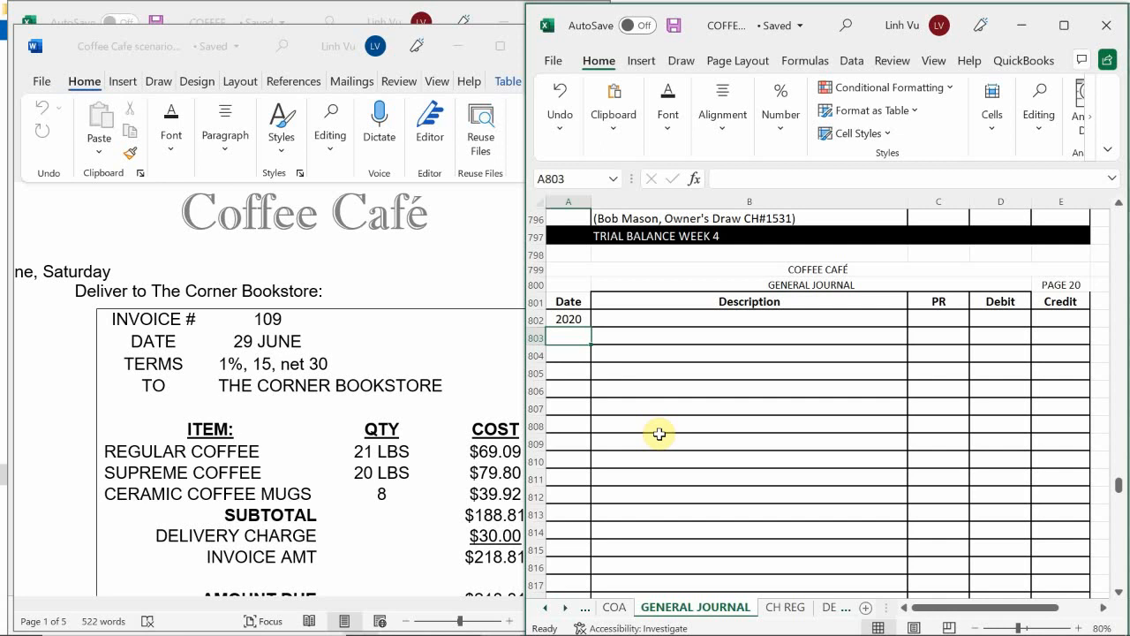
{"action": "type", "text": "6/29"}
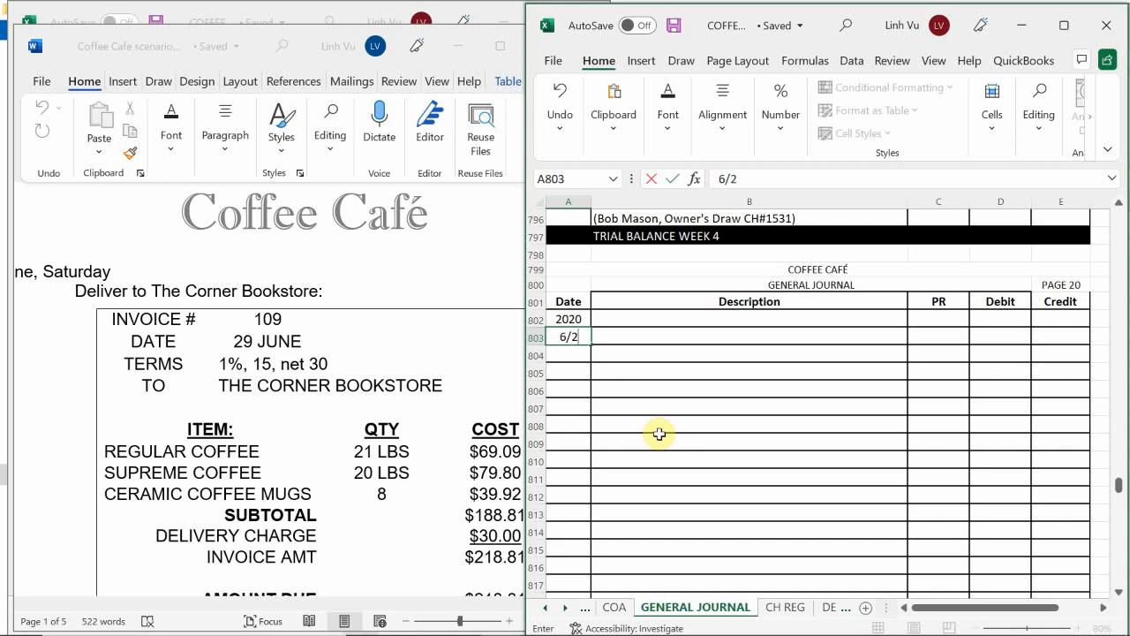
{"action": "key", "text": "Return"}
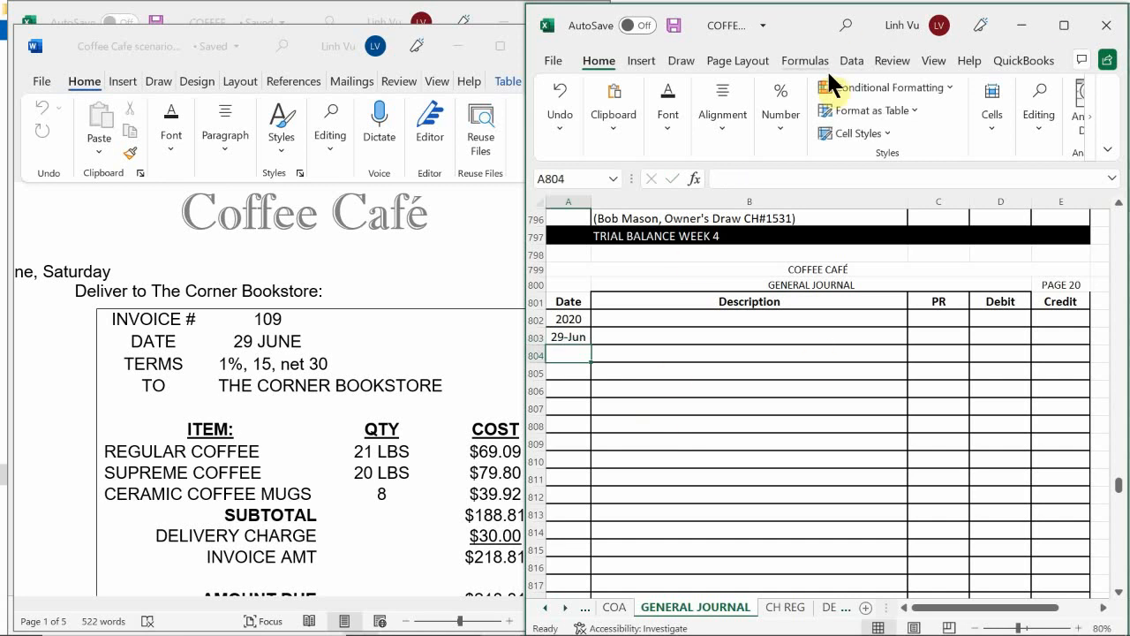
Step: Check the items on The Corner Bookstore invoice and search the general journal for an earlier credit sale using the same accounts
{"action": "left_click", "coordinate": [294, 366]}
{"action": "scroll", "coordinate": [294, 365], "scroll_direction": "down", "scroll_amount": 2}
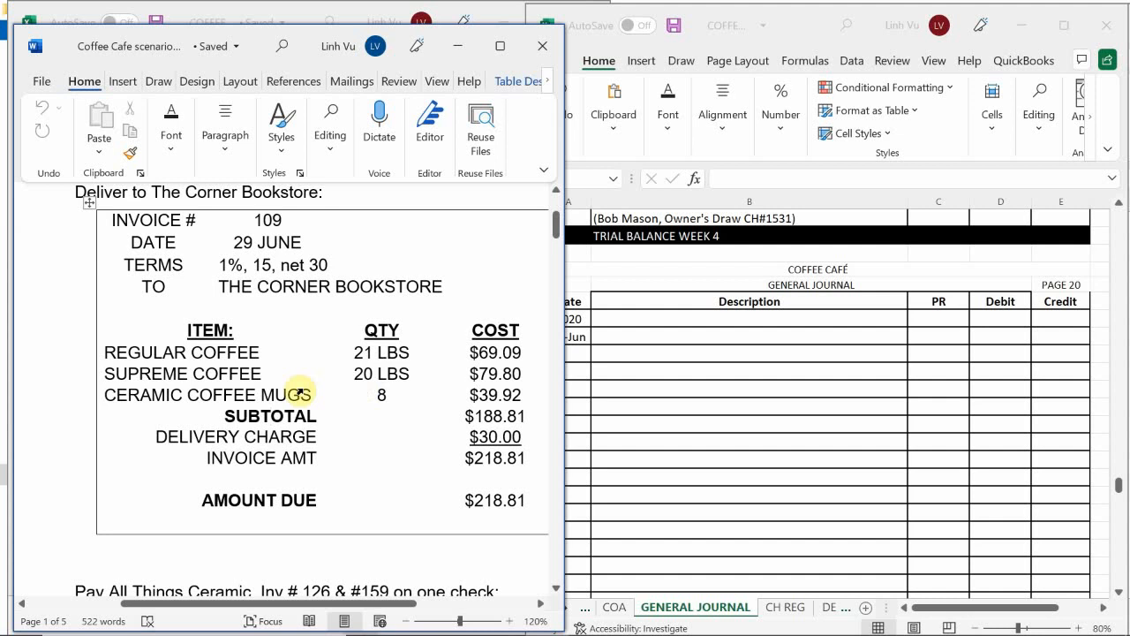
{"action": "scroll", "coordinate": [336, 402], "scroll_direction": "down", "scroll_amount": 1}
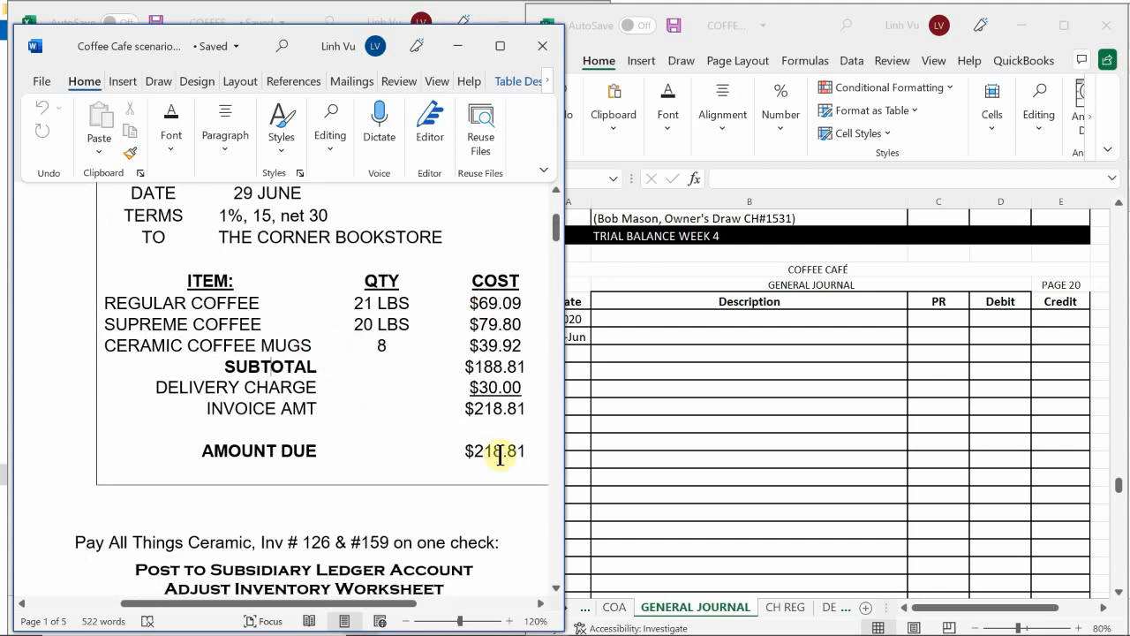
{"action": "left_click", "coordinate": [669, 377]}
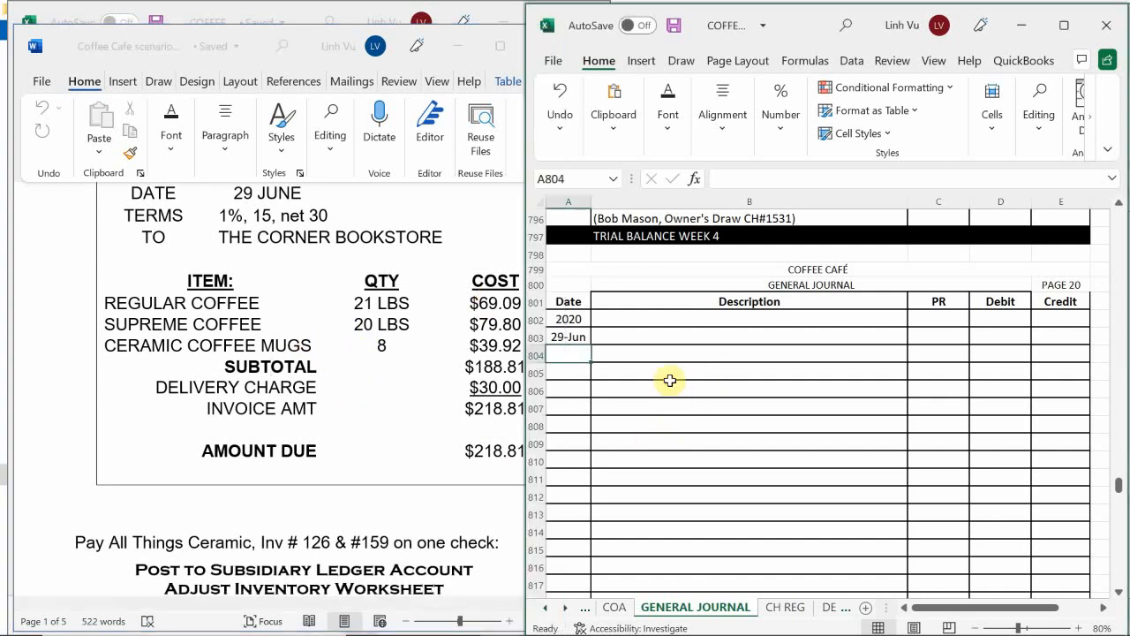
{"action": "scroll", "coordinate": [668, 378], "scroll_direction": "up", "scroll_amount": 10}
{"action": "scroll", "coordinate": [669, 380], "scroll_direction": "up", "scroll_amount": 5}
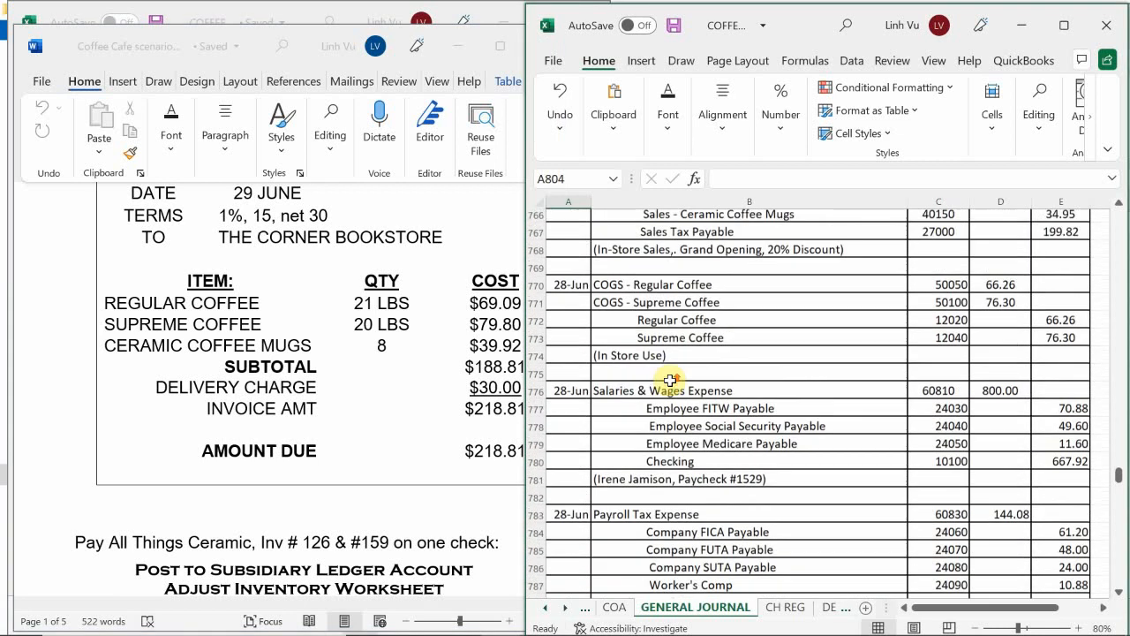
{"action": "scroll", "coordinate": [670, 379], "scroll_direction": "down", "scroll_amount": 5}
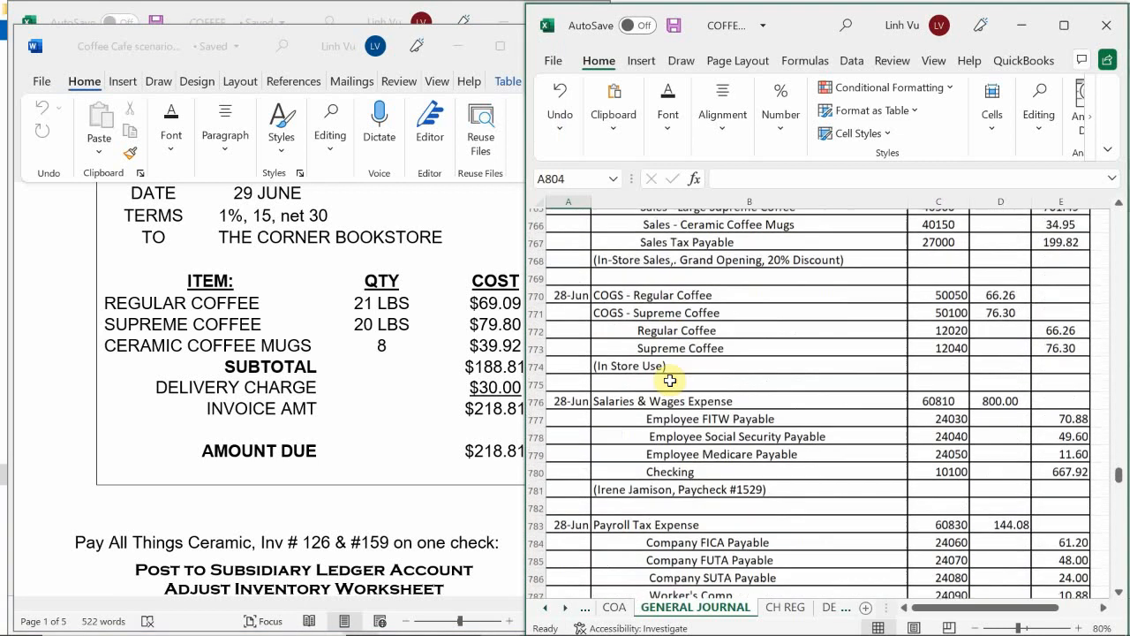
{"action": "scroll", "coordinate": [670, 379], "scroll_direction": "up", "scroll_amount": 1}
{"action": "scroll", "coordinate": [670, 379], "scroll_direction": "up", "scroll_amount": 10}
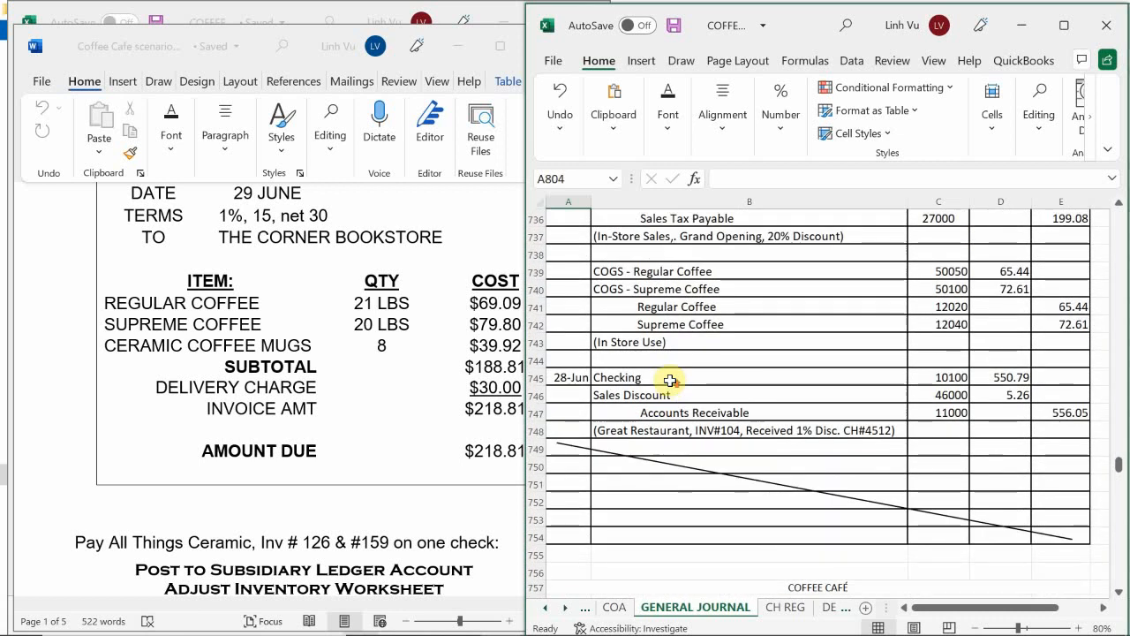
{"action": "scroll", "coordinate": [671, 379], "scroll_direction": "up", "scroll_amount": 3}
{"action": "scroll", "coordinate": [670, 380], "scroll_direction": "up", "scroll_amount": 4}
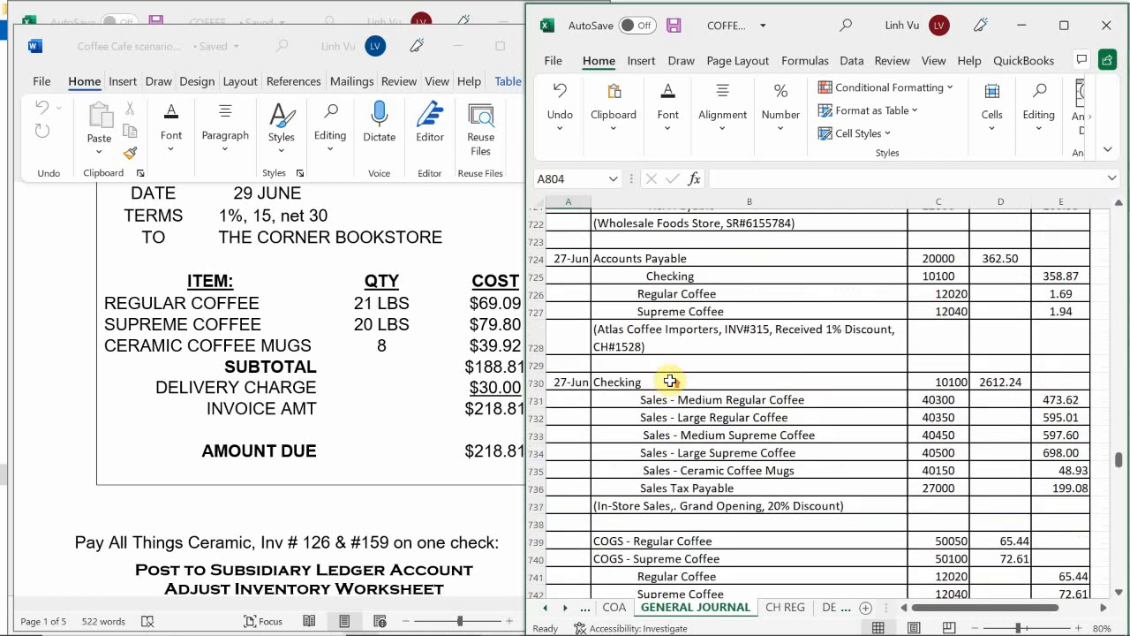
{"action": "scroll", "coordinate": [670, 380], "scroll_direction": "up", "scroll_amount": 1}
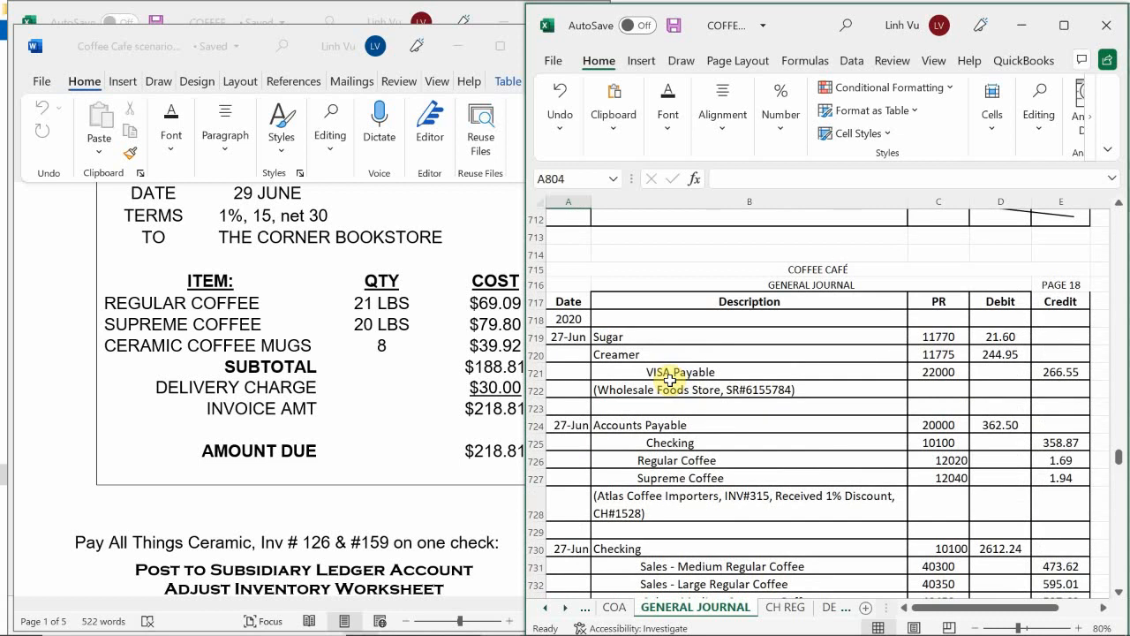
{"action": "scroll", "coordinate": [670, 380], "scroll_direction": "up", "scroll_amount": 6}
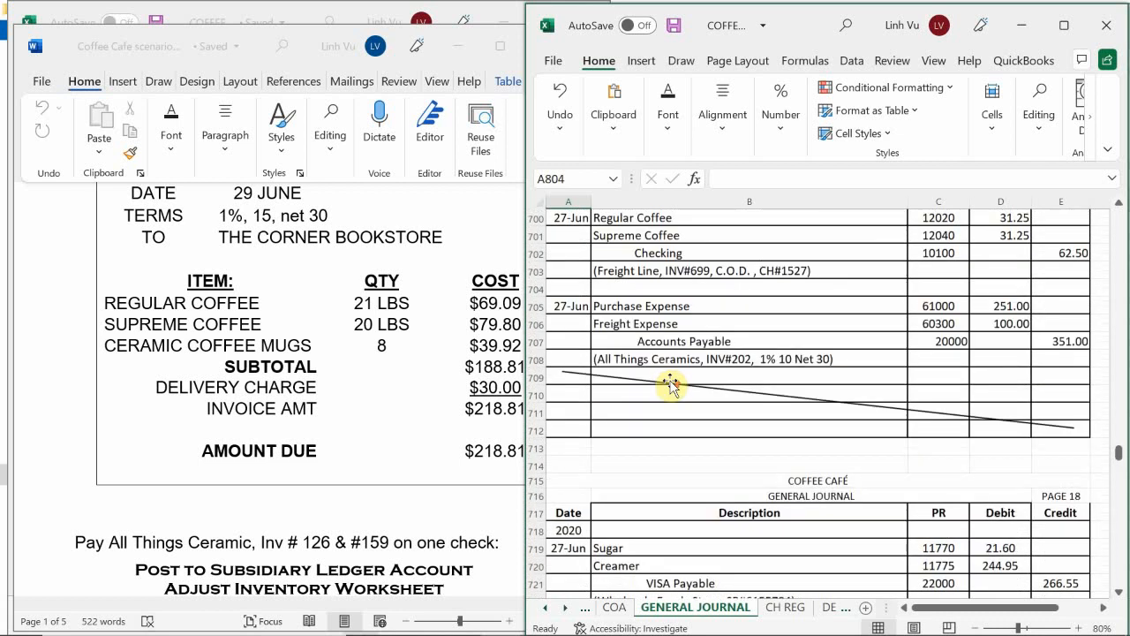
{"action": "scroll", "coordinate": [670, 380], "scroll_direction": "up", "scroll_amount": 4}
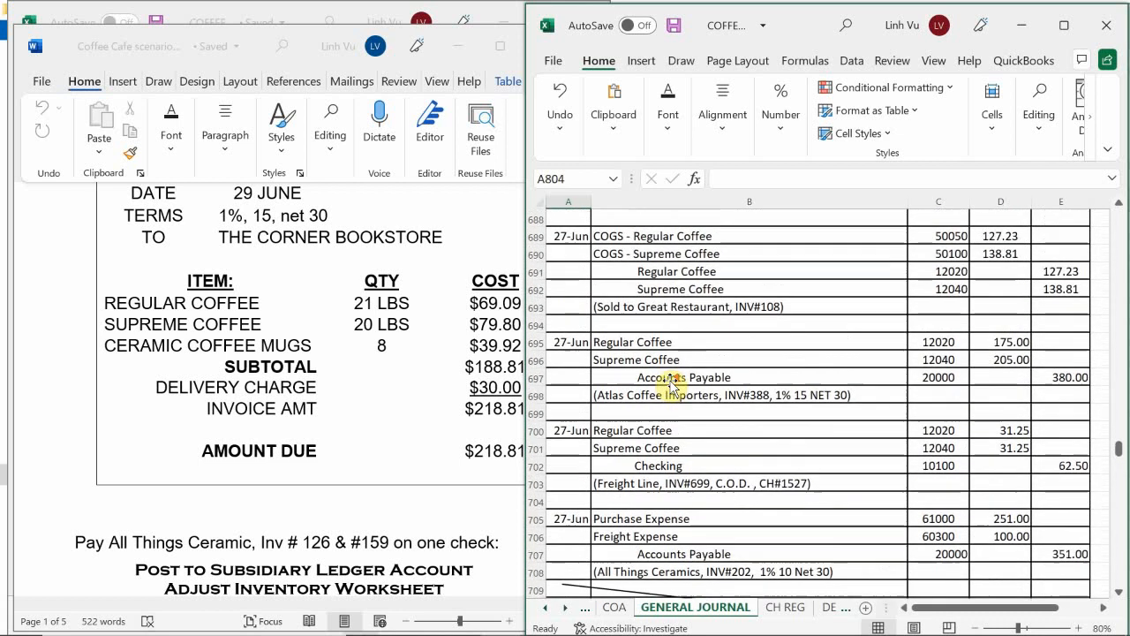
{"action": "scroll", "coordinate": [671, 384], "scroll_direction": "up", "scroll_amount": 1}
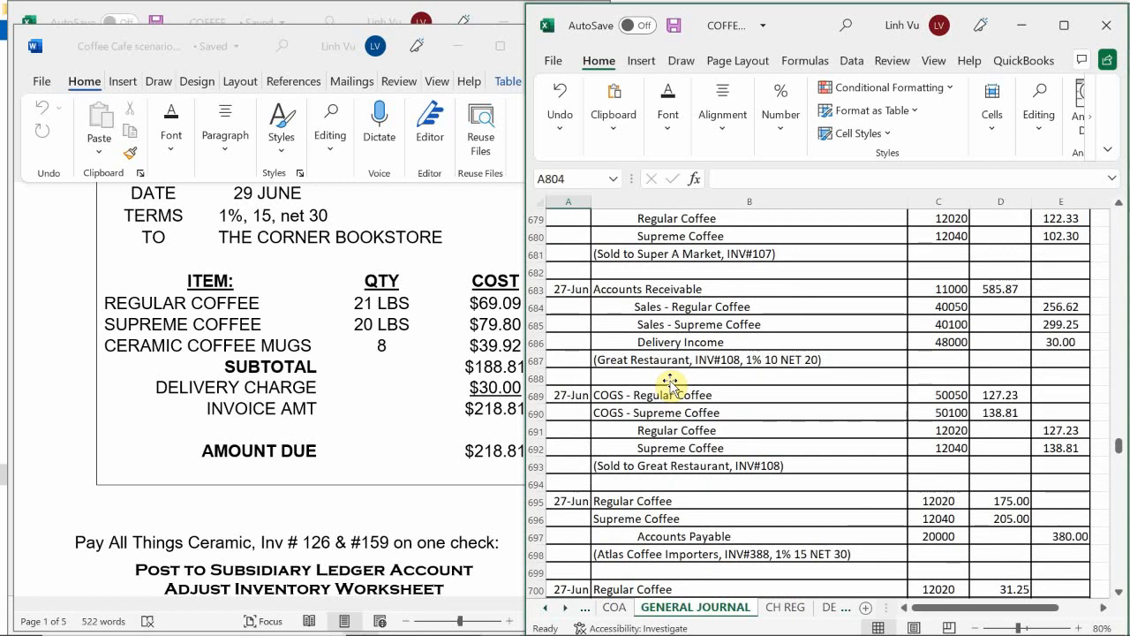
{"action": "scroll", "coordinate": [671, 384], "scroll_direction": "up", "scroll_amount": 7}
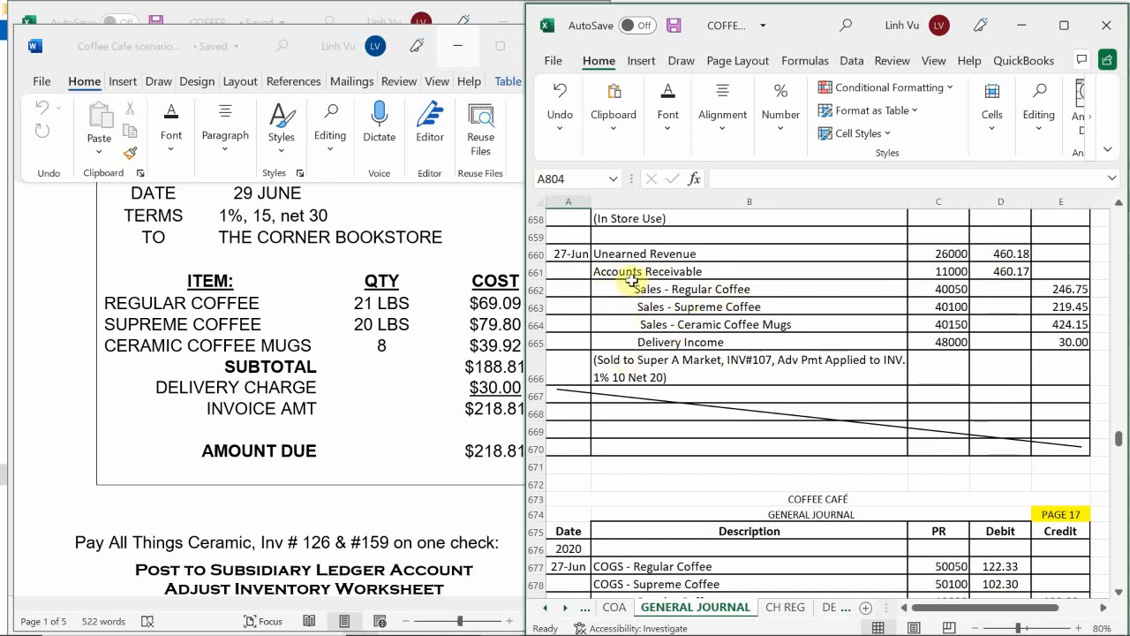
Step: Copy the Accounts Receivable through Delivery Income descriptions and post references from B661:C665 of the Super A Market entry into the 29-Jun entry at B803
{"action": "mouse_move", "coordinate": [631, 279]}
{"action": "left_mouse_down"}
{"action": "mouse_move", "coordinate": [639, 265]}
{"action": "mouse_move", "coordinate": [786, 263]}
{"action": "mouse_move", "coordinate": [916, 278]}
{"action": "mouse_move", "coordinate": [938, 345]}
{"action": "left_mouse_up"}
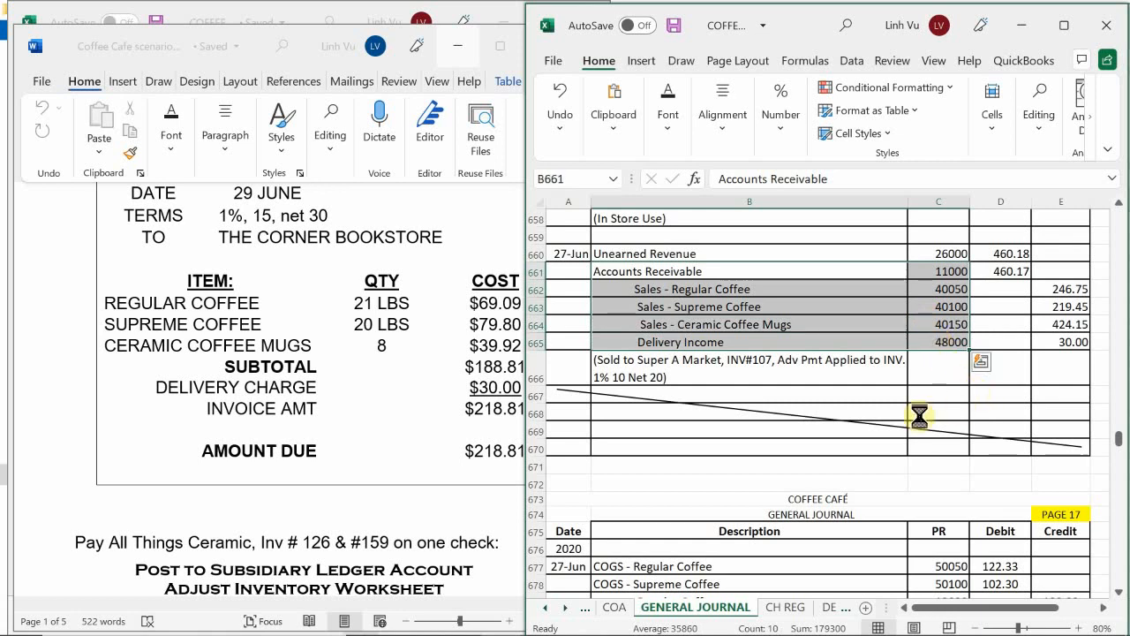
{"action": "key", "text": "ctrl+c"}
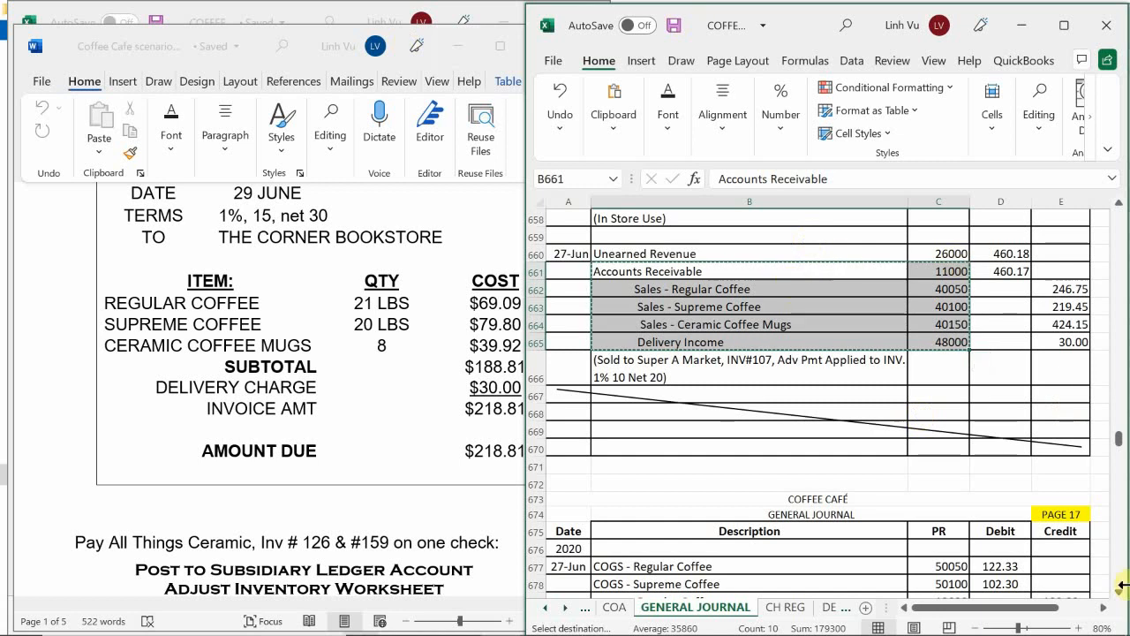
{"action": "scroll", "coordinate": [651, 462], "scroll_direction": "down", "scroll_amount": 14}
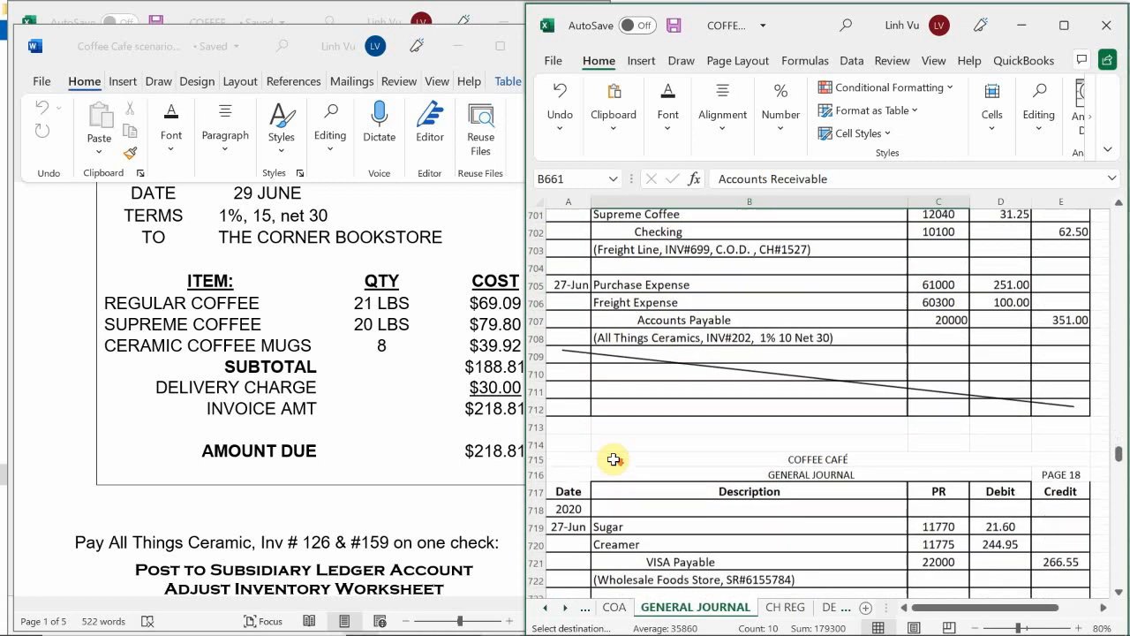
{"action": "scroll", "coordinate": [614, 460], "scroll_direction": "down", "scroll_amount": 14}
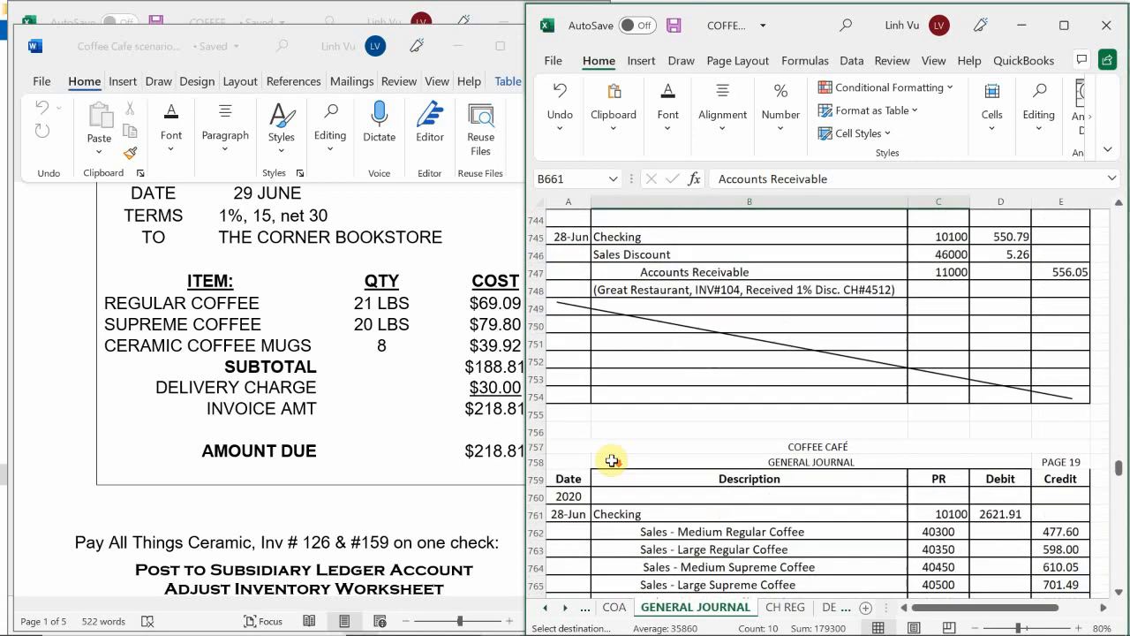
{"action": "scroll", "coordinate": [612, 460], "scroll_direction": "down", "scroll_amount": 14}
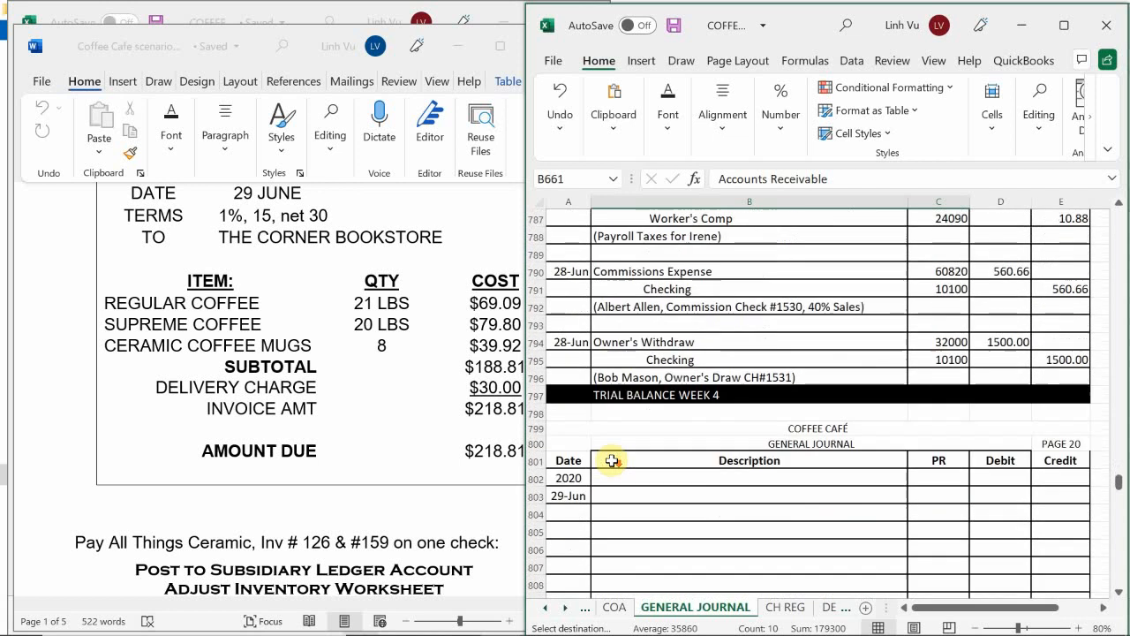
{"action": "scroll", "coordinate": [612, 460], "scroll_direction": "down", "scroll_amount": 3}
{"action": "left_click", "coordinate": [612, 343]}
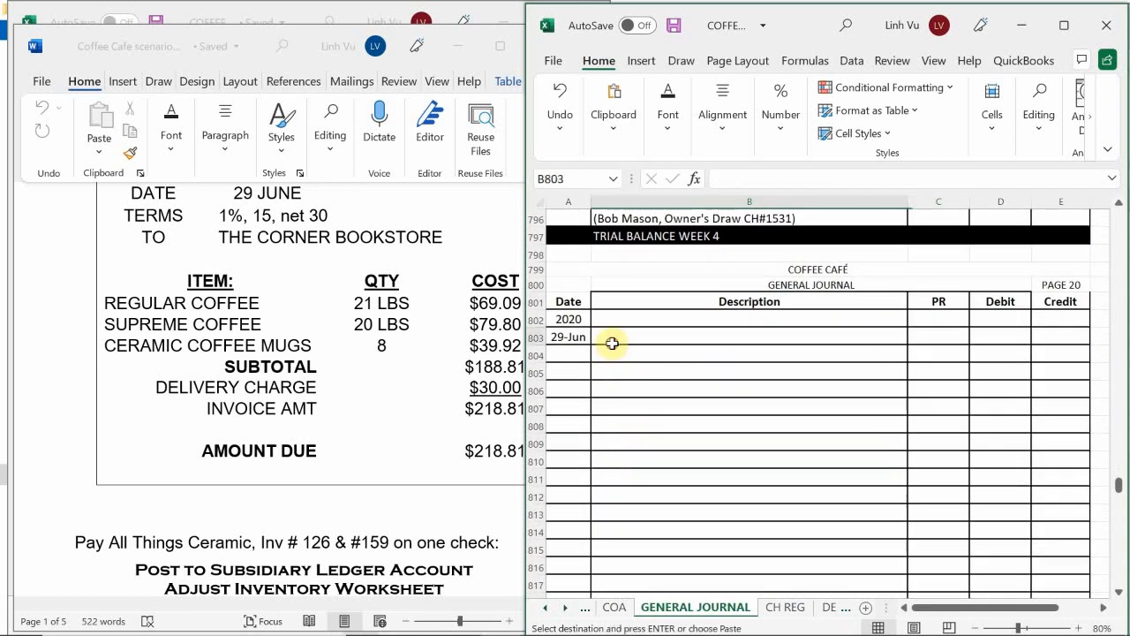
{"action": "key", "text": "ctrl+v"}
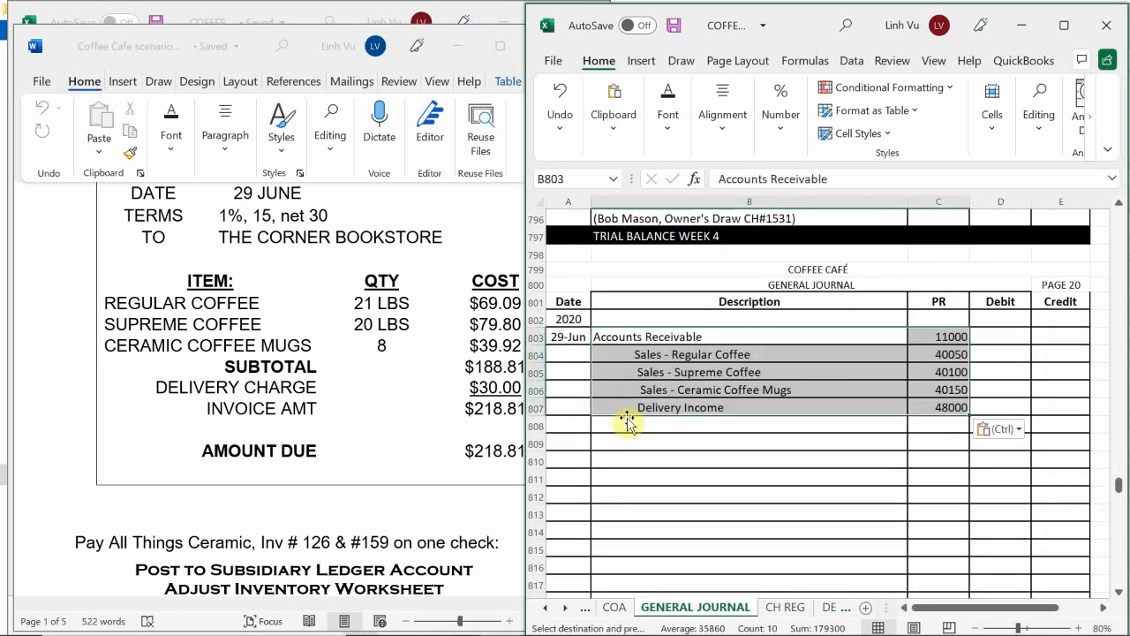
Step: Enter the explanation "(The Corner Bookstore, INV109, 1% 15 NET 30)" in B808, taking the invoice number and terms from the scenario document
{"action": "left_click", "coordinate": [637, 428]}
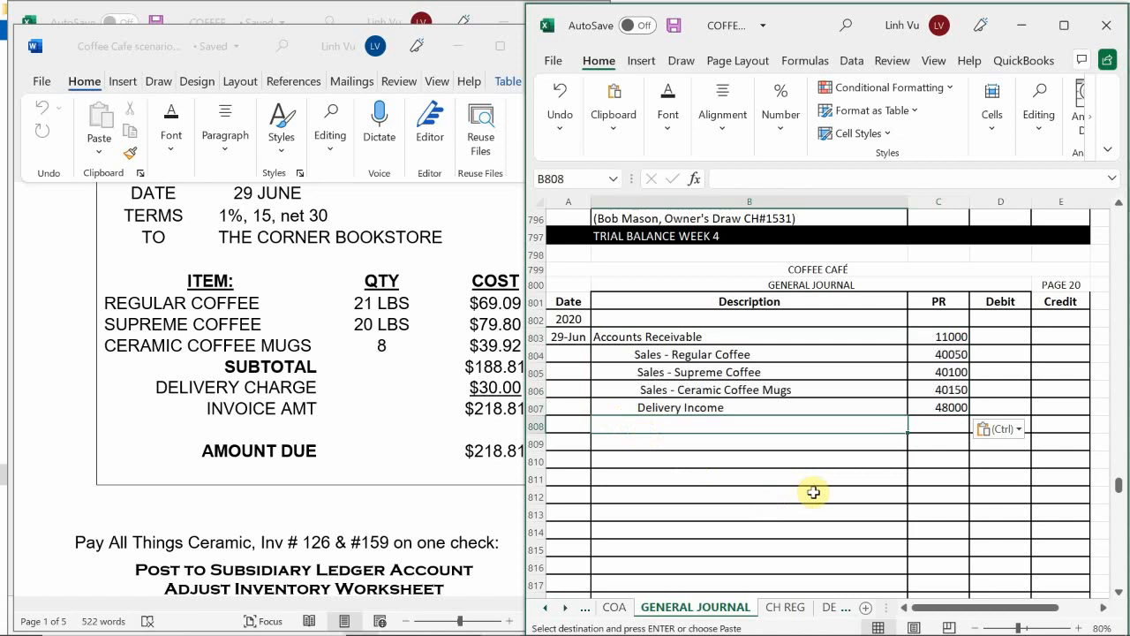
{"action": "type", "text": "(T"}
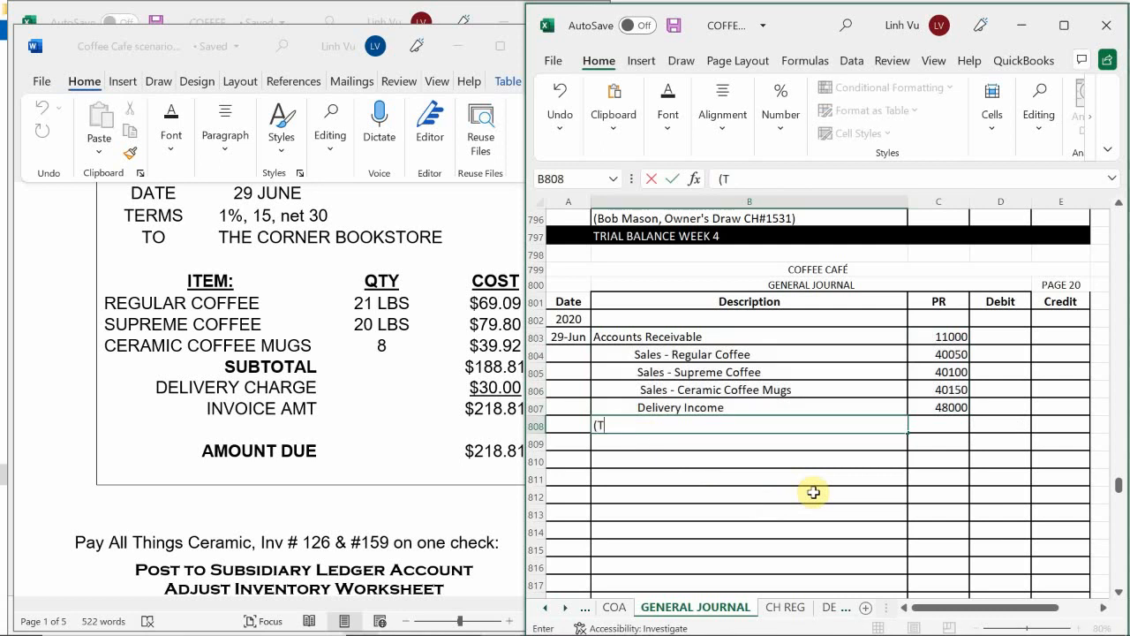
{"action": "type", "text": "he Corner Book"}
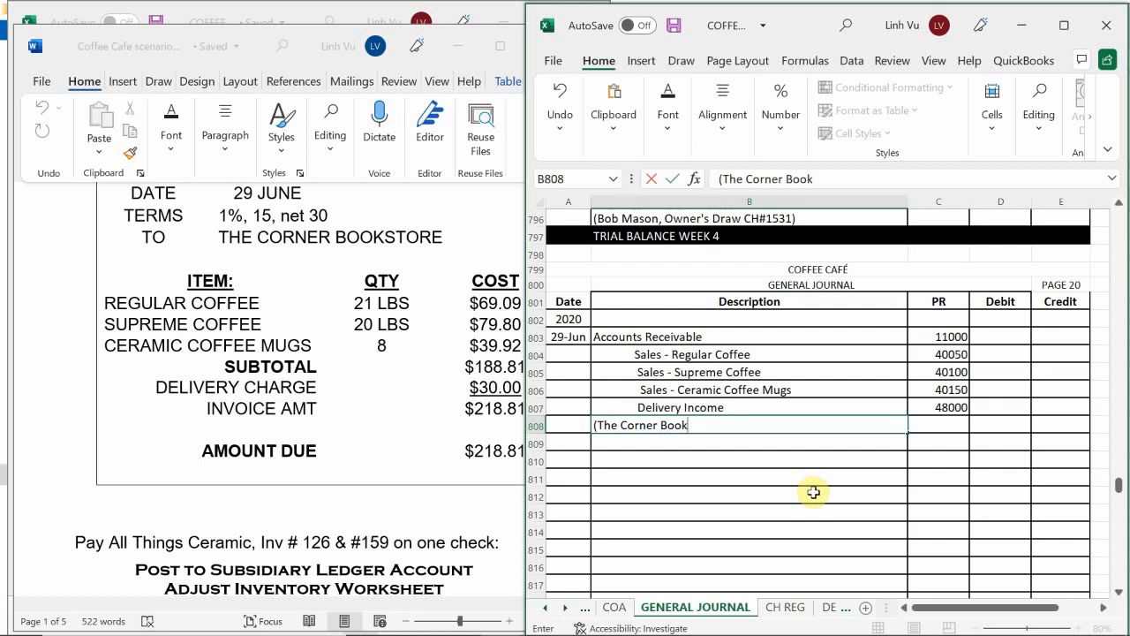
{"action": "type", "text": "store, INV@"}
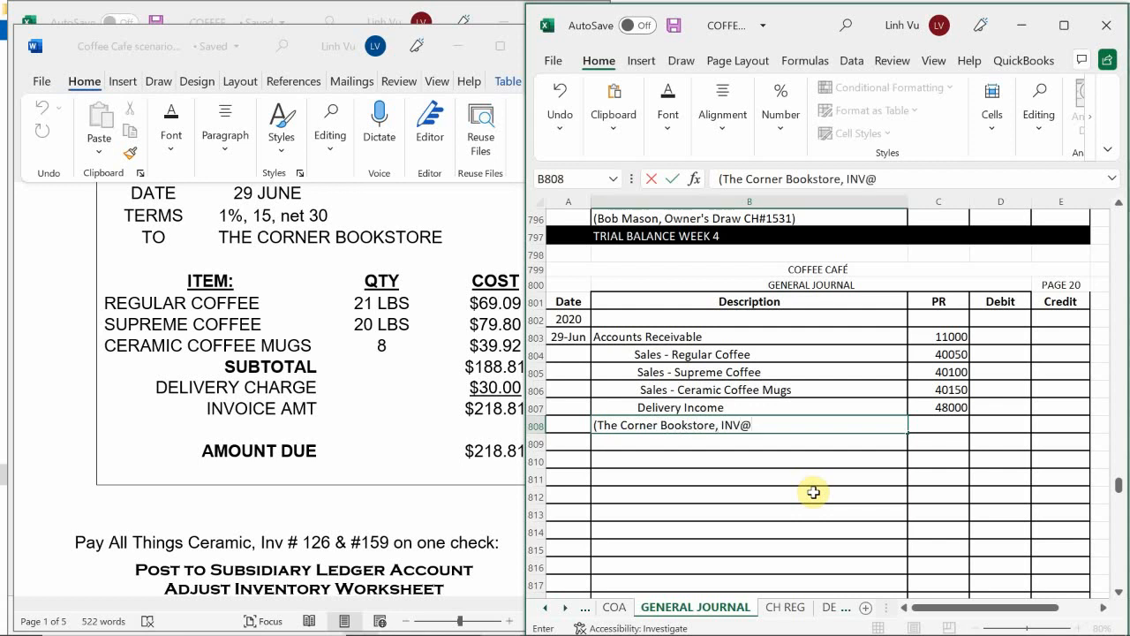
{"action": "key", "text": "BackSpace"}
{"action": "type", "text": "#"}
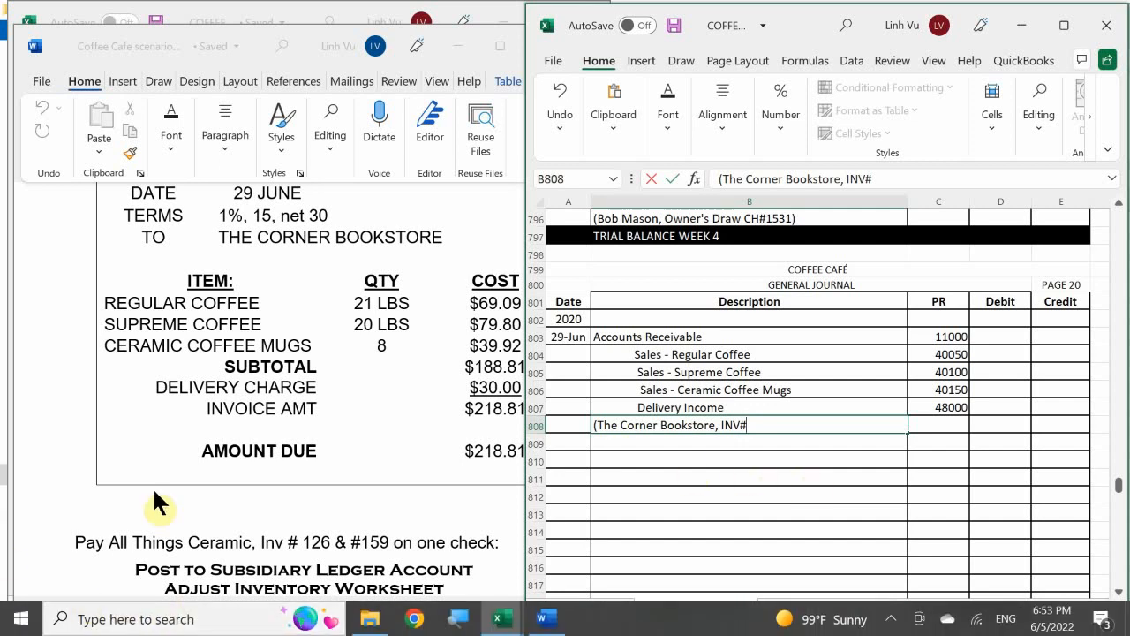
{"action": "left_click", "coordinate": [221, 425]}
{"action": "scroll", "coordinate": [221, 424], "scroll_direction": "up", "scroll_amount": 1}
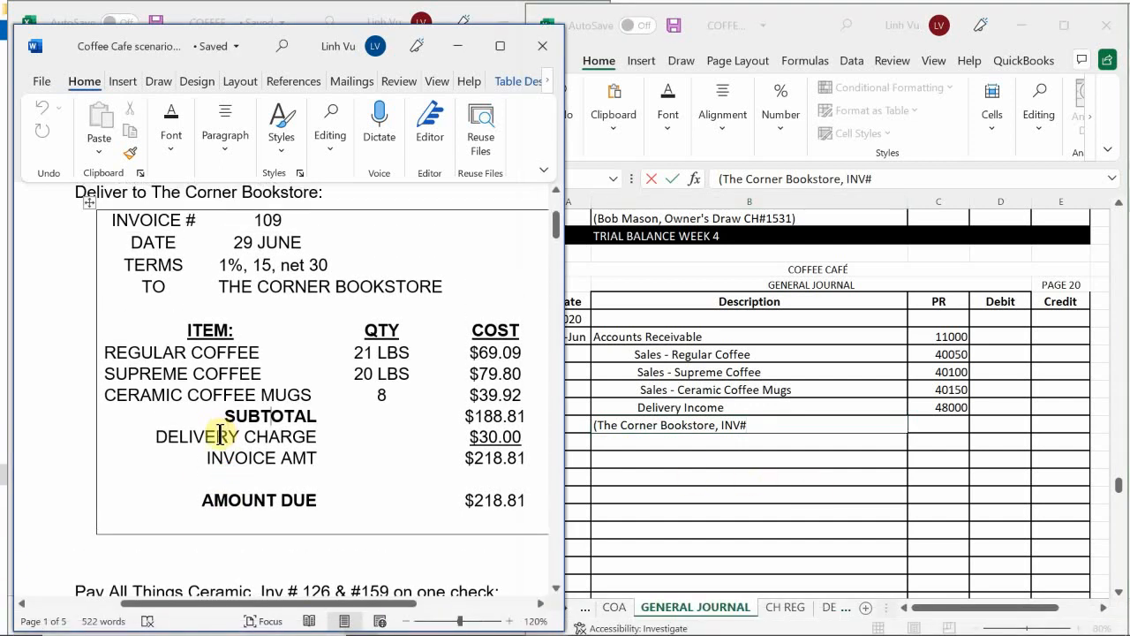
{"action": "double_click", "coordinate": [783, 426]}
{"action": "key", "text": "BackSpace"}
{"action": "type", "text": "109"}
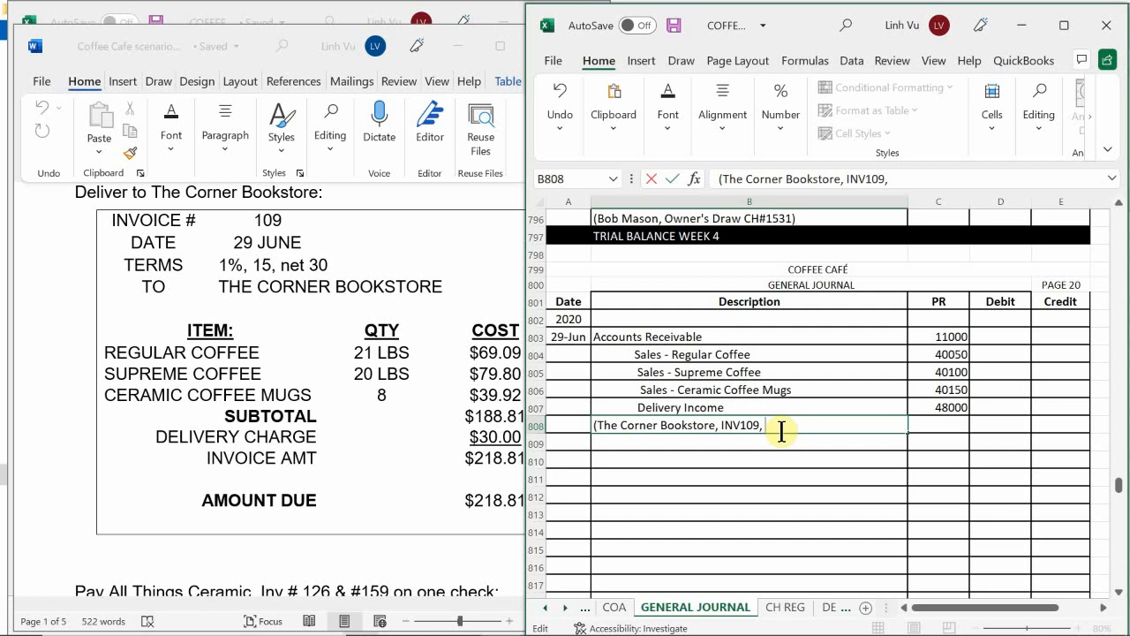
{"action": "type", "text": ", 1% 15 NET 30"}
{"action": "key", "text": "Return"}
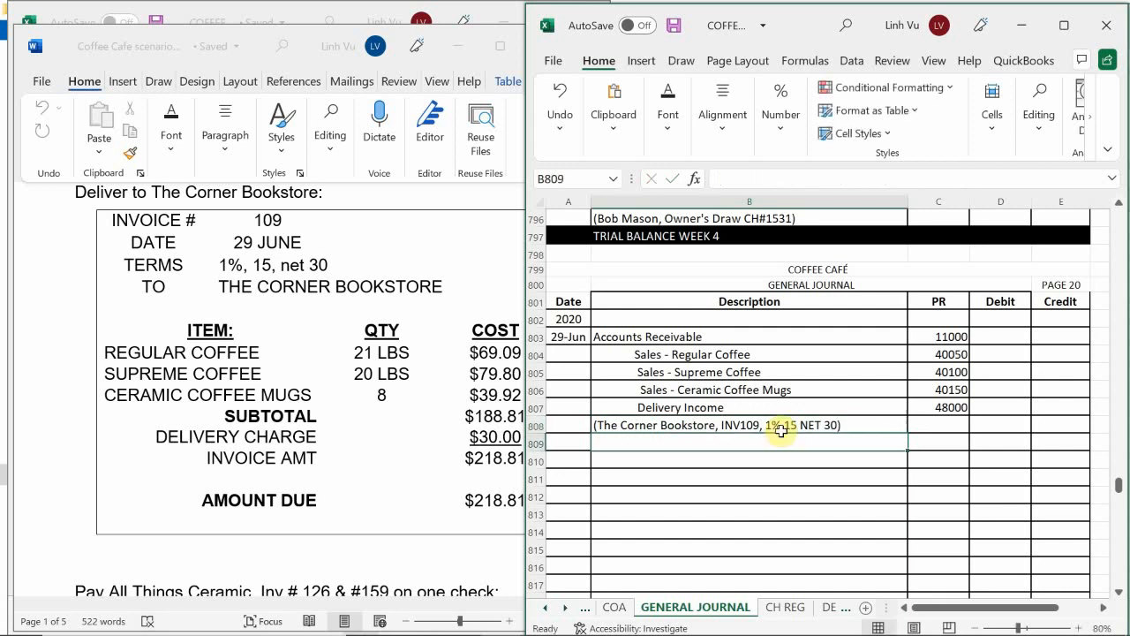
Step: Enter a SUM formula over the credit cells E804:E808 as the Accounts Receivable debit in D803
{"action": "left_click", "coordinate": [991, 336]}
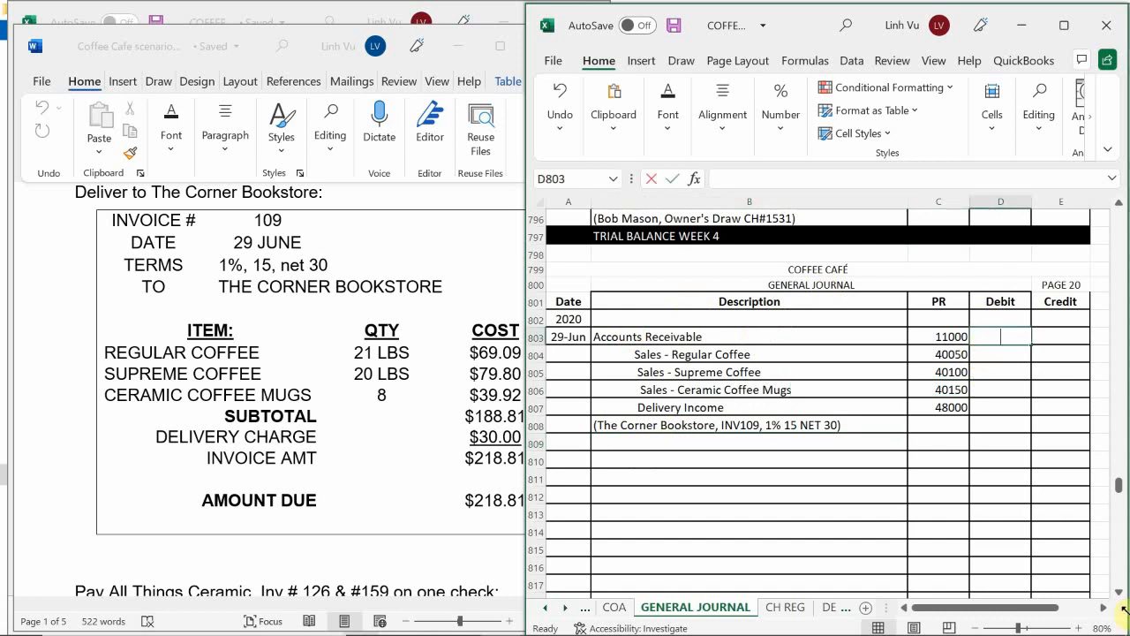
{"action": "type", "text": "=si,"}
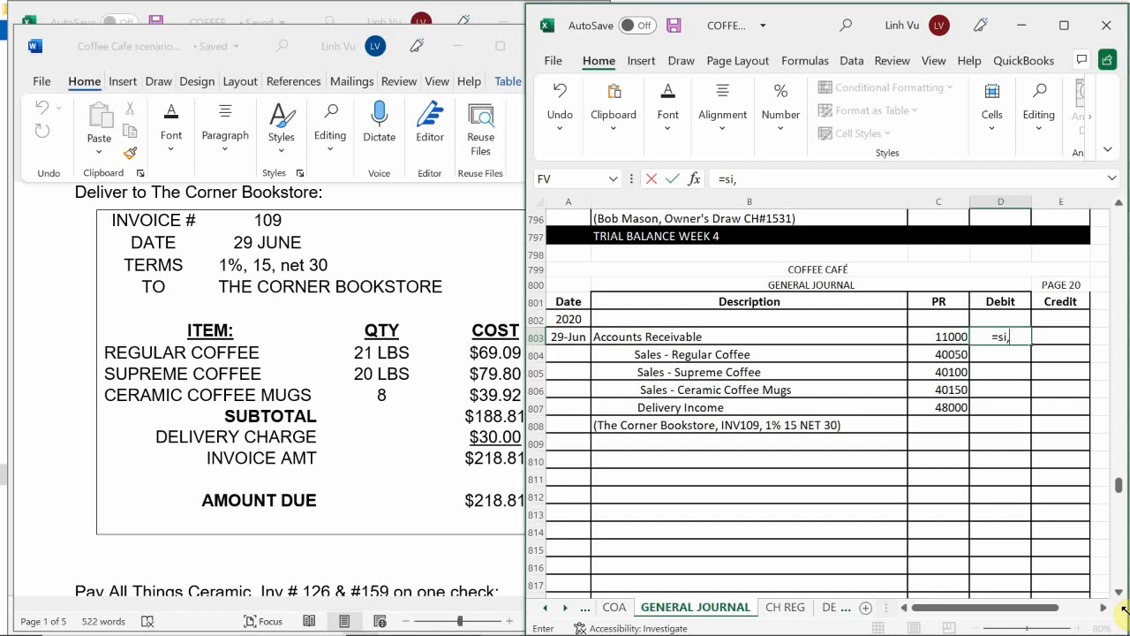
{"action": "key", "text": "BackSpace"}
{"action": "key", "text": "BackSpace"}
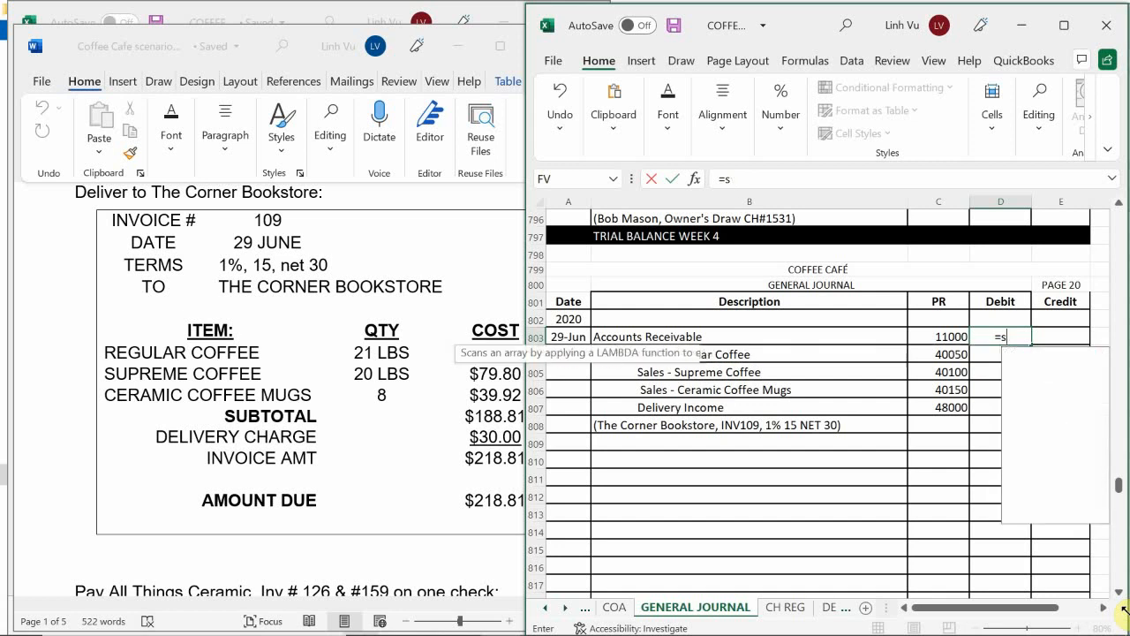
{"action": "type", "text": "um"}
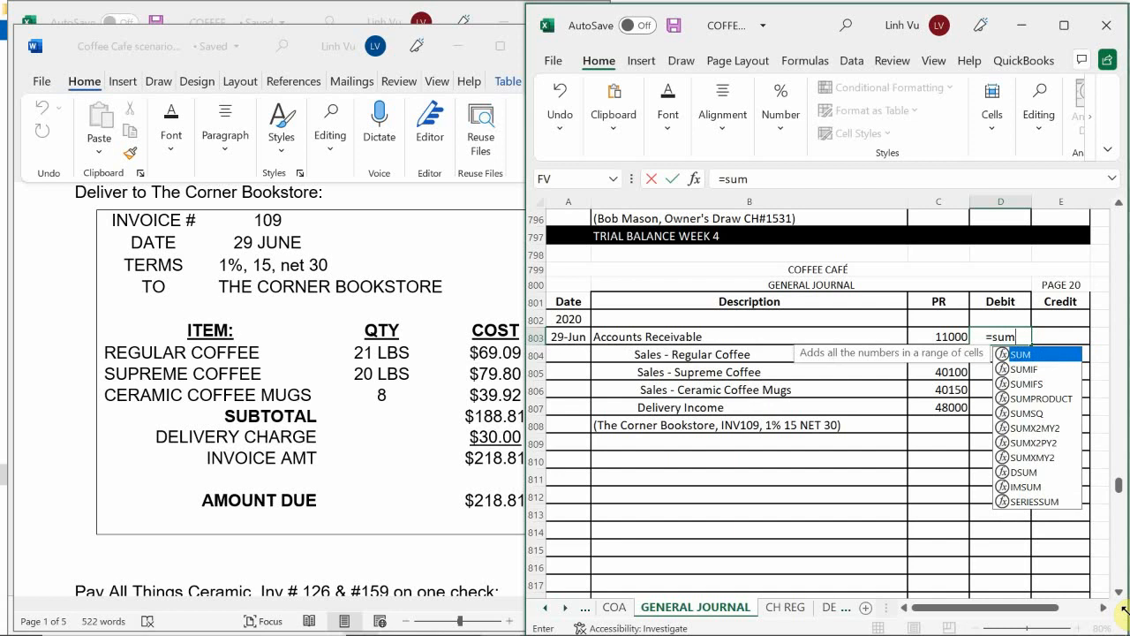
{"action": "type", "text": "("}
{"action": "key", "text": "Right"}
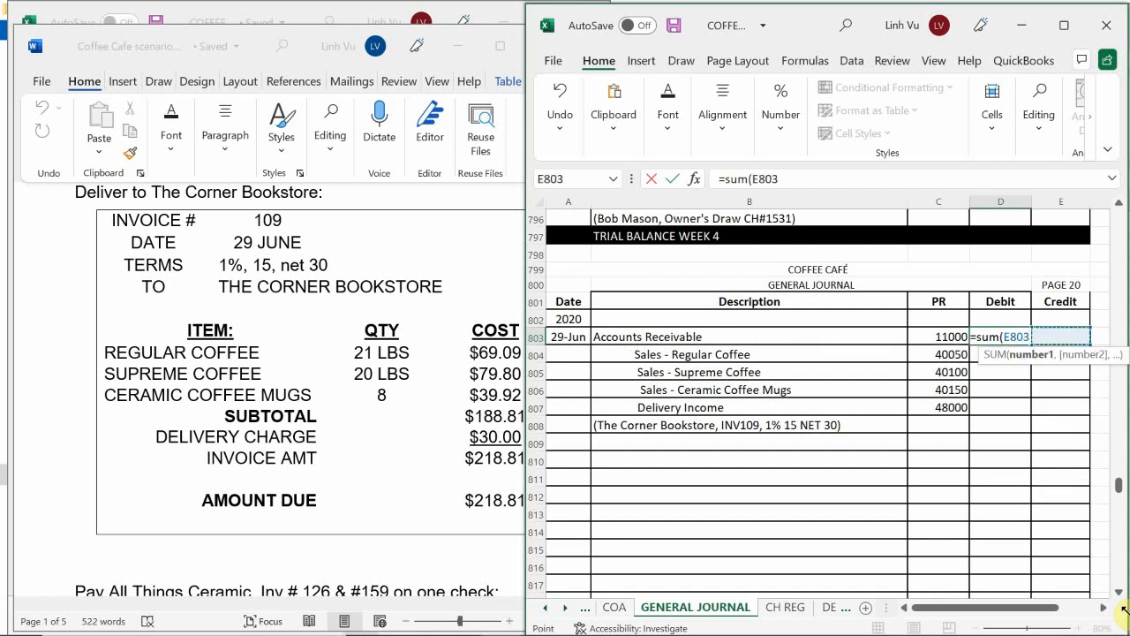
{"action": "key", "text": "Down"}
{"action": "key", "text": "shift+Down"}
{"action": "key", "text": "shift+Down"}
{"action": "key", "text": "shift+Down"}
{"action": "key", "text": "shift+Down"}
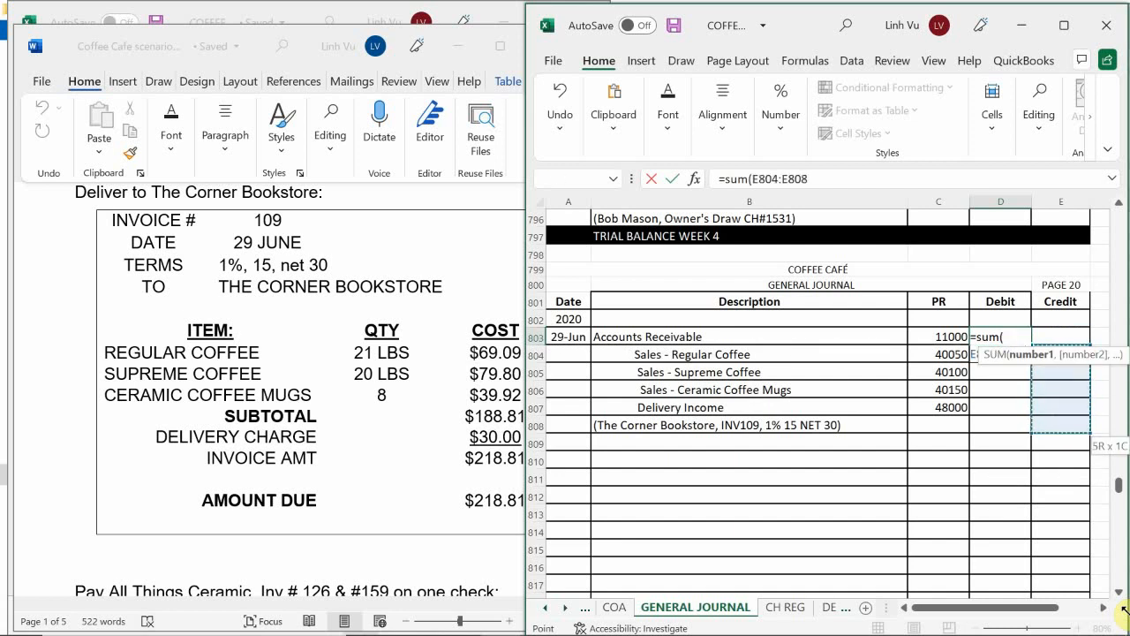
{"action": "key", "text": "Return"}
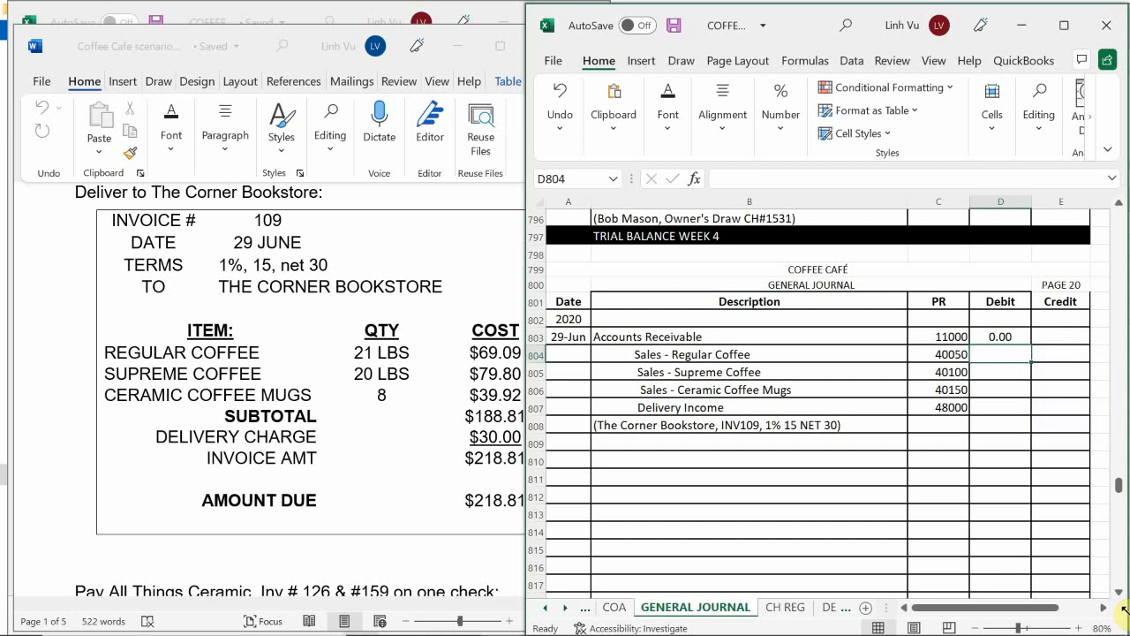
Step: Enter the credits from E804 down: Regular Coffee 69.09, Supreme Coffee 79.80, Ceramic Coffee Mugs 39.92 and Delivery Income 30
{"action": "left_click", "coordinate": [1060, 359]}
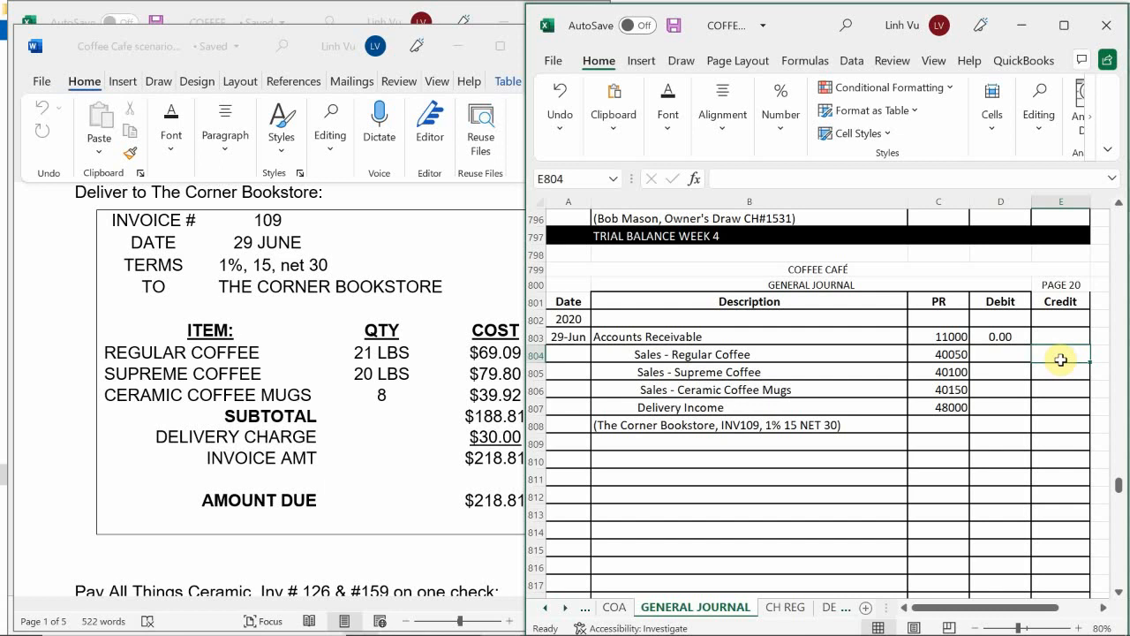
{"action": "type", "text": "69.09"}
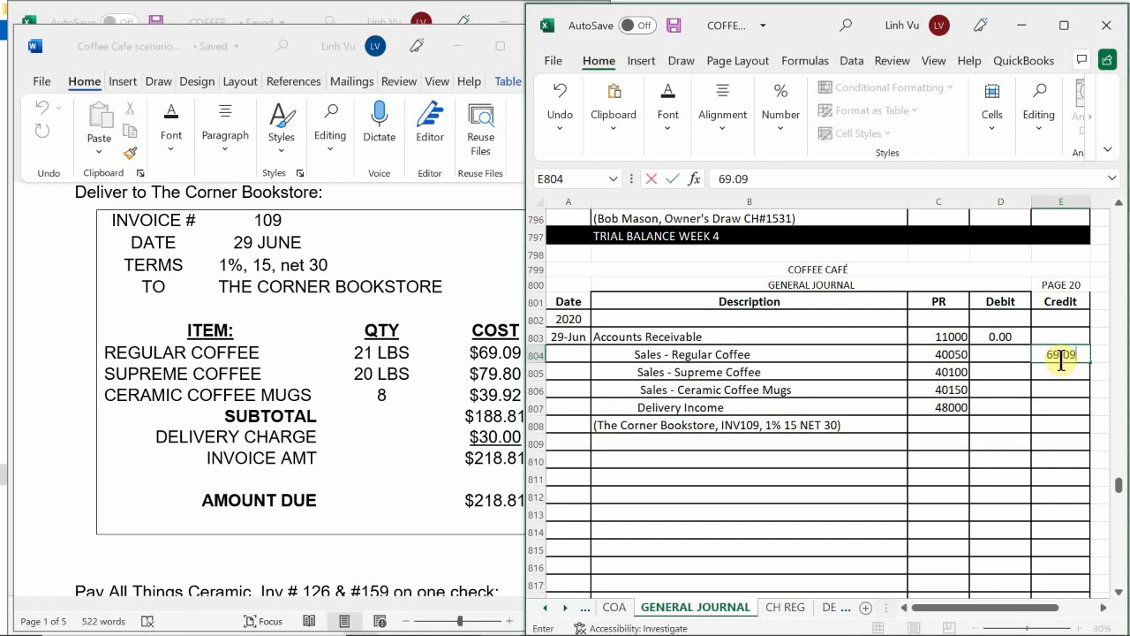
{"action": "key", "text": "Return"}
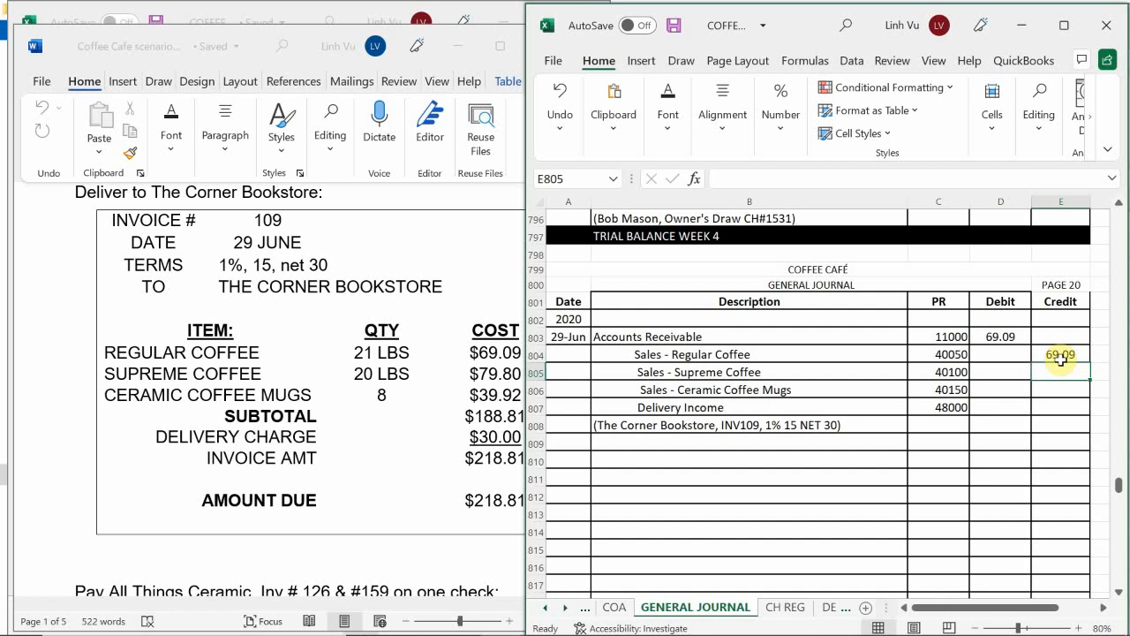
{"action": "type", "text": "79.80"}
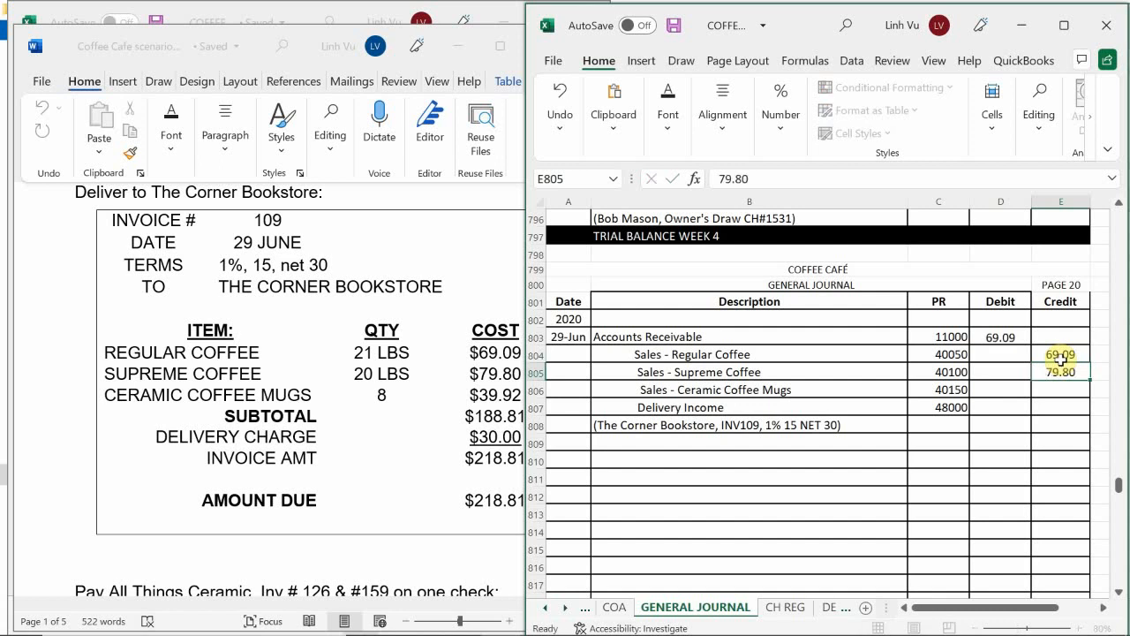
{"action": "key", "text": "Return"}
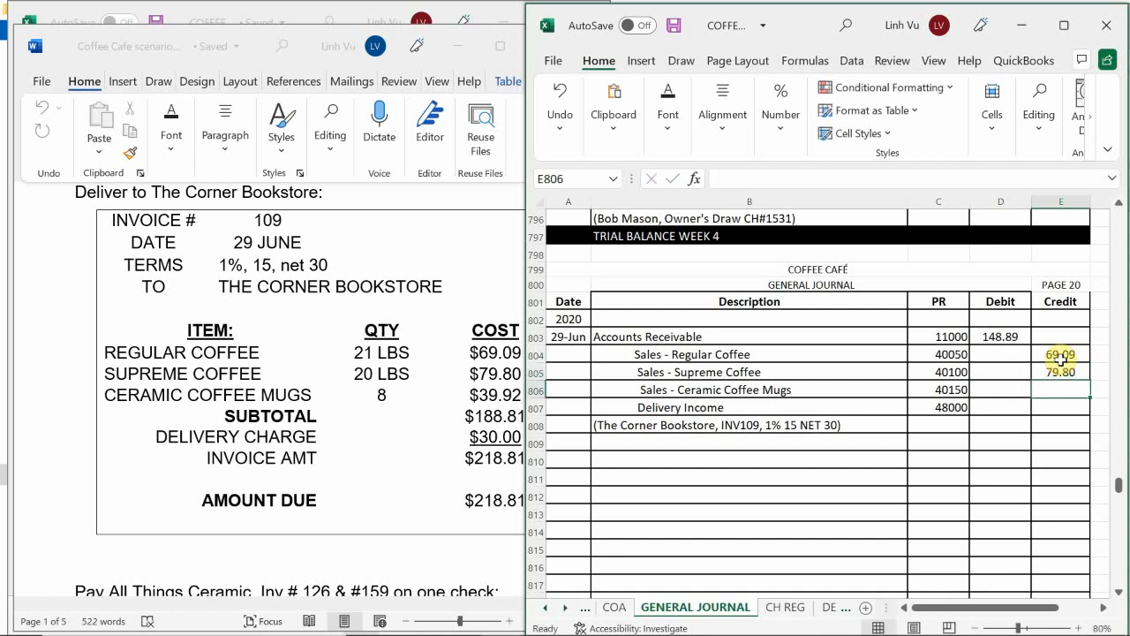
{"action": "type", "text": "39"}
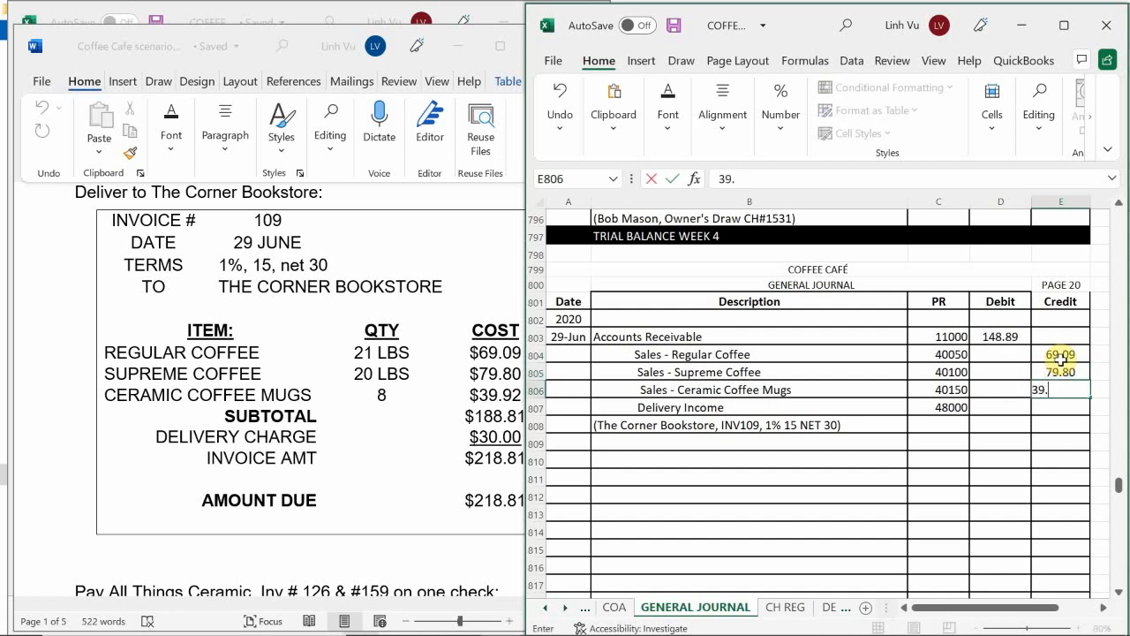
{"action": "type", "text": ".92"}
{"action": "key", "text": "Return"}
{"action": "type", "text": "30"}
{"action": "key", "text": "Return"}
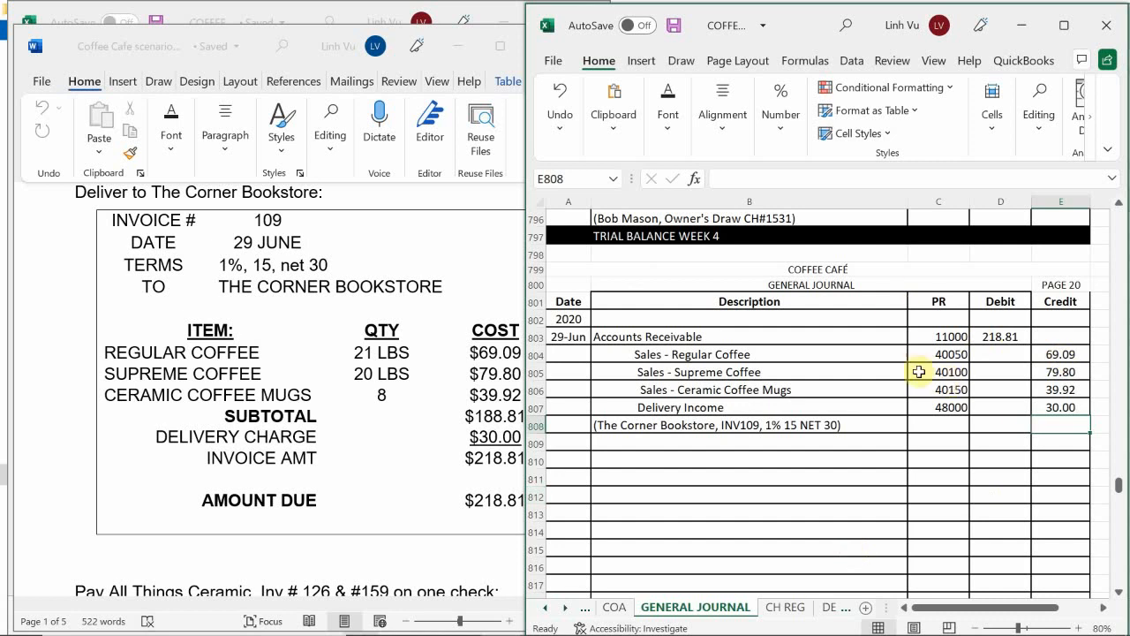
Step: Copy the COGS entry's descriptions and post references from the In Store Use block B739:C743 to B810
{"action": "left_click", "coordinate": [628, 412]}
{"action": "scroll", "coordinate": [628, 412], "scroll_direction": "up", "scroll_amount": 6}
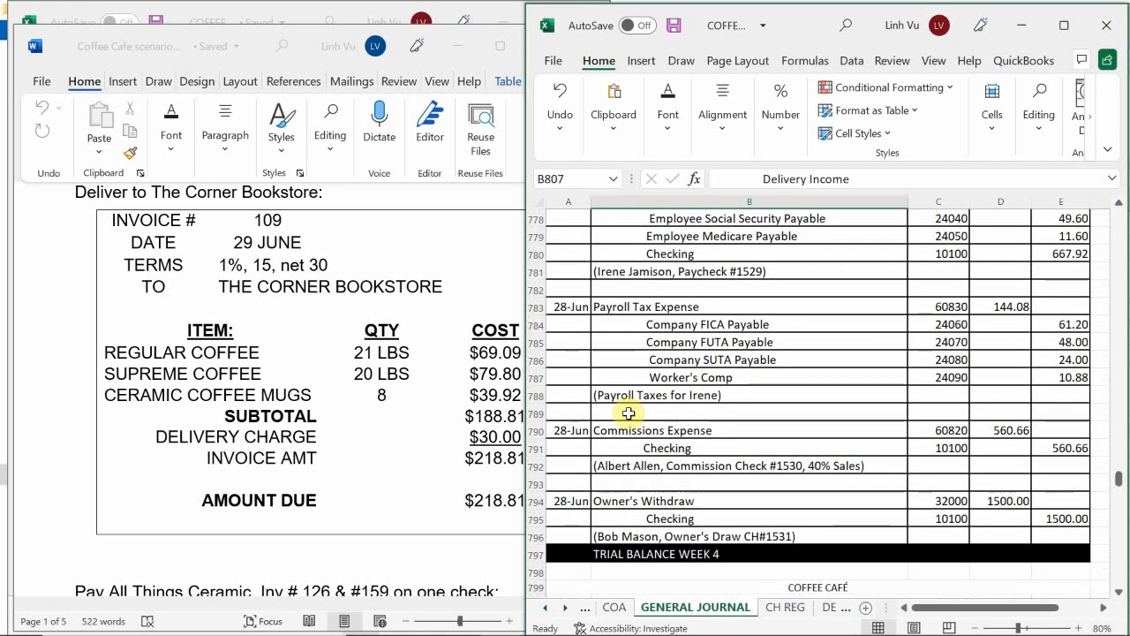
{"action": "scroll", "coordinate": [628, 412], "scroll_direction": "up", "scroll_amount": 4}
{"action": "scroll", "coordinate": [633, 413], "scroll_direction": "up", "scroll_amount": 10}
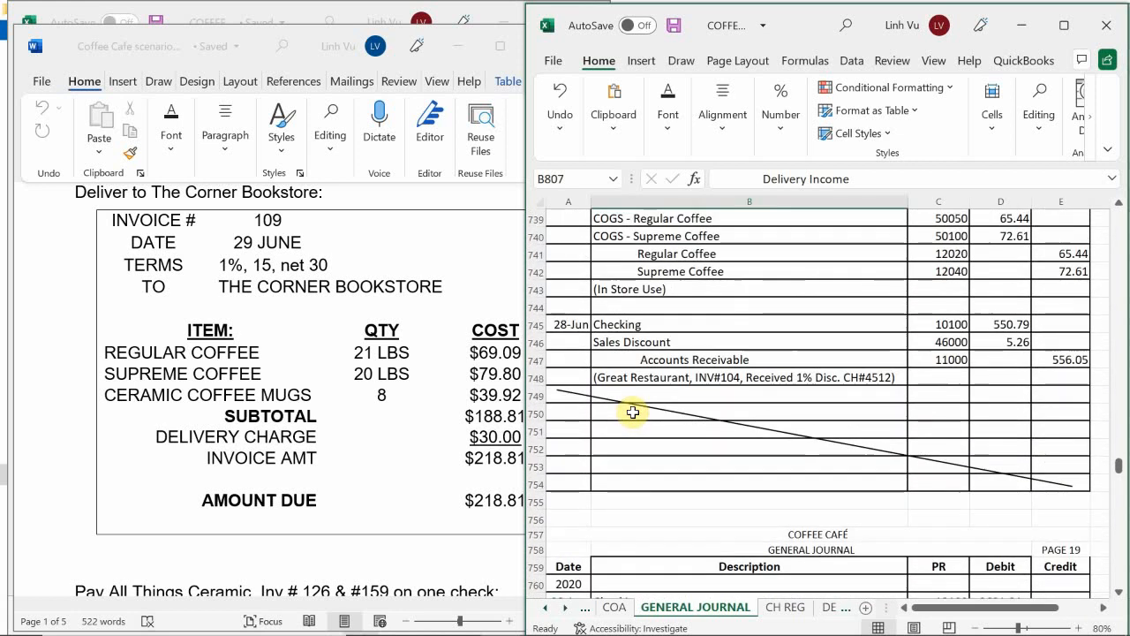
{"action": "scroll", "coordinate": [627, 411], "scroll_direction": "up", "scroll_amount": 2}
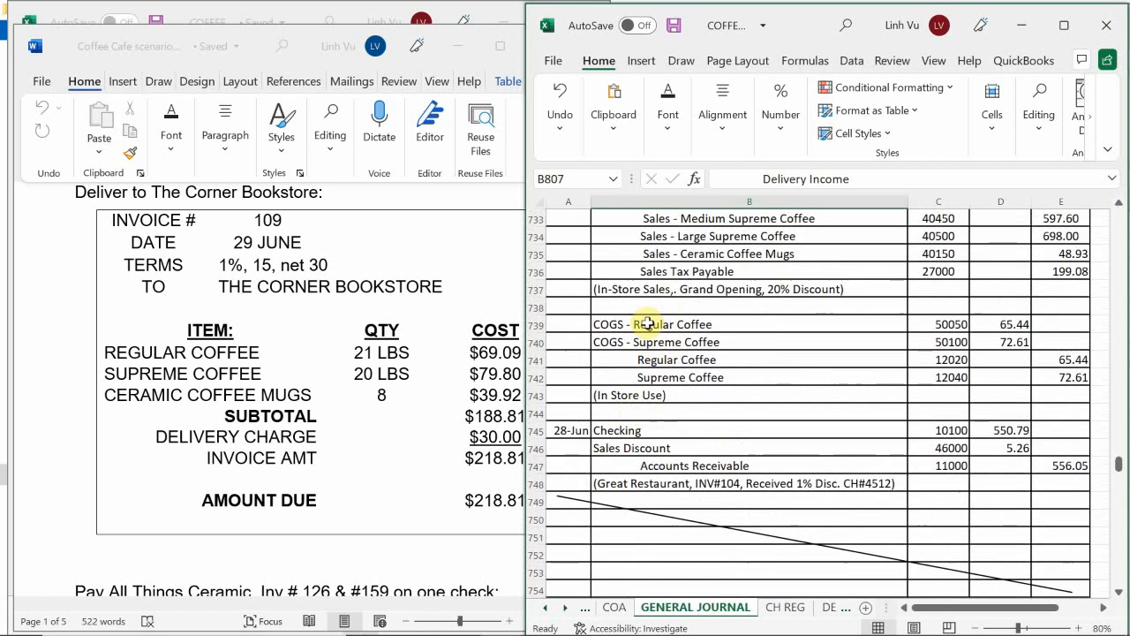
{"action": "left_click_drag", "start_coordinate": [644, 325], "coordinate": [951, 397]}
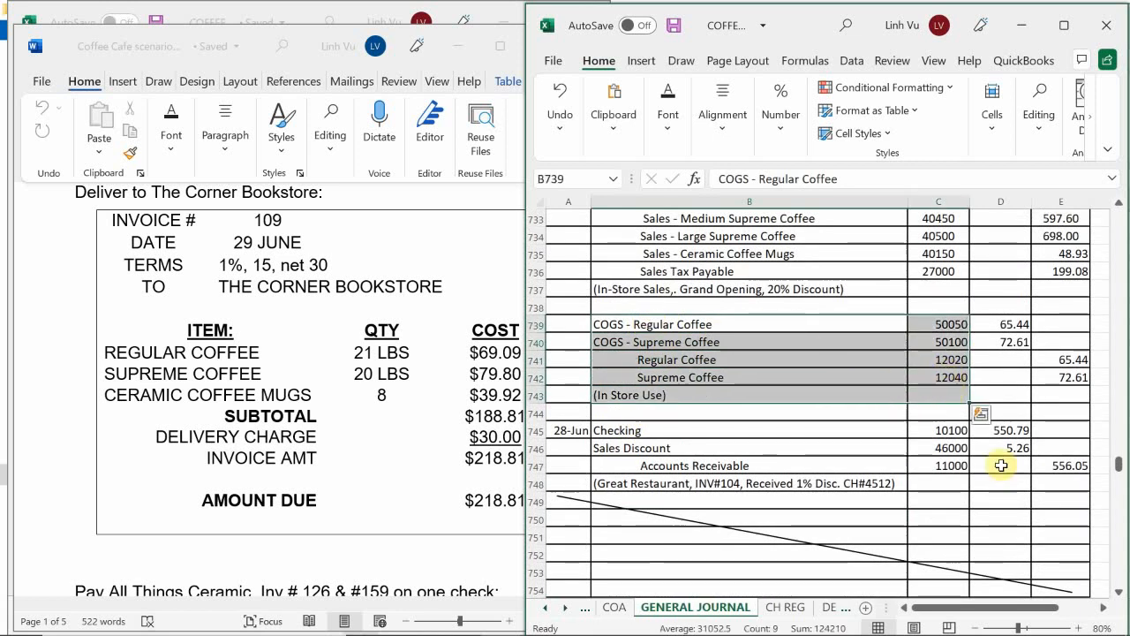
{"action": "key", "text": "ctrl+c"}
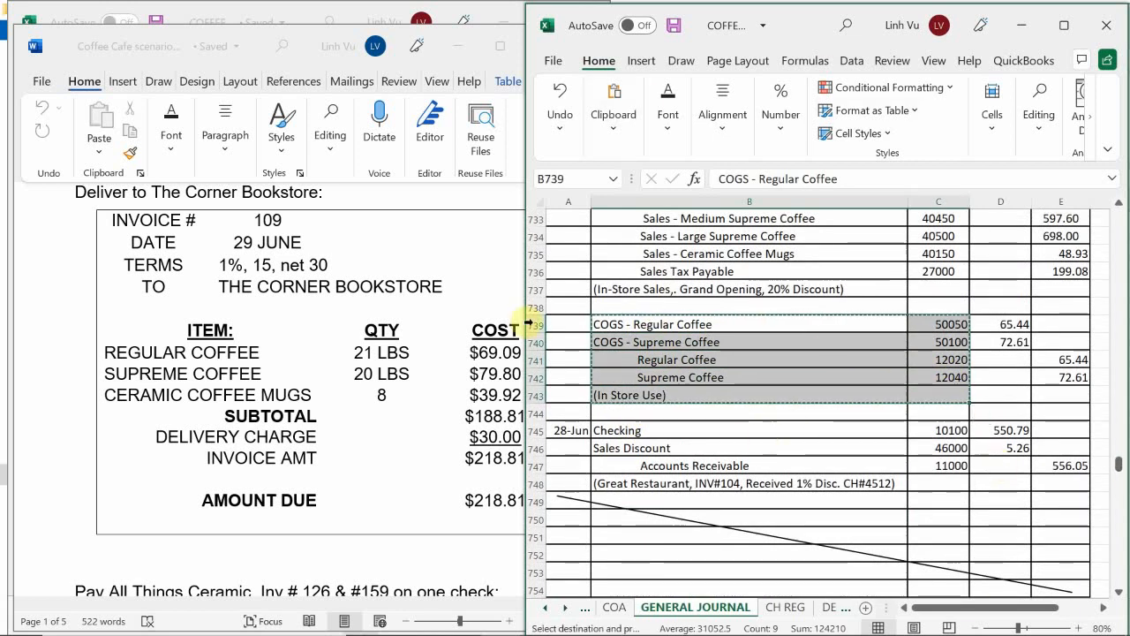
{"action": "scroll", "coordinate": [746, 491], "scroll_direction": "down", "scroll_amount": 2}
{"action": "scroll", "coordinate": [746, 491], "scroll_direction": "down", "scroll_amount": 20}
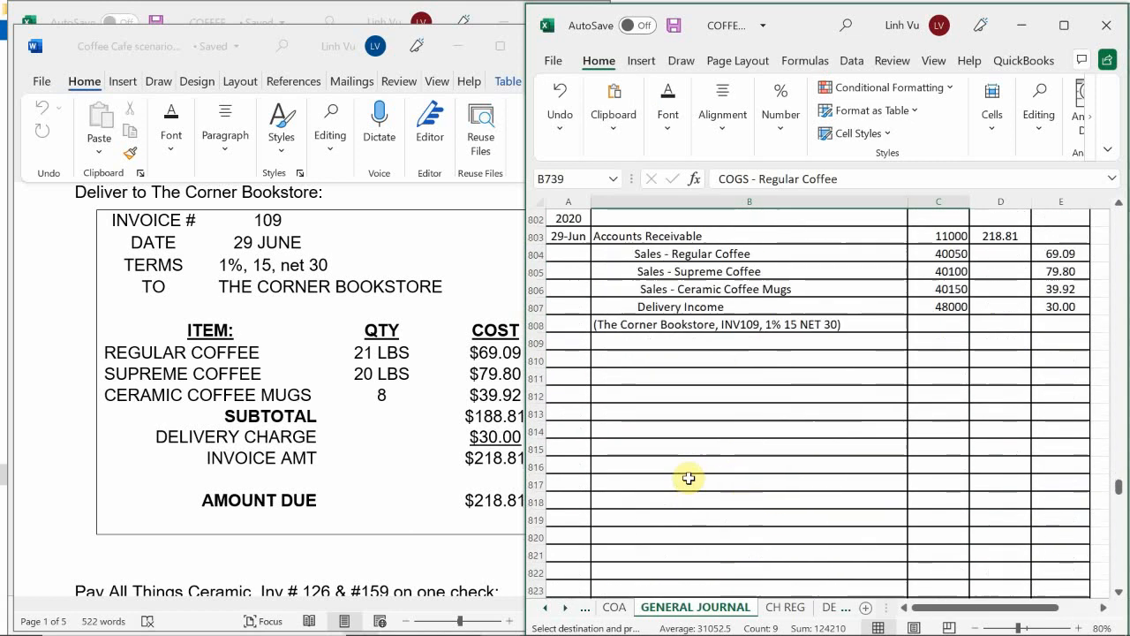
{"action": "scroll", "coordinate": [687, 475], "scroll_direction": "up", "scroll_amount": 1}
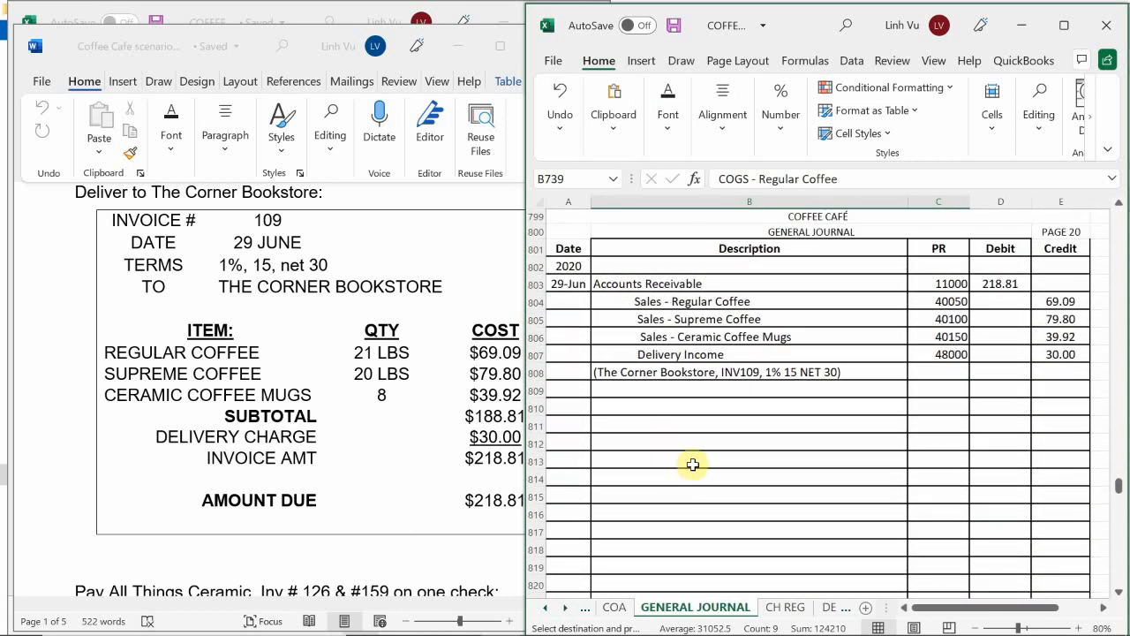
{"action": "left_click", "coordinate": [614, 413]}
{"action": "key", "text": "ctrl+v"}
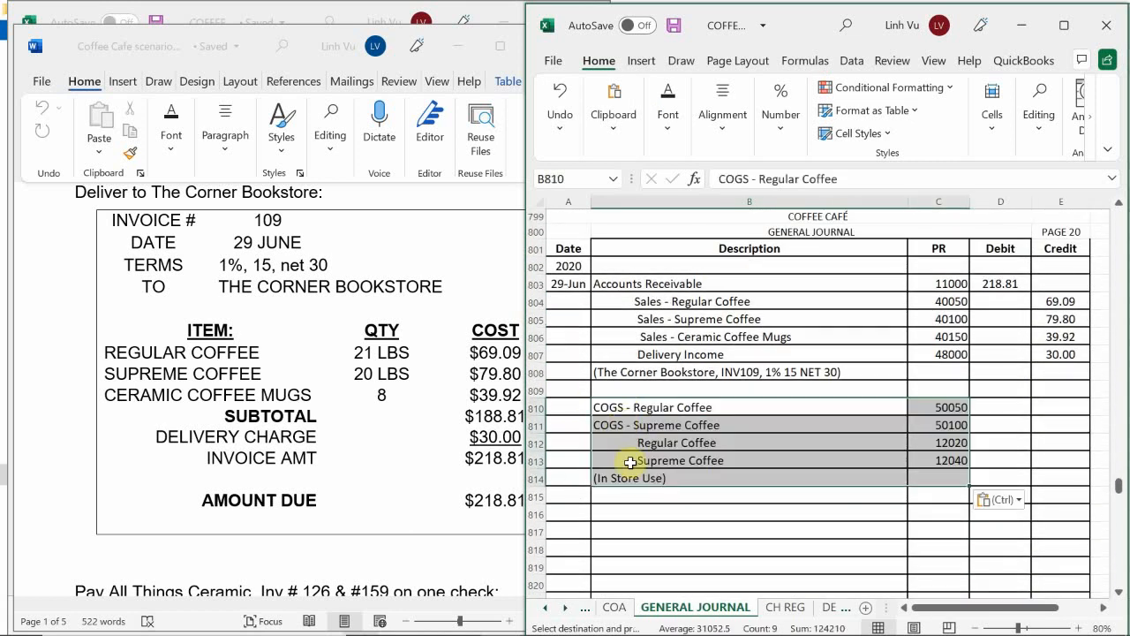
Step: Replace the copied explanation in B814 with "(Sold to The Corner Bookstore, INV#109)"
{"action": "left_click", "coordinate": [635, 479]}
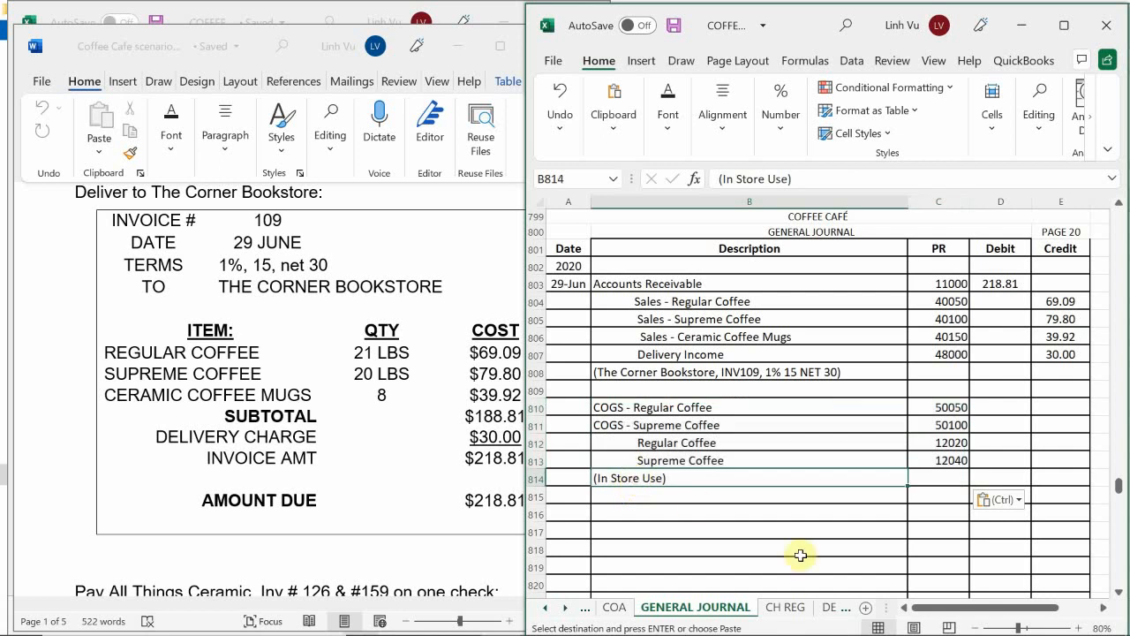
{"action": "key", "text": "BackSpace"}
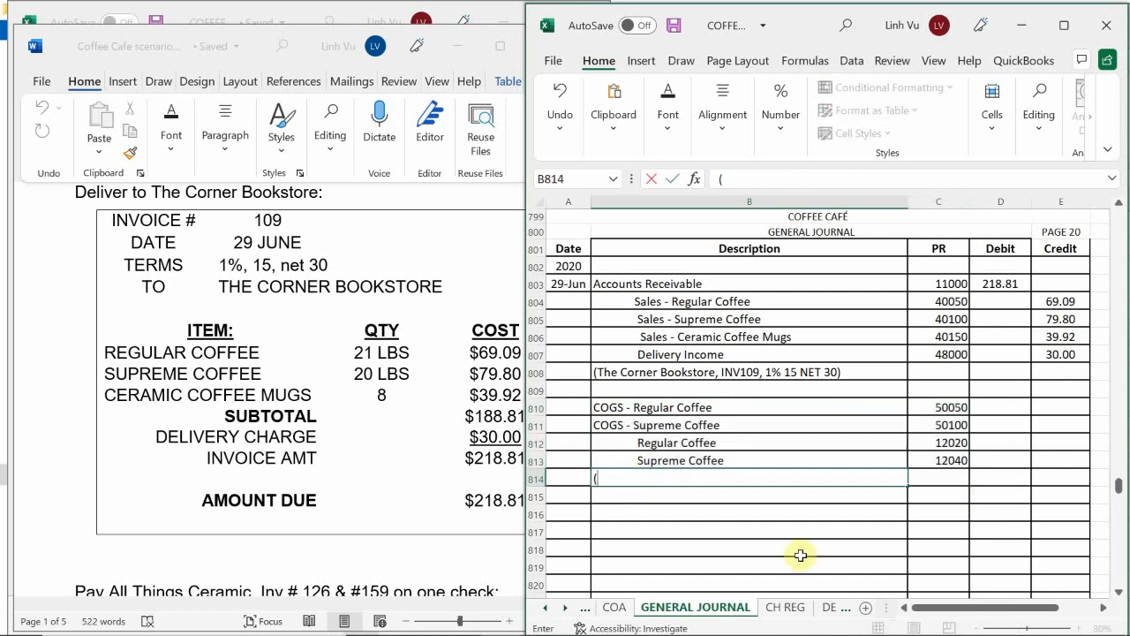
{"action": "type", "text": "(Sold to The "}
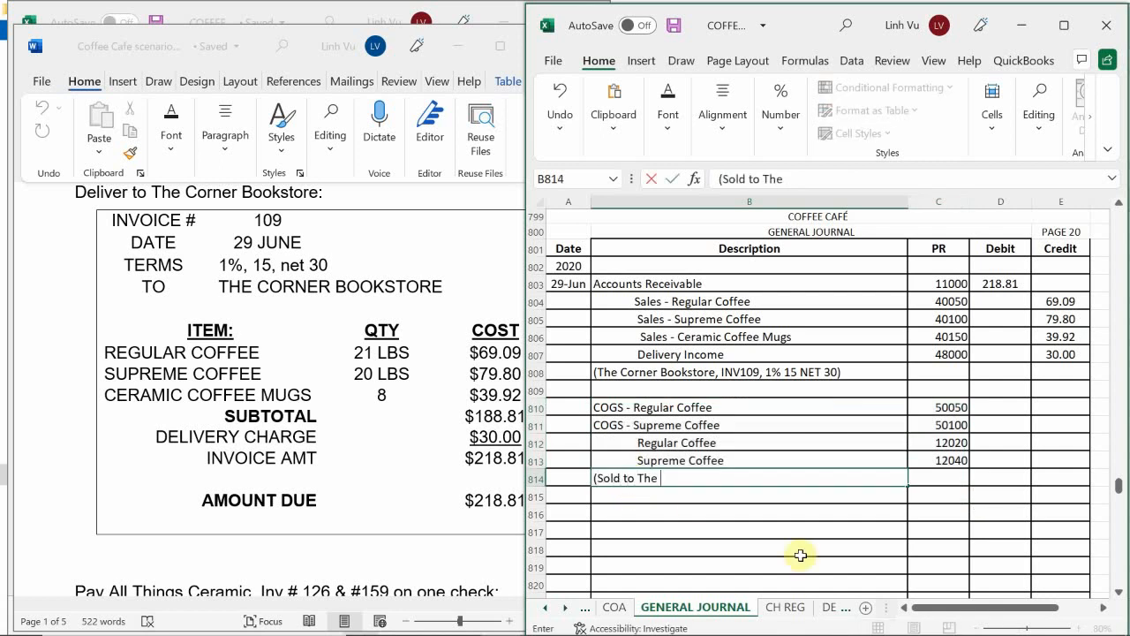
{"action": "type", "text": "Corner Bookstore, INV#109"}
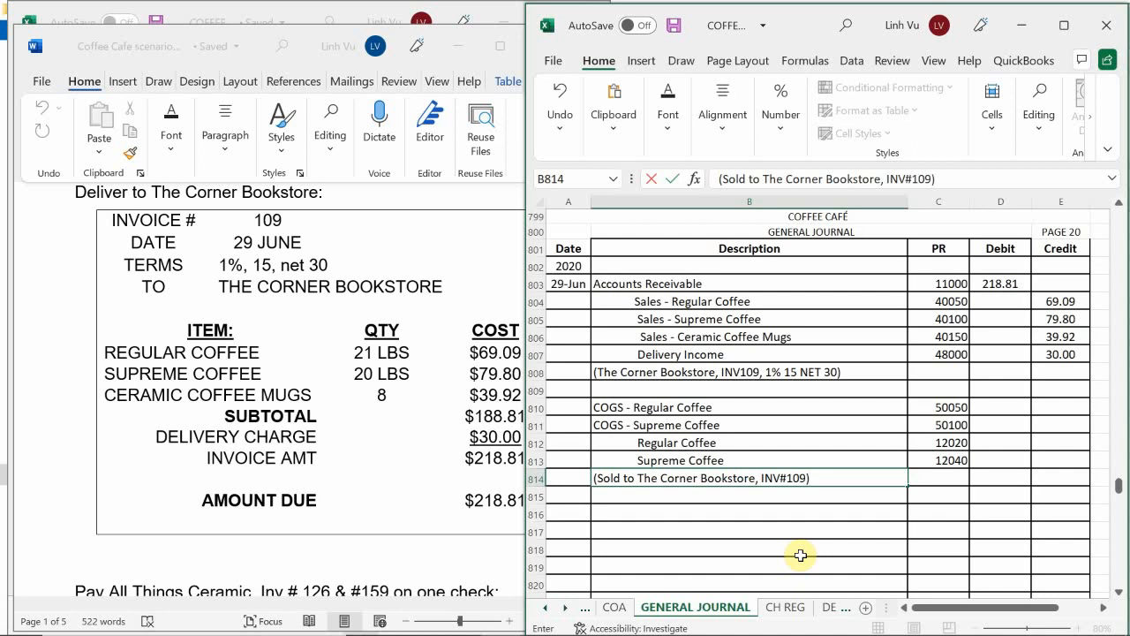
{"action": "key", "text": "Return"}
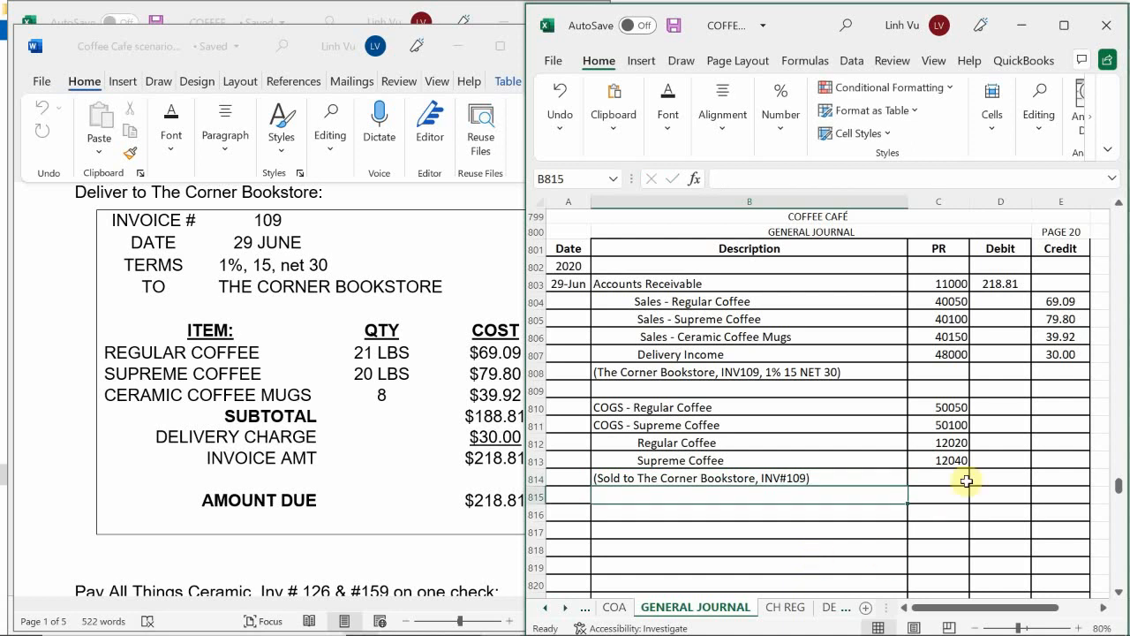
Step: Switch from the general journal to the general ledger workbook and open its ASSETS sheet
{"action": "scroll", "coordinate": [867, 457], "scroll_direction": "up", "scroll_amount": 2}
{"action": "scroll", "coordinate": [868, 455], "scroll_direction": "down", "scroll_amount": 1}
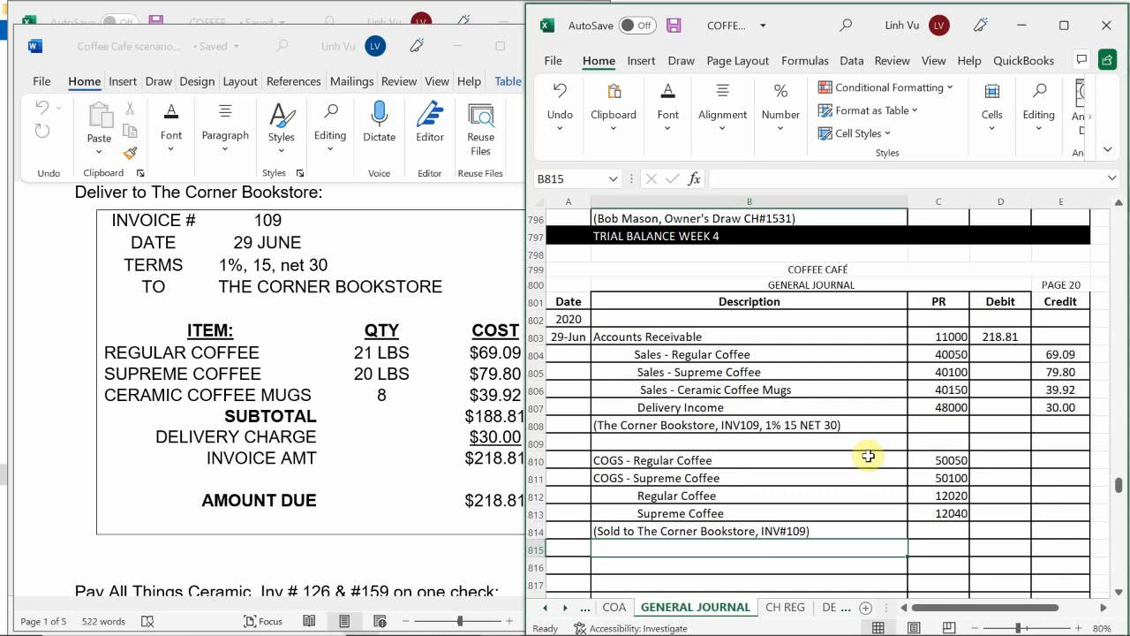
{"action": "mouse_move", "coordinate": [464, 627]}
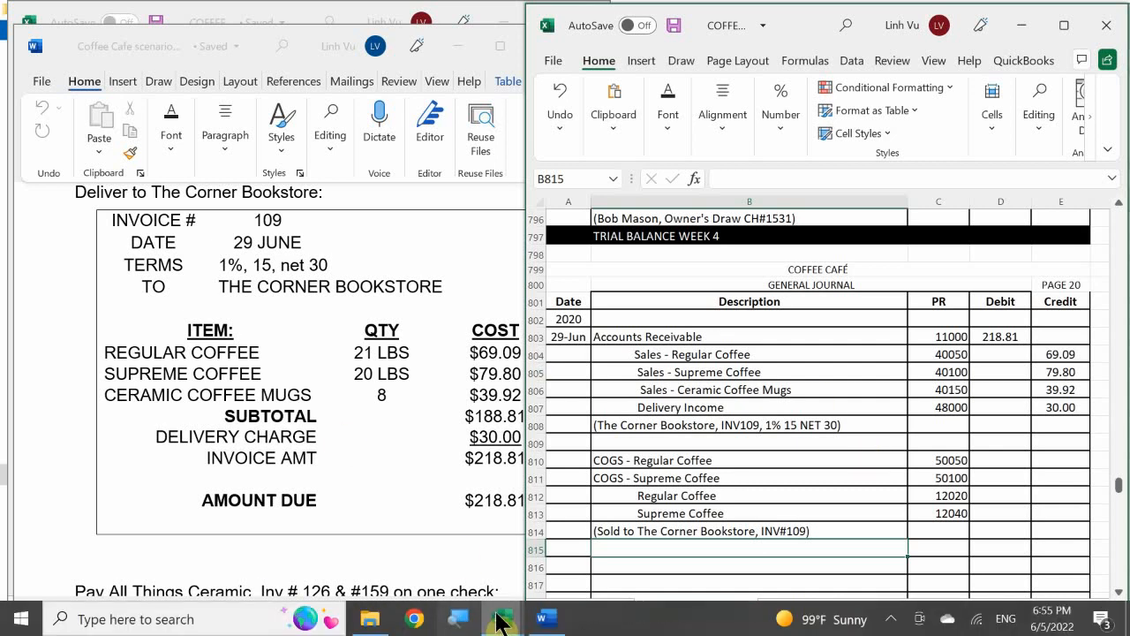
{"action": "mouse_move", "coordinate": [499, 618]}
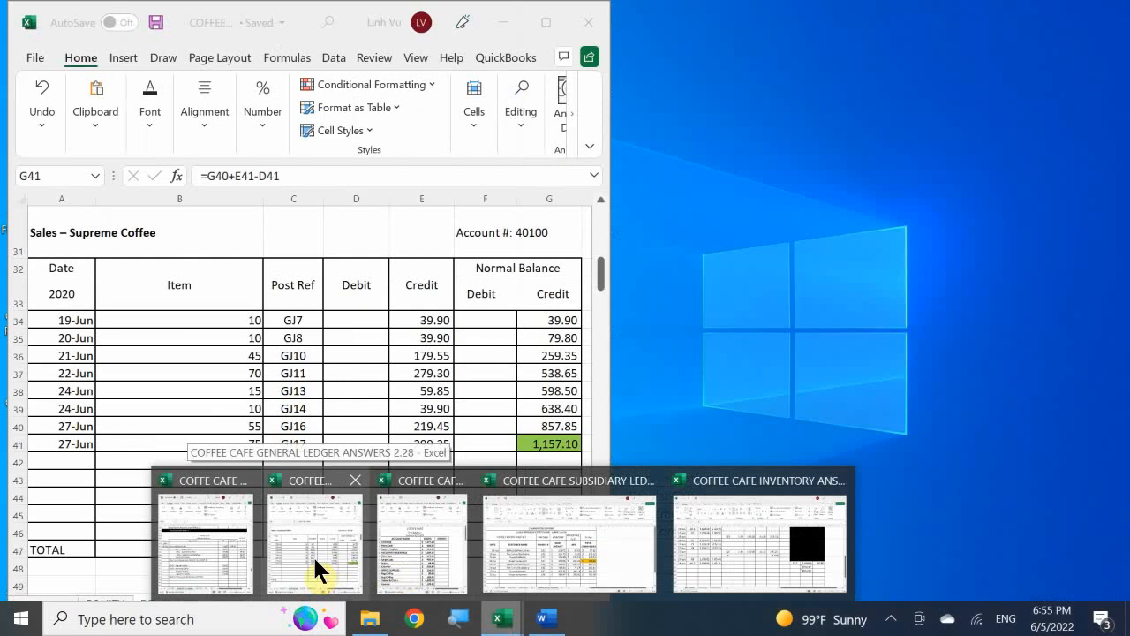
{"action": "left_click", "coordinate": [313, 554]}
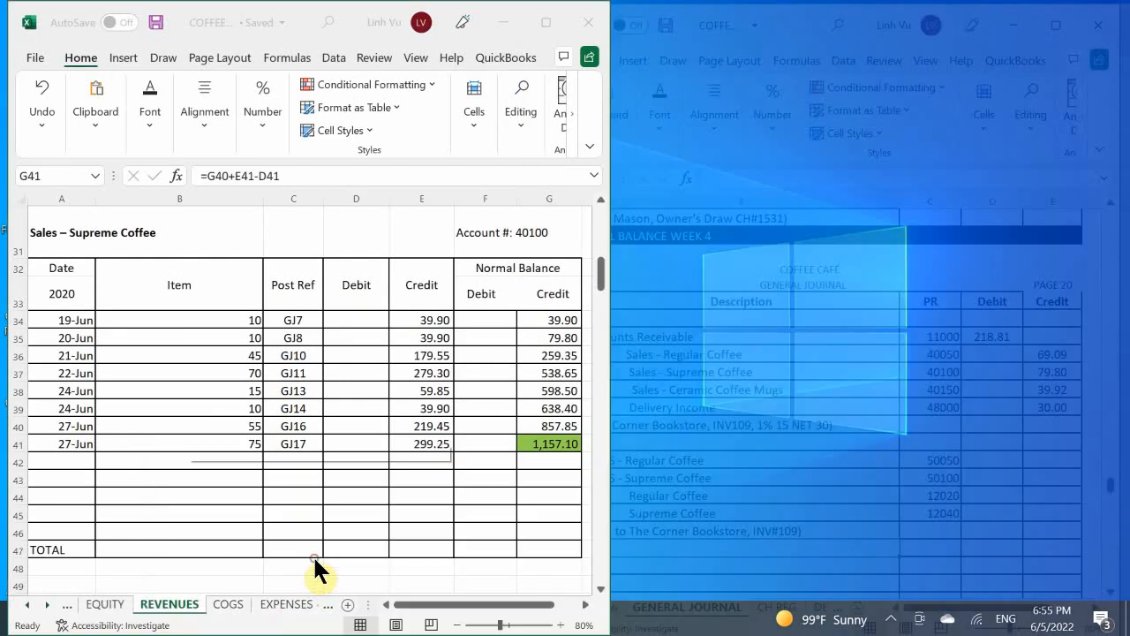
{"action": "left_click", "coordinate": [203, 447]}
{"action": "scroll", "coordinate": [125, 449], "scroll_direction": "up", "scroll_amount": 10}
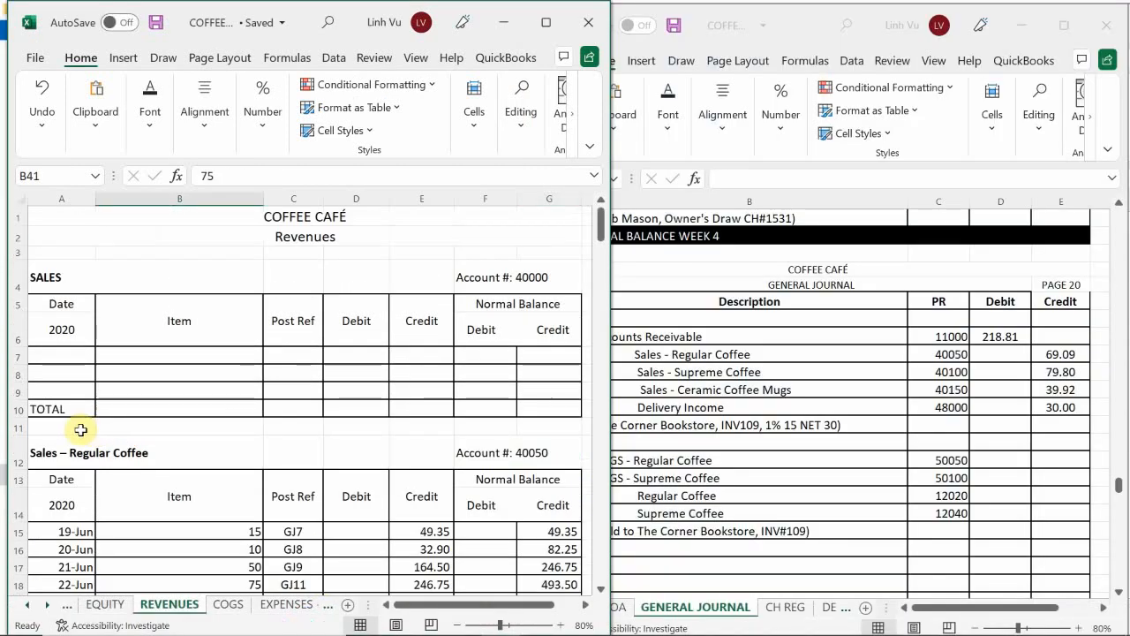
{"action": "left_click", "coordinate": [27, 605]}
{"action": "left_click", "coordinate": [91, 606]}
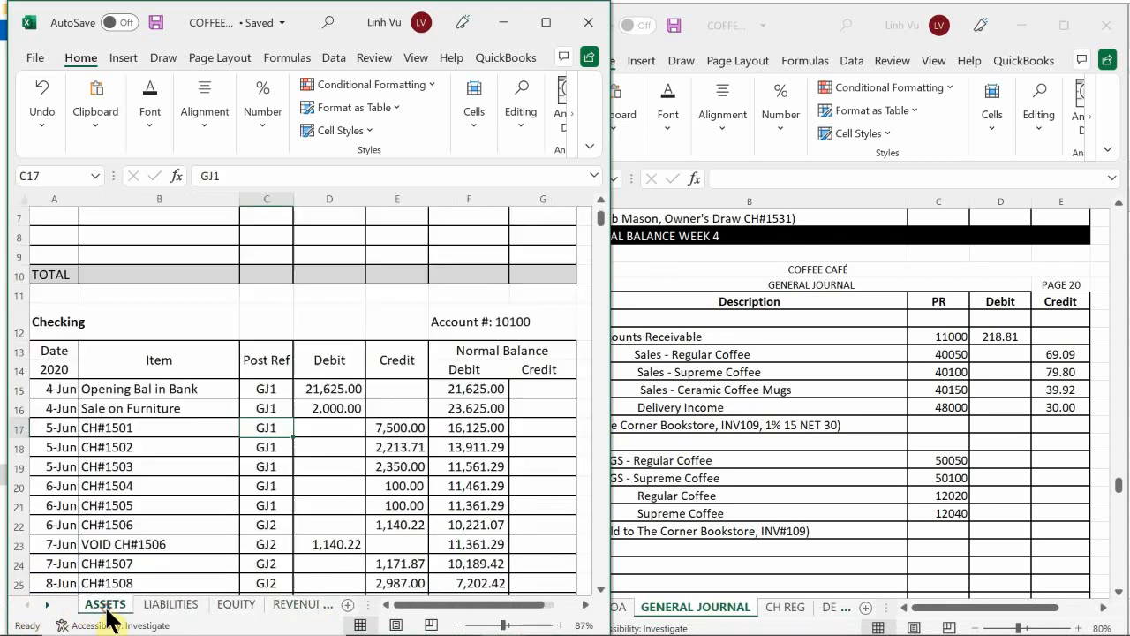
Step: Start a new row in the Accounts Receivable ledger at A115 with the date 6/29 and the item INV#109
{"action": "left_click", "coordinate": [121, 540]}
{"action": "scroll", "coordinate": [123, 521], "scroll_direction": "up", "scroll_amount": 5}
{"action": "scroll", "coordinate": [123, 504], "scroll_direction": "down", "scroll_amount": 15}
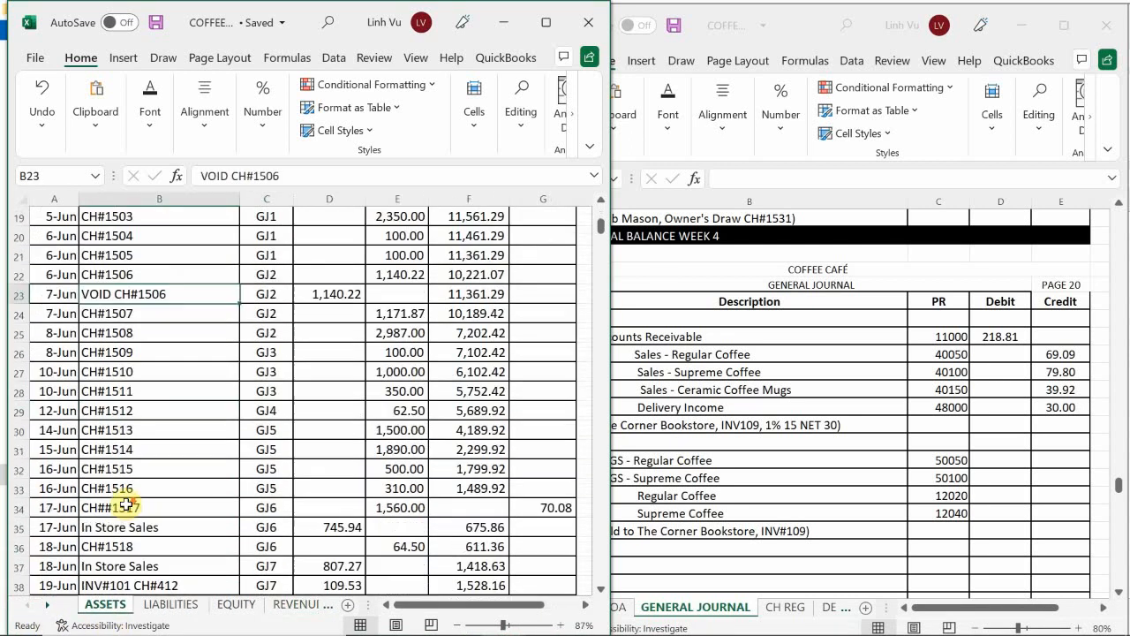
{"action": "scroll", "coordinate": [128, 506], "scroll_direction": "down", "scroll_amount": 12}
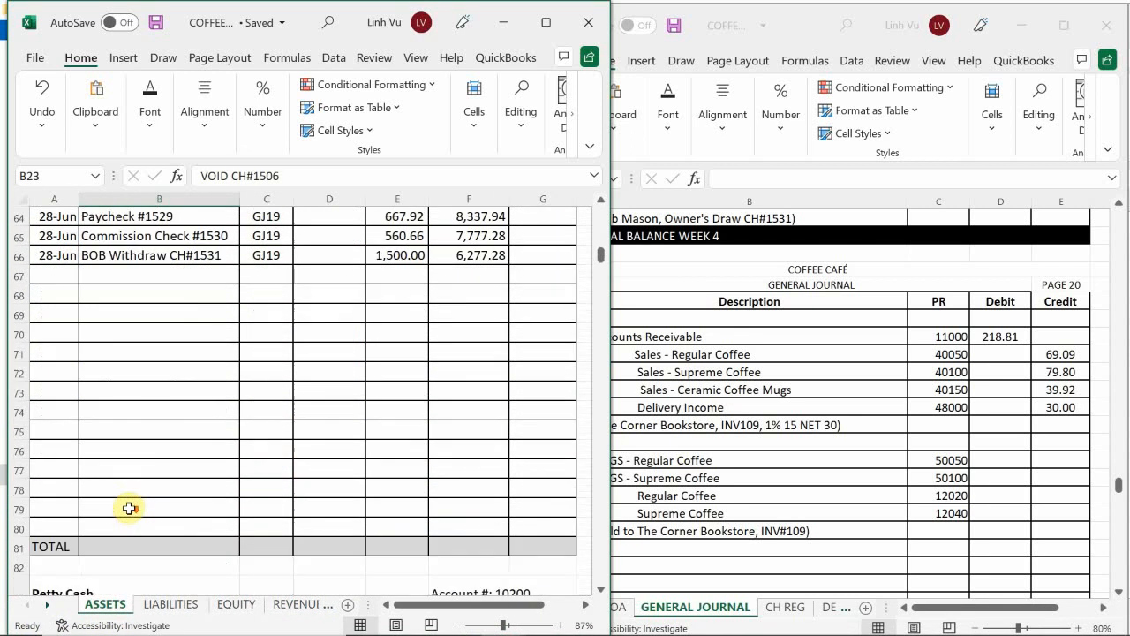
{"action": "scroll", "coordinate": [128, 510], "scroll_direction": "down", "scroll_amount": 6}
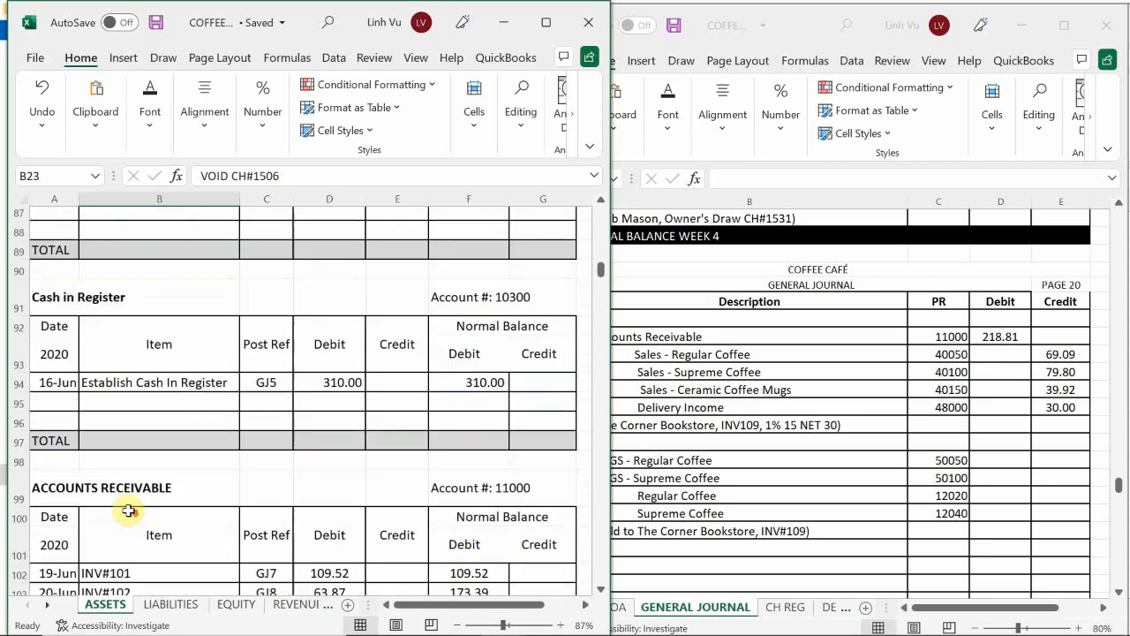
{"action": "scroll", "coordinate": [128, 512], "scroll_direction": "down", "scroll_amount": 2}
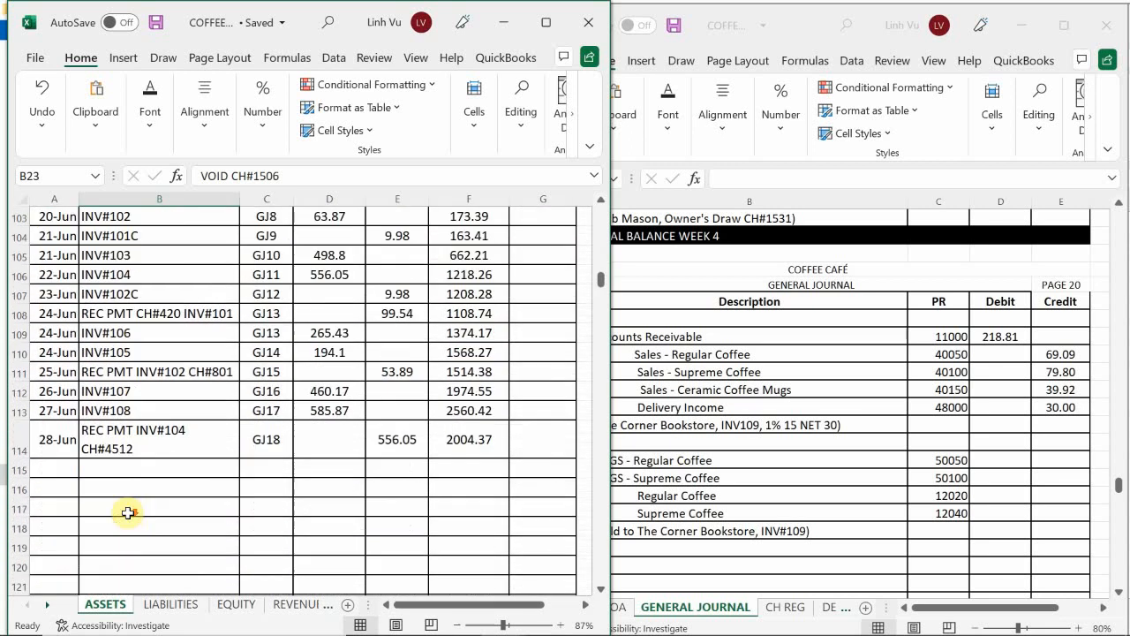
{"action": "left_click", "coordinate": [56, 469]}
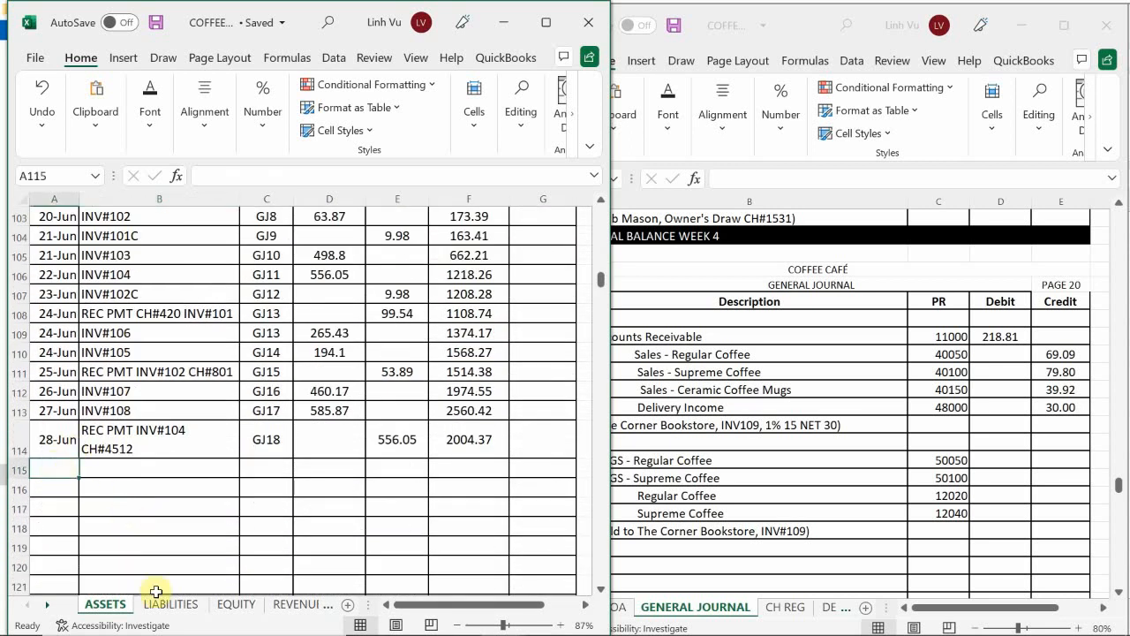
{"action": "type", "text": "6/29"}
{"action": "key", "text": "Tab"}
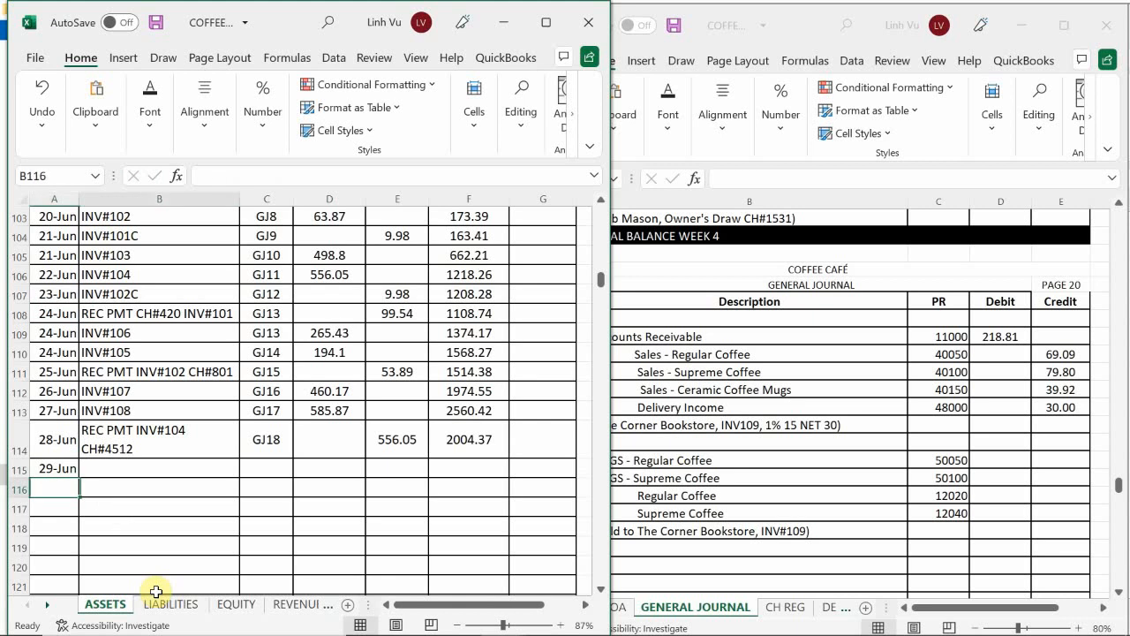
{"action": "type", "text": "INV#"}
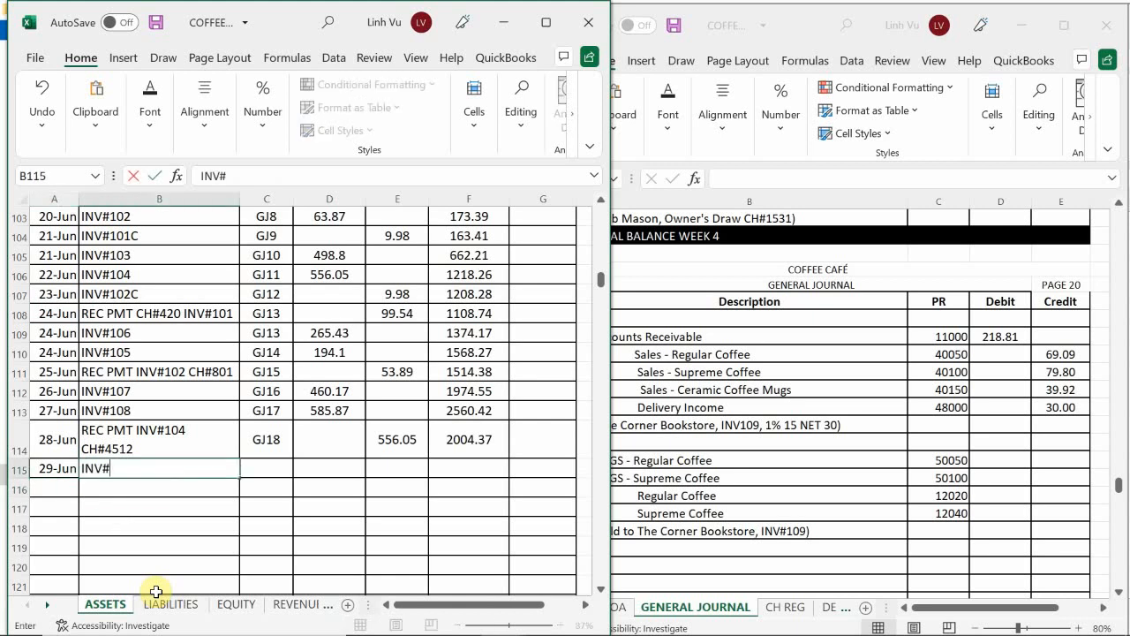
{"action": "type", "text": "109"}
{"action": "key", "text": "Tab"}
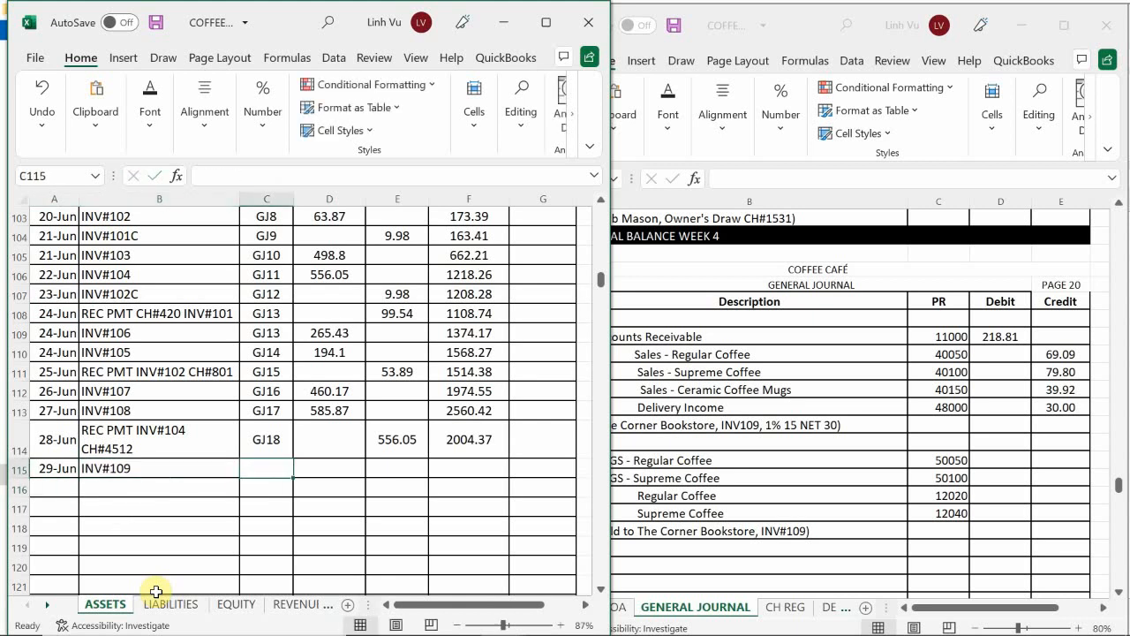
Step: Complete the INV#109 row with post reference GJ20 and debit 218.81, then extend the balance formula from F114 to F115
{"action": "type", "text": "f"}
{"action": "type", "text": "GJ"}
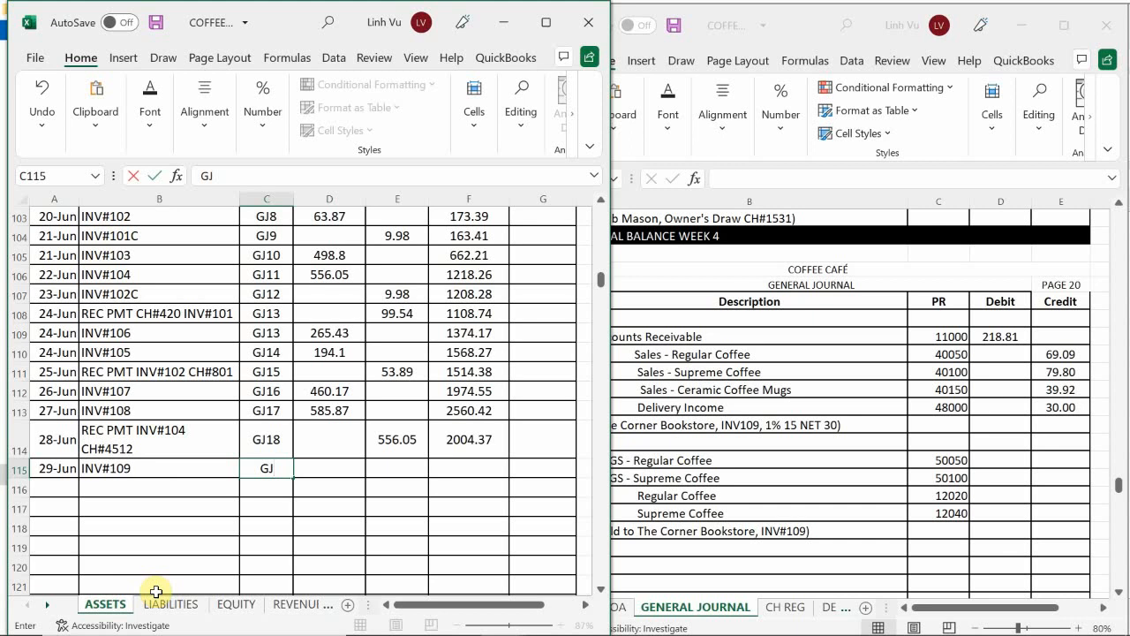
{"action": "type", "text": "20"}
{"action": "key", "text": "Tab"}
{"action": "type", "text": "218.81"}
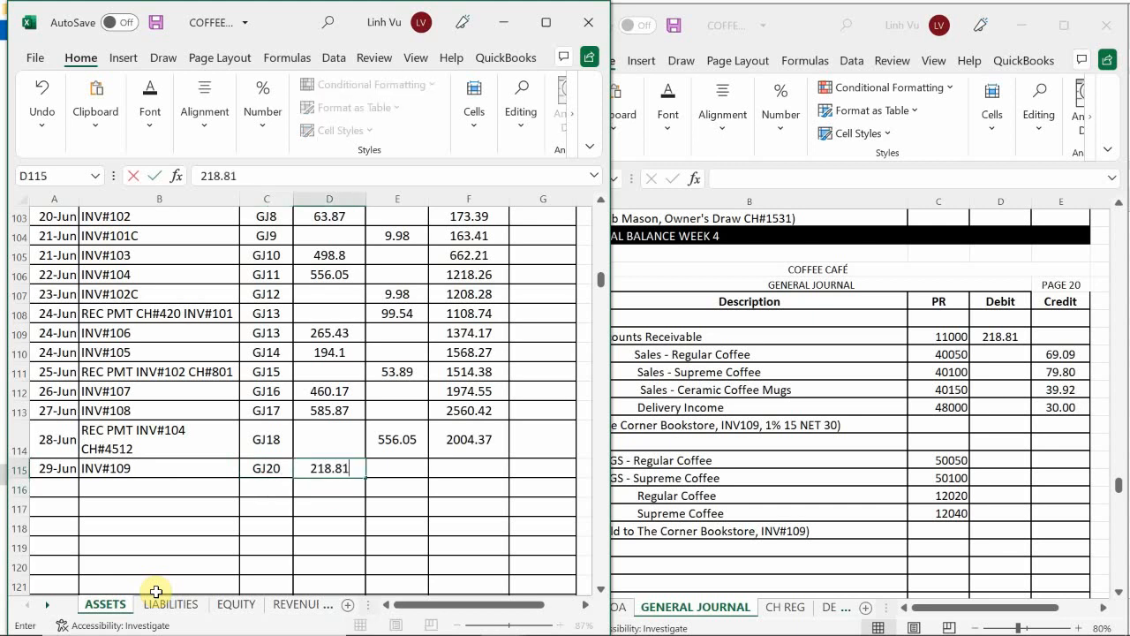
{"action": "key", "text": "Down"}
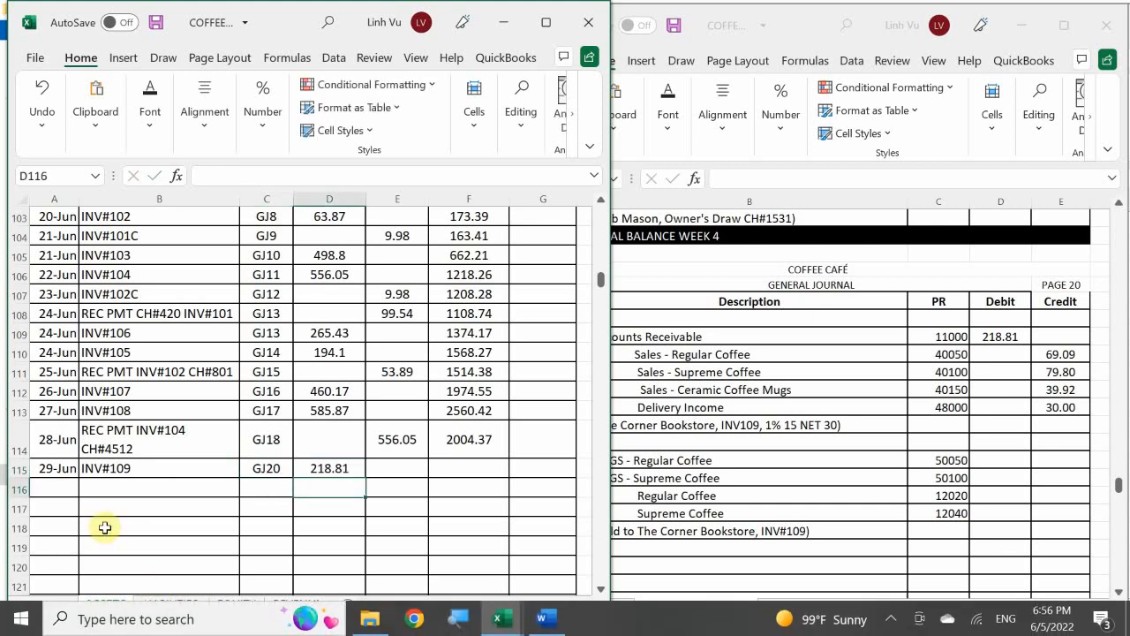
{"action": "left_click", "coordinate": [477, 440]}
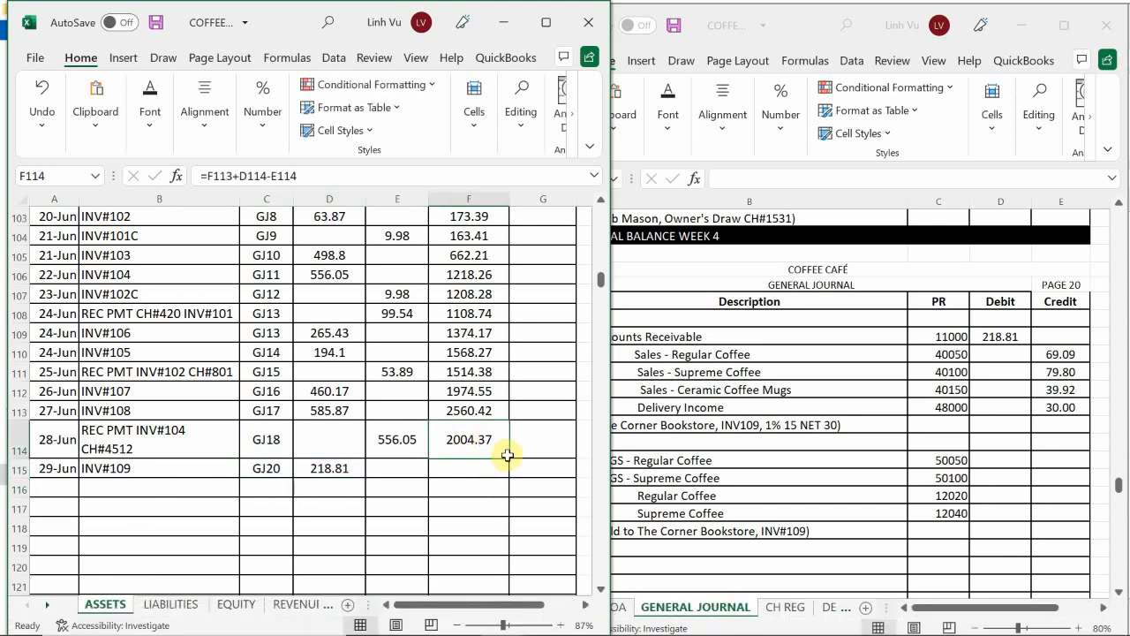
{"action": "left_click_drag", "start_coordinate": [510, 459], "coordinate": [504, 484]}
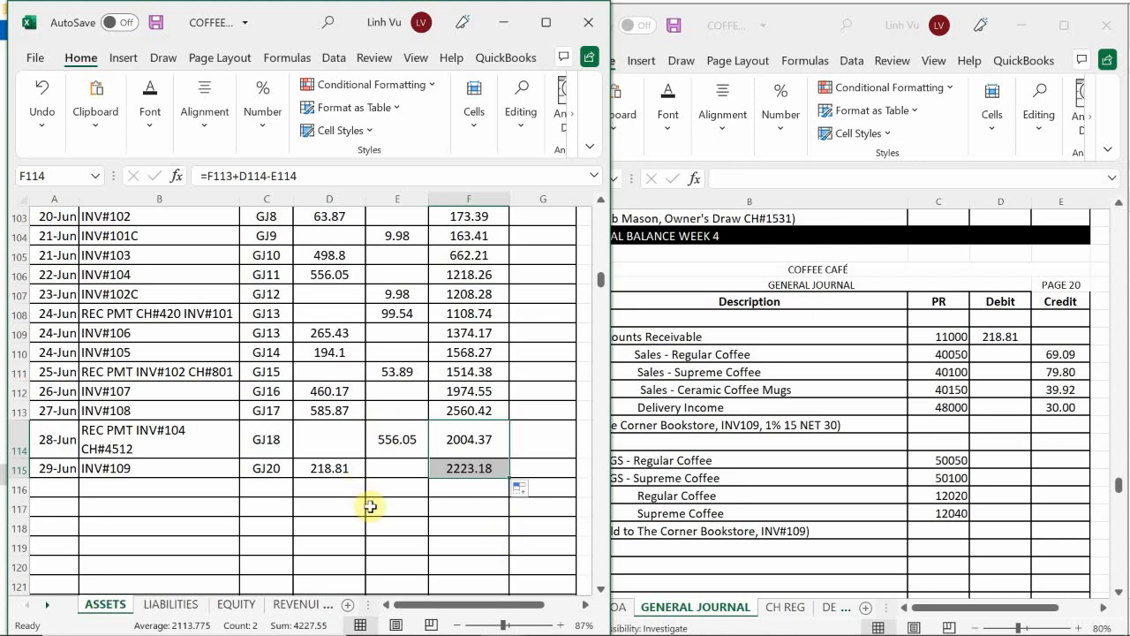
Step: Enter the date 6/29 in A23 of the Sales – Regular Coffee ledger on the REVENUES sheet
{"action": "left_click", "coordinate": [290, 605]}
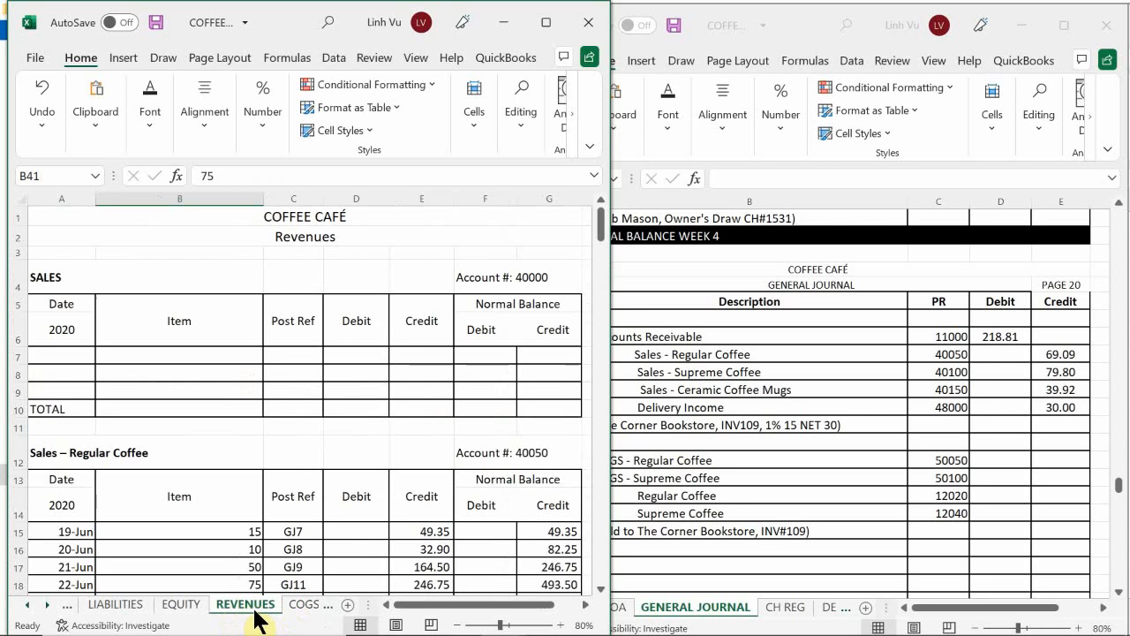
{"action": "left_click", "coordinate": [189, 500]}
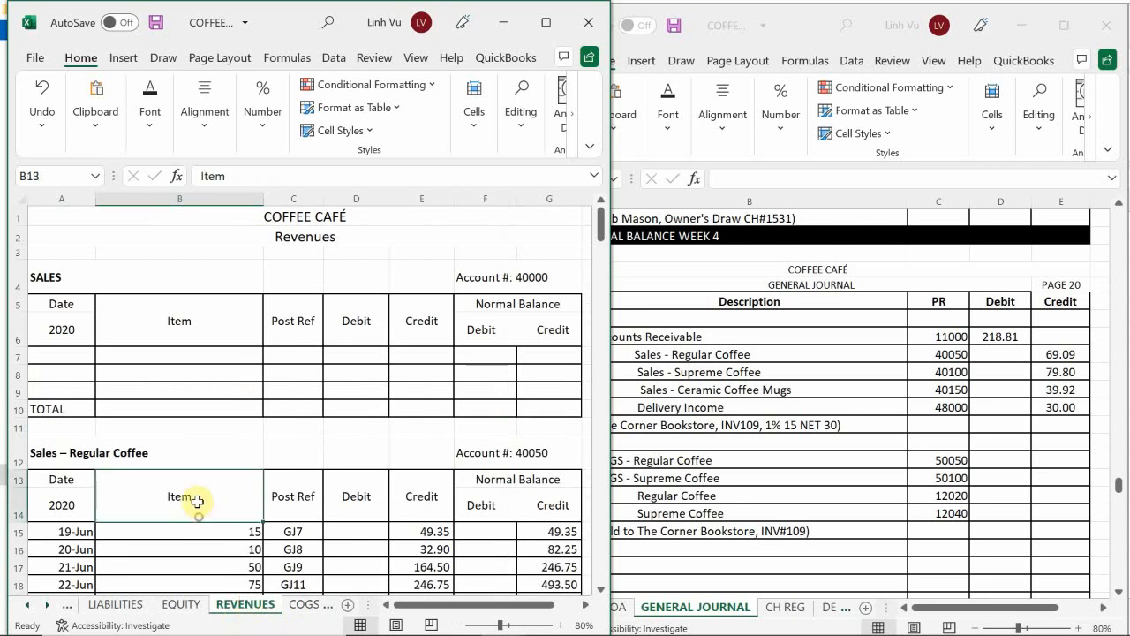
{"action": "scroll", "coordinate": [181, 366], "scroll_direction": "down", "scroll_amount": 2}
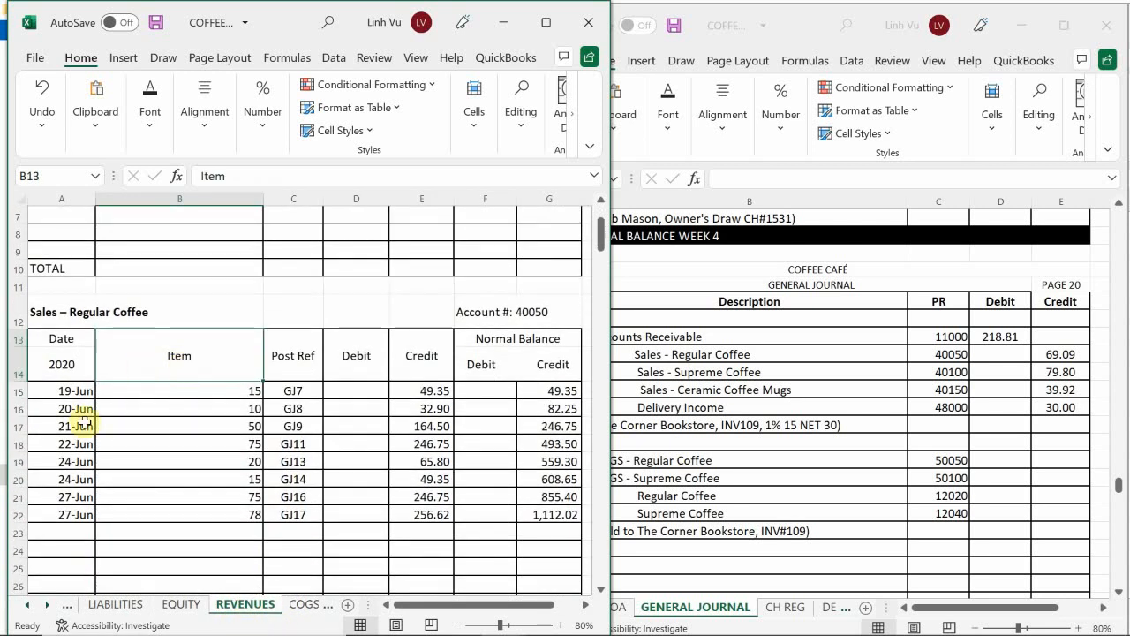
{"action": "scroll", "coordinate": [161, 422], "scroll_direction": "down", "scroll_amount": 1}
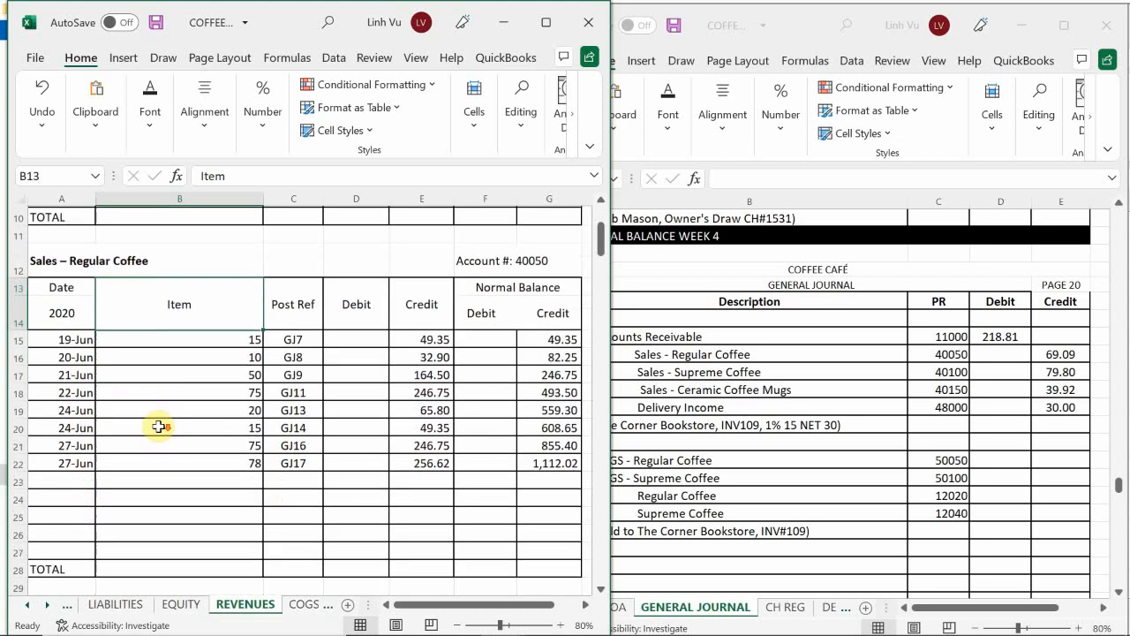
{"action": "scroll", "coordinate": [114, 454], "scroll_direction": "down", "scroll_amount": 1}
{"action": "scroll", "coordinate": [108, 458], "scroll_direction": "up", "scroll_amount": 1}
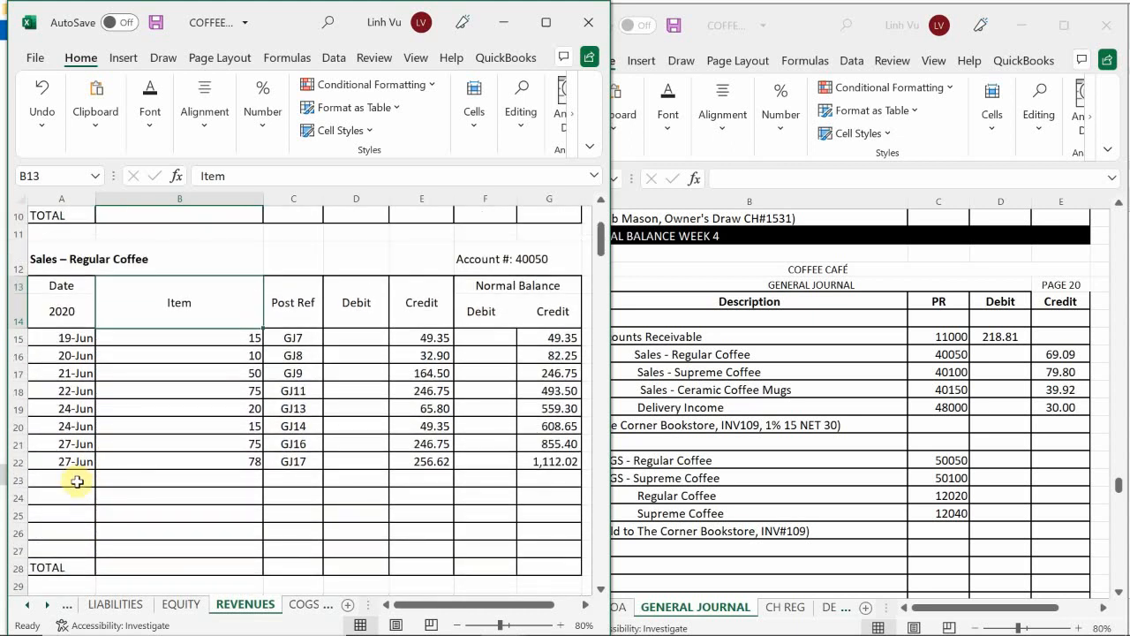
{"action": "left_click", "coordinate": [77, 481]}
{"action": "type", "text": "6/29"}
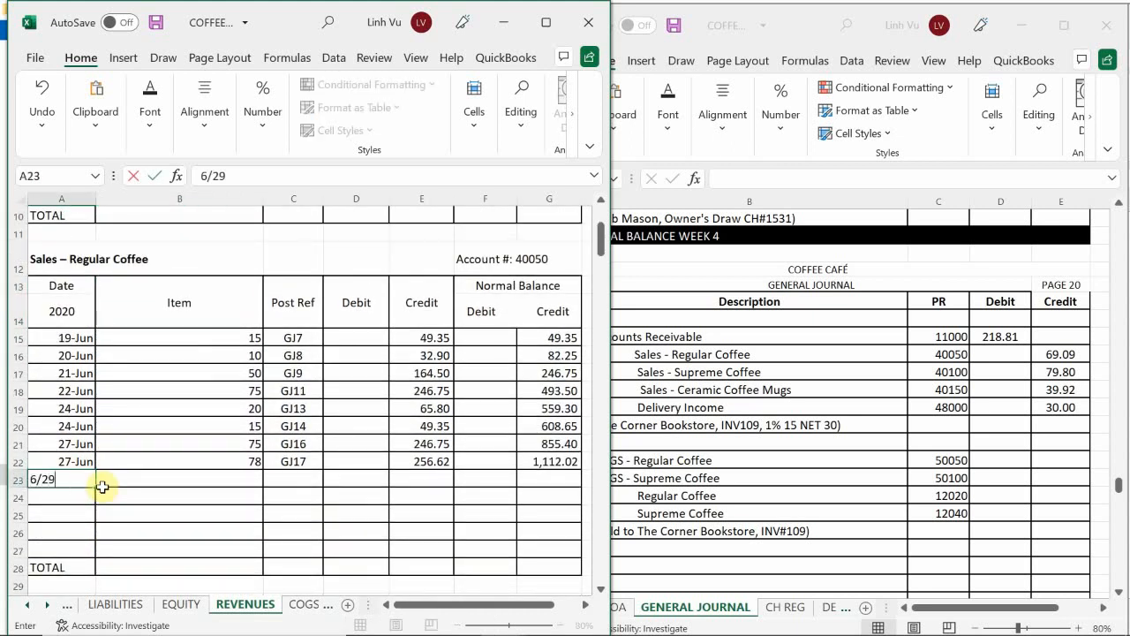
{"action": "key", "text": "Return"}
{"action": "left_click", "coordinate": [103, 486]}
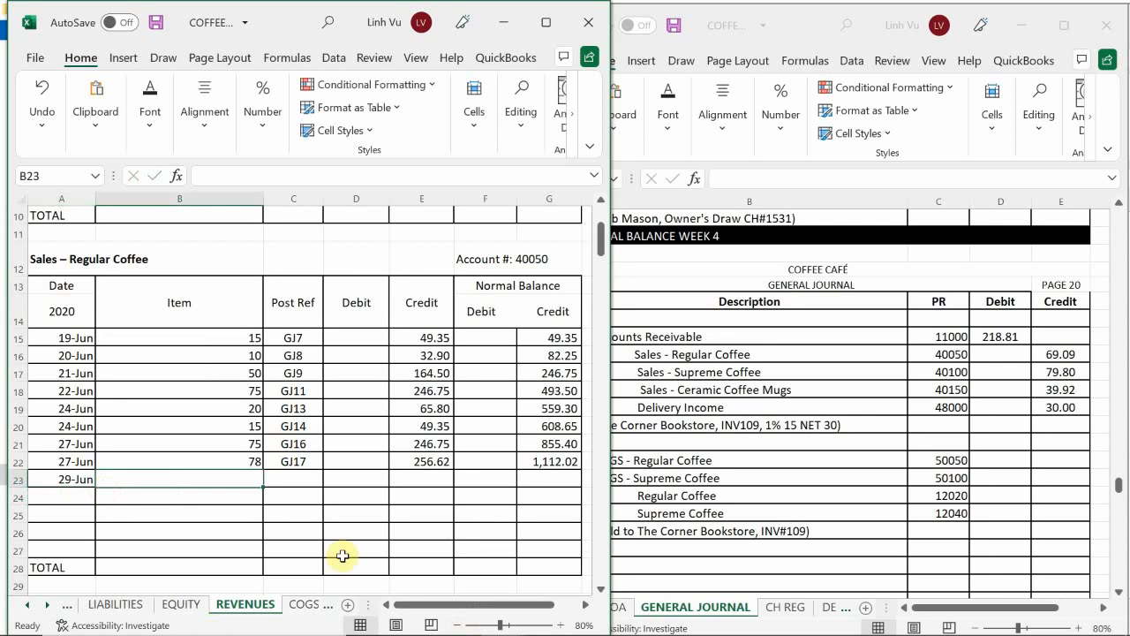
Step: Check the invoice in Word, then fill row 23 with item quantity 21, post reference GJ20 and credit 69.09
{"action": "mouse_move", "coordinate": [547, 631]}
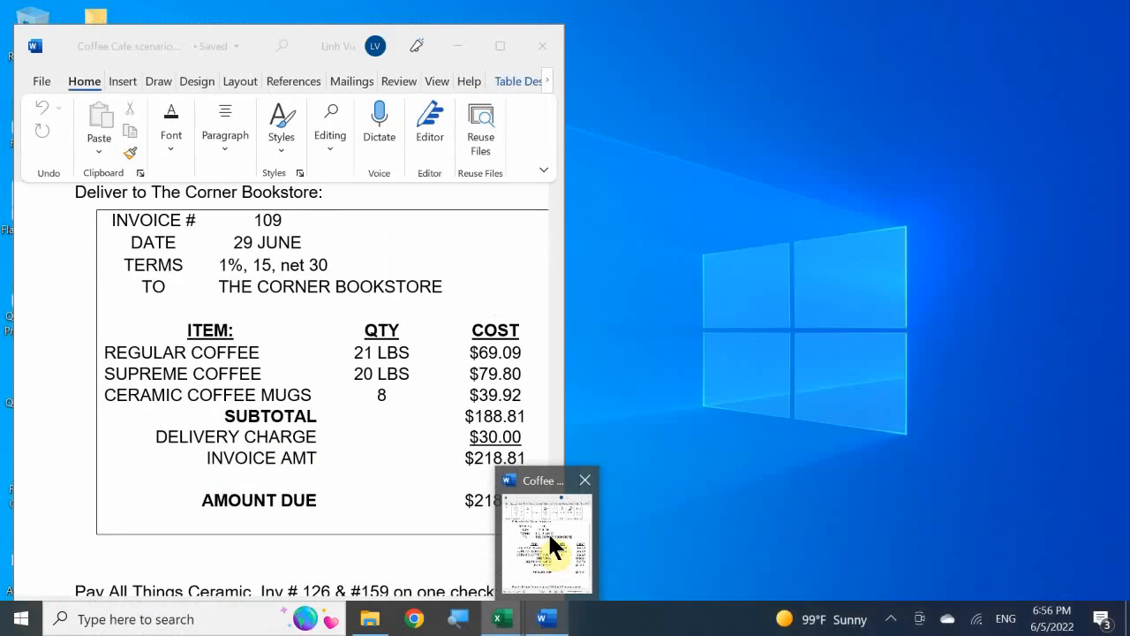
{"action": "left_click", "coordinate": [547, 530]}
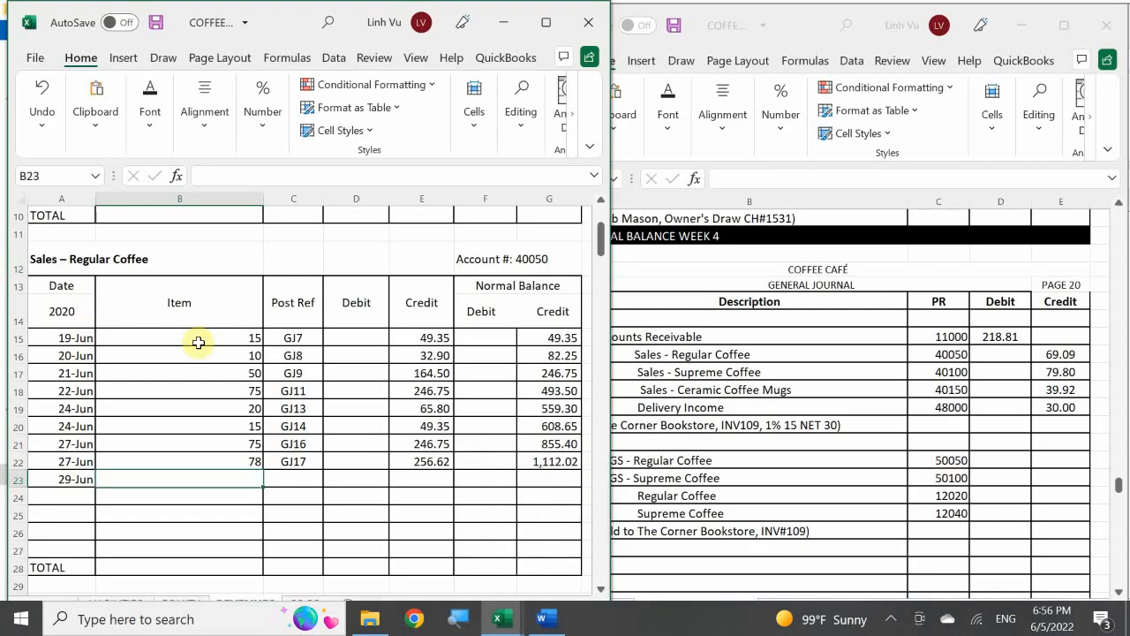
{"action": "type", "text": "21"}
{"action": "key", "text": "Return"}
{"action": "key", "text": "Right"}
{"action": "key", "text": "Up"}
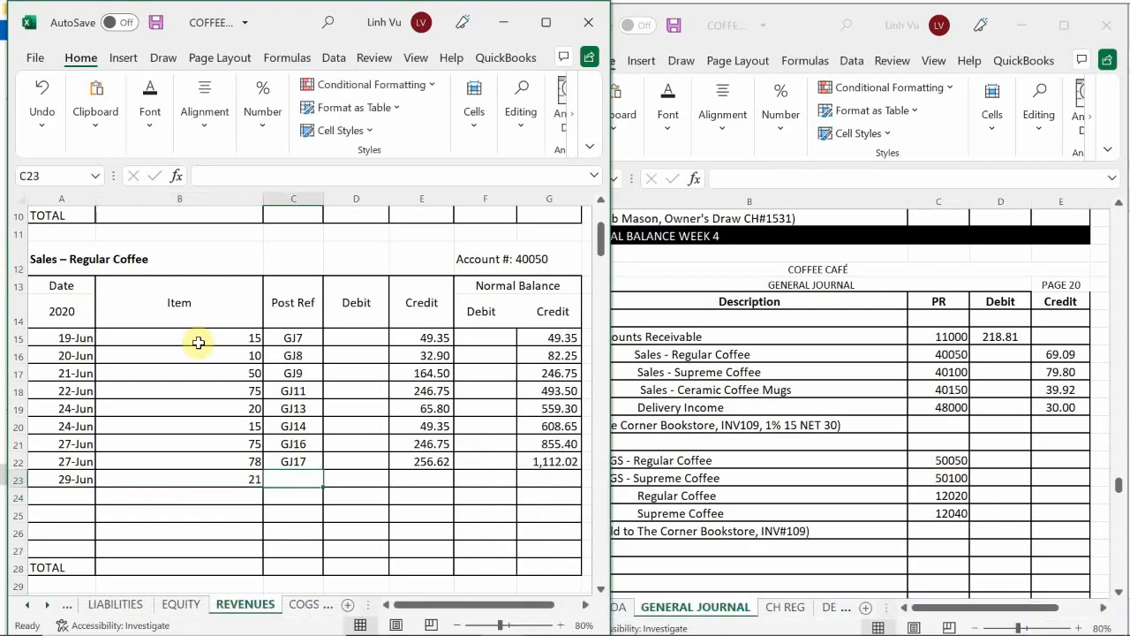
{"action": "type", "text": "GJ20"}
{"action": "key", "text": "Tab"}
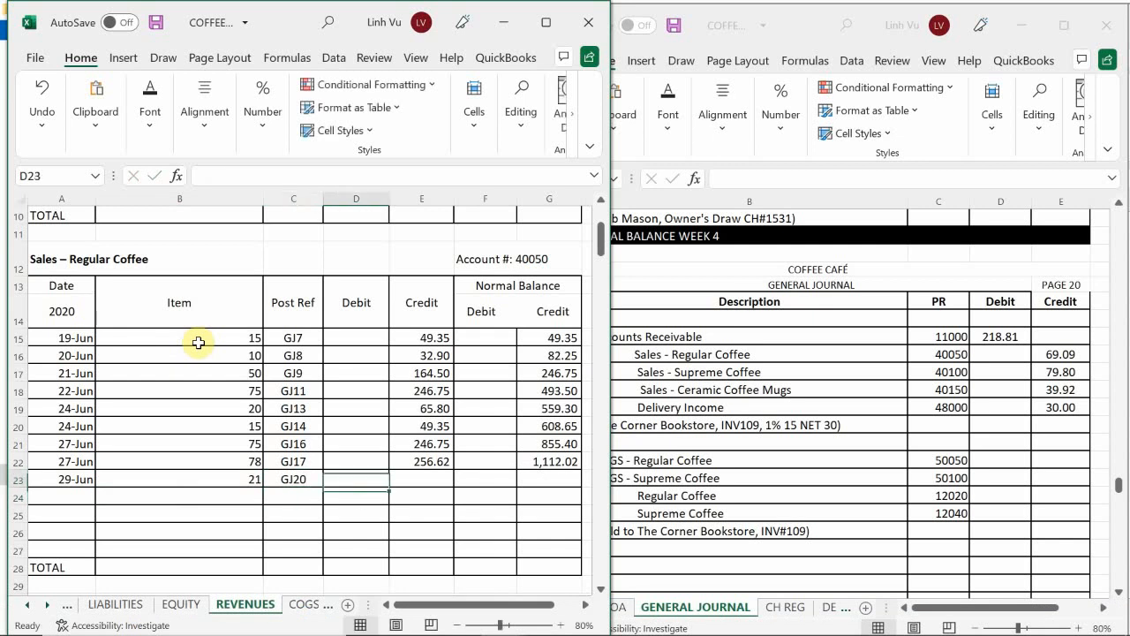
{"action": "key", "text": "Tab"}
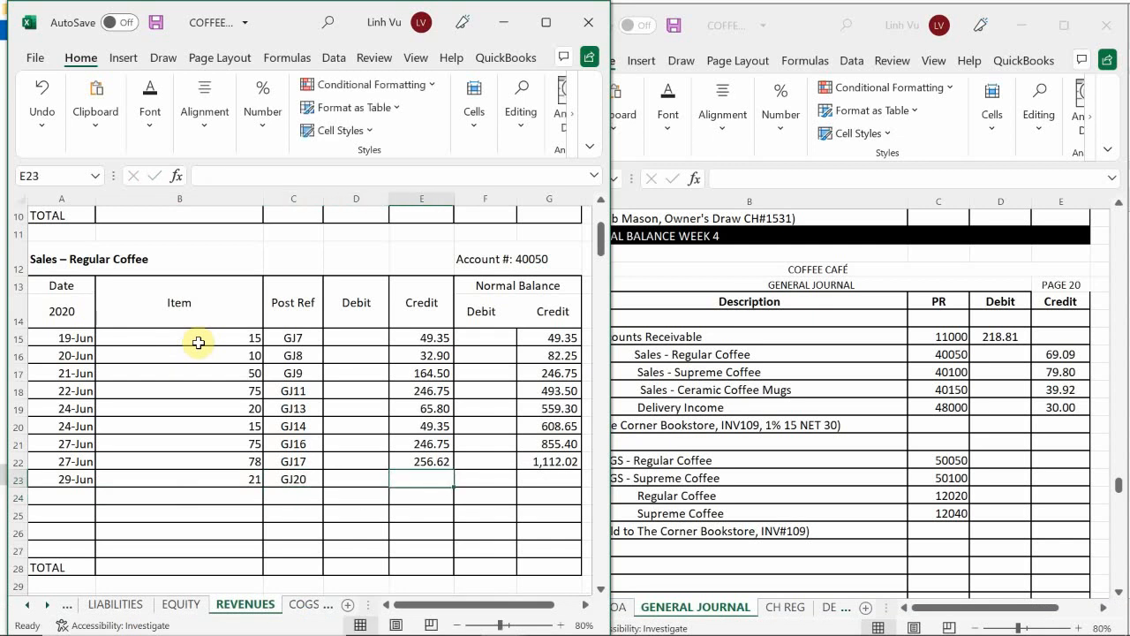
{"action": "type", "text": "69.09"}
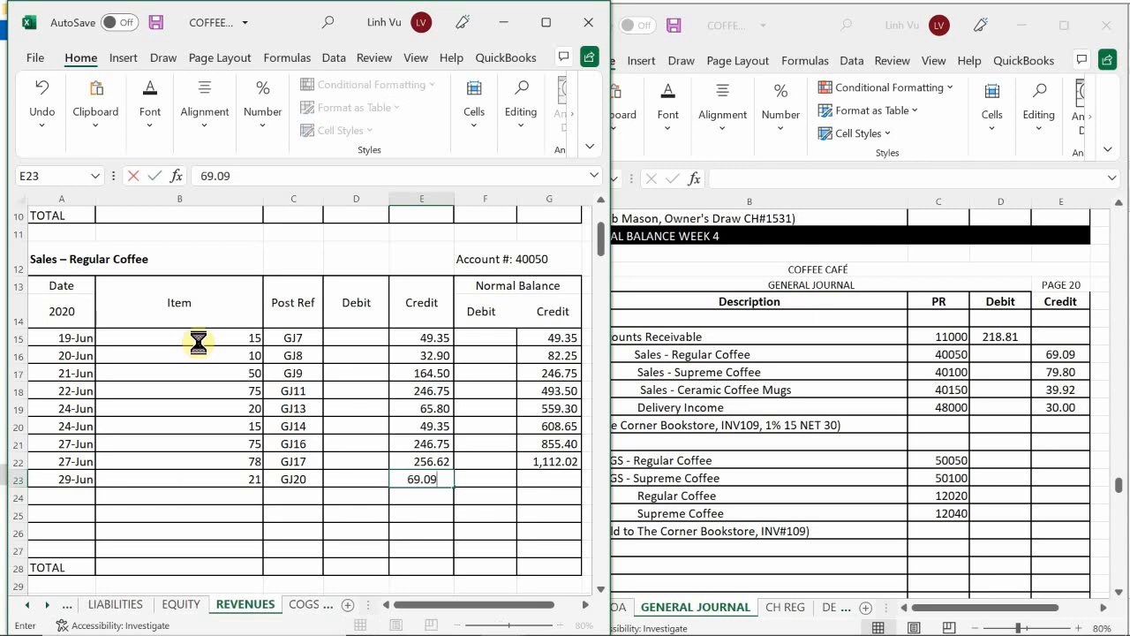
{"action": "key", "text": "Return"}
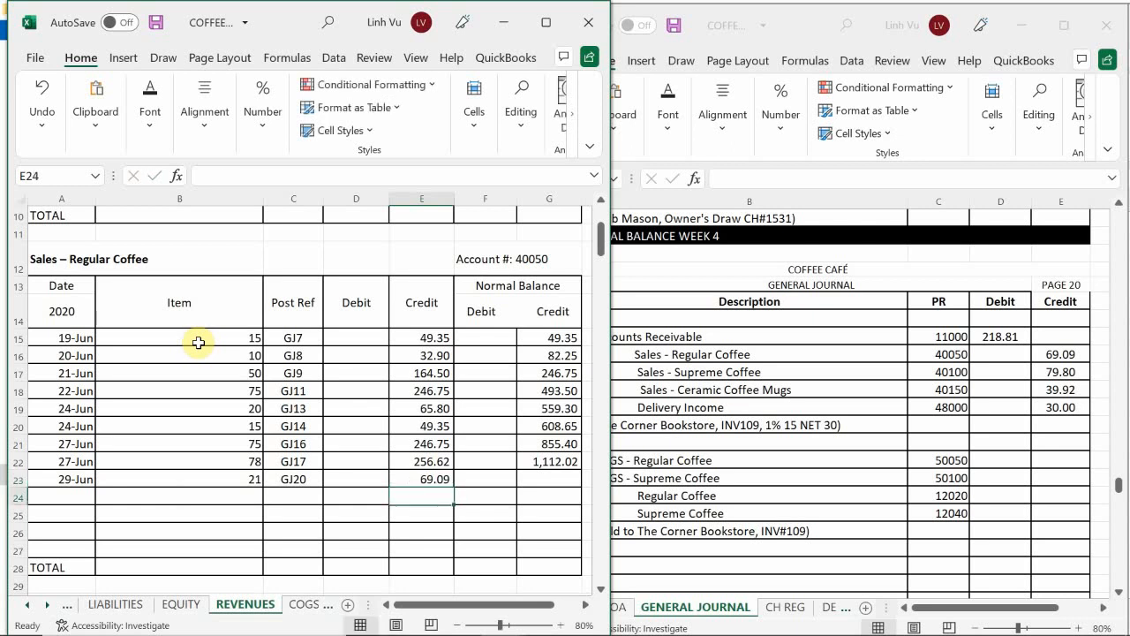
Step: Extend the Sales – Regular Coffee running balance formula from G22 to G23
{"action": "left_click", "coordinate": [547, 463]}
{"action": "left_click_drag", "start_coordinate": [583, 473], "coordinate": [583, 489]}
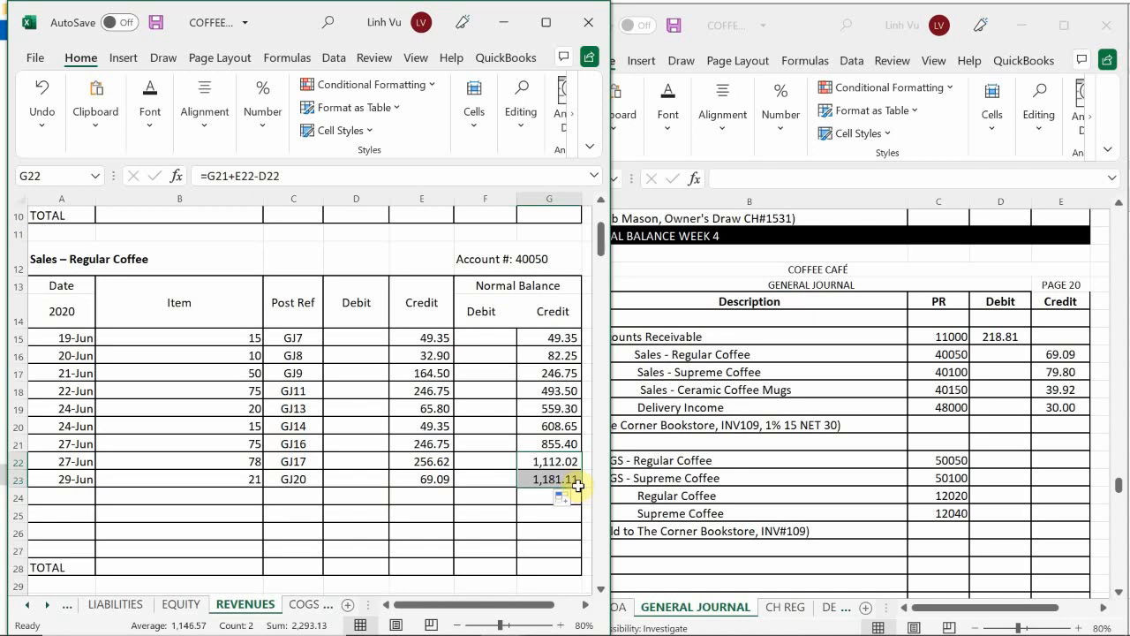
{"action": "left_click", "coordinate": [533, 499]}
{"action": "scroll", "coordinate": [533, 499], "scroll_direction": "down", "scroll_amount": 1}
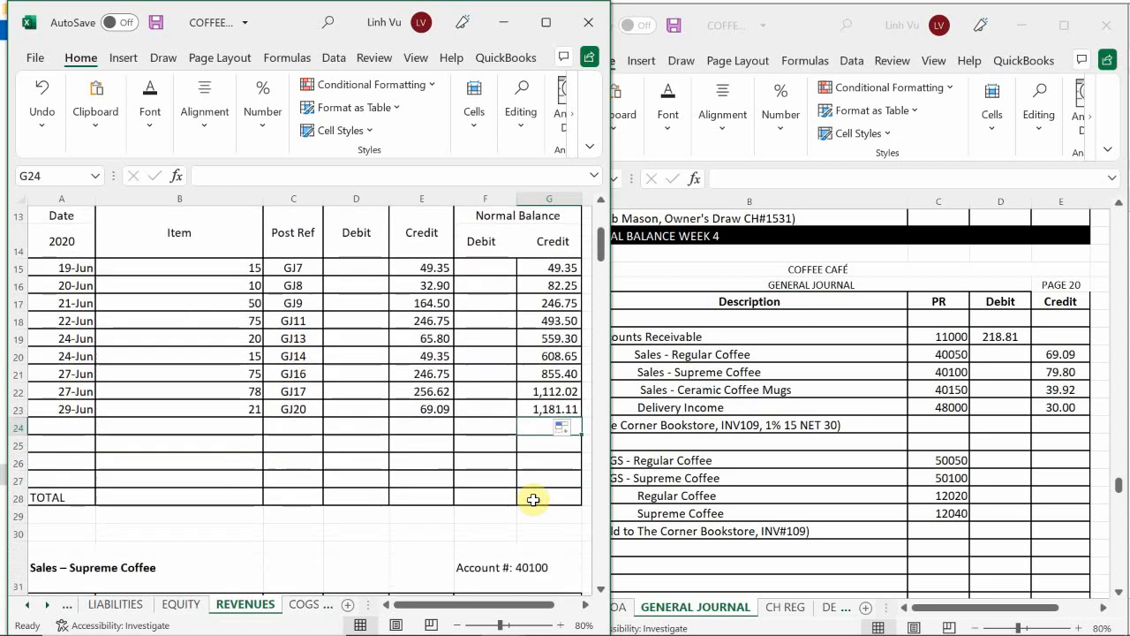
Step: Enter the date 6/299 in A42 of the Sales – Supreme Coffee ledger
{"action": "scroll", "coordinate": [534, 500], "scroll_direction": "down", "scroll_amount": 1}
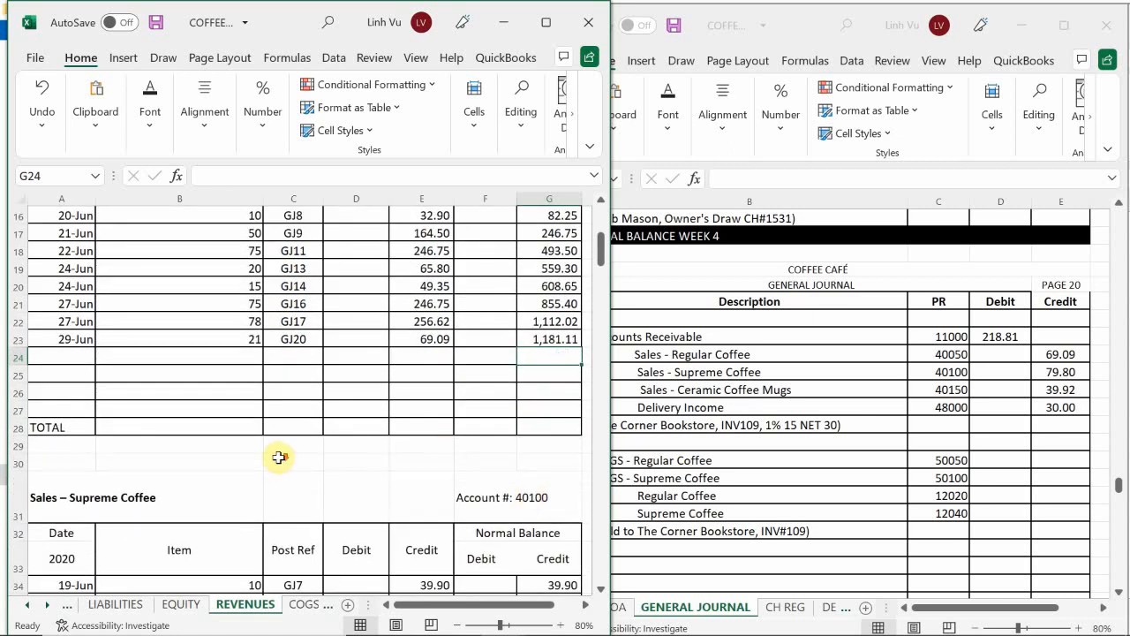
{"action": "scroll", "coordinate": [277, 457], "scroll_direction": "down", "scroll_amount": 3}
{"action": "scroll", "coordinate": [293, 432], "scroll_direction": "down", "scroll_amount": 1}
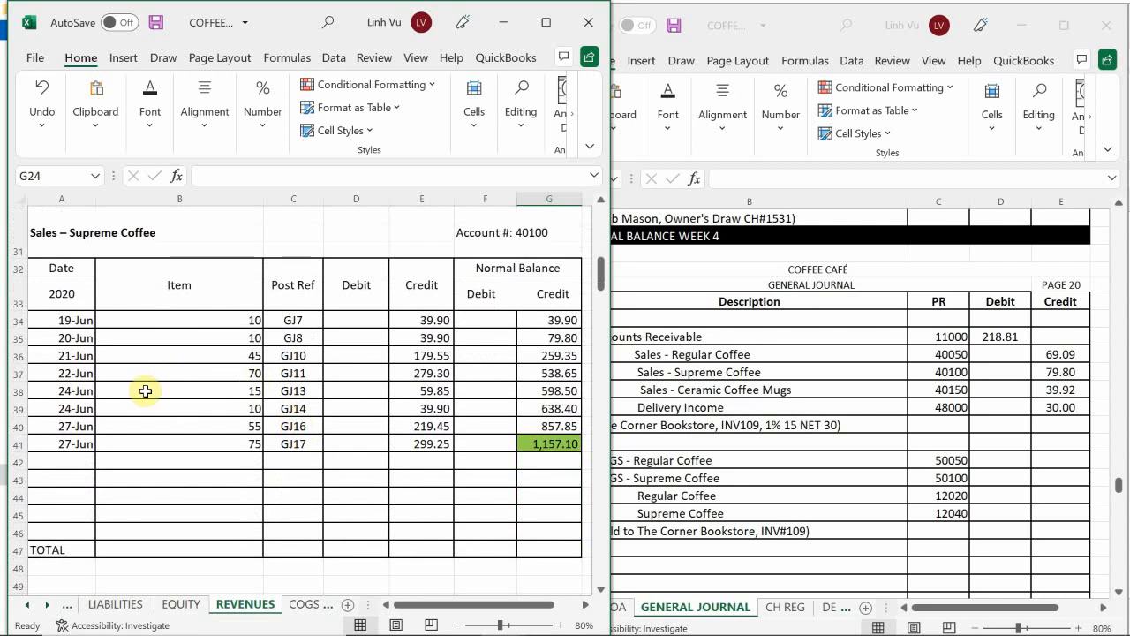
{"action": "left_click", "coordinate": [71, 465]}
{"action": "type", "text": "6/"}
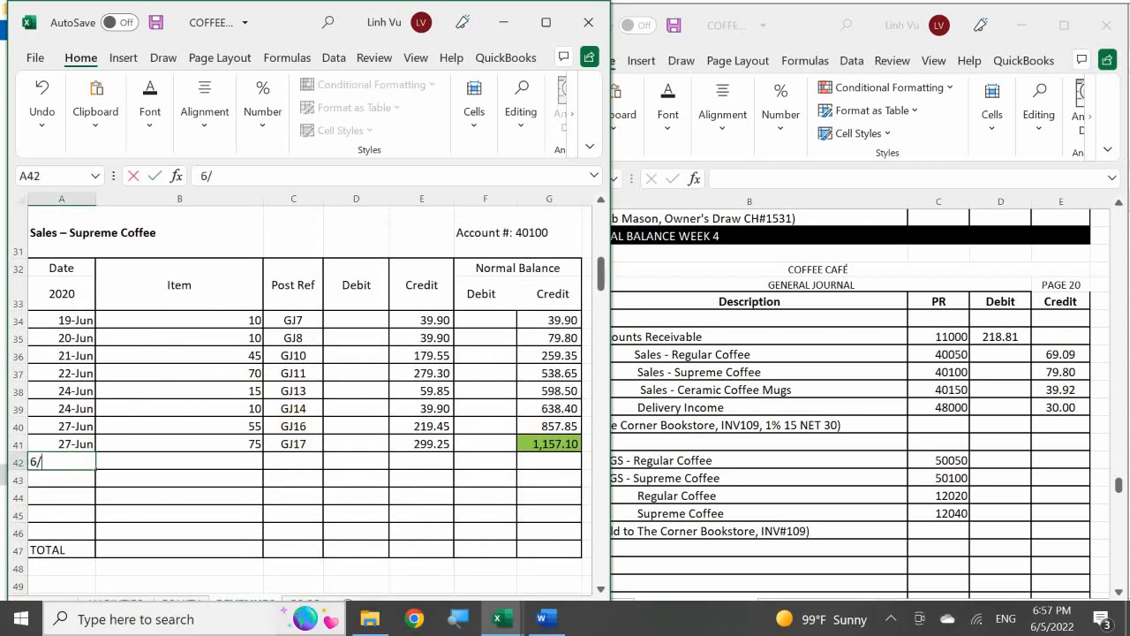
{"action": "type", "text": "299"}
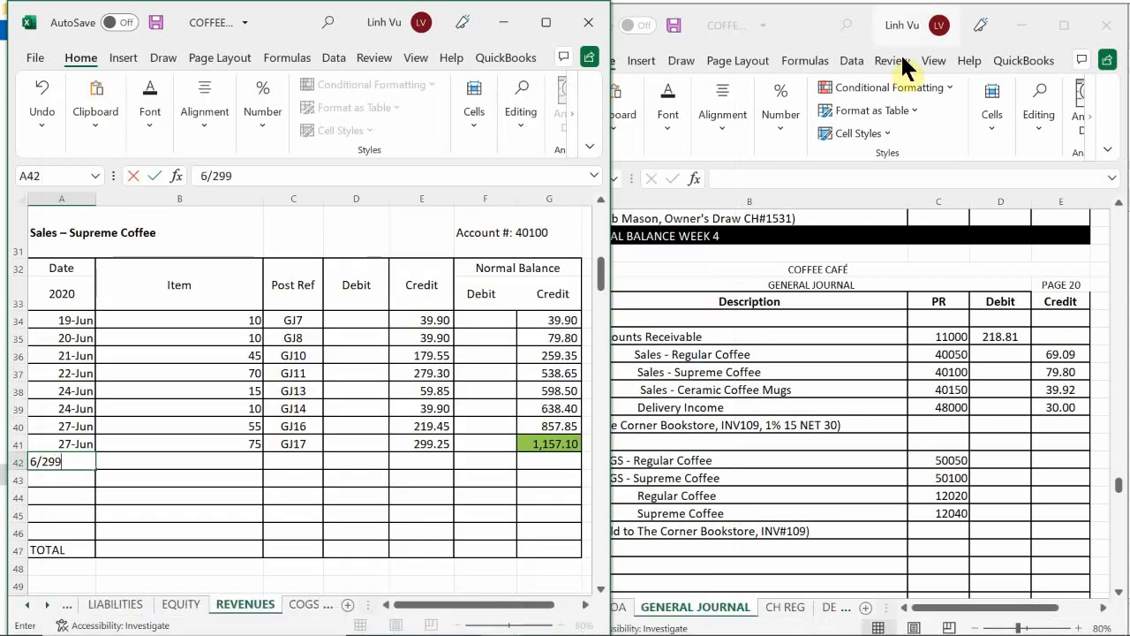
{"action": "key", "text": "Return"}
Step: Fill row 42 of the Sales – Supreme Coffee ledger with item quantity 20, post reference GJ20 and credit 79.80
{"action": "key", "text": "Up"}
{"action": "key", "text": "Right"}
{"action": "type", "text": "20"}
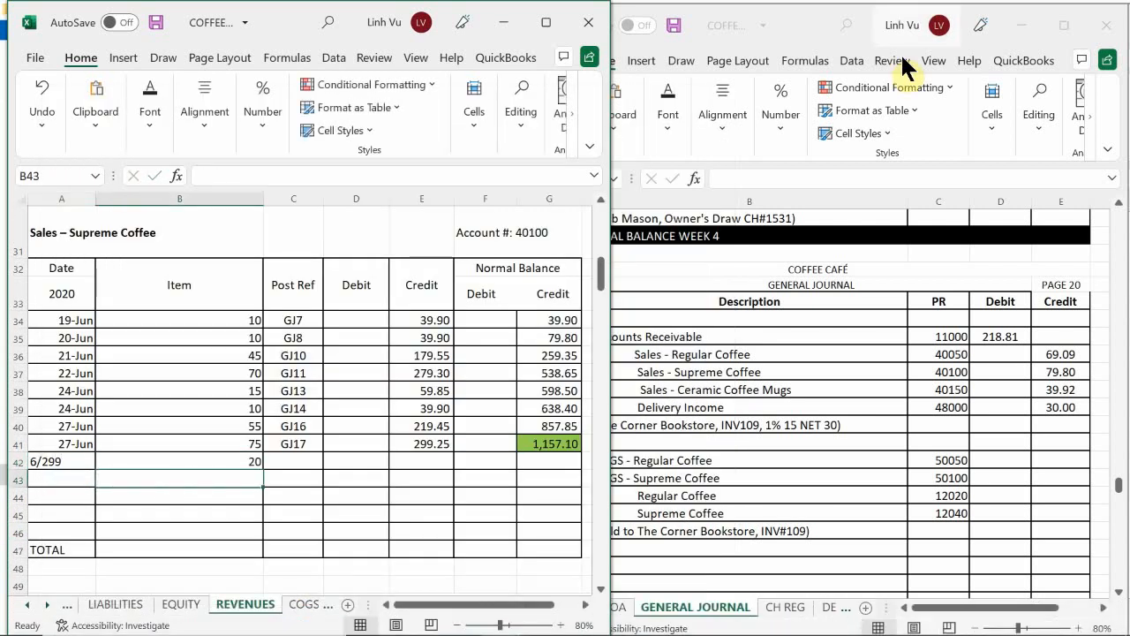
{"action": "key", "text": "Tab"}
{"action": "type", "text": "GJ"}
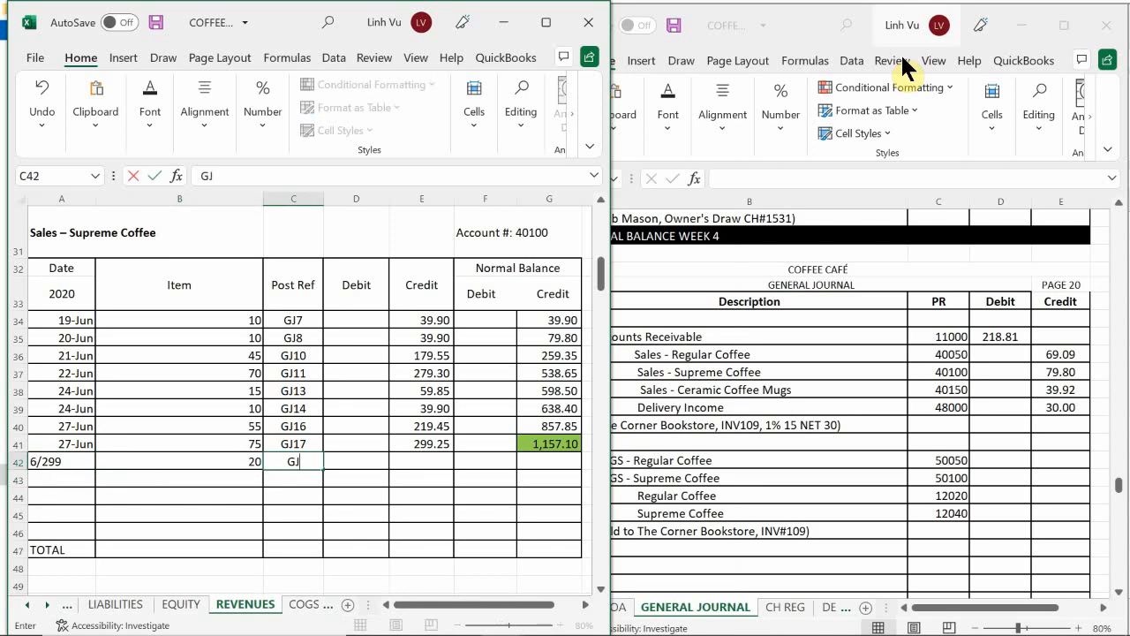
{"action": "type", "text": "20"}
{"action": "key", "text": "Return"}
{"action": "key", "text": "Tab"}
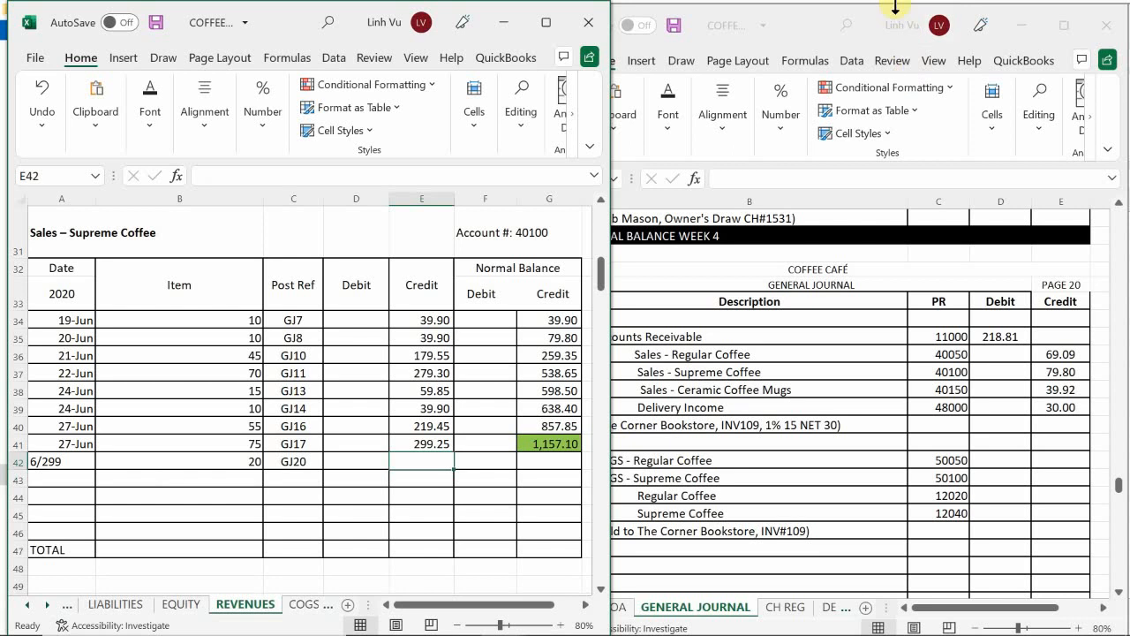
{"action": "type", "text": "79.80"}
{"action": "key", "text": "Return"}
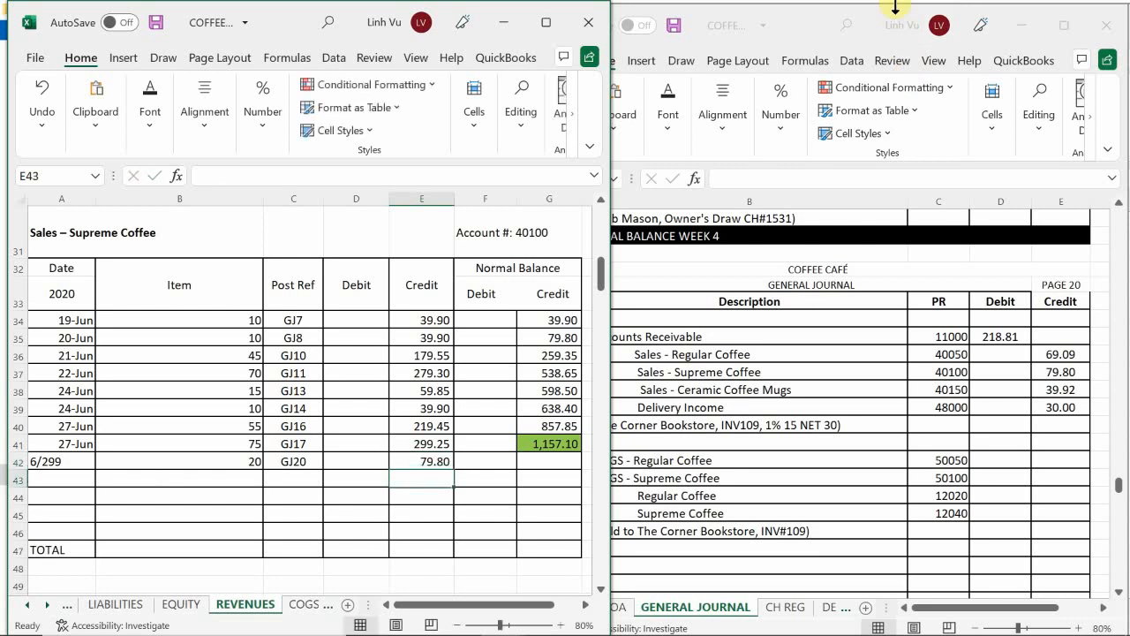
Step: Extend the Sales – Supreme Coffee running balance formula from G41 to G42 and remove the fill colour from G42
{"action": "left_click", "coordinate": [547, 443]}
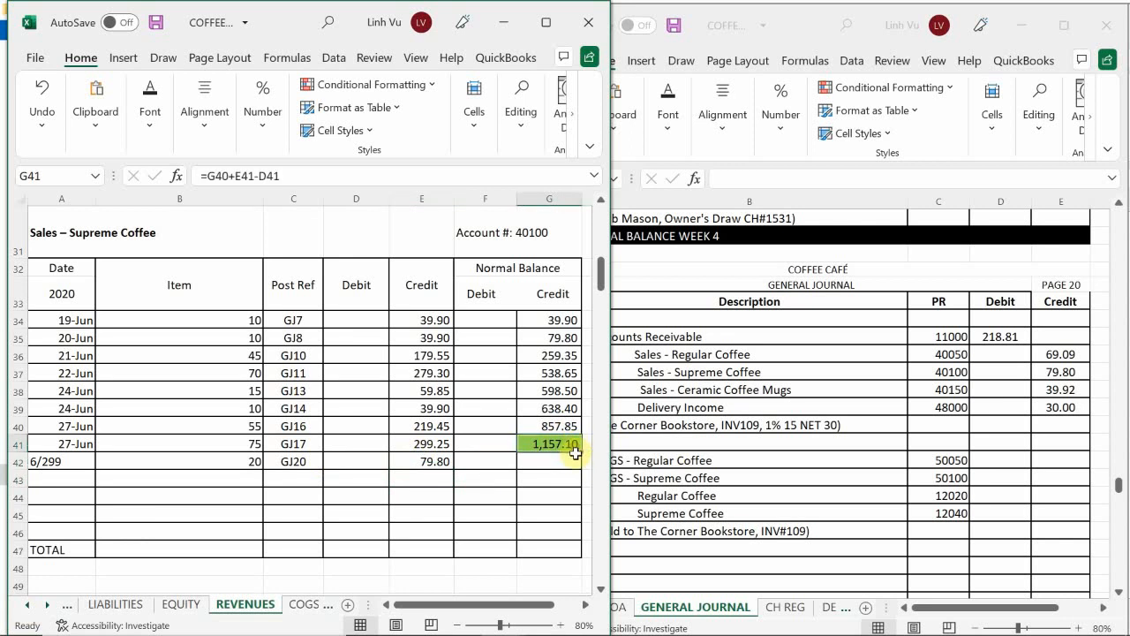
{"action": "left_click_drag", "start_coordinate": [583, 452], "coordinate": [566, 472]}
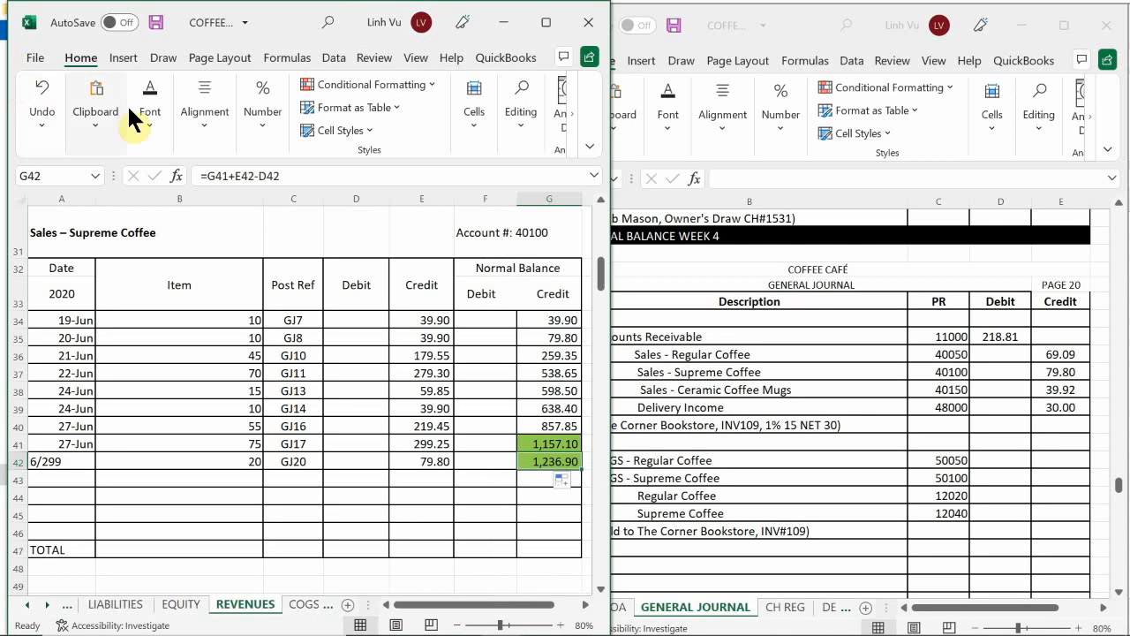
{"action": "left_click", "coordinate": [156, 115]}
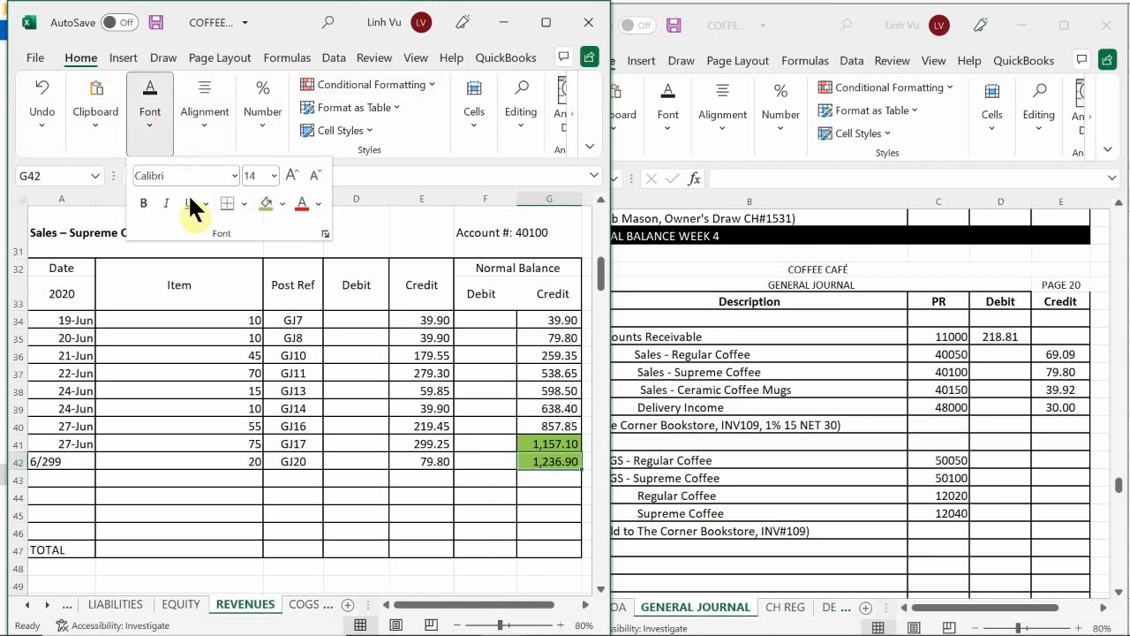
{"action": "left_click", "coordinate": [283, 203]}
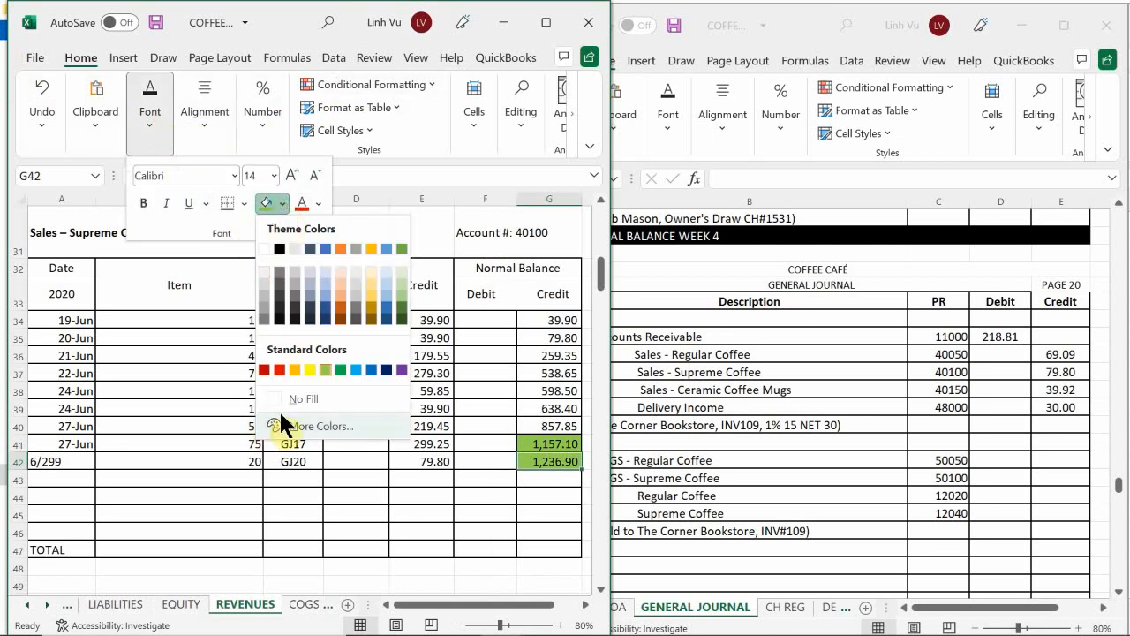
{"action": "left_click", "coordinate": [302, 398]}
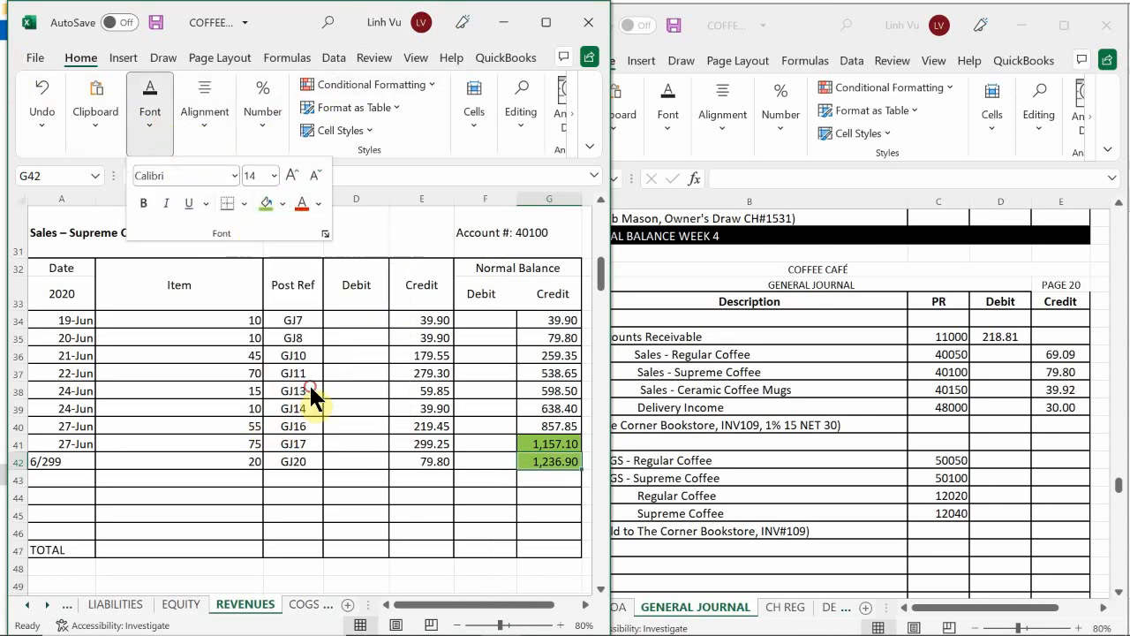
{"action": "left_click", "coordinate": [486, 476]}
{"action": "left_click", "coordinate": [488, 481]}
Step: Enter the date 6/29 in A71 of the Sales – Ceramic Coffee Mugs ledger
{"action": "scroll", "coordinate": [490, 484], "scroll_direction": "down", "scroll_amount": 2}
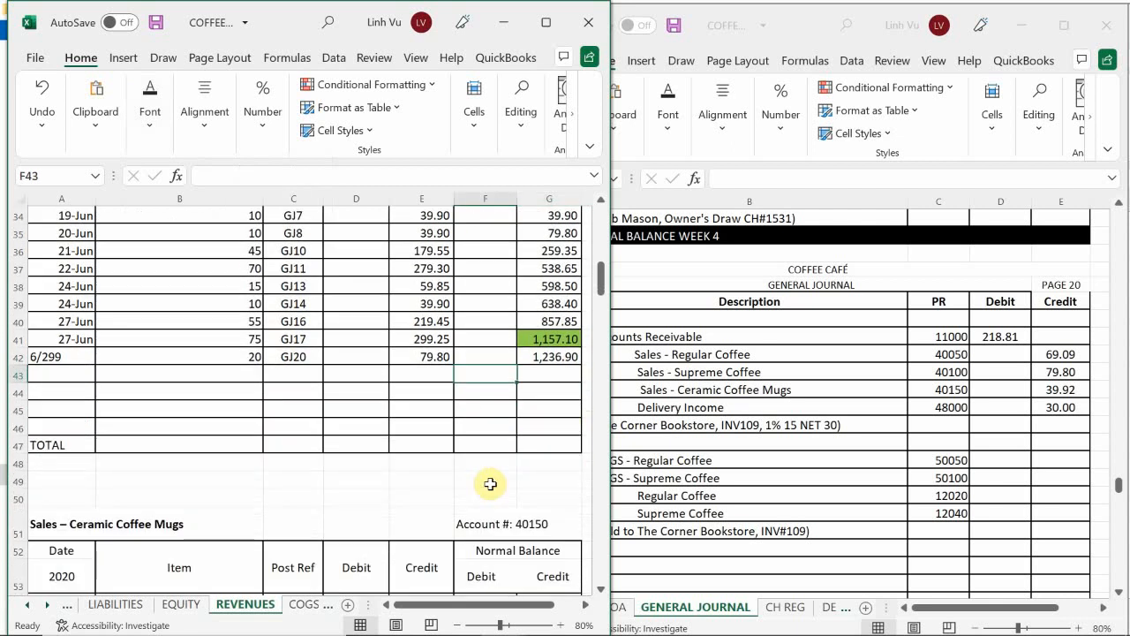
{"action": "scroll", "coordinate": [407, 462], "scroll_direction": "down", "scroll_amount": 6}
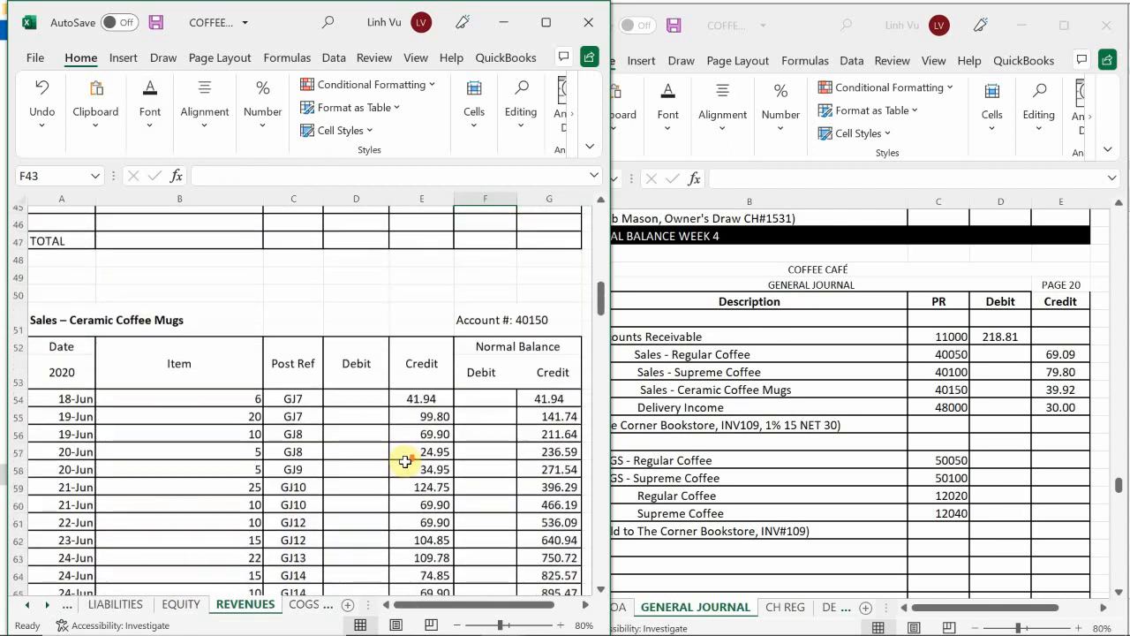
{"action": "scroll", "coordinate": [83, 441], "scroll_direction": "down", "scroll_amount": 2}
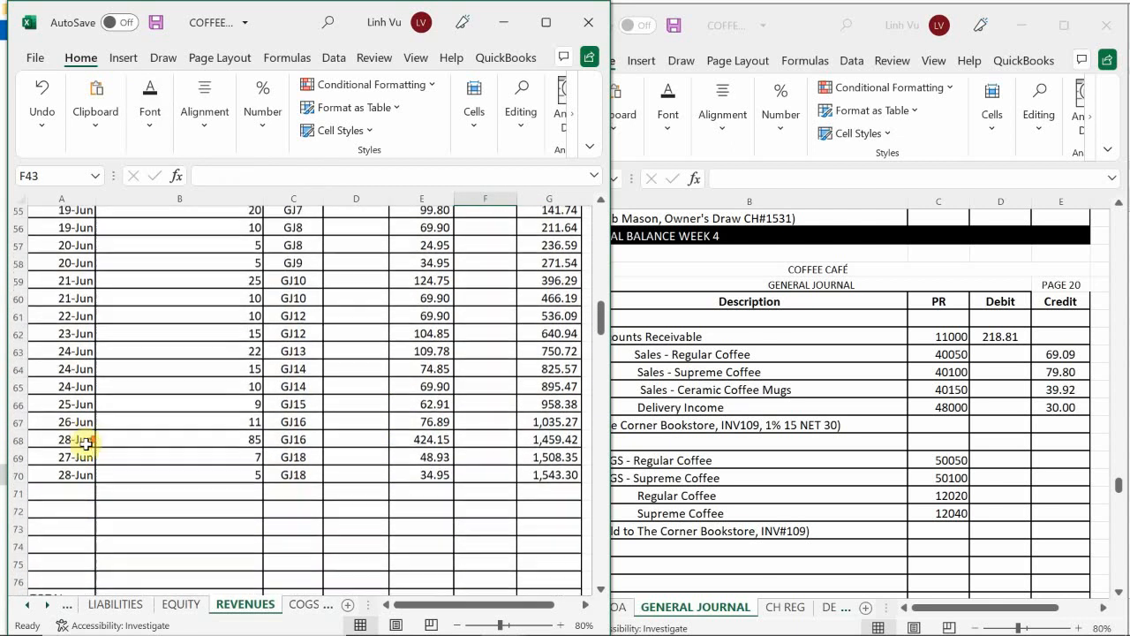
{"action": "left_click", "coordinate": [83, 446]}
{"action": "type", "text": "6/"}
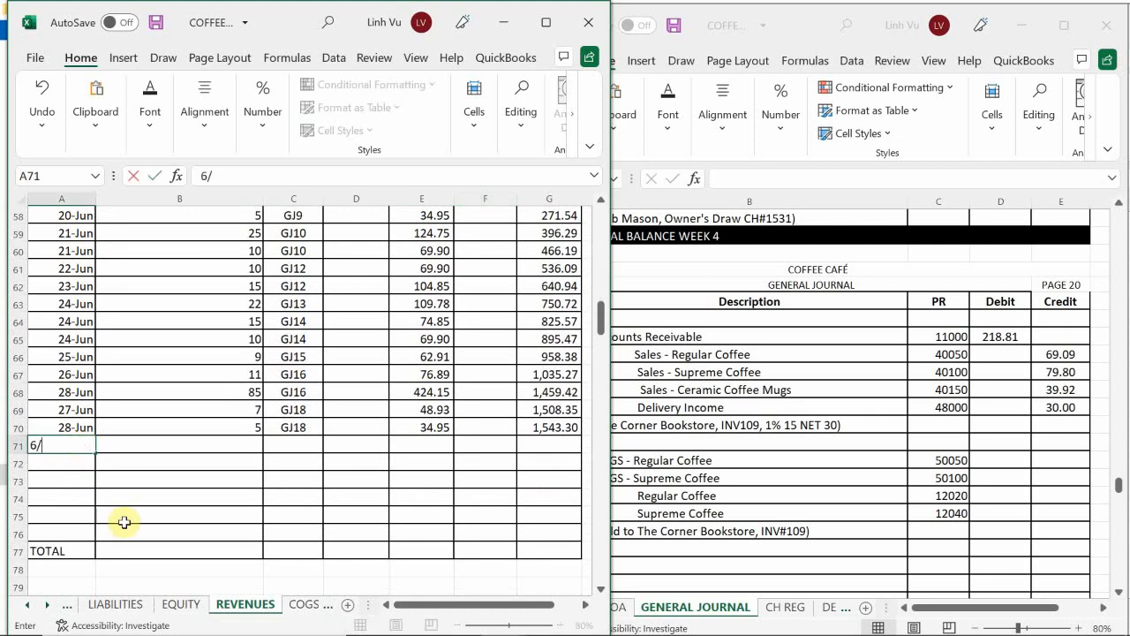
{"action": "type", "text": "29"}
{"action": "key", "text": "Return"}
{"action": "key", "text": "Up"}
{"action": "key", "text": "Right"}
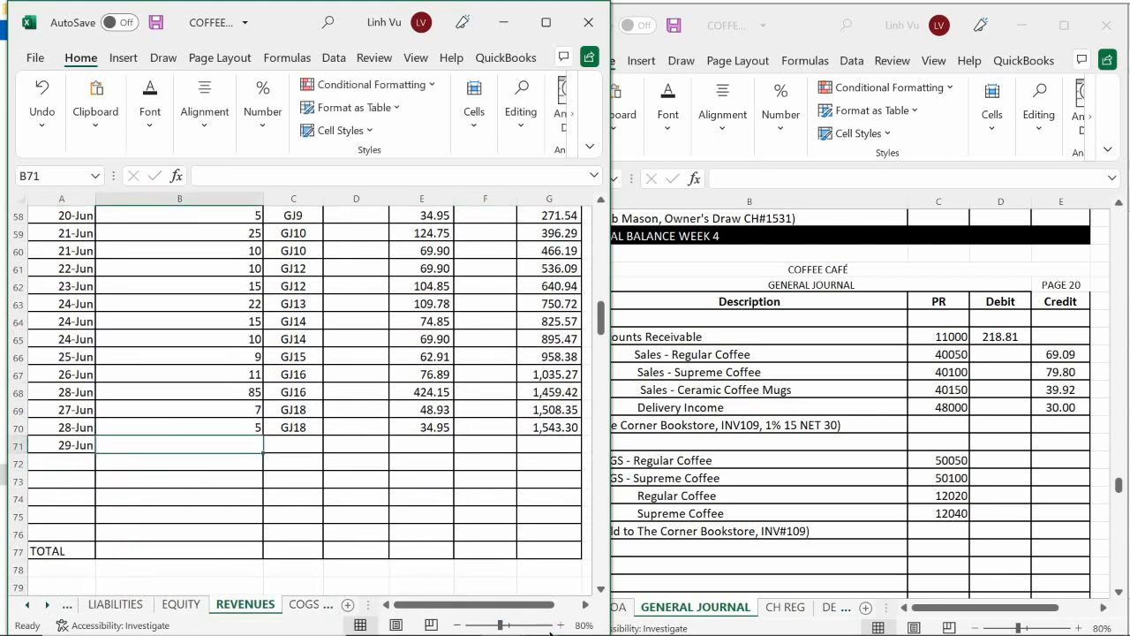
Step: Check the mug quantity on the invoice in Word, then enter item quantity 8 in B71
{"action": "mouse_move", "coordinate": [551, 630]}
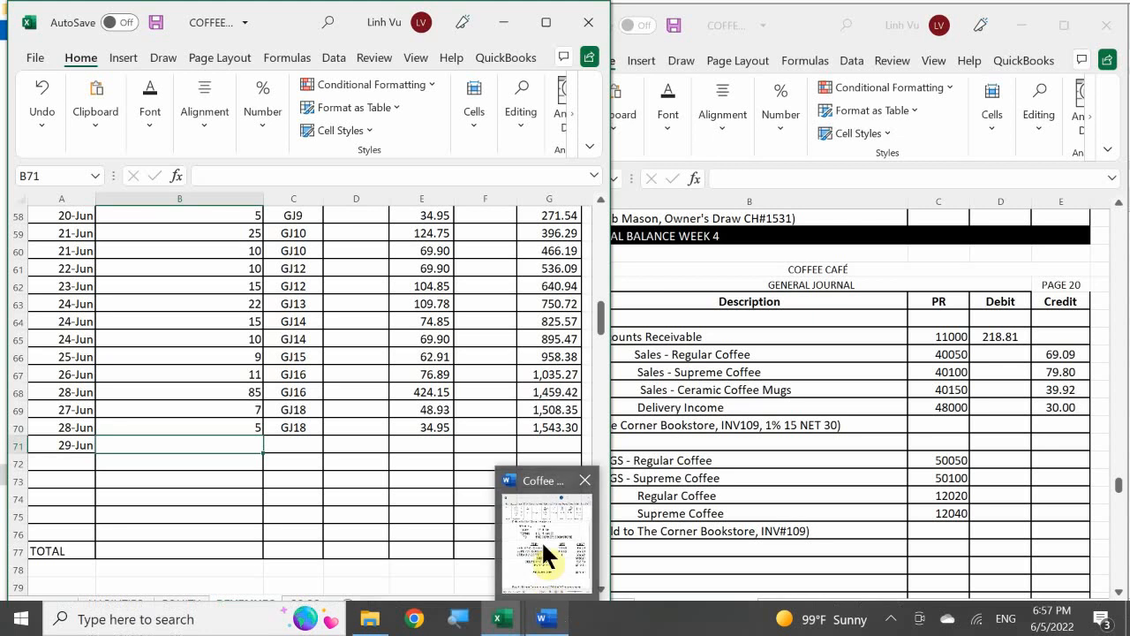
{"action": "mouse_move", "coordinate": [542, 540]}
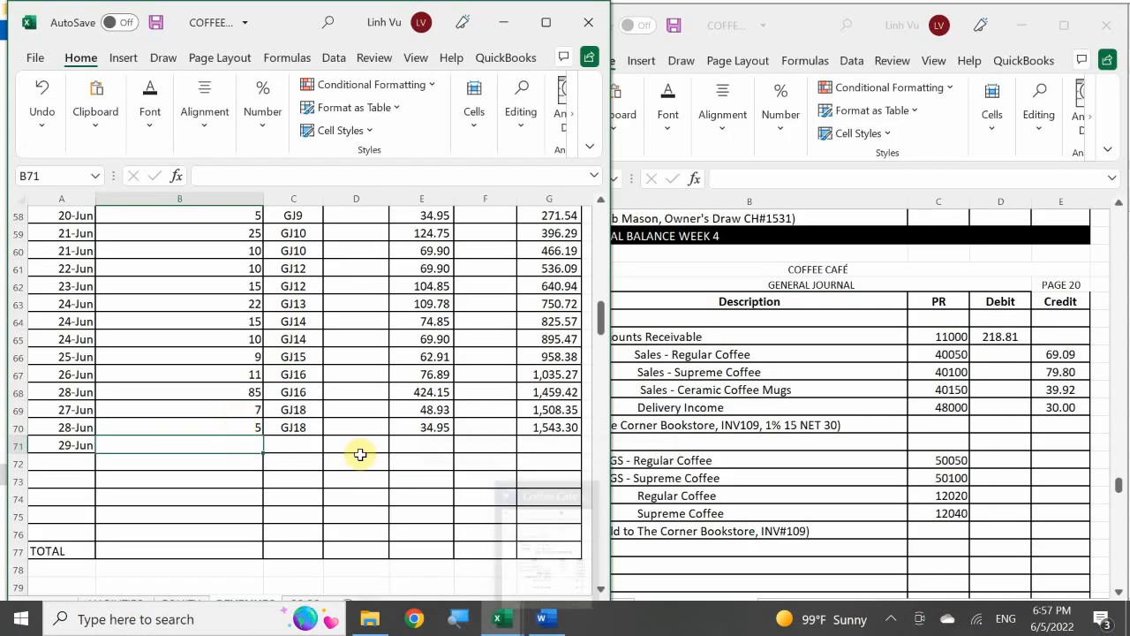
{"action": "key", "text": "Return"}
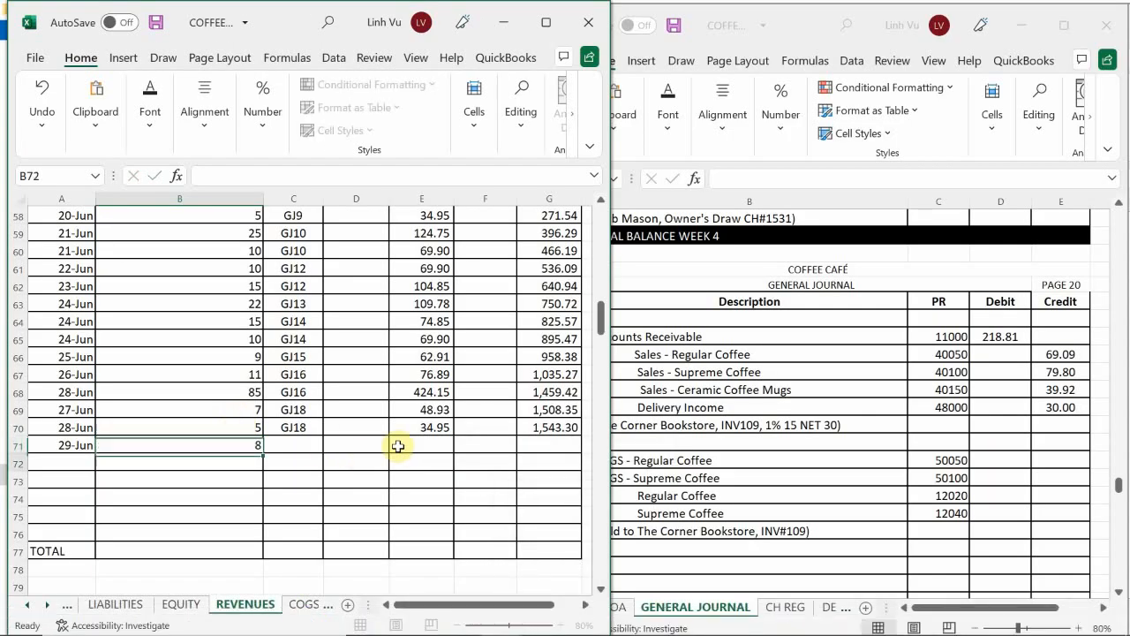
{"action": "key", "text": "Right"}
{"action": "key", "text": "Up"}
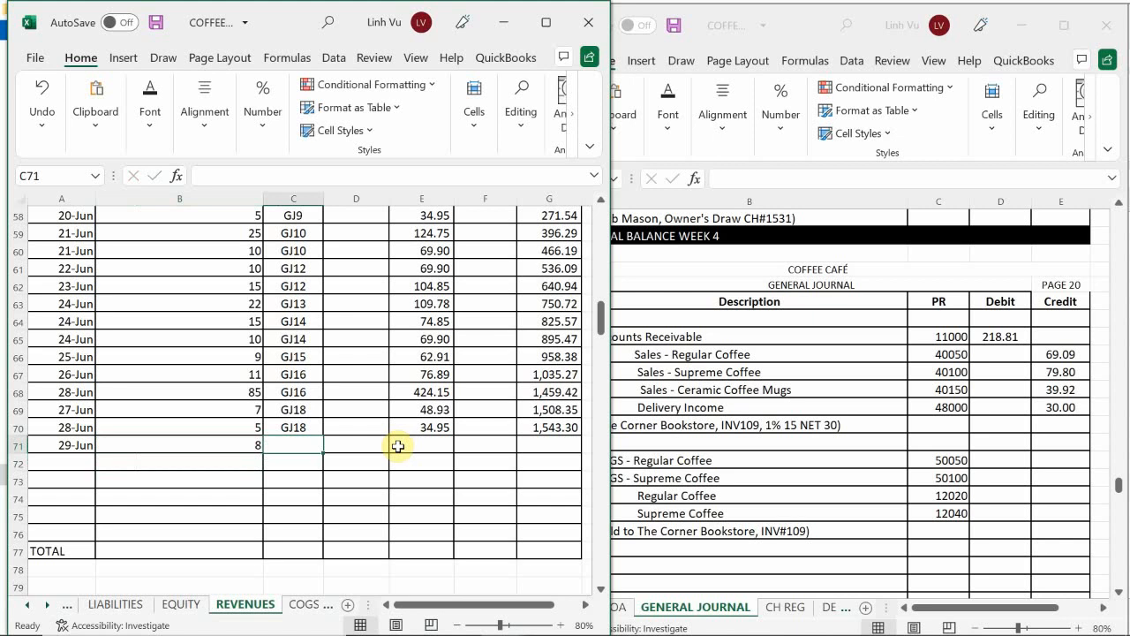
Step: Complete row 71 of the Sales – Ceramic Coffee Mugs ledger with post reference GJ8 and credit 39.92
{"action": "type", "text": "GJ"}
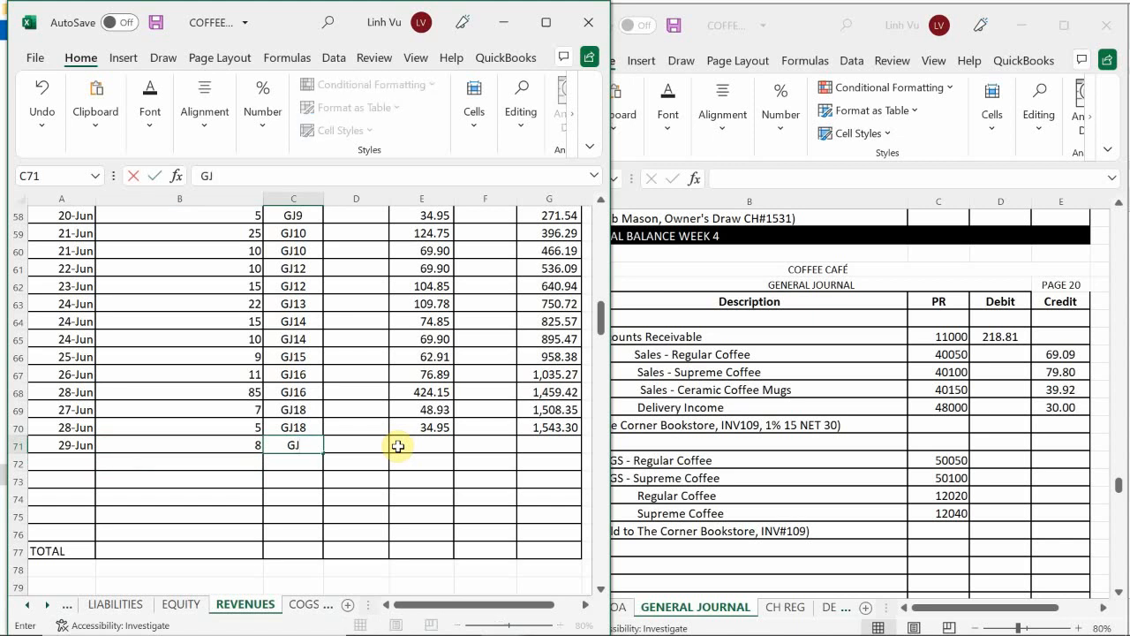
{"action": "type", "text": "8"}
{"action": "key", "text": "Return"}
{"action": "key", "text": "Right"}
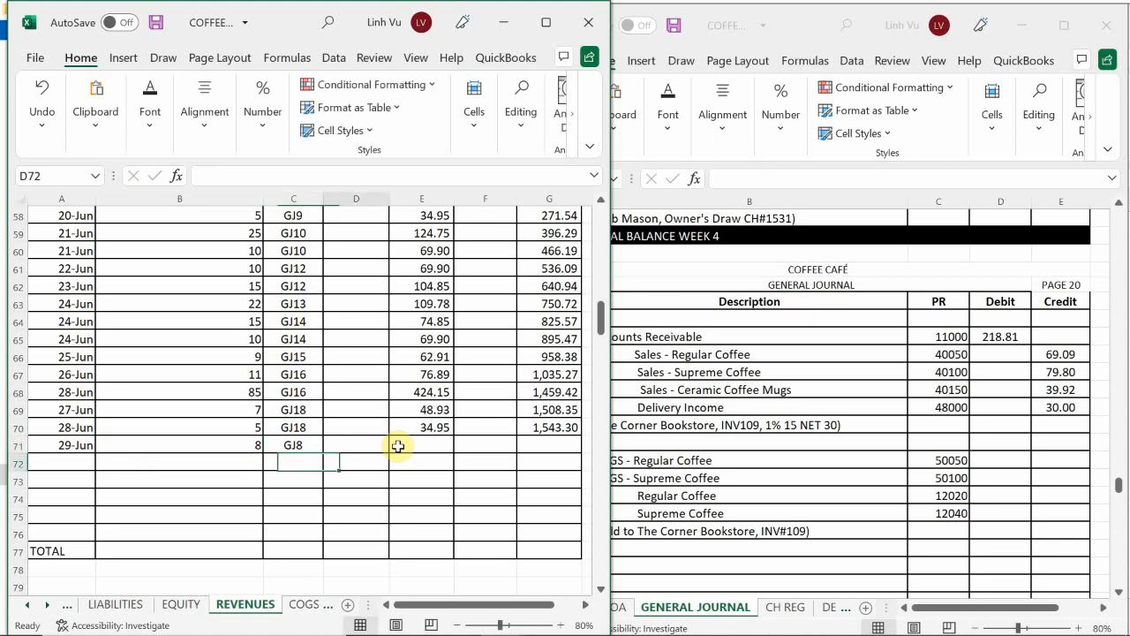
{"action": "key", "text": "Up"}
{"action": "key", "text": "Right"}
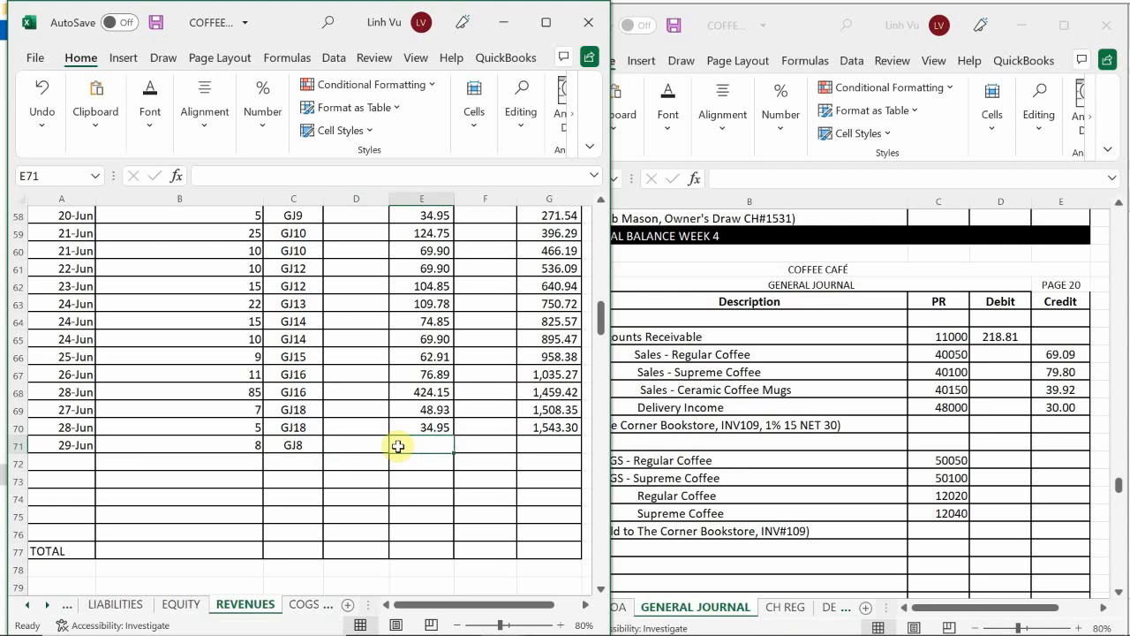
{"action": "type", "text": "39.92"}
{"action": "key", "text": "Return"}
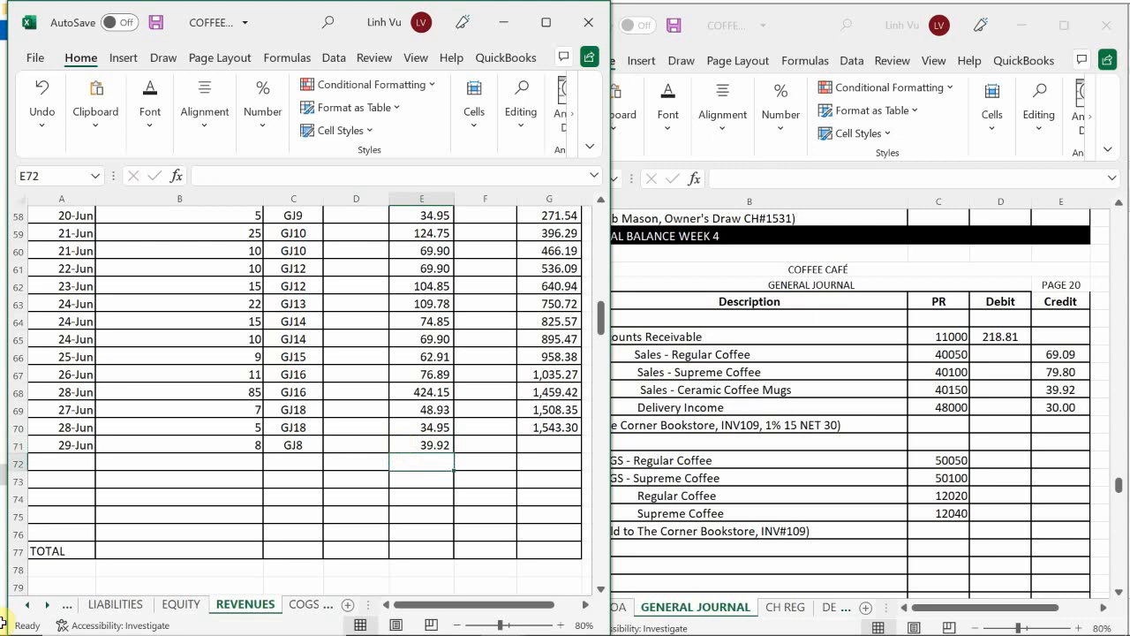
Step: Extend the Sales – Ceramic Coffee Mugs running balance formula from G70 to G71
{"action": "left_click", "coordinate": [521, 438]}
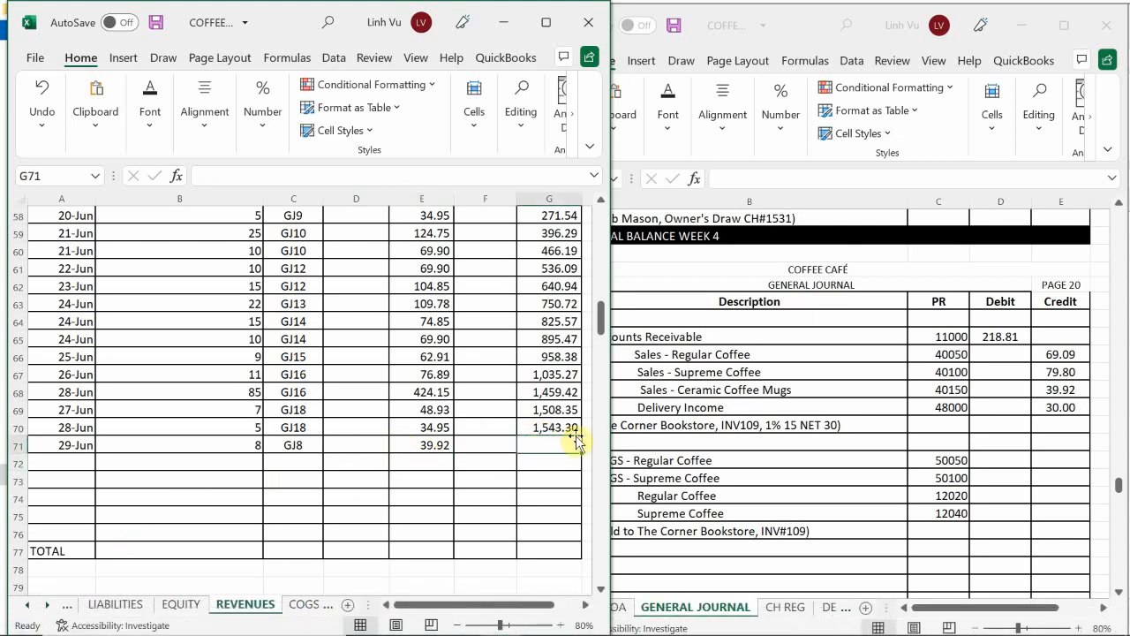
{"action": "left_click", "coordinate": [576, 429]}
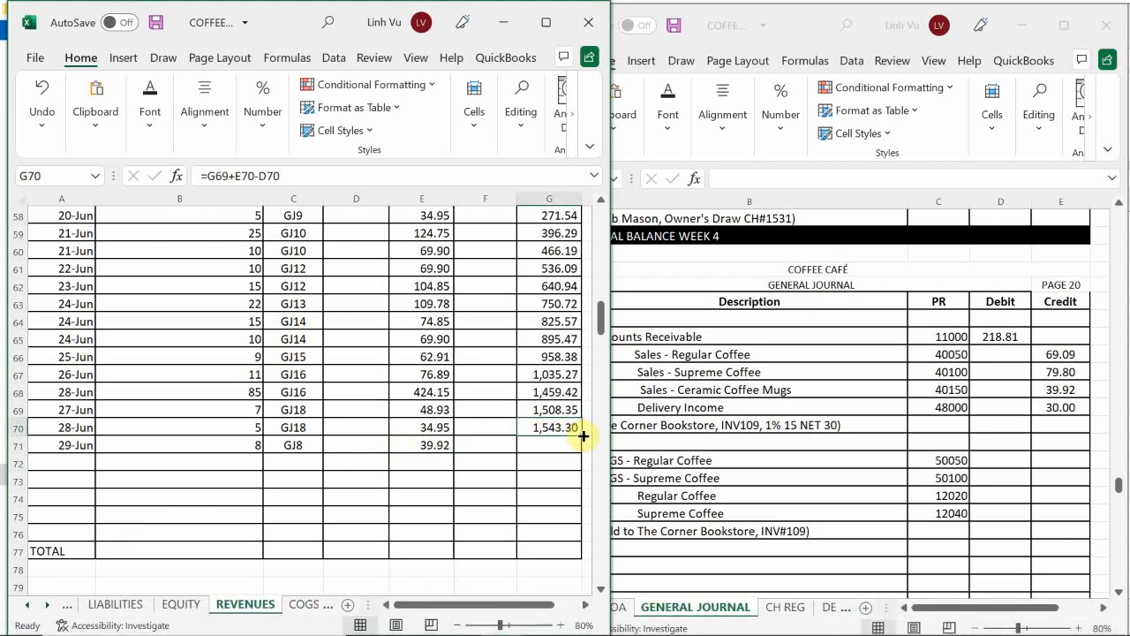
{"action": "left_click_drag", "start_coordinate": [581, 436], "coordinate": [580, 459]}
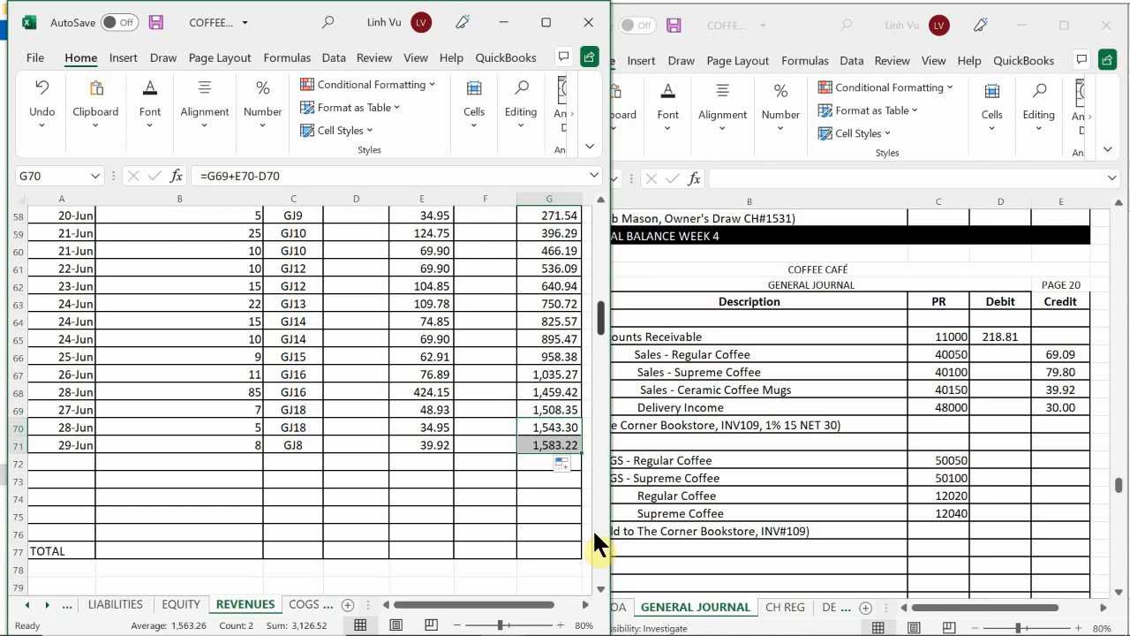
{"action": "left_click", "coordinate": [349, 497]}
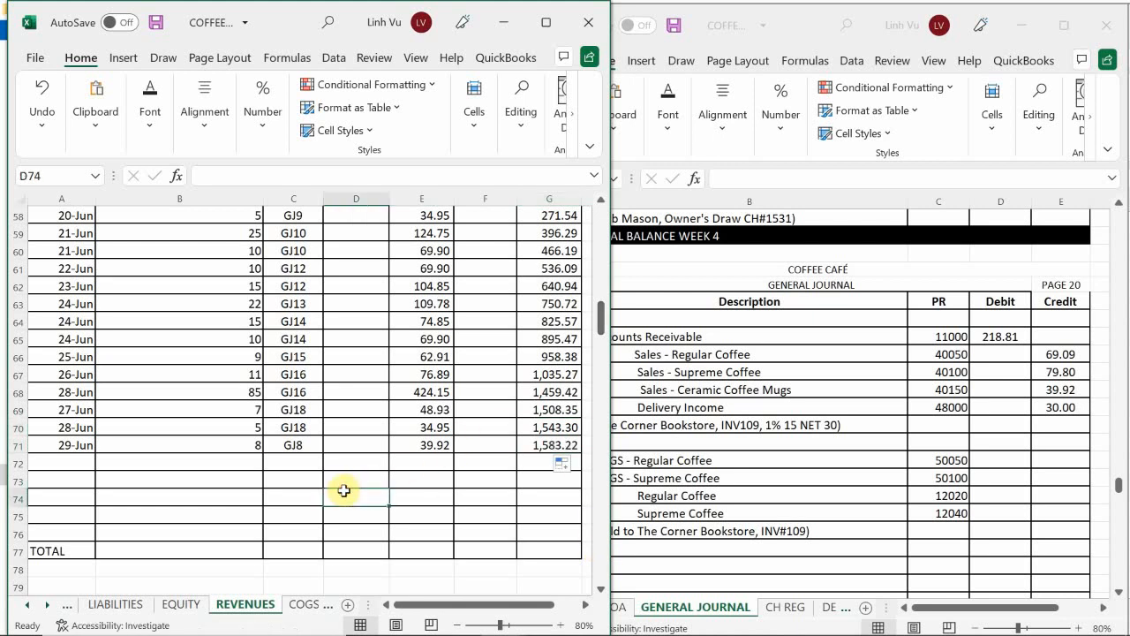
Step: Enter the date 6/29 in A209 of the Delivery Income ledger on the REVENUES sheet
{"action": "scroll", "coordinate": [292, 473], "scroll_direction": "down", "scroll_amount": 2}
{"action": "scroll", "coordinate": [281, 470], "scroll_direction": "down", "scroll_amount": 20}
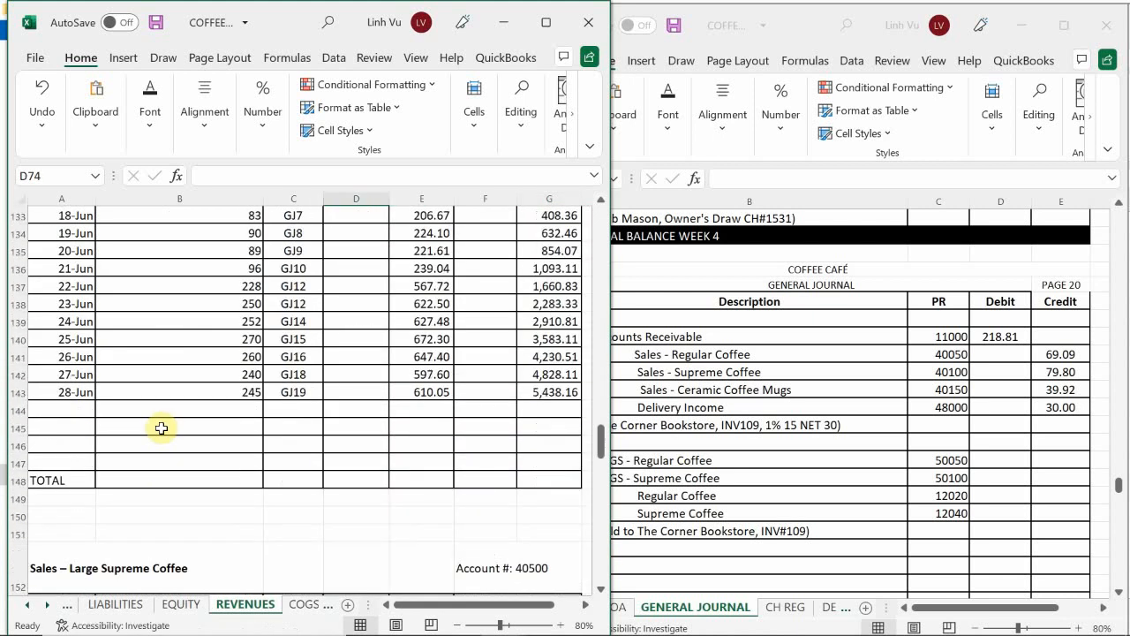
{"action": "scroll", "coordinate": [143, 446], "scroll_direction": "down", "scroll_amount": 20}
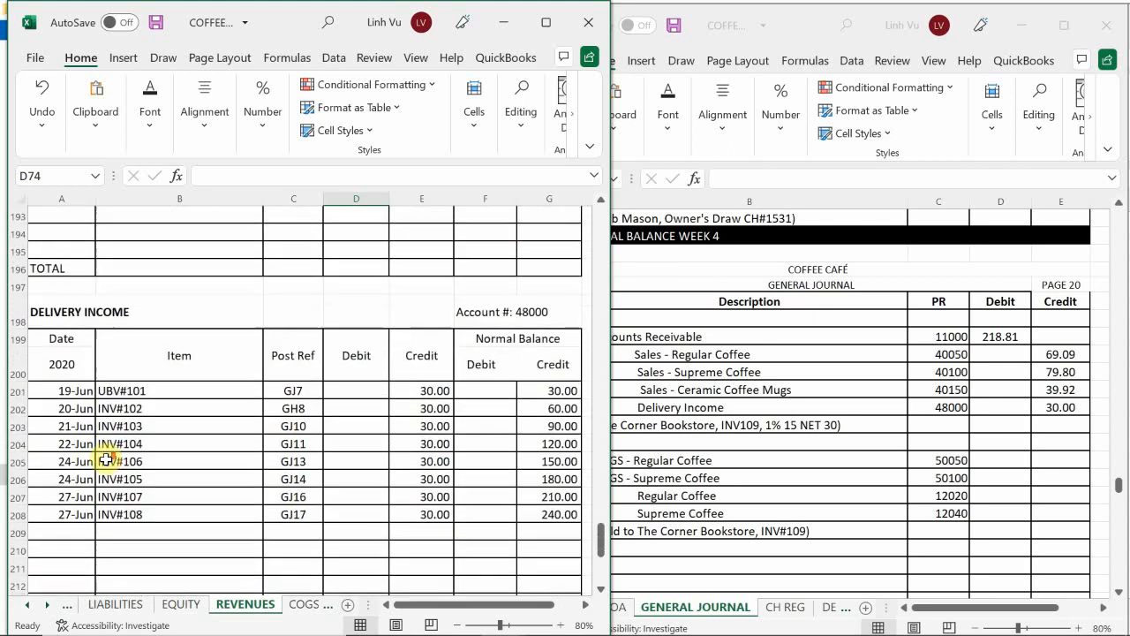
{"action": "scroll", "coordinate": [105, 459], "scroll_direction": "up", "scroll_amount": 4}
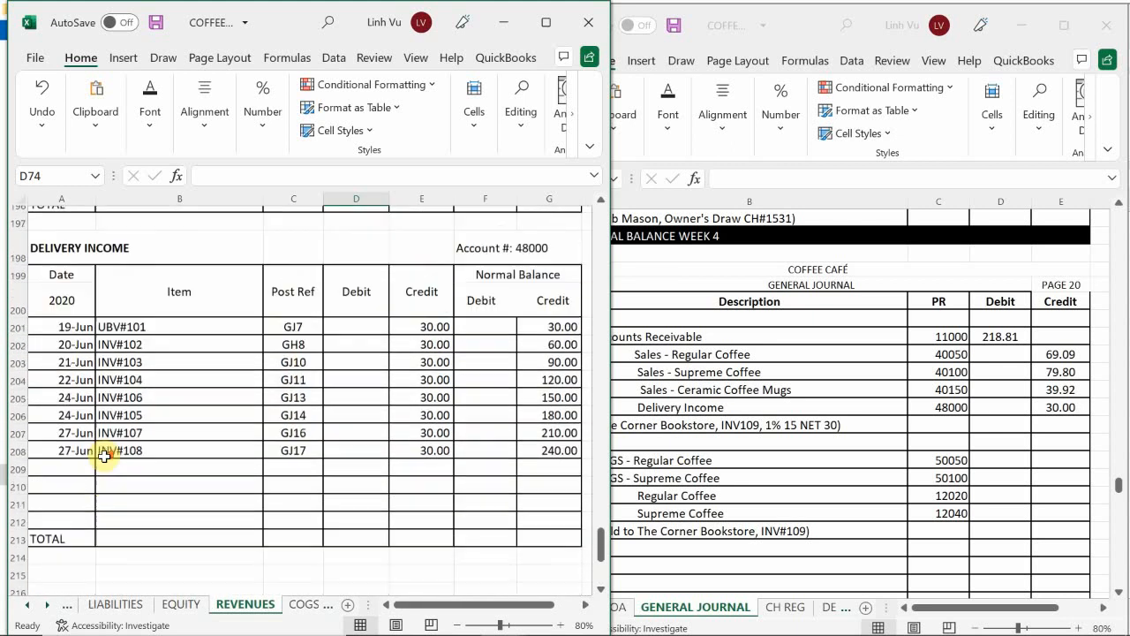
{"action": "left_click", "coordinate": [69, 477]}
{"action": "type", "text": "6/29"}
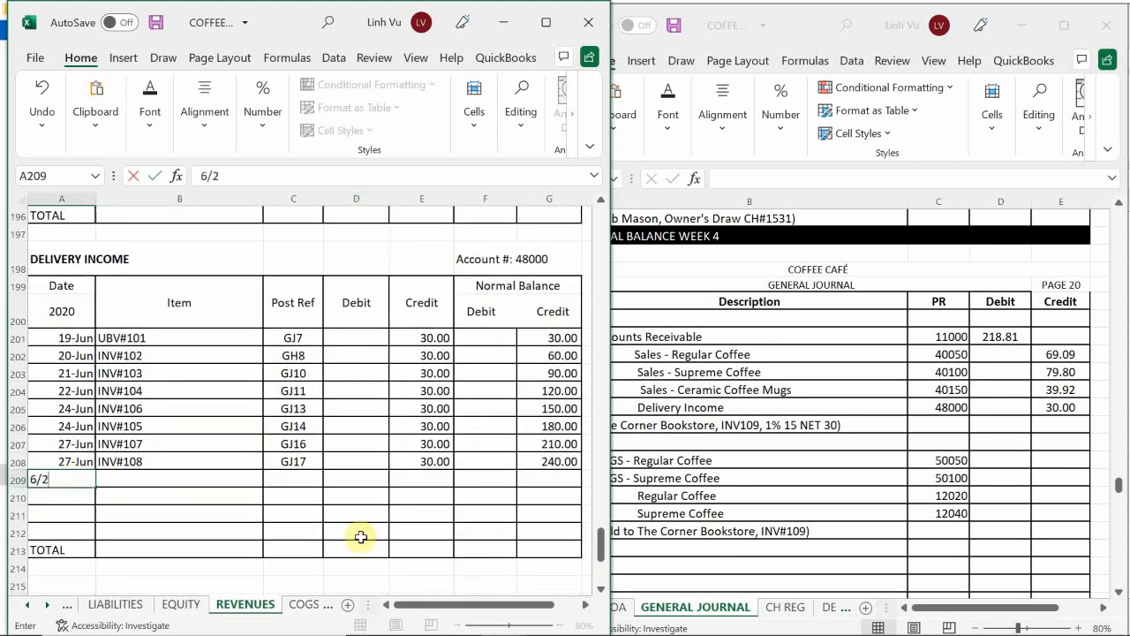
{"action": "key", "text": "Return"}
{"action": "key", "text": "Up"}
{"action": "key", "text": "Right"}
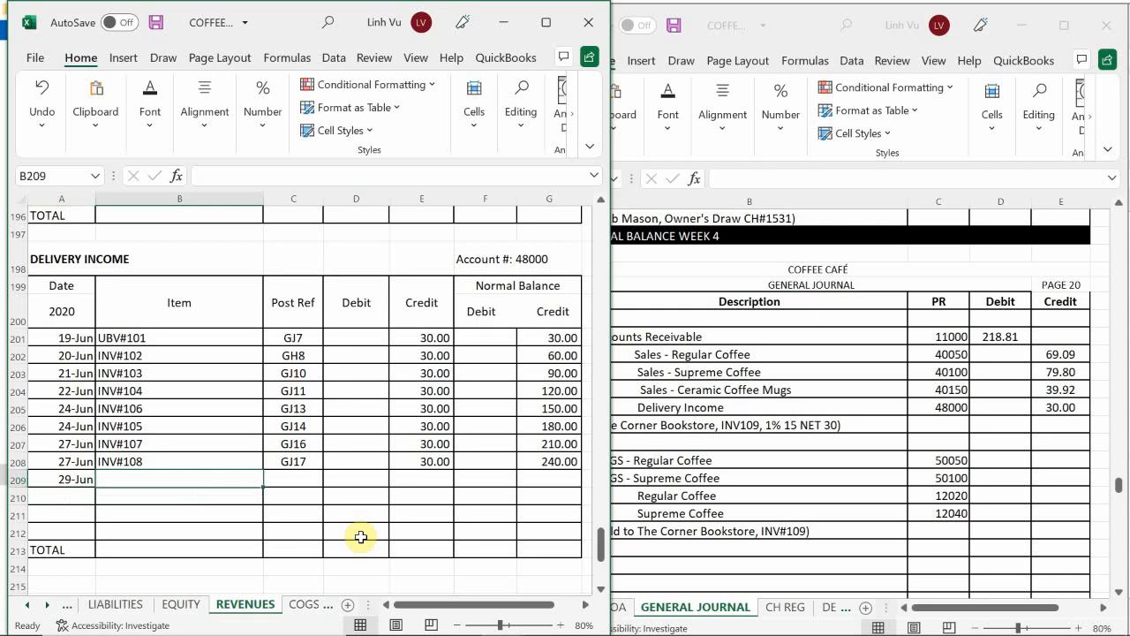
Step: Enter item INV#109 in B209 and post reference GJ20 in C209 of the Delivery Income ledger
{"action": "type", "text": "INV#109"}
{"action": "key", "text": "Return"}
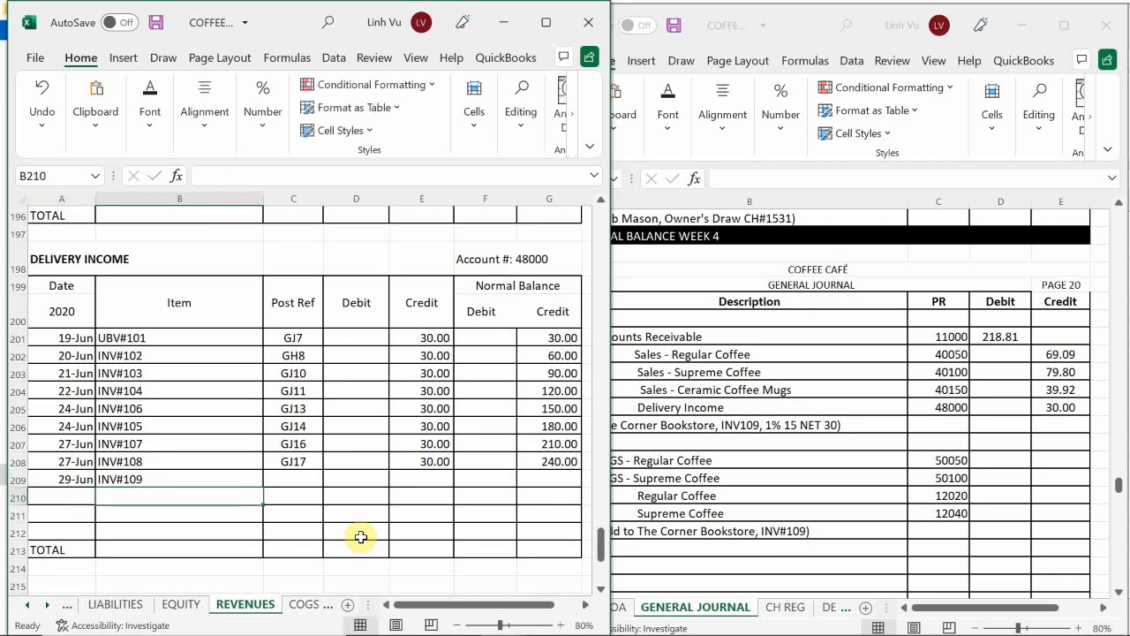
{"action": "key", "text": "Up"}
{"action": "key", "text": "Right"}
{"action": "type", "text": "GJ2"}
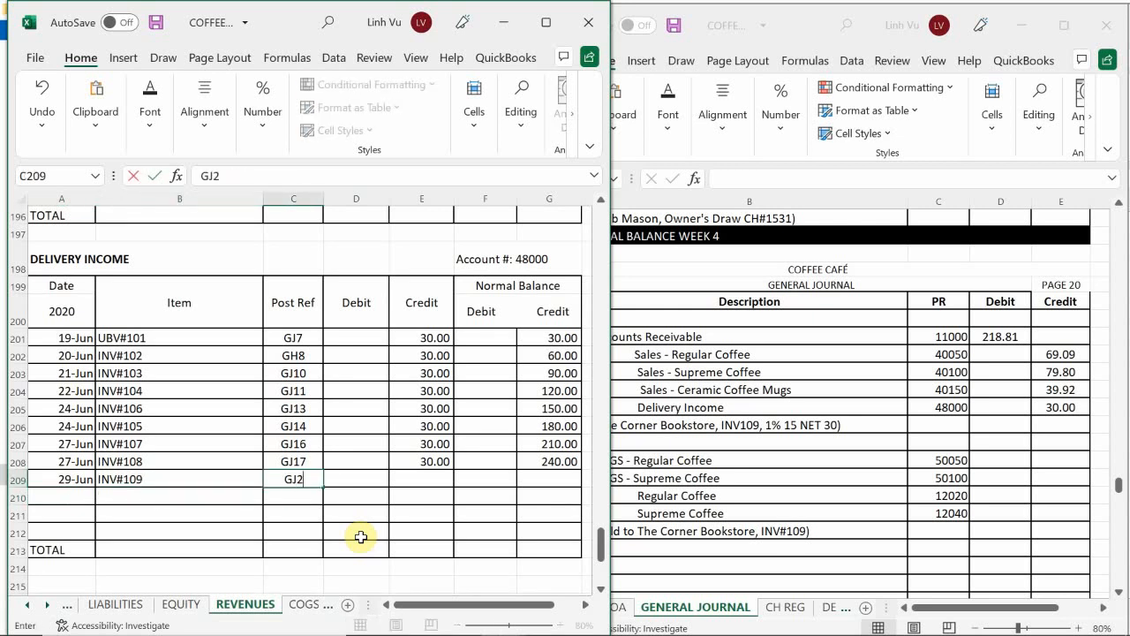
{"action": "type", "text": "0"}
{"action": "key", "text": "Return"}
Step: Enter credit 30 in E209 of the Delivery Income ledger and extend the running balance formula from G208 to G209
{"action": "key", "text": "Up"}
{"action": "key", "text": "Right"}
{"action": "key", "text": "Right"}
{"action": "type", "text": "30"}
{"action": "key", "text": "Return"}
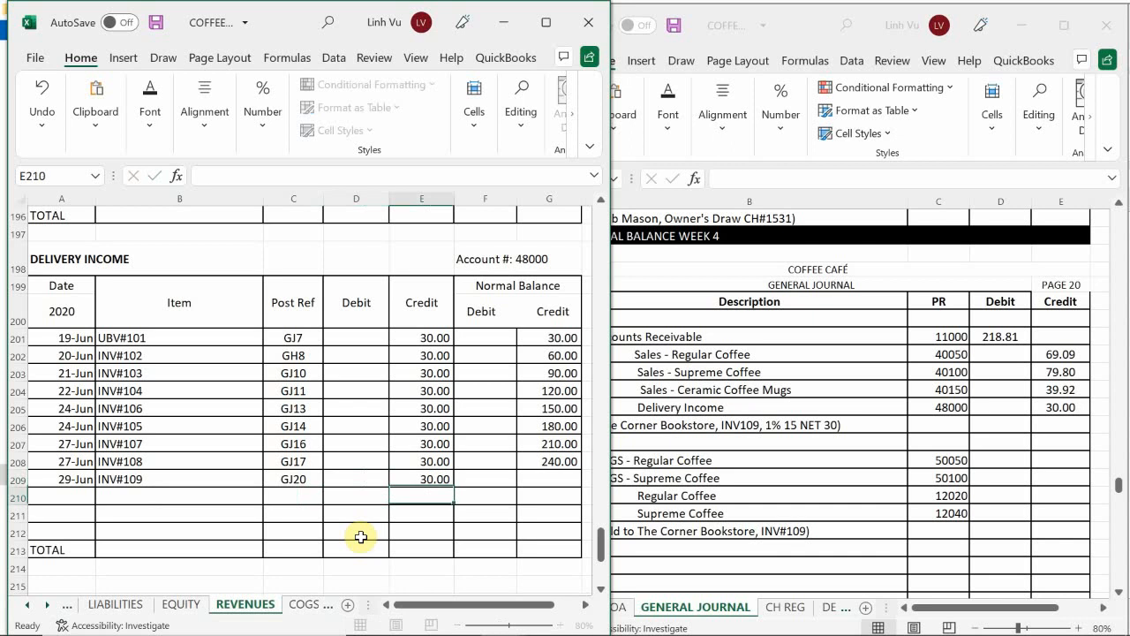
{"action": "left_click", "coordinate": [551, 454]}
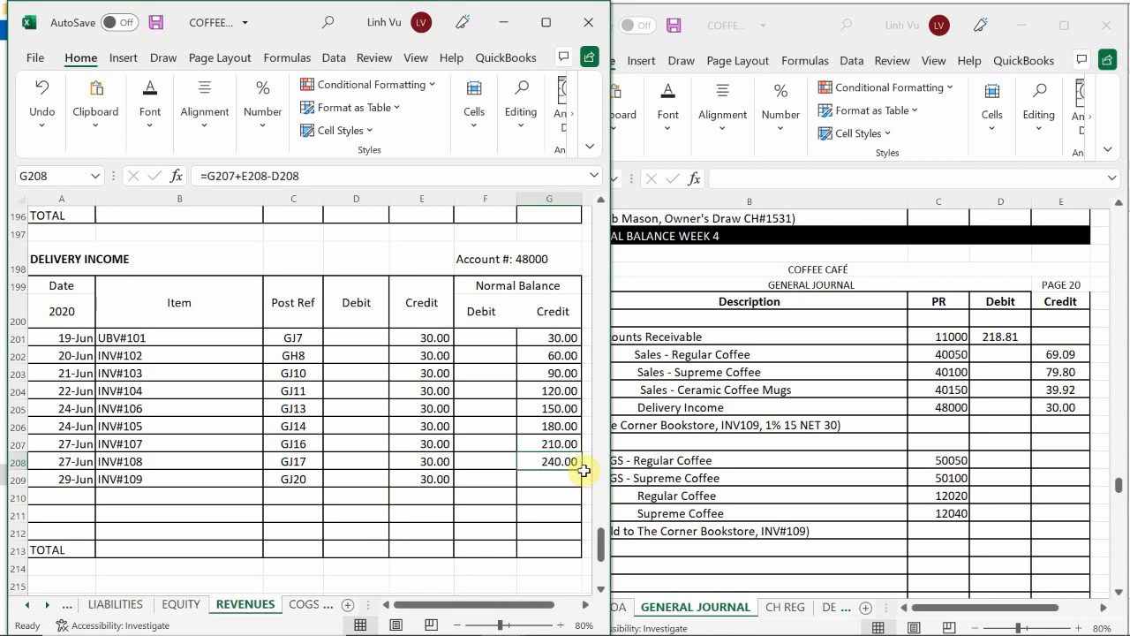
{"action": "left_click_drag", "start_coordinate": [583, 473], "coordinate": [585, 488]}
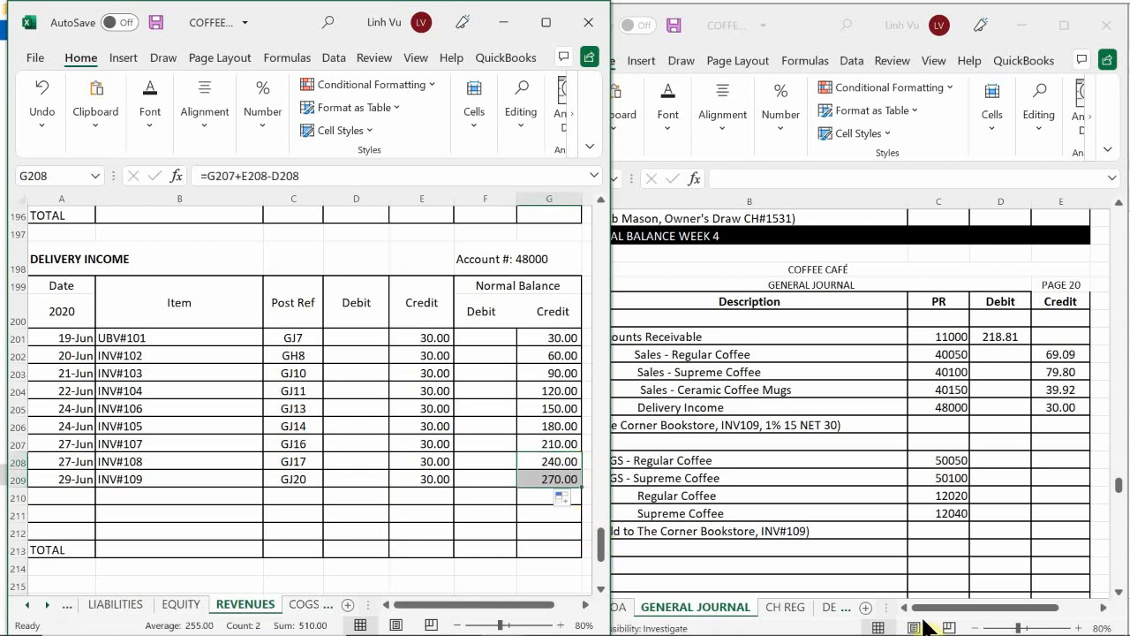
{"action": "left_click", "coordinate": [889, 621]}
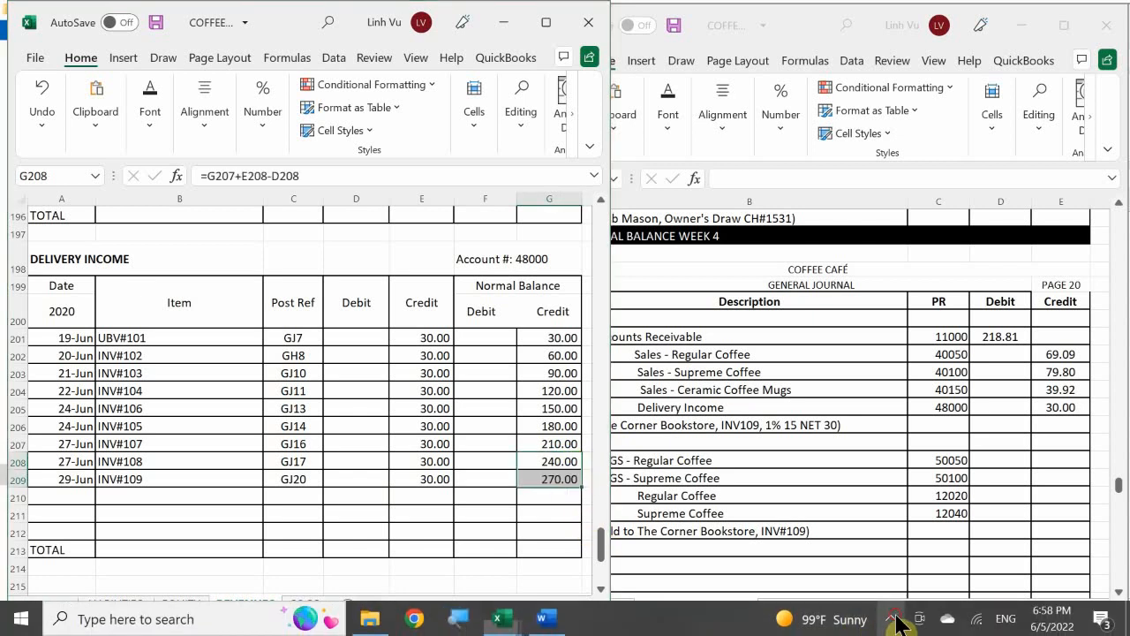
{"action": "left_click", "coordinate": [890, 621]}
{"action": "left_click", "coordinate": [891, 623]}
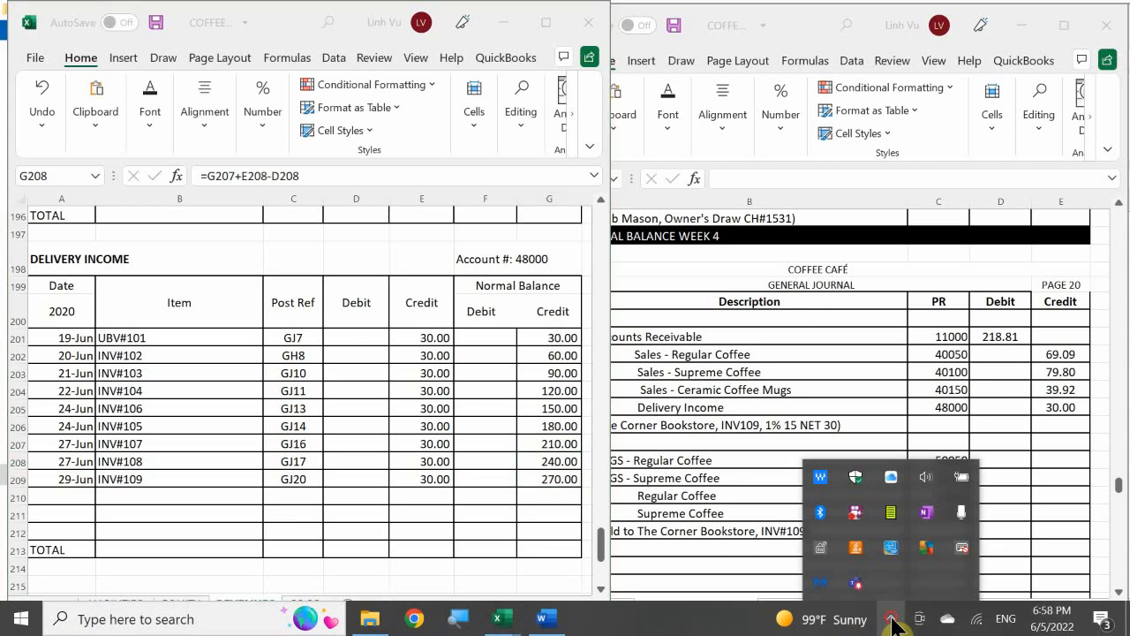
{"action": "left_click", "coordinate": [892, 624]}
Step: Review the 29 June entry and its COGS lines in the general journal, then view the COFFEE CAFE INVENTORY ANSWERS workbook
{"action": "left_click", "coordinate": [703, 434]}
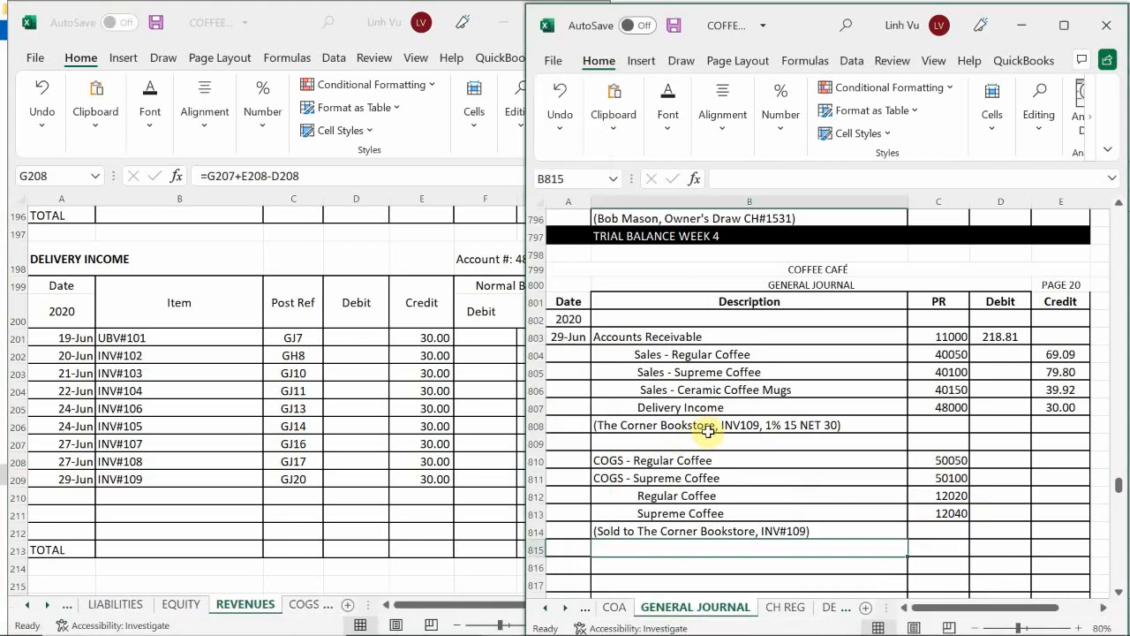
{"action": "scroll", "coordinate": [706, 390], "scroll_direction": "down", "scroll_amount": 2}
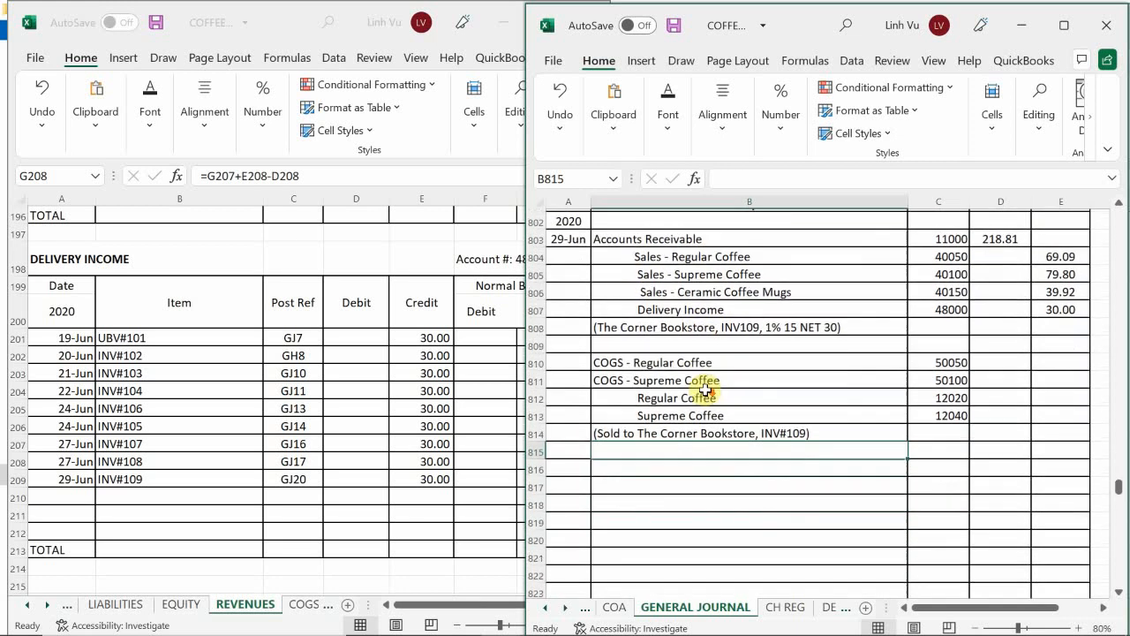
{"action": "mouse_move", "coordinate": [532, 623]}
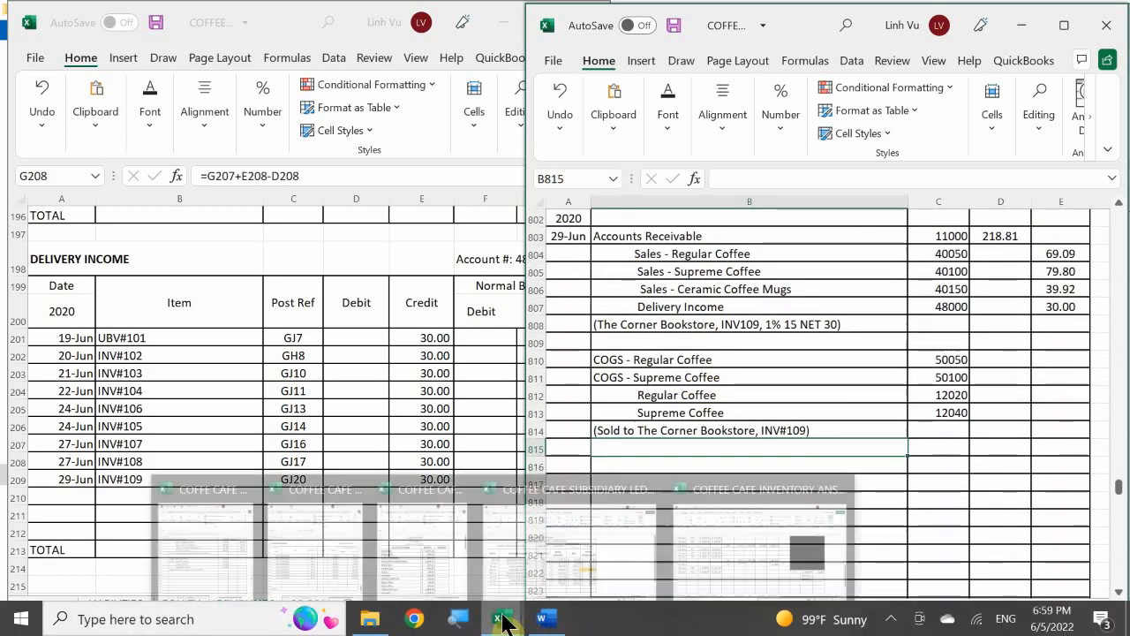
{"action": "left_click", "coordinate": [736, 551]}
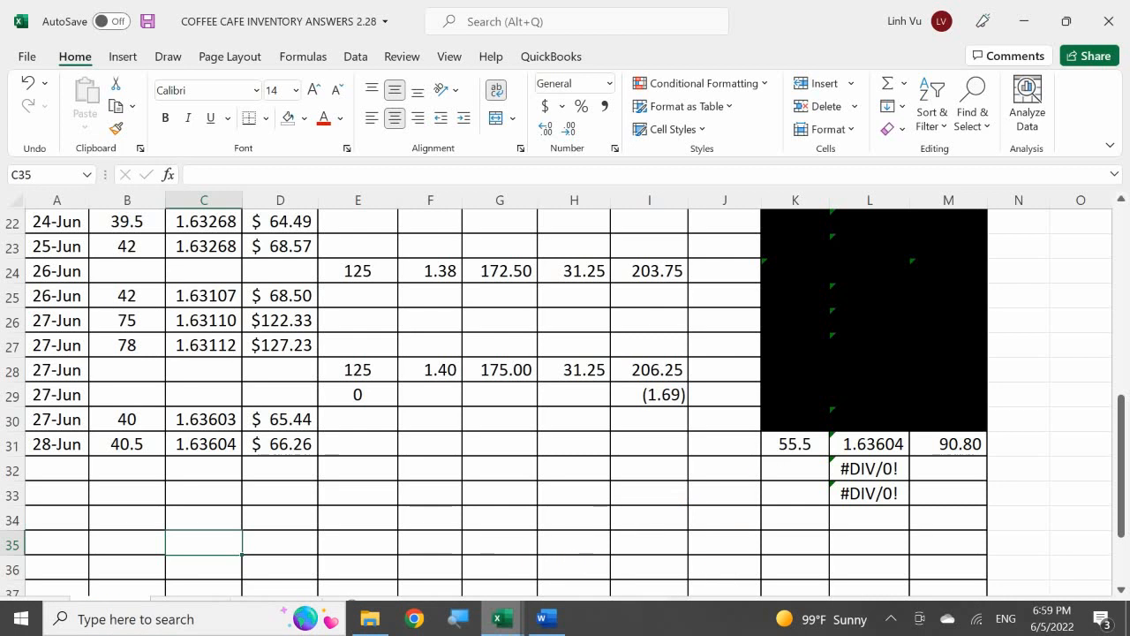
{"action": "left_click", "coordinate": [502, 618]}
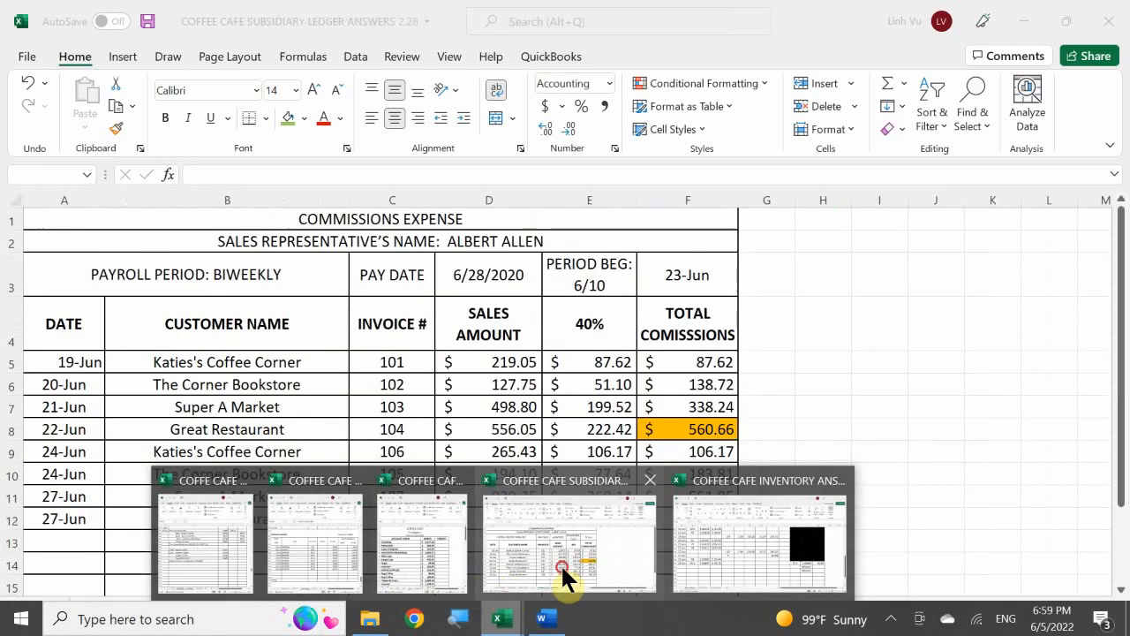
{"action": "left_click", "coordinate": [567, 569]}
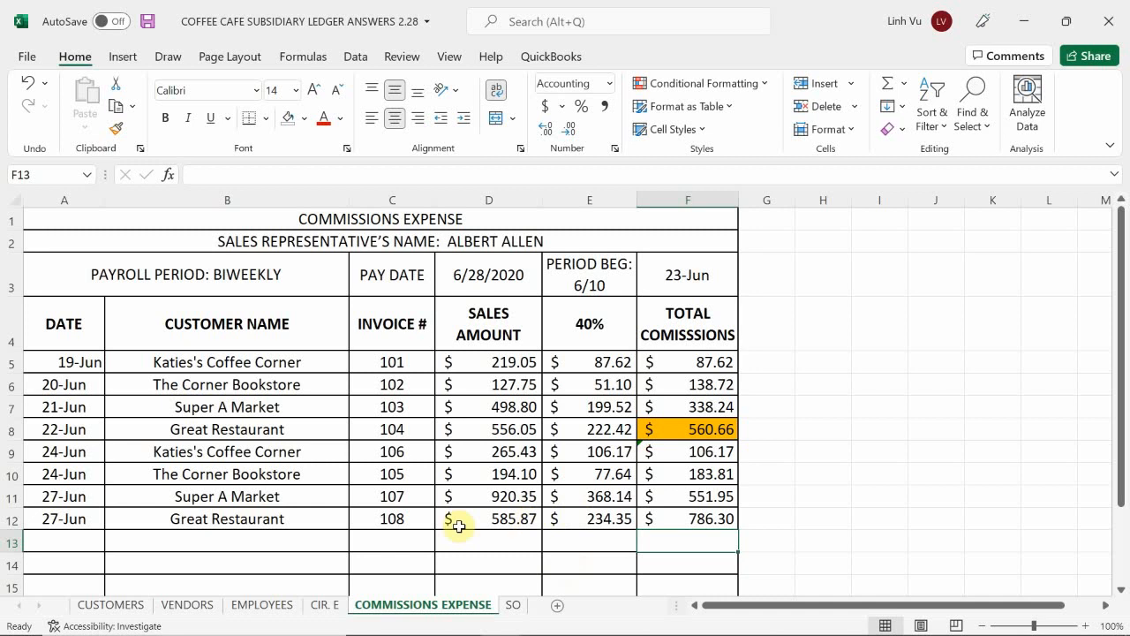
{"action": "left_click", "coordinate": [110, 608]}
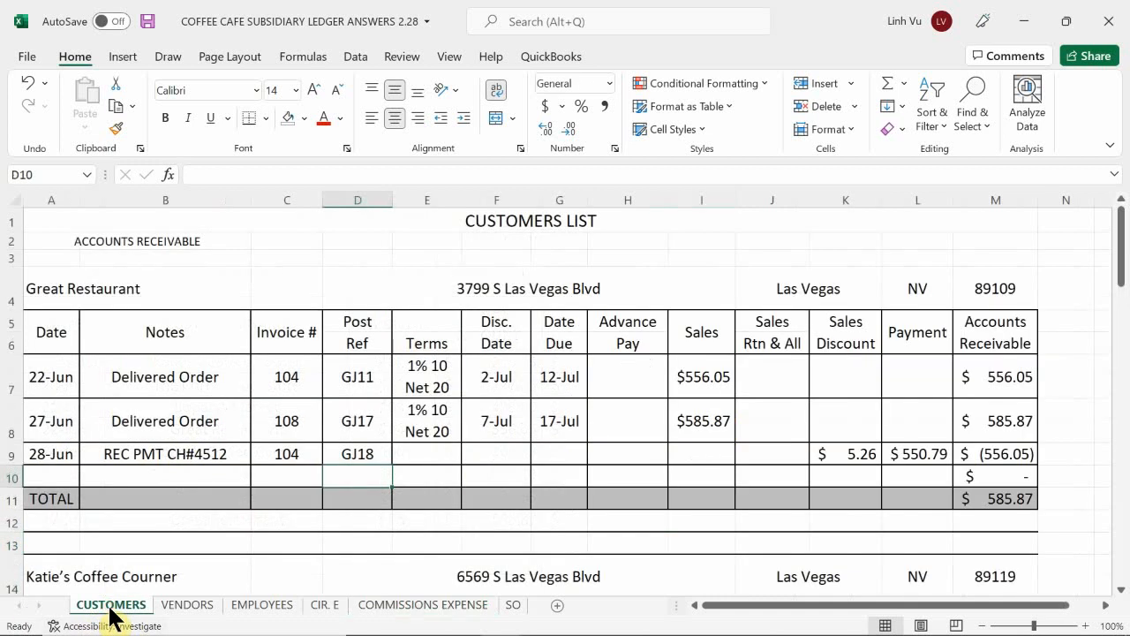
{"action": "left_click", "coordinate": [147, 480]}
{"action": "scroll", "coordinate": [147, 480], "scroll_direction": "down", "scroll_amount": 15}
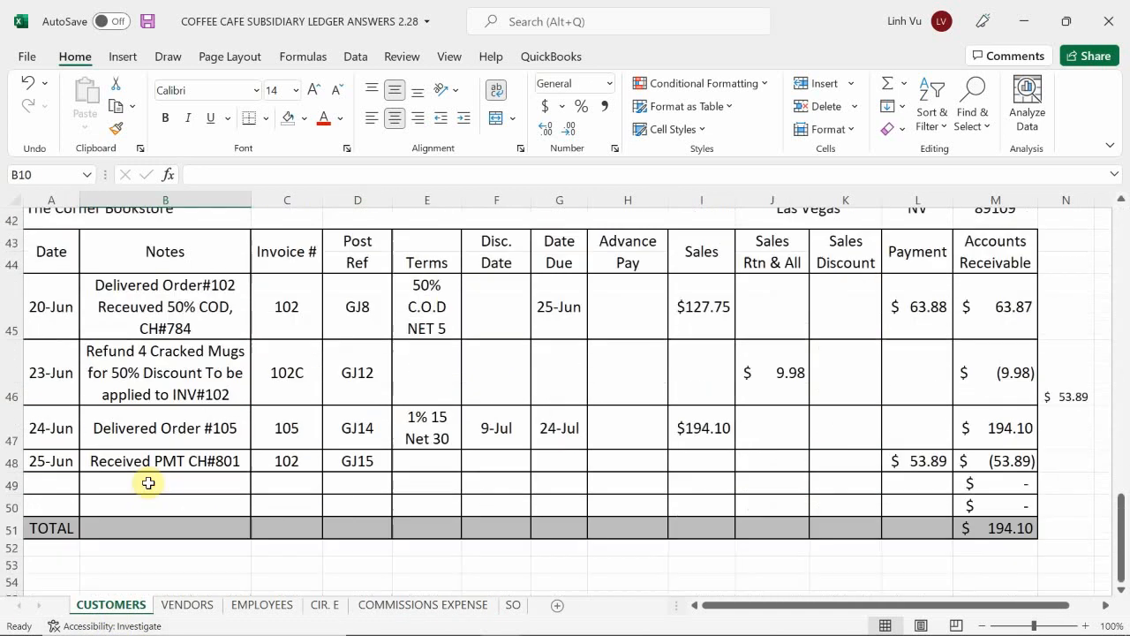
{"action": "scroll", "coordinate": [147, 482], "scroll_direction": "up", "scroll_amount": 2}
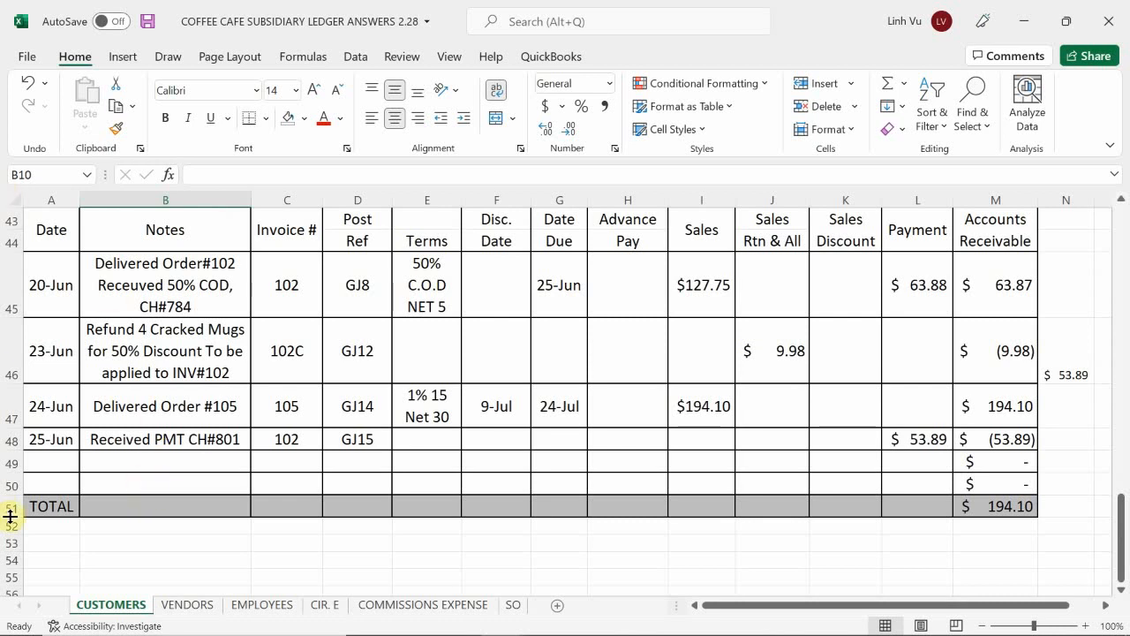
Step: Enter the date 6/29 in A49 of The Corner Bookstore's customer account
{"action": "left_click", "coordinate": [50, 465]}
{"action": "type", "text": "6"}
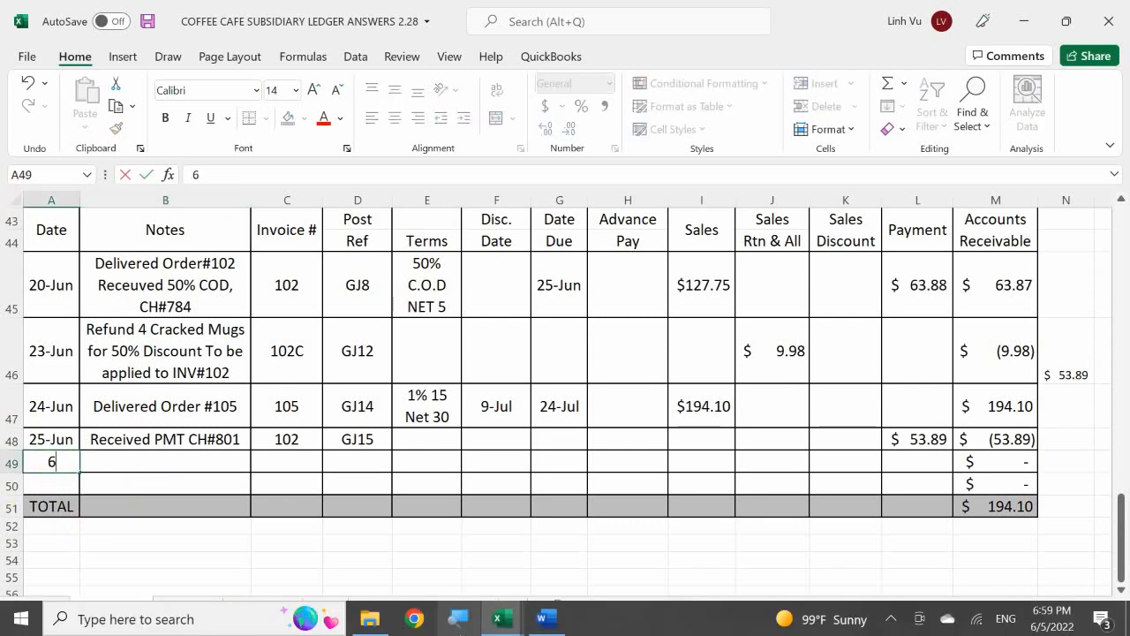
{"action": "type", "text": "/29"}
{"action": "key", "text": "Return"}
{"action": "key", "text": "Up"}
{"action": "key", "text": "Right"}
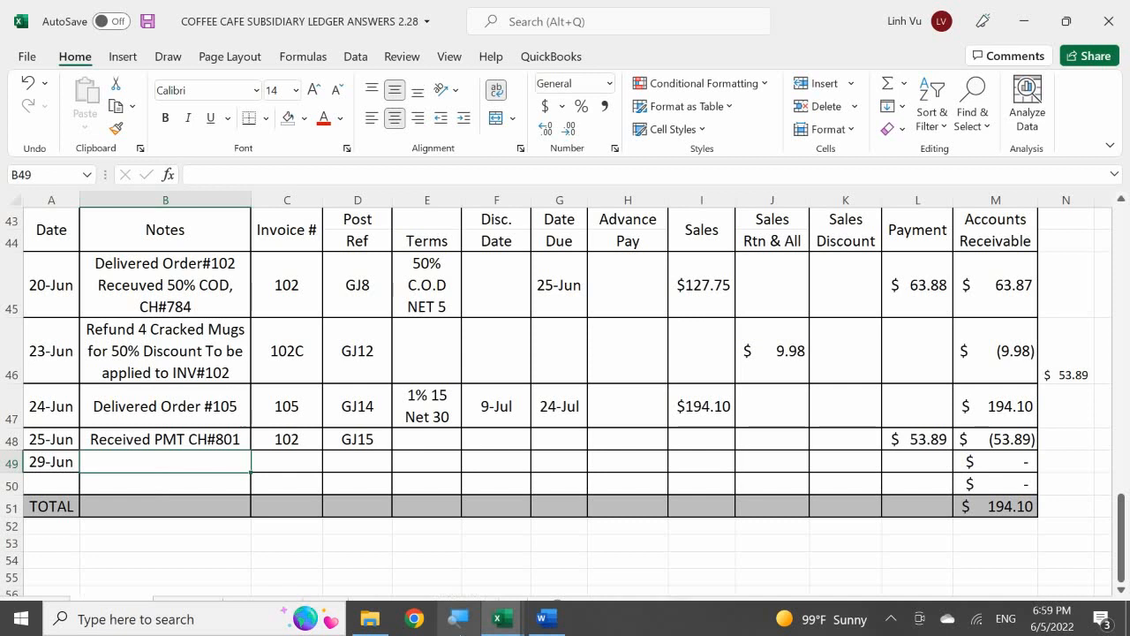
Step: Enter the note "Delivered Order #109" in B49 for the 29 June sale
{"action": "type", "text": "Delivere"}
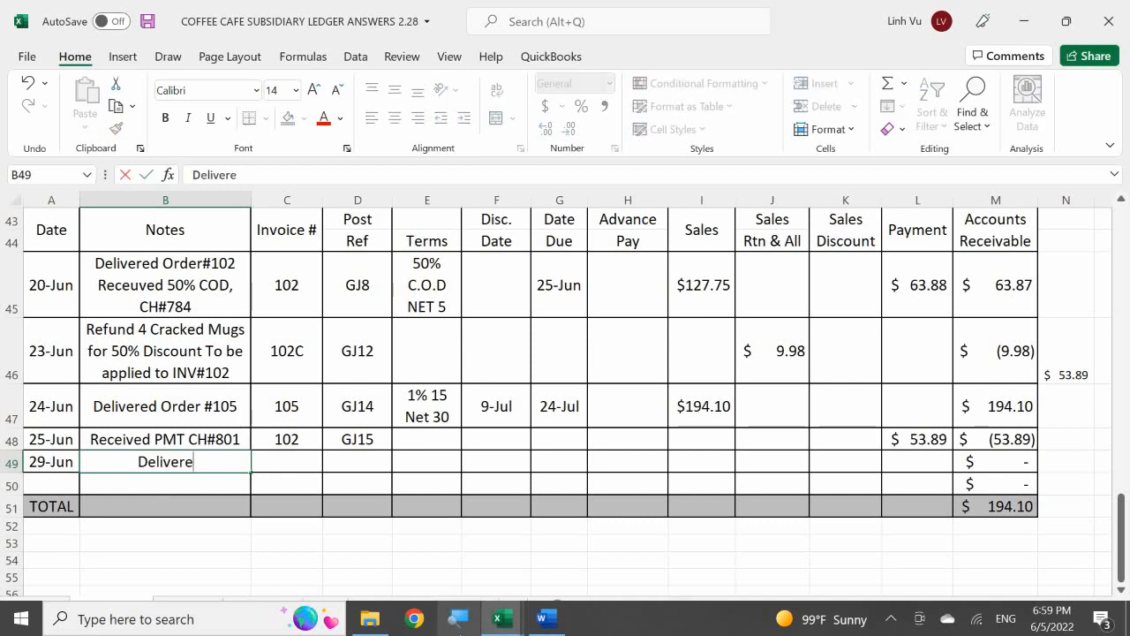
{"action": "type", "text": "d Ord"}
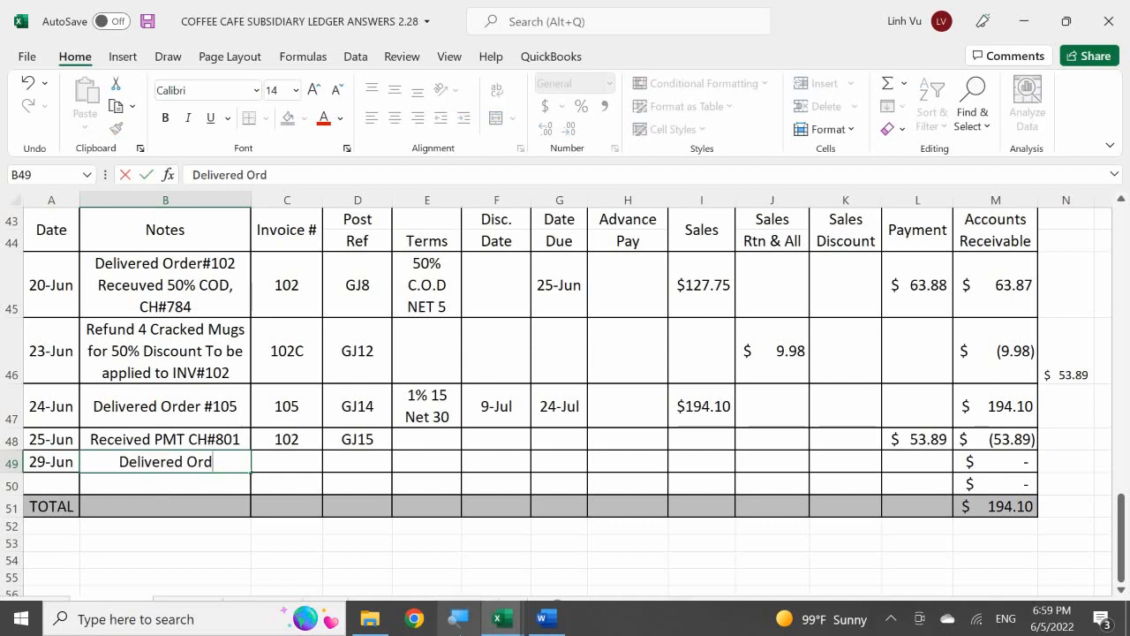
{"action": "type", "text": "er"}
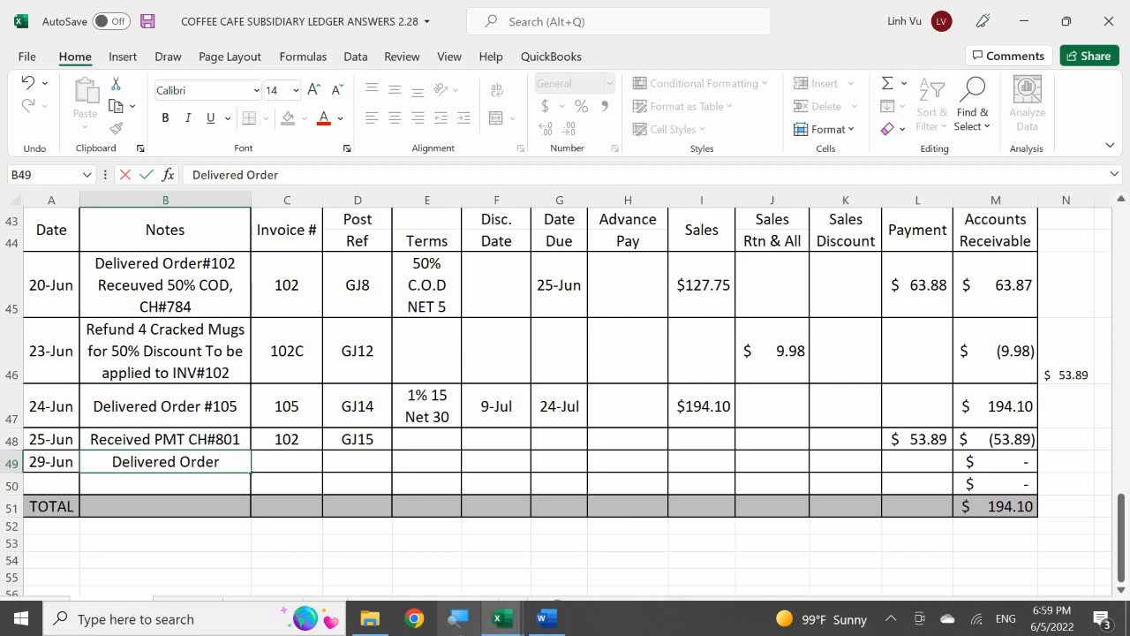
{"action": "type", "text": " @#"}
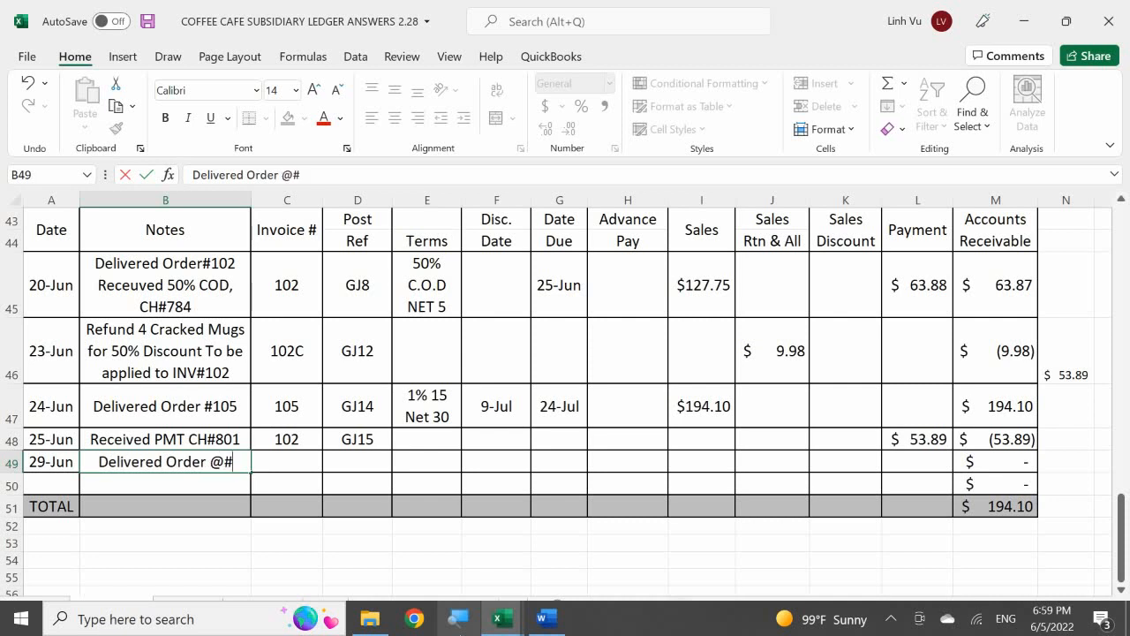
{"action": "key", "text": "BackSpace"}
{"action": "key", "text": "BackSpace"}
{"action": "type", "text": "#"}
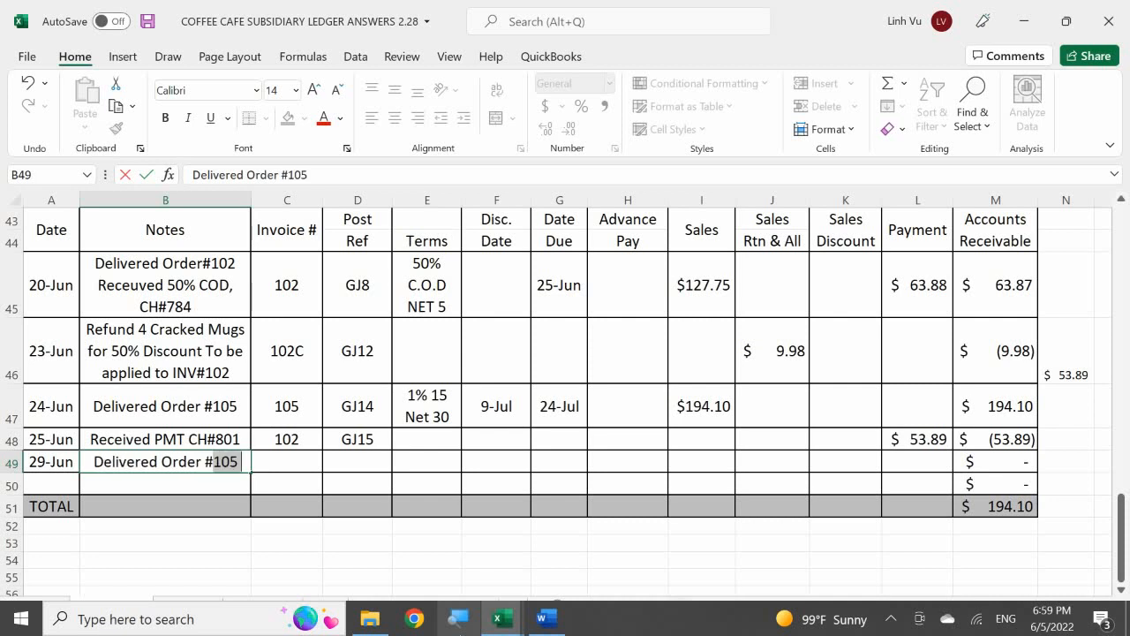
{"action": "type", "text": "109"}
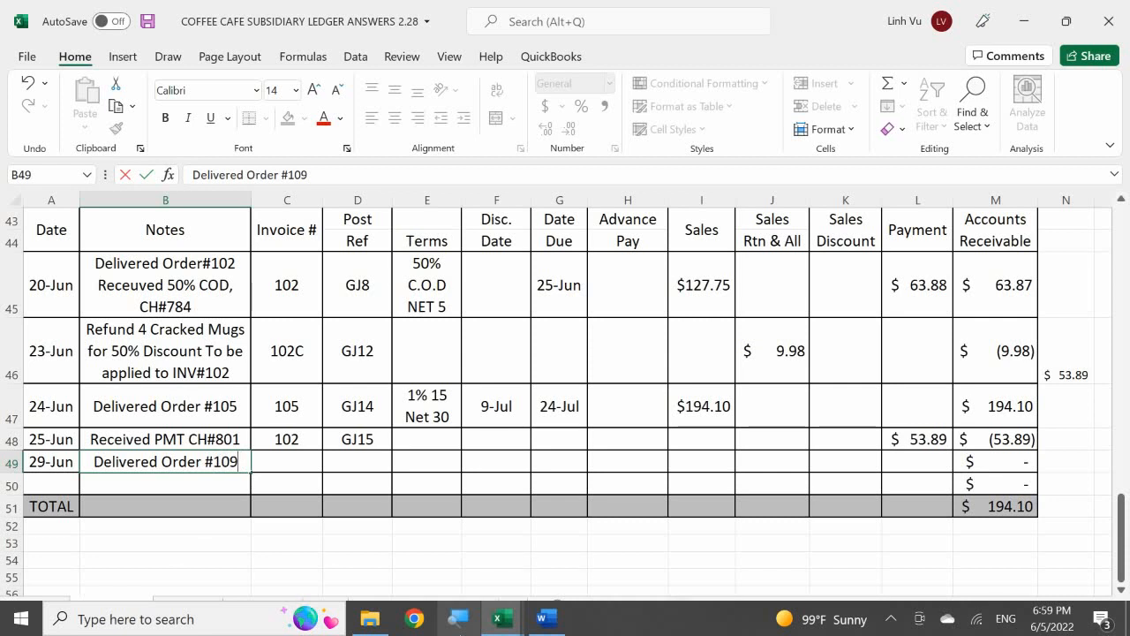
{"action": "key", "text": "Return"}
Step: Enter invoice number 109 in C49 and post reference GJ20 in D49
{"action": "key", "text": "Right"}
{"action": "key", "text": "Up"}
{"action": "type", "text": "109"}
{"action": "key", "text": "Return"}
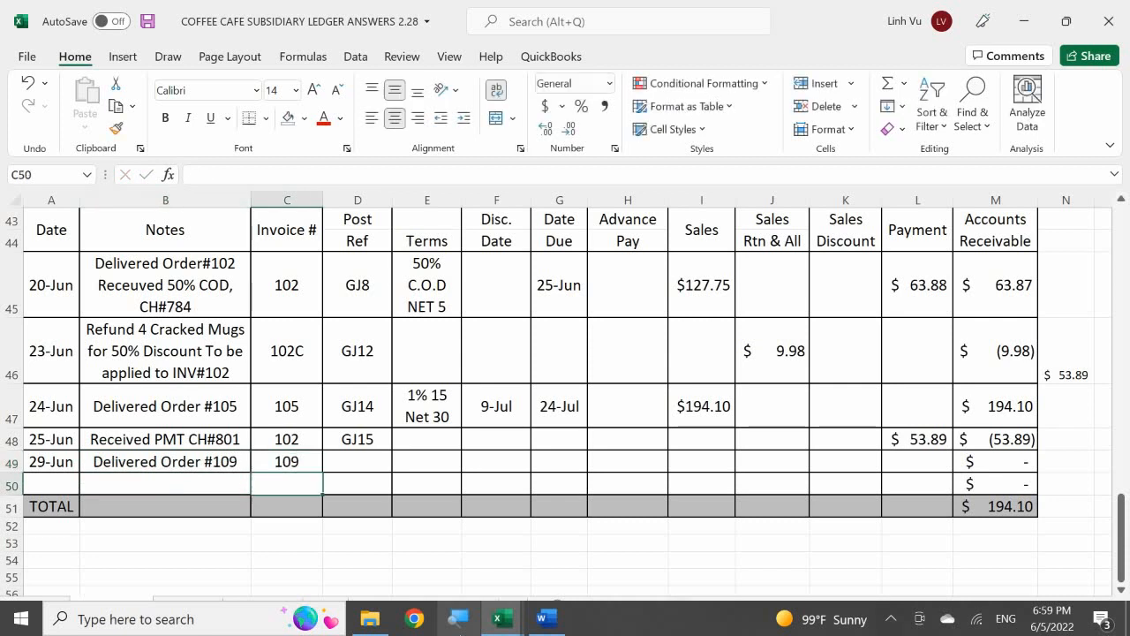
{"action": "key", "text": "Right"}
{"action": "key", "text": "Up"}
{"action": "type", "text": "GJ2"}
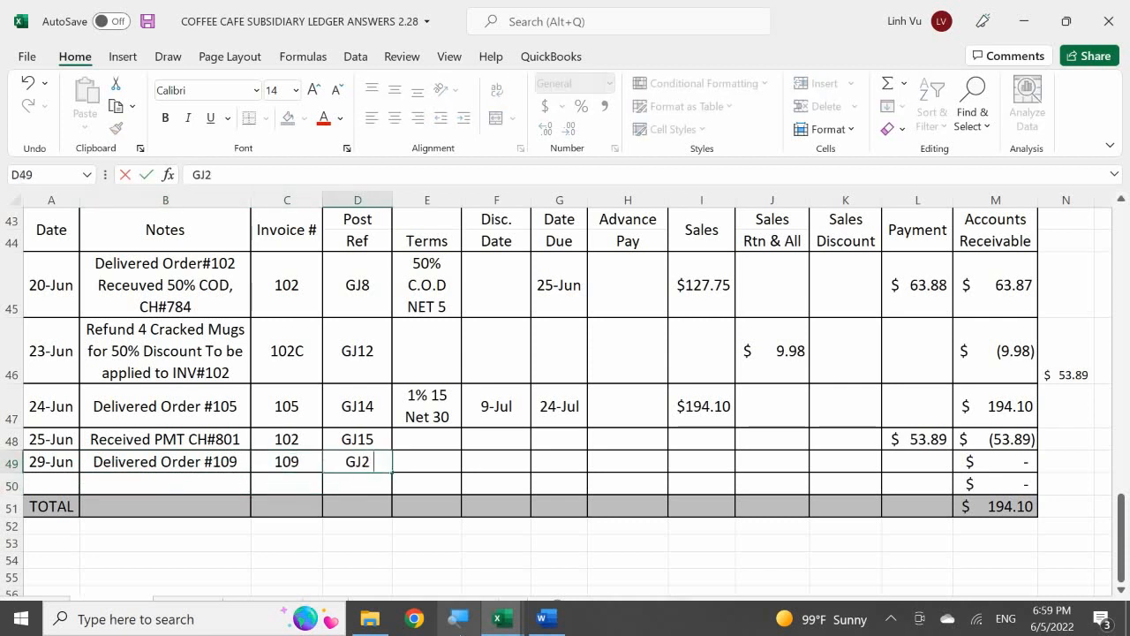
{"action": "type", "text": "0"}
{"action": "key", "text": "Tab"}
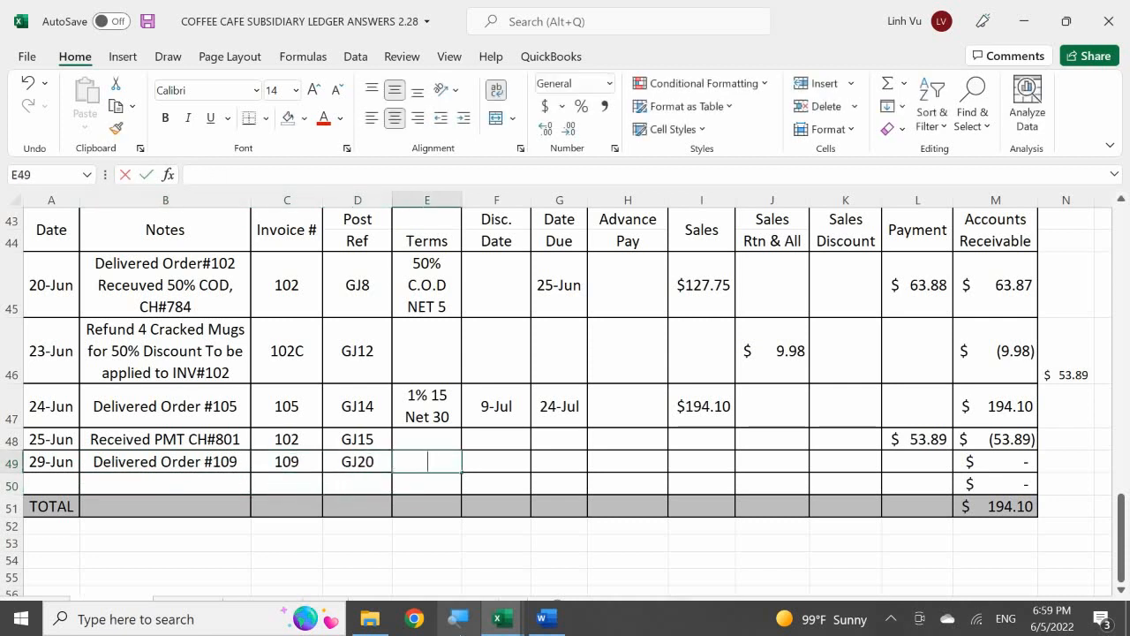
Step: Fill in the terms in E49 with a formula that references the terms in E47
{"action": "type", "text": "="}
{"action": "key", "text": "Up"}
{"action": "key", "text": "Up"}
{"action": "key", "text": "Tab"}
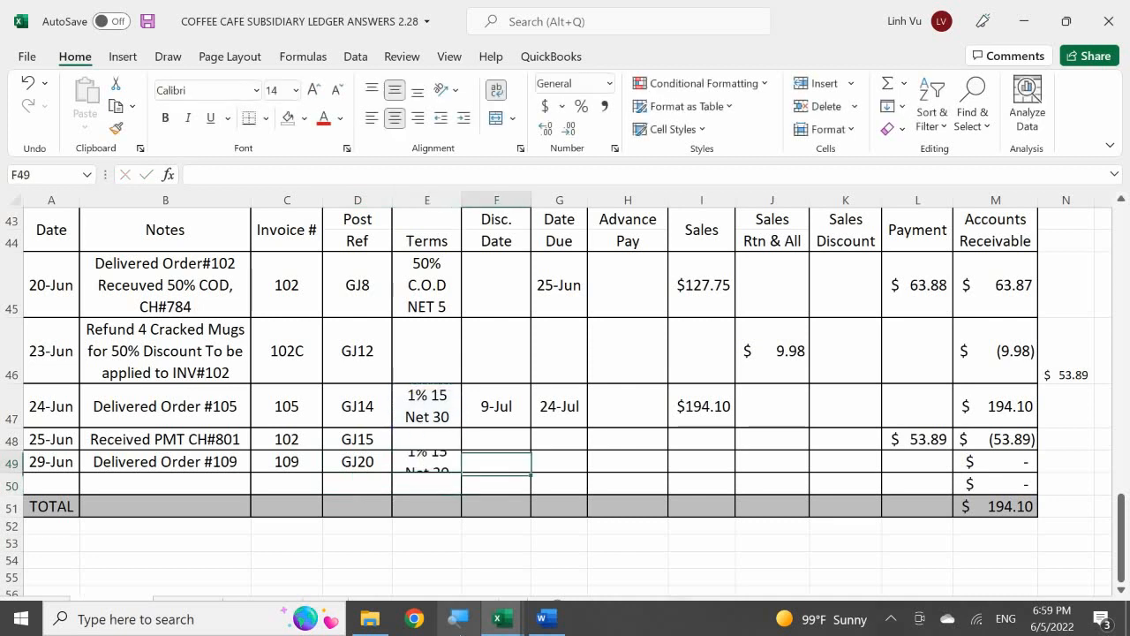
Step: Calculate the discount date in F49 with the formula =A49+15
{"action": "type", "text": "="}
{"action": "key", "text": "Left"}
{"action": "key", "text": "Left"}
{"action": "key", "text": "Left"}
{"action": "key", "text": "Left"}
{"action": "key", "text": "Left"}
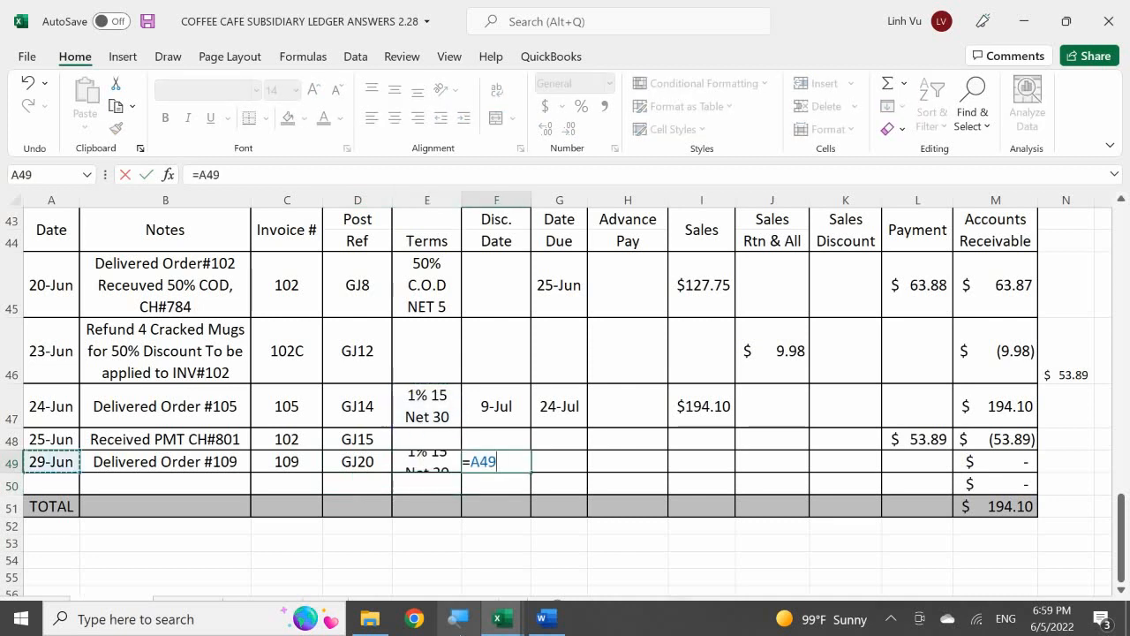
{"action": "type", "text": "+15"}
{"action": "key", "text": "Return"}
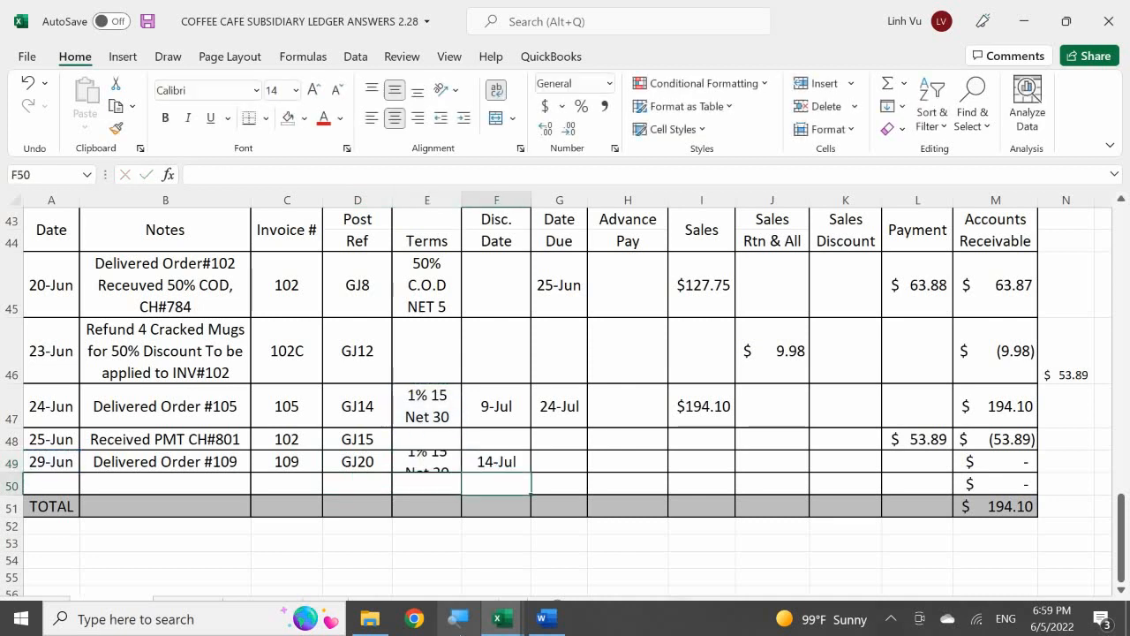
Step: Calculate the due date in G49 with the formula =A49+30
{"action": "key", "text": "Right"}
{"action": "key", "text": "Up"}
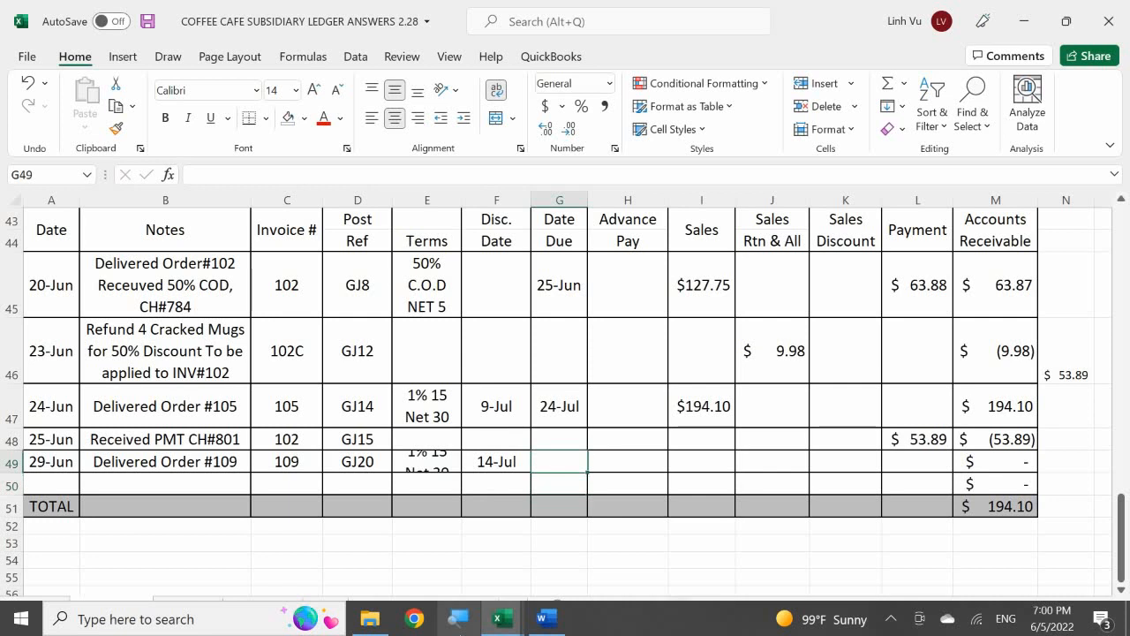
{"action": "type", "text": "="}
{"action": "key", "text": "Left"}
{"action": "key", "text": "Left"}
{"action": "key", "text": "Left"}
{"action": "key", "text": "Left"}
{"action": "key", "text": "Left"}
{"action": "key", "text": "Left"}
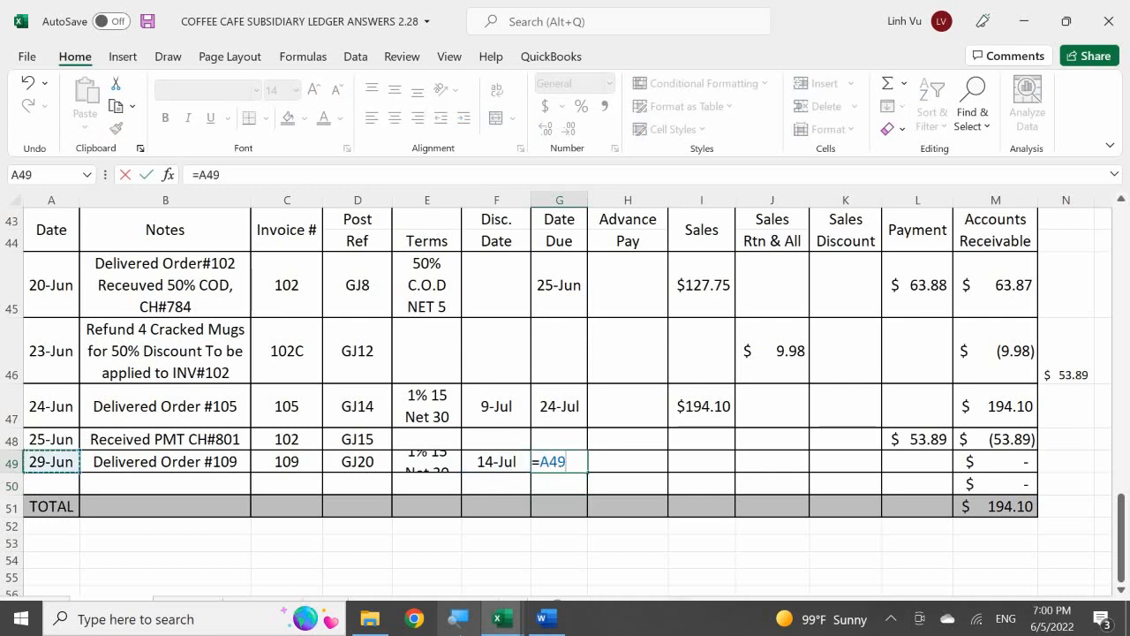
{"action": "type", "text": "+30"}
{"action": "key", "text": "Return"}
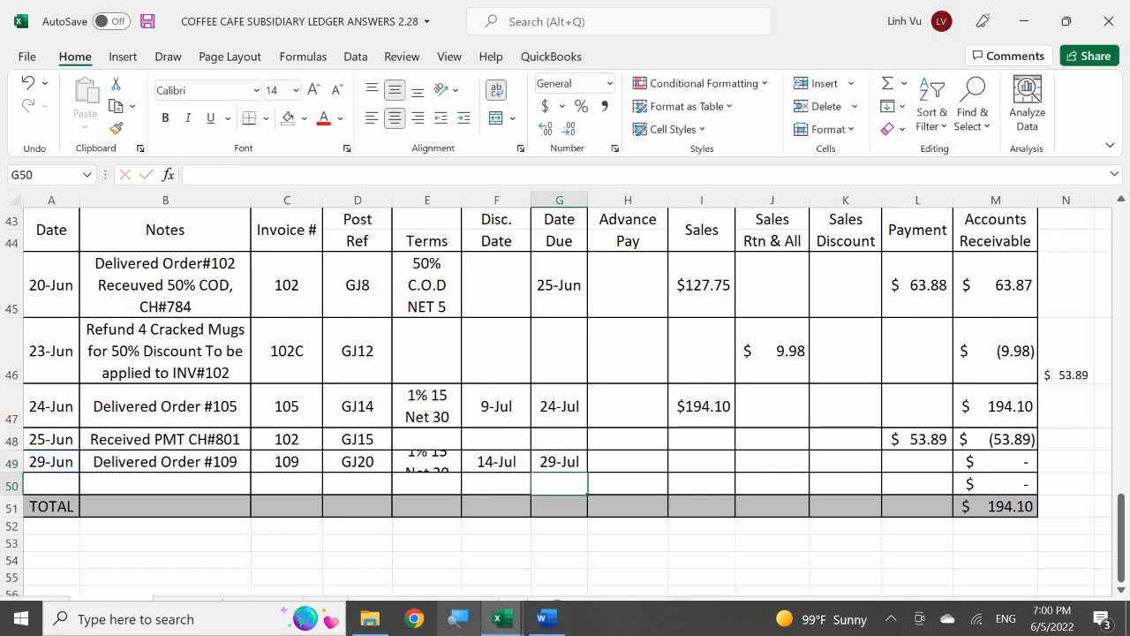
Step: Enter the sales amount 218.813 in I49 for the 29-Jun delivery of order 109
{"action": "key", "text": "Right"}
{"action": "key", "text": "Up"}
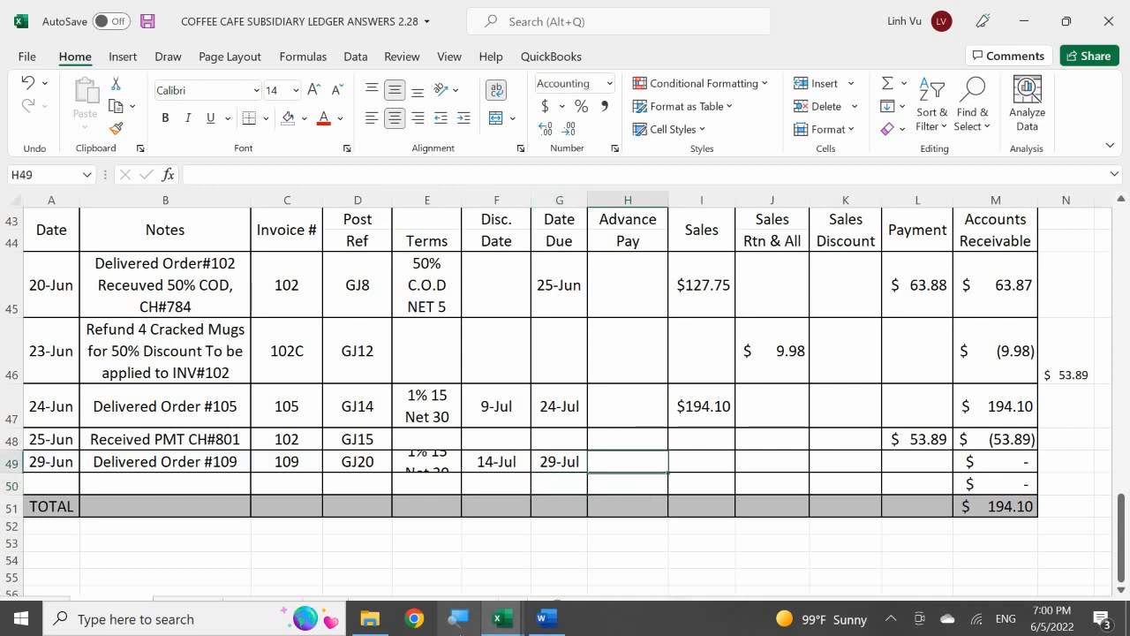
{"action": "key", "text": "Right"}
{"action": "type", "text": "21"}
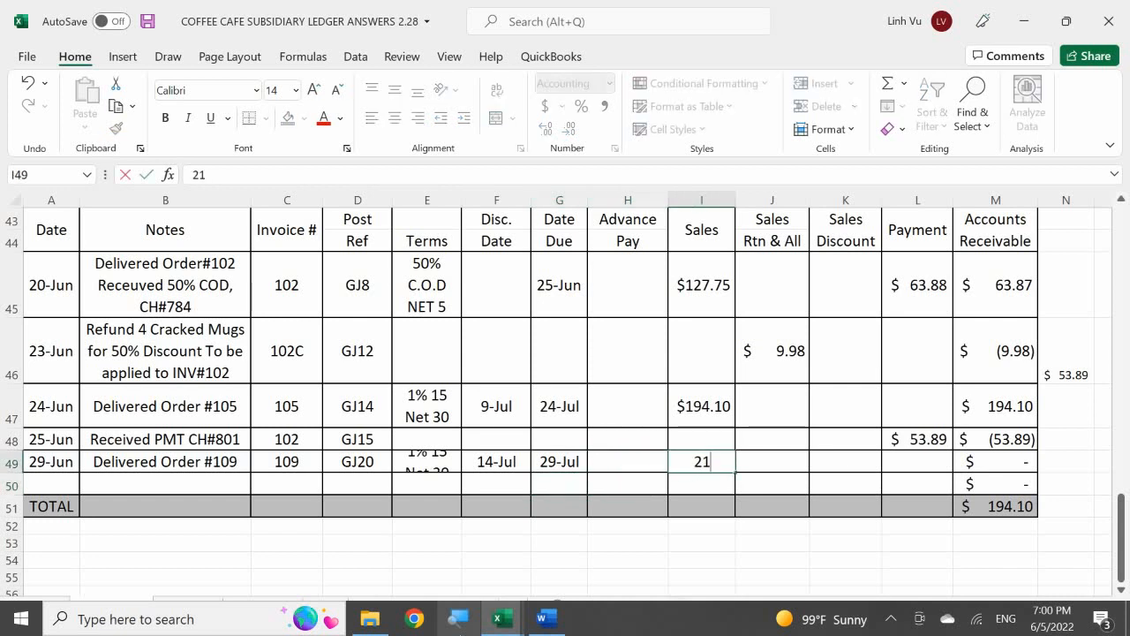
{"action": "type", "text": "8.81"}
{"action": "key", "text": "Return"}
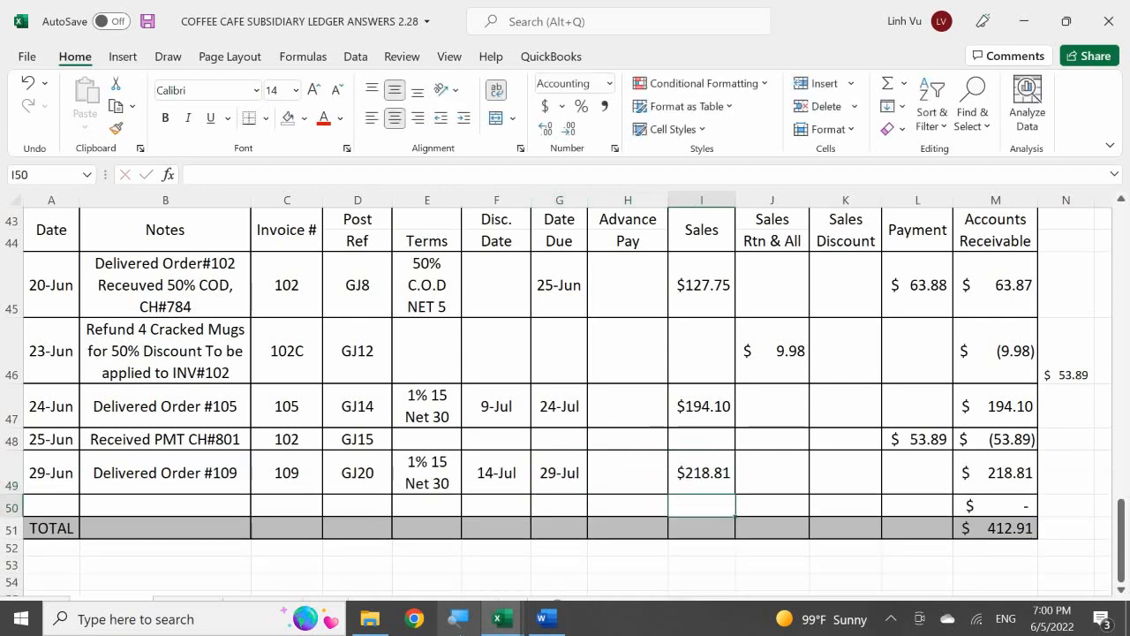
{"action": "key", "text": "Up"}
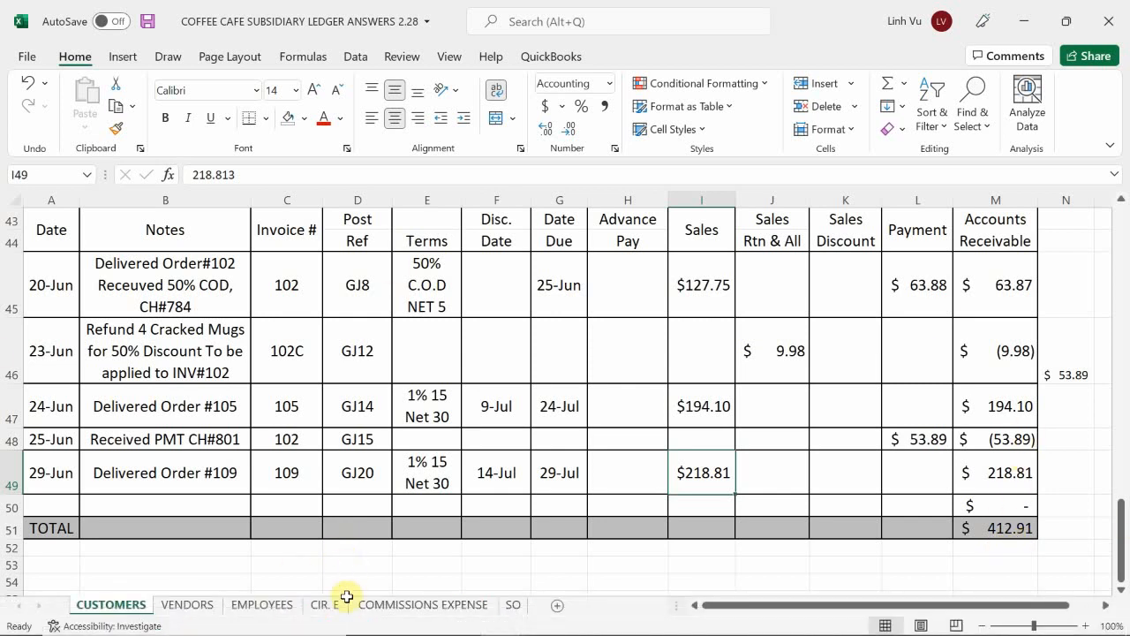
Step: On the SO sheet, format the Date Delivered cell H78 of sales order 109 with the 14-Mar date format
{"action": "left_click", "coordinate": [515, 606]}
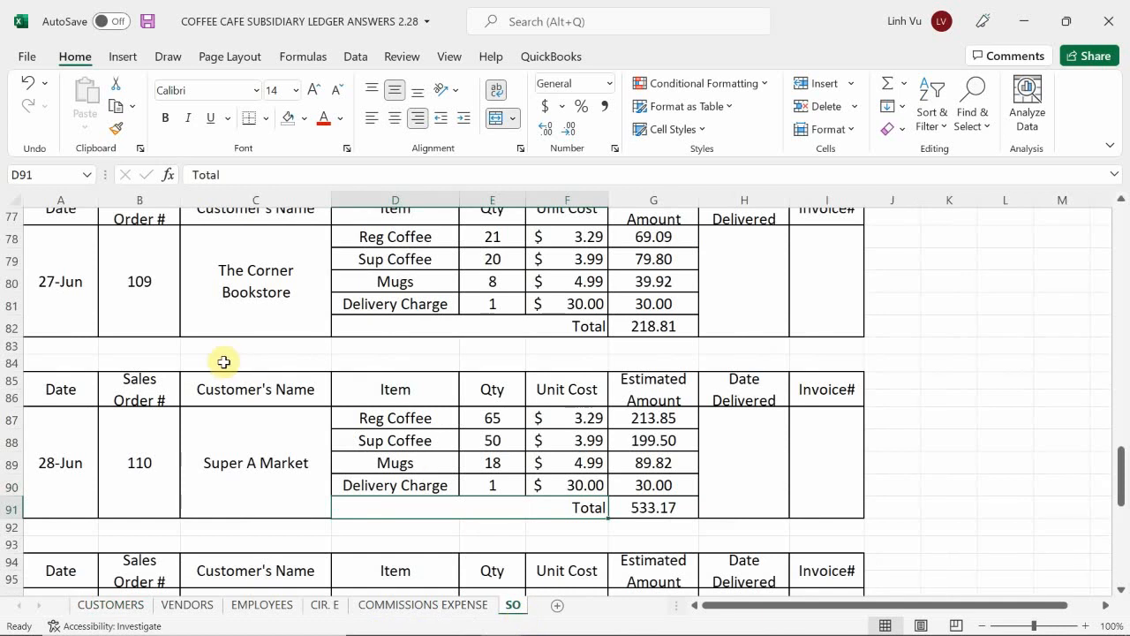
{"action": "left_click", "coordinate": [242, 441]}
{"action": "scroll", "coordinate": [252, 447], "scroll_direction": "down", "scroll_amount": 2}
{"action": "scroll", "coordinate": [252, 448], "scroll_direction": "down", "scroll_amount": 2}
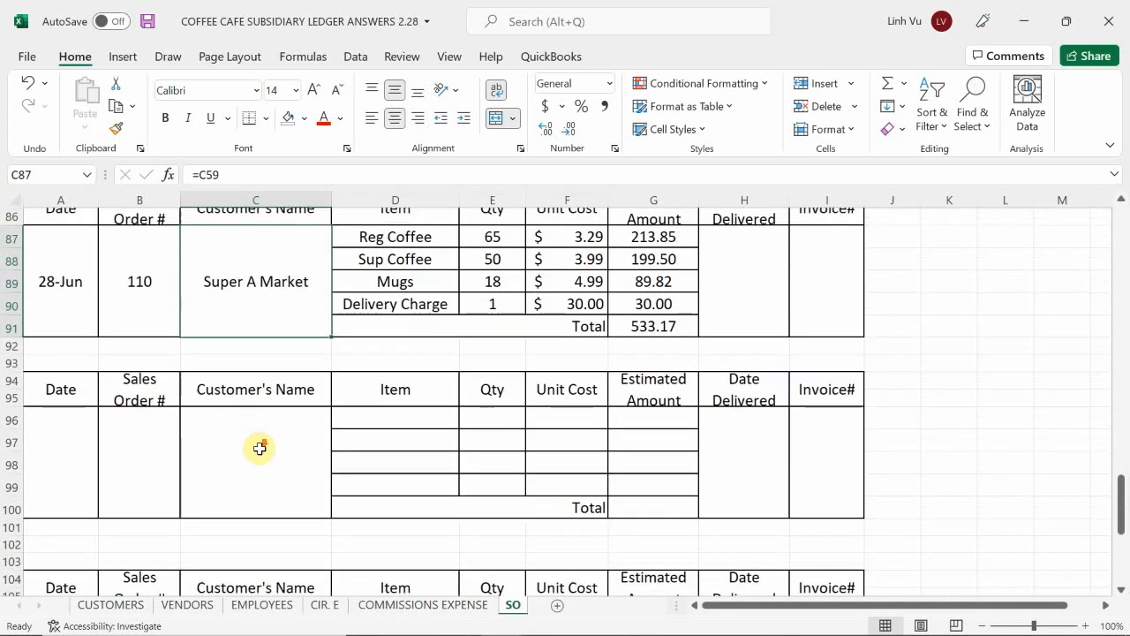
{"action": "scroll", "coordinate": [259, 449], "scroll_direction": "up", "scroll_amount": 2}
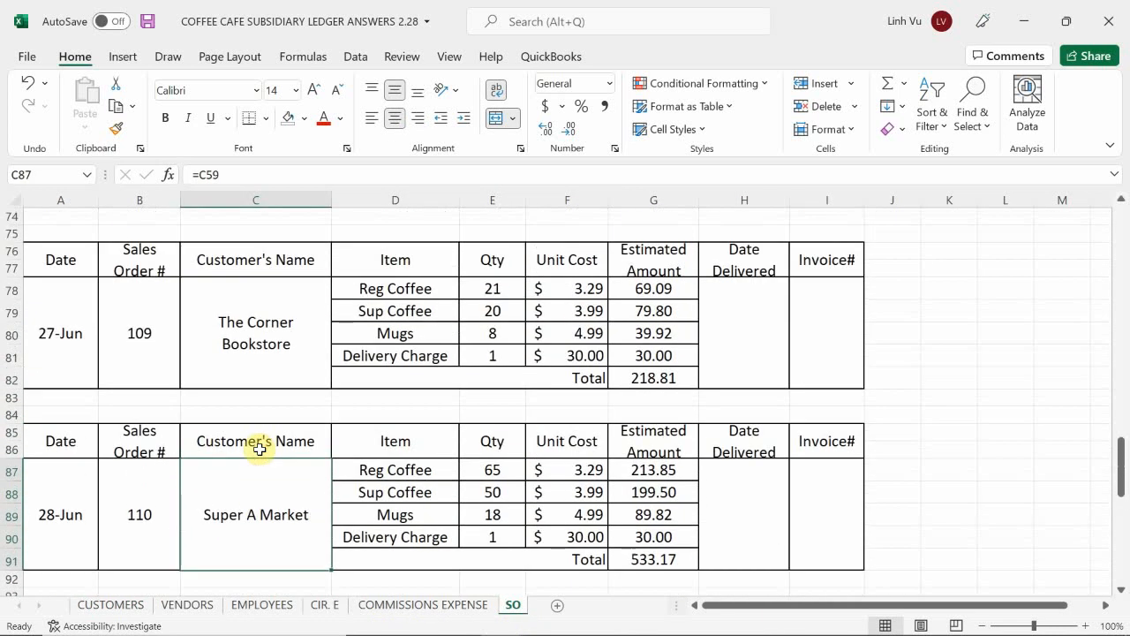
{"action": "scroll", "coordinate": [259, 449], "scroll_direction": "up", "scroll_amount": 1}
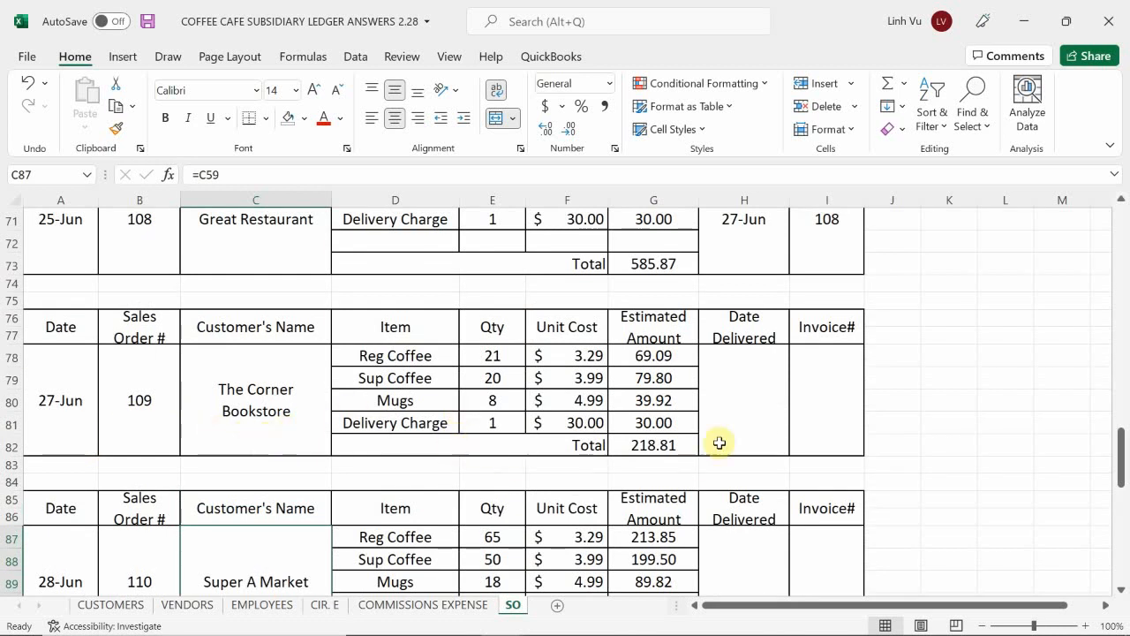
{"action": "left_click", "coordinate": [740, 394]}
{"action": "right_click", "coordinate": [741, 403]}
{"action": "left_click", "coordinate": [732, 397]}
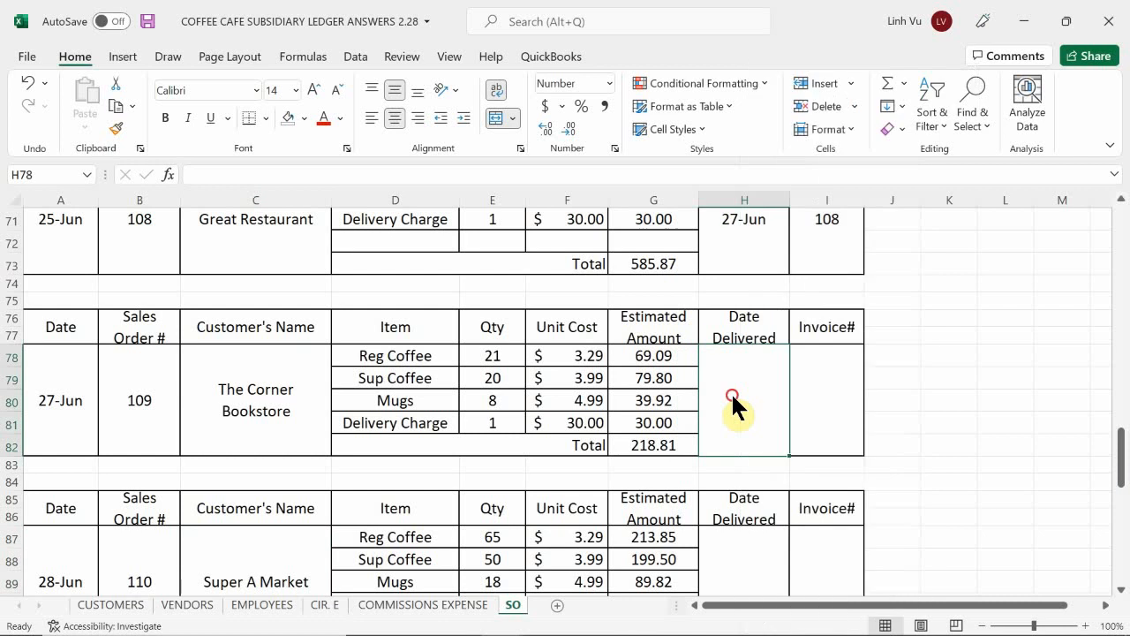
{"action": "left_click", "coordinate": [608, 81]}
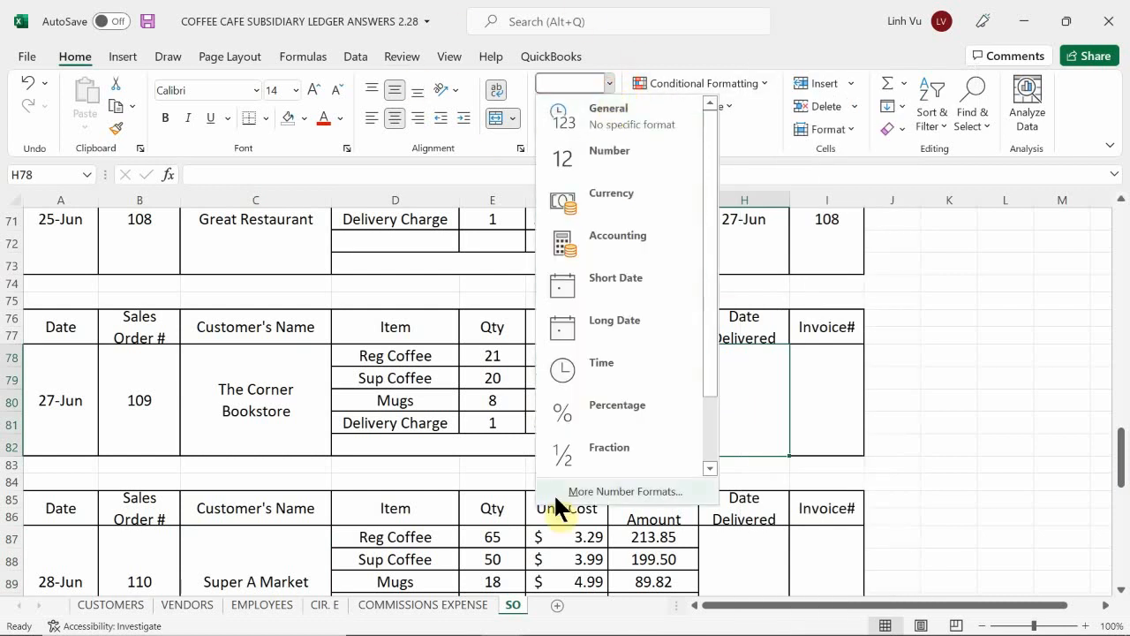
{"action": "left_click", "coordinate": [597, 484]}
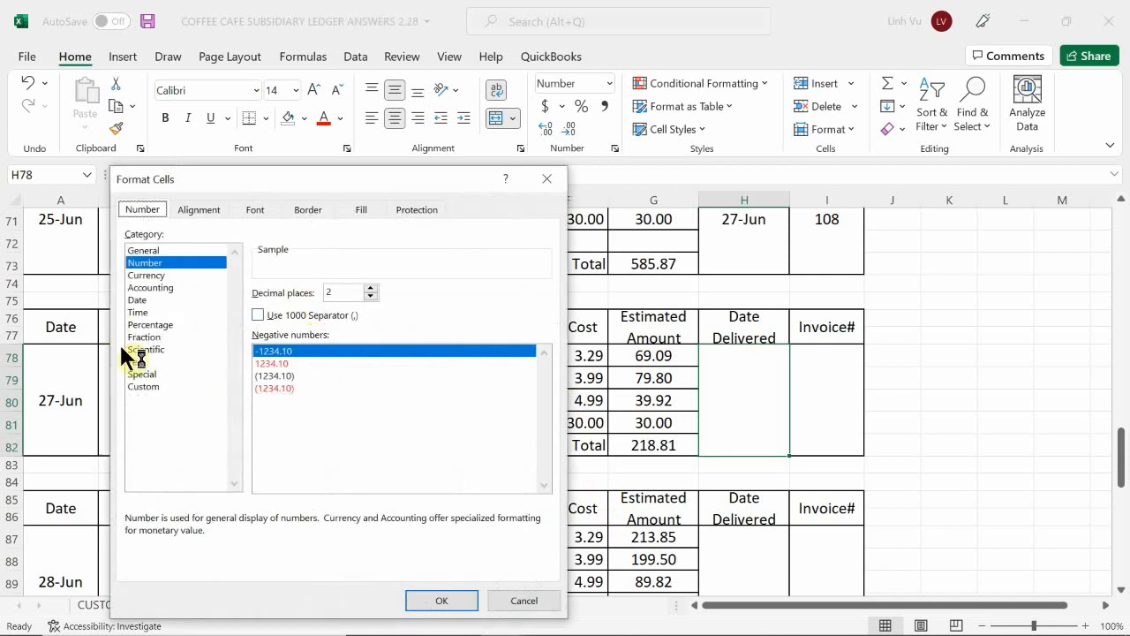
{"action": "left_click", "coordinate": [144, 289]}
{"action": "left_click", "coordinate": [142, 299]}
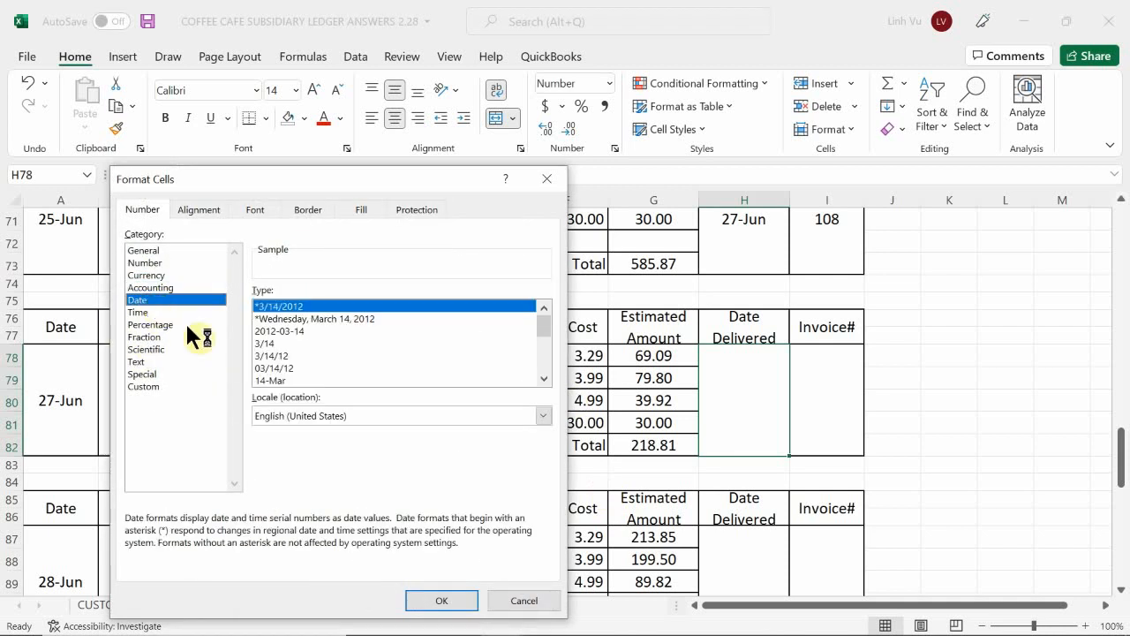
{"action": "left_click", "coordinate": [270, 379]}
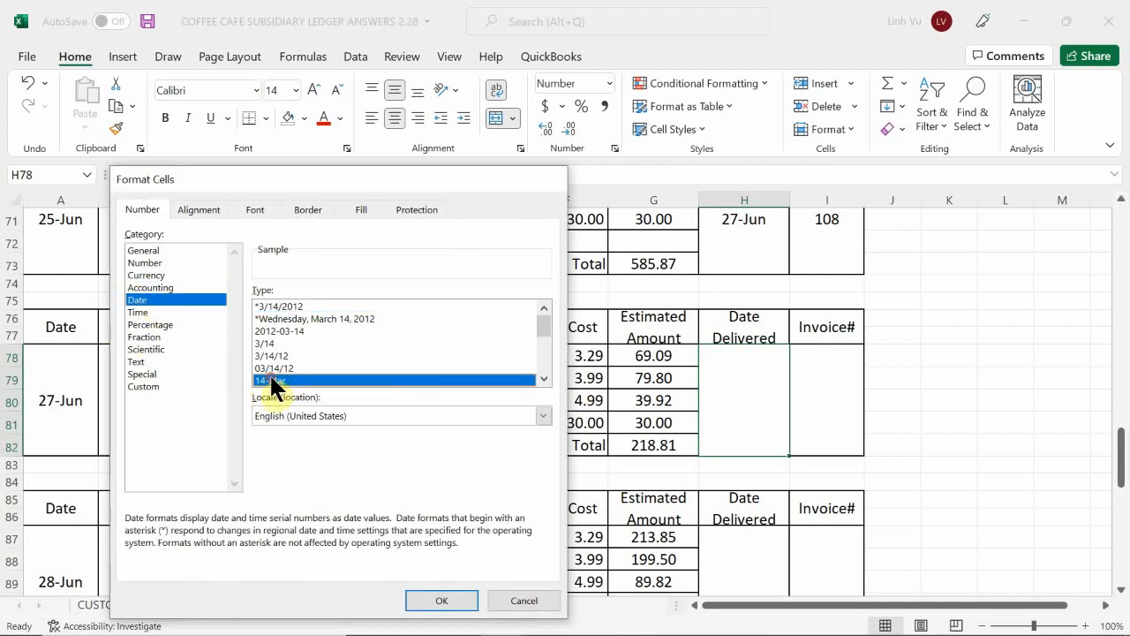
{"action": "double_click", "coordinate": [269, 378]}
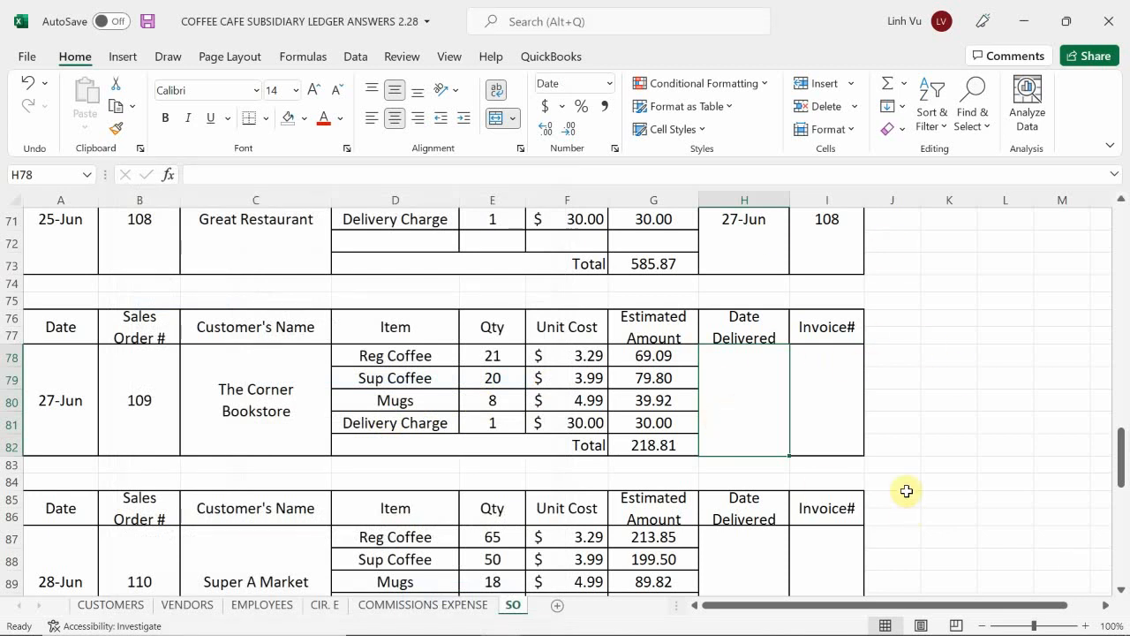
Step: Enter the delivery date 29-Jun in H78 and invoice number 109 in I78 for sales order 109
{"action": "type", "text": "6/29"}
{"action": "key", "text": "Return"}
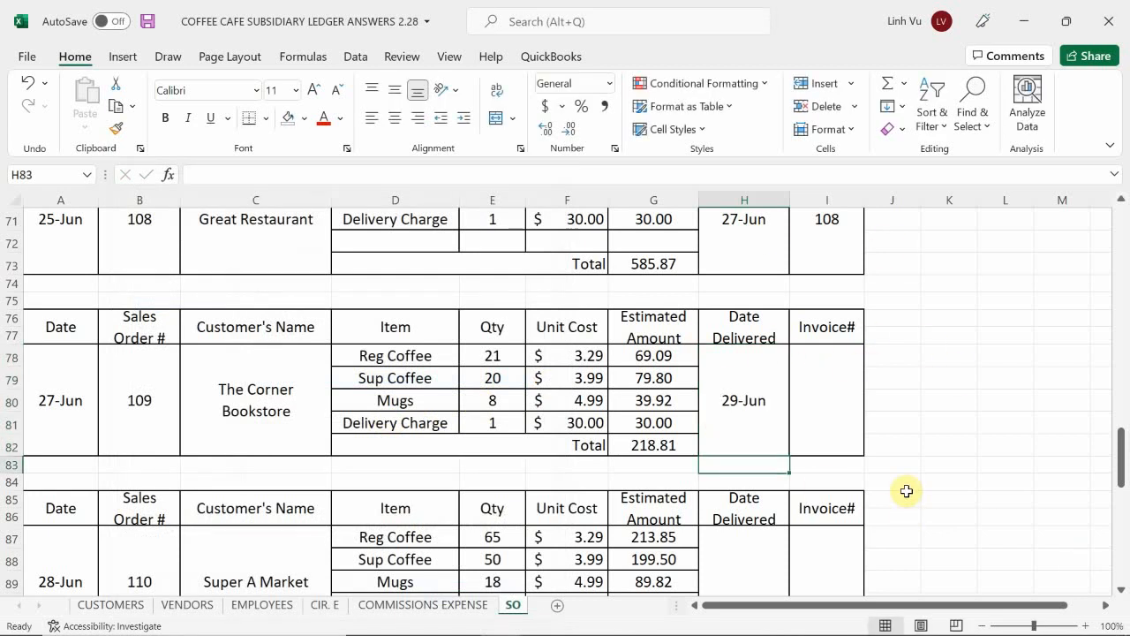
{"action": "key", "text": "Right"}
{"action": "key", "text": "Up"}
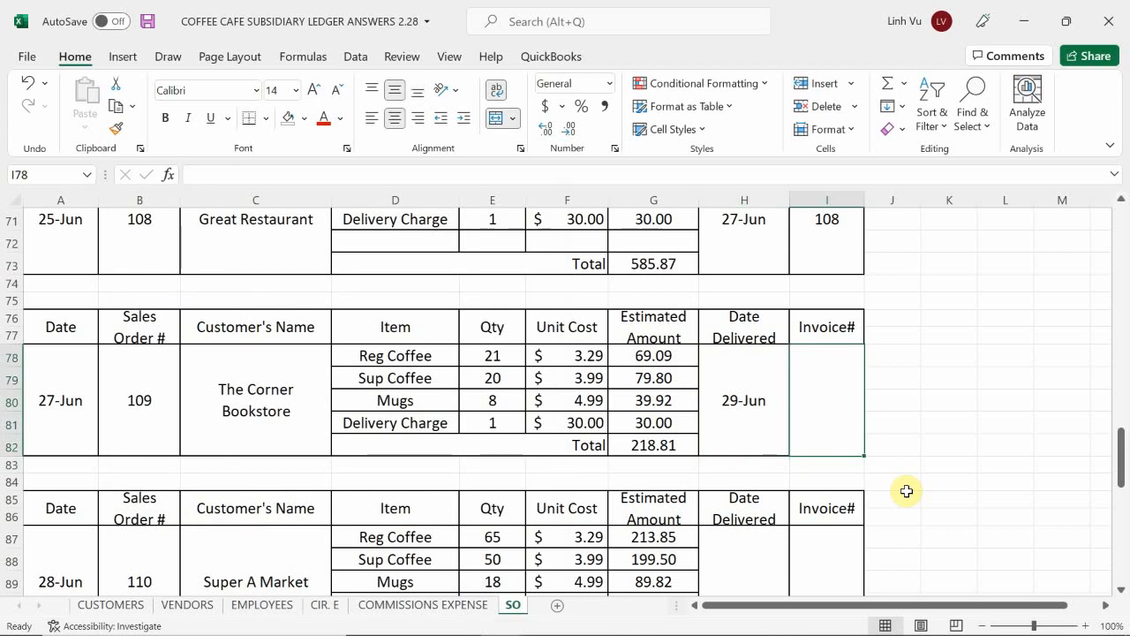
{"action": "type", "text": "109"}
{"action": "key", "text": "Return"}
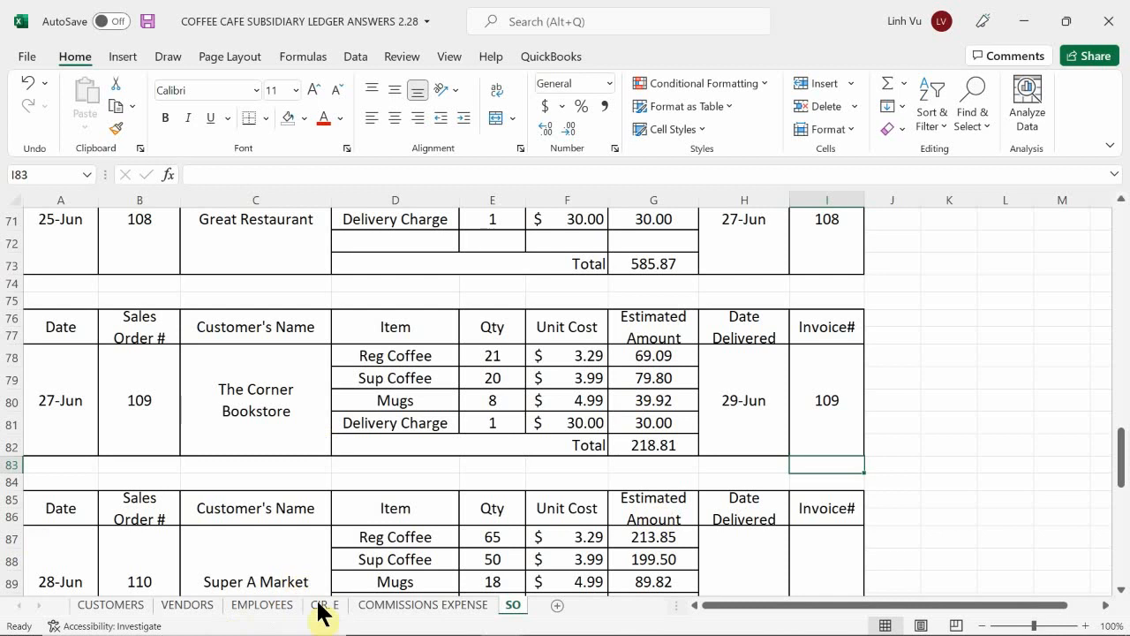
Step: Enter the date 6/29 in A13 of the COMMISSIONS EXPENSE sheet
{"action": "left_click", "coordinate": [381, 608]}
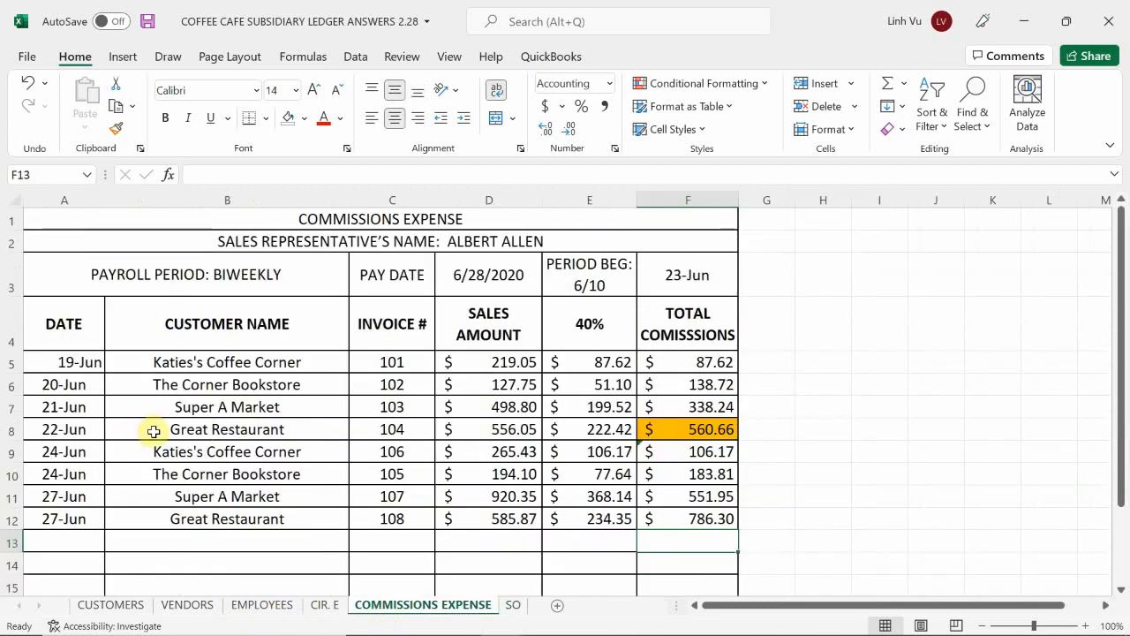
{"action": "scroll", "coordinate": [147, 430], "scroll_direction": "down", "scroll_amount": 1}
{"action": "left_click", "coordinate": [65, 456]}
{"action": "type", "text": "6/"}
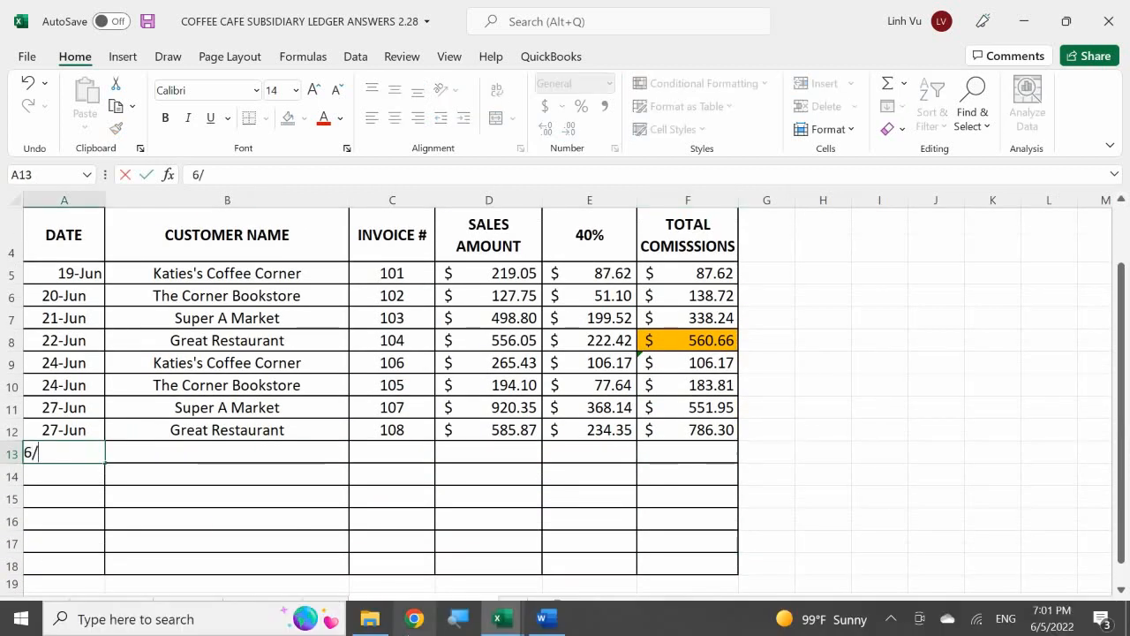
{"action": "type", "text": "9"}
{"action": "key", "text": "BackSpace"}
{"action": "type", "text": "29"}
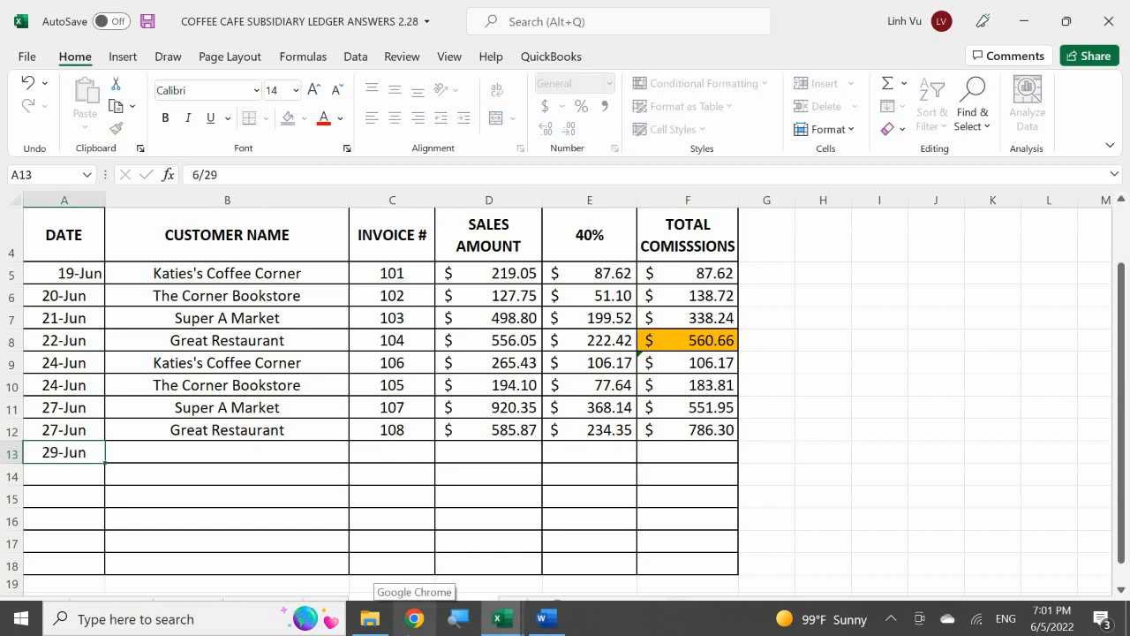
{"action": "key", "text": "Return"}
Step: Fill in the customer name in B13 with a formula that references The Corner Bookstore in B10
{"action": "key", "text": "Tab"}
{"action": "key", "text": "Up"}
{"action": "type", "text": "="}
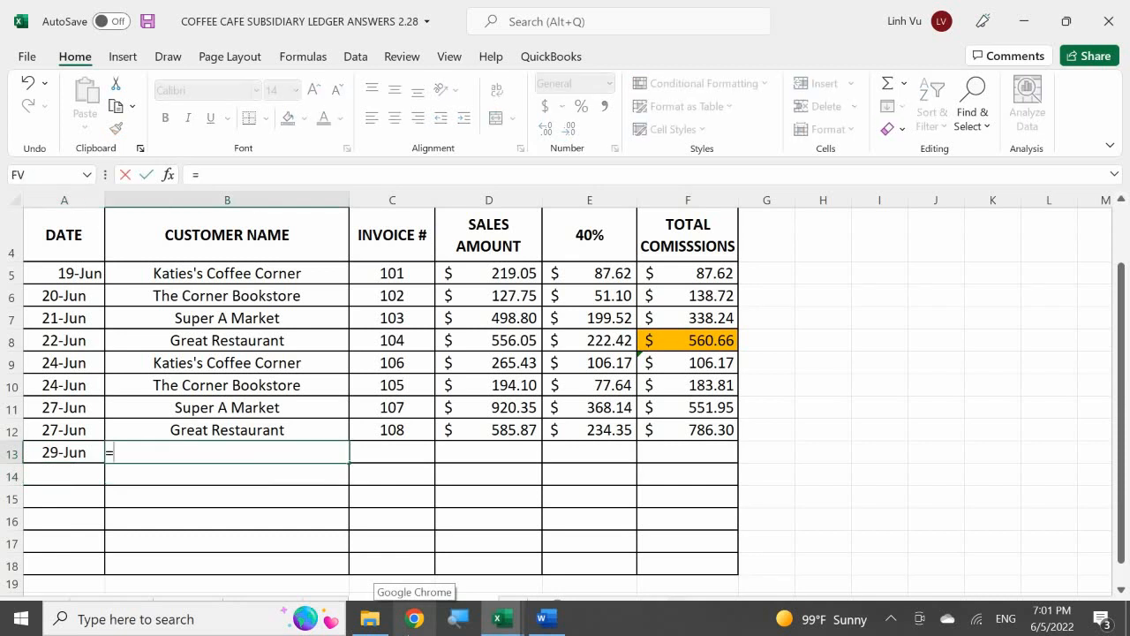
{"action": "key", "text": "Up"}
{"action": "key", "text": "Up"}
{"action": "key", "text": "Up"}
{"action": "key", "text": "Return"}
{"action": "key", "text": "Up"}
Step: Enter invoice number 109 in C13 and the sales amount 218.81 in D13
{"action": "key", "text": "Right"}
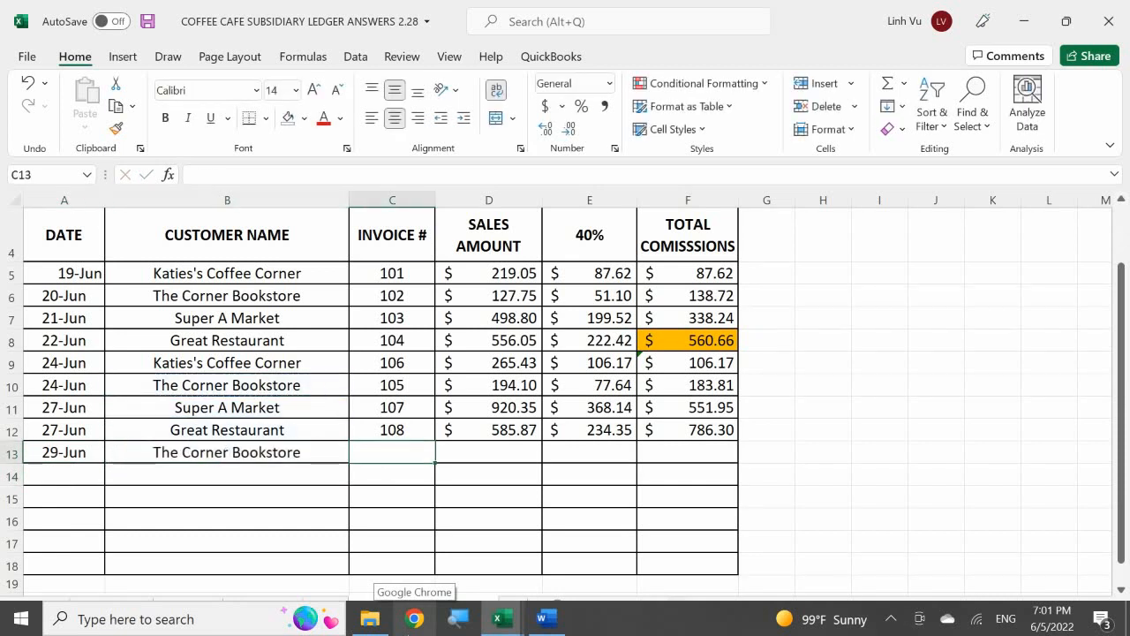
{"action": "type", "text": "109"}
{"action": "key", "text": "Return"}
{"action": "key", "text": "Up"}
{"action": "key", "text": "Right"}
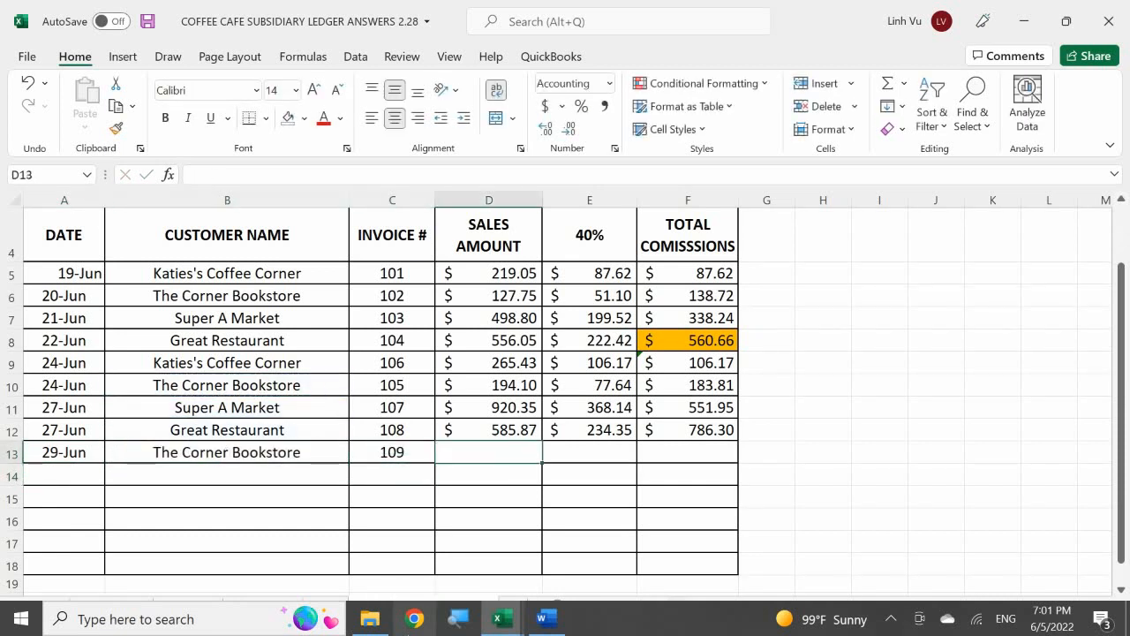
{"action": "type", "text": "218.81"}
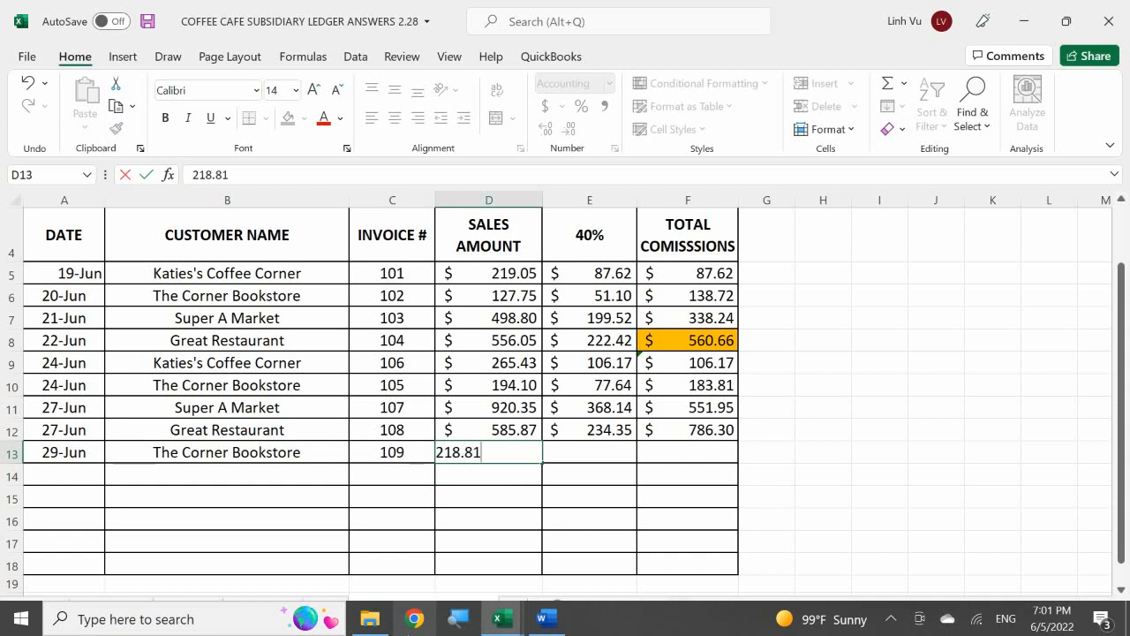
{"action": "key", "text": "Return"}
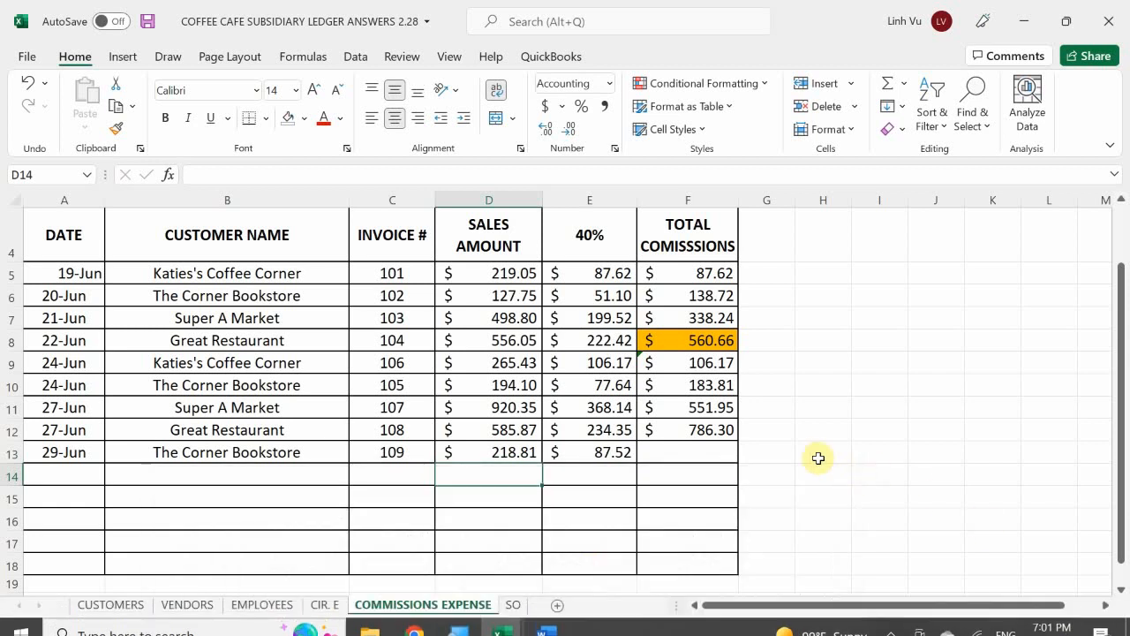
Step: Calculate the total commissions in F13 with the formula =F12+E13
{"action": "left_click", "coordinate": [711, 452]}
{"action": "type", "text": "="}
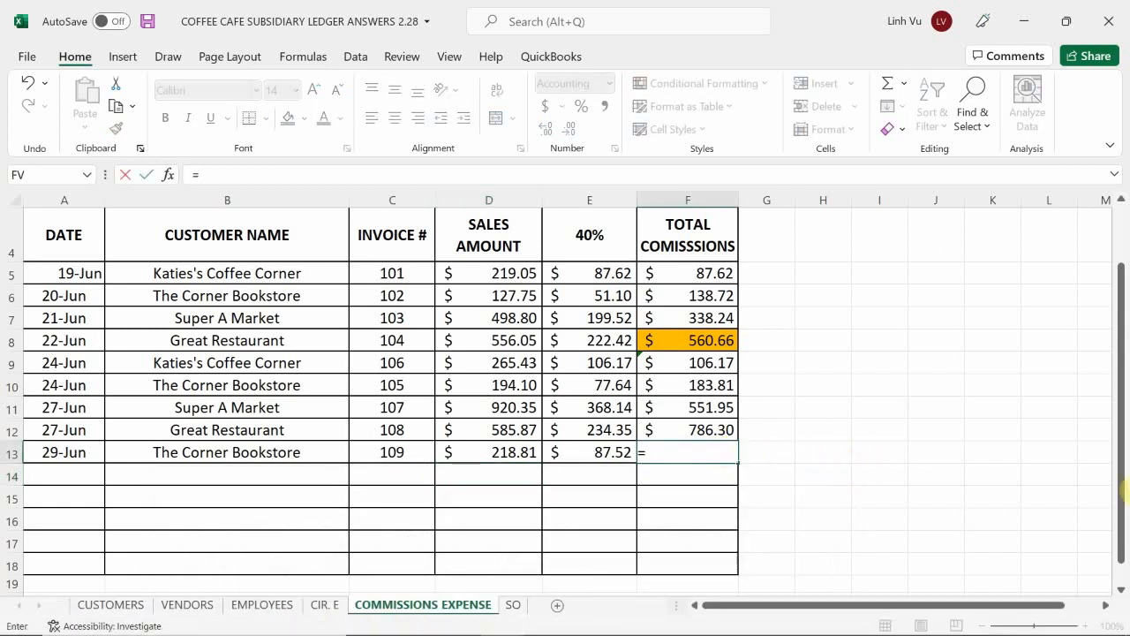
{"action": "key", "text": "Up"}
{"action": "type", "text": "+"}
{"action": "key", "text": "Left"}
{"action": "key", "text": "Return"}
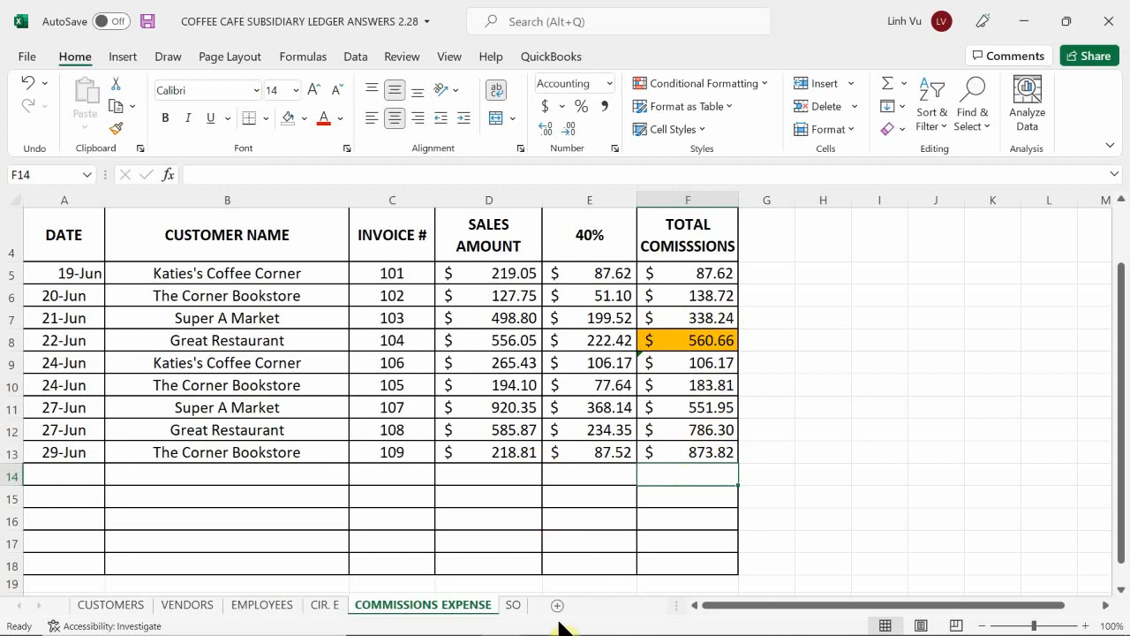
Step: Switch to the COFFEE CAFE INVENTORY workbook and enter the date 6/29 in A32 and quantity 21 in B32 of the REG COFFEE sheet
{"action": "mouse_move", "coordinate": [535, 629]}
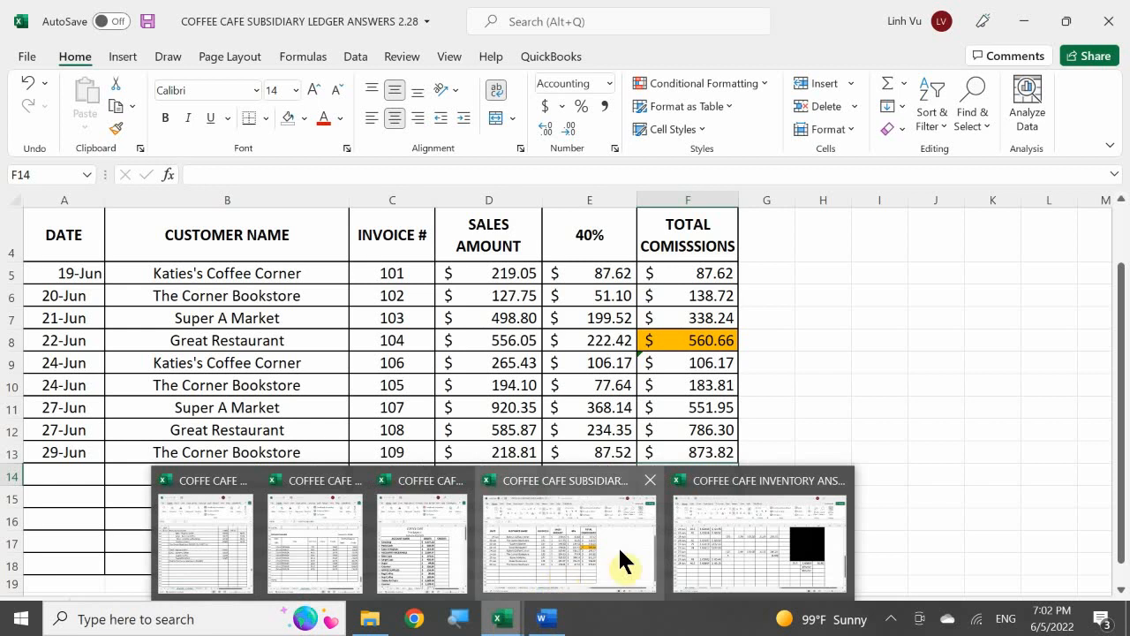
{"action": "left_click", "coordinate": [748, 523]}
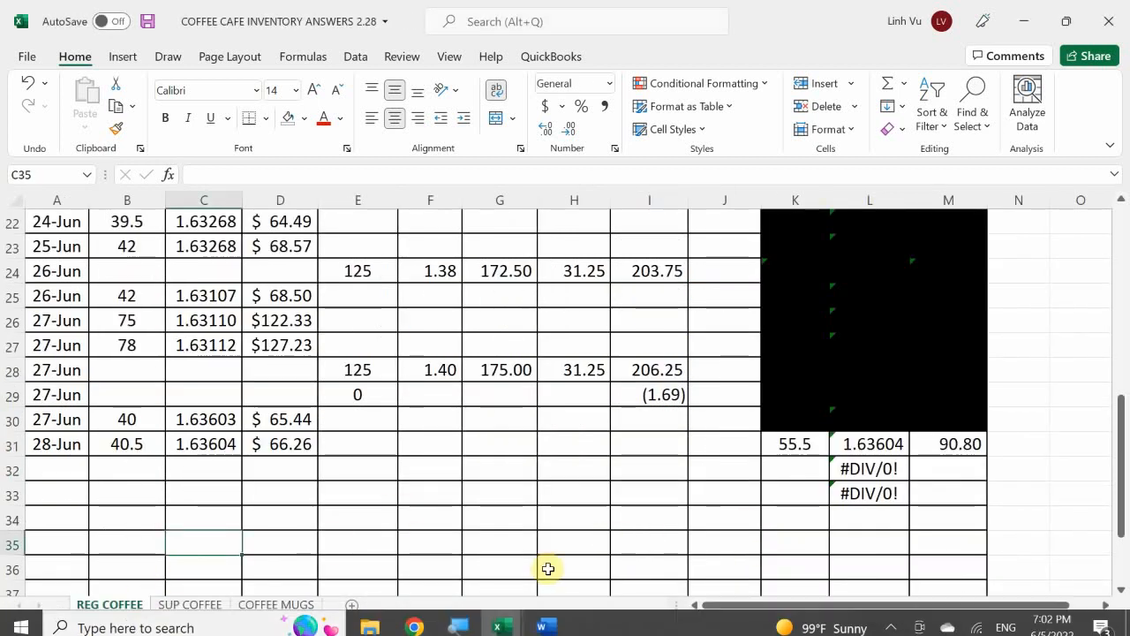
{"action": "left_click", "coordinate": [56, 472]}
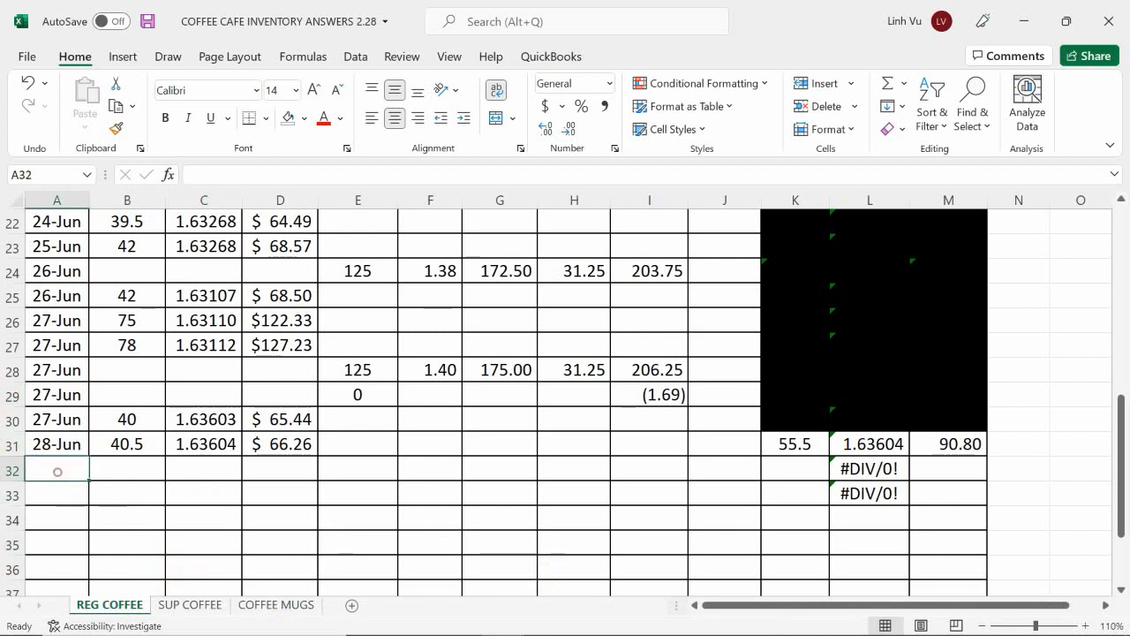
{"action": "type", "text": "6/29"}
{"action": "key", "text": "Return"}
{"action": "key", "text": "Up"}
{"action": "key", "text": "Right"}
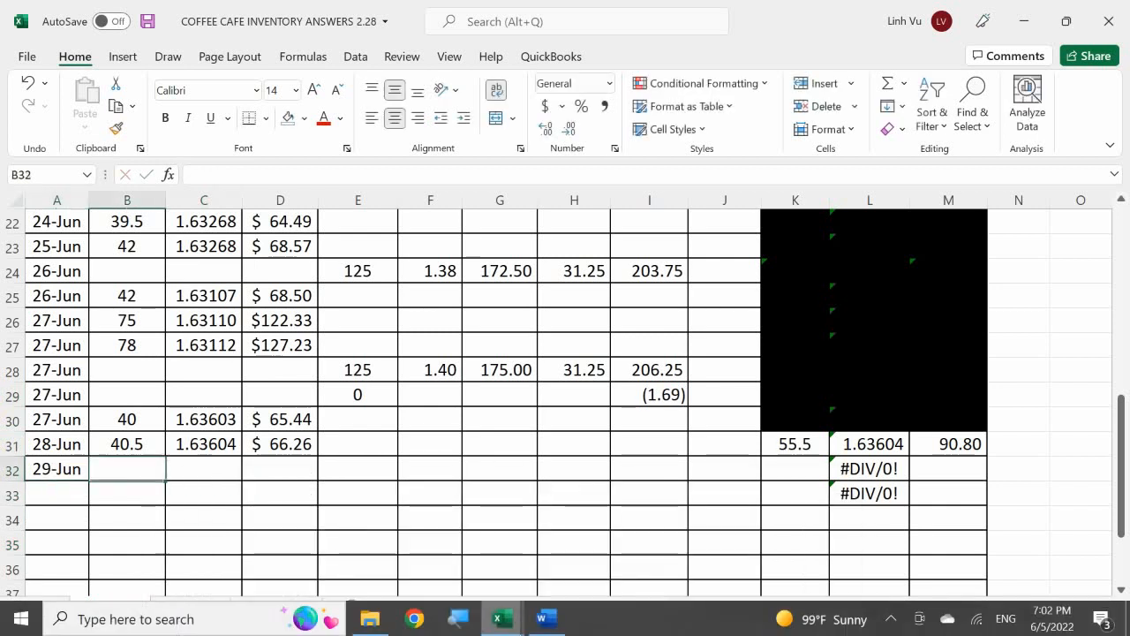
{"action": "type", "text": "21"}
{"action": "key", "text": "Return"}
{"action": "key", "text": "Up"}
Step: Fill in the unit cost in C32 with the formula =L31
{"action": "key", "text": "Right"}
{"action": "type", "text": "="}
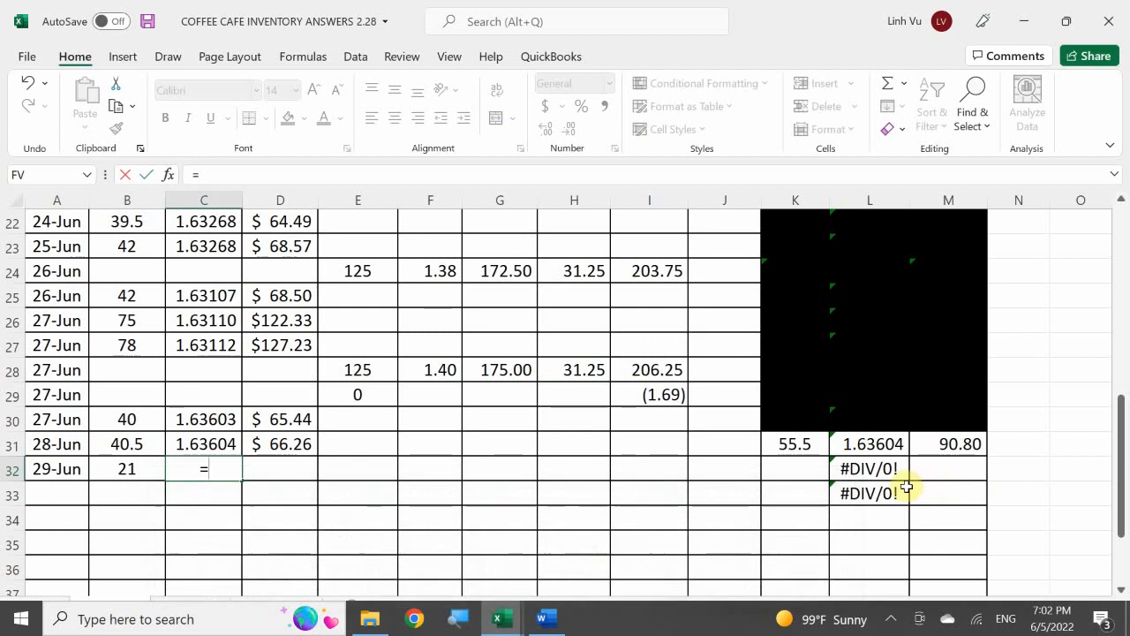
{"action": "left_click", "coordinate": [863, 446]}
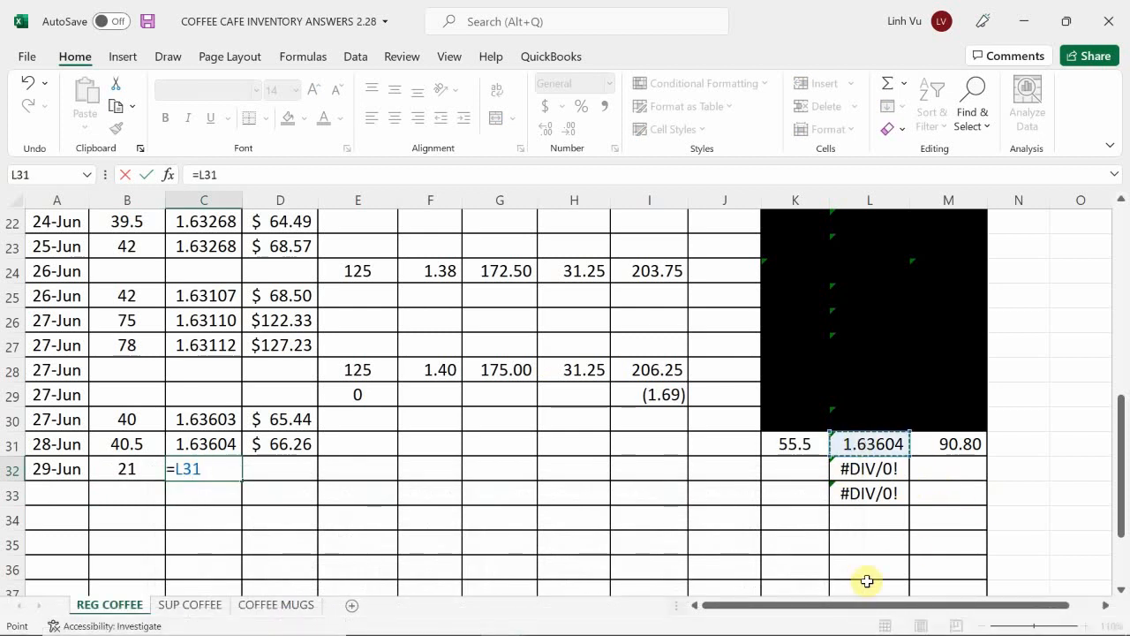
{"action": "key", "text": "Return"}
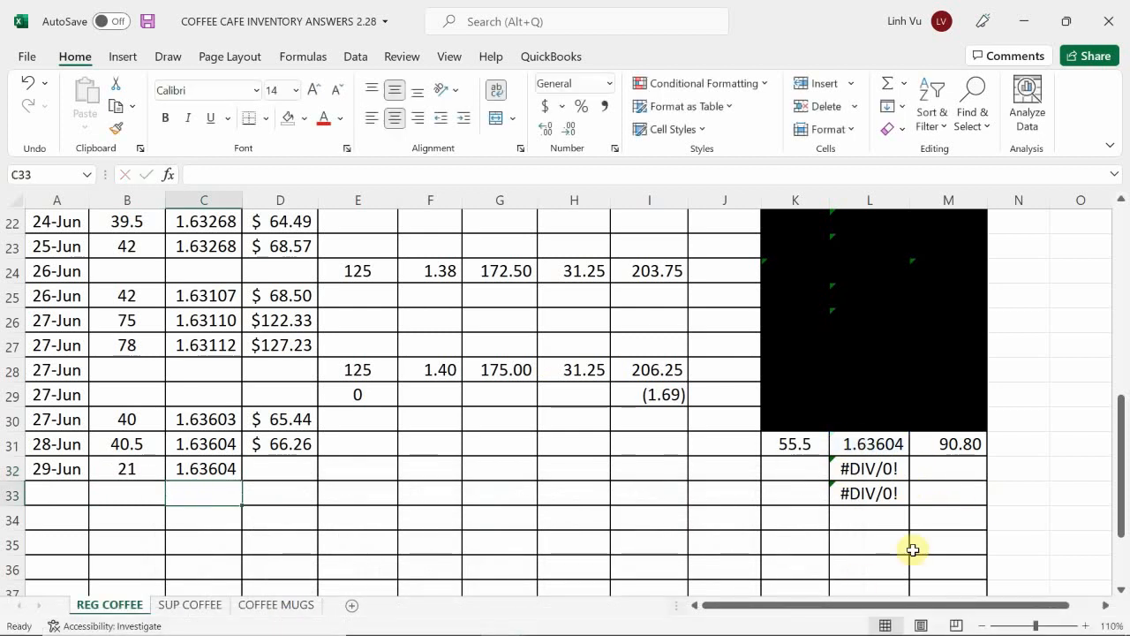
Step: Copy the total cost formula from D31 down to D32 for the 29-Jun sale
{"action": "left_click", "coordinate": [253, 450]}
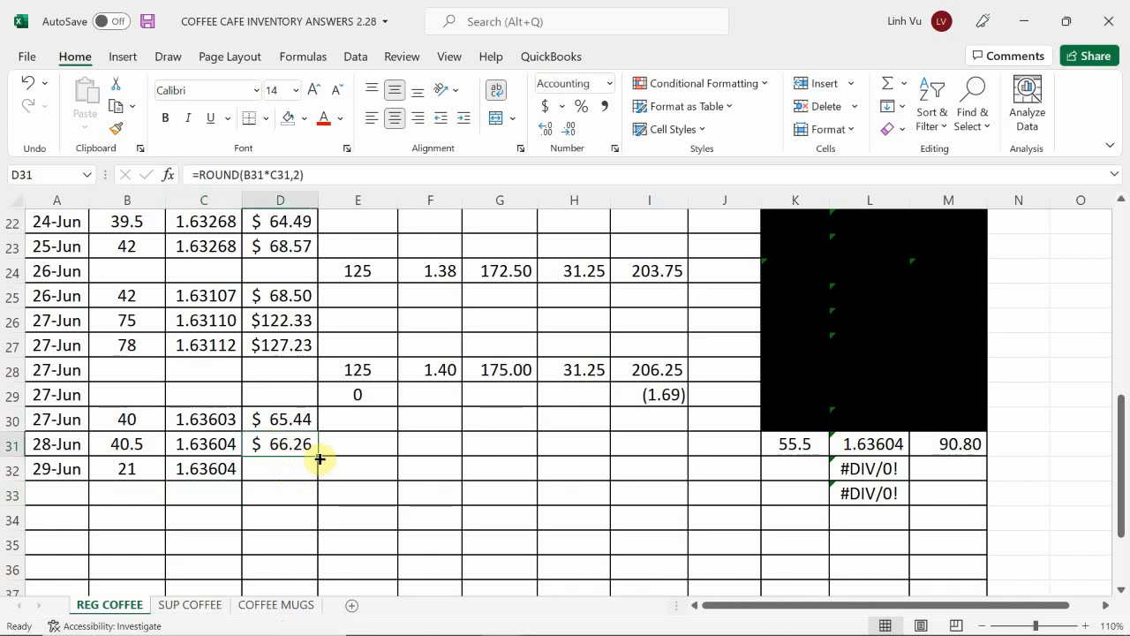
{"action": "left_click", "coordinate": [203, 468]}
{"action": "left_click", "coordinate": [265, 444]}
{"action": "left_click_drag", "start_coordinate": [317, 457], "coordinate": [318, 485]}
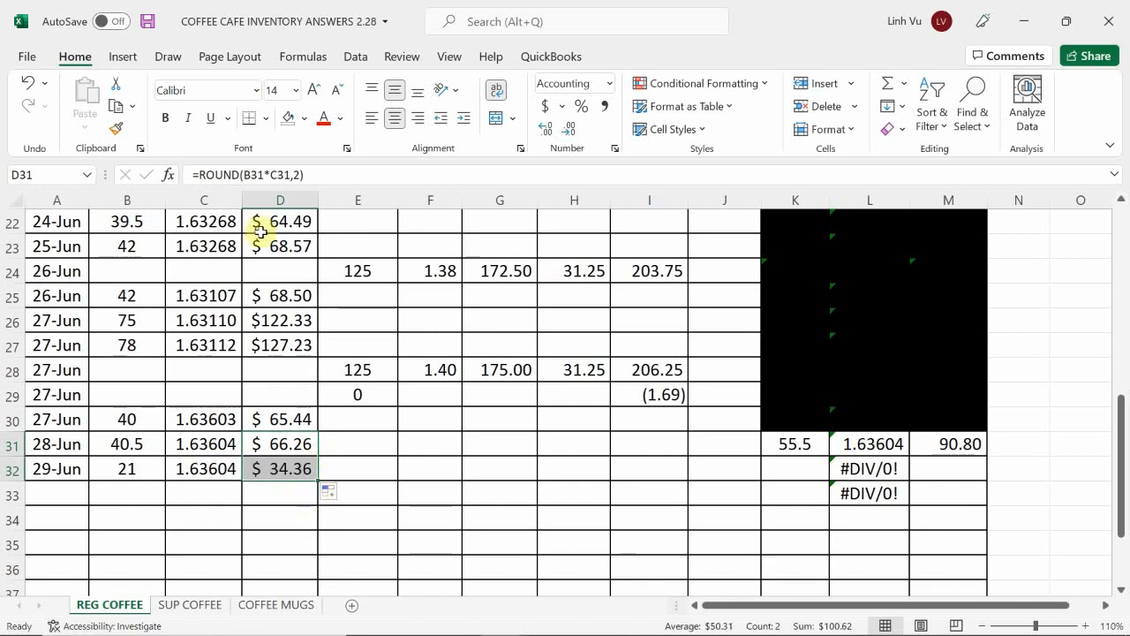
Step: Calculate the remaining quantity on hand in K32 with the formula =K31-B32
{"action": "left_click", "coordinate": [806, 471]}
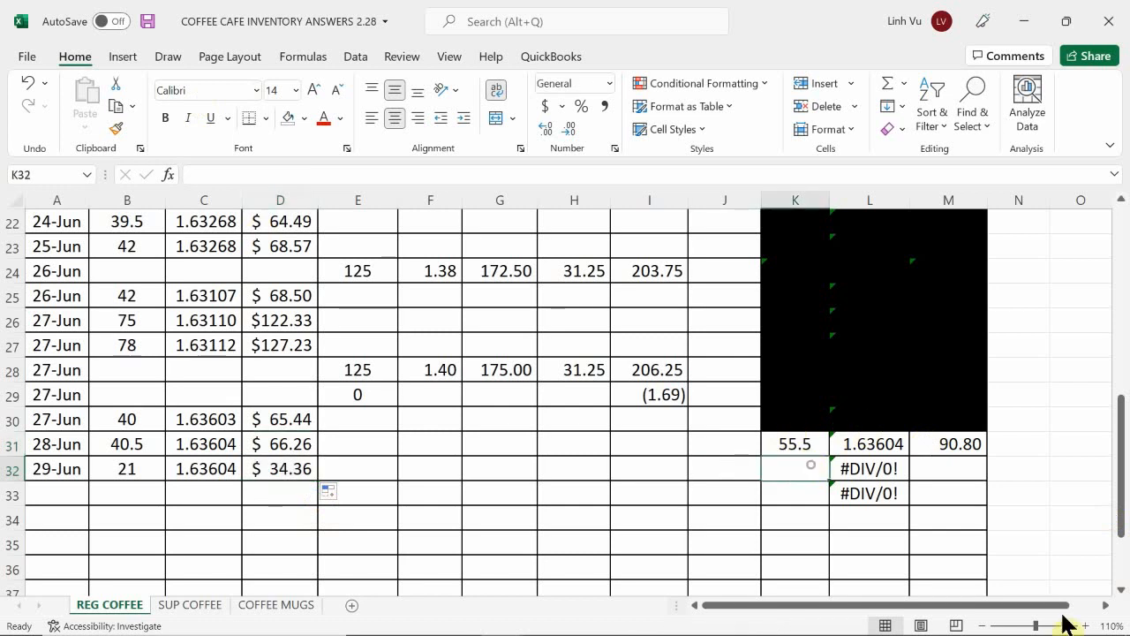
{"action": "type", "text": "="}
{"action": "key", "text": "Up"}
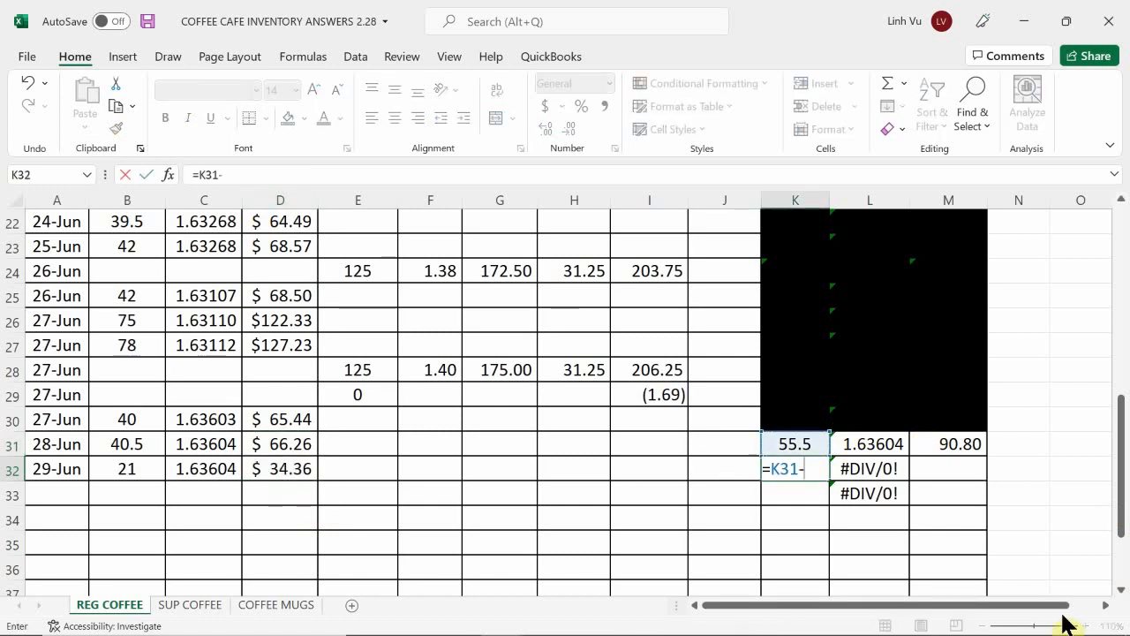
{"action": "type", "text": "-"}
{"action": "left_click", "coordinate": [137, 472]}
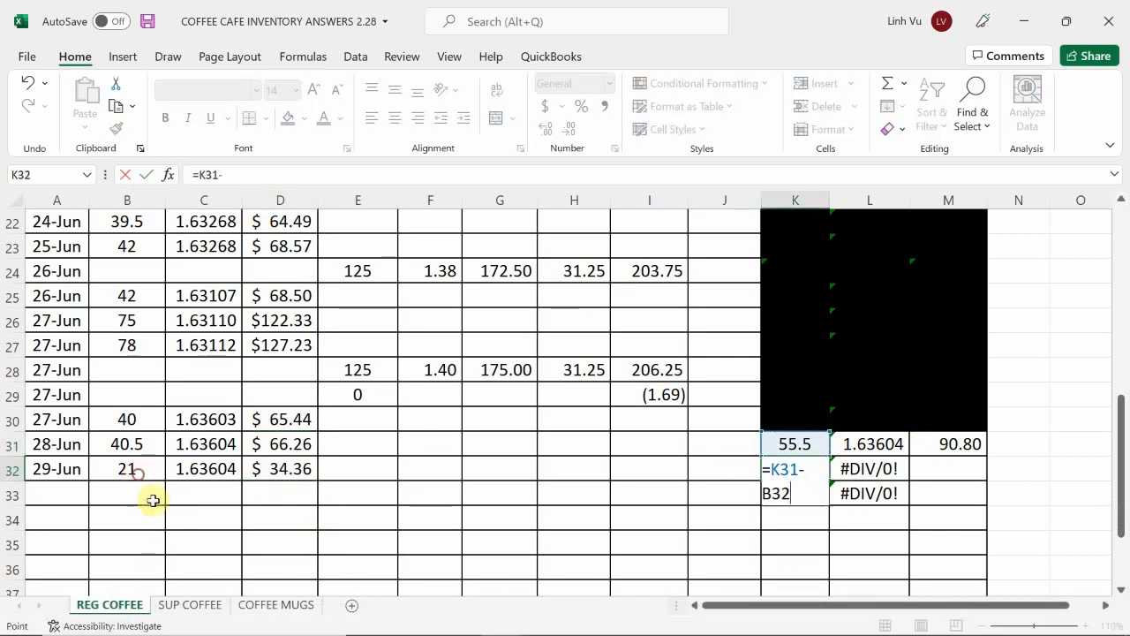
{"action": "key", "text": "Return"}
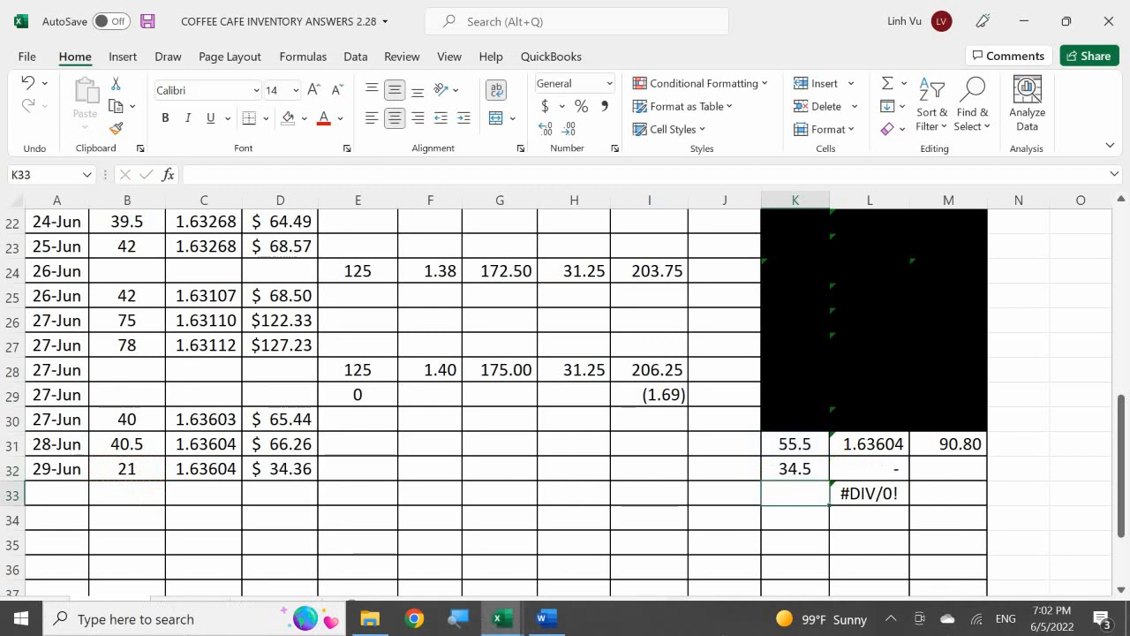
Step: Calculate the remaining inventory total in M32 with the formula =M31-D32
{"action": "key", "text": "Right"}
{"action": "key", "text": "Right"}
{"action": "key", "text": "Up"}
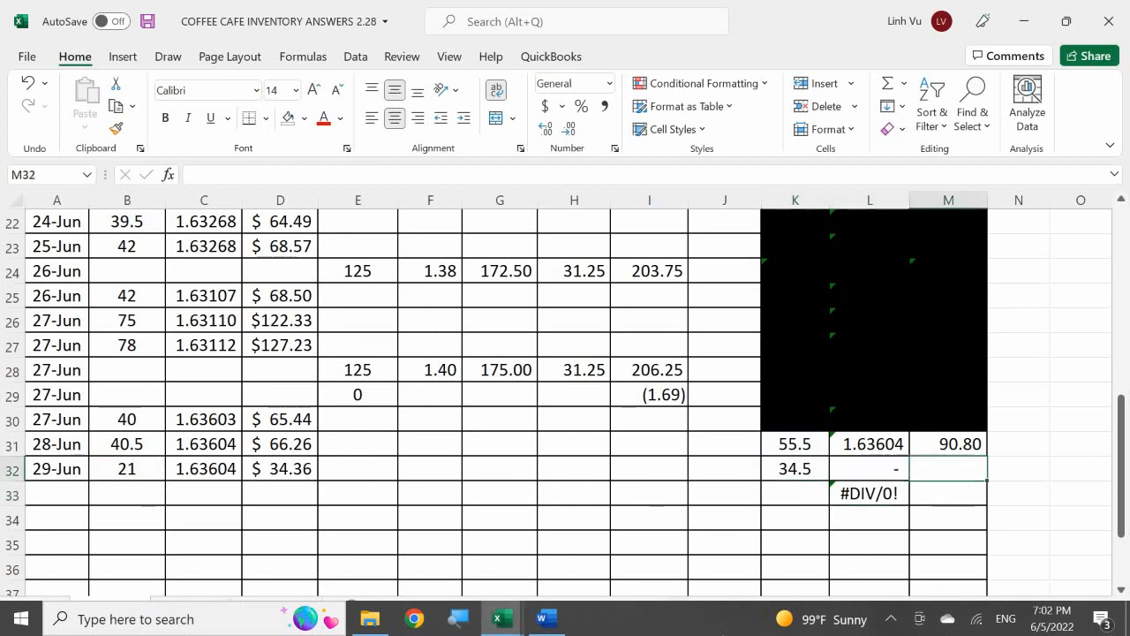
{"action": "type", "text": "="}
{"action": "key", "text": "Up"}
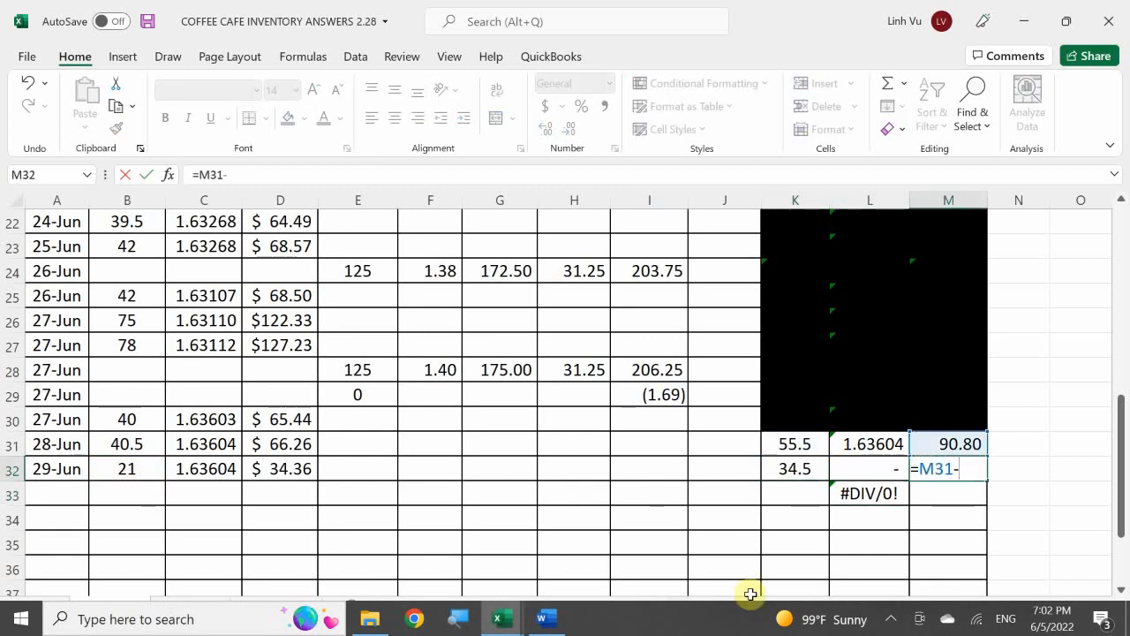
{"action": "type", "text": "-"}
{"action": "left_click", "coordinate": [305, 469]}
{"action": "key", "text": "Return"}
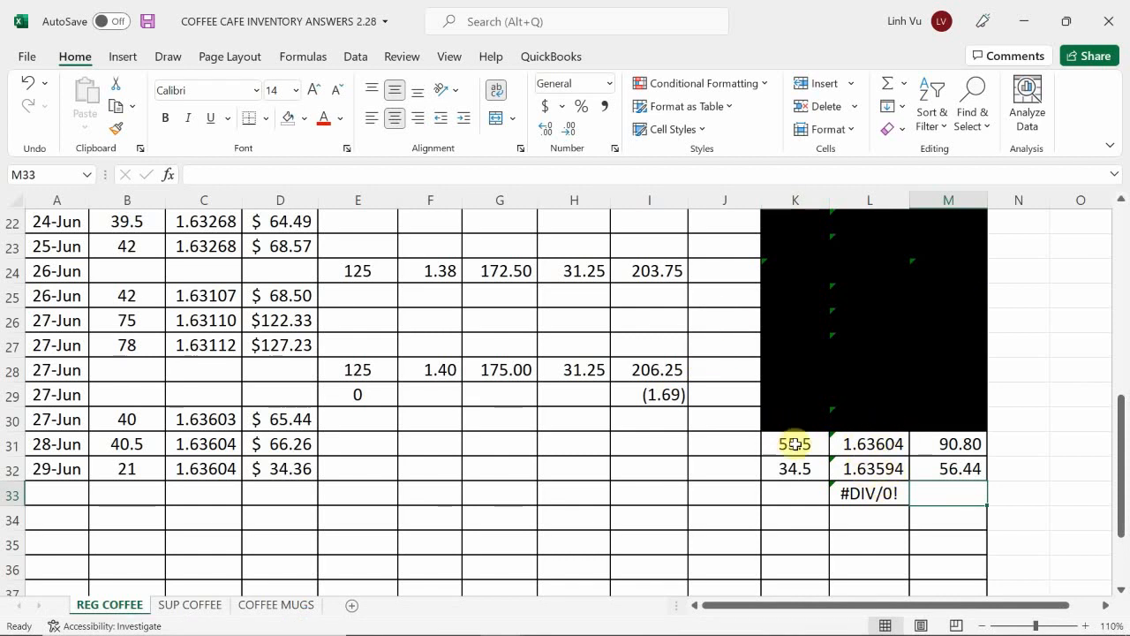
Step: Black out the superseded inventory balance in K31:M31 with a black fill
{"action": "left_click_drag", "start_coordinate": [795, 444], "coordinate": [923, 449]}
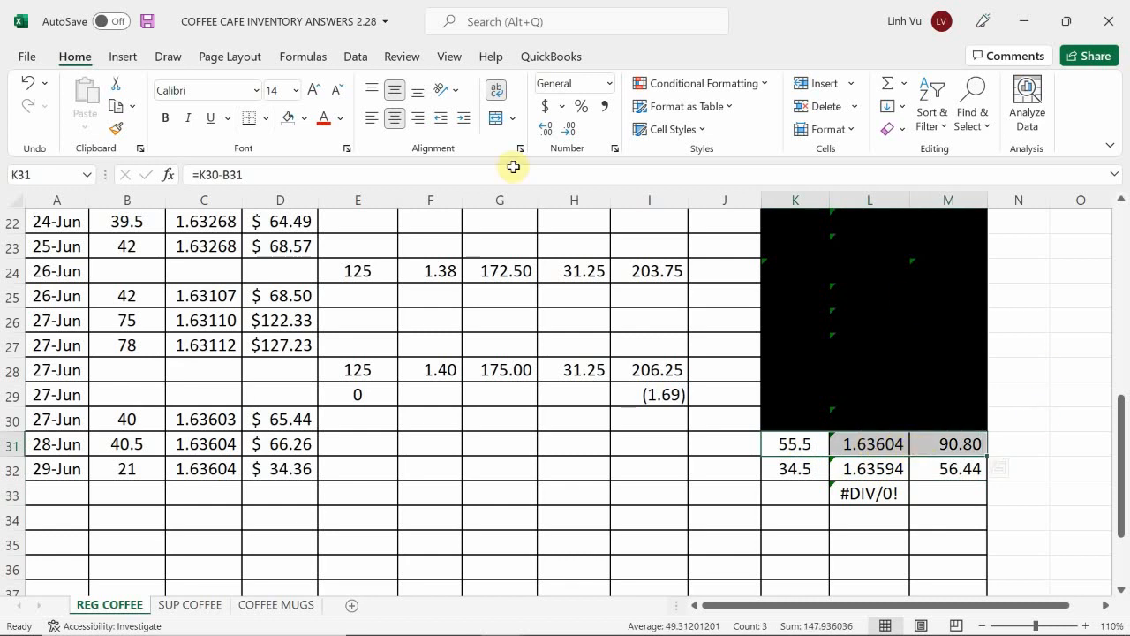
{"action": "left_click", "coordinate": [303, 118]}
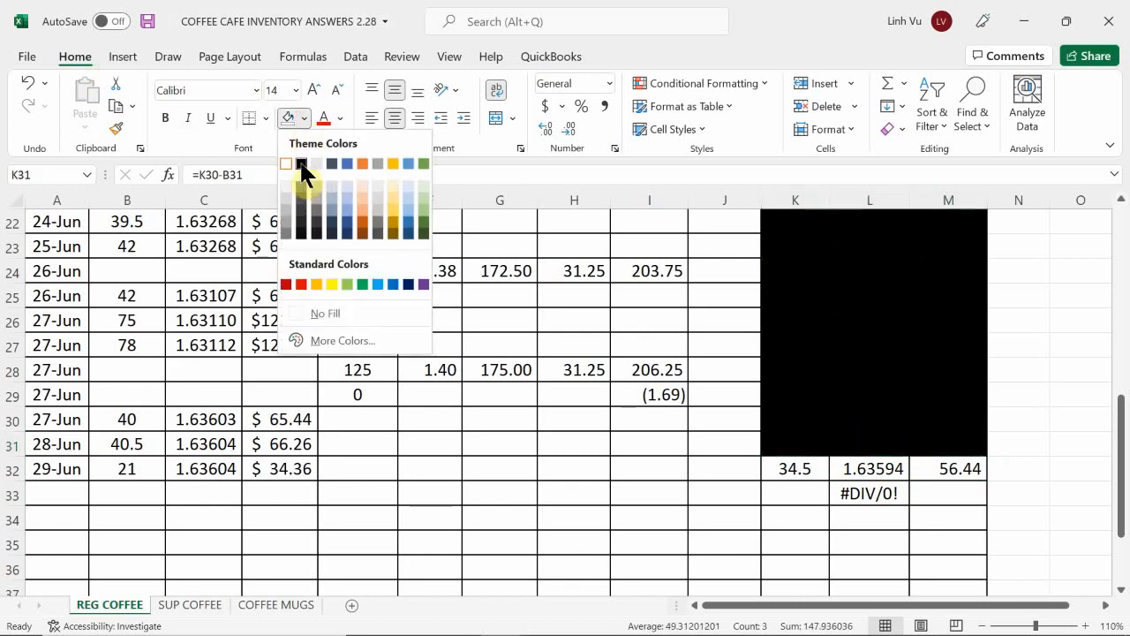
{"action": "left_click", "coordinate": [300, 158]}
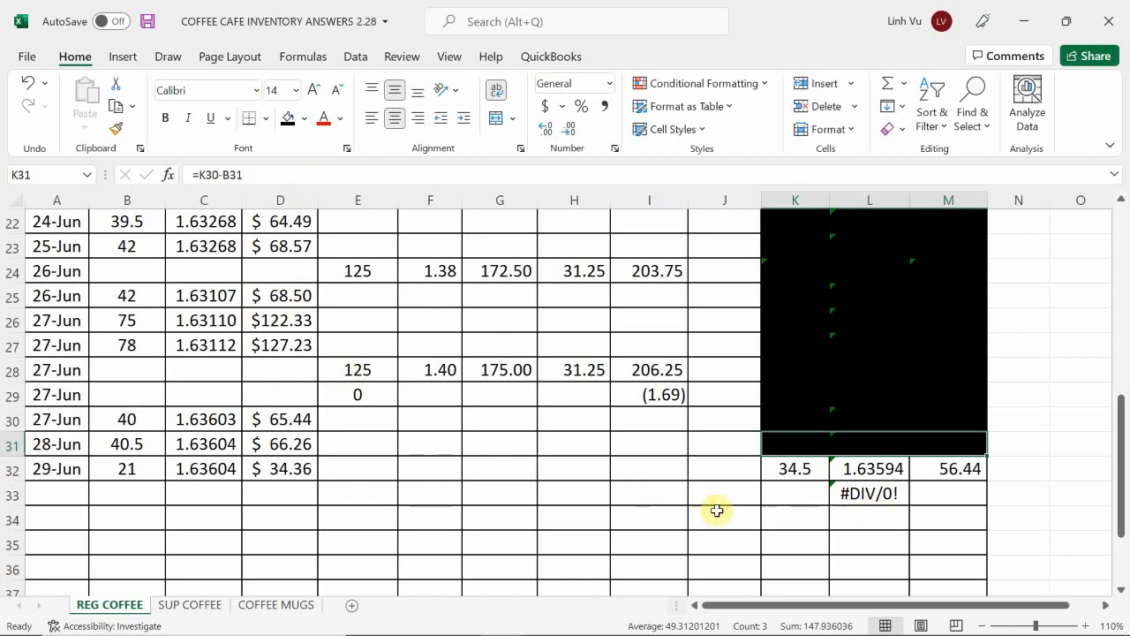
{"action": "left_click", "coordinate": [791, 503]}
{"action": "scroll", "coordinate": [791, 502], "scroll_direction": "down", "scroll_amount": 1}
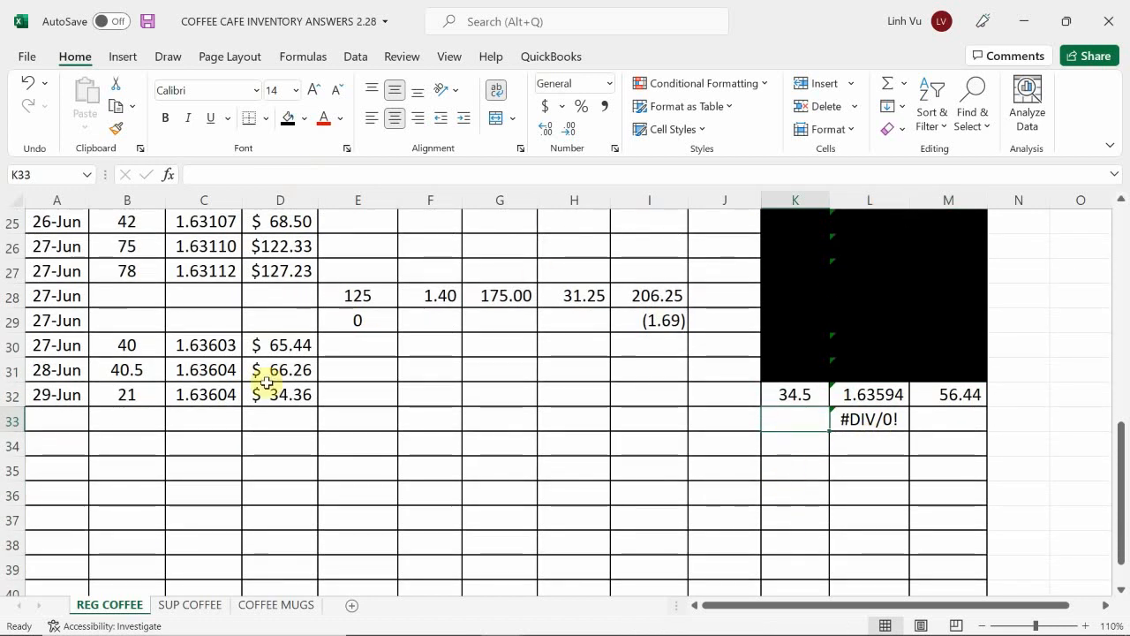
Step: On the SUP COFFEE sheet, enter the date 6/29 in A42 and quantity 20 in B42
{"action": "left_click", "coordinate": [213, 604]}
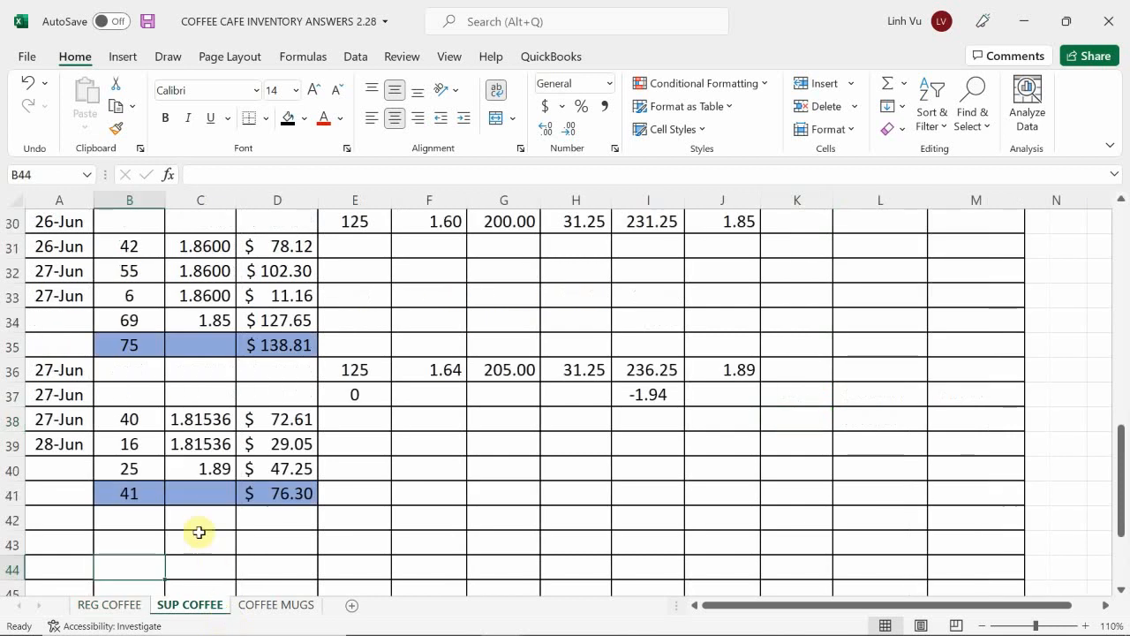
{"action": "left_click", "coordinate": [181, 540]}
{"action": "scroll", "coordinate": [159, 504], "scroll_direction": "down", "scroll_amount": 1}
{"action": "left_click", "coordinate": [62, 445]}
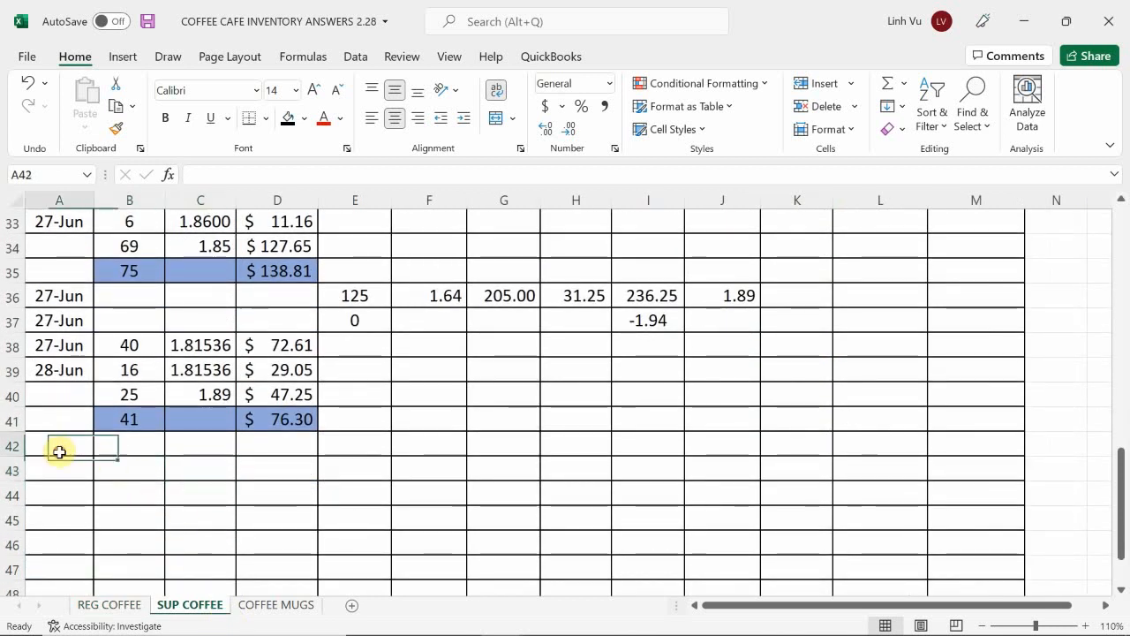
{"action": "type", "text": "6/"}
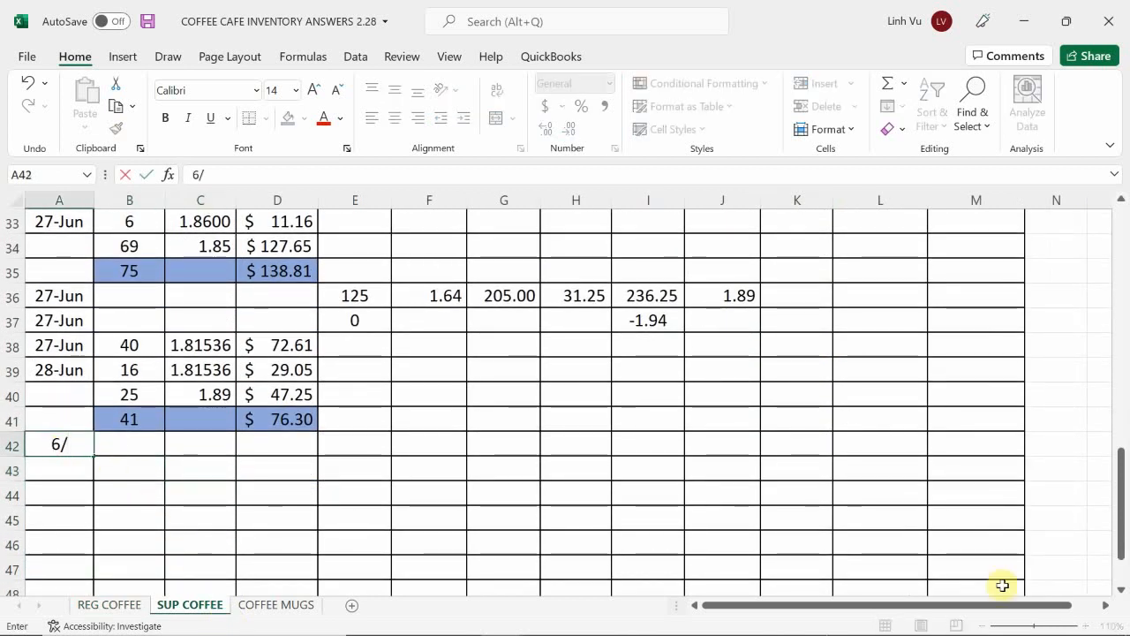
{"action": "type", "text": "29"}
{"action": "key", "text": "Return"}
{"action": "key", "text": "Right"}
{"action": "key", "text": "Up"}
{"action": "type", "text": "20"}
{"action": "key", "text": "Return"}
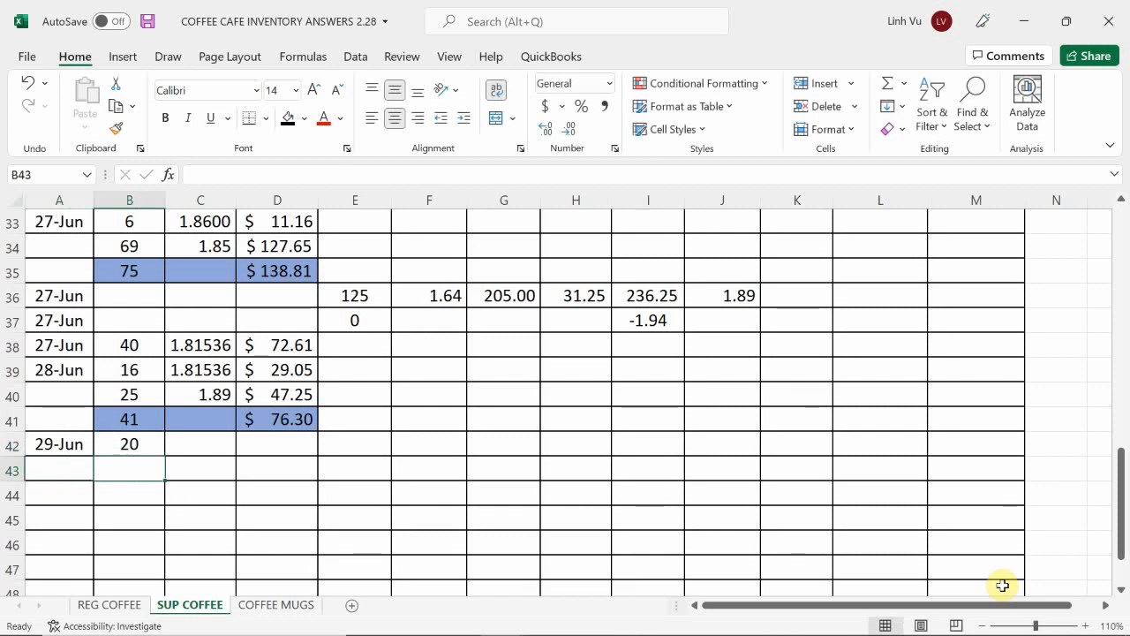
Step: Fill in the cost per item in C42 with the formula =L10
{"action": "key", "text": "Right"}
{"action": "key", "text": "Up"}
{"action": "type", "text": "="}
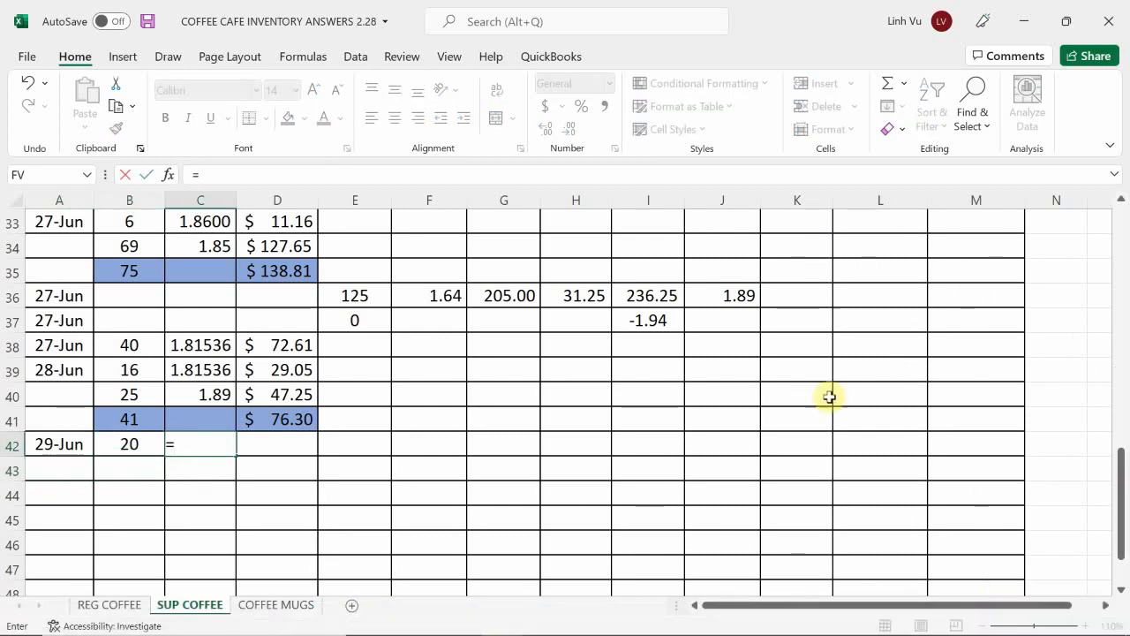
{"action": "scroll", "coordinate": [827, 394], "scroll_direction": "up", "scroll_amount": 10}
{"action": "scroll", "coordinate": [827, 394], "scroll_direction": "up", "scroll_amount": 1}
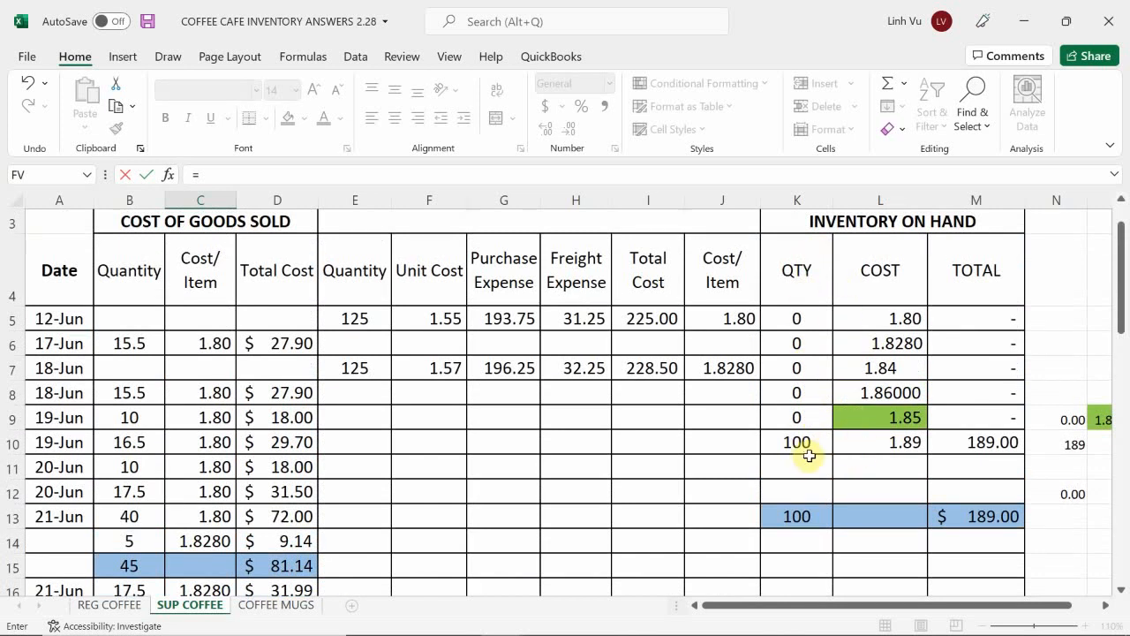
{"action": "left_click", "coordinate": [871, 441]}
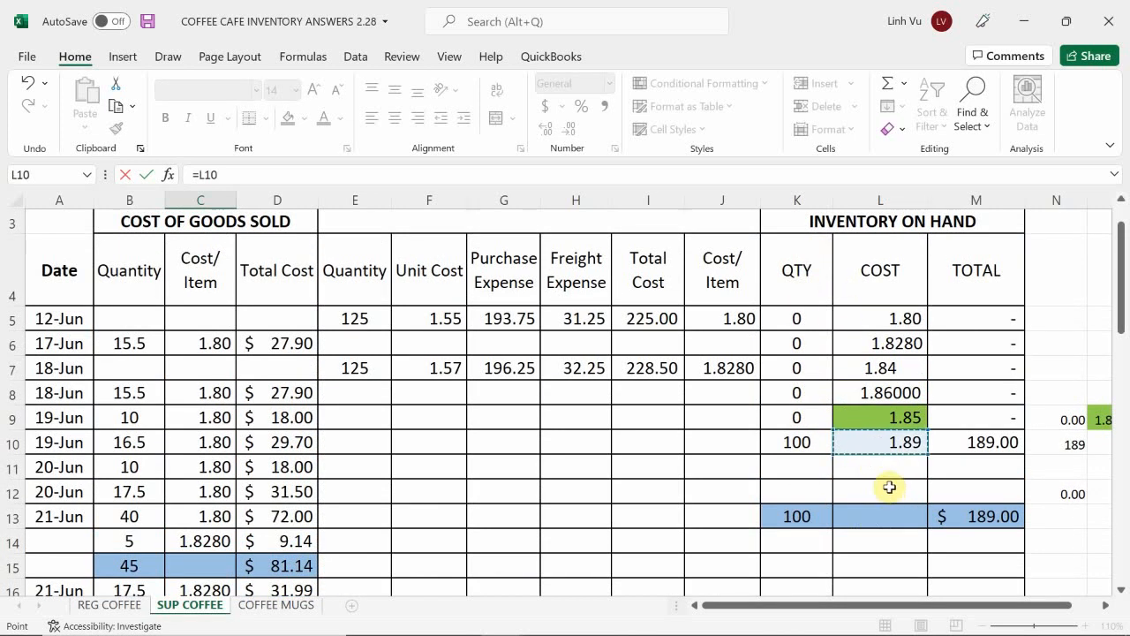
{"action": "key", "text": "Escape"}
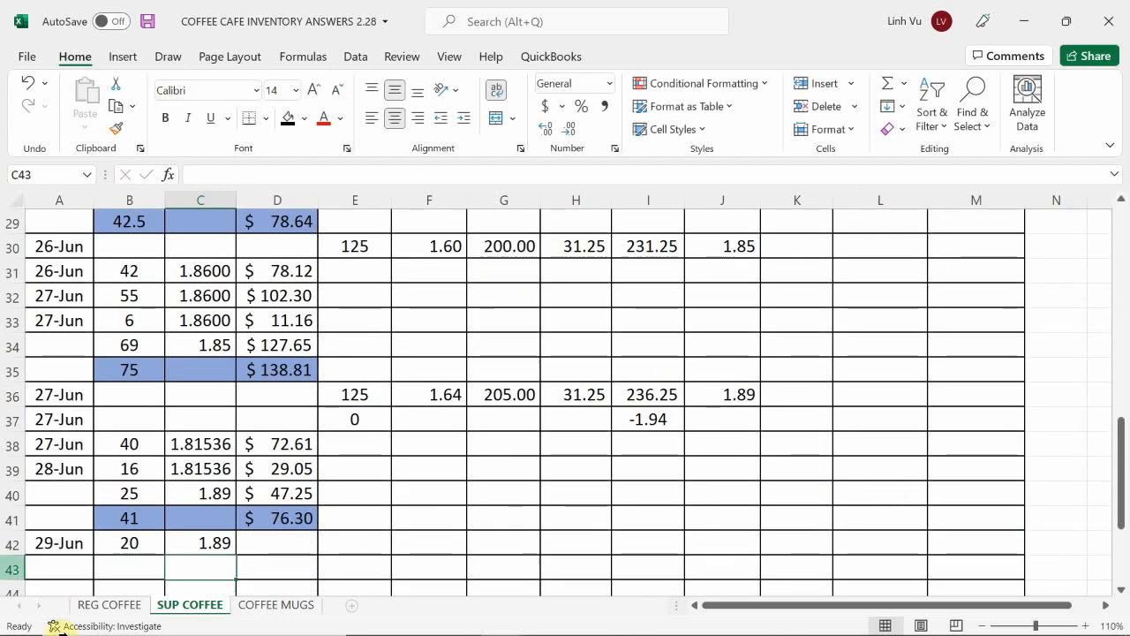
Step: Calculate the total cost in D42 with the formula =ROUND(B42*C42,2)
{"action": "scroll", "coordinate": [294, 510], "scroll_direction": "down", "scroll_amount": 1}
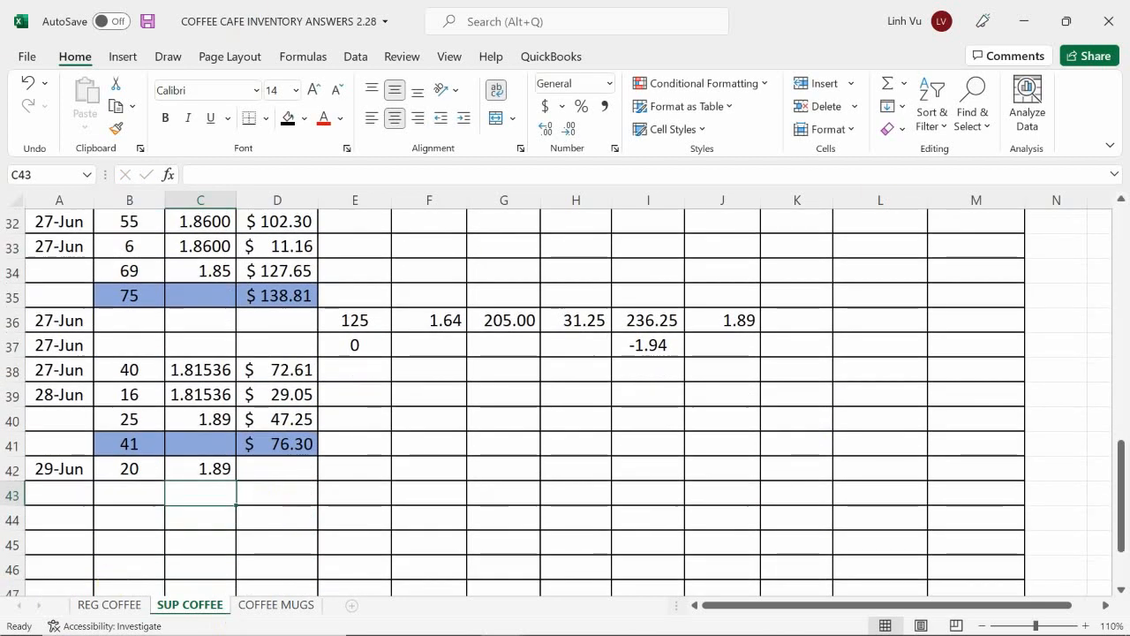
{"action": "left_click", "coordinate": [277, 470]}
{"action": "type", "text": "="}
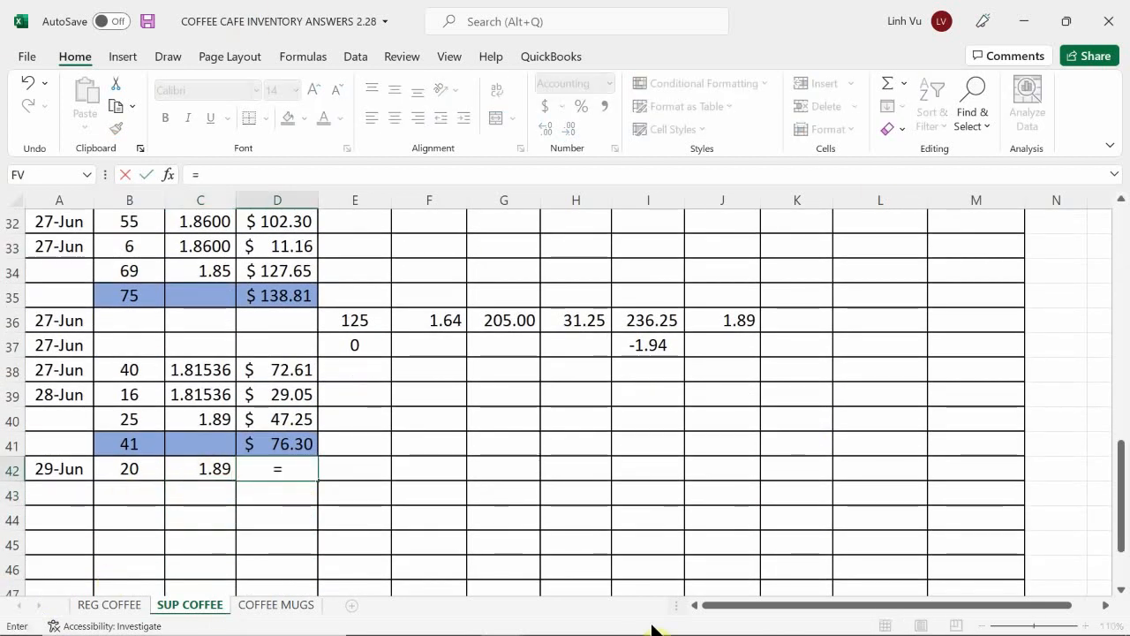
{"action": "type", "text": "round("}
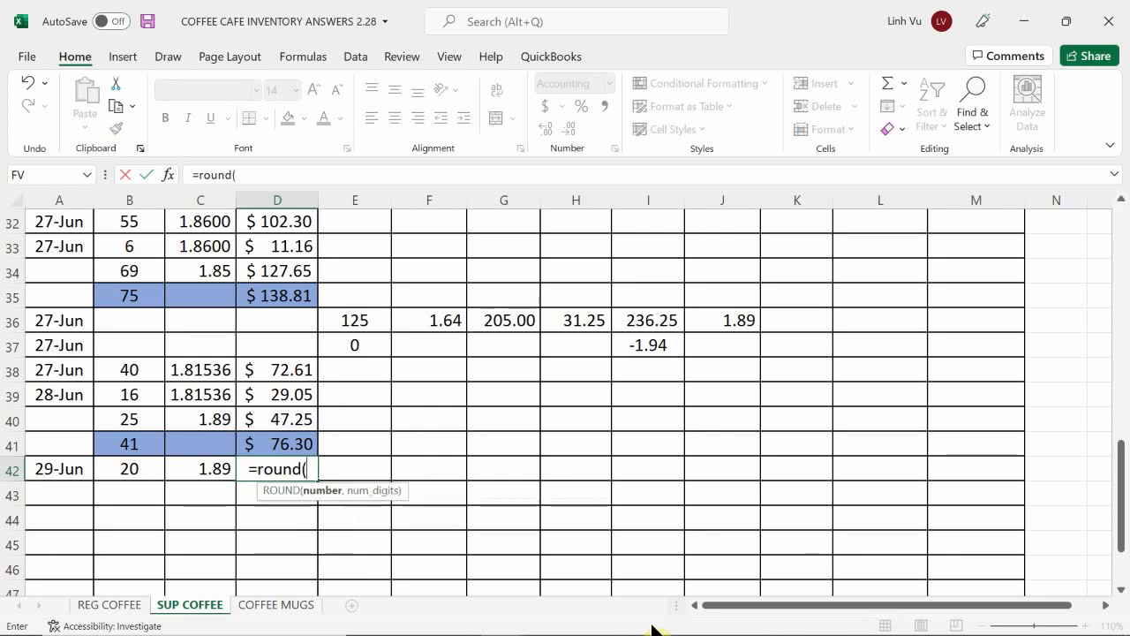
{"action": "key", "text": "Left"}
{"action": "key", "text": "Left"}
{"action": "type", "text": "*"}
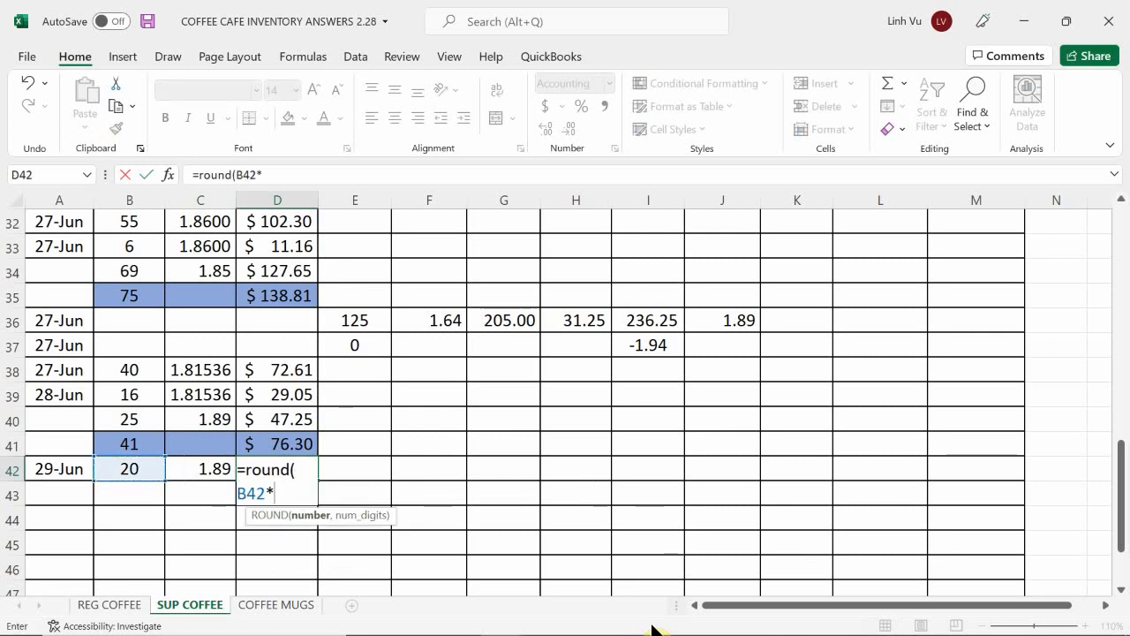
{"action": "key", "text": "Left"}
{"action": "type", "text": "m"}
{"action": "key", "text": "BackSpace"}
{"action": "type", "text": ","}
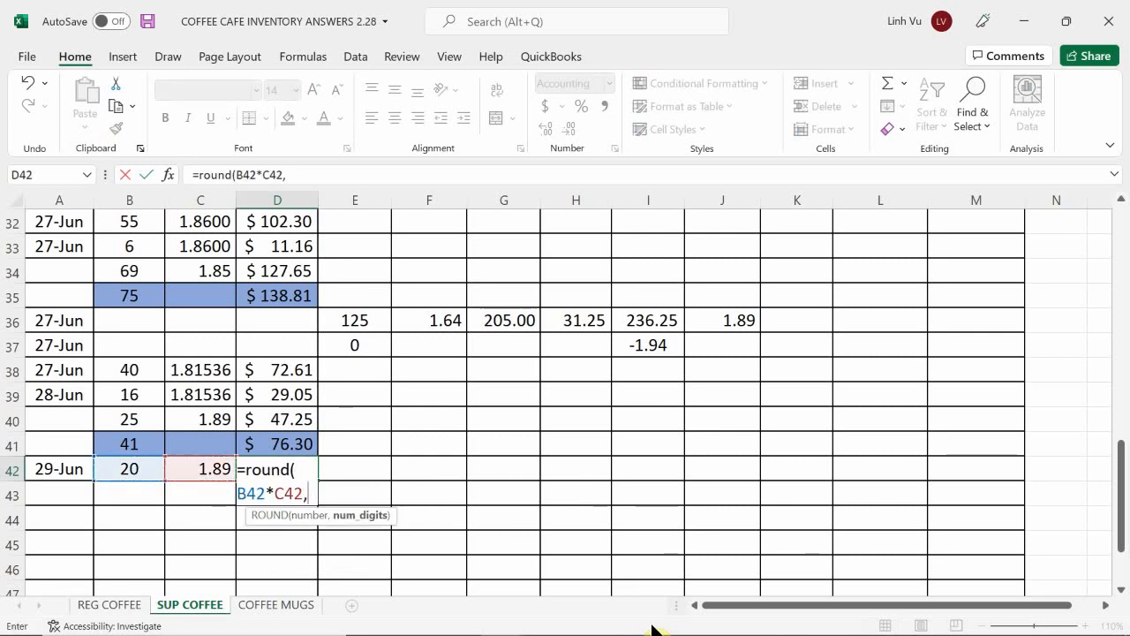
{"action": "type", "text": "2"}
{"action": "key", "text": "Return"}
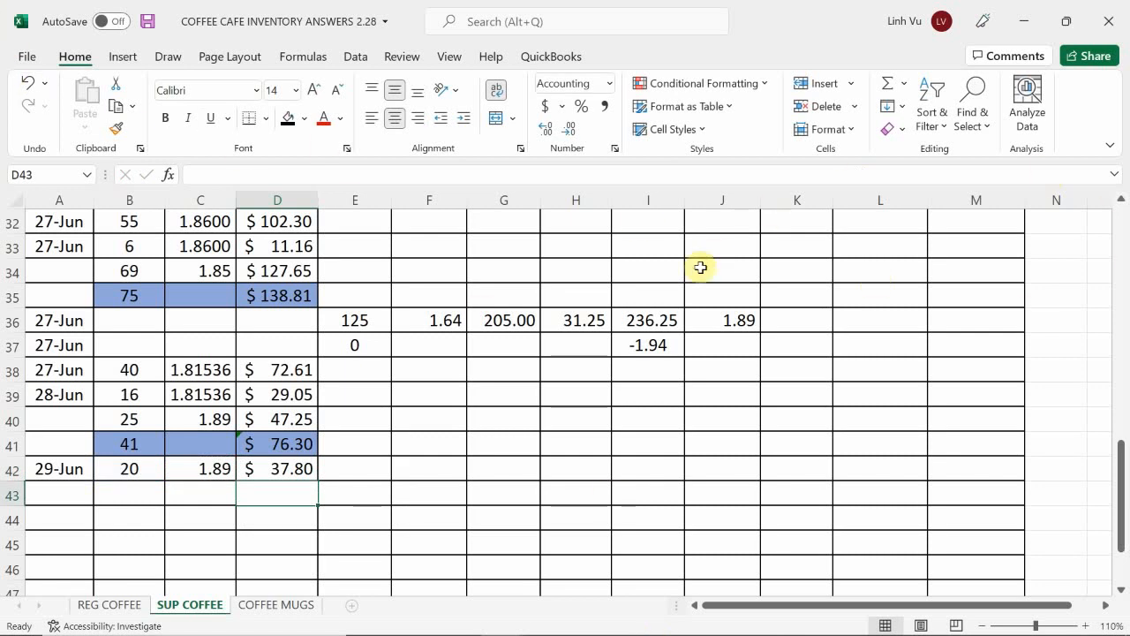
Step: Set the quantity on hand in K10 of the Supreme Coffee inventory to 80
{"action": "left_click", "coordinate": [752, 392]}
{"action": "scroll", "coordinate": [794, 406], "scroll_direction": "up", "scroll_amount": 8}
{"action": "scroll", "coordinate": [818, 409], "scroll_direction": "up", "scroll_amount": 1}
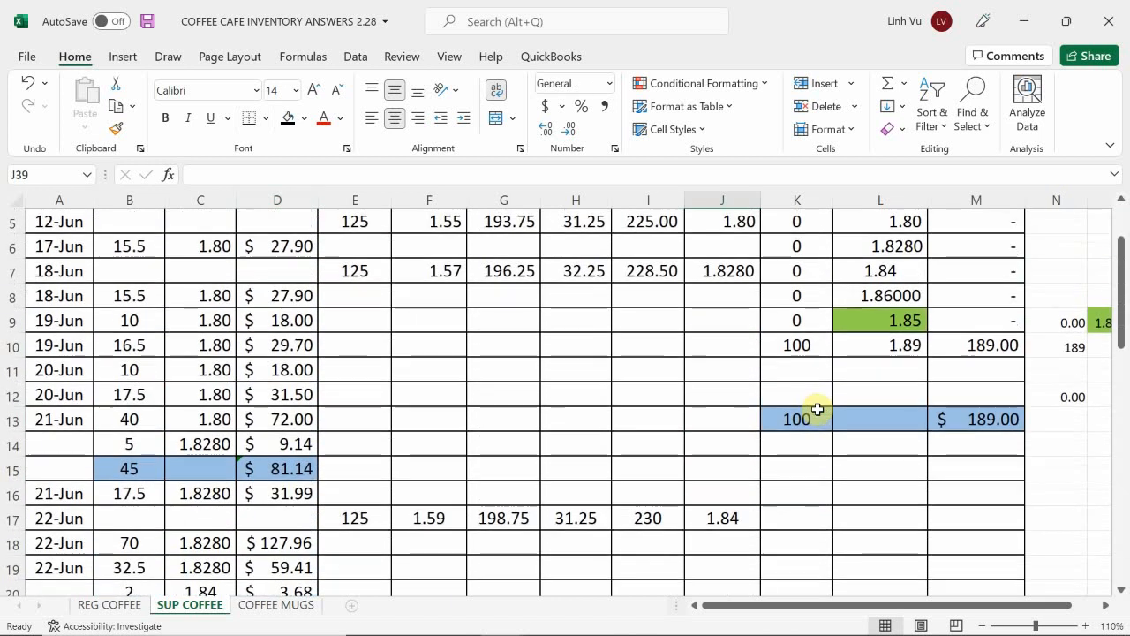
{"action": "left_click", "coordinate": [799, 344]}
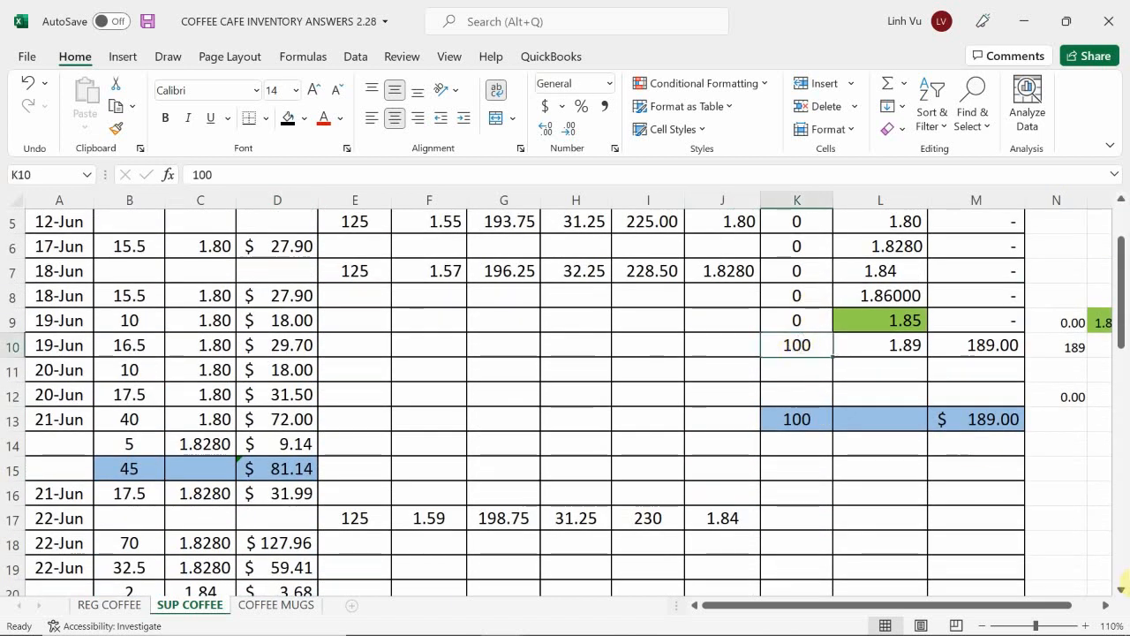
{"action": "type", "text": "80"}
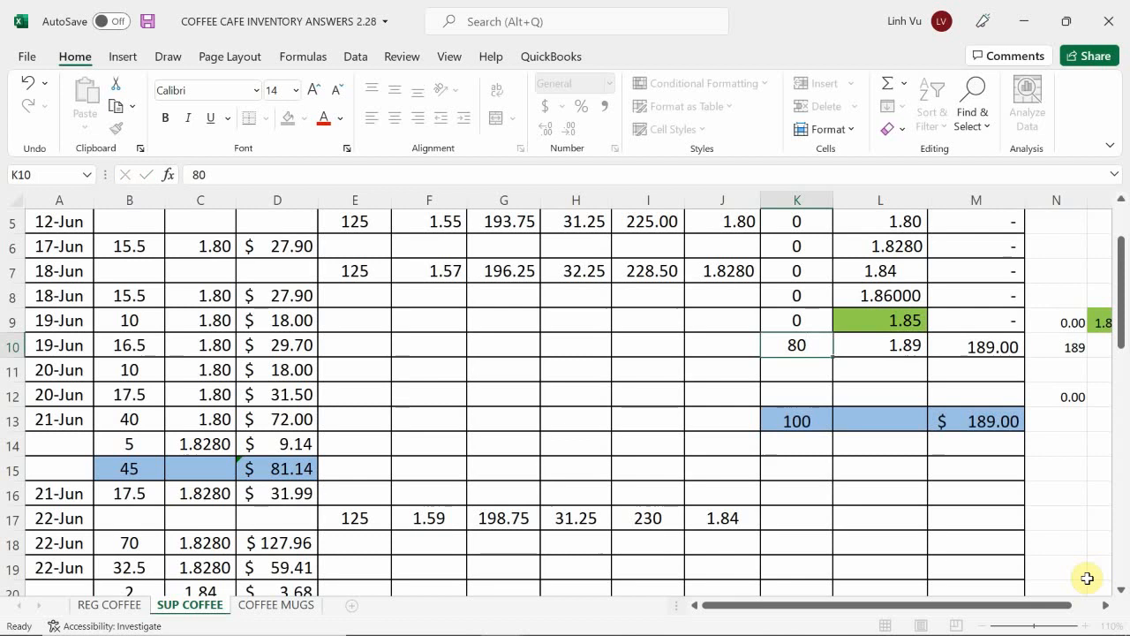
{"action": "key", "text": "Return"}
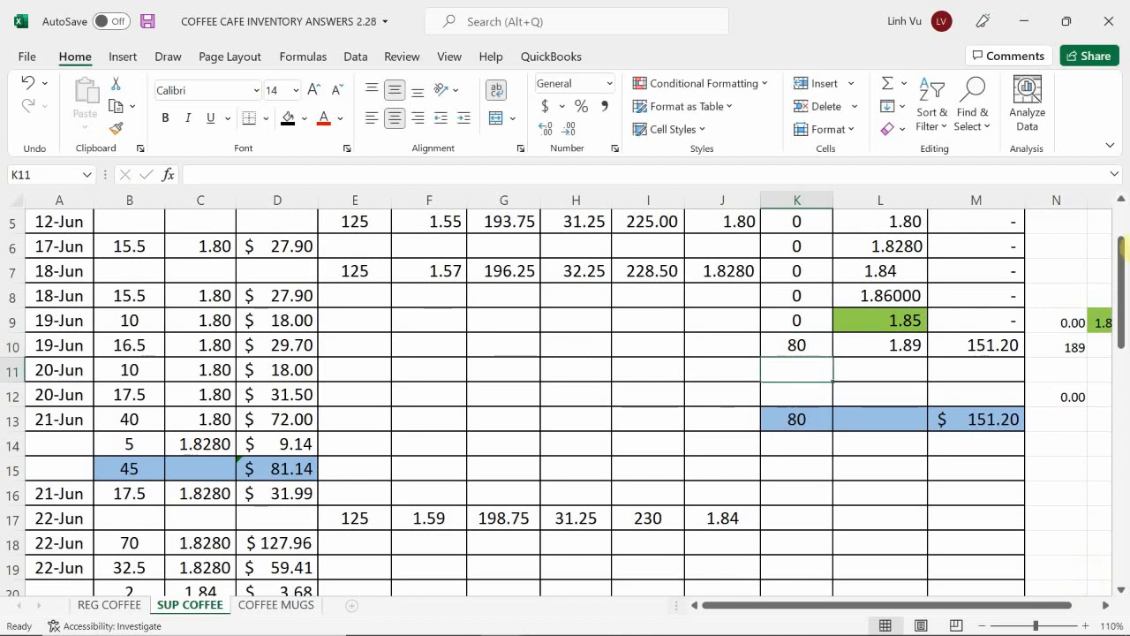
Step: Replace the check formula in N10 with 189 minus the 29-Jun total cost of 37.80
{"action": "left_click", "coordinate": [1067, 362]}
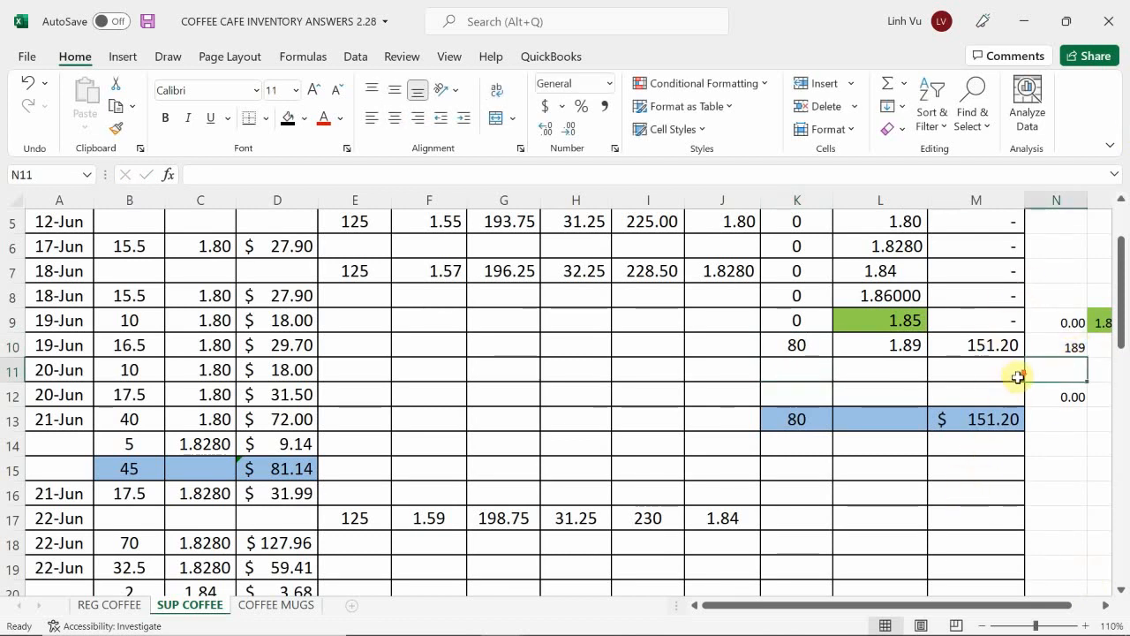
{"action": "scroll", "coordinate": [1013, 396], "scroll_direction": "down", "scroll_amount": 4}
{"action": "scroll", "coordinate": [1013, 396], "scroll_direction": "down", "scroll_amount": 2}
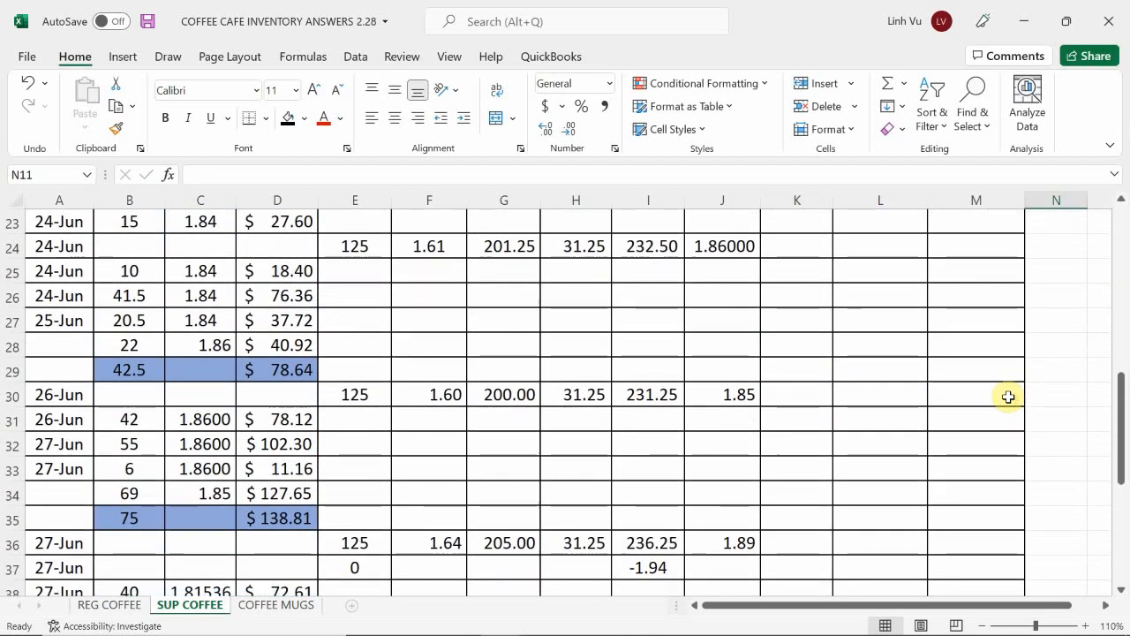
{"action": "scroll", "coordinate": [1008, 396], "scroll_direction": "down", "scroll_amount": 2}
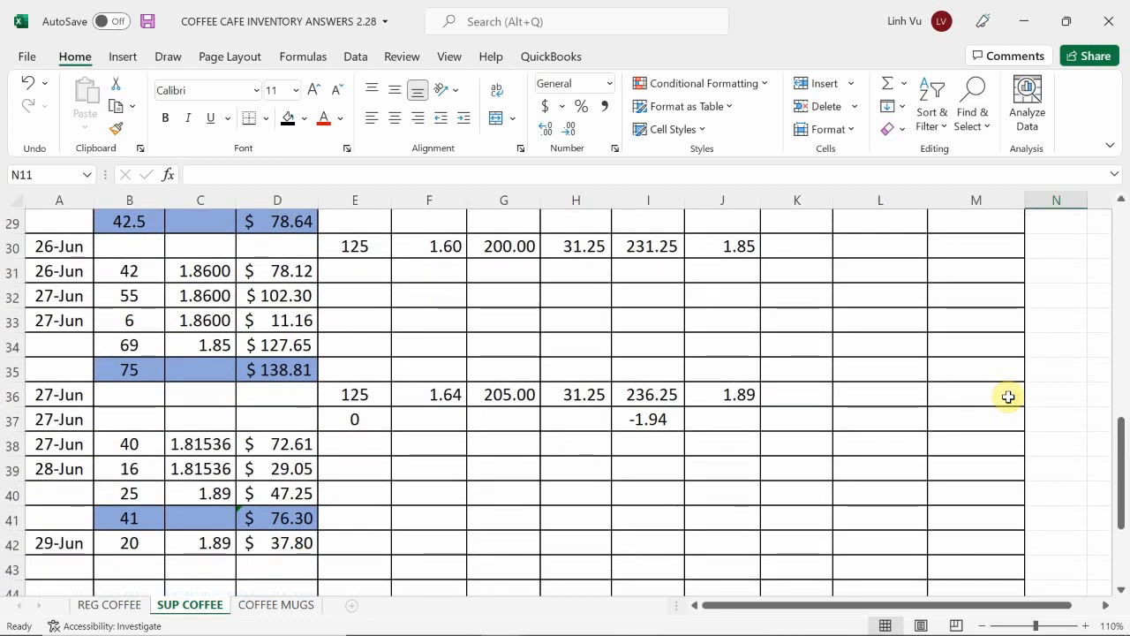
{"action": "left_click_drag", "start_coordinate": [1121, 459], "coordinate": [1127, 350]}
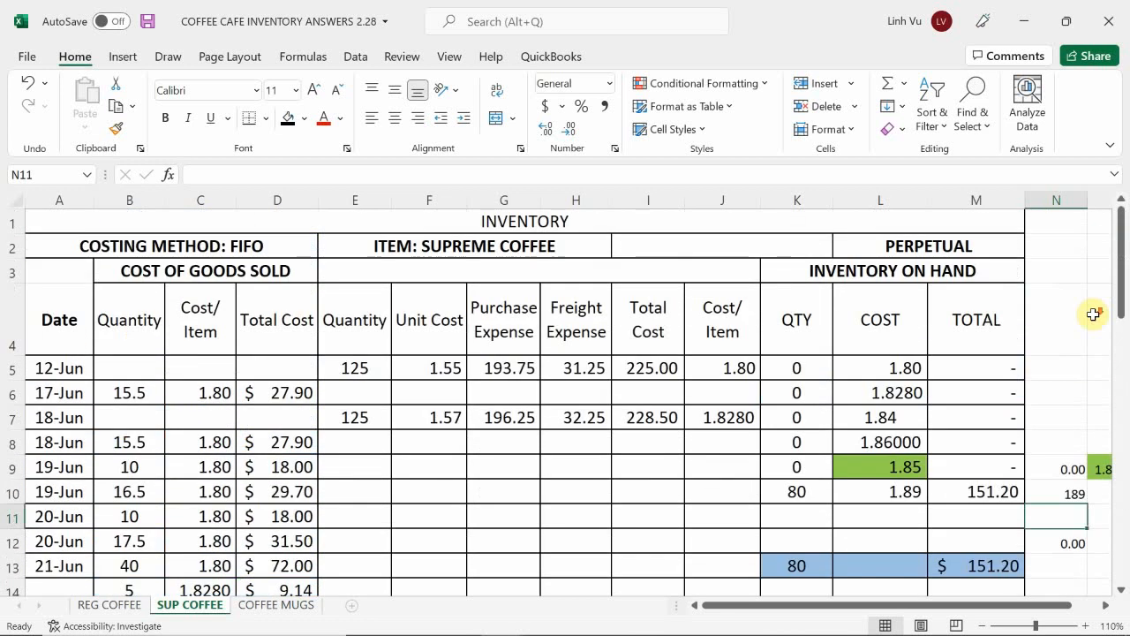
{"action": "scroll", "coordinate": [1093, 314], "scroll_direction": "down", "scroll_amount": 1}
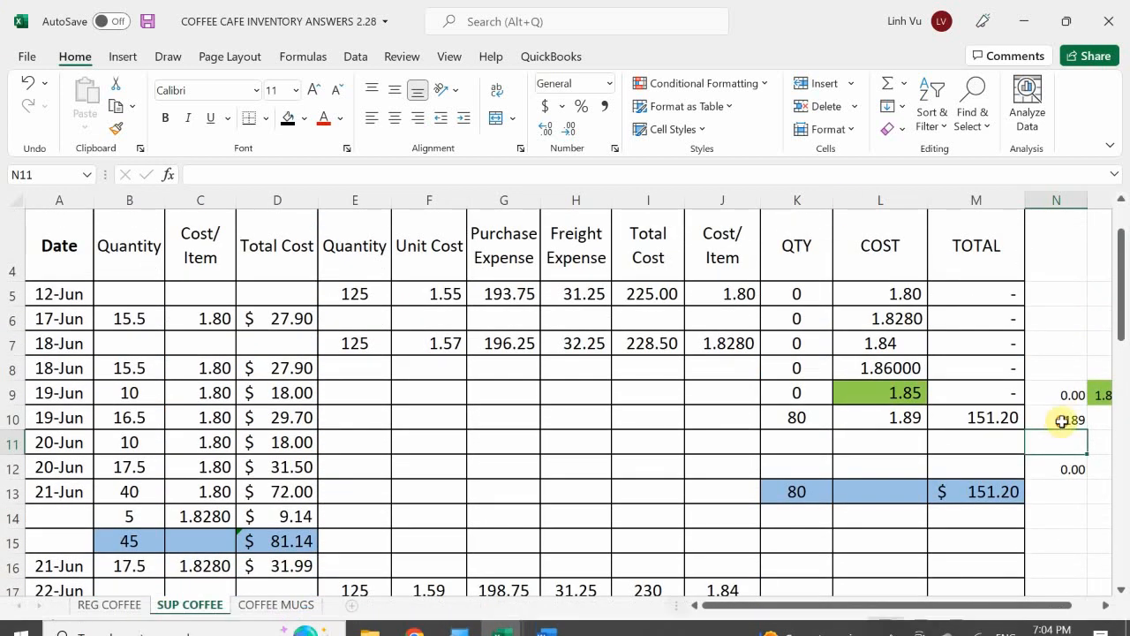
{"action": "left_click", "coordinate": [1064, 420]}
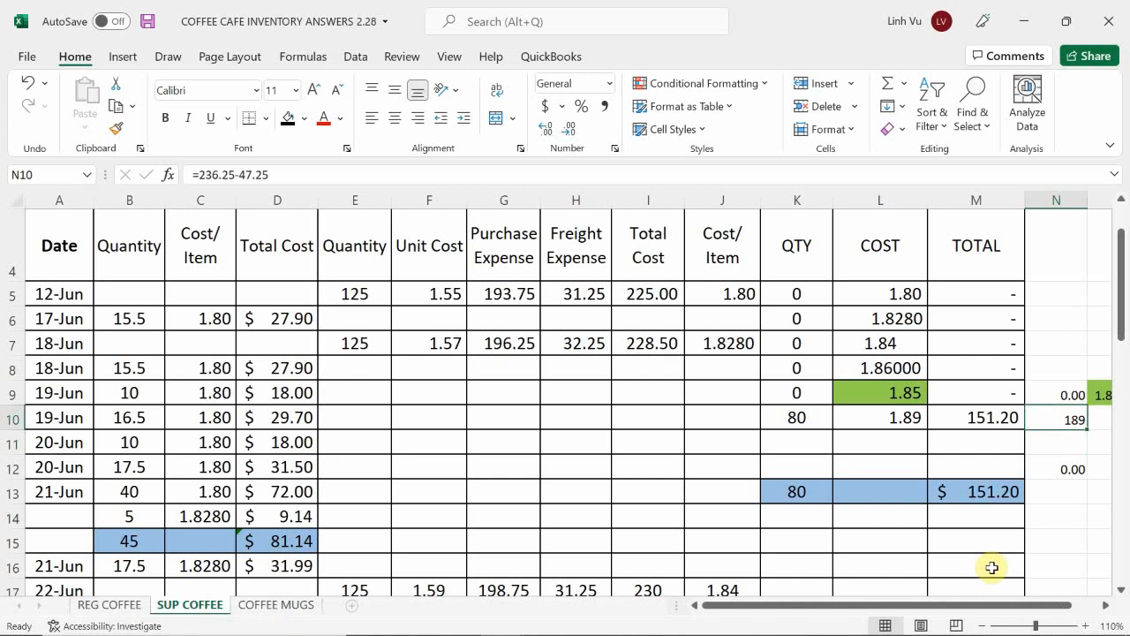
{"action": "type", "text": "=189-37.8"}
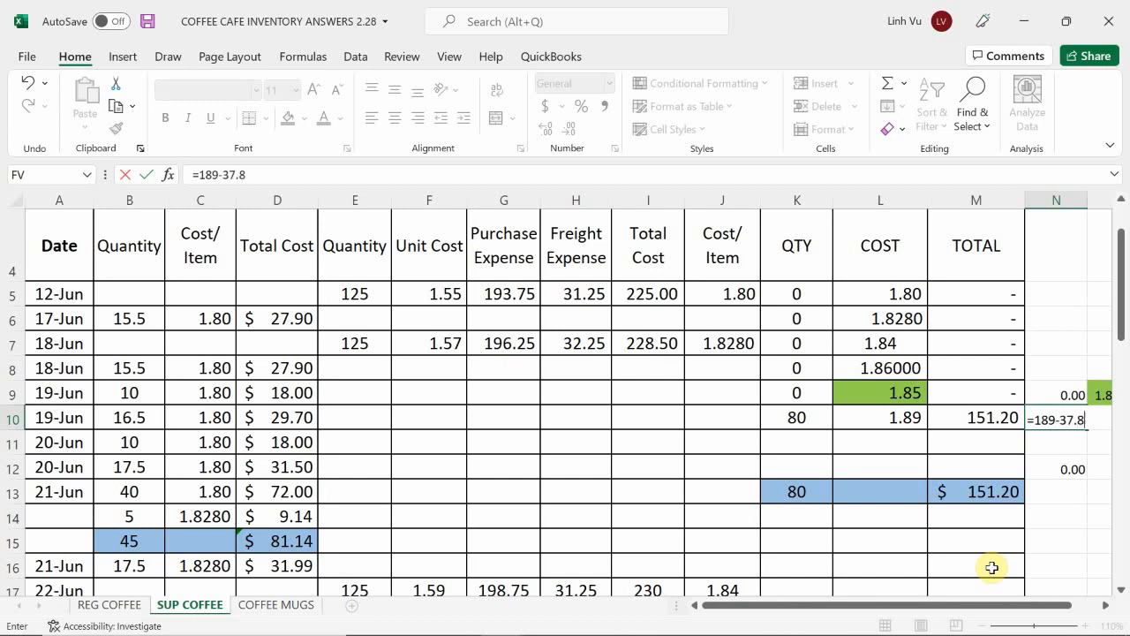
{"action": "key", "text": "Return"}
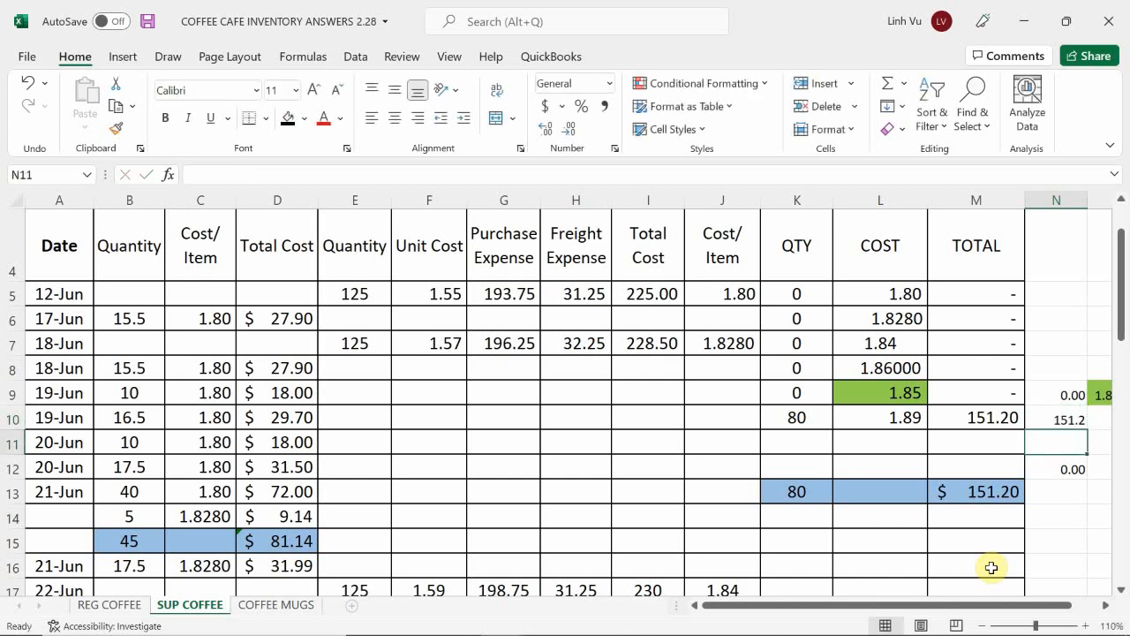
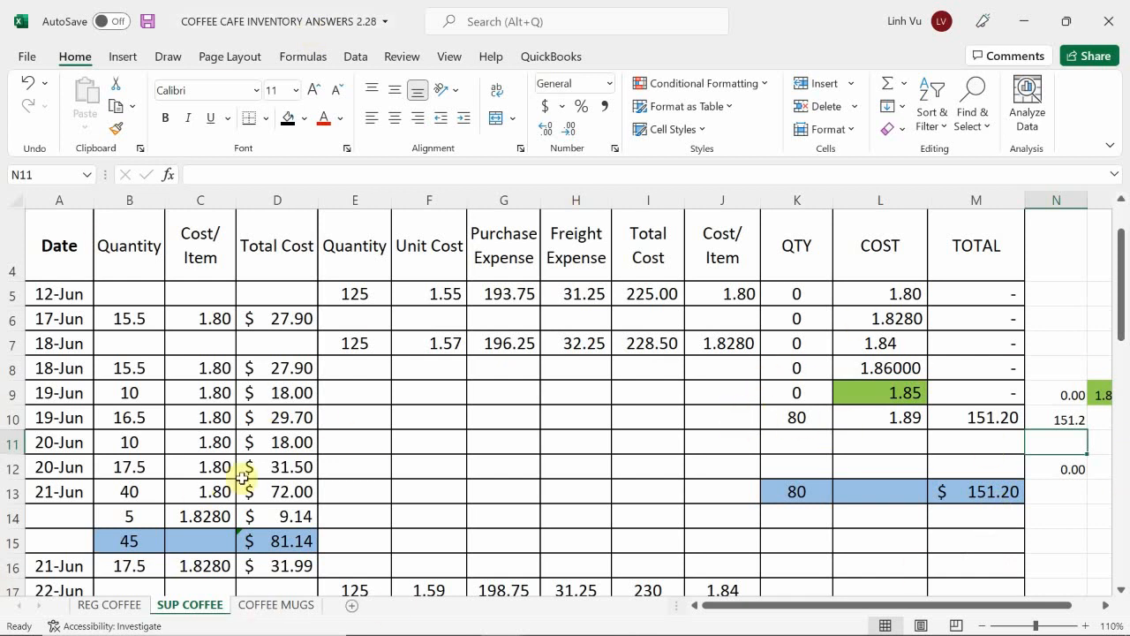
Step: Switch to the general journal workbook and enter 37.8 as the debit for COGS - Supreme Coffee in D811
{"action": "left_click", "coordinate": [265, 457]}
{"action": "scroll", "coordinate": [265, 455], "scroll_direction": "down", "scroll_amount": 10}
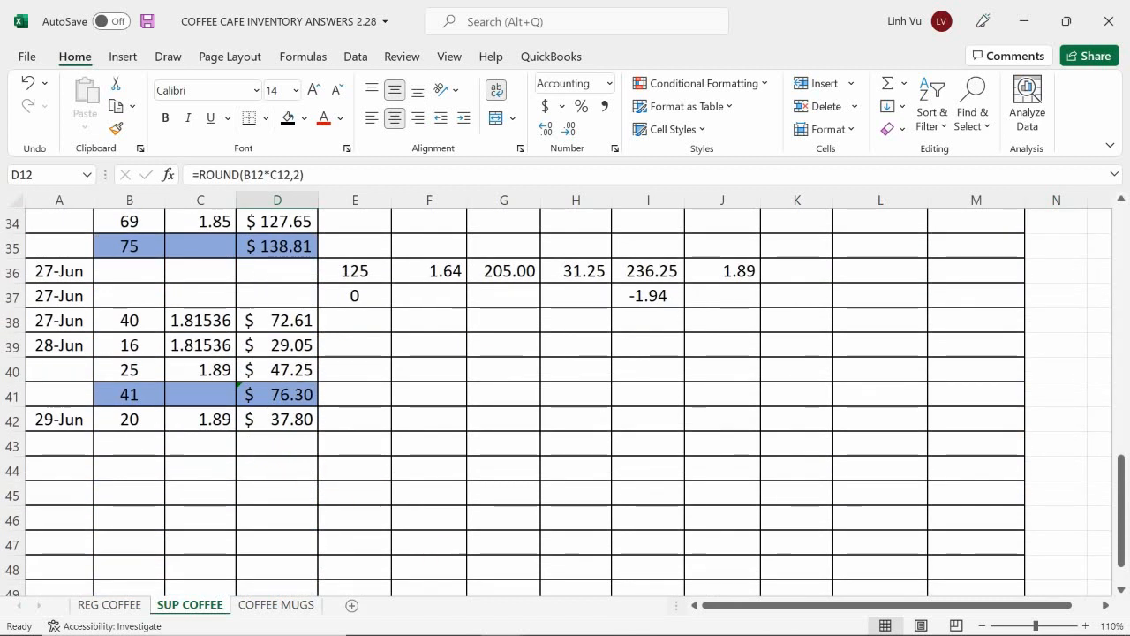
{"action": "mouse_move", "coordinate": [479, 613]}
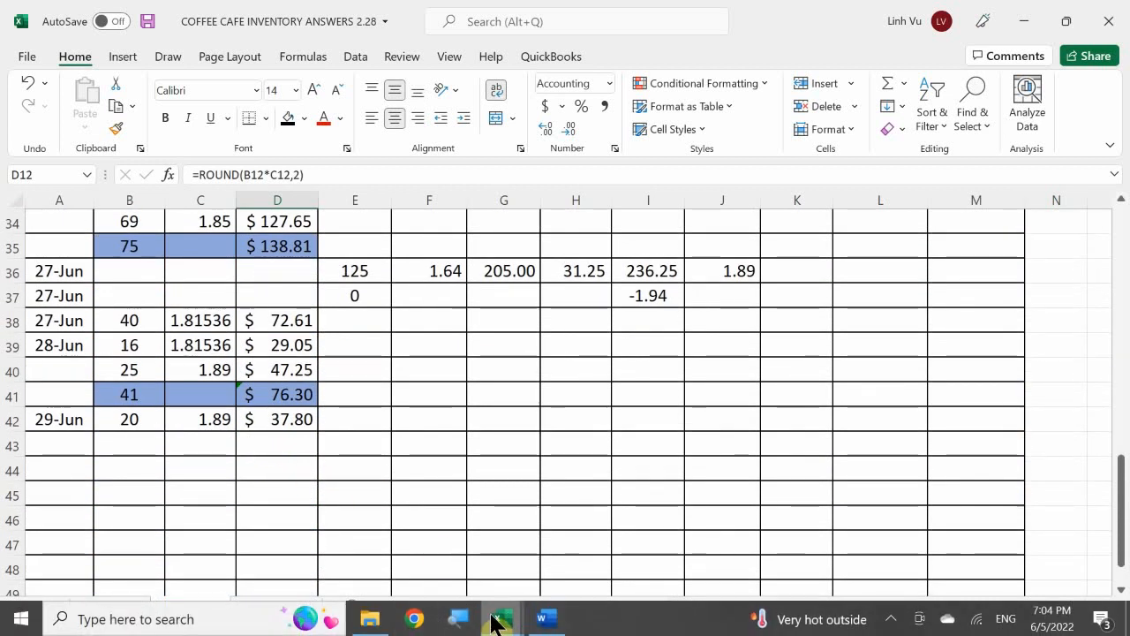
{"action": "left_click", "coordinate": [220, 537]}
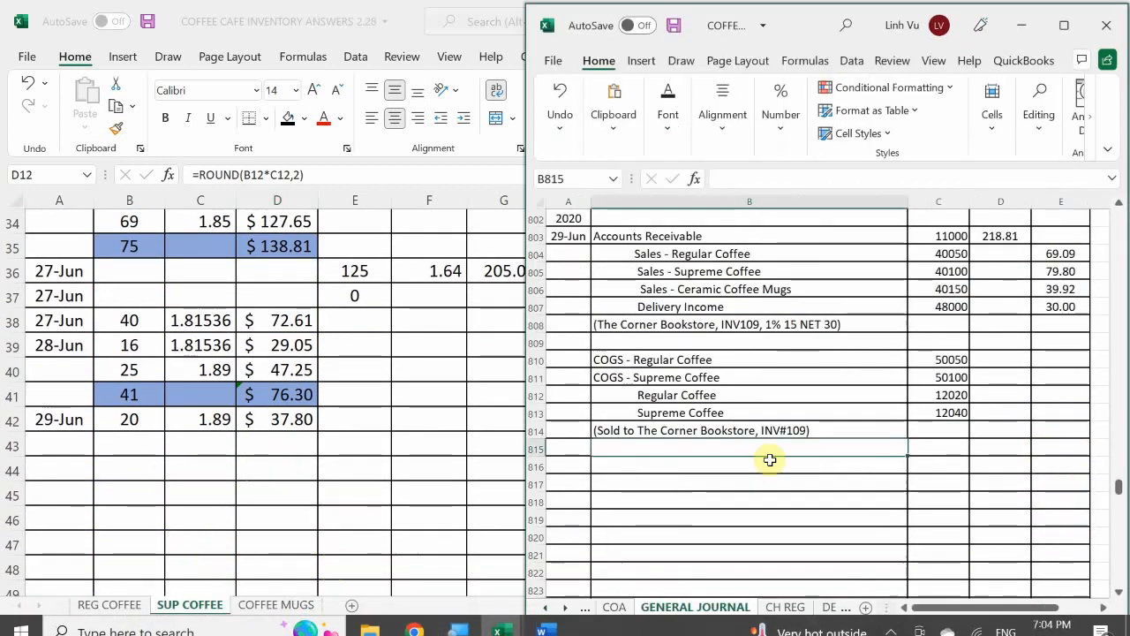
{"action": "left_click", "coordinate": [780, 414]}
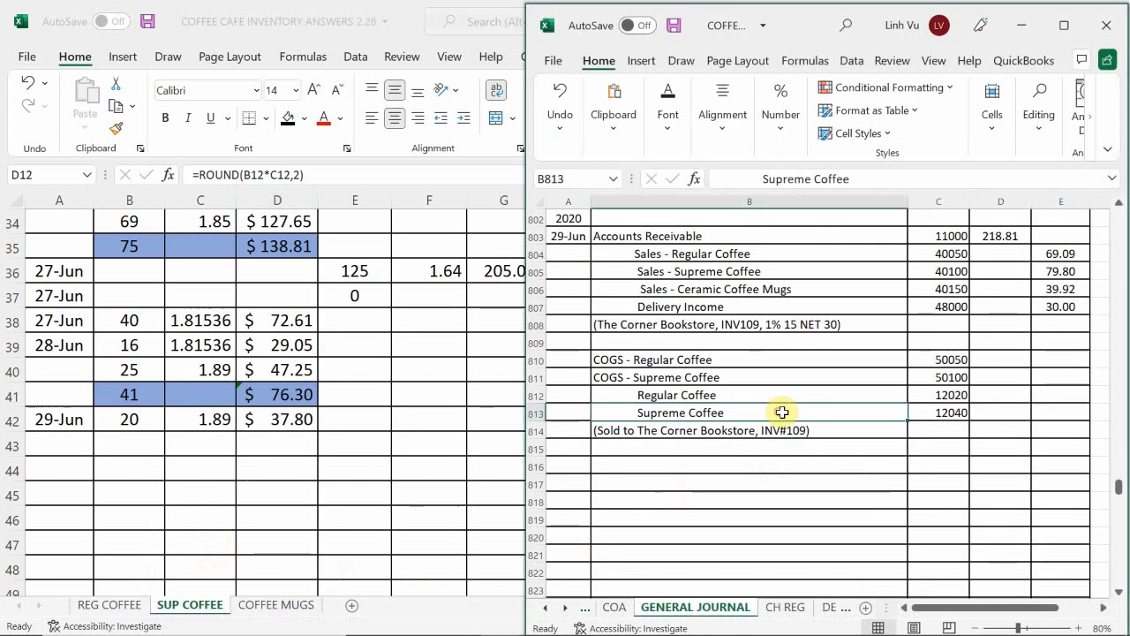
{"action": "left_click", "coordinate": [988, 382]}
{"action": "type", "text": "37.8"}
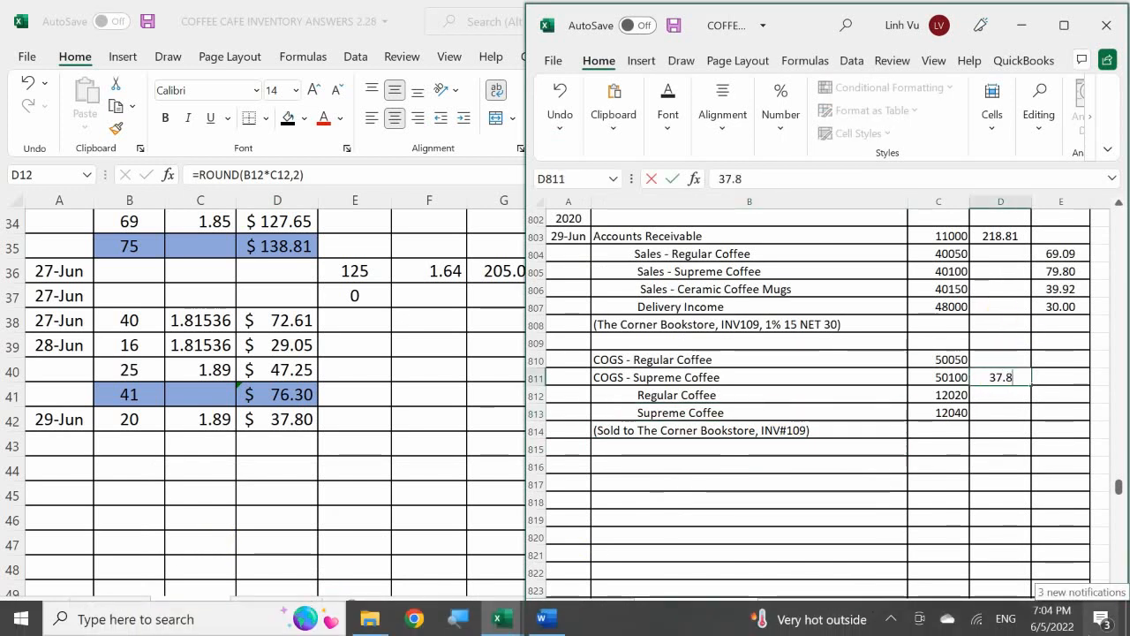
{"action": "key", "text": "Return"}
Step: Credit Supreme Coffee in E813 of the general journal with the formula =D811
{"action": "key", "text": "Return"}
{"action": "key", "text": "Right"}
{"action": "type", "text": "="}
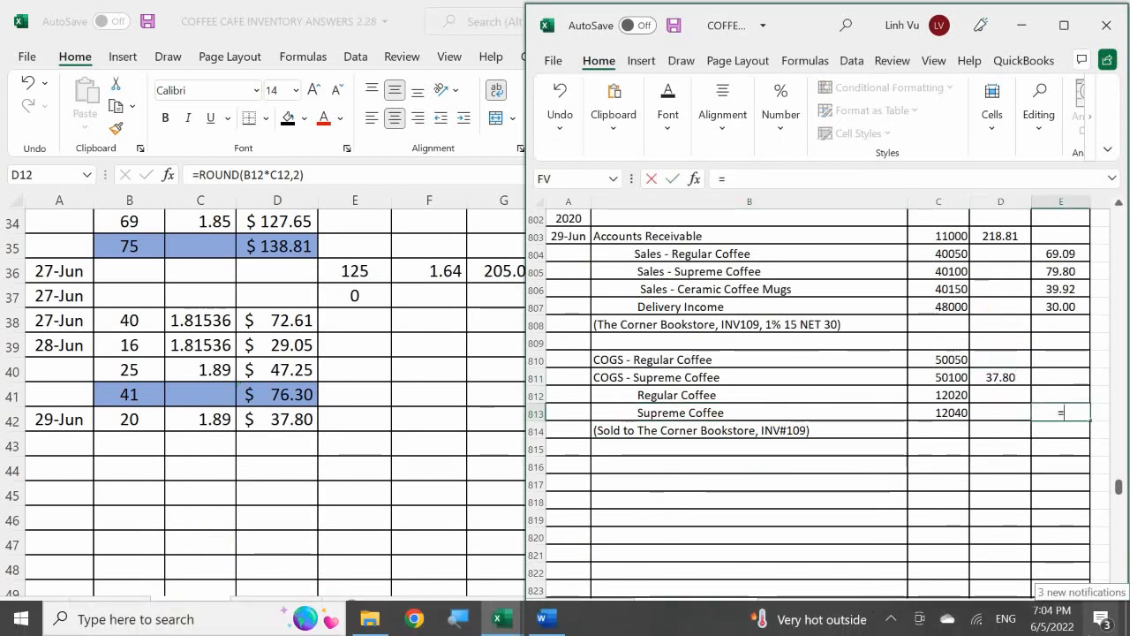
{"action": "key", "text": "Left"}
{"action": "key", "text": "Up"}
Step: Look up the 29-Jun total cost on the REG COFFEE inventory sheet and enter 34.36 as the COGS - Regular Coffee debit in D810
{"action": "key", "text": "Up"}
{"action": "key", "text": "Return"}
{"action": "key", "text": "Up"}
{"action": "key", "text": "Left"}
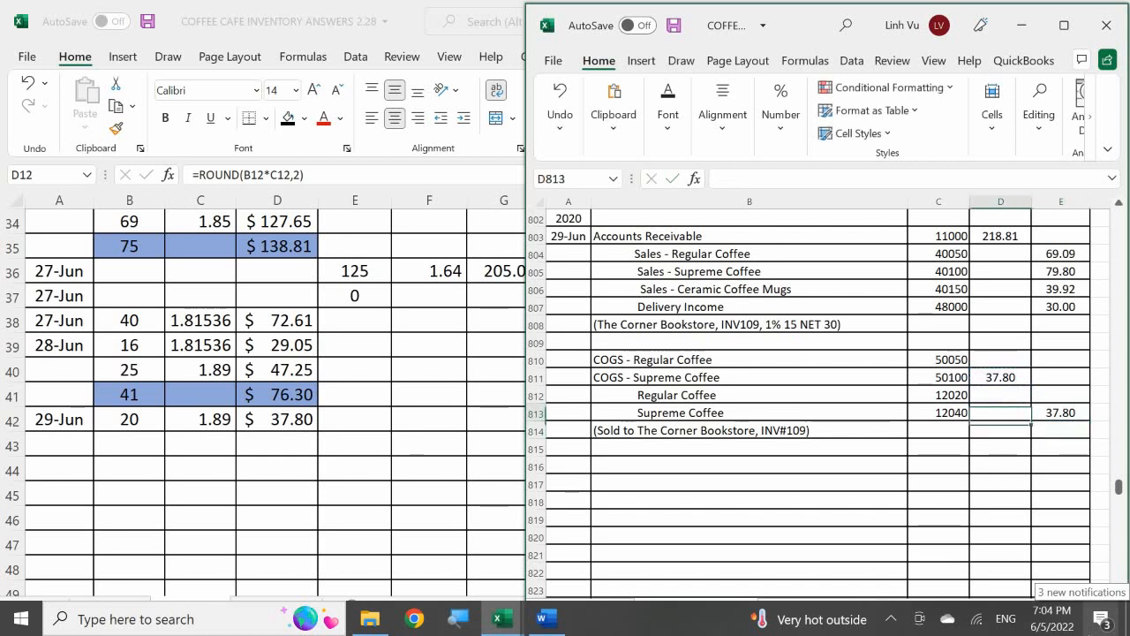
{"action": "key", "text": "Up"}
{"action": "key", "text": "Up"}
{"action": "key", "text": "Up"}
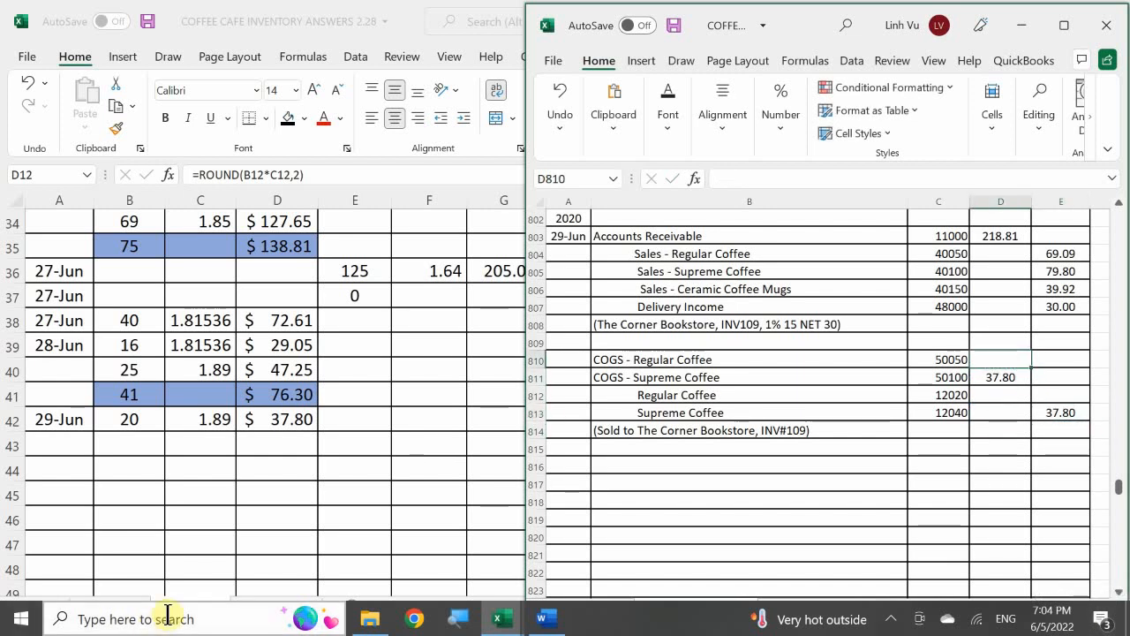
{"action": "left_click", "coordinate": [122, 548]}
{"action": "left_click", "coordinate": [131, 610]}
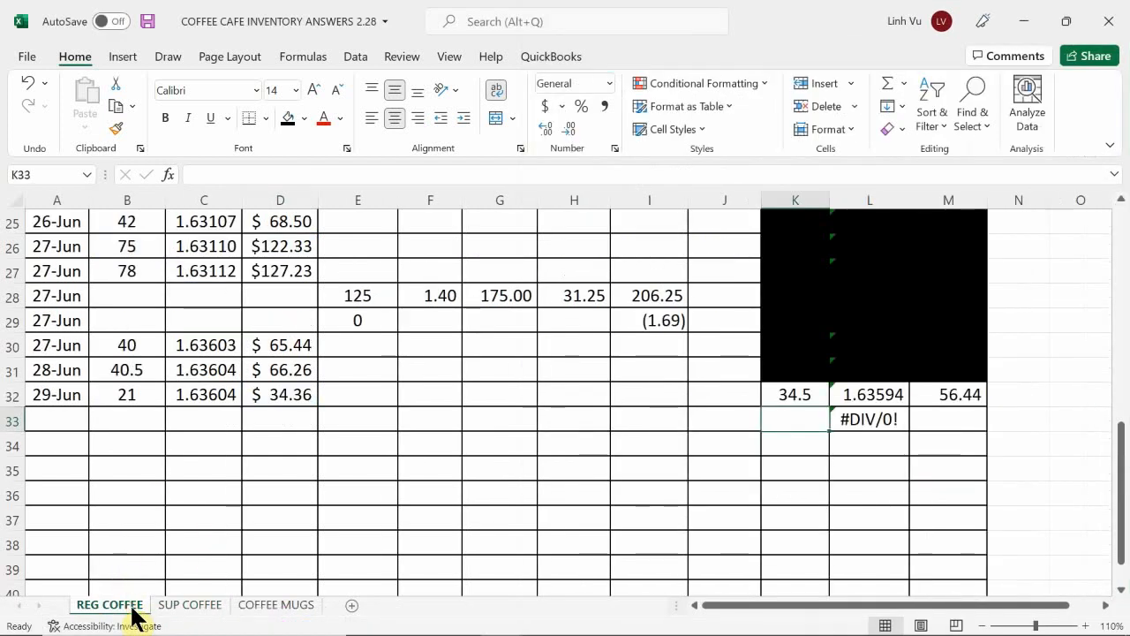
{"action": "mouse_move", "coordinate": [431, 632]}
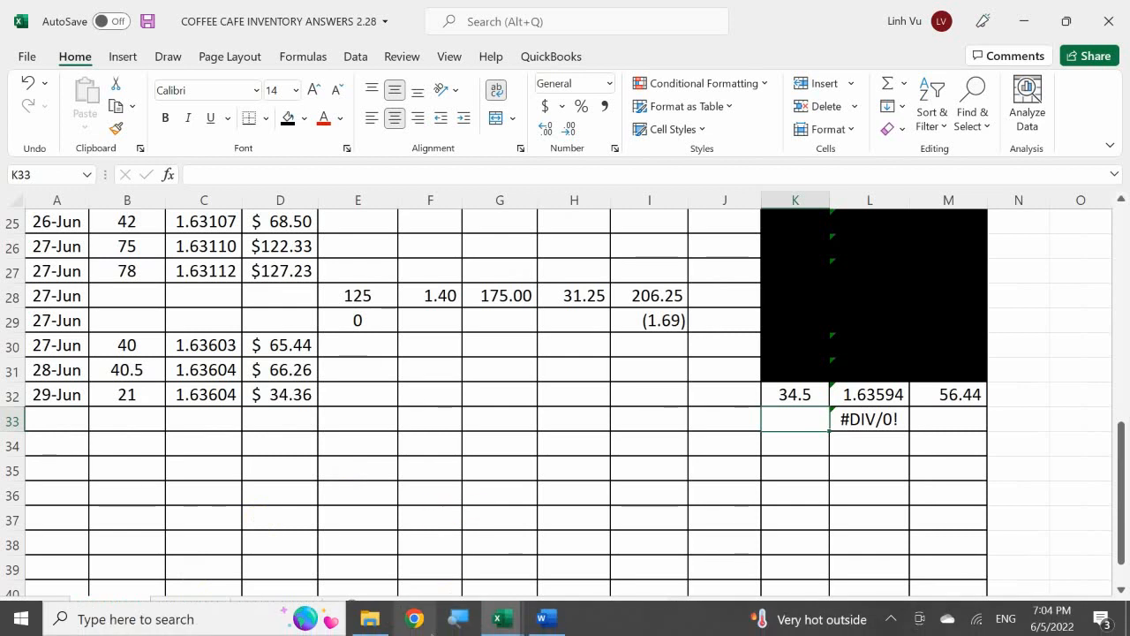
{"action": "mouse_move", "coordinate": [511, 623]}
{"action": "left_click", "coordinate": [267, 552]}
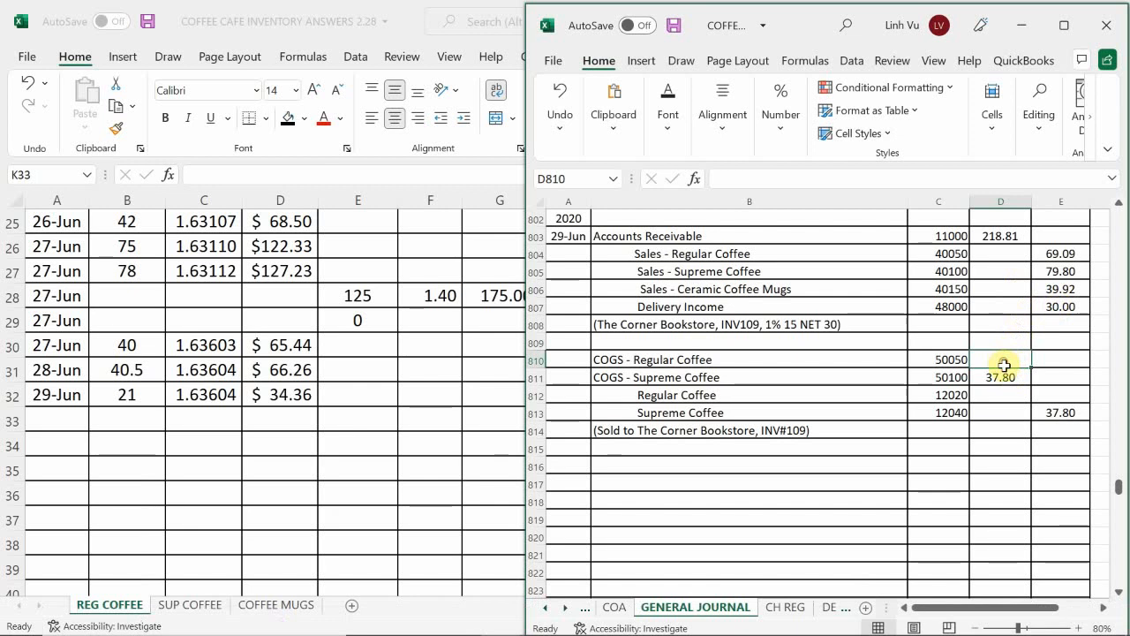
{"action": "type", "text": "34.36"}
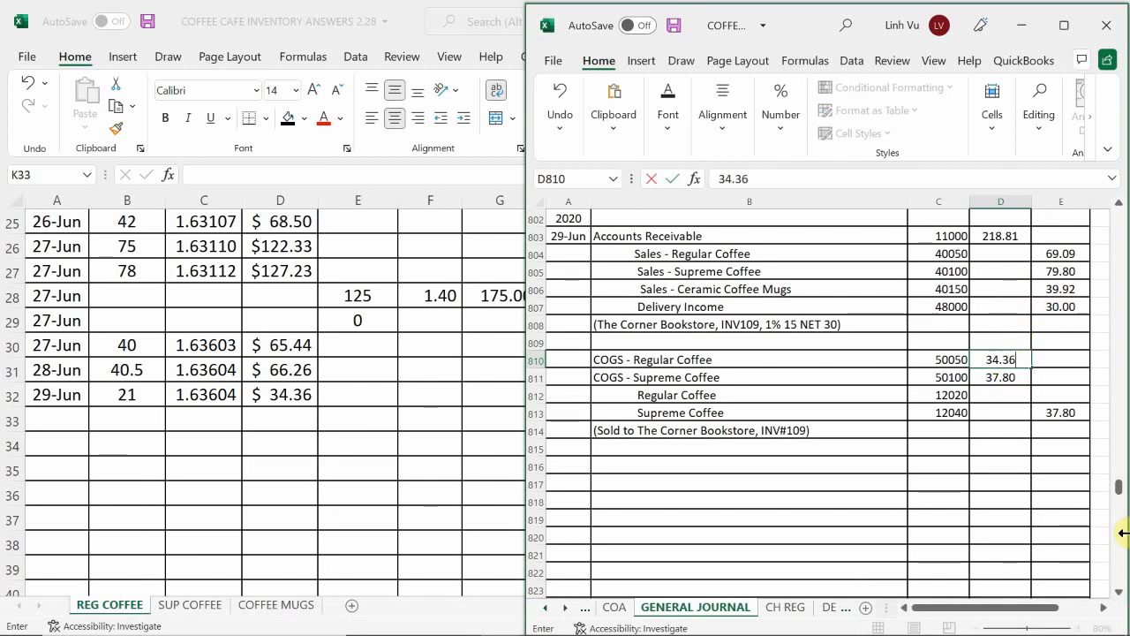
{"action": "key", "text": "Return"}
Step: Credit Regular Coffee in E812 of the general journal with the formula =D810
{"action": "key", "text": "Down"}
{"action": "key", "text": "Right"}
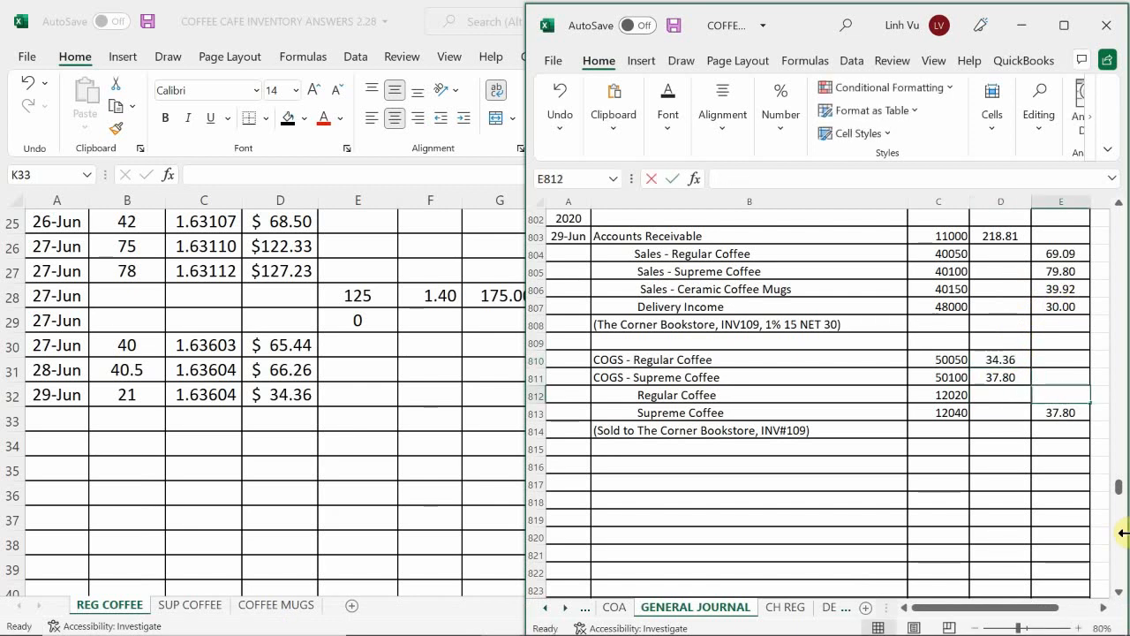
{"action": "type", "text": "="}
{"action": "key", "text": "Left"}
{"action": "key", "text": "Up"}
{"action": "key", "text": "Up"}
{"action": "key", "text": "Return"}
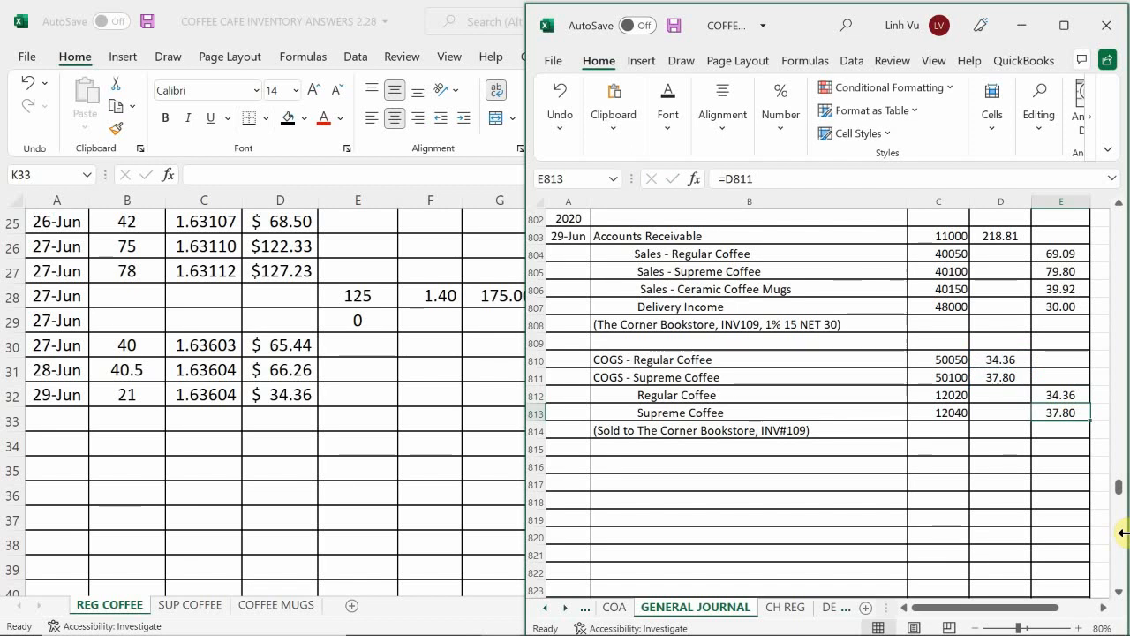
Step: Switch to the general ledger's COGS sheet and enter the date 6/29 in A35 of the COGS – Regular Coffee account
{"action": "mouse_move", "coordinate": [291, 631]}
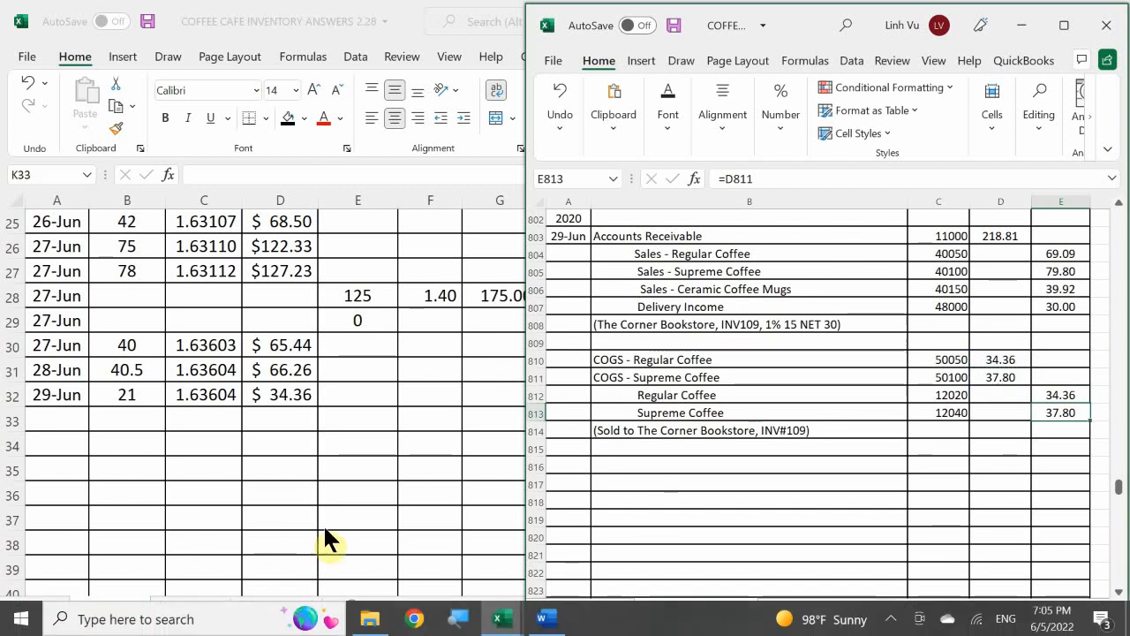
{"action": "mouse_move", "coordinate": [497, 618]}
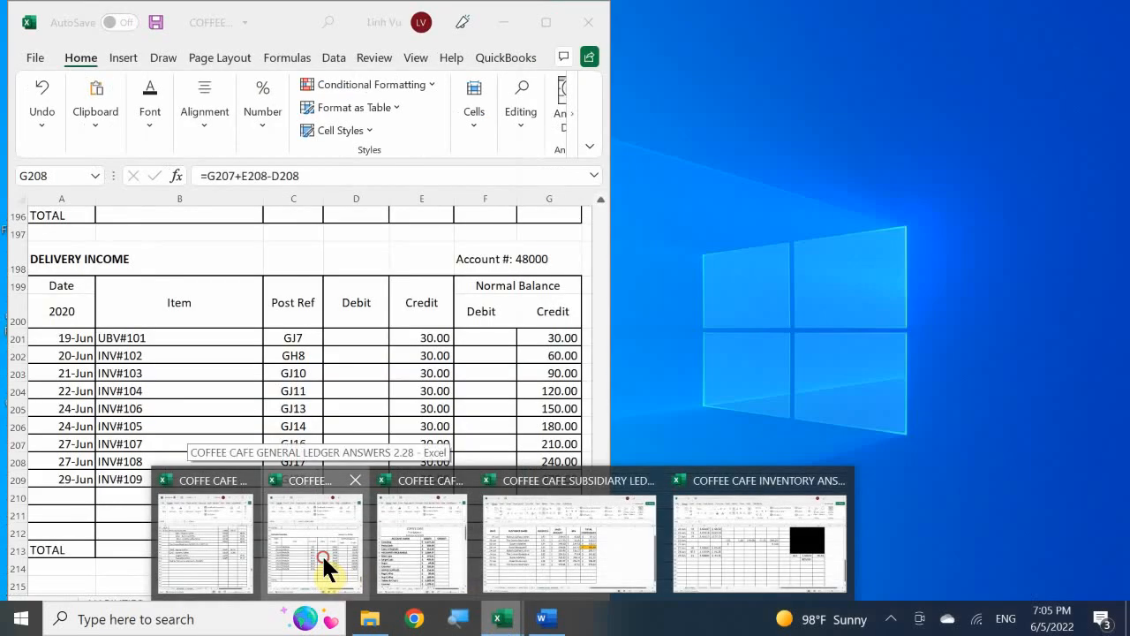
{"action": "left_click", "coordinate": [321, 553]}
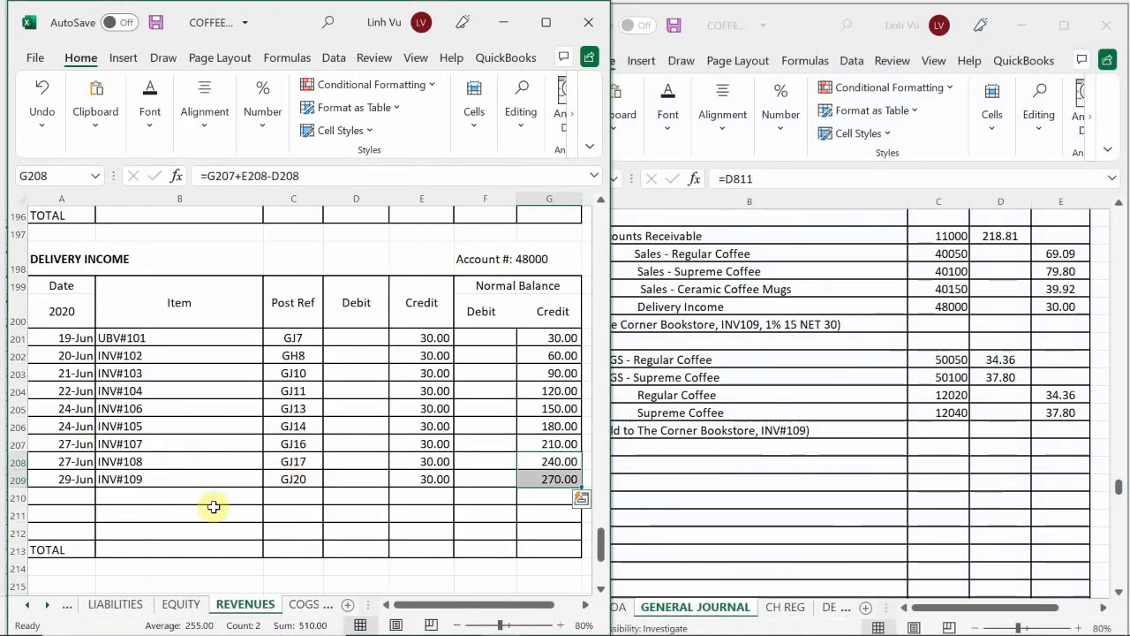
{"action": "left_click", "coordinate": [304, 604]}
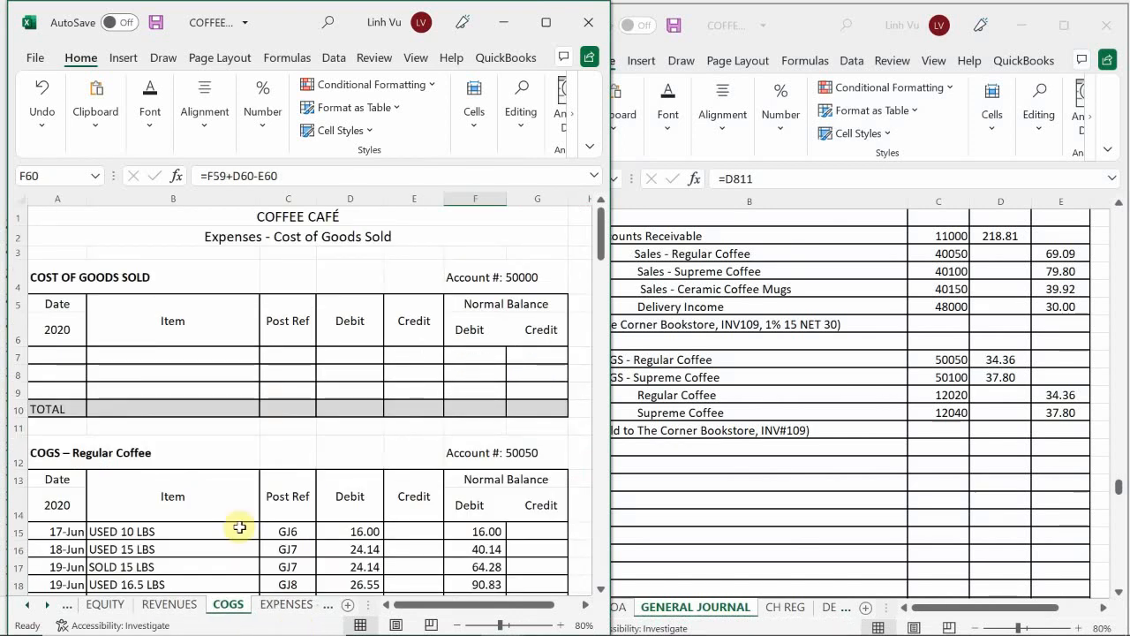
{"action": "left_click", "coordinate": [237, 530]}
{"action": "scroll", "coordinate": [161, 423], "scroll_direction": "down", "scroll_amount": 7}
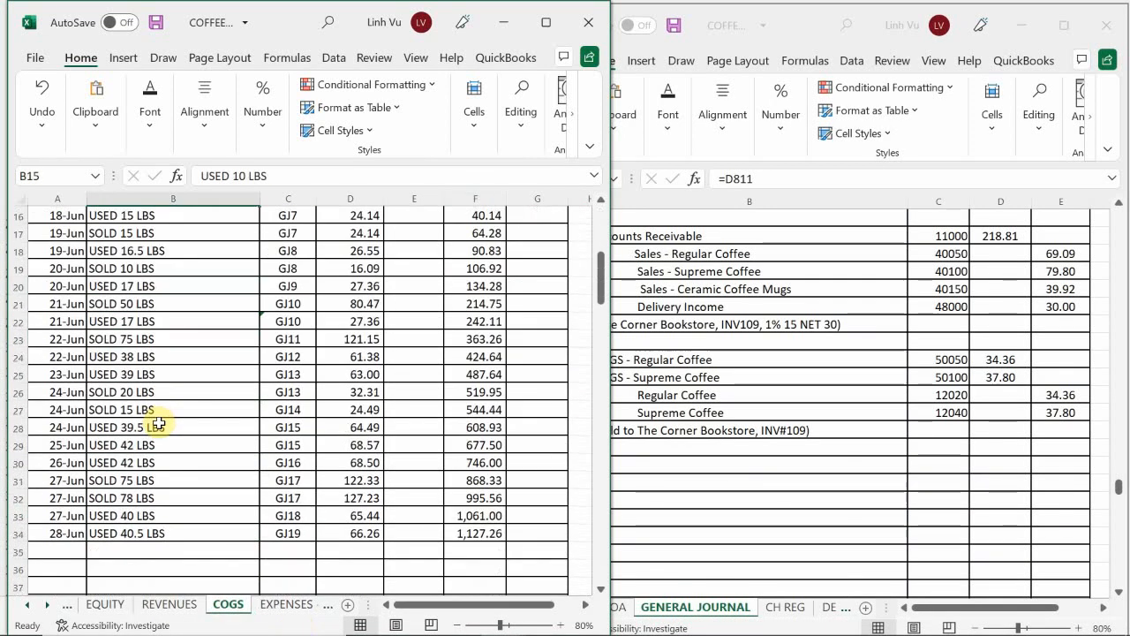
{"action": "left_click", "coordinate": [58, 461]}
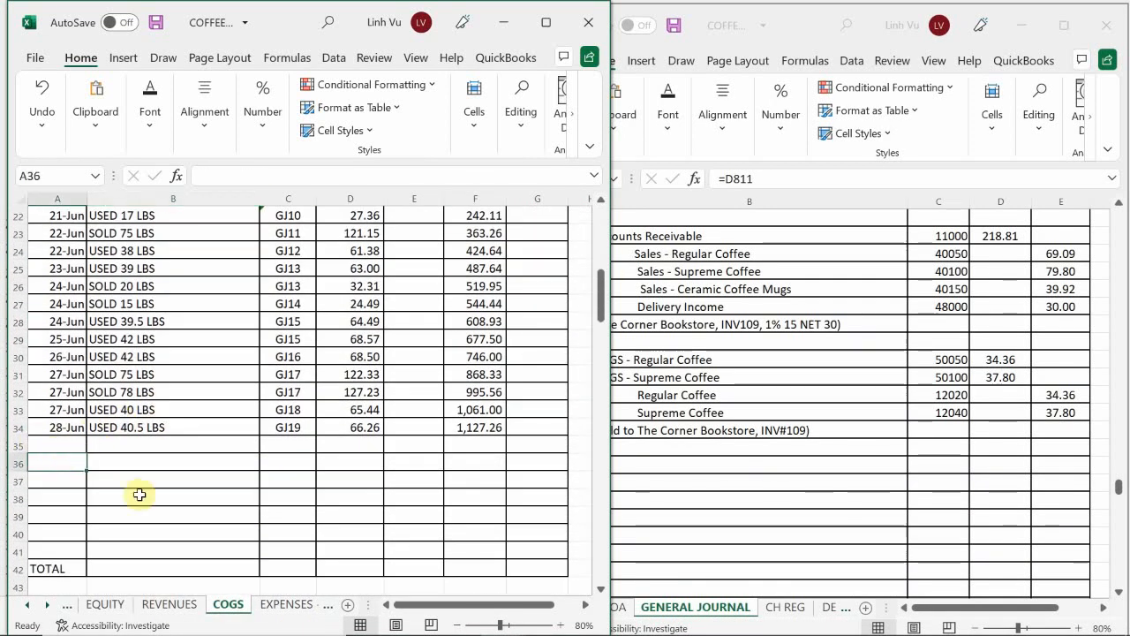
{"action": "type", "text": "6/29"}
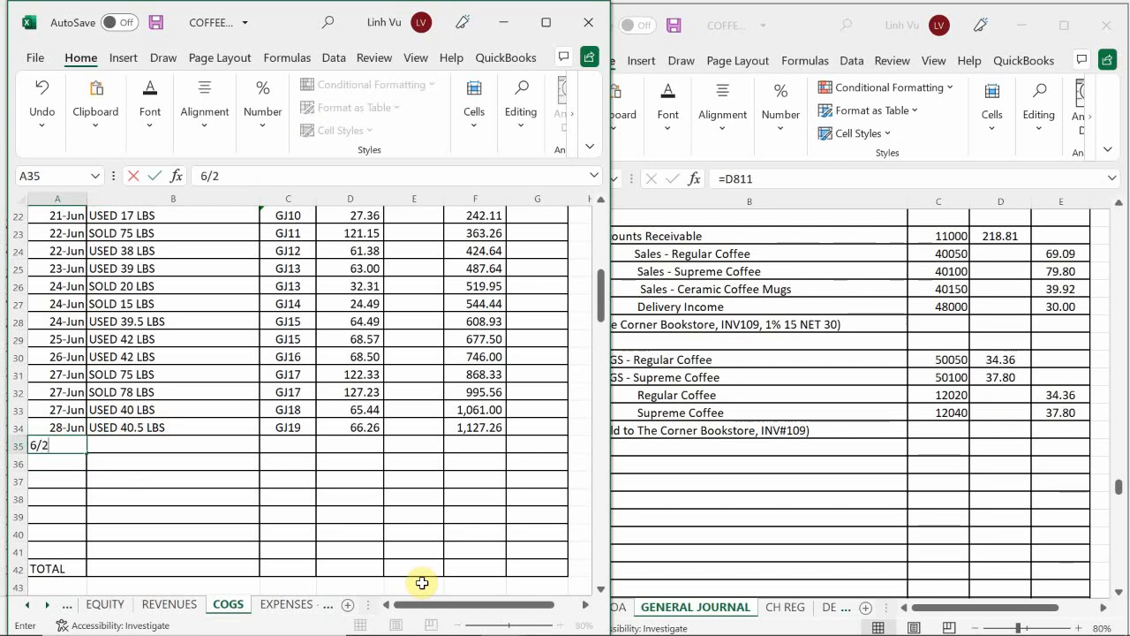
{"action": "key", "text": "Return"}
{"action": "key", "text": "Up"}
Step: Describe the 29-Jun Regular Coffee entry in row 35 as SOLD 21 LBS with post reference GJ20
{"action": "key", "text": "Right"}
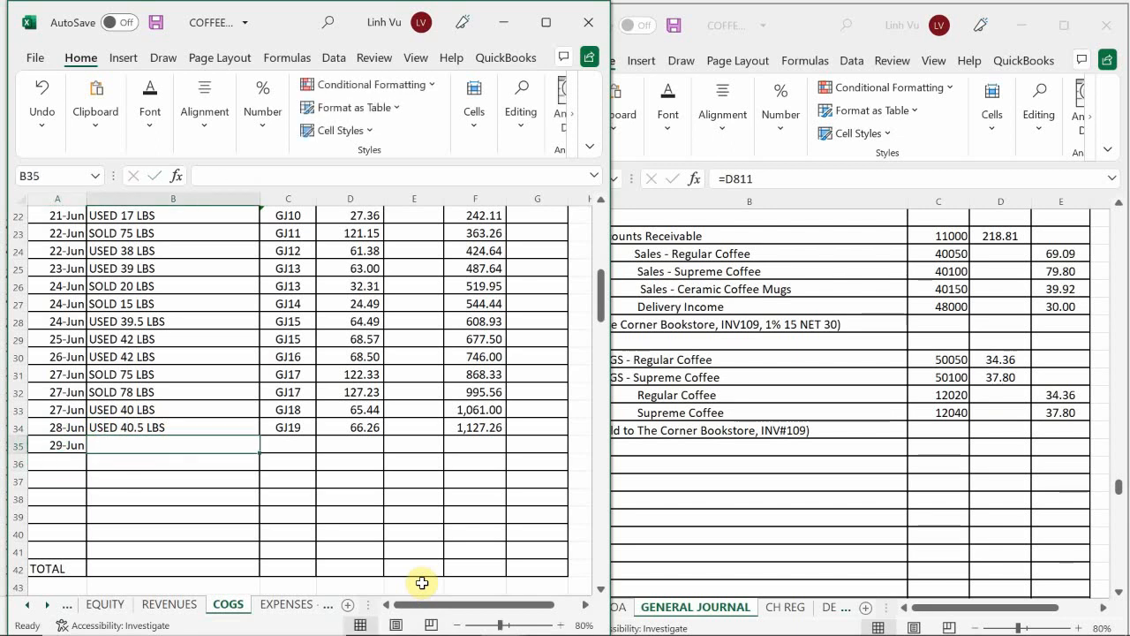
{"action": "type", "text": "SOLD"}
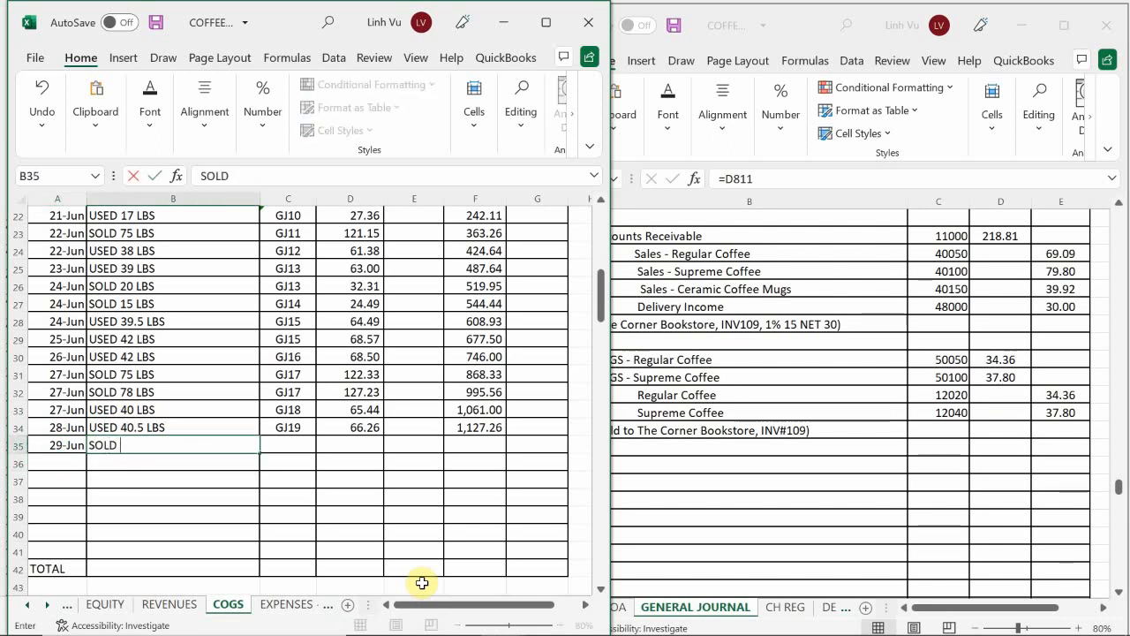
{"action": "type", "text": " 21 LBS"}
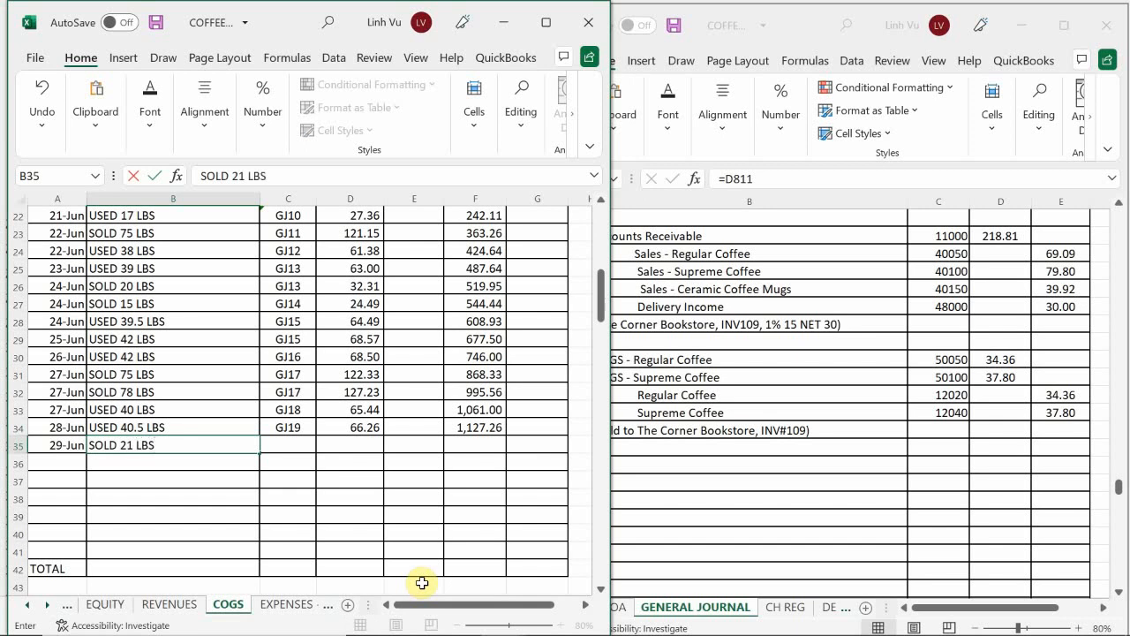
{"action": "key", "text": "Tab"}
{"action": "type", "text": "GJ"}
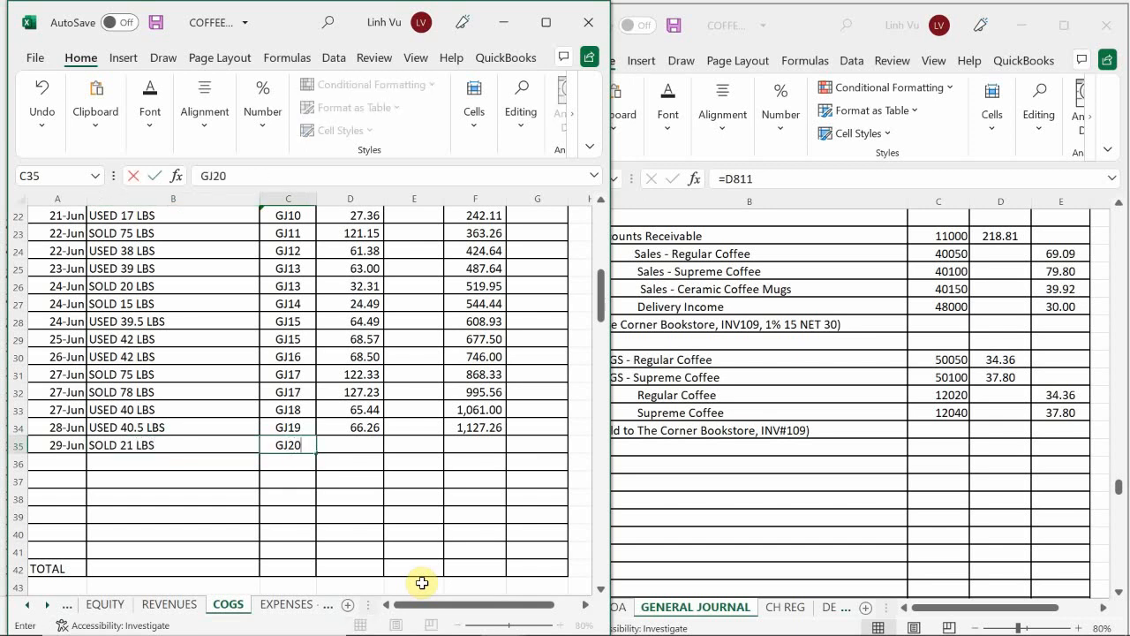
Step: Enter a 34.36 debit in D35 and fill the running balance formula from F34 down to F35
{"action": "key", "text": "Tab"}
{"action": "type", "text": "34.36"}
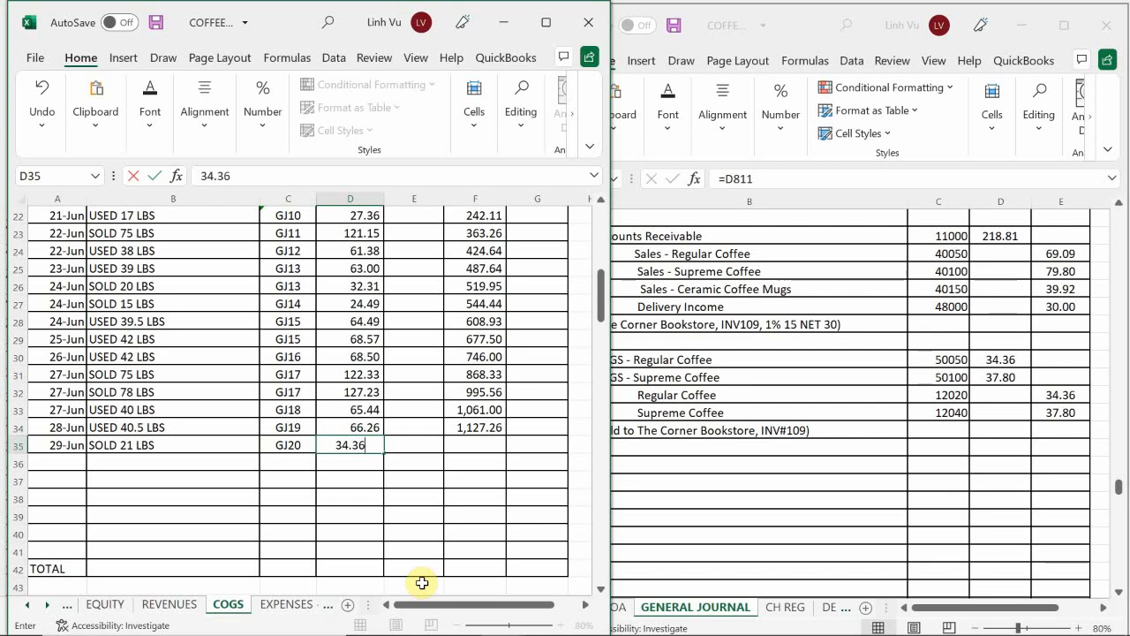
{"action": "key", "text": "Return"}
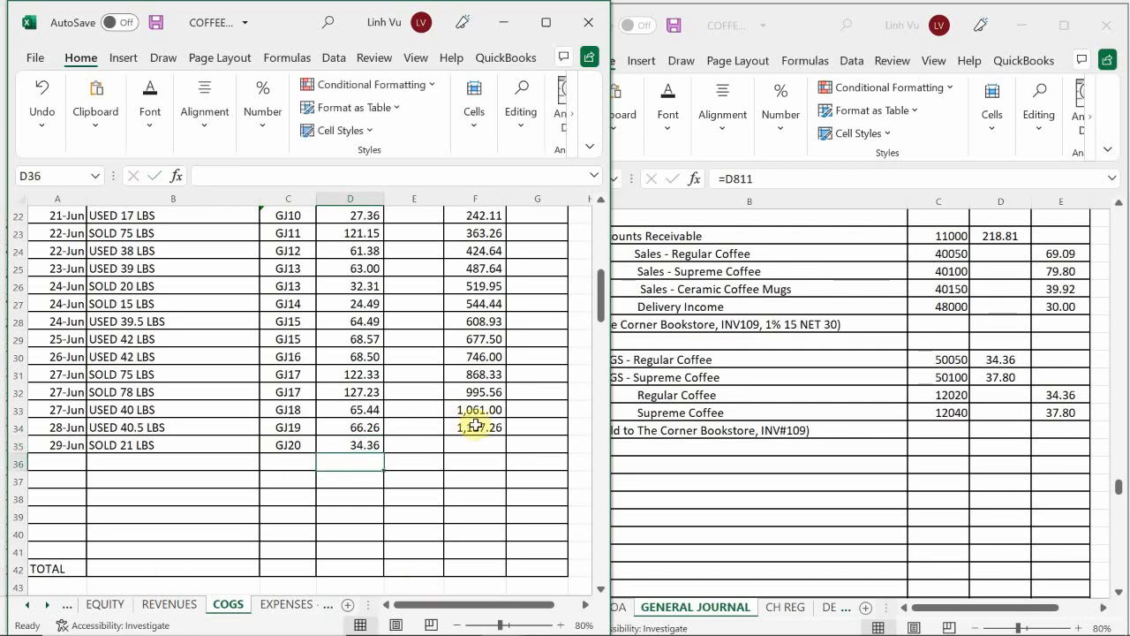
{"action": "left_click", "coordinate": [473, 427]}
{"action": "left_click_drag", "start_coordinate": [504, 436], "coordinate": [505, 449]}
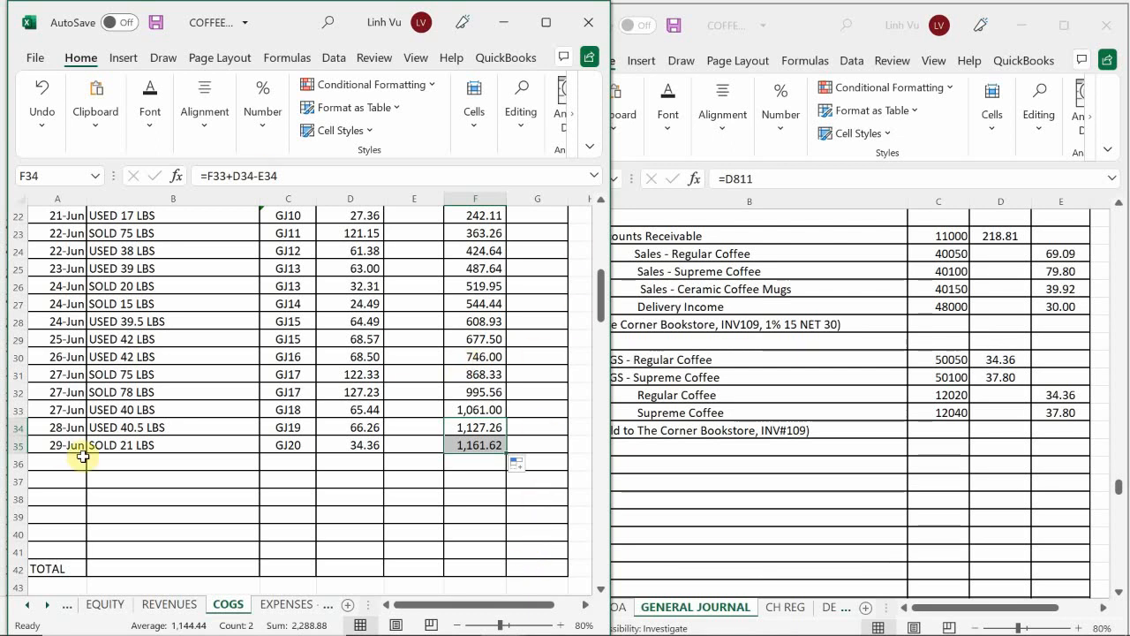
Step: Enter the date 6/29 in A67, the first empty row of the COGS – Supreme Coffee account
{"action": "left_click", "coordinate": [139, 479]}
{"action": "scroll", "coordinate": [139, 478], "scroll_direction": "down", "scroll_amount": 7}
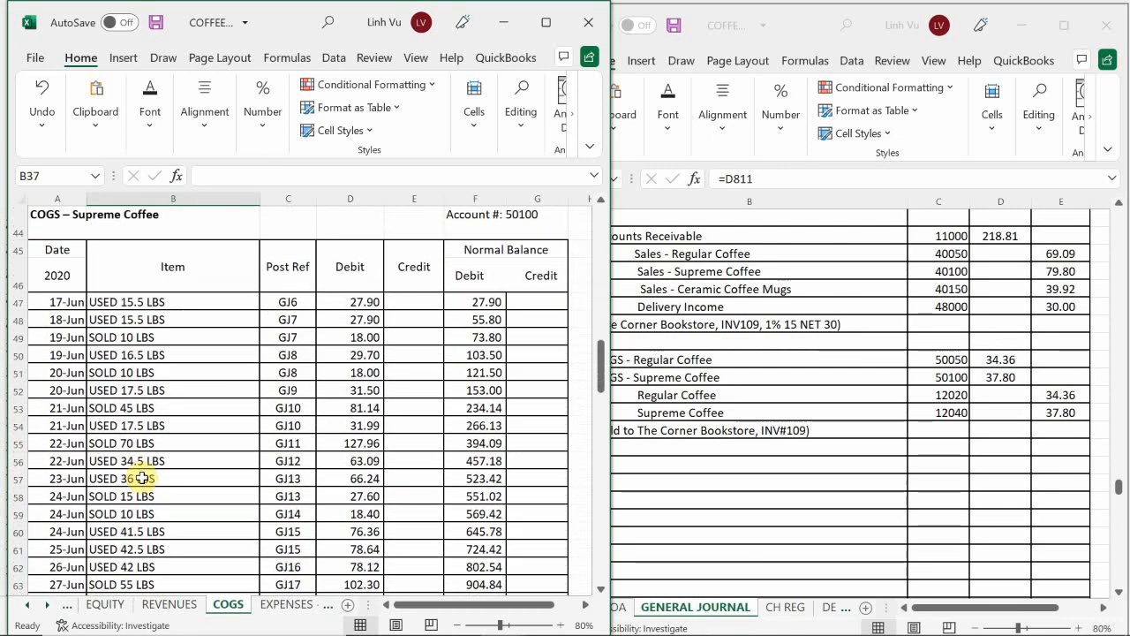
{"action": "scroll", "coordinate": [139, 480], "scroll_direction": "down", "scroll_amount": 4}
{"action": "left_click", "coordinate": [62, 427]}
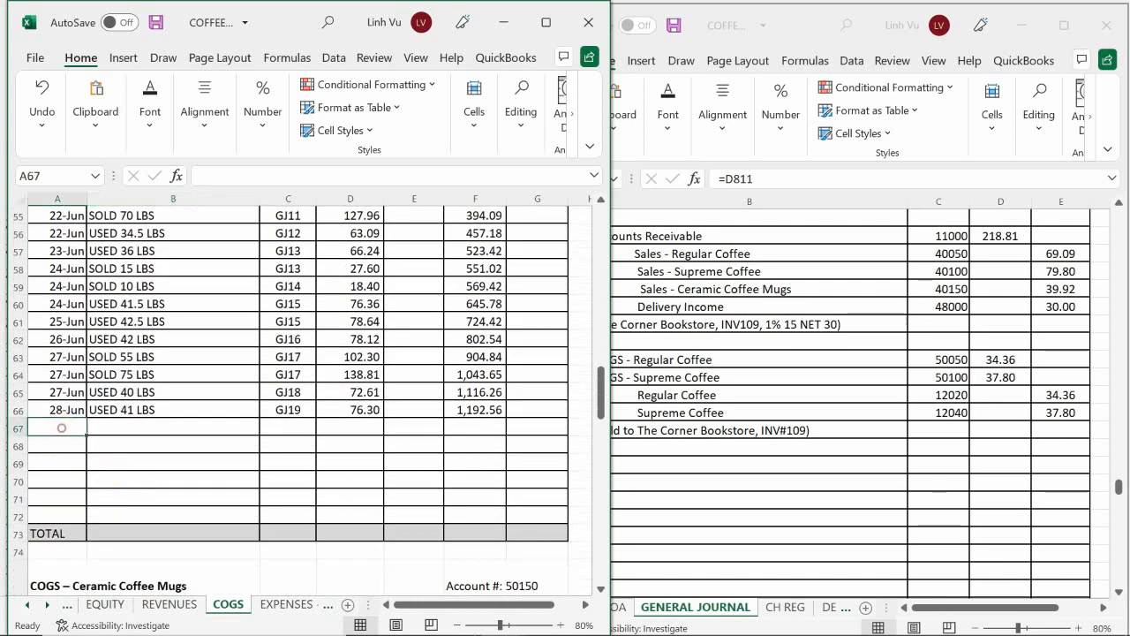
{"action": "type", "text": "6/"}
{"action": "mouse_move", "coordinate": [546, 618]}
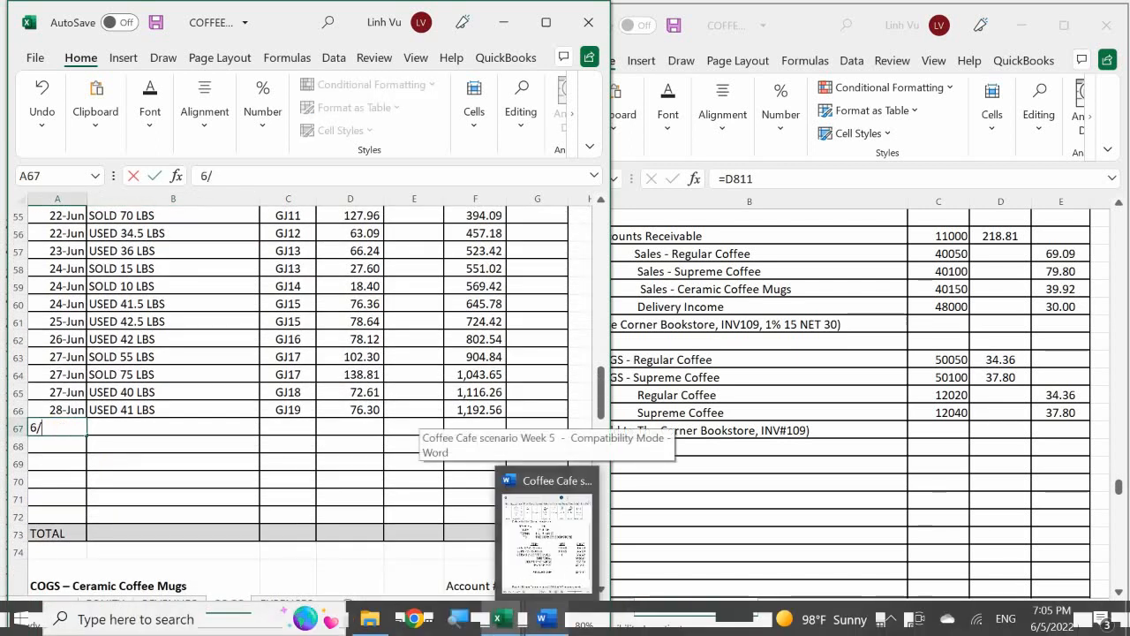
{"action": "type", "text": "29"}
{"action": "key", "text": "Return"}
Step: Describe the 29-Jun Supreme Coffee entry in row 67 as SOLD 20 LBS with post reference GJ20
{"action": "left_click", "coordinate": [256, 430]}
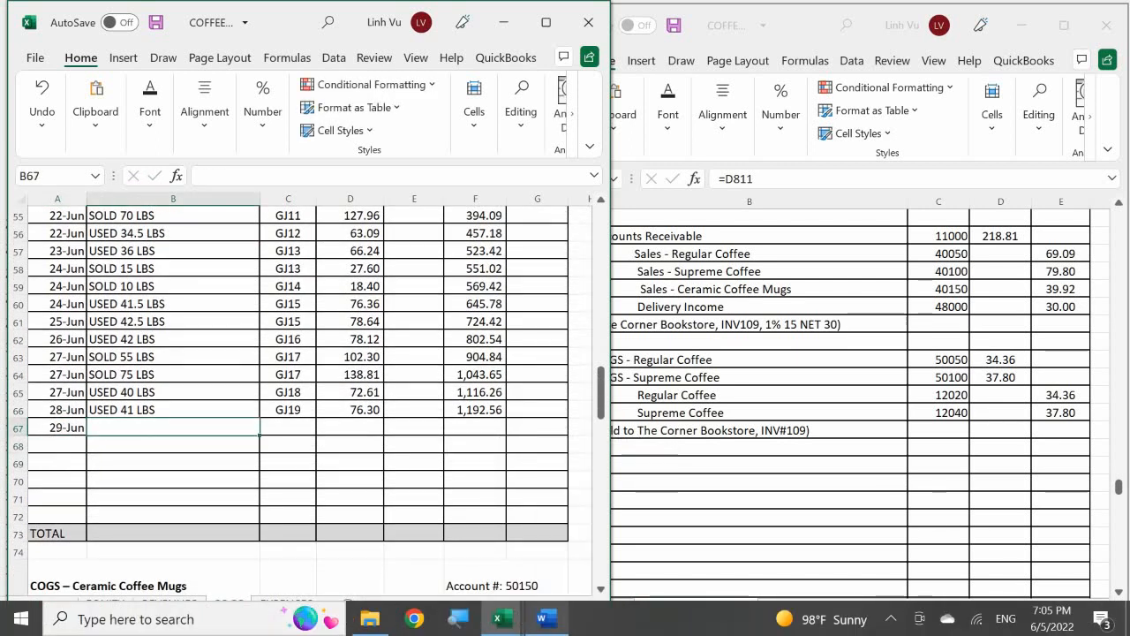
{"action": "type", "text": "SOLD 20 LBS"}
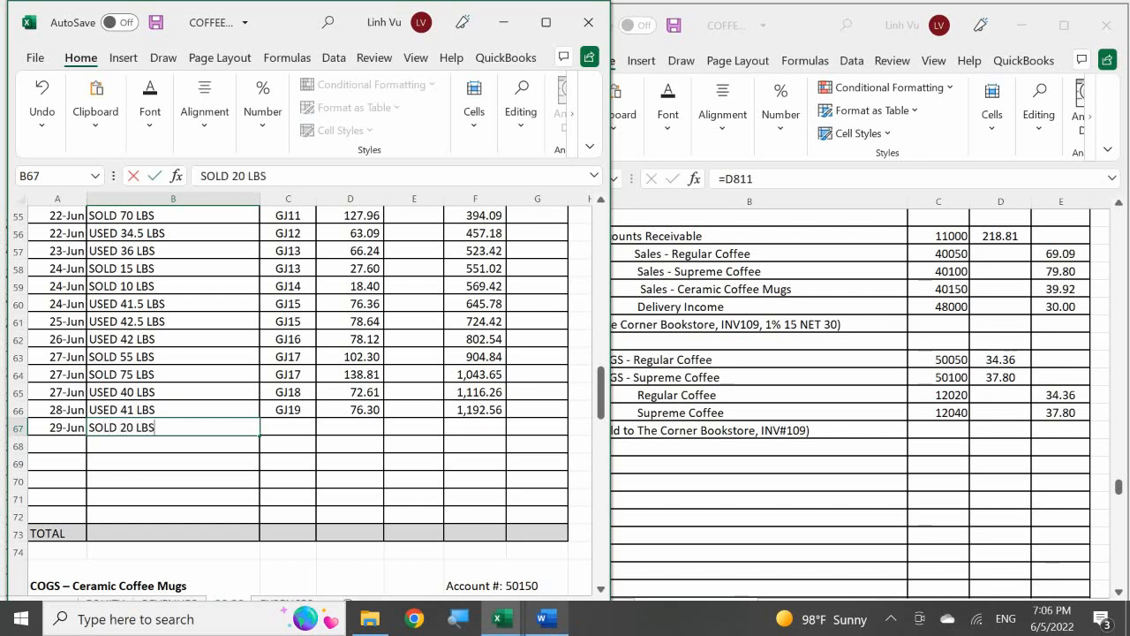
{"action": "key", "text": "Return"}
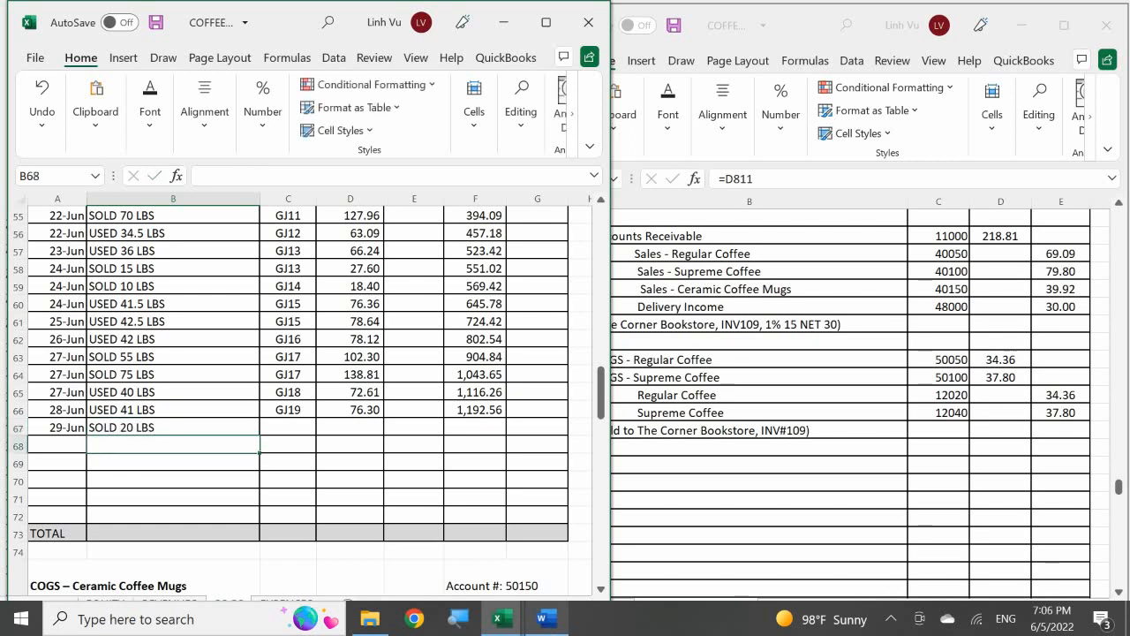
{"action": "left_click", "coordinate": [288, 428]}
{"action": "type", "text": "GJ20"}
{"action": "key", "text": "Return"}
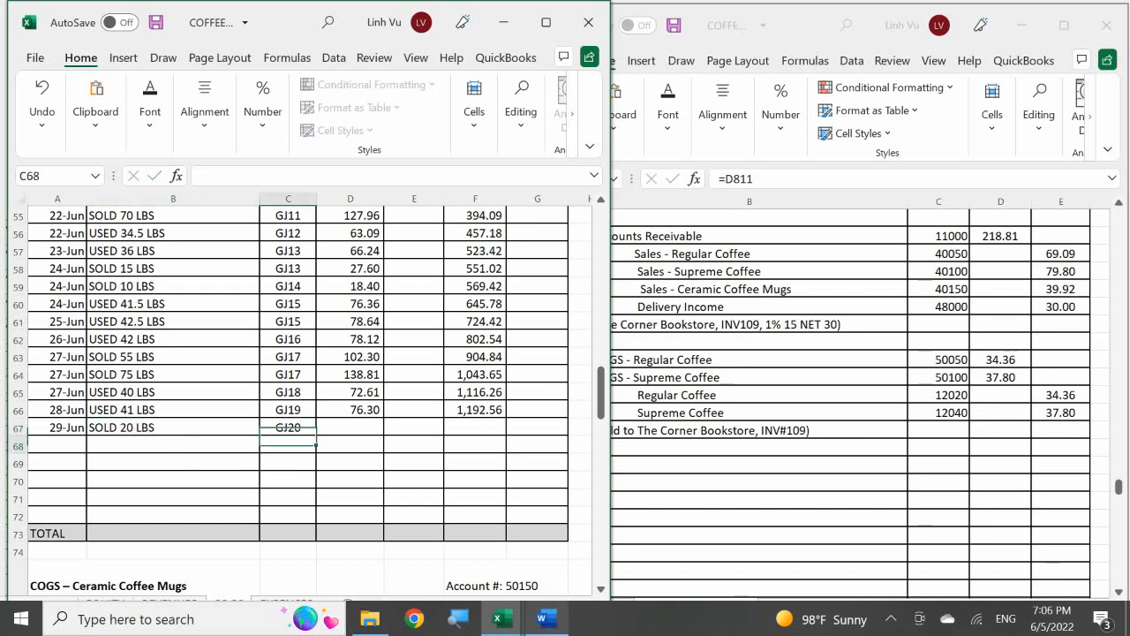
Step: Enter a 37.80 debit in D67 and fill the running balance formula from F66 down to F67
{"action": "key", "text": "Right"}
{"action": "key", "text": "Up"}
{"action": "type", "text": "37."}
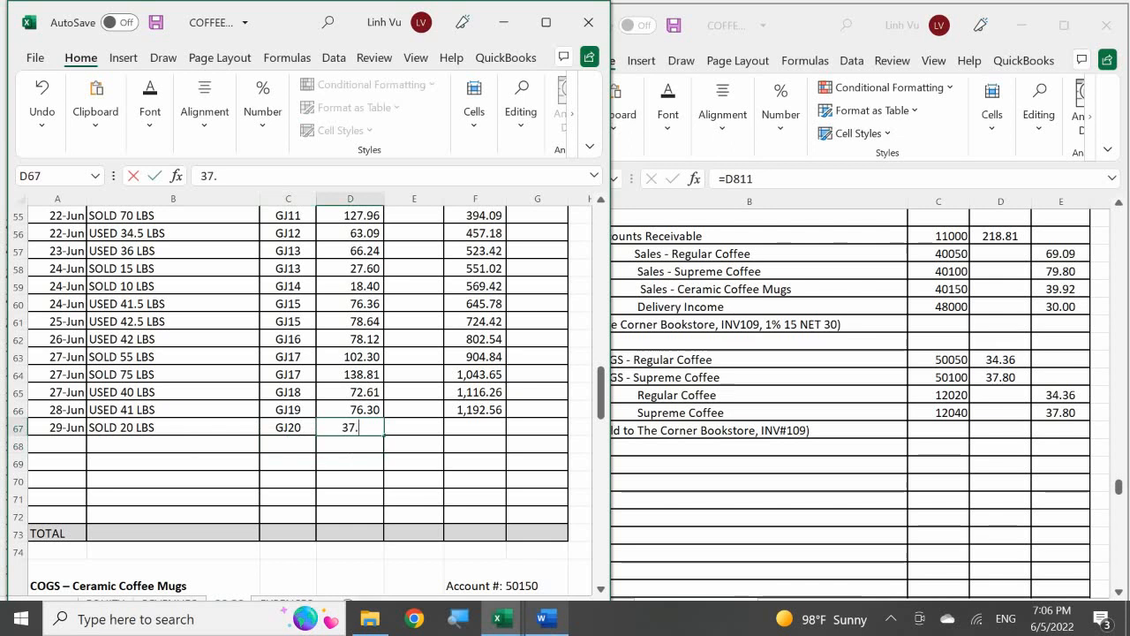
{"action": "type", "text": "80"}
{"action": "key", "text": "Return"}
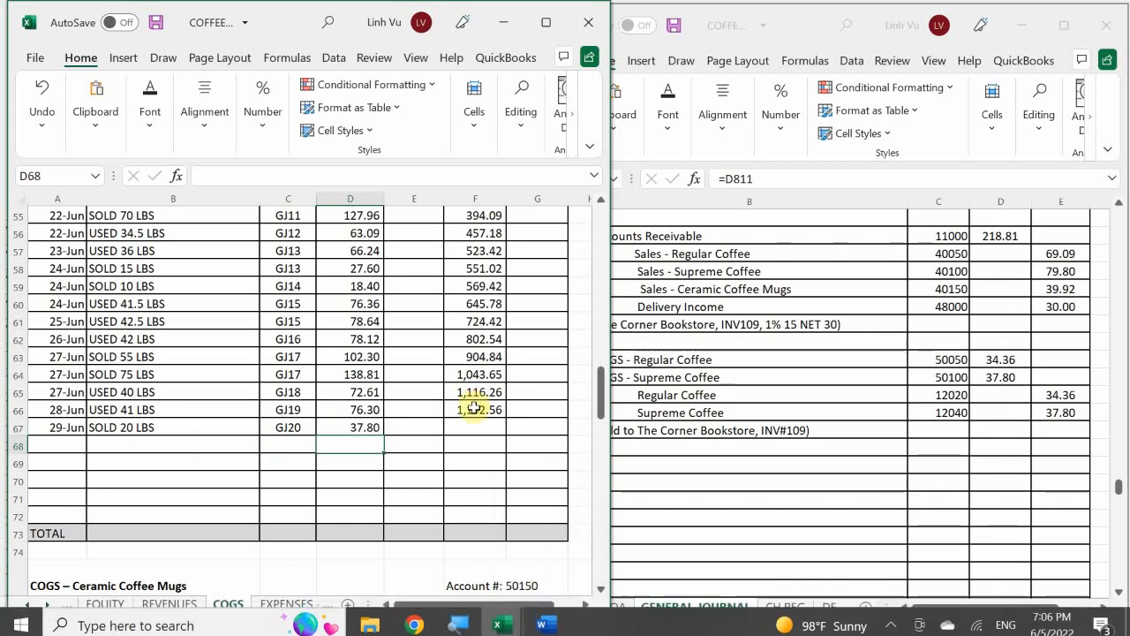
{"action": "left_click", "coordinate": [463, 406]}
{"action": "left_click_drag", "start_coordinate": [505, 418], "coordinate": [505, 435]}
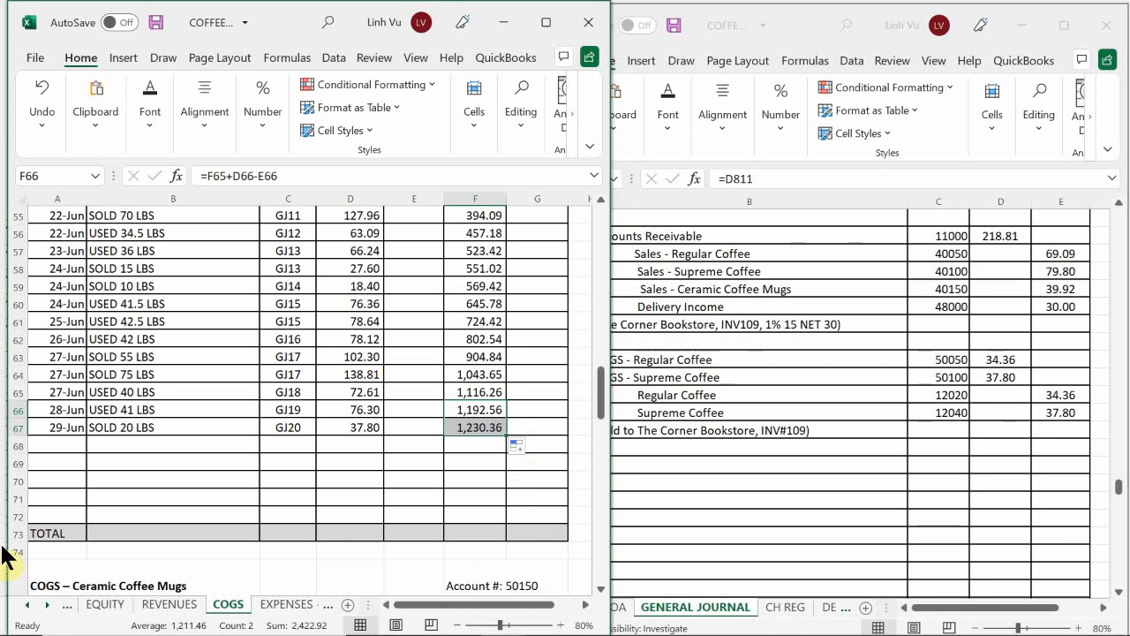
Step: On the ASSETS sheet, enter the date 6/29 in A238, the first empty row of the Regular Coffee inventory account
{"action": "left_click", "coordinate": [24, 605]}
{"action": "left_click", "coordinate": [24, 606]}
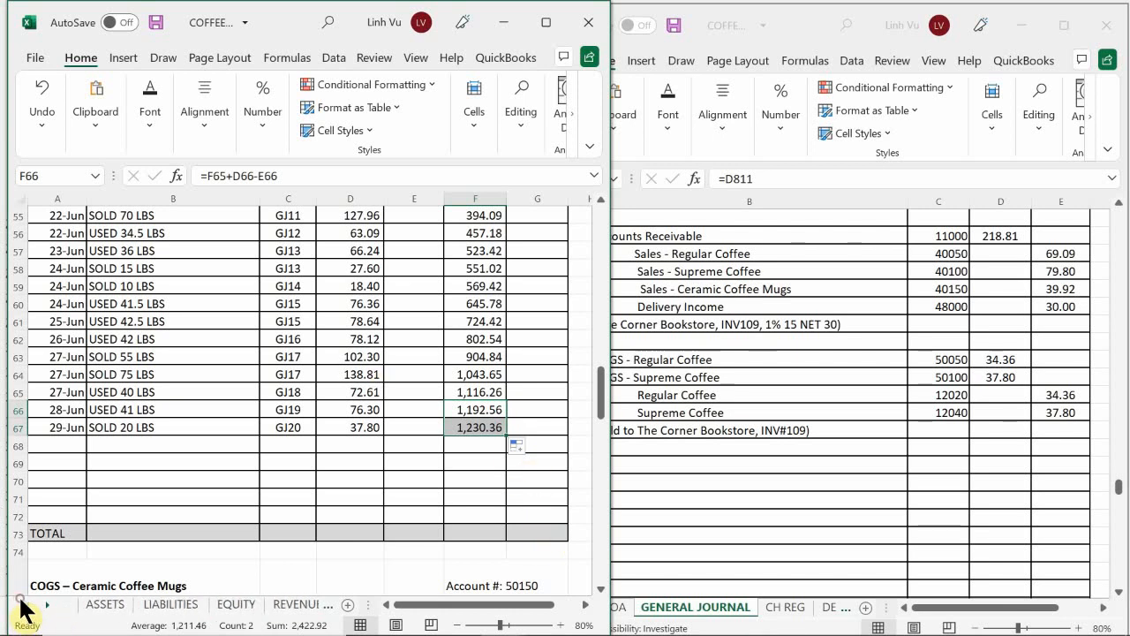
{"action": "left_click", "coordinate": [101, 606]}
{"action": "left_click", "coordinate": [136, 472]}
{"action": "scroll", "coordinate": [135, 462], "scroll_direction": "up", "scroll_amount": 20}
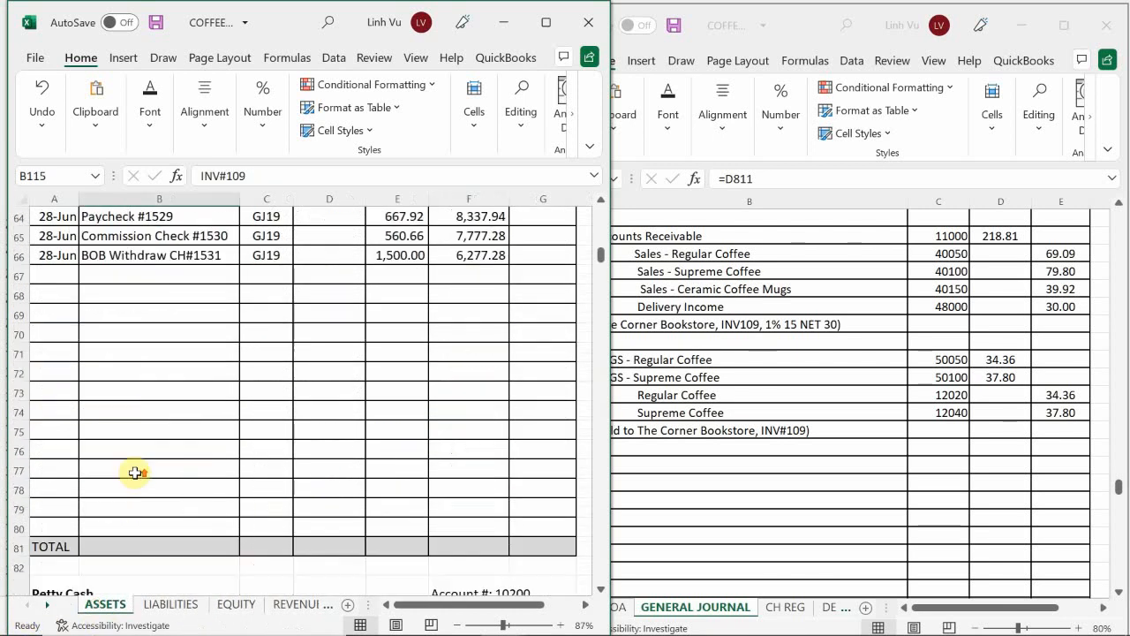
{"action": "scroll", "coordinate": [133, 460], "scroll_direction": "down", "scroll_amount": 16}
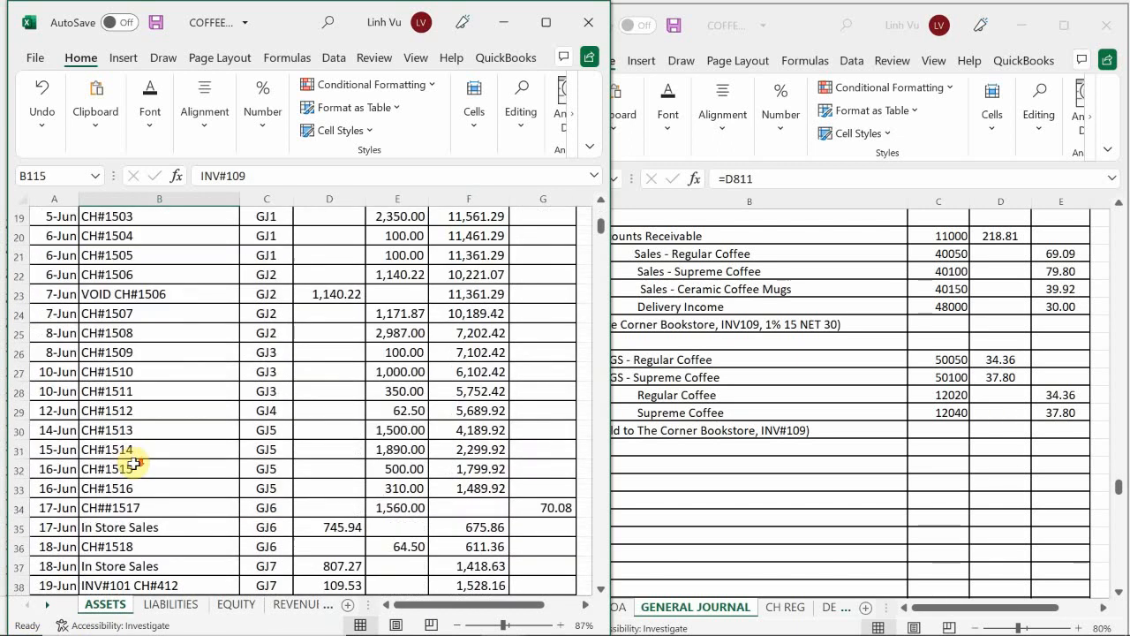
{"action": "scroll", "coordinate": [133, 472], "scroll_direction": "down", "scroll_amount": 18}
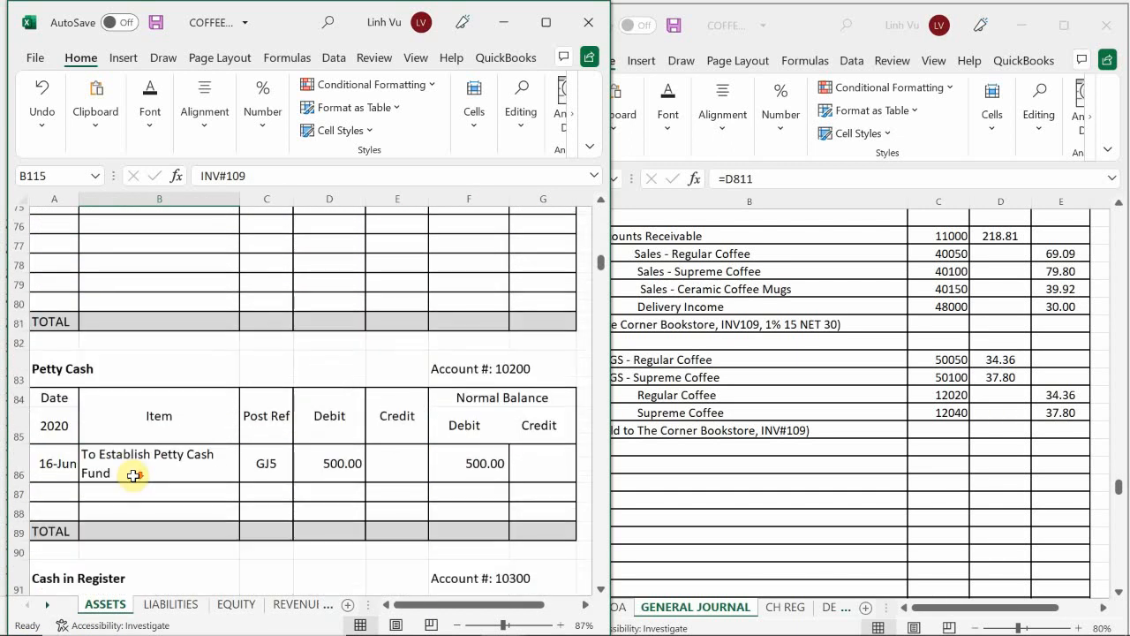
{"action": "scroll", "coordinate": [132, 476], "scroll_direction": "up", "scroll_amount": 3}
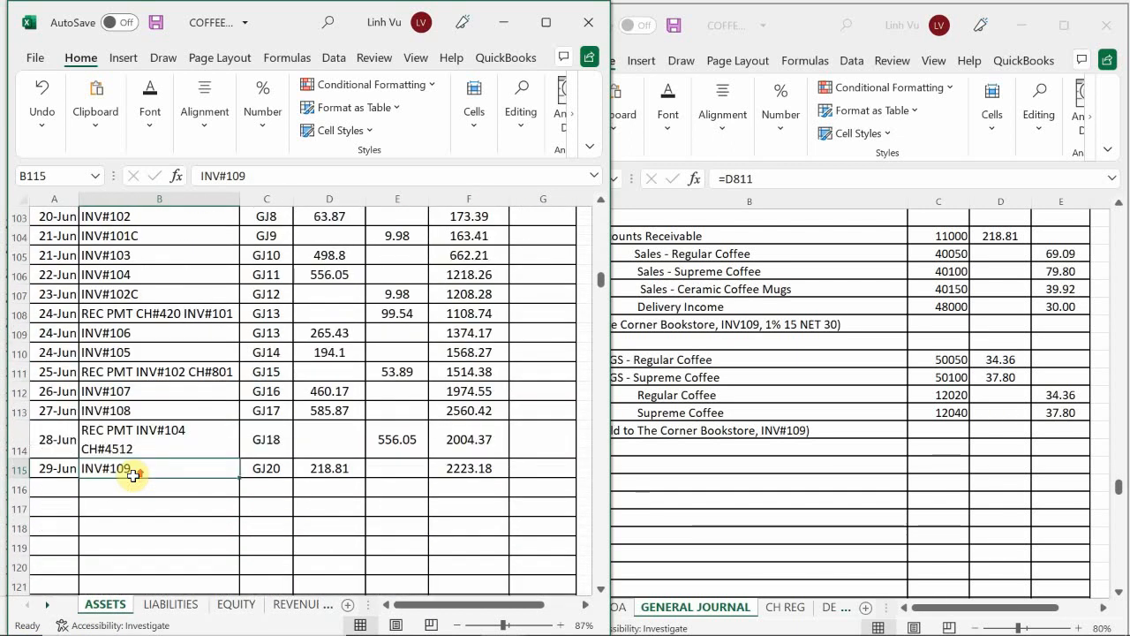
{"action": "scroll", "coordinate": [132, 476], "scroll_direction": "down", "scroll_amount": 11}
{"action": "scroll", "coordinate": [132, 476], "scroll_direction": "down", "scroll_amount": 11}
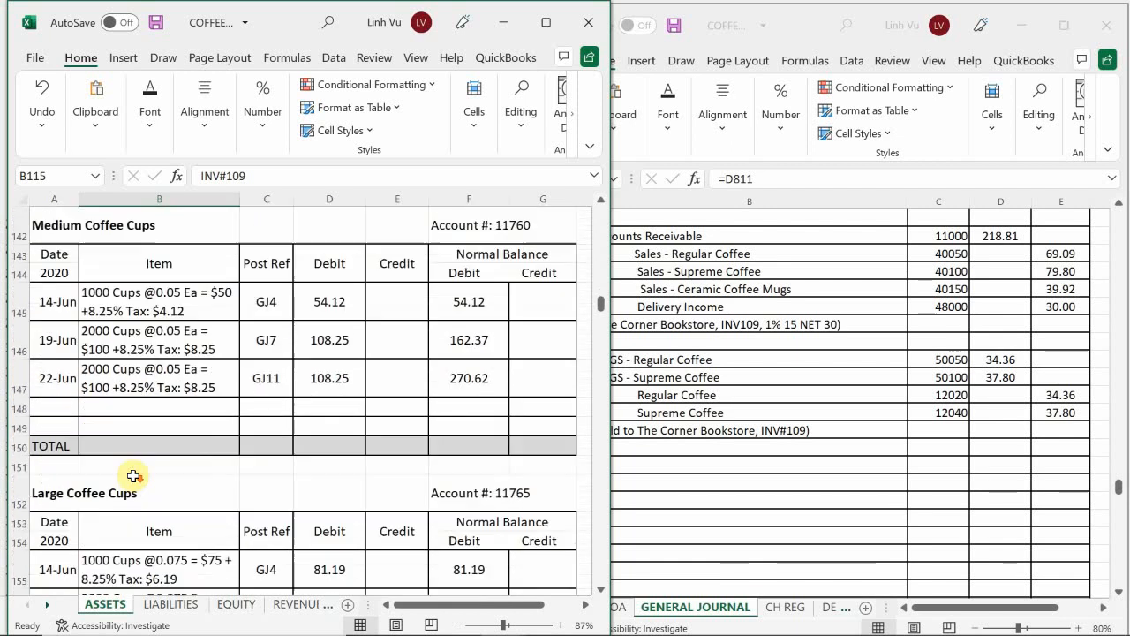
{"action": "scroll", "coordinate": [132, 476], "scroll_direction": "down", "scroll_amount": 10}
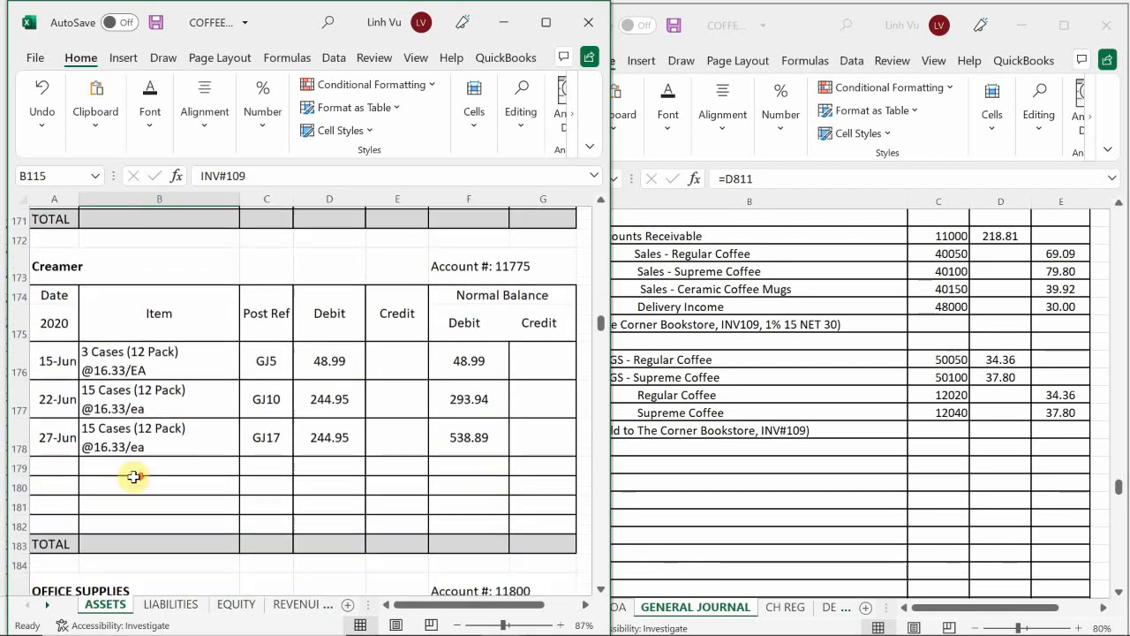
{"action": "scroll", "coordinate": [133, 478], "scroll_direction": "down", "scroll_amount": 10}
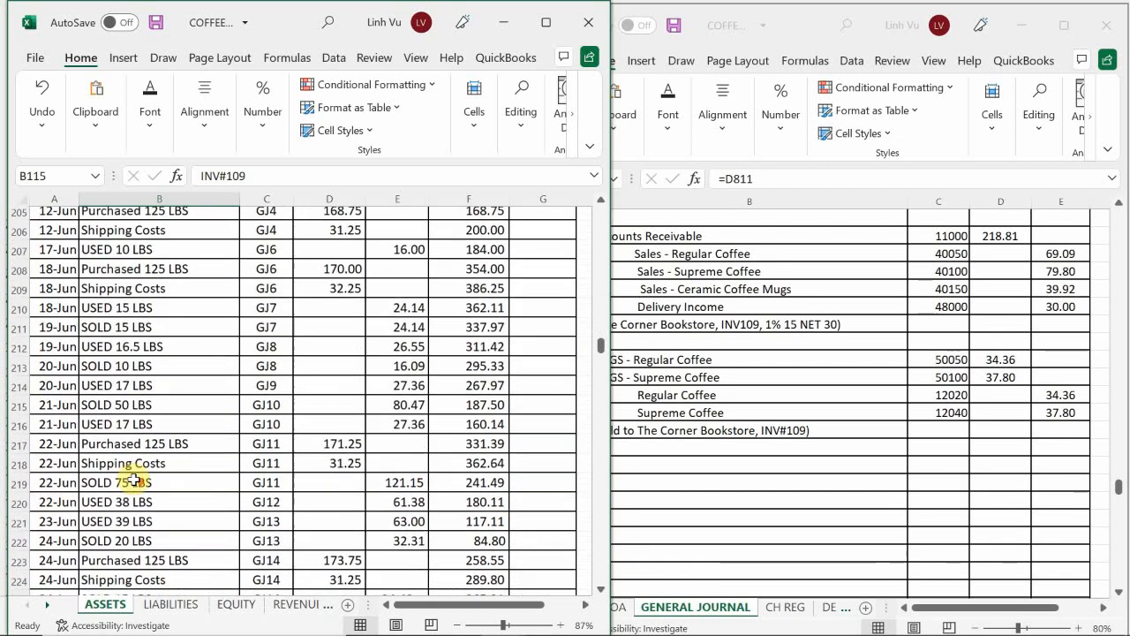
{"action": "scroll", "coordinate": [134, 489], "scroll_direction": "up", "scroll_amount": 1}
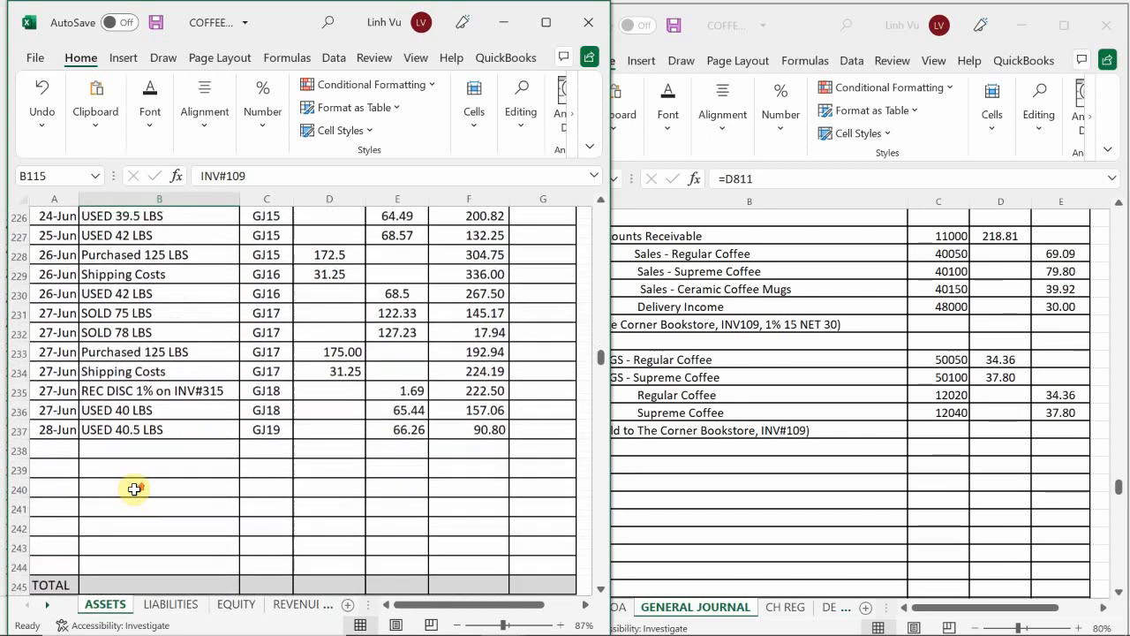
{"action": "left_click", "coordinate": [49, 452]}
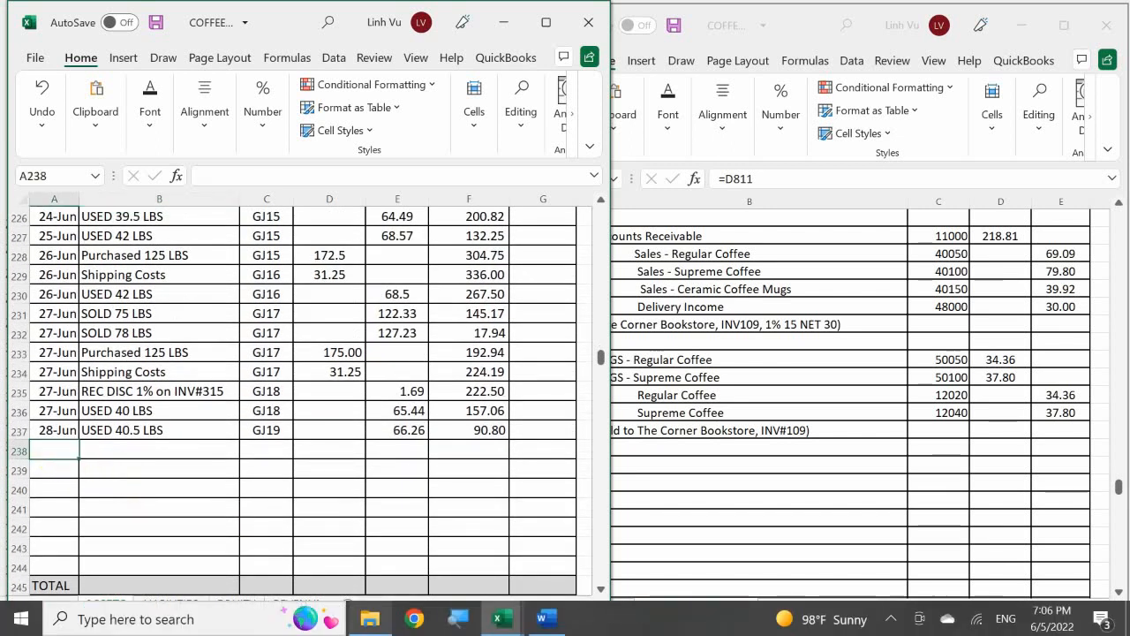
{"action": "type", "text": "6/29"}
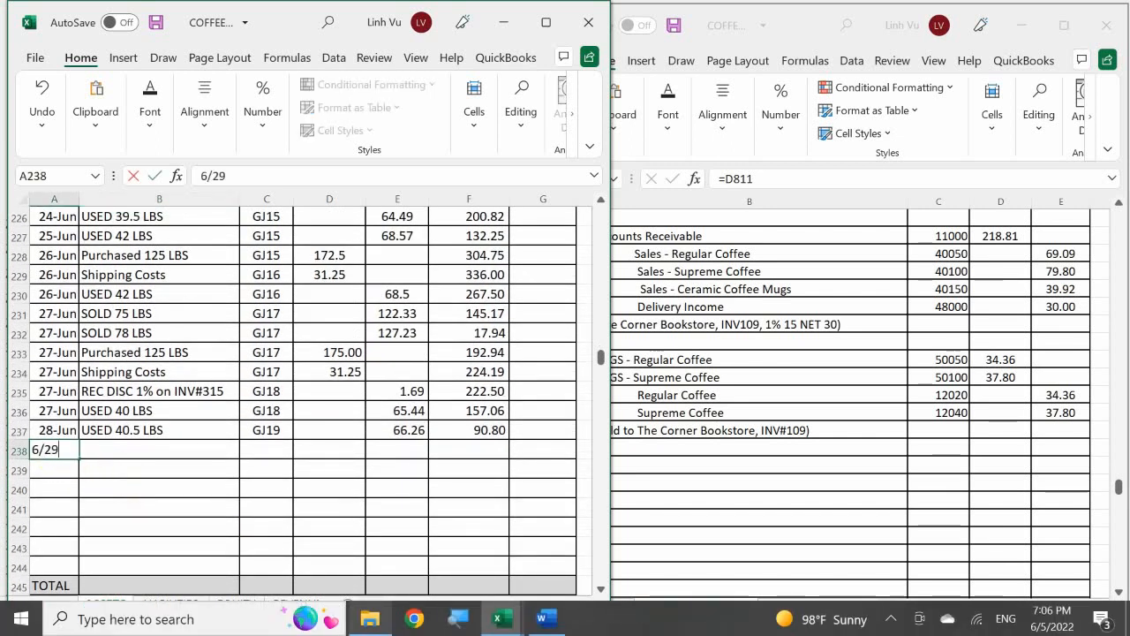
{"action": "key", "text": "Tab"}
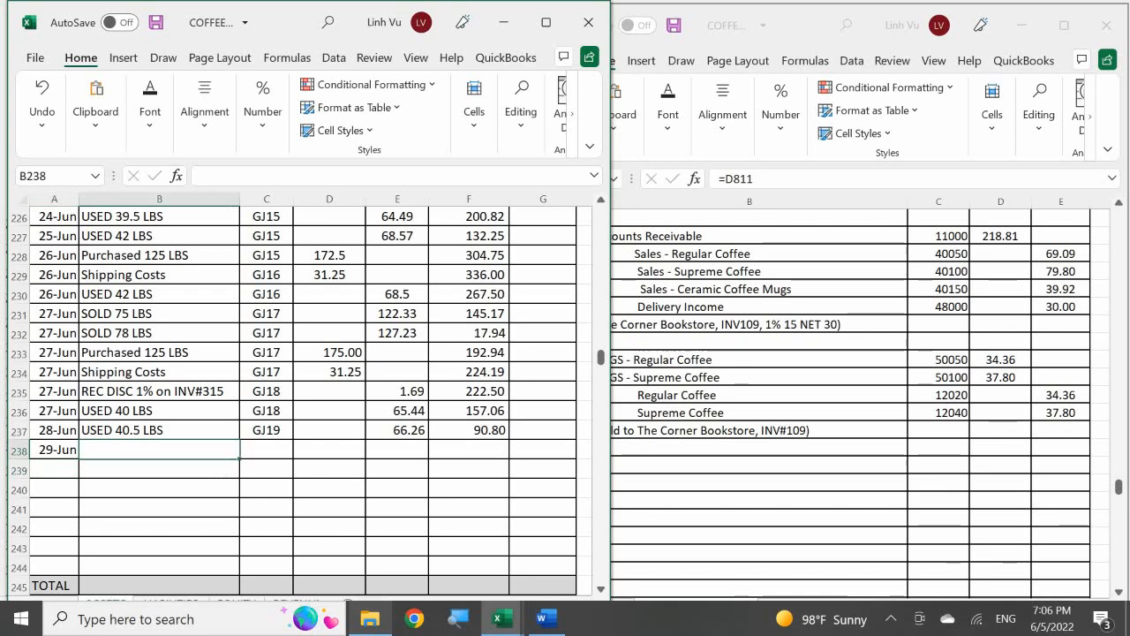
Step: Describe the 29-Jun Regular Coffee inventory entry in row 238 as SOLD 21 LBS with post reference GJ20
{"action": "type", "text": "SOLD 21 LBS"}
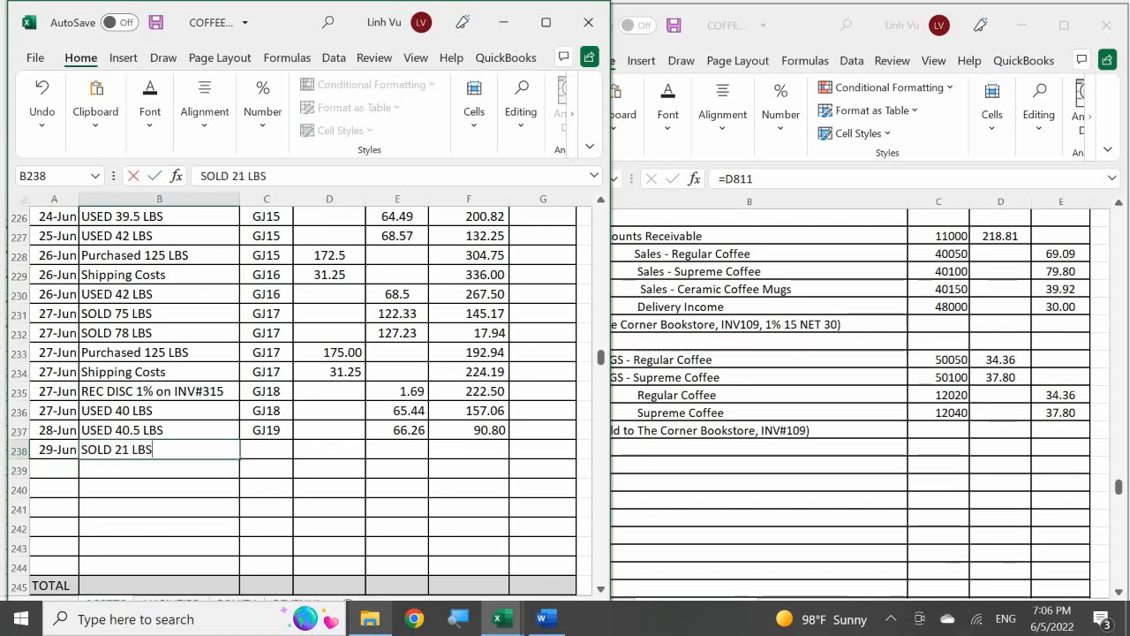
{"action": "key", "text": "Tab"}
{"action": "type", "text": "GJ20"}
{"action": "key", "text": "Tab"}
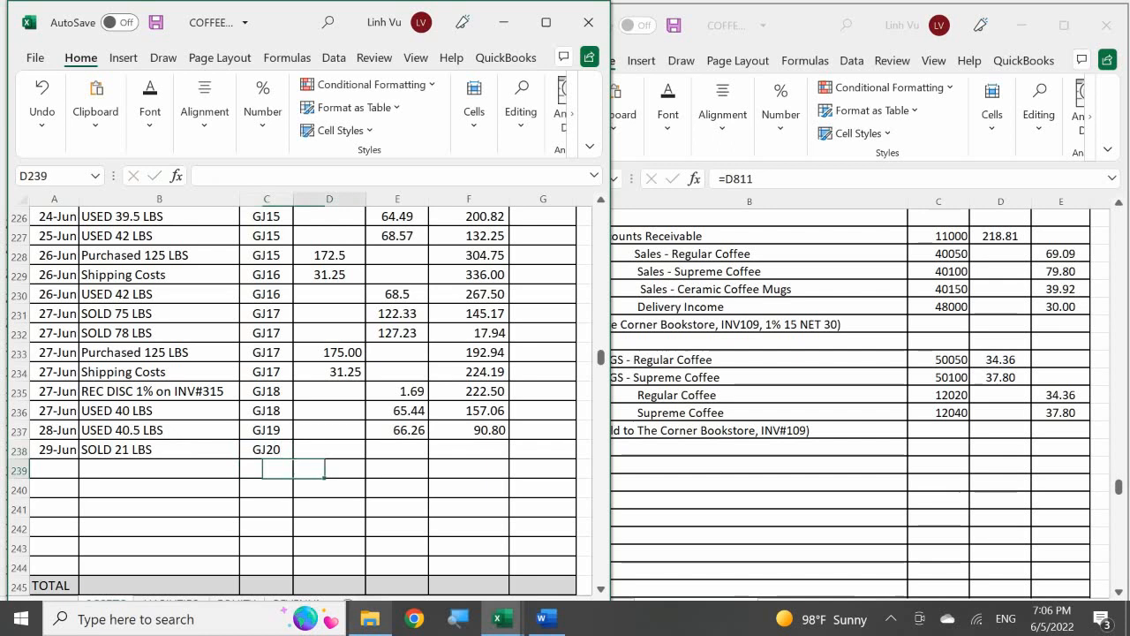
Step: Enter a 34.36 credit in E238 and fill the running balance formula from F237 down to F238
{"action": "key", "text": "Tab"}
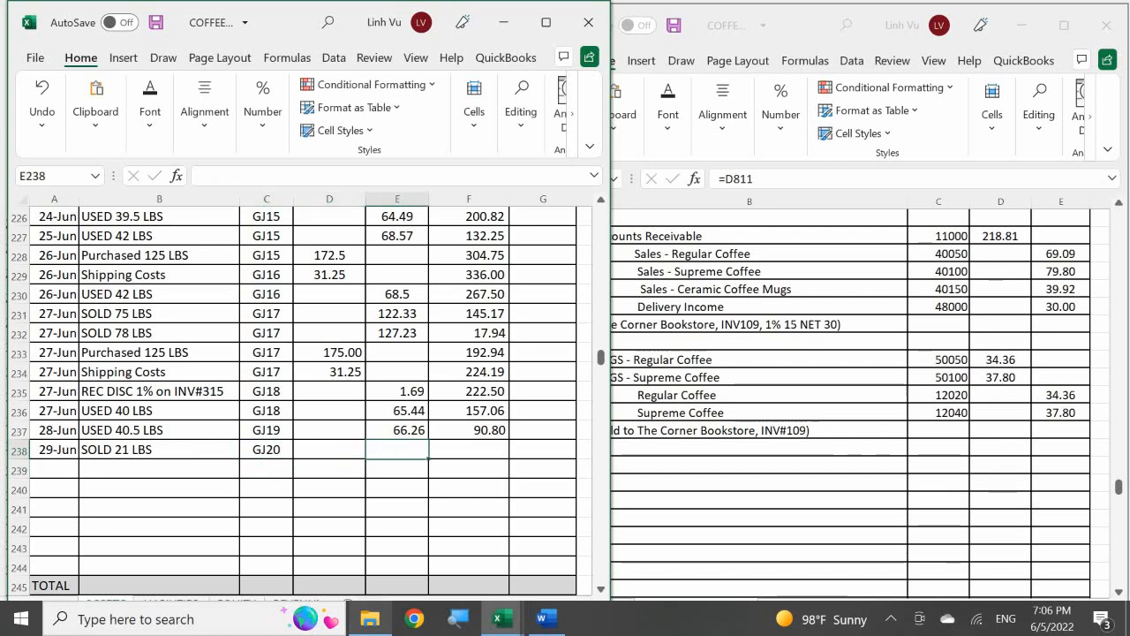
{"action": "type", "text": "3"}
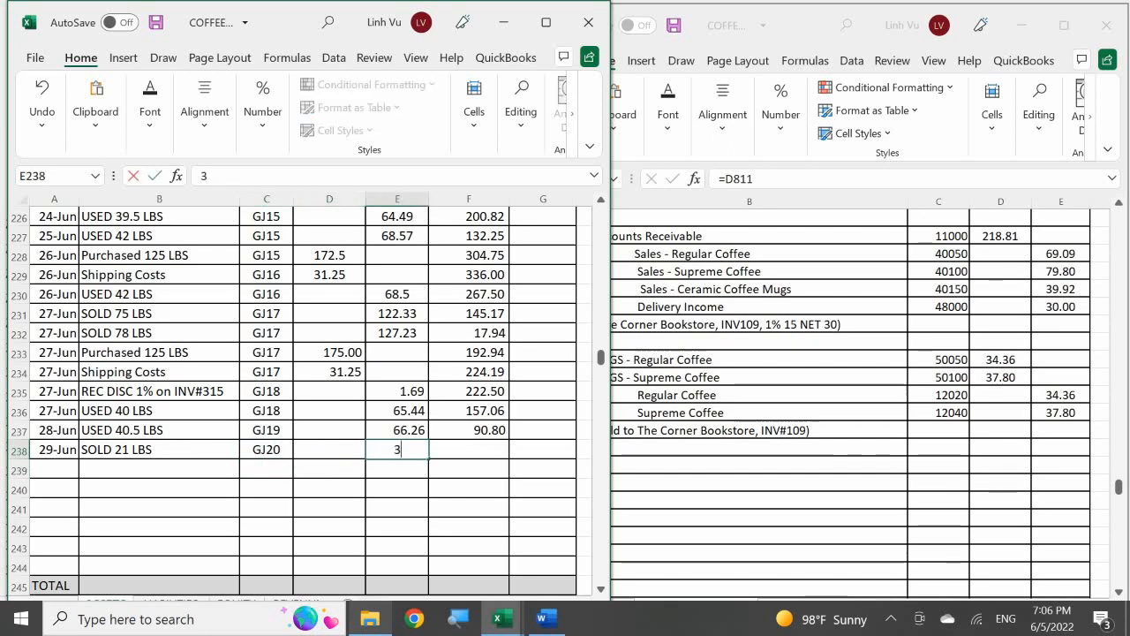
{"action": "type", "text": "4.36"}
{"action": "key", "text": "Return"}
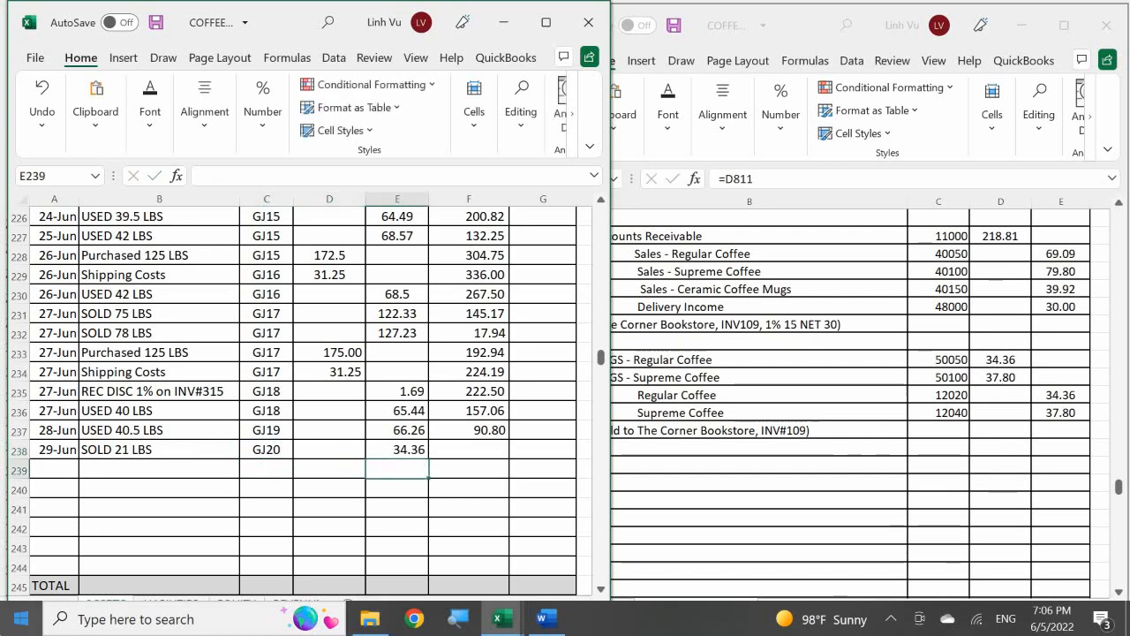
{"action": "left_click", "coordinate": [481, 431]}
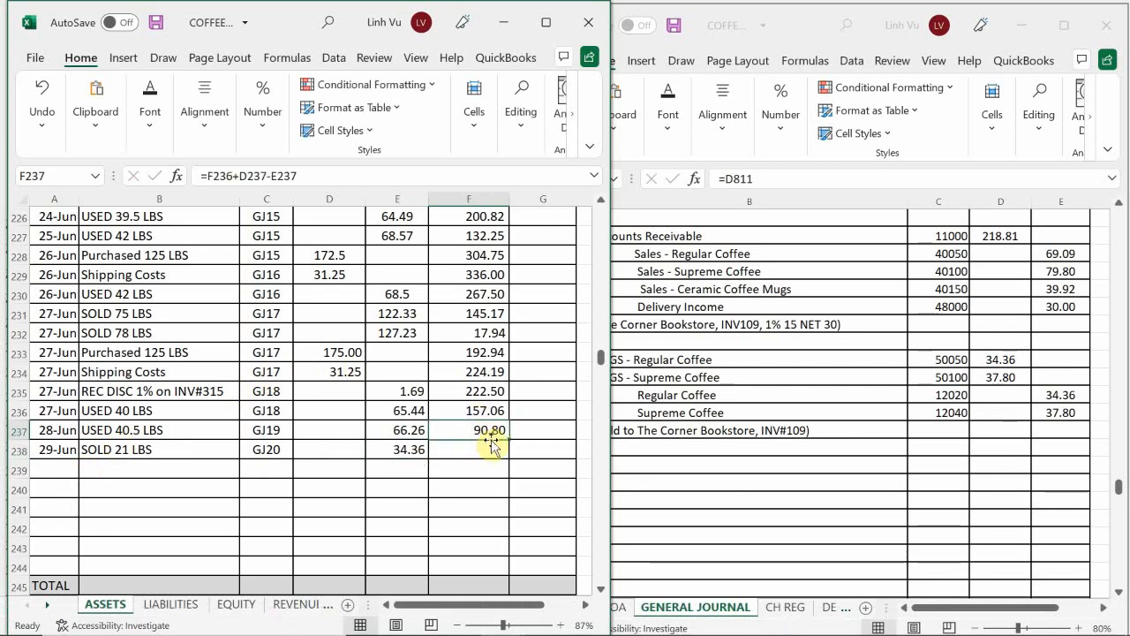
{"action": "left_click_drag", "start_coordinate": [509, 440], "coordinate": [507, 457]}
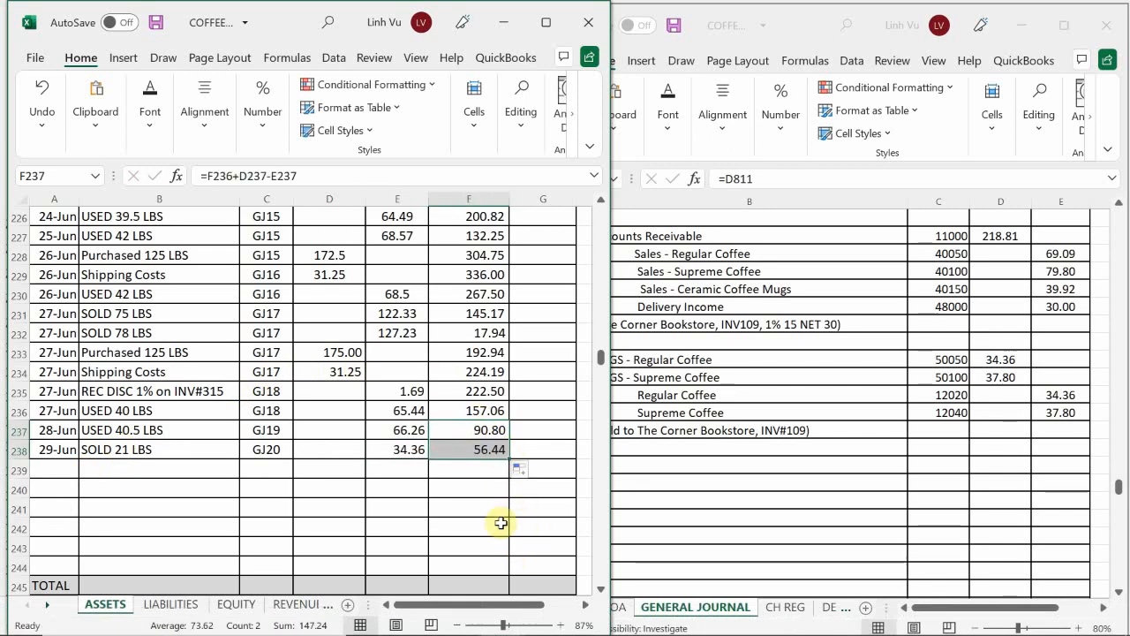
{"action": "mouse_move", "coordinate": [519, 581]}
{"action": "mouse_move", "coordinate": [514, 621]}
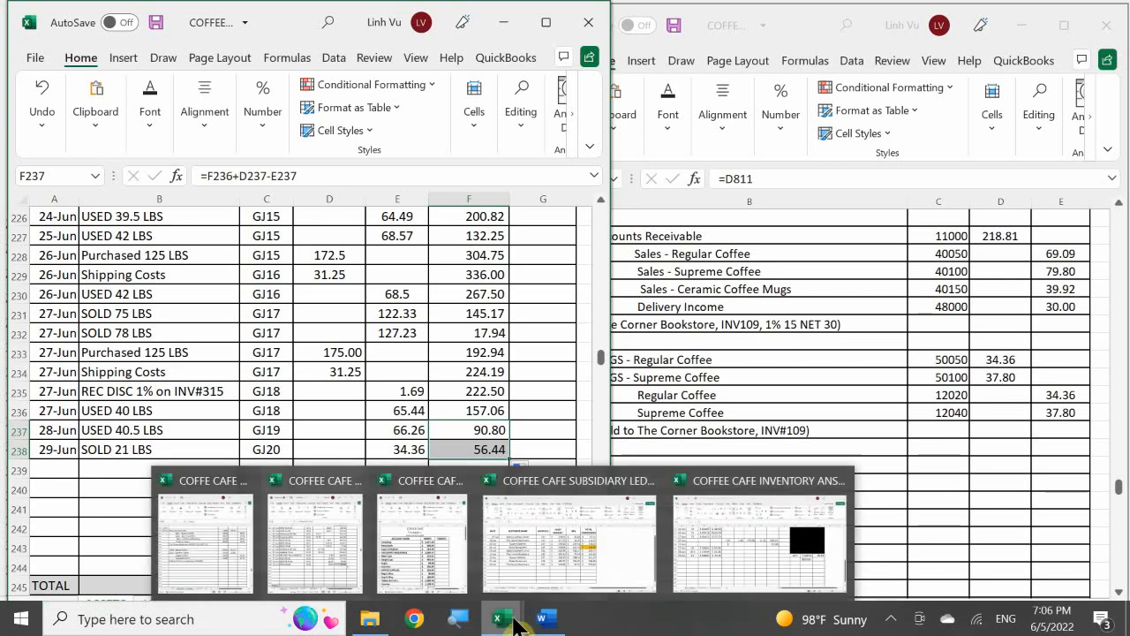
{"action": "mouse_move", "coordinate": [703, 550]}
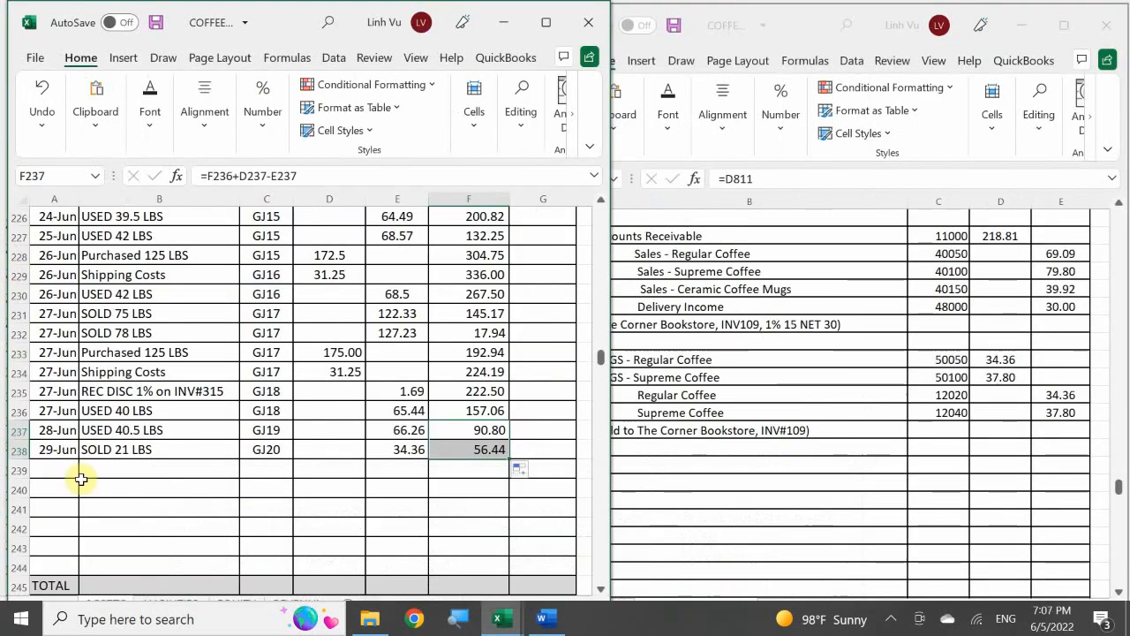
Step: Enter the date 6/29 in A283, the first empty row of the Supreme Coffee inventory account
{"action": "left_click", "coordinate": [136, 470]}
{"action": "scroll", "coordinate": [138, 475], "scroll_direction": "down", "scroll_amount": 5}
{"action": "scroll", "coordinate": [139, 475], "scroll_direction": "down", "scroll_amount": 10}
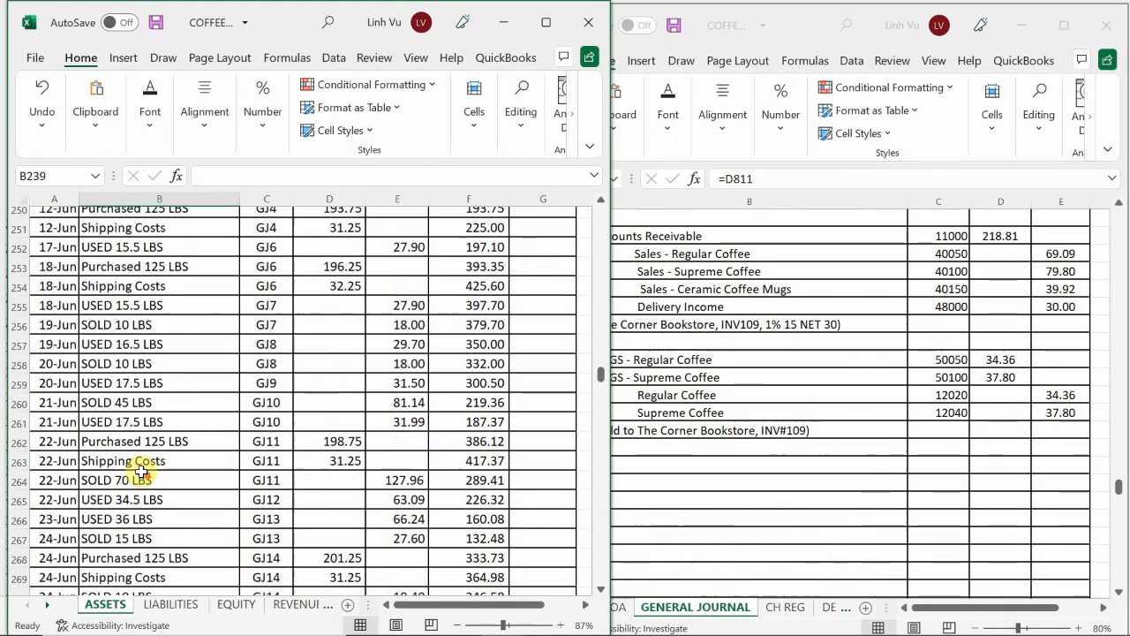
{"action": "scroll", "coordinate": [140, 468], "scroll_direction": "down", "scroll_amount": 1}
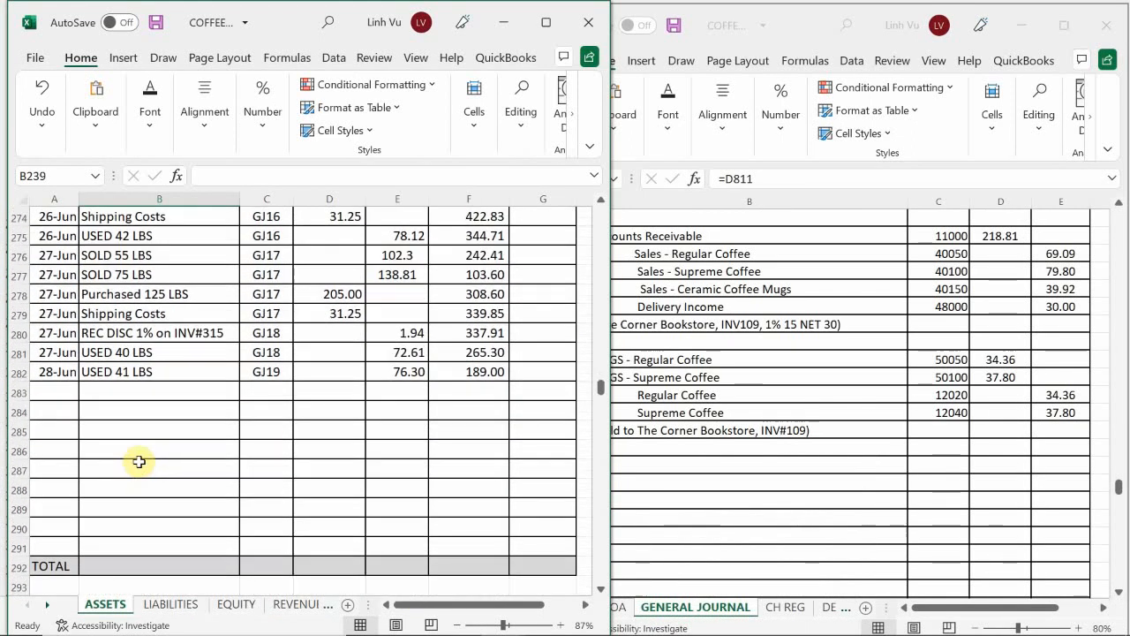
{"action": "scroll", "coordinate": [139, 461], "scroll_direction": "up", "scroll_amount": 1}
{"action": "left_click", "coordinate": [62, 447]}
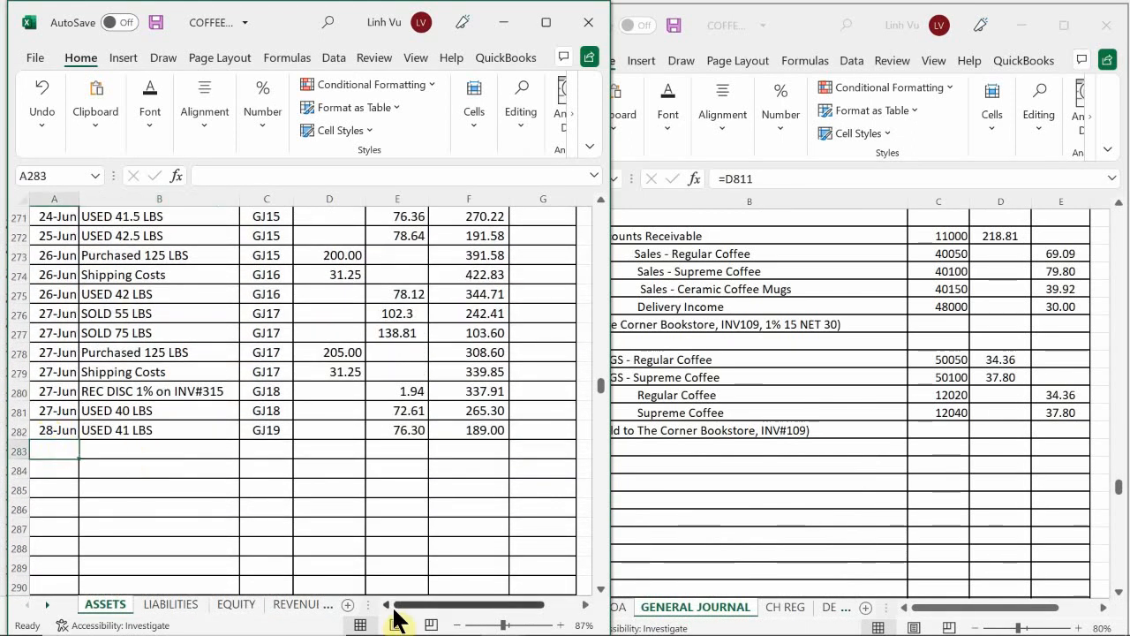
{"action": "type", "text": "6/29"}
{"action": "key", "text": "Return"}
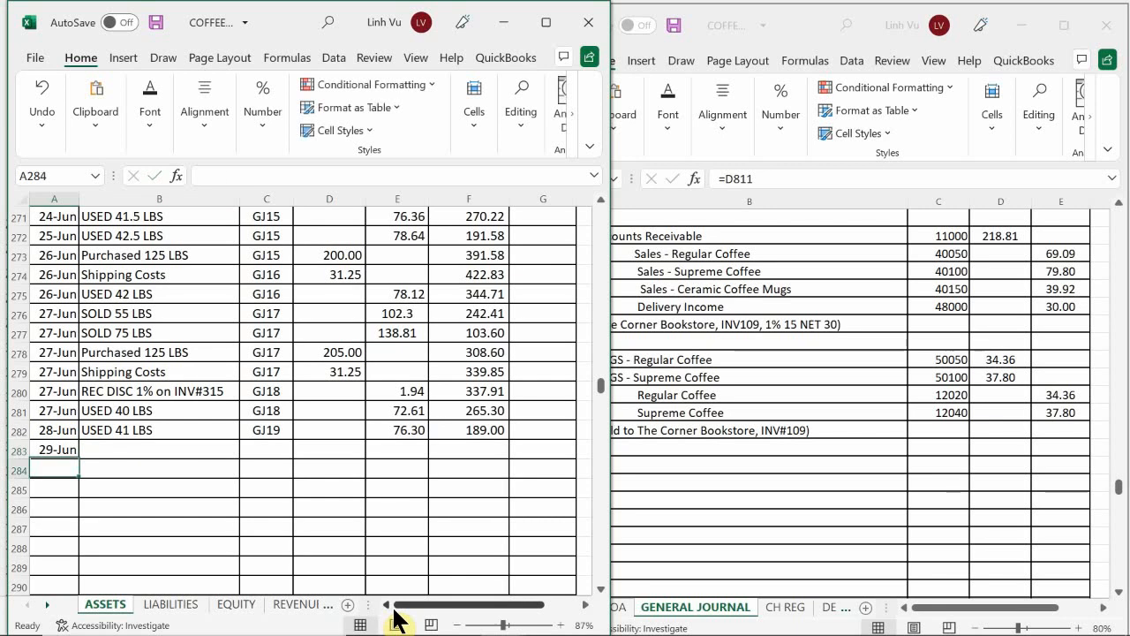
Step: Describe the 29-Jun Supreme Coffee inventory entry in row 283 as SOLD 20 LBS with post reference GJ20
{"action": "key", "text": "Up"}
{"action": "key", "text": "Right"}
{"action": "type", "text": "SO"}
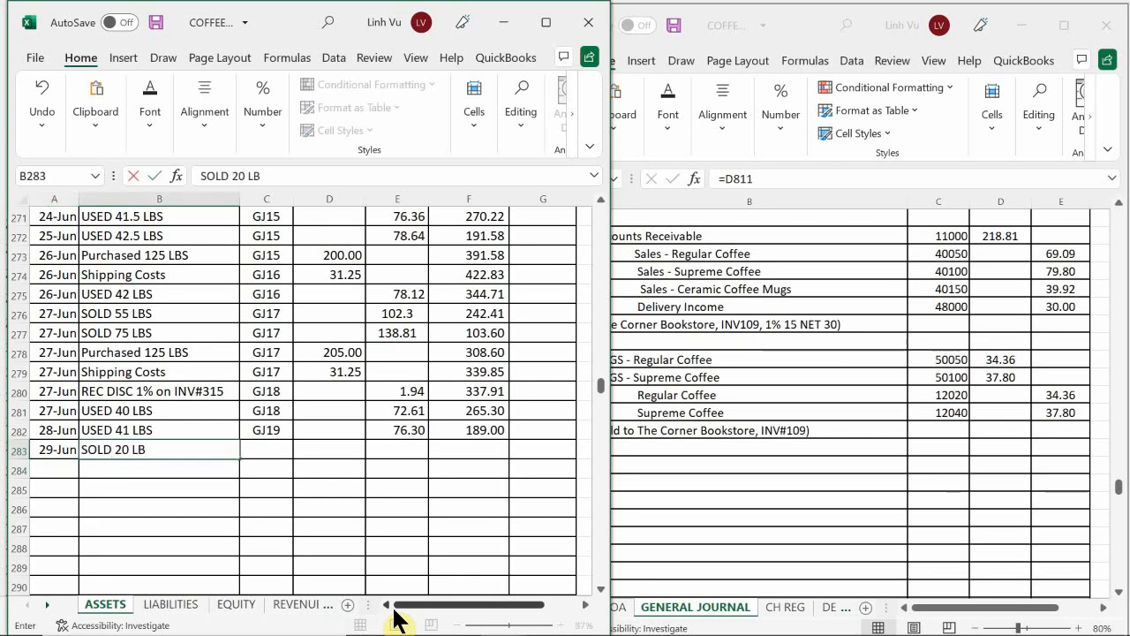
{"action": "key", "text": "Return"}
{"action": "key", "text": "Right"}
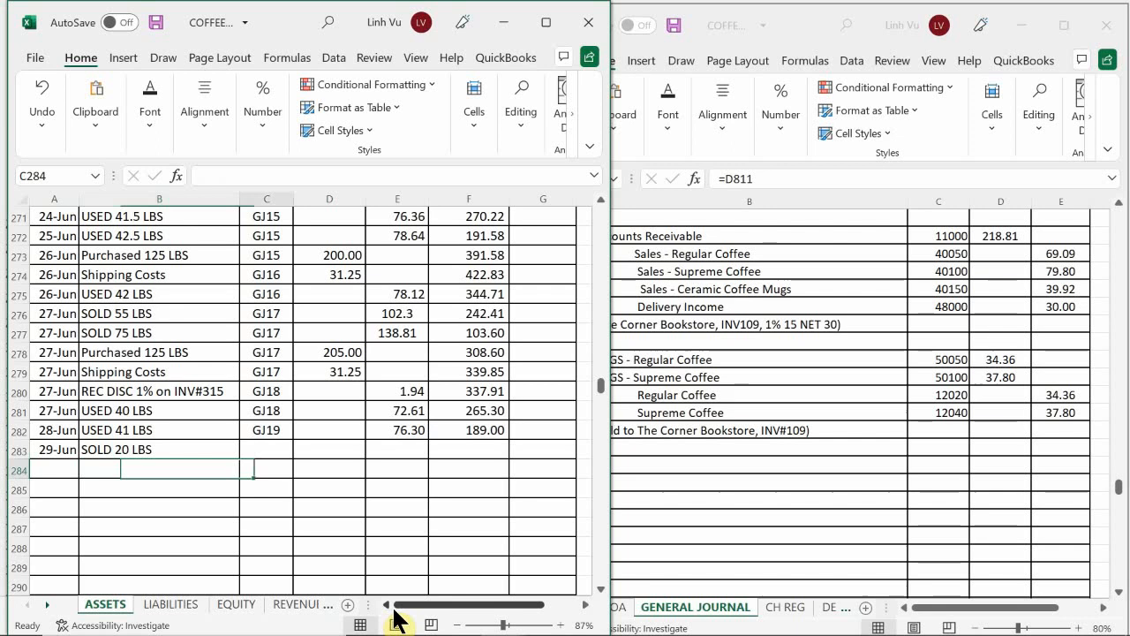
{"action": "key", "text": "Up"}
{"action": "type", "text": "GJ"}
{"action": "key", "text": "Up"}
{"action": "key", "text": "Right"}
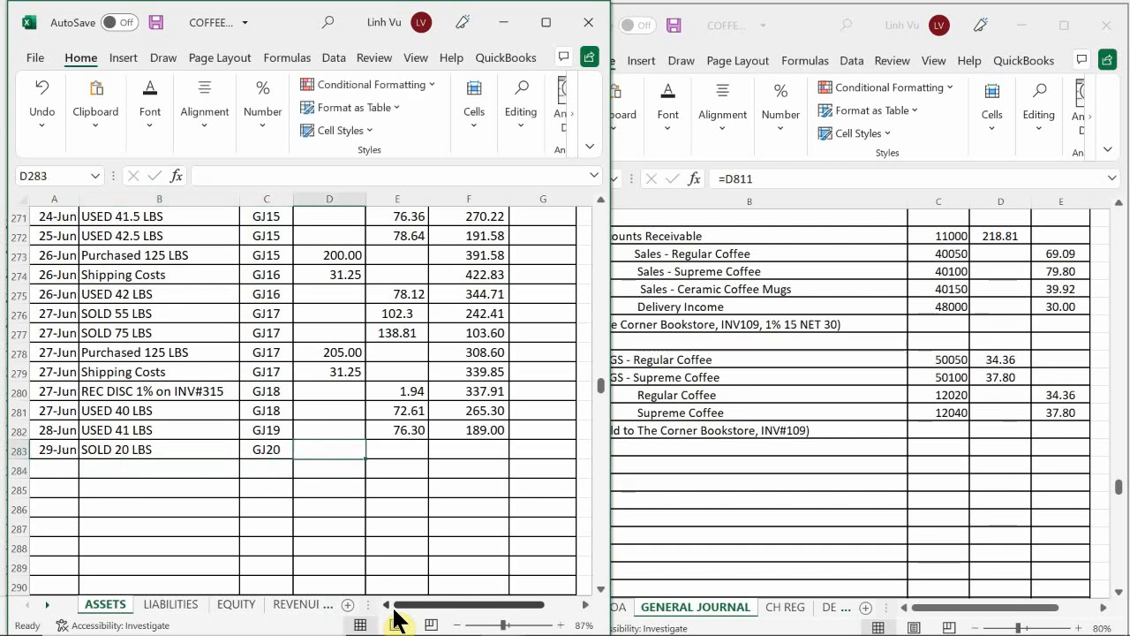
{"action": "key", "text": "Right"}
{"action": "type", "text": "3"}
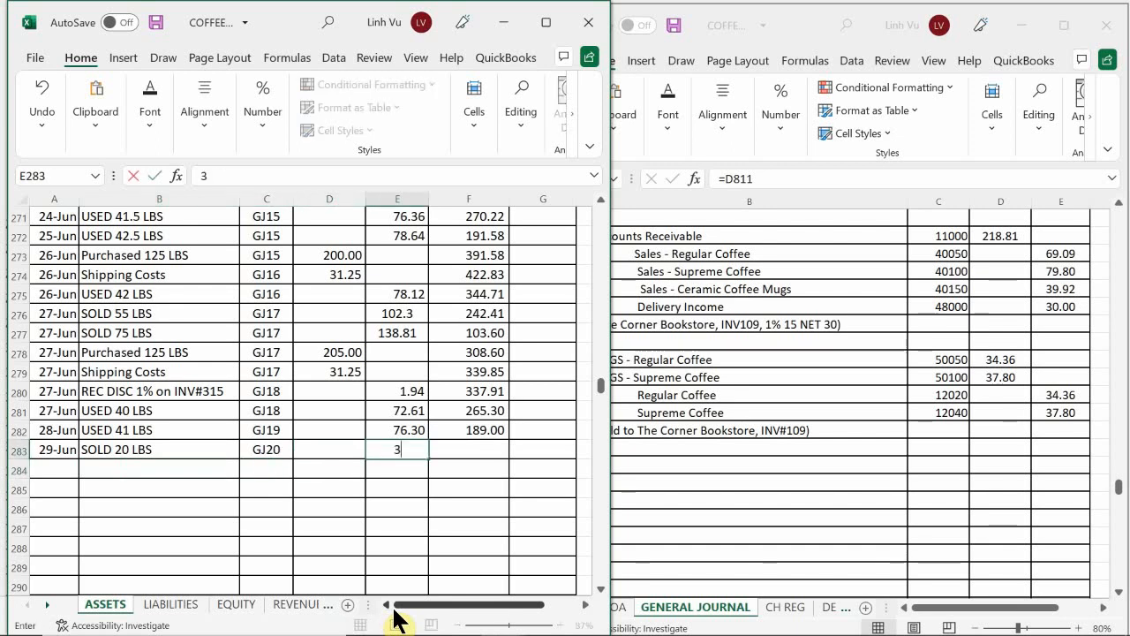
{"action": "key", "text": "Up"}
{"action": "key", "text": "Down"}
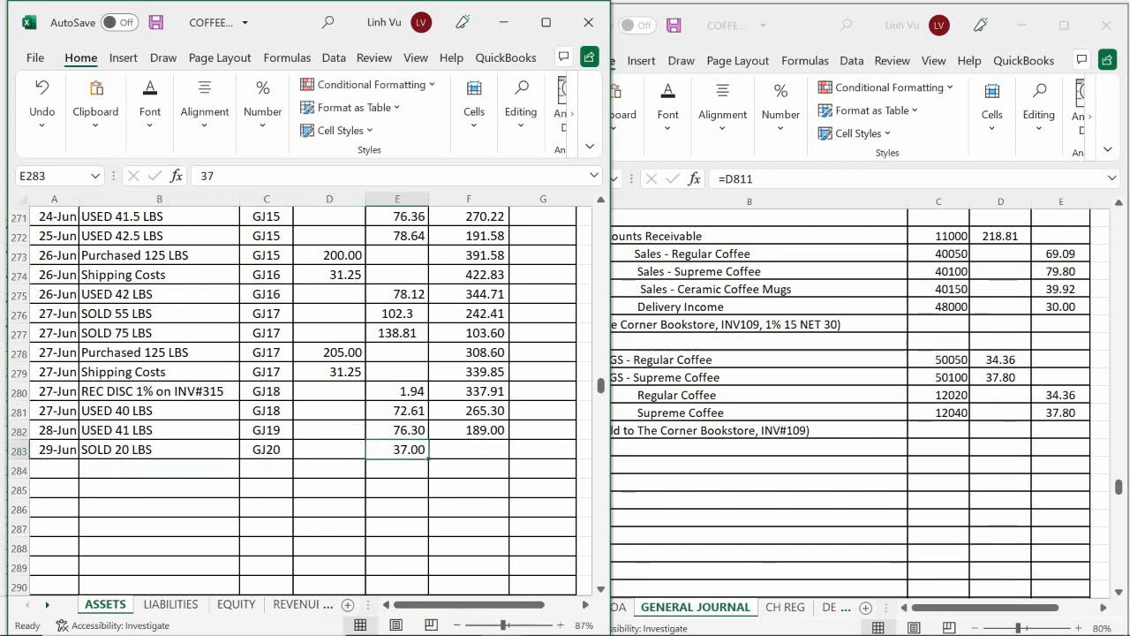
{"action": "left_click", "coordinate": [399, 462]}
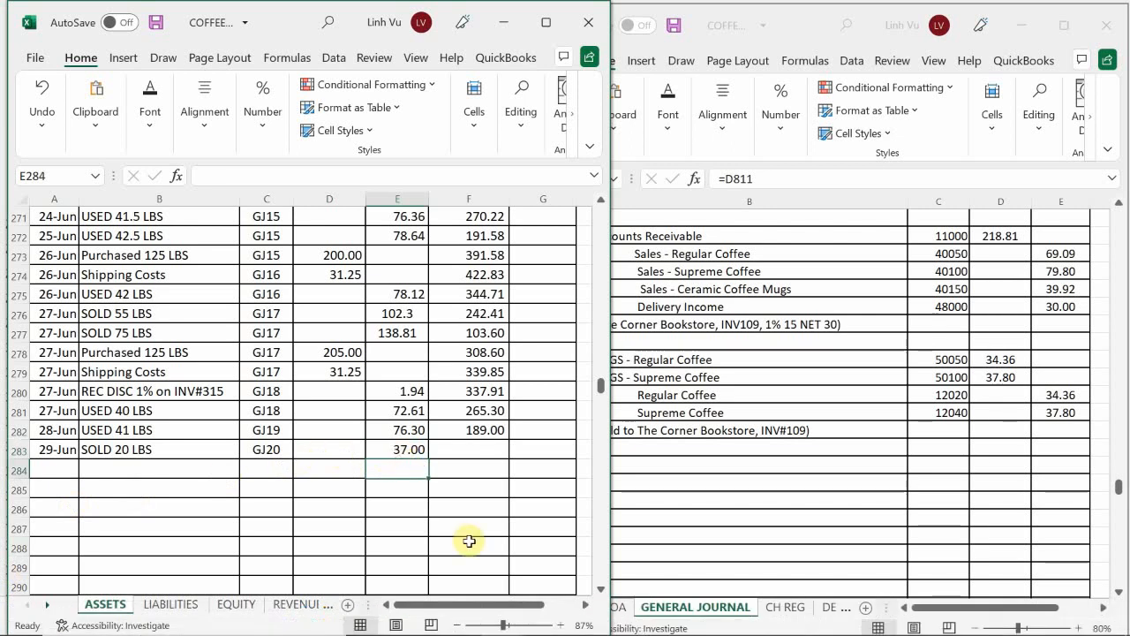
{"action": "key", "text": "Up"}
{"action": "key", "text": "Page_Down"}
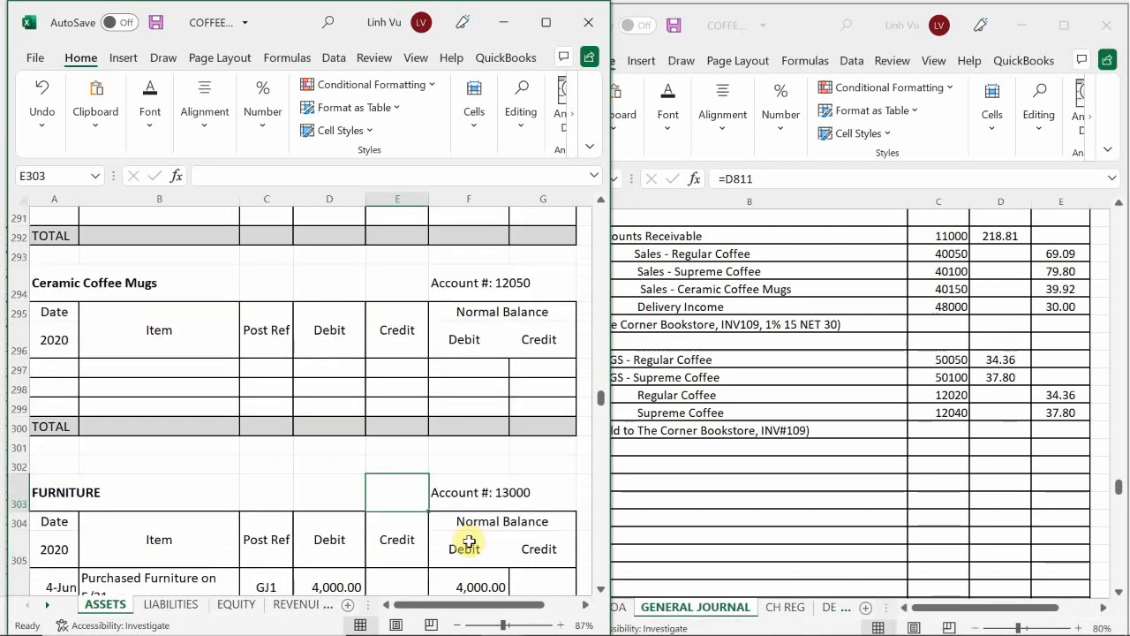
{"action": "key", "text": "Page_Up"}
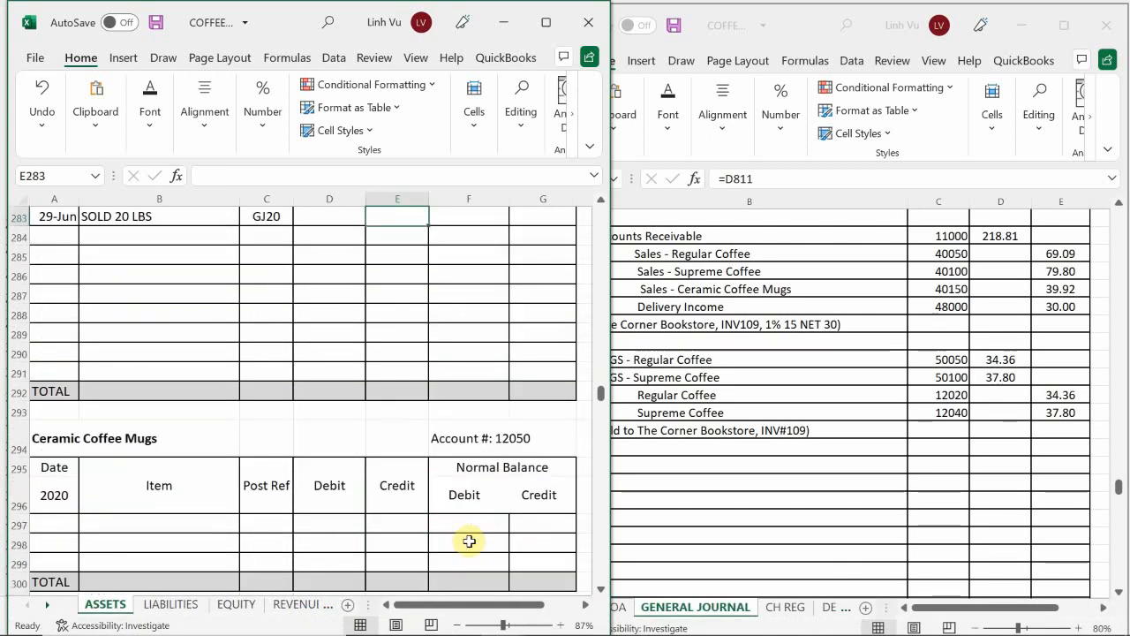
{"action": "scroll", "coordinate": [468, 541], "scroll_direction": "up", "scroll_amount": 4}
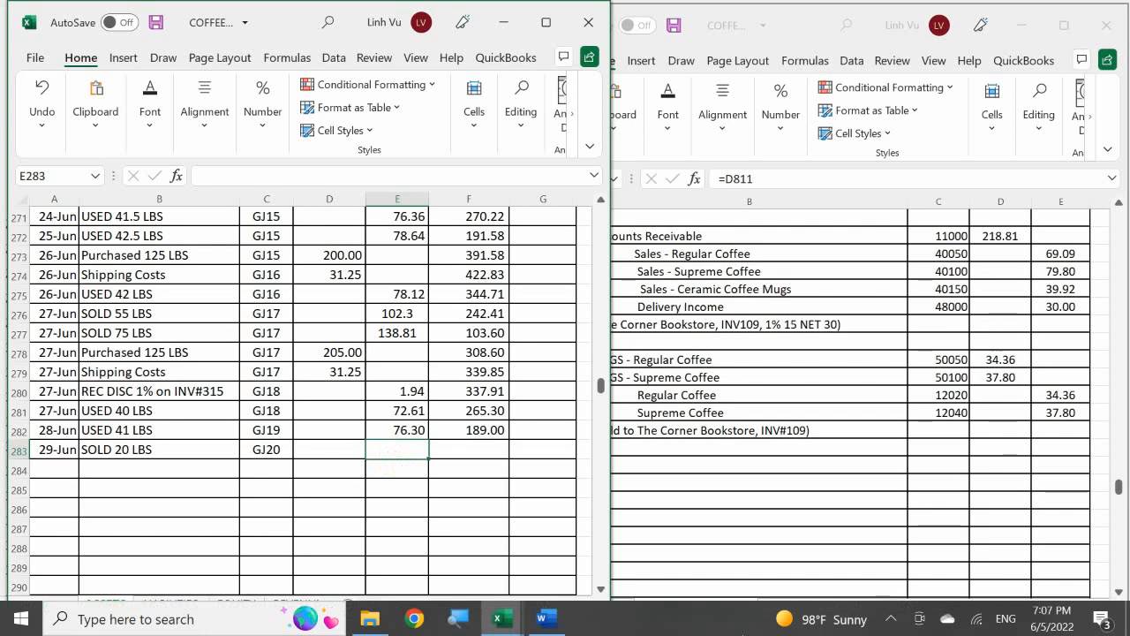
Step: Enter a 37.80 credit in E283 and fill the running balance formula from F282 down to F283
{"action": "type", "text": "37."}
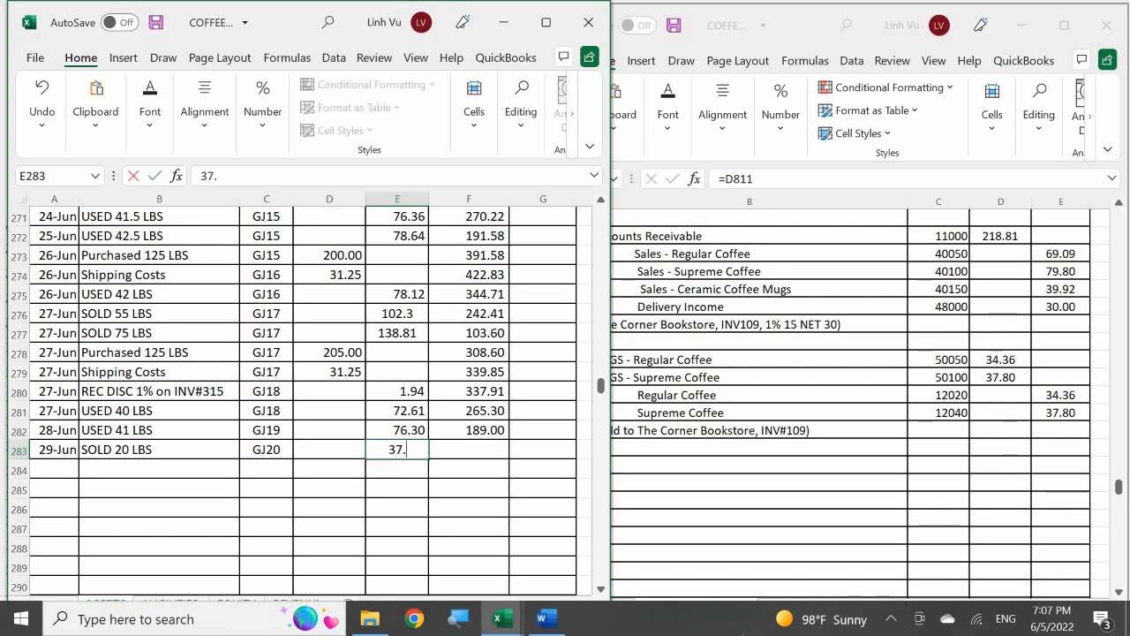
{"action": "type", "text": "80"}
{"action": "key", "text": "Return"}
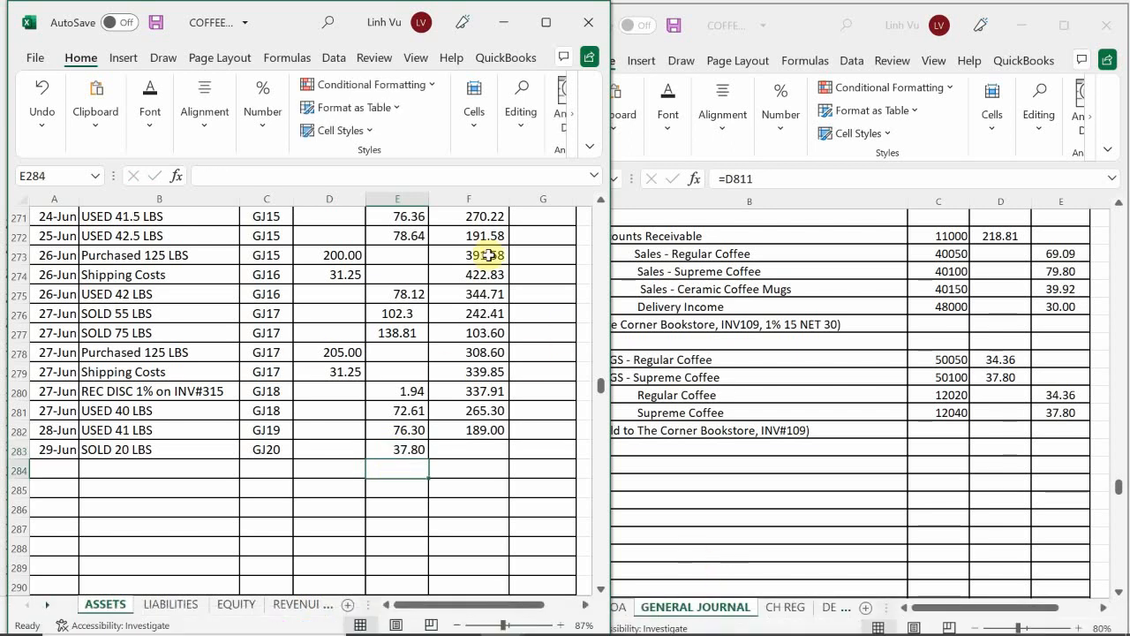
{"action": "left_click", "coordinate": [484, 432]}
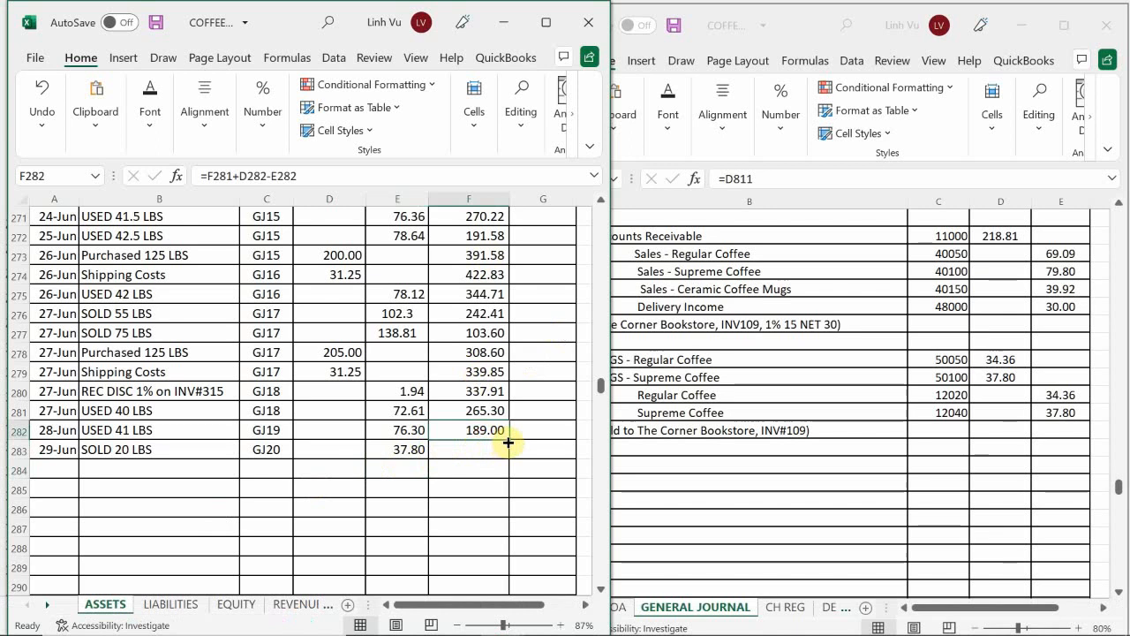
{"action": "left_click_drag", "start_coordinate": [508, 442], "coordinate": [509, 455]}
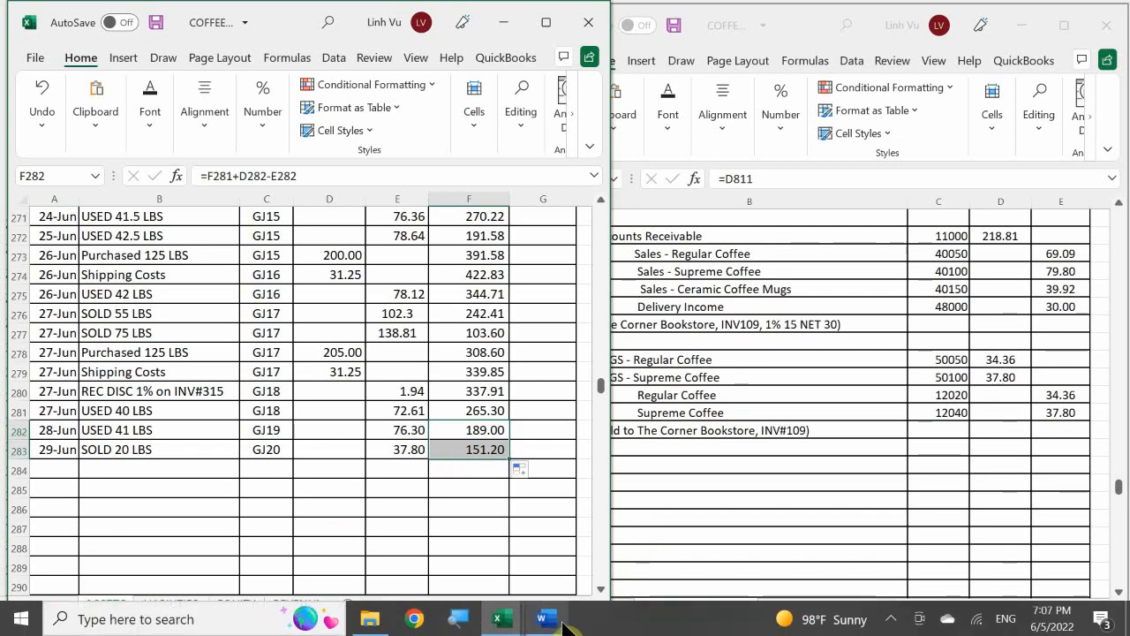
Step: Switch to the Word scenario document and read the transaction that follows invoice 109
{"action": "left_click", "coordinate": [544, 617]}
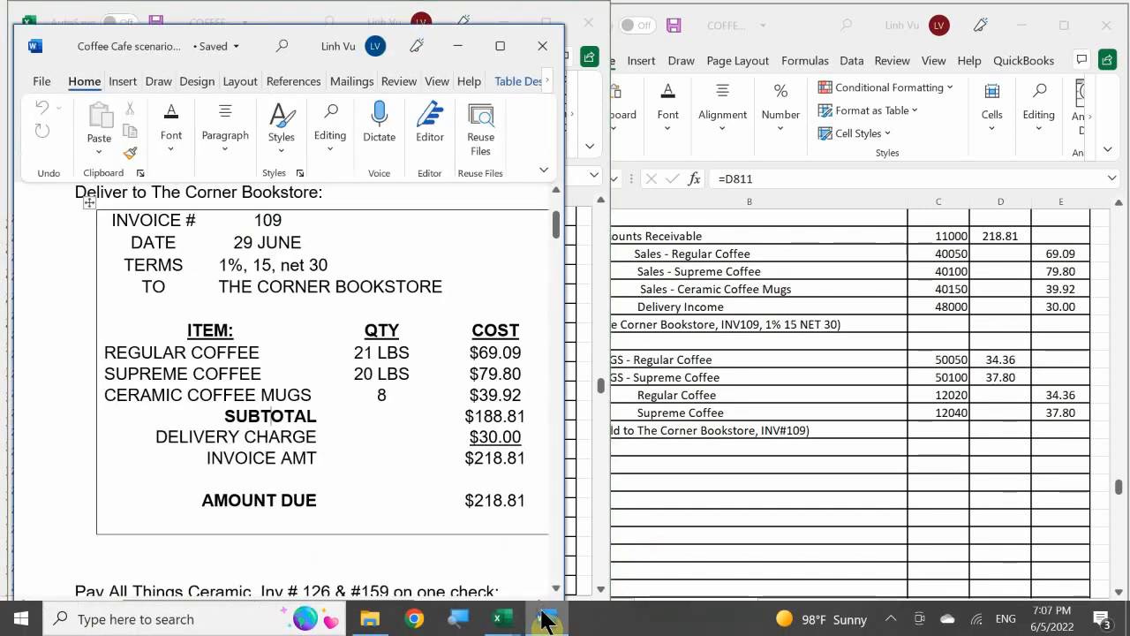
{"action": "left_click", "coordinate": [474, 416]}
{"action": "scroll", "coordinate": [481, 418], "scroll_direction": "down", "scroll_amount": 1}
{"action": "scroll", "coordinate": [481, 418], "scroll_direction": "down", "scroll_amount": 4}
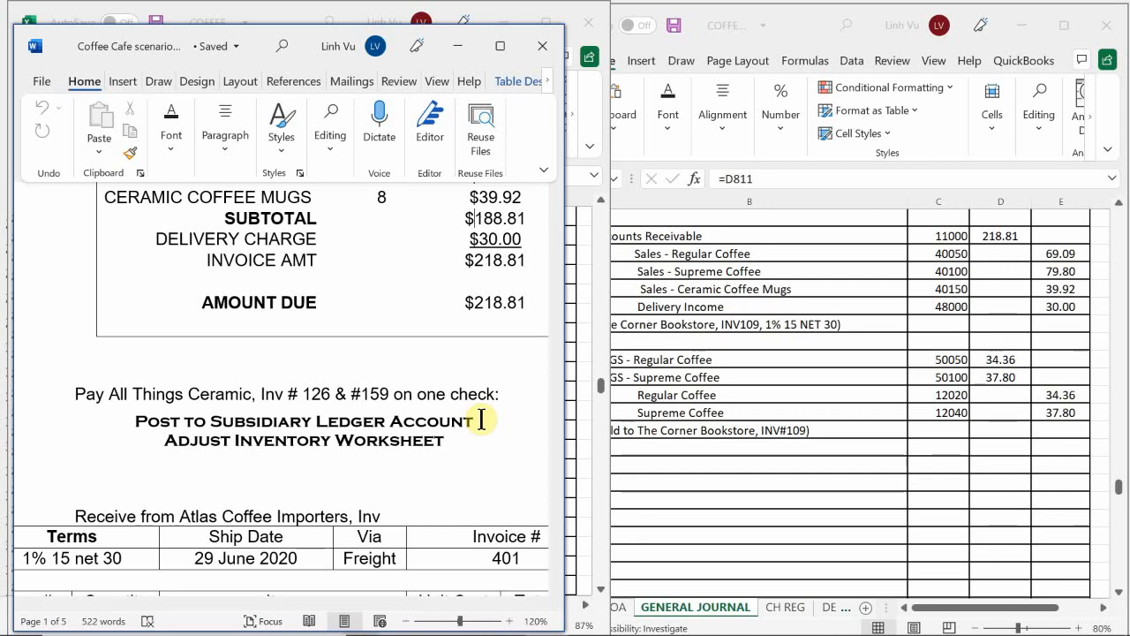
{"action": "scroll", "coordinate": [481, 419], "scroll_direction": "up", "scroll_amount": 1}
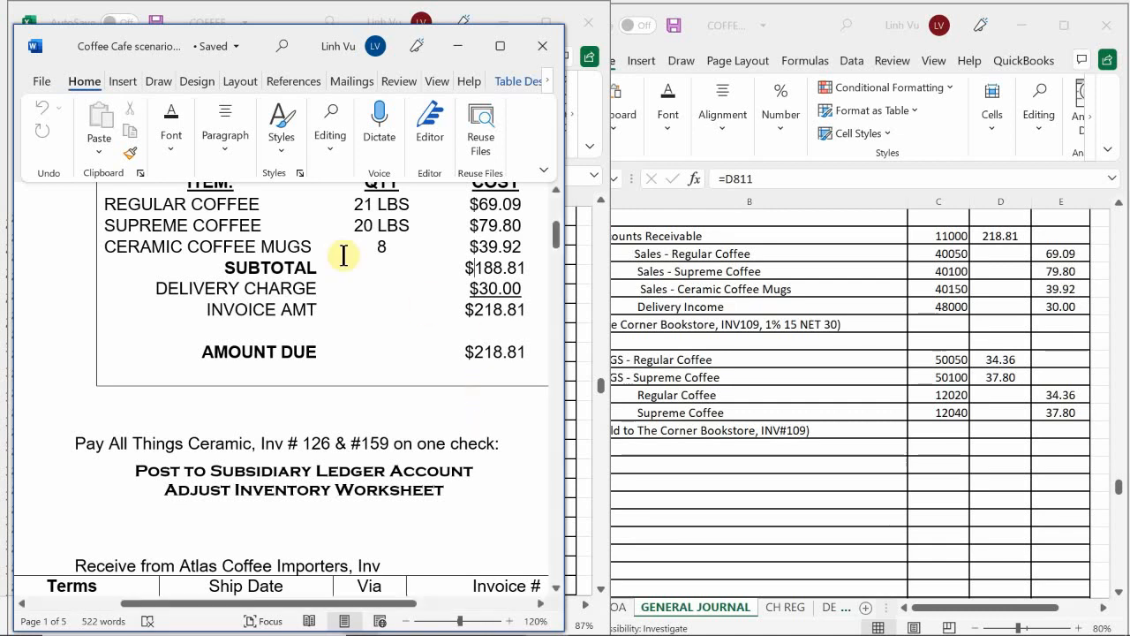
Step: Start a new General Journal entry by entering the date 6/29 in A816
{"action": "left_click", "coordinate": [686, 492]}
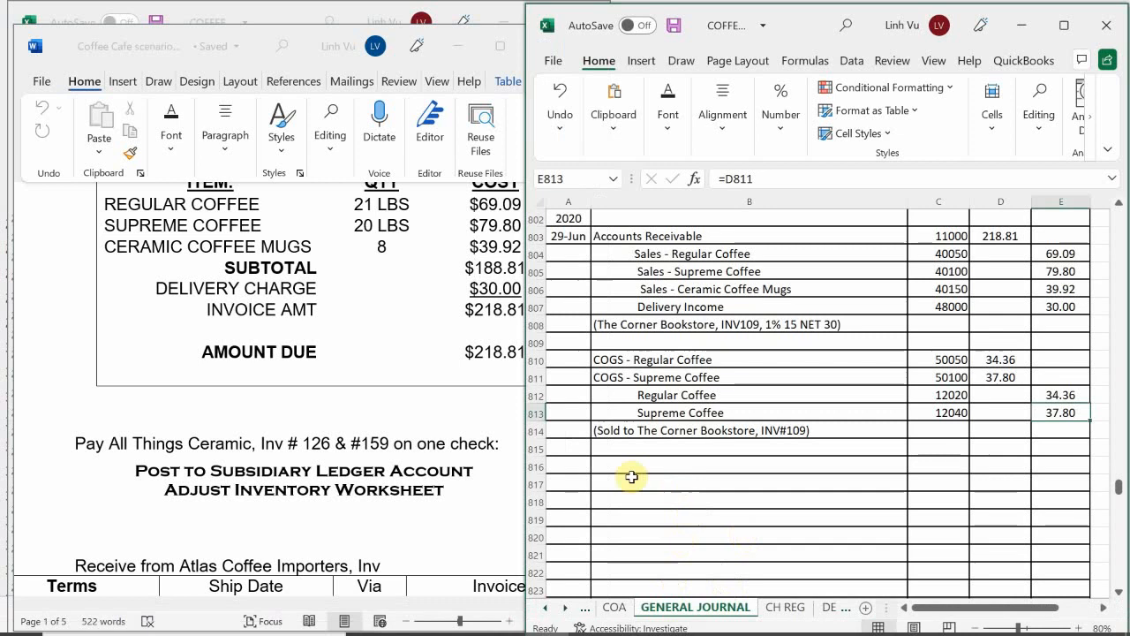
{"action": "left_click", "coordinate": [569, 464]}
{"action": "type", "text": "6/29"}
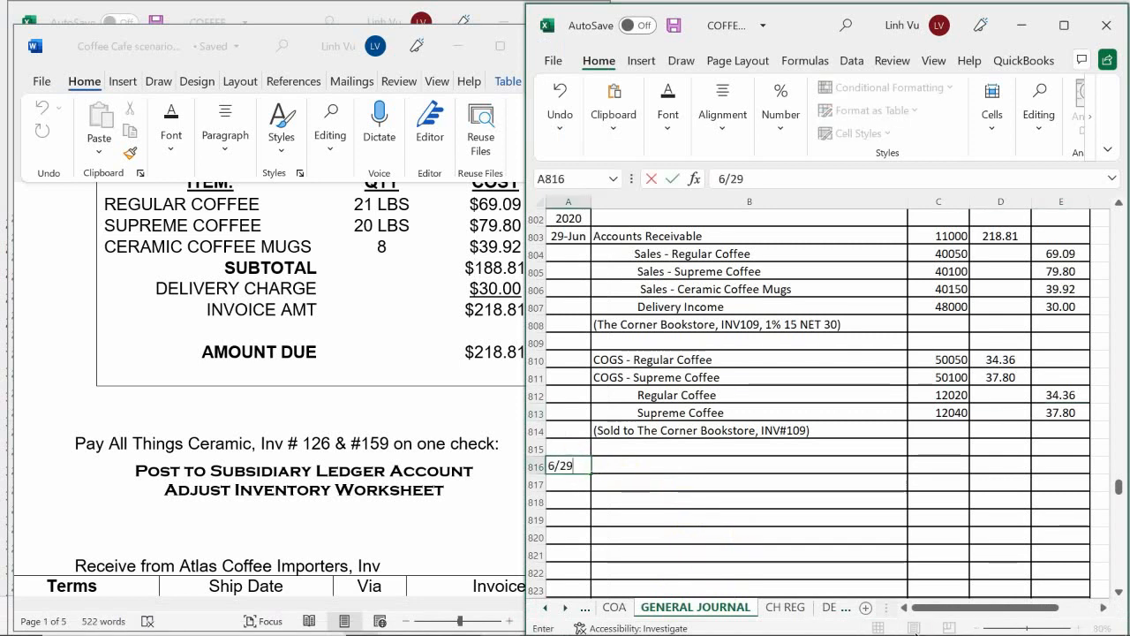
{"action": "key", "text": "Return"}
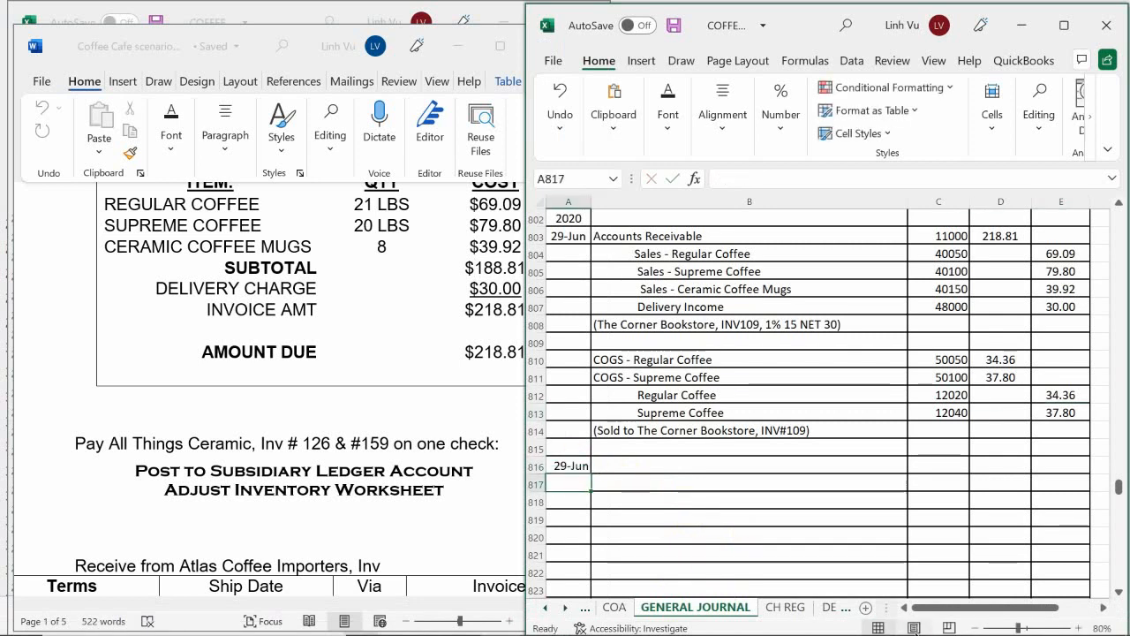
Step: Enter Accounts Payable with account number 20000 as the first line of the 29-Jun journal entry in row 816
{"action": "key", "text": "Right"}
{"action": "key", "text": "Up"}
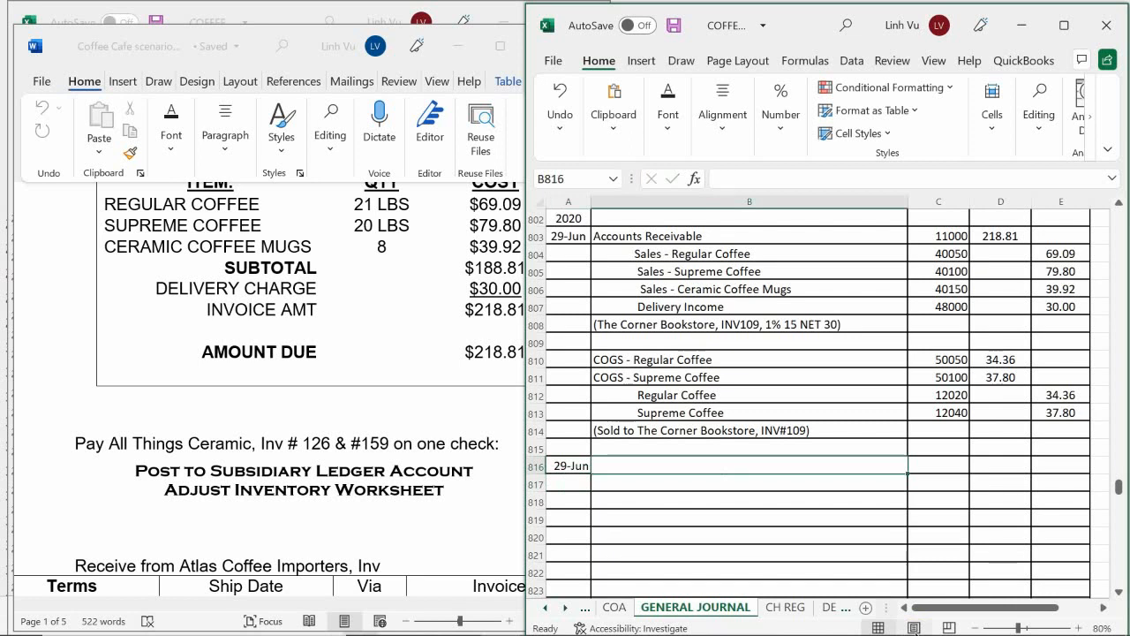
{"action": "type", "text": "Accpim"}
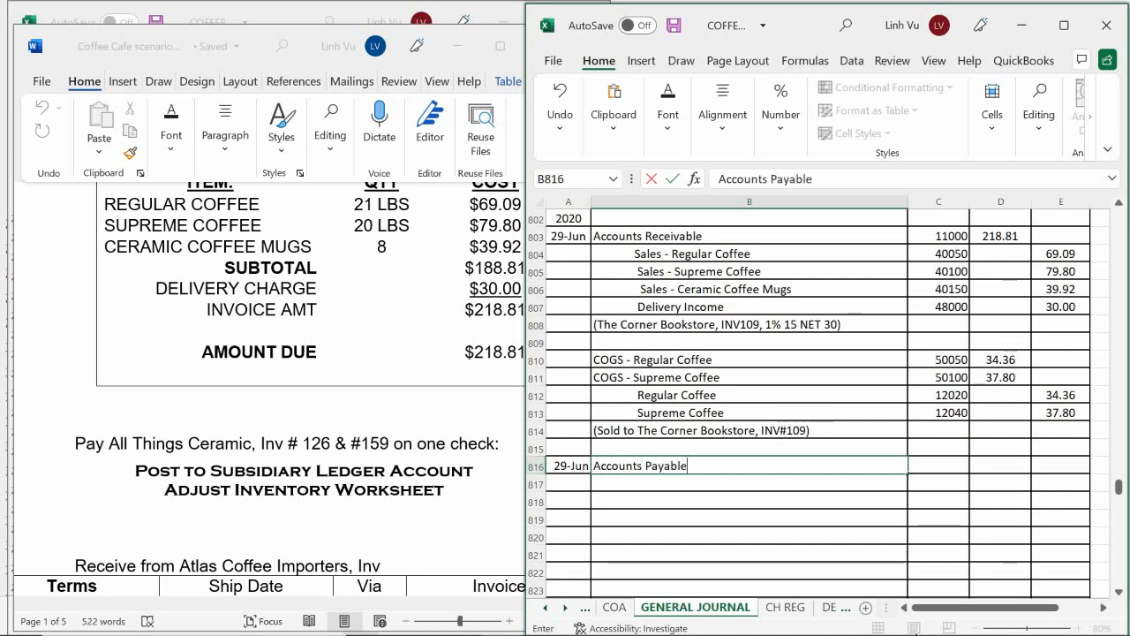
{"action": "key", "text": "Return"}
{"action": "key", "text": "Right"}
{"action": "key", "text": "Up"}
{"action": "type", "text": "20"}
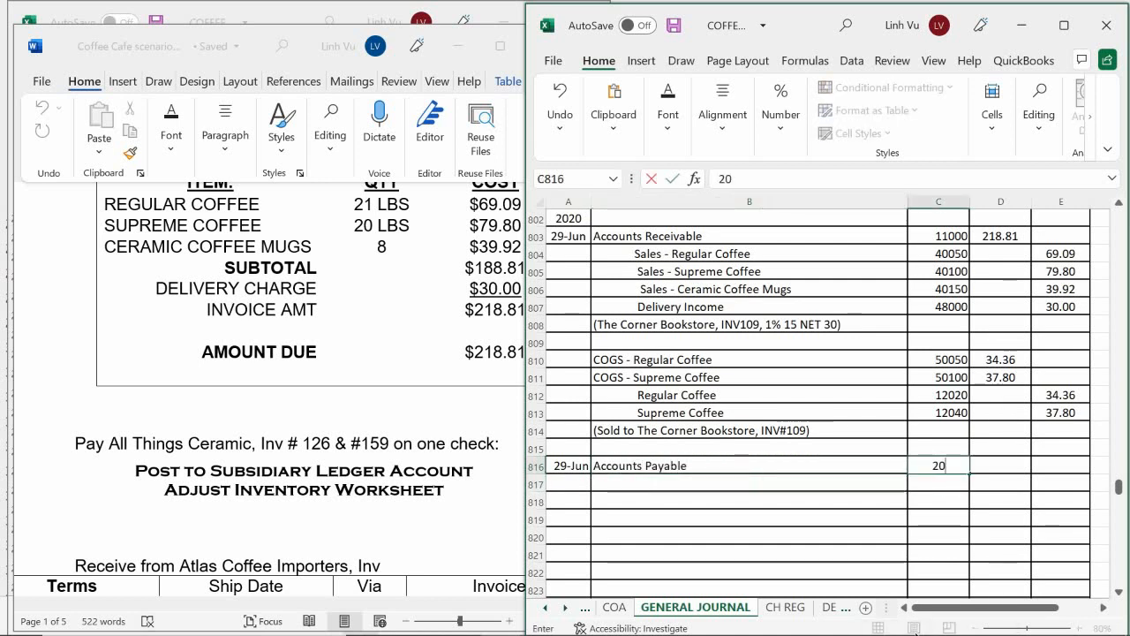
{"action": "type", "text": "000"}
{"action": "key", "text": "Return"}
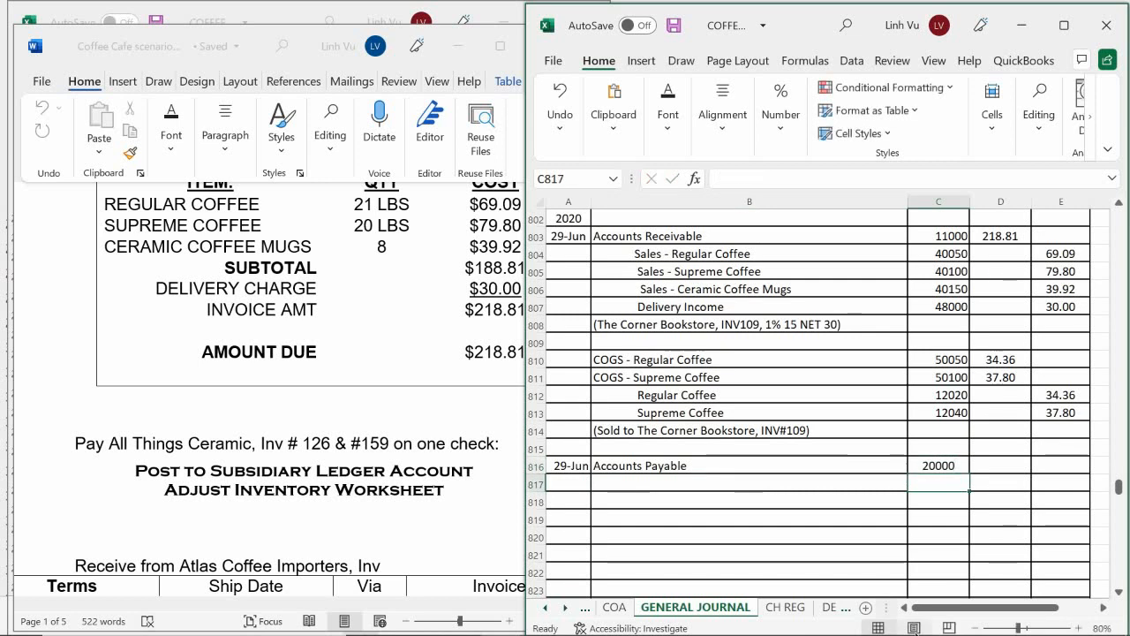
Step: Enter an indented Checking line with account number 10100 in row 817 of the General Journal
{"action": "left_click", "coordinate": [607, 482]}
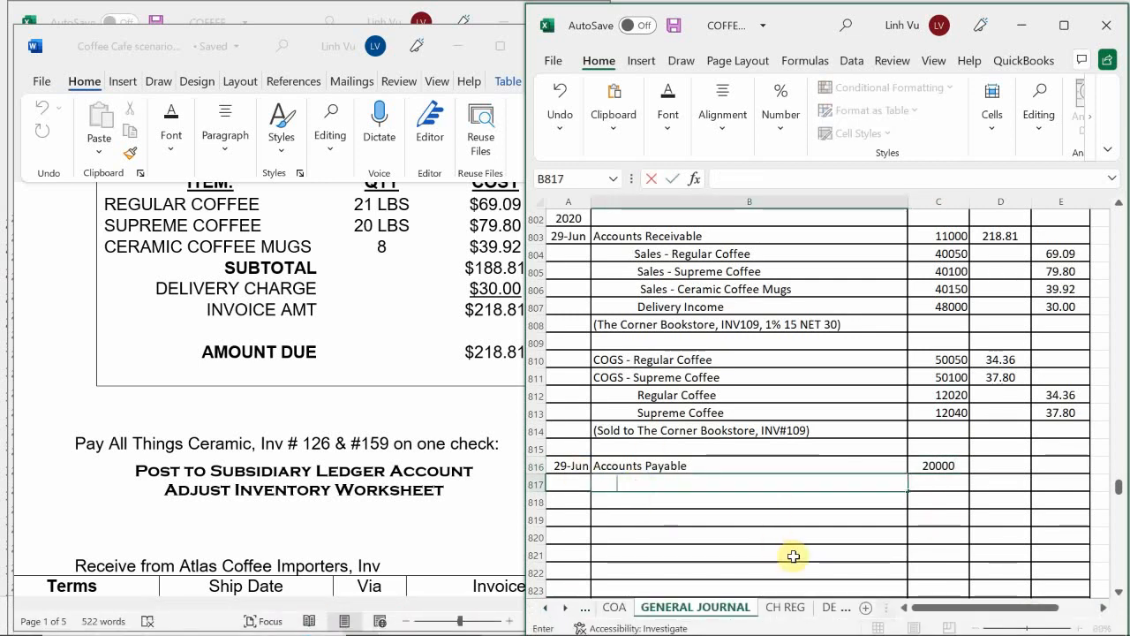
{"action": "type", "text": "Checking"}
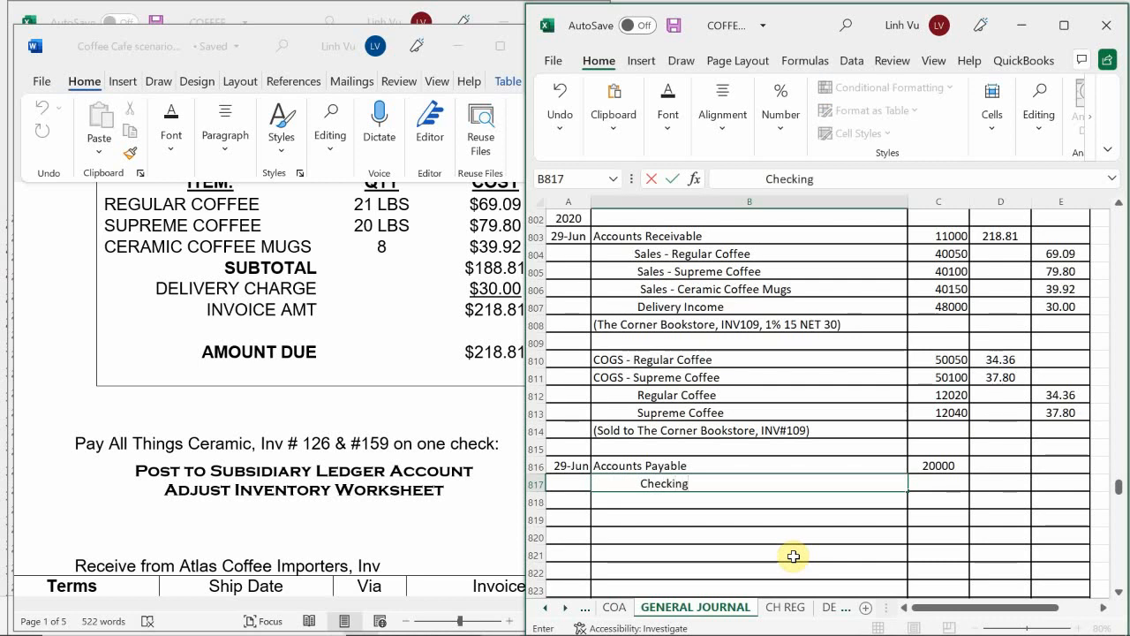
{"action": "key", "text": "Return"}
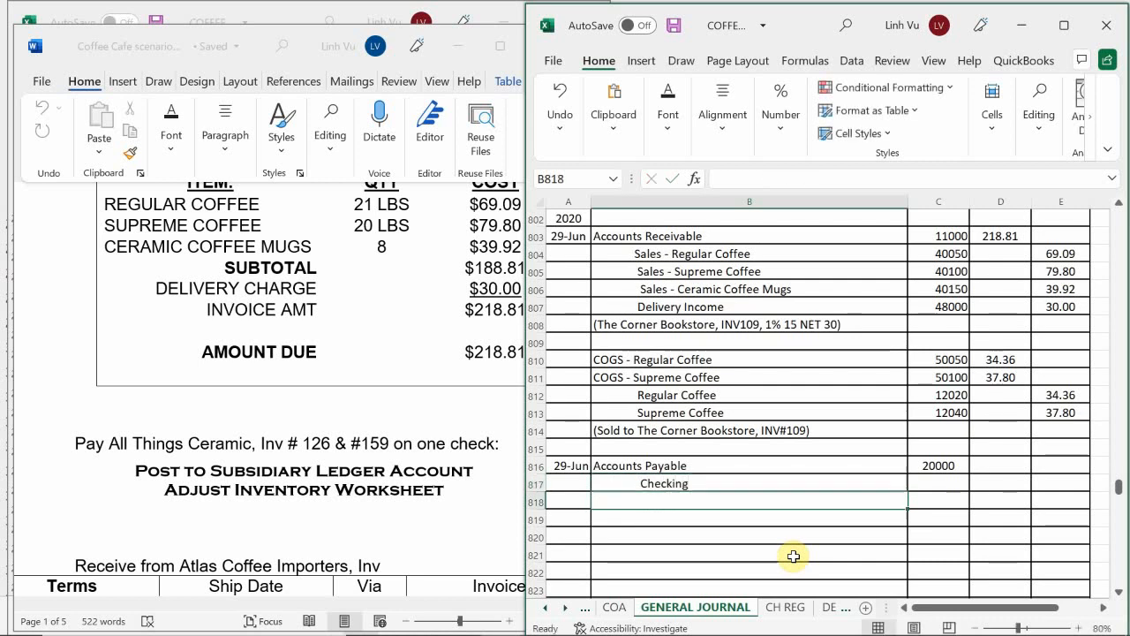
{"action": "key", "text": "Right"}
{"action": "key", "text": "Up"}
{"action": "type", "text": "101"}
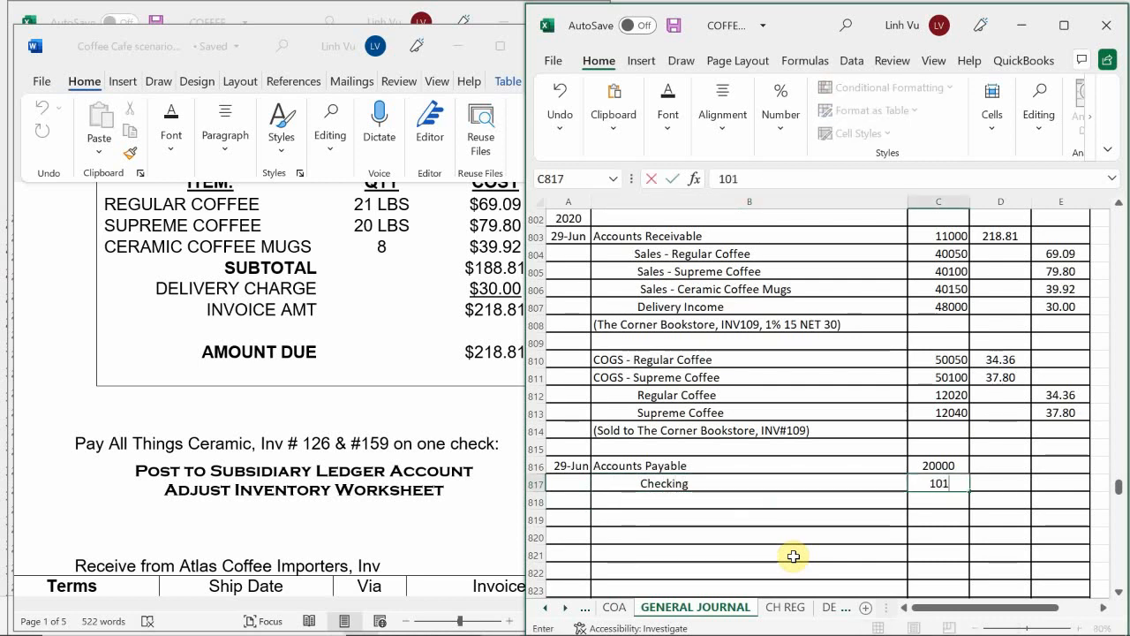
{"action": "type", "text": "00"}
{"action": "key", "text": "Return"}
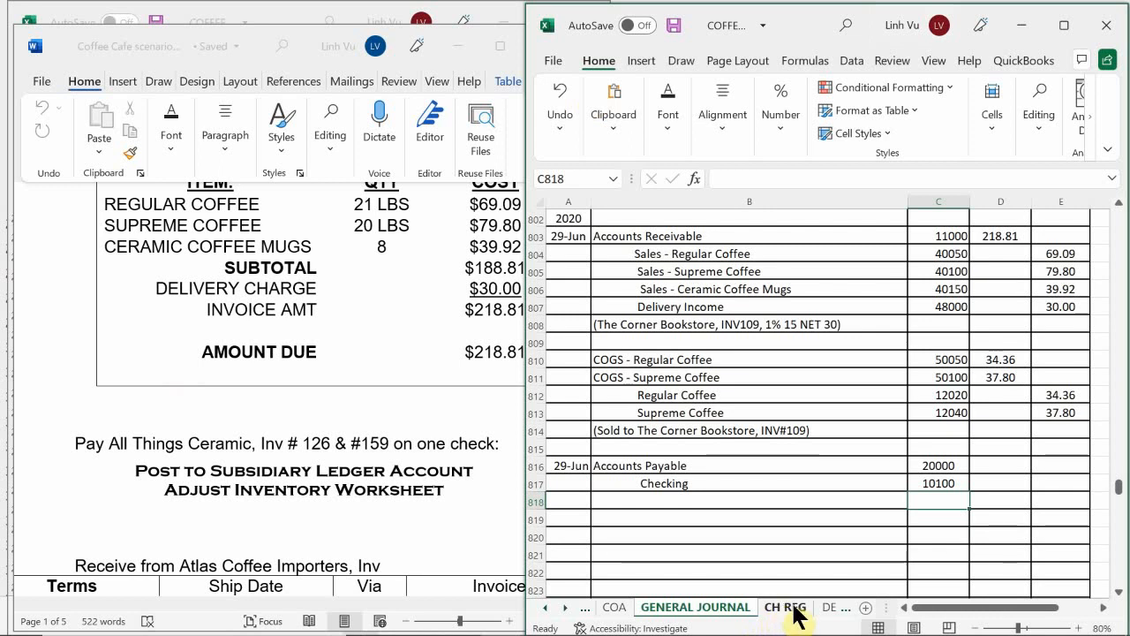
Step: Switch to the subsidiary ledger workbook and show the All Things Ceramic account on the VENDORS sheet
{"action": "mouse_move", "coordinate": [571, 590]}
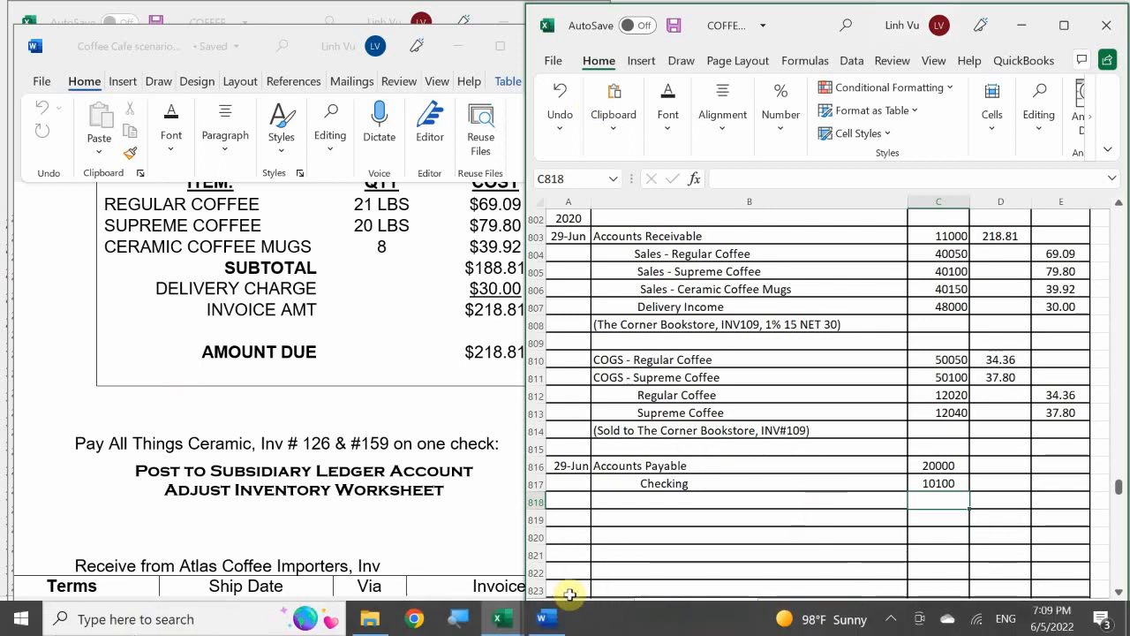
{"action": "mouse_move", "coordinate": [503, 622]}
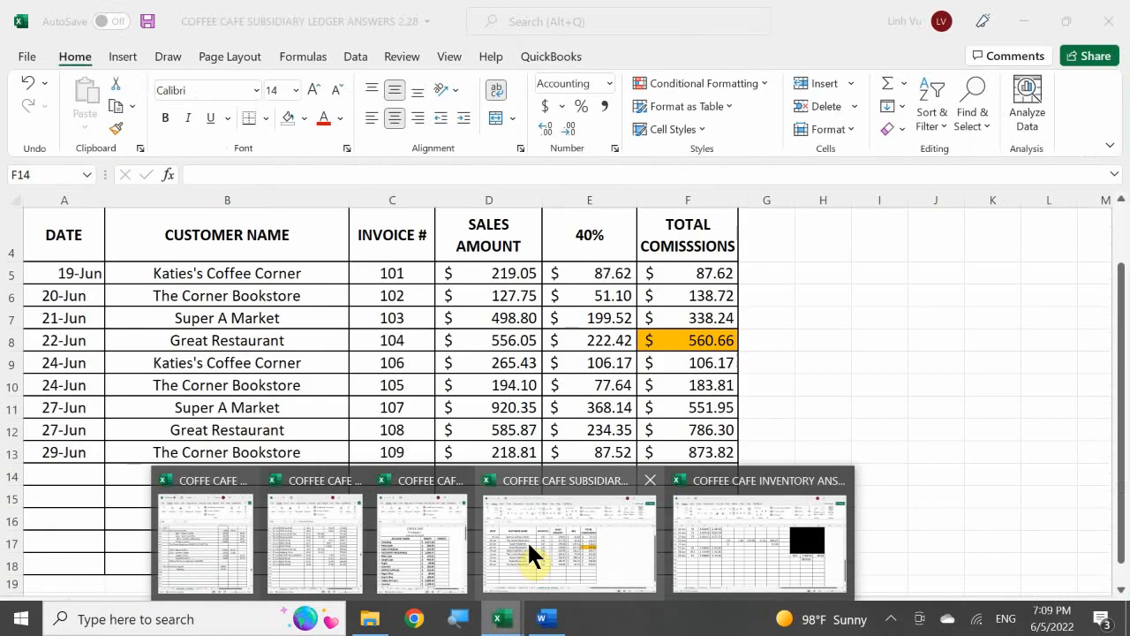
{"action": "left_click", "coordinate": [530, 551]}
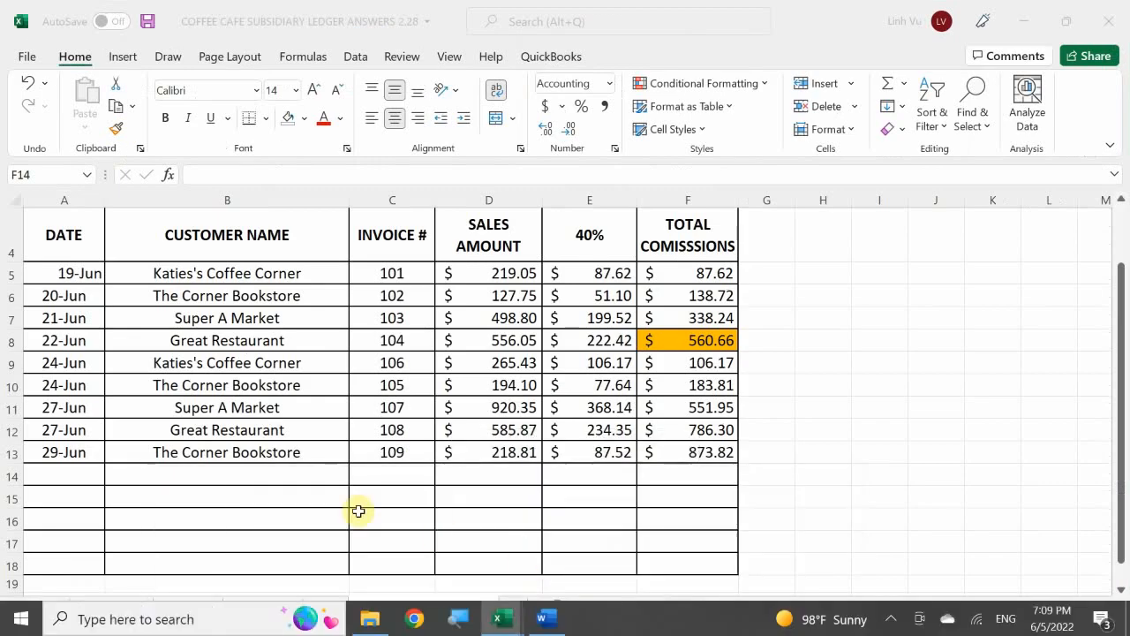
{"action": "left_click", "coordinate": [186, 603]}
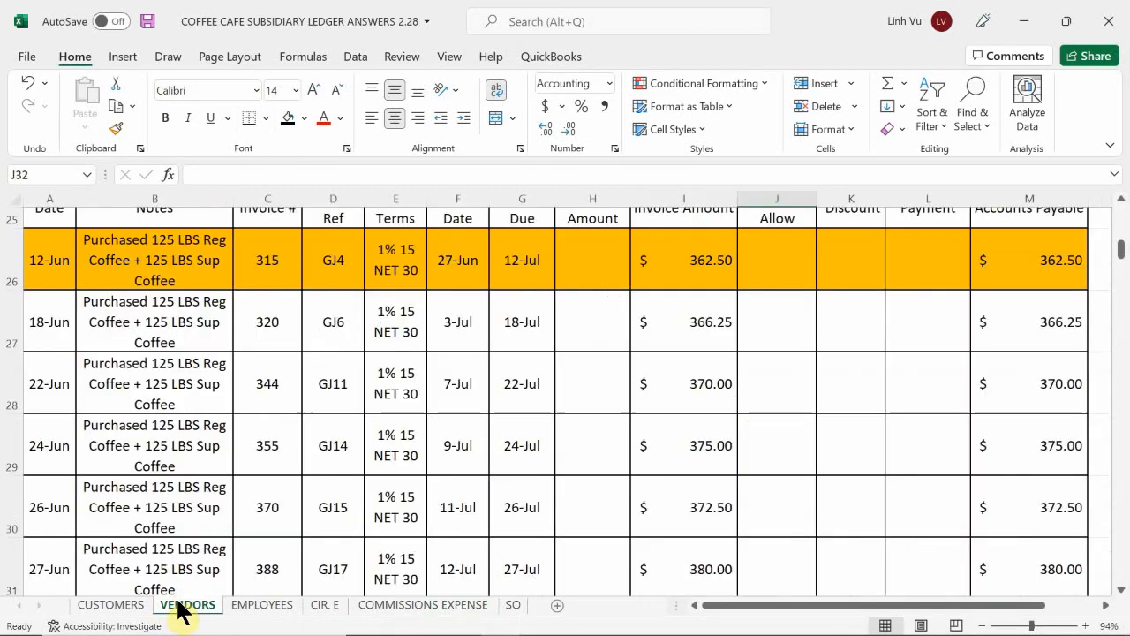
{"action": "left_click", "coordinate": [203, 517]}
{"action": "scroll", "coordinate": [208, 512], "scroll_direction": "up", "scroll_amount": 10}
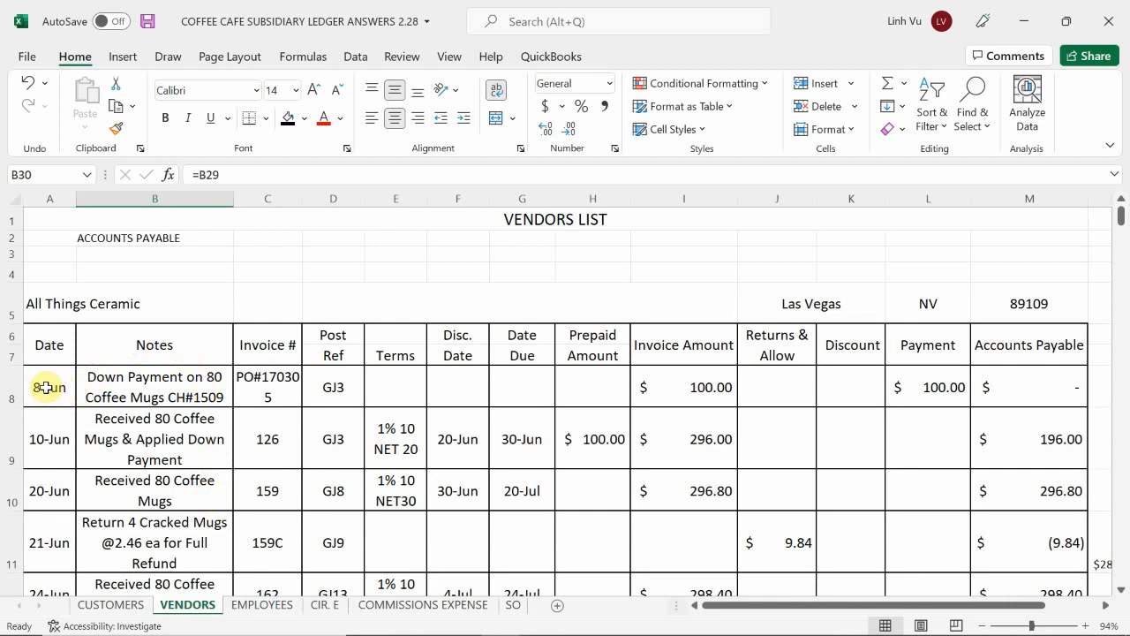
Step: Highlight the All Things Ceramic invoice 126 row, A9 to M9, with the standard orange fill color
{"action": "left_click_drag", "start_coordinate": [57, 386], "coordinate": [187, 415]}
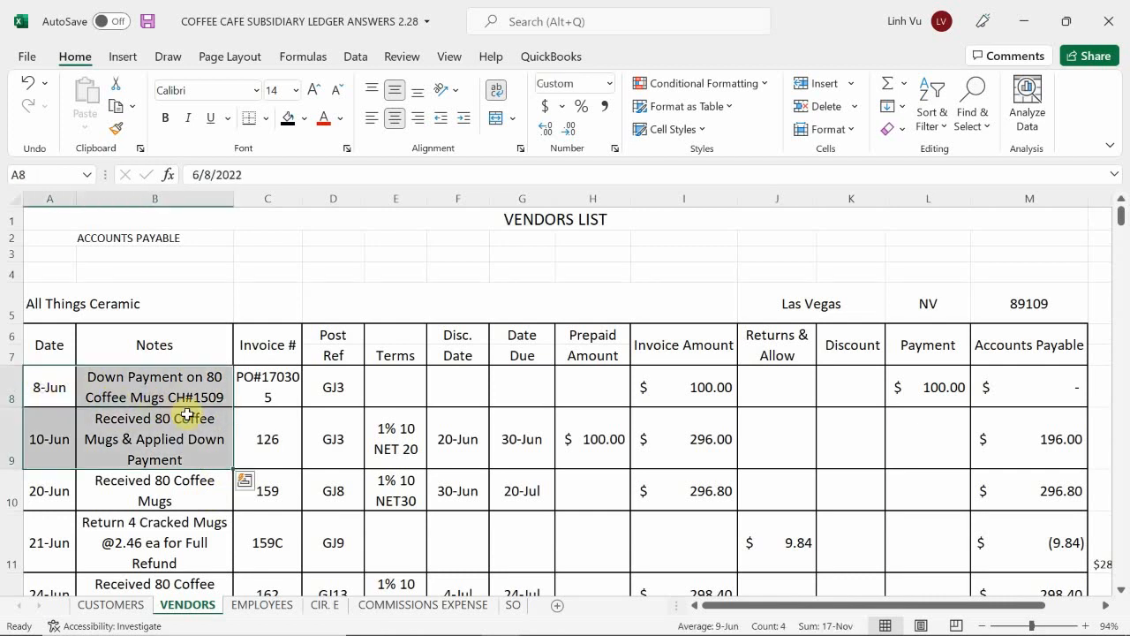
{"action": "left_click", "coordinate": [255, 435]}
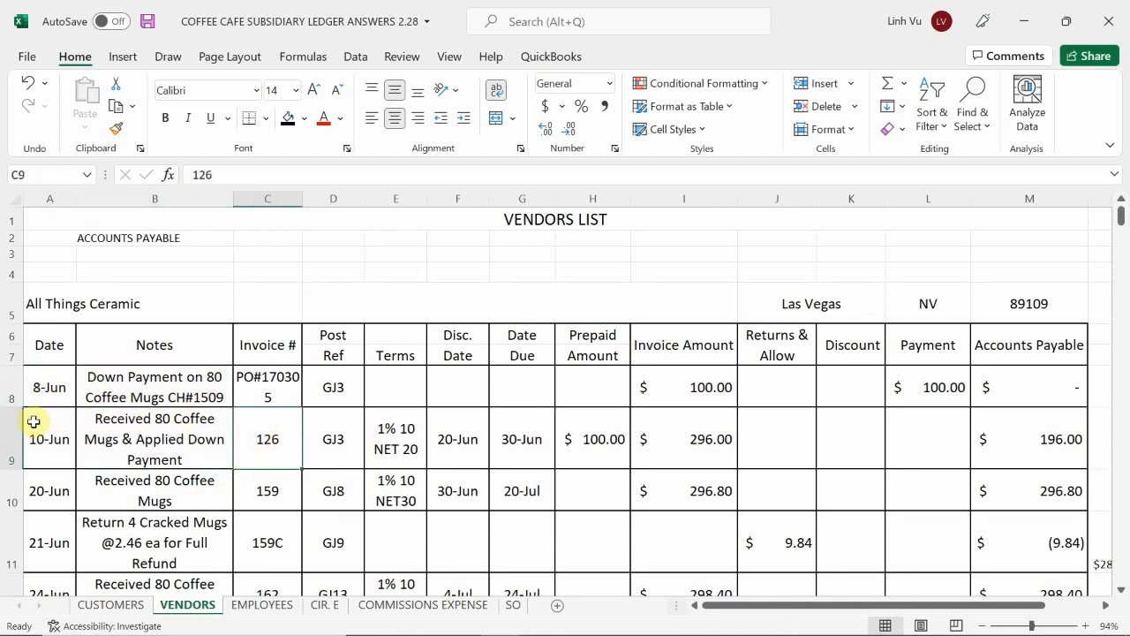
{"action": "left_click_drag", "start_coordinate": [36, 422], "coordinate": [1019, 457]}
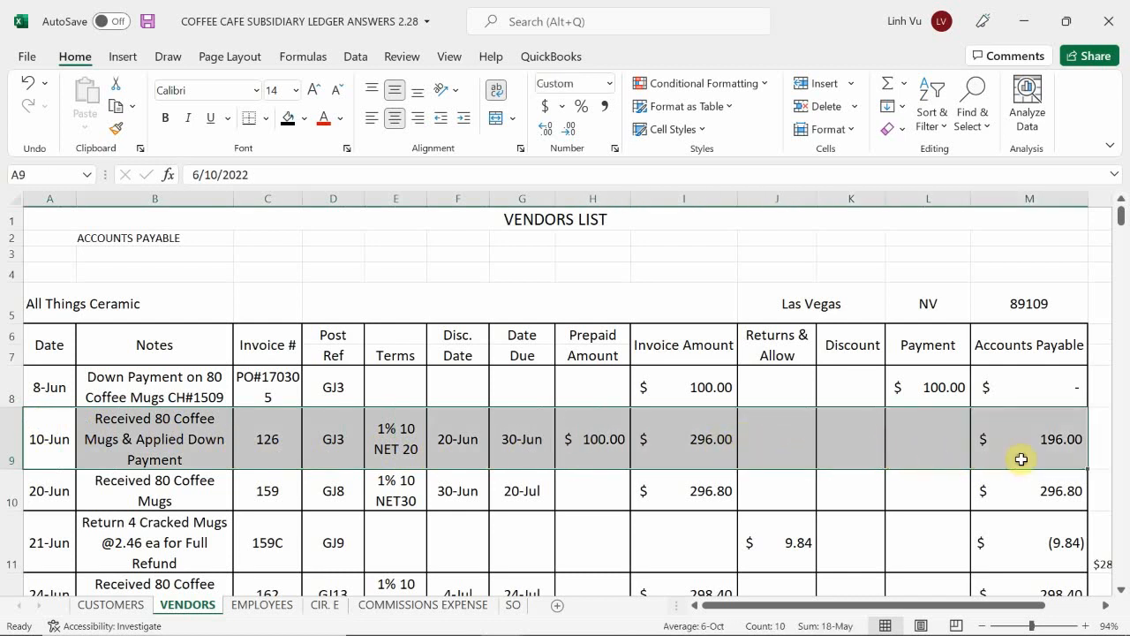
{"action": "left_click", "coordinate": [302, 120]}
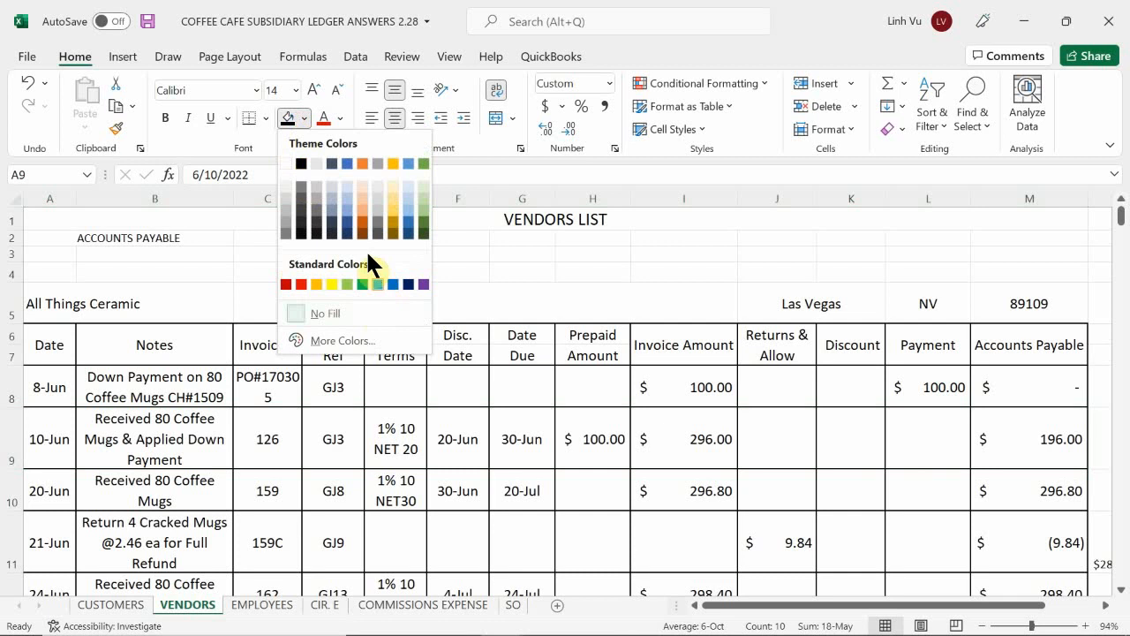
{"action": "left_click", "coordinate": [316, 283]}
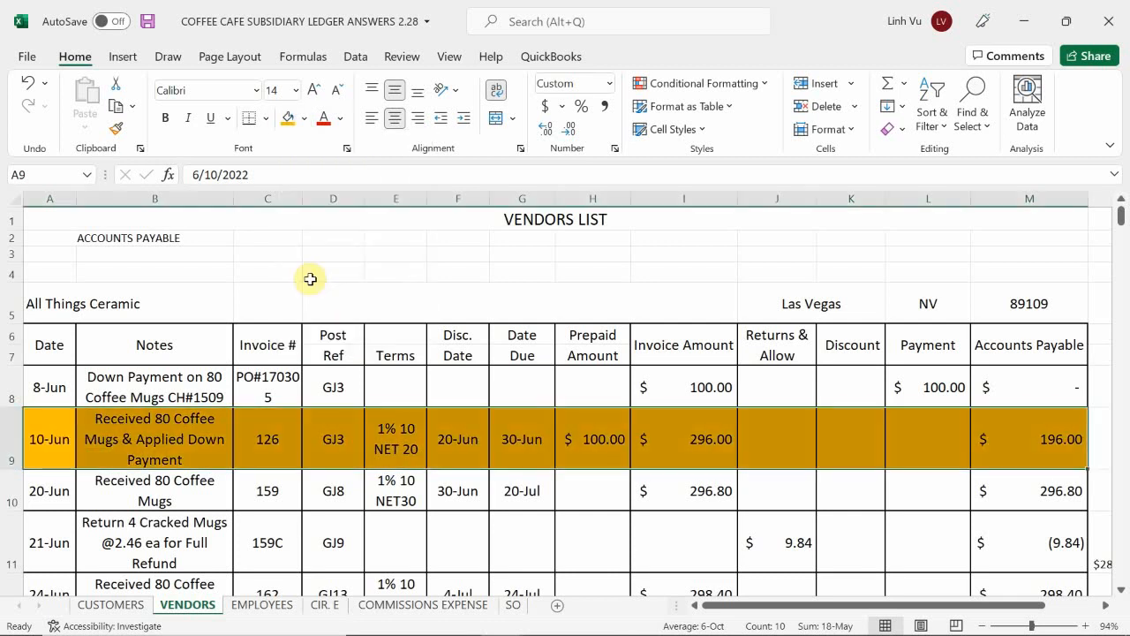
Step: Highlight the All Things Ceramic invoice 159 and return 159C rows, A10 to M11, with the same orange fill color
{"action": "left_click", "coordinate": [395, 441]}
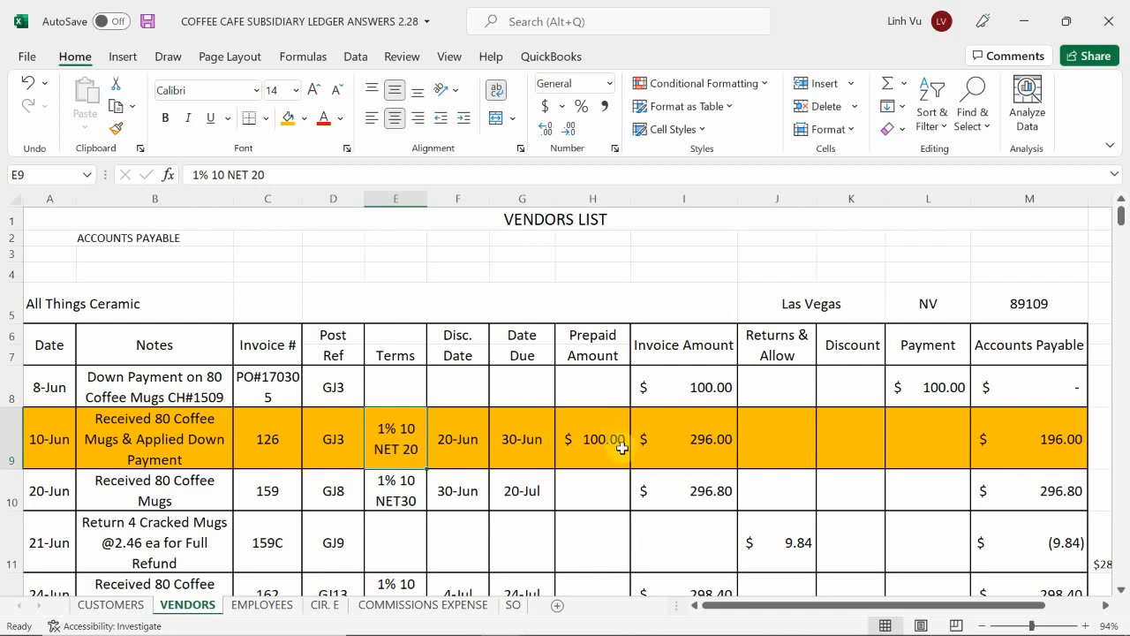
{"action": "scroll", "coordinate": [926, 333], "scroll_direction": "down", "scroll_amount": 1}
{"action": "scroll", "coordinate": [926, 333], "scroll_direction": "down", "scroll_amount": 1}
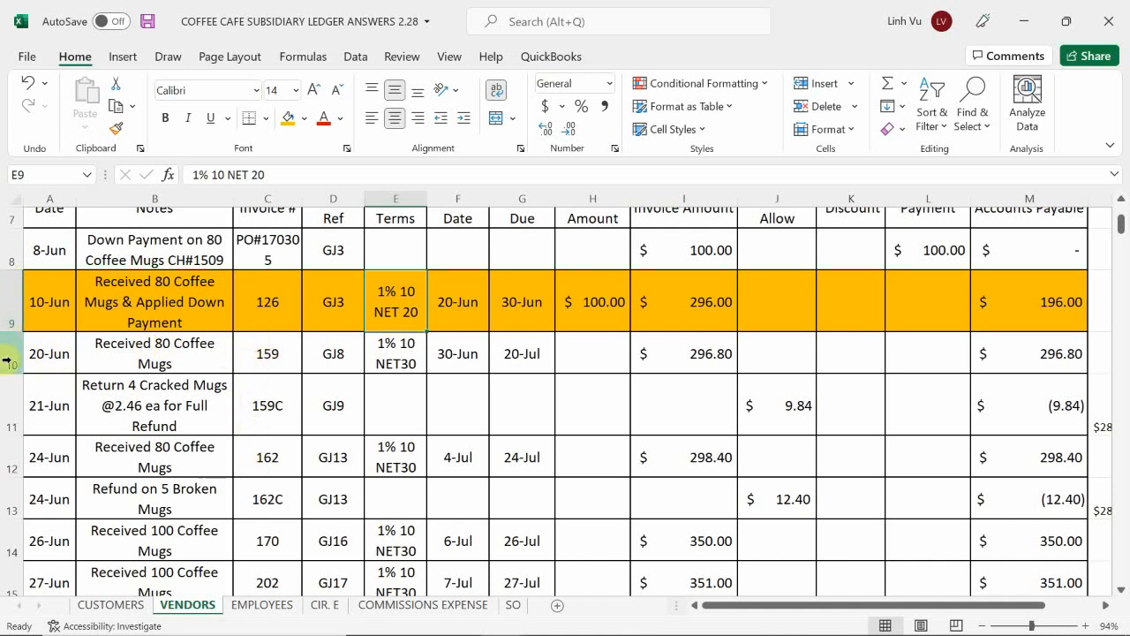
{"action": "left_click_drag", "start_coordinate": [56, 353], "coordinate": [999, 393]}
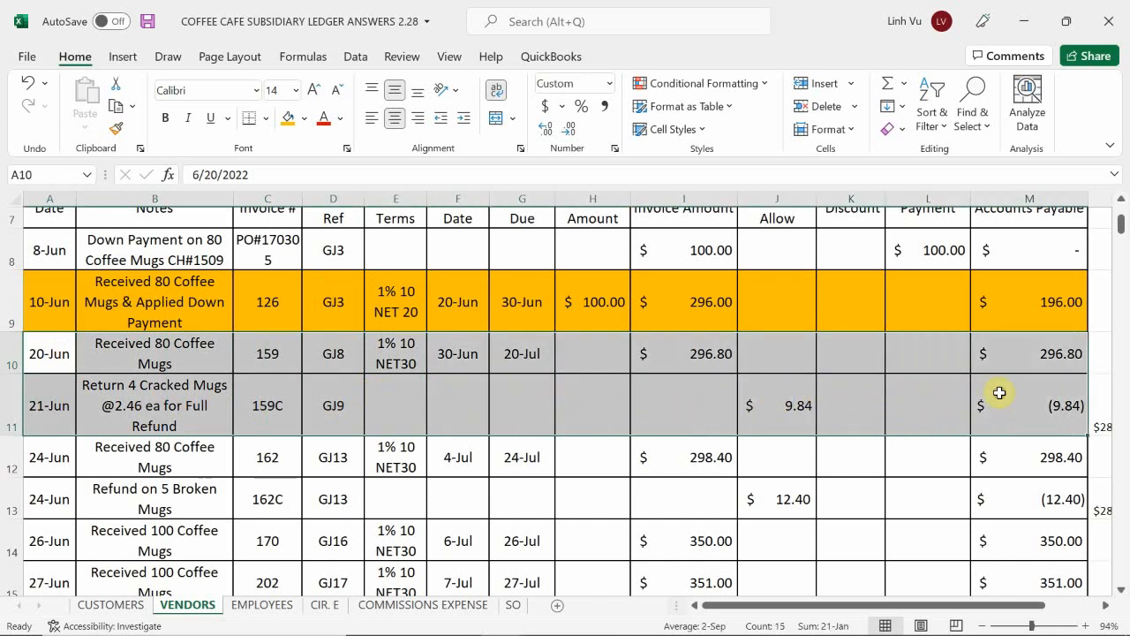
{"action": "left_click", "coordinate": [287, 119]}
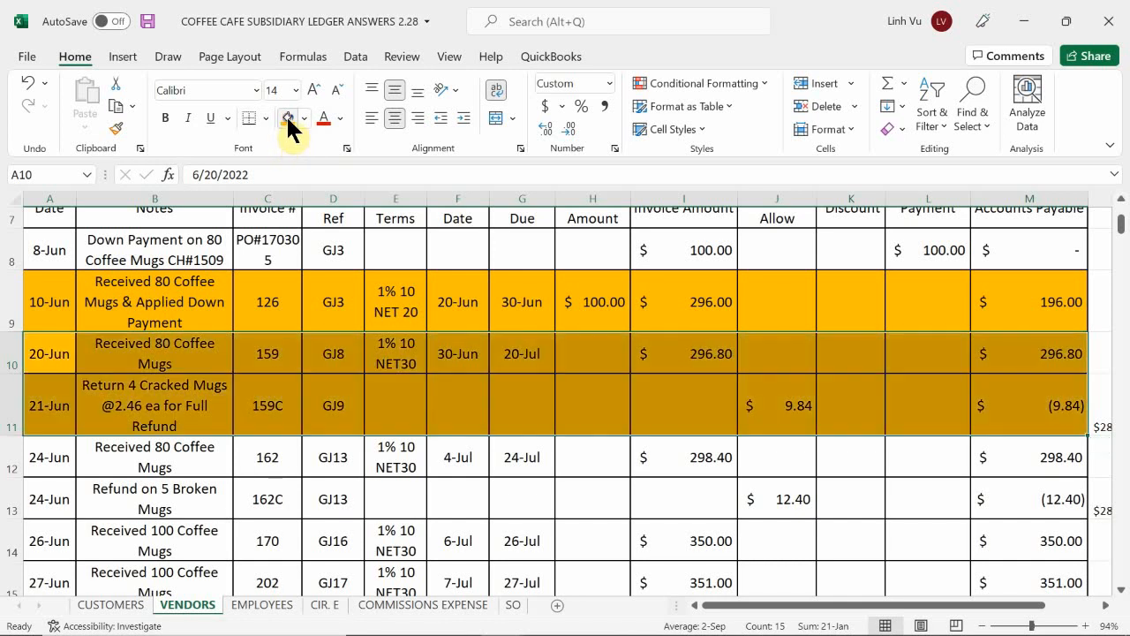
{"action": "mouse_move", "coordinate": [603, 634]}
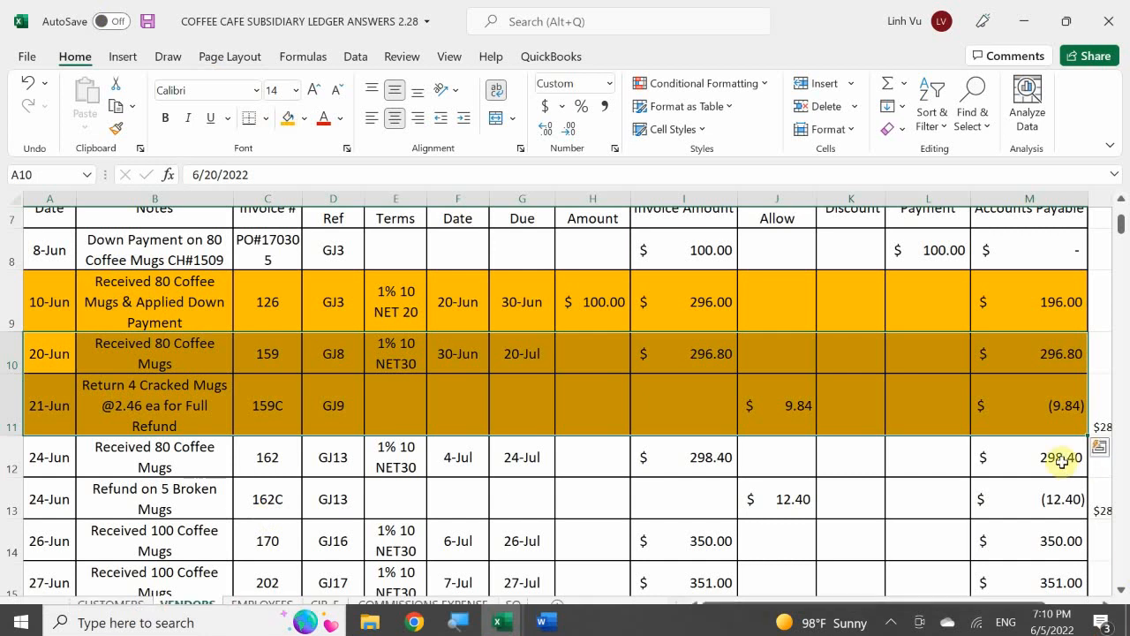
Step: Enter the All Things Ceramic payment in L16 as the formula =M9+N11, adding invoice 126 and the net amount of invoice 159
{"action": "left_click", "coordinate": [1050, 402]}
{"action": "key", "text": "Right"}
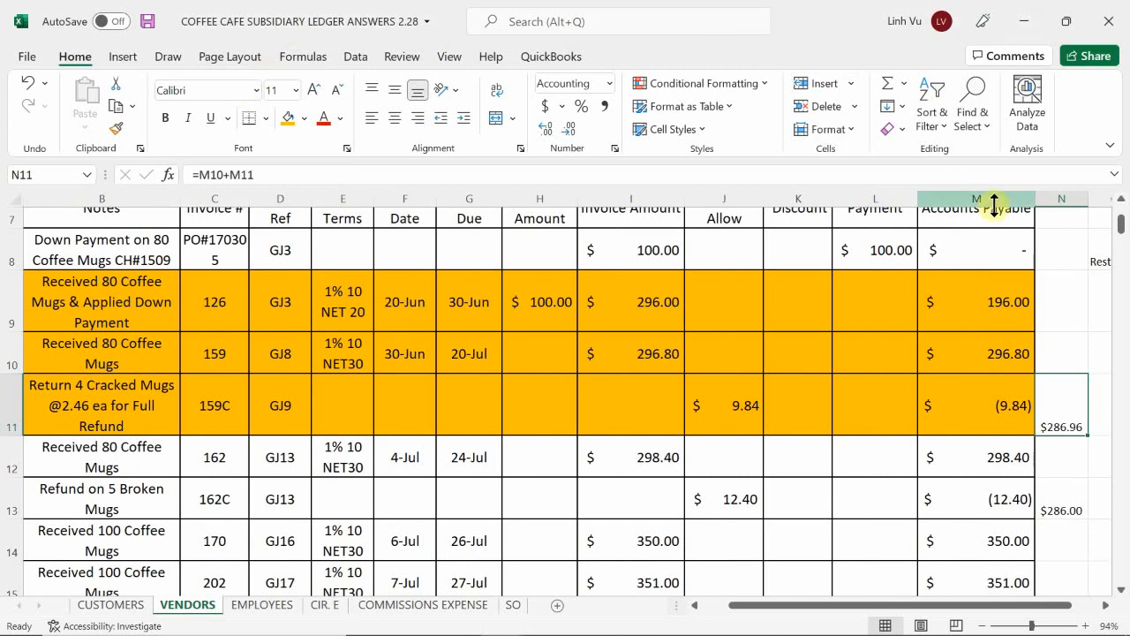
{"action": "left_click", "coordinate": [962, 400]}
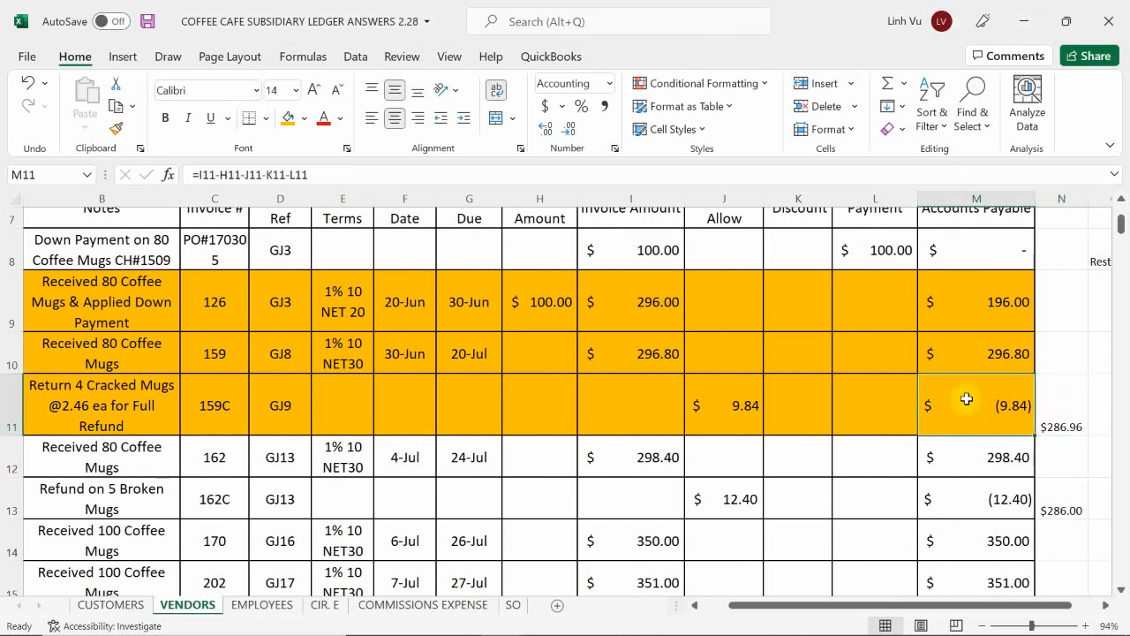
{"action": "left_click", "coordinate": [865, 532]}
{"action": "scroll", "coordinate": [861, 529], "scroll_direction": "down", "scroll_amount": 1}
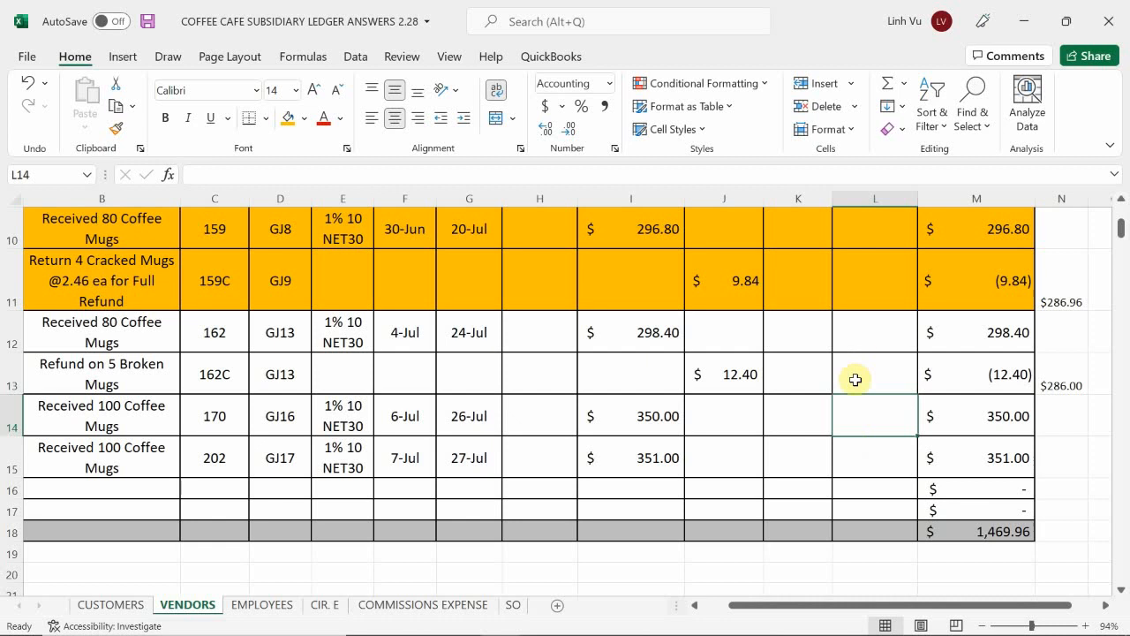
{"action": "left_click", "coordinate": [886, 487]}
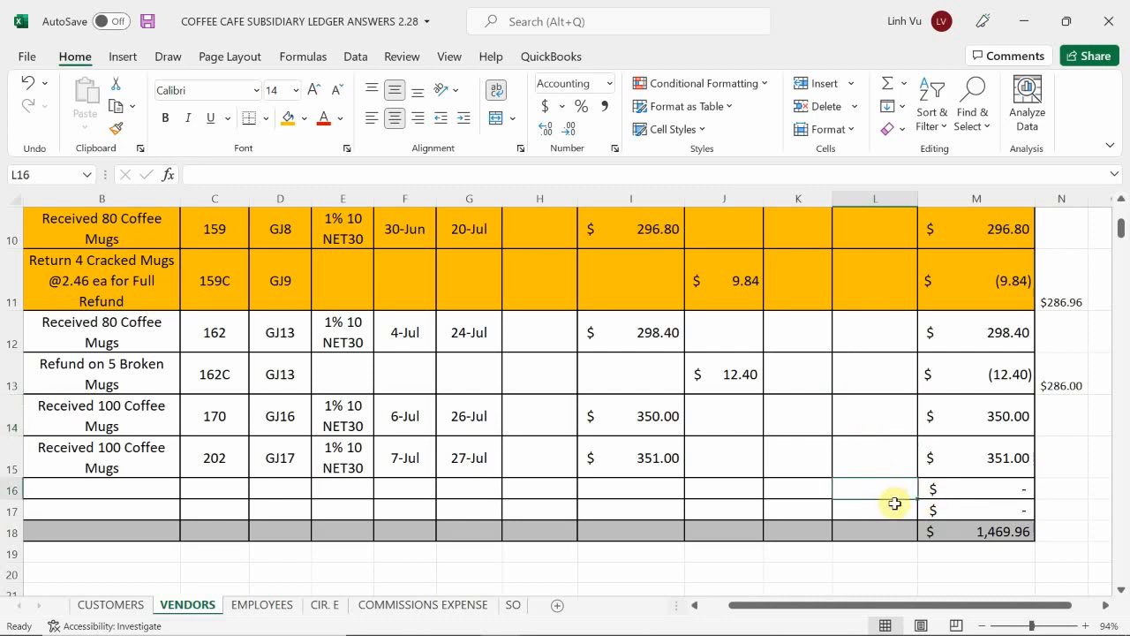
{"action": "type", "text": "="}
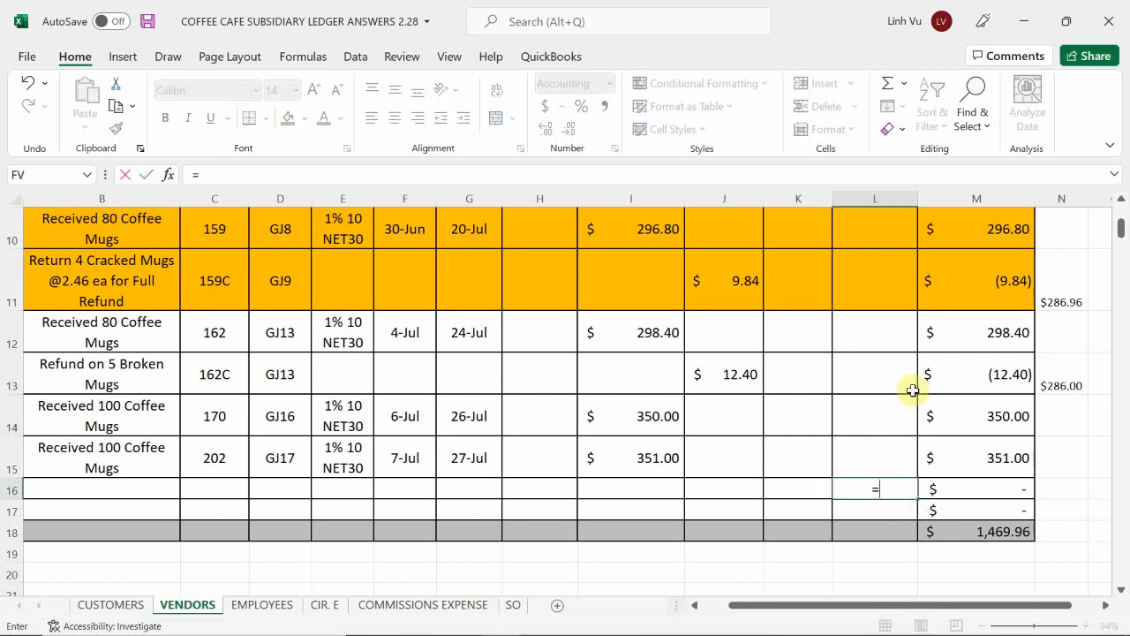
{"action": "scroll", "coordinate": [923, 388], "scroll_direction": "up", "scroll_amount": 2}
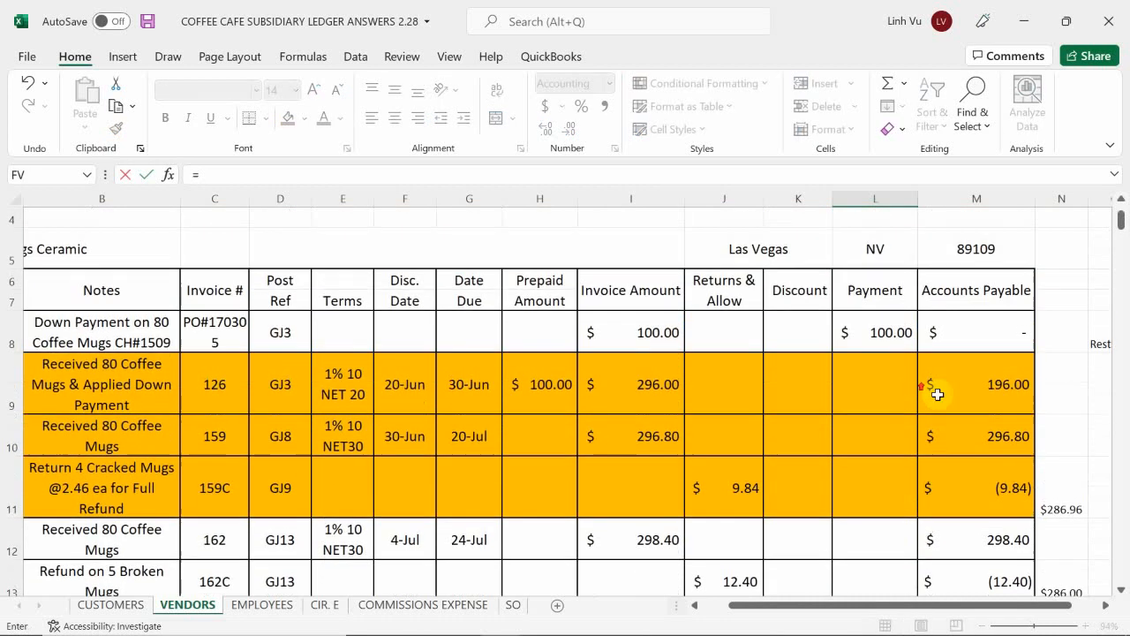
{"action": "left_click", "coordinate": [1006, 384]}
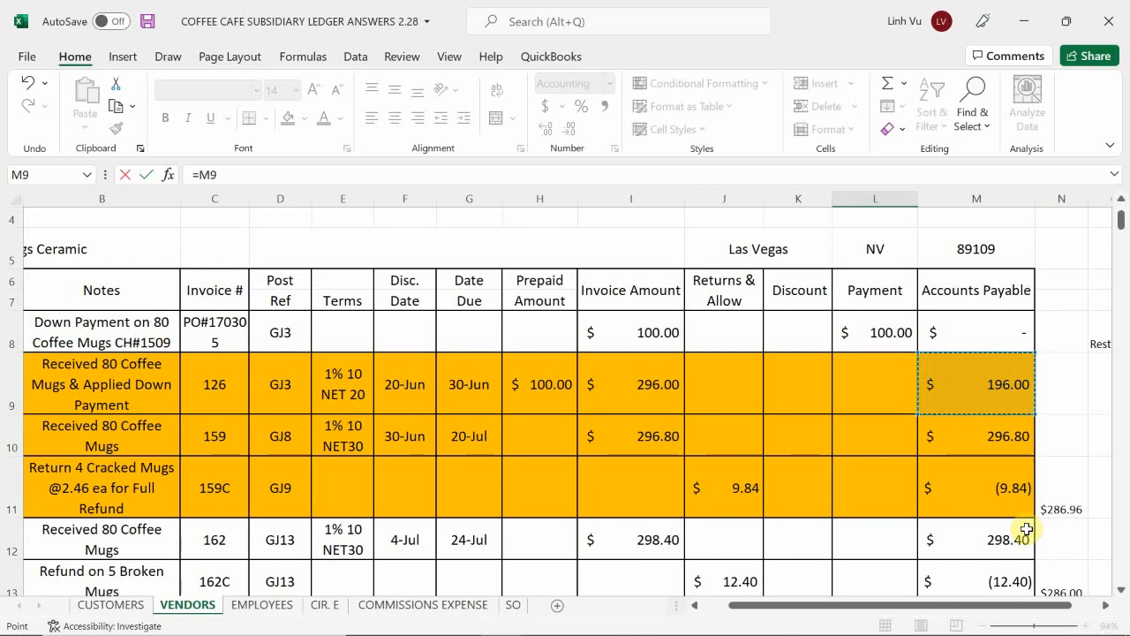
{"action": "type", "text": "+"}
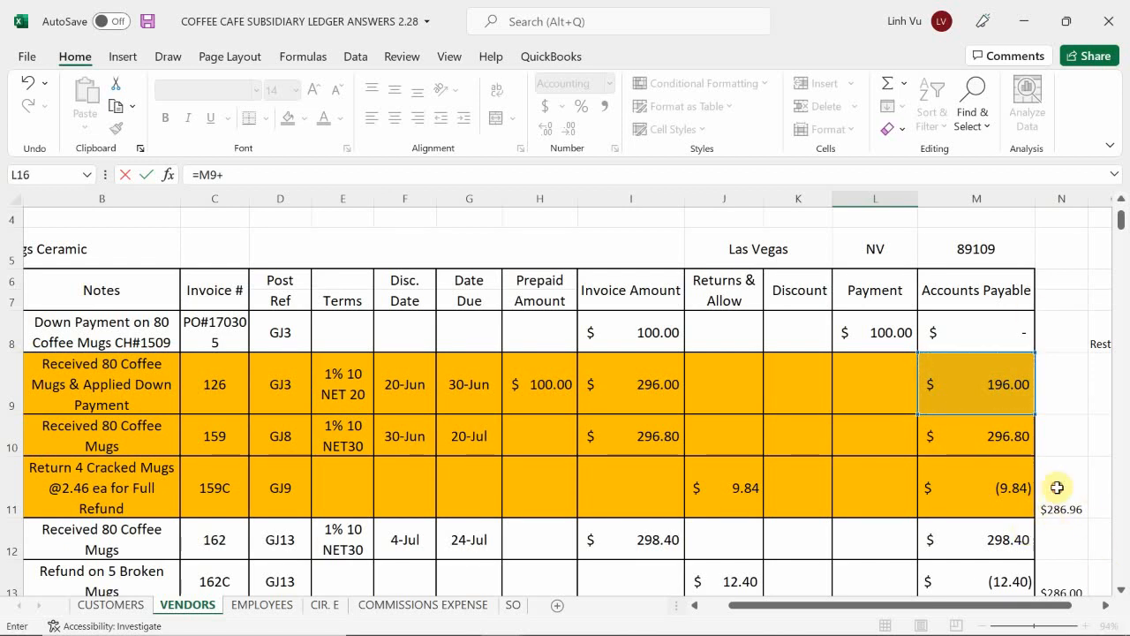
{"action": "left_click", "coordinate": [1056, 487]}
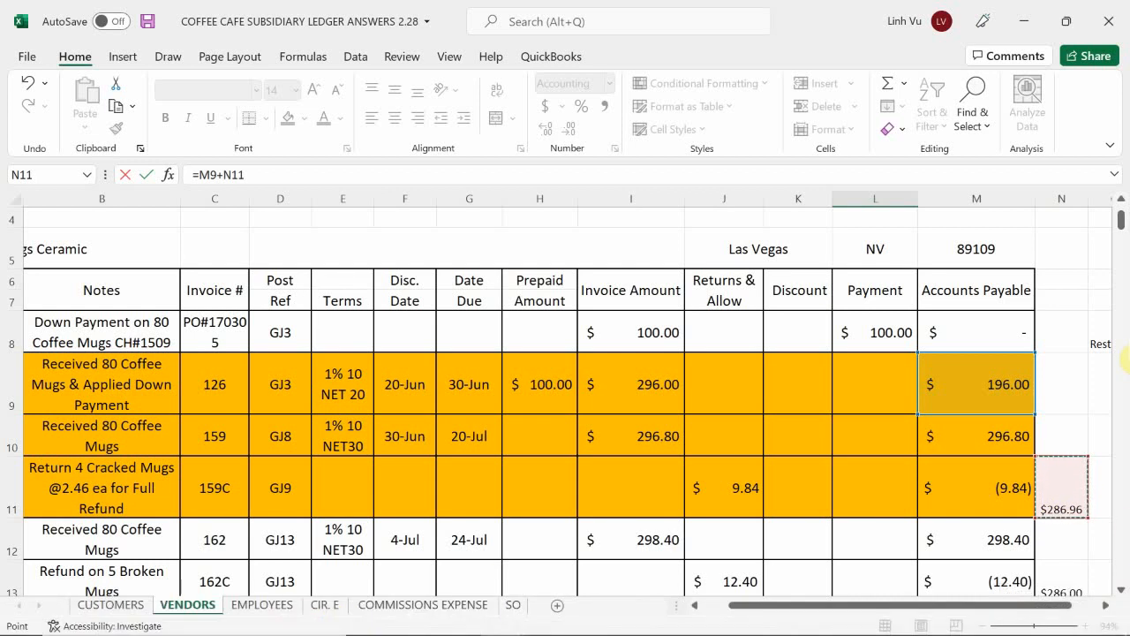
{"action": "key", "text": "Escape"}
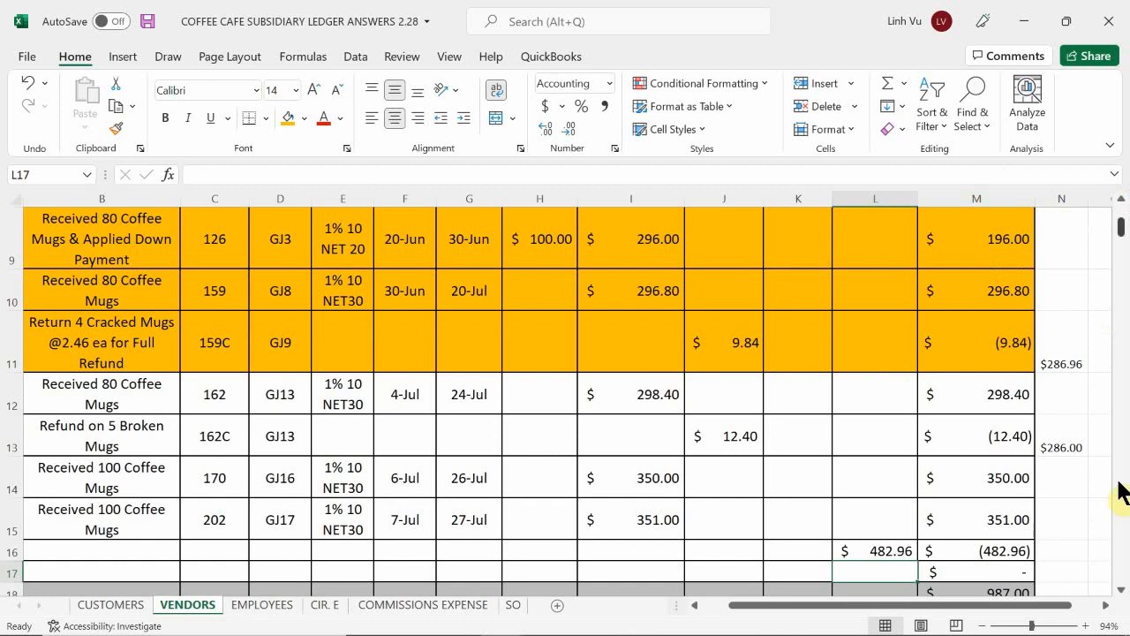
{"action": "scroll", "coordinate": [1056, 494], "scroll_direction": "down", "scroll_amount": 3}
{"action": "scroll", "coordinate": [1057, 495], "scroll_direction": "up", "scroll_amount": 3}
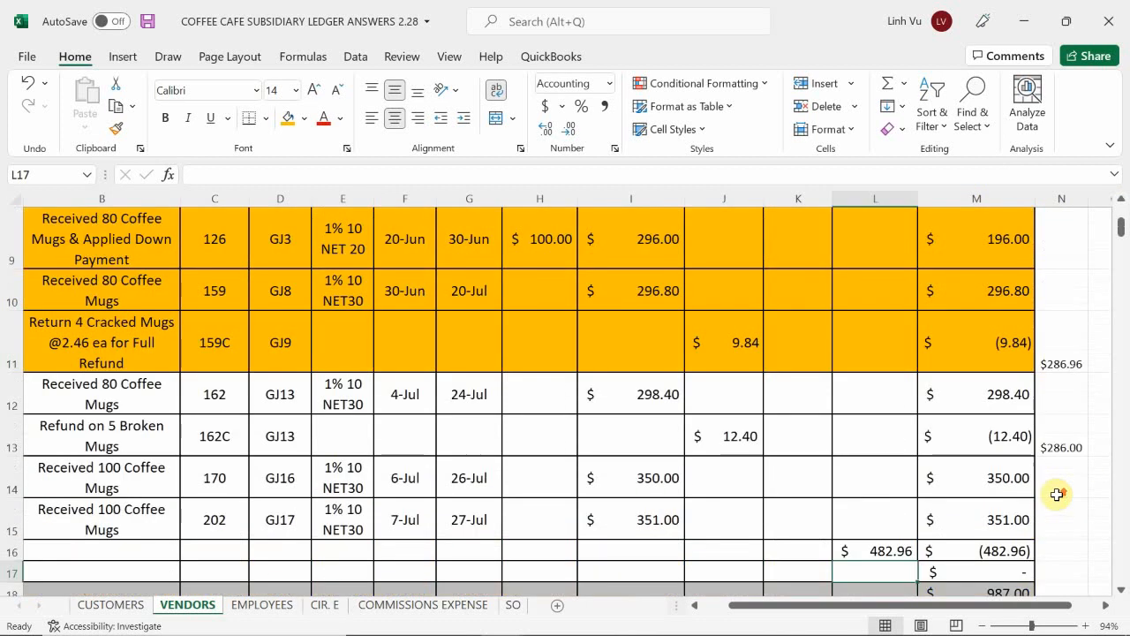
{"action": "scroll", "coordinate": [1057, 495], "scroll_direction": "down", "scroll_amount": 1}
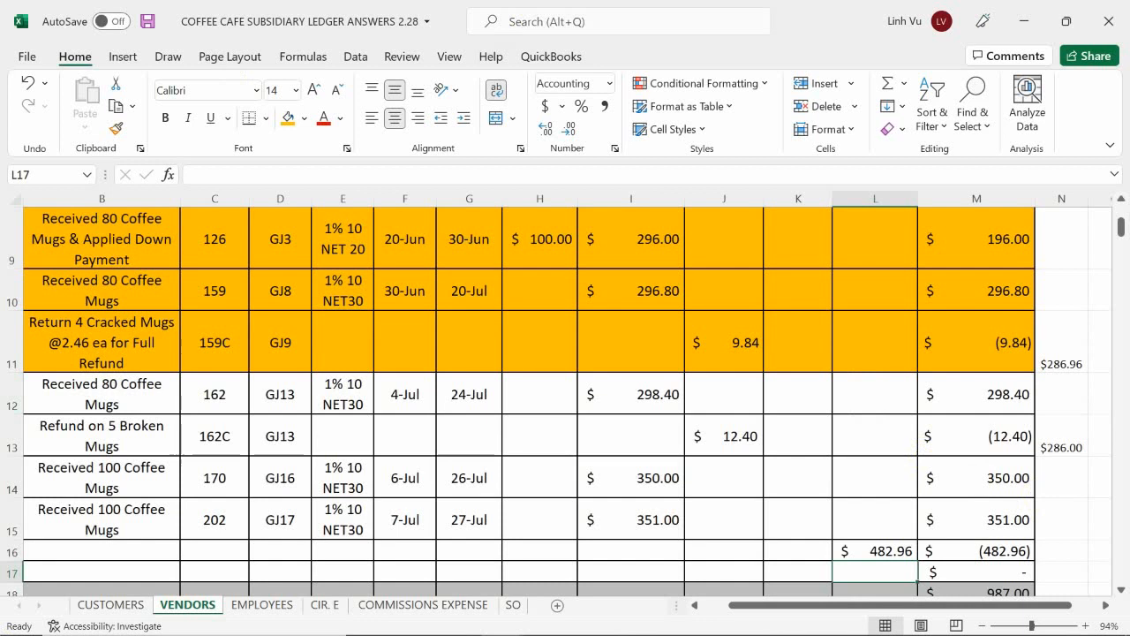
{"action": "scroll", "coordinate": [132, 296], "scroll_direction": "up", "scroll_amount": 1}
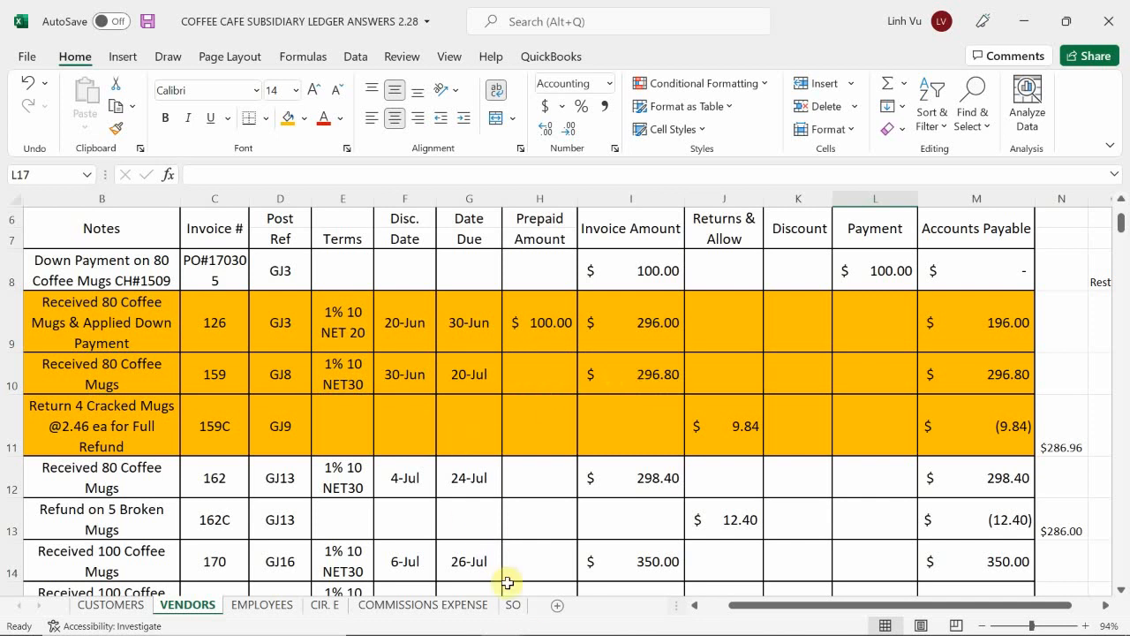
Step: Switch to the inventory workbook and examine the ceramic mug purchases and the returns section on the COFFEE MUGS sheet
{"action": "mouse_move", "coordinate": [513, 632]}
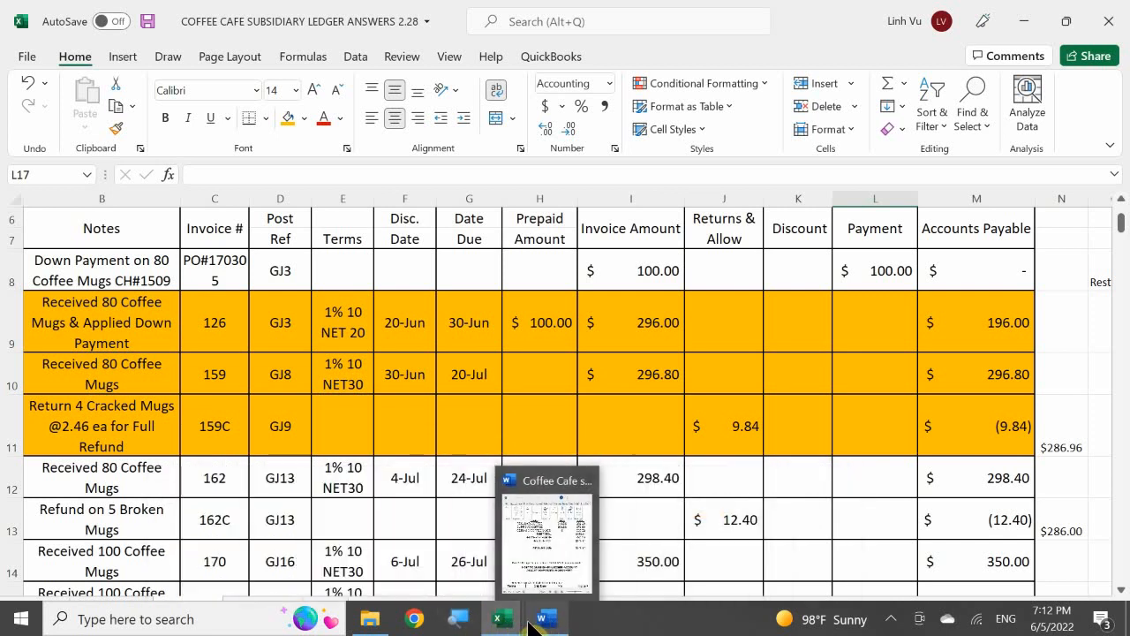
{"action": "left_click", "coordinate": [734, 543]}
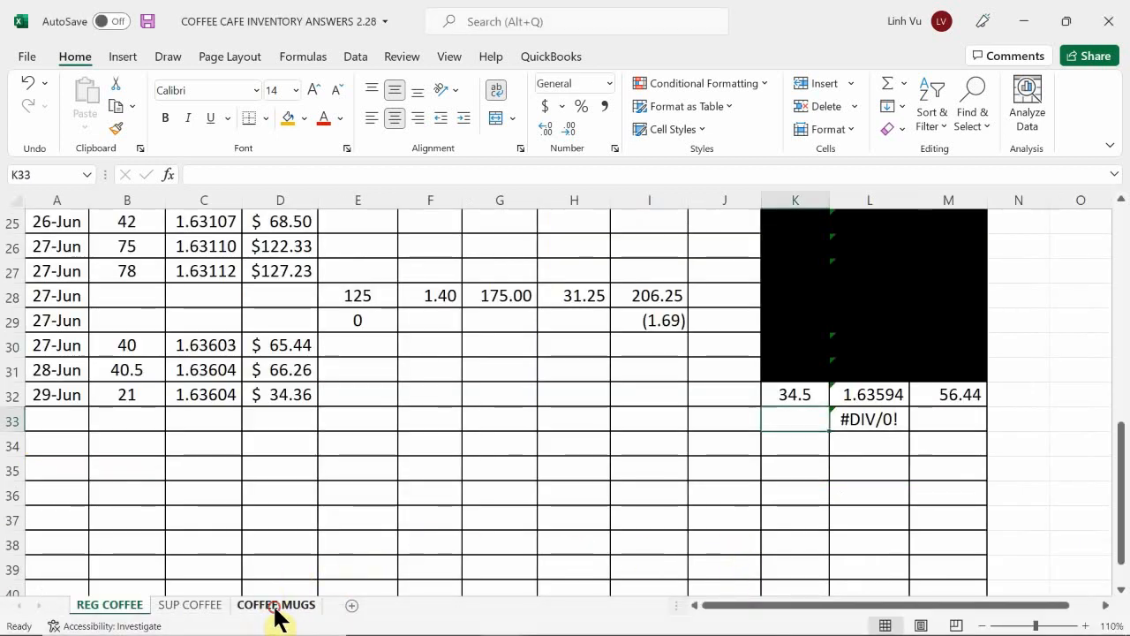
{"action": "left_click", "coordinate": [276, 606]}
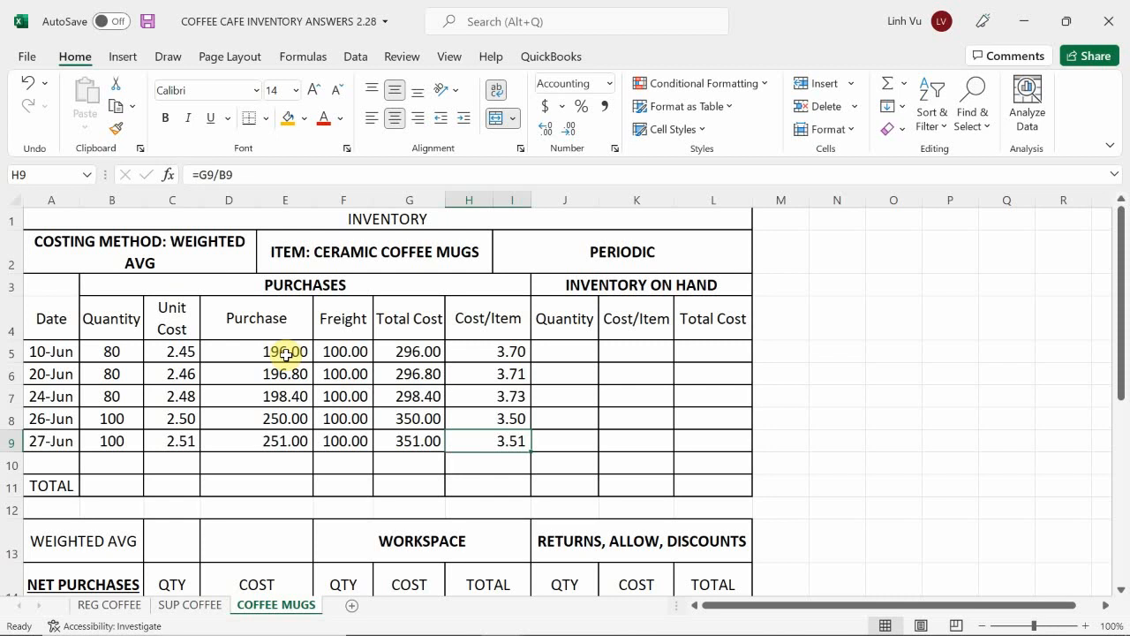
{"action": "mouse_move", "coordinate": [464, 634]}
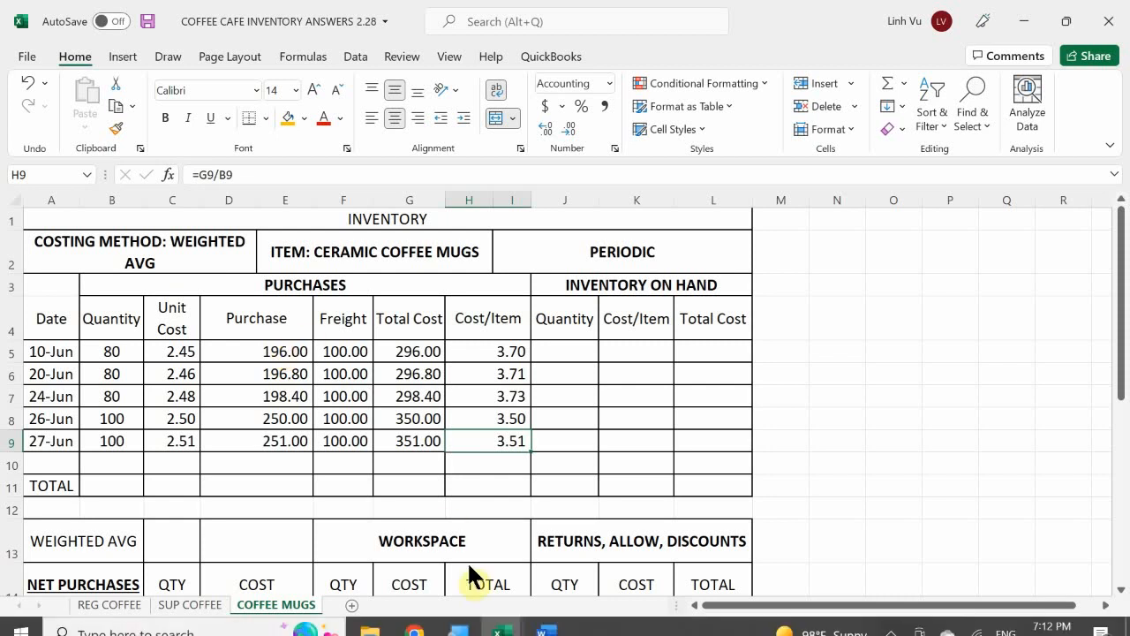
{"action": "mouse_move", "coordinate": [504, 622]}
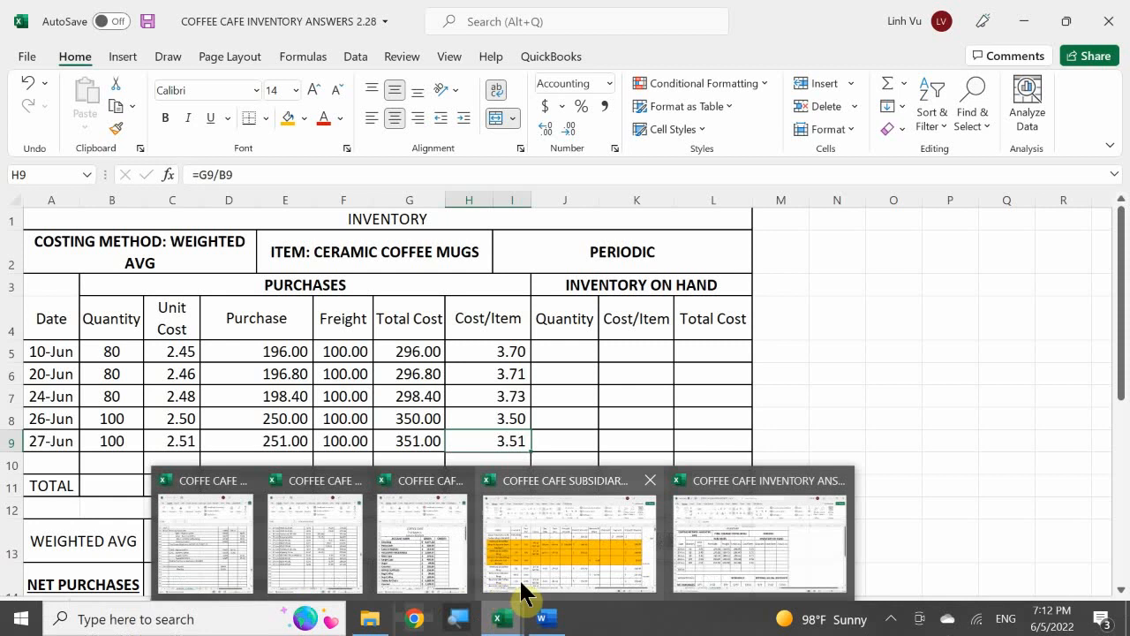
{"action": "mouse_move", "coordinate": [545, 547]}
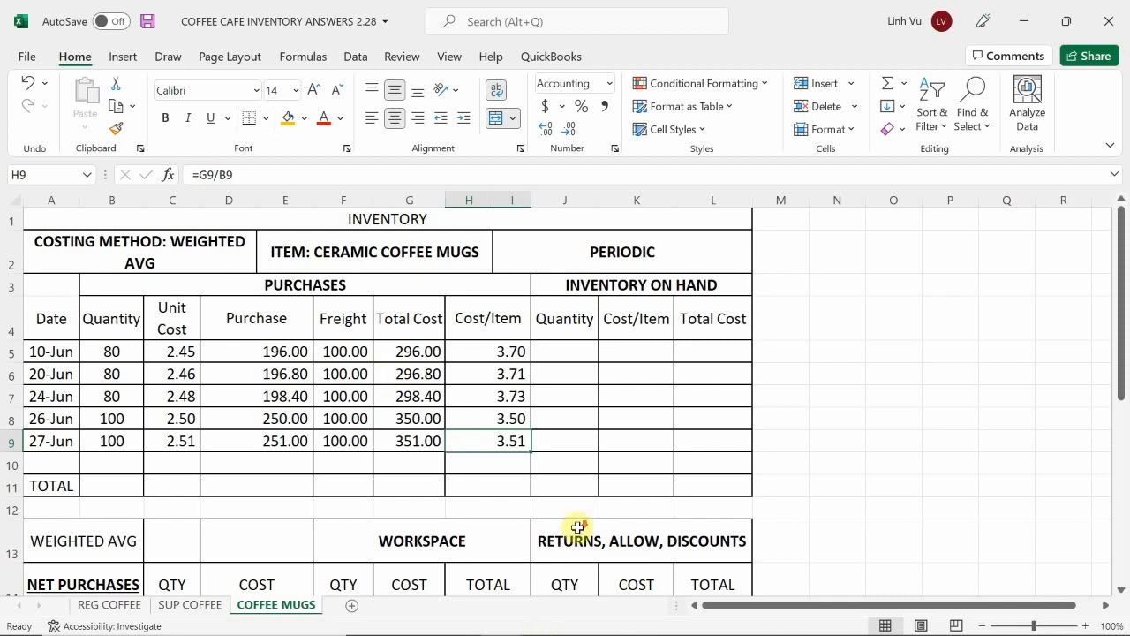
{"action": "scroll", "coordinate": [574, 530], "scroll_direction": "down", "scroll_amount": 1}
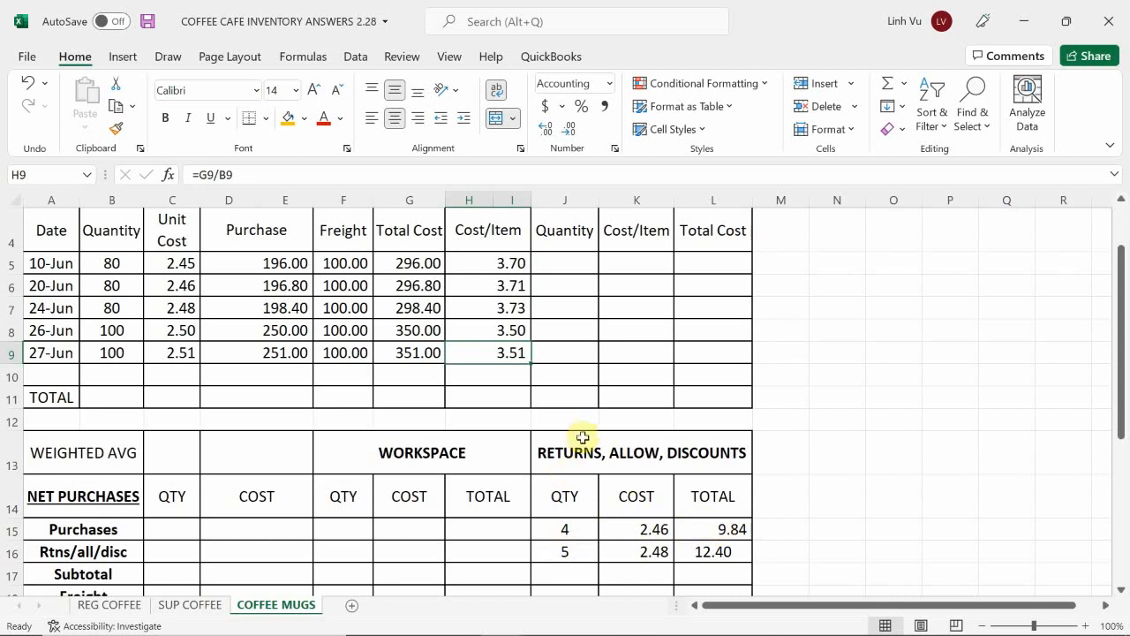
{"action": "scroll", "coordinate": [569, 404], "scroll_direction": "up", "scroll_amount": 2}
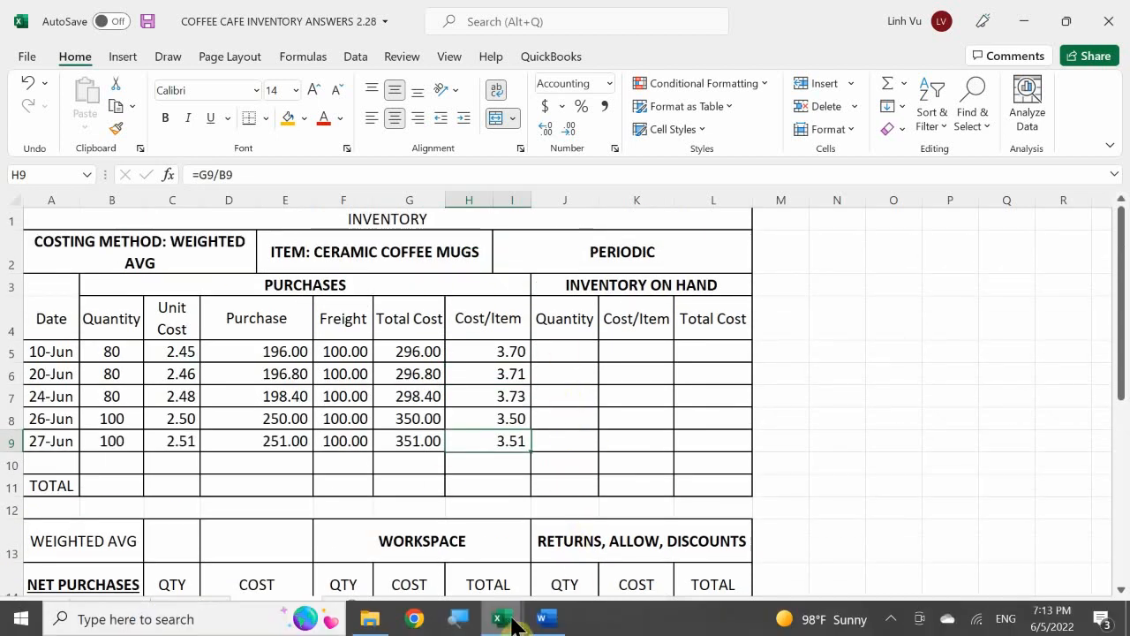
Step: Return to the subsidiary ledger workbook and review the All Things Ceramic payment line and the invoice 159 net amount in N11
{"action": "mouse_move", "coordinate": [523, 564]}
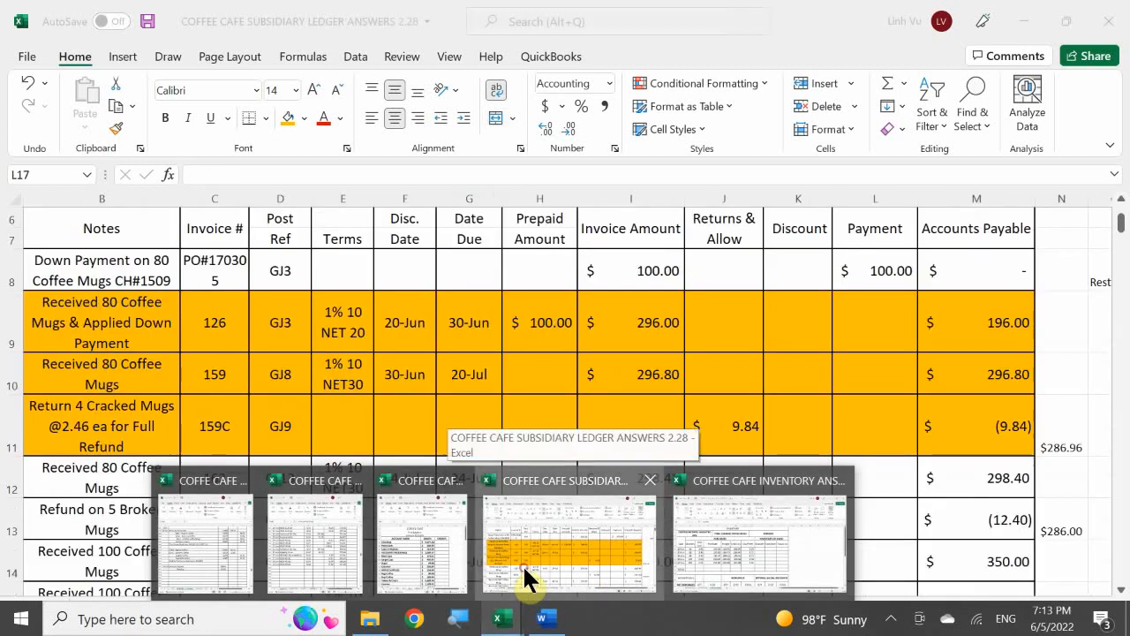
{"action": "left_click", "coordinate": [523, 565]}
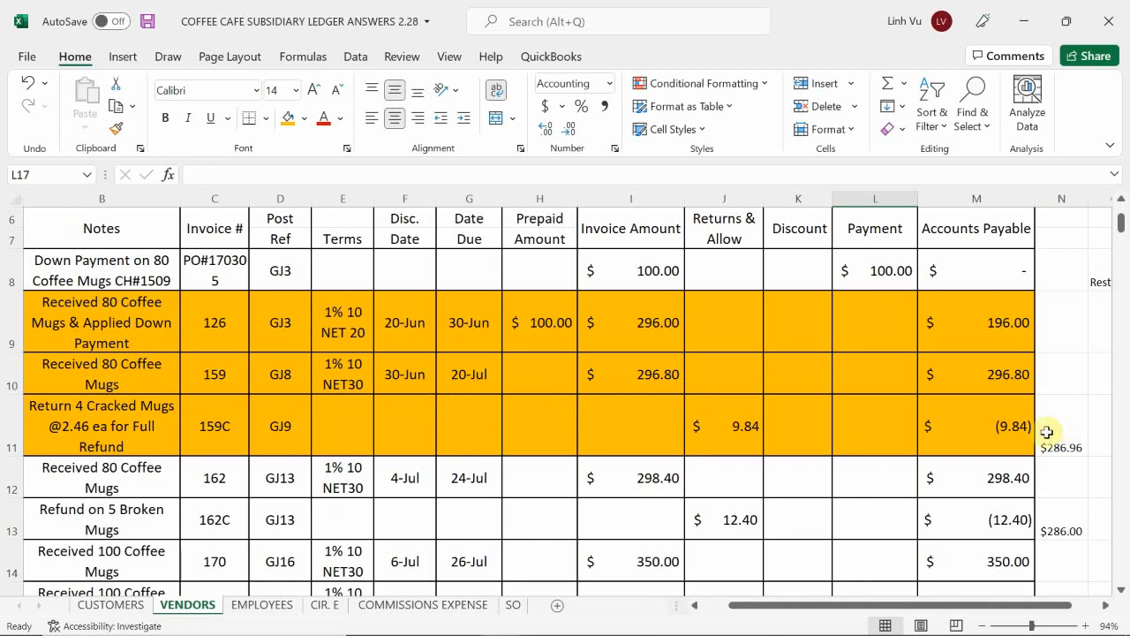
{"action": "left_click", "coordinate": [825, 544]}
{"action": "scroll", "coordinate": [833, 533], "scroll_direction": "down", "scroll_amount": 1}
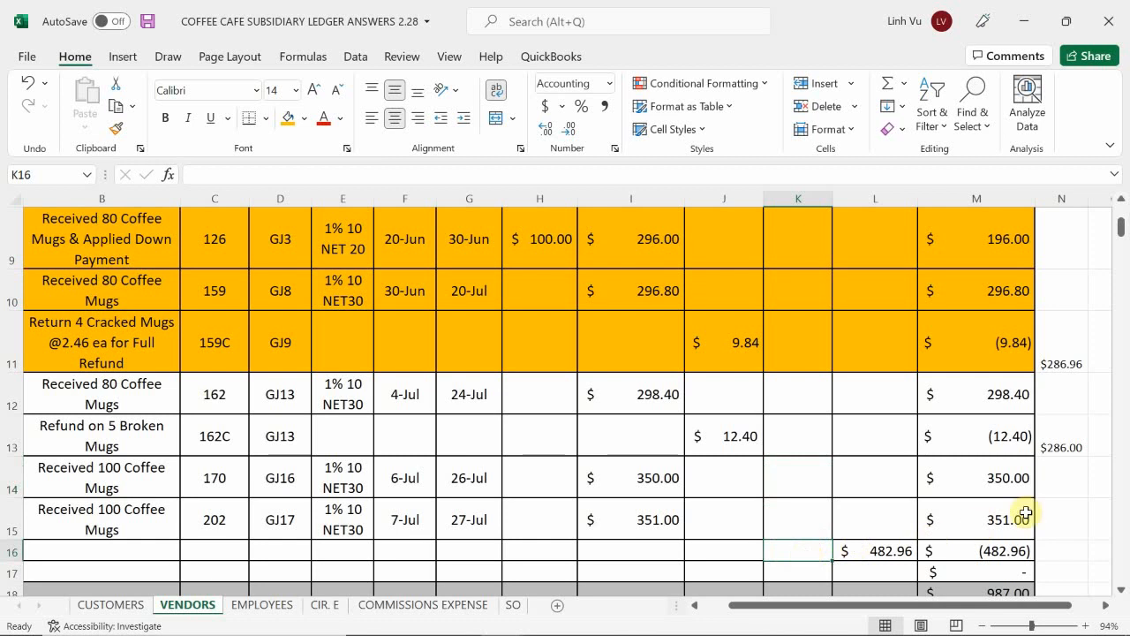
{"action": "left_click", "coordinate": [1087, 451]}
{"action": "scroll", "coordinate": [1086, 452], "scroll_direction": "up", "scroll_amount": 2}
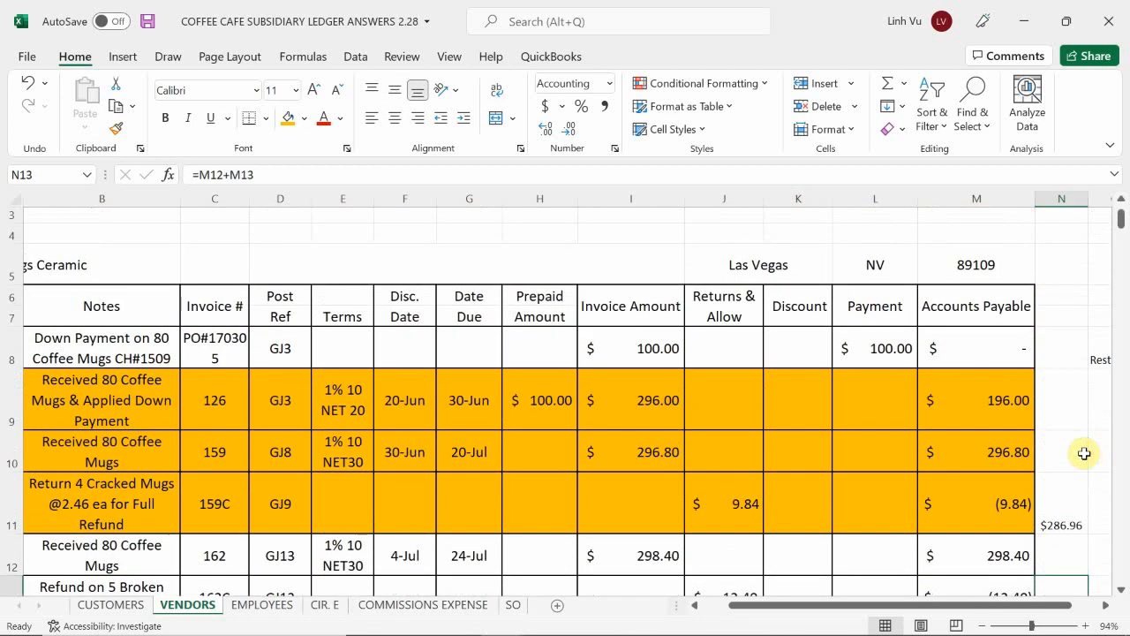
{"action": "key", "text": "Right"}
{"action": "key", "text": "Down"}
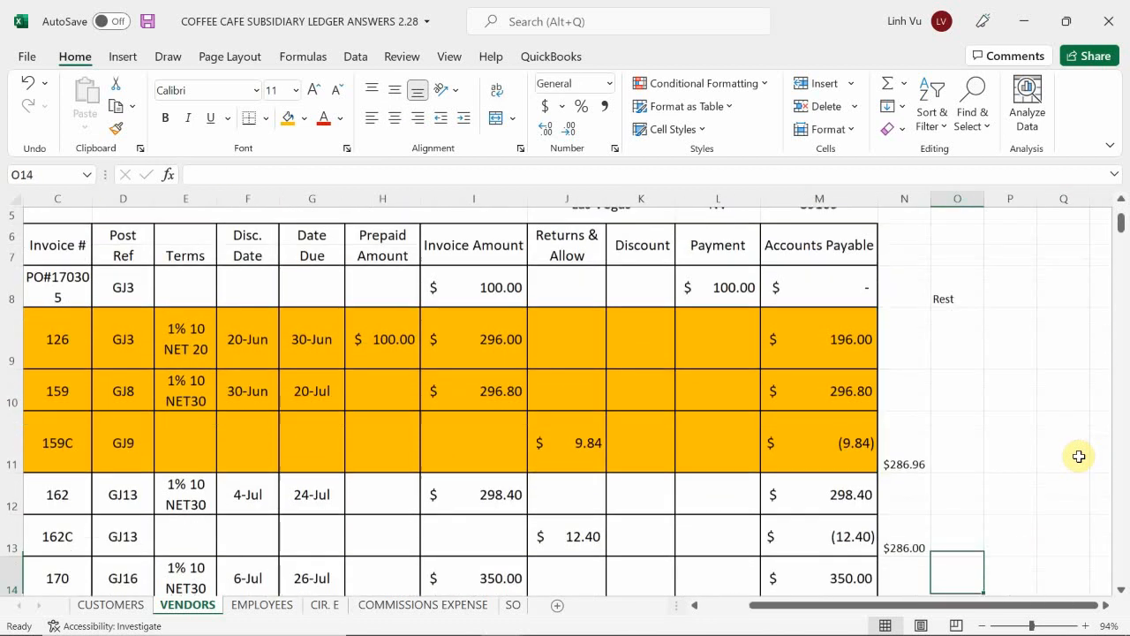
{"action": "key", "text": "Up"}
{"action": "key", "text": "Up"}
{"action": "key", "text": "Up"}
{"action": "key", "text": "Left"}
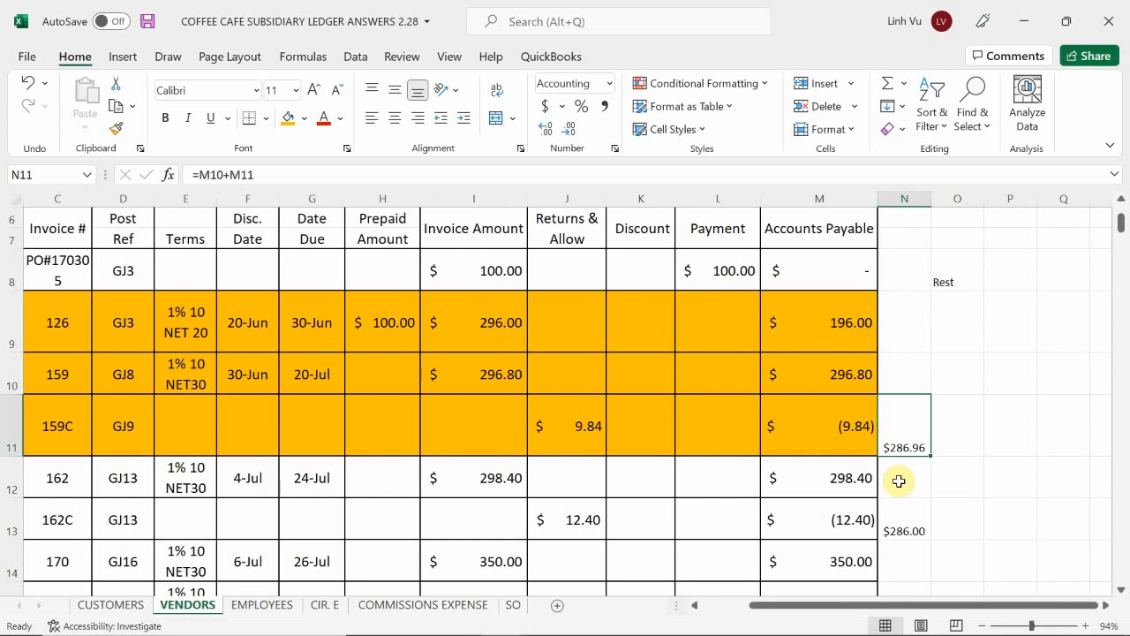
{"action": "mouse_move", "coordinate": [787, 608]}
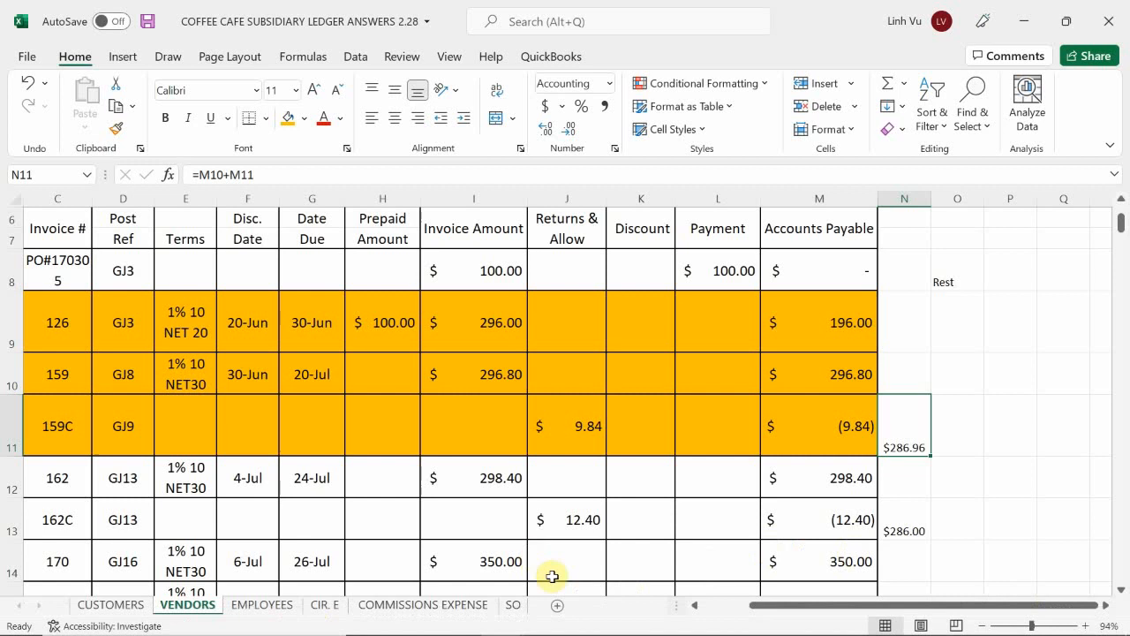
{"action": "mouse_move", "coordinate": [547, 618]}
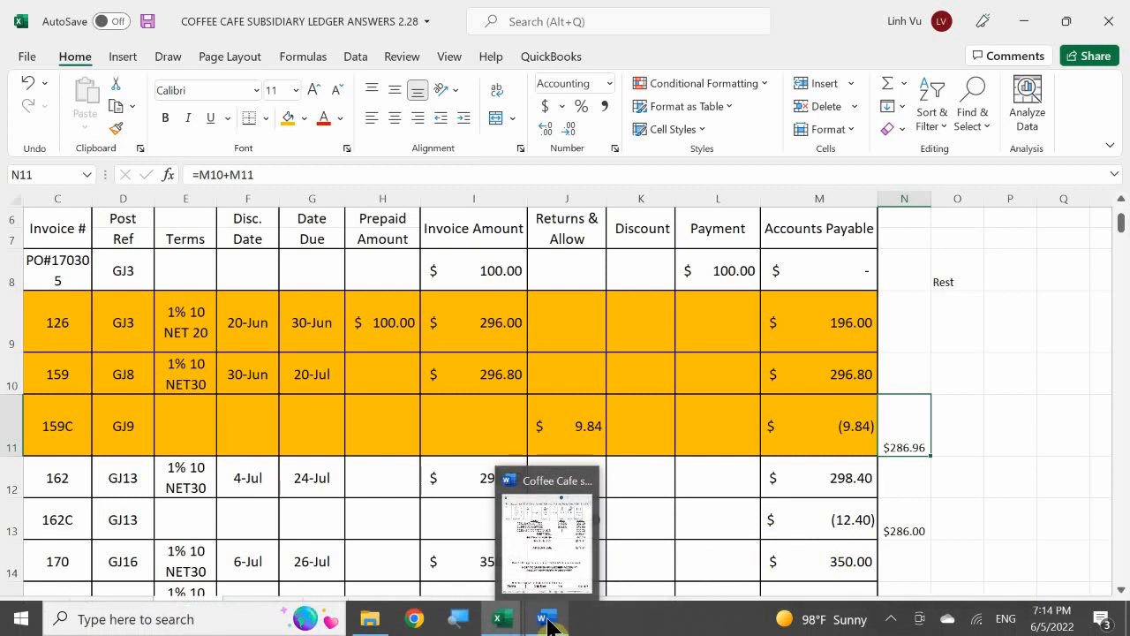
{"action": "mouse_move", "coordinate": [502, 616]}
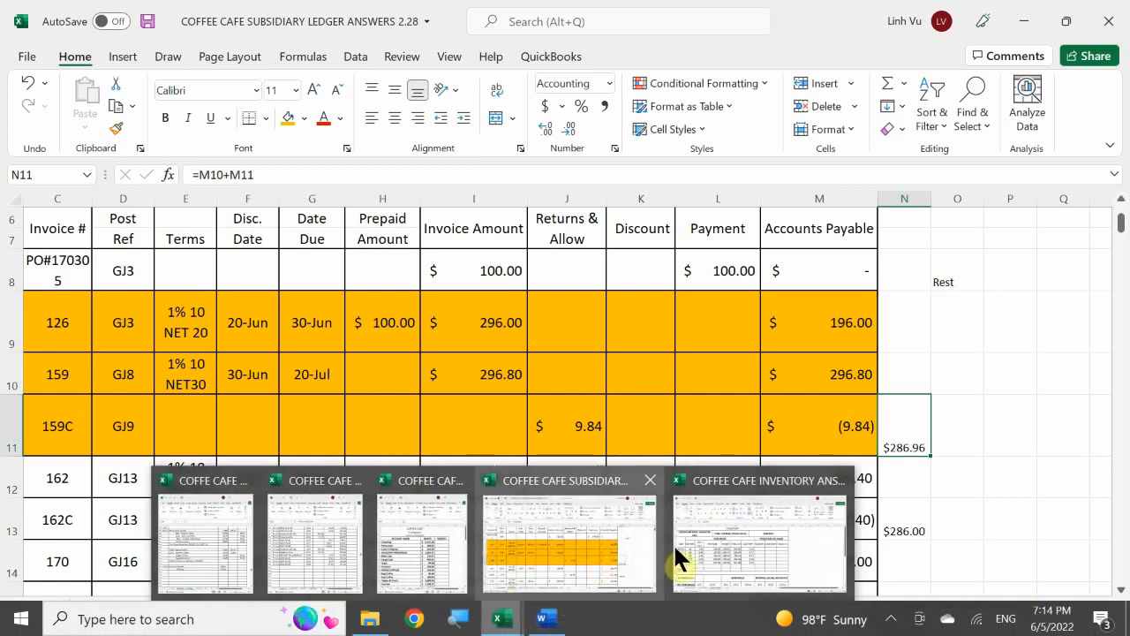
Step: Preview the ceramic mug purchases in the inventory workbook and re-examine the All Things Ceramic invoice rows and payment line in the vendor ledger
{"action": "mouse_move", "coordinate": [708, 531]}
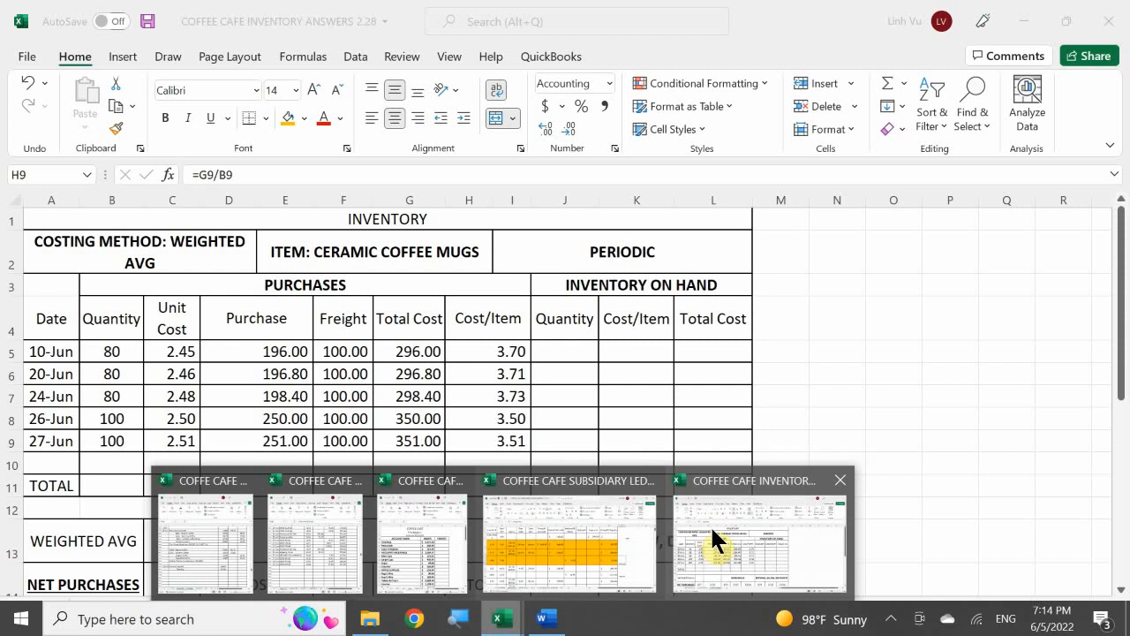
{"action": "left_click", "coordinate": [570, 540]}
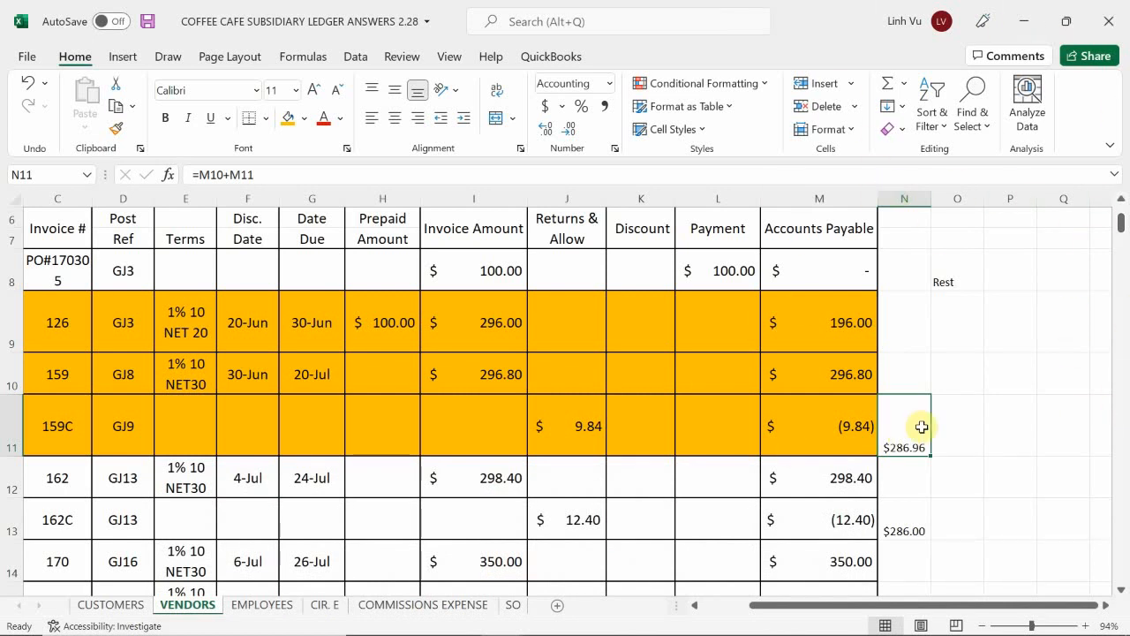
{"action": "scroll", "coordinate": [923, 428], "scroll_direction": "down", "scroll_amount": 1}
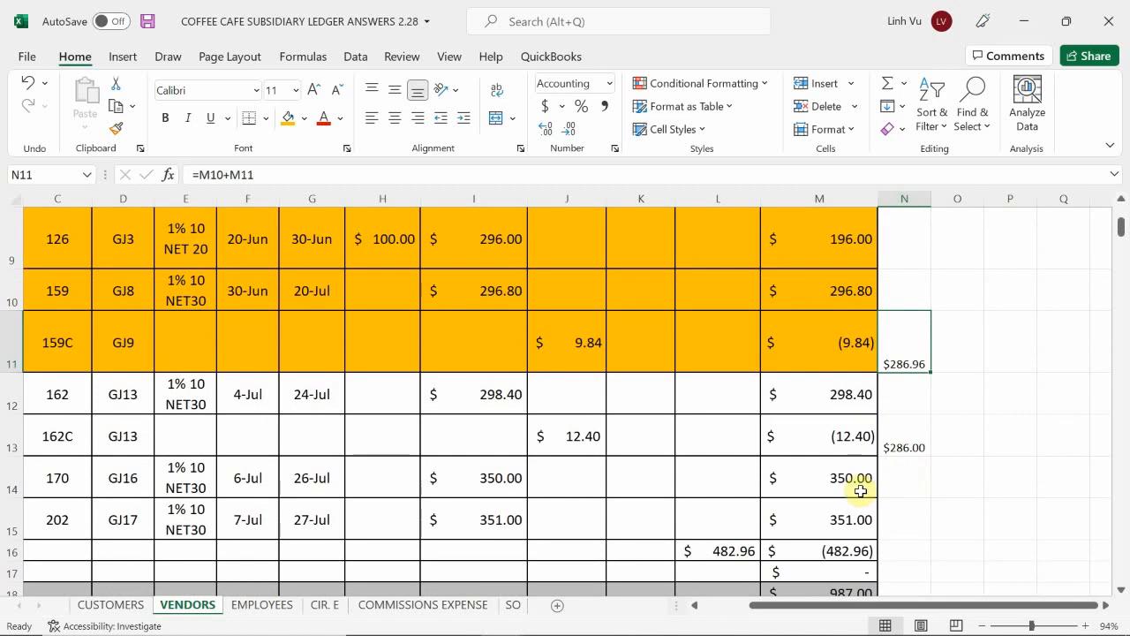
{"action": "scroll", "coordinate": [852, 492], "scroll_direction": "down", "scroll_amount": 1}
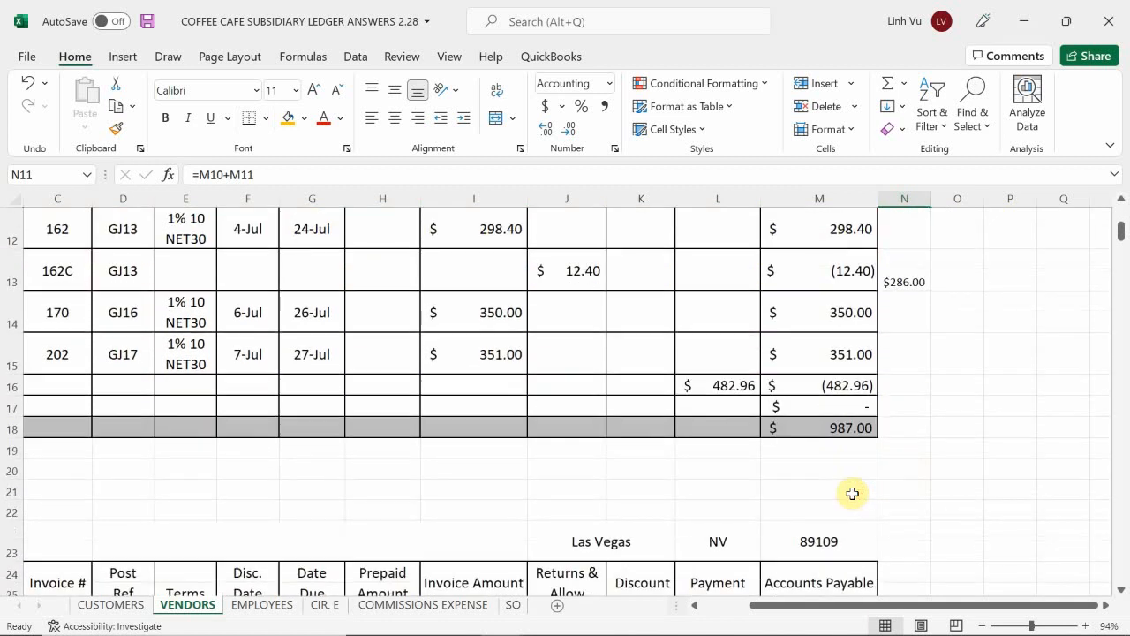
{"action": "left_click", "coordinate": [627, 386]}
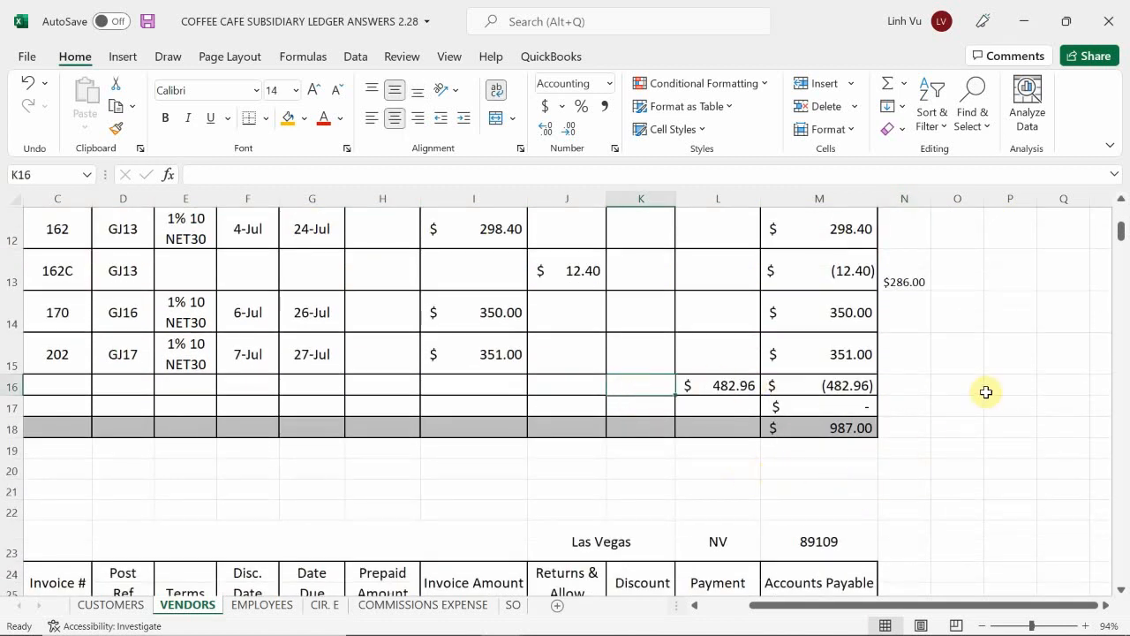
{"action": "scroll", "coordinate": [986, 391], "scroll_direction": "up", "scroll_amount": 1}
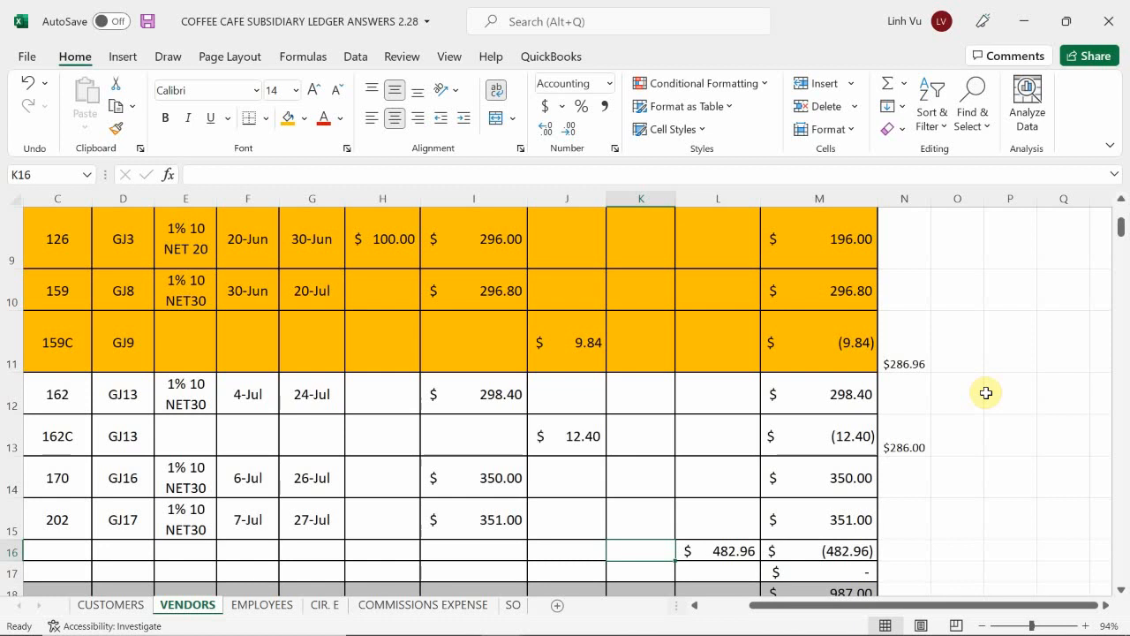
{"action": "scroll", "coordinate": [986, 393], "scroll_direction": "down", "scroll_amount": 1}
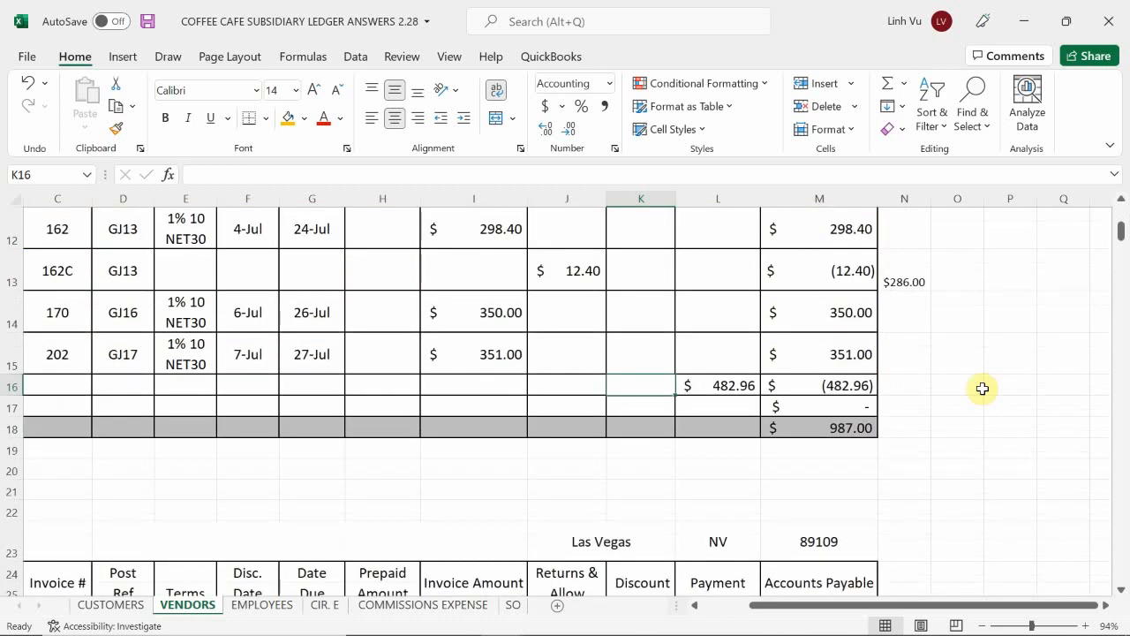
{"action": "scroll", "coordinate": [971, 406], "scroll_direction": "up", "scroll_amount": 1}
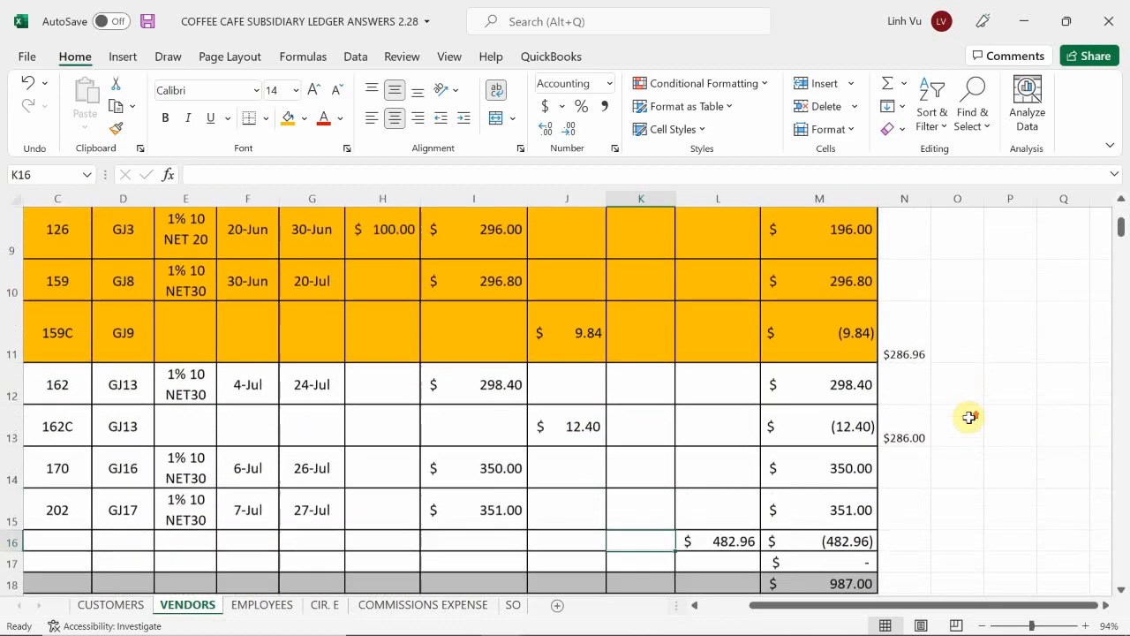
{"action": "scroll", "coordinate": [910, 547], "scroll_direction": "down", "scroll_amount": 1}
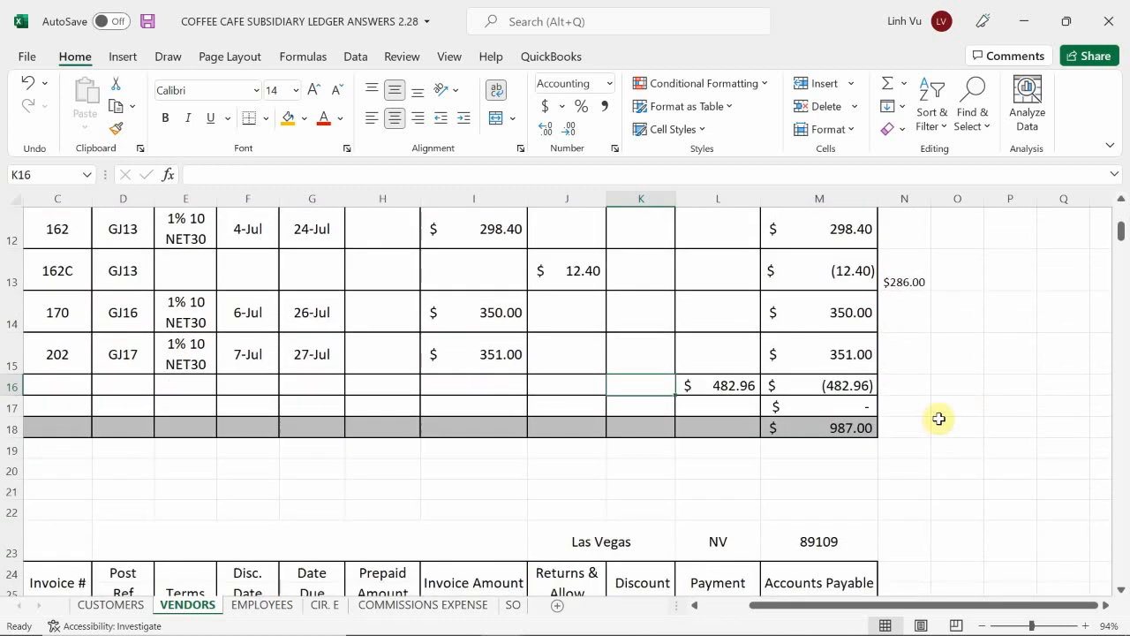
Step: Enter 482.96 in N16 beside the All Things Ceramic payment line and clear the payment formula from L16
{"action": "left_click", "coordinate": [901, 392]}
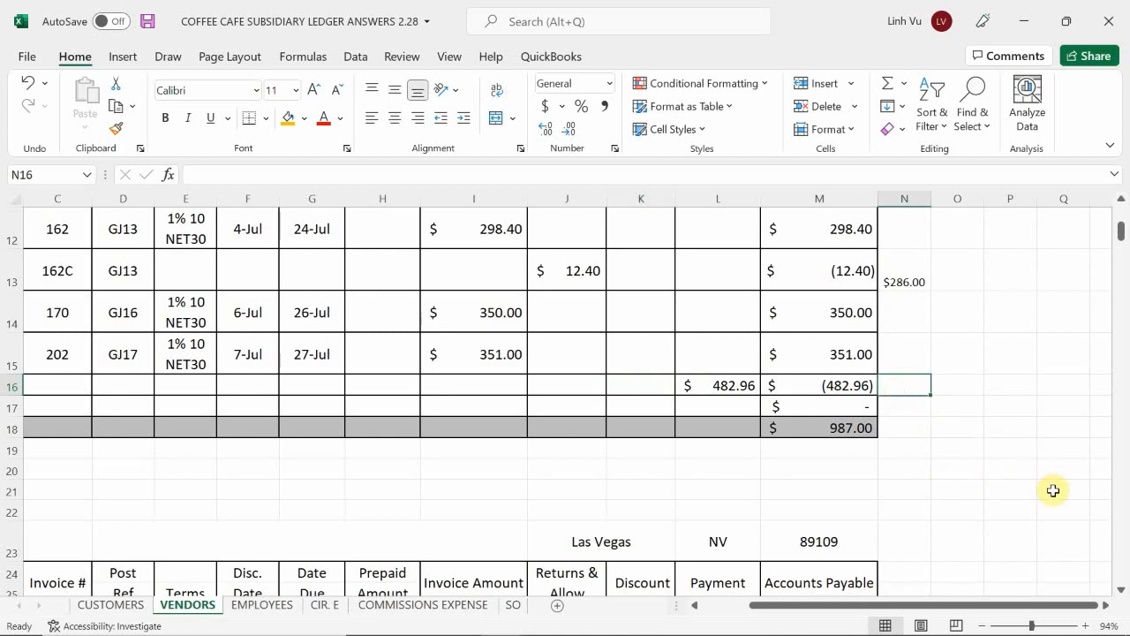
{"action": "type", "text": "482.96"}
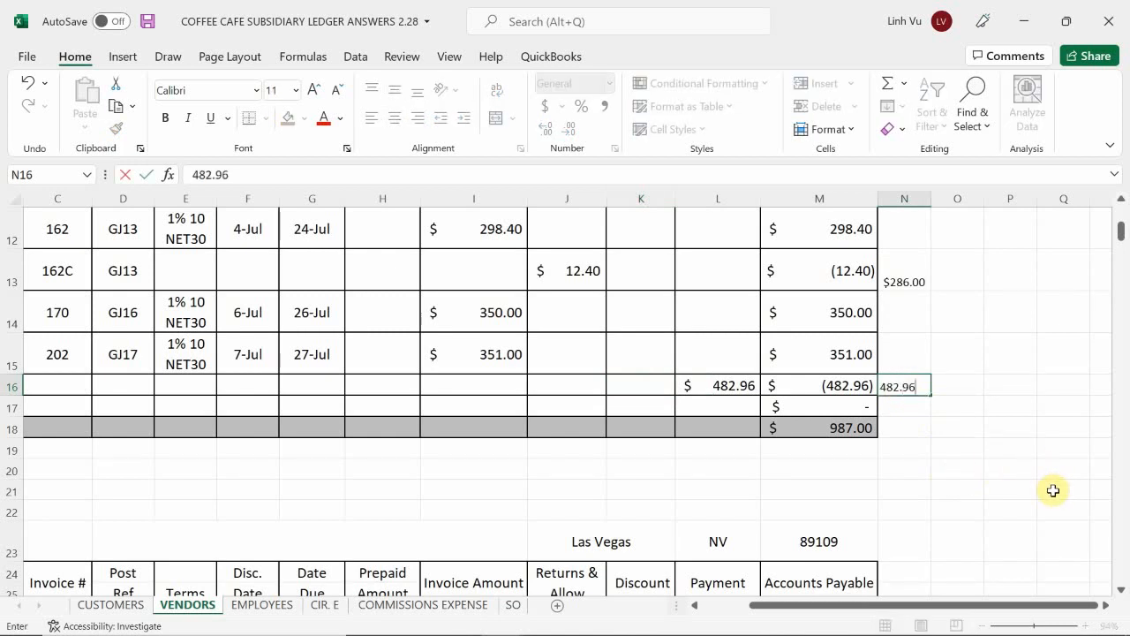
{"action": "key", "text": "Return"}
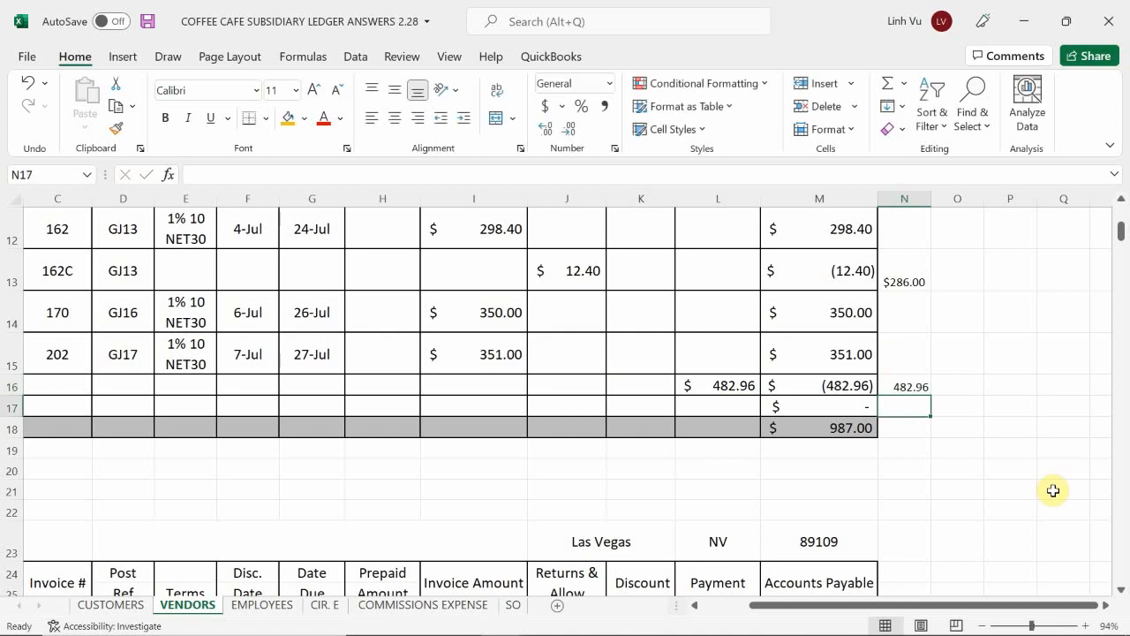
{"action": "key", "text": "Left"}
{"action": "key", "text": "Left"}
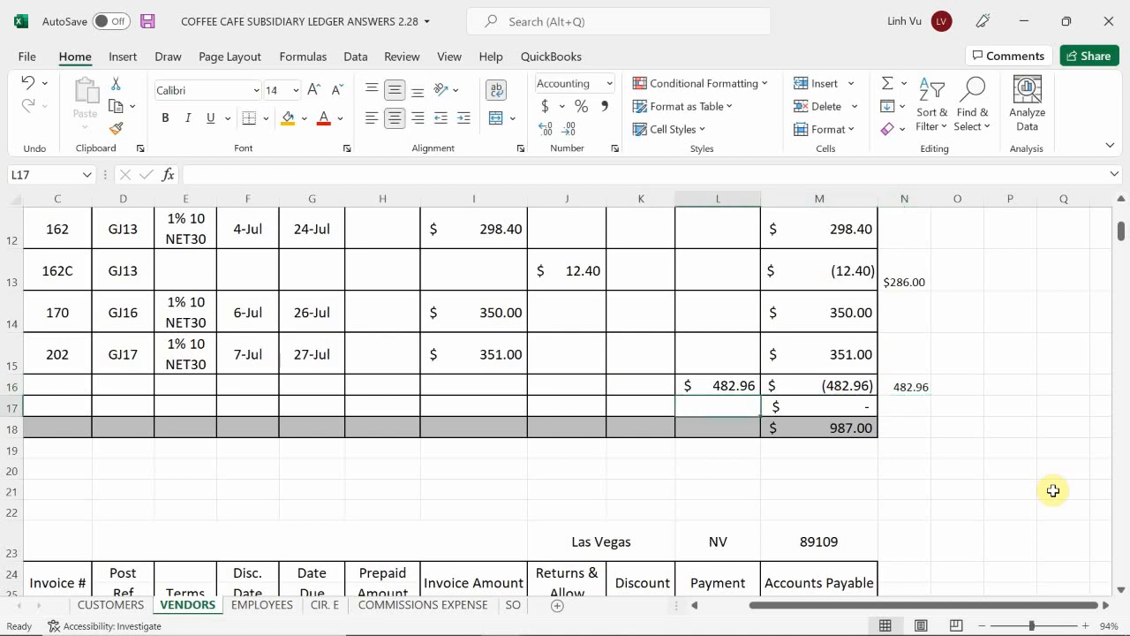
{"action": "key", "text": "Up"}
{"action": "key", "text": "BackSpace"}
{"action": "key", "text": "Return"}
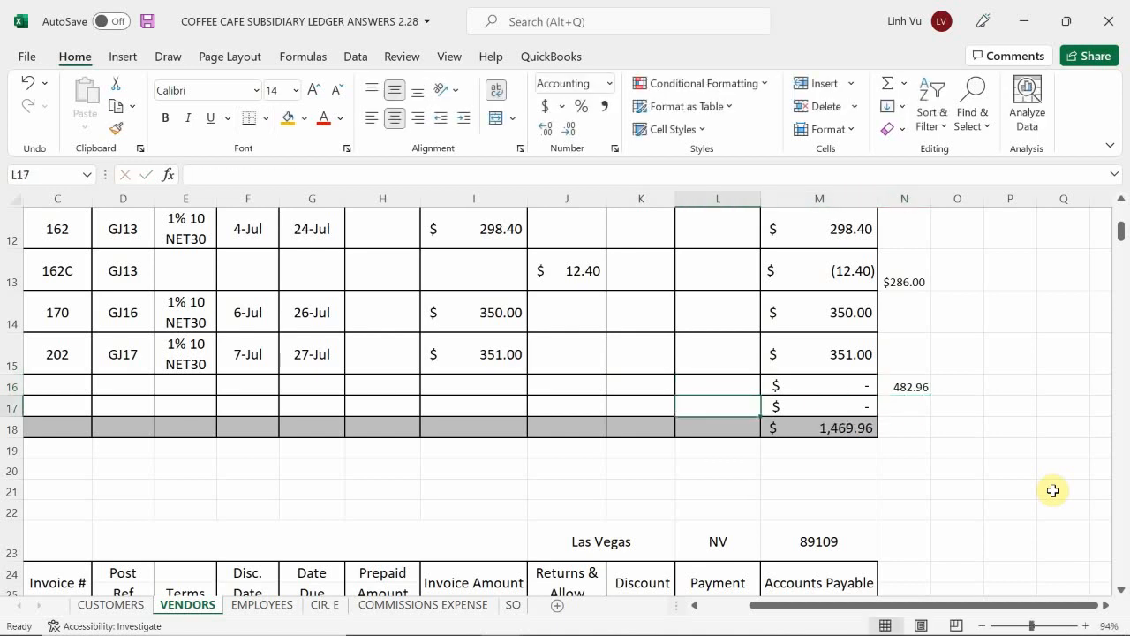
Step: Enter the 1% purchase discount in K16 with the formula =ROUND(186.96*.01,2)
{"action": "key", "text": "Left"}
{"action": "key", "text": "Up"}
{"action": "type", "text": "="}
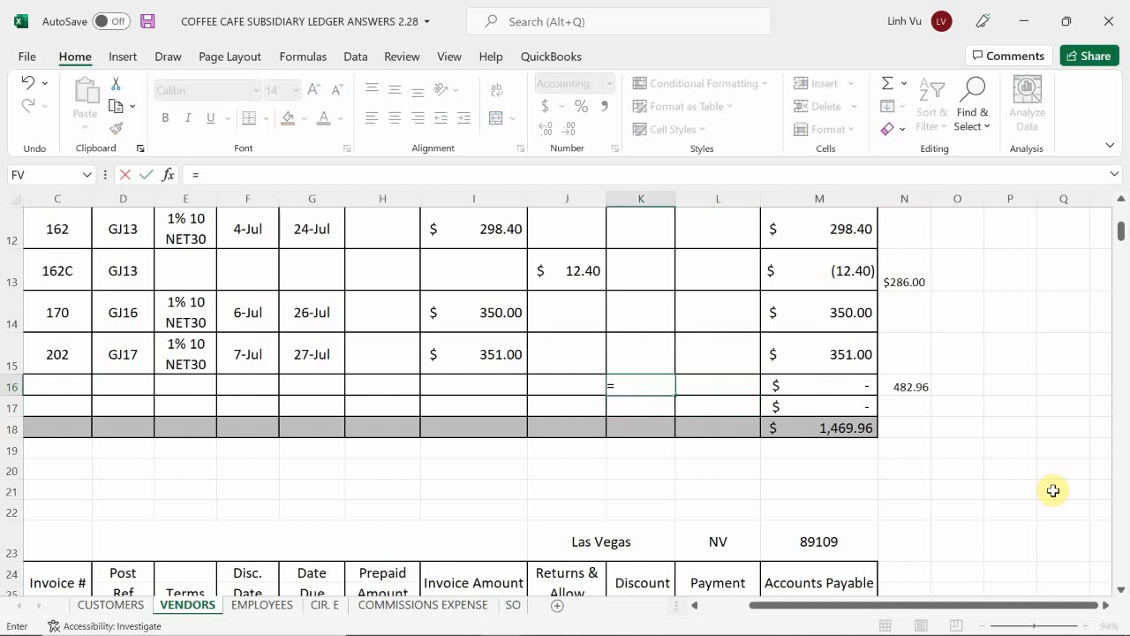
{"action": "type", "text": "round("}
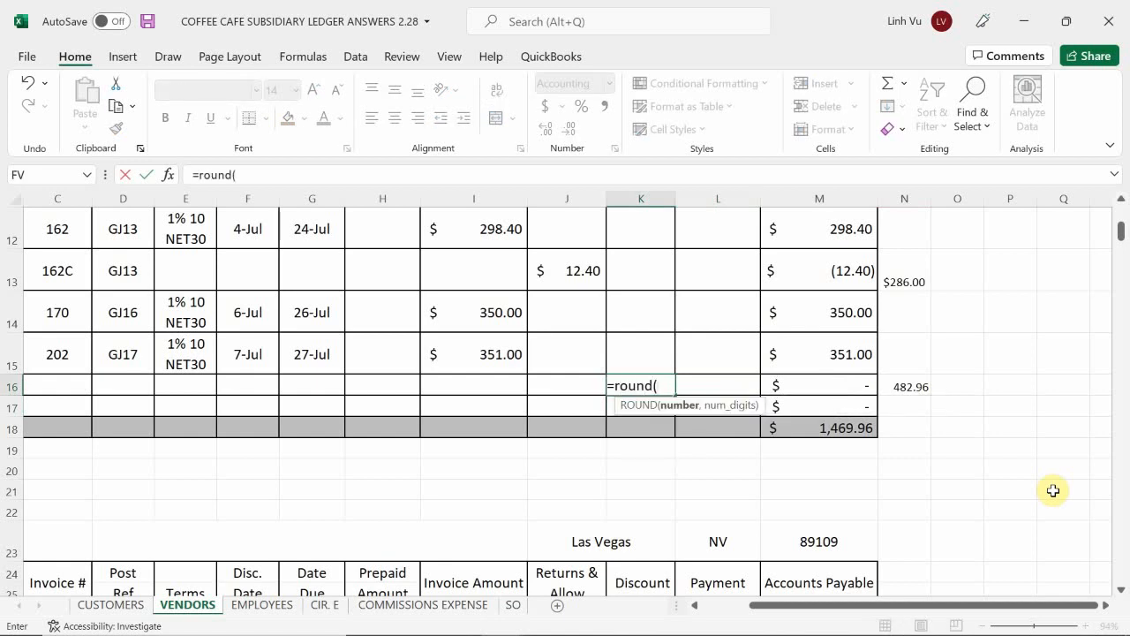
{"action": "type", "text": "186.96"}
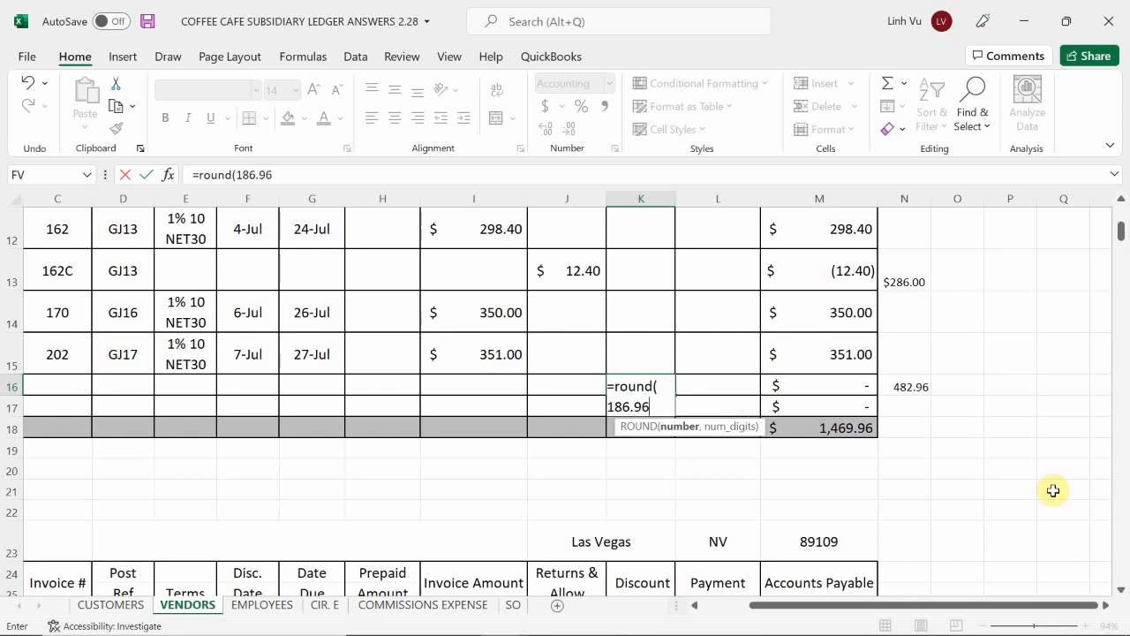
{"action": "scroll", "coordinate": [971, 382], "scroll_direction": "up", "scroll_amount": 2}
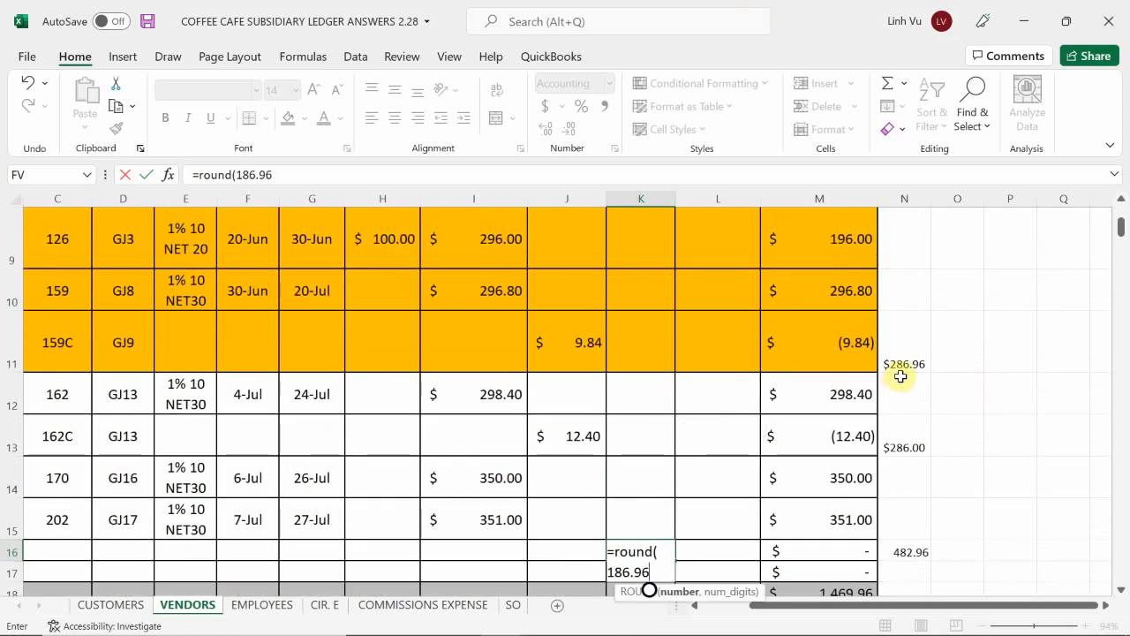
{"action": "scroll", "coordinate": [940, 362], "scroll_direction": "down", "scroll_amount": 3}
{"action": "scroll", "coordinate": [942, 362], "scroll_direction": "up", "scroll_amount": 2}
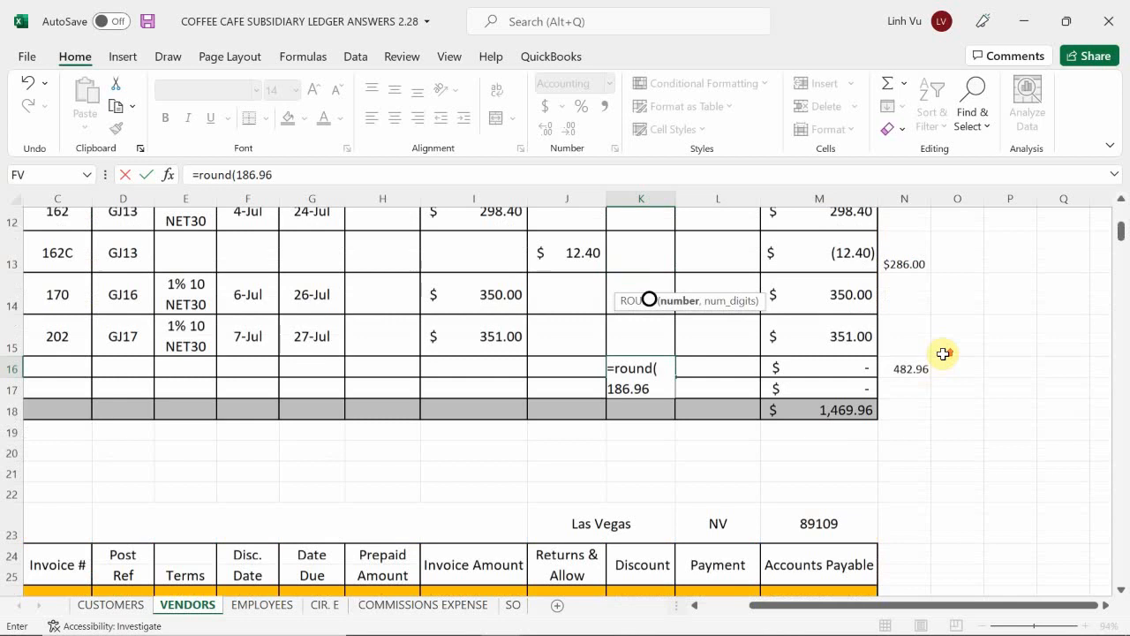
{"action": "type", "text": "*.01"}
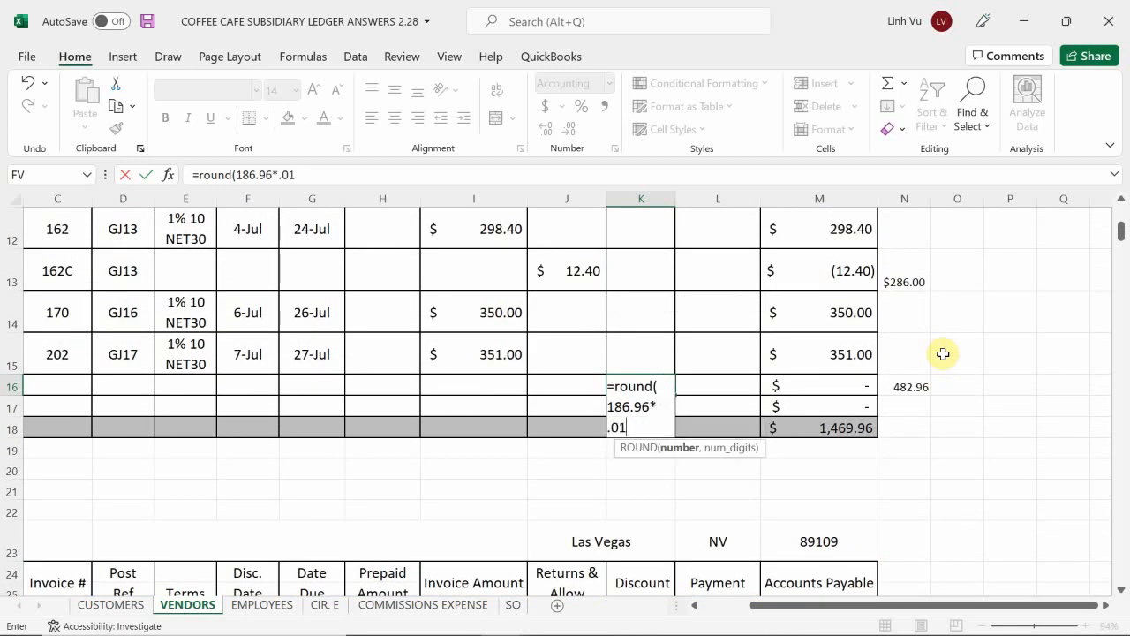
{"action": "type", "text": ",2"}
{"action": "key", "text": "Return"}
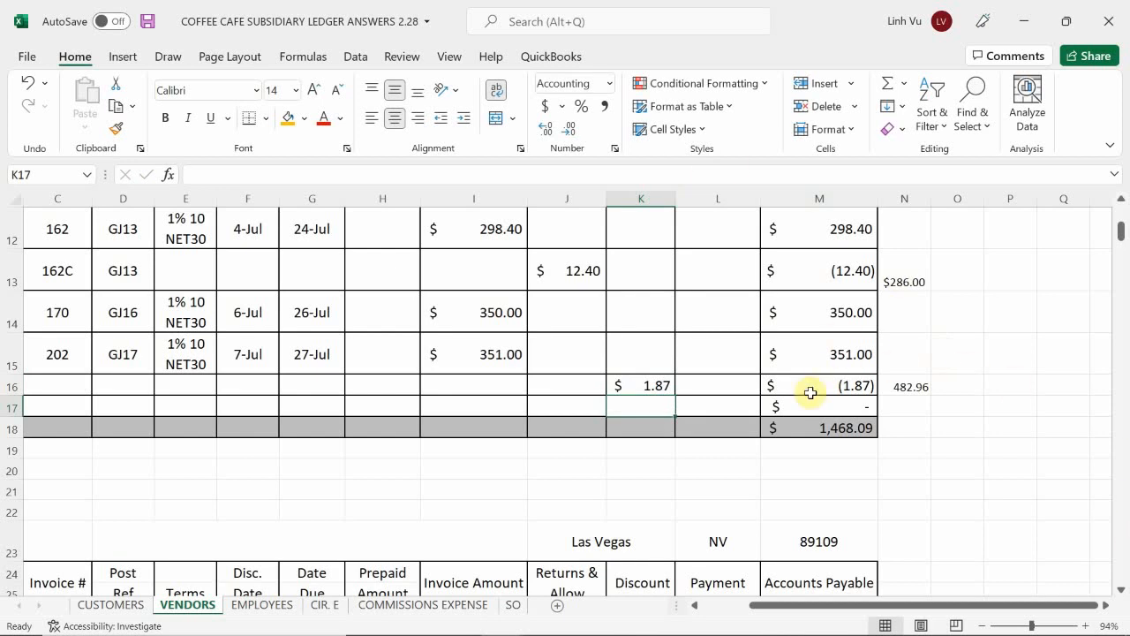
Step: Enter the payment in L16 as the formula =N16-K16, subtracting the discount from the amount owed
{"action": "left_click", "coordinate": [717, 383]}
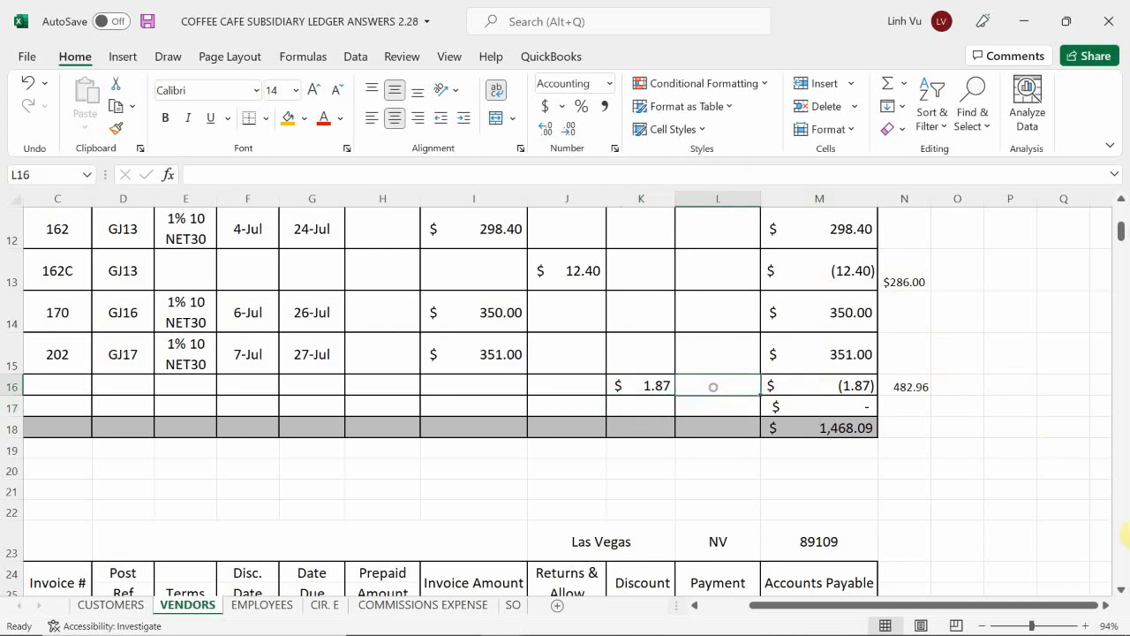
{"action": "type", "text": "="}
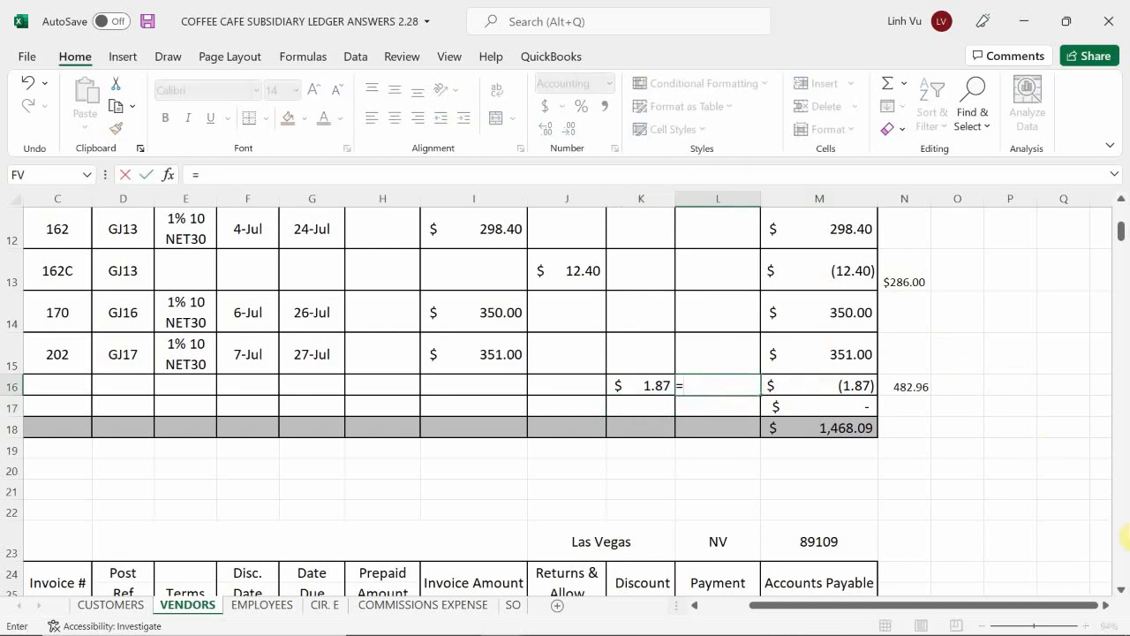
{"action": "key", "text": "Right"}
{"action": "key", "text": "Right"}
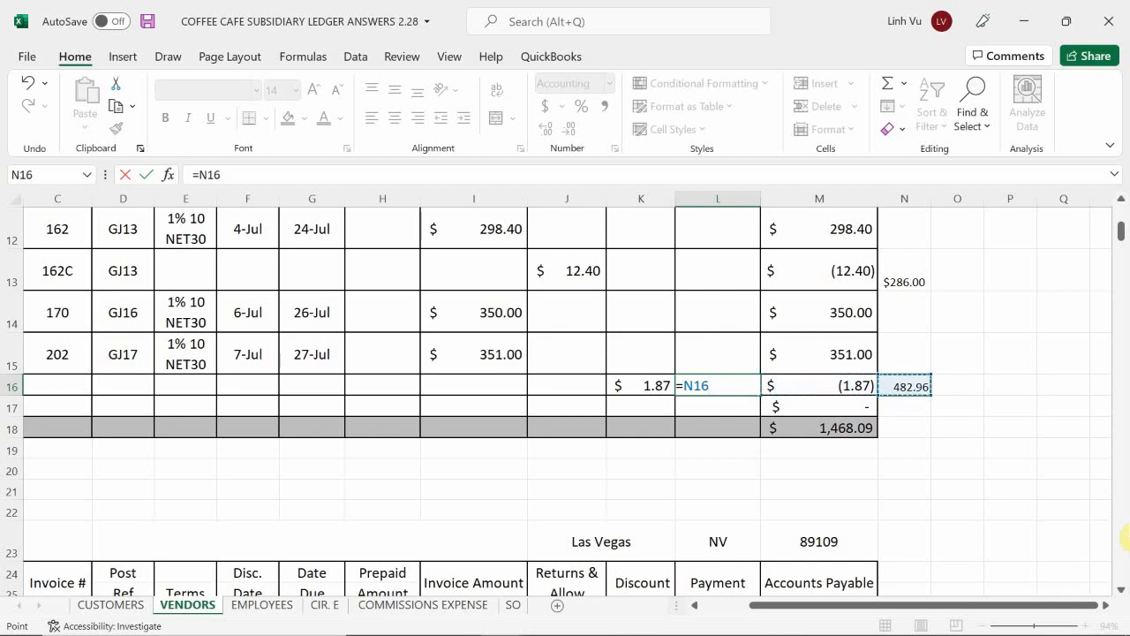
{"action": "type", "text": "-"}
{"action": "key", "text": "Left"}
{"action": "key", "text": "Return"}
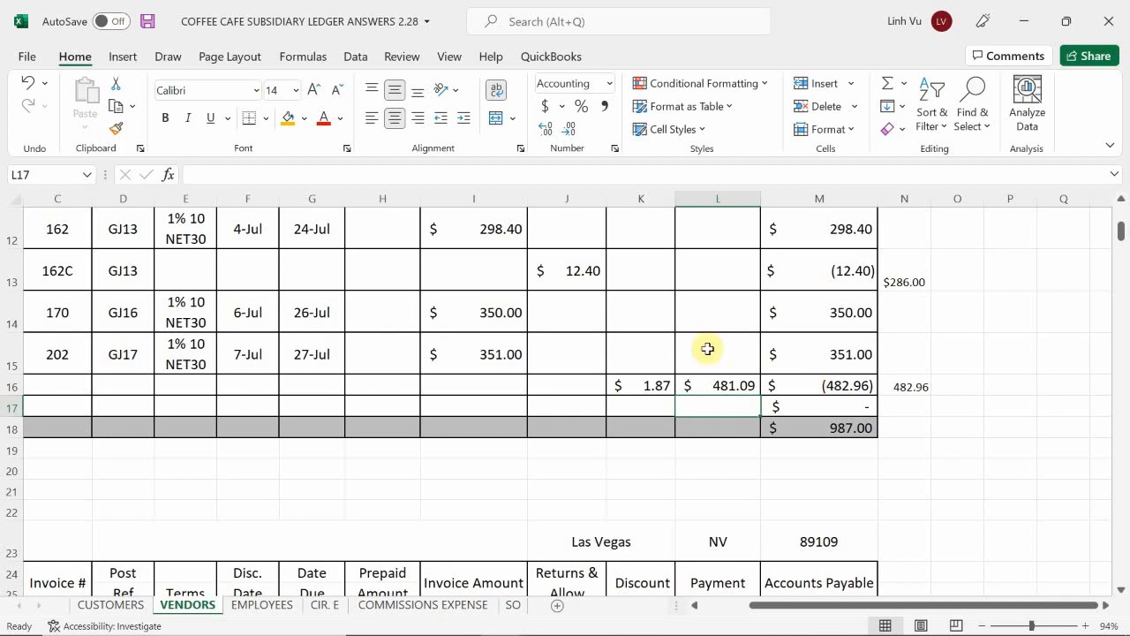
Step: Switch to the general journal workbook and select B818, the line below Checking in the 29-Jun Accounts Payable entry
{"action": "mouse_move", "coordinate": [574, 614]}
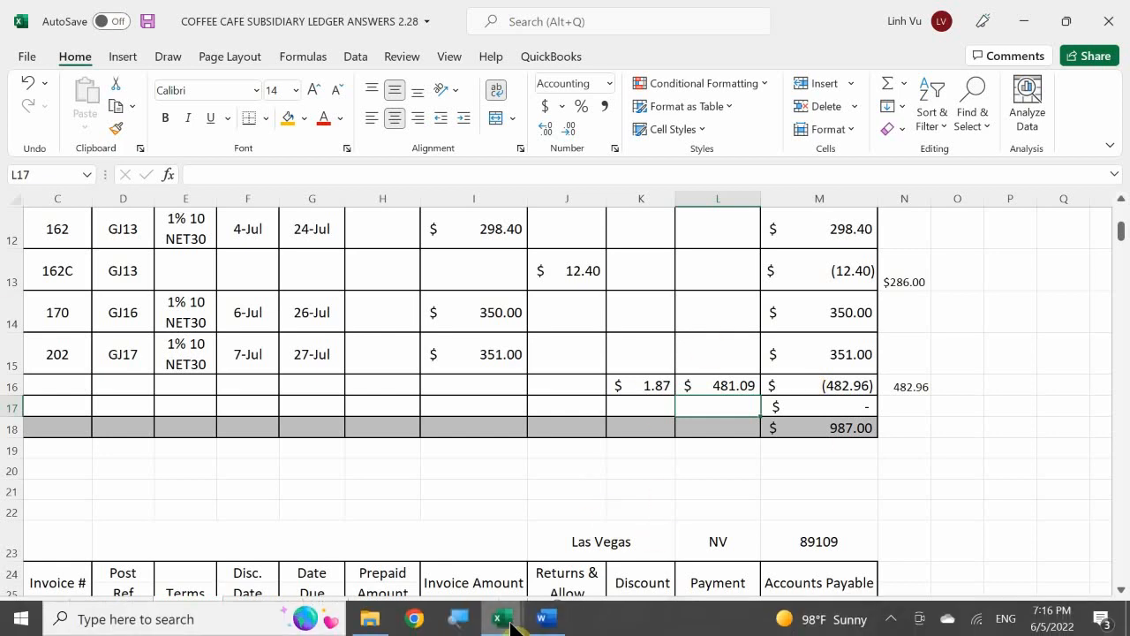
{"action": "mouse_move", "coordinate": [508, 622]}
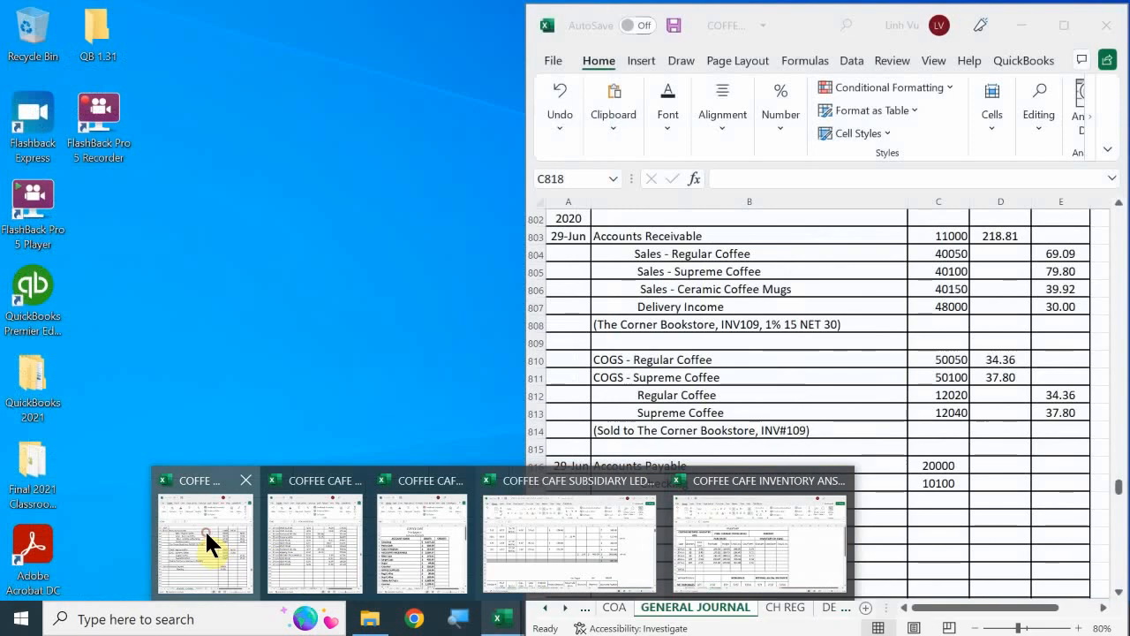
{"action": "left_click", "coordinate": [205, 529]}
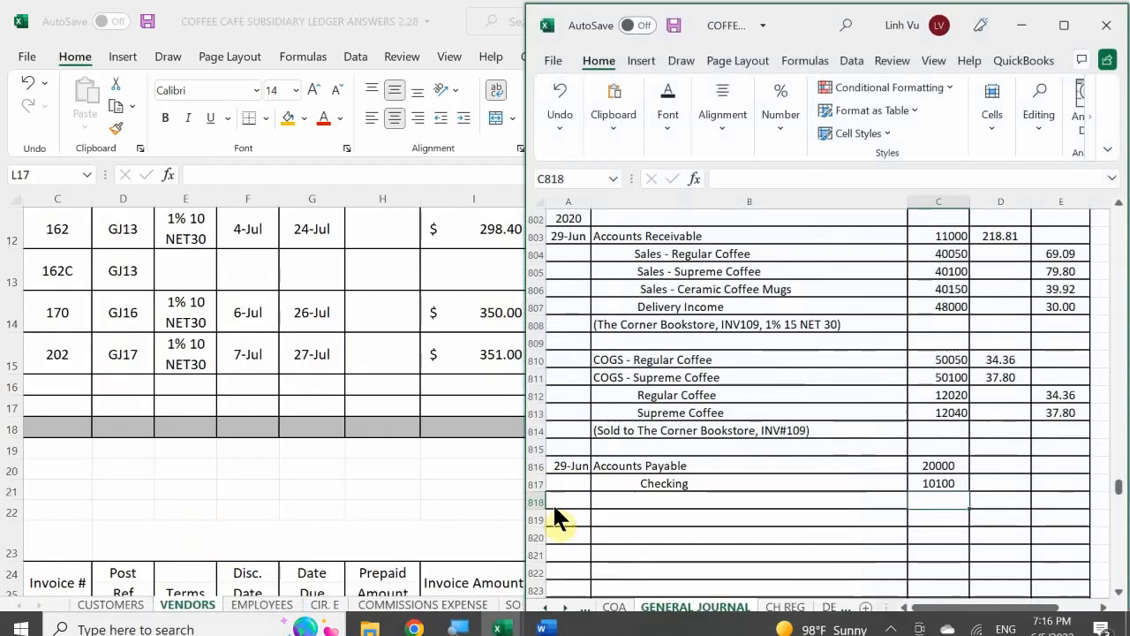
{"action": "left_click", "coordinate": [1001, 413]}
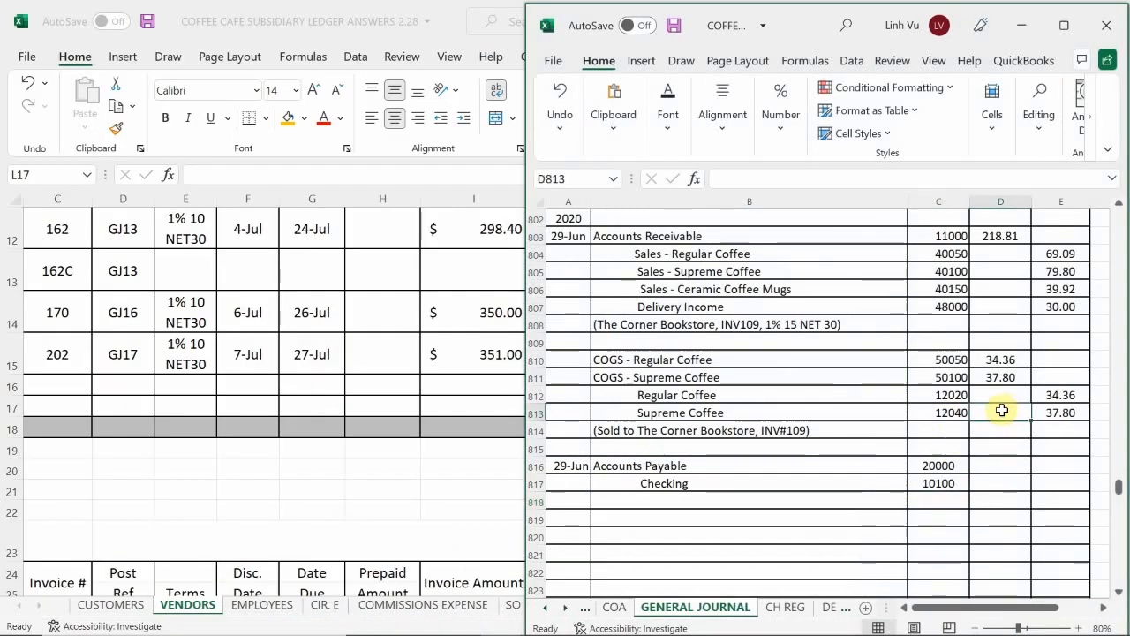
{"action": "left_click", "coordinate": [674, 501]}
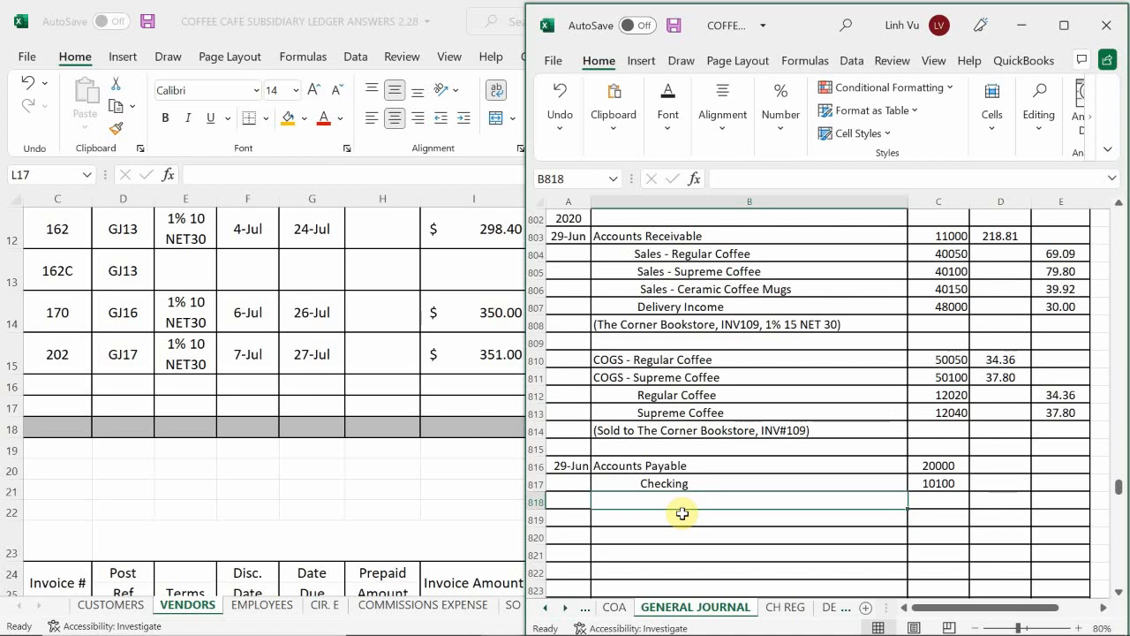
Step: Look up the Purchase Discount account number in the chart of accounts on the COA sheet and return to the general journal
{"action": "left_click", "coordinate": [613, 608]}
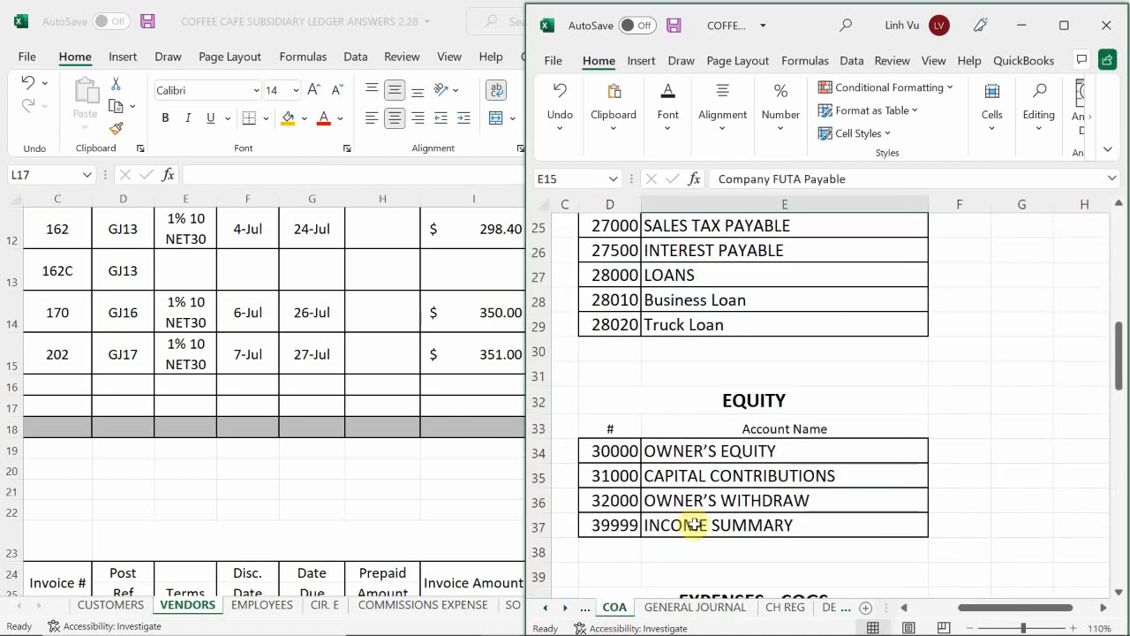
{"action": "left_click", "coordinate": [855, 428]}
{"action": "scroll", "coordinate": [856, 433], "scroll_direction": "down", "scroll_amount": 10}
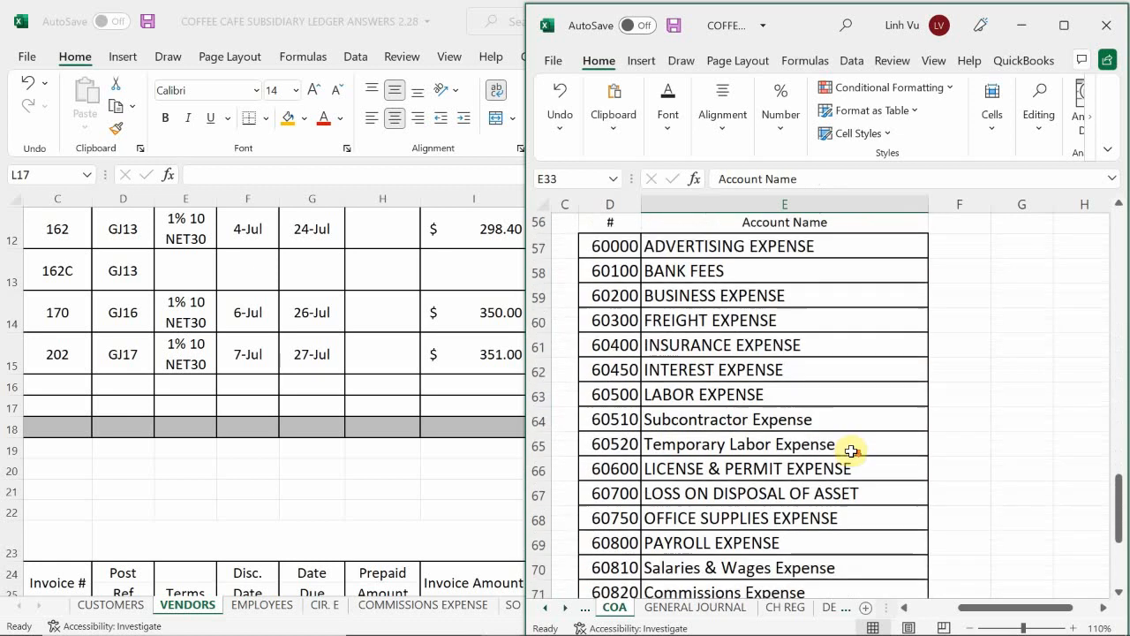
{"action": "scroll", "coordinate": [847, 446], "scroll_direction": "down", "scroll_amount": 7}
{"action": "scroll", "coordinate": [833, 421], "scroll_direction": "up", "scroll_amount": 1}
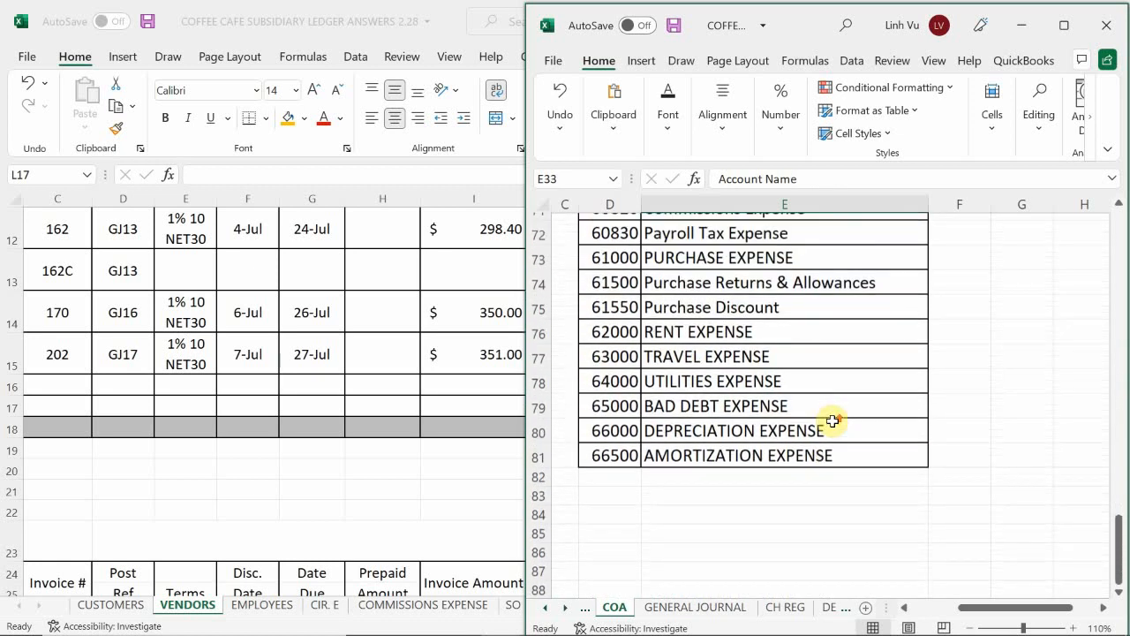
{"action": "scroll", "coordinate": [833, 421], "scroll_direction": "up", "scroll_amount": 1}
{"action": "scroll", "coordinate": [835, 427], "scroll_direction": "up", "scroll_amount": 1}
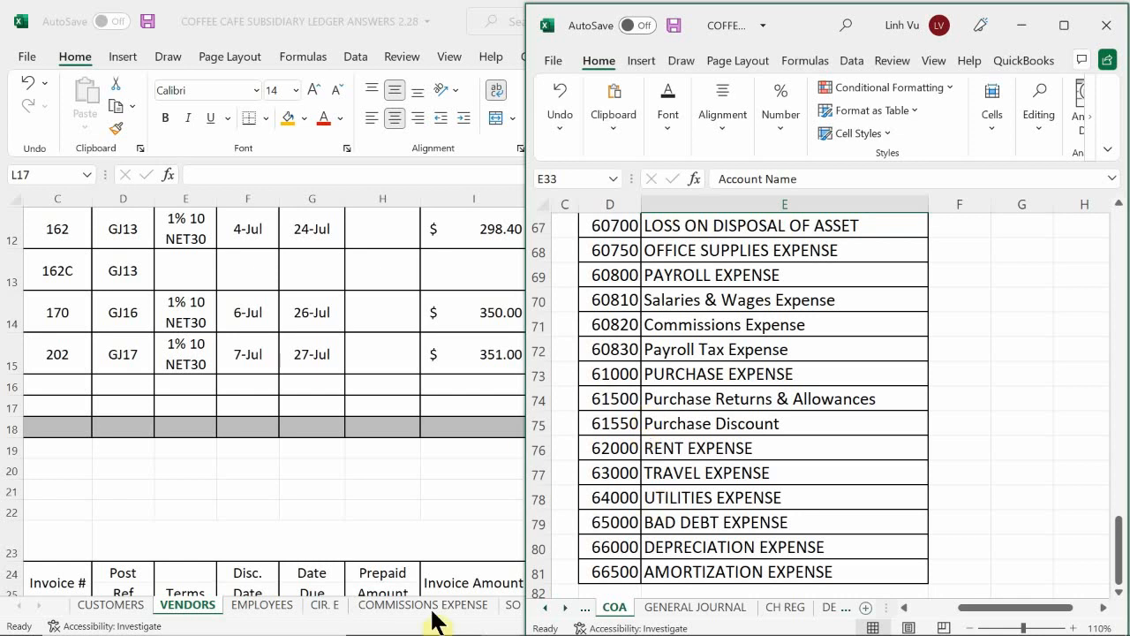
{"action": "left_click", "coordinate": [664, 609]}
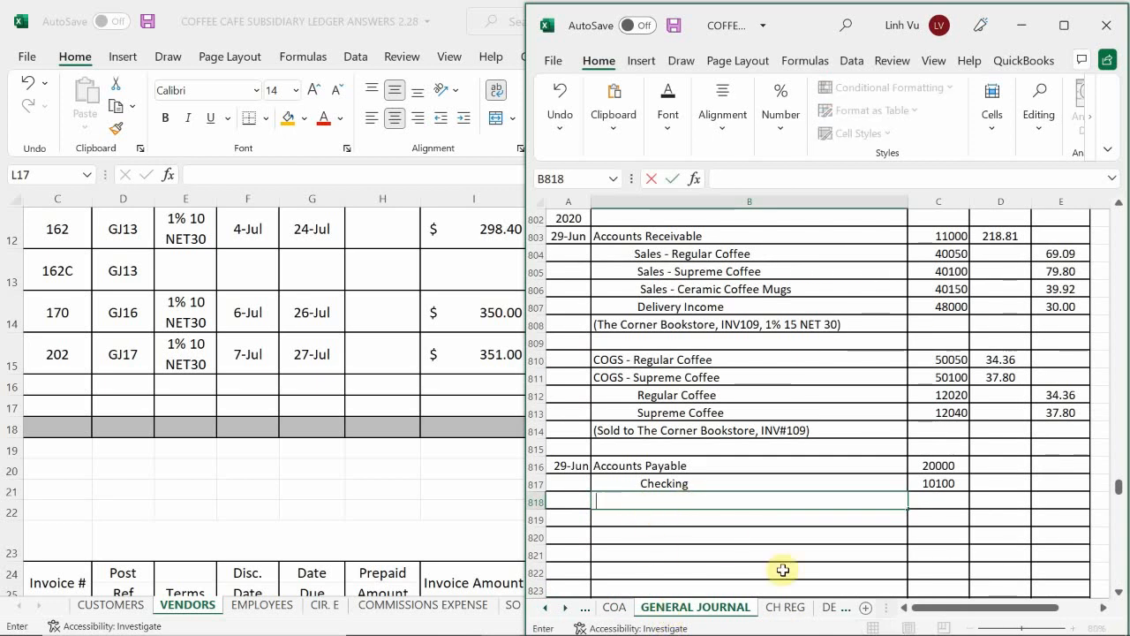
Step: Enter Purchase Discount in B818 with account number 61550 in C818
{"action": "type", "text": "Purchase "}
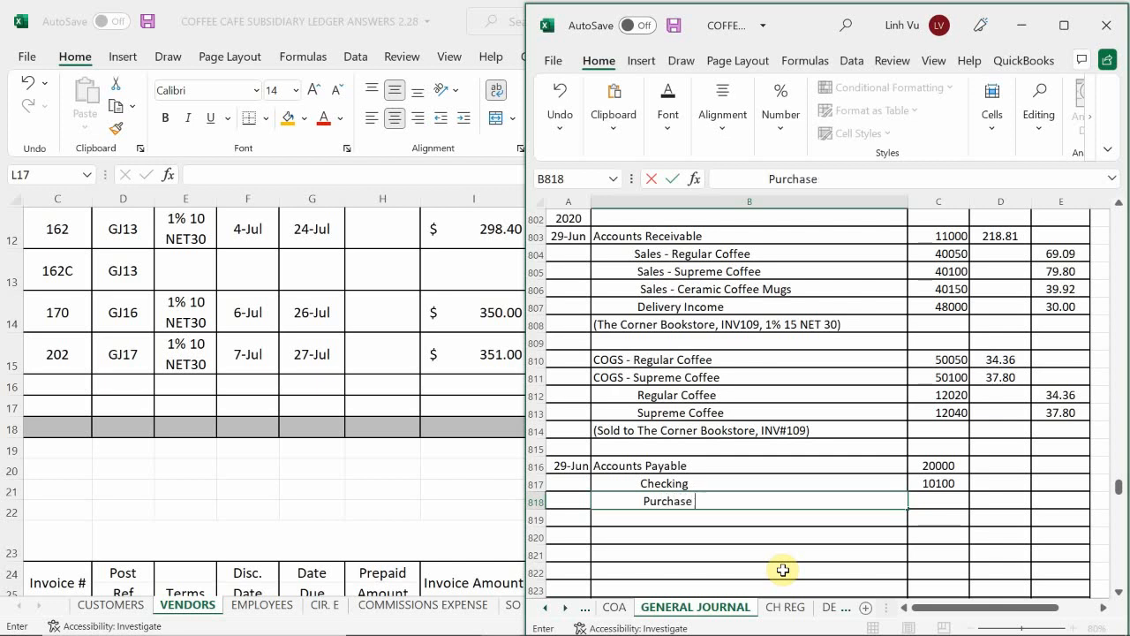
{"action": "type", "text": "Discount"}
{"action": "key", "text": "Tab"}
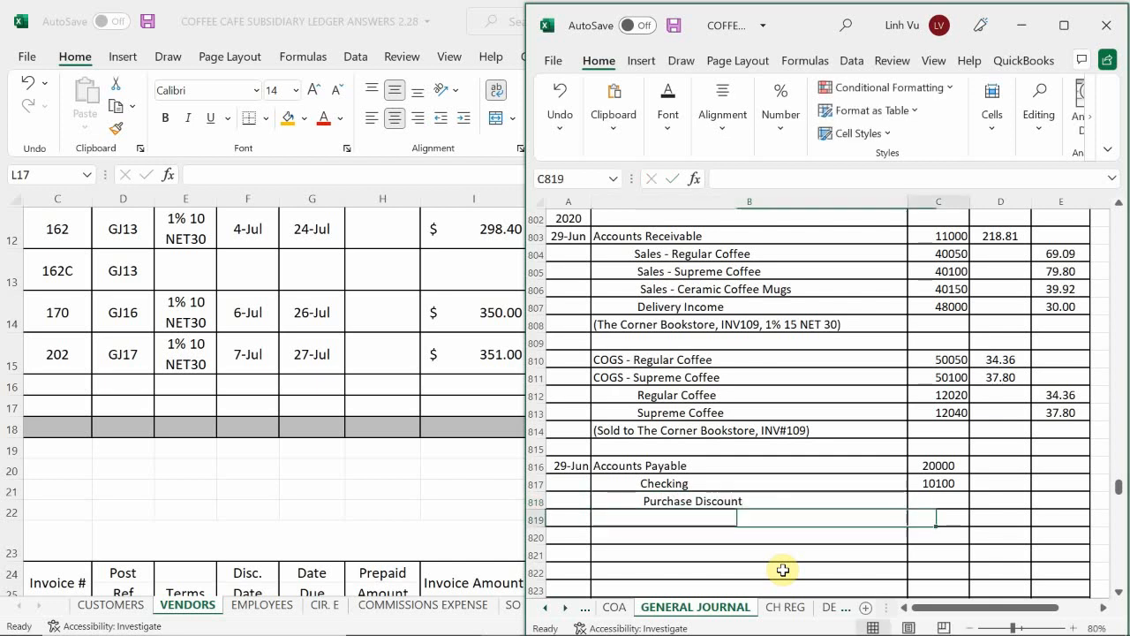
{"action": "type", "text": "61550"}
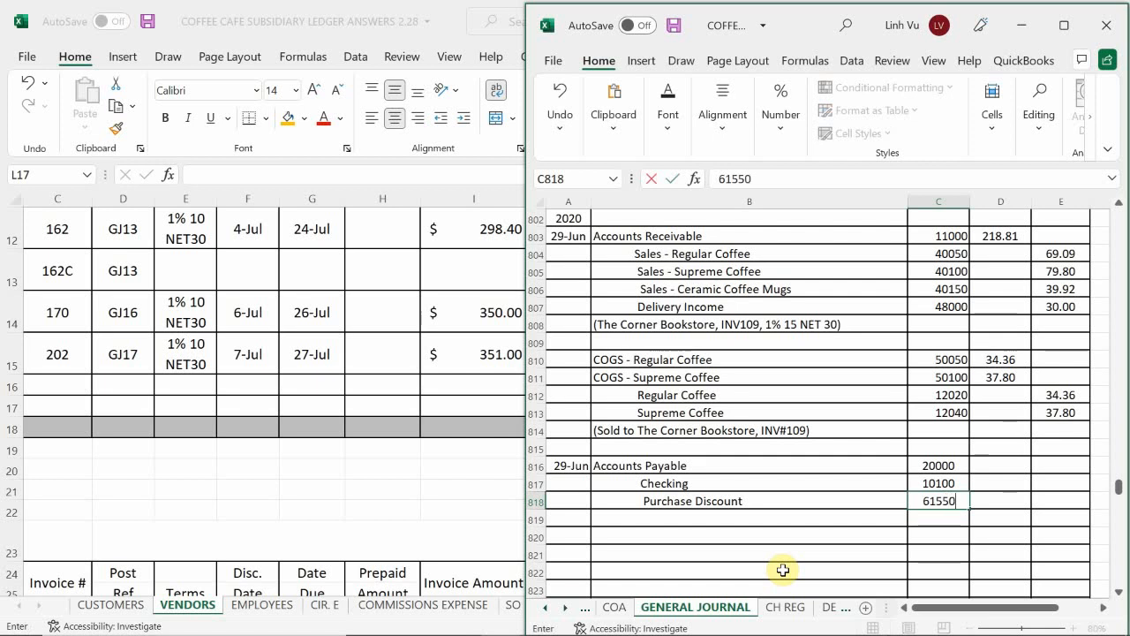
{"action": "key", "text": "Return"}
Step: Credit Purchase Discount 1.87 in E818
{"action": "key", "text": "Up"}
{"action": "key", "text": "Right"}
{"action": "key", "text": "Right"}
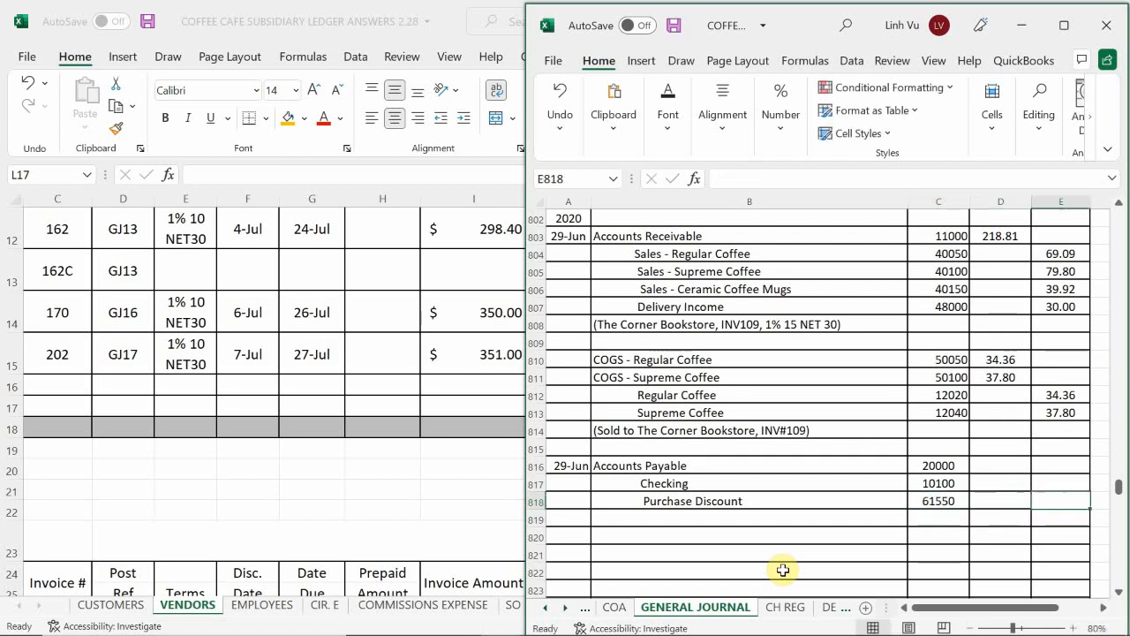
{"action": "type", "text": "1.87"}
{"action": "key", "text": "Return"}
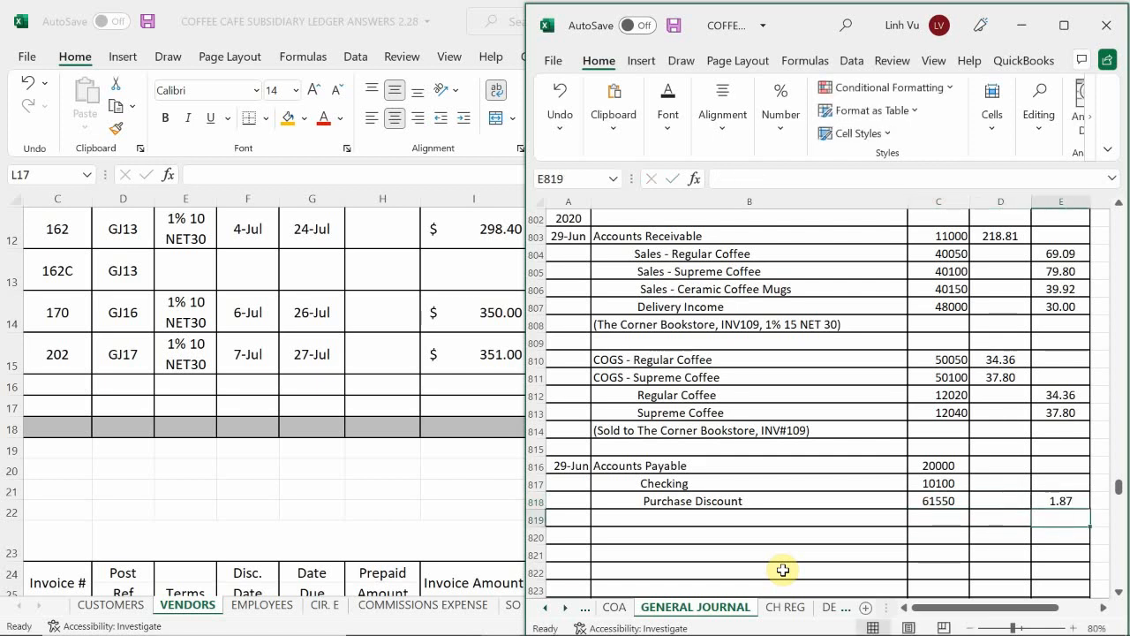
Step: Check the payment amount in the subsidiary ledger workbook and credit Checking 481.09 in E817
{"action": "key", "text": "Up"}
{"action": "key", "text": "Up"}
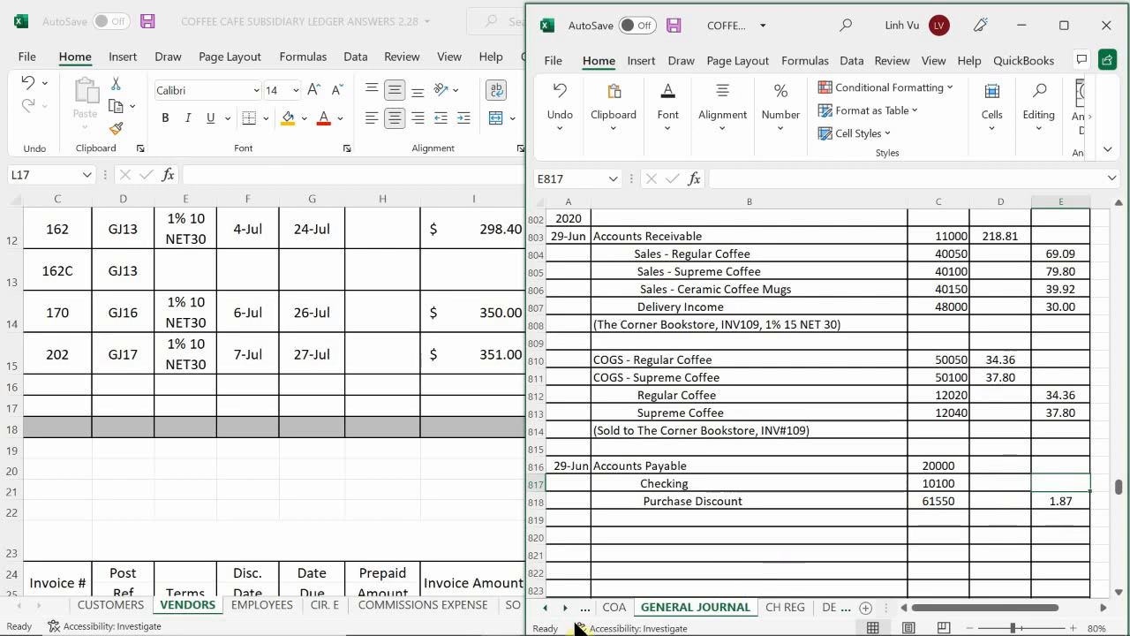
{"action": "mouse_move", "coordinate": [485, 629]}
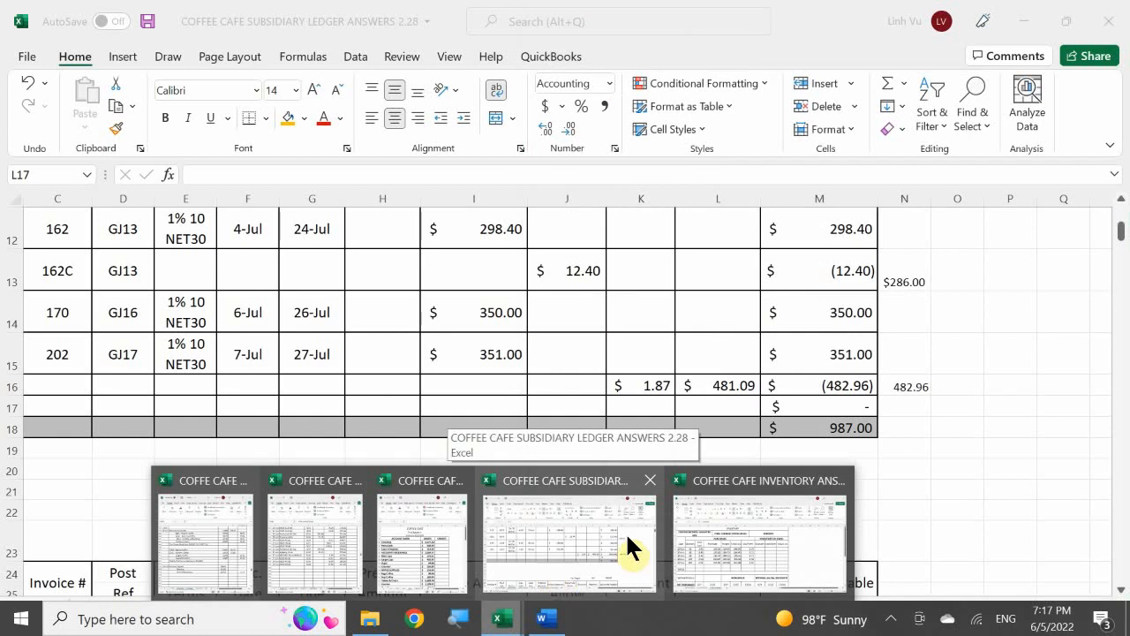
{"action": "type", "text": "481.09"}
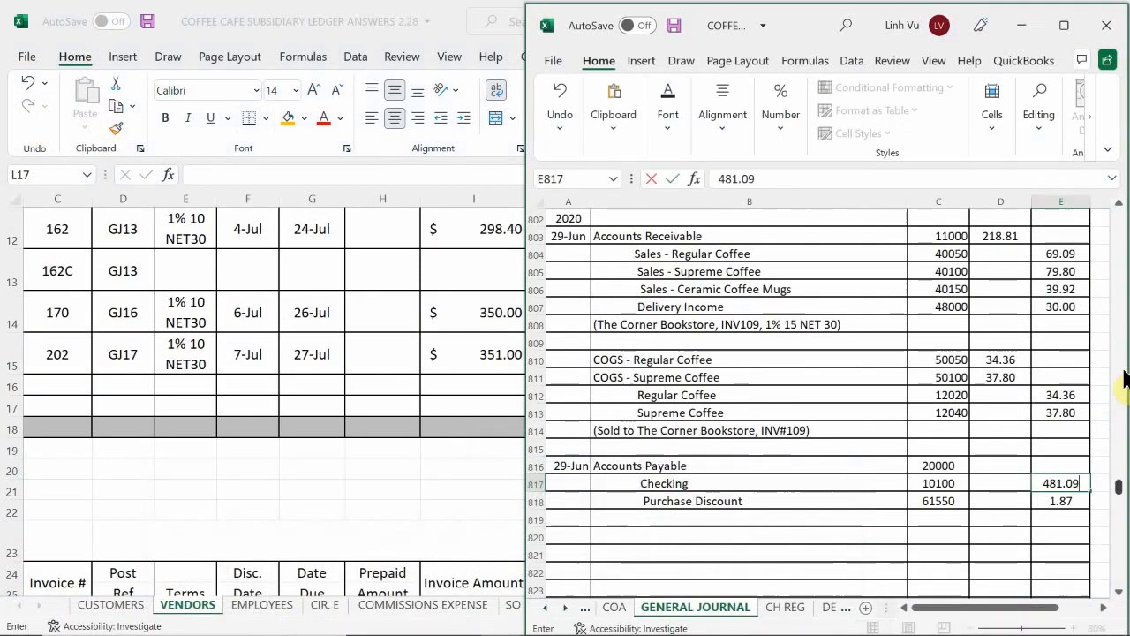
{"action": "key", "text": "Return"}
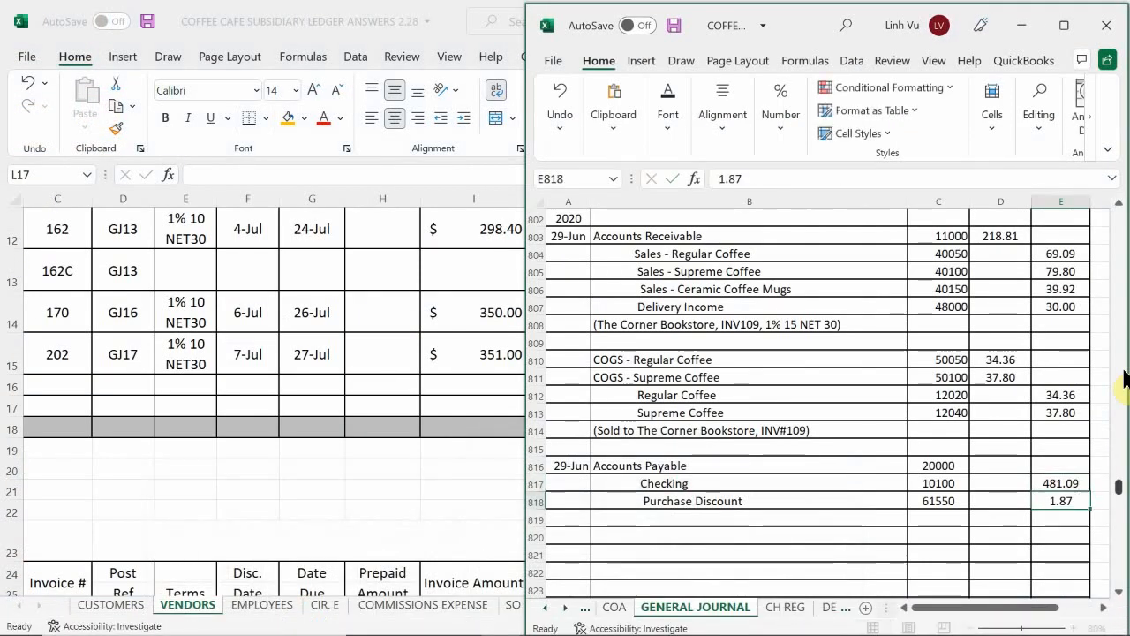
Step: Enter the Accounts Payable debit in D816 as the formula =E817+E818, summing the two credits
{"action": "key", "text": "Left"}
{"action": "key", "text": "Up"}
{"action": "key", "text": "Up"}
{"action": "type", "text": "="}
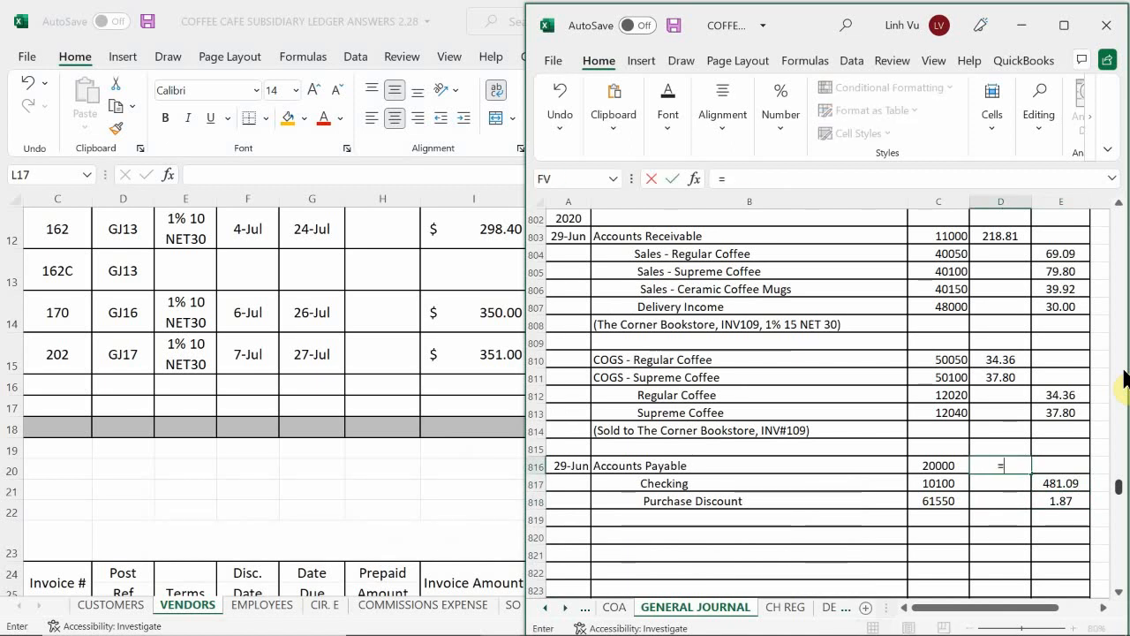
{"action": "key", "text": "Right"}
{"action": "key", "text": "Down"}
{"action": "type", "text": "+"}
{"action": "key", "text": "Left"}
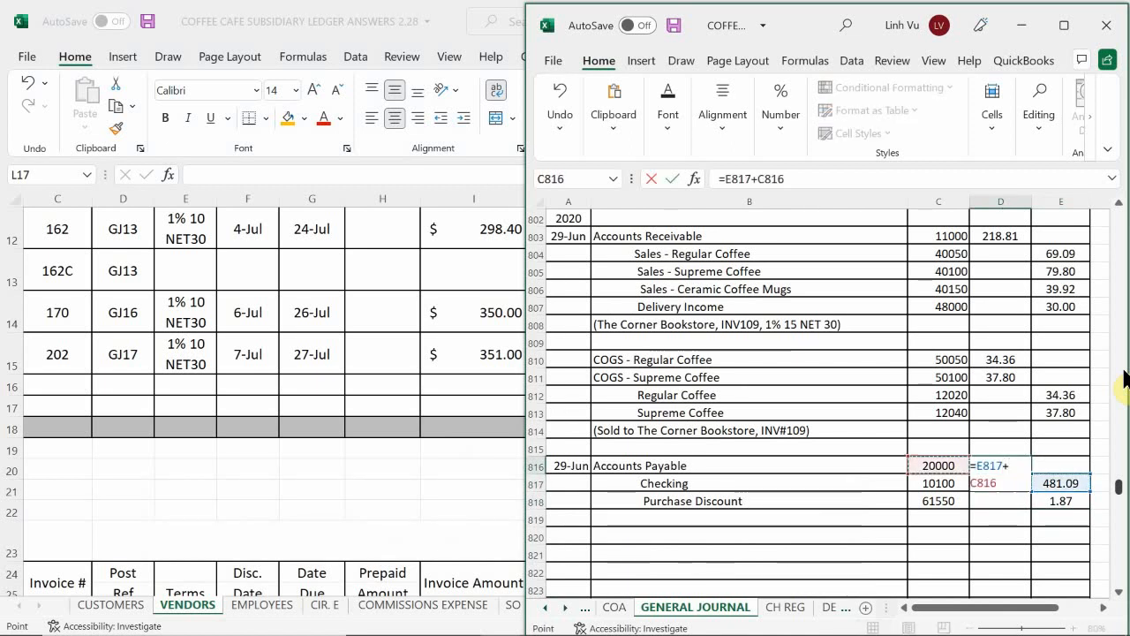
{"action": "key", "text": "Right"}
{"action": "key", "text": "Down"}
{"action": "key", "text": "Down"}
{"action": "key", "text": "Right"}
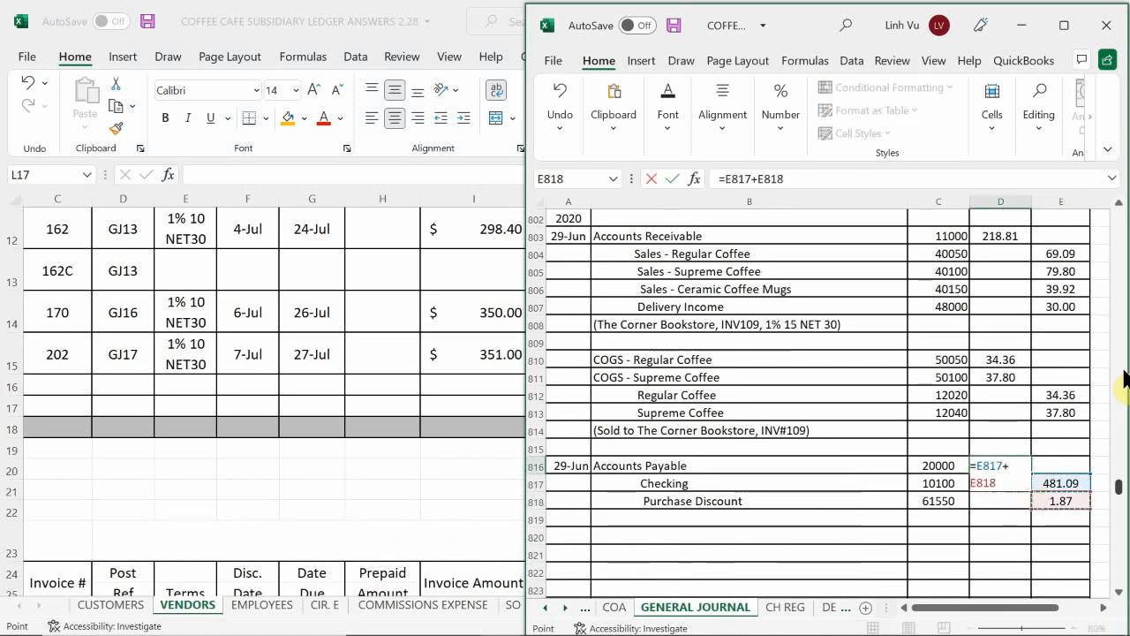
{"action": "key", "text": "Up"}
{"action": "key", "text": "Down"}
{"action": "key", "text": "Return"}
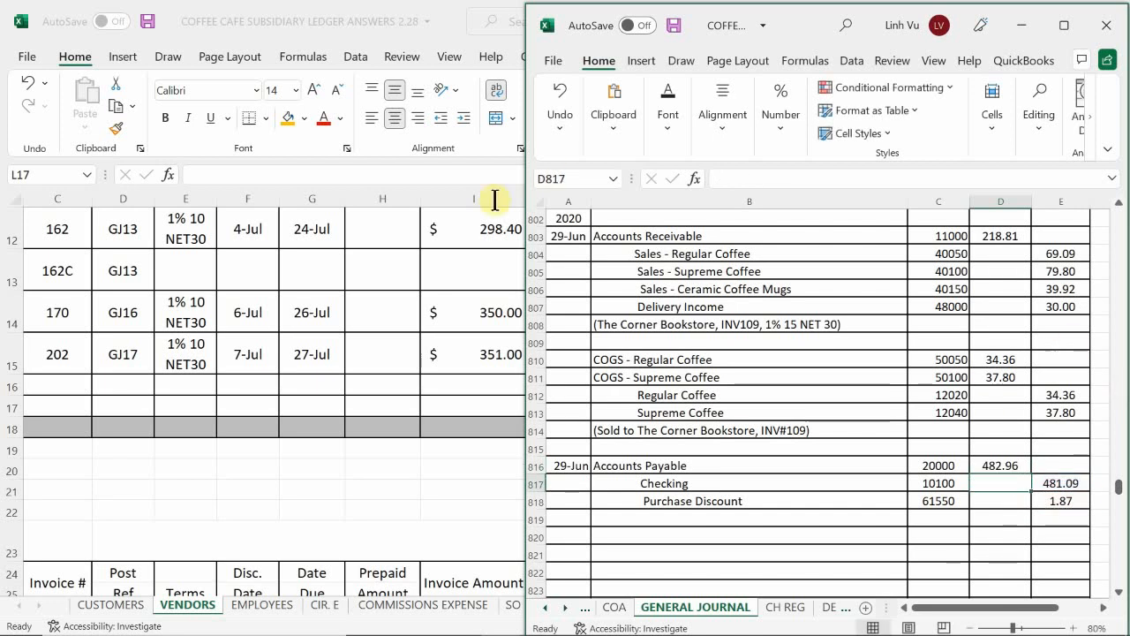
Step: Begin the entry's description in B819 with "(All Things Ceramics, INV#1"
{"action": "scroll", "coordinate": [747, 415], "scroll_direction": "down", "scroll_amount": 2}
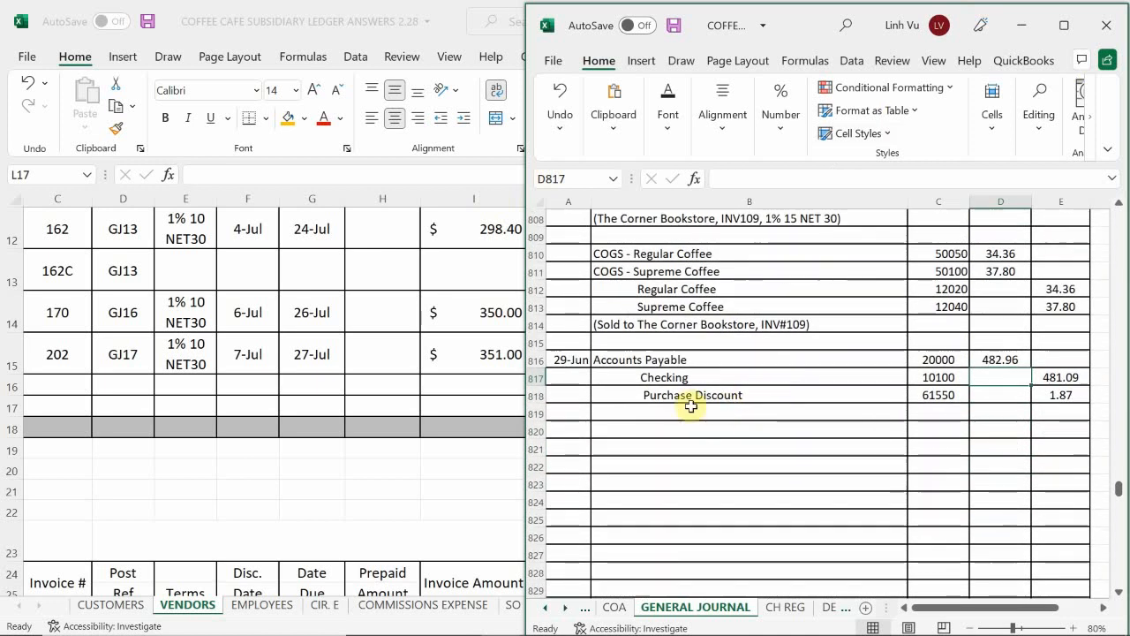
{"action": "left_click", "coordinate": [605, 412]}
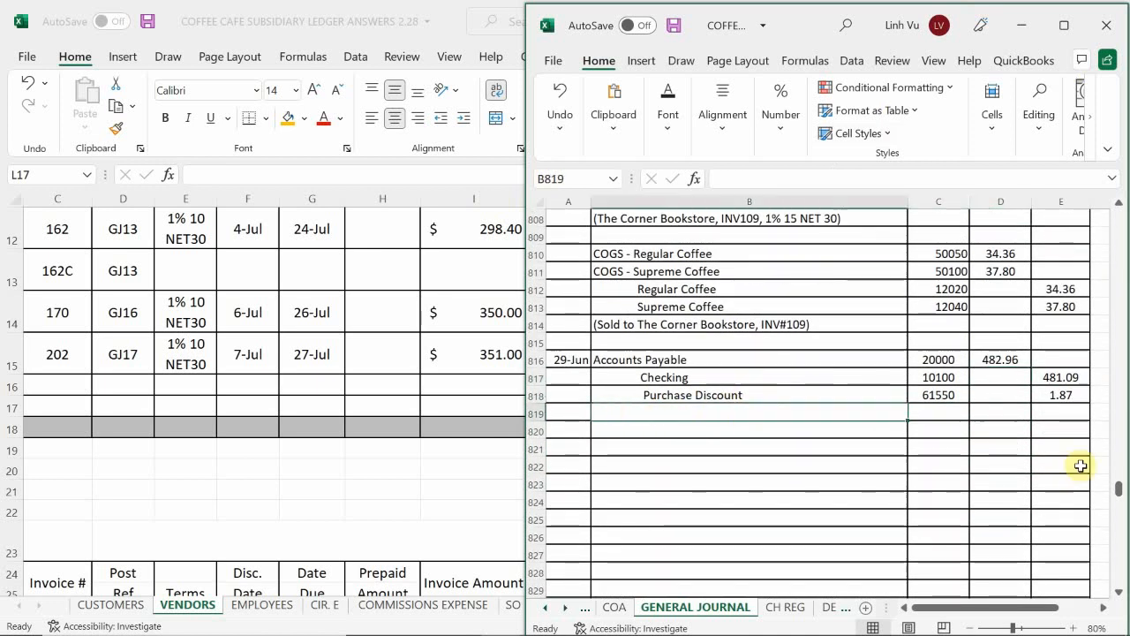
{"action": "type", "text": "(All Thi"}
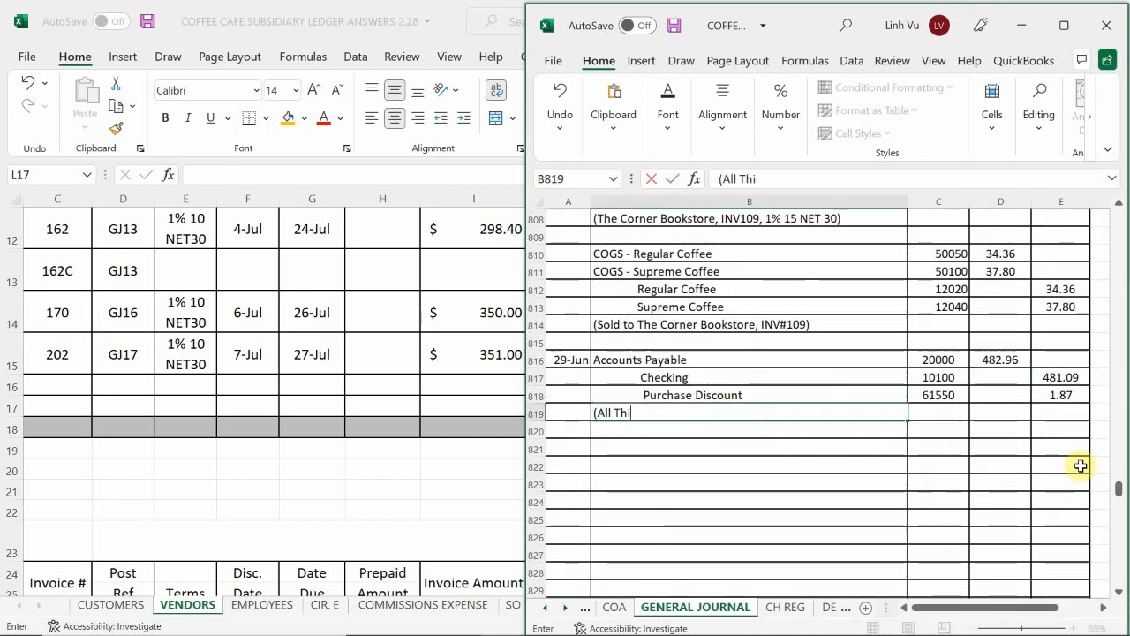
{"action": "type", "text": "ngs Cera,ocs"}
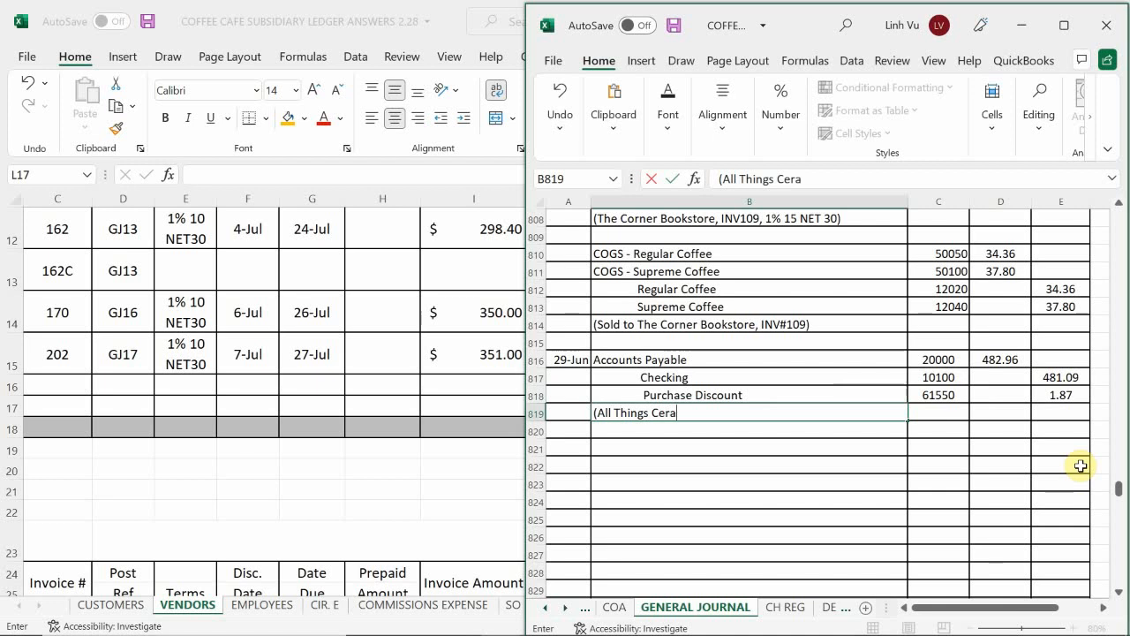
{"action": "key", "text": "BackSpace"}
{"action": "key", "text": "BackSpace"}
{"action": "key", "text": "BackSpace"}
{"action": "key", "text": "BackSpace"}
{"action": "key", "text": "BackSpace"}
{"action": "type", "text": "an"}
{"action": "key", "text": "BackSpace"}
{"action": "type", "text": "mics"}
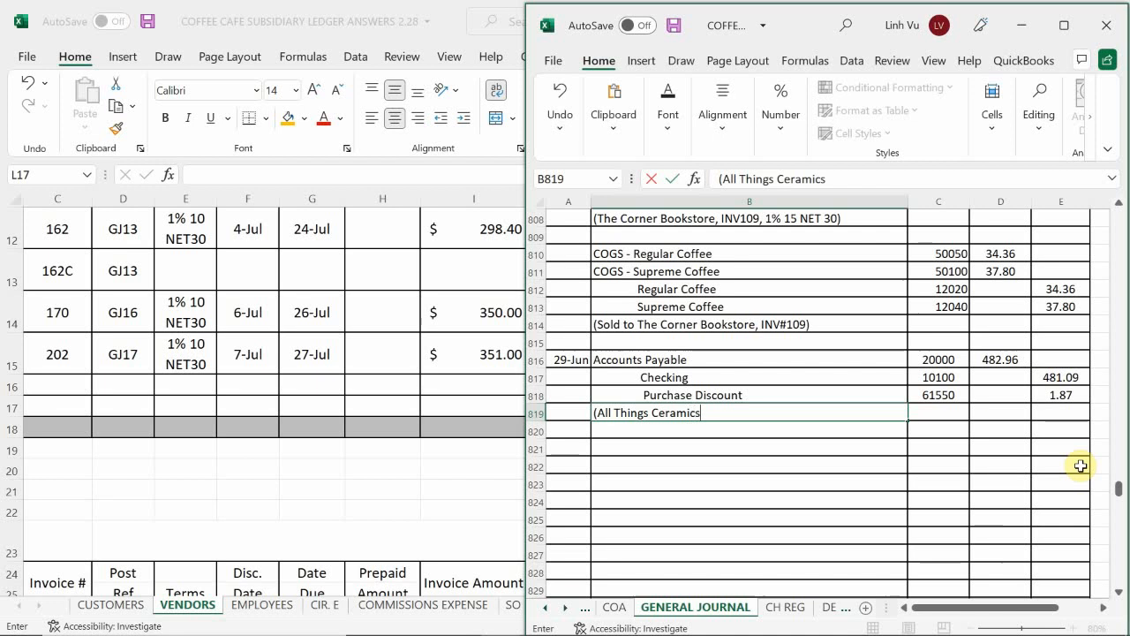
{"action": "type", "text": ", INV"}
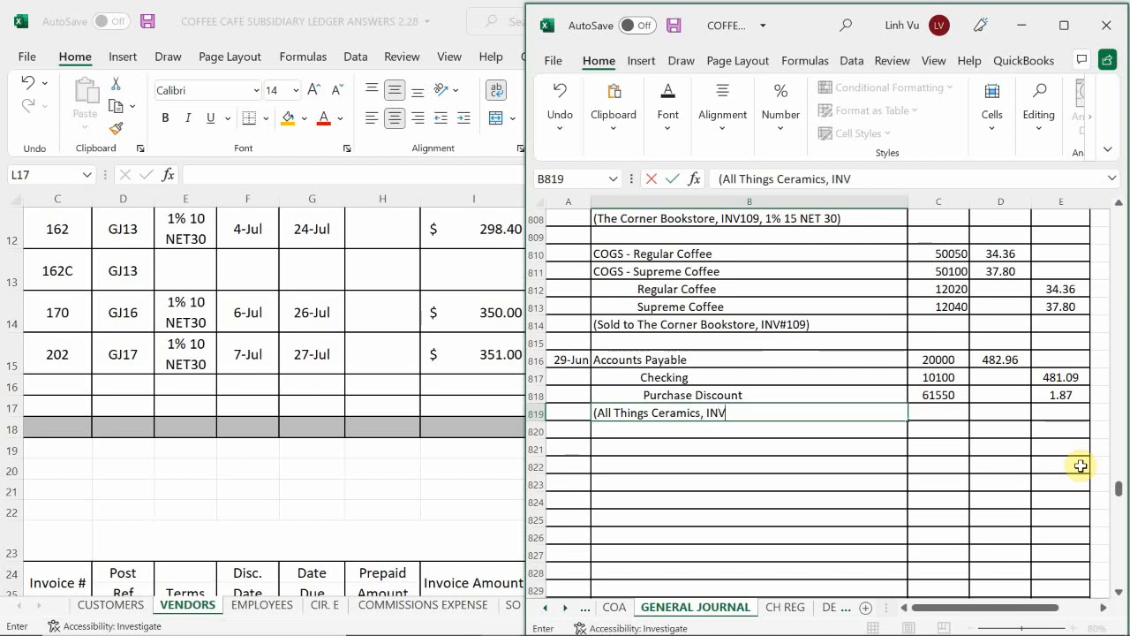
{"action": "type", "text": "#1"}
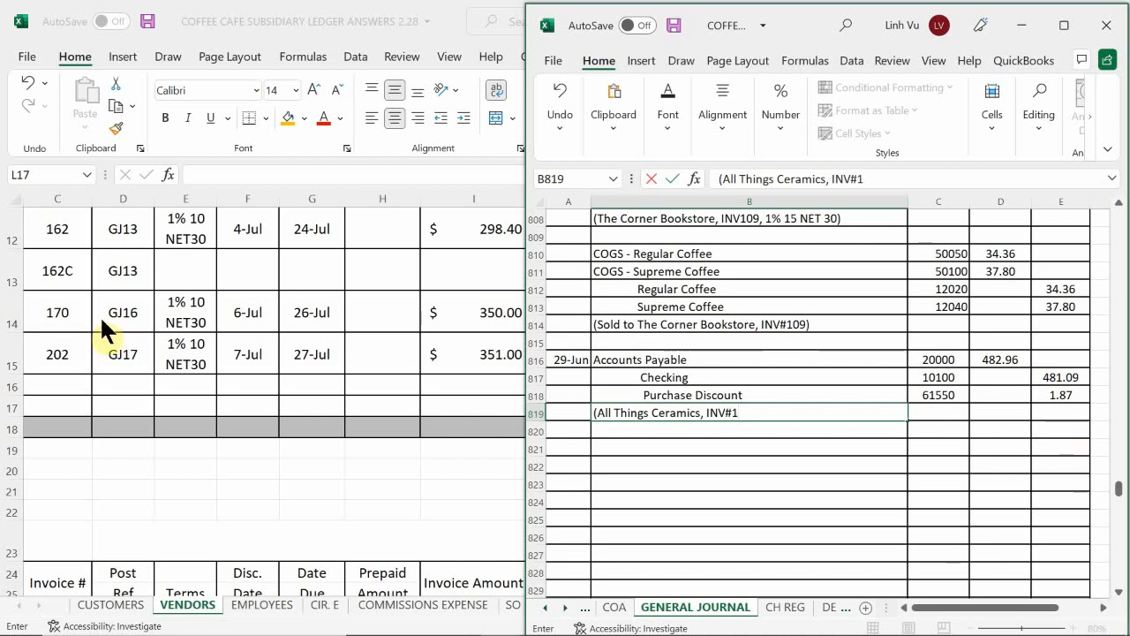
Step: Look up the highlighted All Things Ceramic invoice numbers on the VENDORS sheet and return to the general journal
{"action": "left_click", "coordinate": [235, 437]}
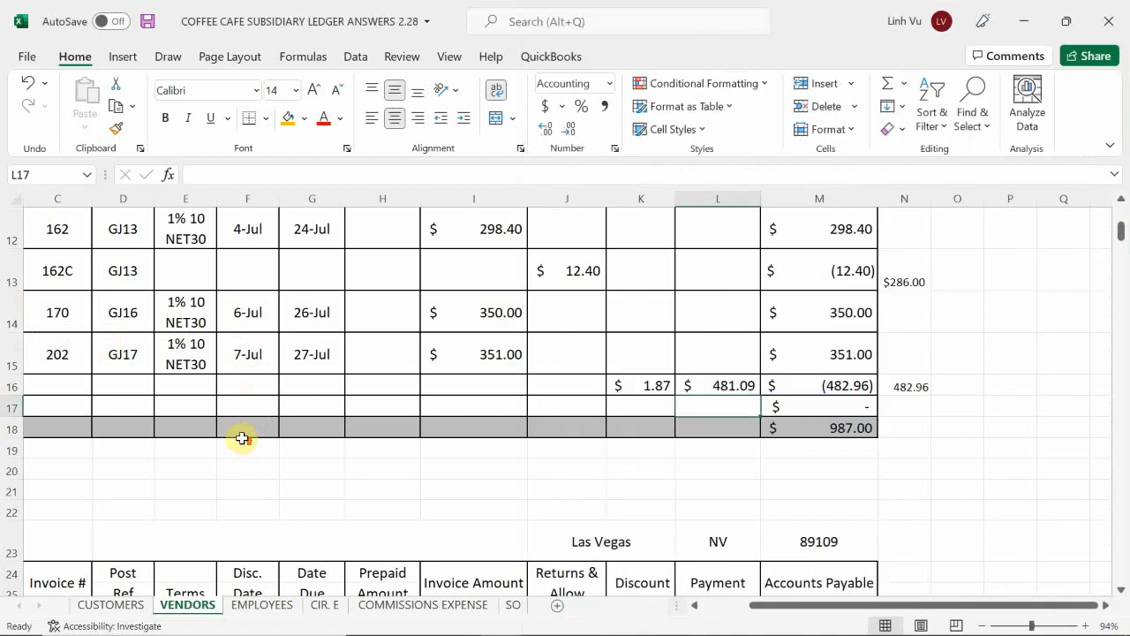
{"action": "scroll", "coordinate": [239, 438], "scroll_direction": "up", "scroll_amount": 4}
{"action": "scroll", "coordinate": [241, 438], "scroll_direction": "down", "scroll_amount": 1}
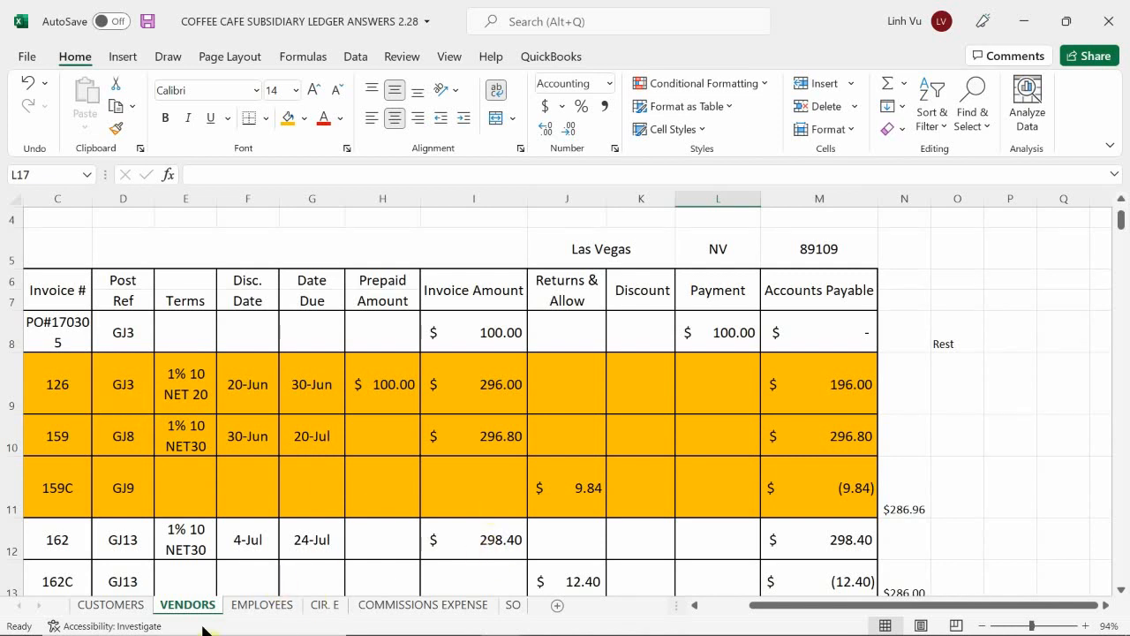
{"action": "mouse_move", "coordinate": [205, 634]}
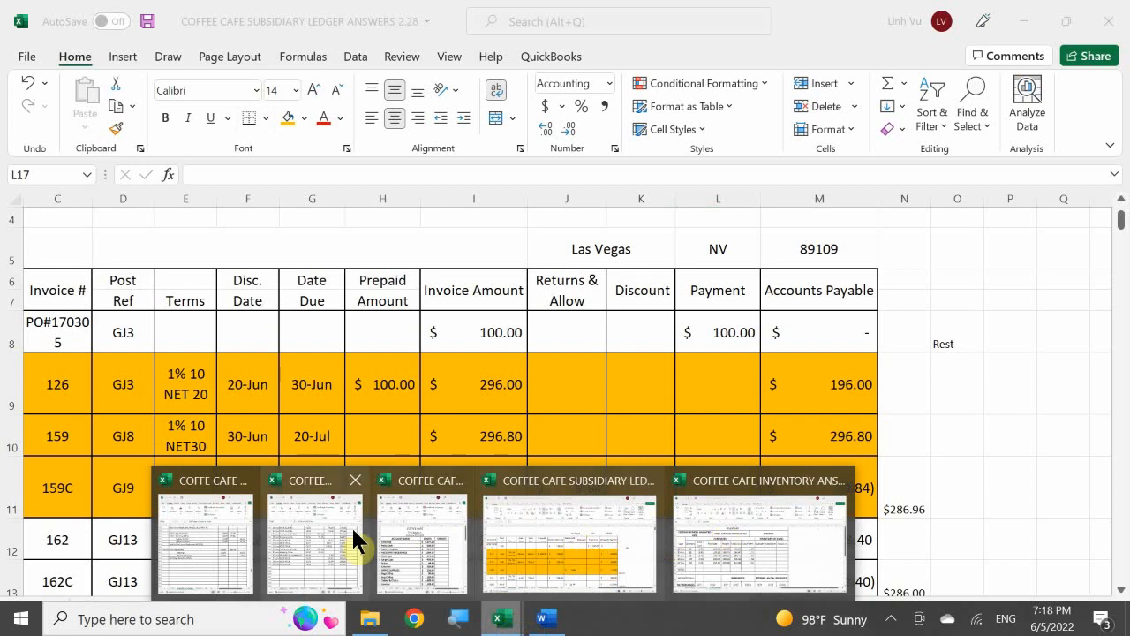
{"action": "left_click", "coordinate": [243, 526]}
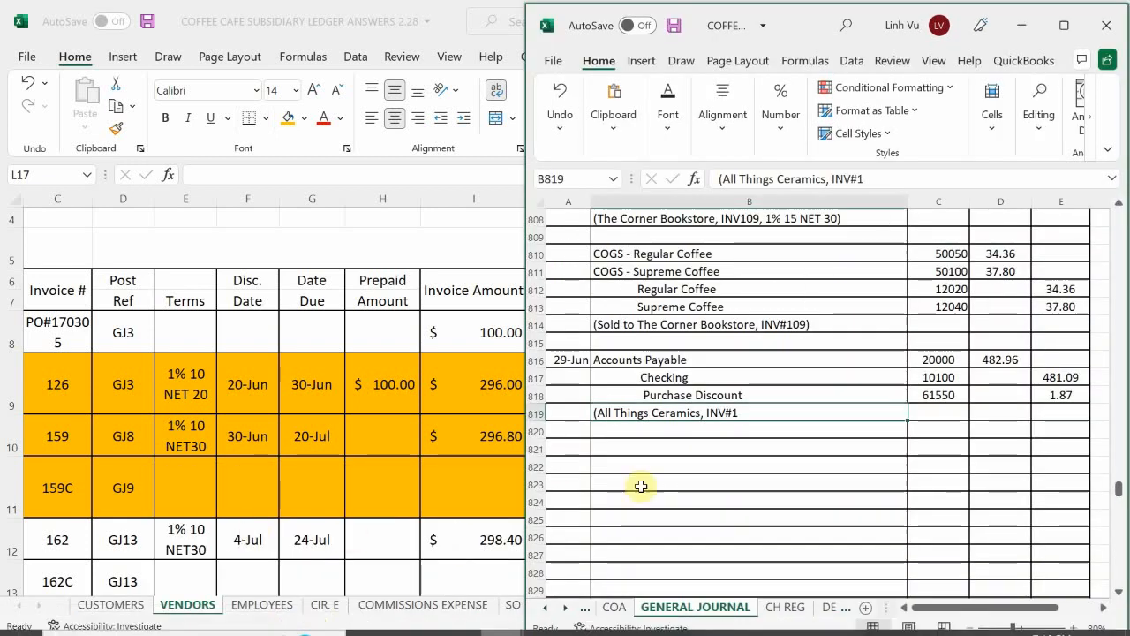
Step: Continue the B819 description so that it reads "(All Things Ceramics, INV#126 & INV#159,"
{"action": "double_click", "coordinate": [766, 412]}
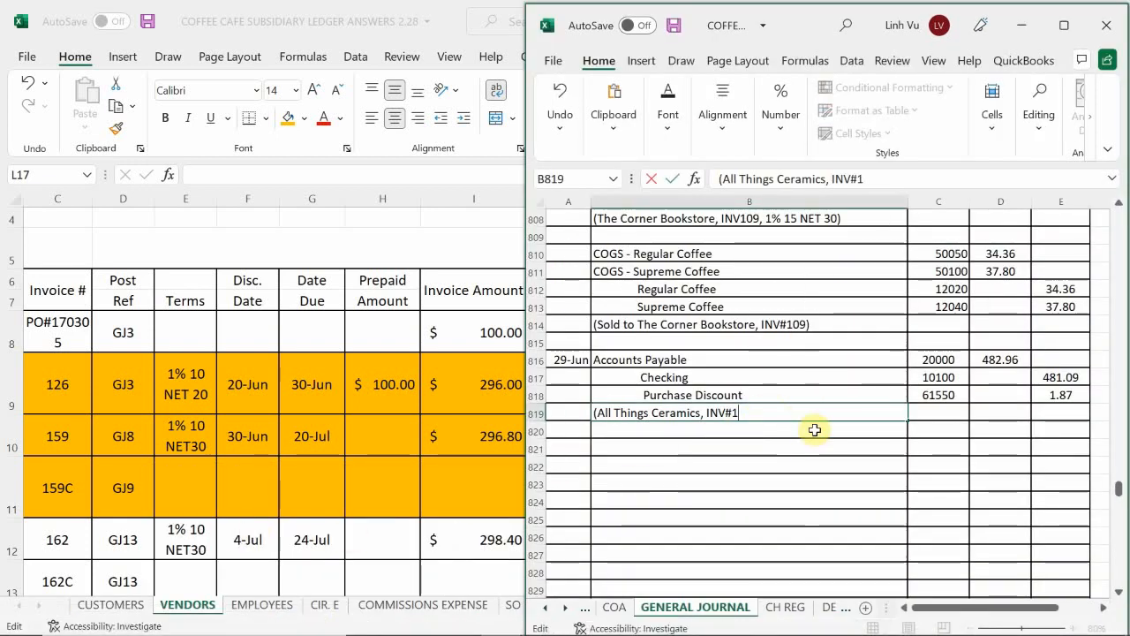
{"action": "type", "text": "26"}
{"action": "type", "text": " *"}
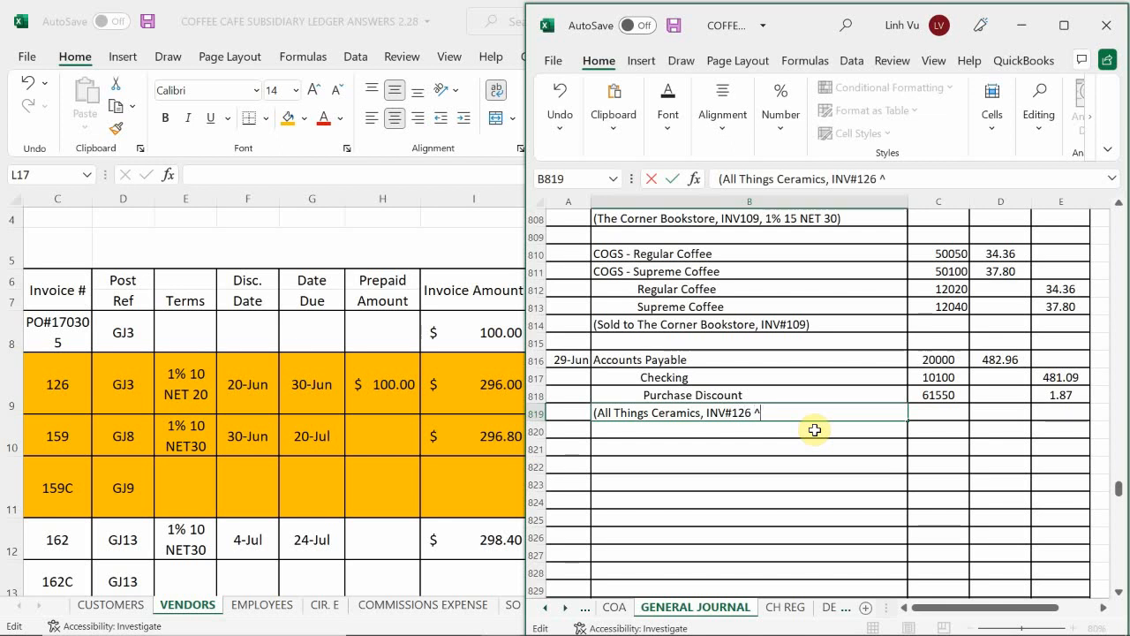
{"action": "key", "text": "BackSpace"}
{"action": "type", "text": "$"}
{"action": "key", "text": "BackSpace"}
{"action": "type", "text": "%"}
{"action": "key", "text": "BackSpace"}
{"action": "type", "text": "^"}
{"action": "key", "text": "BackSpace"}
{"action": "type", "text": "&"}
{"action": "key", "text": "BackSpace"}
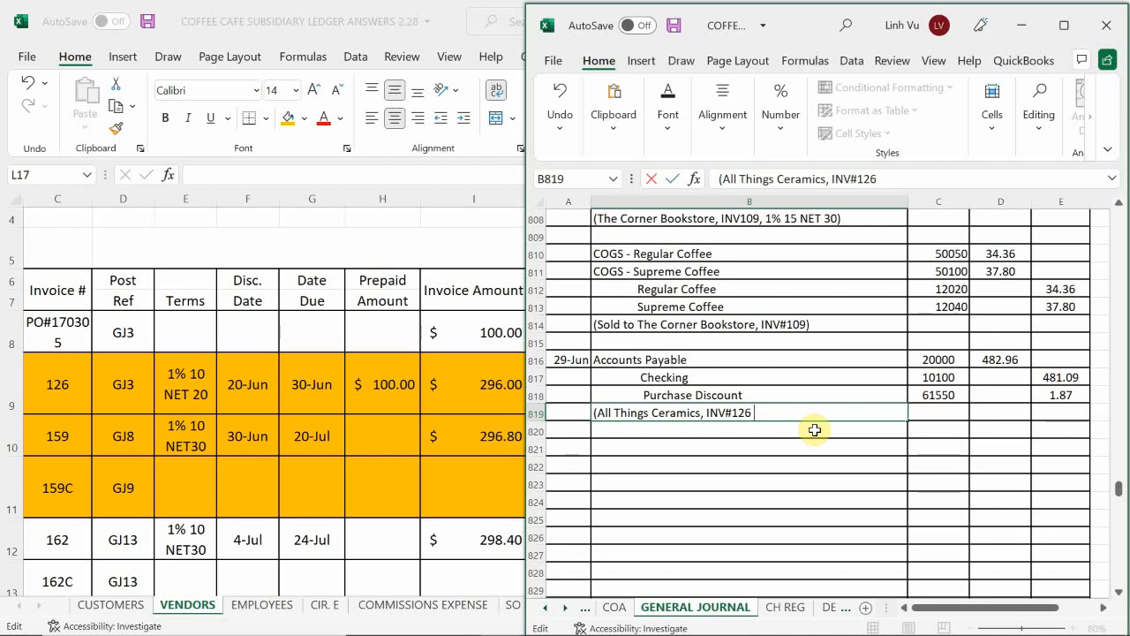
{"action": "type", "text": "^"}
{"action": "key", "text": "BackSpace"}
{"action": "type", "text": "& INV#159,"}
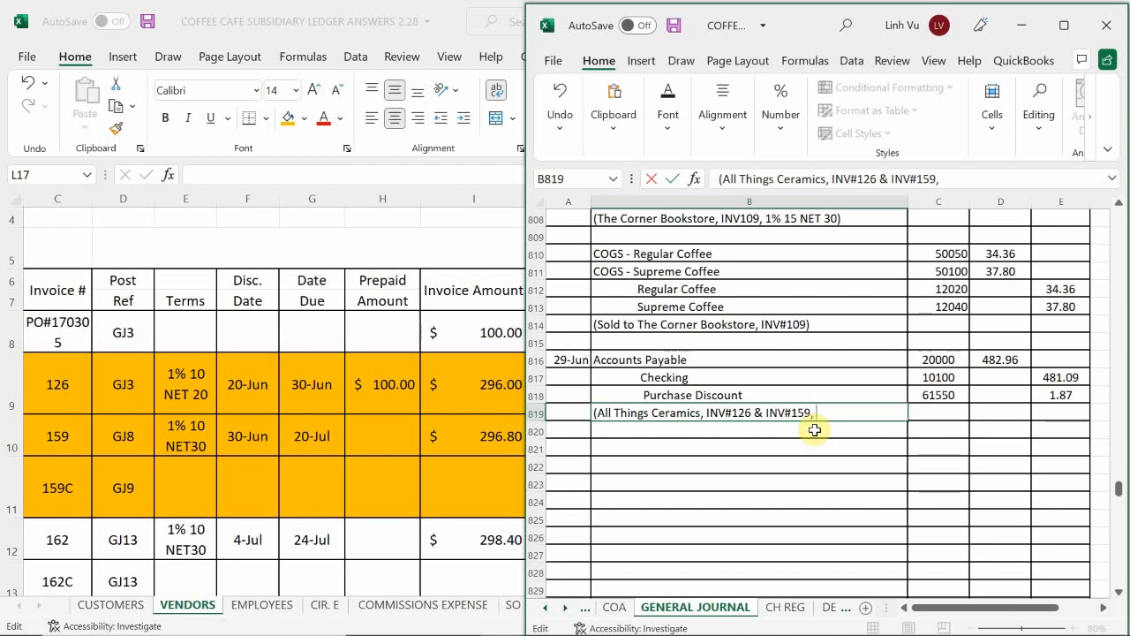
{"action": "type", "text": " Receo"}
Step: Finish the B819 description with "Receive 1% Didv on INV#159)"
{"action": "key", "text": "BackSpace"}
{"action": "type", "text": "u"}
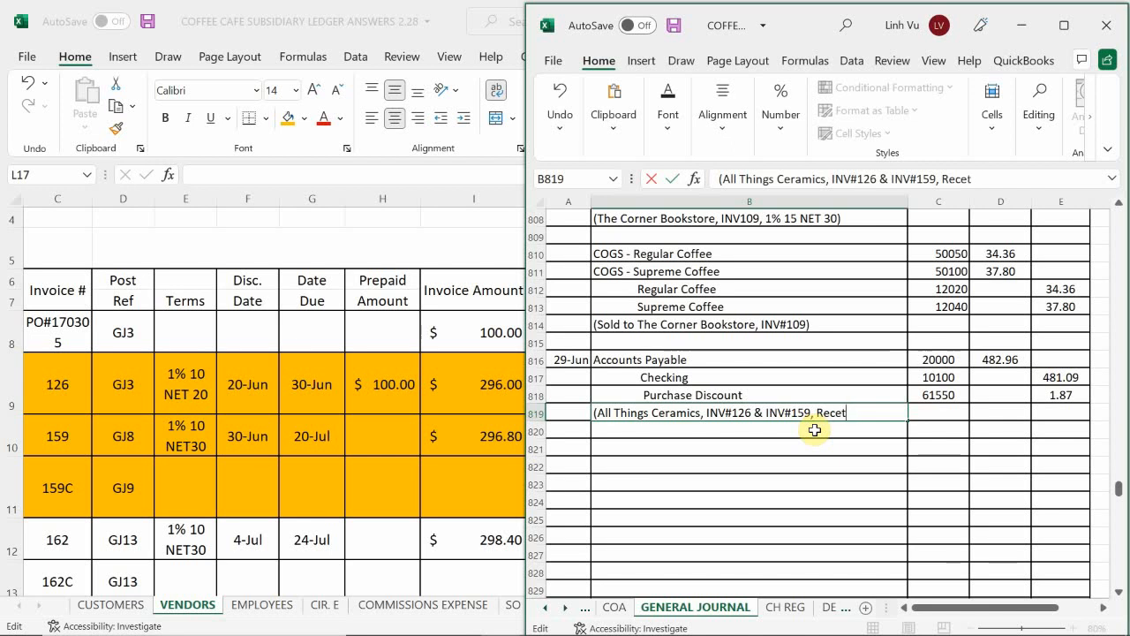
{"action": "key", "text": "BackSpace"}
{"action": "type", "text": "iv"}
{"action": "key", "text": "BackSpace"}
{"action": "type", "text": "ne"}
{"action": "key", "text": "BackSpace"}
{"action": "key", "text": "BackSpace"}
{"action": "type", "text": "ve"}
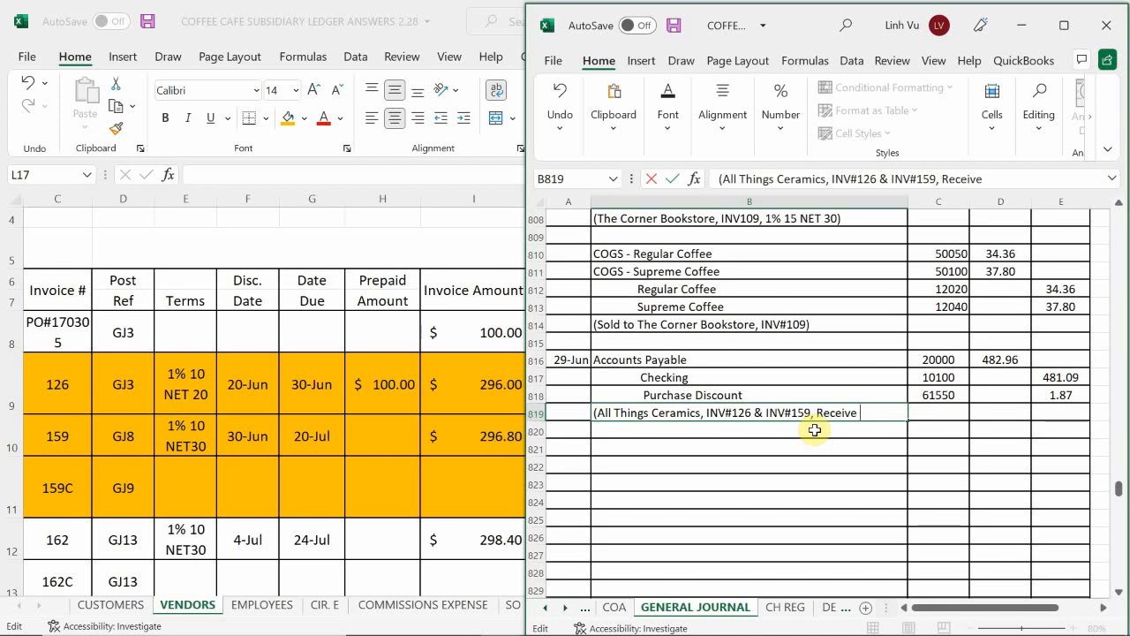
{"action": "type", "text": "1$%"}
{"action": "key", "text": "BackSpace"}
{"action": "key", "text": "BackSpace"}
{"action": "type", "text": "% Didv on "}
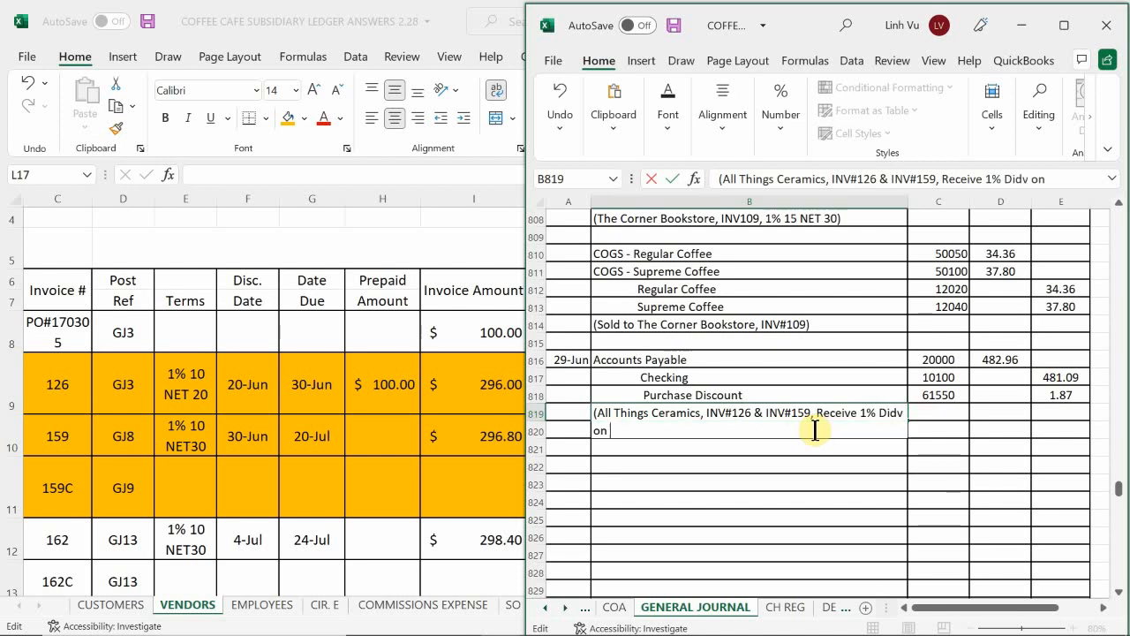
{"action": "type", "text": "INV#159"}
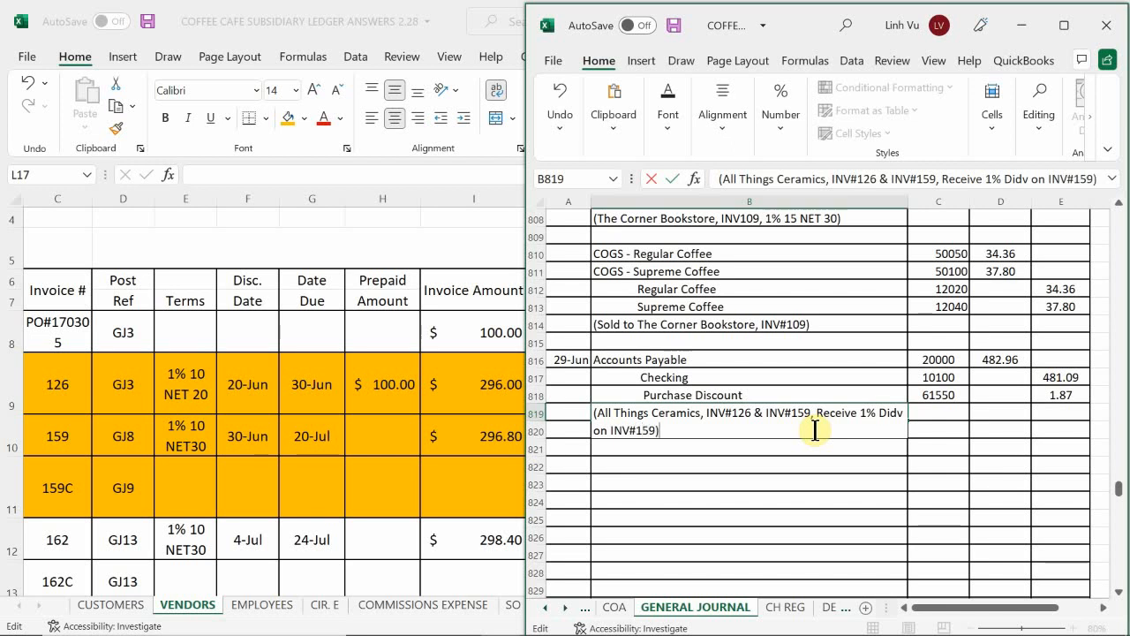
{"action": "key", "text": "Return"}
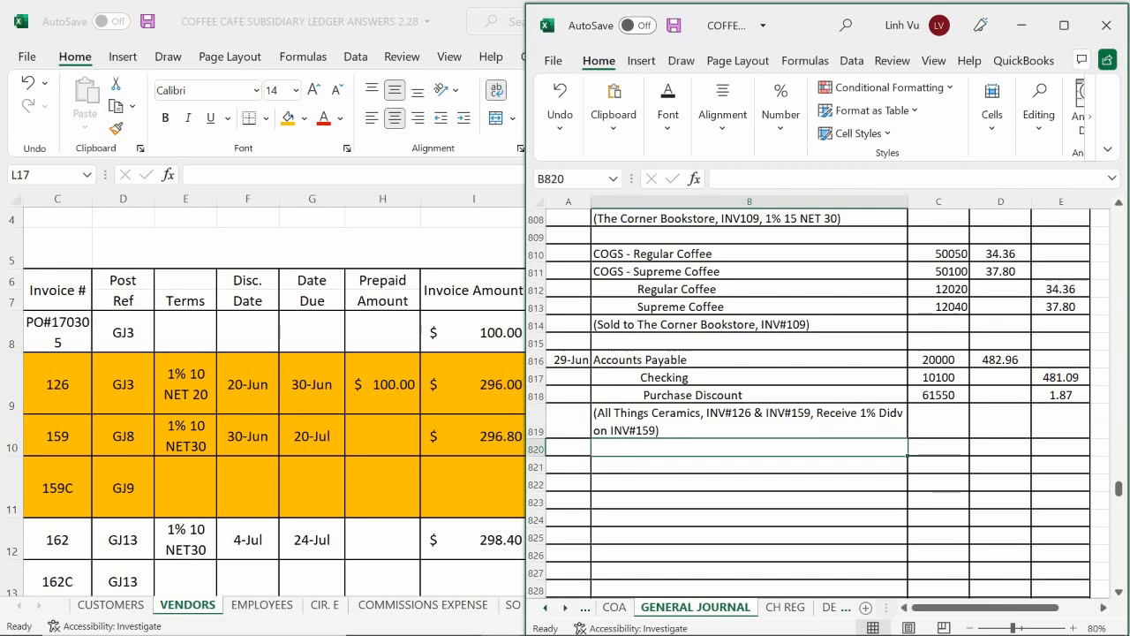
Step: On the CH REG sheet, enter the date 6/29 and the amount 481.09 in row 35 for check 1532
{"action": "left_click", "coordinate": [679, 430]}
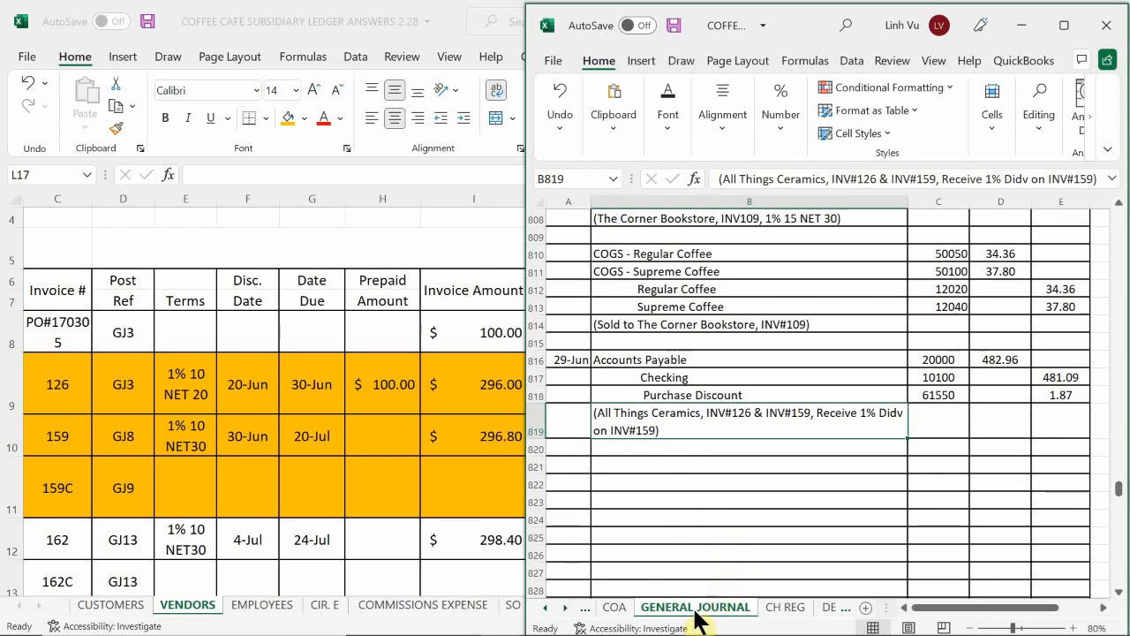
{"action": "left_click", "coordinate": [776, 608]}
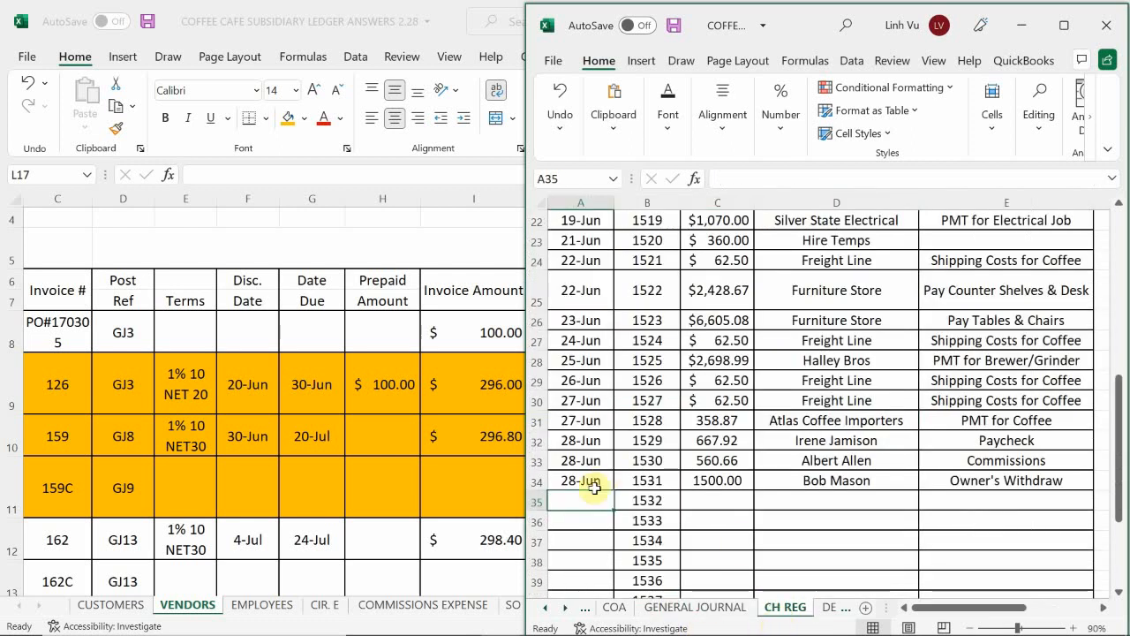
{"action": "scroll", "coordinate": [618, 477], "scroll_direction": "down", "scroll_amount": 1}
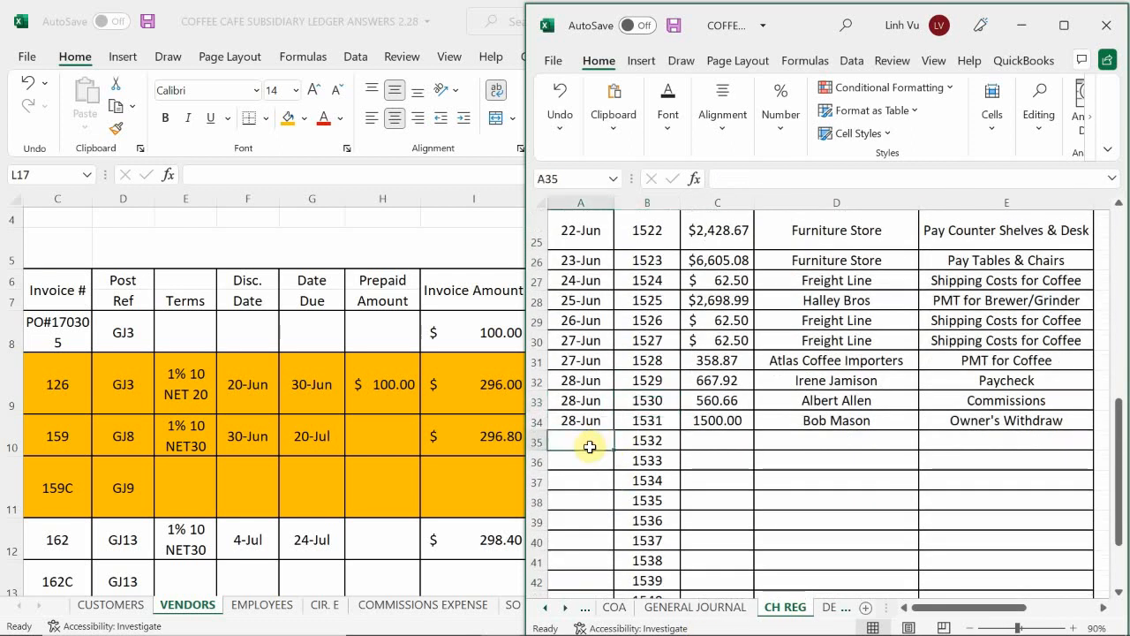
{"action": "type", "text": "6/29"}
{"action": "key", "text": "Return"}
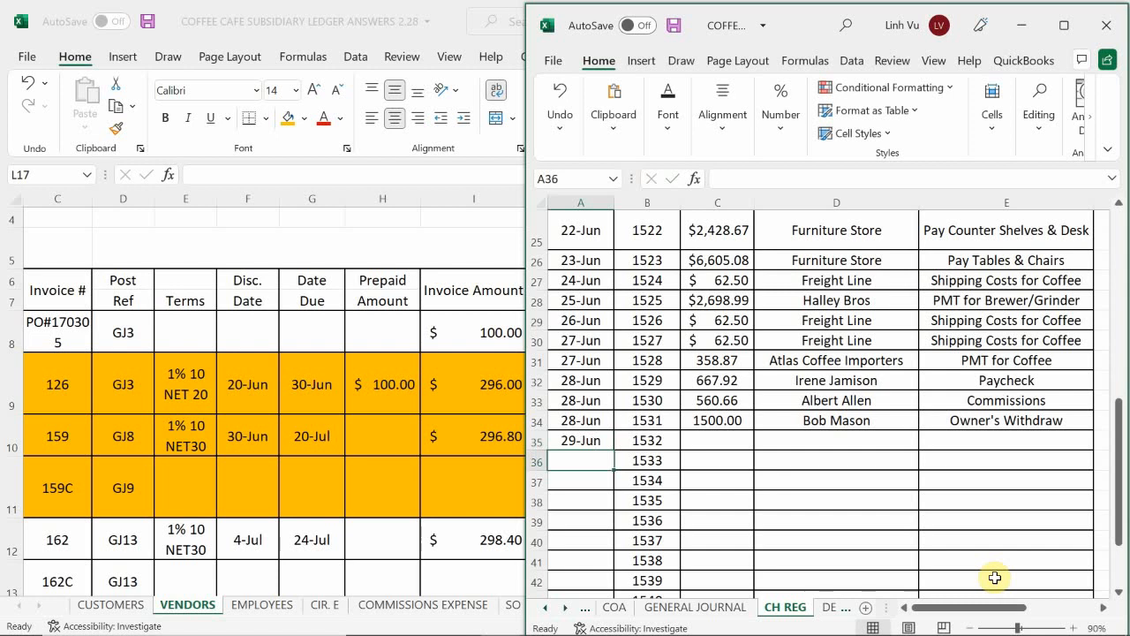
{"action": "key", "text": "Right"}
{"action": "key", "text": "Up"}
{"action": "key", "text": "Right"}
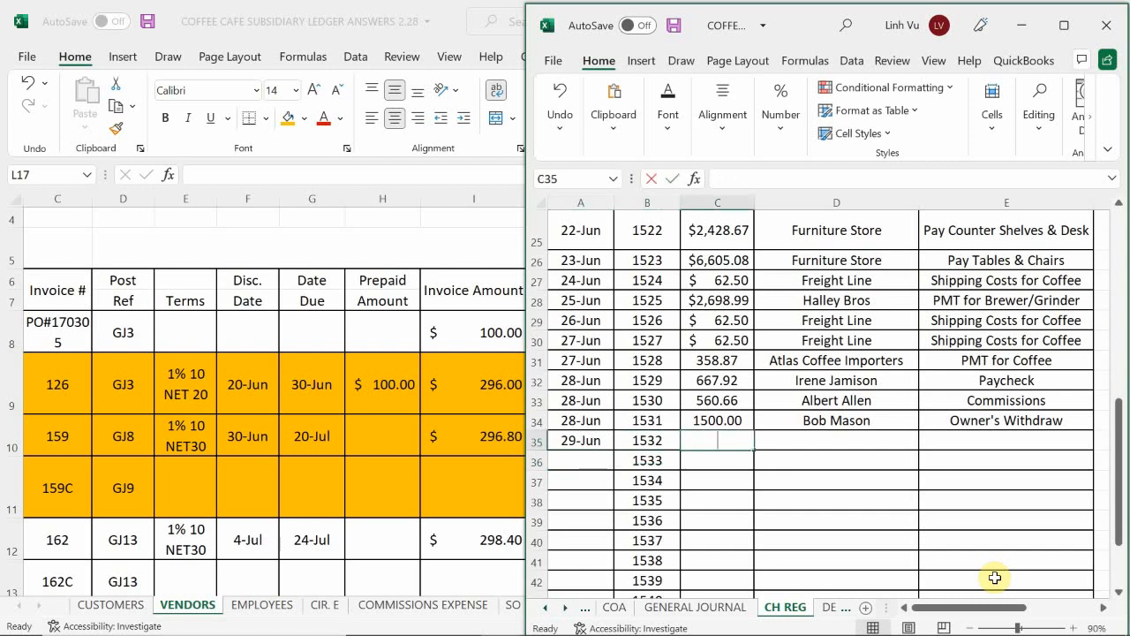
{"action": "type", "text": "481.09"}
{"action": "key", "text": "Return"}
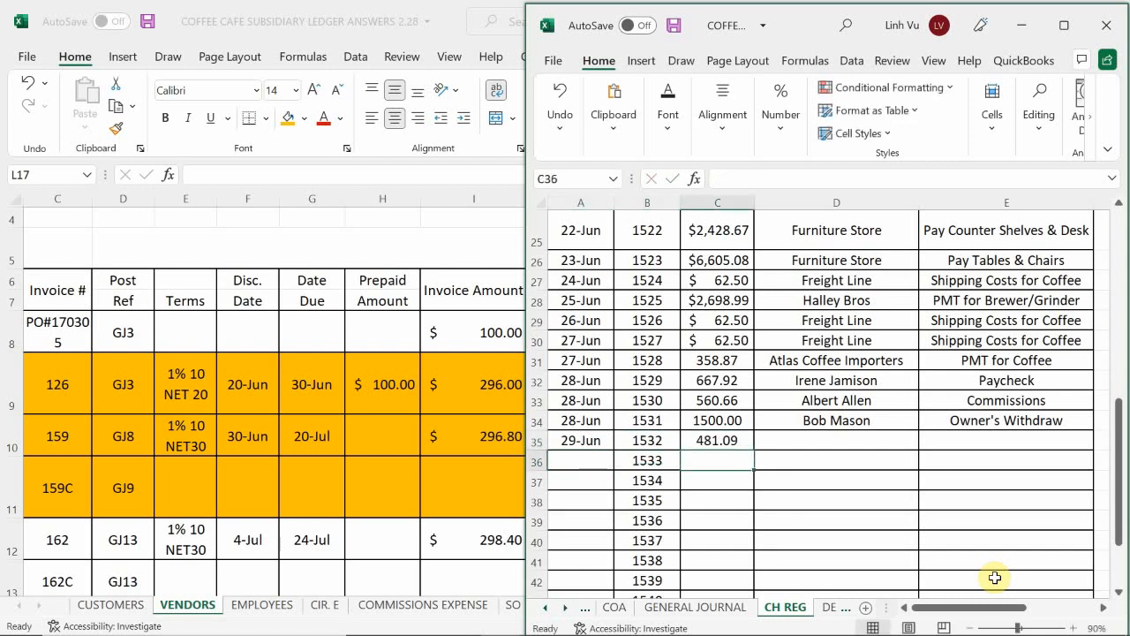
Step: Complete register row 35 with the payee "All Things Ceramics" and the purpose "PMT for Coffee Mugs"
{"action": "key", "text": "Up"}
{"action": "key", "text": "Right"}
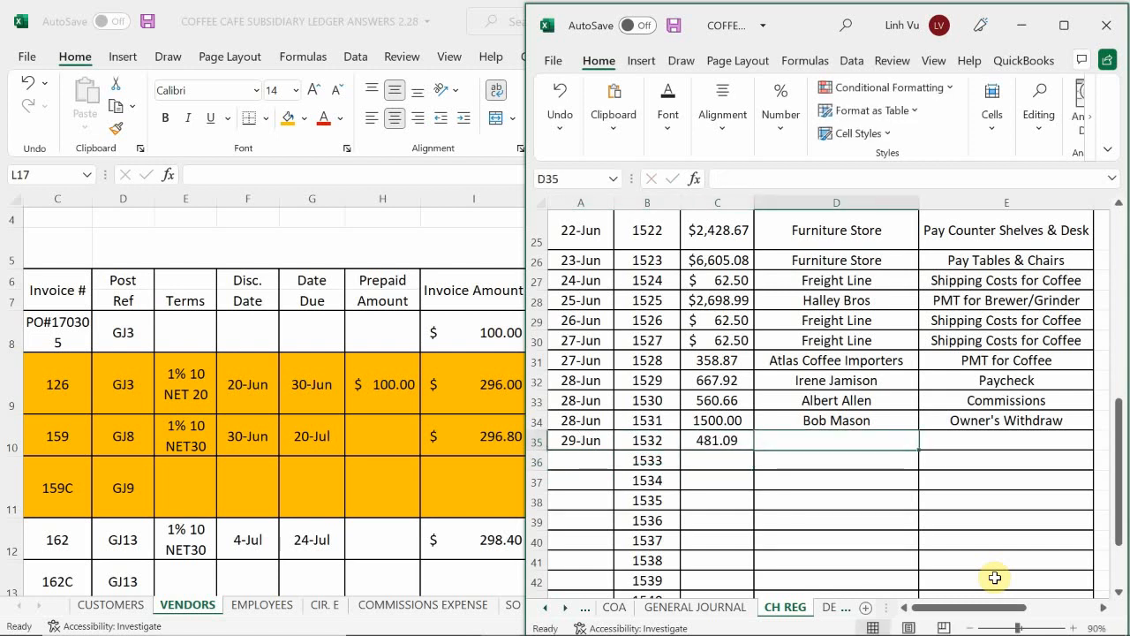
{"action": "type", "text": "ALL"}
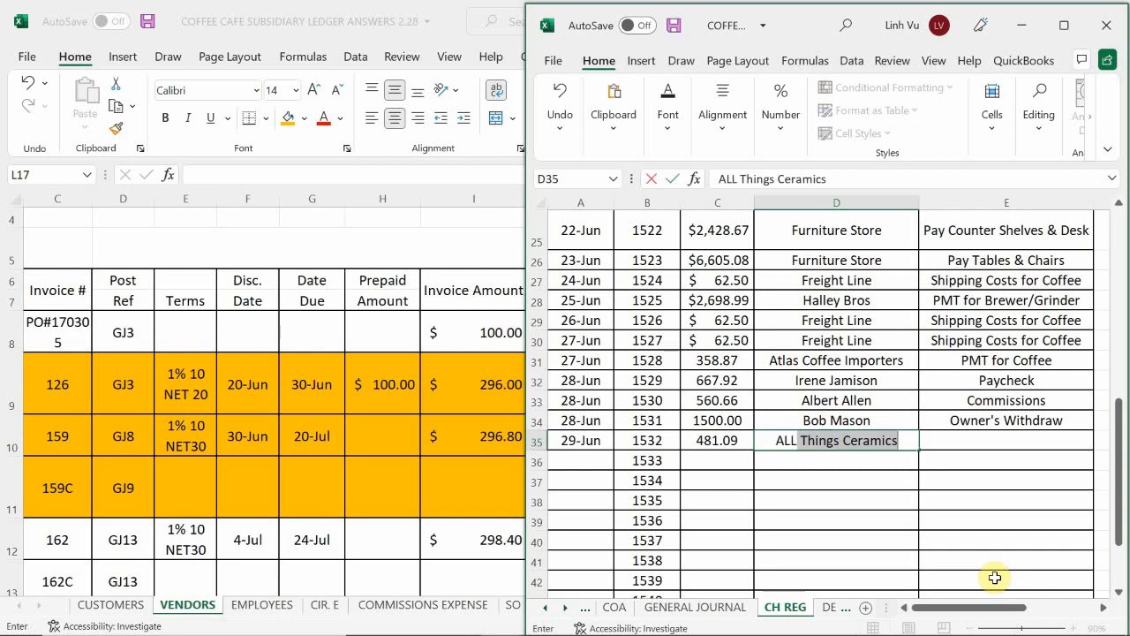
{"action": "key", "text": "Return"}
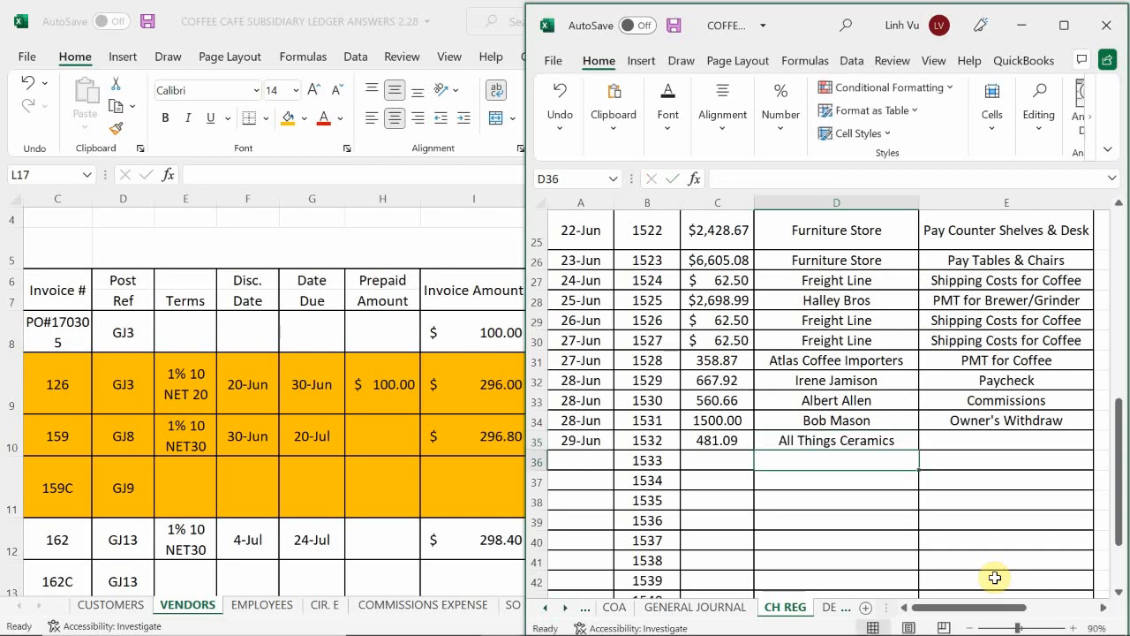
{"action": "key", "text": "Up"}
{"action": "key", "text": "Right"}
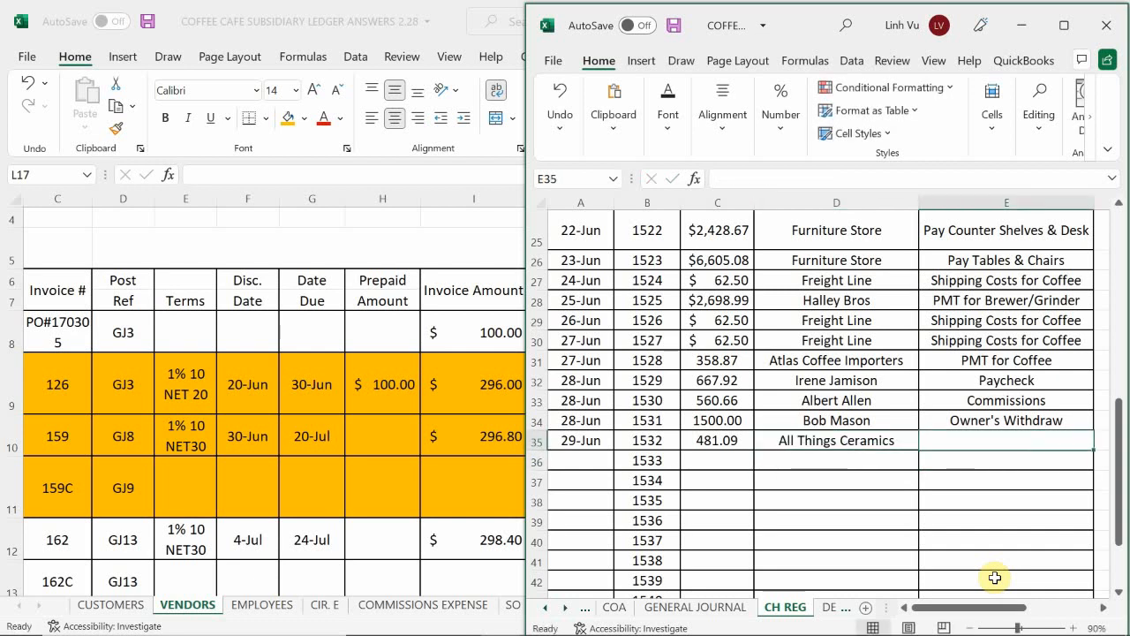
{"action": "type", "text": "P"}
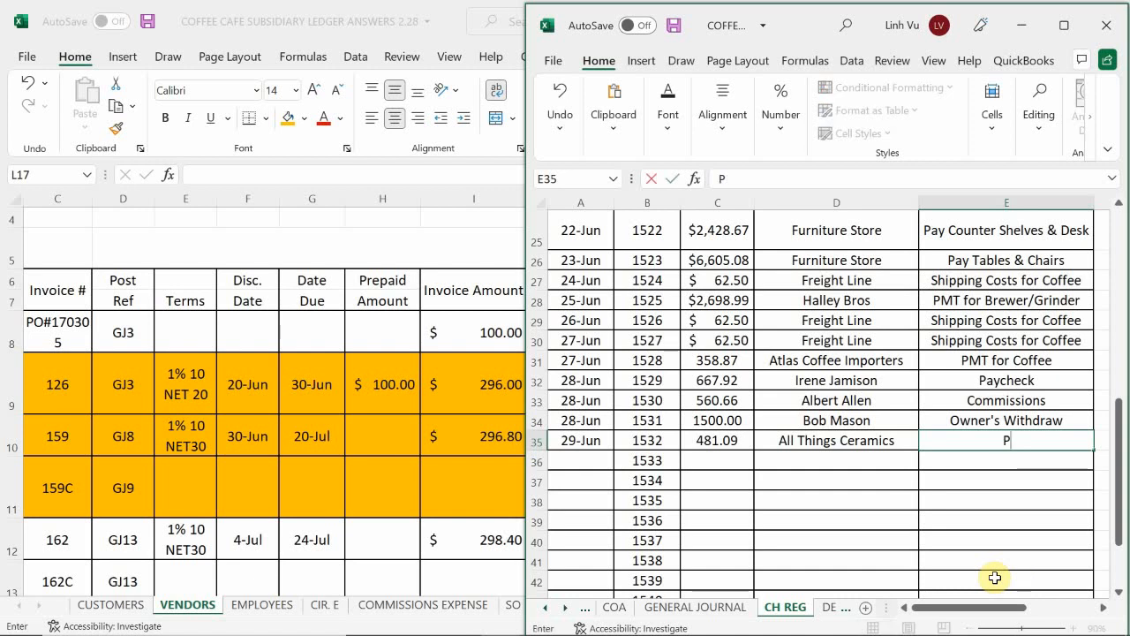
{"action": "type", "text": "MT for Coffee M"}
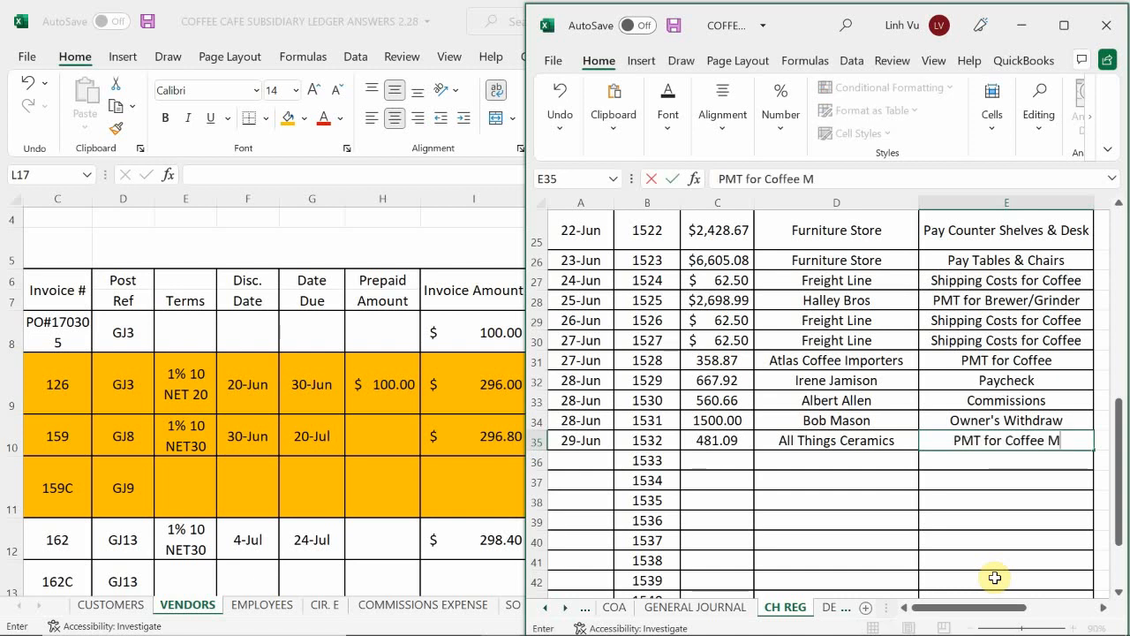
{"action": "type", "text": "ugs"}
{"action": "key", "text": "Return"}
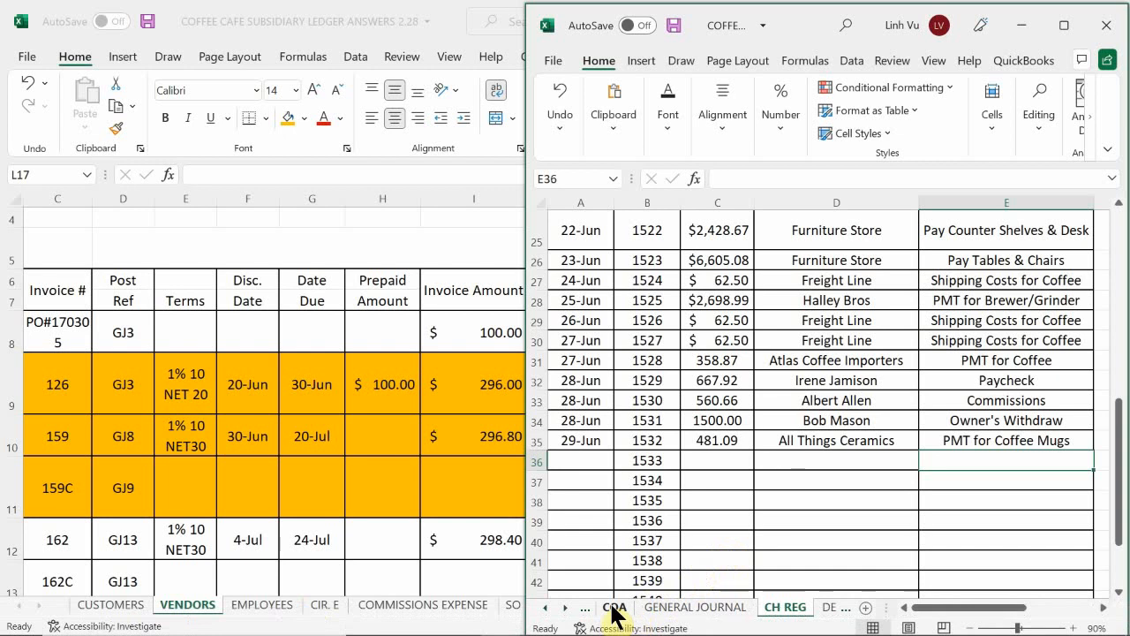
Step: Extend the general journal description in B819 so it ends with ", CH#1532)", and check it against the check register
{"action": "left_click", "coordinate": [658, 608]}
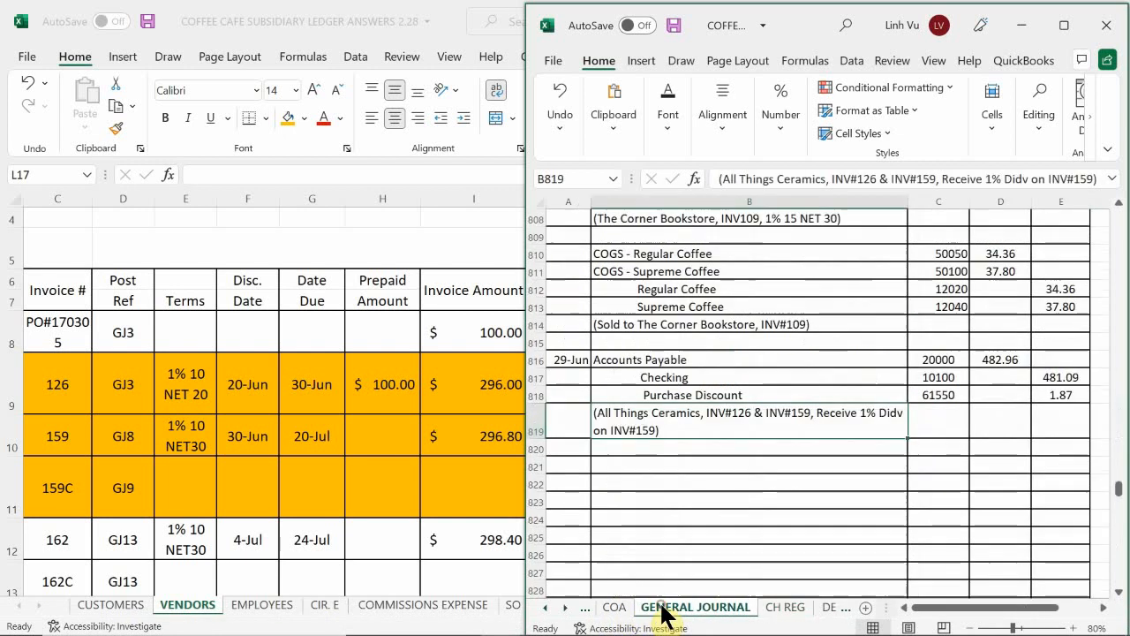
{"action": "double_click", "coordinate": [674, 434]}
{"action": "key", "text": "BackSpace"}
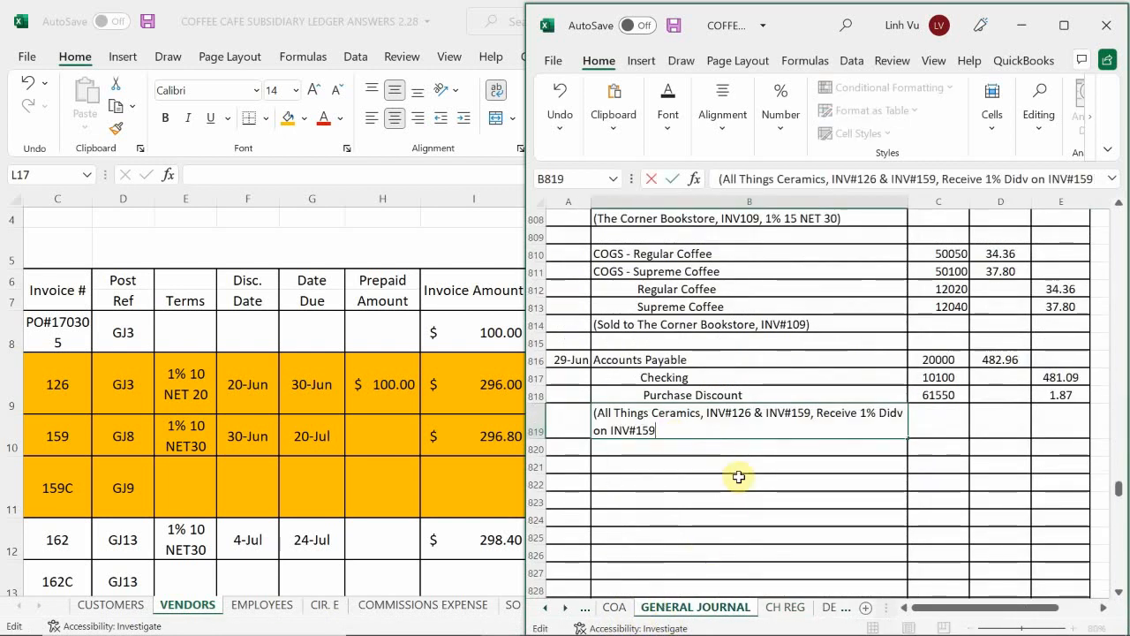
{"action": "type", "text": ", CH#1532"}
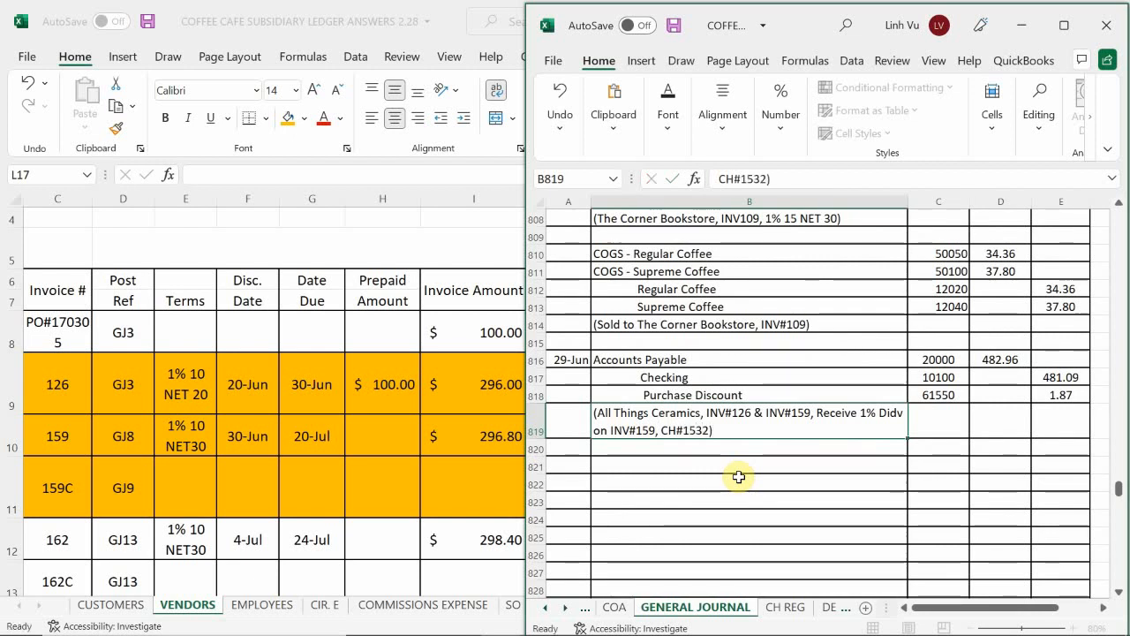
{"action": "key", "text": "Return"}
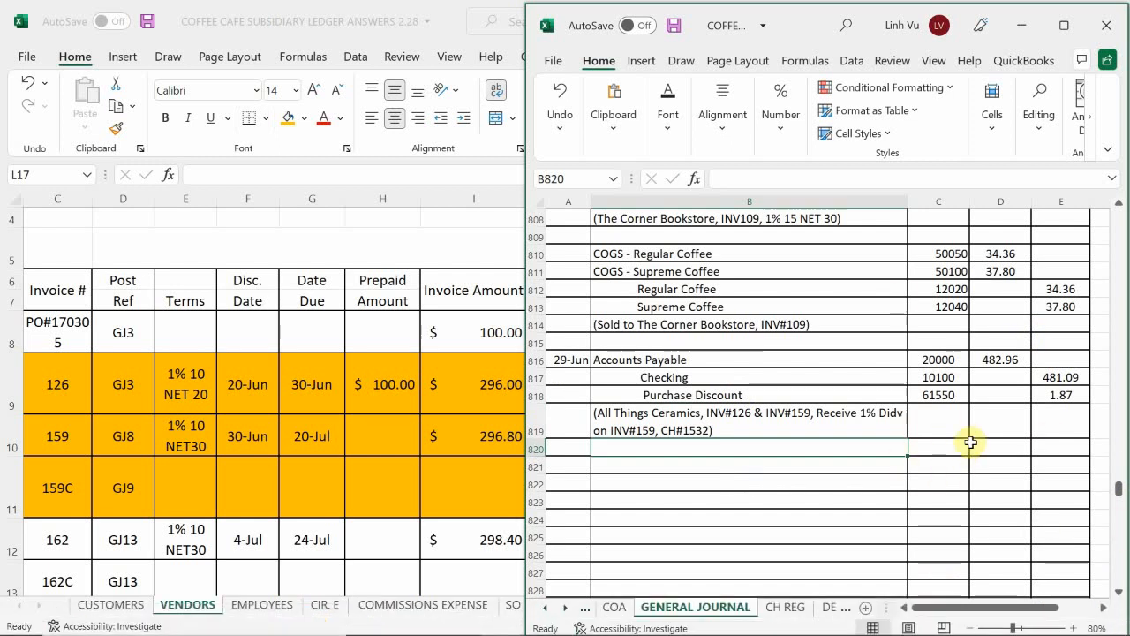
{"action": "left_click", "coordinate": [779, 608]}
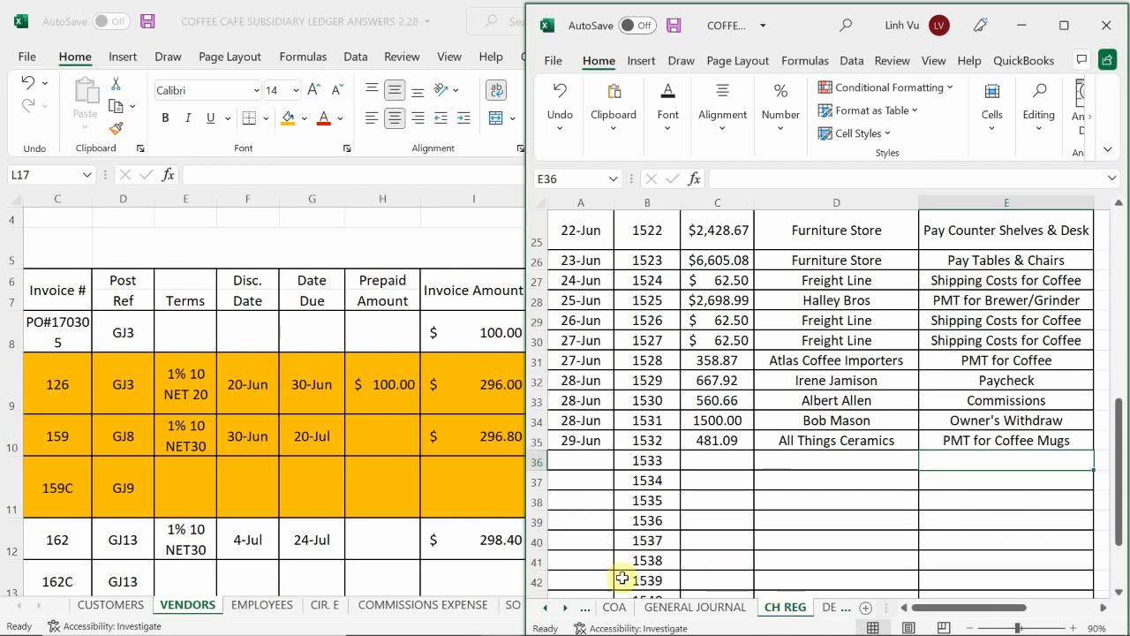
{"action": "left_click", "coordinate": [685, 607]}
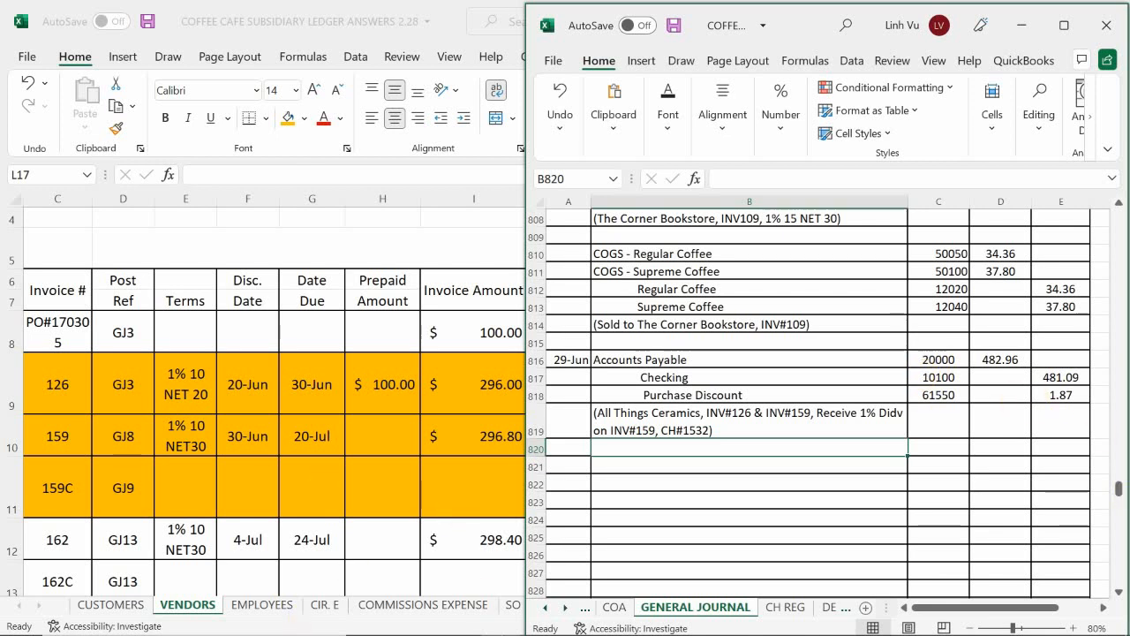
Step: Switch to the ledger workbook's LIABILITIES sheet and start Accounts Payable row 37 with the date 6/29 and the item text "PMT"
{"action": "mouse_move", "coordinate": [501, 616]}
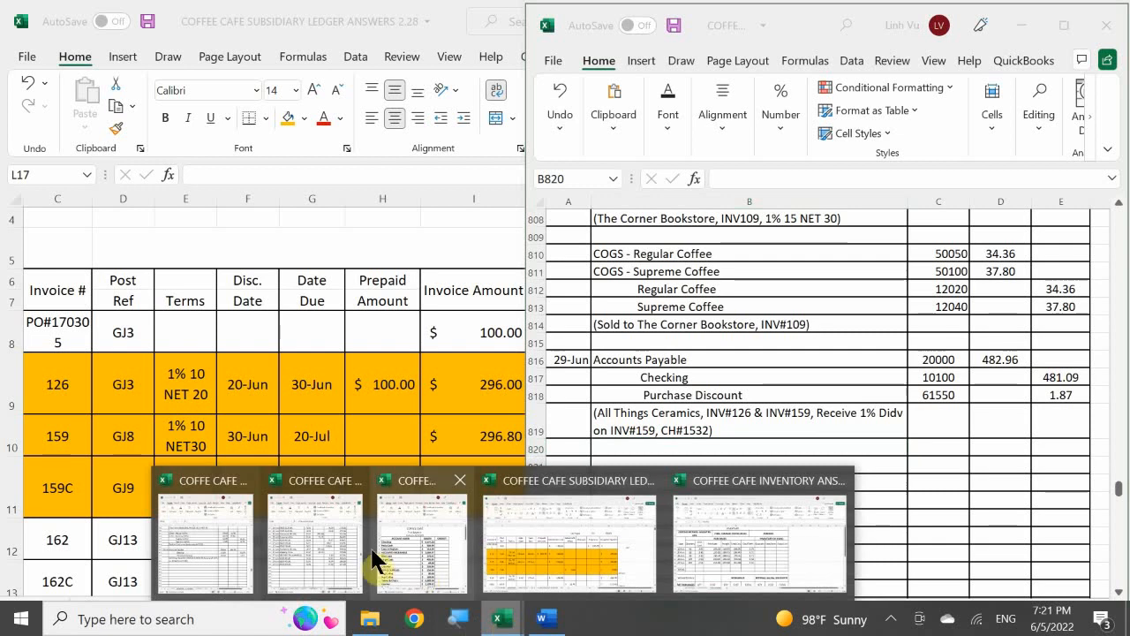
{"action": "left_click", "coordinate": [375, 560]}
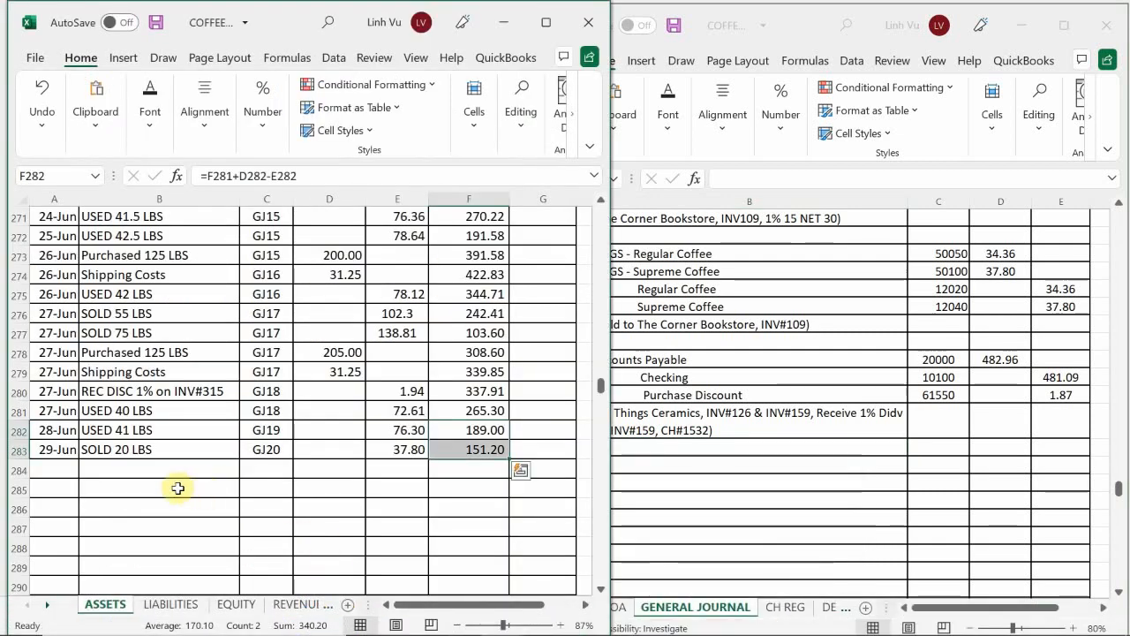
{"action": "left_click", "coordinate": [157, 608]}
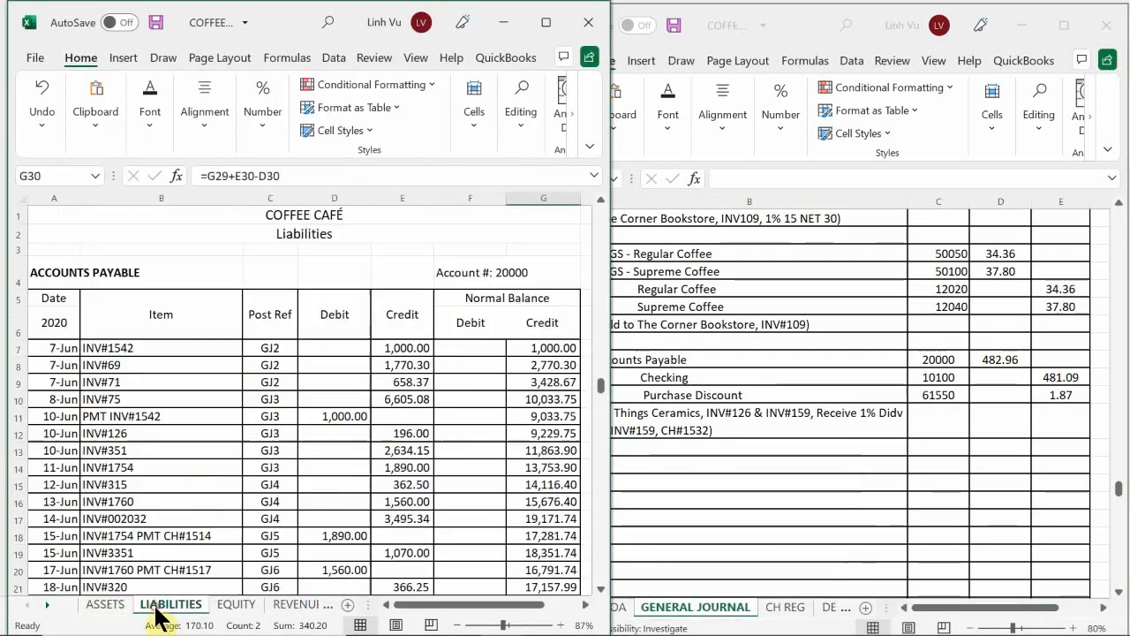
{"action": "left_click", "coordinate": [161, 535]}
{"action": "scroll", "coordinate": [120, 441], "scroll_direction": "down", "scroll_amount": 2}
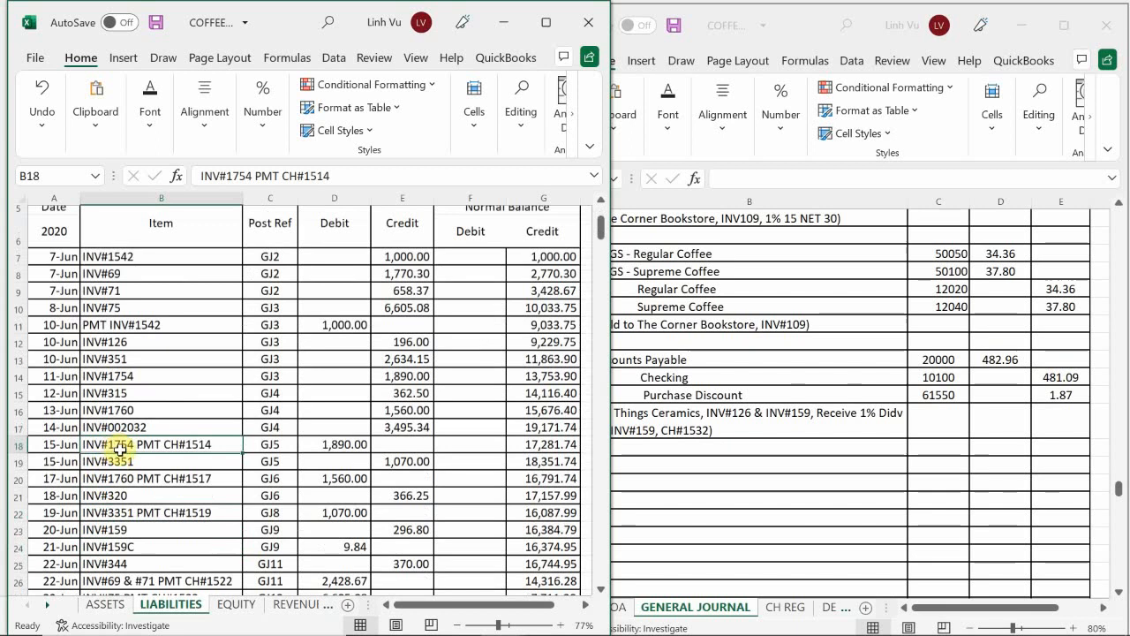
{"action": "scroll", "coordinate": [120, 449], "scroll_direction": "down", "scroll_amount": 4}
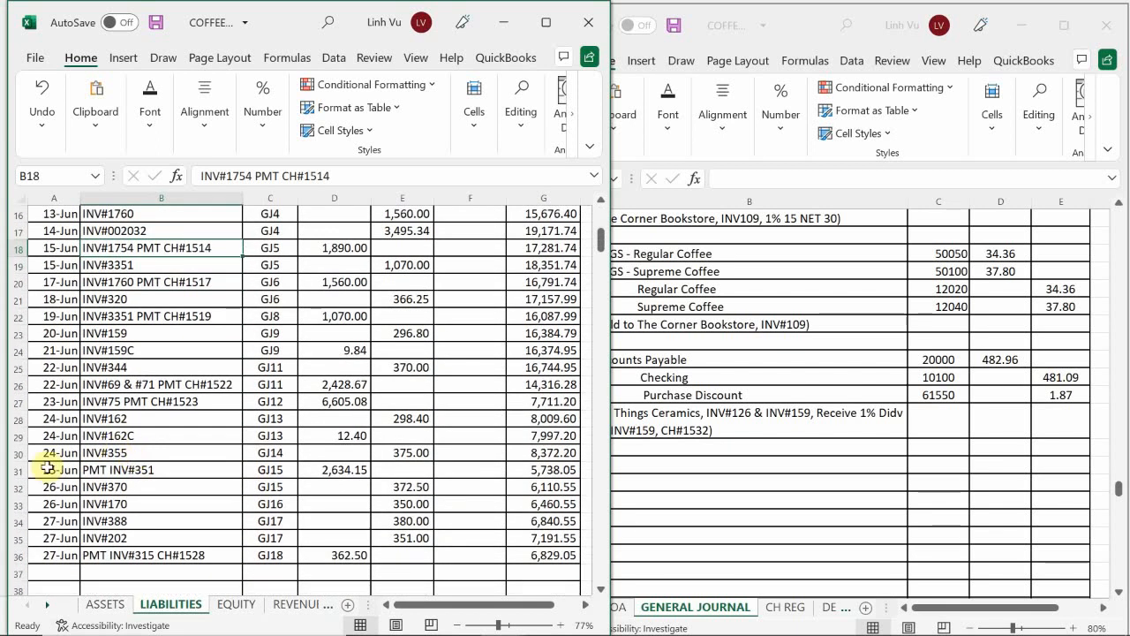
{"action": "scroll", "coordinate": [141, 451], "scroll_direction": "down", "scroll_amount": 3}
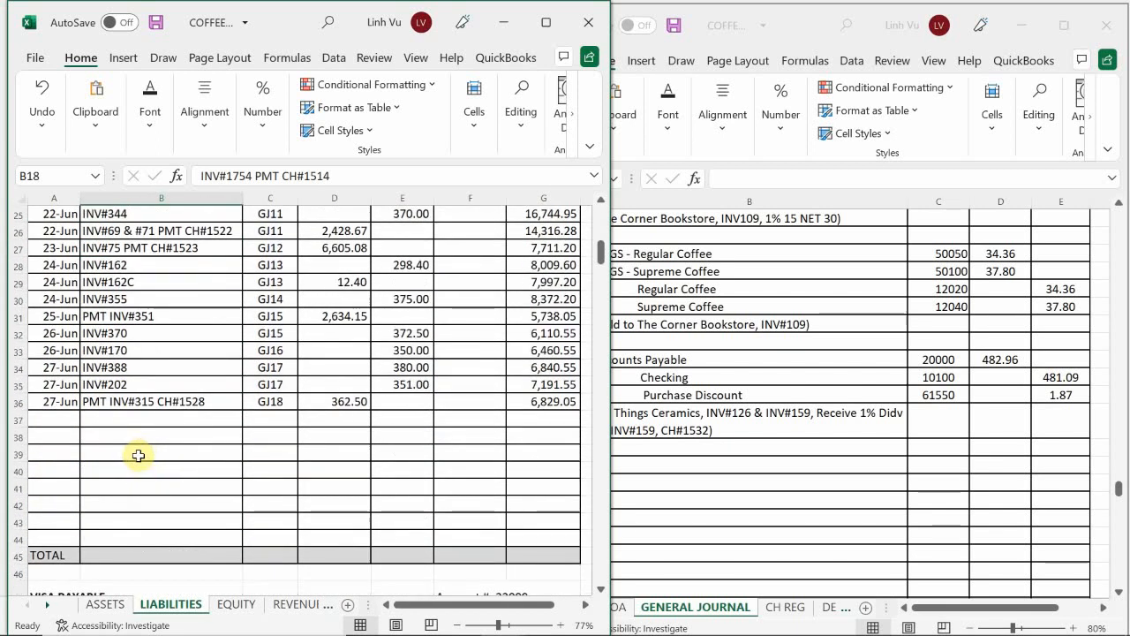
{"action": "left_click", "coordinate": [58, 419]}
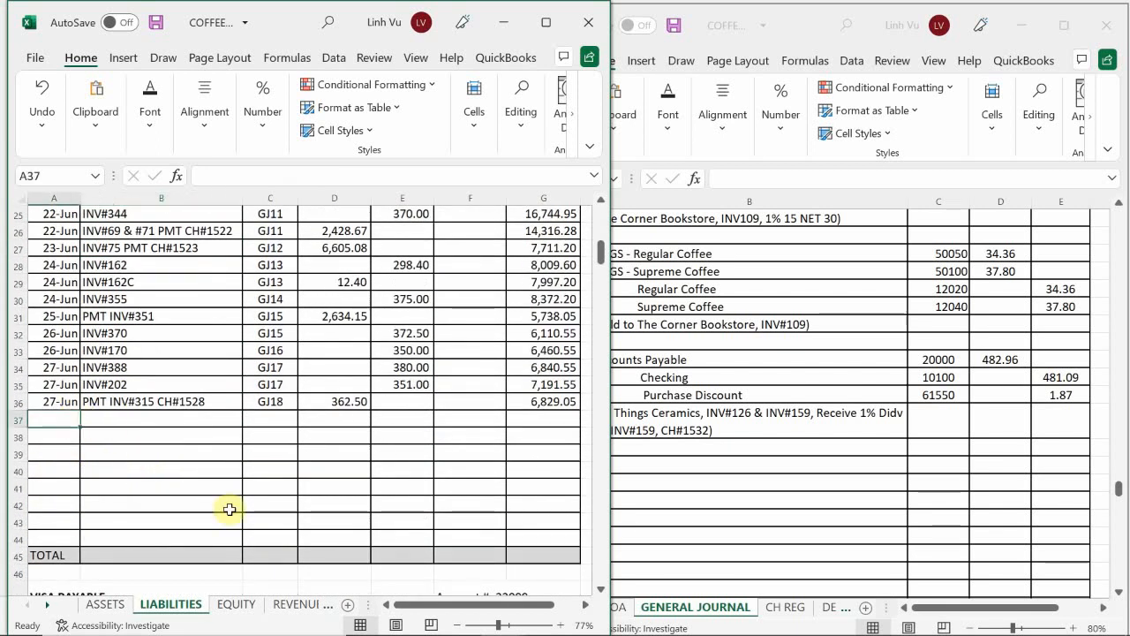
{"action": "type", "text": "6/"}
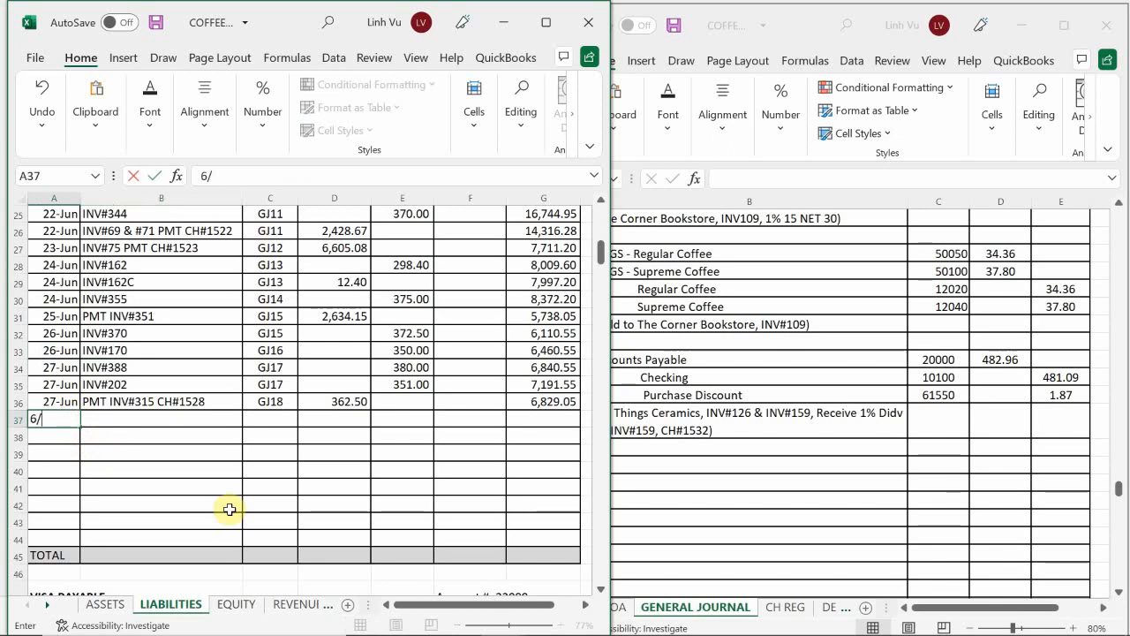
{"action": "type", "text": "29"}
{"action": "key", "text": "Tab"}
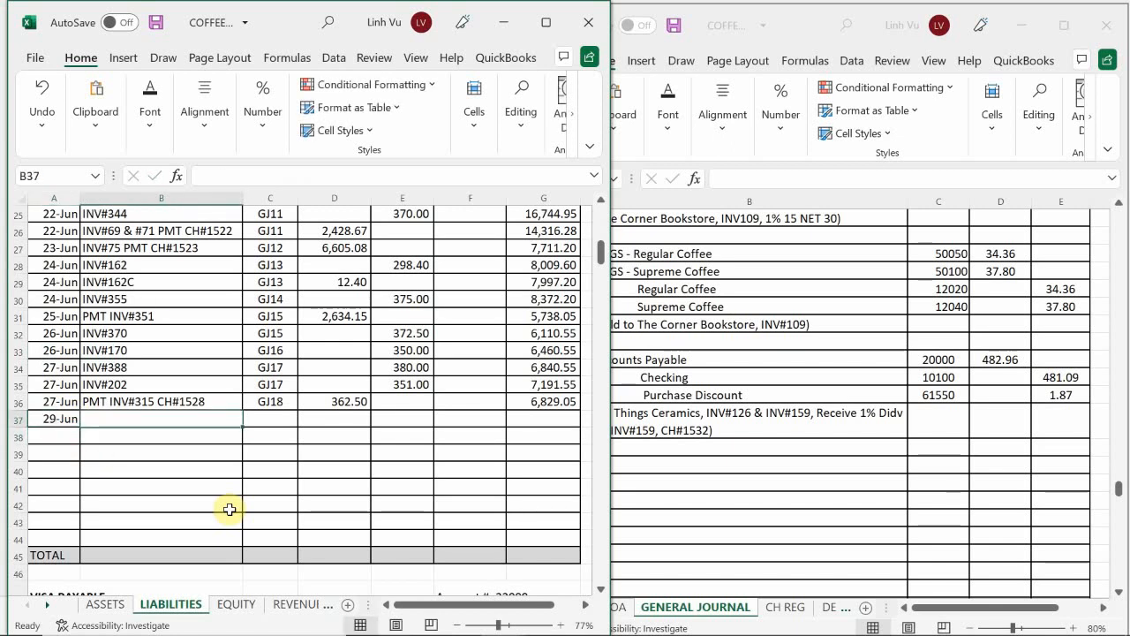
{"action": "type", "text": "PMT INV# 126 & 159 CH#153"}
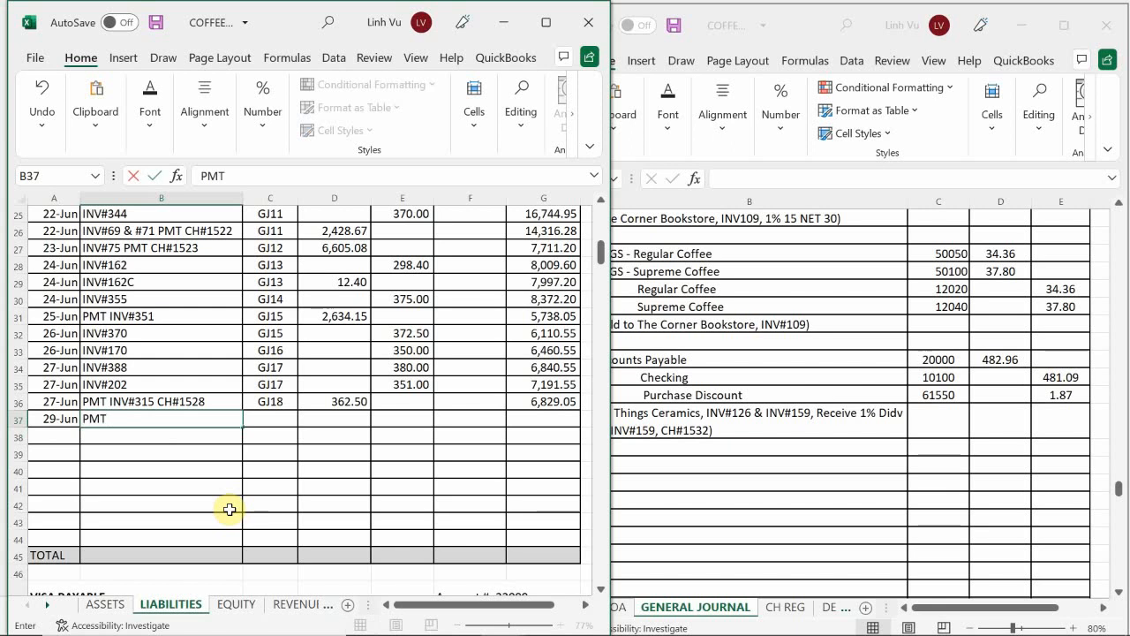
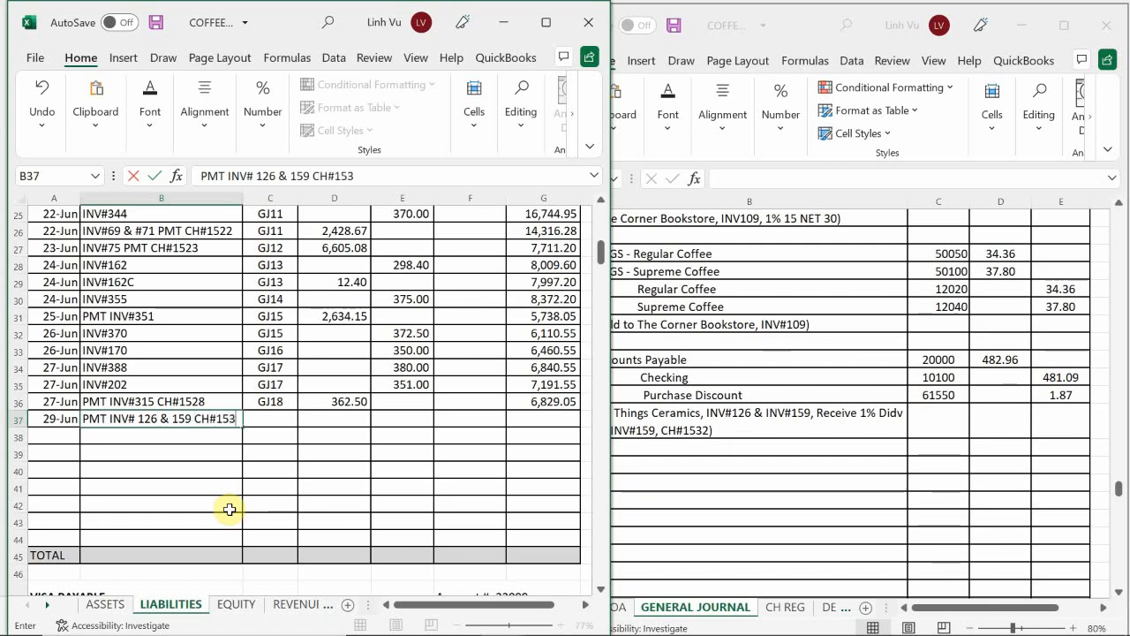
Step: Complete the Accounts Payable item in B37 as "PMT INV# 126 & 159 CH#1532" and enter the post reference GJ20
{"action": "type", "text": "2"}
{"action": "key", "text": "Return"}
{"action": "key", "text": "Up"}
{"action": "key", "text": "Right"}
{"action": "type", "text": "GH"}
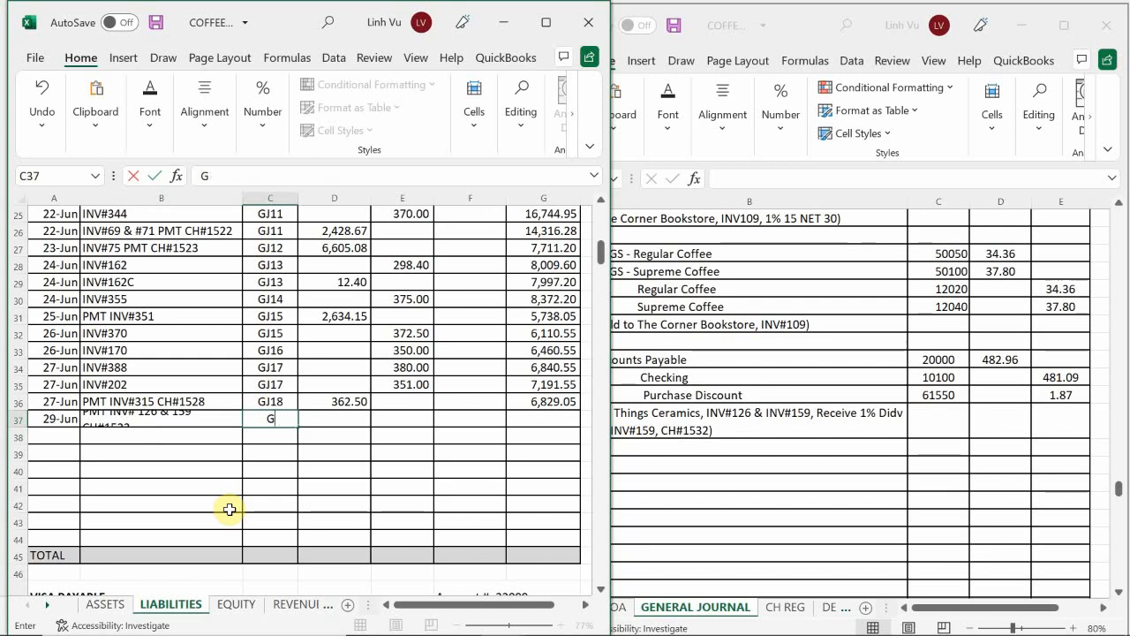
{"action": "type", "text": "20"}
{"action": "key", "text": "Return"}
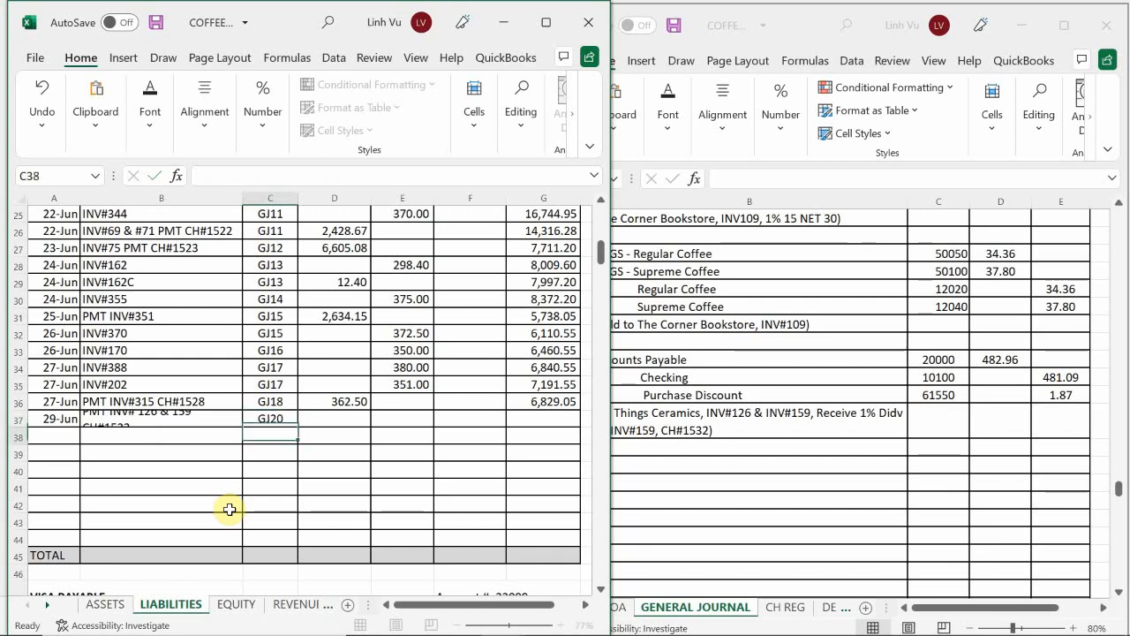
Step: Enter the 482.96 debit in Accounts Payable row 37 and extend the running balance formula from G36 to G37
{"action": "key", "text": "Up"}
{"action": "key", "text": "Right"}
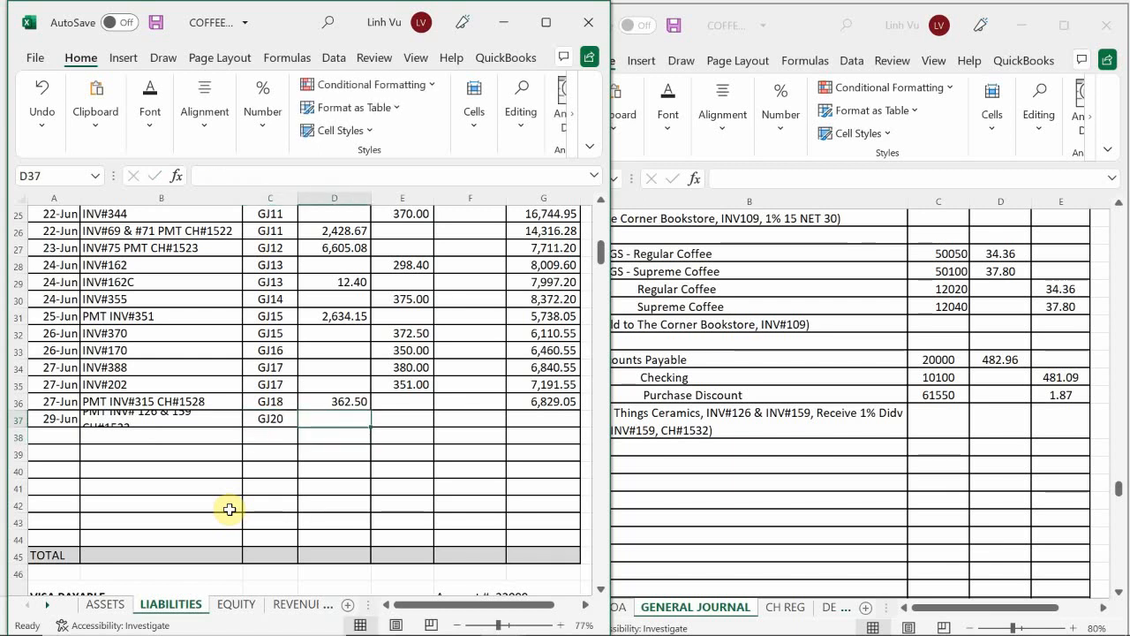
{"action": "type", "text": "482"}
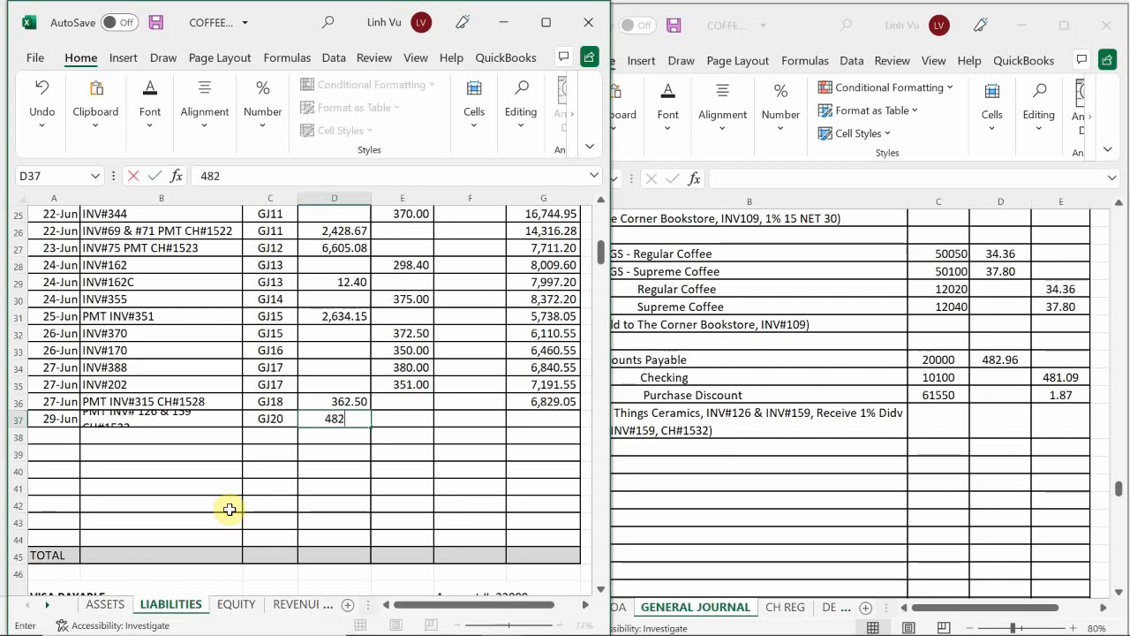
{"action": "type", "text": ".96"}
{"action": "key", "text": "Return"}
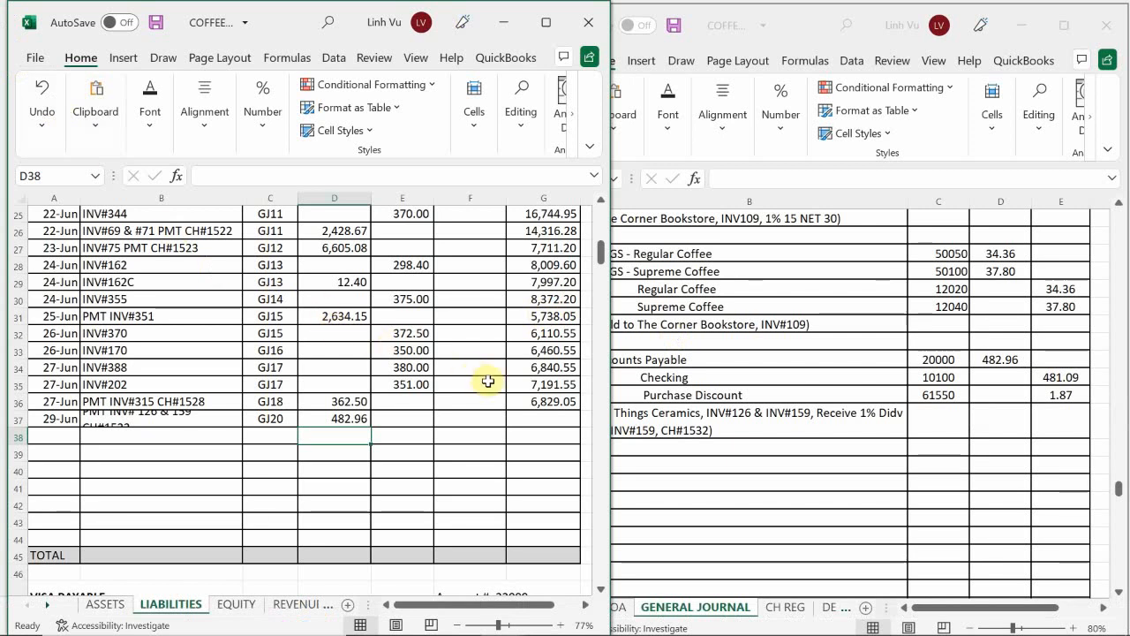
{"action": "left_click", "coordinate": [551, 410]}
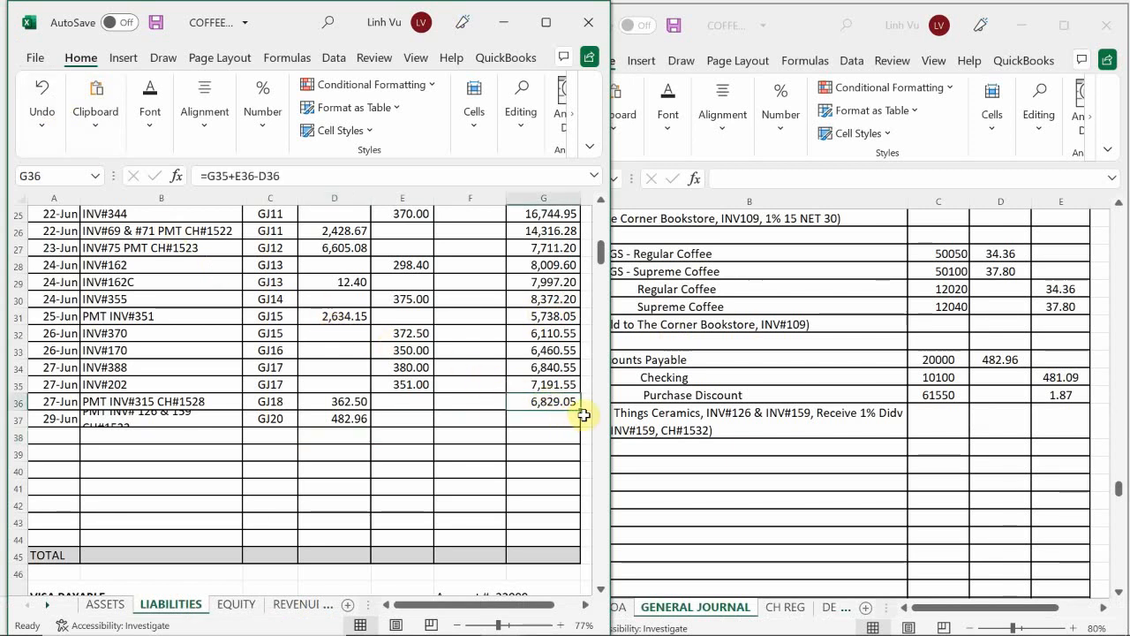
{"action": "left_click_drag", "start_coordinate": [580, 411], "coordinate": [579, 426]}
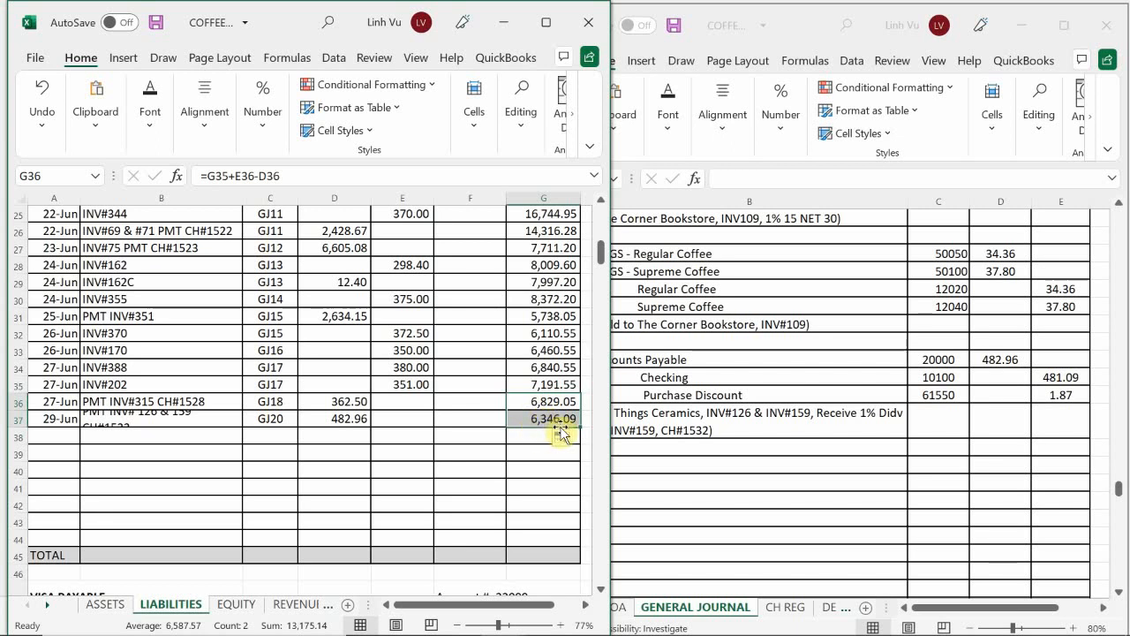
Step: In the subsidiary ledger workbook's VENDORS sheet, replace the typed amount in N16 with the formula =M9+N11
{"action": "left_click", "coordinate": [512, 622]}
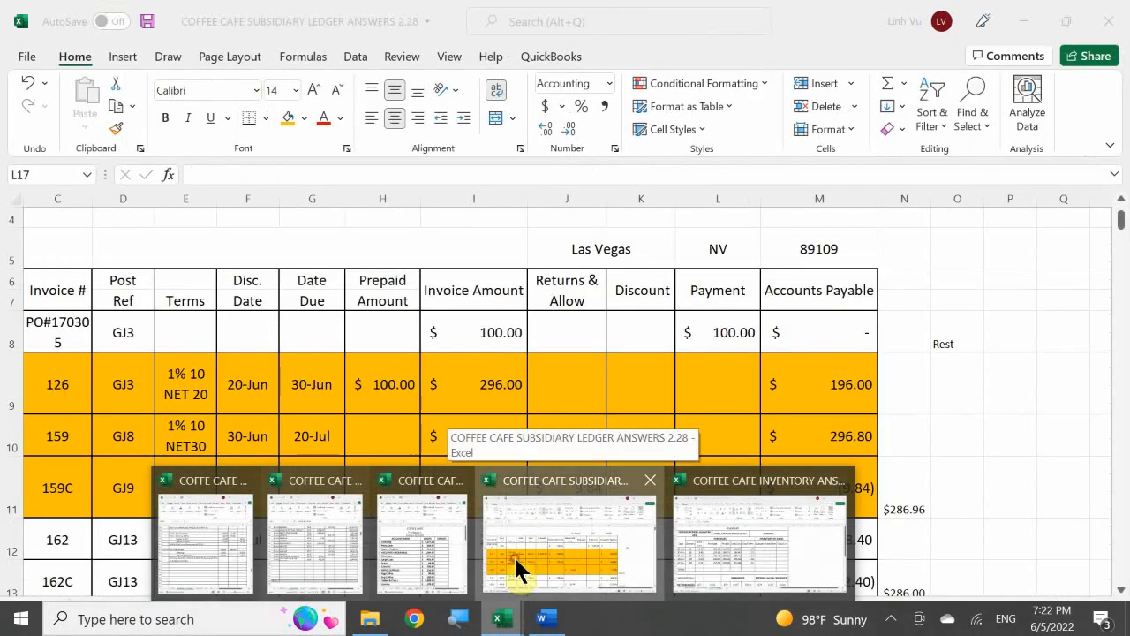
{"action": "left_click", "coordinate": [514, 554]}
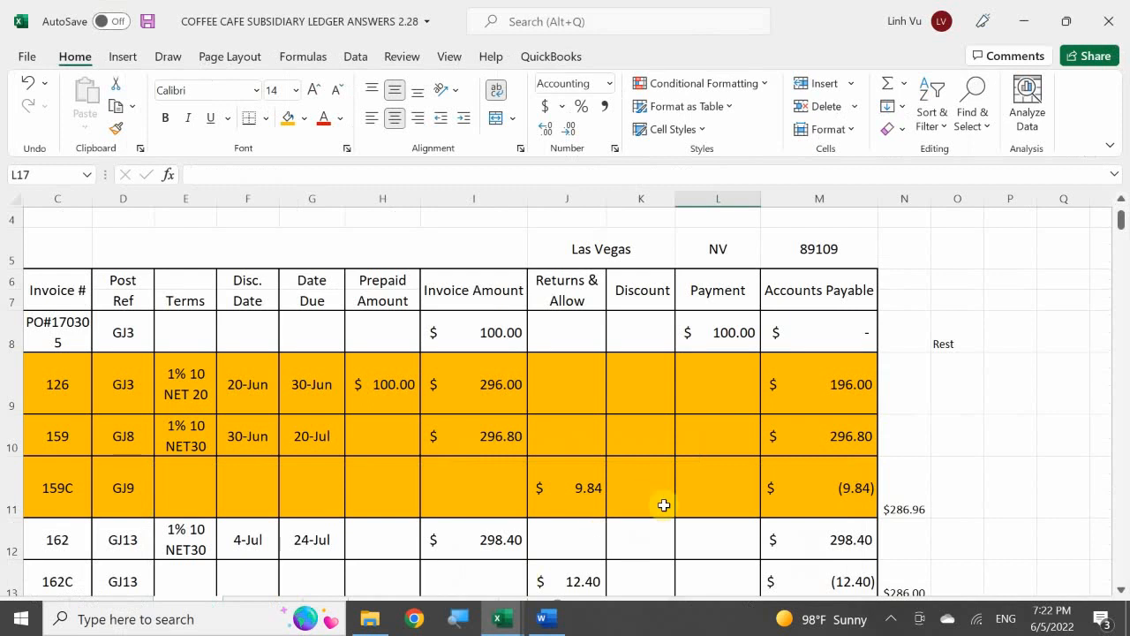
{"action": "left_click", "coordinate": [791, 400]}
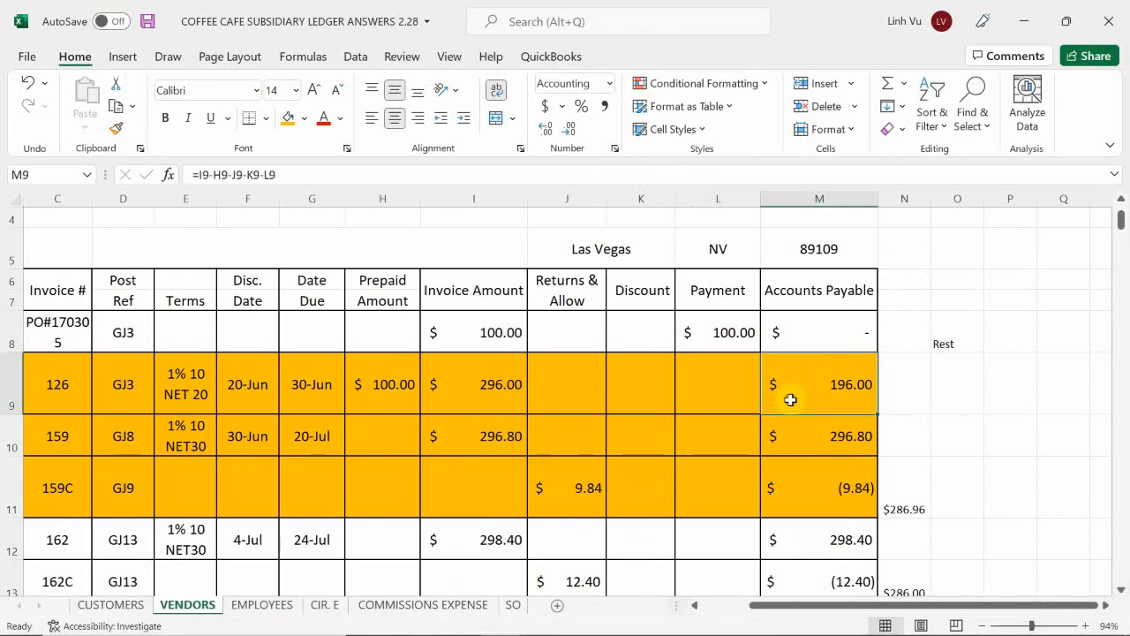
{"action": "scroll", "coordinate": [790, 400], "scroll_direction": "down", "scroll_amount": 2}
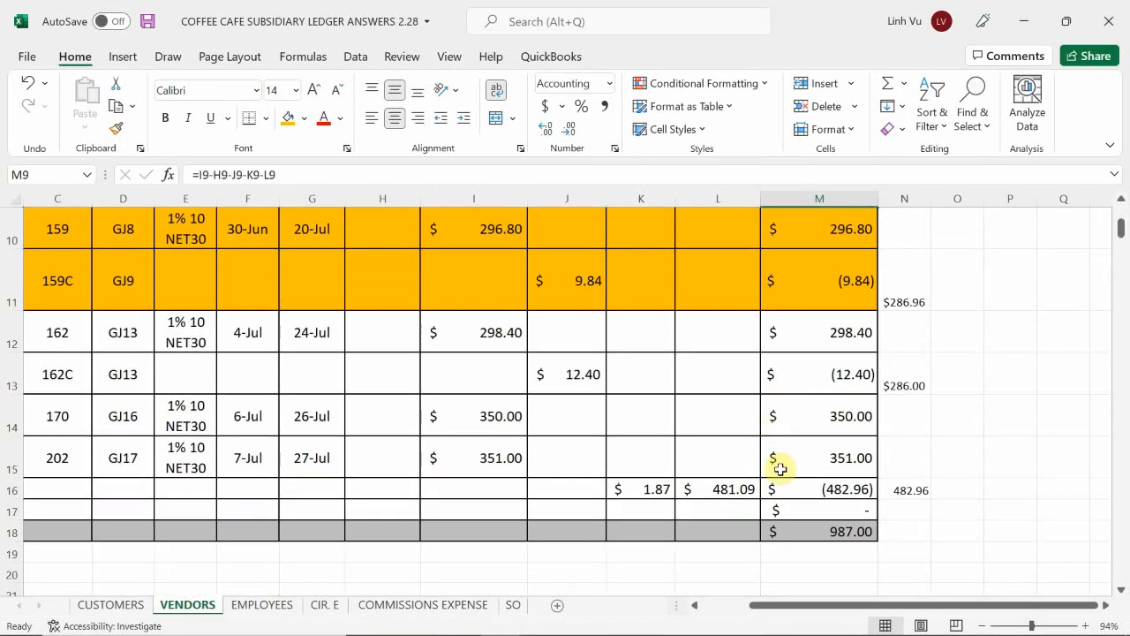
{"action": "left_click", "coordinate": [908, 492]}
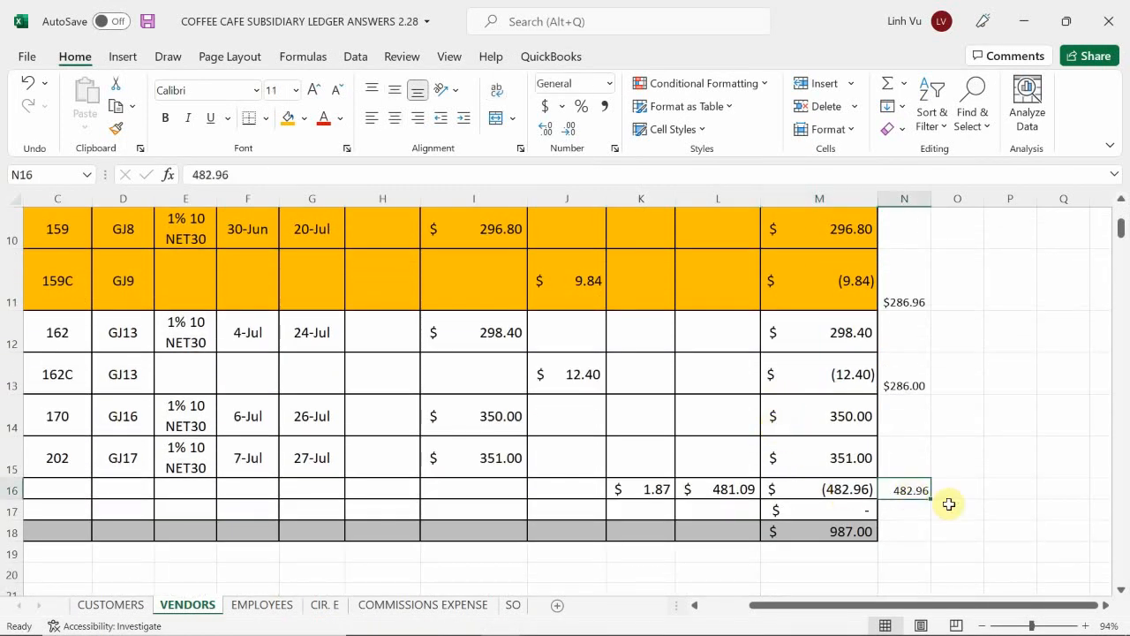
{"action": "type", "text": "="}
{"action": "scroll", "coordinate": [886, 453], "scroll_direction": "up", "scroll_amount": 2}
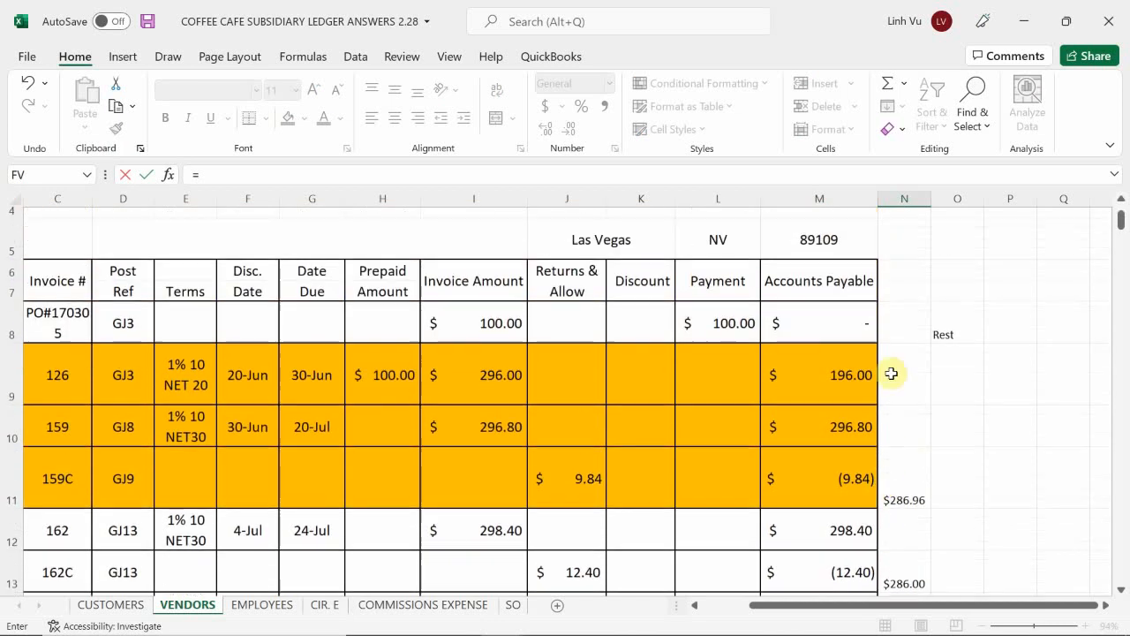
{"action": "left_click", "coordinate": [871, 394]}
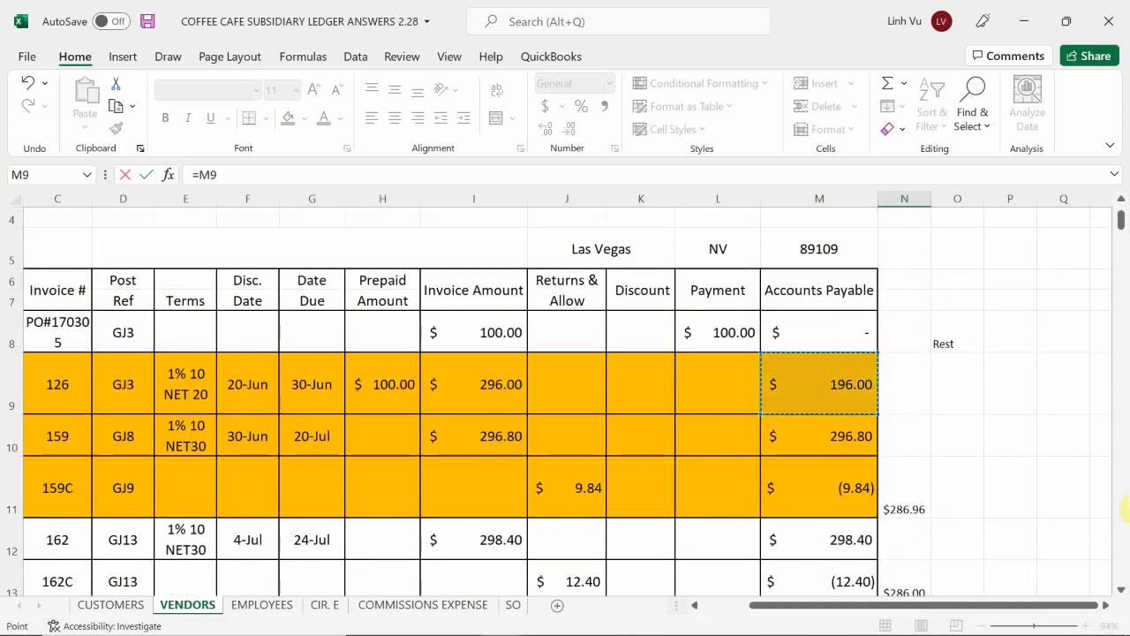
{"action": "type", "text": "+"}
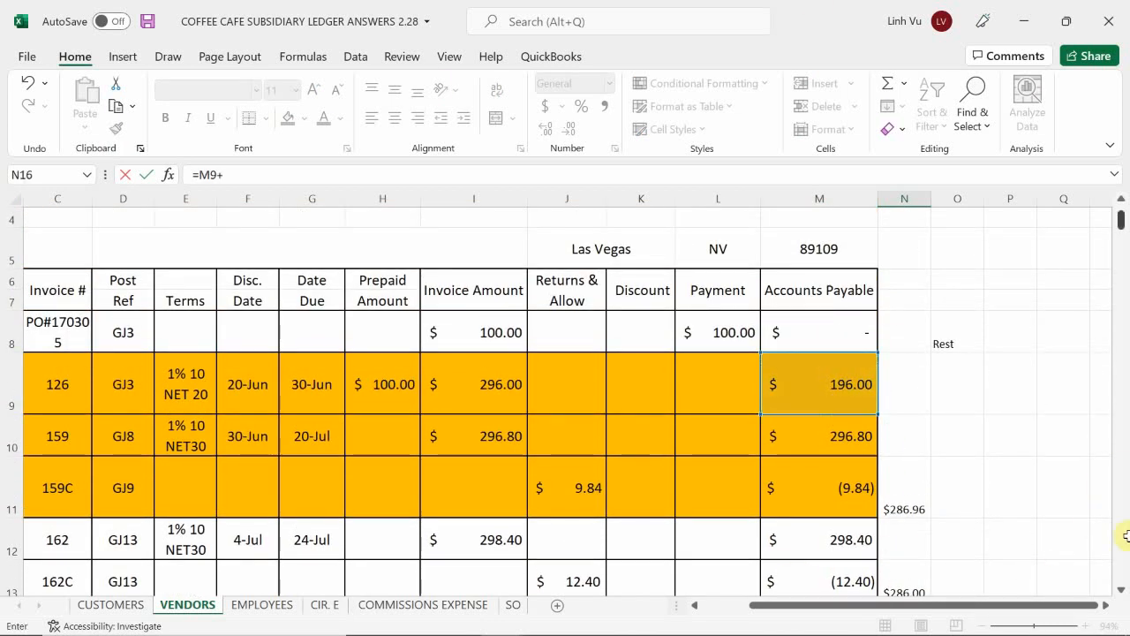
{"action": "left_click", "coordinate": [903, 504]}
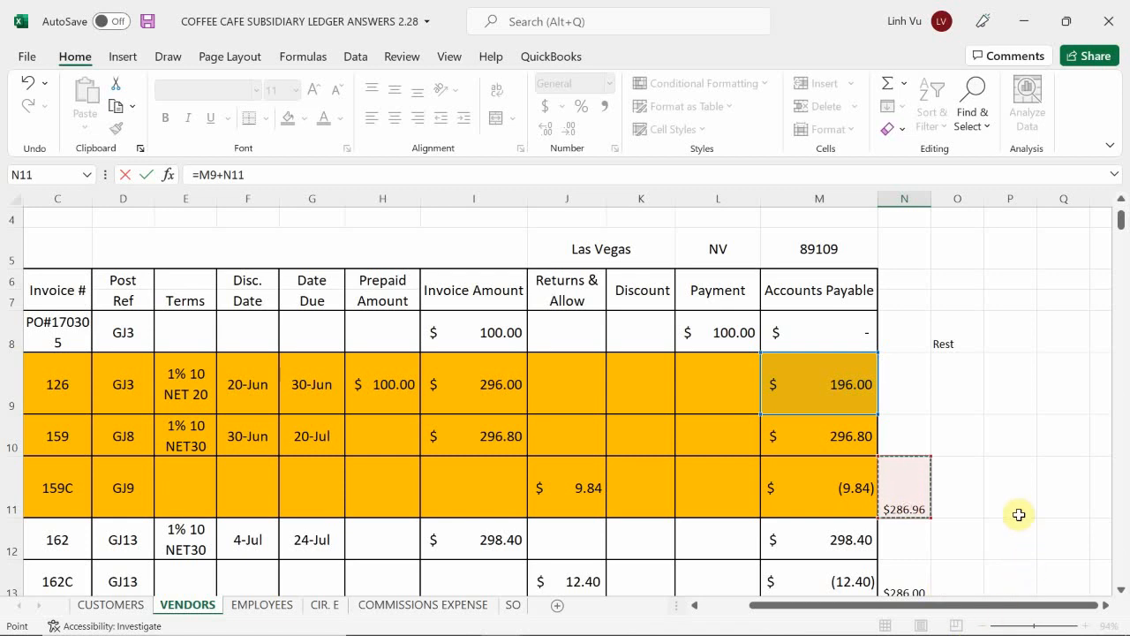
{"action": "key", "text": "Return"}
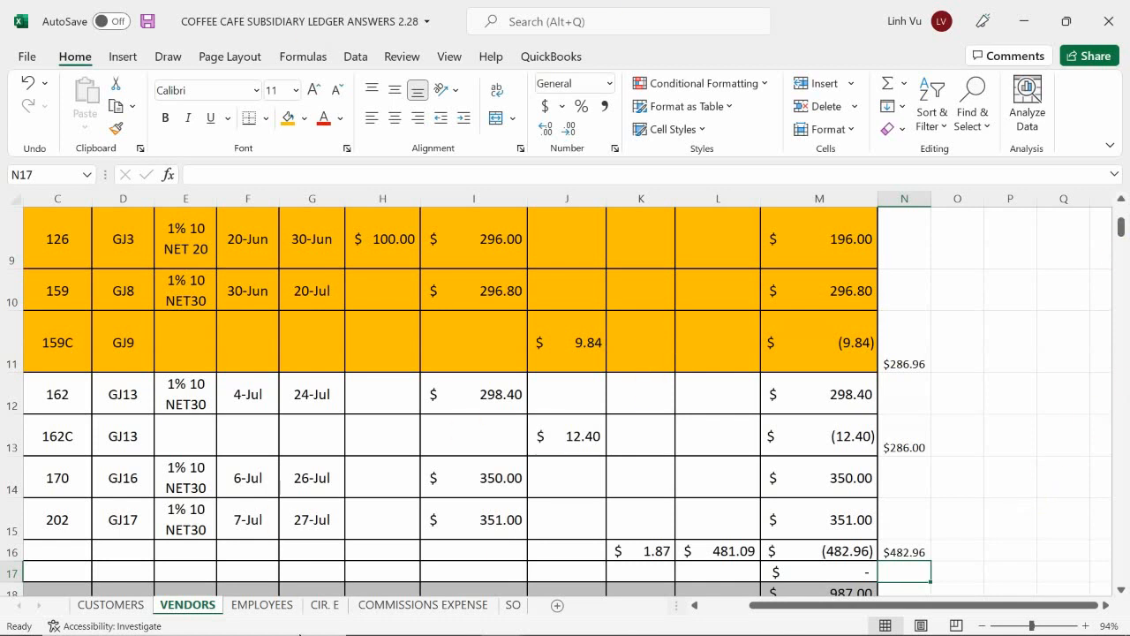
Step: Switch back to the ledger workbook showing the Accounts Payable account on the LIABILITIES sheet
{"action": "mouse_move", "coordinate": [459, 630]}
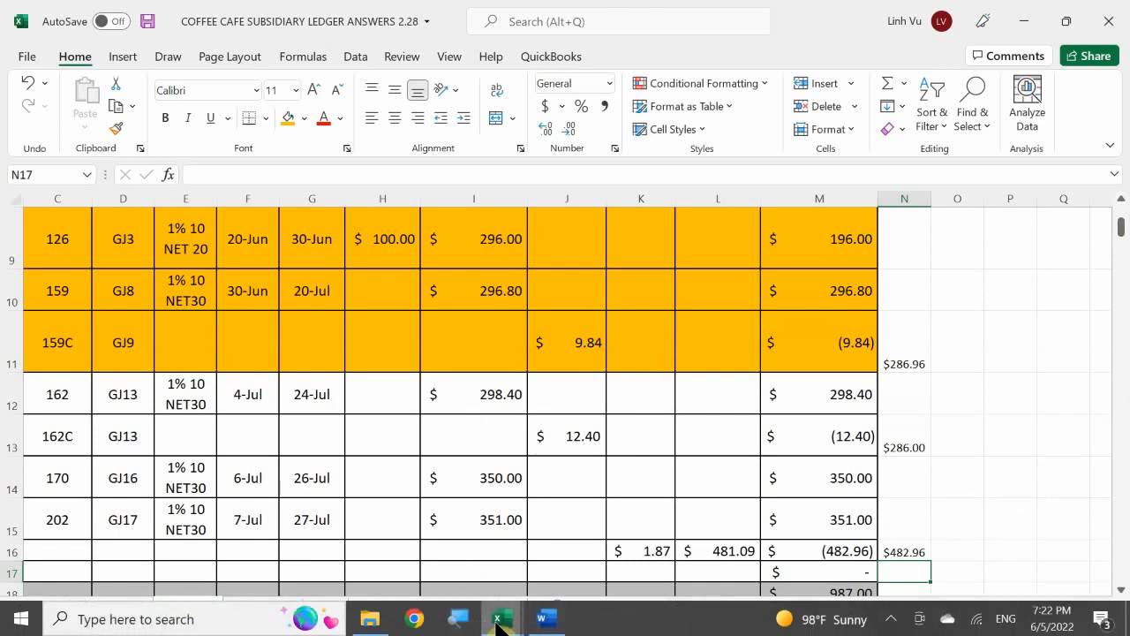
{"action": "mouse_move", "coordinate": [499, 625]}
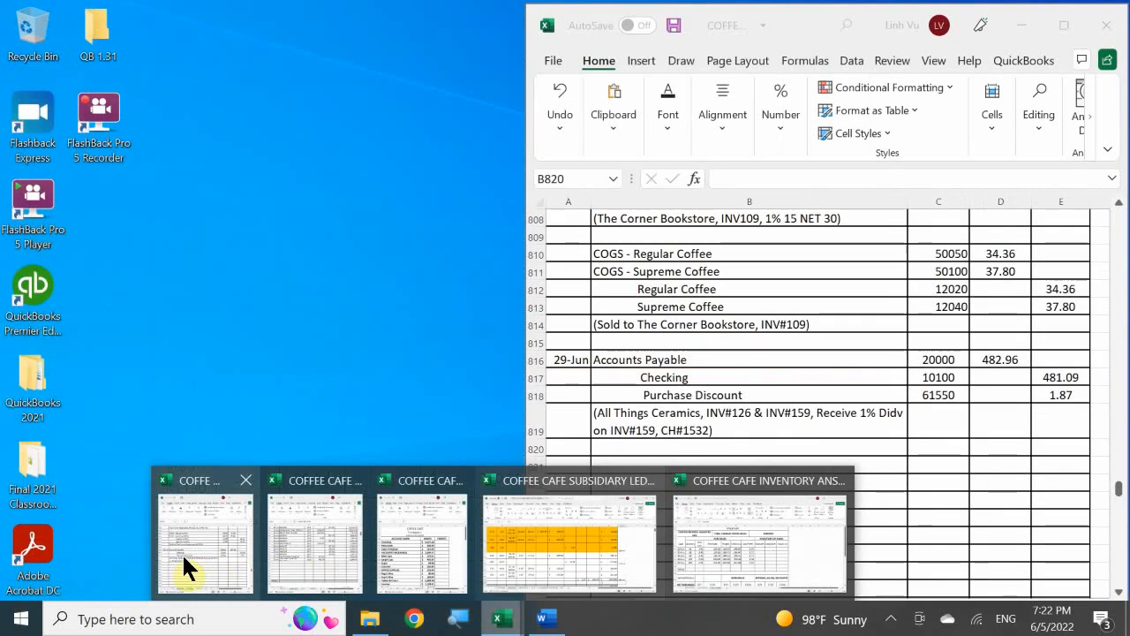
{"action": "left_click", "coordinate": [203, 550]}
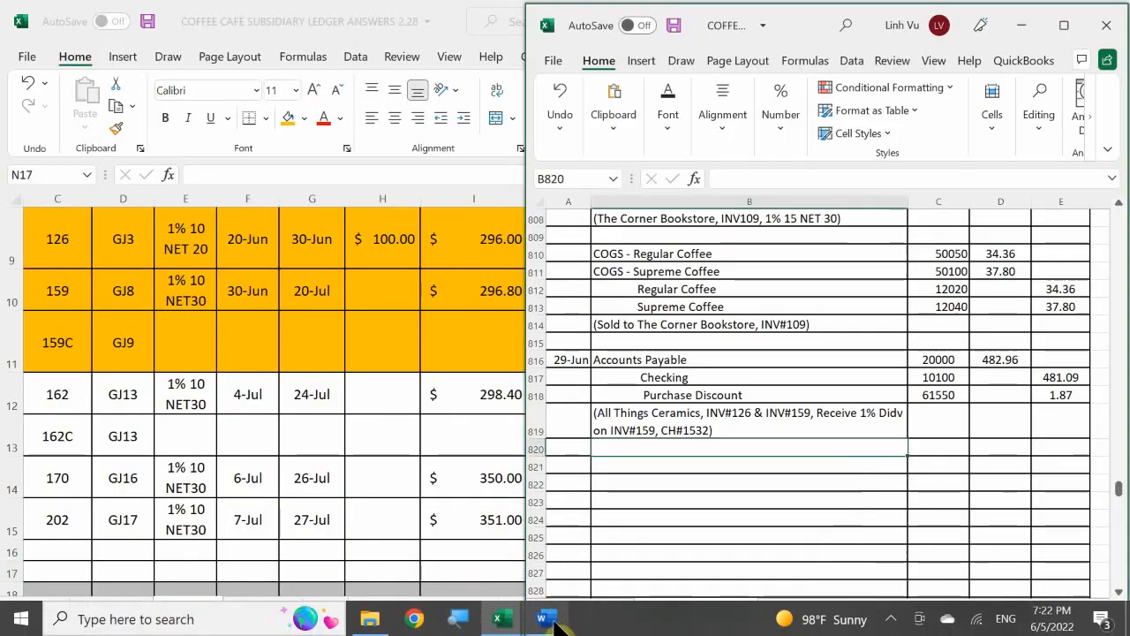
{"action": "mouse_move", "coordinate": [501, 615]}
{"action": "left_click", "coordinate": [346, 554]}
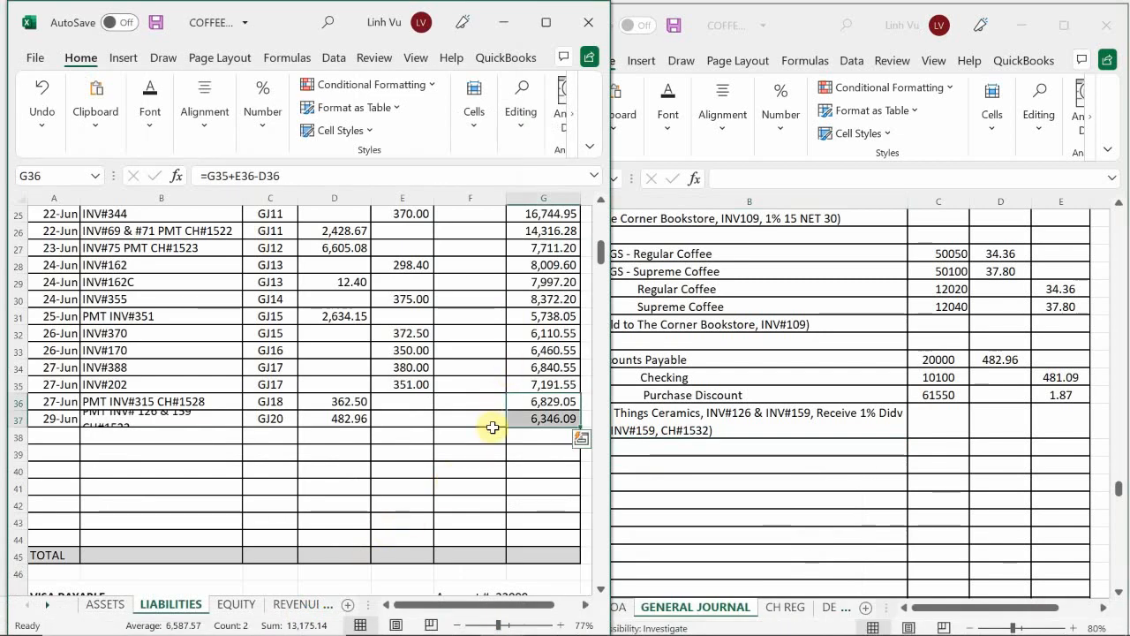
{"action": "left_click", "coordinate": [396, 439]}
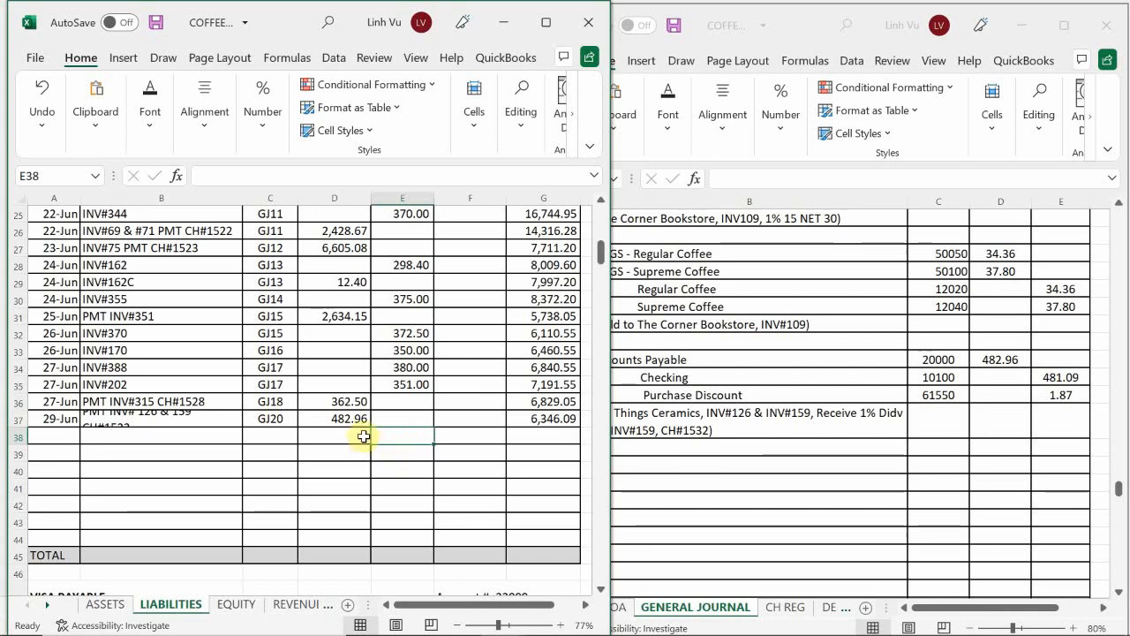
Step: On the ASSETS sheet, enter the date 6/29 in row 67, the first empty row of the Checking account
{"action": "left_click", "coordinate": [106, 606]}
{"action": "left_click", "coordinate": [159, 469]}
{"action": "scroll", "coordinate": [155, 450], "scroll_direction": "up", "scroll_amount": 20}
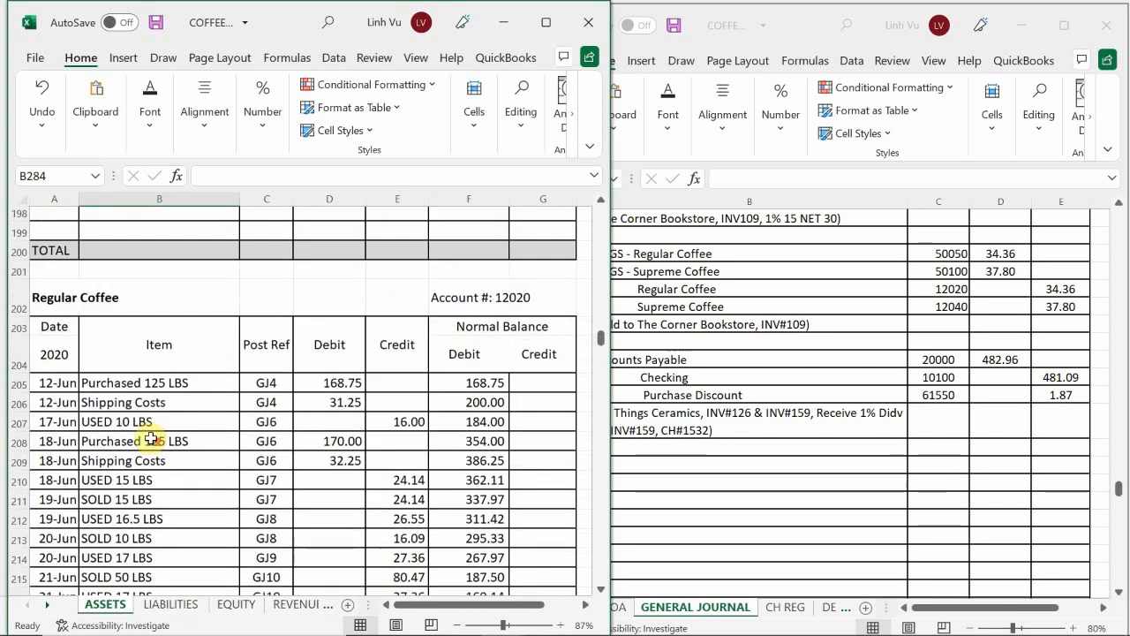
{"action": "scroll", "coordinate": [152, 439], "scroll_direction": "up", "scroll_amount": 20}
{"action": "scroll", "coordinate": [123, 442], "scroll_direction": "down", "scroll_amount": 3}
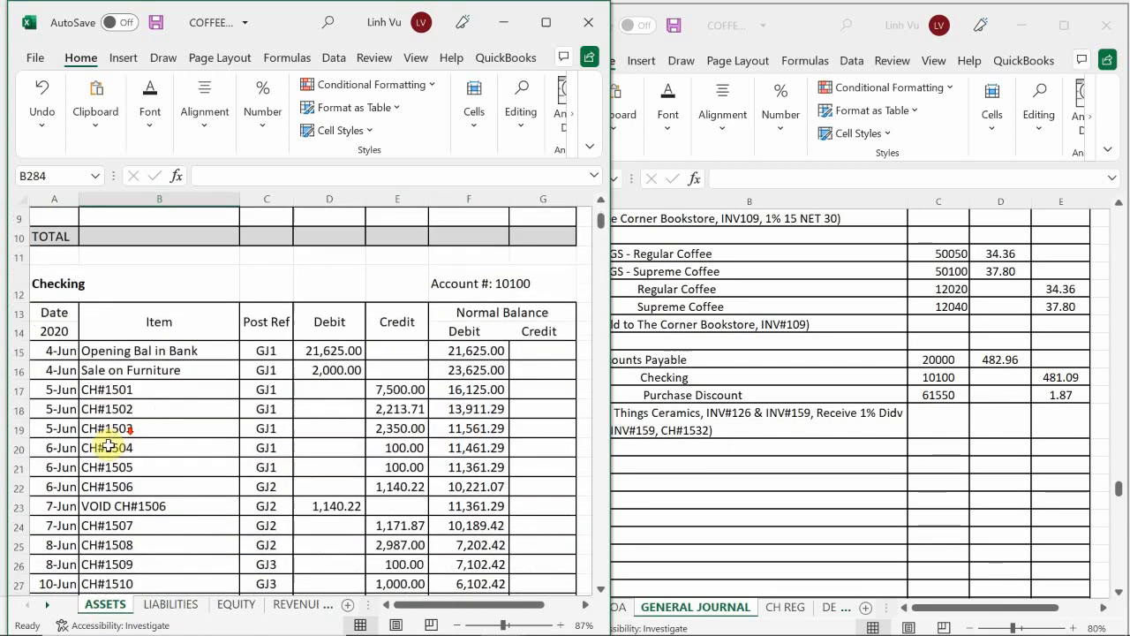
{"action": "scroll", "coordinate": [108, 448], "scroll_direction": "down", "scroll_amount": 12}
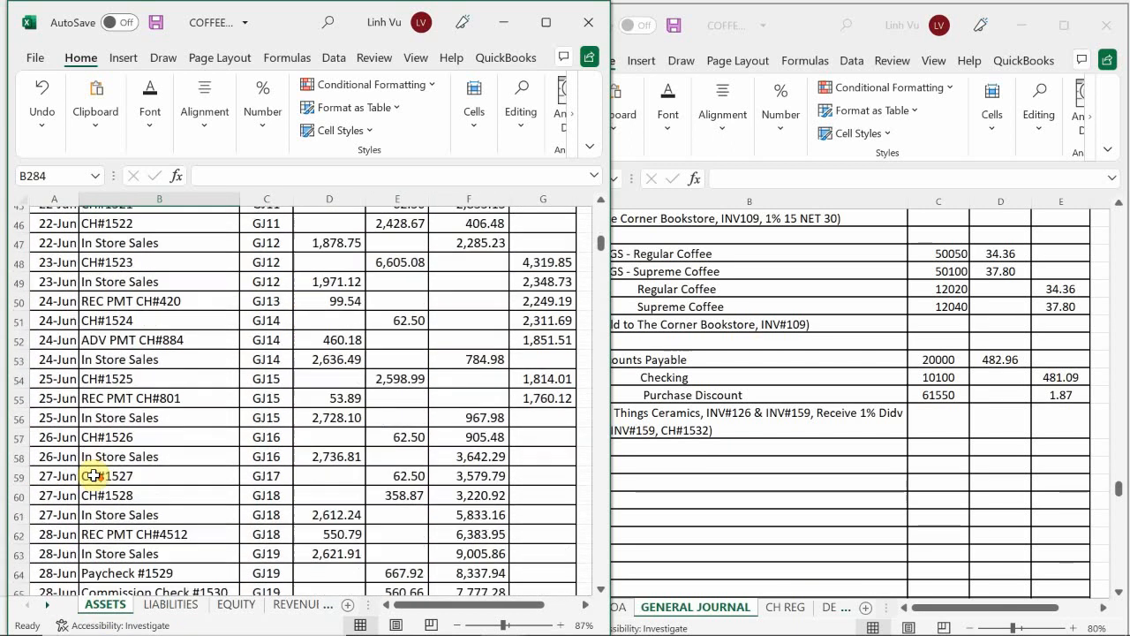
{"action": "scroll", "coordinate": [93, 473], "scroll_direction": "down", "scroll_amount": 4}
{"action": "scroll", "coordinate": [94, 471], "scroll_direction": "up", "scroll_amount": 1}
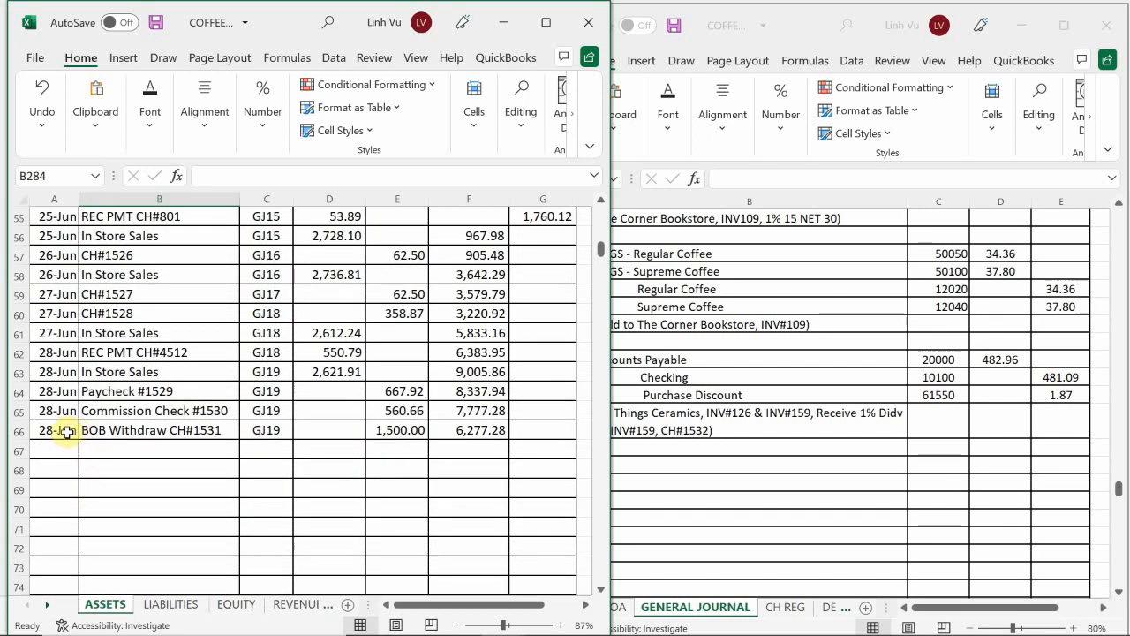
{"action": "left_click", "coordinate": [60, 452]}
{"action": "type", "text": "6/28"}
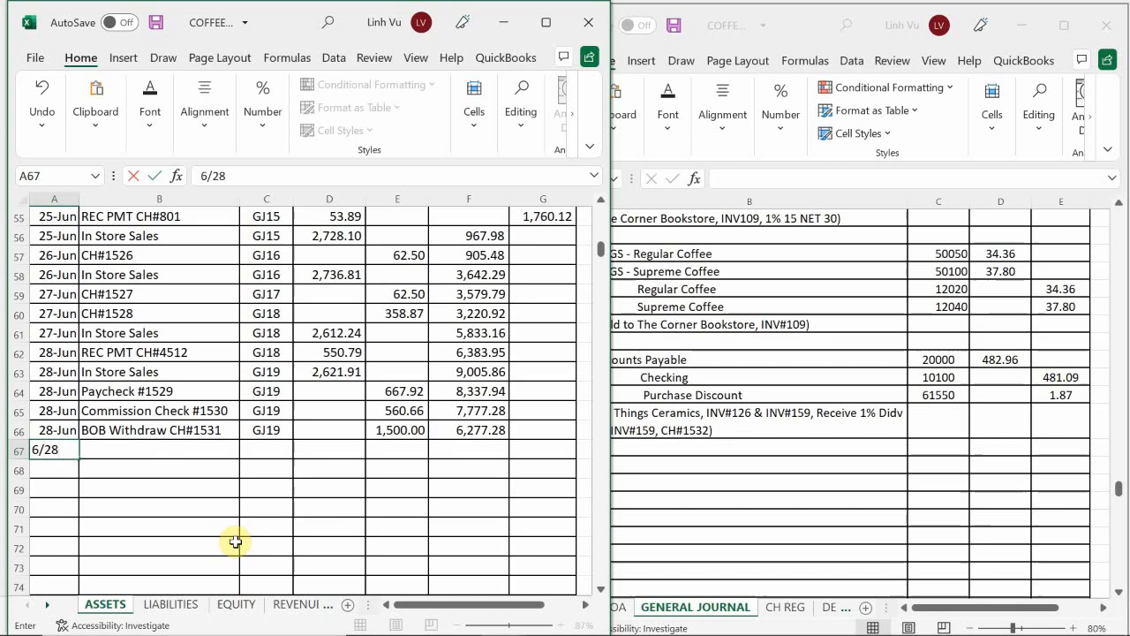
{"action": "key", "text": "BackSpace"}
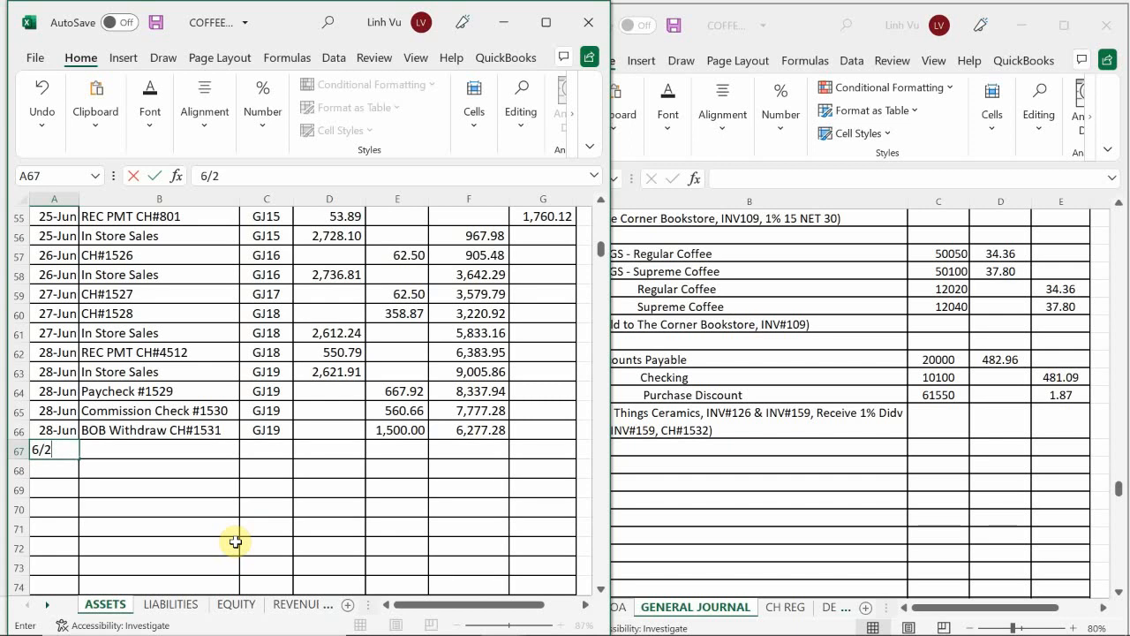
{"action": "key", "text": "Tab"}
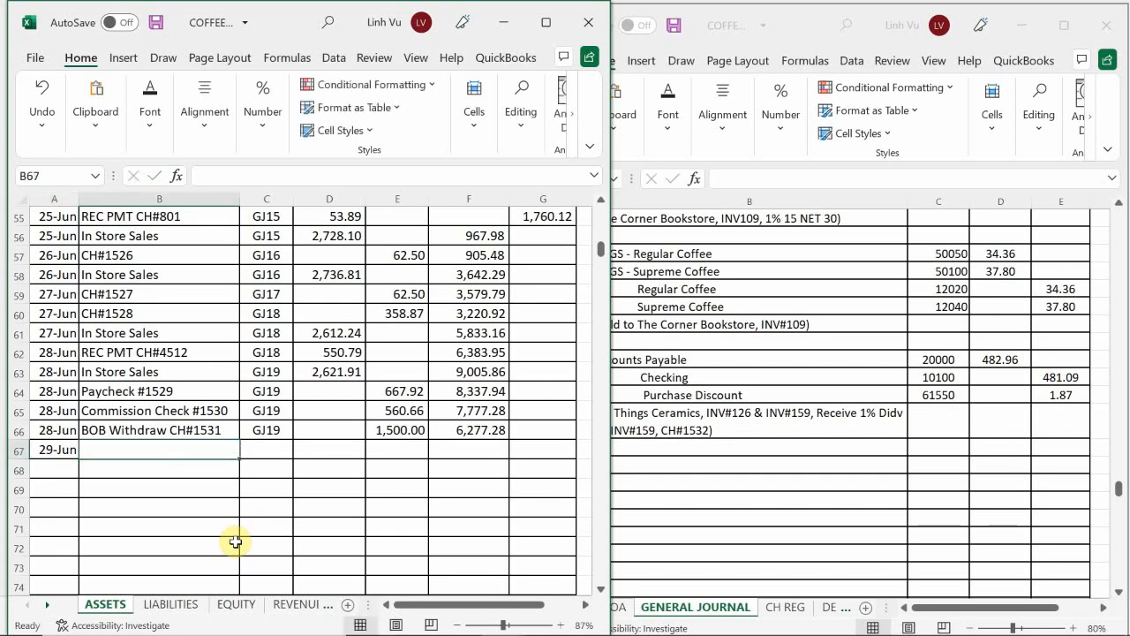
Step: Enter the item "CH#1532" and the post reference GJ20 in Checking row 67
{"action": "type", "text": "CVH"}
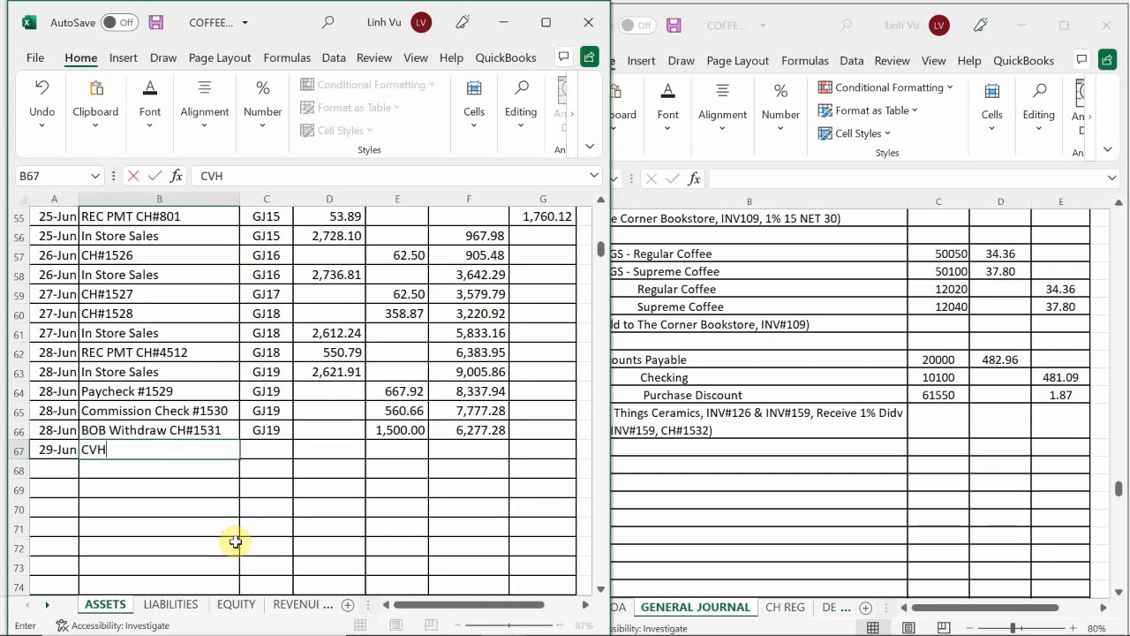
{"action": "type", "text": "H#"}
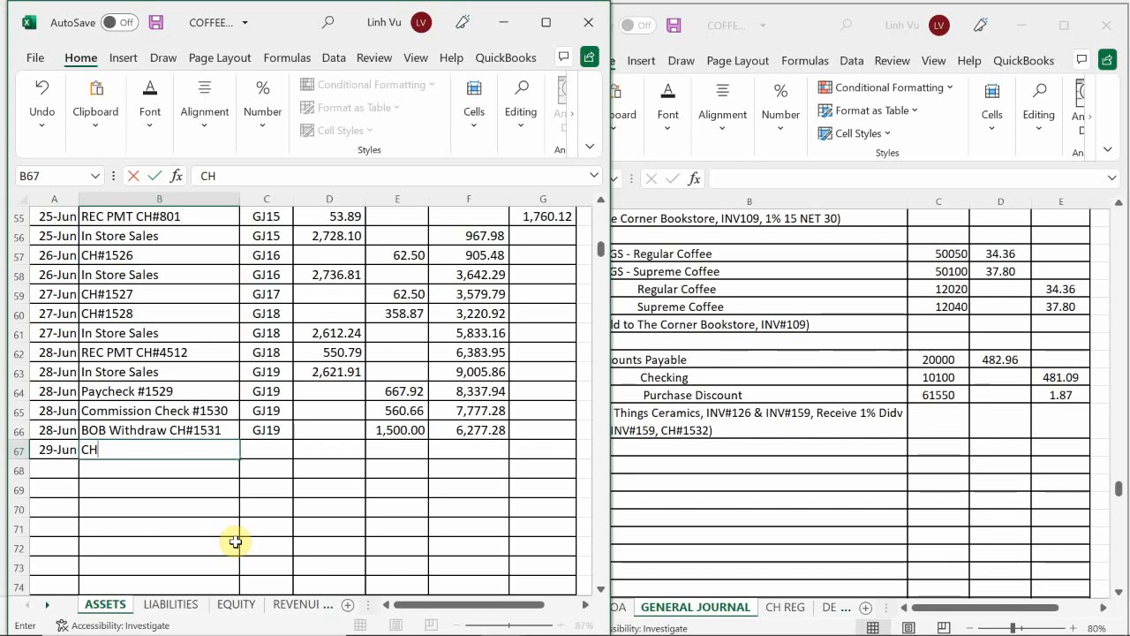
{"action": "type", "text": "153"}
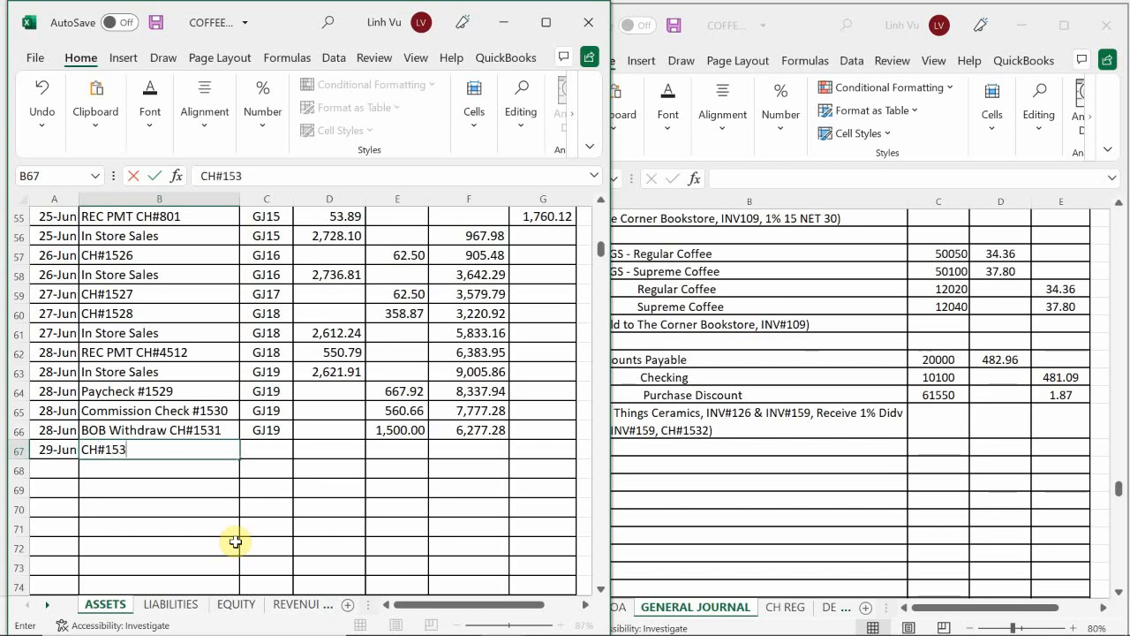
{"action": "type", "text": "2"}
{"action": "key", "text": "Return"}
{"action": "key", "text": "Up"}
{"action": "key", "text": "Right"}
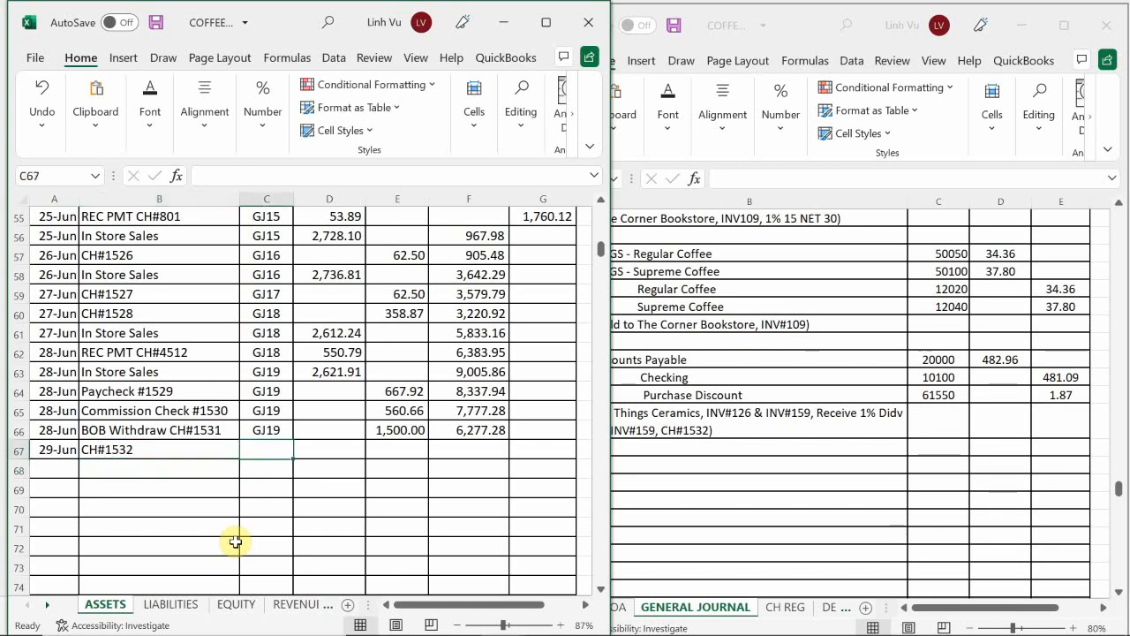
{"action": "type", "text": "GJ2"}
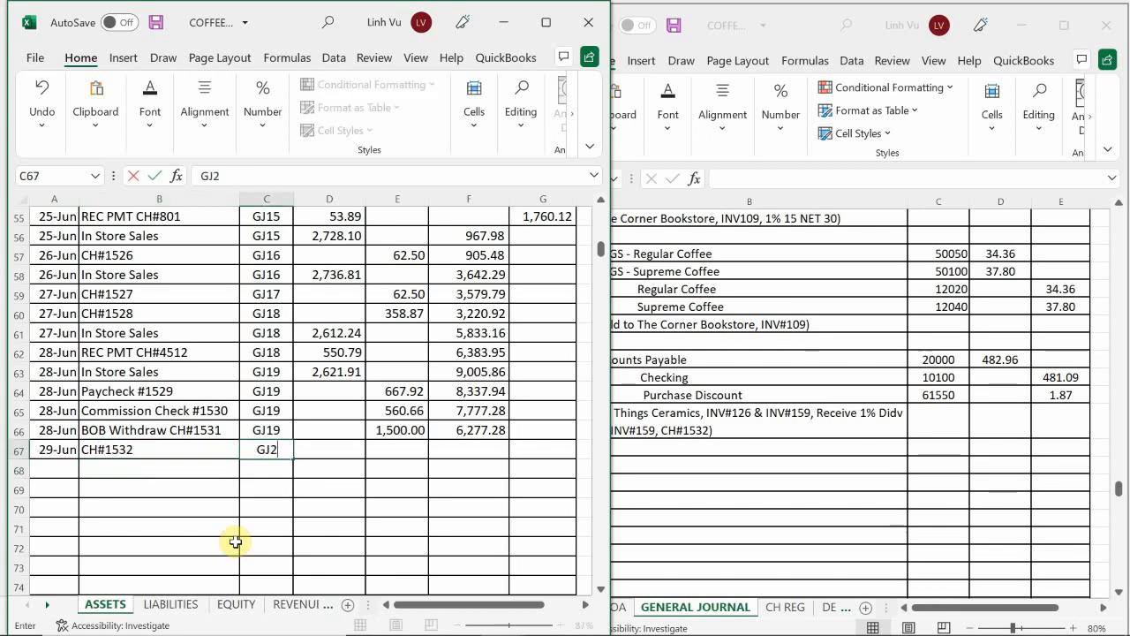
{"action": "type", "text": "0"}
{"action": "key", "text": "Return"}
Step: Enter a credit of 481.09 for check 1532 in row 67 of the Checking account
{"action": "key", "text": "Right"}
{"action": "key", "text": "Up"}
{"action": "key", "text": "Right"}
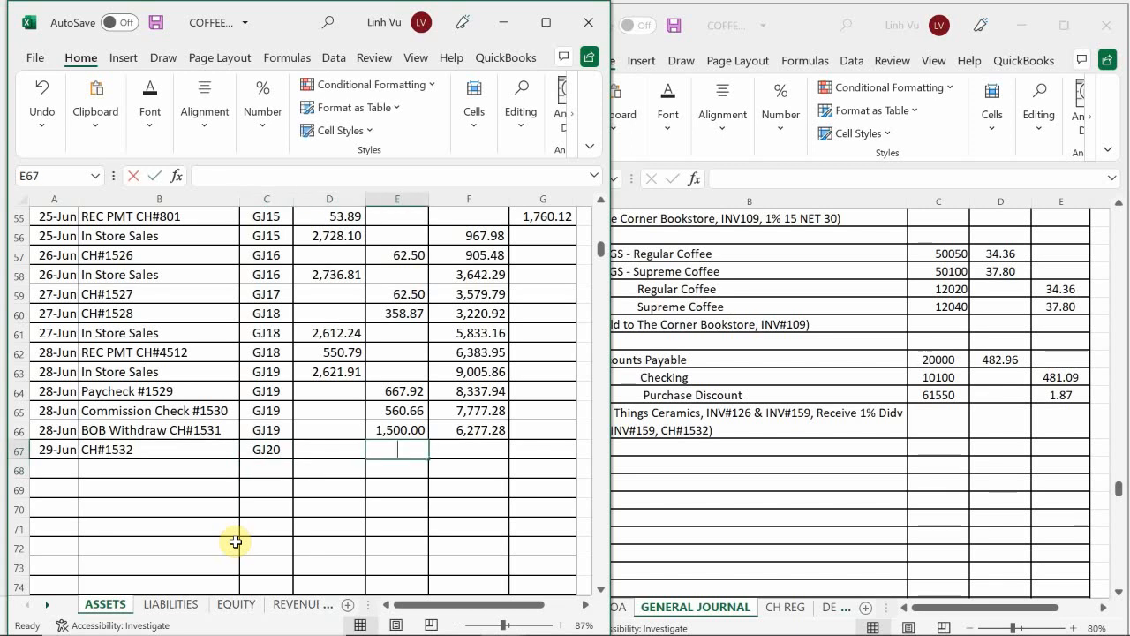
{"action": "type", "text": "481.09"}
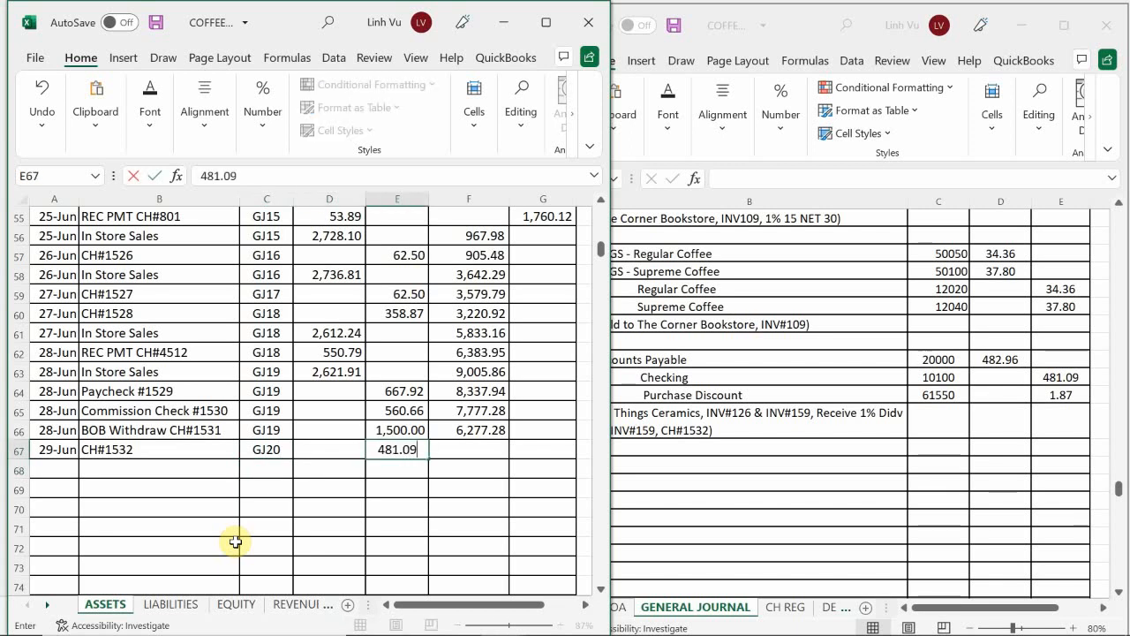
{"action": "key", "text": "Return"}
Step: Extend the Checking account's running-balance formula from F66 down to F67
{"action": "key", "text": "Right"}
{"action": "key", "text": "Up"}
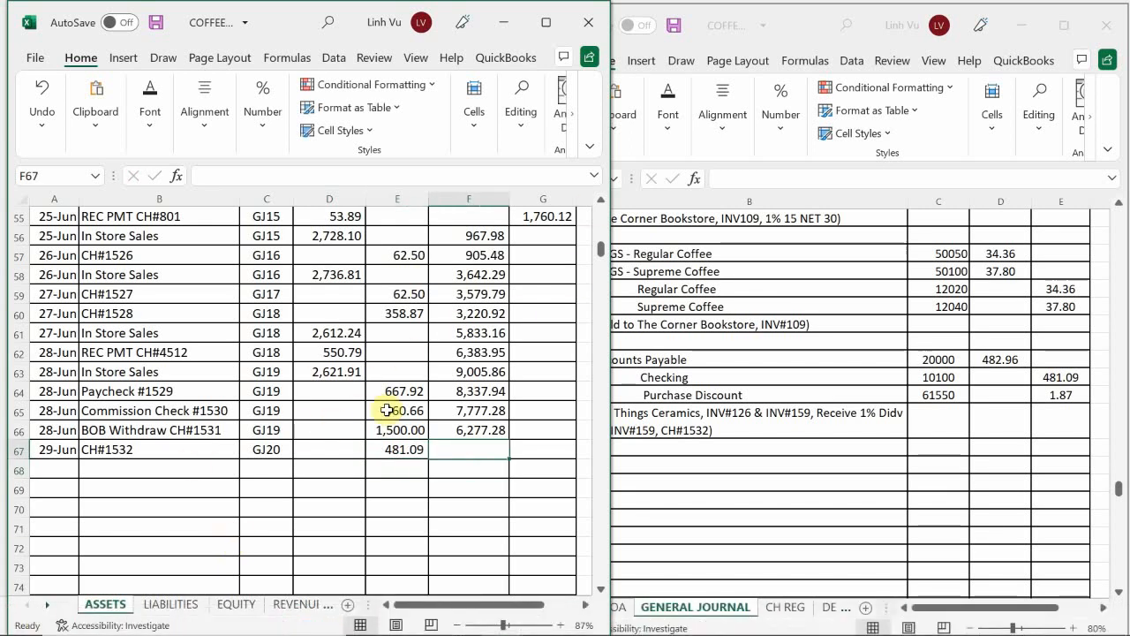
{"action": "left_click", "coordinate": [487, 430]}
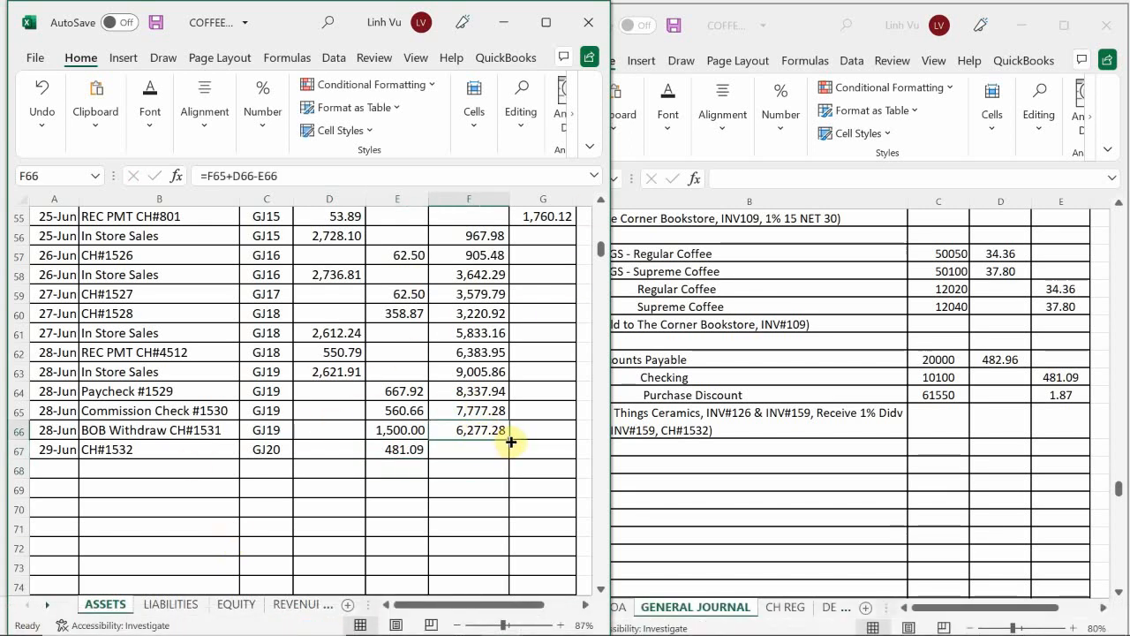
{"action": "left_click_drag", "start_coordinate": [510, 442], "coordinate": [514, 470]}
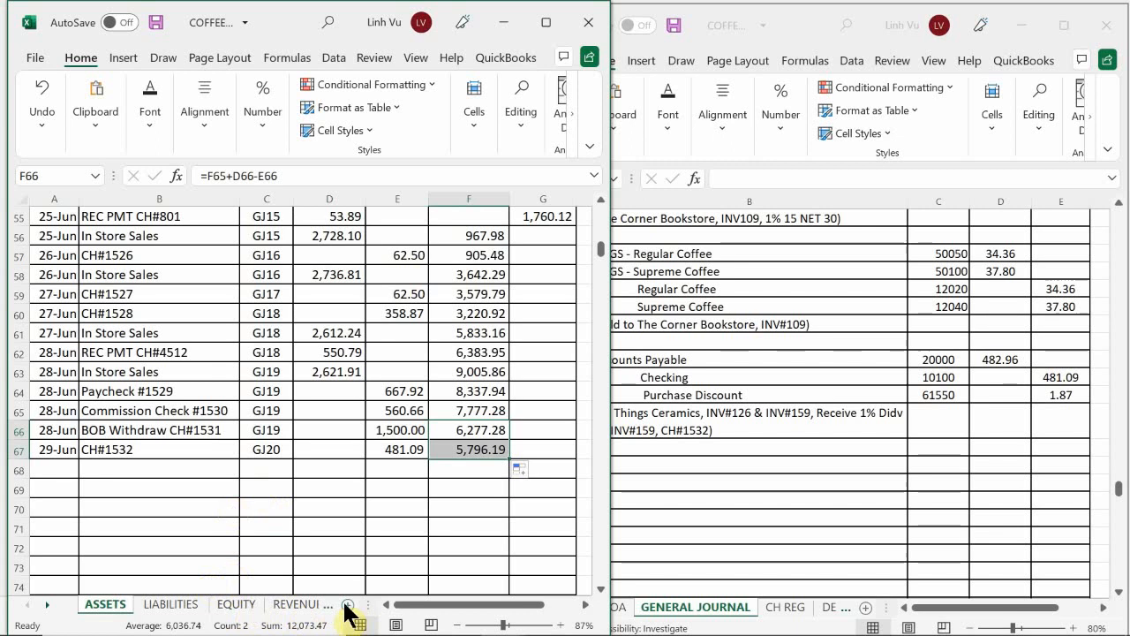
Step: On the EXPENSES - OP sheet, enter the date 6/29 in row 179, the first empty row of the Purchase Discounts account
{"action": "left_click", "coordinate": [318, 607]}
{"action": "left_click", "coordinate": [302, 610]}
{"action": "left_click", "coordinate": [292, 608]}
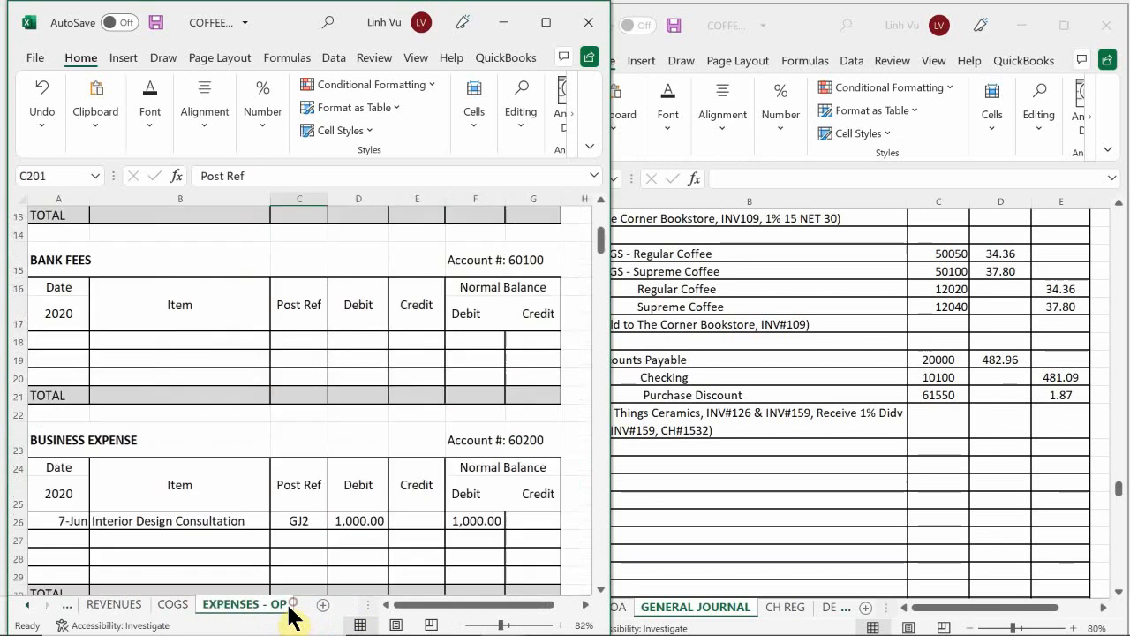
{"action": "left_click", "coordinate": [91, 435]}
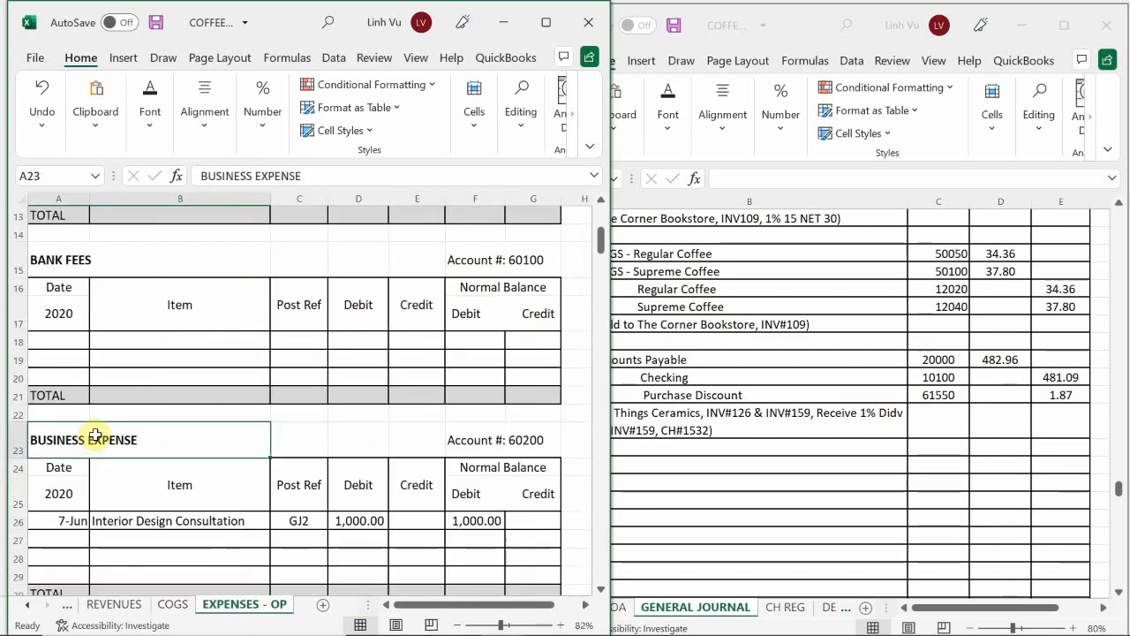
{"action": "scroll", "coordinate": [109, 404], "scroll_direction": "down", "scroll_amount": 7}
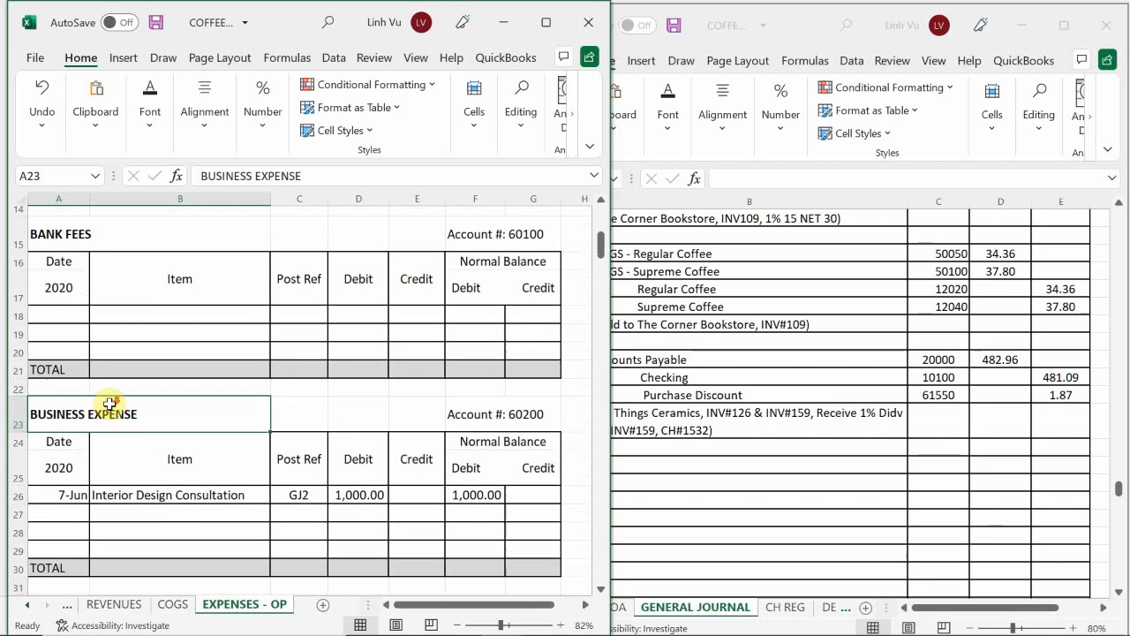
{"action": "scroll", "coordinate": [108, 407], "scroll_direction": "down", "scroll_amount": 1}
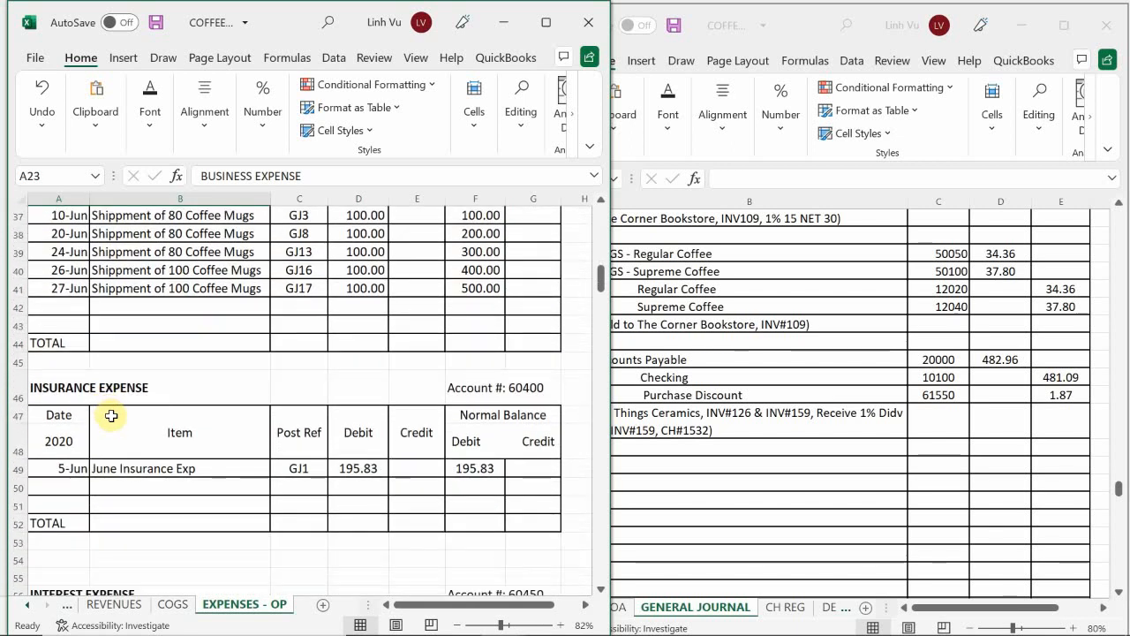
{"action": "scroll", "coordinate": [112, 419], "scroll_direction": "down", "scroll_amount": 7}
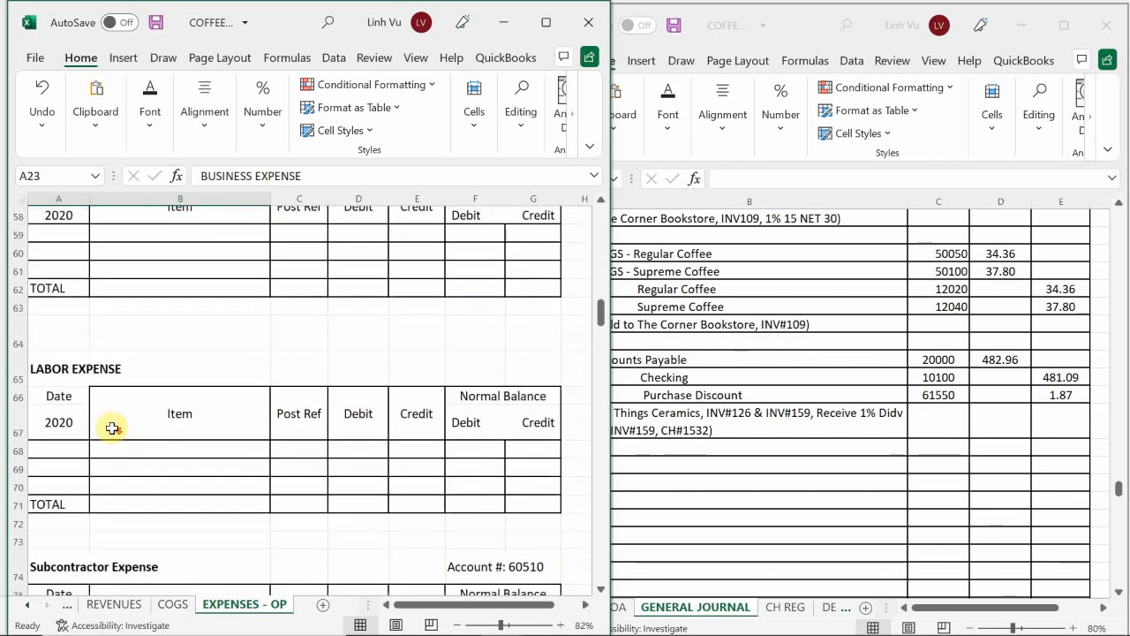
{"action": "scroll", "coordinate": [112, 428], "scroll_direction": "down", "scroll_amount": 16}
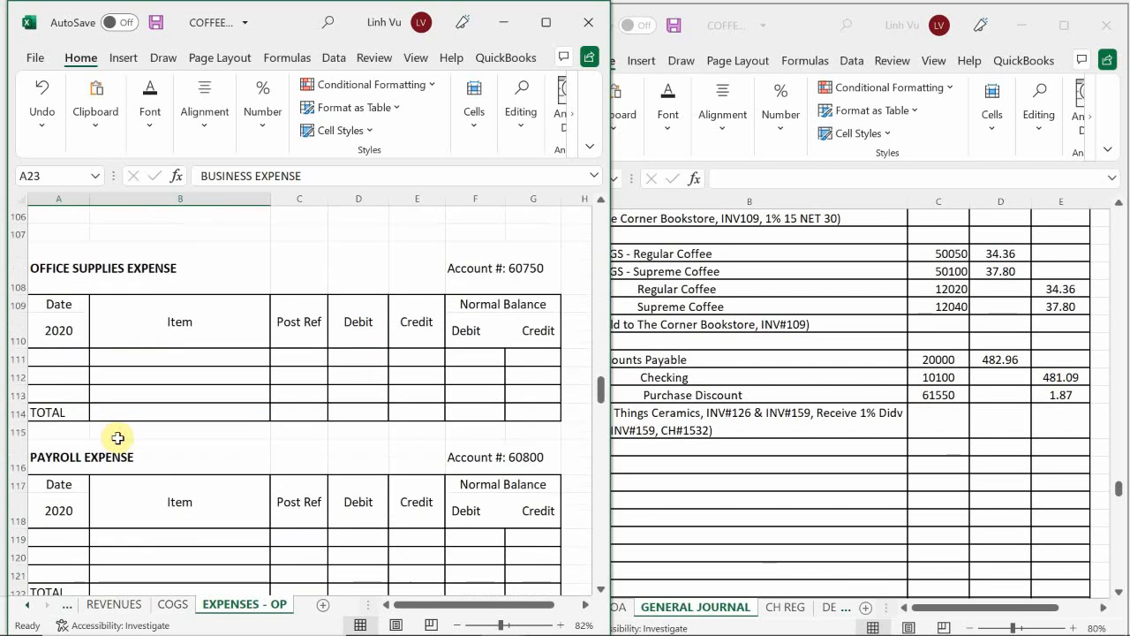
{"action": "scroll", "coordinate": [117, 438], "scroll_direction": "down", "scroll_amount": 1}
{"action": "scroll", "coordinate": [118, 438], "scroll_direction": "down", "scroll_amount": 8}
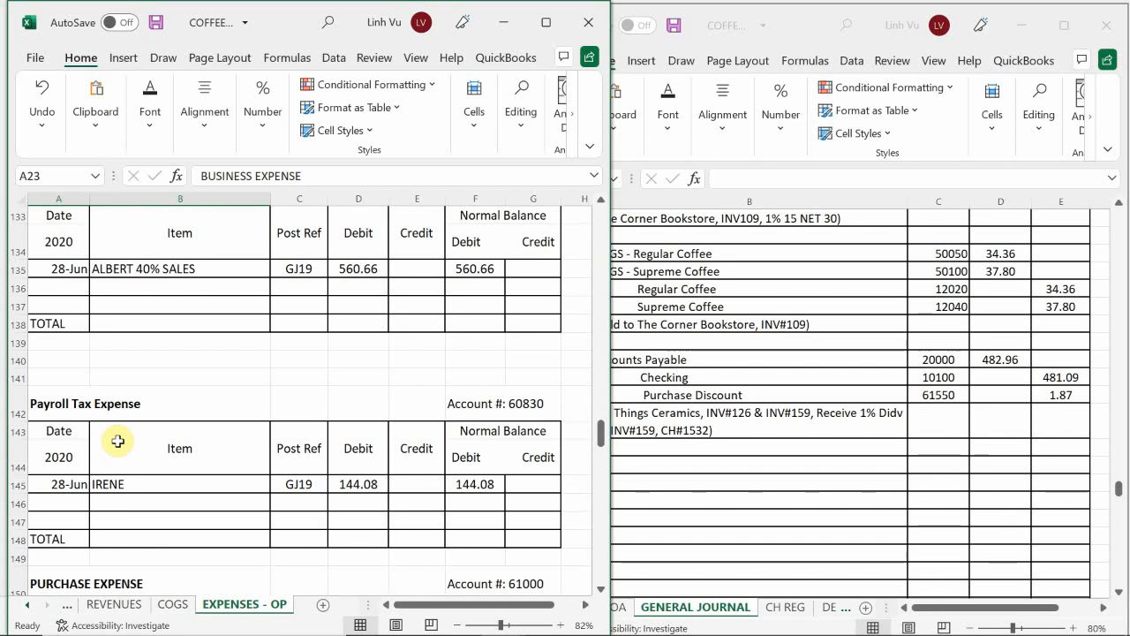
{"action": "scroll", "coordinate": [117, 441], "scroll_direction": "down", "scroll_amount": 2}
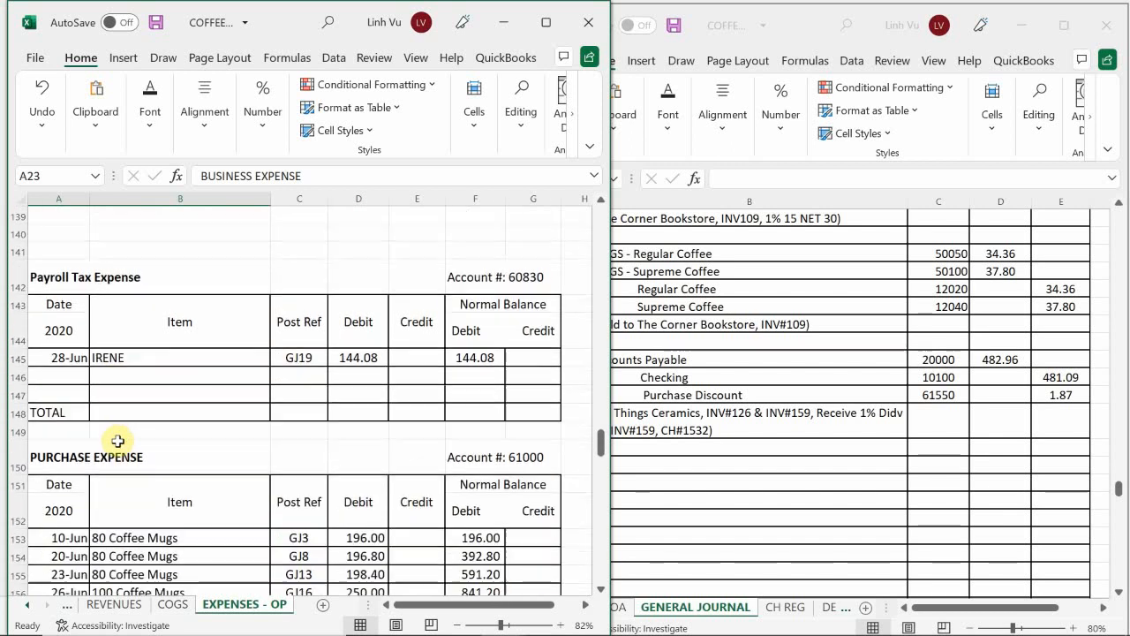
{"action": "scroll", "coordinate": [117, 441], "scroll_direction": "down", "scroll_amount": 5}
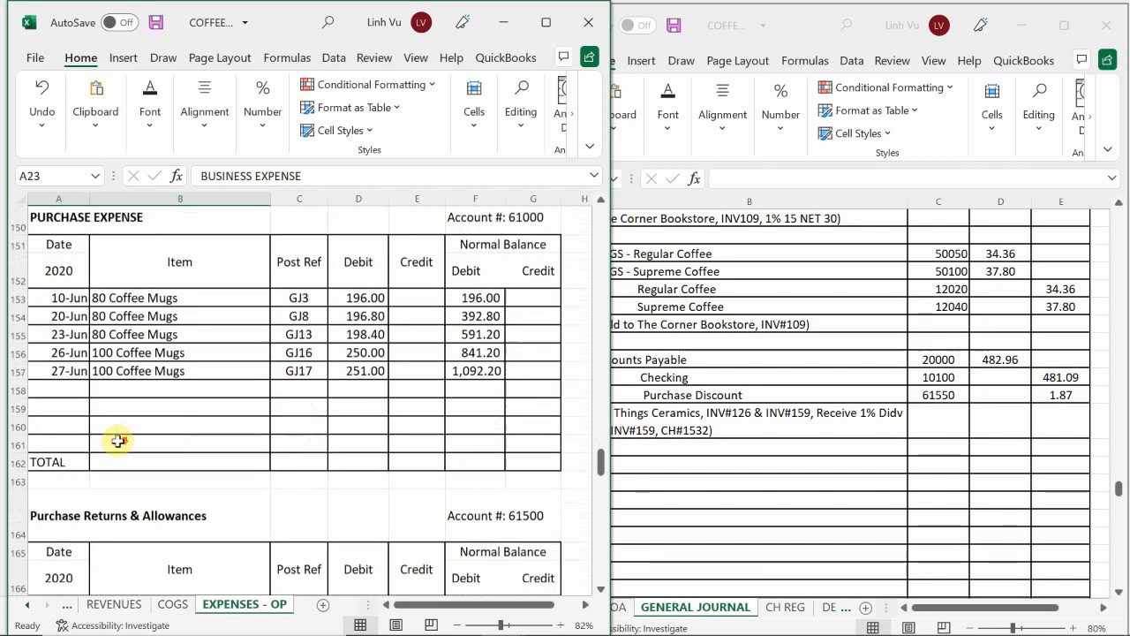
{"action": "scroll", "coordinate": [117, 440], "scroll_direction": "down", "scroll_amount": 1}
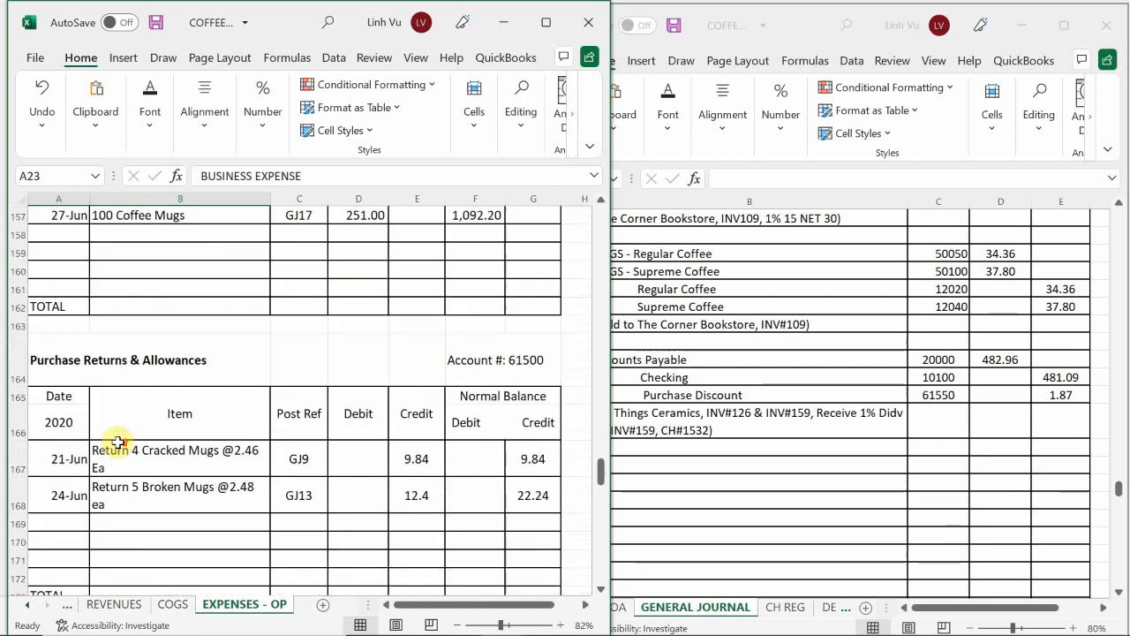
{"action": "scroll", "coordinate": [118, 441], "scroll_direction": "down", "scroll_amount": 4}
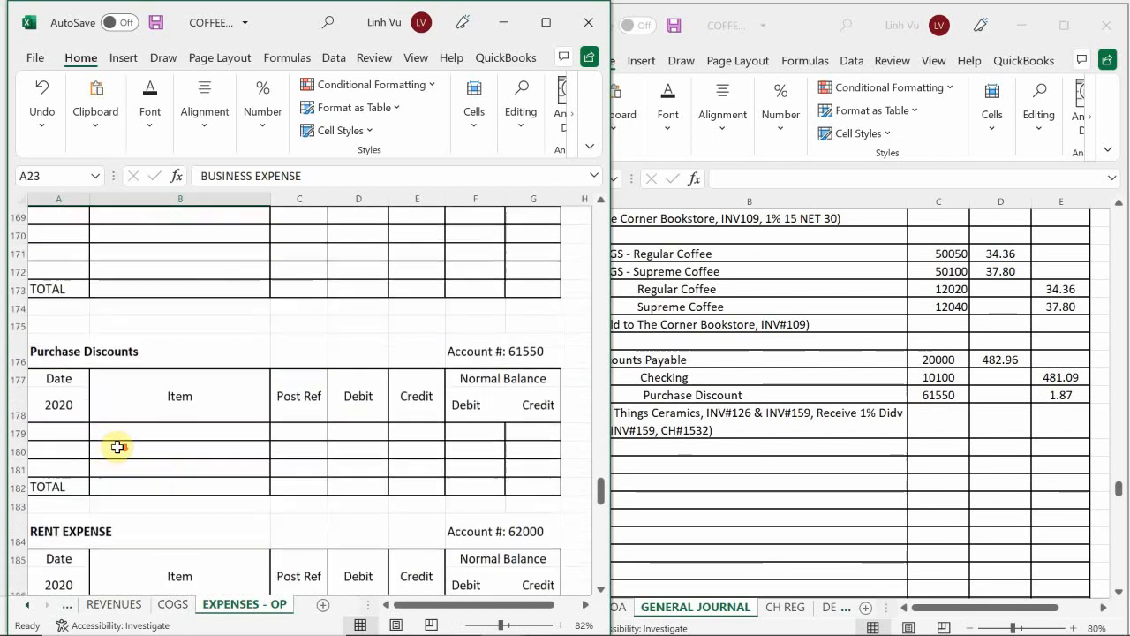
{"action": "left_click", "coordinate": [70, 432]}
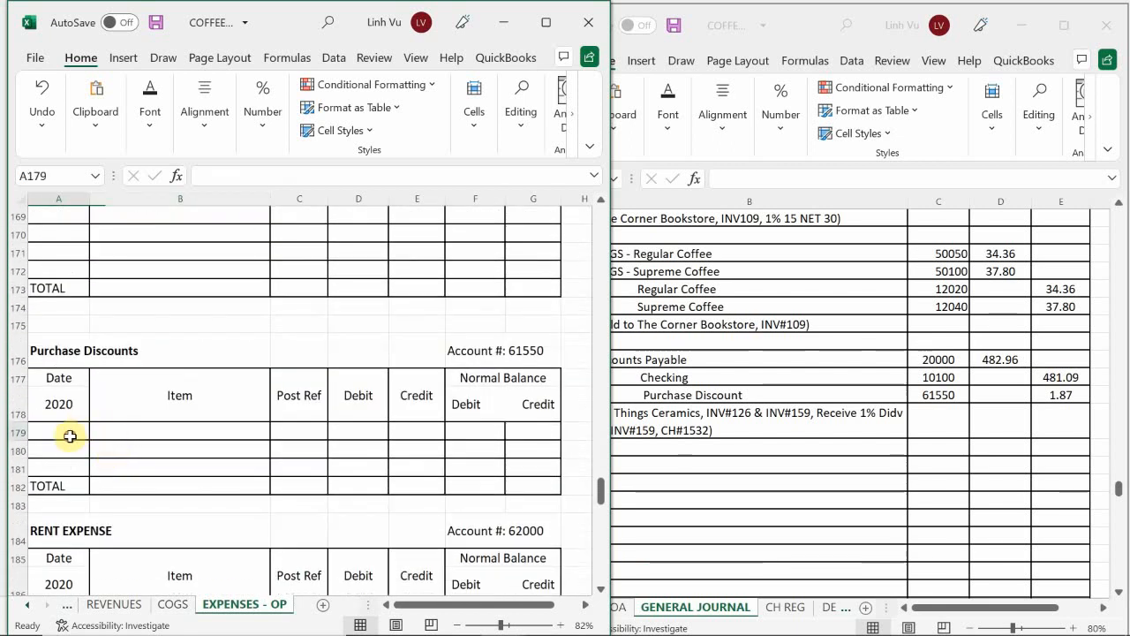
{"action": "type", "text": "6/29"}
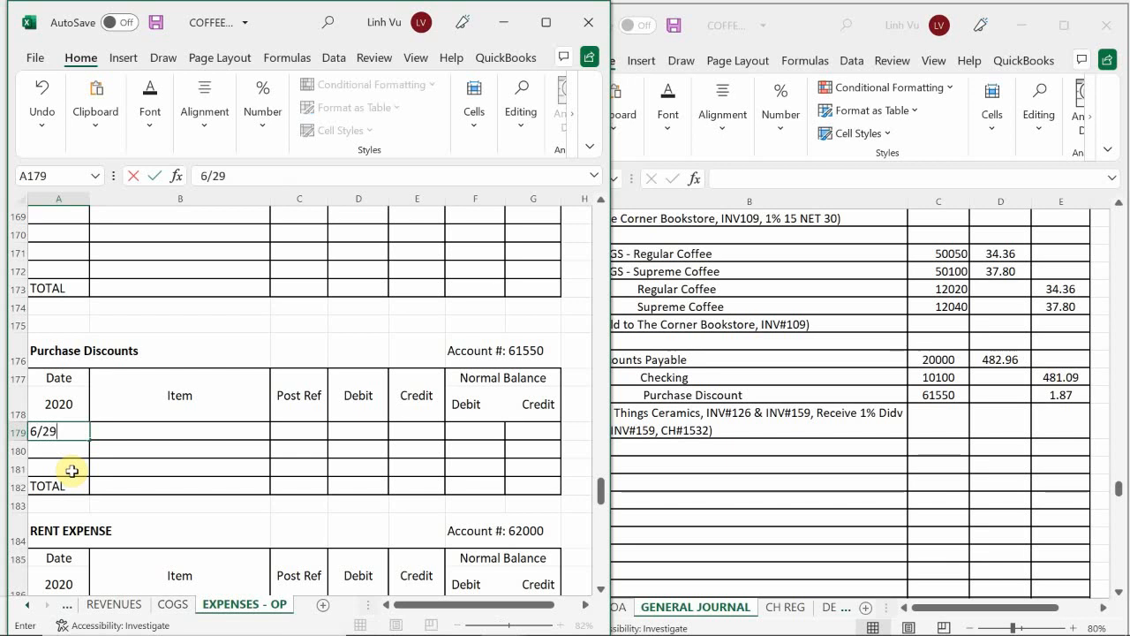
{"action": "key", "text": "Return"}
{"action": "key", "text": "Up"}
Step: Enter the item "1# Dico on INV#159" in Purchase Discounts row 179
{"action": "key", "text": "Right"}
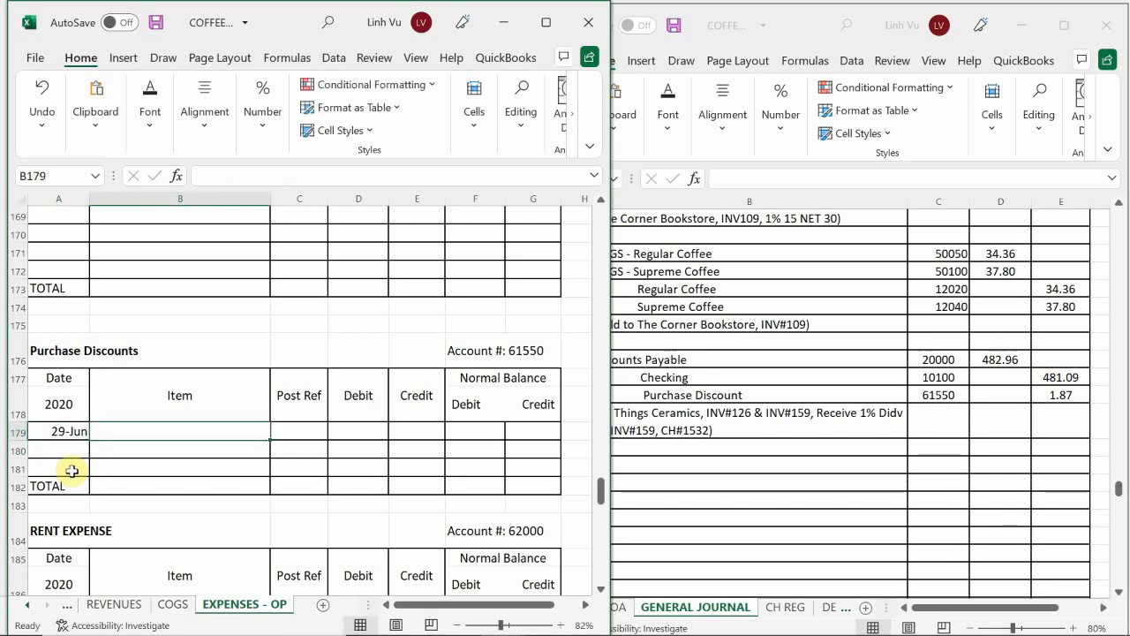
{"action": "type", "text": "1# Di"}
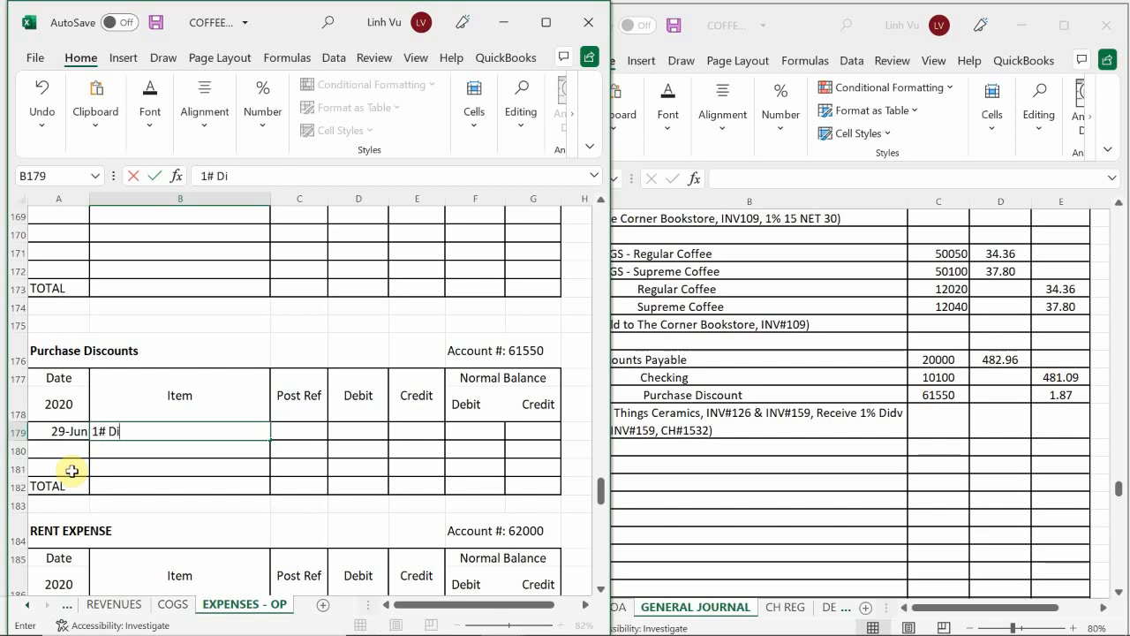
{"action": "type", "text": "co on INV@"}
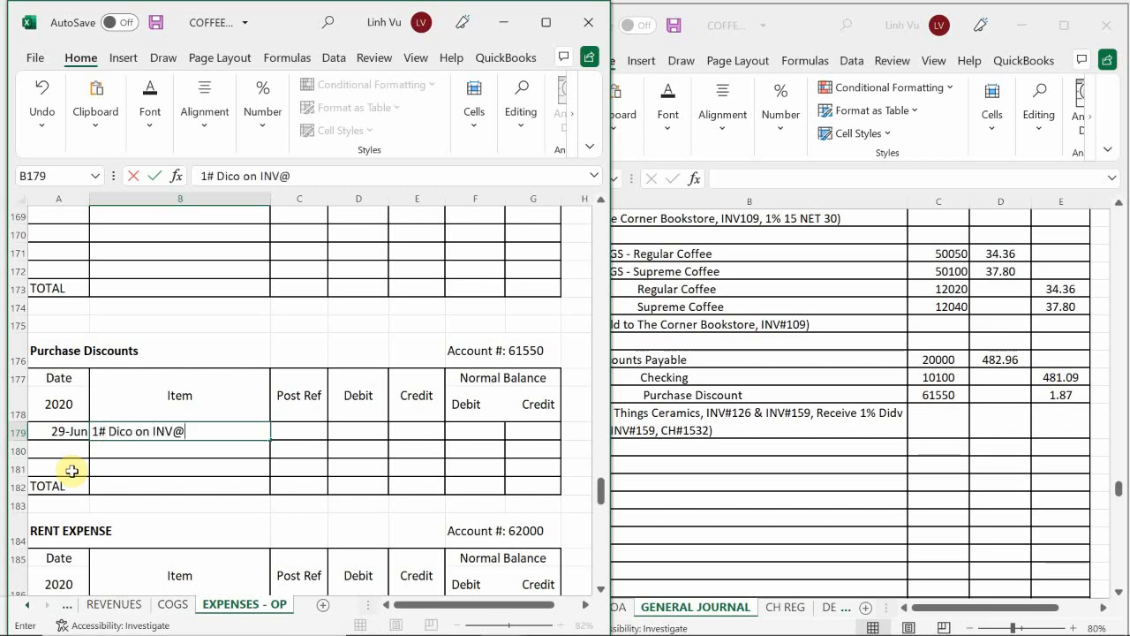
{"action": "key", "text": "BackSpace"}
{"action": "type", "text": "#159"}
{"action": "key", "text": "Return"}
{"action": "key", "text": "Up"}
Step: Enter the post reference GJ20 and a credit of 1.87 in Purchase Discounts row 179
{"action": "key", "text": "Right"}
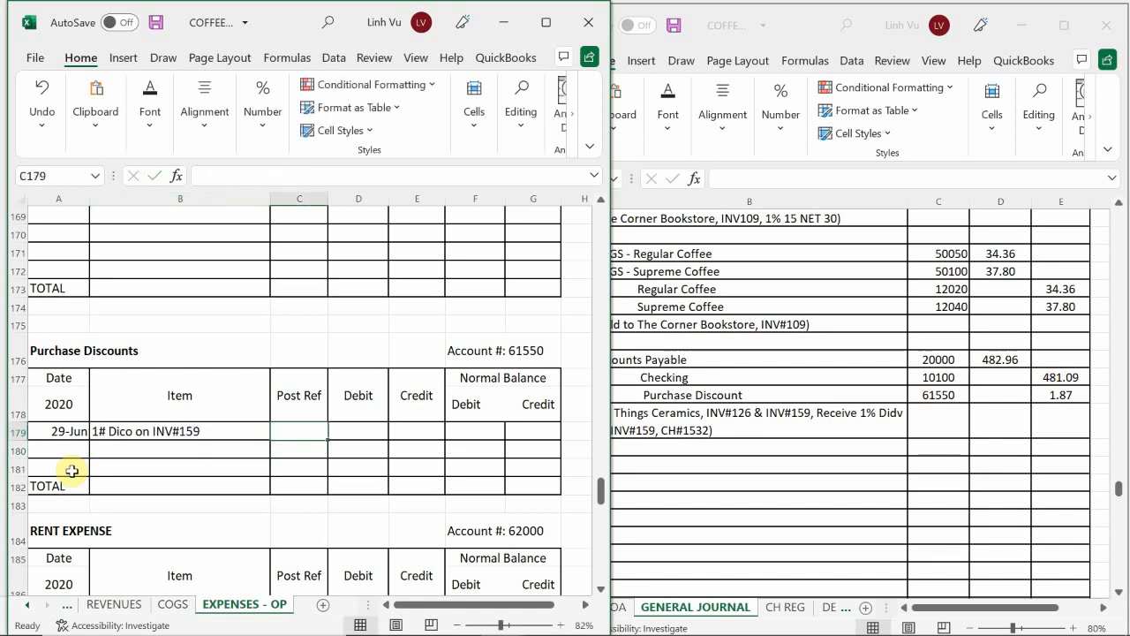
{"action": "type", "text": "GJ"}
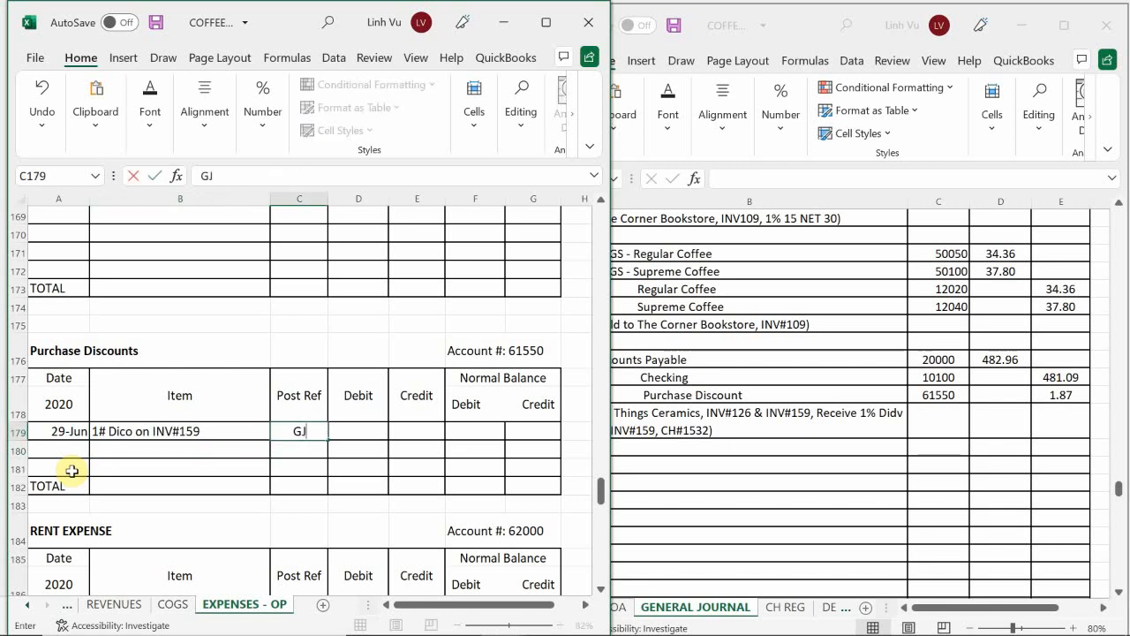
{"action": "type", "text": "20"}
{"action": "key", "text": "Return"}
{"action": "key", "text": "Up"}
{"action": "key", "text": "Right"}
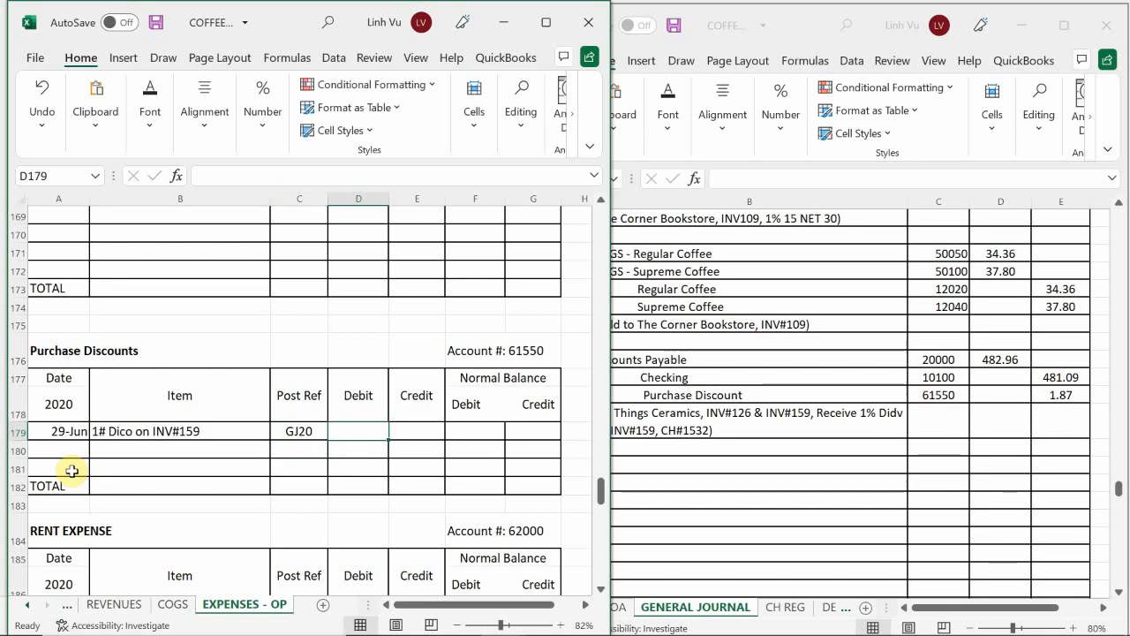
{"action": "key", "text": "Right"}
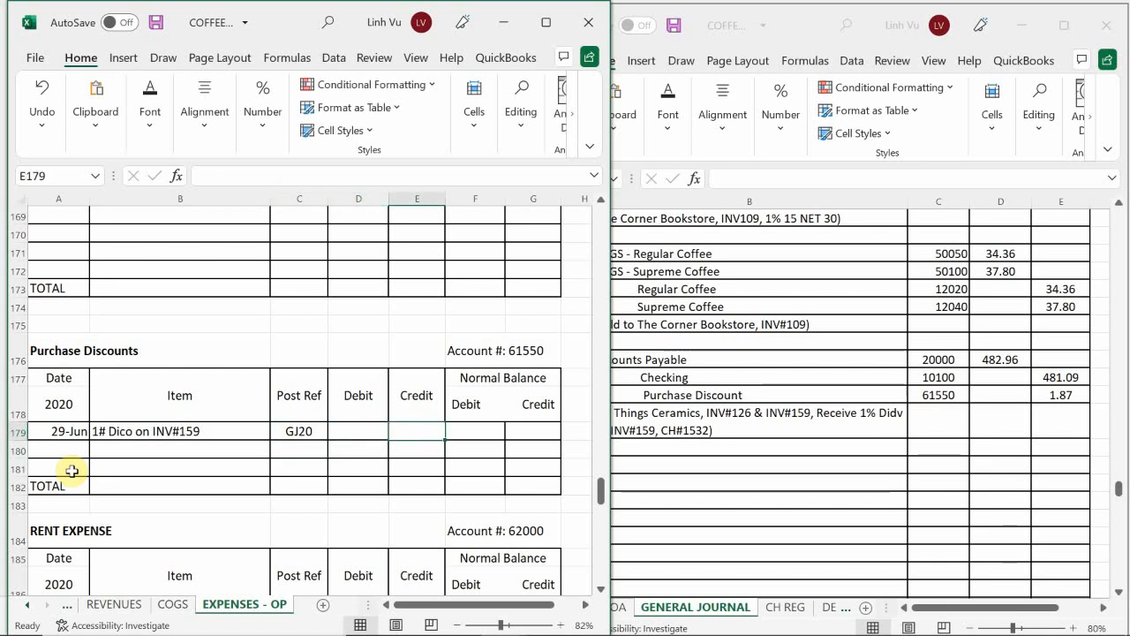
{"action": "type", "text": "1.87"}
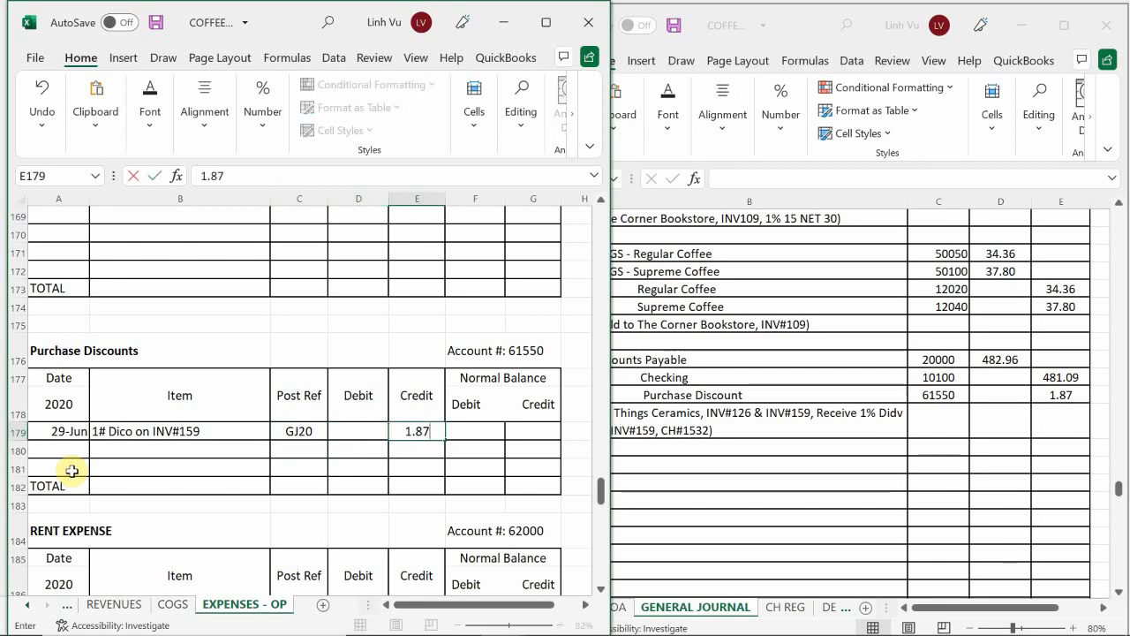
{"action": "key", "text": "Return"}
Step: Set the credit-side balance in G179 of Purchase Discounts with the formula =E179
{"action": "key", "text": "Up"}
{"action": "key", "text": "Right"}
{"action": "key", "text": "Right"}
{"action": "type", "text": "="}
{"action": "key", "text": "Left"}
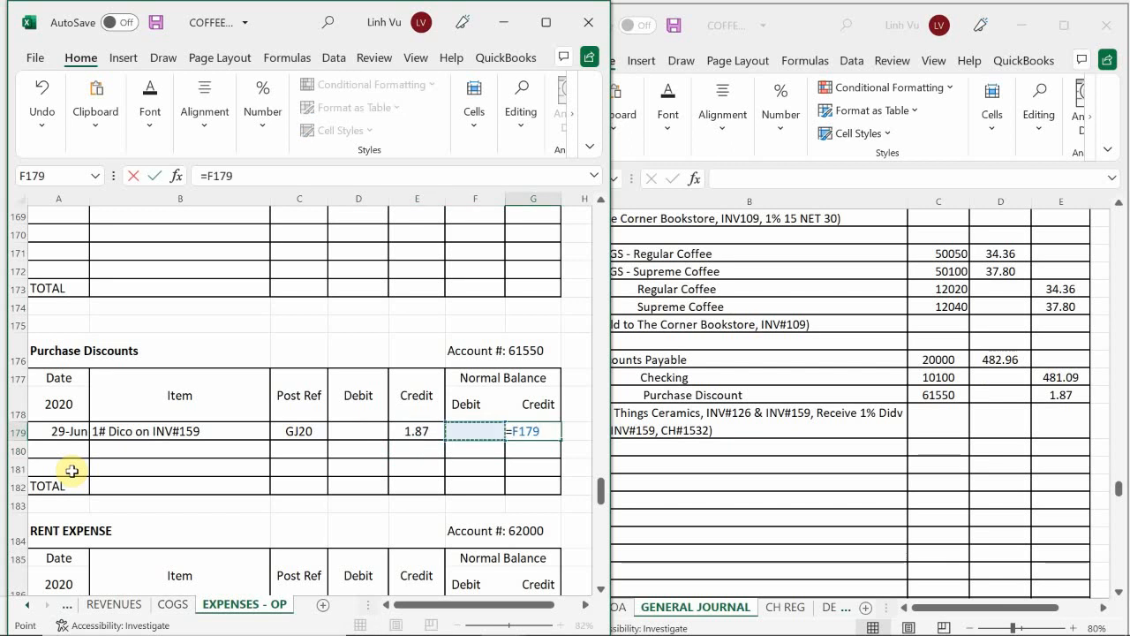
{"action": "key", "text": "Left"}
{"action": "key", "text": "Return"}
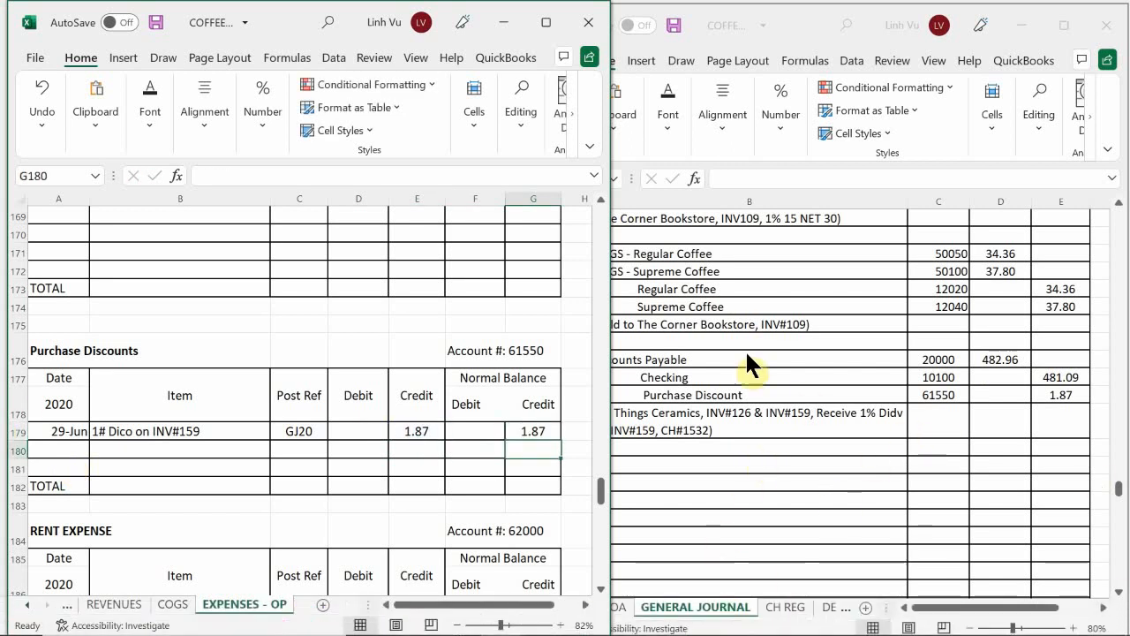
Step: Switch to the COFFEE CAFE SUBSIDIARY LEDGER workbook showing the VENDORS sheet
{"action": "left_click", "coordinate": [708, 448]}
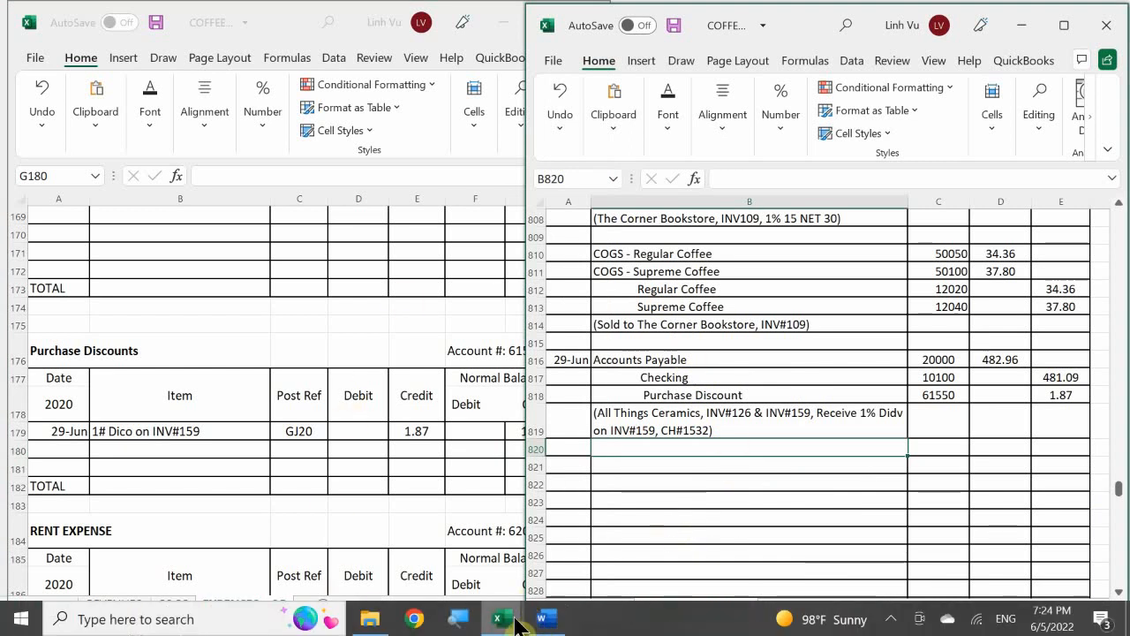
{"action": "mouse_move", "coordinate": [502, 613]}
{"action": "left_click", "coordinate": [532, 552]}
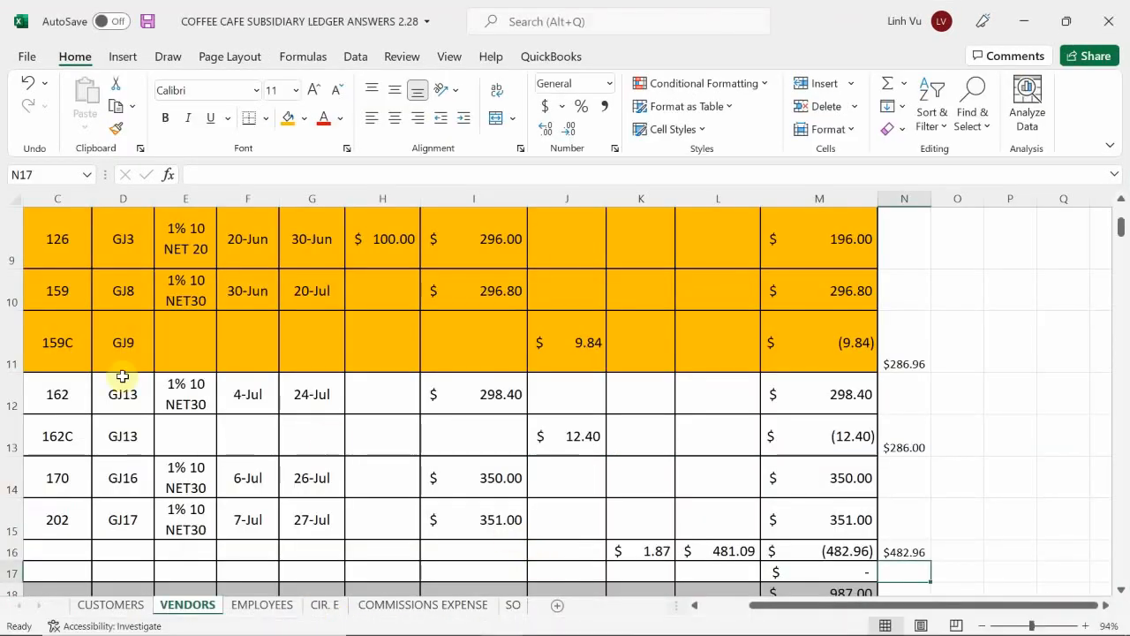
Step: Enter the date 6/29 in A16 for the payment row on the VENDORS sheet
{"action": "left_click", "coordinate": [183, 549]}
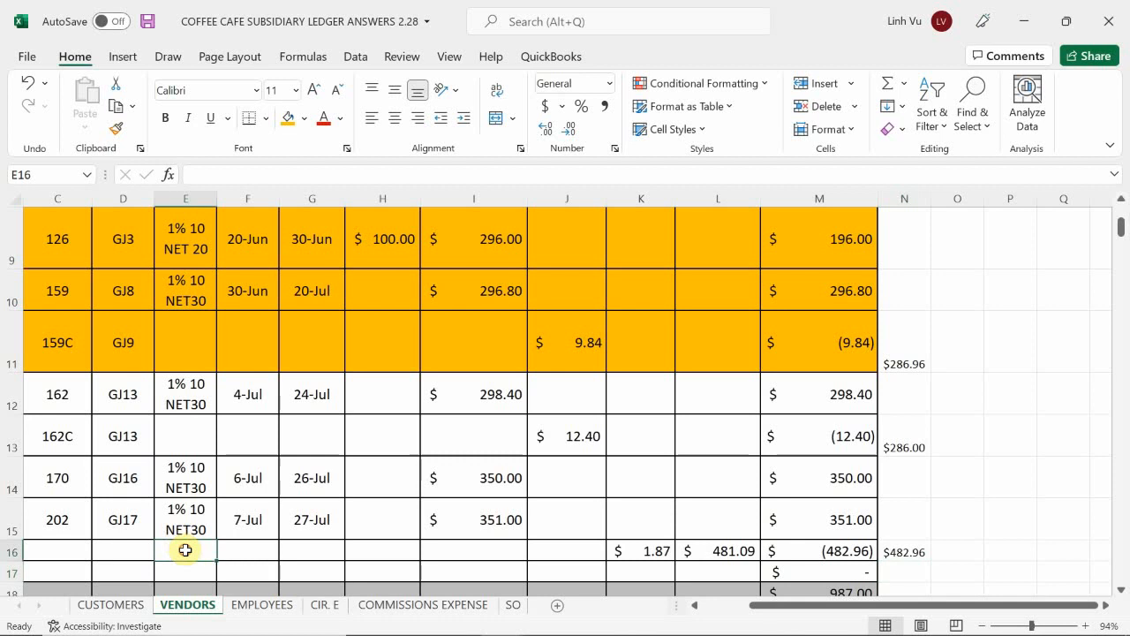
{"action": "key", "text": "Left"}
{"action": "key", "text": "Left"}
{"action": "key", "text": "Left"}
{"action": "key", "text": "Left"}
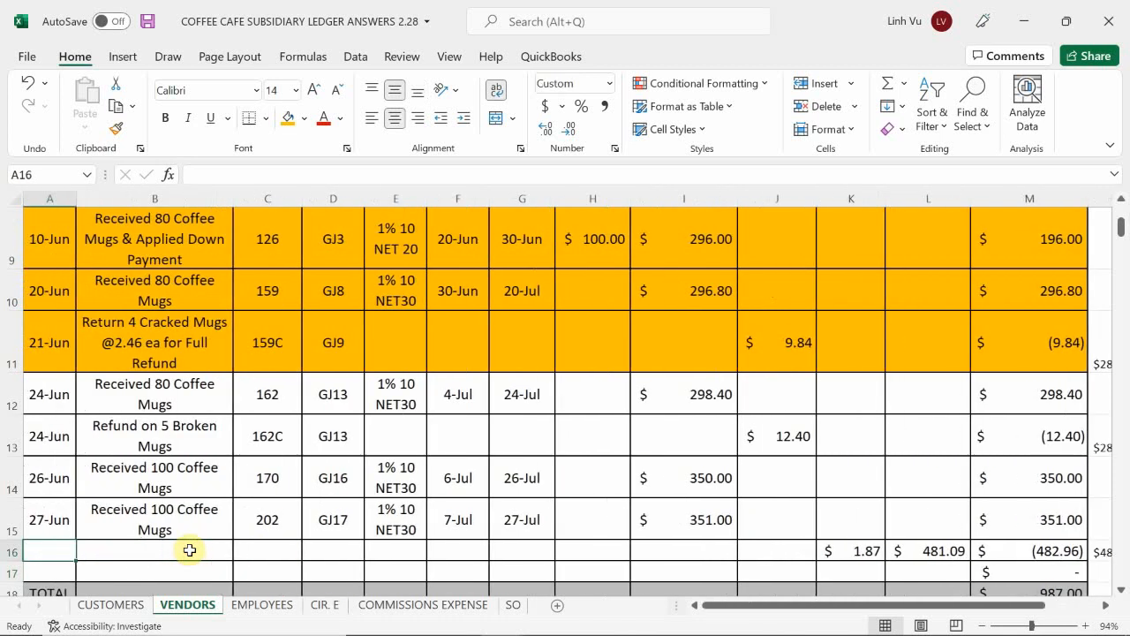
{"action": "key", "text": "Down"}
{"action": "key", "text": "Up"}
{"action": "type", "text": "6/29"}
{"action": "key", "text": "Return"}
Step: Enter the description "PMT CH#1532" in B16 of the VENDORS sheet
{"action": "left_click", "coordinate": [189, 550]}
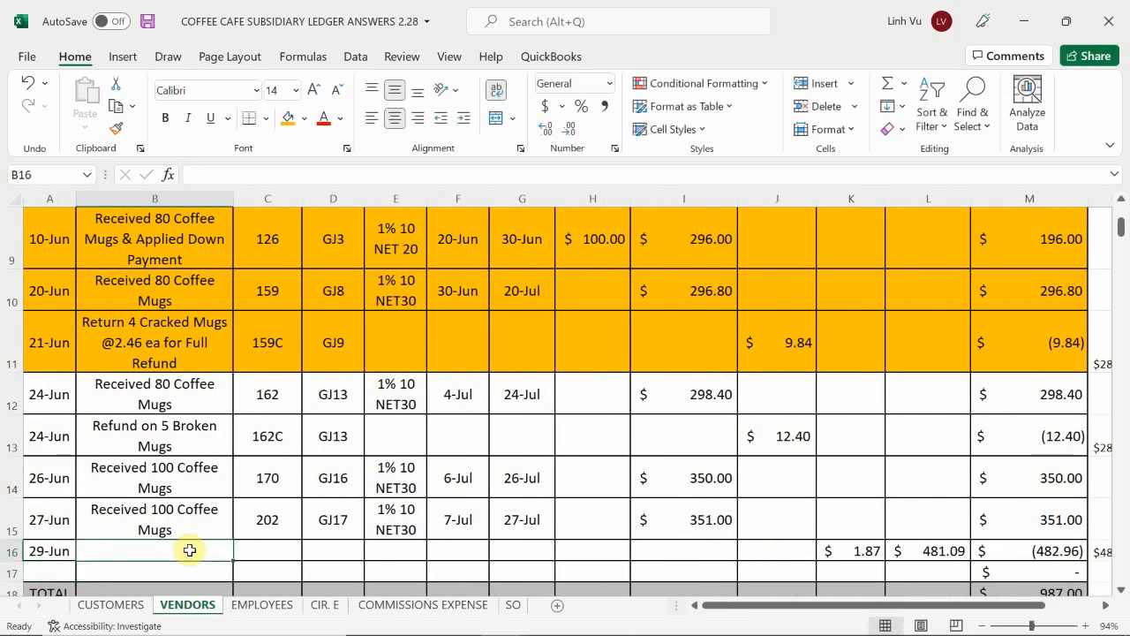
{"action": "type", "text": "PM"}
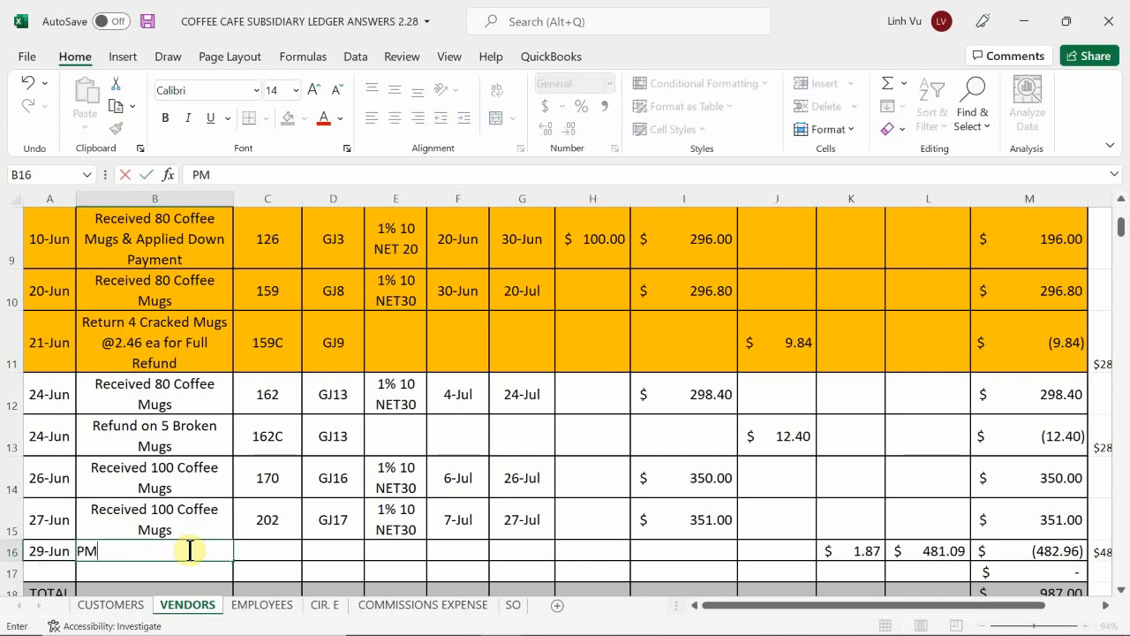
{"action": "type", "text": "T CH#1532"}
{"action": "key", "text": "Return"}
{"action": "key", "text": "Up"}
{"action": "key", "text": "Right"}
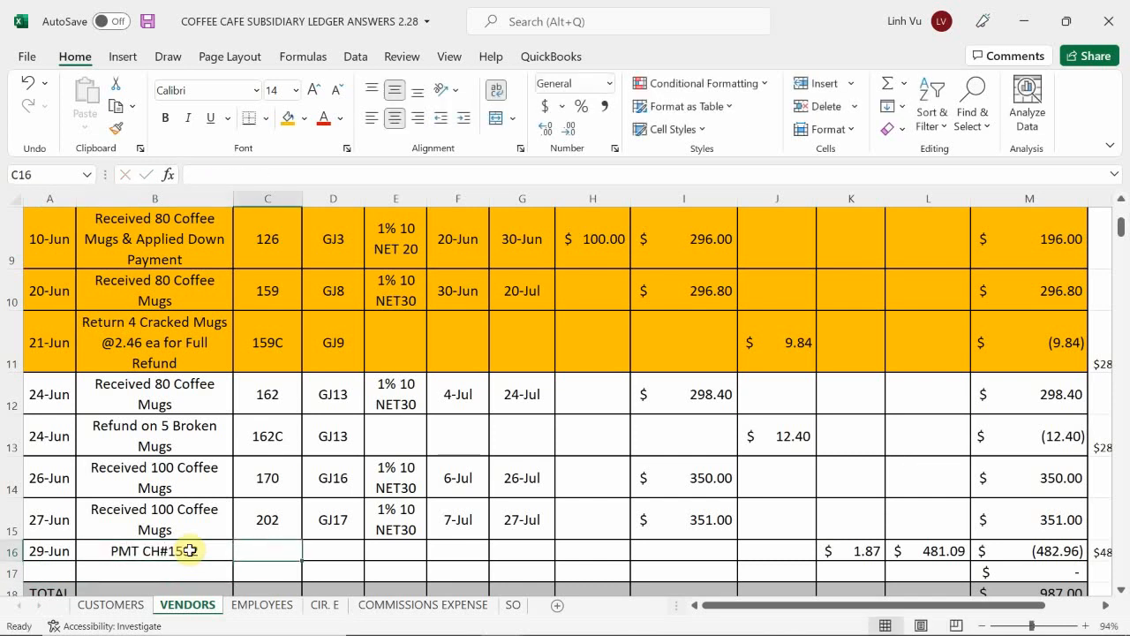
Step: Enter the invoice numbers "126 & 159" in C16 of the payment row on the VENDORS sheet
{"action": "type", "text": "126"}
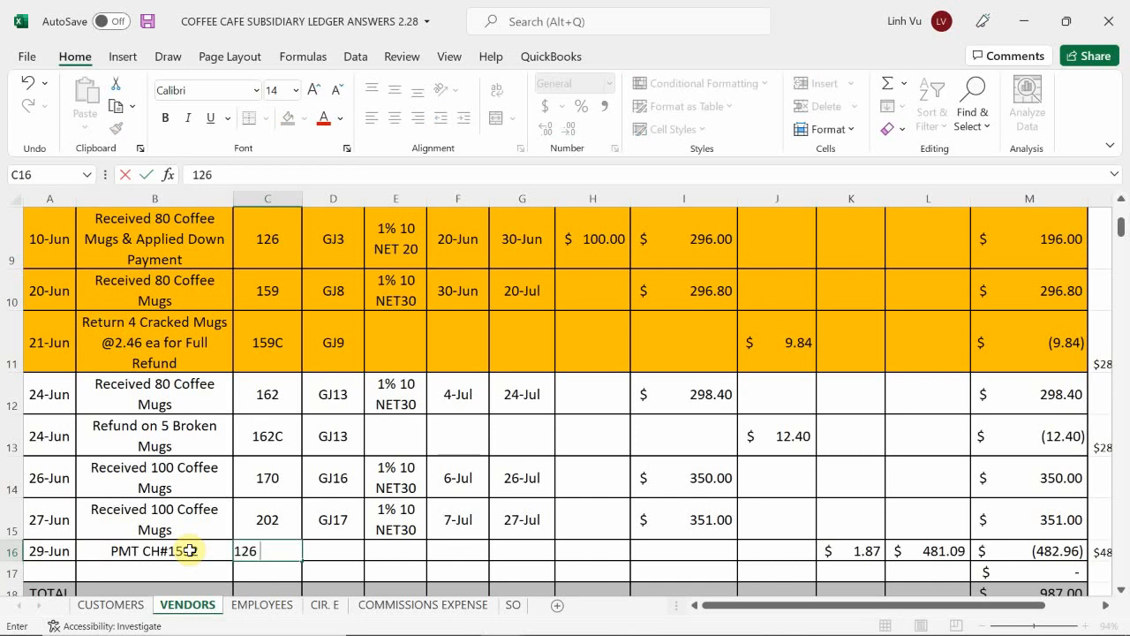
{"action": "type", "text": " & 159"}
{"action": "key", "text": "Return"}
{"action": "key", "text": "Right"}
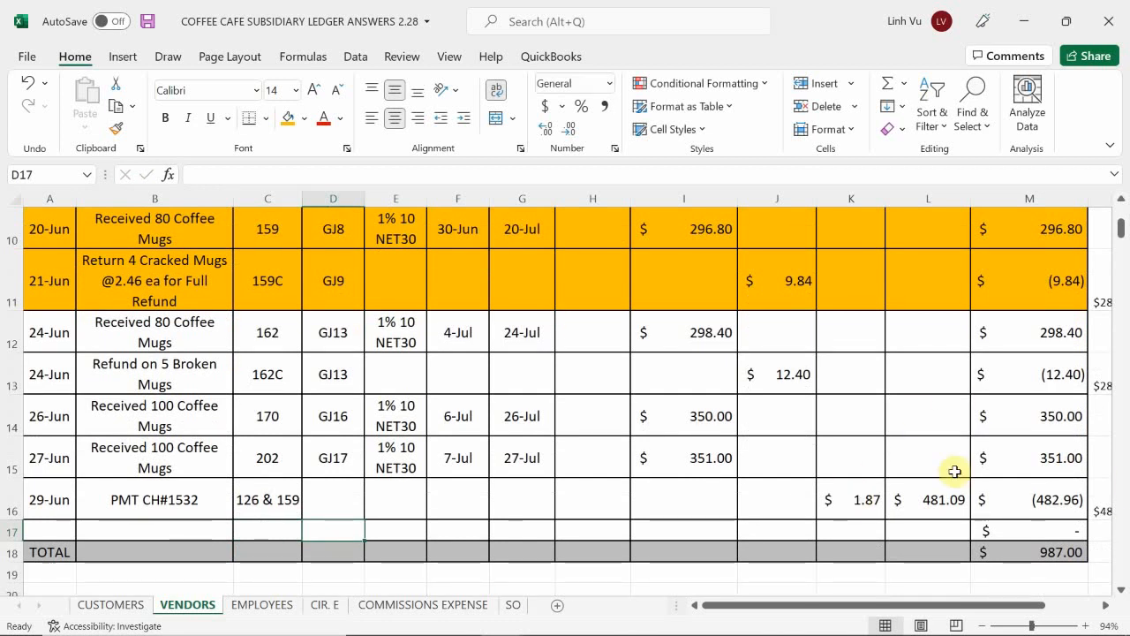
{"action": "scroll", "coordinate": [955, 471], "scroll_direction": "down", "scroll_amount": 1}
{"action": "scroll", "coordinate": [955, 471], "scroll_direction": "down", "scroll_amount": 2}
{"action": "scroll", "coordinate": [663, 391], "scroll_direction": "up", "scroll_amount": 3}
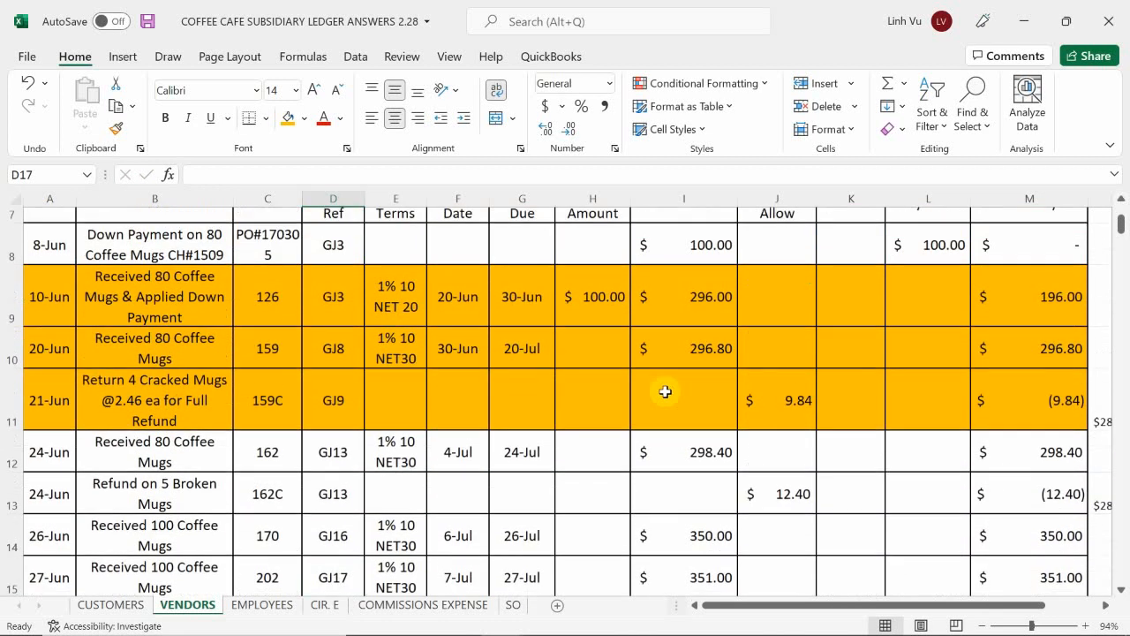
{"action": "scroll", "coordinate": [664, 391], "scroll_direction": "down", "scroll_amount": 1}
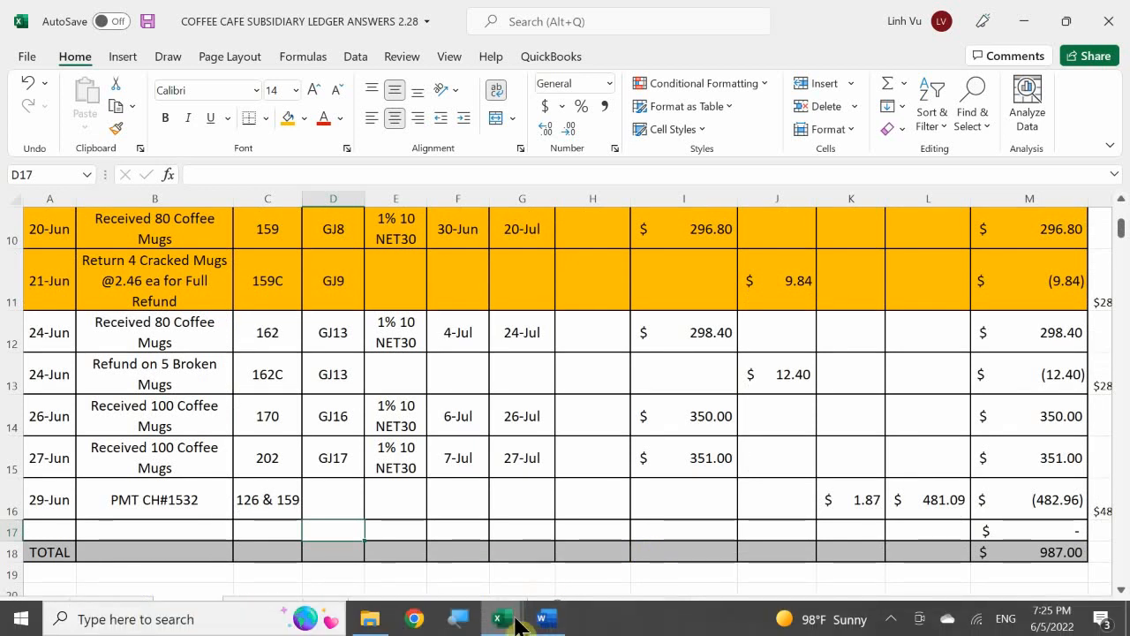
Step: Switch to the COFFEE CAFE INVENTORY workbook's COFFEE MUGS sheet and enter a discount quantity of 0 in J17
{"action": "mouse_move", "coordinate": [518, 624]}
{"action": "left_click", "coordinate": [720, 534]}
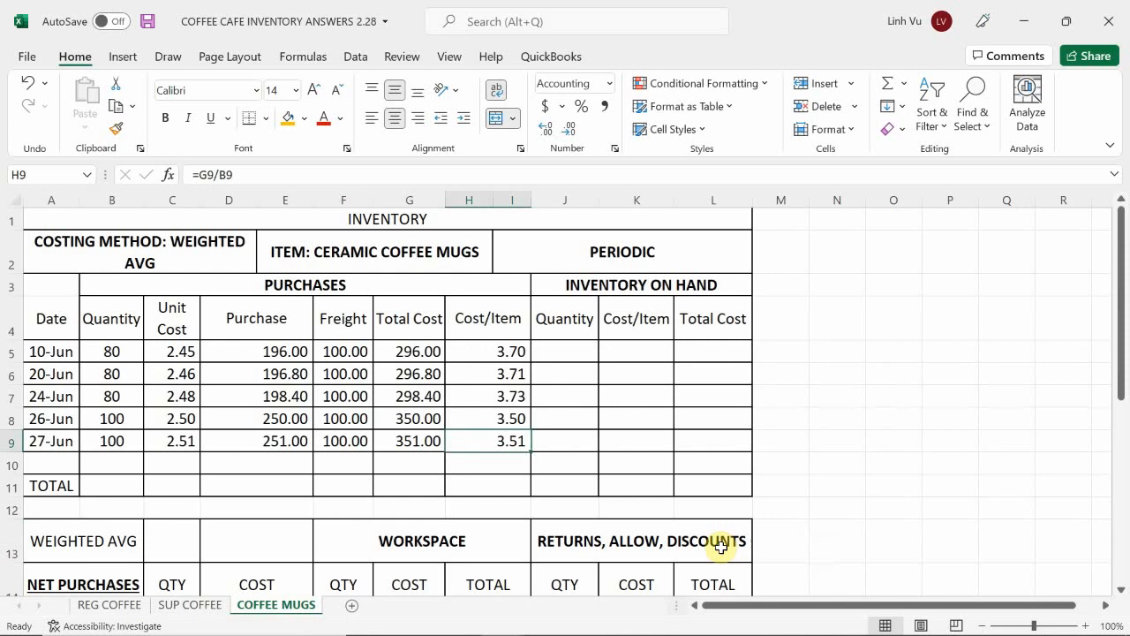
{"action": "scroll", "coordinate": [715, 479], "scroll_direction": "down", "scroll_amount": 2}
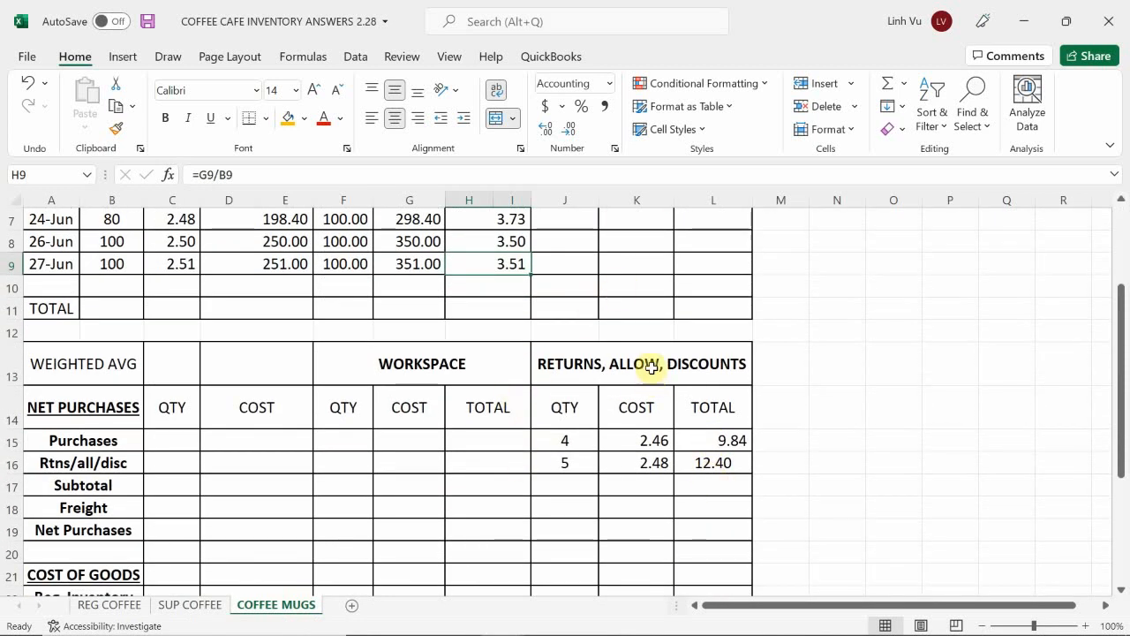
{"action": "left_click", "coordinate": [558, 492]}
{"action": "type", "text": "0"}
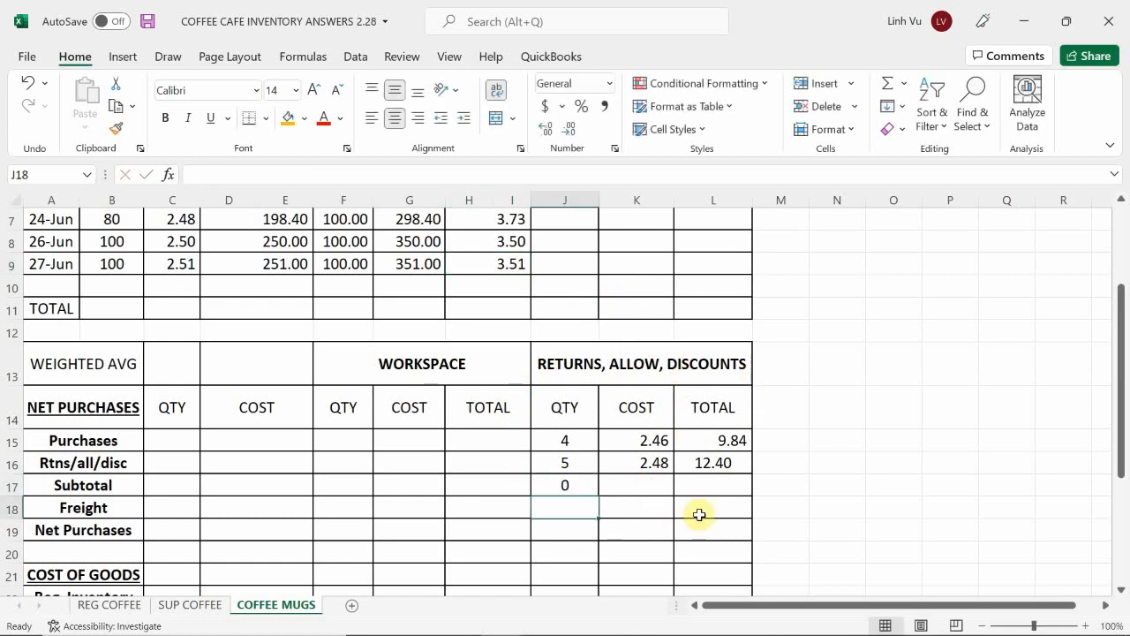
{"action": "key", "text": "Tab"}
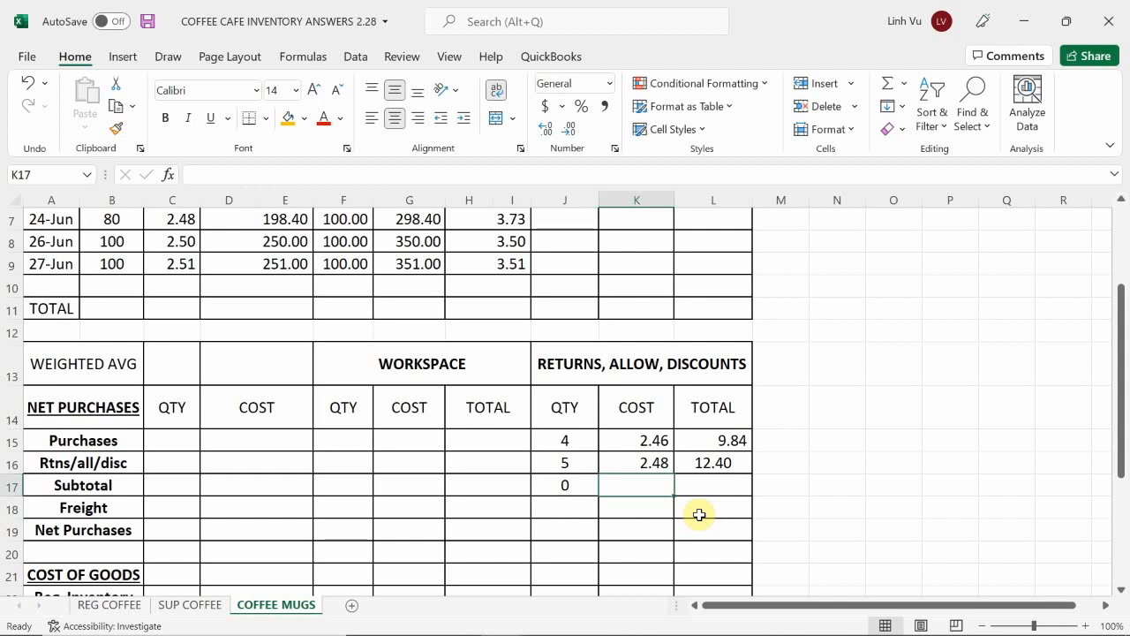
Step: Set the cost in K17 to the 20-Jun unit cost with the formula =C6
{"action": "type", "text": "="}
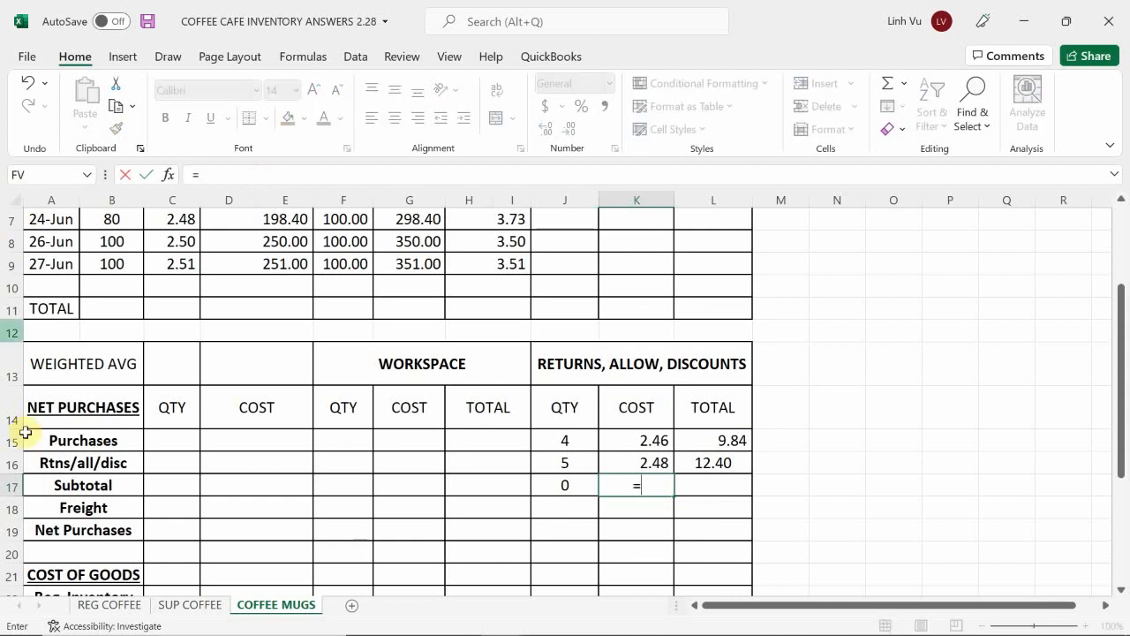
{"action": "scroll", "coordinate": [108, 331], "scroll_direction": "up", "scroll_amount": 2}
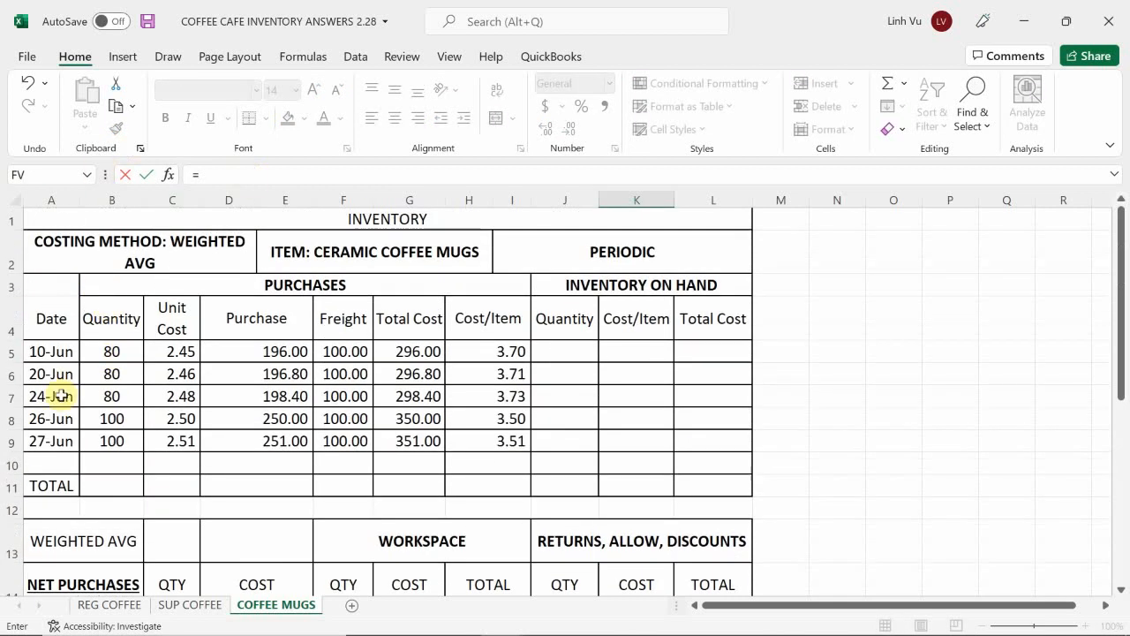
{"action": "left_click", "coordinate": [159, 371]}
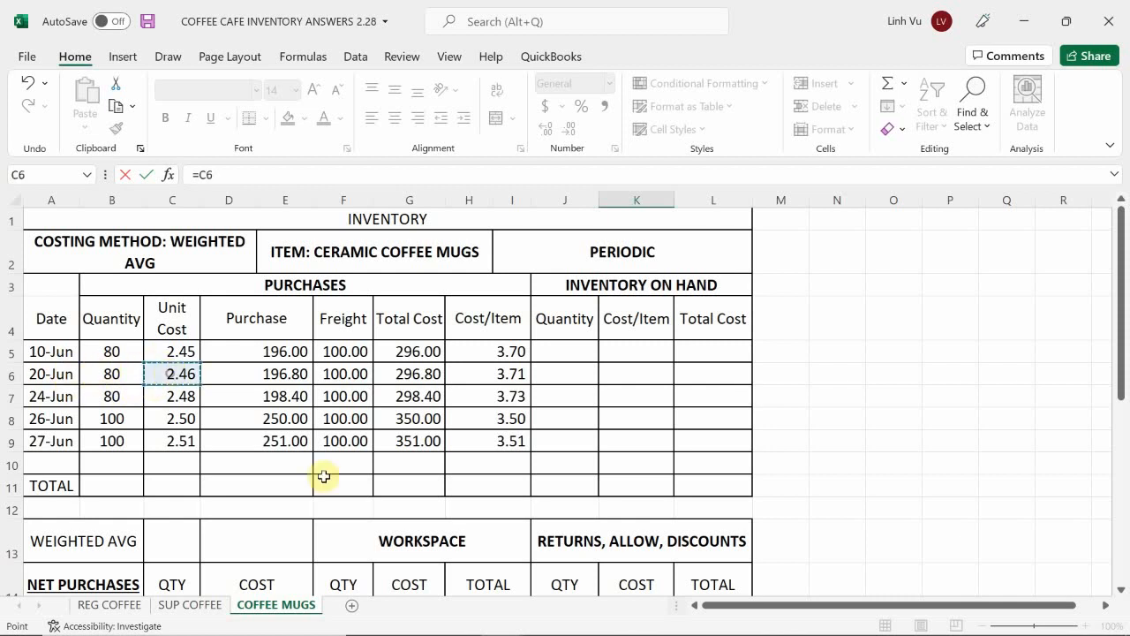
{"action": "key", "text": "Return"}
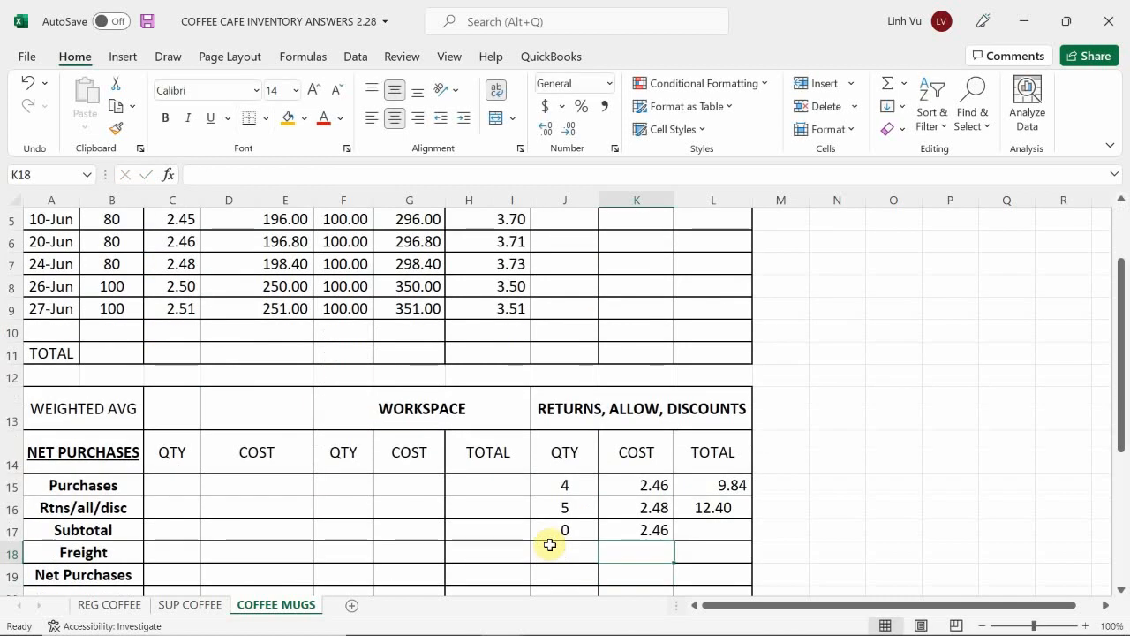
Step: Enter the purchase discount total of 1.87 in L17 of the returns, allowances and discounts table
{"action": "key", "text": "Right"}
{"action": "key", "text": "Up"}
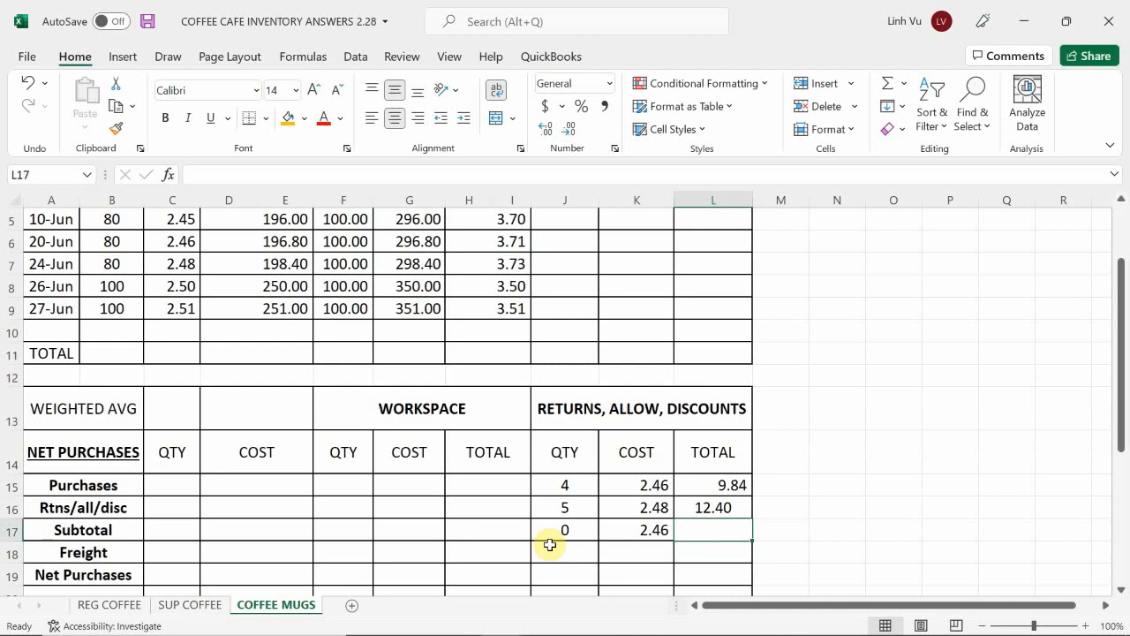
{"action": "type", "text": "1.87"}
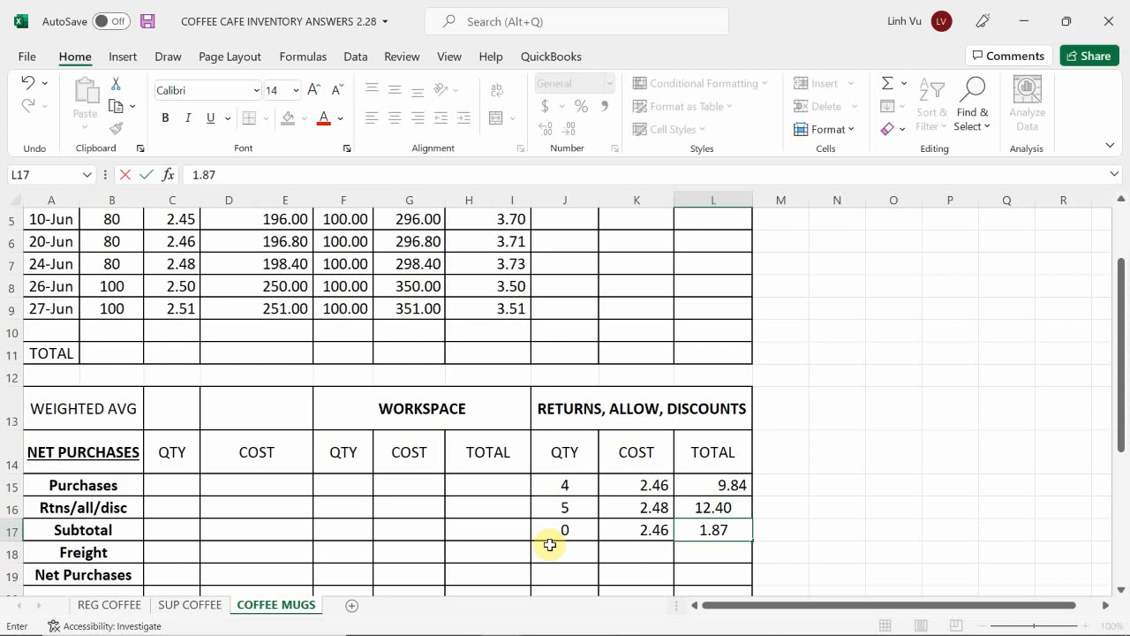
{"action": "key", "text": "Return"}
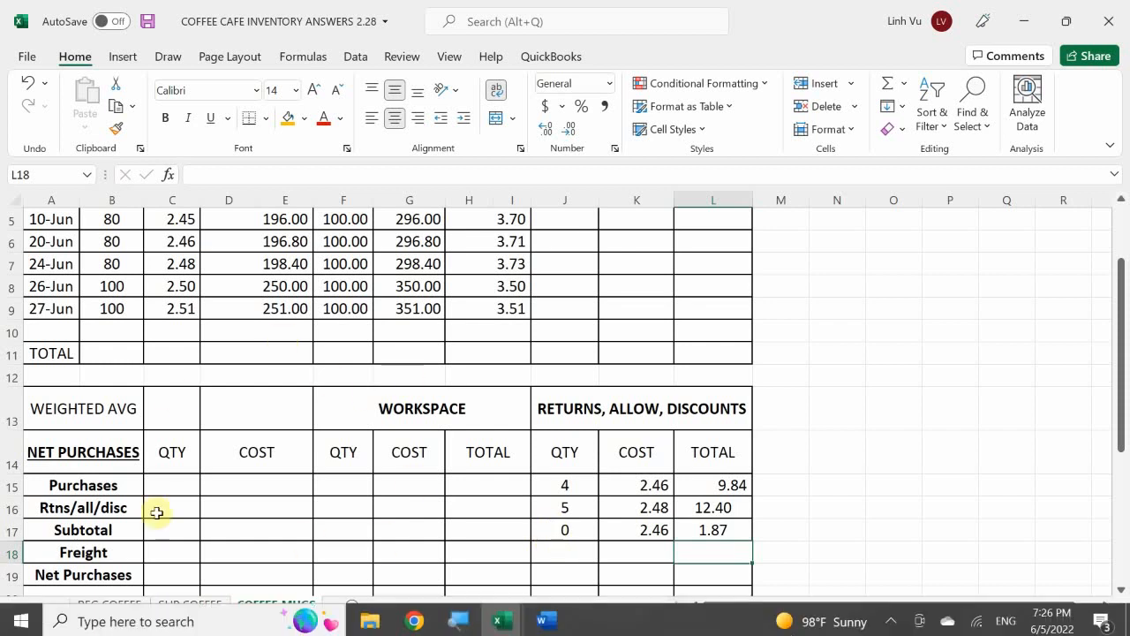
Step: Bring up the Coffee Cafe scenario document in Word with the Excel GENERAL JOURNAL sheet beside it
{"action": "left_click", "coordinate": [549, 620]}
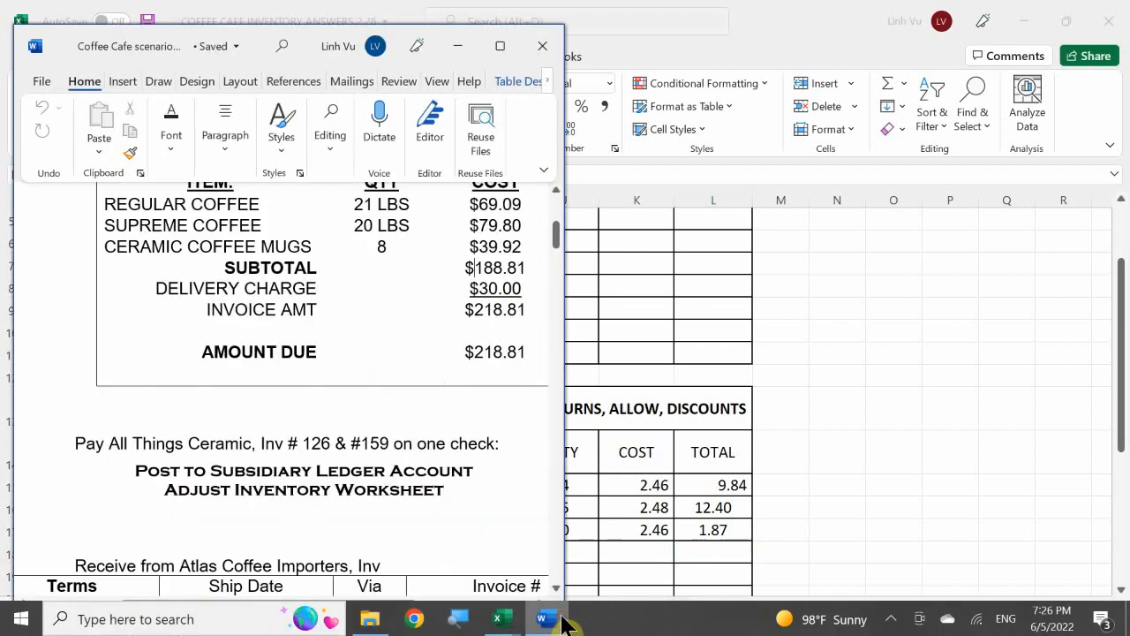
{"action": "left_click", "coordinate": [452, 444]}
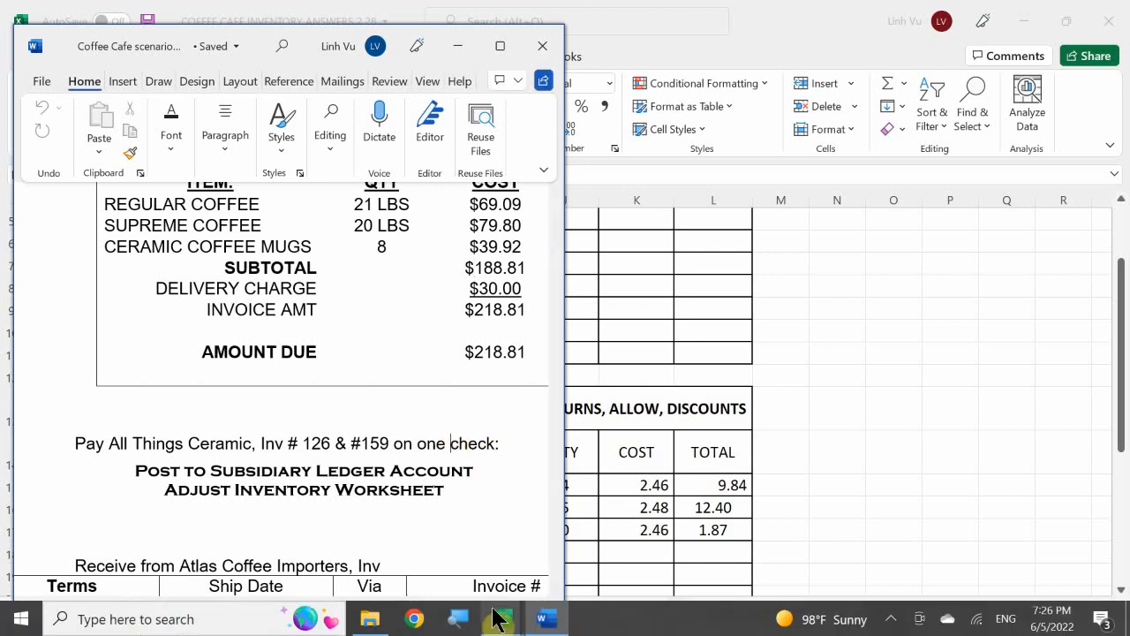
{"action": "left_click", "coordinate": [499, 618]}
{"action": "left_click", "coordinate": [205, 549]}
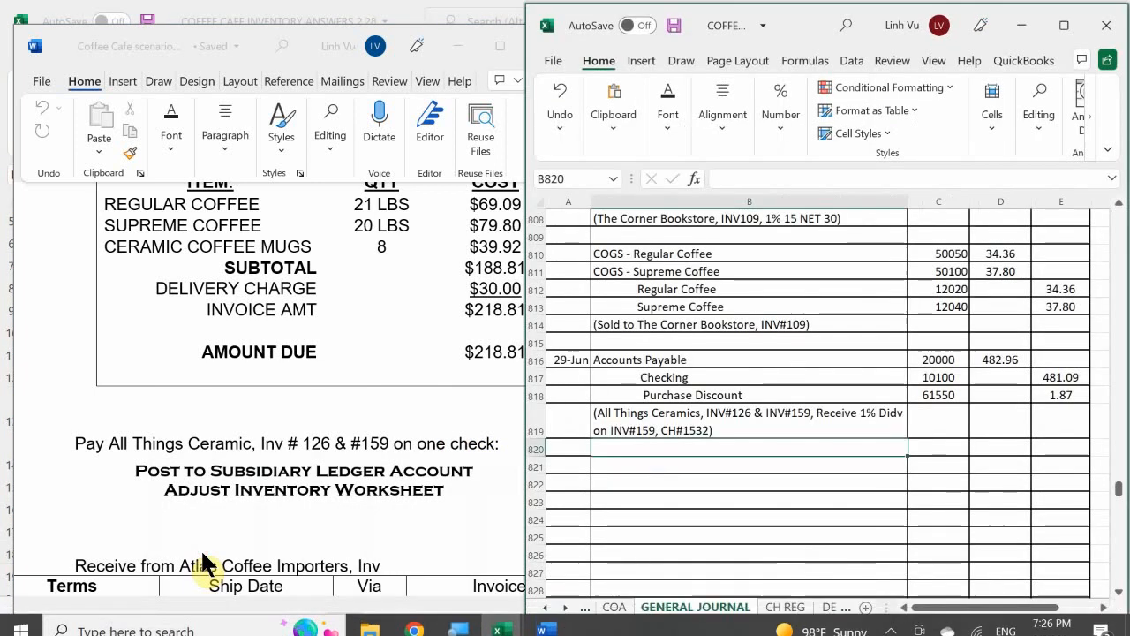
Step: Examine the next transaction in the scenario document, the Atlas Coffee Importers invoice 401 with its terms, quantities, costs and related freight bill
{"action": "left_click", "coordinate": [333, 442]}
{"action": "scroll", "coordinate": [332, 446], "scroll_direction": "down", "scroll_amount": 3}
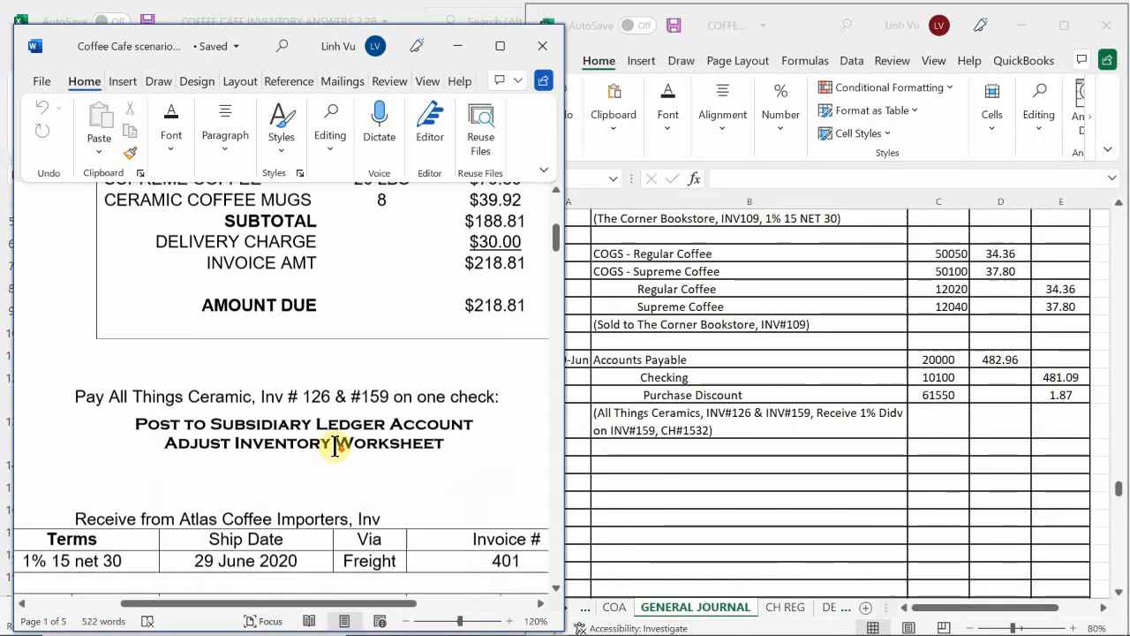
{"action": "scroll", "coordinate": [333, 446], "scroll_direction": "down", "scroll_amount": 1}
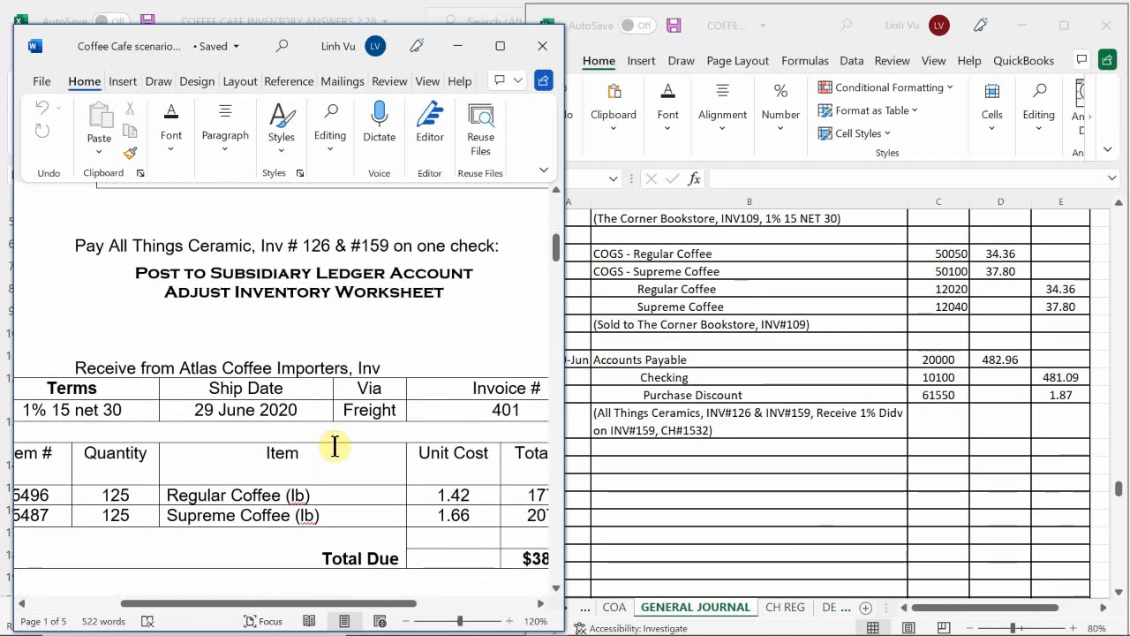
{"action": "scroll", "coordinate": [335, 445], "scroll_direction": "down", "scroll_amount": 1}
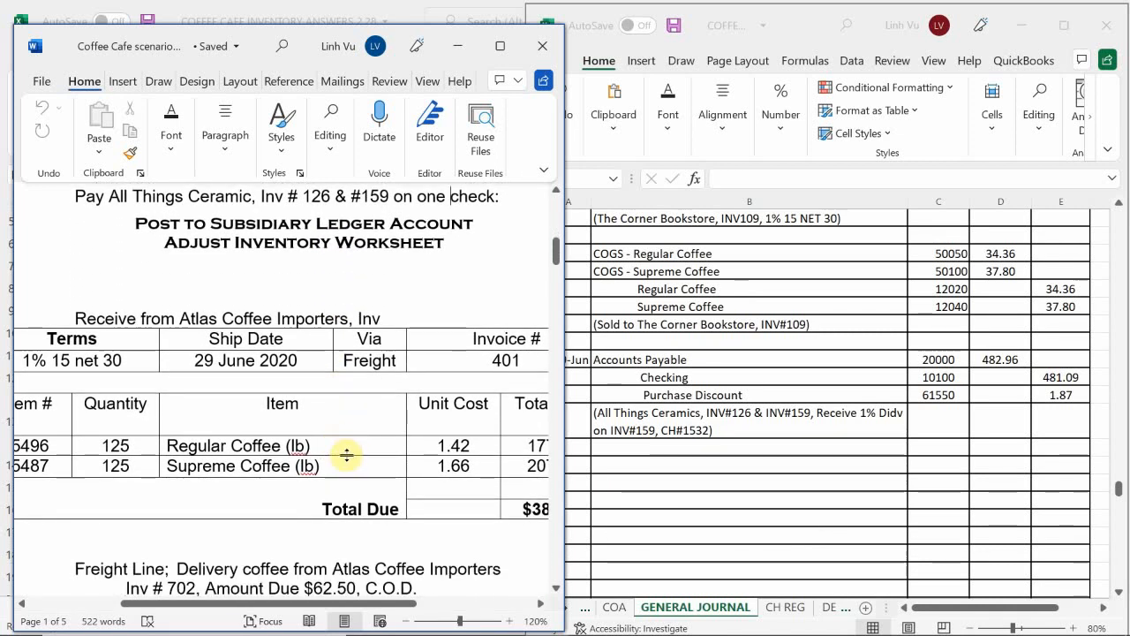
{"action": "scroll", "coordinate": [339, 476], "scroll_direction": "up", "scroll_amount": 1}
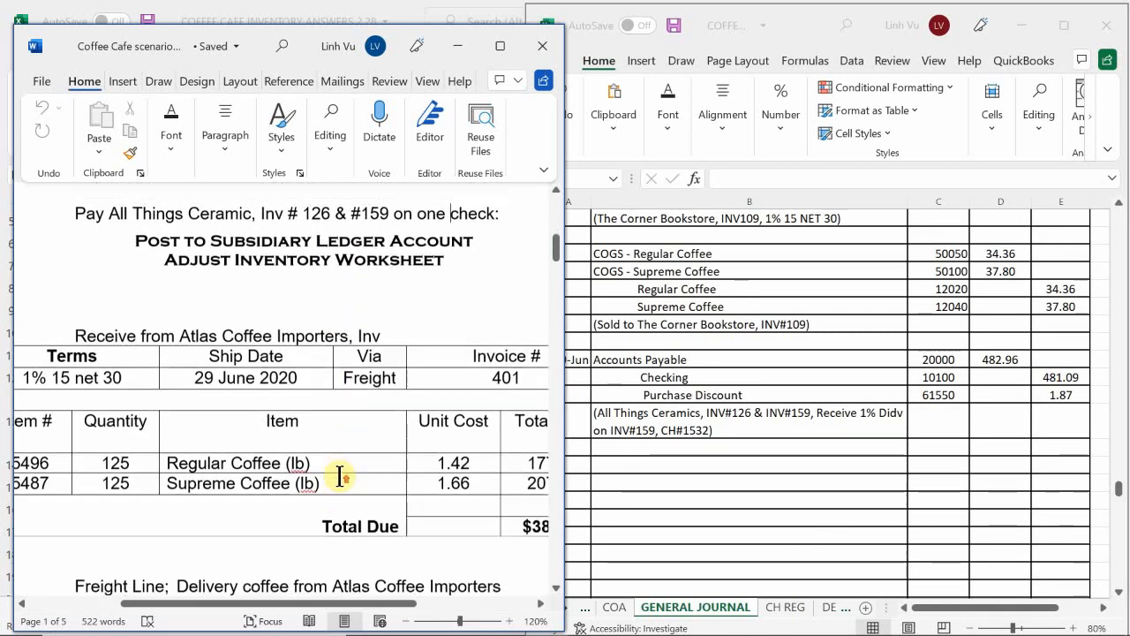
{"action": "scroll", "coordinate": [338, 477], "scroll_direction": "up", "scroll_amount": 1}
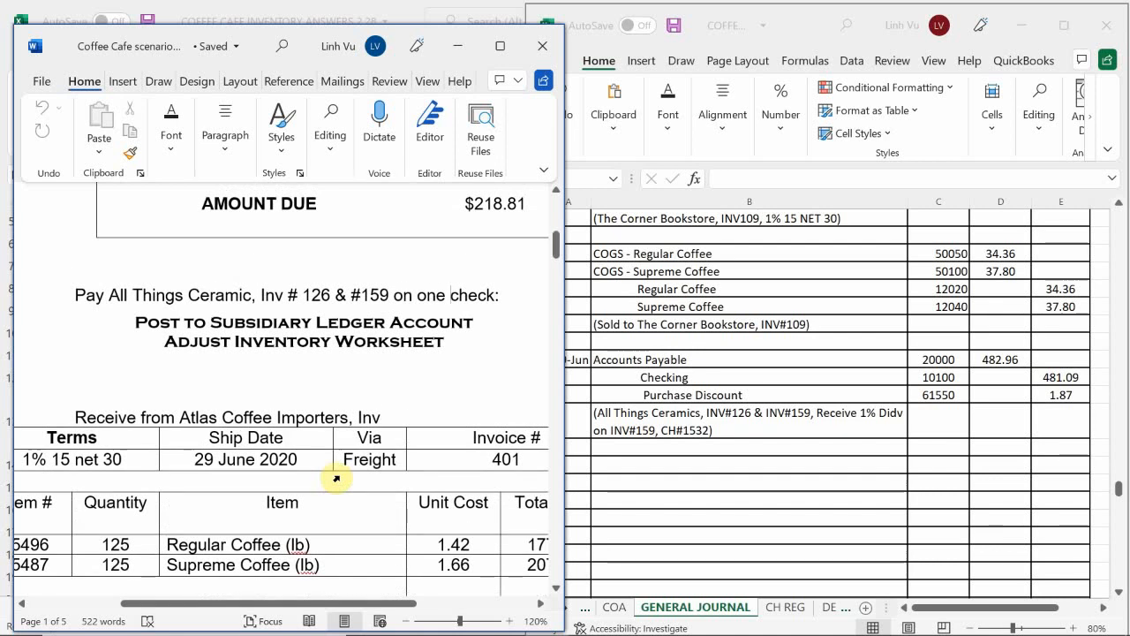
{"action": "scroll", "coordinate": [337, 477], "scroll_direction": "down", "scroll_amount": 2}
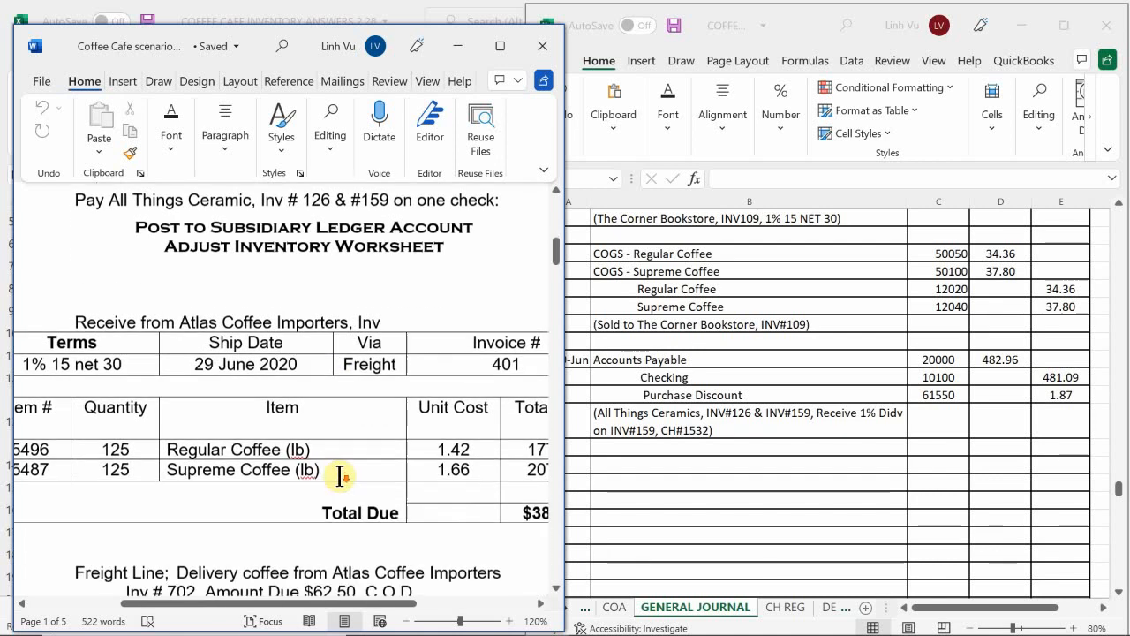
{"action": "scroll", "coordinate": [339, 476], "scroll_direction": "down", "scroll_amount": 1}
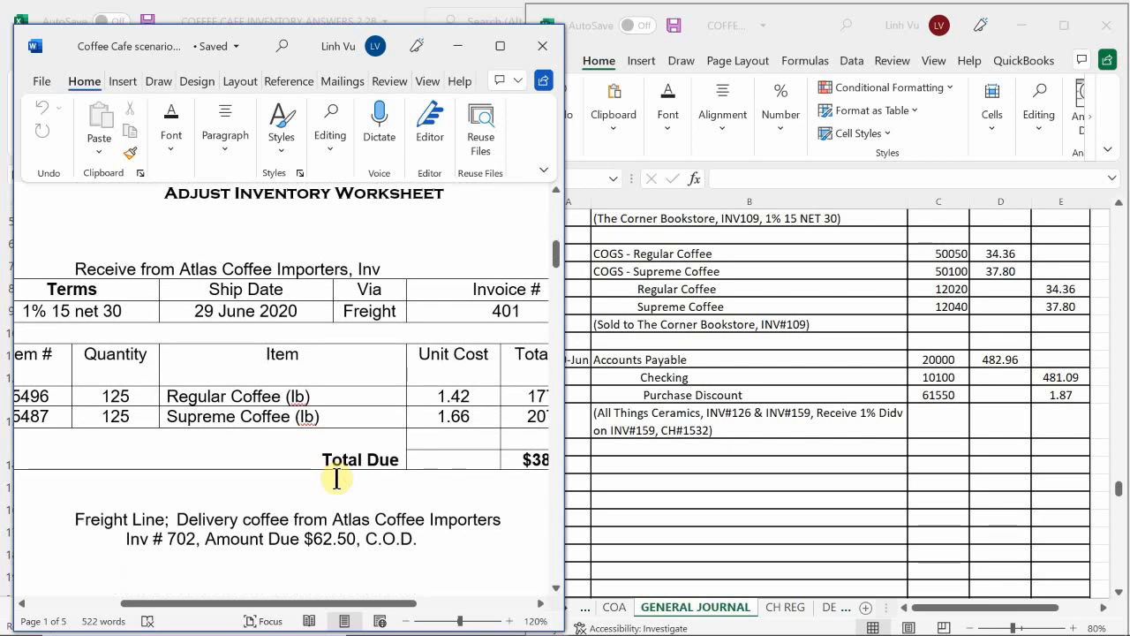
{"action": "left_click_drag", "start_coordinate": [333, 607], "coordinate": [414, 608]}
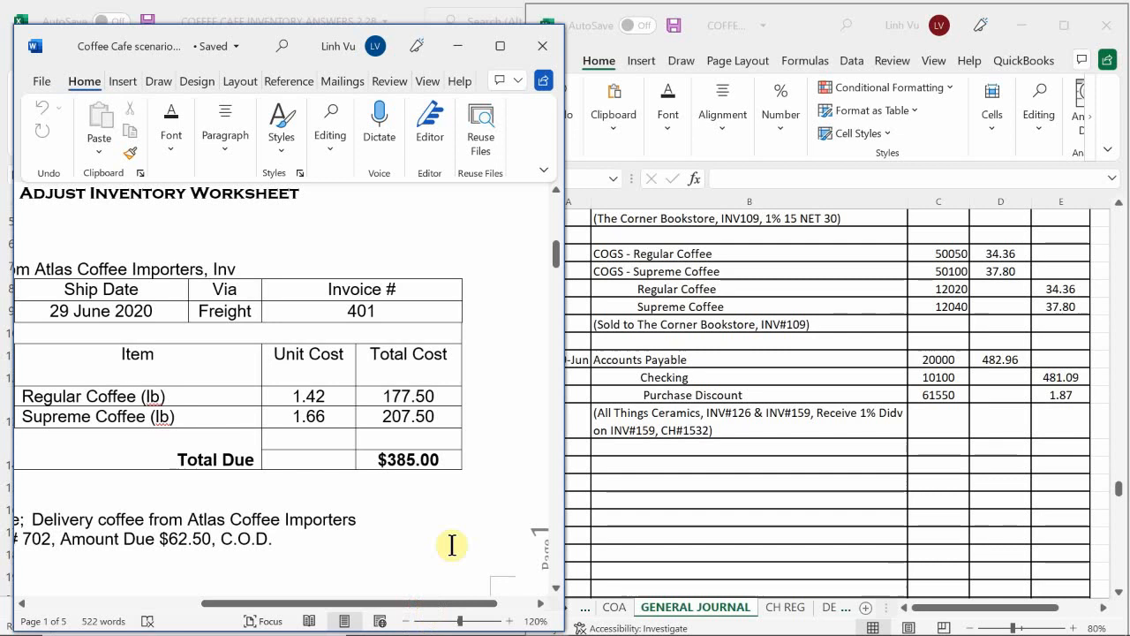
{"action": "scroll", "coordinate": [449, 542], "scroll_direction": "up", "scroll_amount": 1}
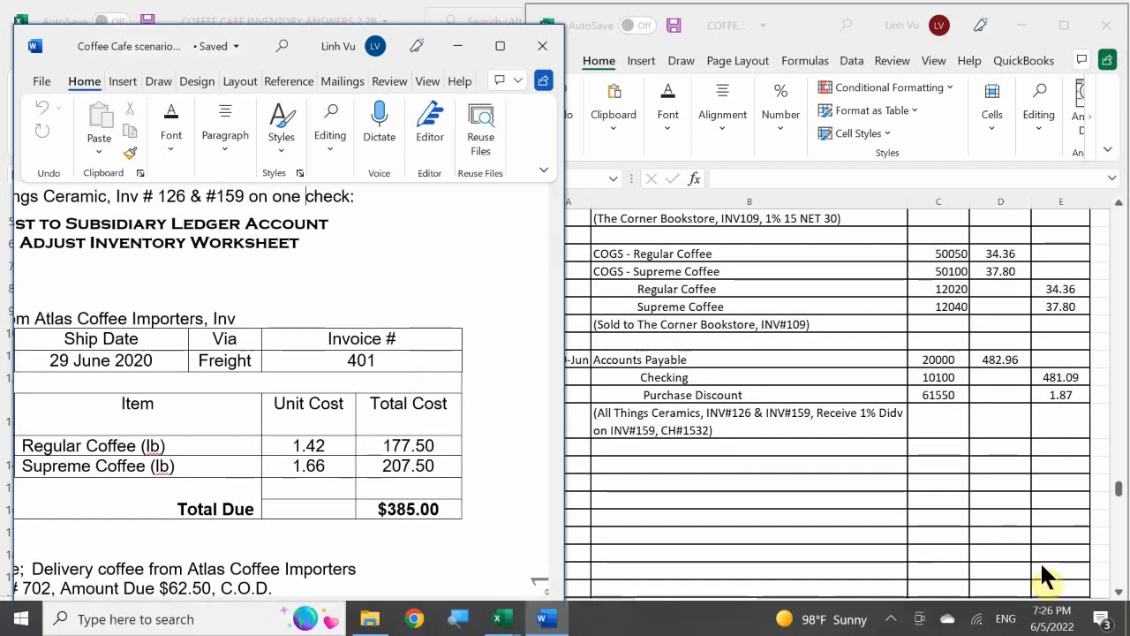
Step: Open the PO sheet and look for the purchase order matching the Atlas invoice's regular coffee at 1.42 and supreme coffee at 1.66
{"action": "left_click", "coordinate": [853, 610]}
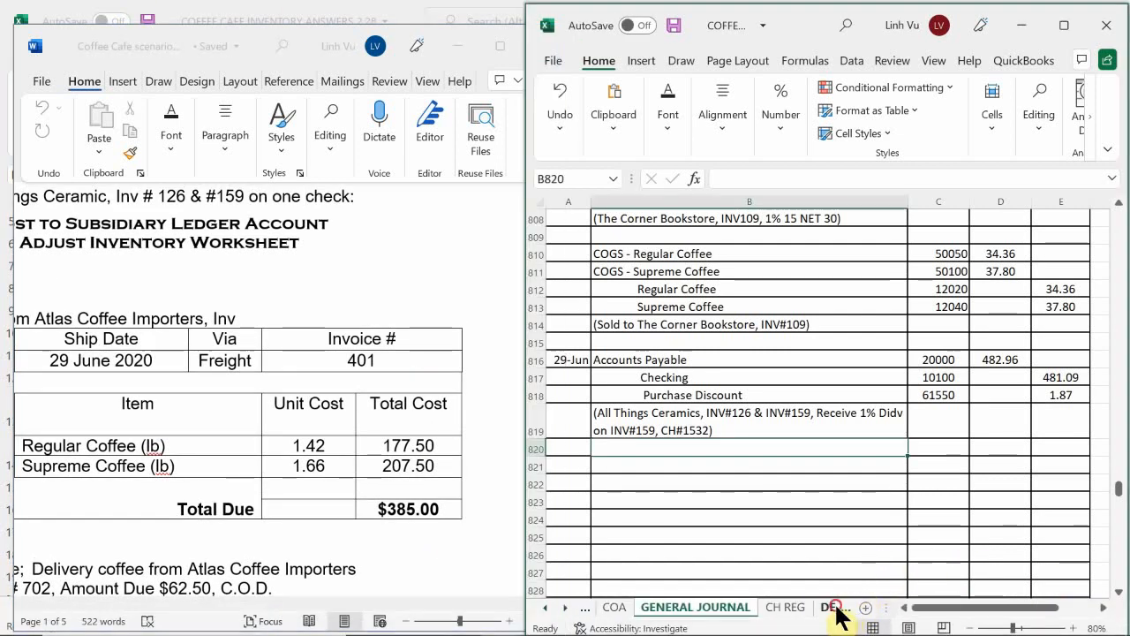
{"action": "left_click", "coordinate": [834, 608]}
{"action": "left_click", "coordinate": [736, 607]}
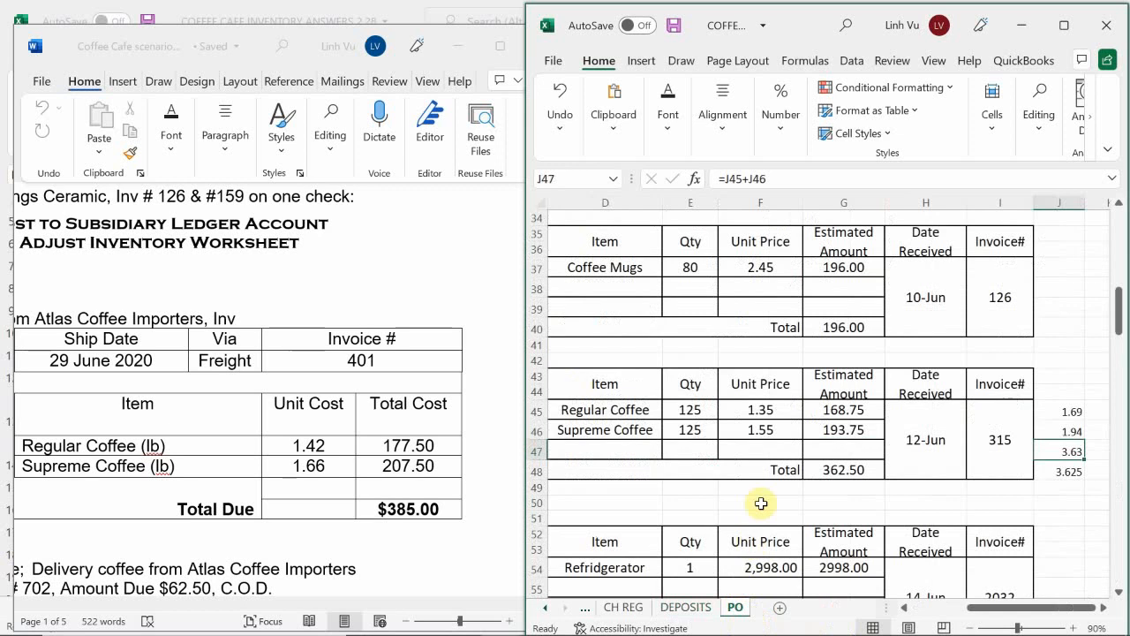
{"action": "left_click", "coordinate": [765, 408]}
{"action": "scroll", "coordinate": [765, 408], "scroll_direction": "down", "scroll_amount": 7}
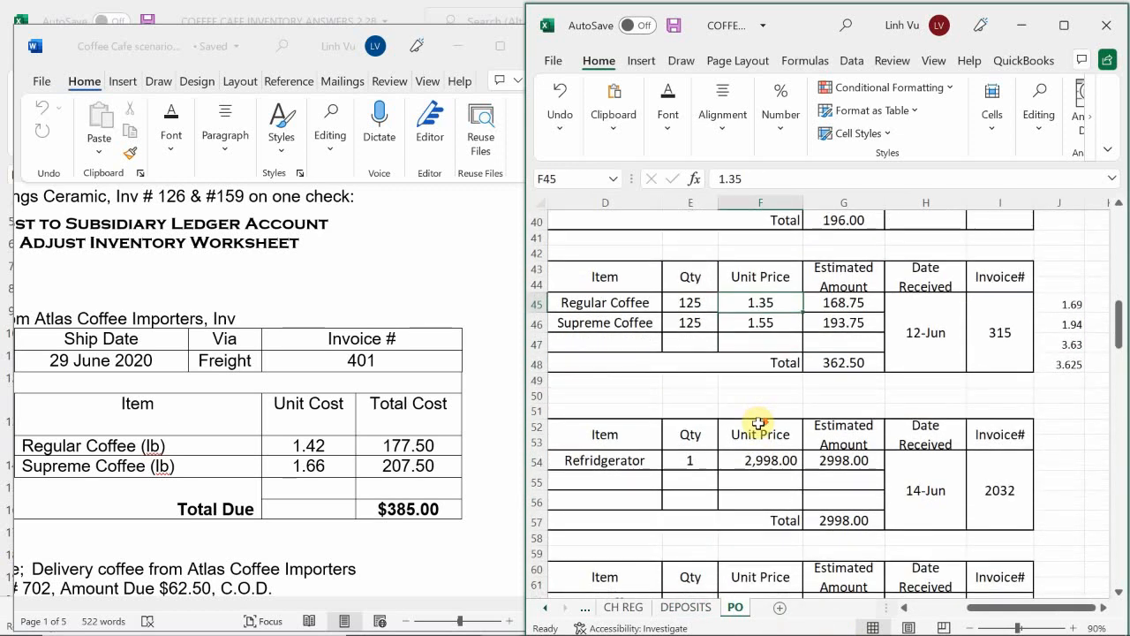
{"action": "scroll", "coordinate": [749, 436], "scroll_direction": "down", "scroll_amount": 4}
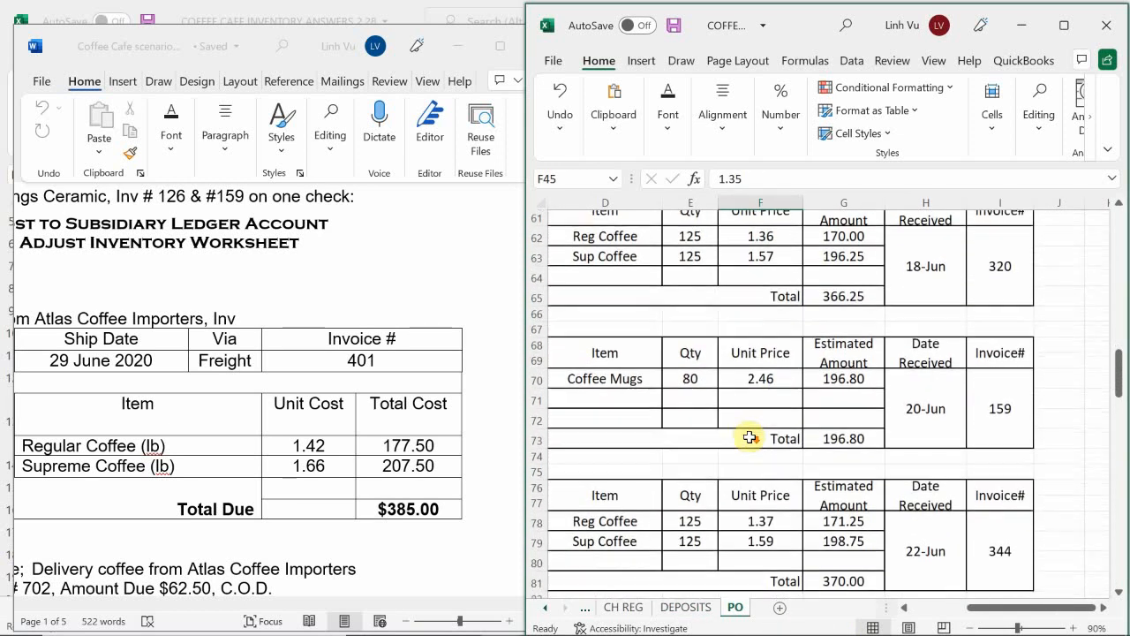
{"action": "scroll", "coordinate": [748, 436], "scroll_direction": "down", "scroll_amount": 10}
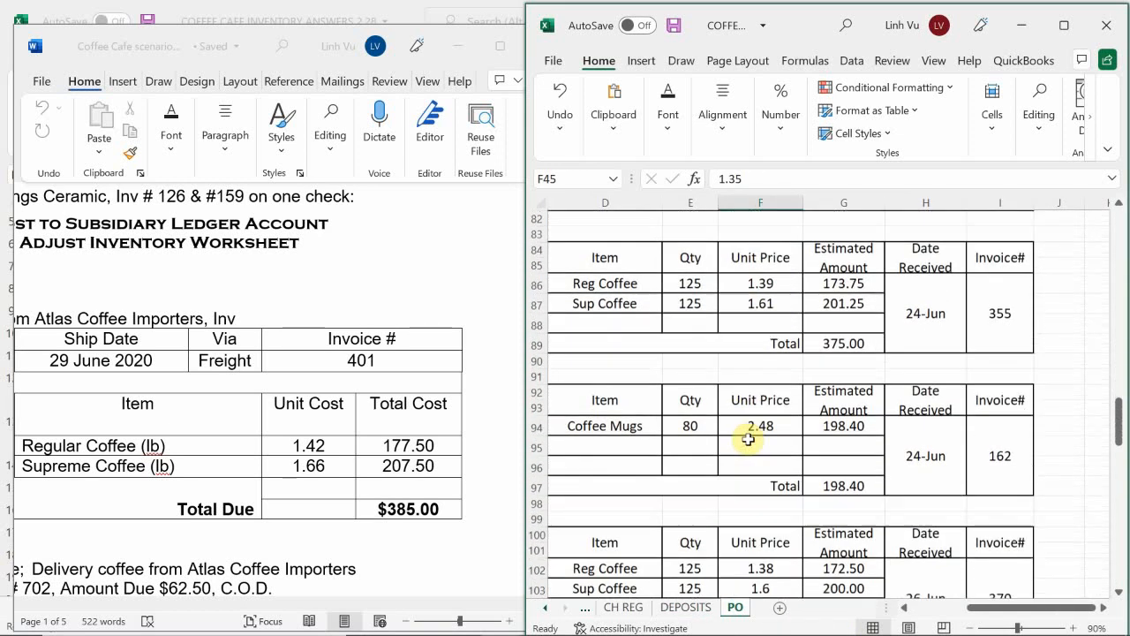
{"action": "scroll", "coordinate": [749, 439], "scroll_direction": "down", "scroll_amount": 9}
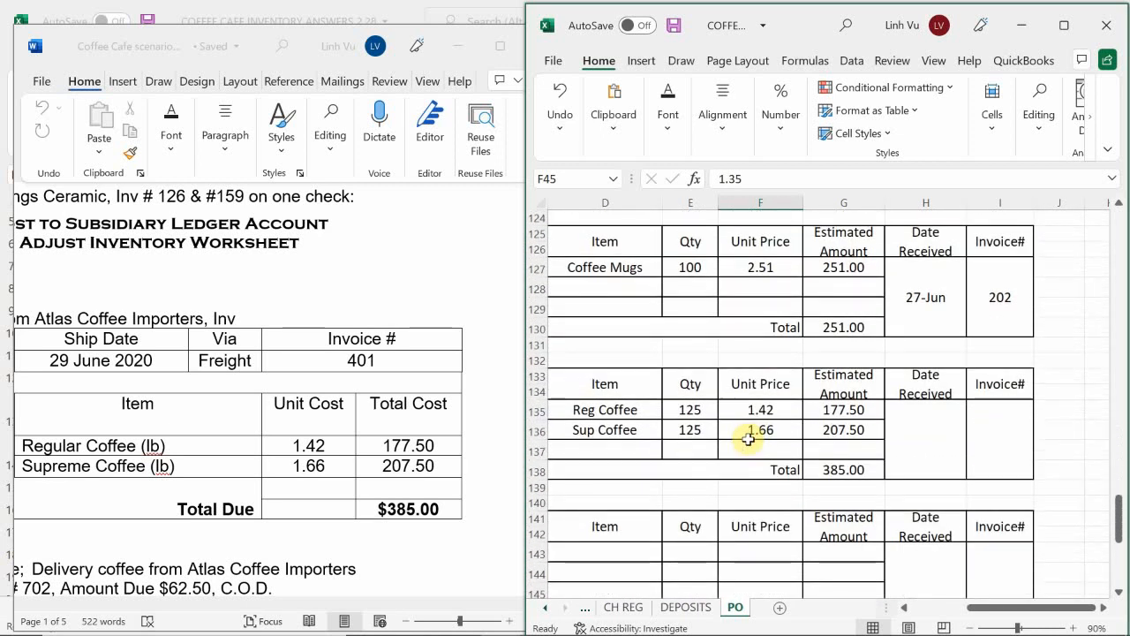
{"action": "scroll", "coordinate": [746, 437], "scroll_direction": "up", "scroll_amount": 1}
{"action": "scroll", "coordinate": [746, 439], "scroll_direction": "down", "scroll_amount": 1}
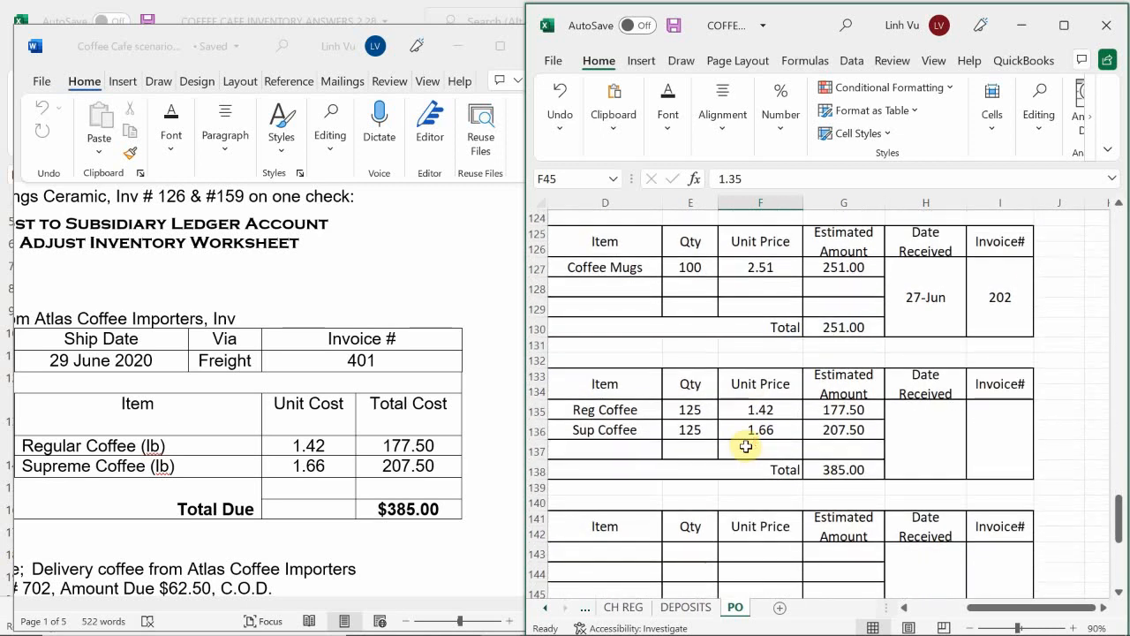
{"action": "left_click", "coordinate": [569, 334]}
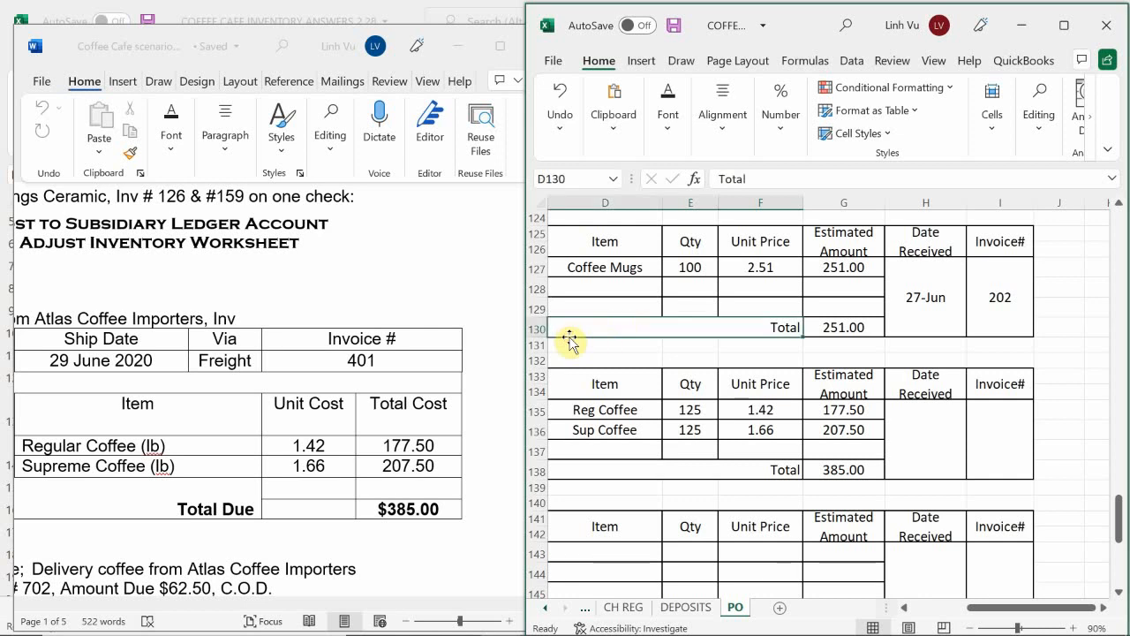
Step: Check the vendor, order date and receipt columns of the purchase order for regular and supreme coffee on the PO sheet
{"action": "key", "text": "Left"}
{"action": "key", "text": "Left"}
{"action": "key", "text": "Left"}
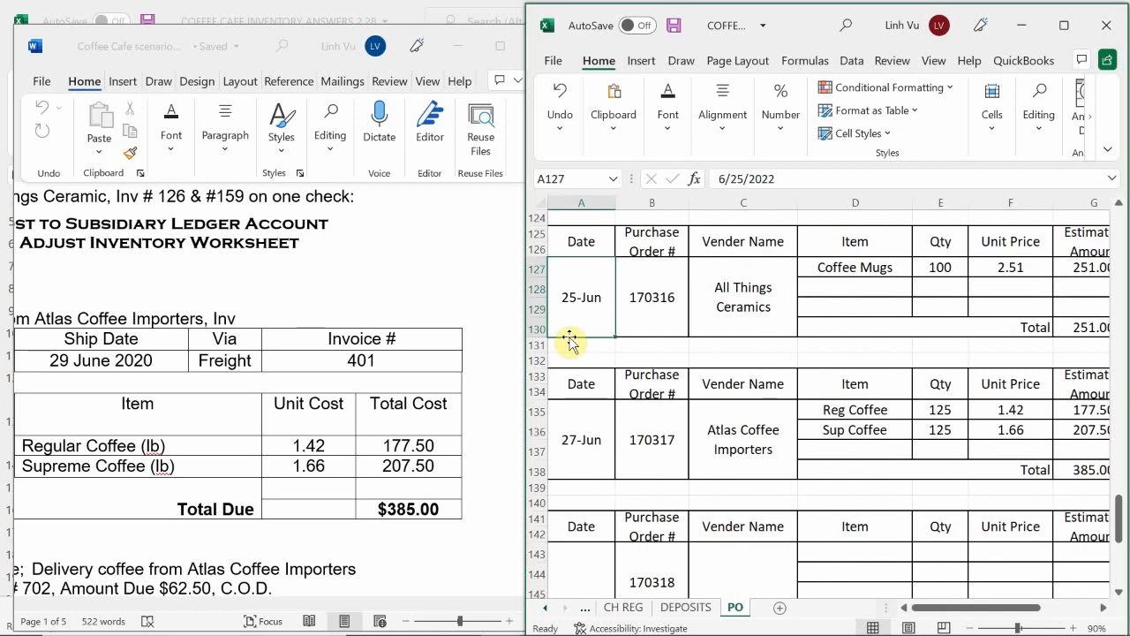
{"action": "key", "text": "Right"}
{"action": "key", "text": "Right"}
{"action": "key", "text": "Right"}
{"action": "key", "text": "Right"}
{"action": "key", "text": "Right"}
{"action": "key", "text": "Right"}
{"action": "key", "text": "Right"}
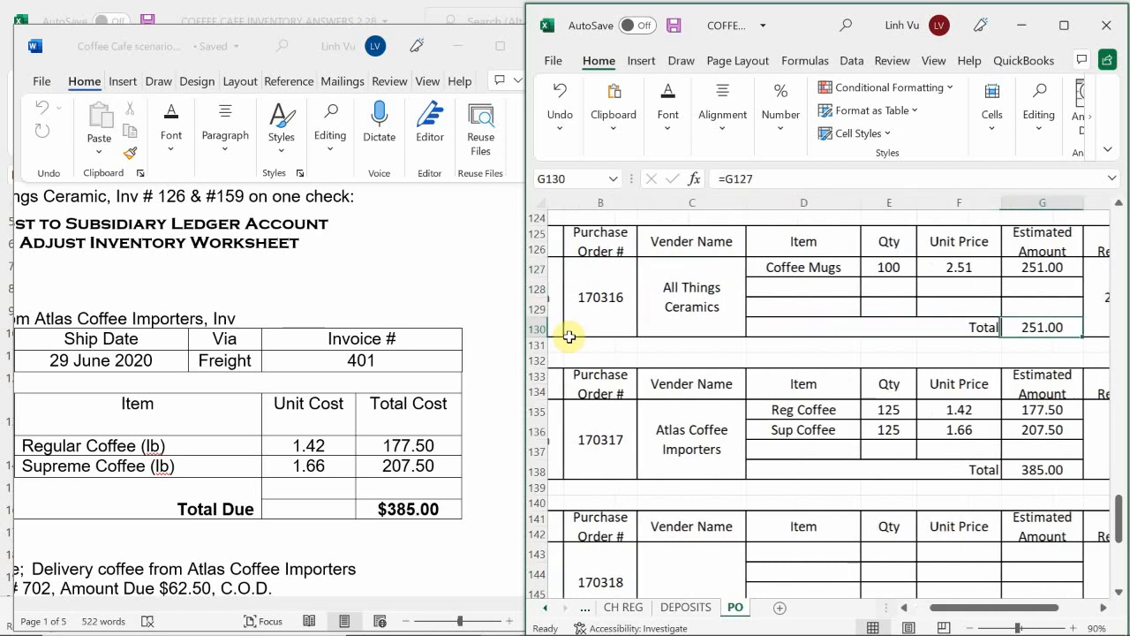
{"action": "key", "text": "Right"}
{"action": "key", "text": "Right"}
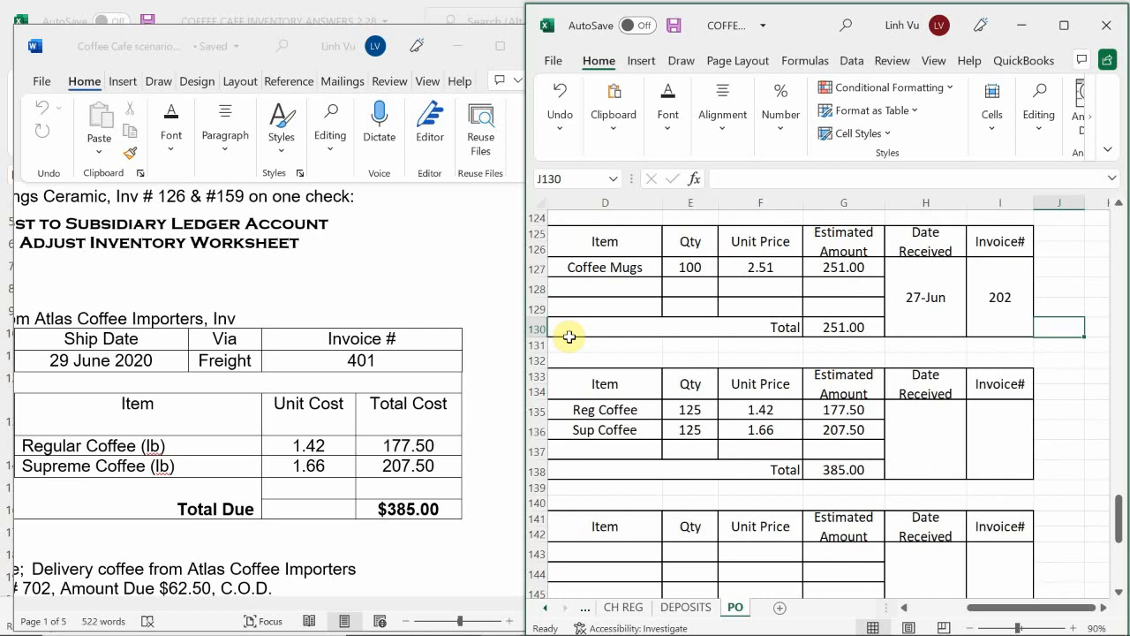
Step: Format the Date Received cell H135 of the Atlas Coffee Importers purchase order as a day-month date
{"action": "left_click", "coordinate": [924, 452]}
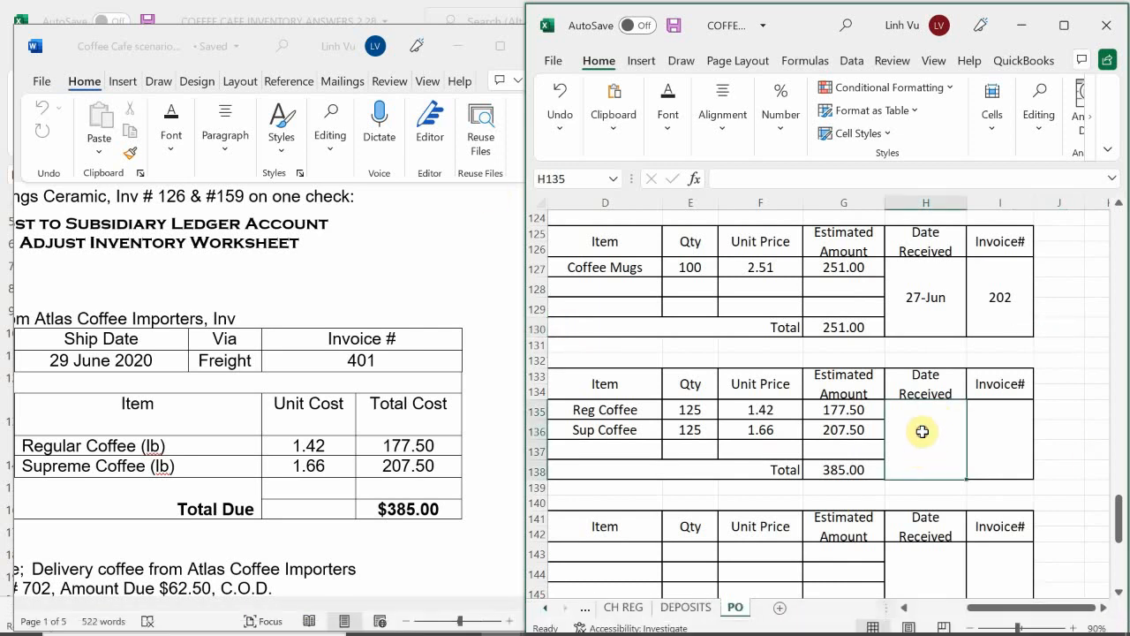
{"action": "right_click", "coordinate": [922, 431]}
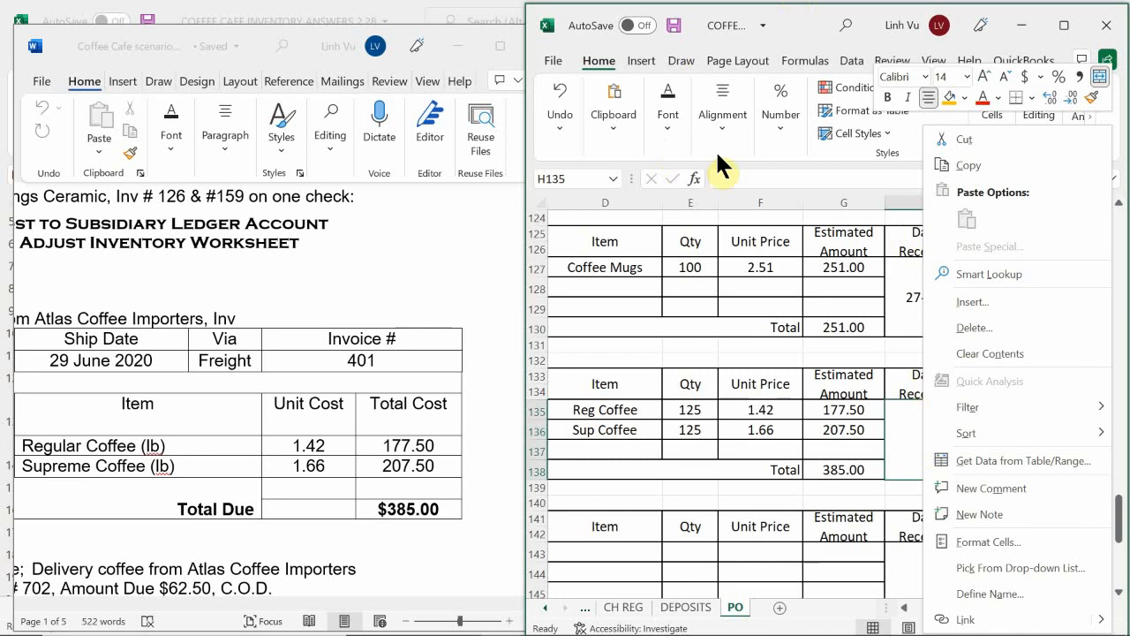
{"action": "left_click", "coordinate": [789, 128]}
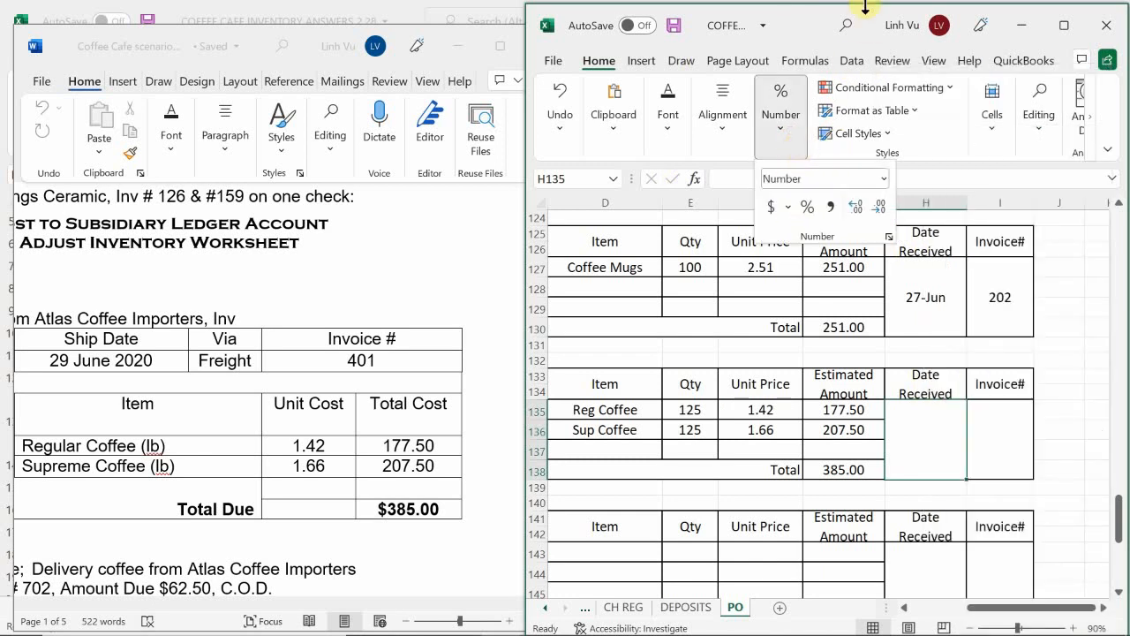
{"action": "left_click", "coordinate": [884, 178]}
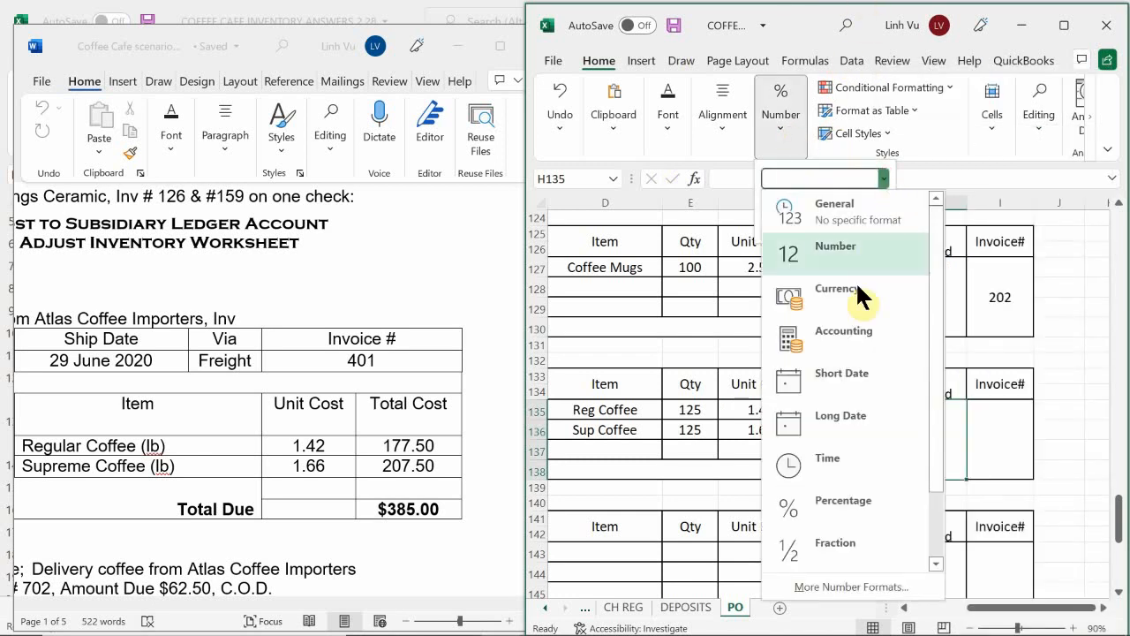
{"action": "left_click", "coordinate": [822, 586]}
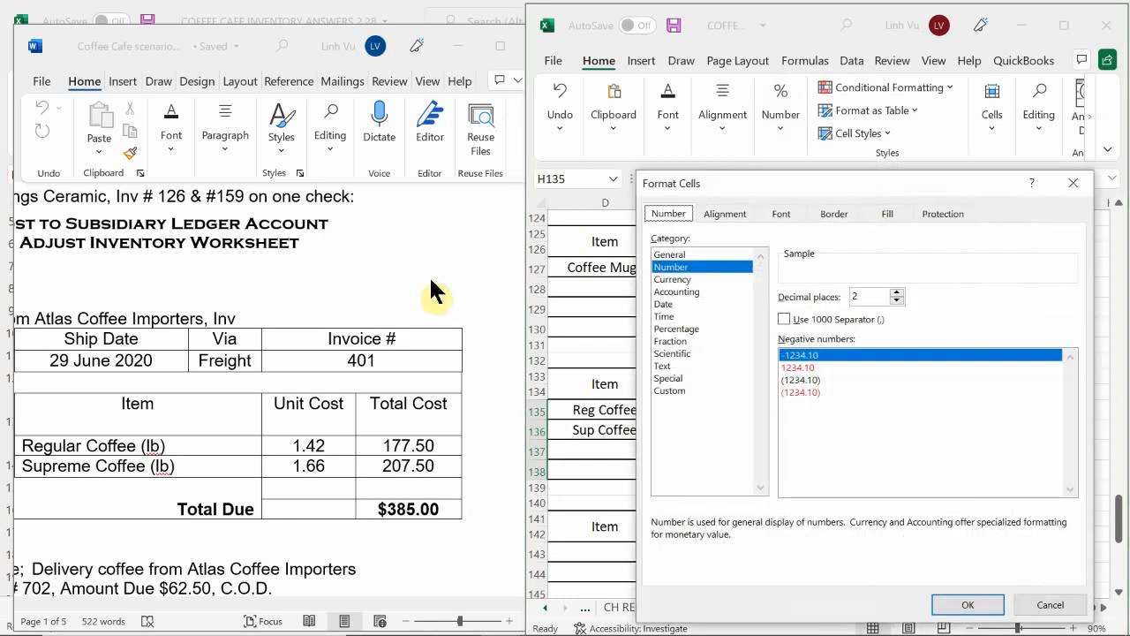
{"action": "left_click", "coordinate": [664, 303]}
{"action": "double_click", "coordinate": [805, 383]}
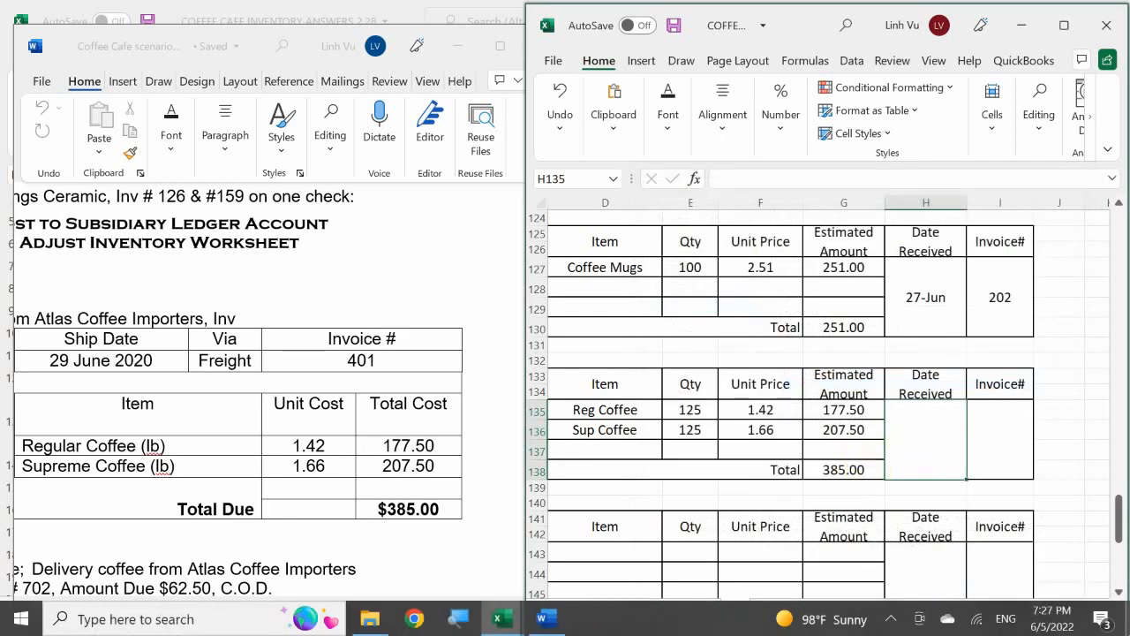
Step: Enter 6-Jan as the date received and 401 as the invoice number on the Atlas Coffee Importers purchase order
{"action": "type", "text": "6.29"}
{"action": "key", "text": "Tab"}
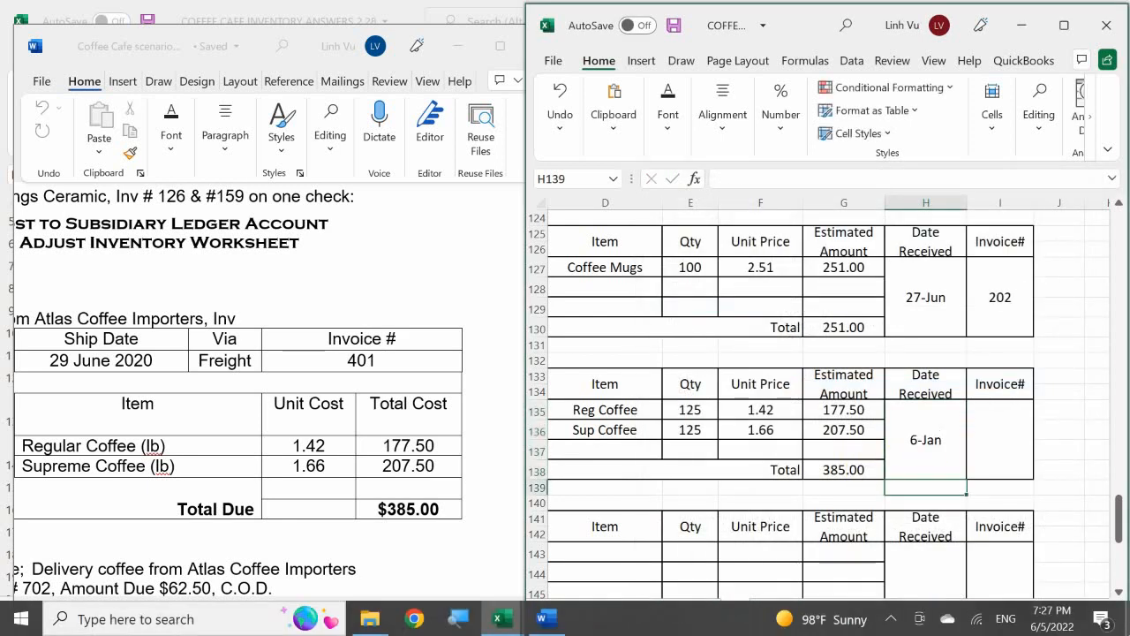
{"action": "type", "text": "401"}
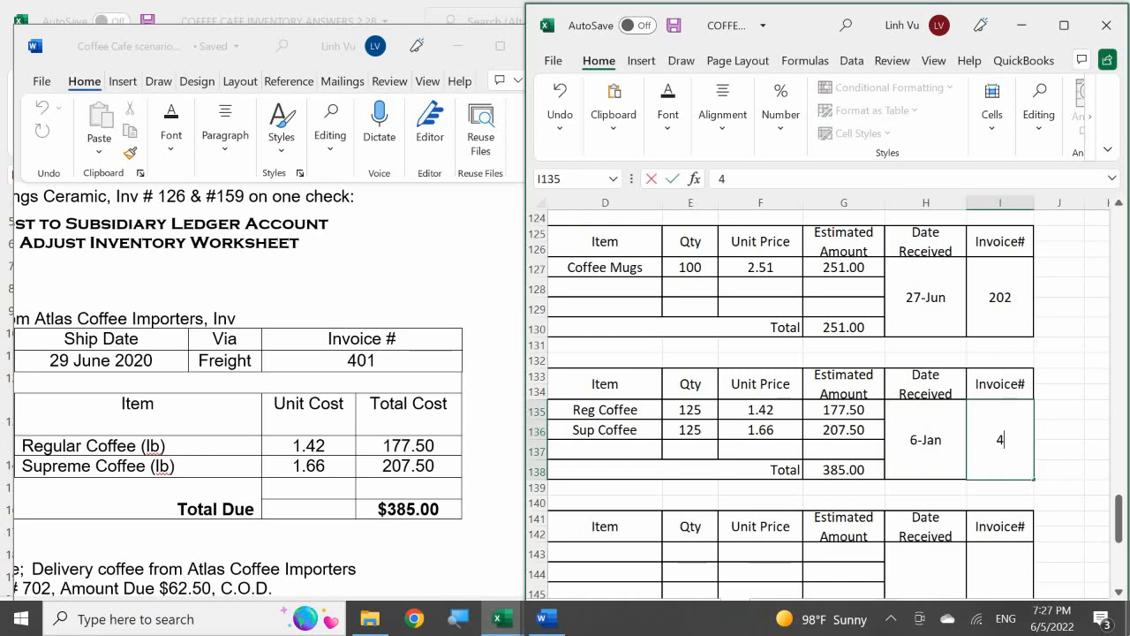
{"action": "key", "text": "Return"}
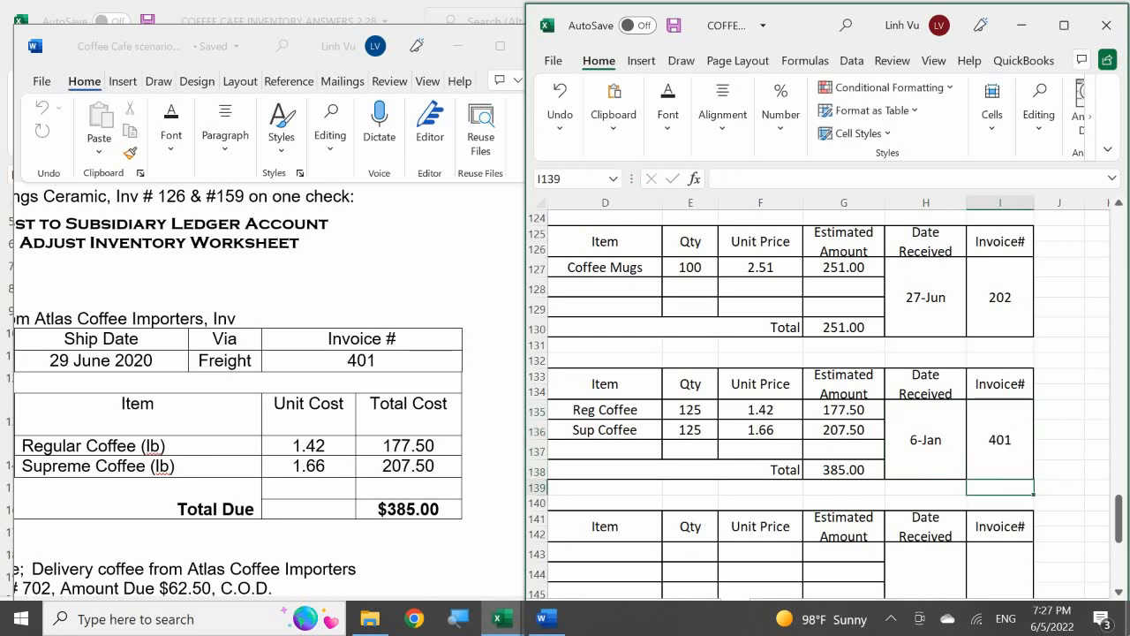
Step: Return to the GENERAL JOURNAL sheet and look back for an earlier Atlas Coffee Importers purchase entry followed by its freight entry
{"action": "key", "text": "Left"}
{"action": "key", "text": "Left"}
{"action": "key", "text": "Left"}
{"action": "key", "text": "Left"}
{"action": "key", "text": "Left"}
{"action": "key", "text": "Left"}
{"action": "key", "text": "Left"}
{"action": "key", "text": "Left"}
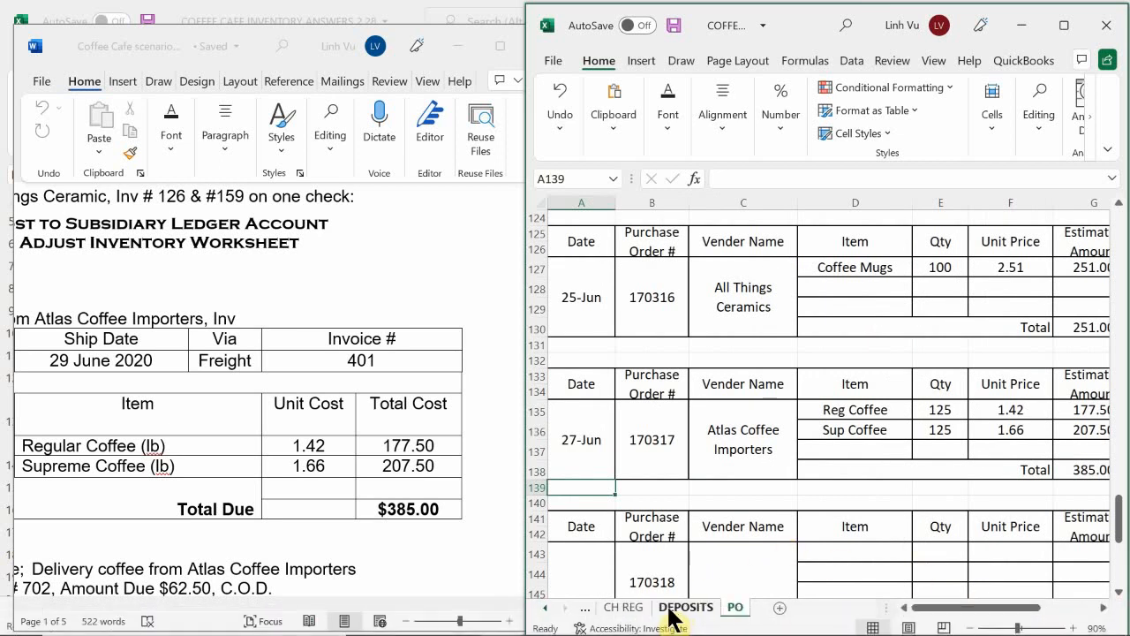
{"action": "left_click", "coordinate": [540, 607]}
{"action": "left_click", "coordinate": [538, 608]}
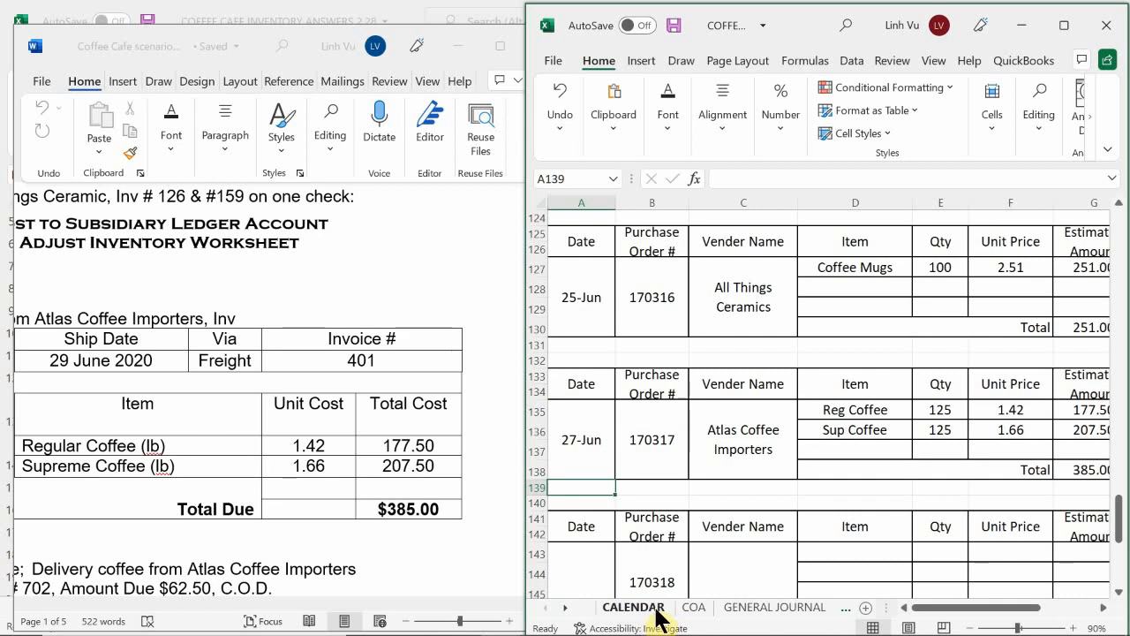
{"action": "left_click", "coordinate": [750, 610]}
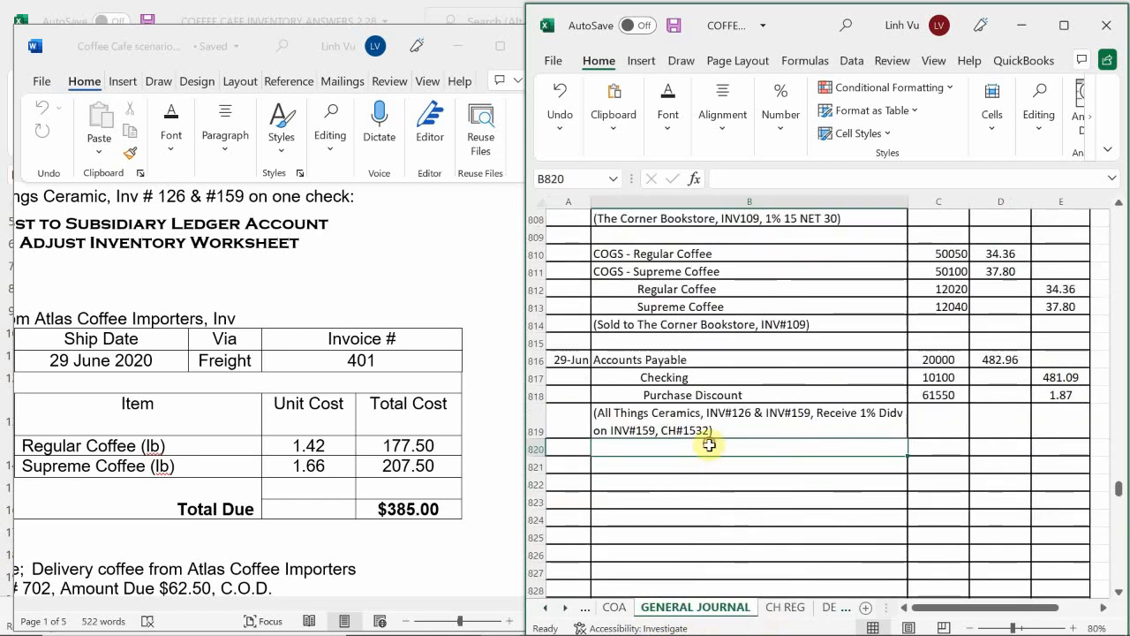
{"action": "scroll", "coordinate": [701, 452], "scroll_direction": "down", "scroll_amount": 3}
{"action": "scroll", "coordinate": [686, 464], "scroll_direction": "up", "scroll_amount": 6}
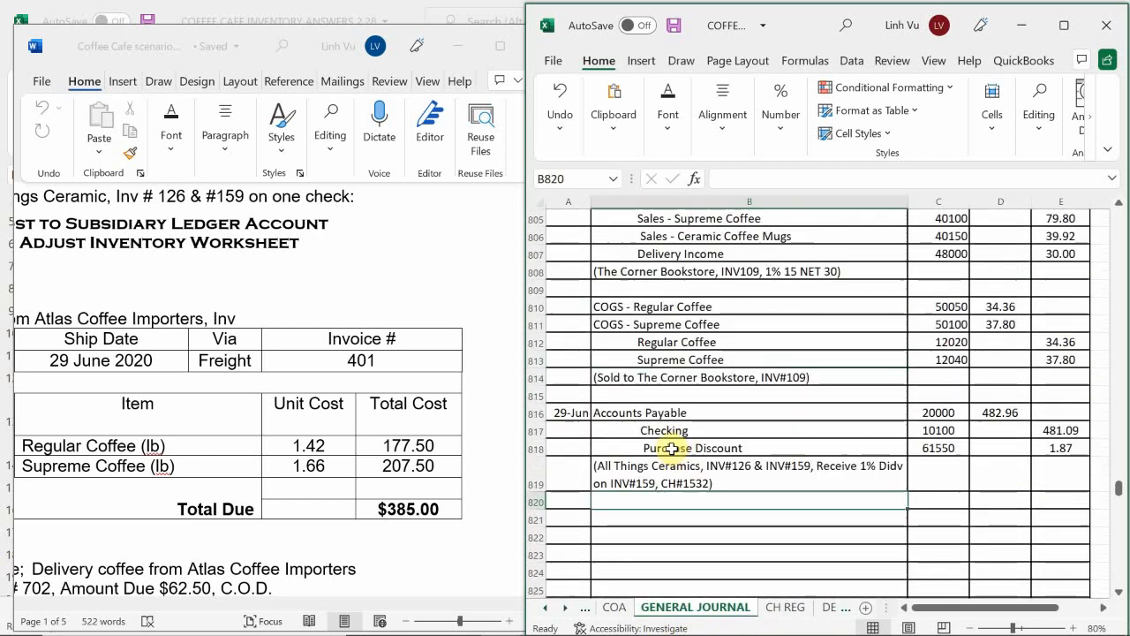
{"action": "scroll", "coordinate": [657, 434], "scroll_direction": "up", "scroll_amount": 5}
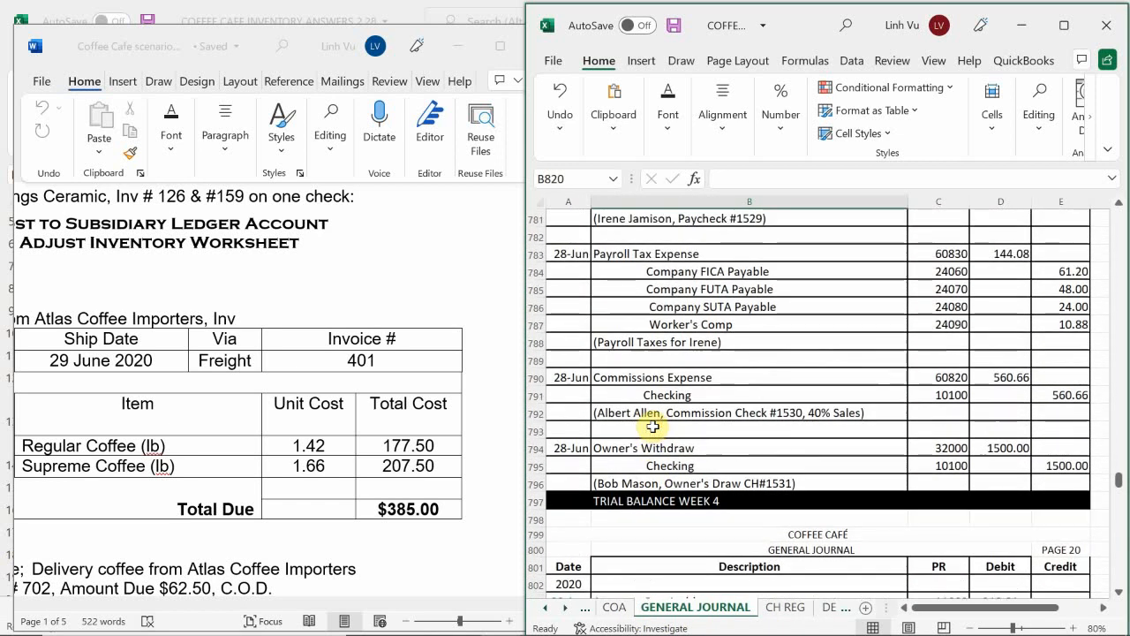
{"action": "scroll", "coordinate": [652, 427], "scroll_direction": "up", "scroll_amount": 6}
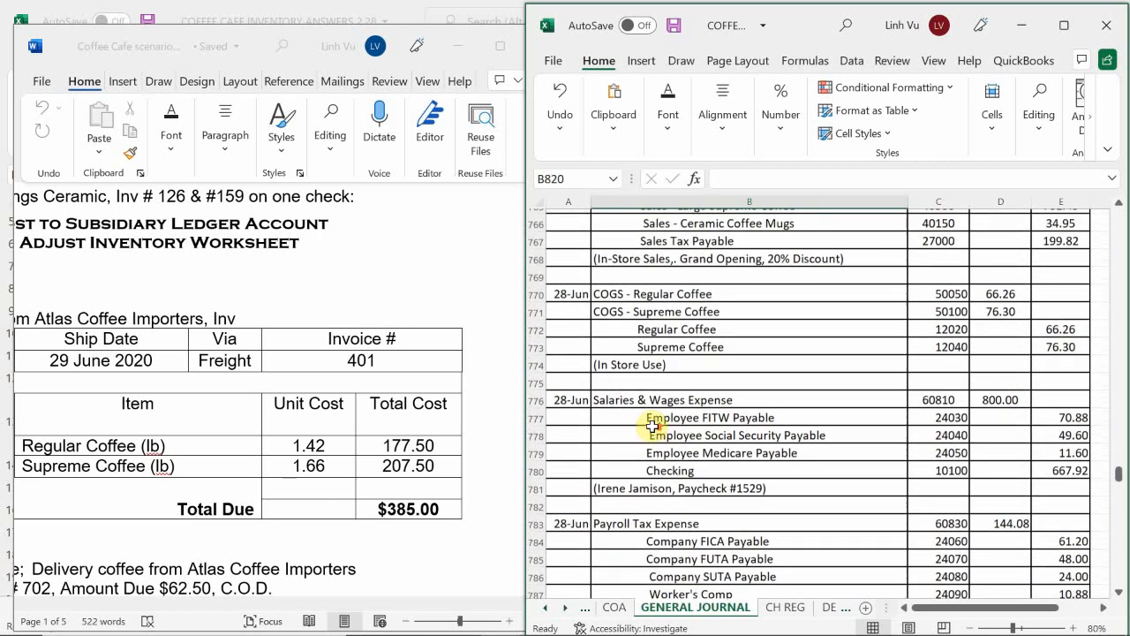
{"action": "scroll", "coordinate": [652, 427], "scroll_direction": "up", "scroll_amount": 8}
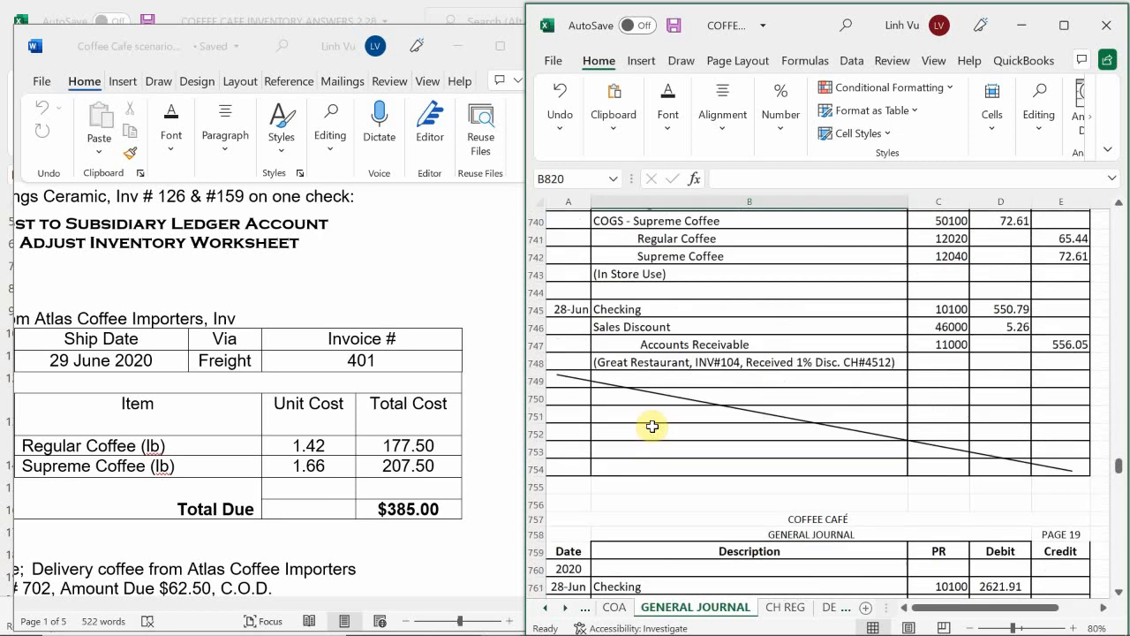
{"action": "scroll", "coordinate": [652, 426], "scroll_direction": "up", "scroll_amount": 4}
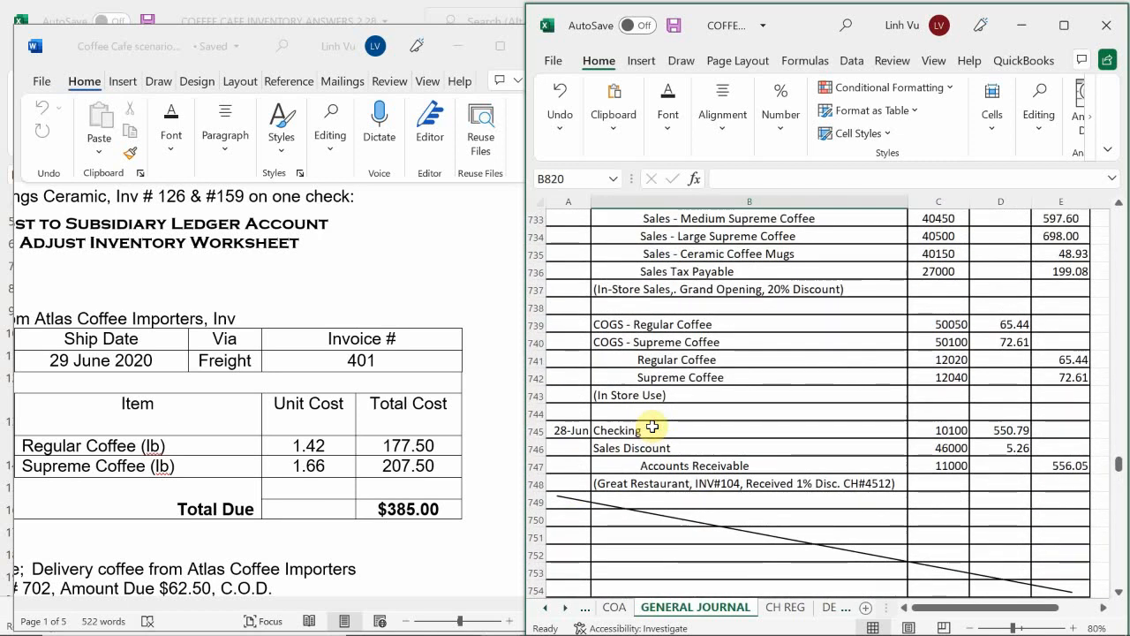
{"action": "scroll", "coordinate": [652, 427], "scroll_direction": "up", "scroll_amount": 6}
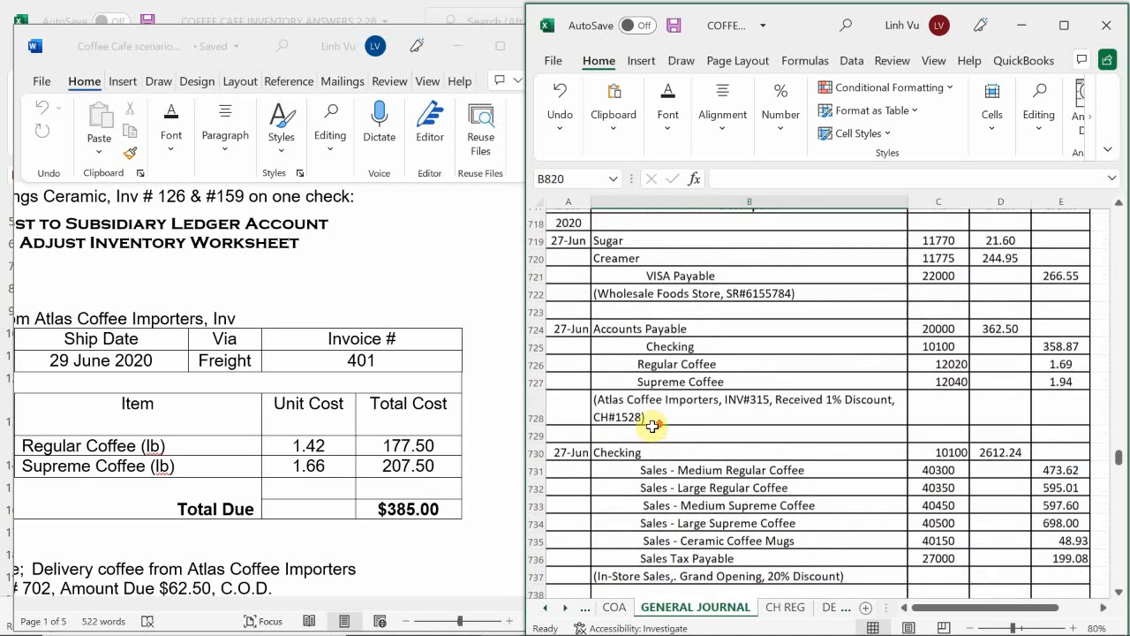
{"action": "scroll", "coordinate": [651, 426], "scroll_direction": "up", "scroll_amount": 5}
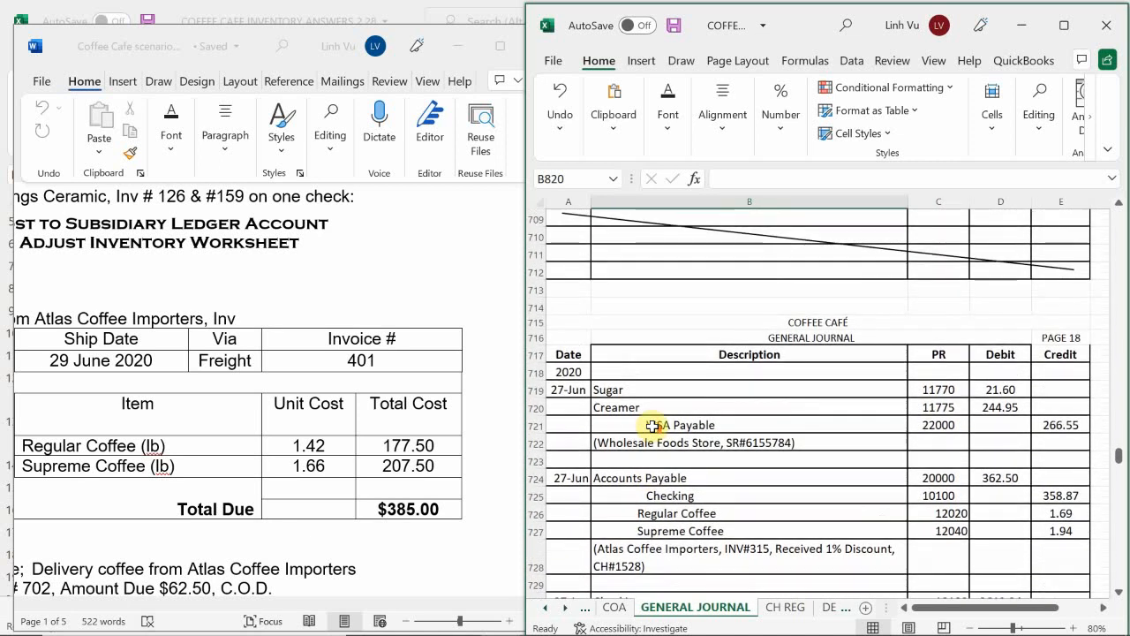
{"action": "scroll", "coordinate": [652, 427], "scroll_direction": "up", "scroll_amount": 3}
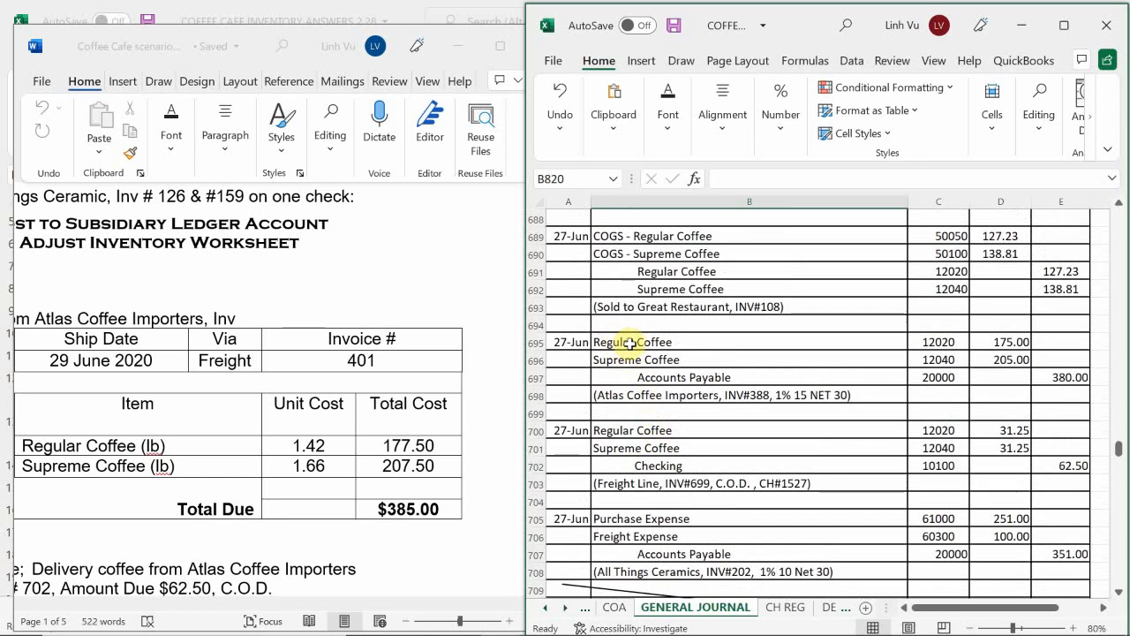
Step: Copy the descriptions and account codes of the Atlas INV#388 and Freight Line INV#699 entries from B695:C704 to B821
{"action": "left_click_drag", "start_coordinate": [822, 360], "coordinate": [920, 479]}
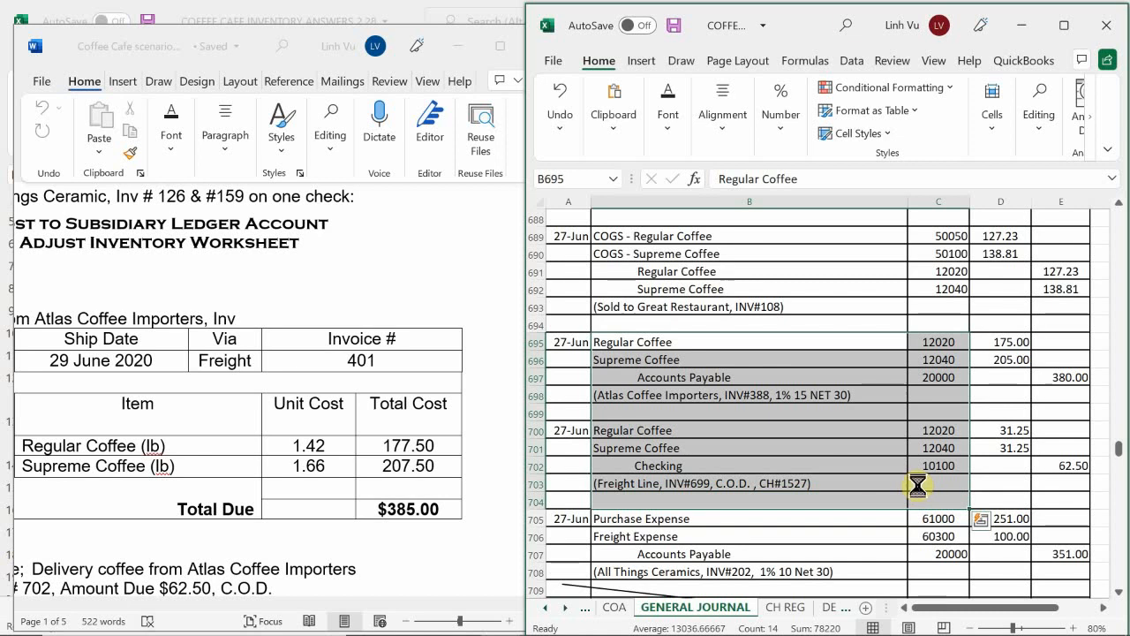
{"action": "key", "text": "ctrl+c"}
{"action": "scroll", "coordinate": [663, 444], "scroll_direction": "down", "scroll_amount": 9}
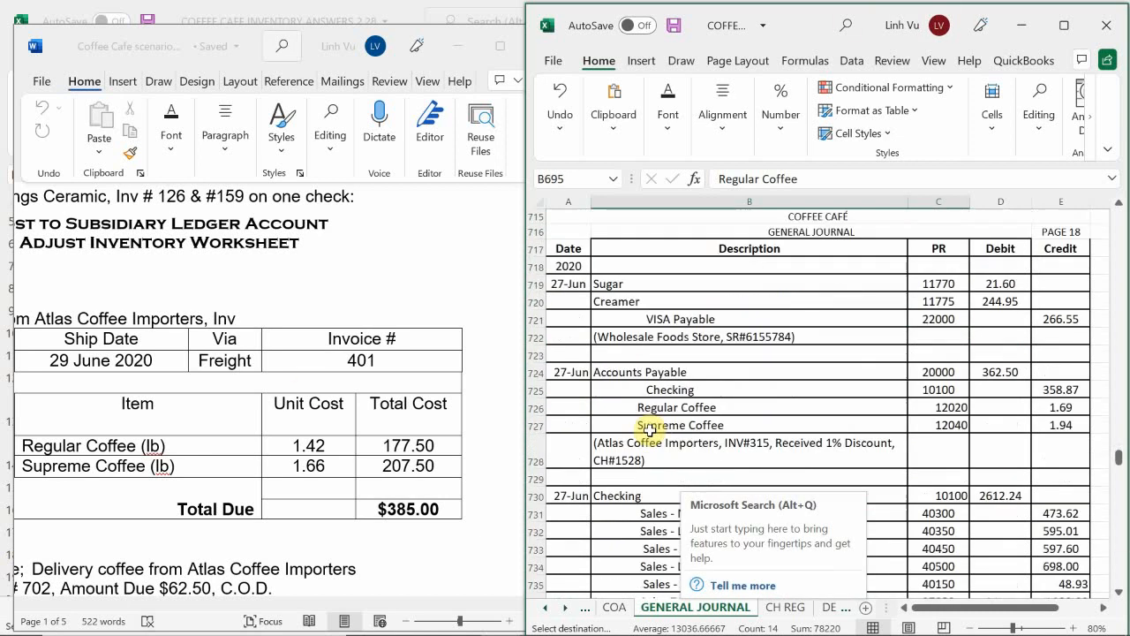
{"action": "scroll", "coordinate": [649, 430], "scroll_direction": "down", "scroll_amount": 17}
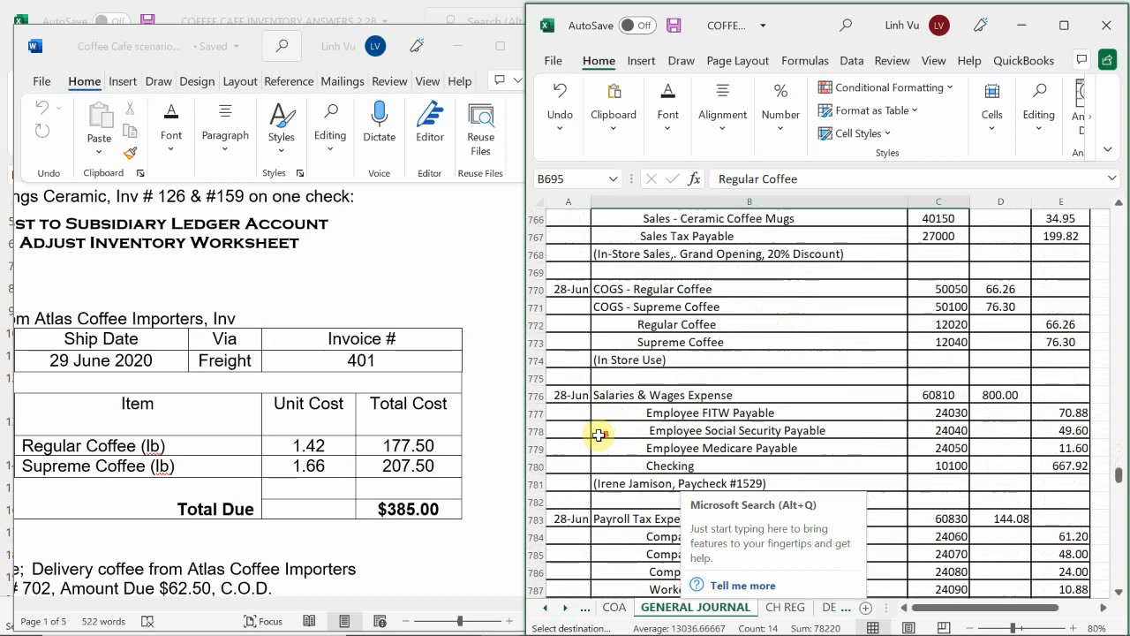
{"action": "scroll", "coordinate": [599, 435], "scroll_direction": "down", "scroll_amount": 9}
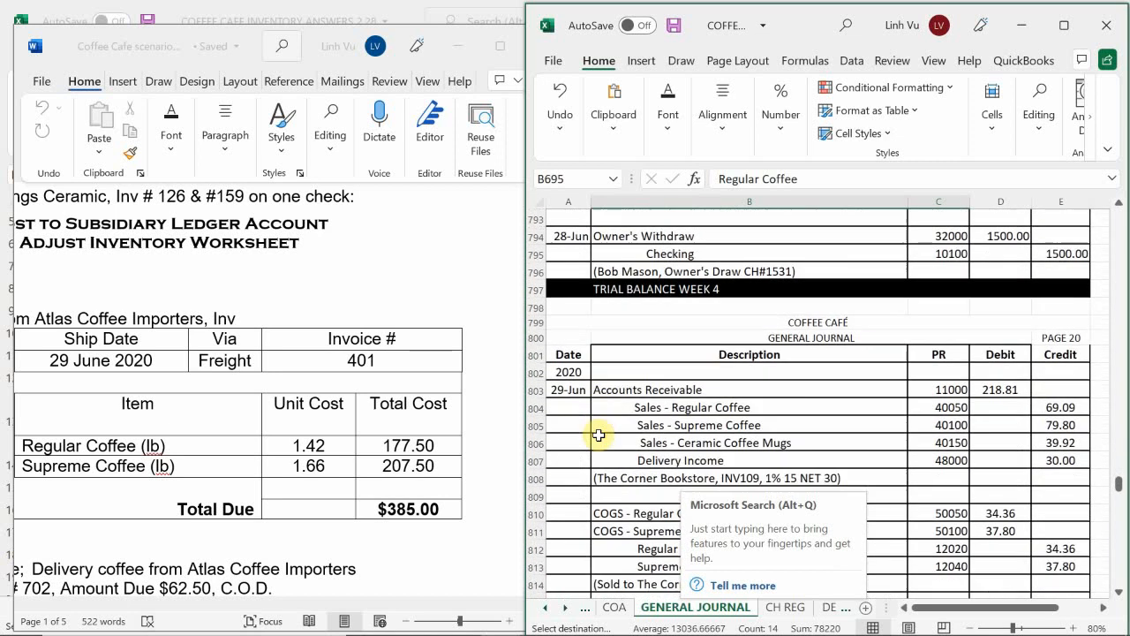
{"action": "scroll", "coordinate": [599, 434], "scroll_direction": "down", "scroll_amount": 9}
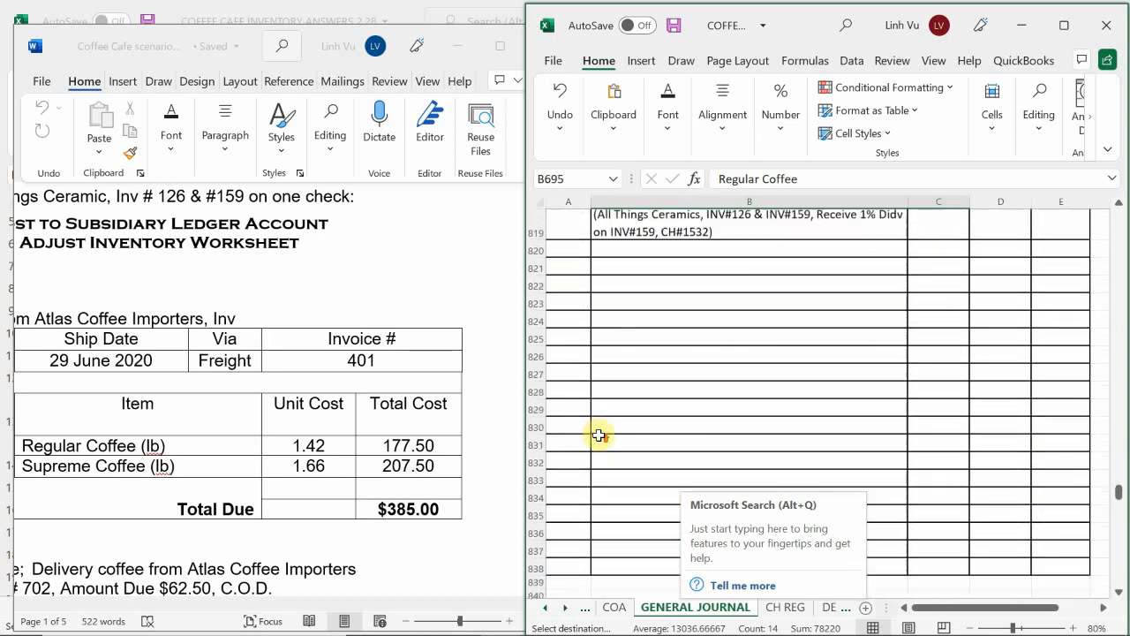
{"action": "scroll", "coordinate": [599, 435], "scroll_direction": "up", "scroll_amount": 2}
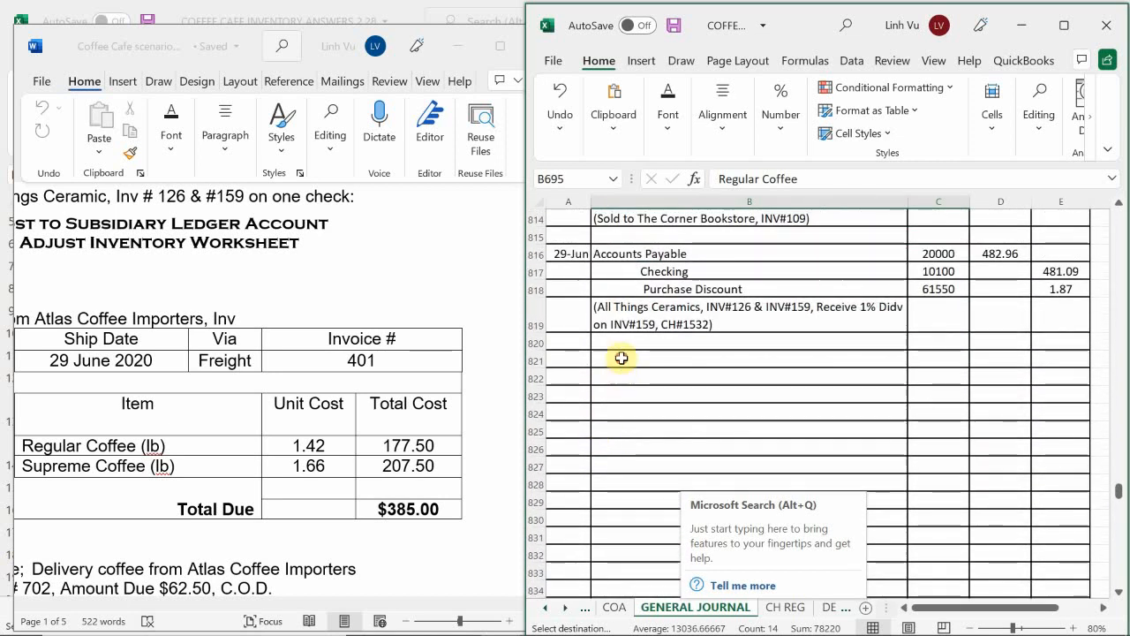
{"action": "left_click", "coordinate": [621, 358]}
{"action": "key", "text": "ctrl+v"}
Step: Date the copied Atlas Coffee Importers purchase entry 29-Jun in A821
{"action": "left_click", "coordinate": [578, 362]}
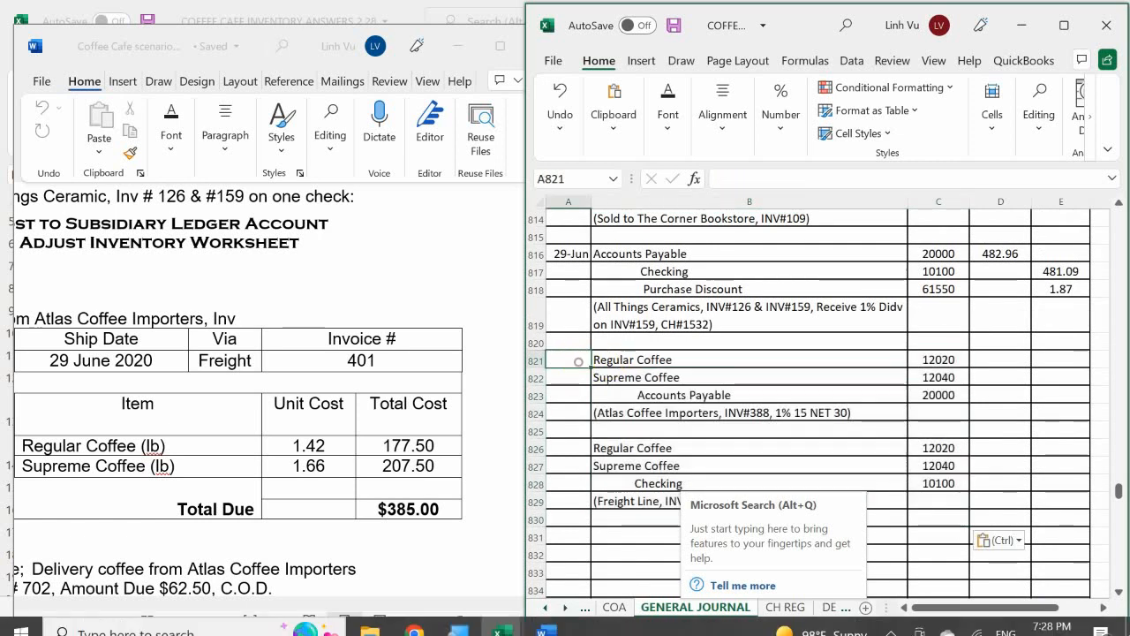
{"action": "type", "text": "6/29"}
{"action": "key", "text": "Return"}
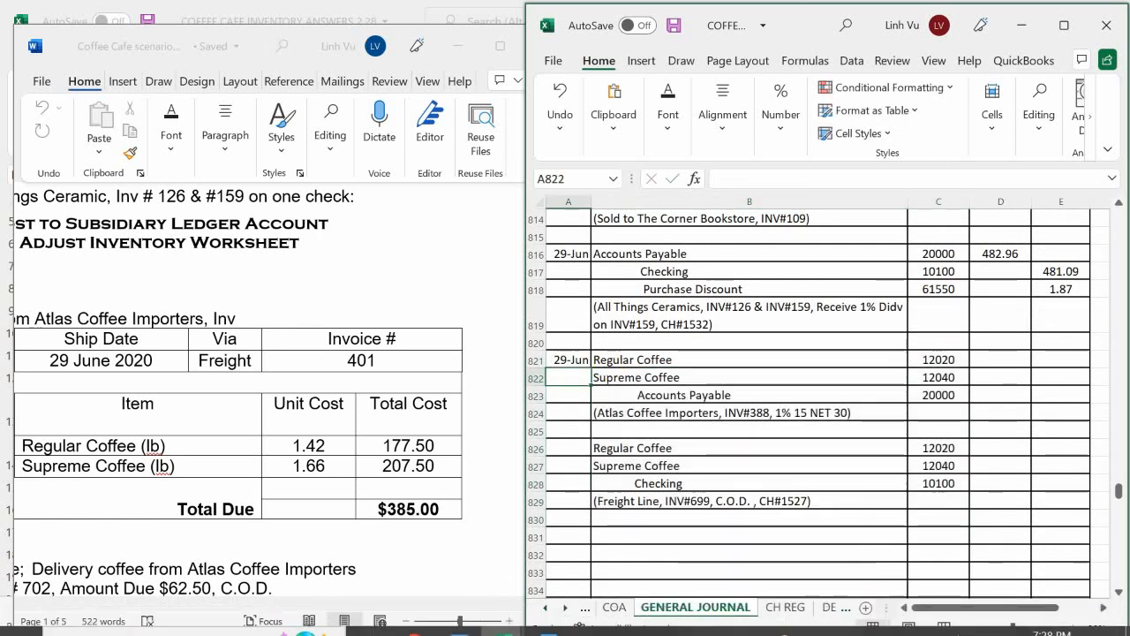
Step: Debit Regular Coffee 177.50 in D821 and Supreme Coffee 207.50 in D822 for the 29-Jun Atlas purchase entry
{"action": "left_click", "coordinate": [1000, 360]}
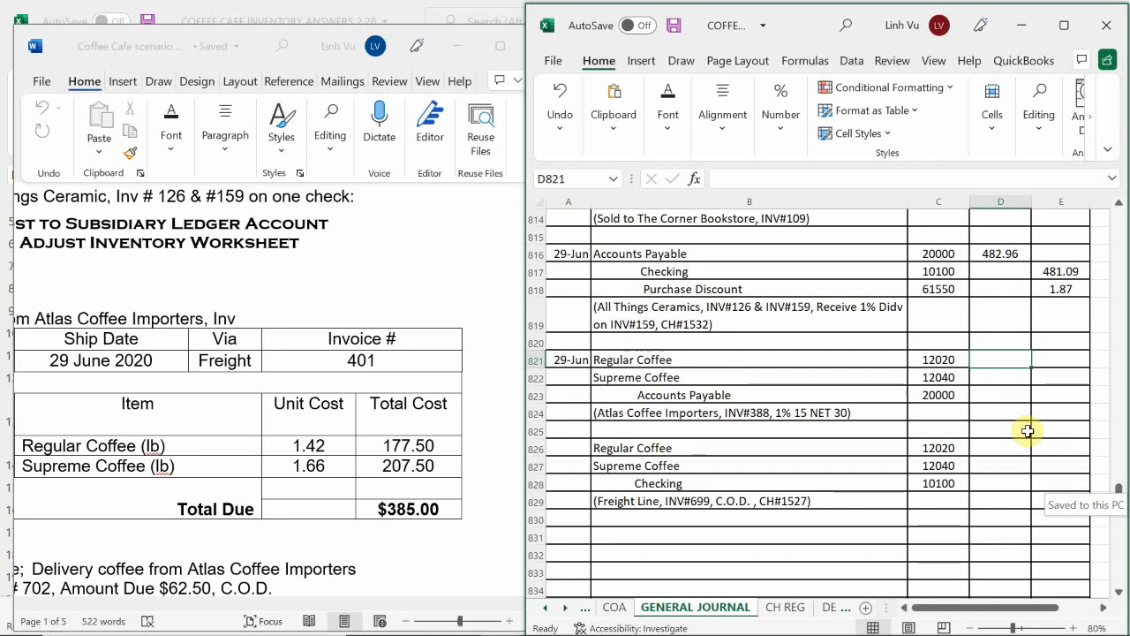
{"action": "type", "text": "177"}
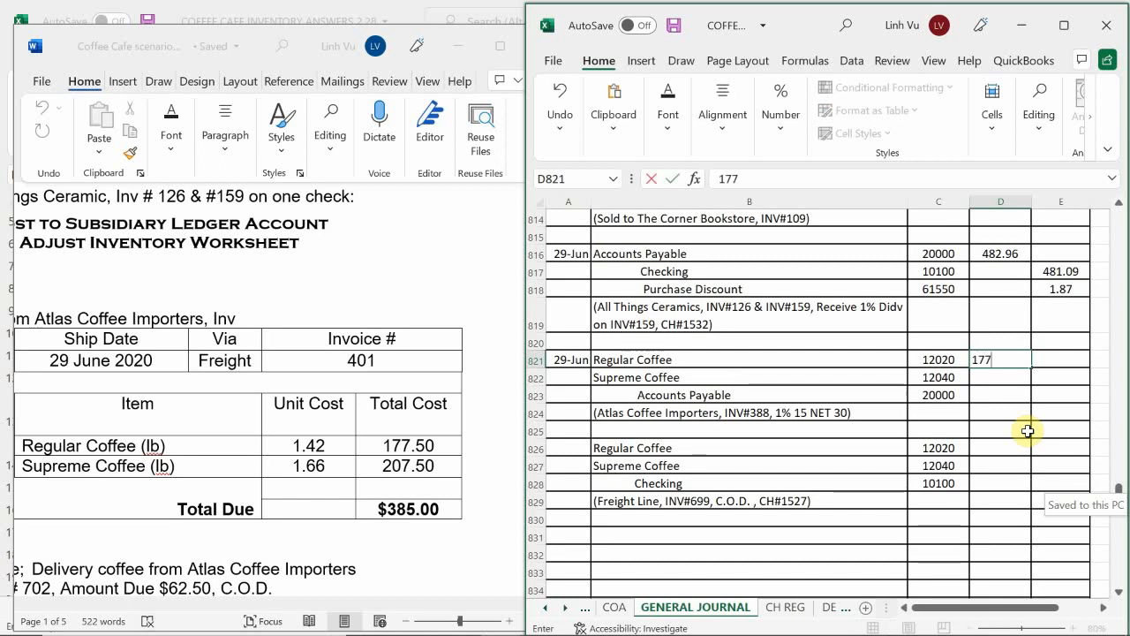
{"action": "type", "text": ".50"}
{"action": "key", "text": "Return"}
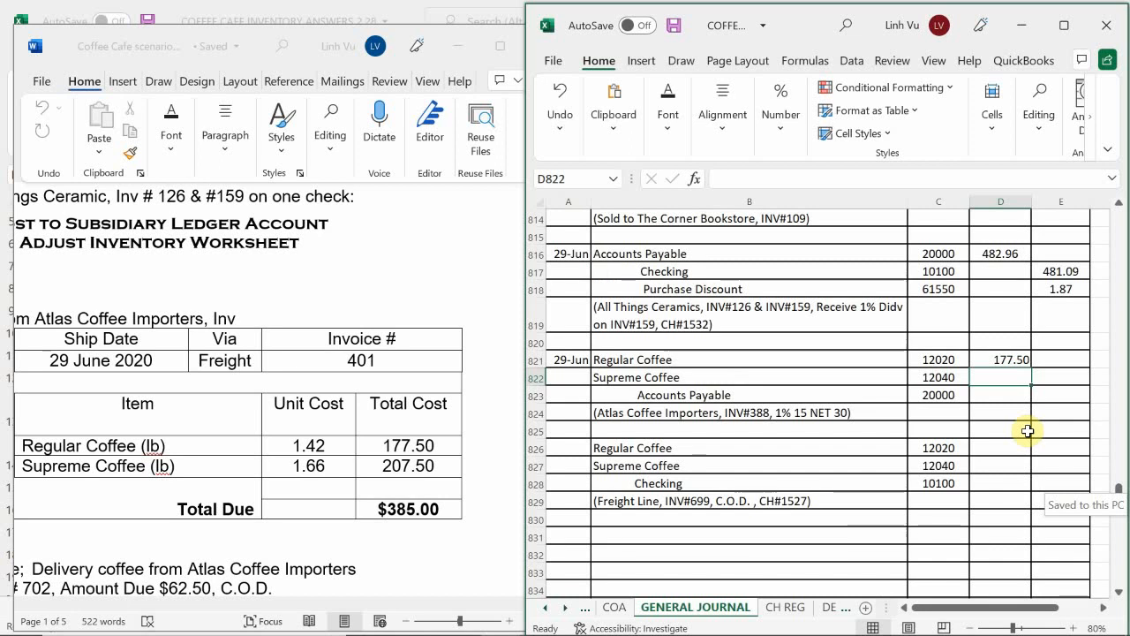
{"action": "type", "text": "207.50"}
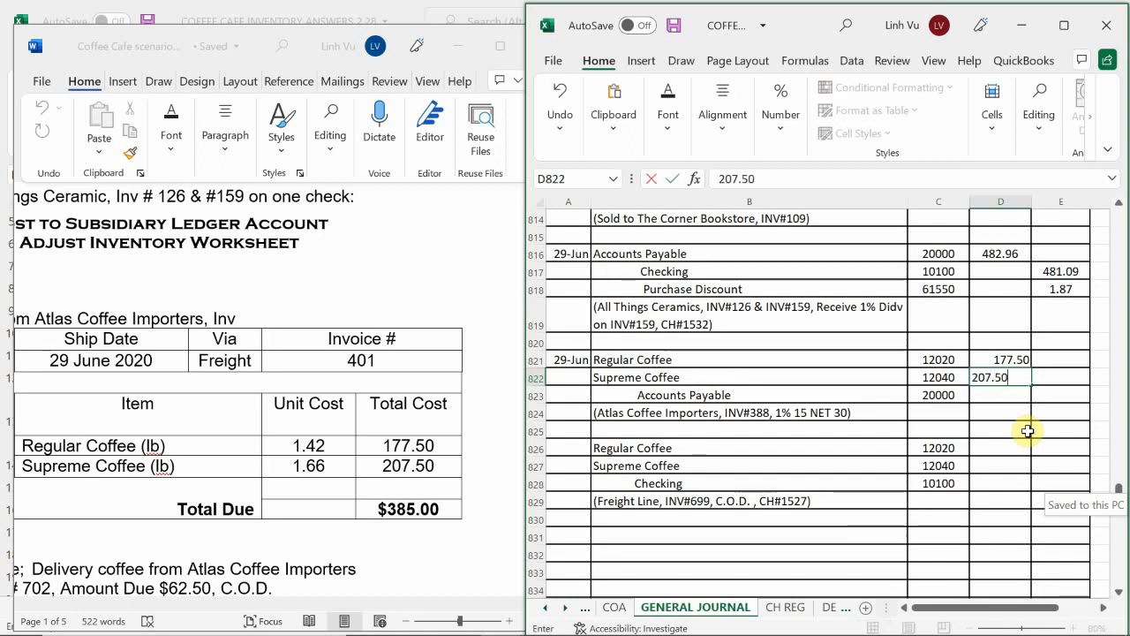
{"action": "key", "text": "Return"}
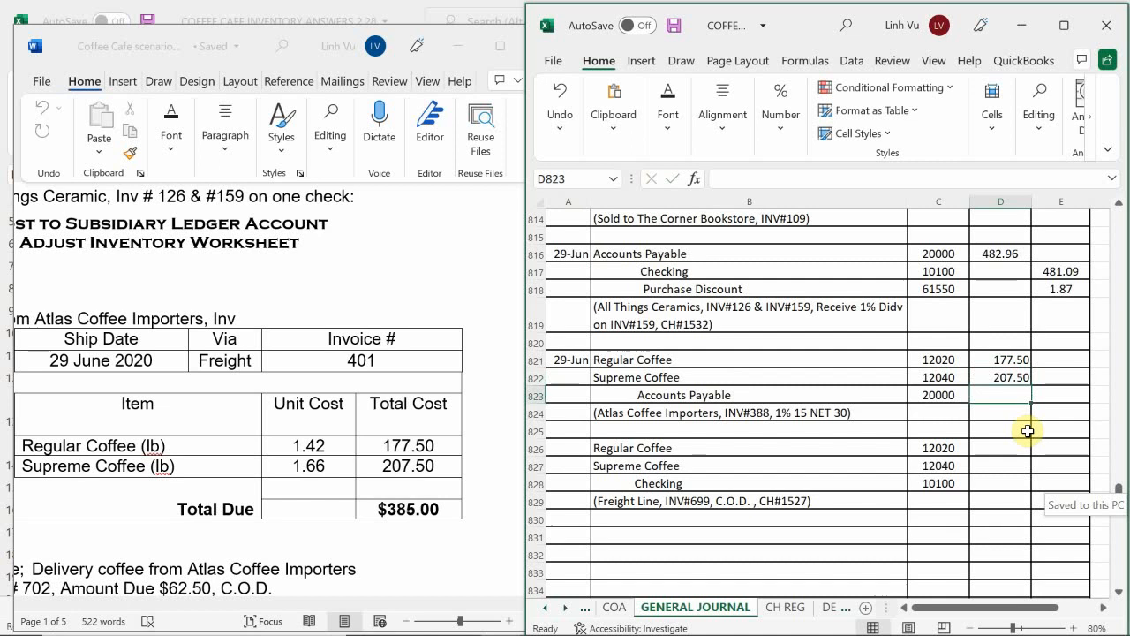
Step: Credit Accounts Payable in E823 with the sum of the two coffee debits using =D821+D822
{"action": "key", "text": "Right"}
{"action": "type", "text": "="}
{"action": "key", "text": "Up"}
{"action": "key", "text": "Up"}
{"action": "key", "text": "Left"}
{"action": "type", "text": "+"}
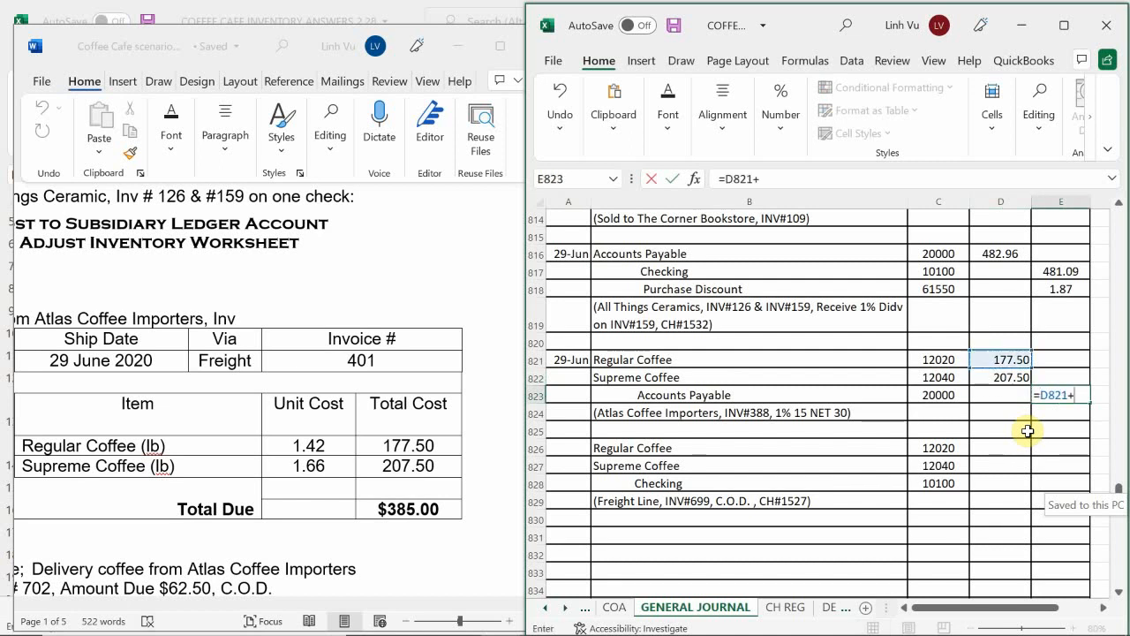
{"action": "key", "text": "Down"}
{"action": "key", "text": "Left"}
{"action": "key", "text": "Up"}
{"action": "key", "text": "Up"}
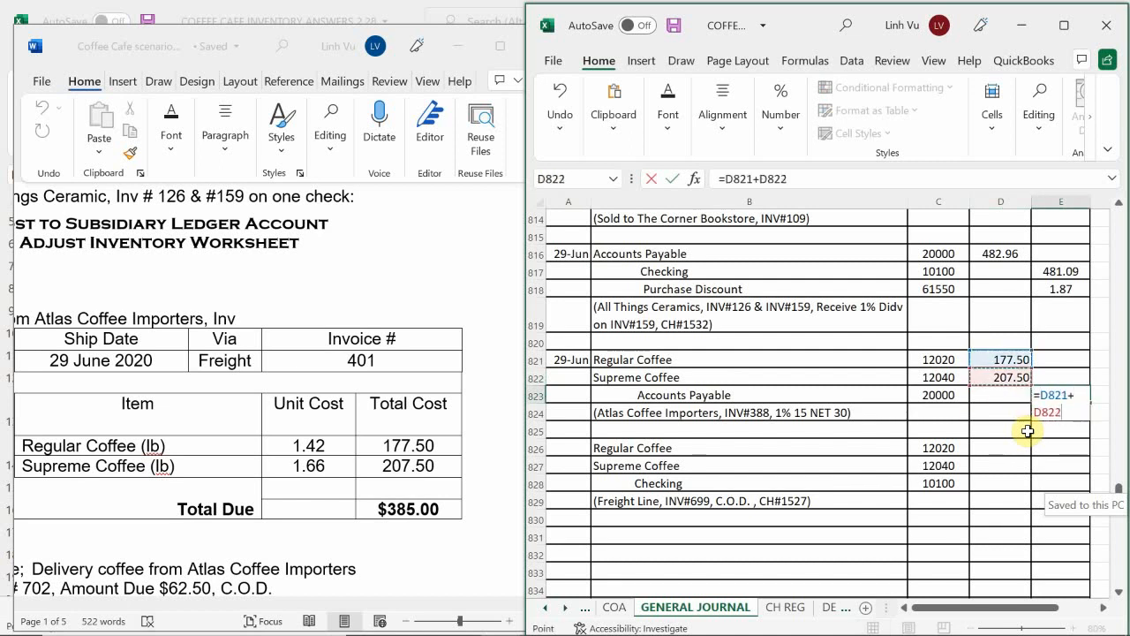
{"action": "key", "text": "Return"}
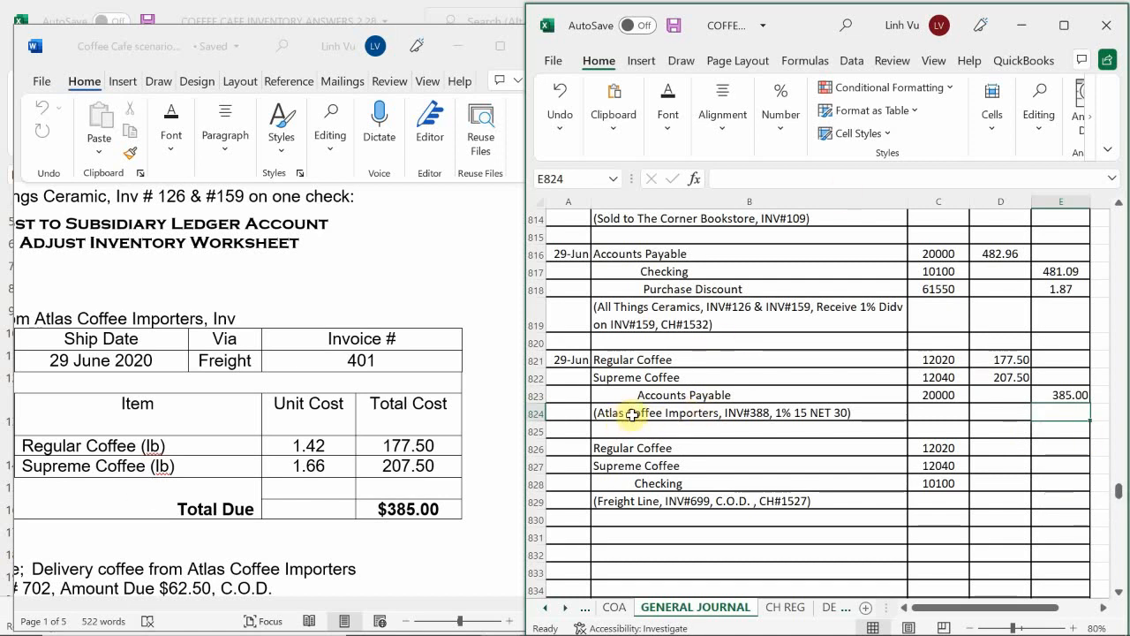
Step: Change the invoice number in the Atlas Coffee Importers memo in B824 to INV#401
{"action": "double_click", "coordinate": [749, 413]}
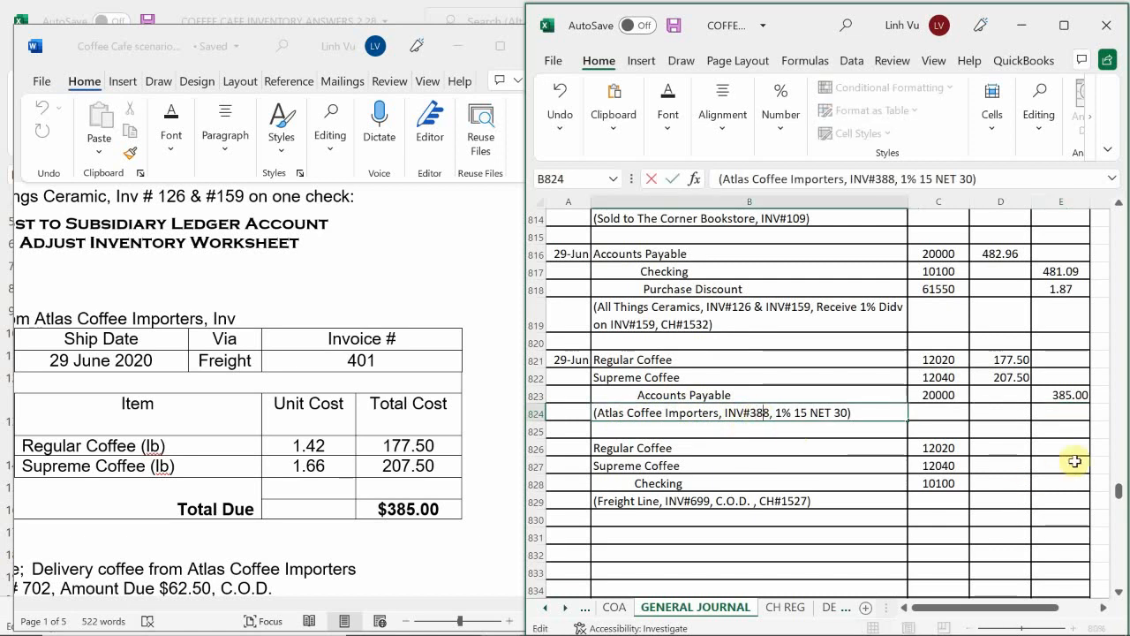
{"action": "key", "text": "BackSpace"}
{"action": "key", "text": "BackSpace"}
{"action": "key", "text": "BackSpace"}
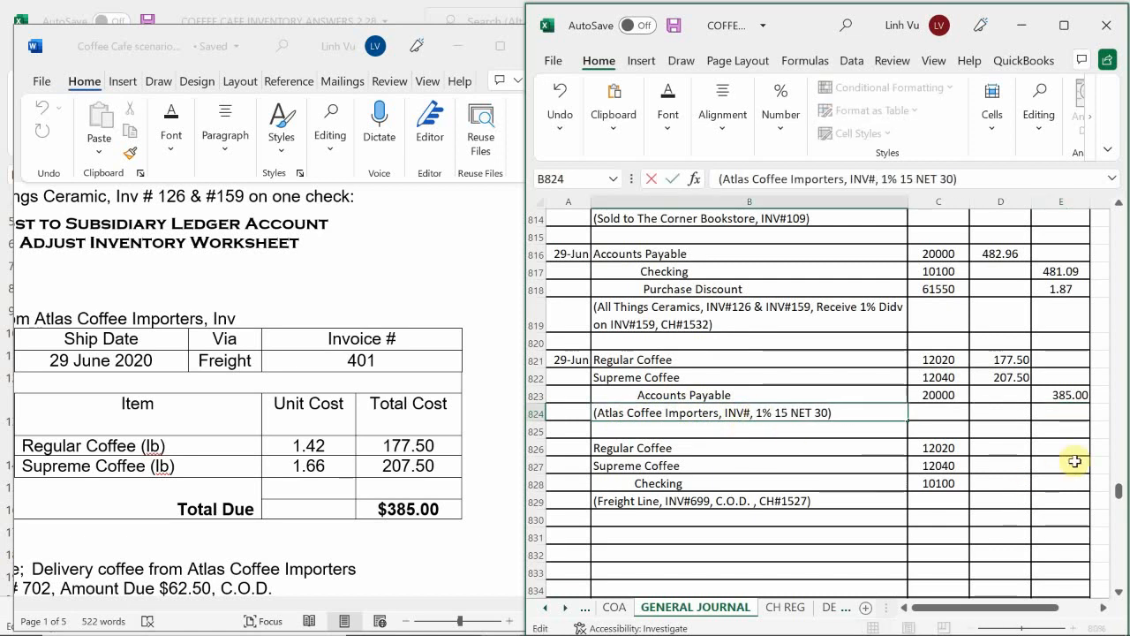
{"action": "type", "text": "401"}
{"action": "key", "text": "Return"}
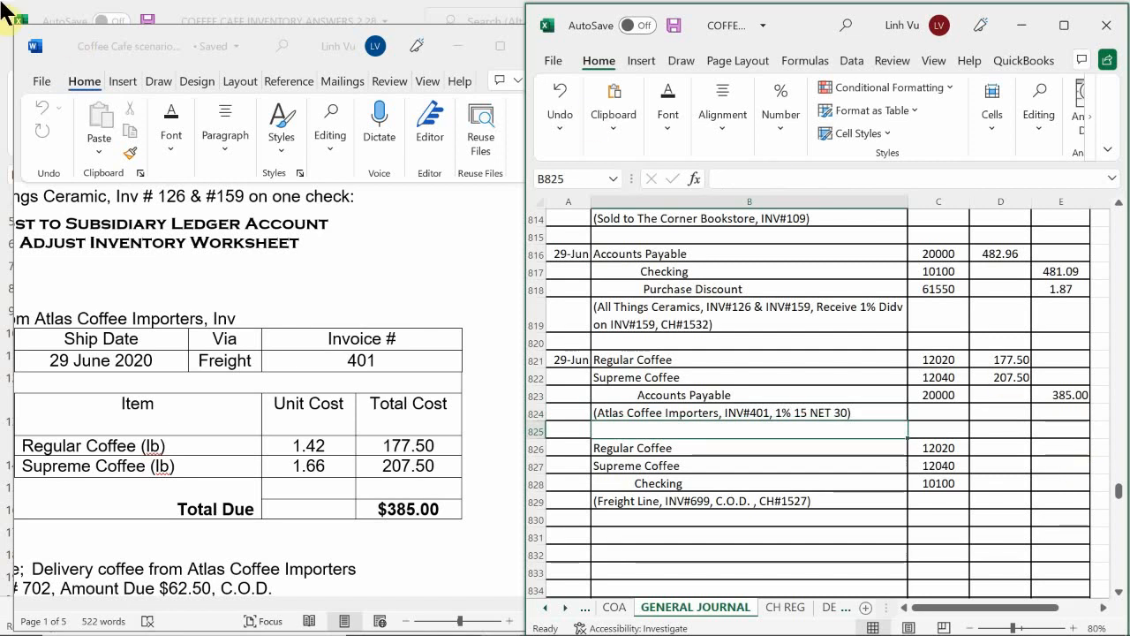
Step: Check the Freight Line bill in the Word scenario, then debit 31.25 each to Regular Coffee in D826 and Supreme Coffee in D827
{"action": "left_click", "coordinate": [161, 463]}
{"action": "left_click_drag", "start_coordinate": [225, 610], "coordinate": [172, 633]}
{"action": "scroll", "coordinate": [227, 485], "scroll_direction": "down", "scroll_amount": 3}
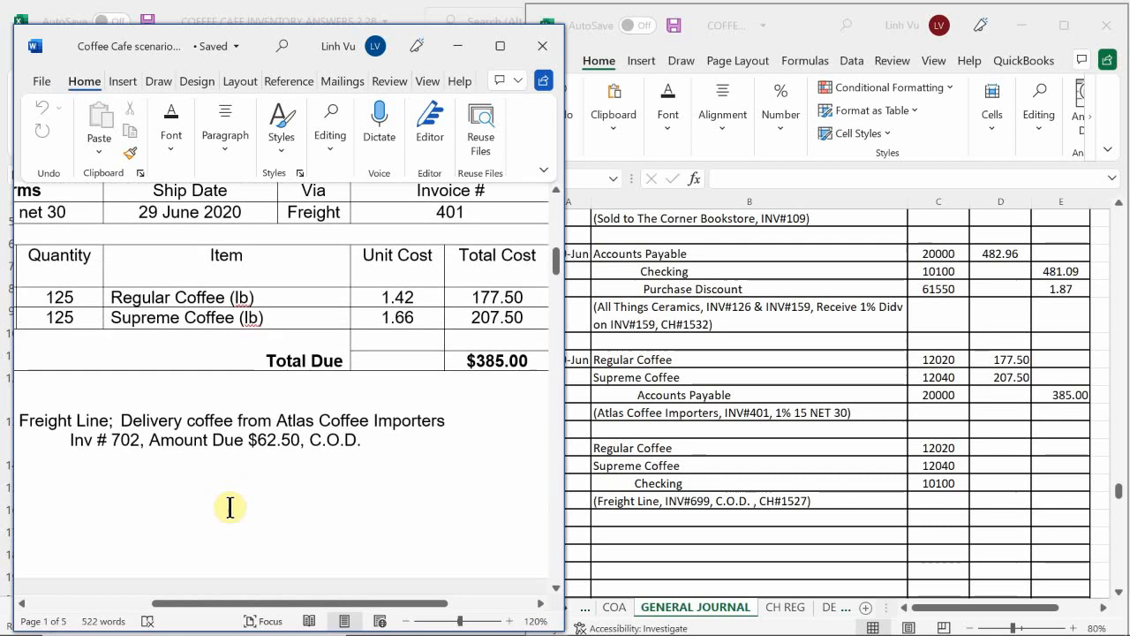
{"action": "left_click_drag", "start_coordinate": [285, 604], "coordinate": [253, 625]}
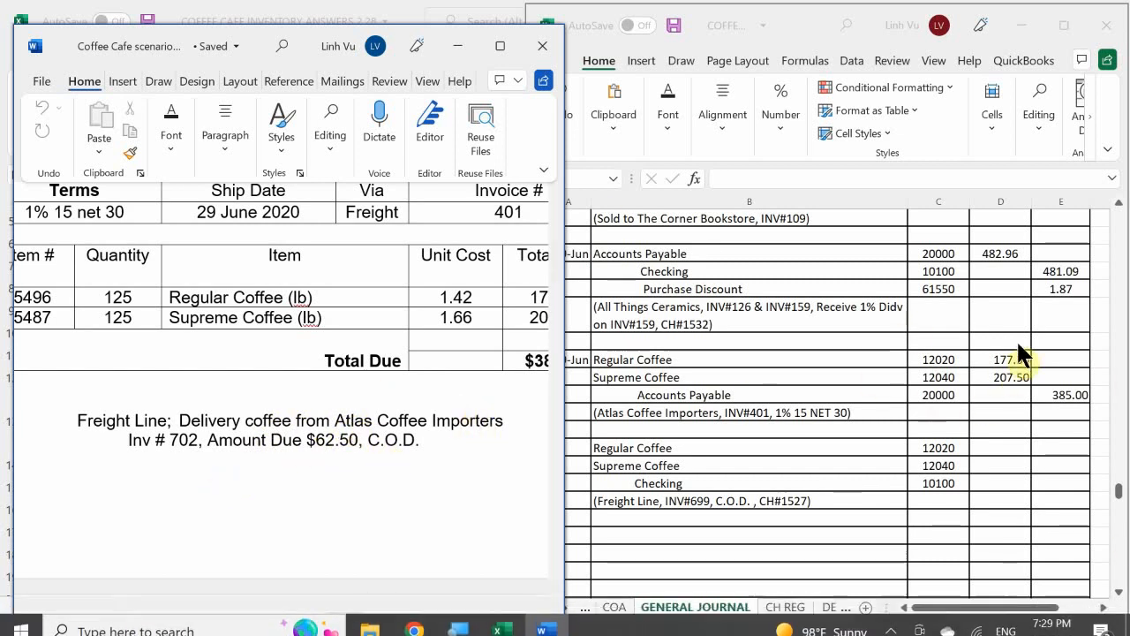
{"action": "left_click", "coordinate": [993, 428]}
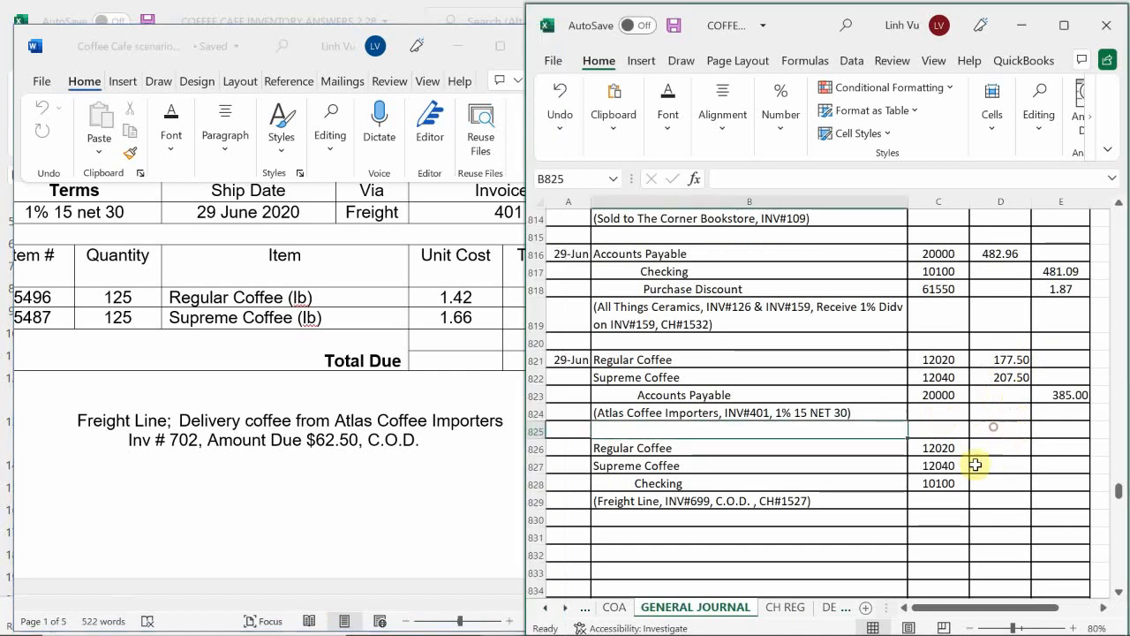
{"action": "left_click", "coordinate": [987, 448]}
{"action": "type", "text": "31.25"}
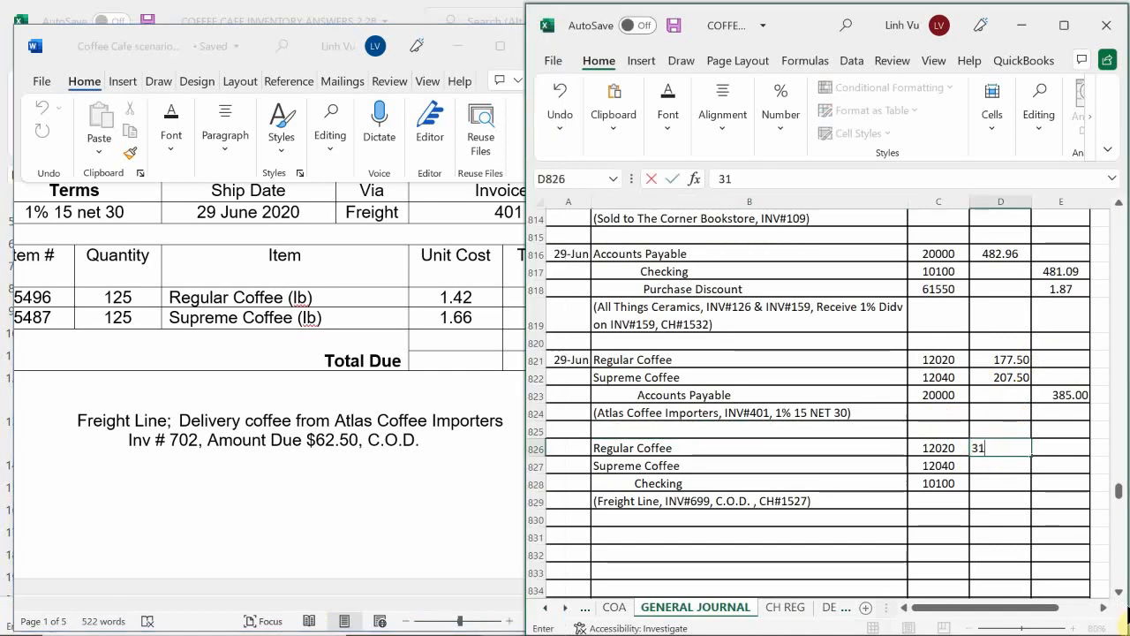
{"action": "key", "text": "Return"}
{"action": "type", "text": "31.25"}
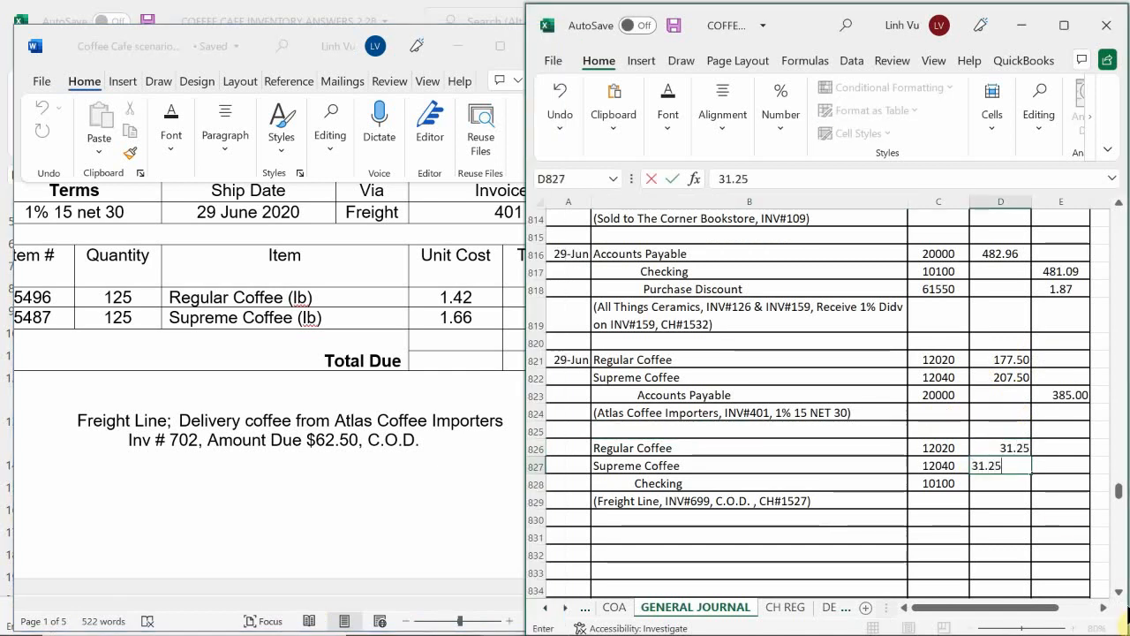
{"action": "key", "text": "Return"}
Step: Credit Checking in E828 with the total of the two freight debits using =D826+D827
{"action": "key", "text": "Right"}
{"action": "type", "text": "="}
{"action": "key", "text": "Left"}
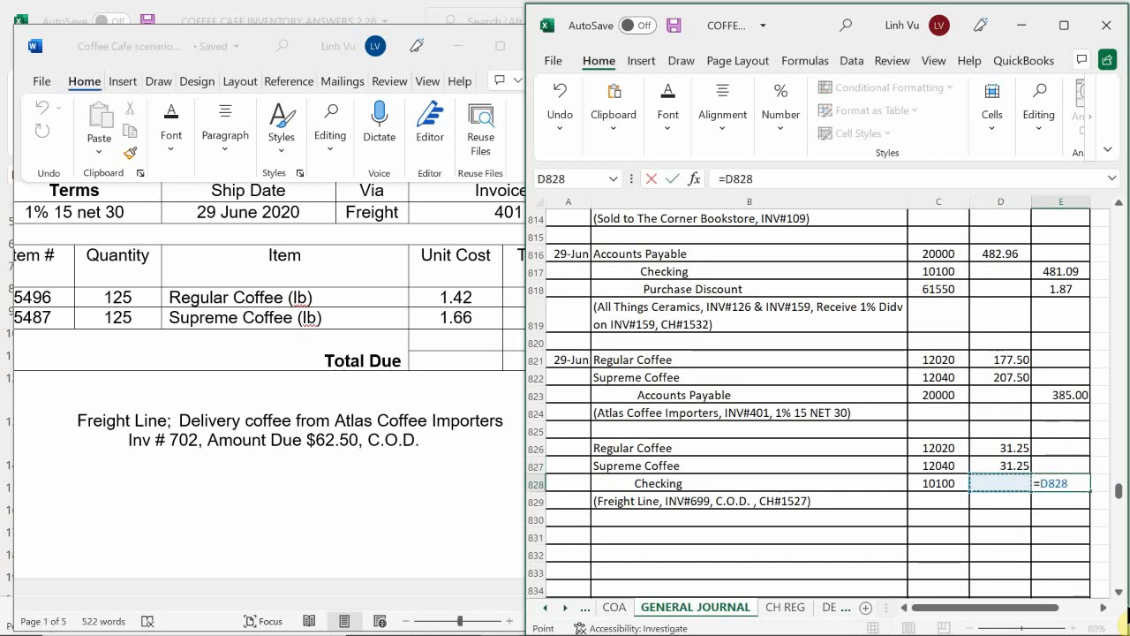
{"action": "key", "text": "Up"}
{"action": "key", "text": "Up"}
{"action": "type", "text": "+"}
{"action": "key", "text": "Left"}
{"action": "key", "text": "Up"}
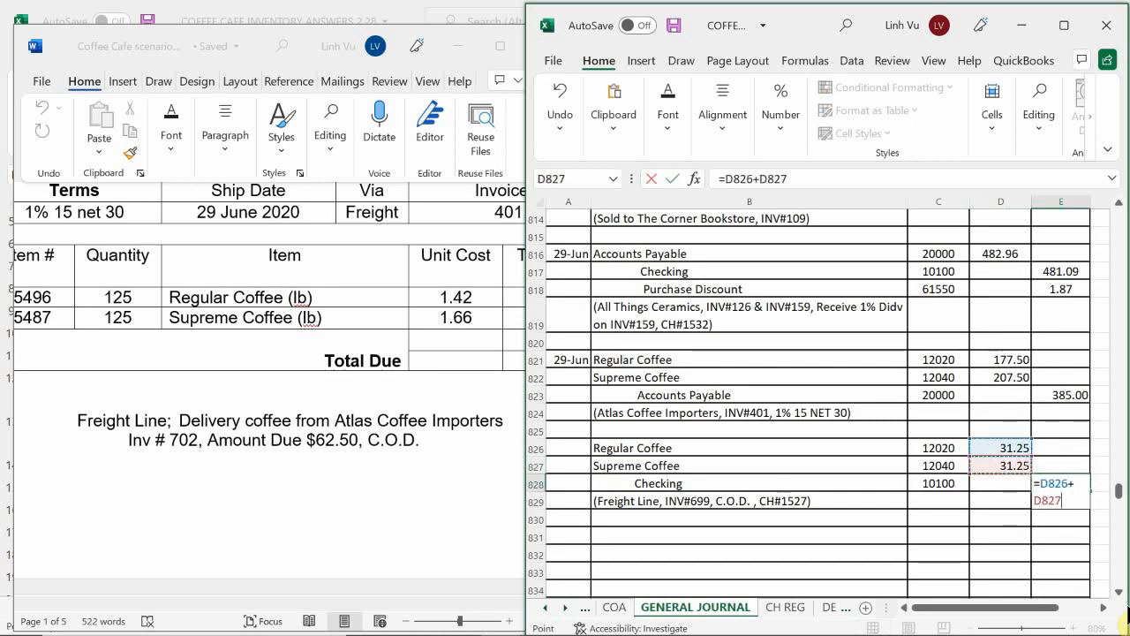
{"action": "key", "text": "Return"}
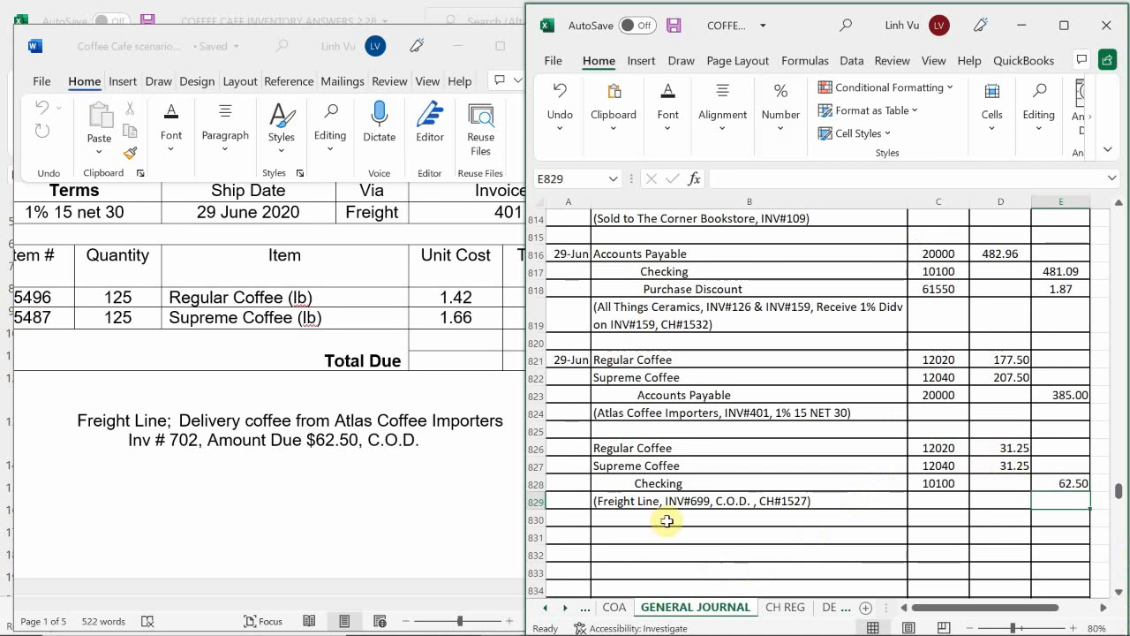
Step: Change the invoice number in the Freight Line memo in B829 to INV#702
{"action": "double_click", "coordinate": [702, 500]}
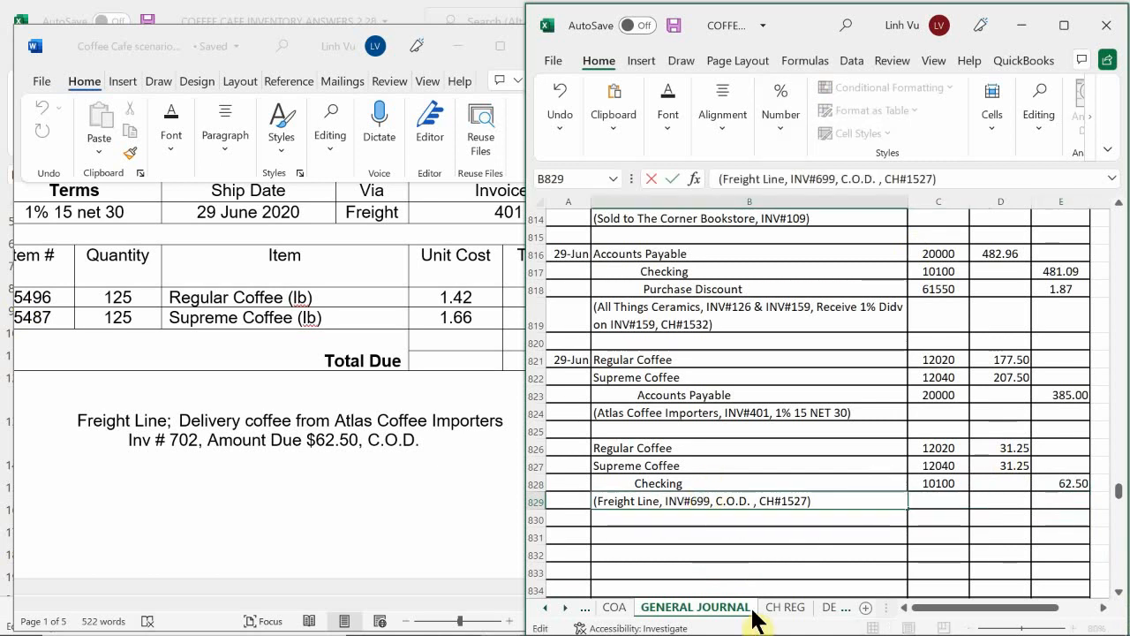
{"action": "key", "text": "Right"}
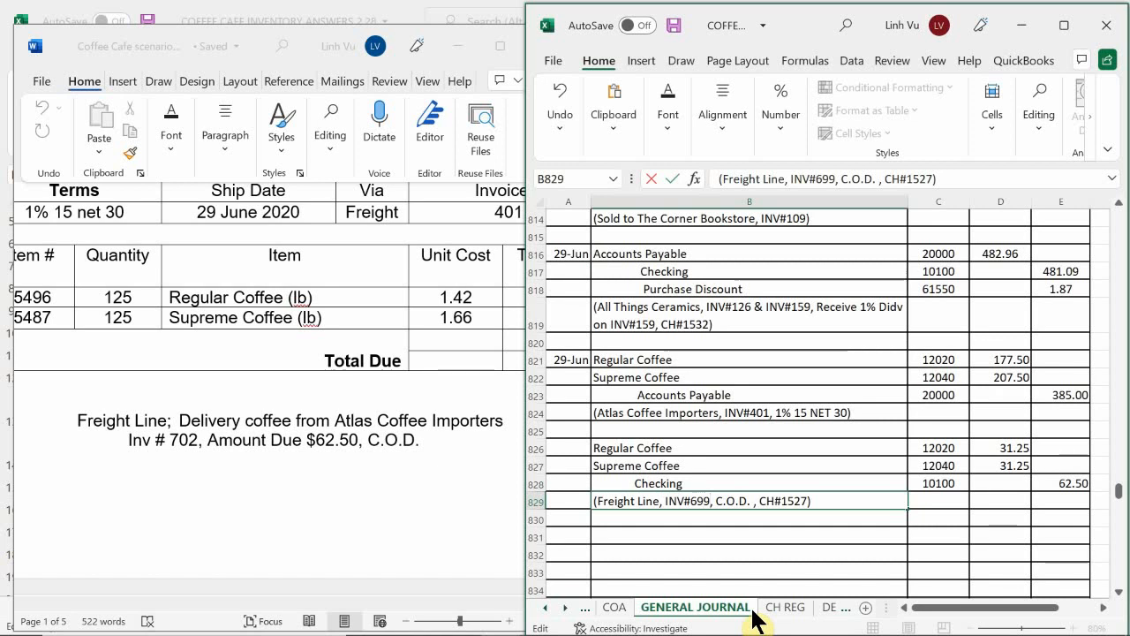
{"action": "key", "text": "BackSpace"}
{"action": "key", "text": "BackSpace"}
{"action": "key", "text": "BackSpace"}
{"action": "type", "text": "702"}
{"action": "key", "text": "Return"}
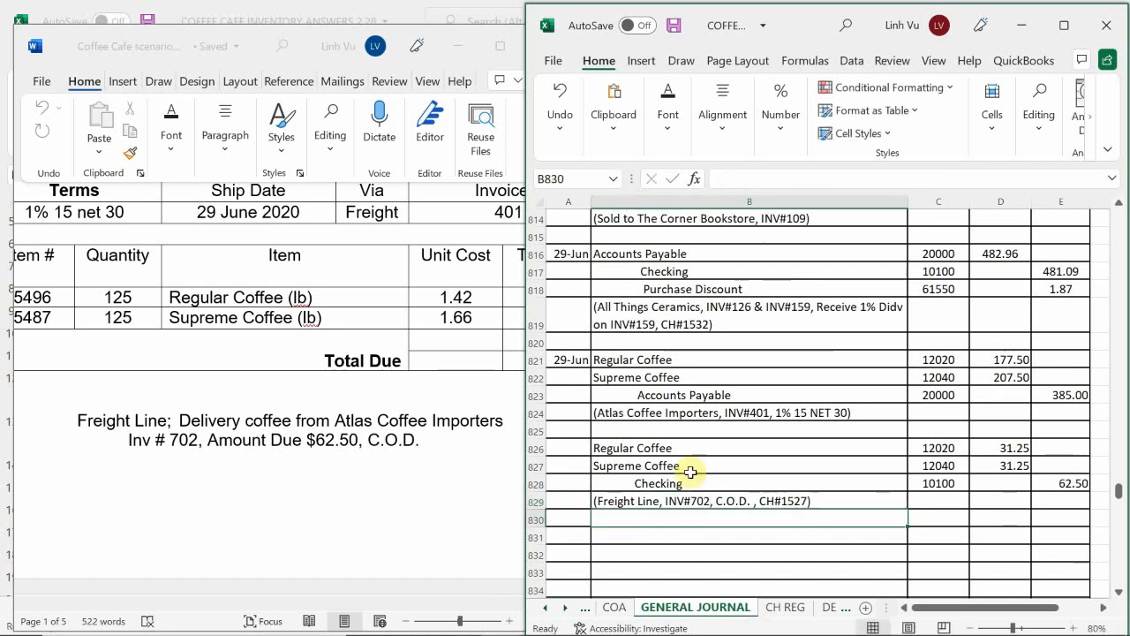
Step: On the CH REG sheet, record date 6/29 and amount 62.50 for check 1533 in row 36
{"action": "left_click", "coordinate": [787, 605]}
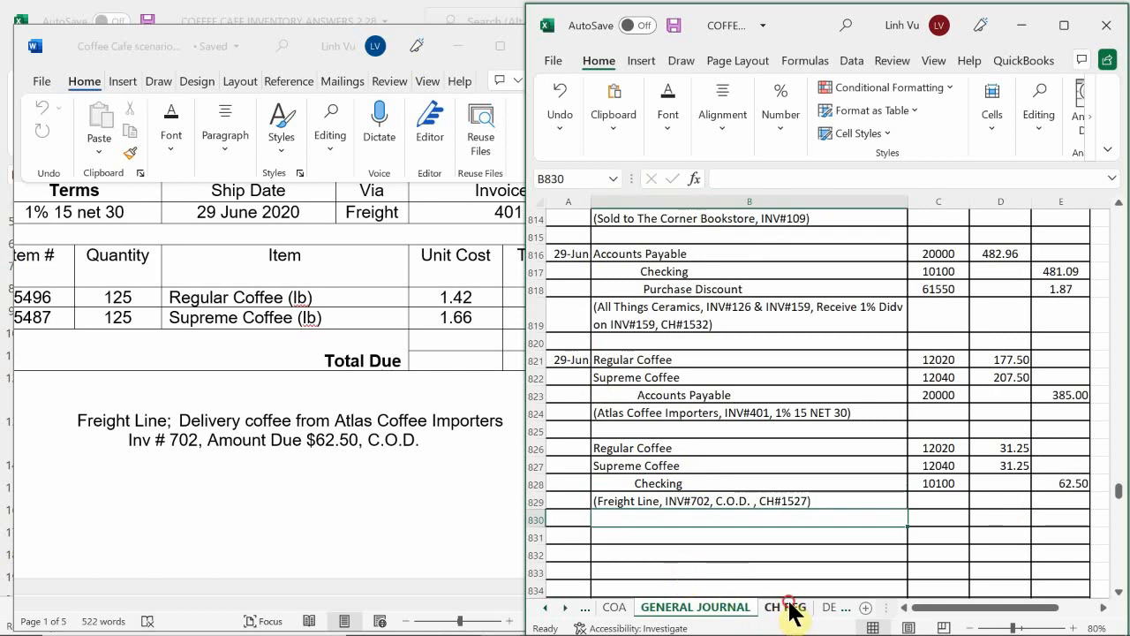
{"action": "left_click", "coordinate": [576, 462]}
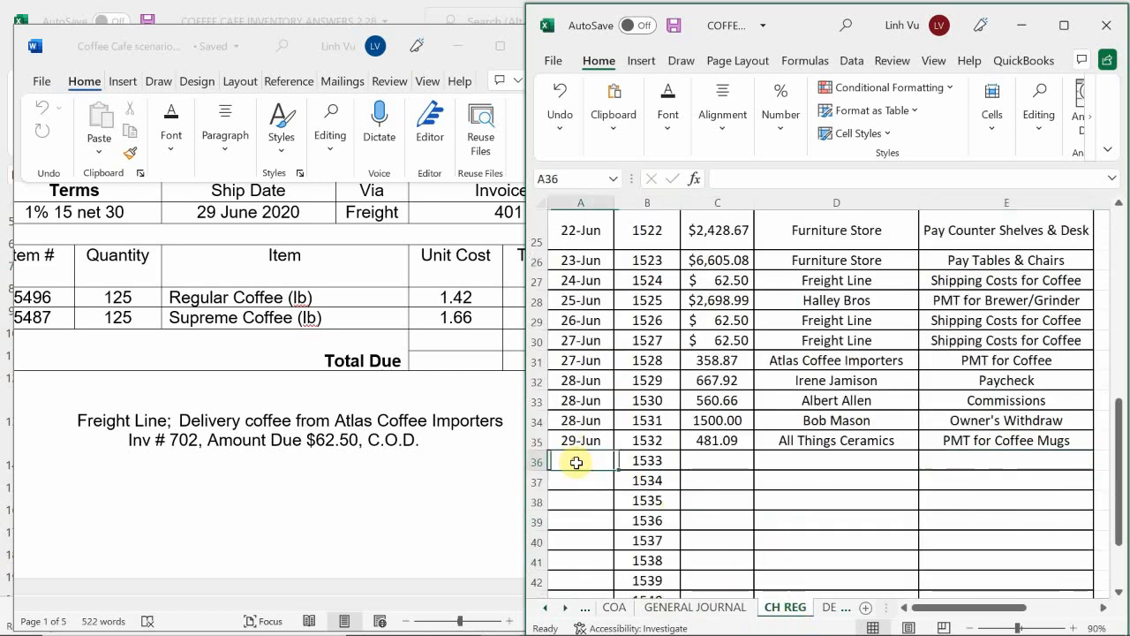
{"action": "type", "text": "6"}
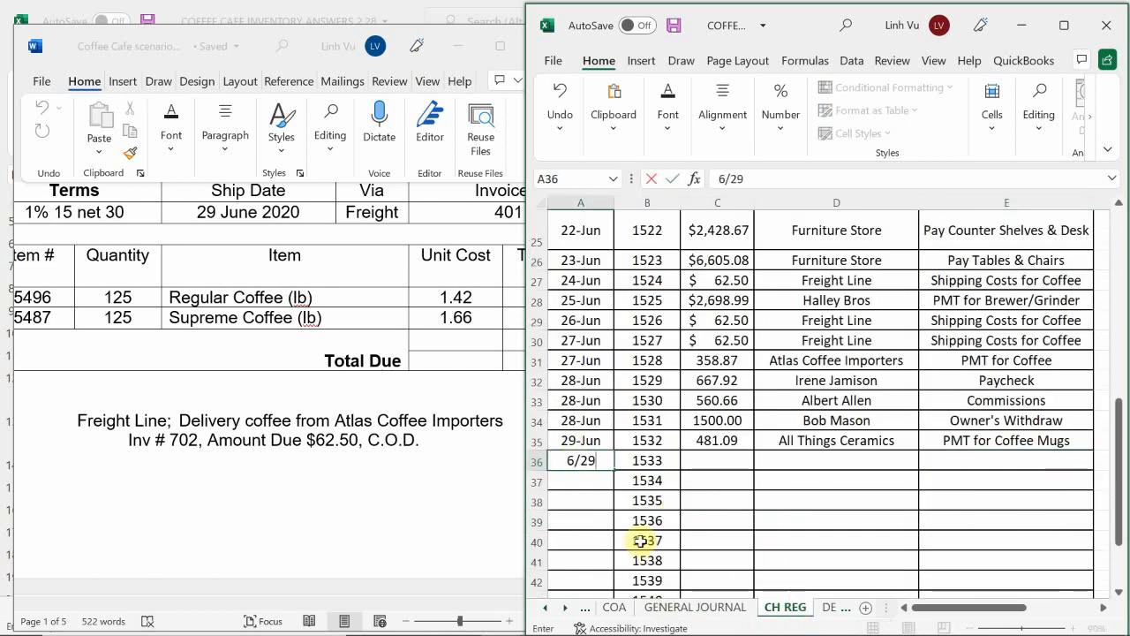
{"action": "type", "text": "/29"}
{"action": "key", "text": "Return"}
{"action": "key", "text": "Right"}
{"action": "key", "text": "Right"}
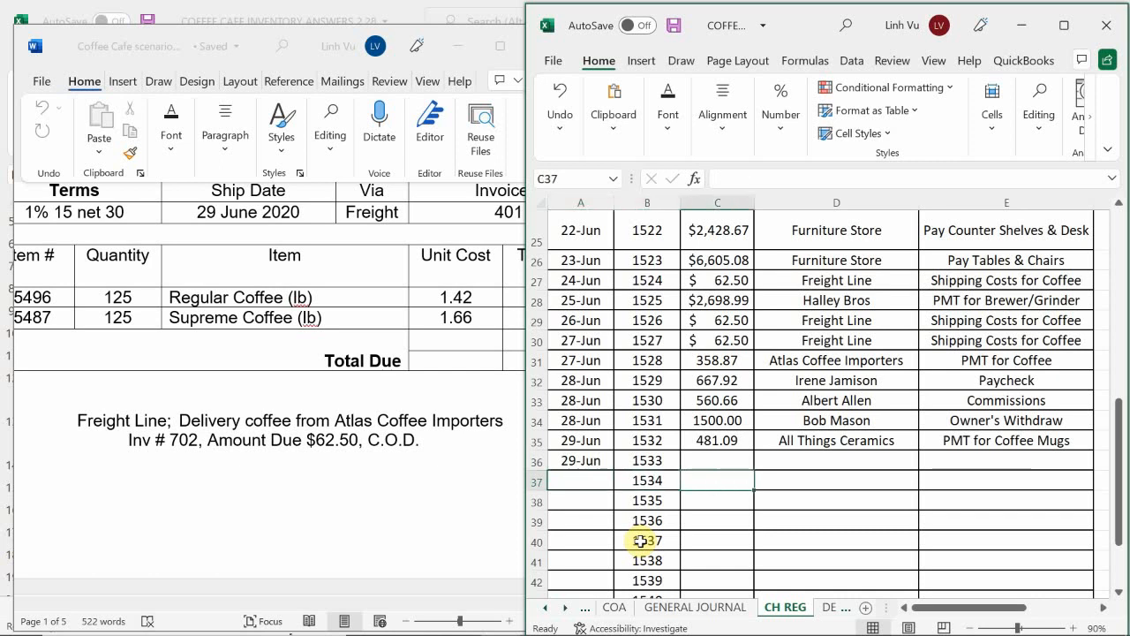
{"action": "key", "text": "Up"}
{"action": "type", "text": "62.50"}
{"action": "key", "text": "Return"}
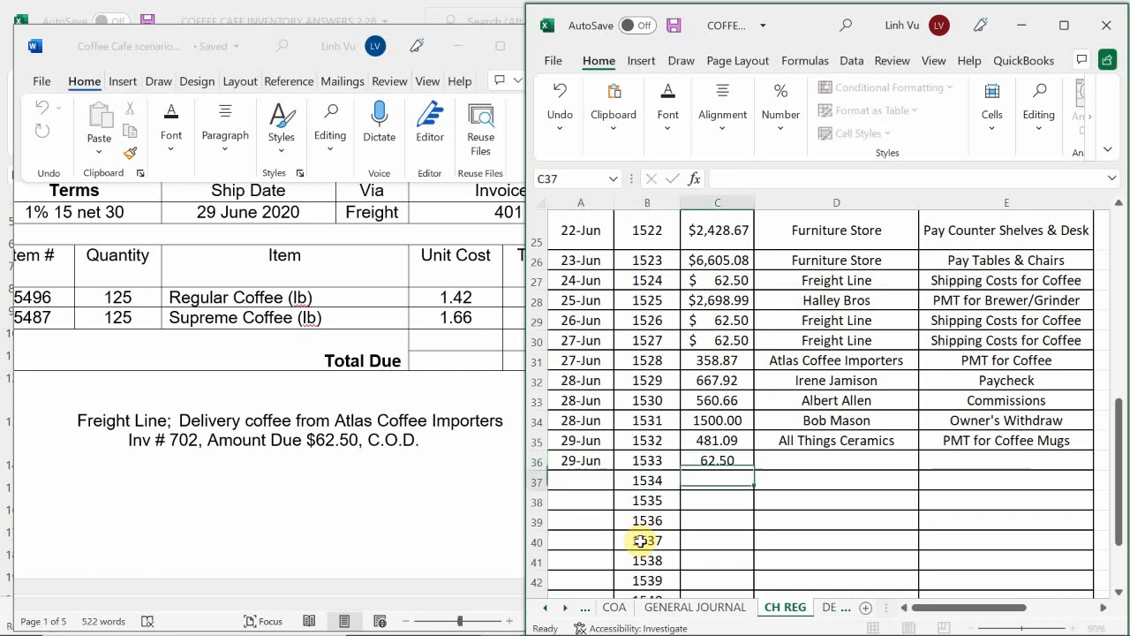
Step: Fill the payee of check 1533 in D36 with Freight Line by referencing D30
{"action": "key", "text": "Right"}
{"action": "key", "text": "Up"}
{"action": "type", "text": "="}
{"action": "key", "text": "Up"}
{"action": "key", "text": "Up"}
{"action": "key", "text": "Up"}
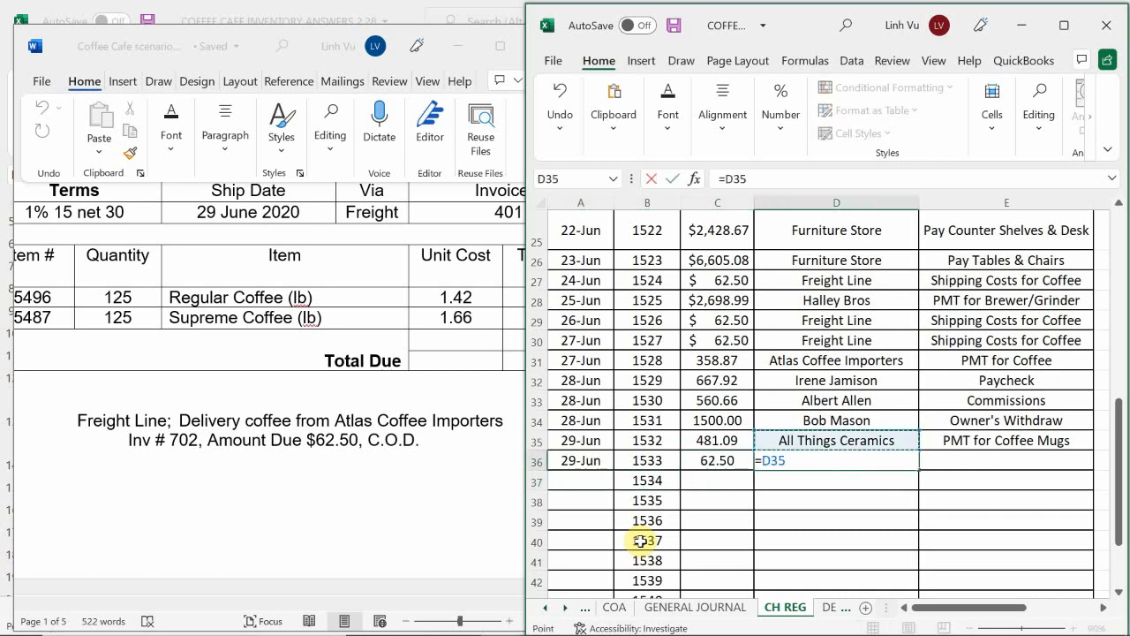
{"action": "key", "text": "Up"}
{"action": "key", "text": "Up"}
{"action": "key", "text": "Up"}
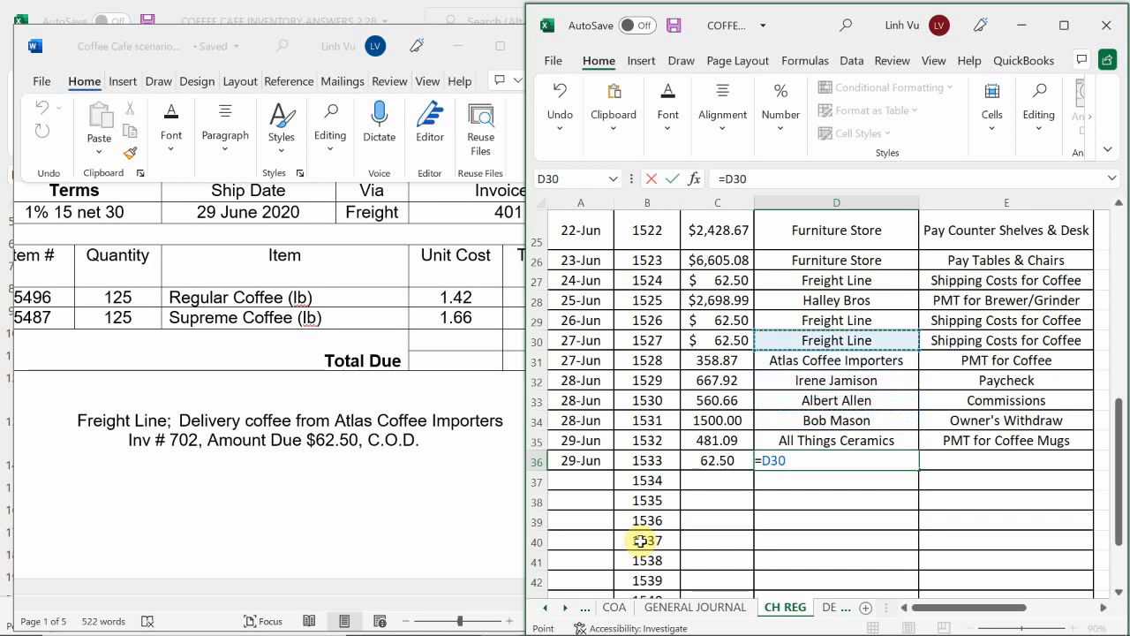
{"action": "key", "text": "Return"}
Step: Fill the purpose of check 1533 in E36 with Shipping Costs for Coffee by referencing E30
{"action": "key", "text": "Right"}
{"action": "key", "text": "Up"}
{"action": "type", "text": "="}
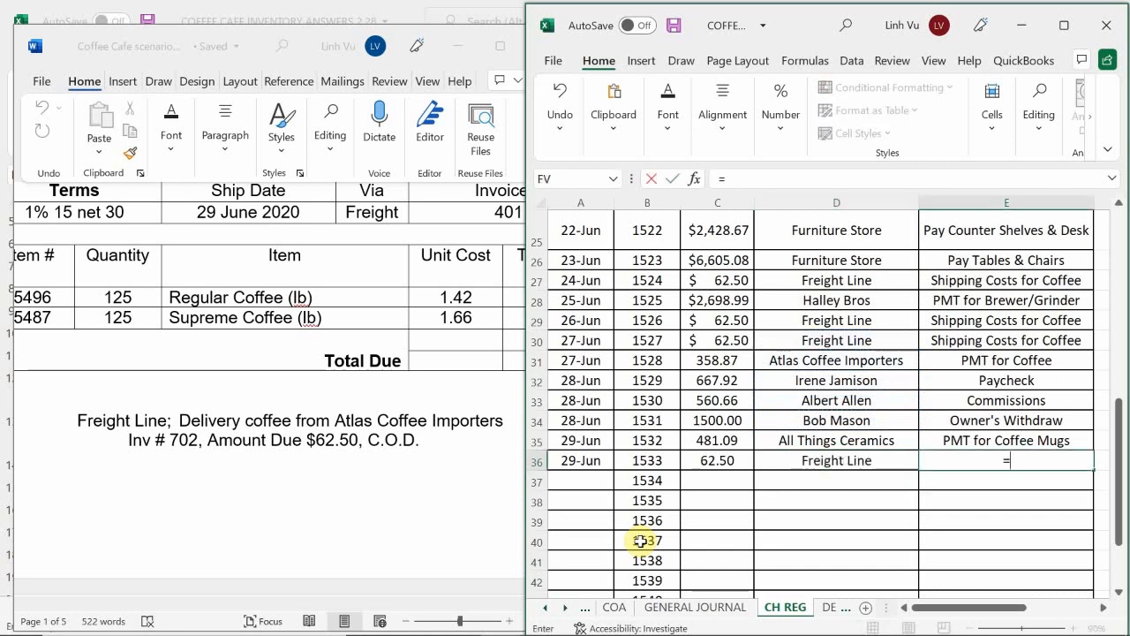
{"action": "key", "text": "Up"}
{"action": "key", "text": "Up"}
{"action": "key", "text": "Up"}
{"action": "key", "text": "Up"}
{"action": "key", "text": "Up"}
{"action": "key", "text": "Up"}
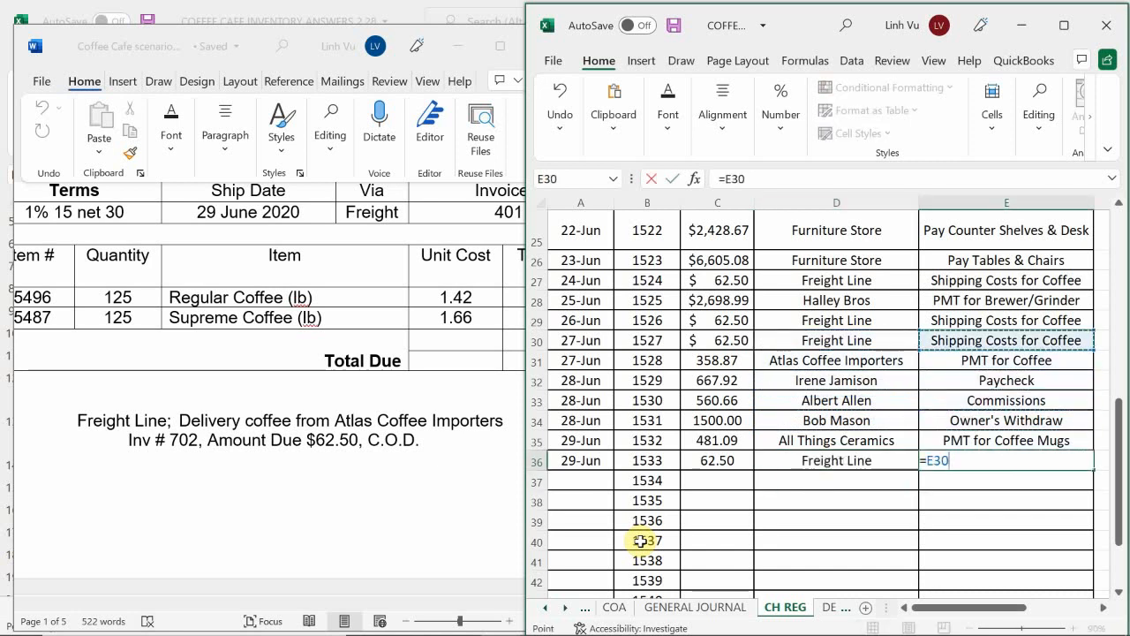
{"action": "key", "text": "Return"}
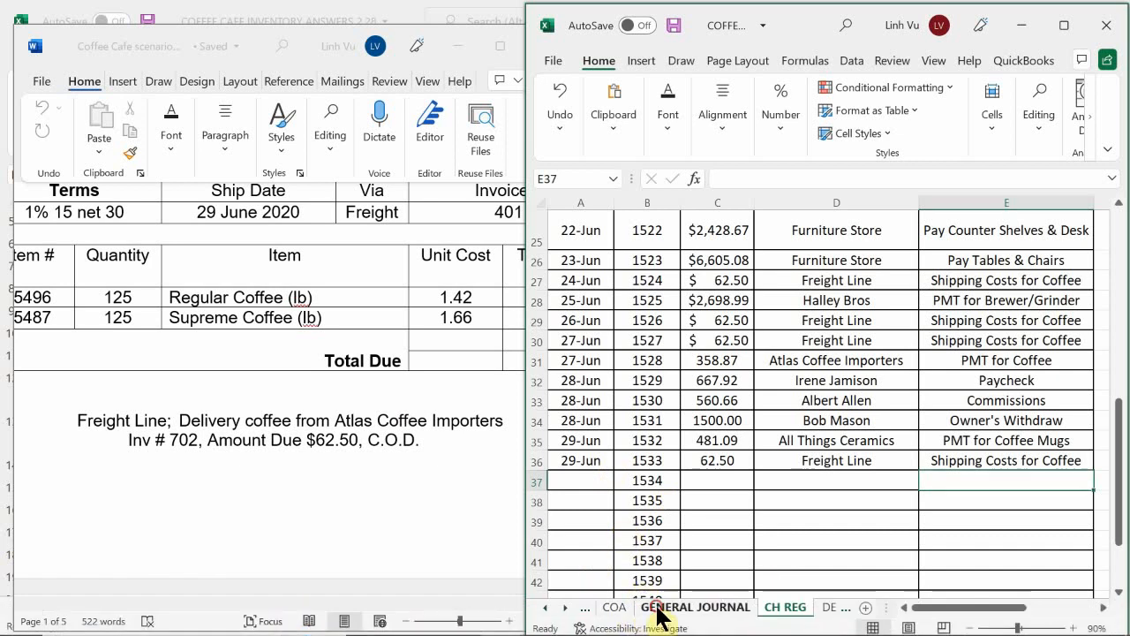
Step: On the GENERAL JOURNAL sheet, change the check number in the Freight Line memo in B829 to CH#1533
{"action": "left_click", "coordinate": [655, 608]}
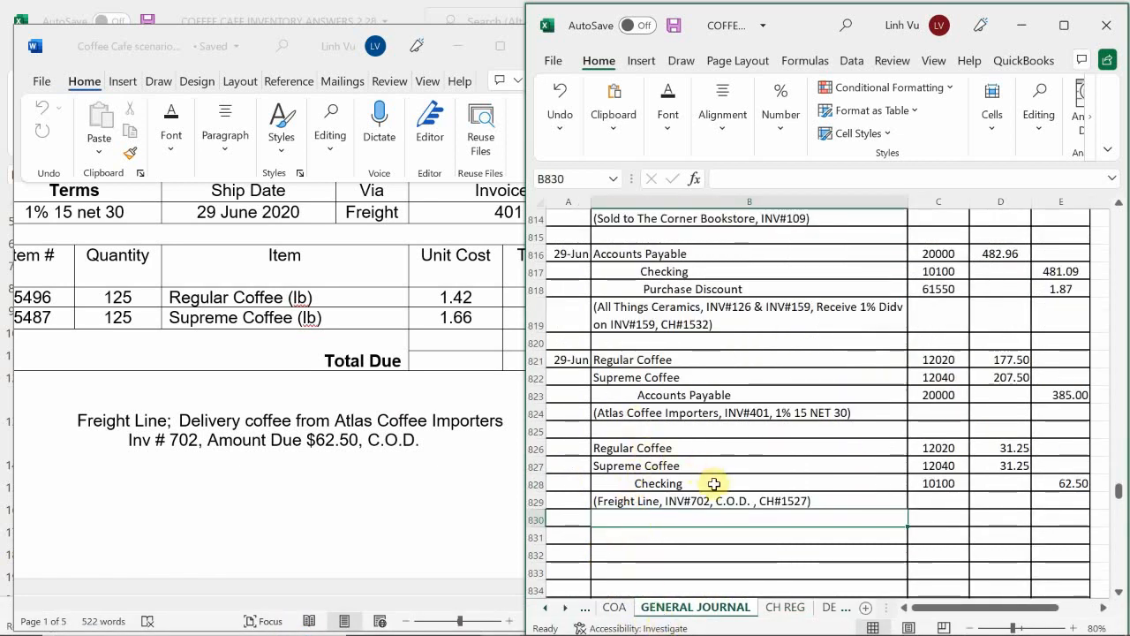
{"action": "double_click", "coordinate": [809, 502]}
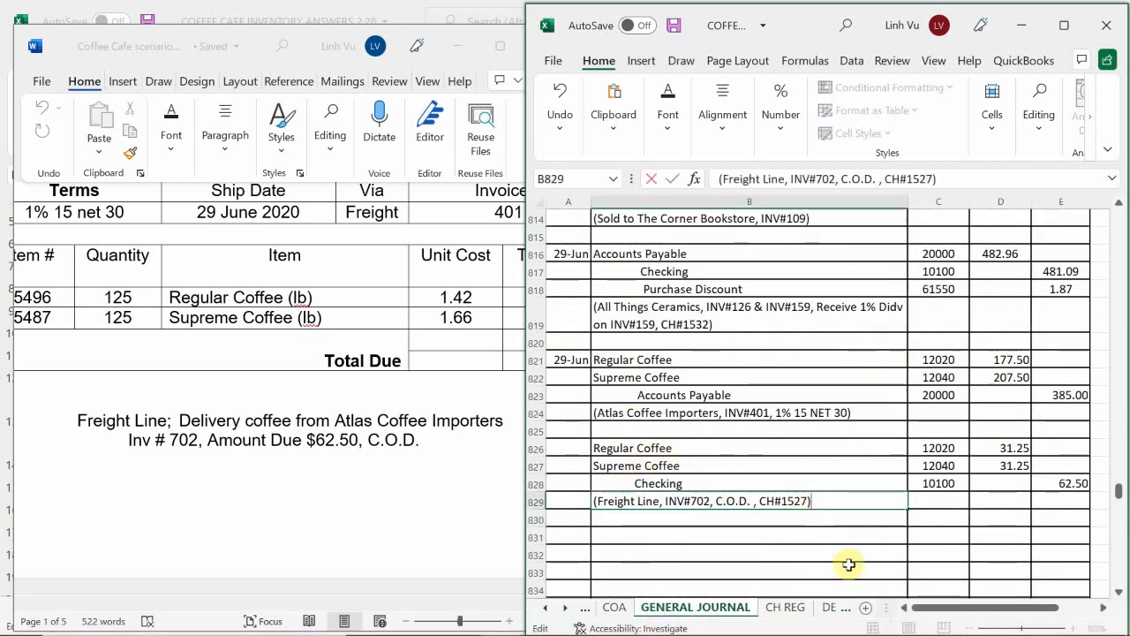
{"action": "key", "text": "BackSpace"}
{"action": "key", "text": "BackSpace"}
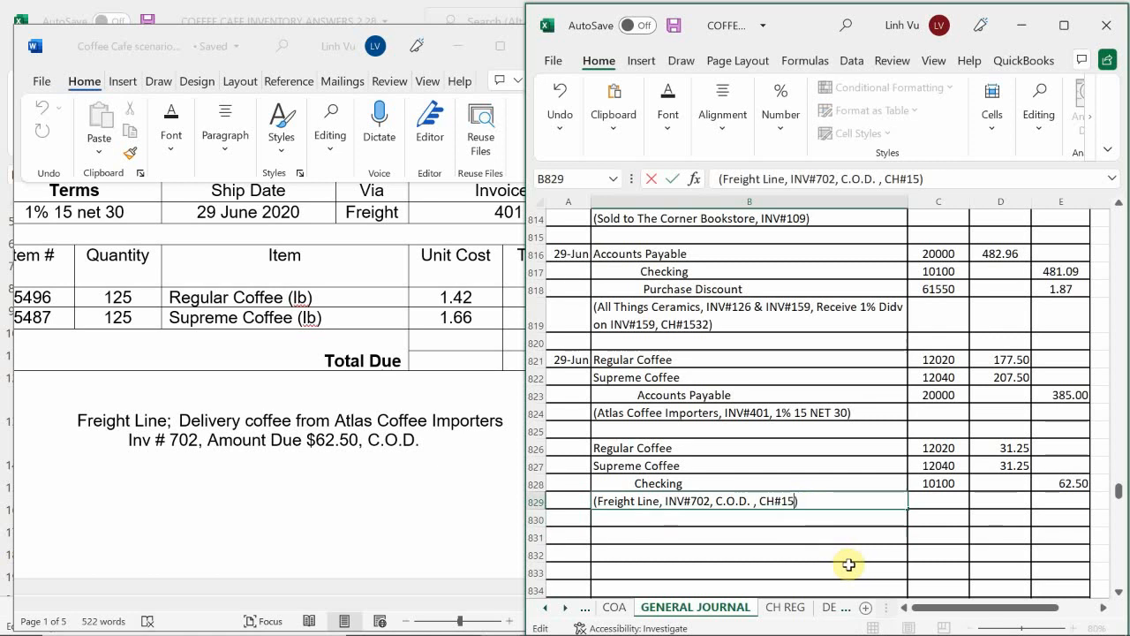
{"action": "type", "text": "33"}
{"action": "key", "text": "Return"}
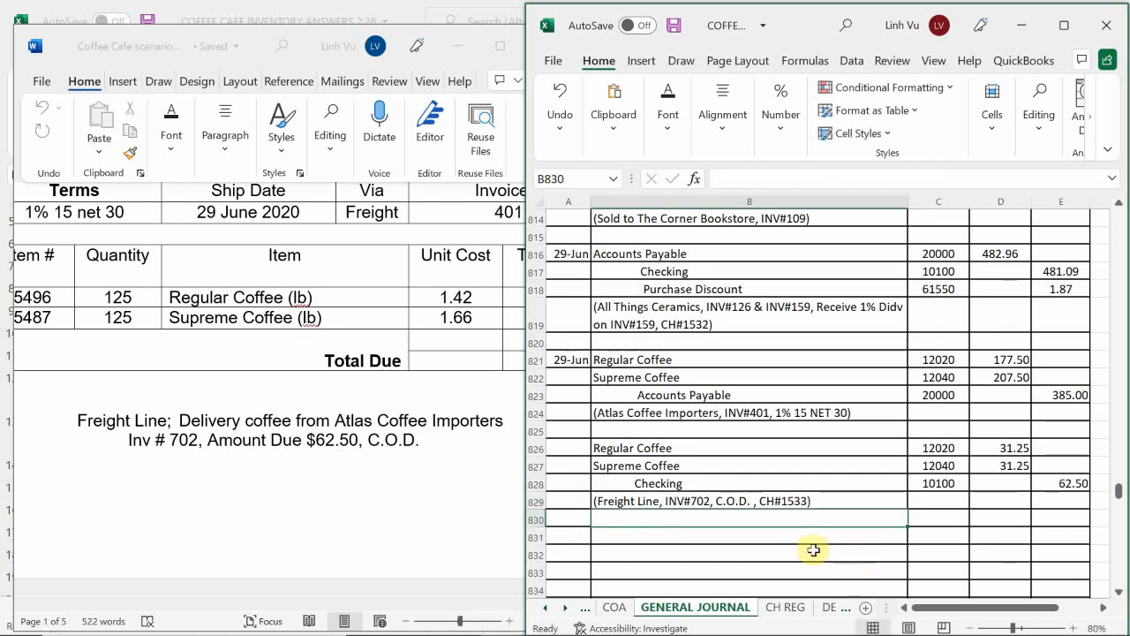
{"action": "left_click", "coordinate": [754, 375]}
{"action": "scroll", "coordinate": [751, 370], "scroll_direction": "down", "scroll_amount": 2}
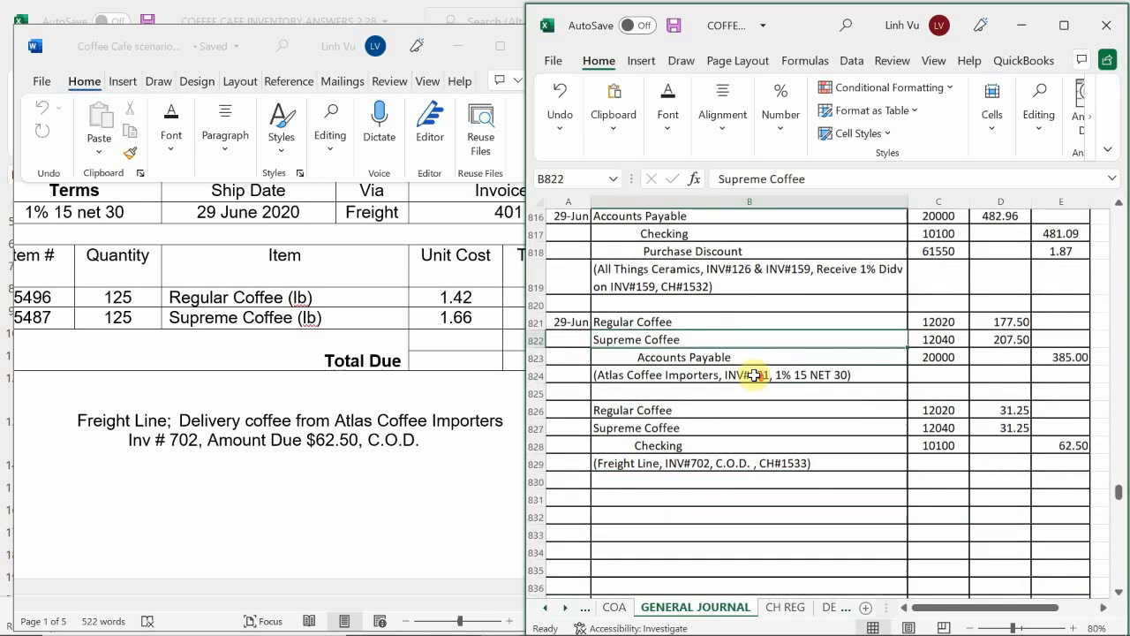
{"action": "scroll", "coordinate": [732, 239], "scroll_direction": "up", "scroll_amount": 1}
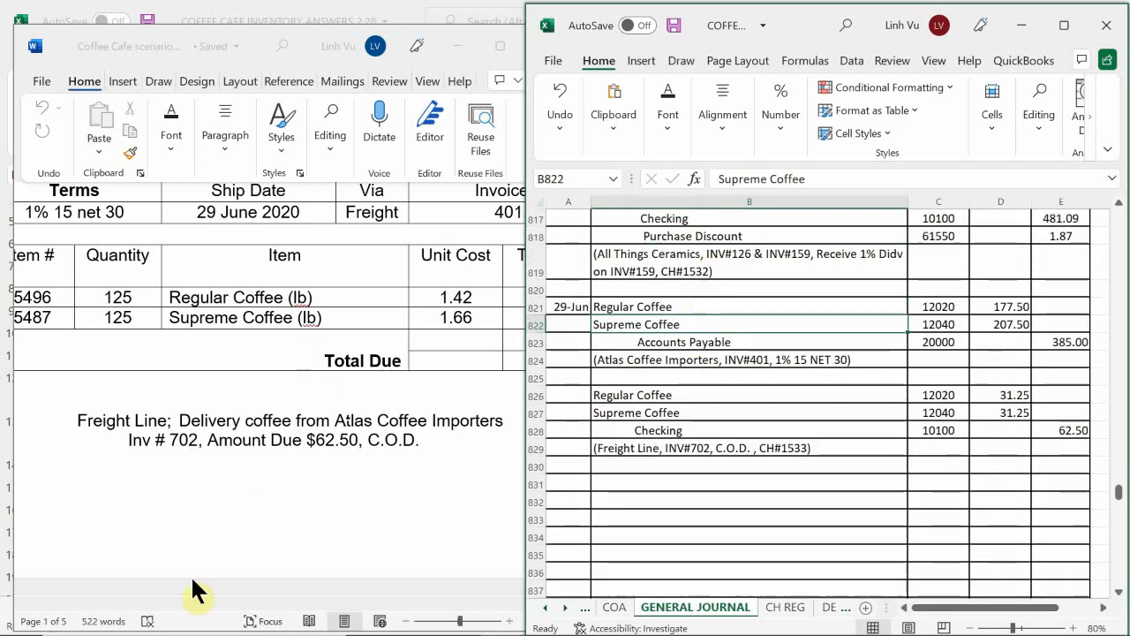
{"action": "mouse_move", "coordinate": [327, 629]}
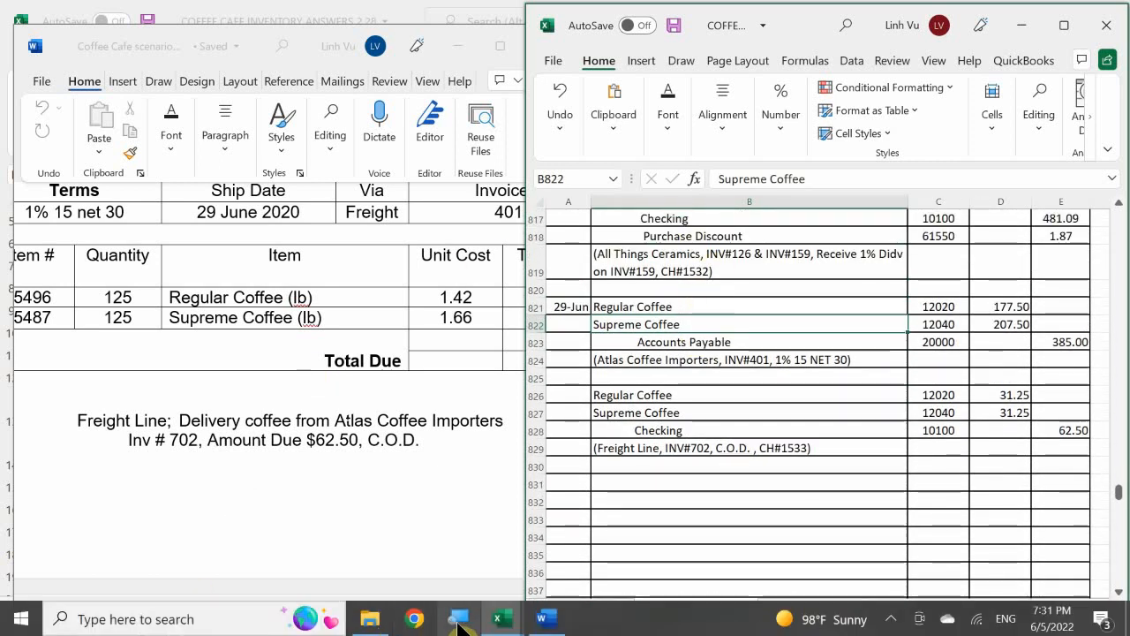
{"action": "left_click", "coordinate": [500, 620]}
{"action": "left_click", "coordinate": [311, 530]}
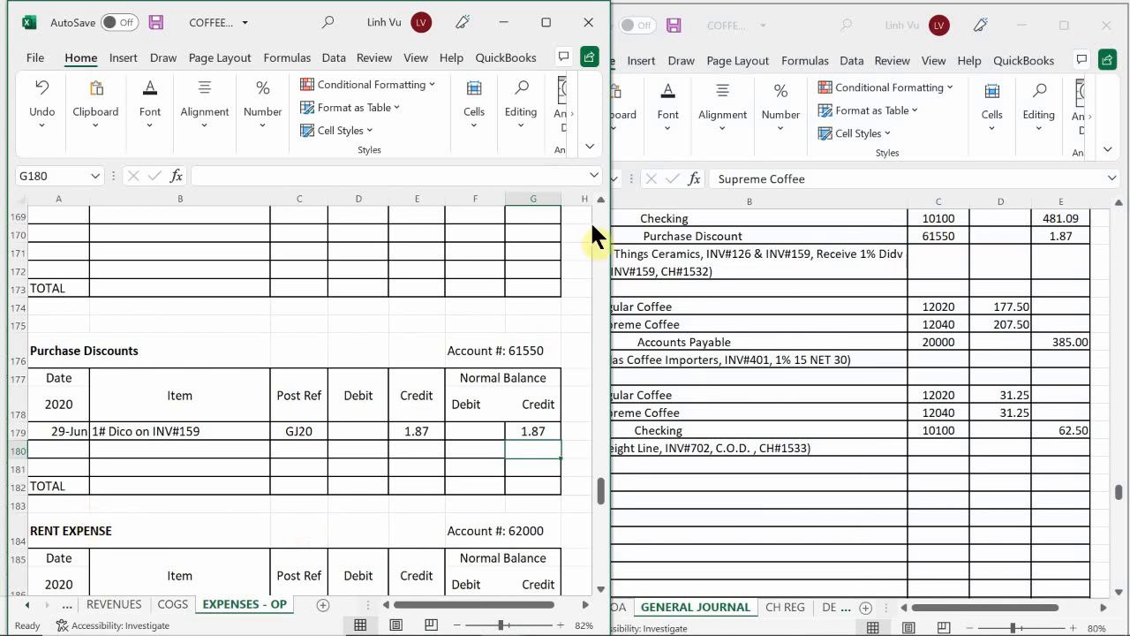
{"action": "mouse_move", "coordinate": [162, 609]}
{"action": "left_click", "coordinate": [183, 449]}
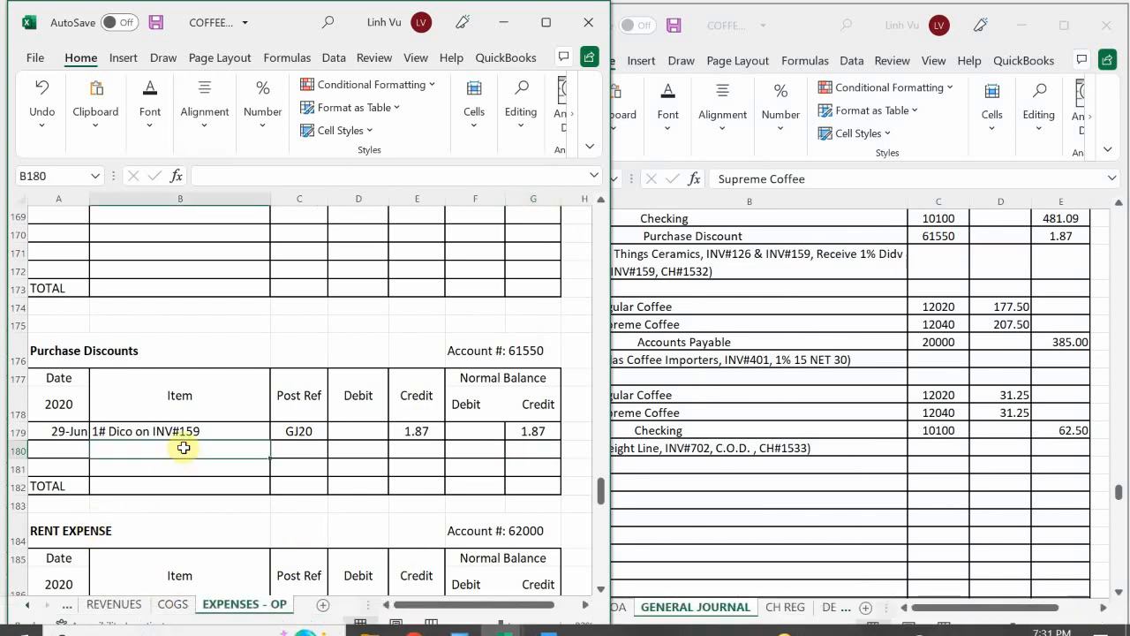
{"action": "scroll", "coordinate": [161, 468], "scroll_direction": "down", "scroll_amount": 9}
{"action": "scroll", "coordinate": [122, 494], "scroll_direction": "down", "scroll_amount": 11}
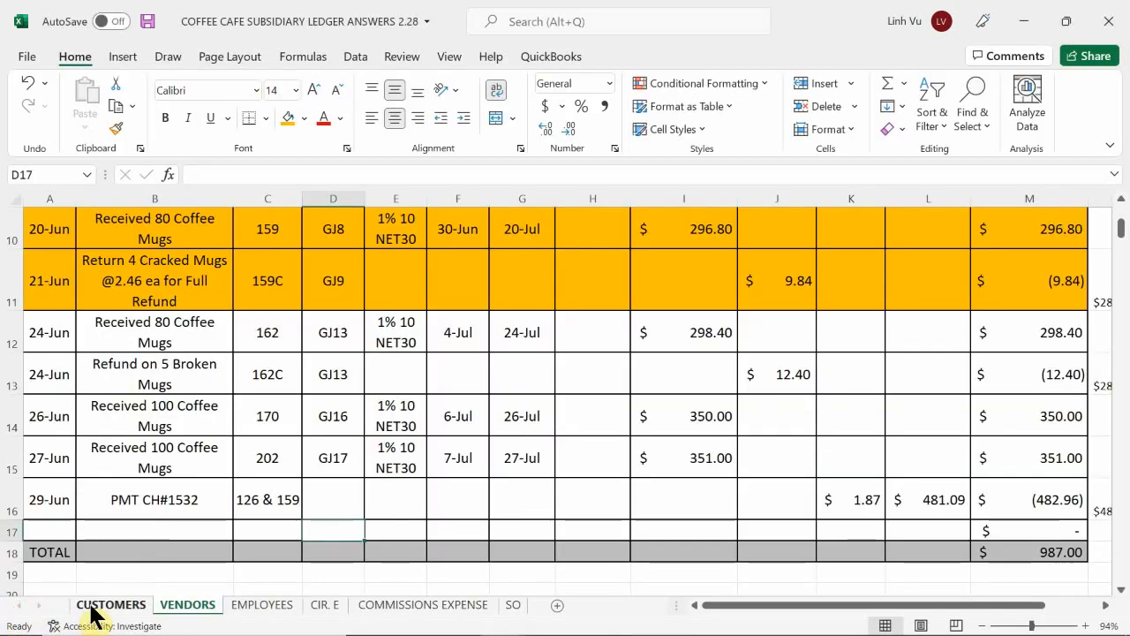
Step: On the ledger workbook's ASSETS sheet, enter the date 29-Jun in A239, the next free row of the Regular Coffee account
{"action": "mouse_move", "coordinate": [316, 620]}
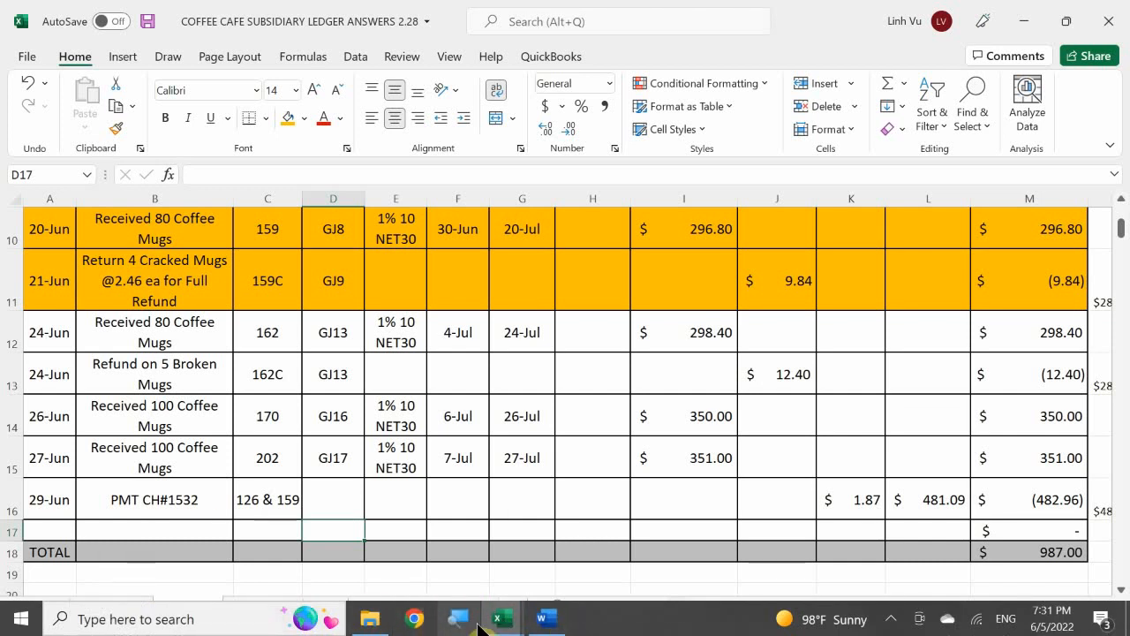
{"action": "mouse_move", "coordinate": [494, 619]}
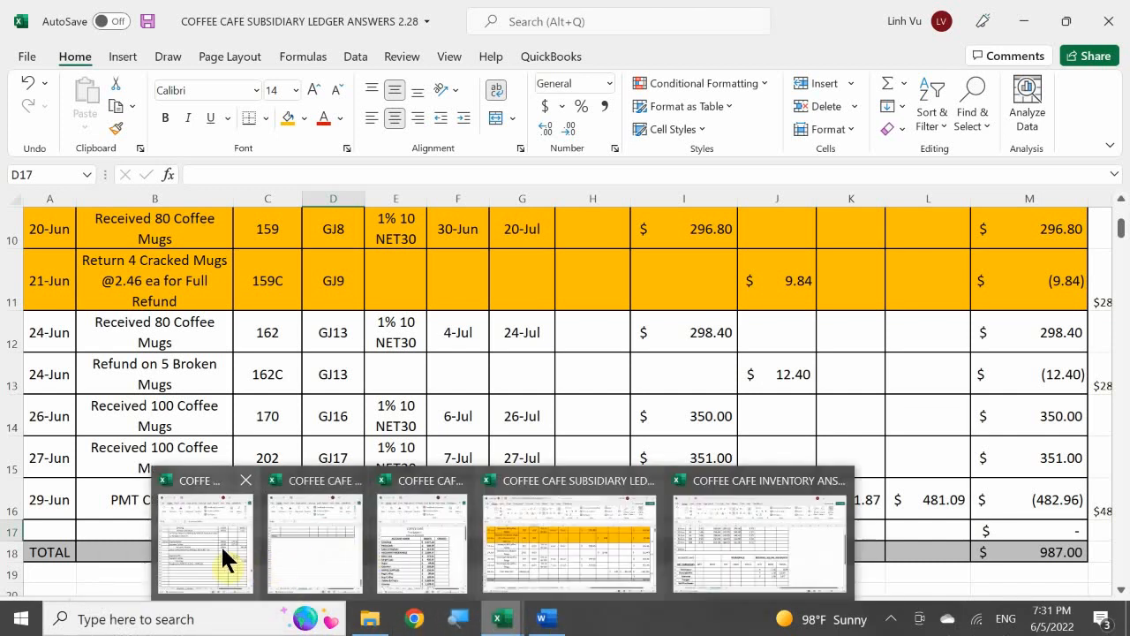
{"action": "left_click", "coordinate": [298, 548]}
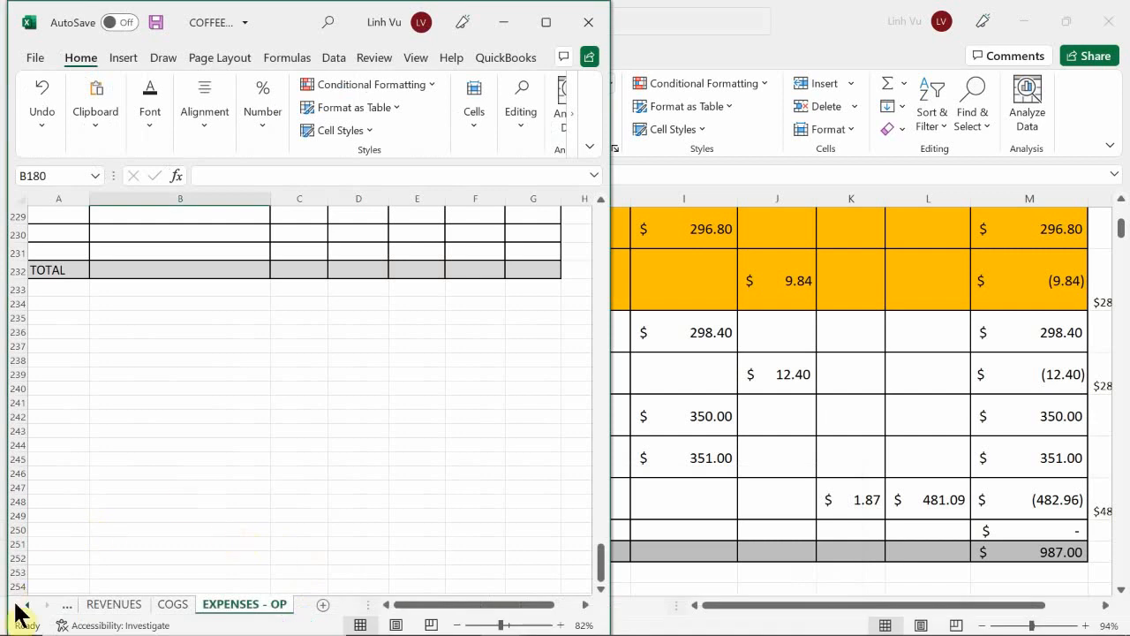
{"action": "left_click", "coordinate": [19, 606]}
{"action": "left_click", "coordinate": [19, 607]}
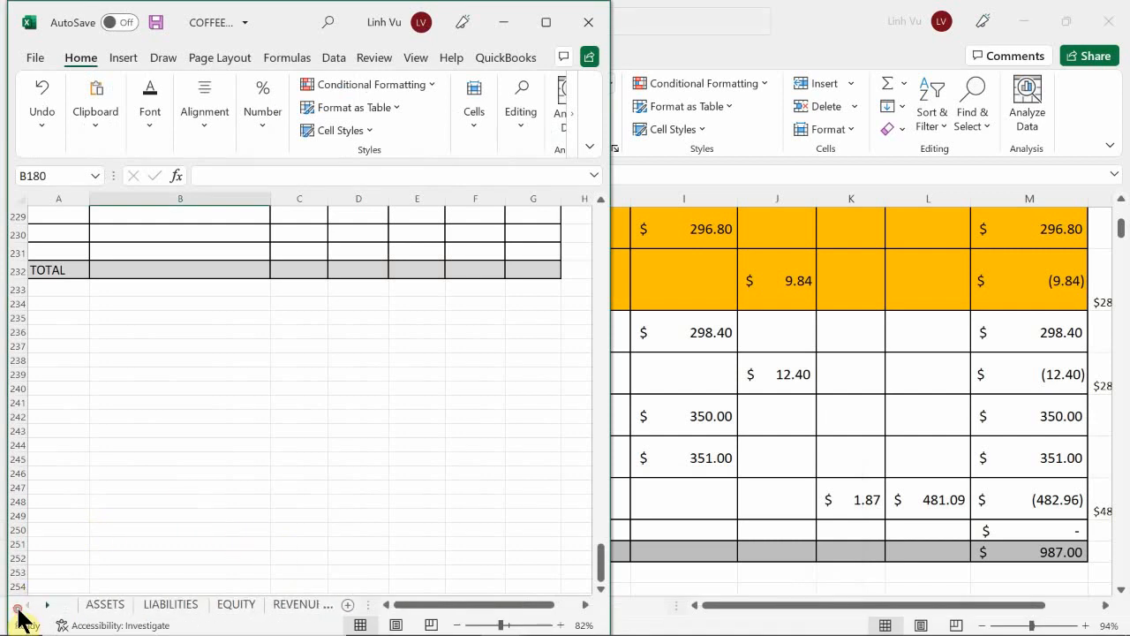
{"action": "left_click", "coordinate": [109, 605]}
{"action": "left_click", "coordinate": [123, 532]}
{"action": "scroll", "coordinate": [121, 528], "scroll_direction": "up", "scroll_amount": 11}
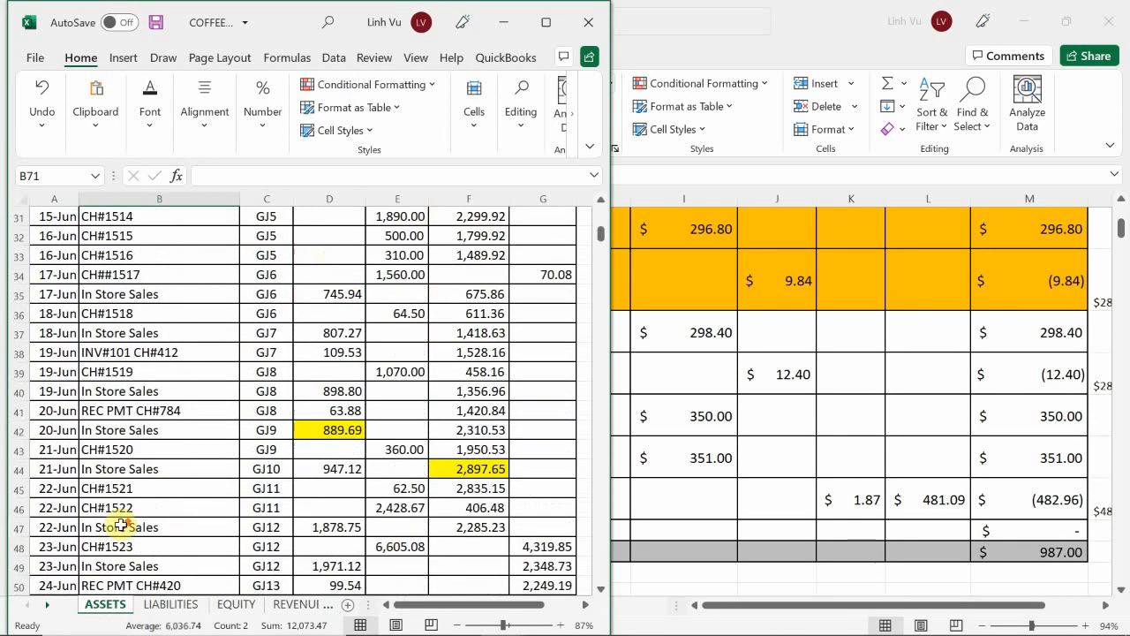
{"action": "scroll", "coordinate": [121, 526], "scroll_direction": "up", "scroll_amount": 7}
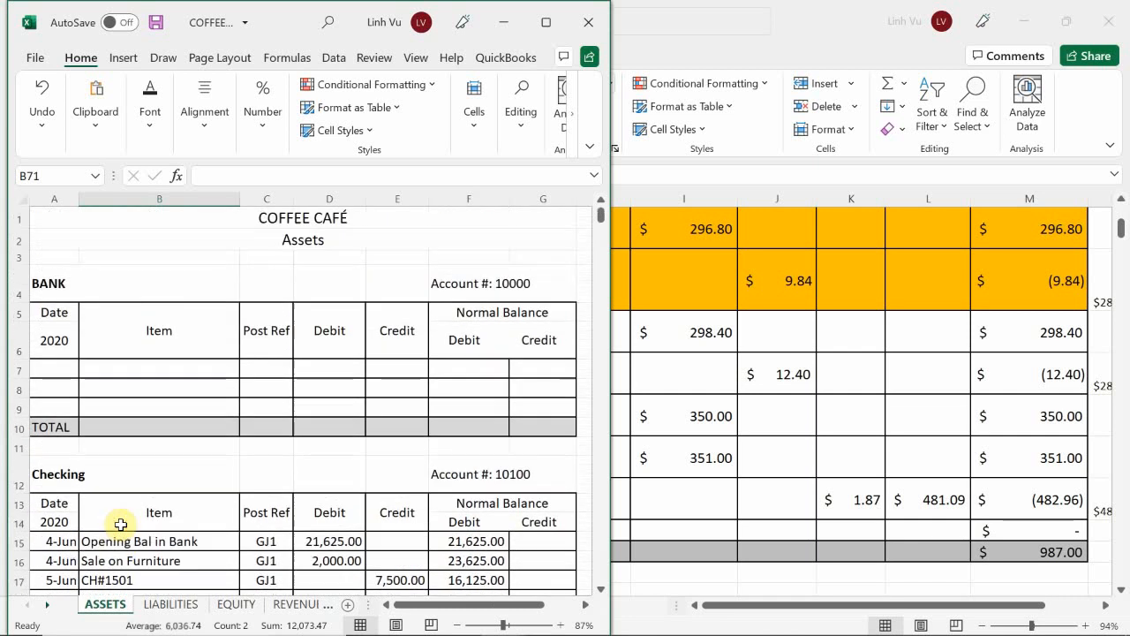
{"action": "scroll", "coordinate": [121, 526], "scroll_direction": "down", "scroll_amount": 6}
{"action": "scroll", "coordinate": [121, 526], "scroll_direction": "down", "scroll_amount": 20}
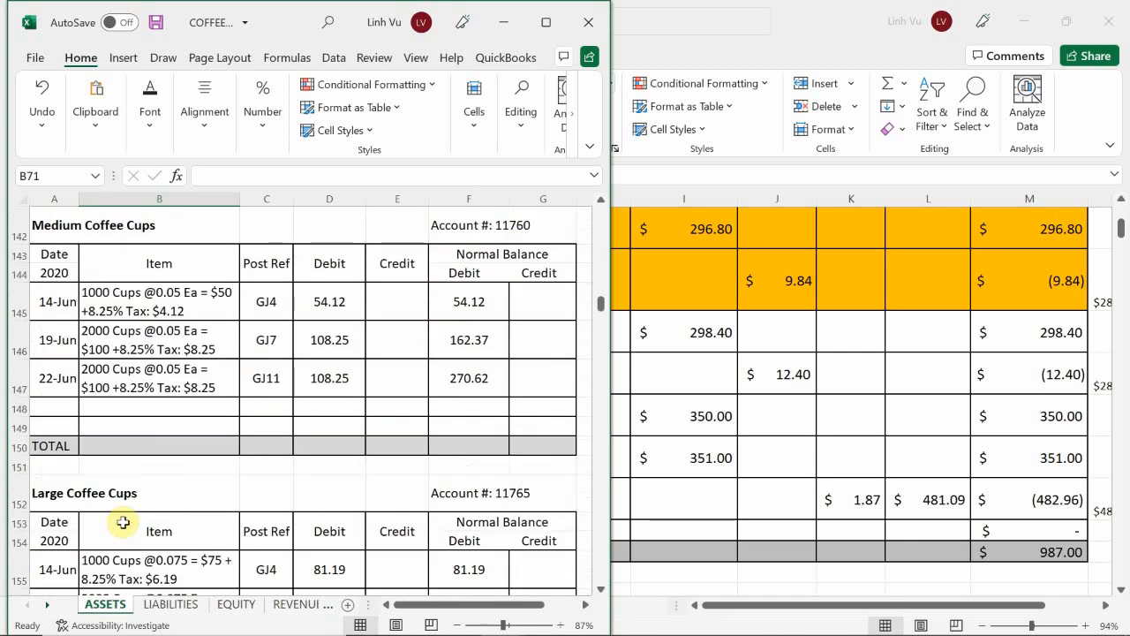
{"action": "scroll", "coordinate": [124, 522], "scroll_direction": "down", "scroll_amount": 17}
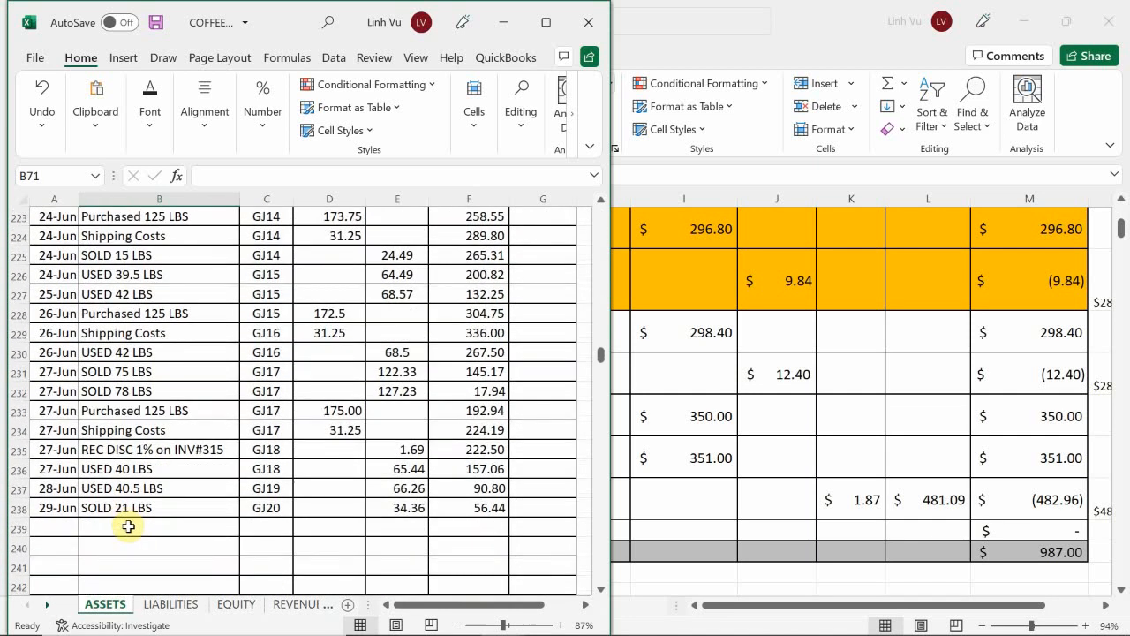
{"action": "left_click", "coordinate": [62, 528]}
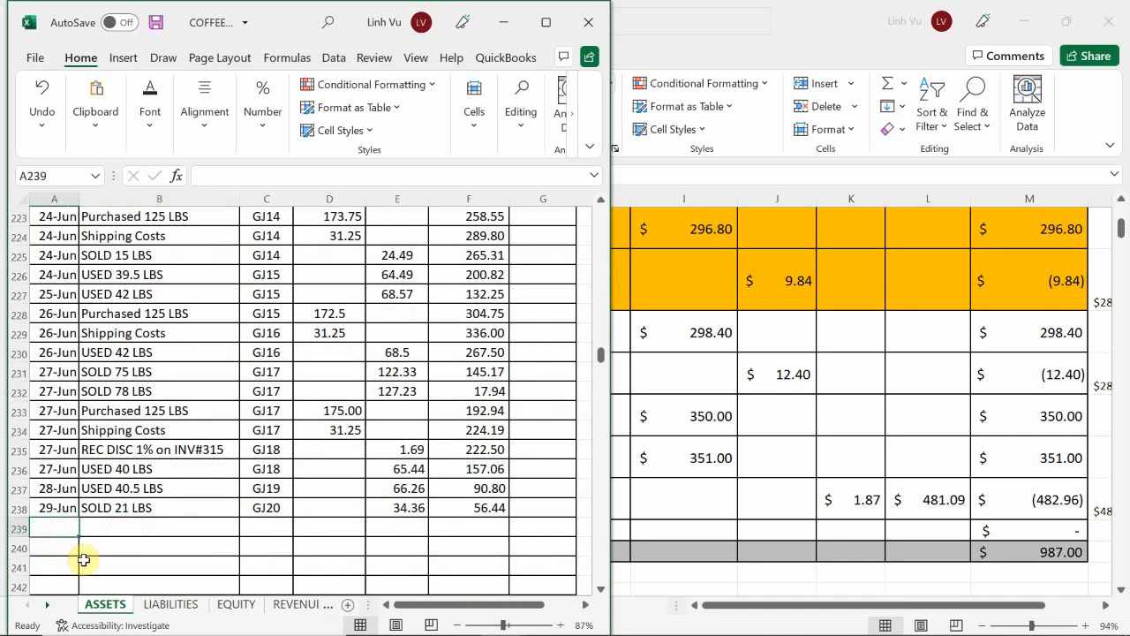
{"action": "type", "text": "6/29"}
{"action": "key", "text": "Return"}
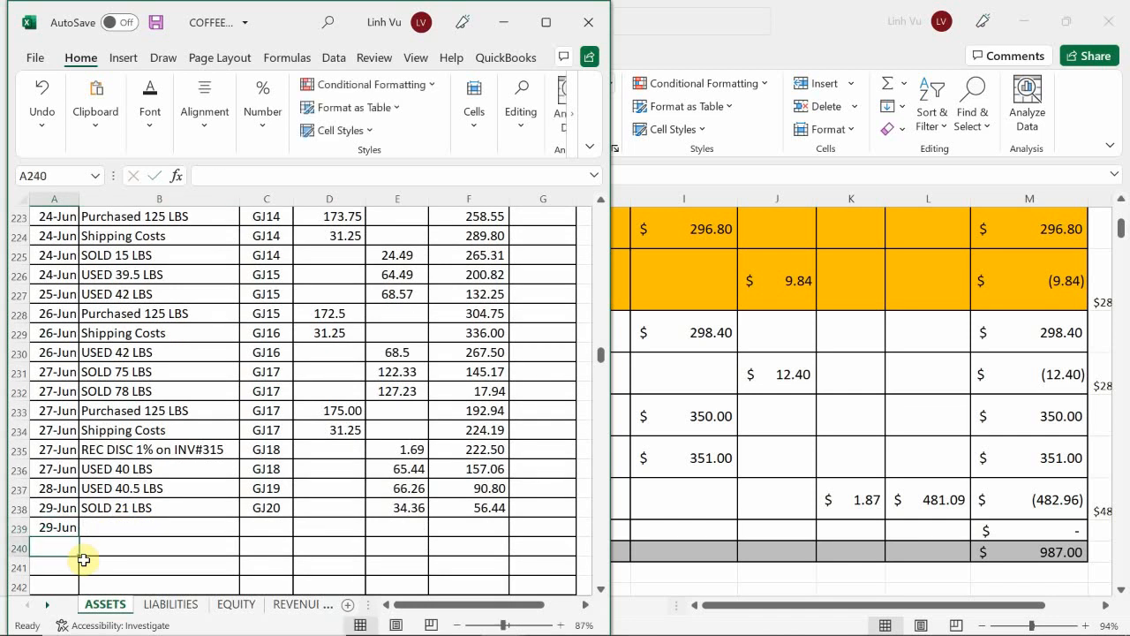
Step: Fill the item in B239 with Purchased 125 LBS by referencing B233
{"action": "key", "text": "Up"}
{"action": "key", "text": "Right"}
{"action": "type", "text": "="}
{"action": "key", "text": "Up"}
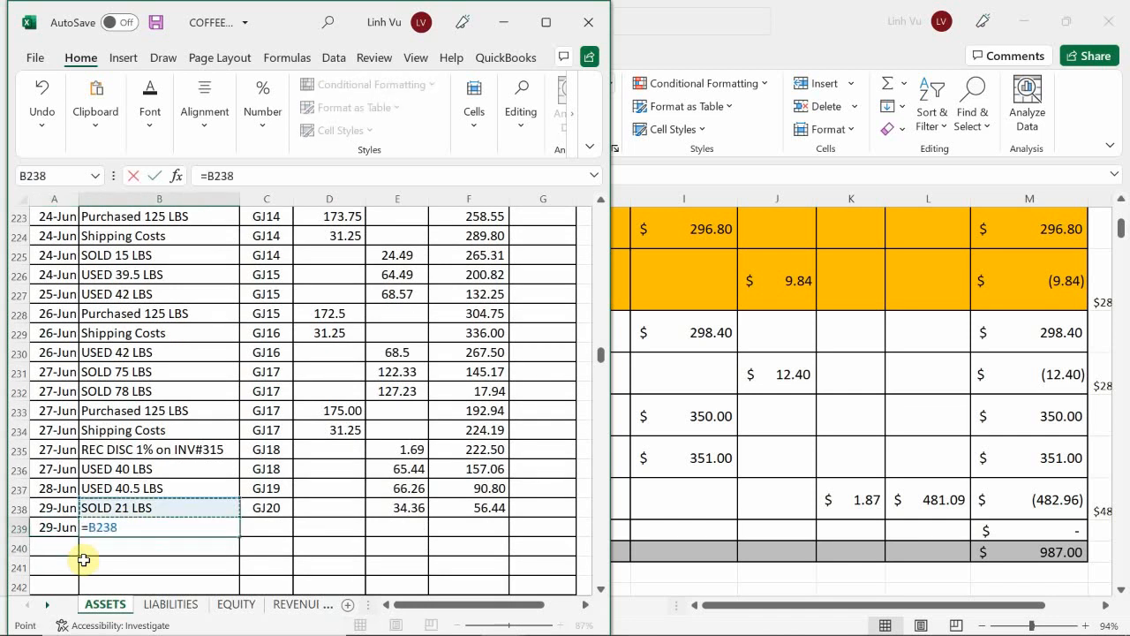
{"action": "key", "text": "Up"}
{"action": "key", "text": "Up"}
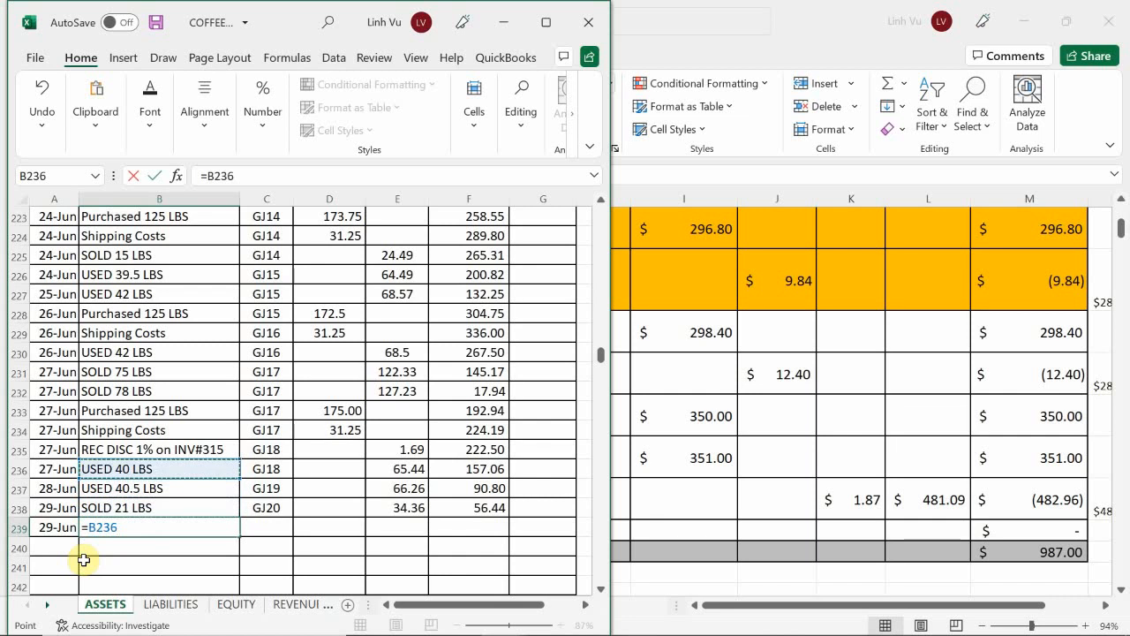
{"action": "key", "text": "Up"}
{"action": "key", "text": "Up"}
{"action": "key", "text": "Up"}
{"action": "key", "text": "Return"}
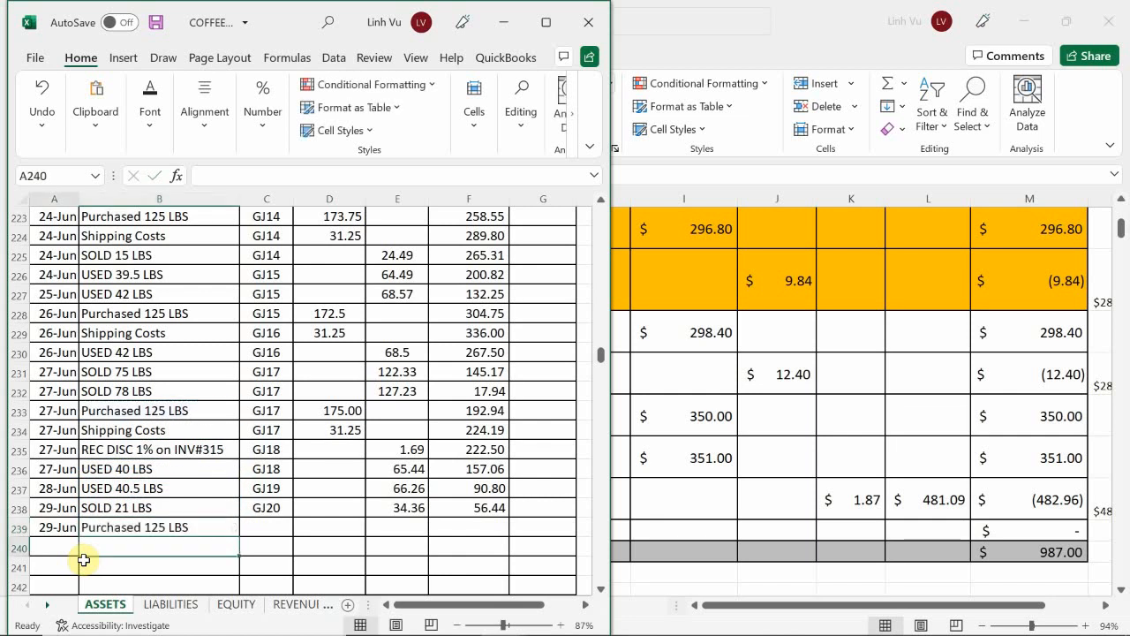
Step: Date row 240 as 6/29 and fill its item in B240 with Shipping Costs by referencing B234
{"action": "type", "text": "6/"}
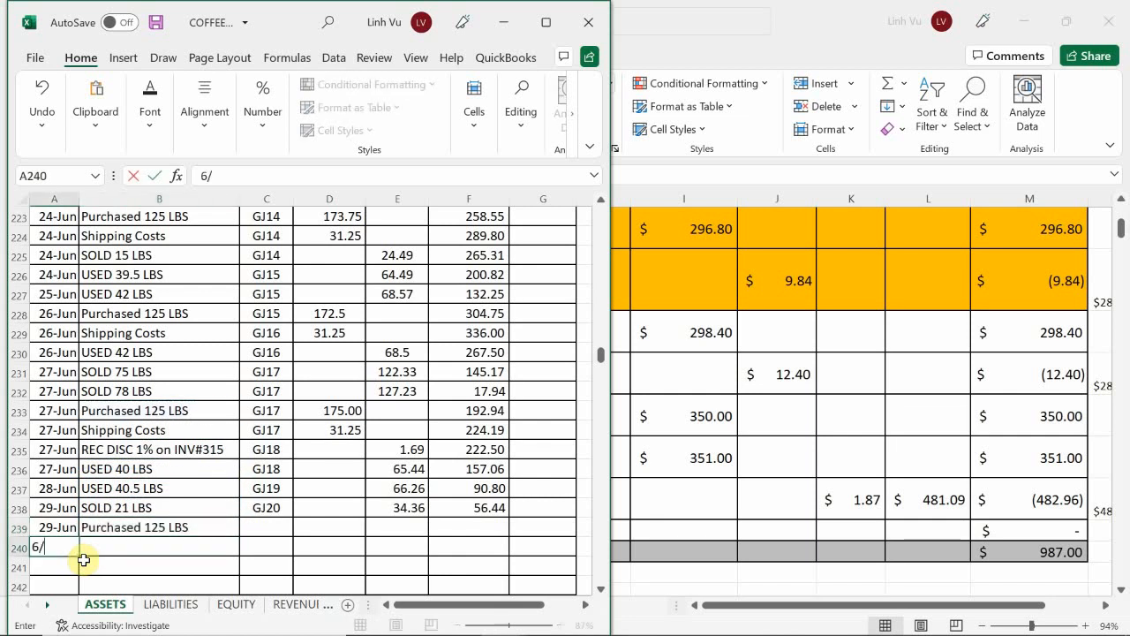
{"action": "type", "text": "29"}
{"action": "key", "text": "Tab"}
{"action": "type", "text": "="}
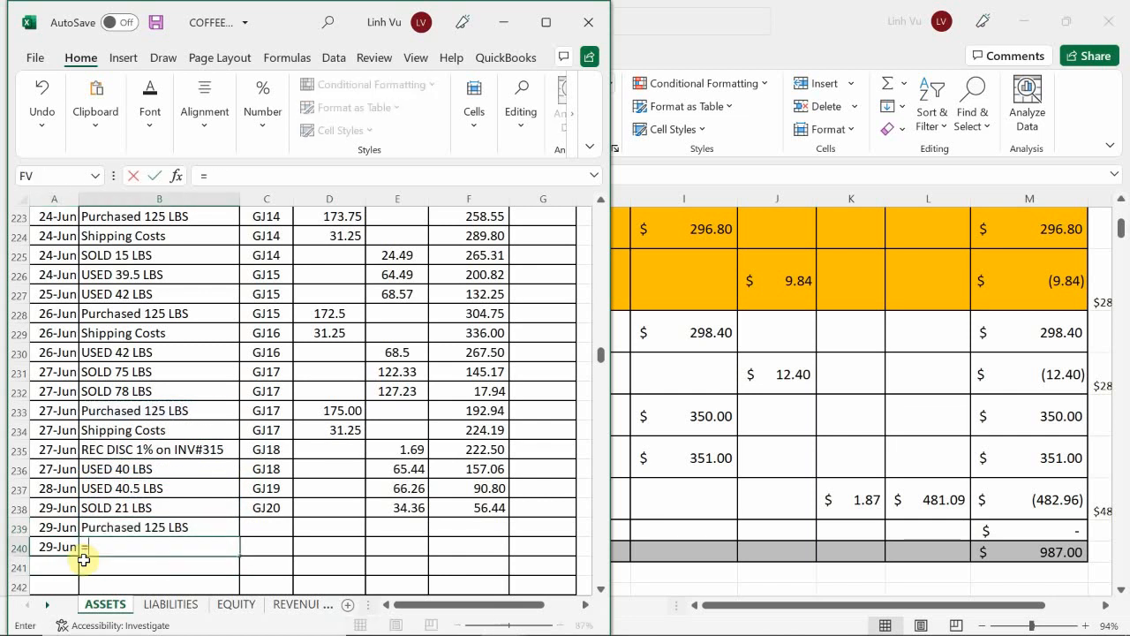
{"action": "key", "text": "Up"}
{"action": "key", "text": "Up"}
{"action": "key", "text": "Up"}
{"action": "key", "text": "Up"}
{"action": "key", "text": "Up"}
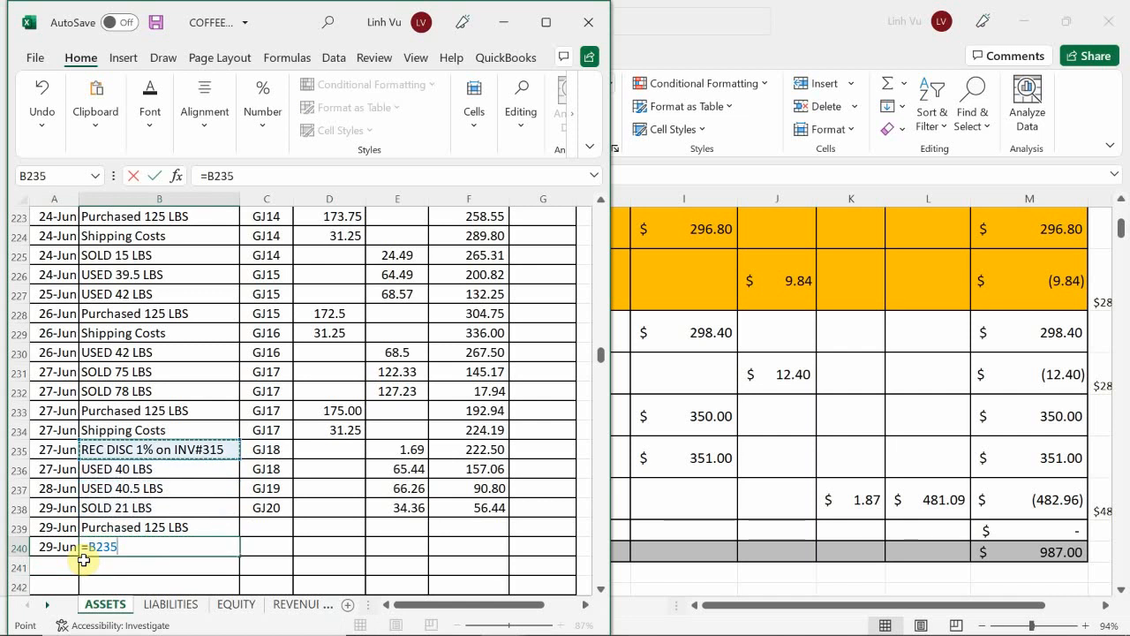
{"action": "key", "text": "Up"}
{"action": "key", "text": "Return"}
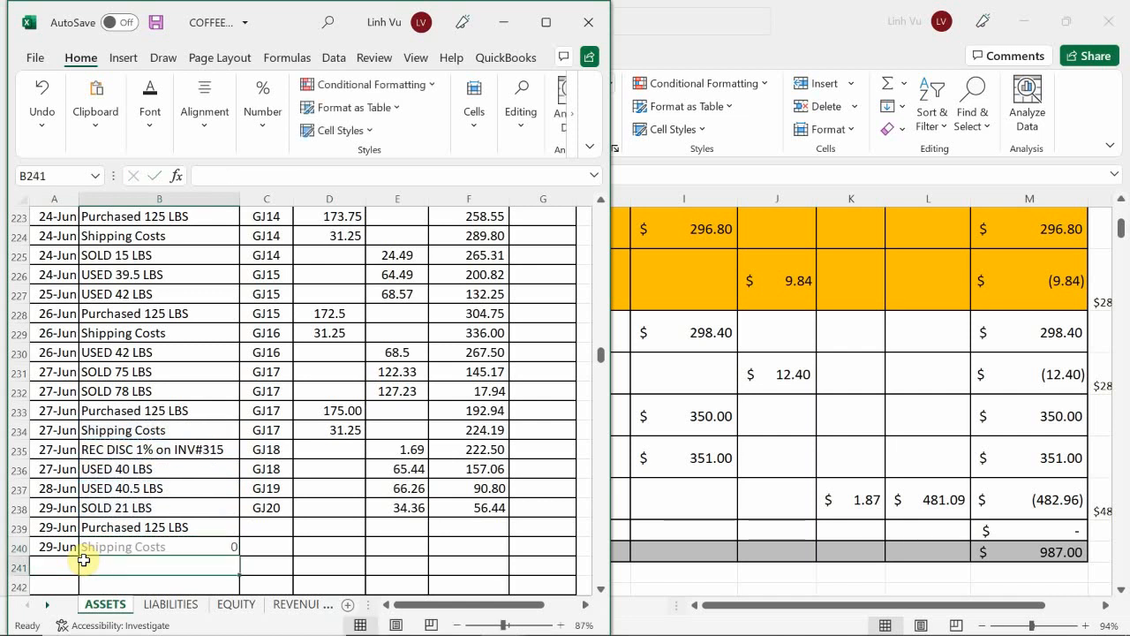
Step: Beside the general journal, set the posting reference in C239 to GJ20 and reference C239 in C240 for the shipping row
{"action": "mouse_move", "coordinate": [580, 627]}
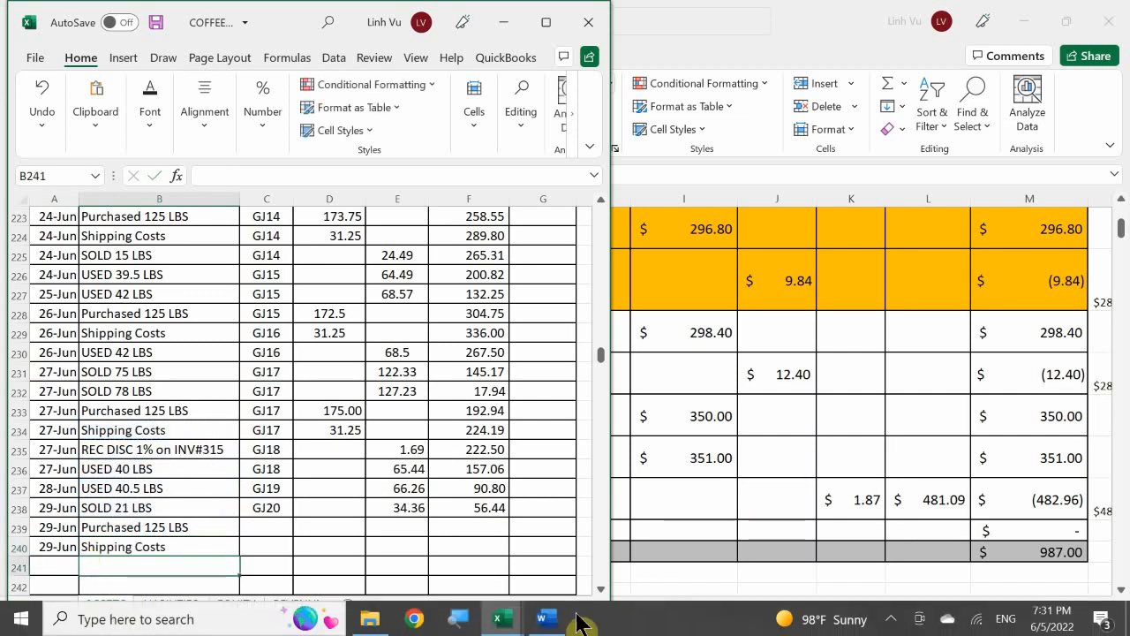
{"action": "mouse_move", "coordinate": [500, 618]}
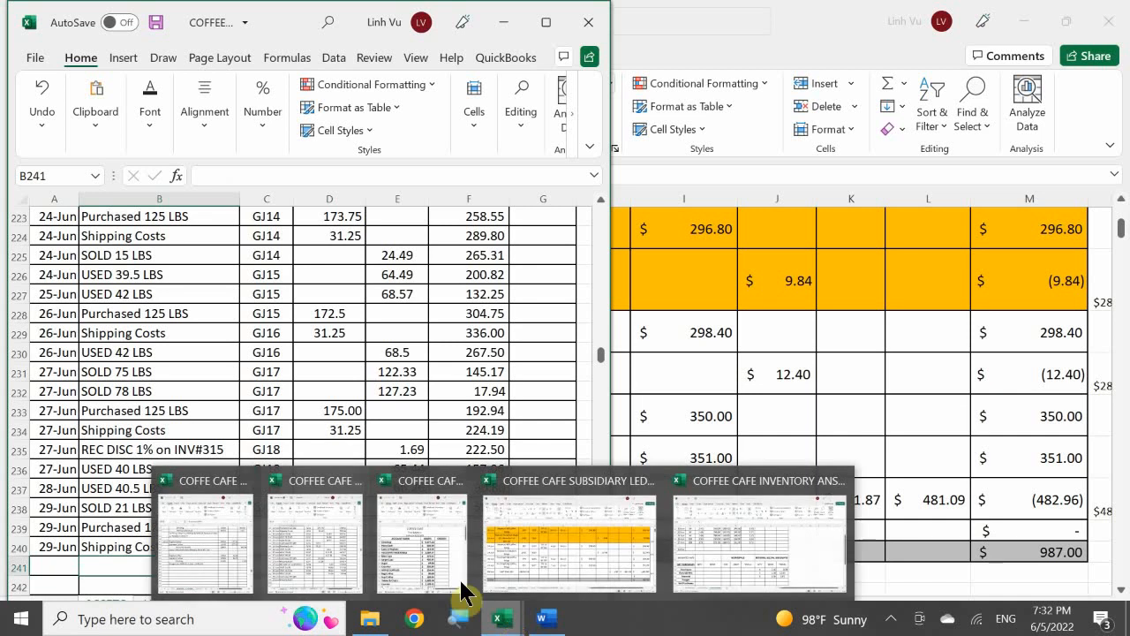
{"action": "left_click", "coordinate": [227, 522]}
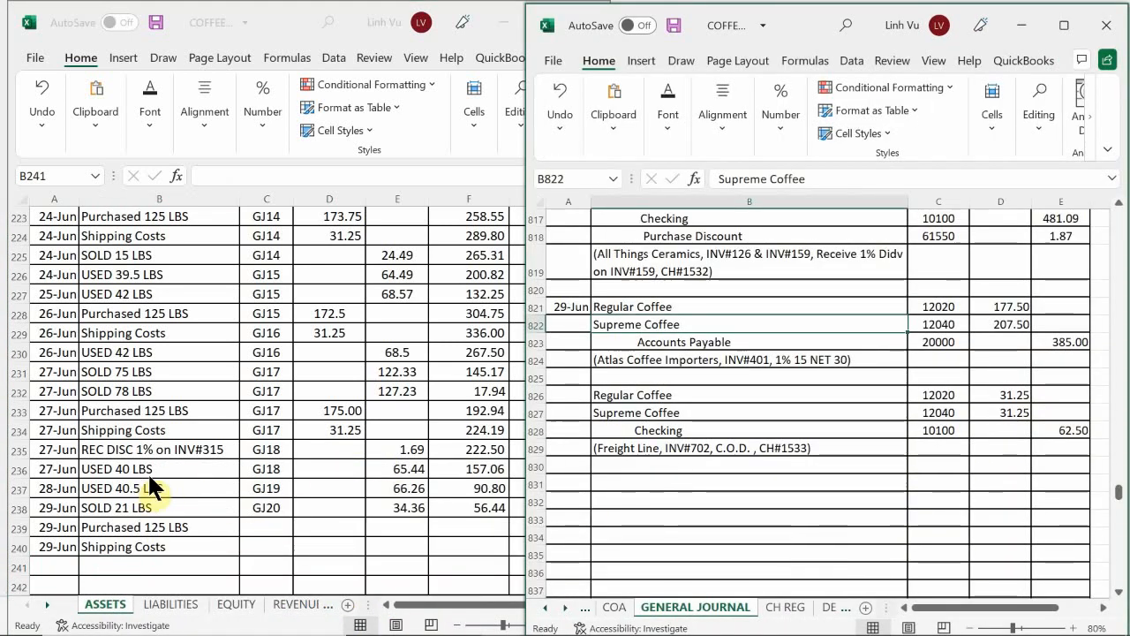
{"action": "left_click", "coordinate": [265, 519]}
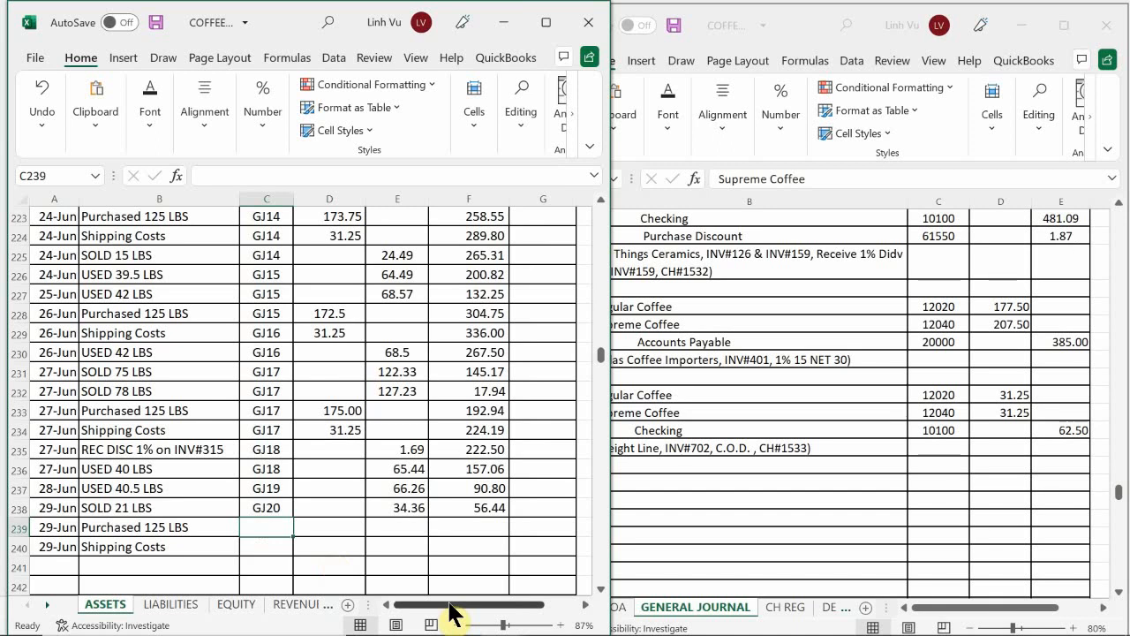
{"action": "type", "text": "GJ20"}
{"action": "key", "text": "Return"}
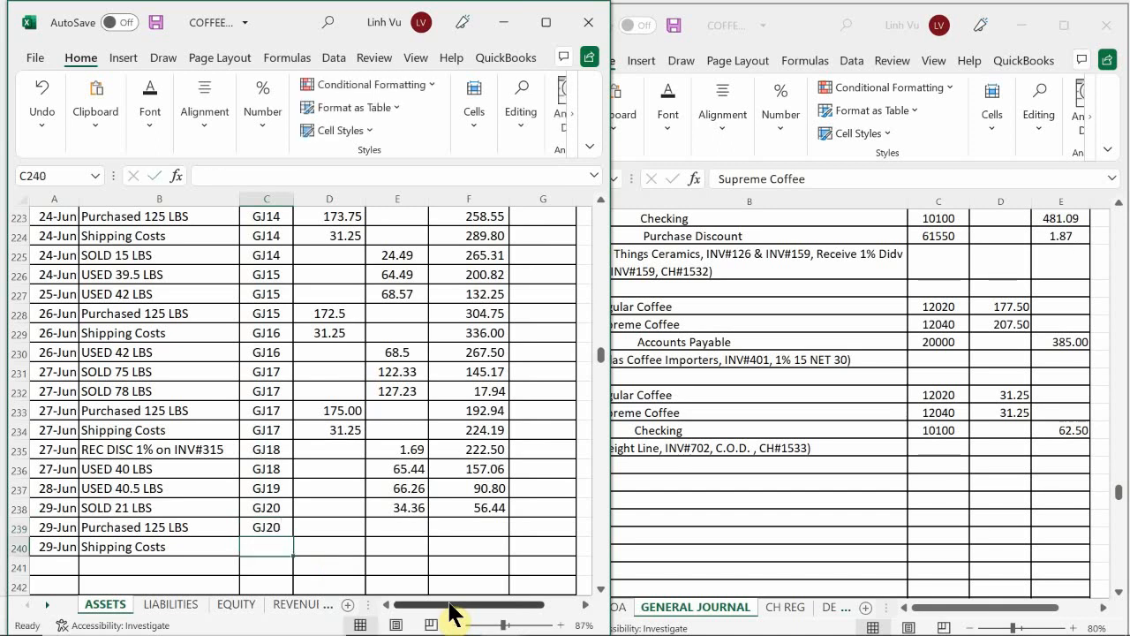
{"action": "type", "text": "="}
{"action": "key", "text": "Up"}
{"action": "key", "text": "Return"}
Step: Enter the debit 177.50 in D239 for the 29 June coffee purchase
{"action": "key", "text": "Right"}
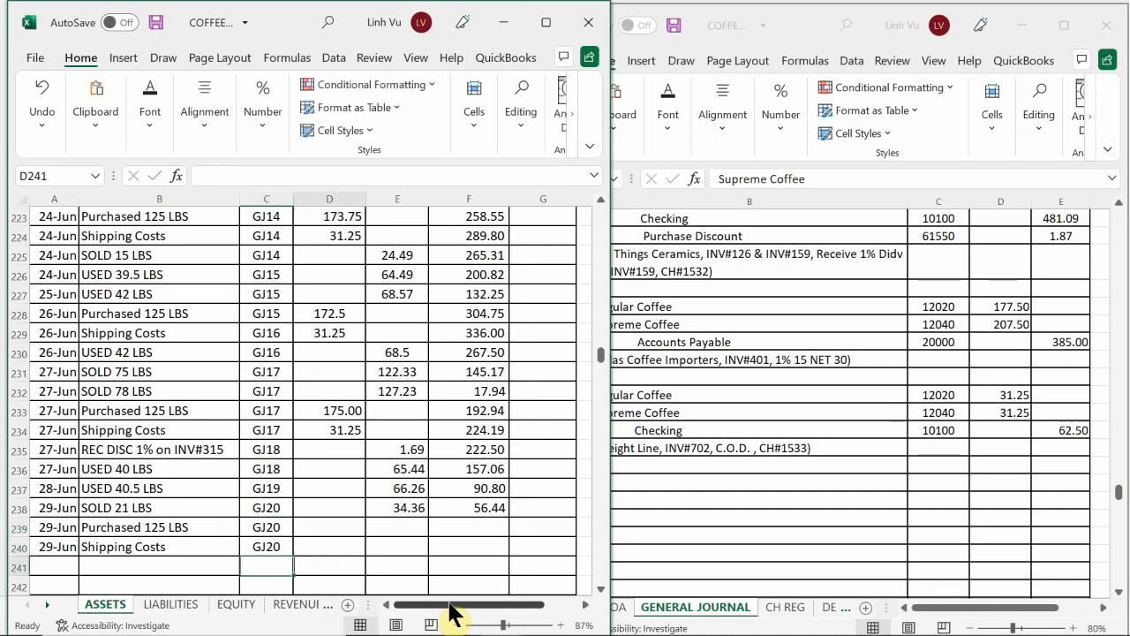
{"action": "key", "text": "Up"}
{"action": "key", "text": "Up"}
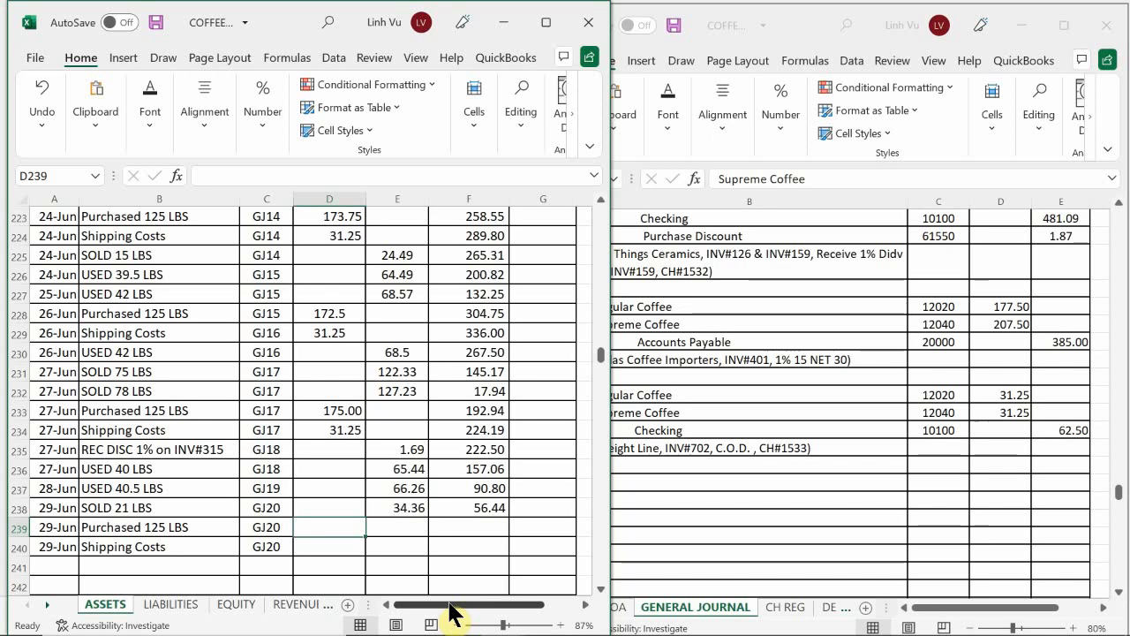
{"action": "type", "text": "177.50"}
{"action": "key", "text": "Return"}
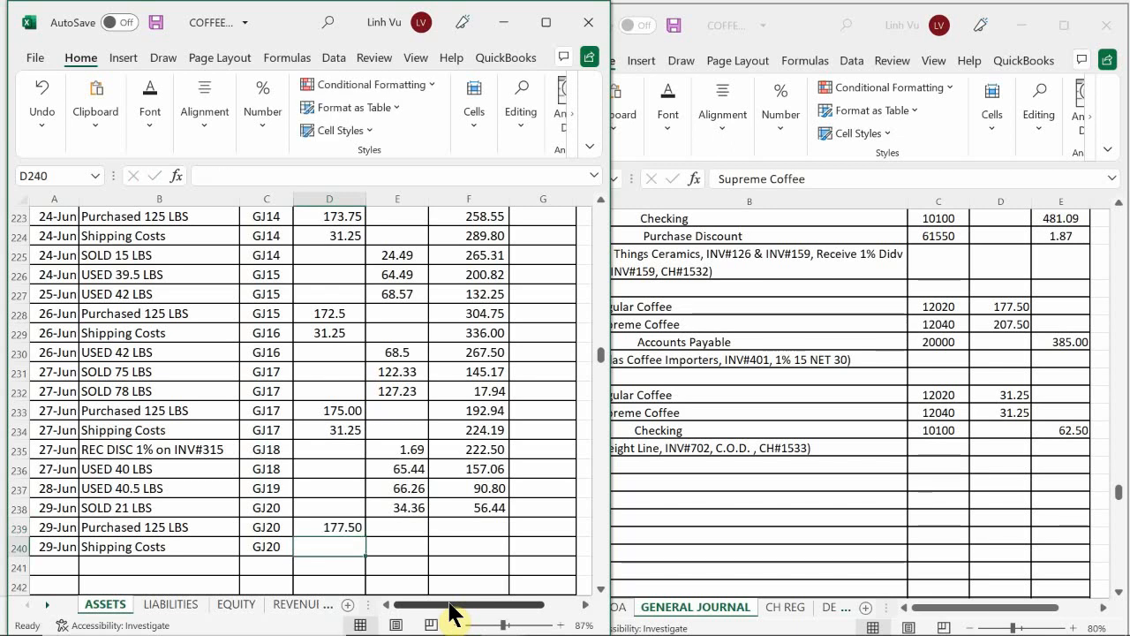
Step: Enter the debit 31.25 in D240 for the 29 June shipping costs
{"action": "type", "text": "31.25"}
{"action": "key", "text": "Return"}
{"action": "key", "text": "Right"}
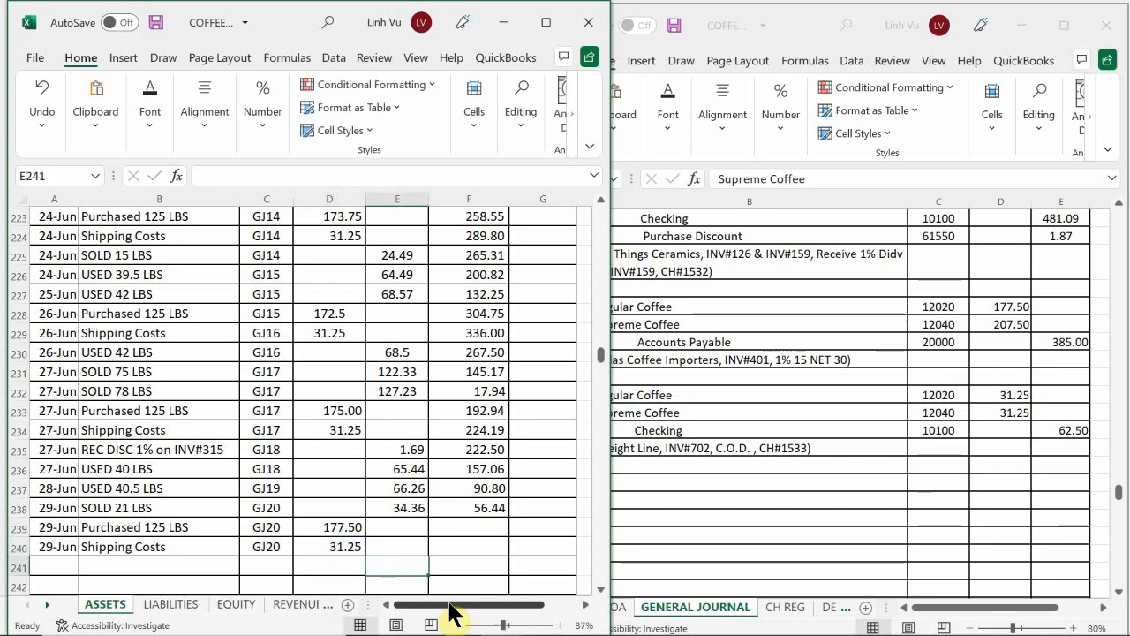
{"action": "left_click", "coordinate": [388, 506]}
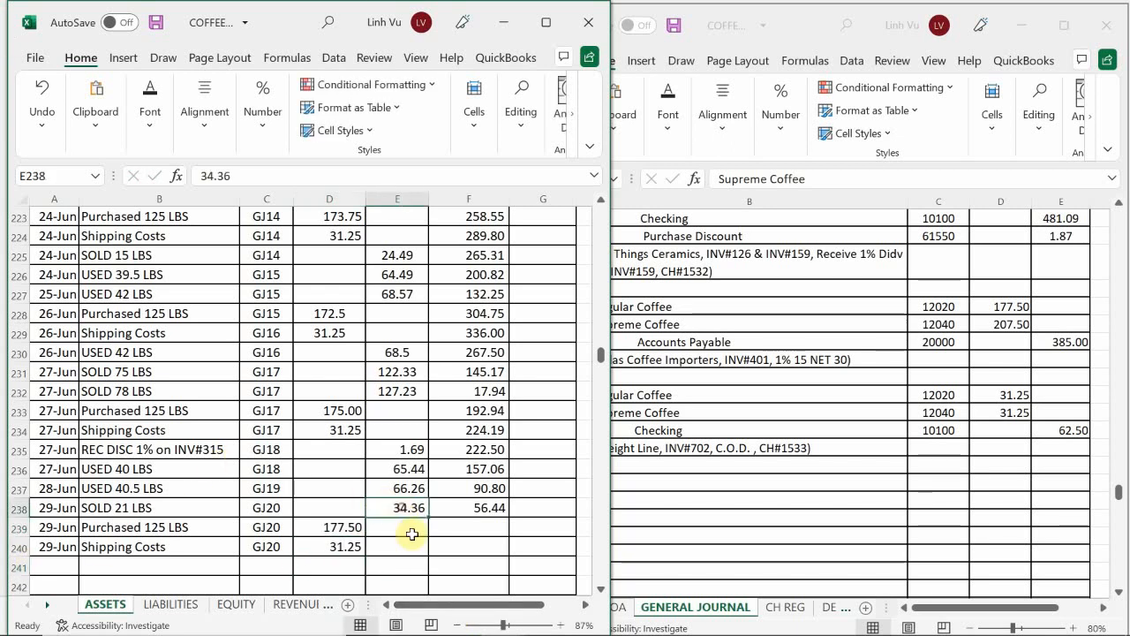
{"action": "left_click_drag", "start_coordinate": [427, 518], "coordinate": [424, 549]}
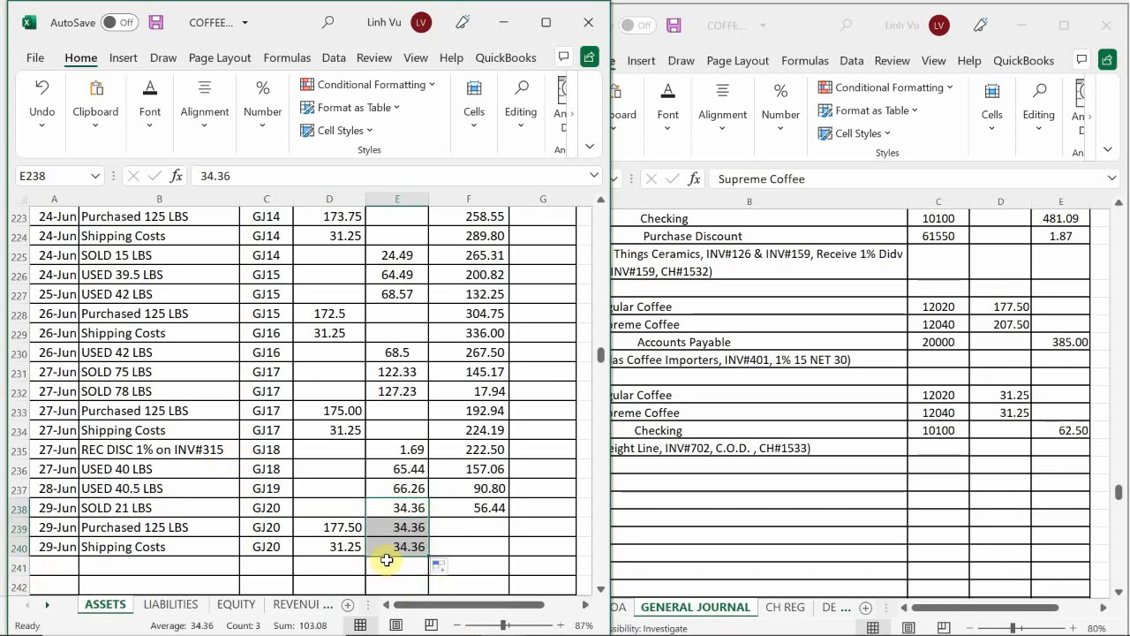
{"action": "key", "text": "ctrl+z"}
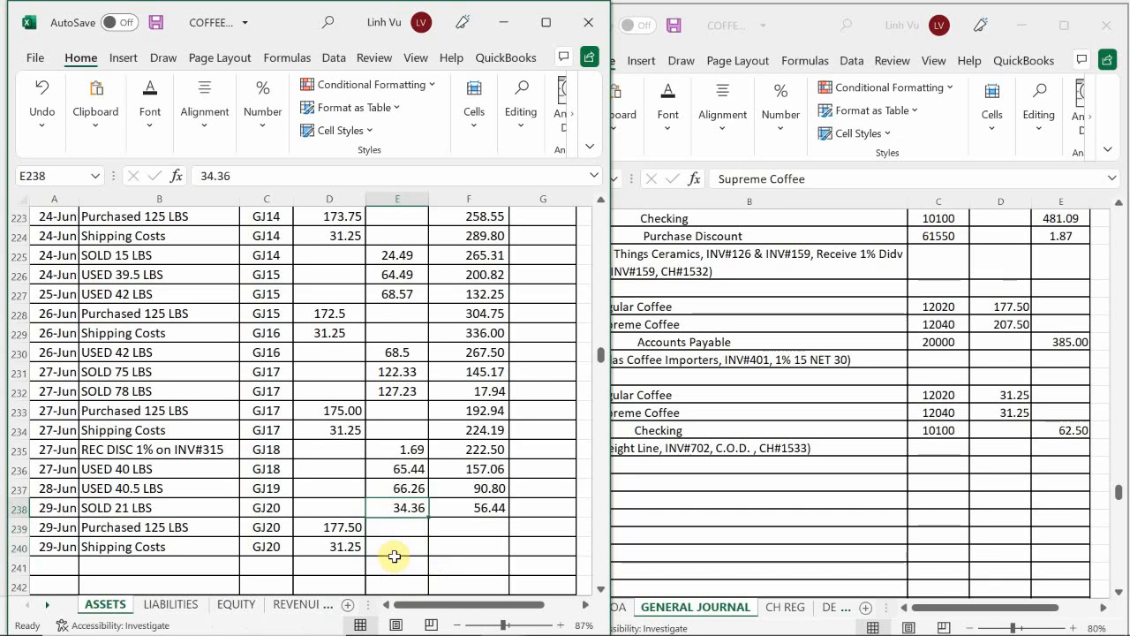
Step: Extend the running balance formula from F238 down through F240
{"action": "left_click", "coordinate": [452, 513]}
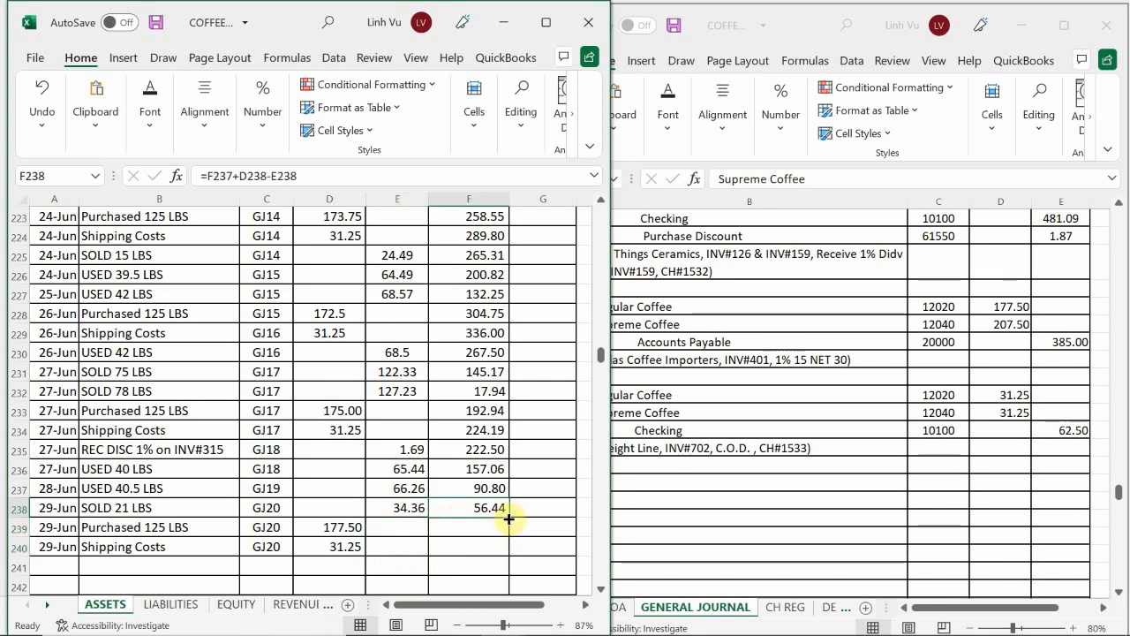
{"action": "left_click_drag", "start_coordinate": [508, 519], "coordinate": [505, 549]}
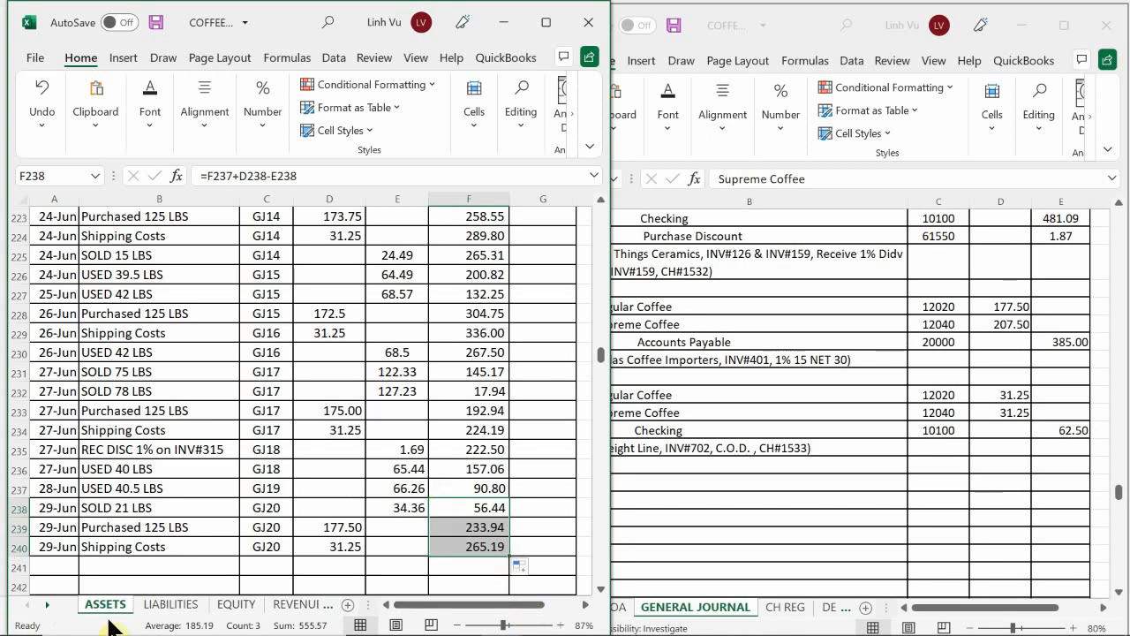
{"action": "left_click", "coordinate": [164, 545]}
Step: In the Supreme Coffee ledger, date rows 284 and 285 as 6/29
{"action": "scroll", "coordinate": [114, 521], "scroll_direction": "down", "scroll_amount": 12}
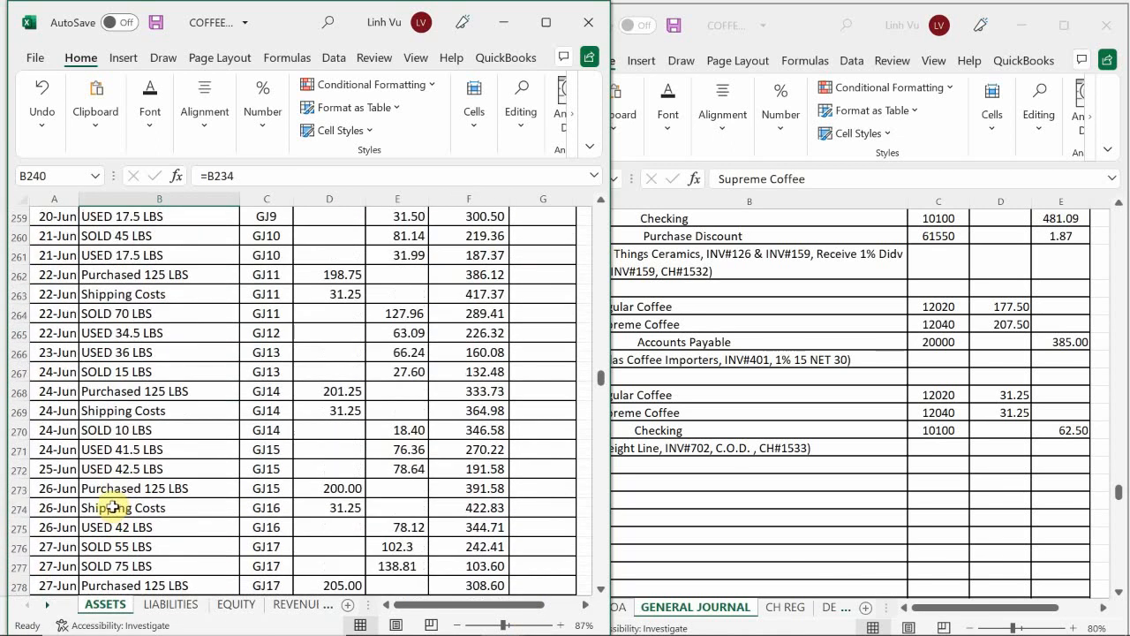
{"action": "scroll", "coordinate": [114, 507], "scroll_direction": "down", "scroll_amount": 4}
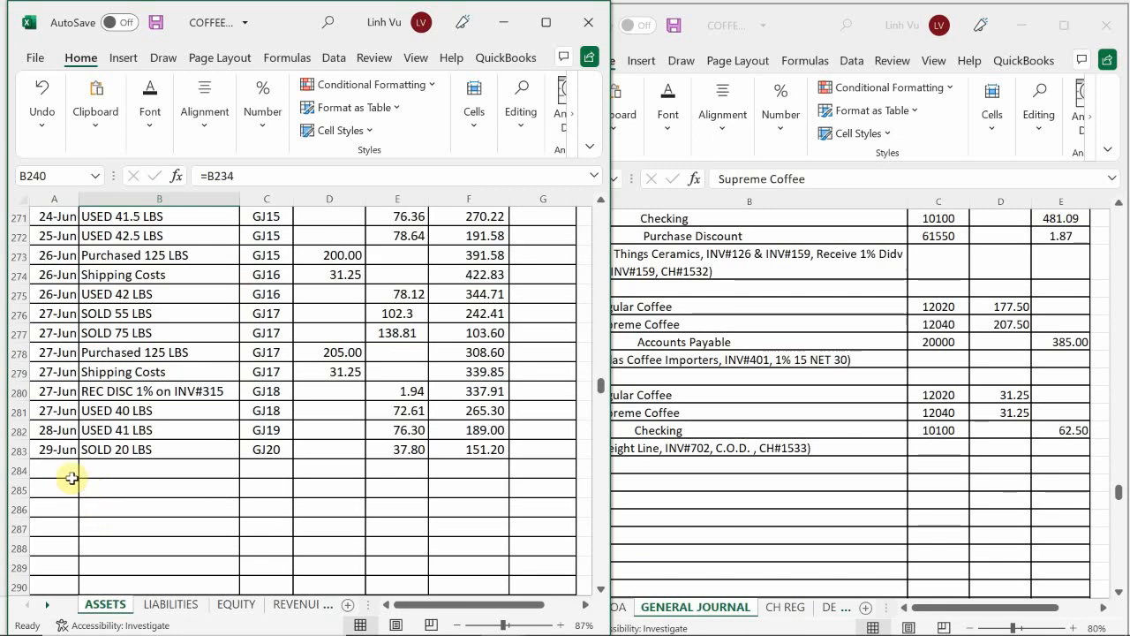
{"action": "left_click", "coordinate": [72, 475]}
{"action": "type", "text": "6/29"}
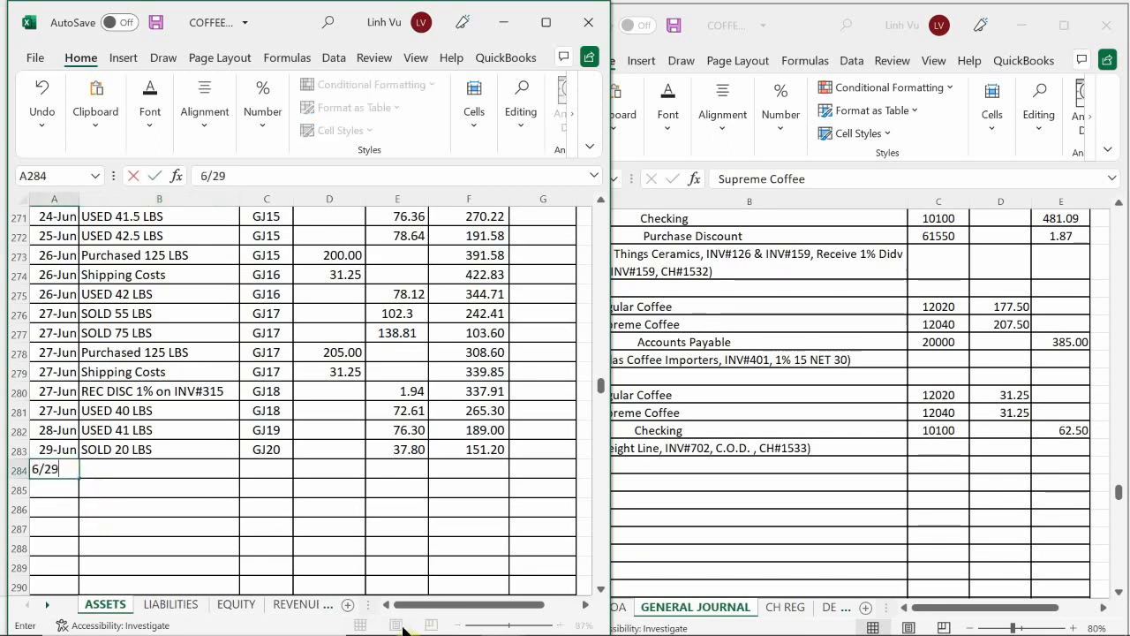
{"action": "key", "text": "Return"}
{"action": "type", "text": "6/29"}
{"action": "key", "text": "Return"}
Step: Fill the item in B284 with Purchased 125 LBS by referencing B278
{"action": "key", "text": "Up"}
{"action": "key", "text": "Right"}
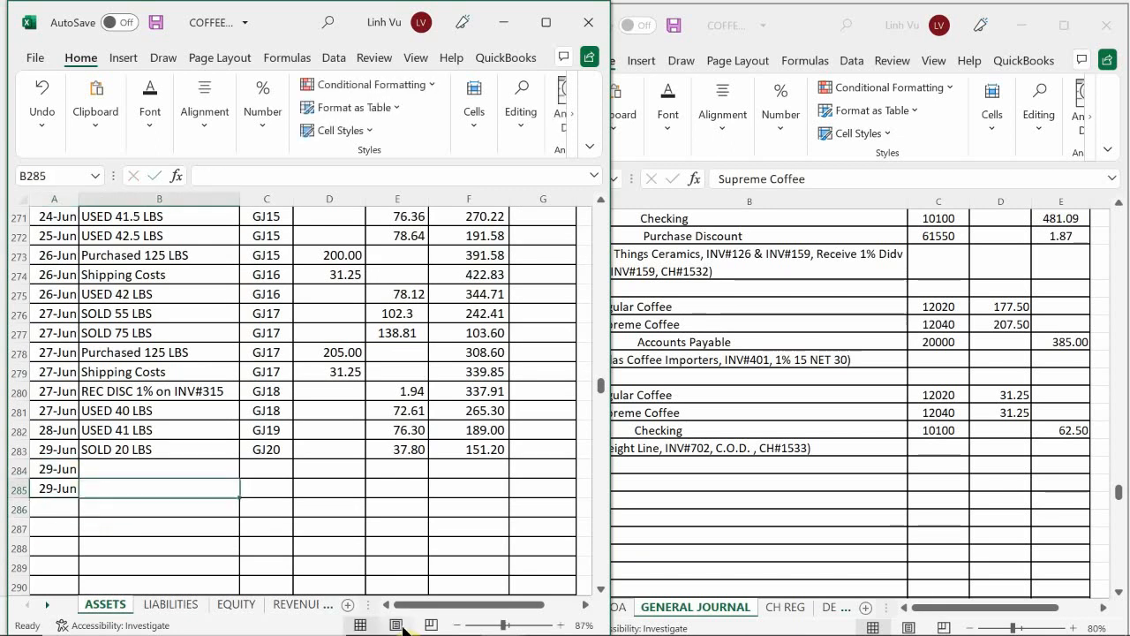
{"action": "key", "text": "Up"}
{"action": "type", "text": "="}
{"action": "key", "text": "Up"}
{"action": "key", "text": "Up"}
{"action": "key", "text": "Up"}
{"action": "key", "text": "Up"}
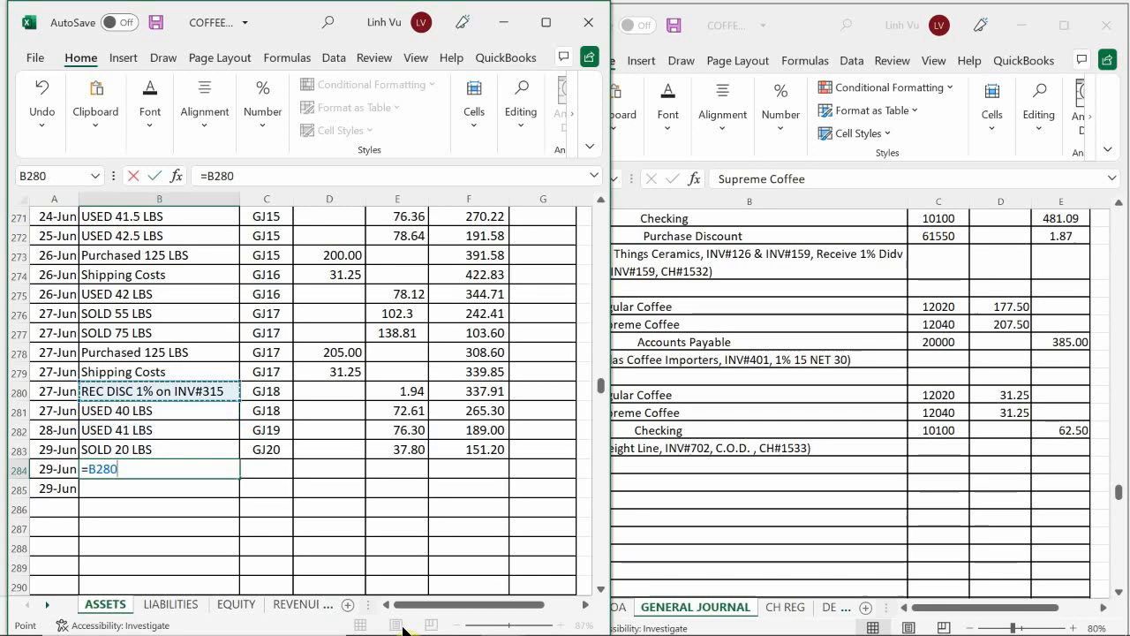
{"action": "key", "text": "Up"}
{"action": "key", "text": "Up"}
{"action": "key", "text": "Return"}
Step: Fill the item in B285 with Shipping Costs by referencing B279
{"action": "type", "text": "="}
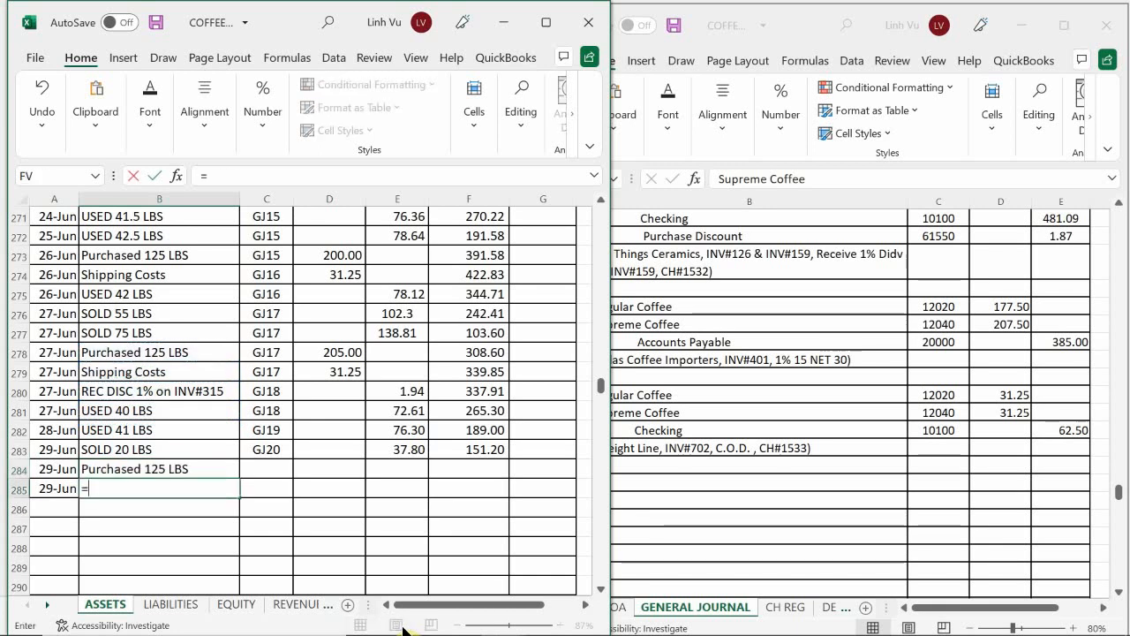
{"action": "key", "text": "Up"}
{"action": "key", "text": "Up"}
{"action": "key", "text": "Up"}
{"action": "key", "text": "Up"}
{"action": "key", "text": "Up"}
{"action": "key", "text": "Up"}
{"action": "key", "text": "Return"}
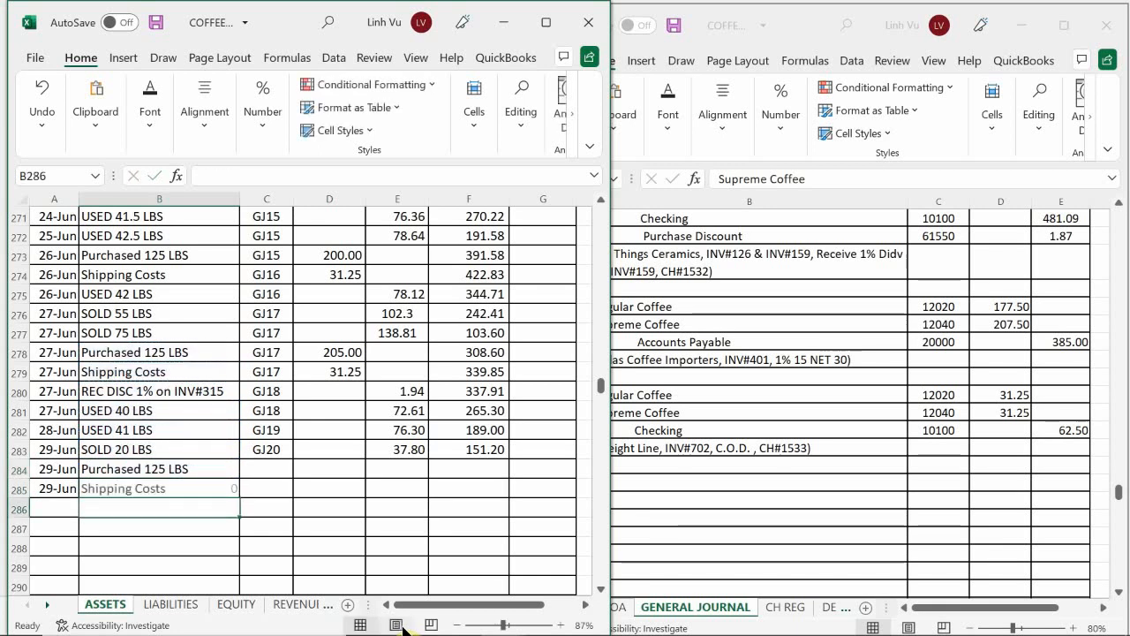
Step: Set the posting references in C284 and C285 to GJ20, each by referencing the cell directly above
{"action": "key", "text": "Right"}
{"action": "key", "text": "Up"}
{"action": "key", "text": "Up"}
{"action": "key", "text": "Up"}
{"action": "key", "text": "Down"}
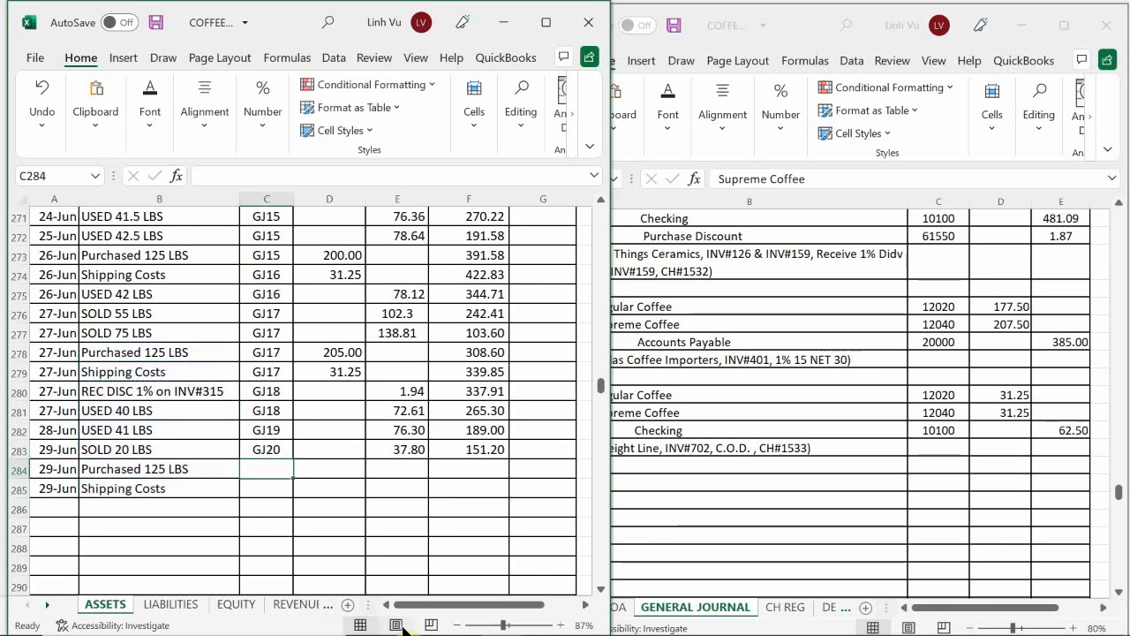
{"action": "type", "text": "="}
{"action": "key", "text": "Up"}
{"action": "key", "text": "Return"}
{"action": "type", "text": "="}
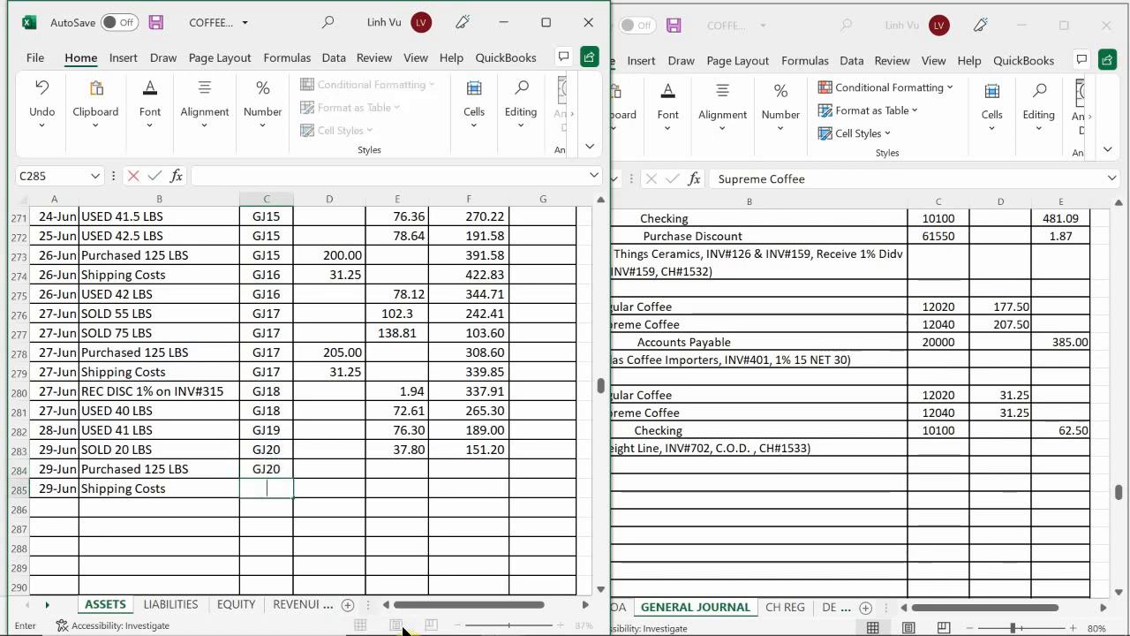
{"action": "key", "text": "Up"}
{"action": "key", "text": "Return"}
Step: Enter the debits 207.50 in D284 for the coffee purchase and 31.25 in D285 for the shipping costs
{"action": "key", "text": "Right"}
{"action": "key", "text": "Up"}
{"action": "key", "text": "Up"}
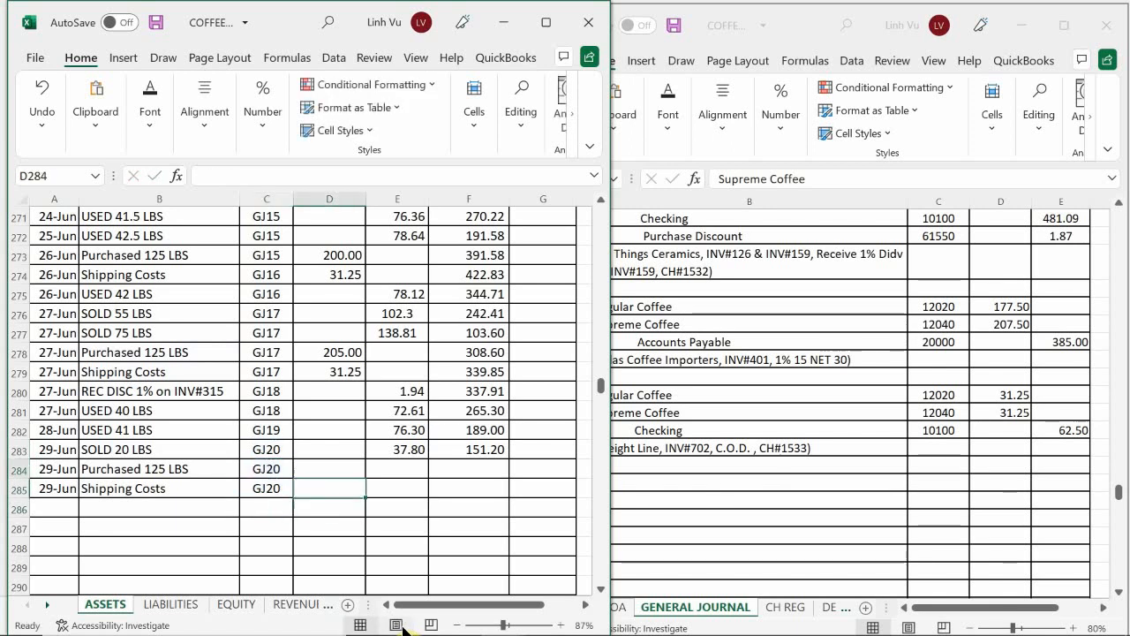
{"action": "type", "text": "207"}
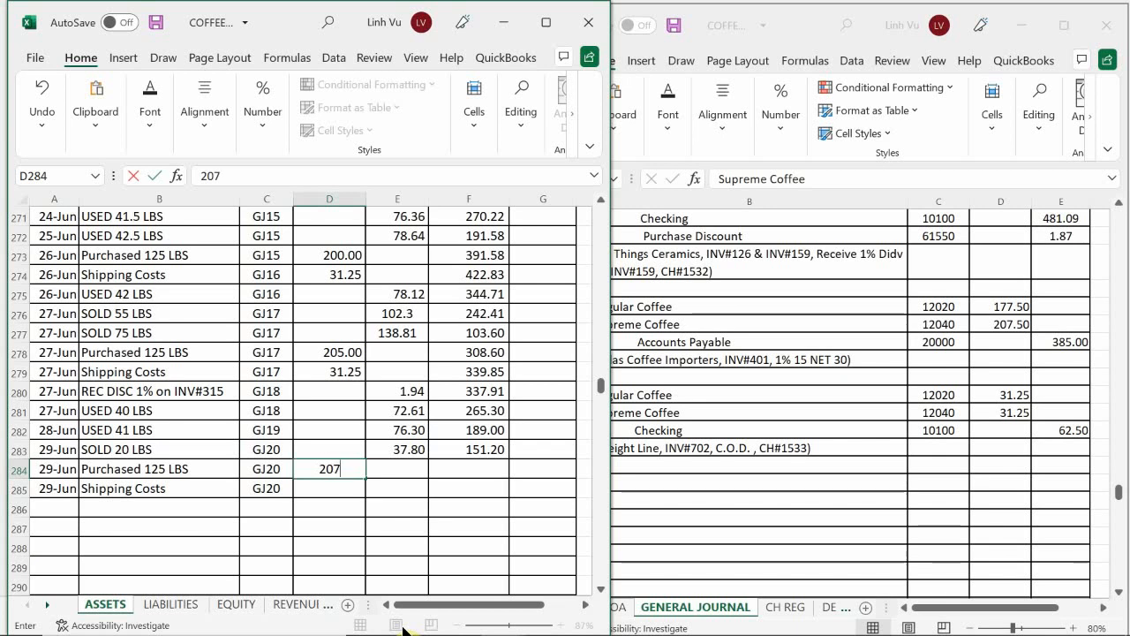
{"action": "type", "text": ".50"}
{"action": "key", "text": "Return"}
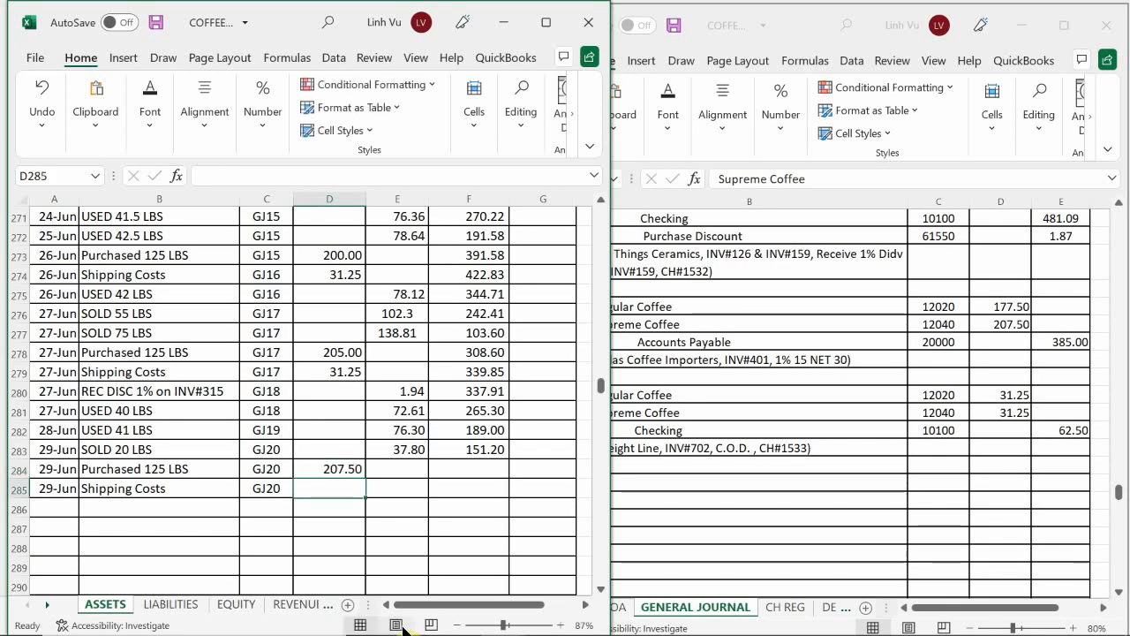
{"action": "type", "text": "31.25"}
{"action": "key", "text": "Return"}
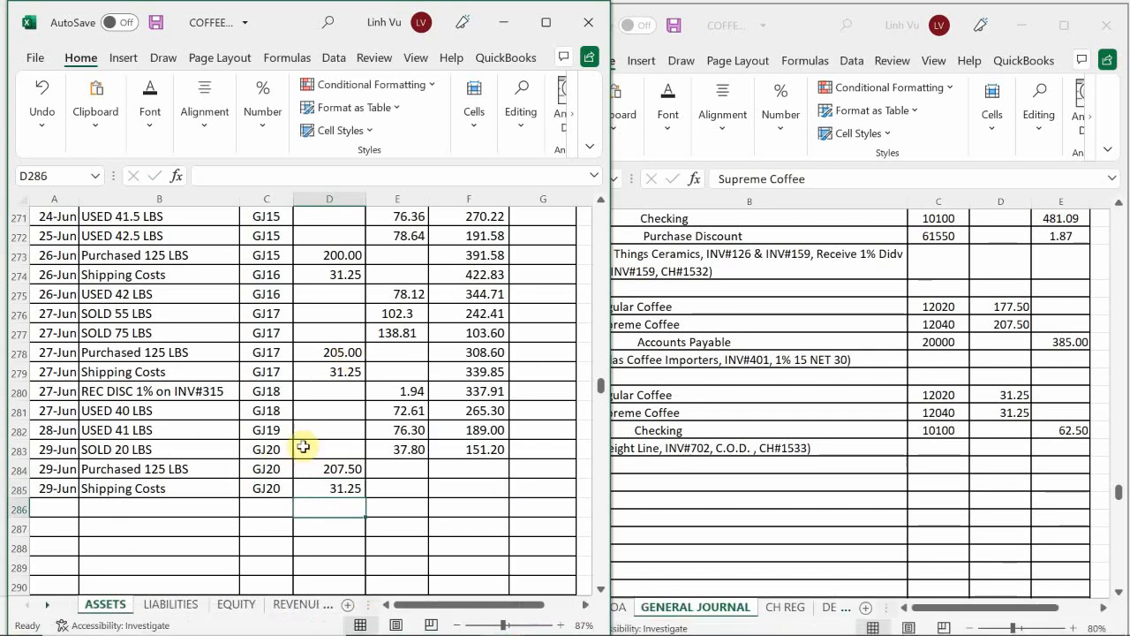
Step: Extend the running balance formula from F283 down through F285
{"action": "left_click", "coordinate": [476, 449]}
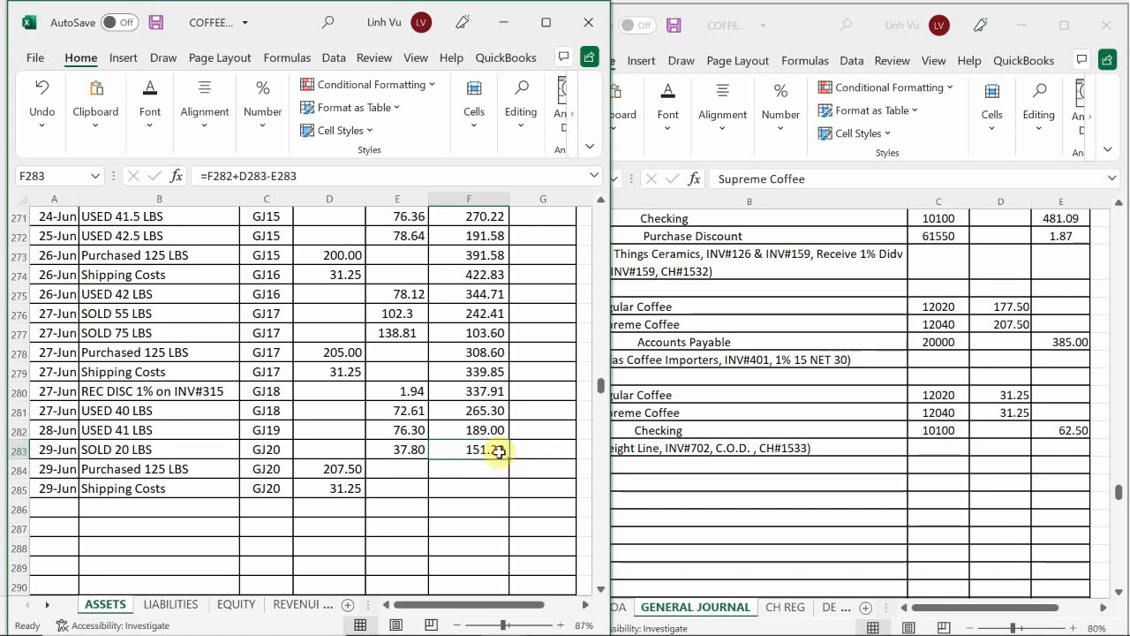
{"action": "double_click", "coordinate": [511, 459]}
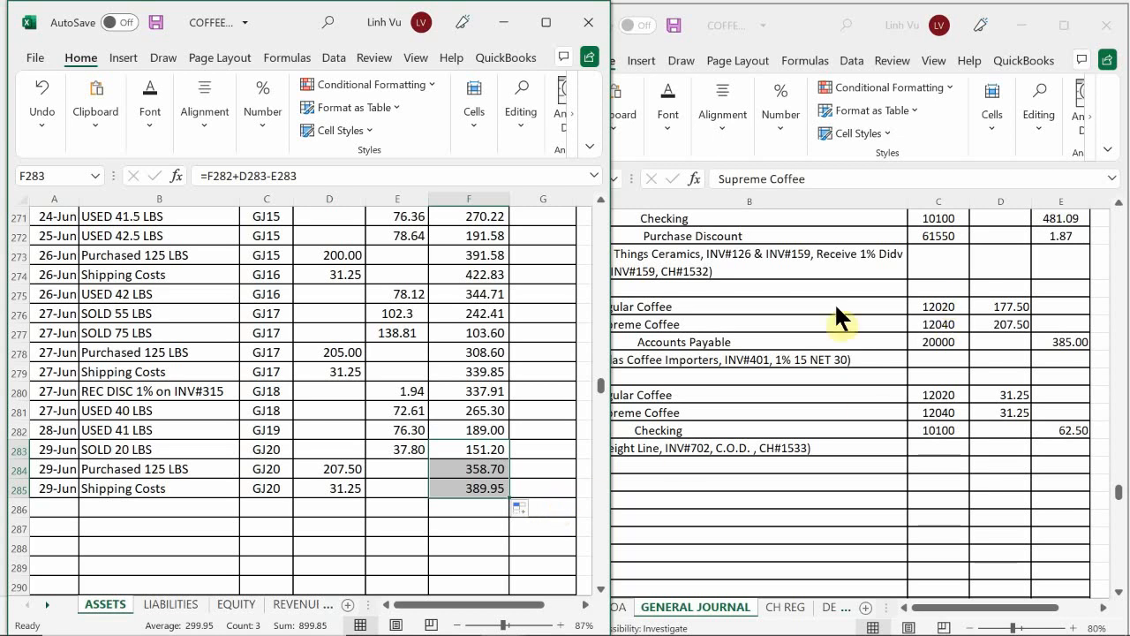
{"action": "left_click", "coordinate": [405, 436]}
Step: In the Checking ledger, date the first empty row, row 68, as 6/29
{"action": "scroll", "coordinate": [291, 411], "scroll_direction": "up", "scroll_amount": 20}
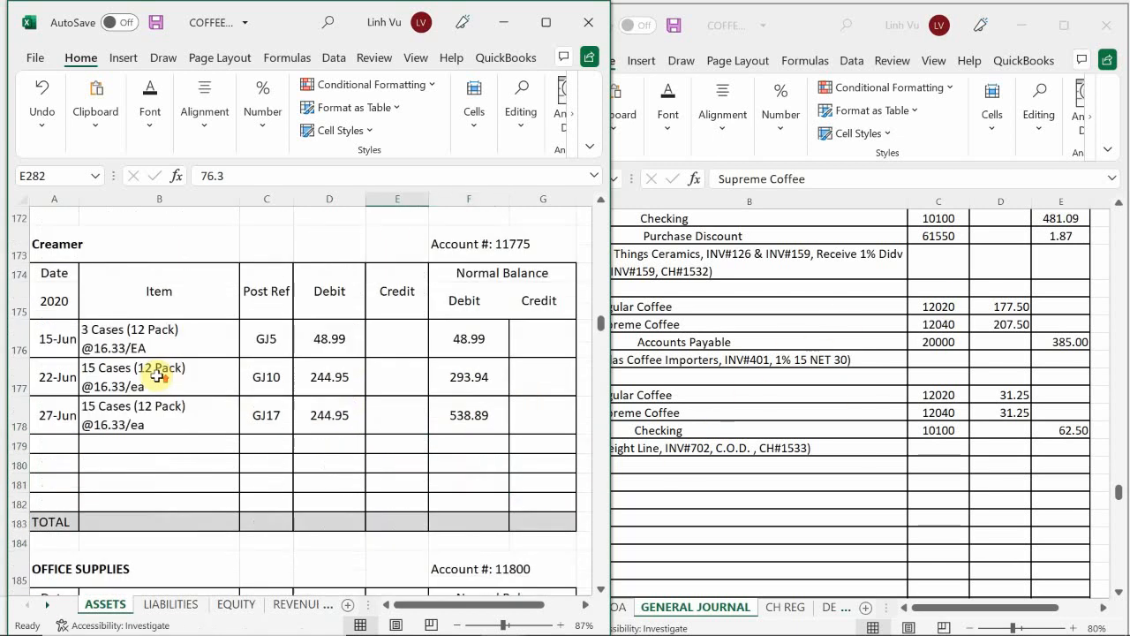
{"action": "scroll", "coordinate": [98, 379], "scroll_direction": "up", "scroll_amount": 20}
{"action": "scroll", "coordinate": [83, 379], "scroll_direction": "down", "scroll_amount": 6}
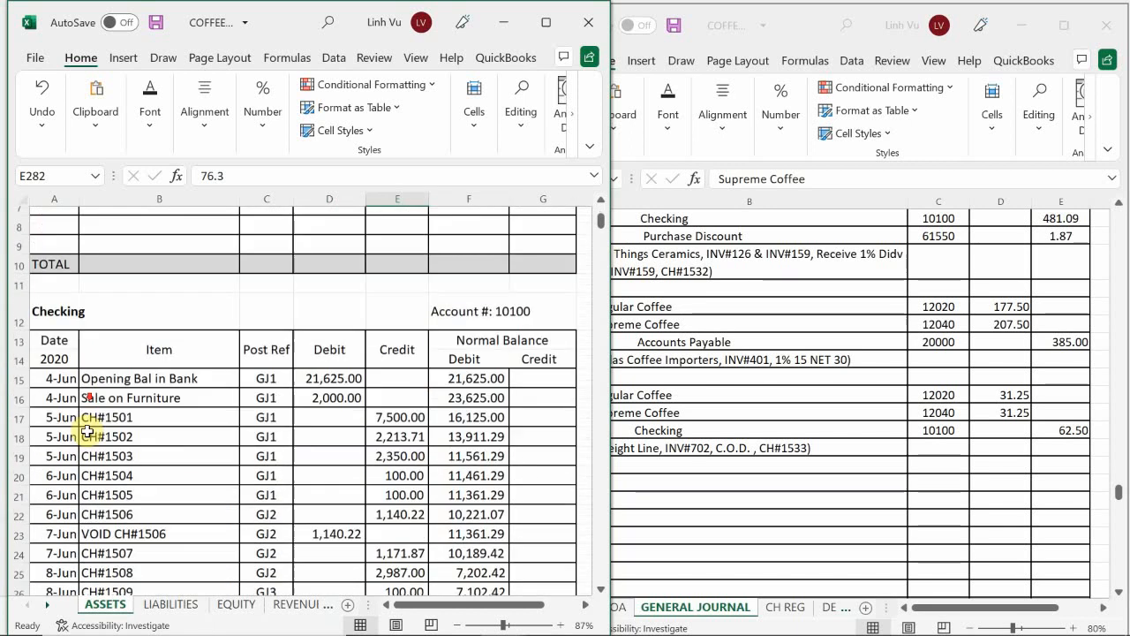
{"action": "scroll", "coordinate": [81, 439], "scroll_direction": "down", "scroll_amount": 7}
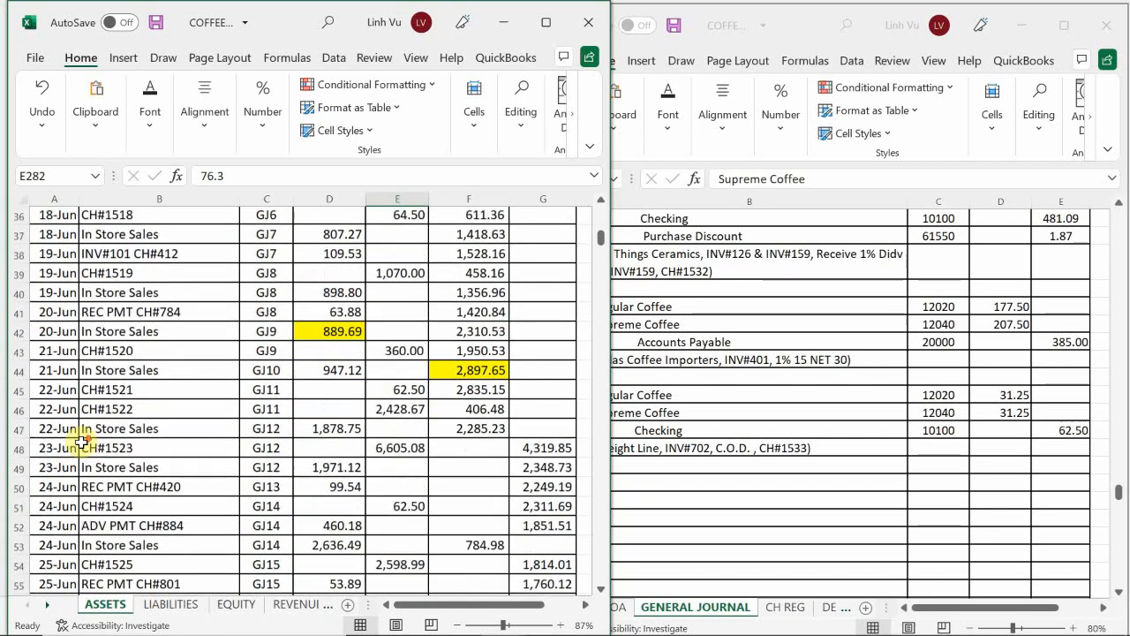
{"action": "scroll", "coordinate": [81, 441], "scroll_direction": "down", "scroll_amount": 5}
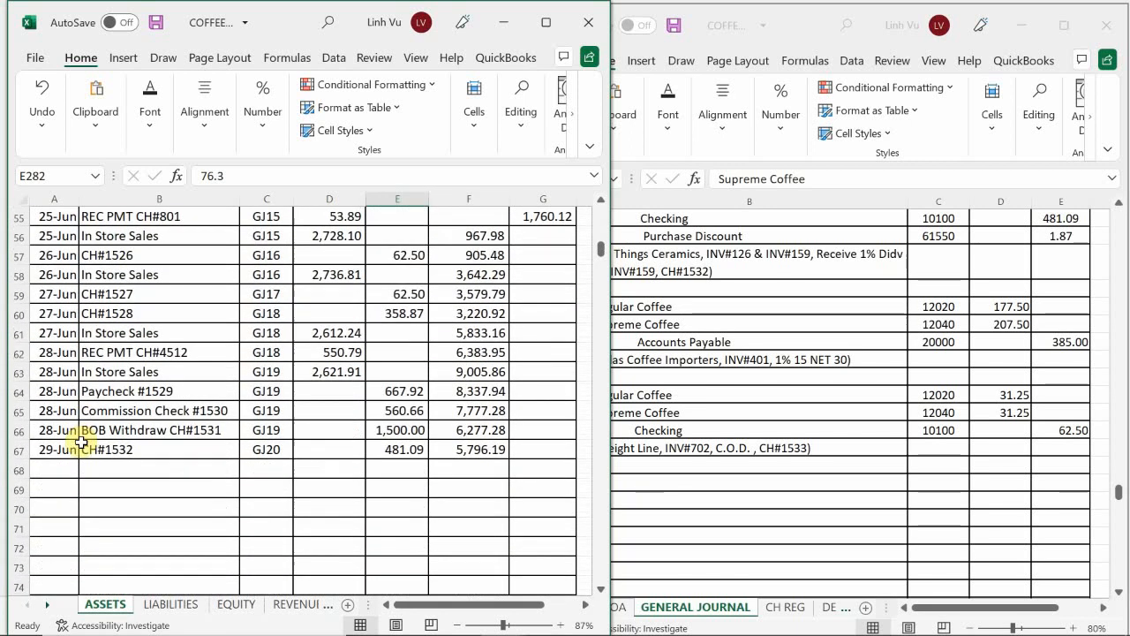
{"action": "left_click", "coordinate": [50, 469]}
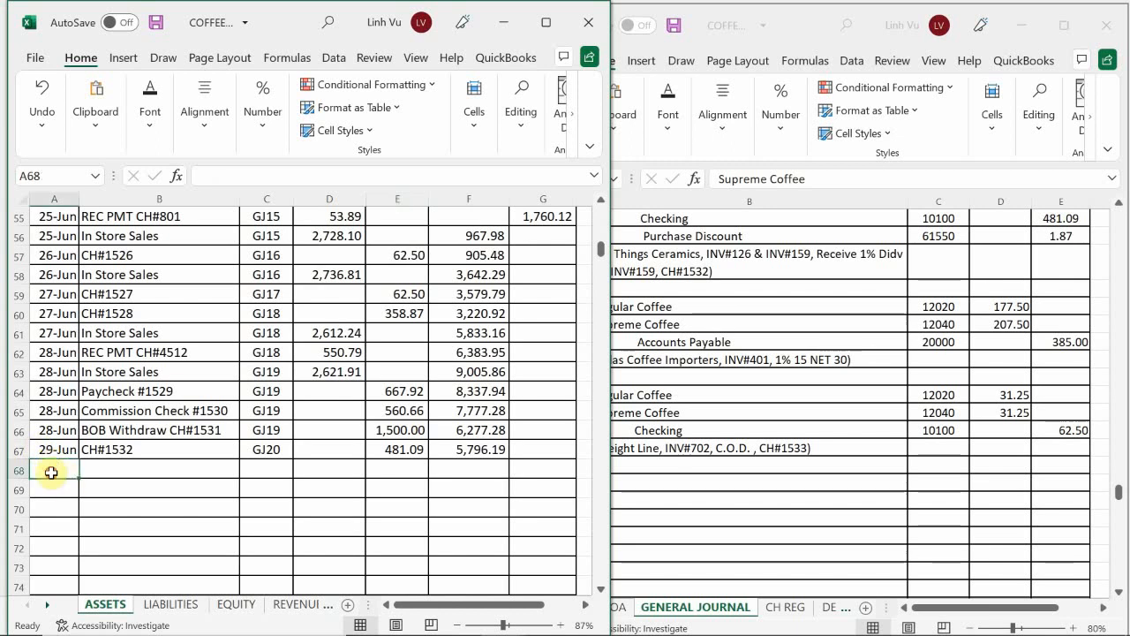
{"action": "type", "text": "6/"}
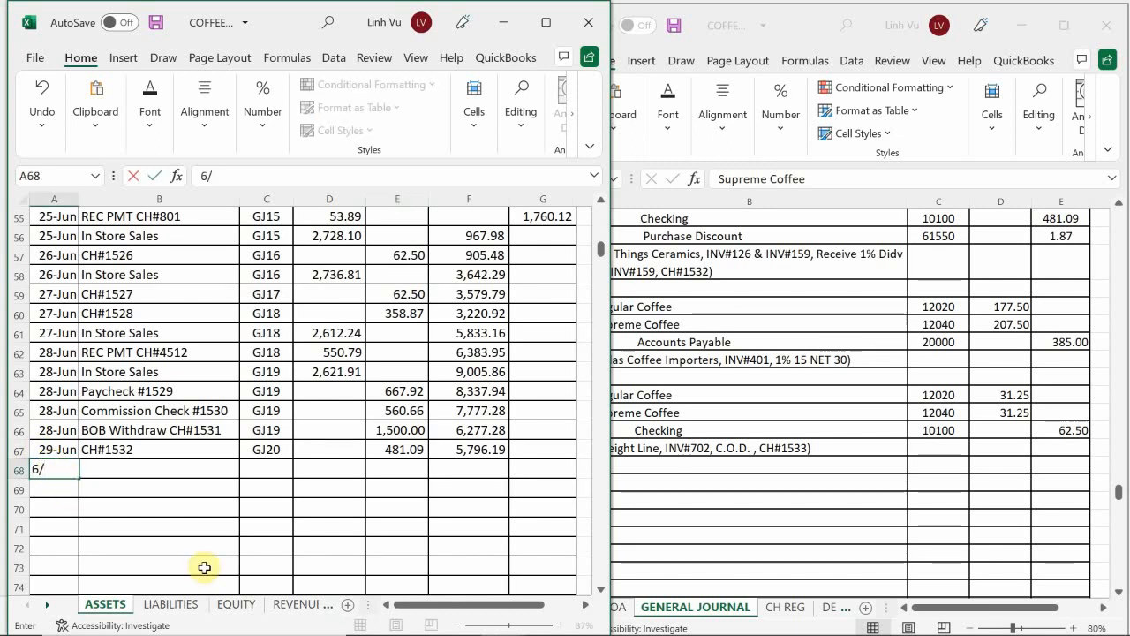
{"action": "key", "text": "Return"}
{"action": "key", "text": "Up"}
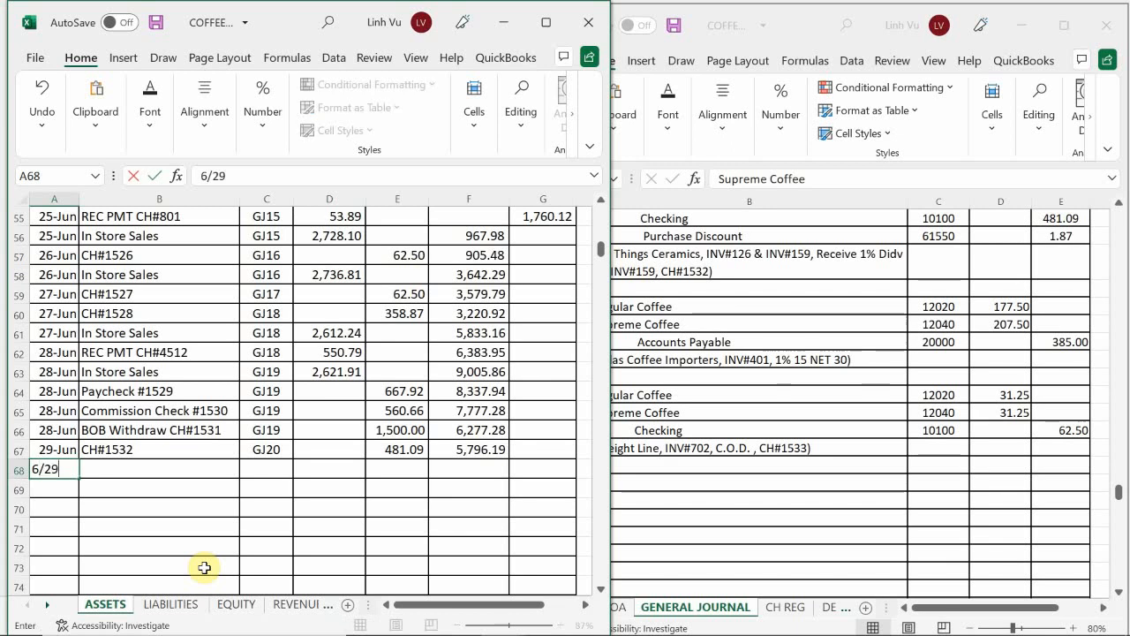
{"action": "key", "text": "Return"}
Step: Enter CH$1533 as the item in B68 of the Checking ledger
{"action": "key", "text": "Up"}
{"action": "key", "text": "Right"}
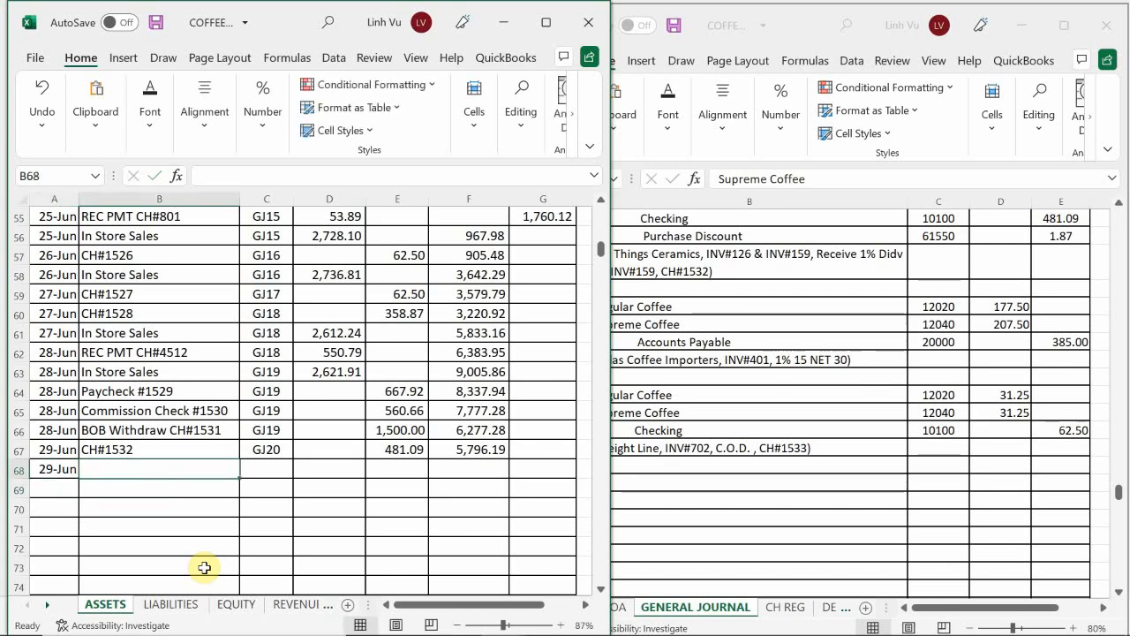
{"action": "type", "text": "CH"}
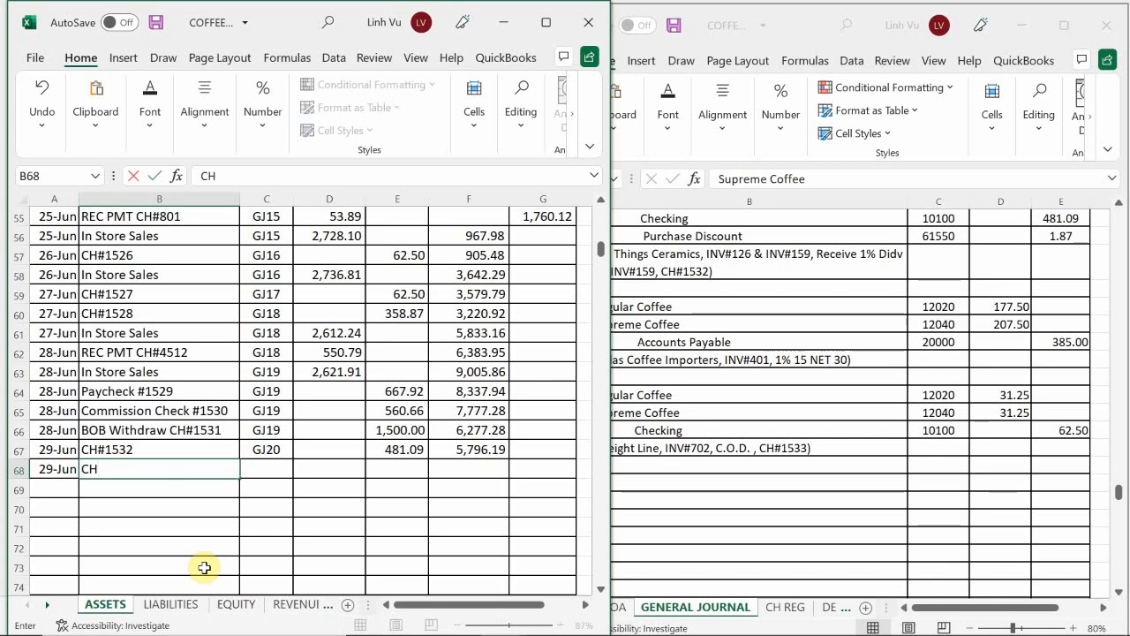
{"action": "type", "text": "$1533"}
{"action": "key", "text": "Return"}
Step: Set the posting reference in C68 to GJ20 by referencing C67
{"action": "key", "text": "Right"}
{"action": "key", "text": "Up"}
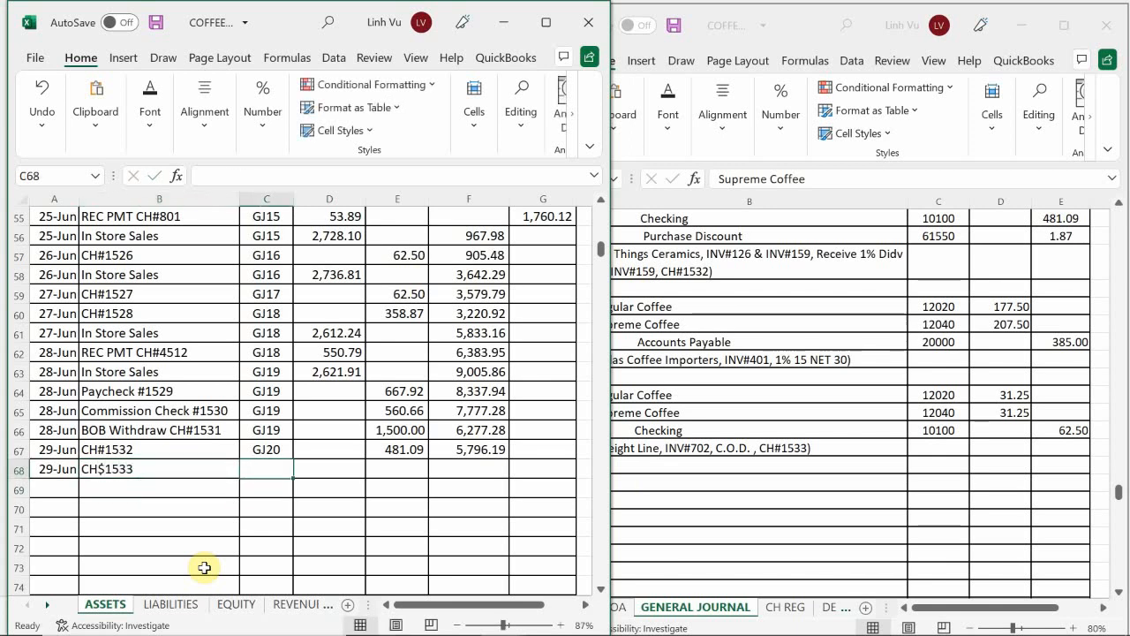
{"action": "type", "text": "="}
{"action": "key", "text": "Up"}
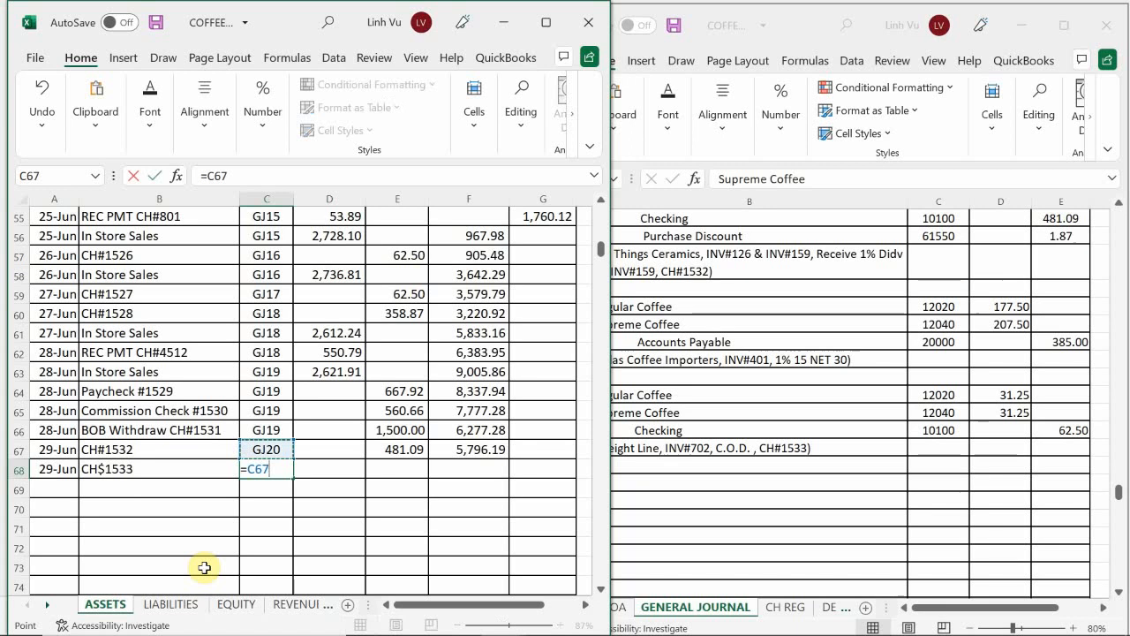
{"action": "key", "text": "Return"}
Step: Enter a credit of 62.5 in E68 of the Checking ledger
{"action": "key", "text": "Right"}
{"action": "key", "text": "Up"}
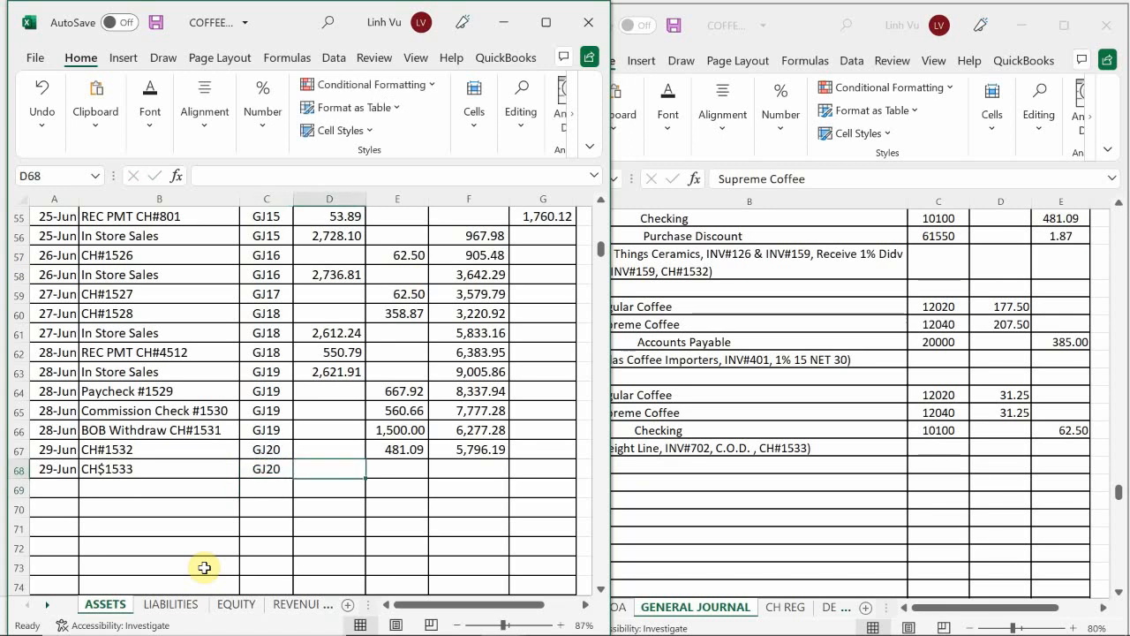
{"action": "key", "text": "Right"}
{"action": "key", "text": "Left"}
{"action": "key", "text": "Up"}
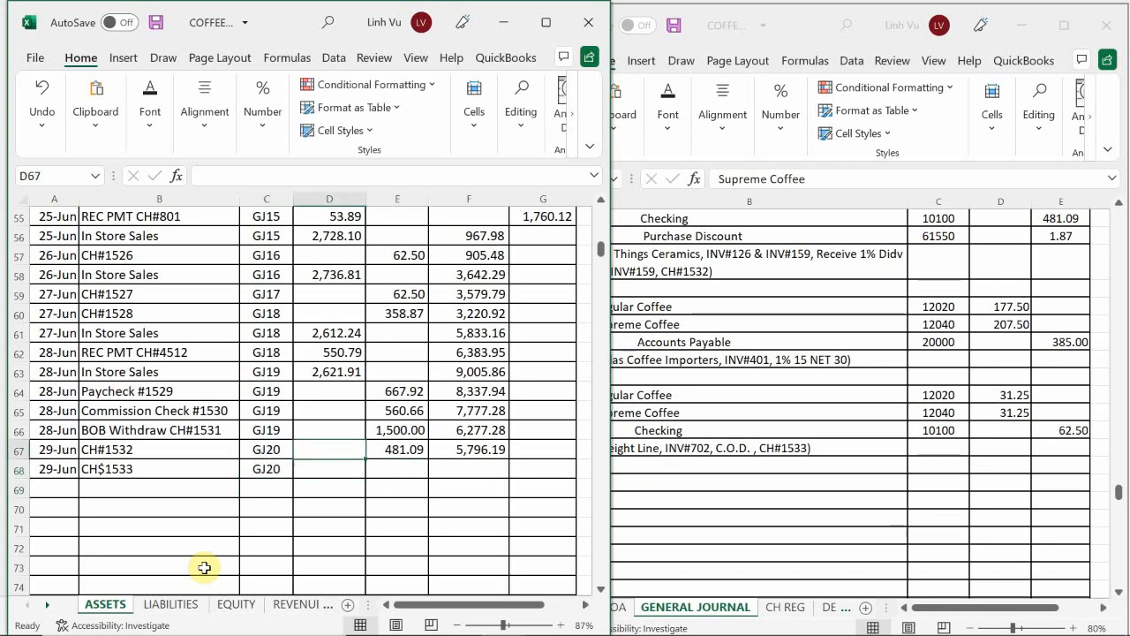
{"action": "key", "text": "Down"}
{"action": "key", "text": "Right"}
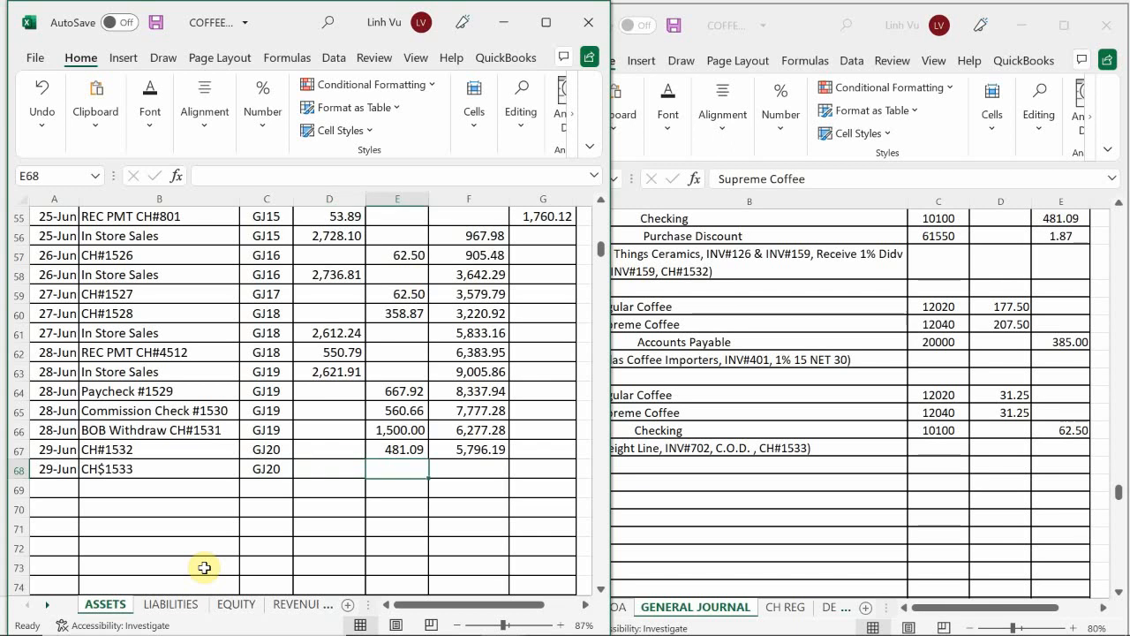
{"action": "type", "text": "62.5"}
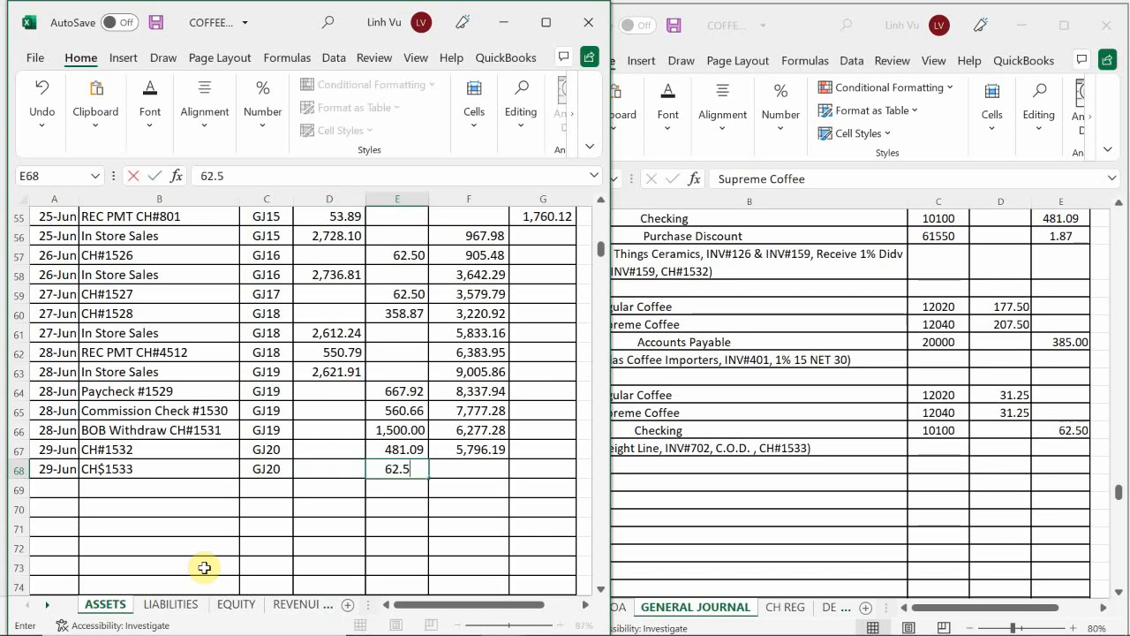
{"action": "key", "text": "Return"}
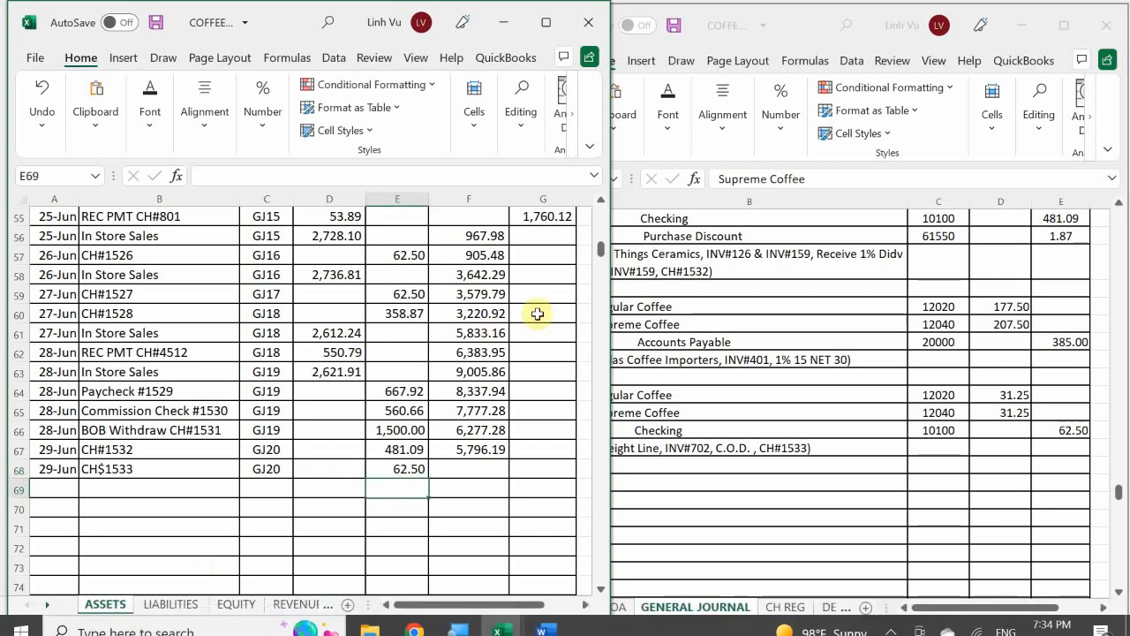
Step: Extend the Checking ledger's running balance formula from F67 into F68
{"action": "left_click", "coordinate": [456, 449]}
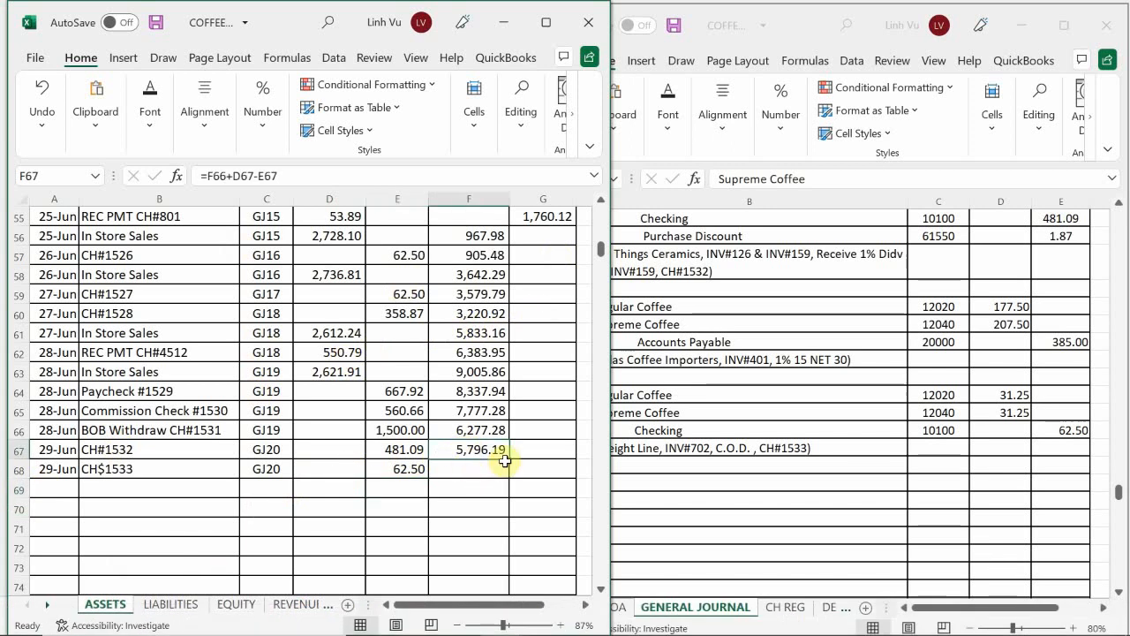
{"action": "left_click_drag", "start_coordinate": [509, 458], "coordinate": [511, 477]}
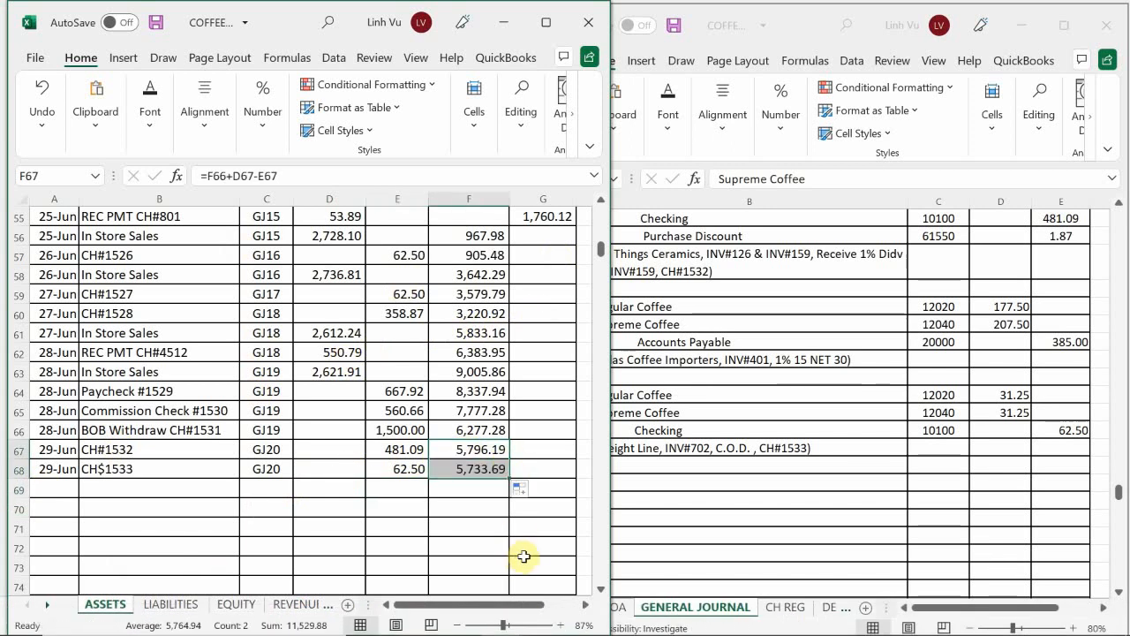
{"action": "left_click", "coordinate": [448, 511]}
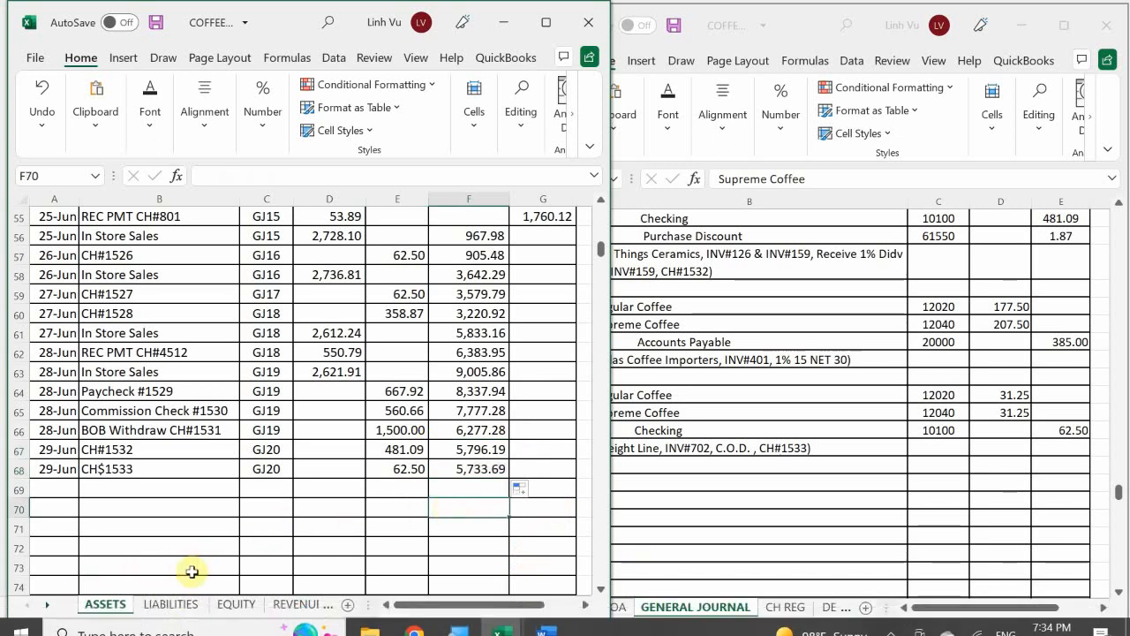
Step: On the LIABILITIES sheet, date the first empty Accounts Payable row, row 38, as 6/29
{"action": "left_click", "coordinate": [177, 605]}
{"action": "left_click", "coordinate": [166, 555]}
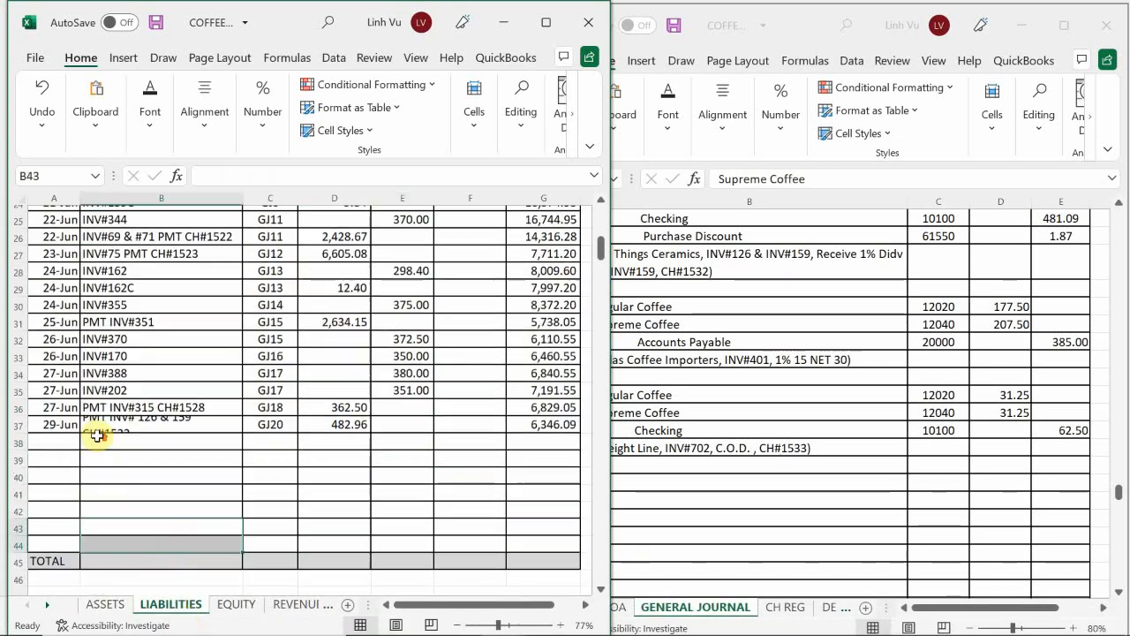
{"action": "scroll", "coordinate": [71, 415], "scroll_direction": "up", "scroll_amount": 7}
{"action": "scroll", "coordinate": [75, 441], "scroll_direction": "down", "scroll_amount": 6}
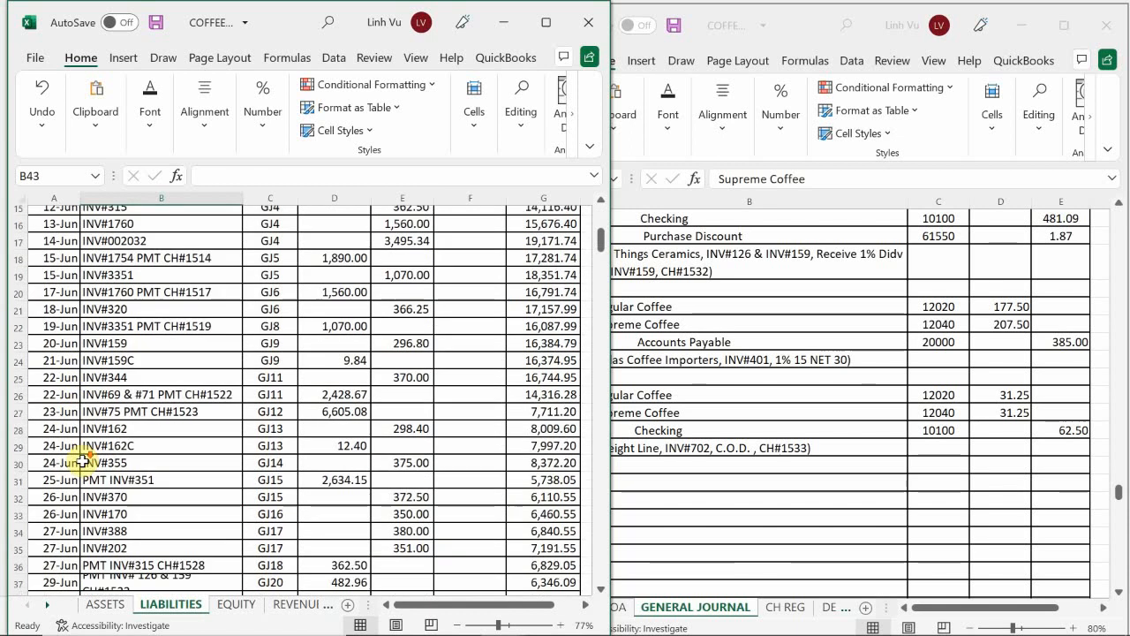
{"action": "scroll", "coordinate": [80, 472], "scroll_direction": "down", "scroll_amount": 1}
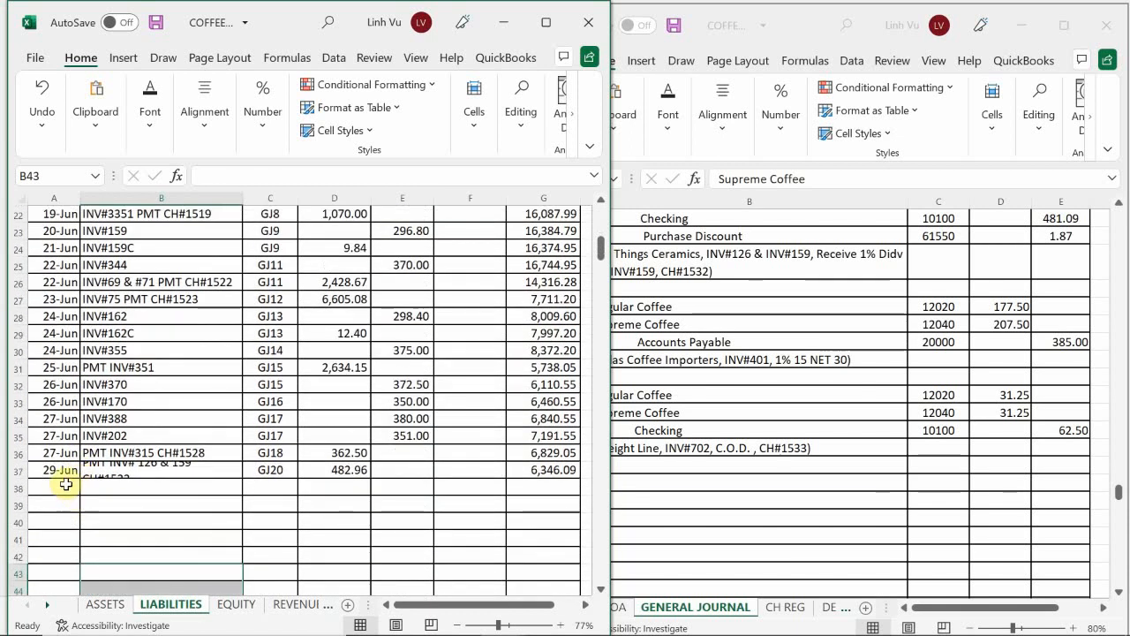
{"action": "left_click", "coordinate": [59, 491]}
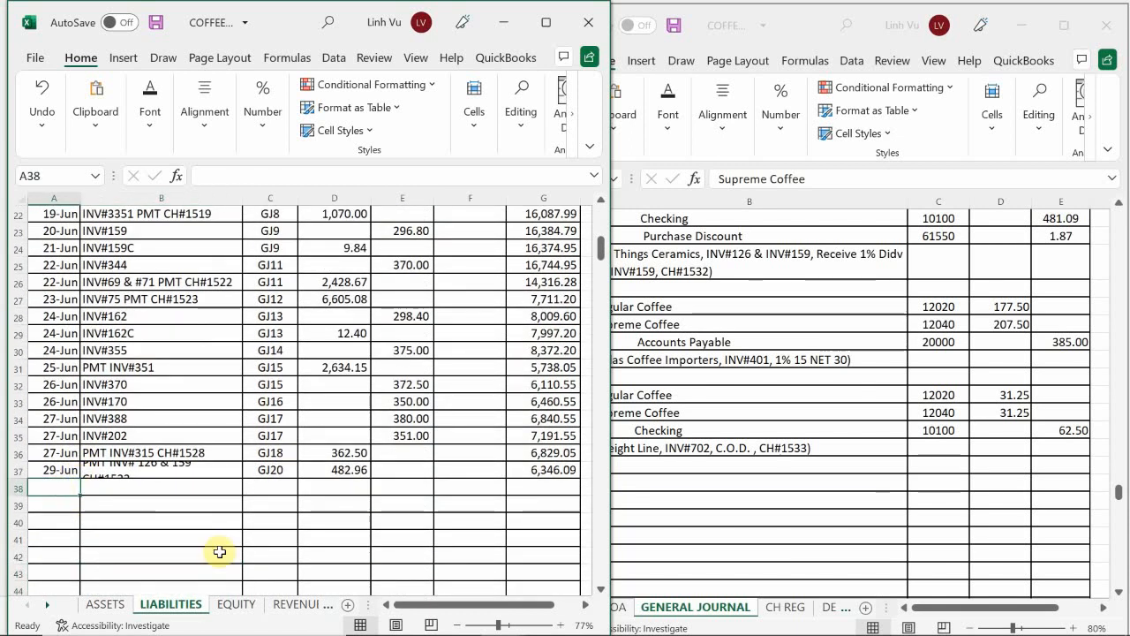
{"action": "type", "text": "6/"}
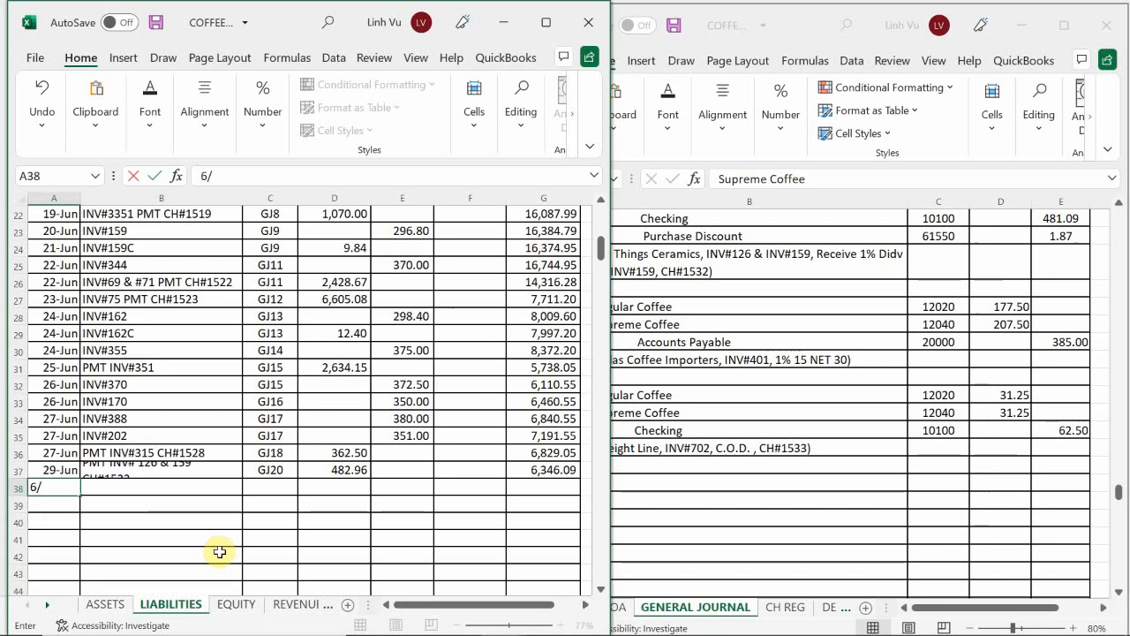
{"action": "type", "text": "29"}
{"action": "key", "text": "Return"}
{"action": "key", "text": "Up"}
{"action": "key", "text": "Right"}
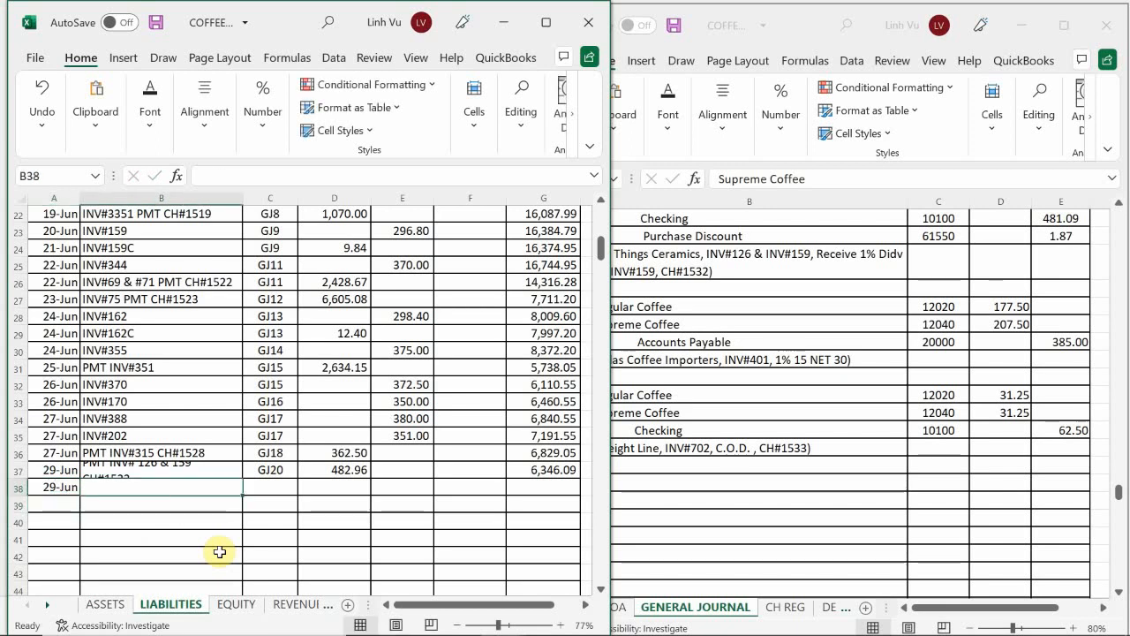
Step: Enter INV#401 as the item in B38 and GJ20 as the posting reference in C38
{"action": "type", "text": "INV#401"}
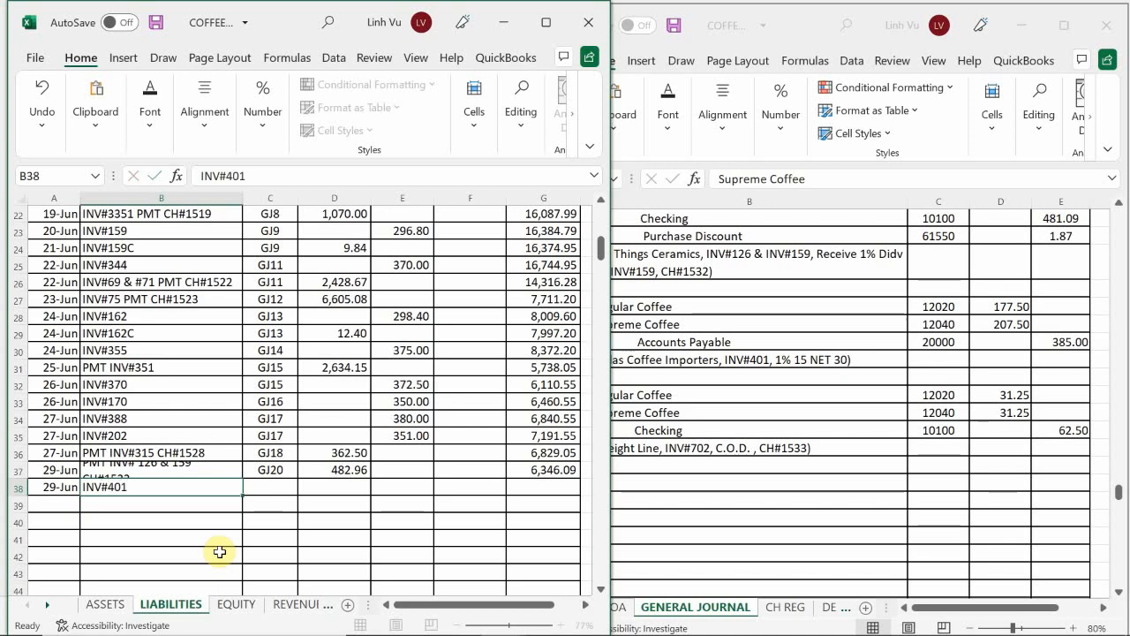
{"action": "key", "text": "Right"}
{"action": "type", "text": "GJ20"}
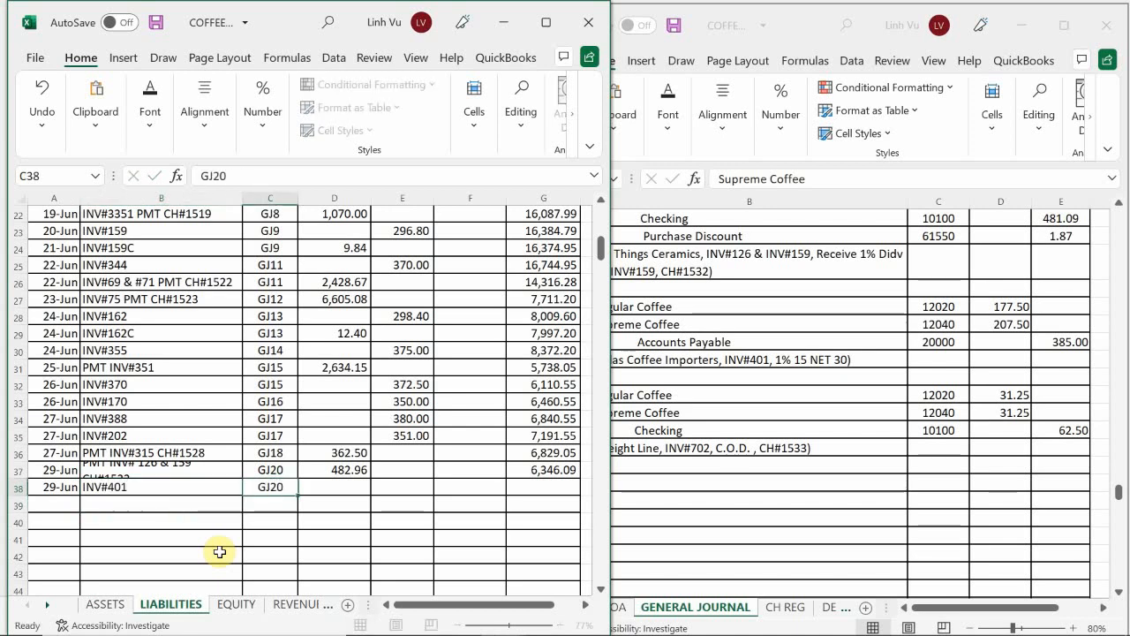
Step: Enter a credit of 385 in E38 and extend the running balance formula from G37 into G38
{"action": "key", "text": "Right"}
{"action": "key", "text": "Right"}
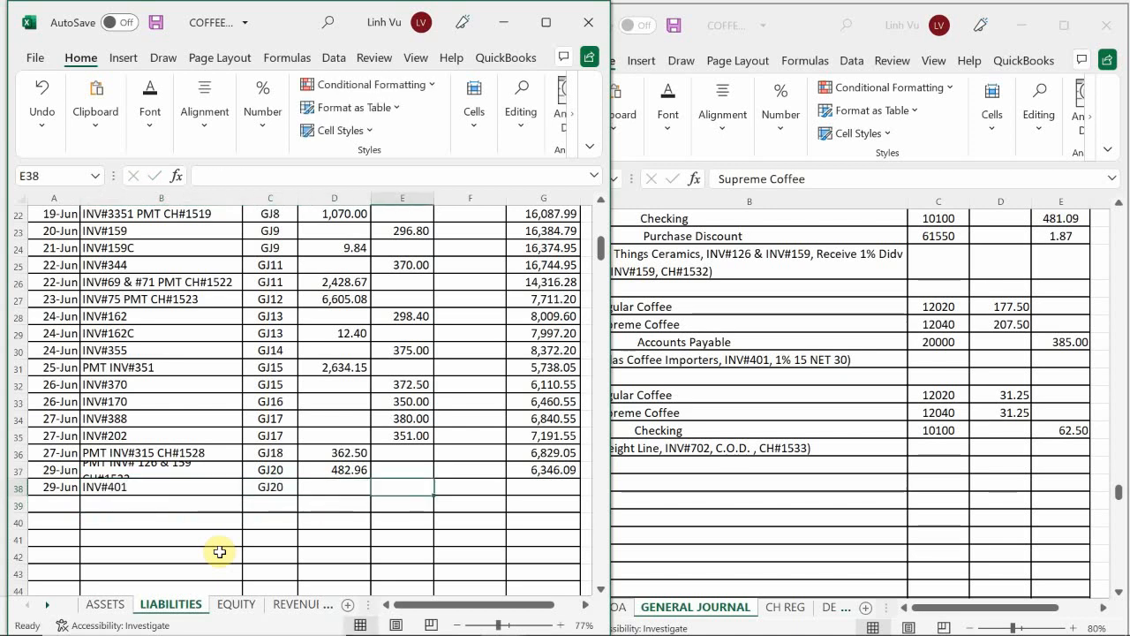
{"action": "type", "text": "385"}
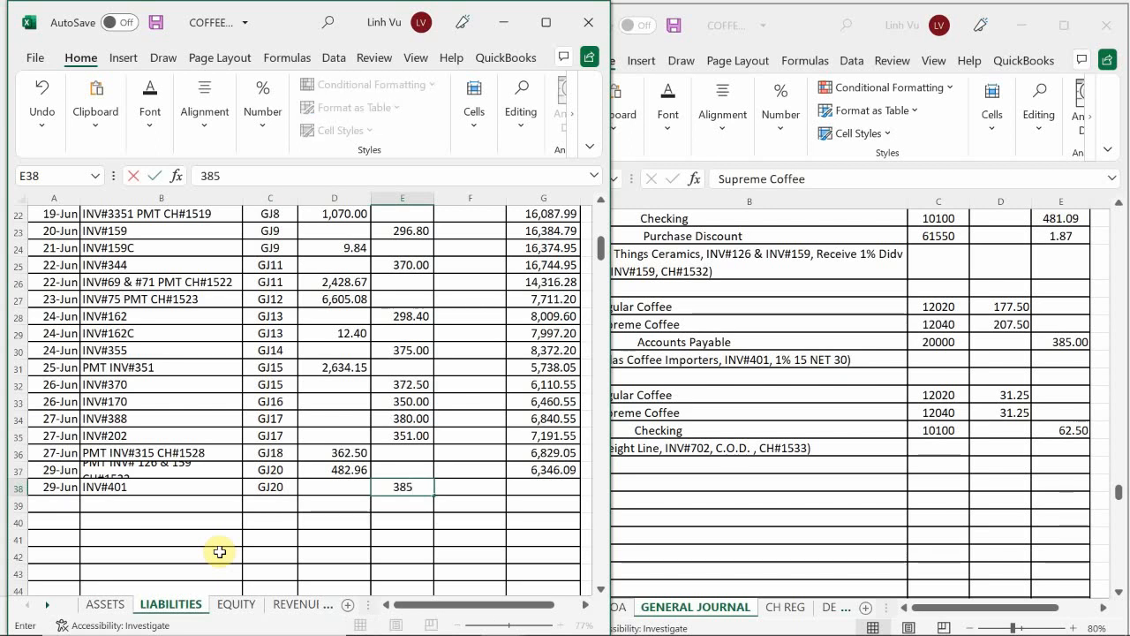
{"action": "key", "text": "Return"}
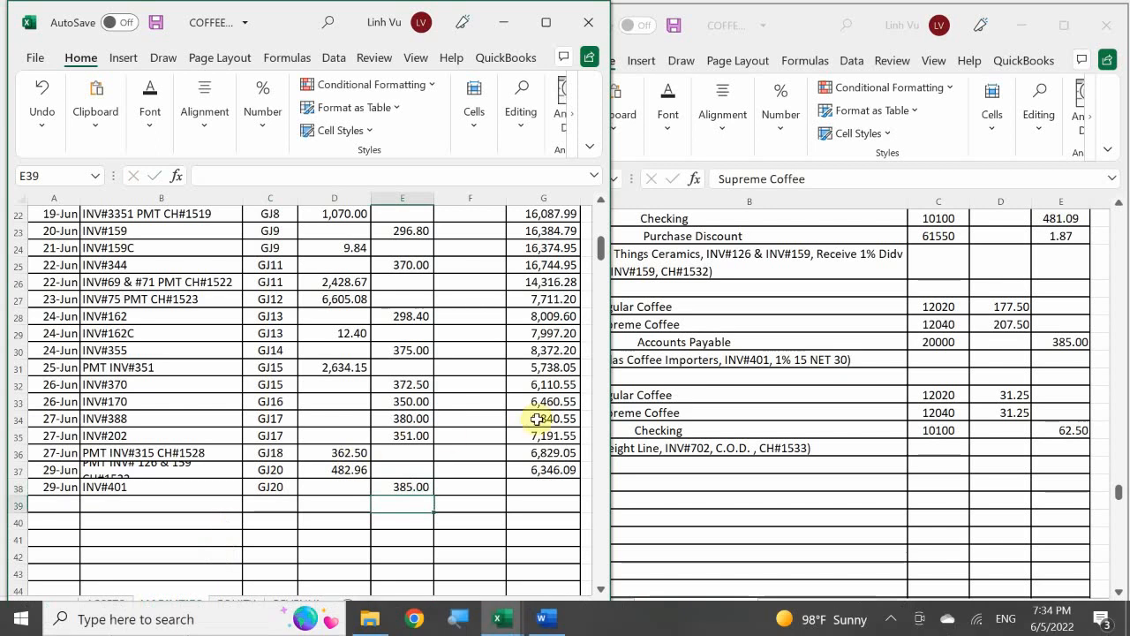
{"action": "left_click", "coordinate": [554, 473]}
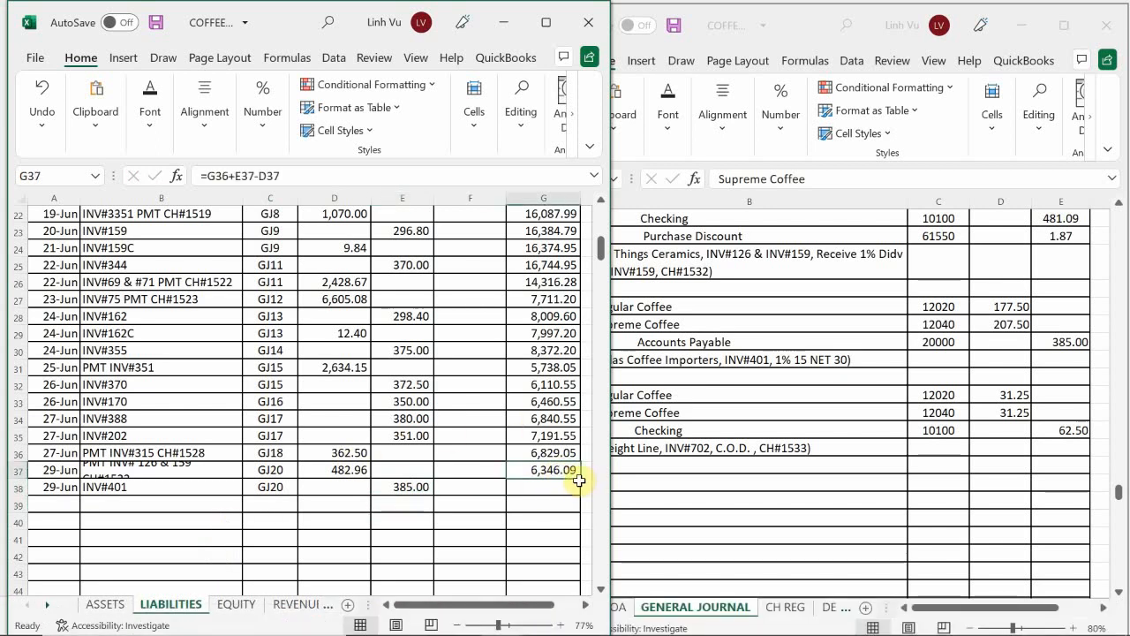
{"action": "left_click_drag", "start_coordinate": [580, 478], "coordinate": [579, 490]}
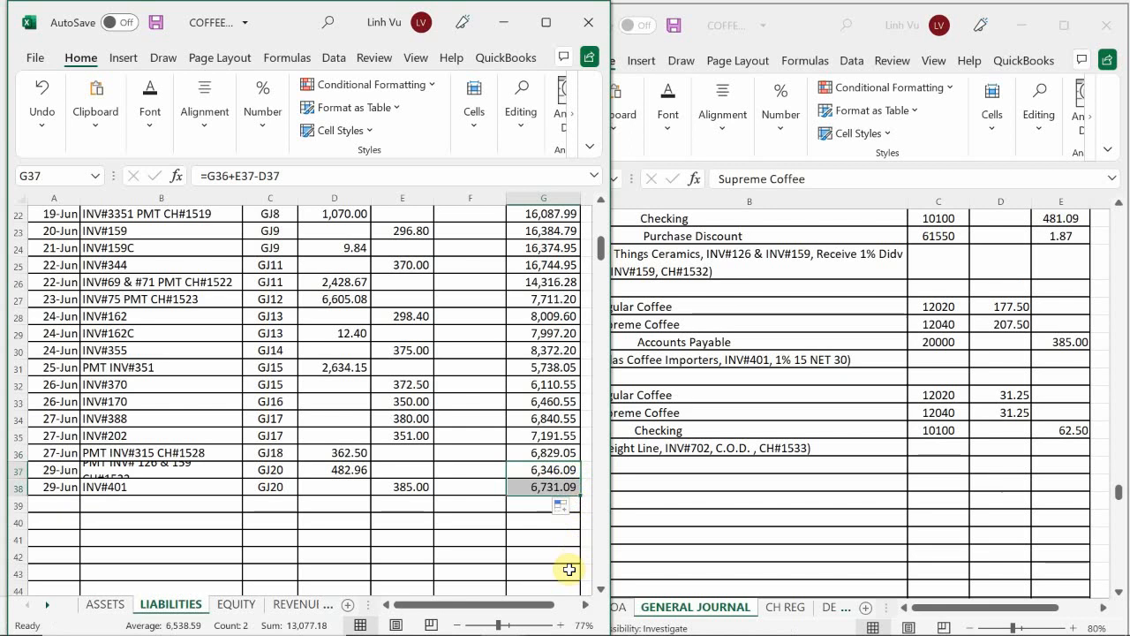
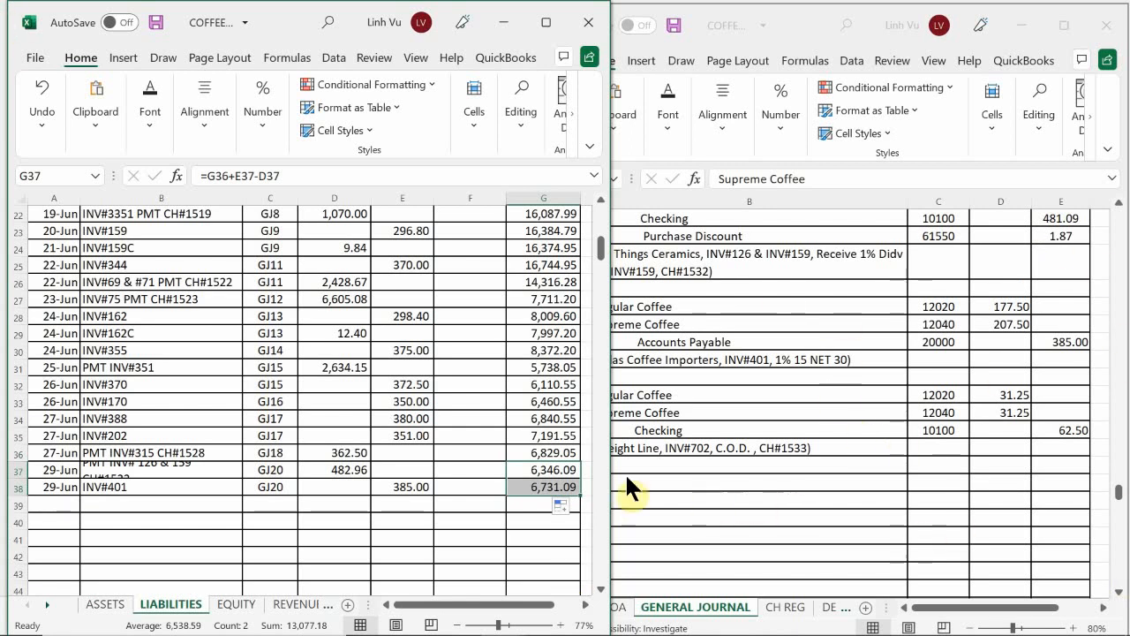
Step: Switch to the subsidiary ledger workbook's VENDORS sheet and date Atlas Coffee Importers row 33 as 6/29
{"action": "left_click", "coordinate": [512, 486]}
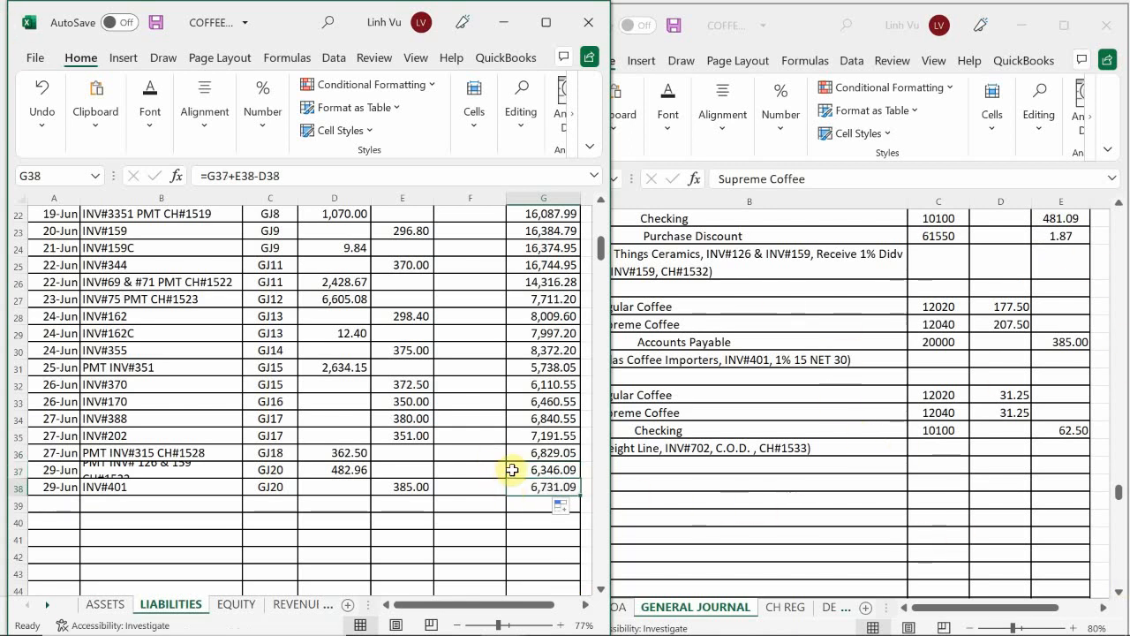
{"action": "left_click", "coordinate": [499, 619]}
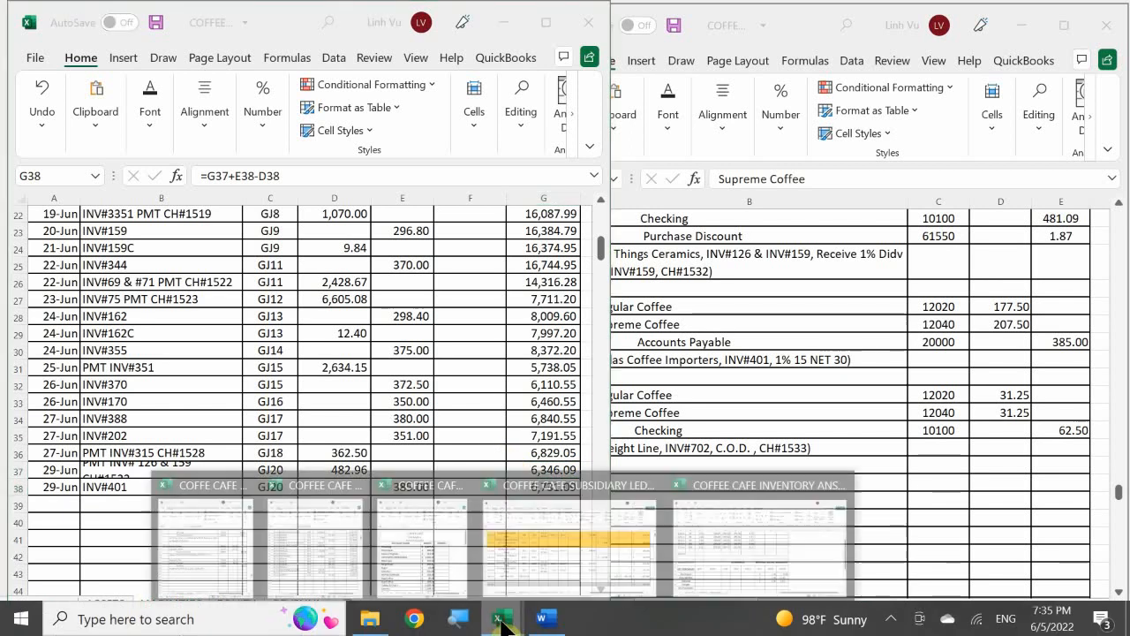
{"action": "left_click", "coordinate": [515, 553]}
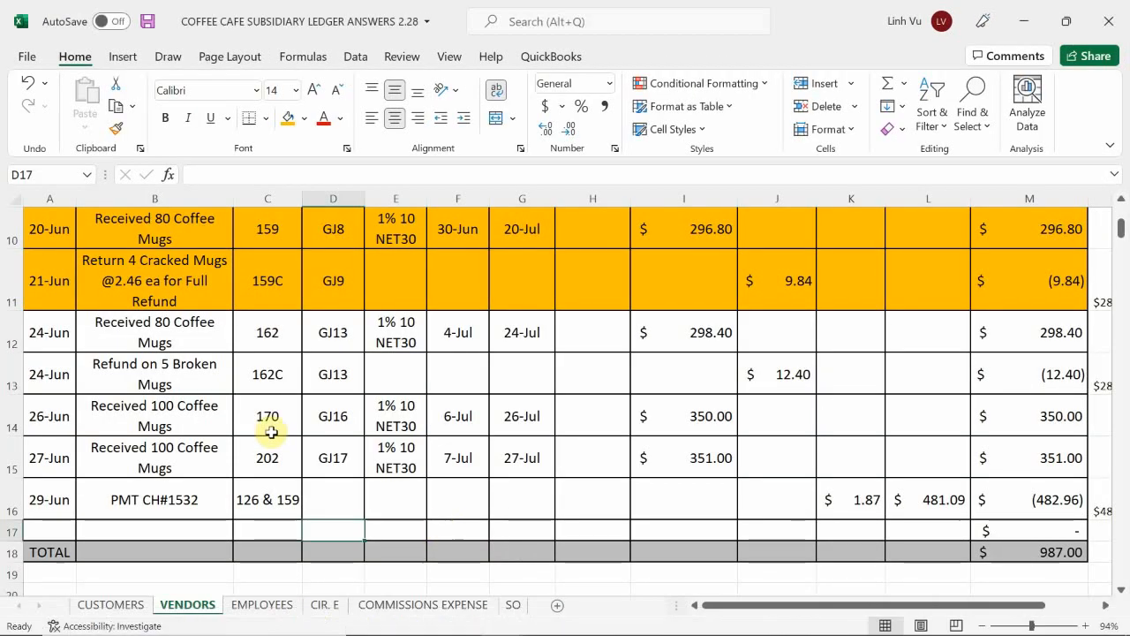
{"action": "left_click", "coordinate": [184, 436]}
{"action": "scroll", "coordinate": [180, 446], "scroll_direction": "down", "scroll_amount": 6}
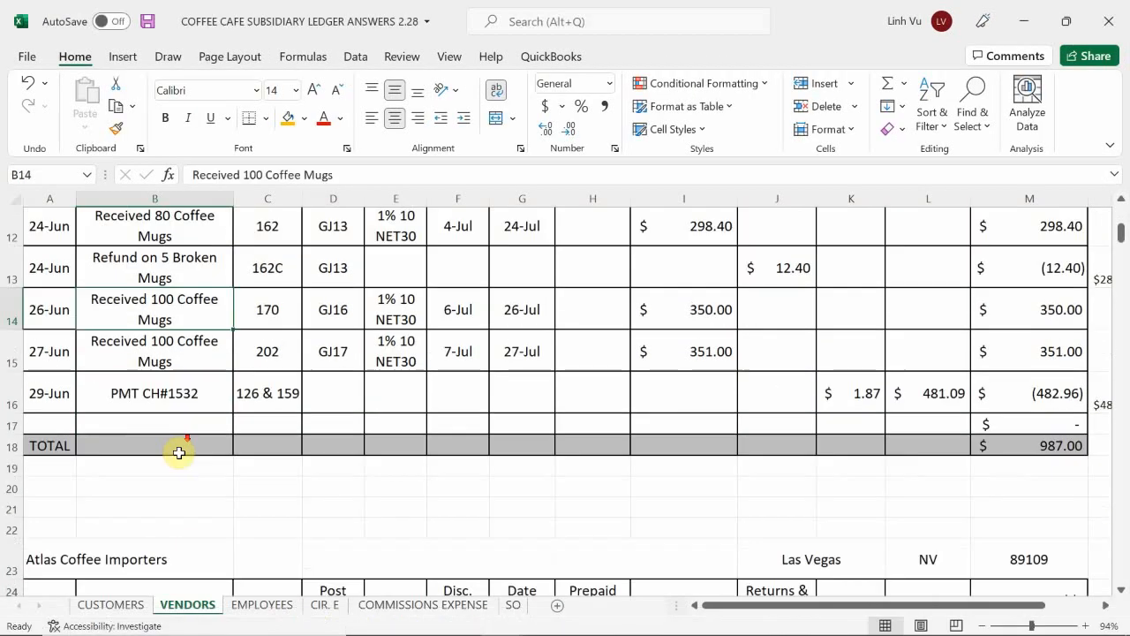
{"action": "scroll", "coordinate": [179, 454], "scroll_direction": "down", "scroll_amount": 1}
{"action": "scroll", "coordinate": [179, 454], "scroll_direction": "up", "scroll_amount": 3}
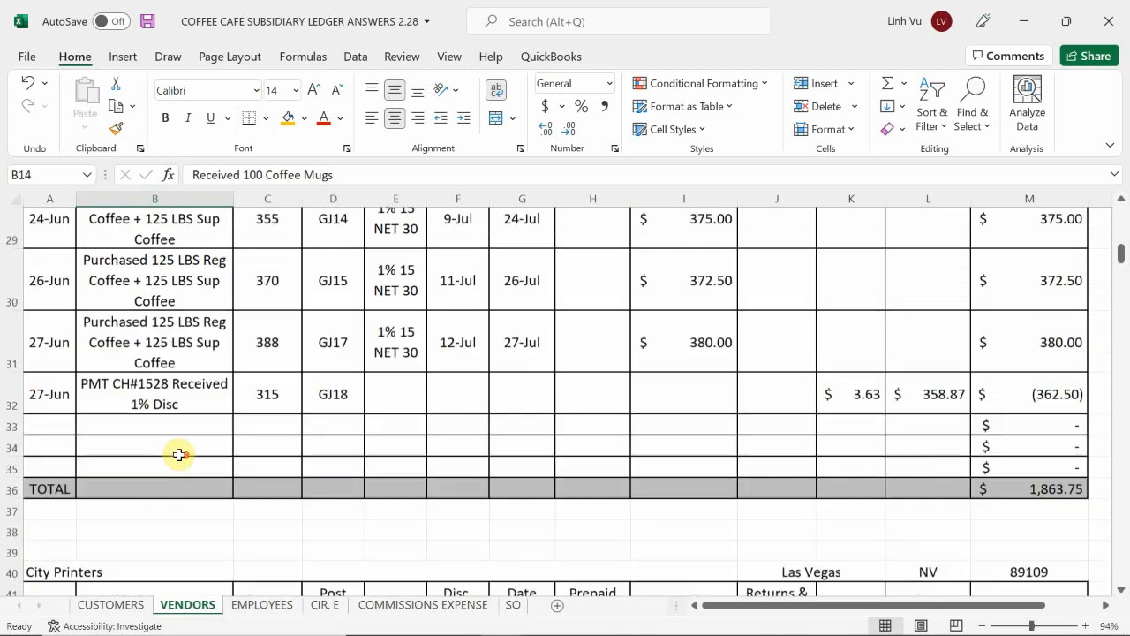
{"action": "left_click", "coordinate": [55, 507]}
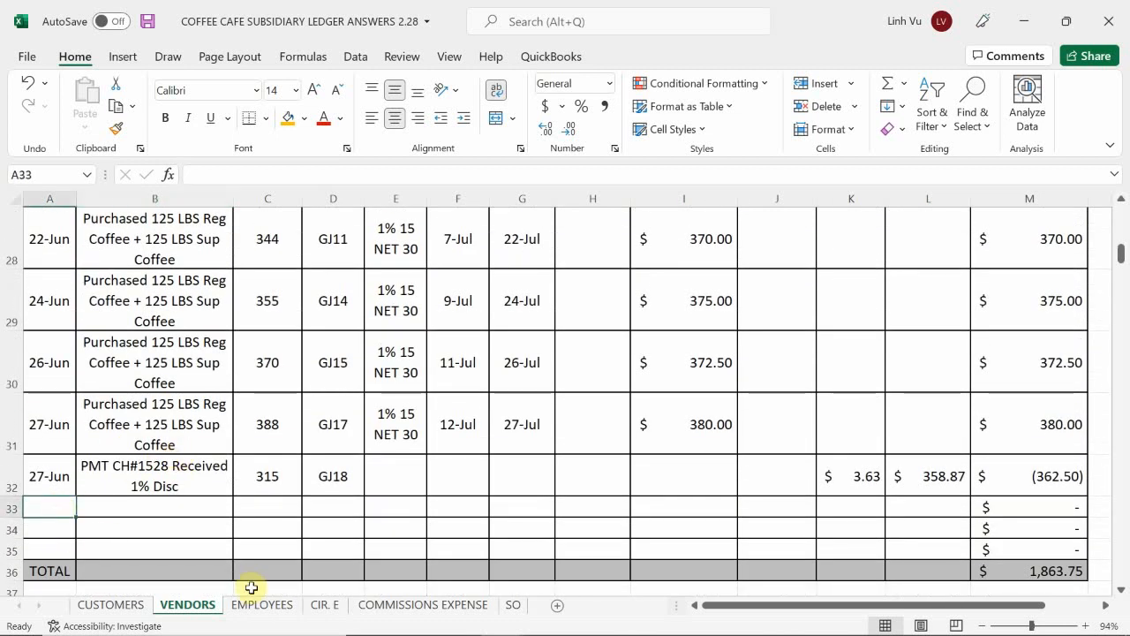
{"action": "type", "text": "6/29"}
{"action": "key", "text": "Tab"}
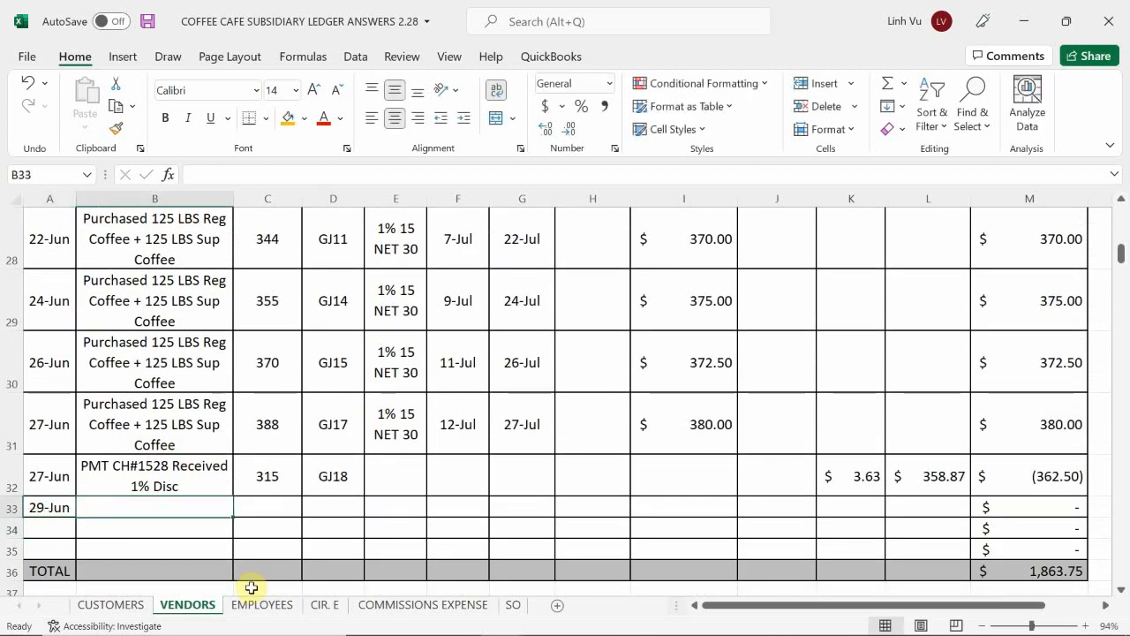
Step: Fill the note in B33 with a formula referencing the 125 LBS Reg Coffee + 125 LBS Sup Coffee purchase note in B31
{"action": "type", "text": "="}
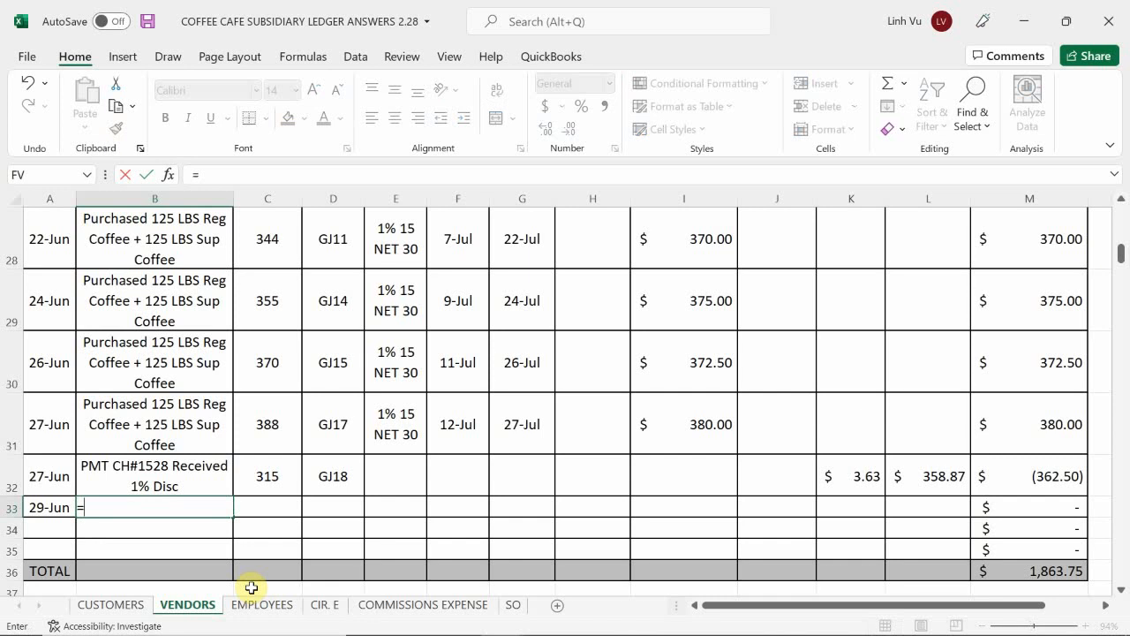
{"action": "key", "text": "Up"}
{"action": "key", "text": "Up"}
{"action": "key", "text": "Return"}
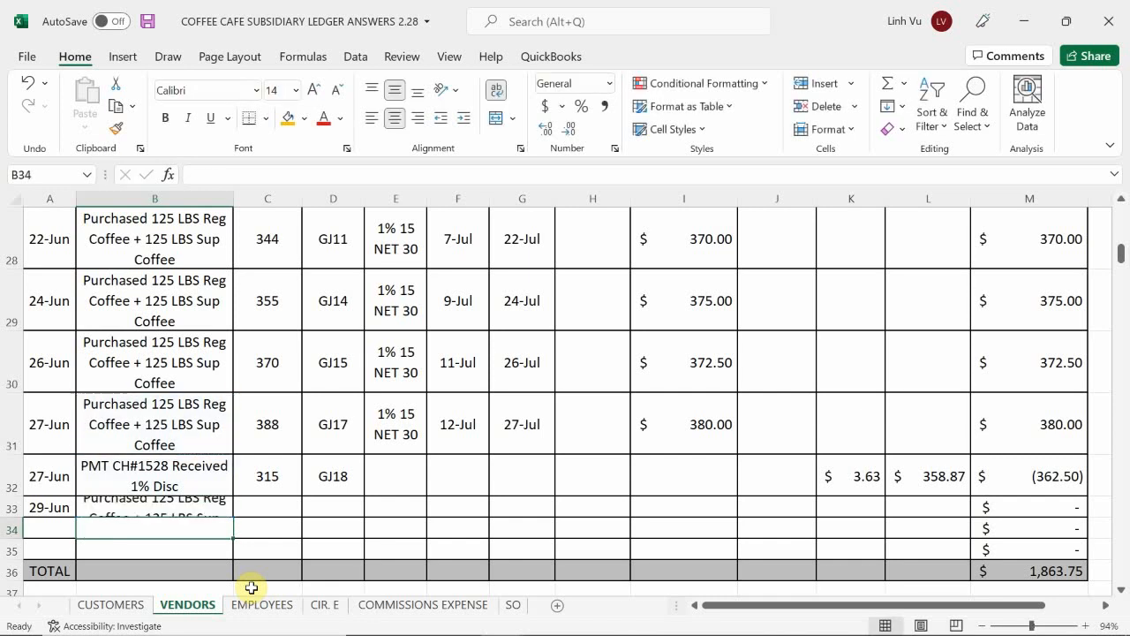
Step: Enter invoice number 401 in C33 and post reference GJ20 in D33
{"action": "left_click", "coordinate": [269, 512]}
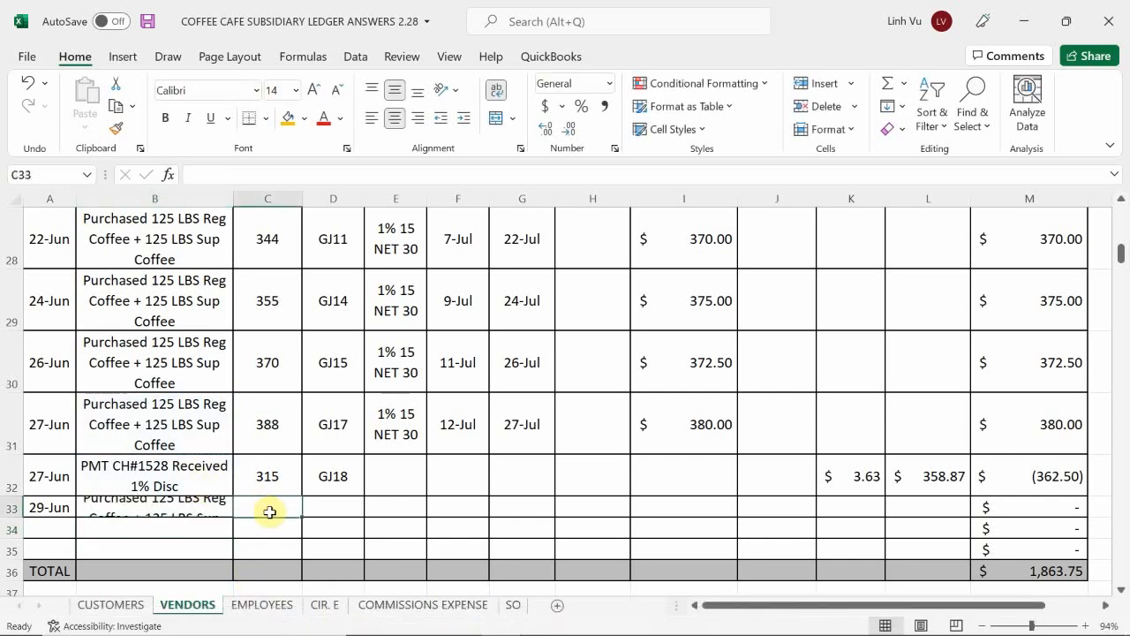
{"action": "type", "text": "401"}
{"action": "key", "text": "Tab"}
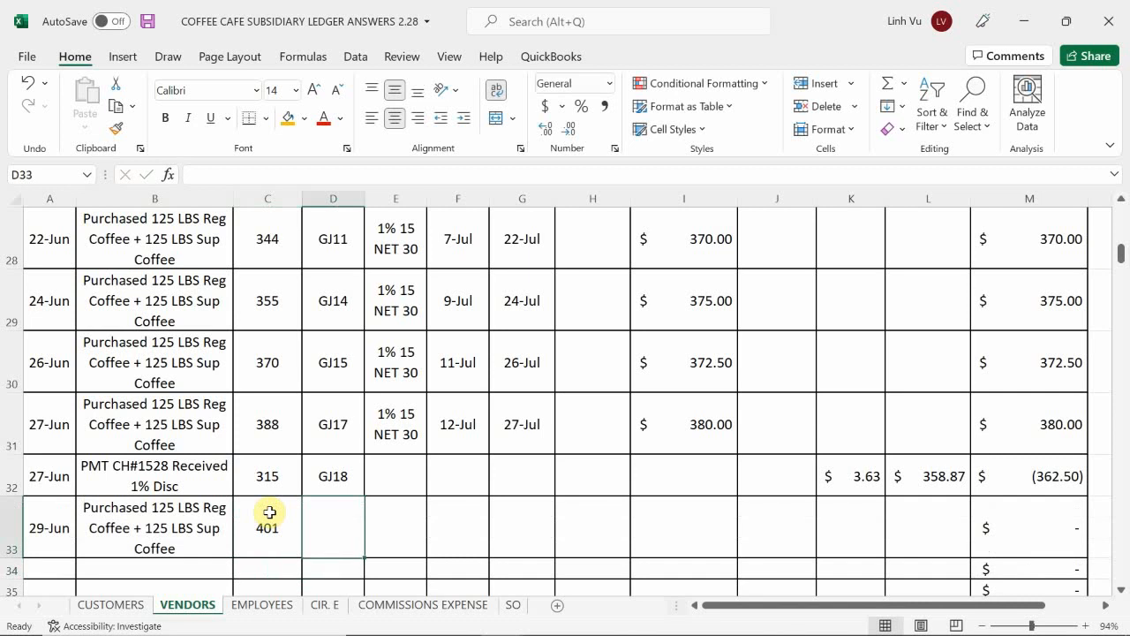
{"action": "type", "text": "G"}
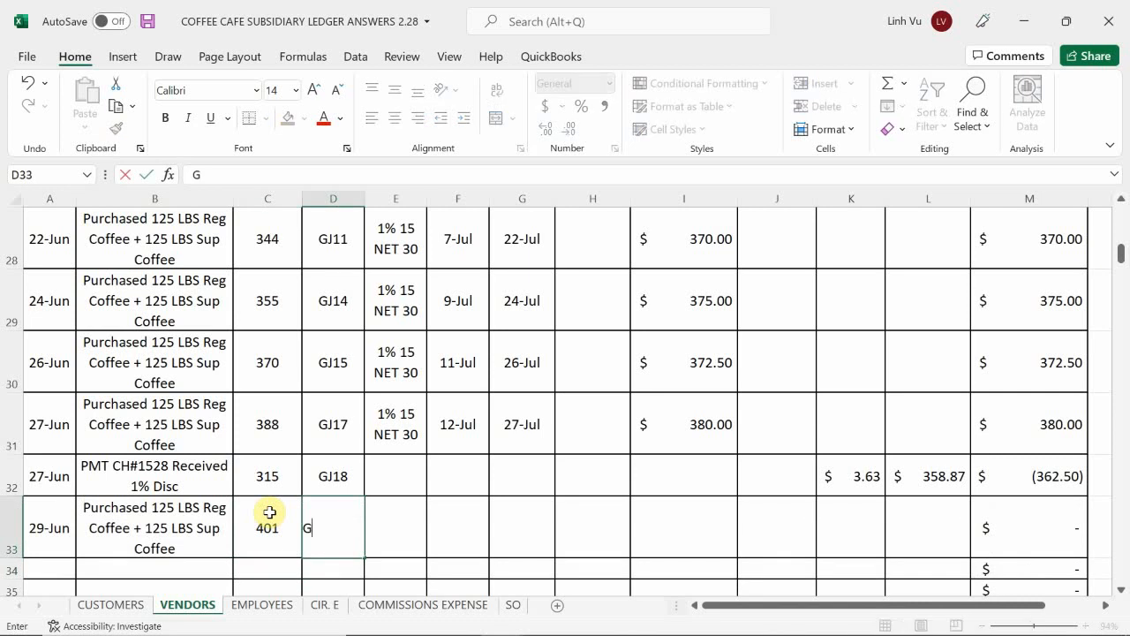
{"action": "type", "text": "J20"}
{"action": "key", "text": "Tab"}
Step: Fill the terms in E33 with a formula referencing the 1% 15 NET 30 terms in E31
{"action": "type", "text": "="}
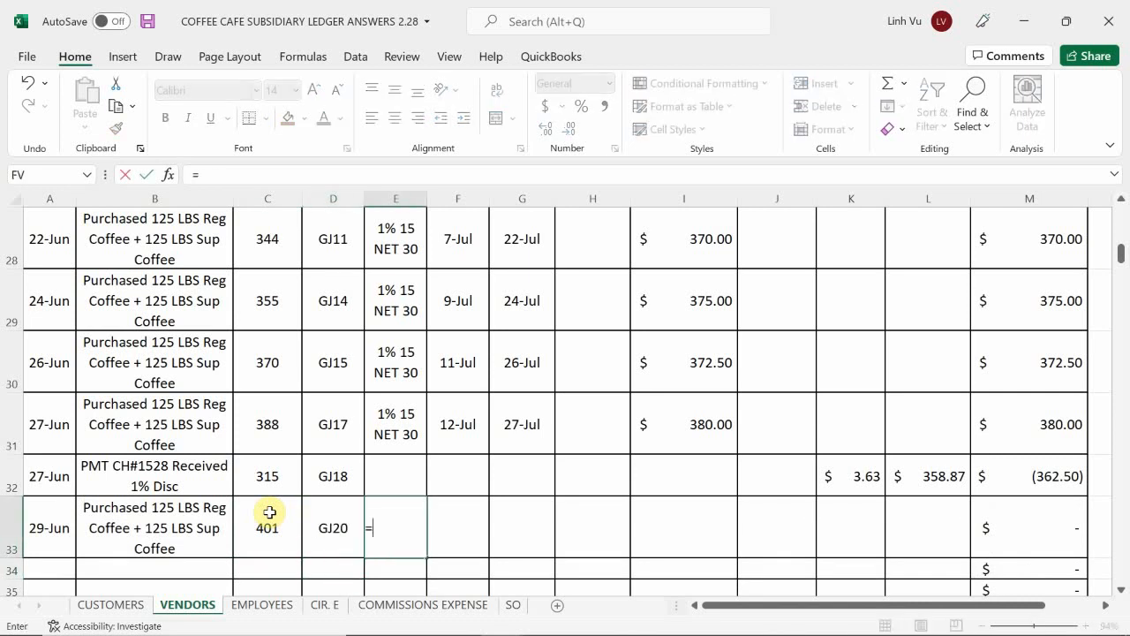
{"action": "key", "text": "Up"}
Step: Calculate the discount date in F33 with the formula =A33+15
{"action": "key", "text": "Up"}
{"action": "key", "text": "Return"}
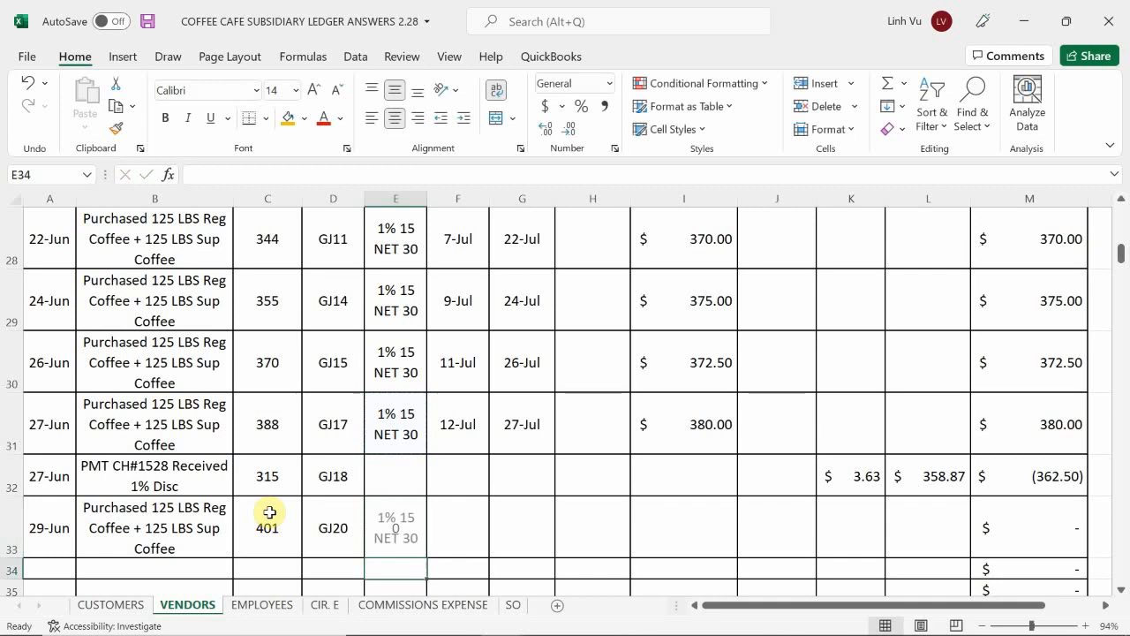
{"action": "key", "text": "Right"}
{"action": "key", "text": "Up"}
{"action": "type", "text": "="}
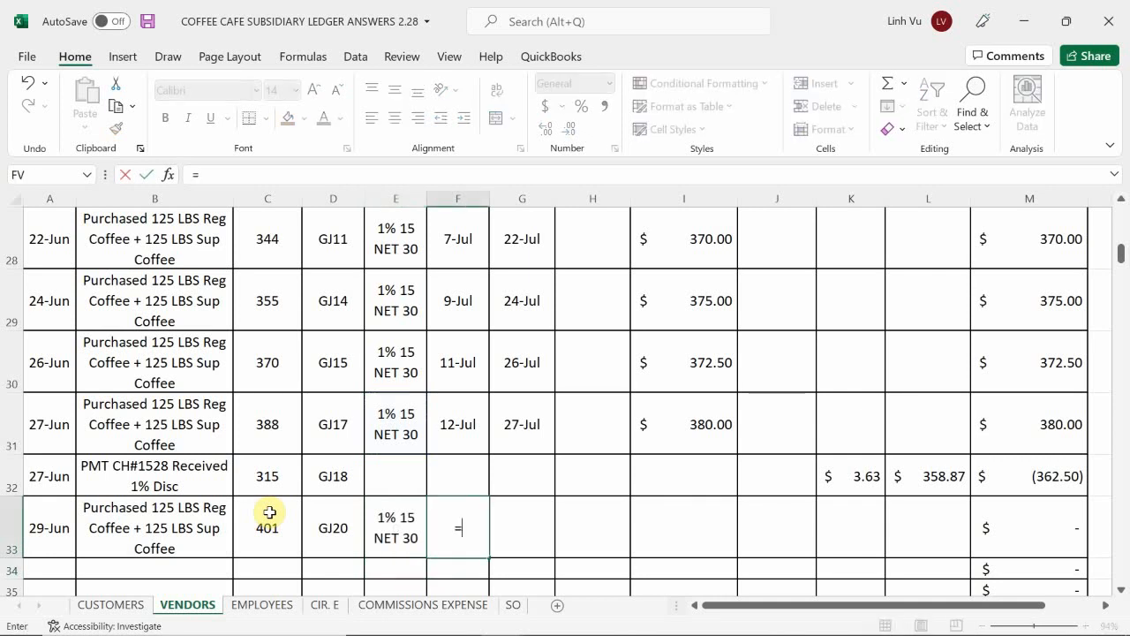
{"action": "key", "text": "Left"}
{"action": "key", "text": "Left"}
{"action": "key", "text": "Left"}
{"action": "key", "text": "Left"}
{"action": "key", "text": "Left"}
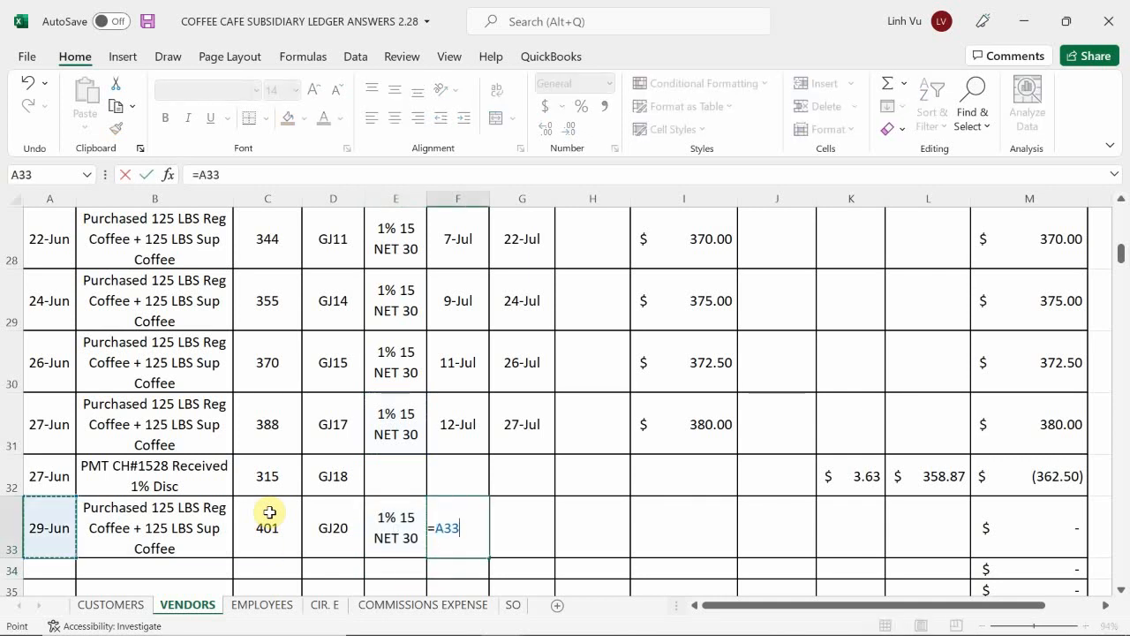
{"action": "type", "text": "+15"}
{"action": "key", "text": "Return"}
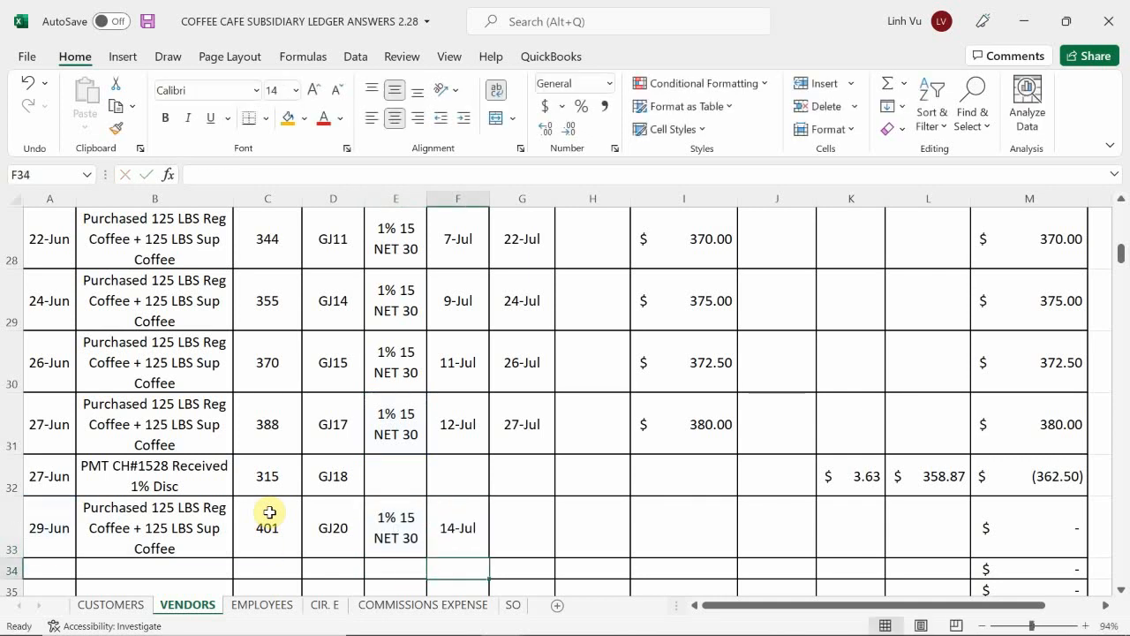
Step: Calculate the due date in G33 by formula as 30 days after the date in A33, giving 29-Jul
{"action": "key", "text": "Right"}
{"action": "key", "text": "Up"}
{"action": "type", "text": "="}
{"action": "key", "text": "Left"}
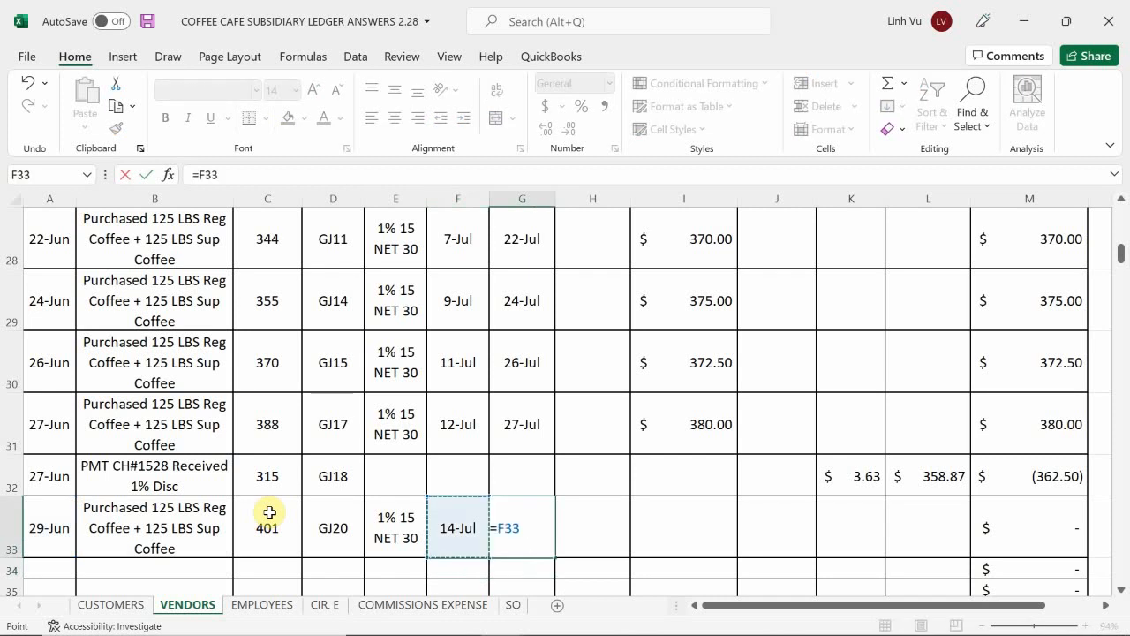
{"action": "key", "text": "Left"}
{"action": "key", "text": "Left"}
{"action": "key", "text": "Left"}
{"action": "key", "text": "Left"}
{"action": "key", "text": "Left"}
{"action": "type", "text": "+"}
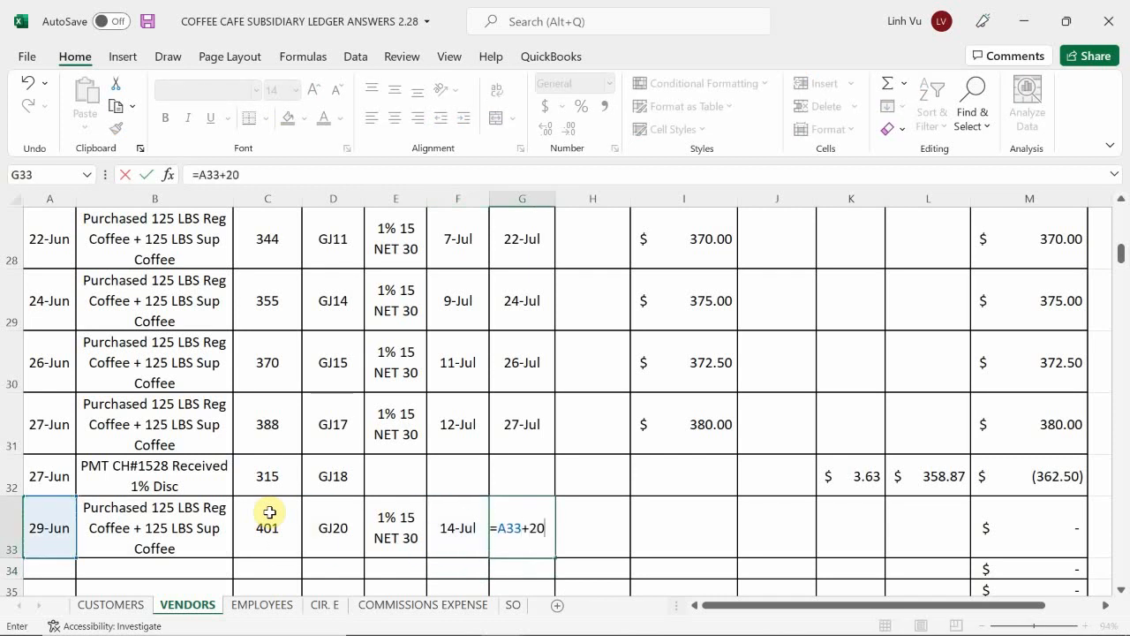
{"action": "key", "text": "Return"}
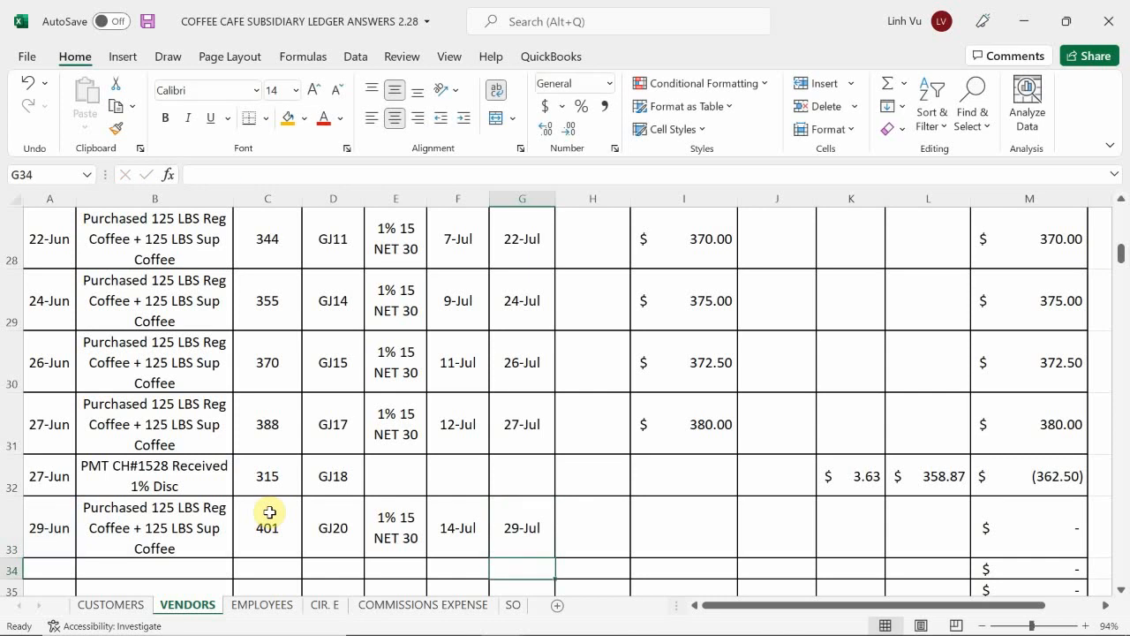
Step: Enter 385 as the invoice amount in I33 for Atlas Coffee Importers invoice 401
{"action": "key", "text": "Right"}
{"action": "key", "text": "Up"}
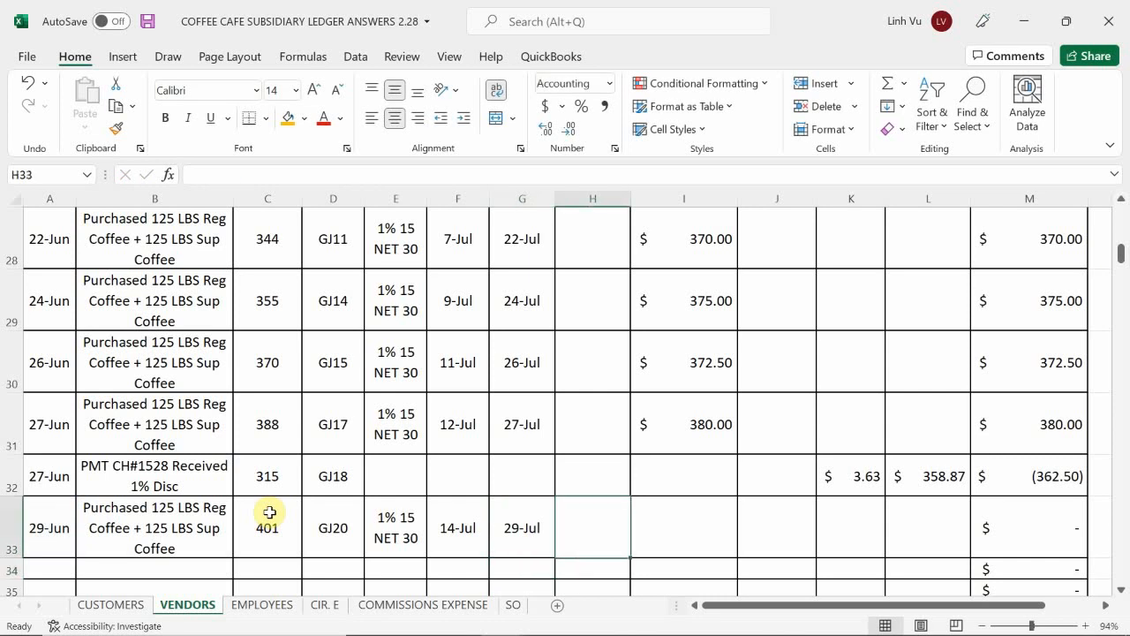
{"action": "key", "text": "Right"}
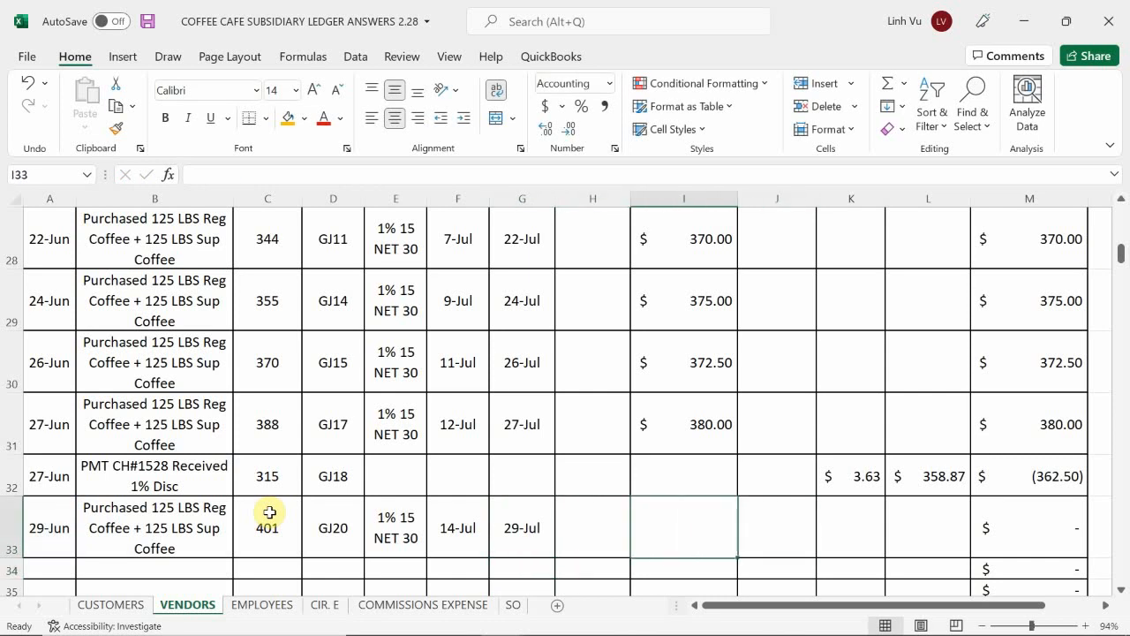
{"action": "type", "text": "385"}
{"action": "key", "text": "Return"}
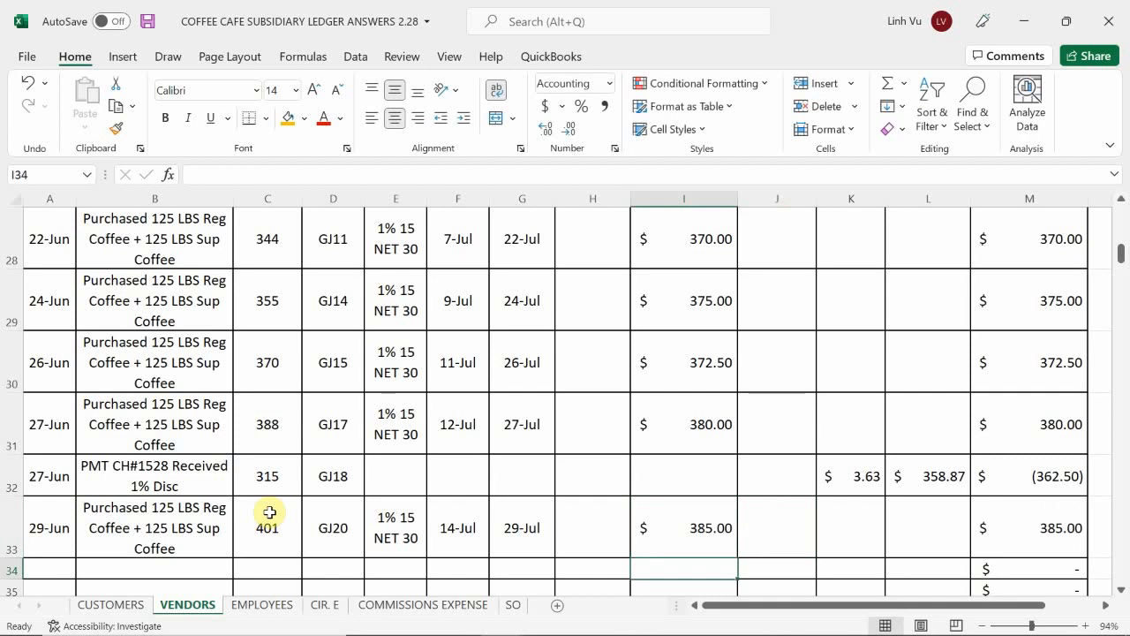
{"action": "scroll", "coordinate": [963, 492], "scroll_direction": "down", "scroll_amount": 3}
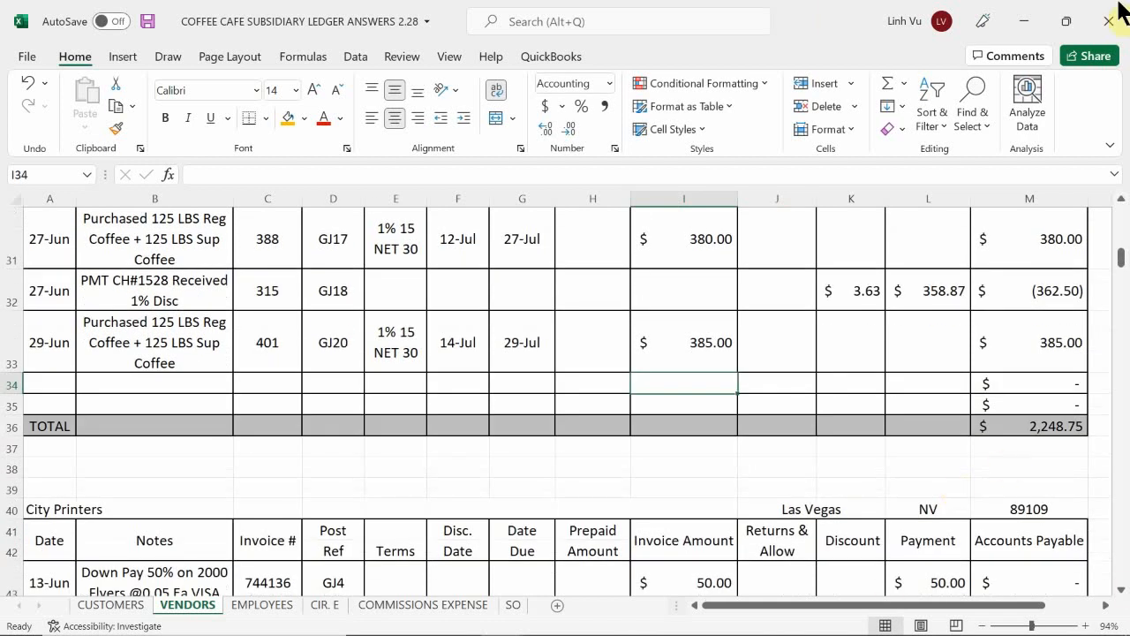
Step: Switch to the inventory workbook's REG COFFEE sheet and date the first empty row, row 33, as 6/29
{"action": "mouse_move", "coordinate": [306, 632]}
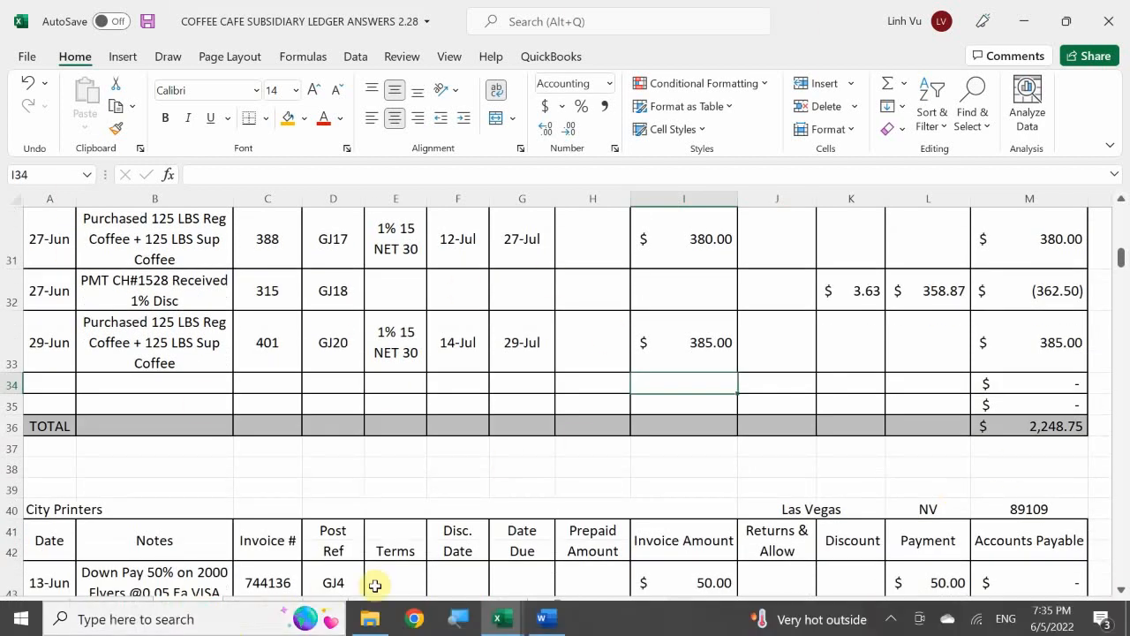
{"action": "left_click", "coordinate": [520, 618]}
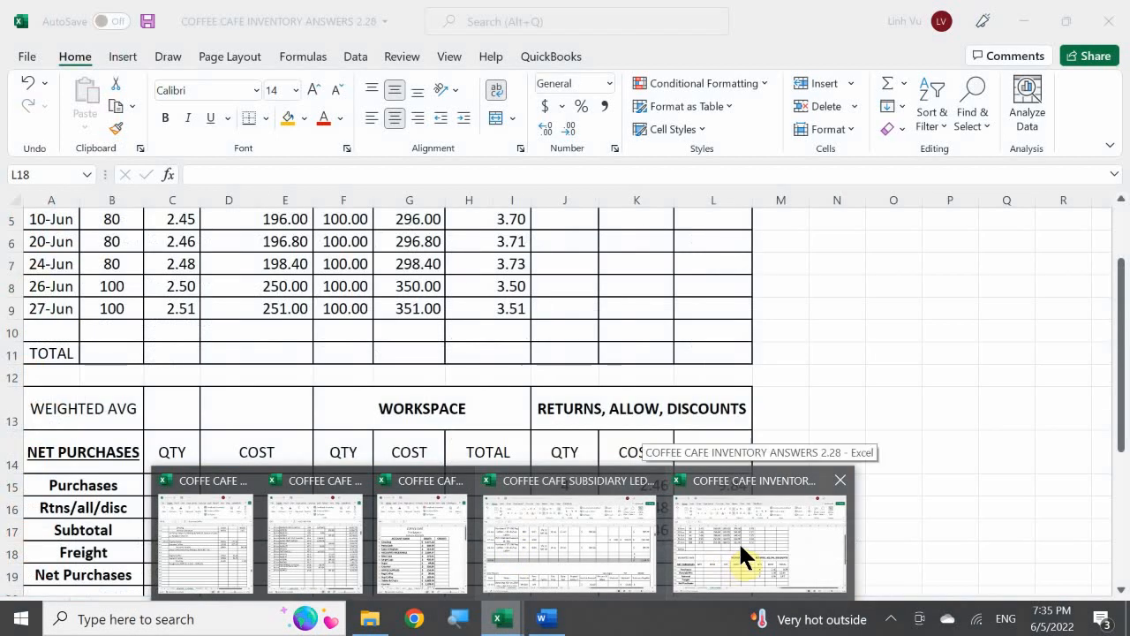
{"action": "left_click", "coordinate": [738, 541]}
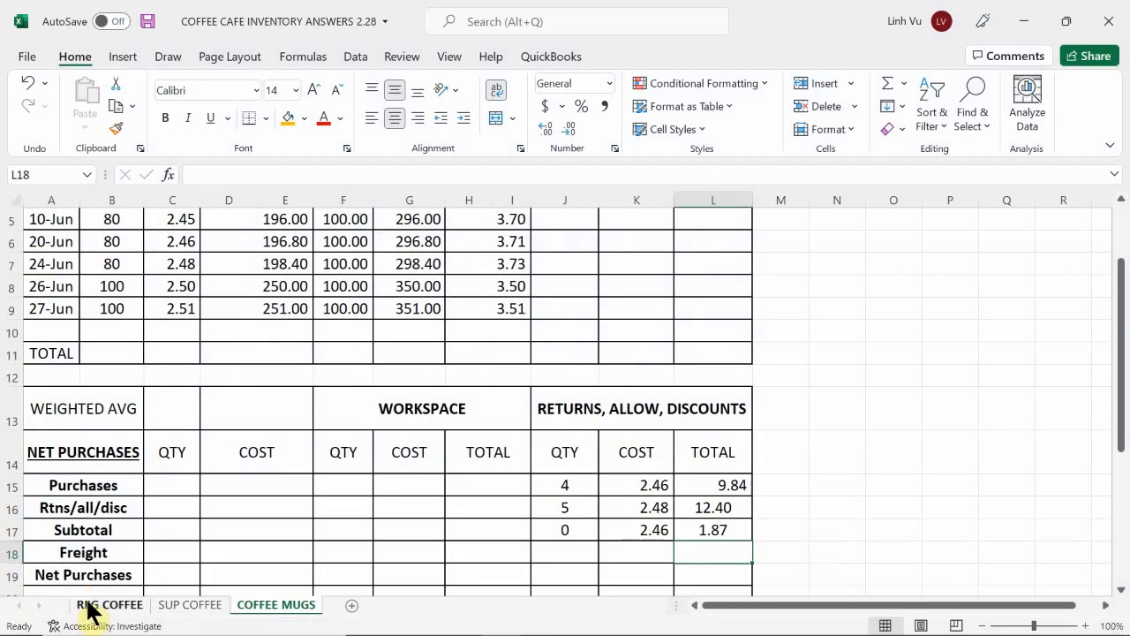
{"action": "left_click", "coordinate": [102, 607]}
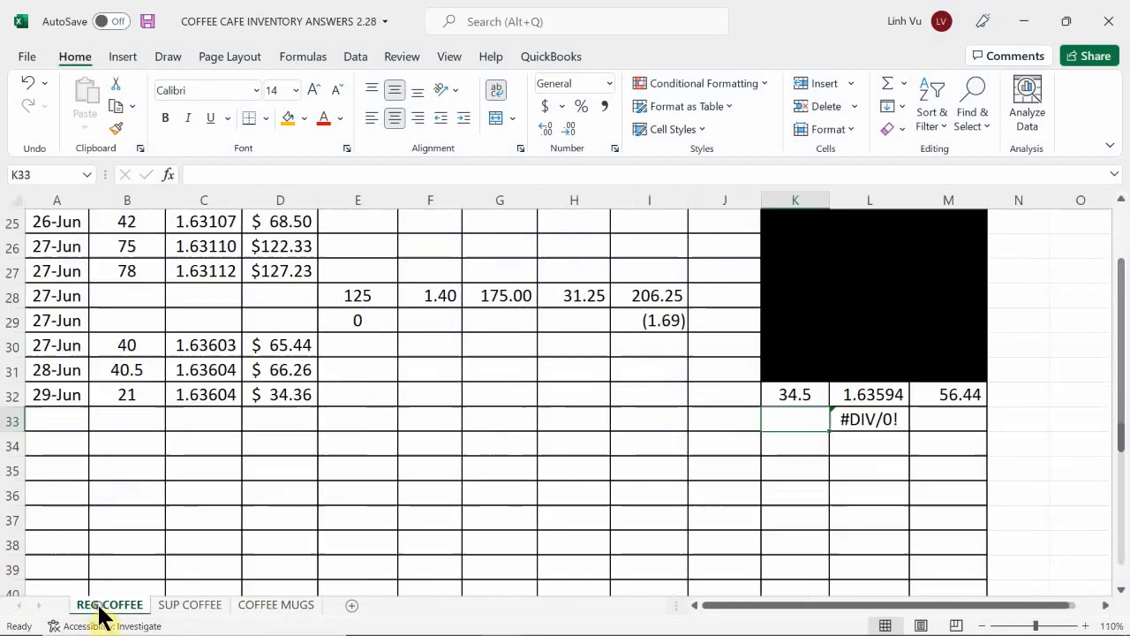
{"action": "left_click", "coordinate": [91, 539]}
{"action": "left_click", "coordinate": [99, 480]}
{"action": "key", "text": "Left"}
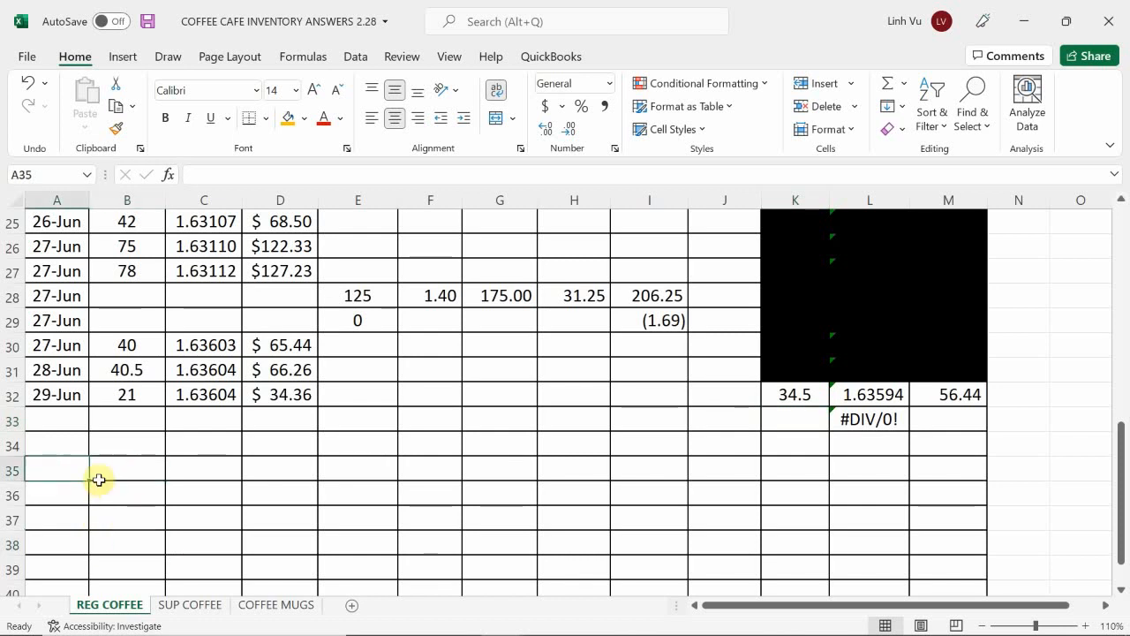
{"action": "key", "text": "Up"}
{"action": "key", "text": "Up"}
{"action": "type", "text": "6"}
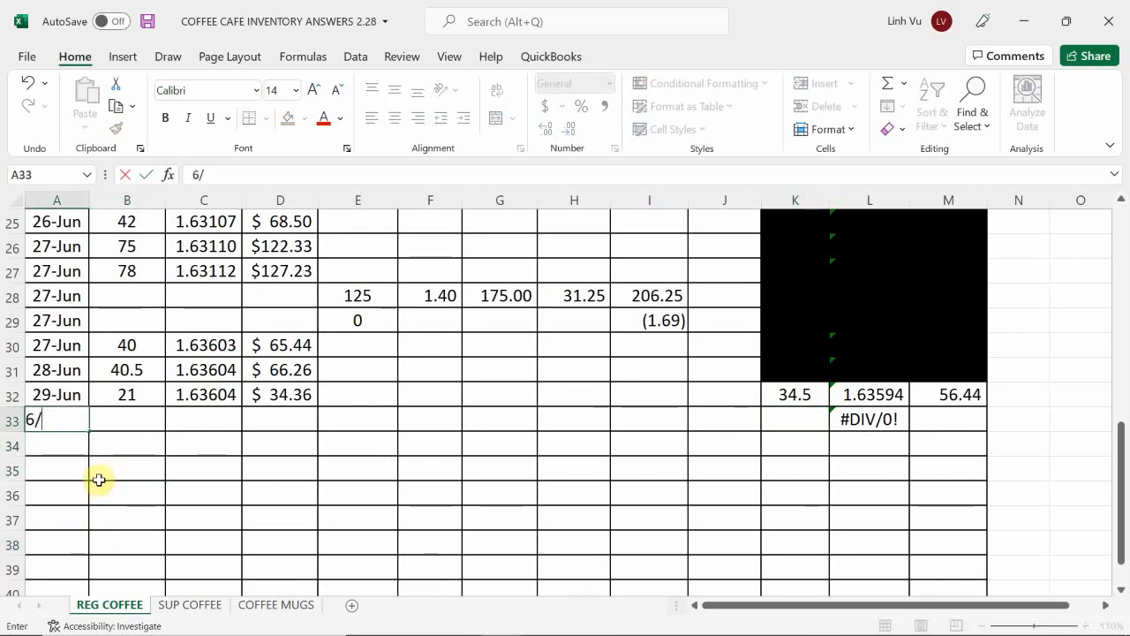
{"action": "key", "text": "Return"}
Step: Enter a purchase quantity of 125 in E33 and a unit cost of 1.42 in F33
{"action": "key", "text": "Right"}
{"action": "key", "text": "Up"}
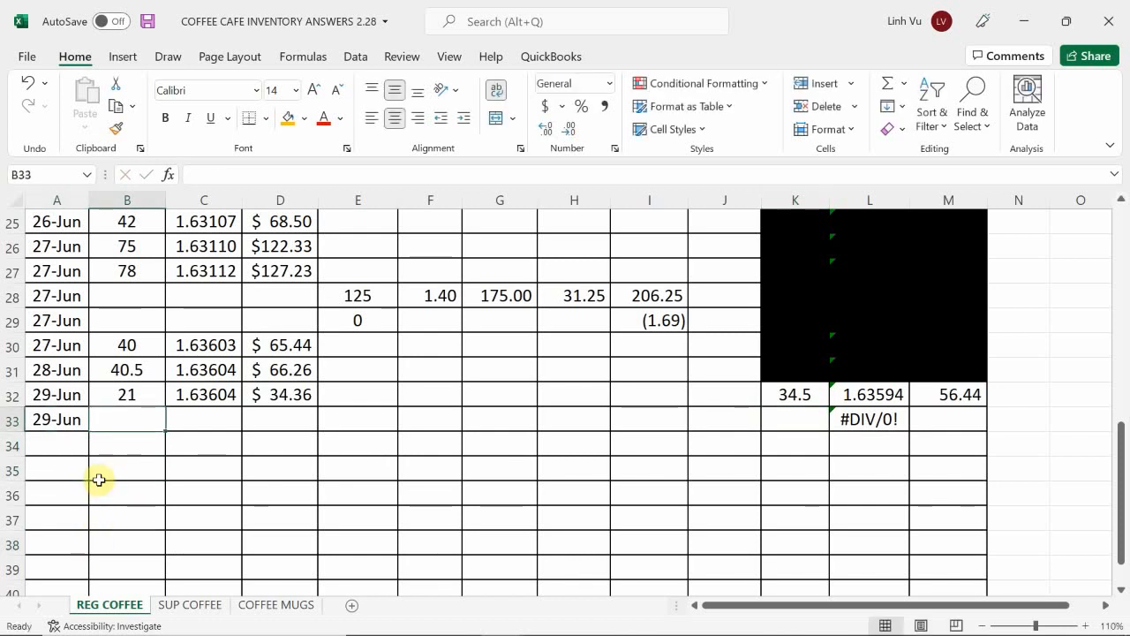
{"action": "key", "text": "Right"}
{"action": "key", "text": "Right"}
{"action": "key", "text": "Right"}
{"action": "type", "text": "125"}
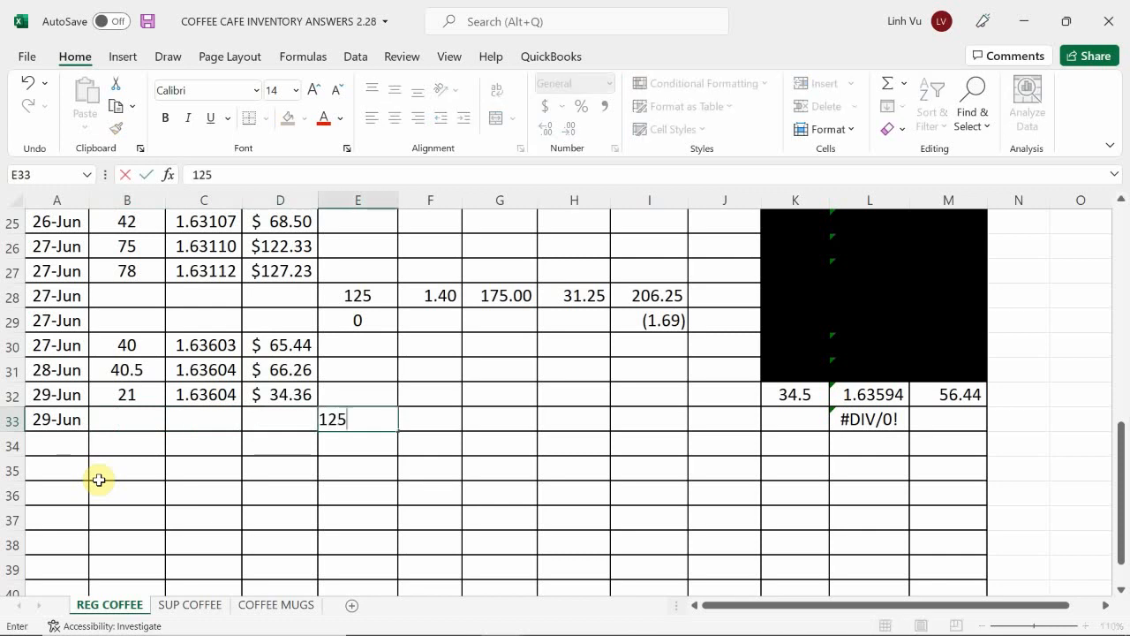
{"action": "key", "text": "Return"}
{"action": "key", "text": "Right"}
{"action": "key", "text": "Up"}
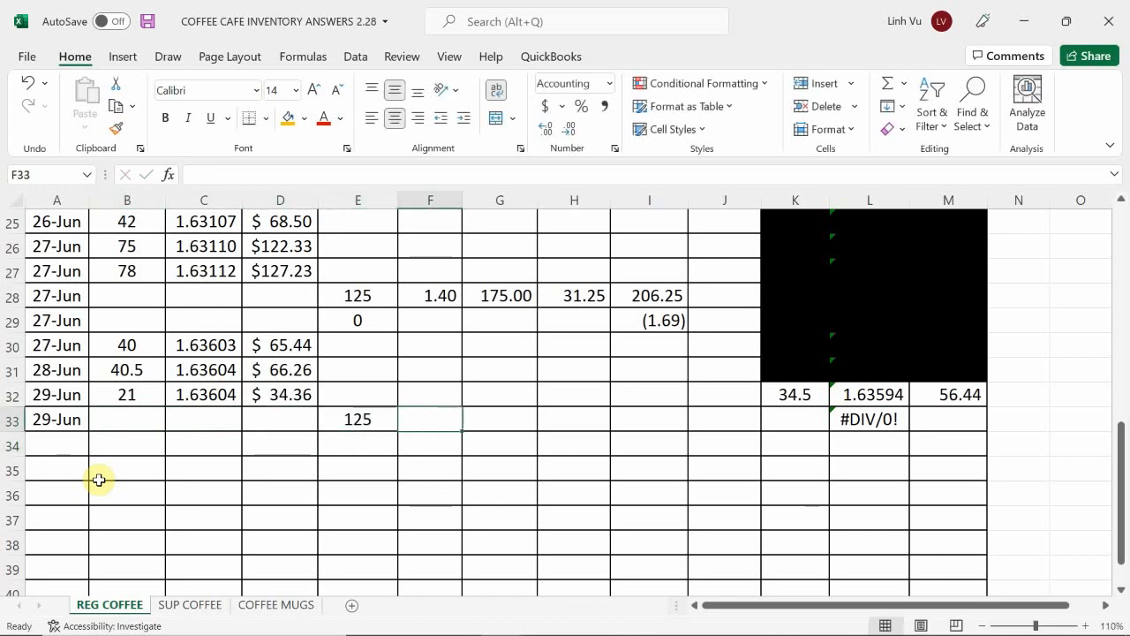
{"action": "type", "text": "1.42"}
{"action": "key", "text": "Return"}
Step: Calculate the purchase expense in G33 by formula as the quantity in E33 times the unit cost in F33
{"action": "key", "text": "Right"}
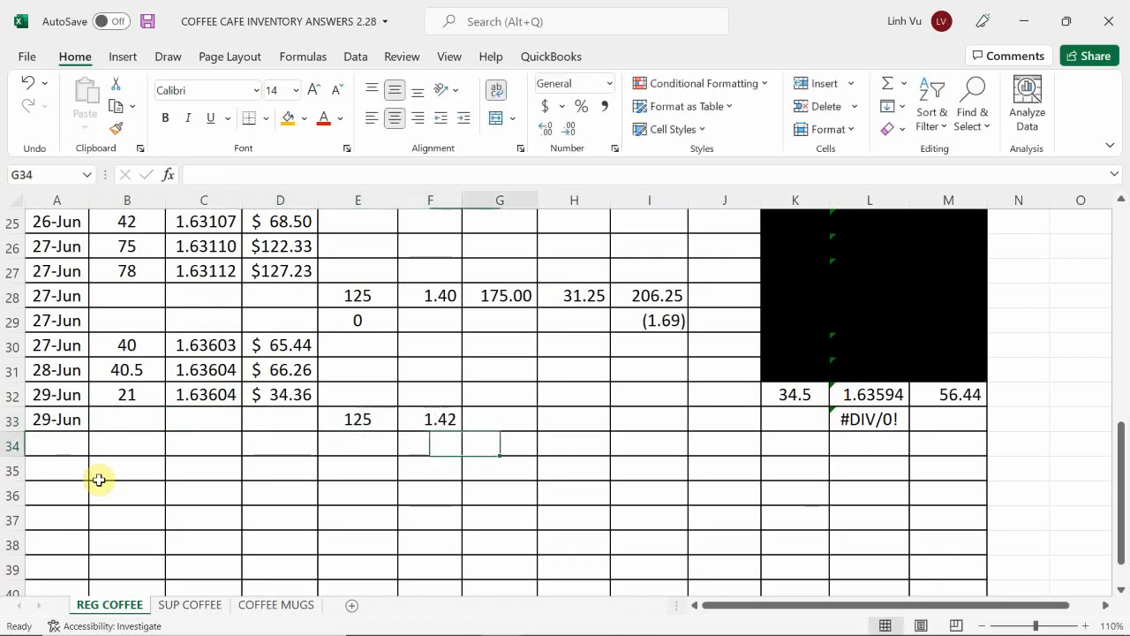
{"action": "key", "text": "Up"}
{"action": "type", "text": "="}
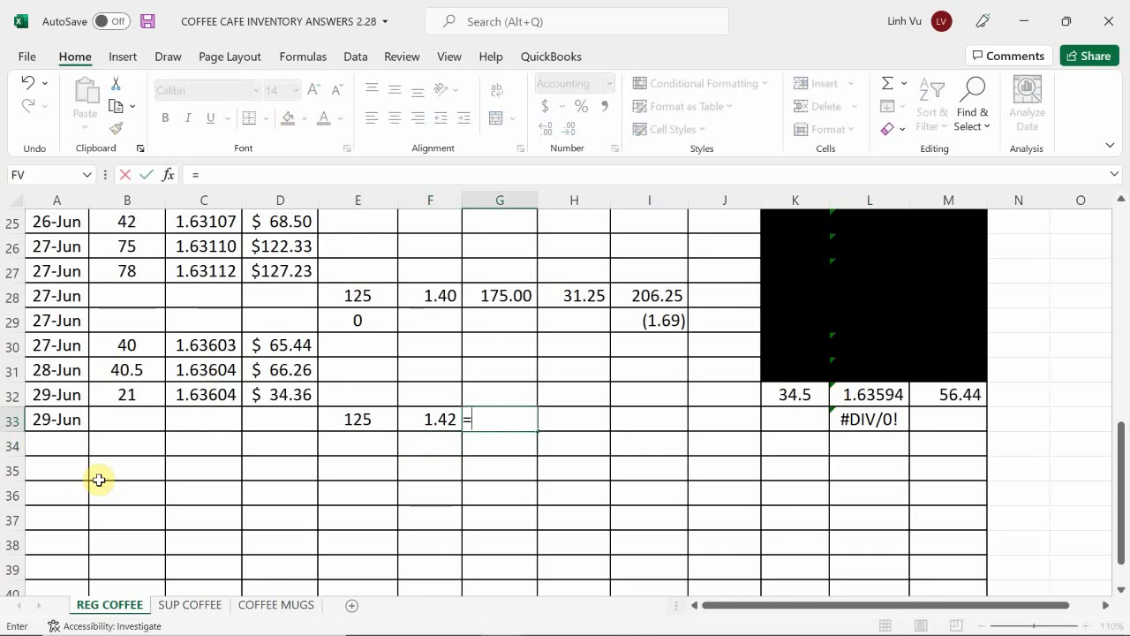
{"action": "key", "text": "Left"}
{"action": "key", "text": "Left"}
{"action": "type", "text": "*"}
{"action": "key", "text": "Left"}
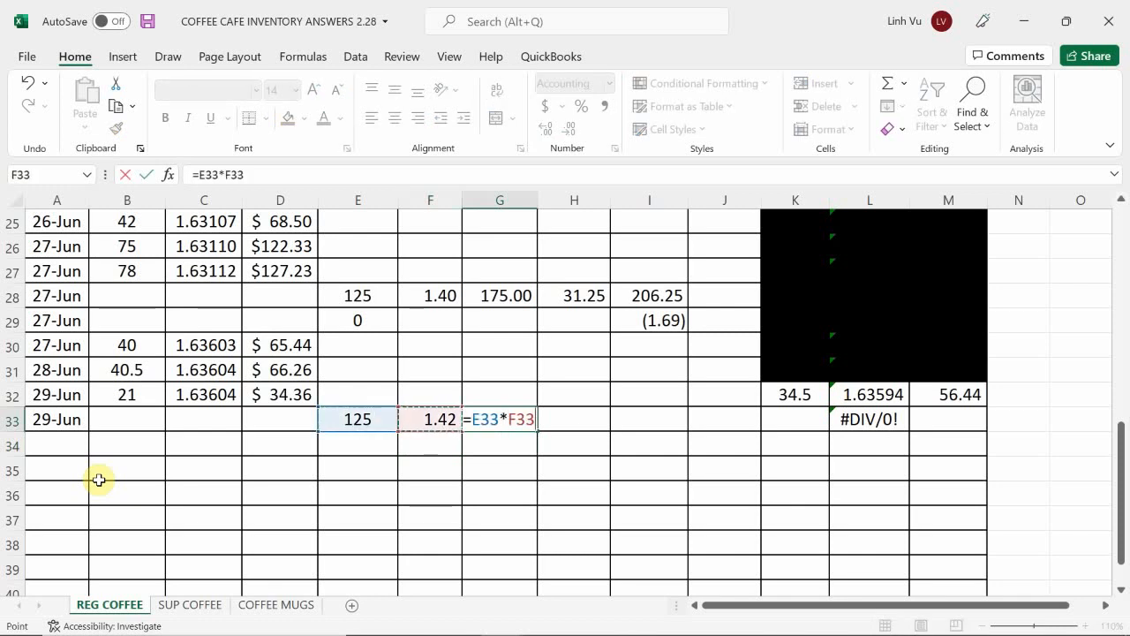
{"action": "key", "text": "Return"}
Step: Enter a freight expense of 31.25 in H33 for the 29-Jun purchase
{"action": "key", "text": "Right"}
{"action": "key", "text": "Up"}
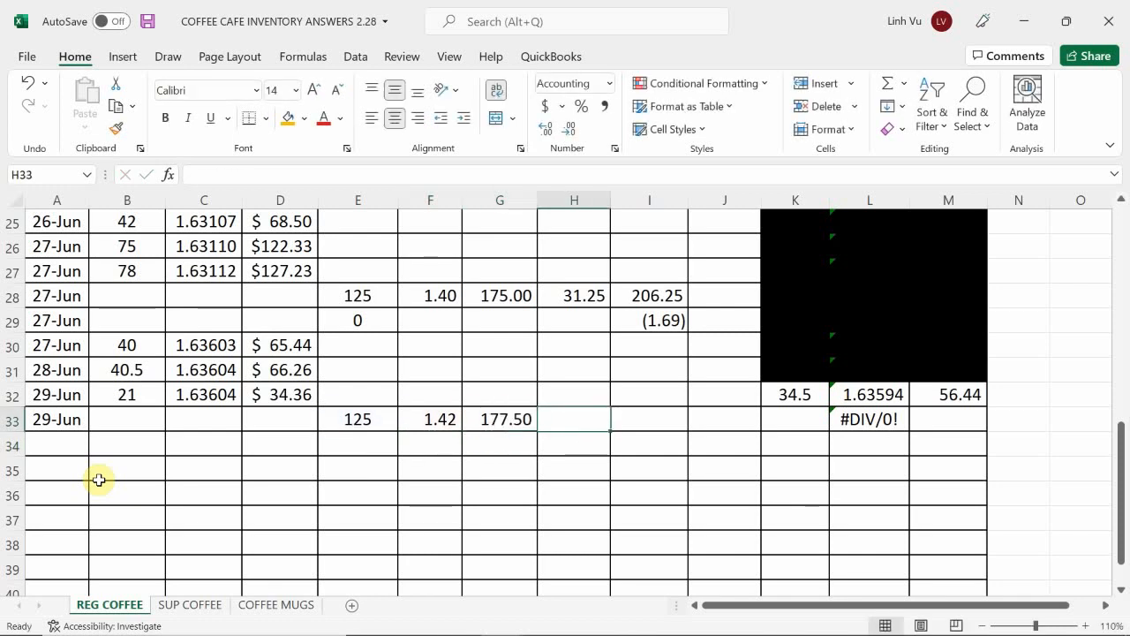
{"action": "type", "text": "31.25"}
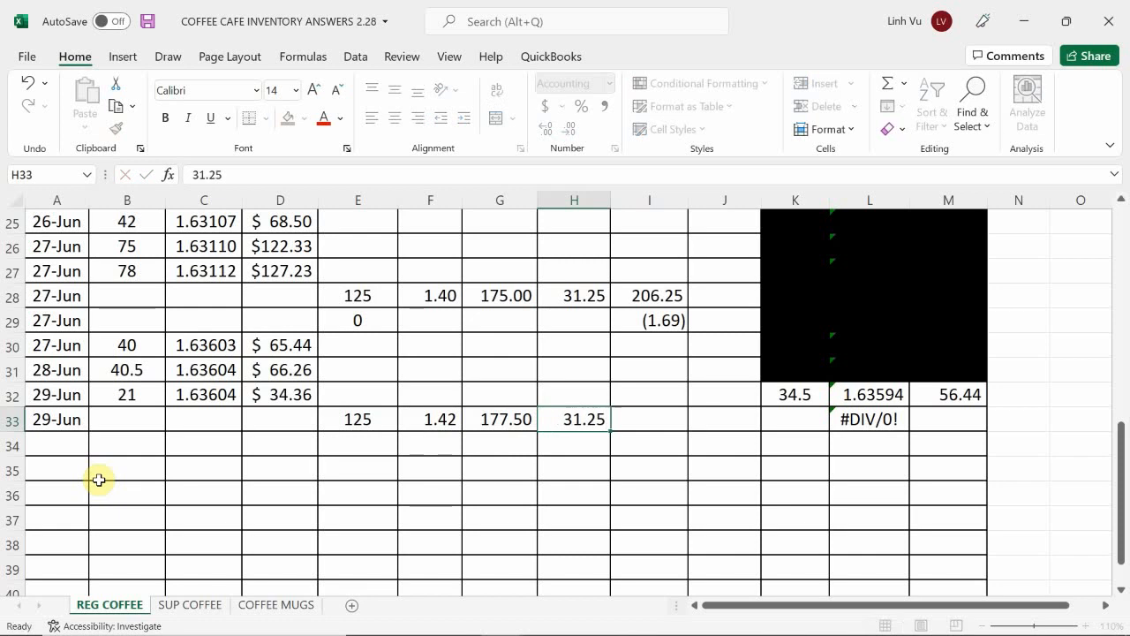
{"action": "key", "text": "Return"}
Step: Calculate the total cost in I33 by formula as the purchase expense in G33 plus the freight in H33
{"action": "key", "text": "Right"}
{"action": "key", "text": "Up"}
{"action": "type", "text": "="}
{"action": "key", "text": "Left"}
{"action": "key", "text": "Left"}
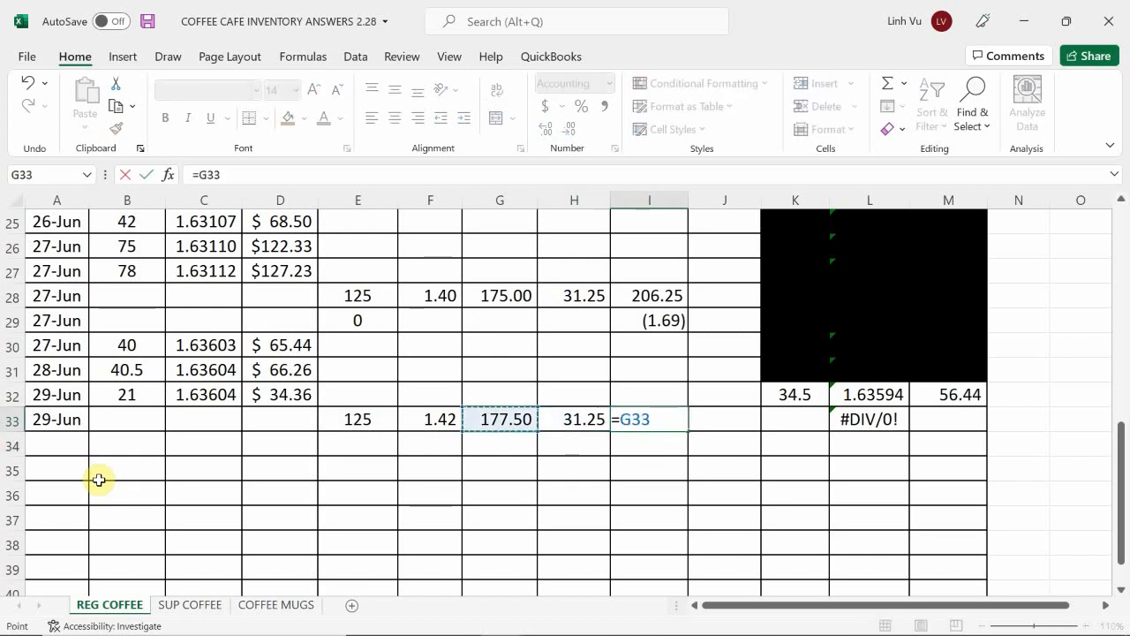
{"action": "type", "text": "+"}
{"action": "key", "text": "Left"}
{"action": "key", "text": "Return"}
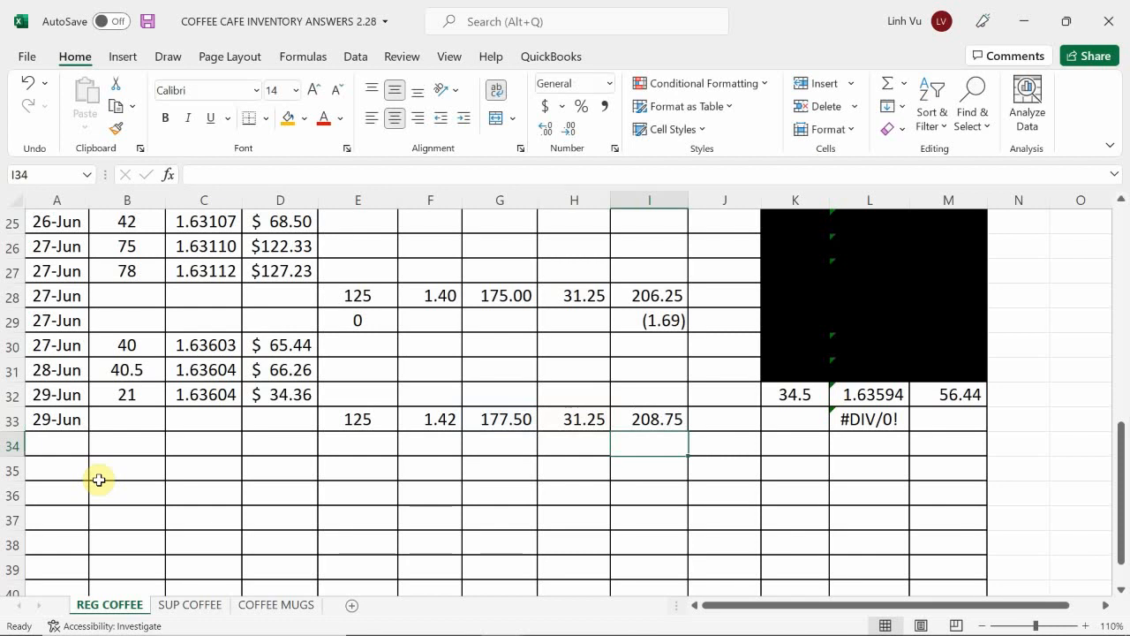
Step: Calculate the quantity balance in K33 by formula as the previous balance in K32 plus the purchased quantity in E33
{"action": "left_click", "coordinate": [799, 422]}
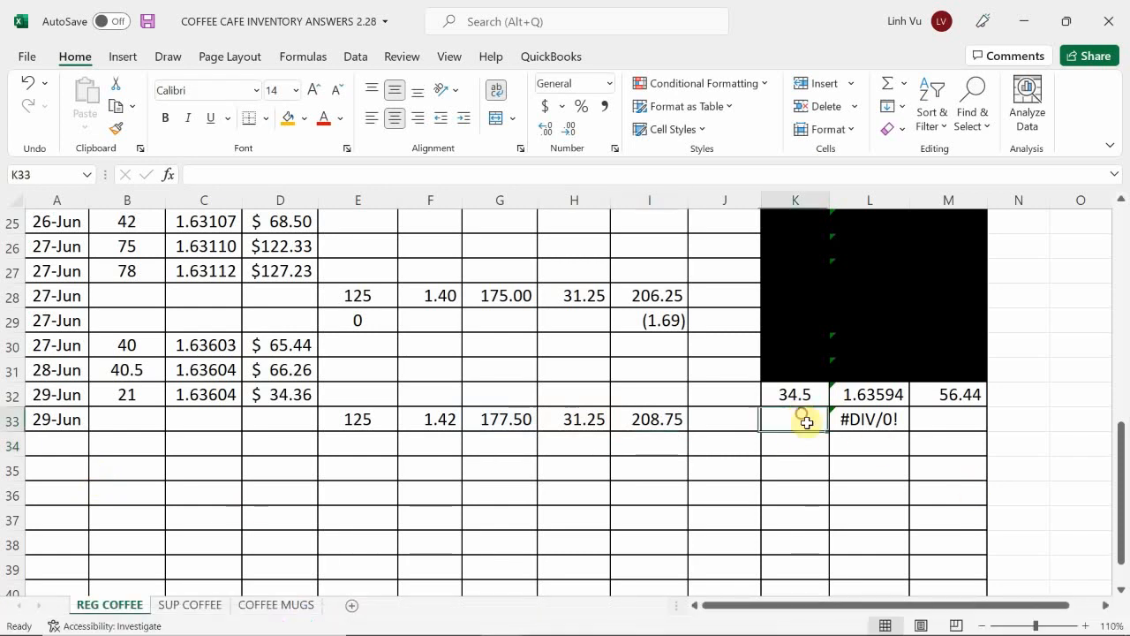
{"action": "type", "text": "="}
{"action": "key", "text": "Up"}
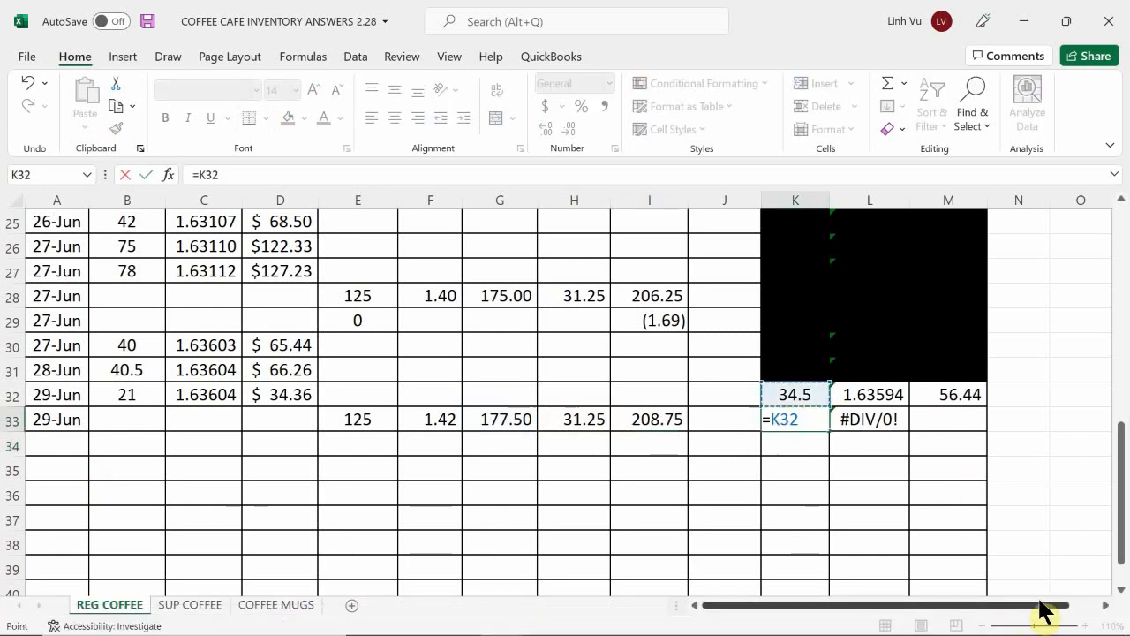
{"action": "type", "text": "+"}
{"action": "left_click", "coordinate": [349, 419]}
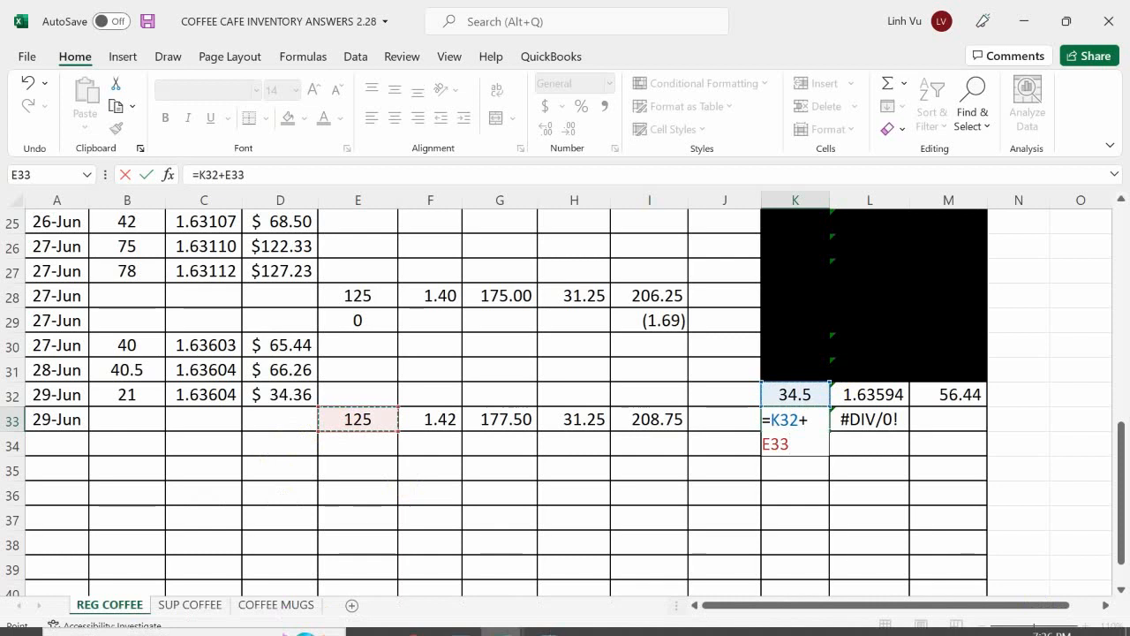
{"action": "key", "text": "Return"}
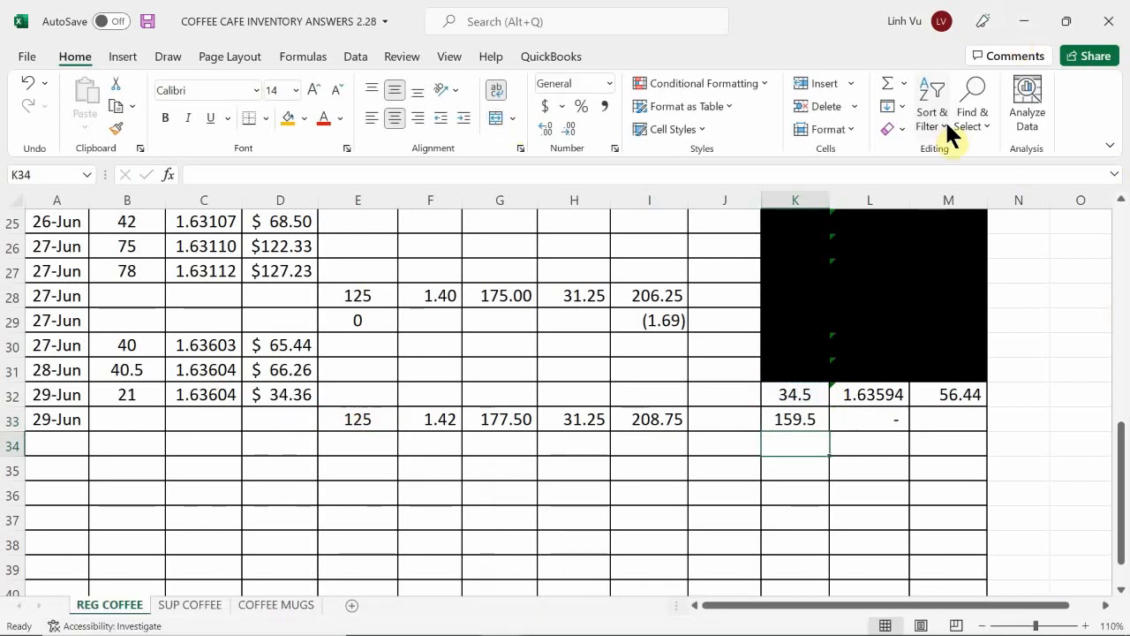
Step: Calculate the total balance in M33 by formula as the previous total in M32 plus the purchase cost in I33
{"action": "left_click", "coordinate": [941, 422]}
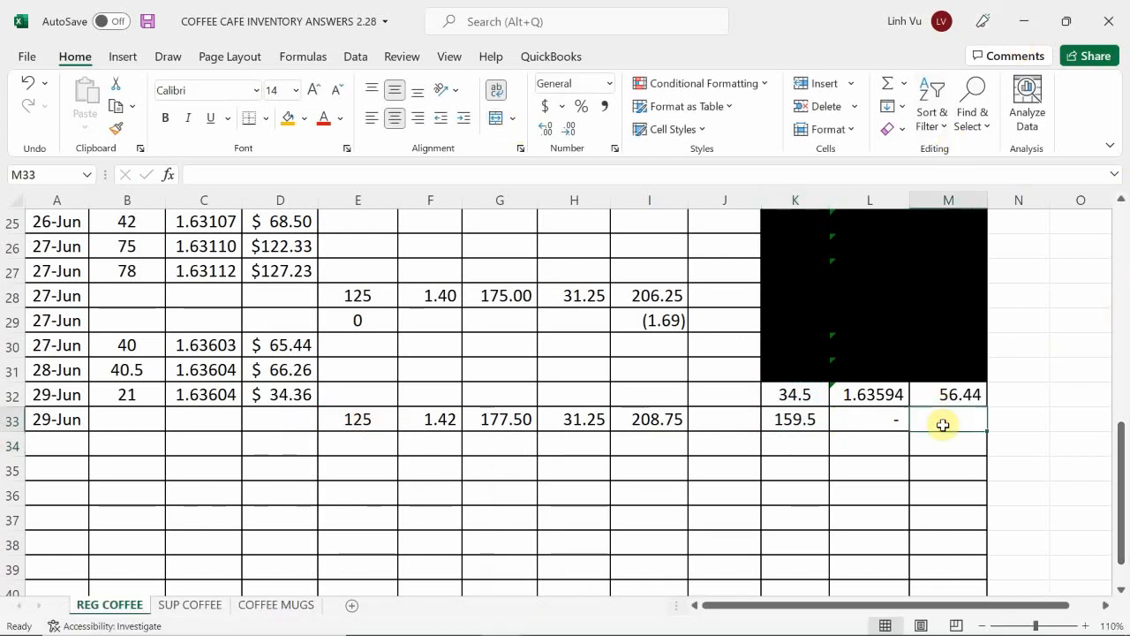
{"action": "type", "text": "="}
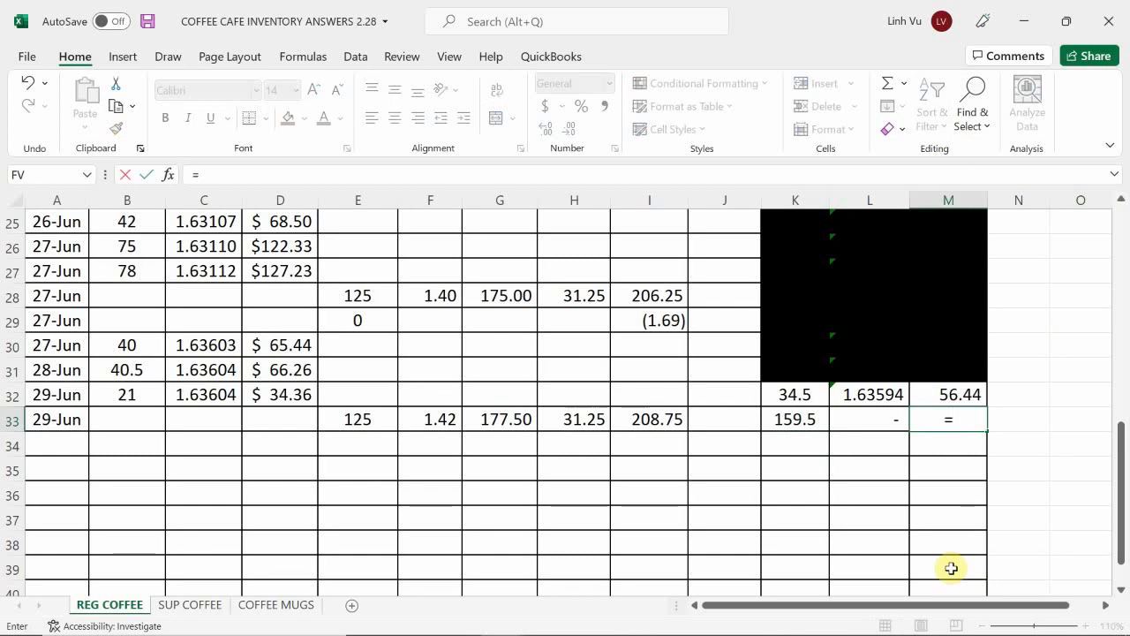
{"action": "key", "text": "Up"}
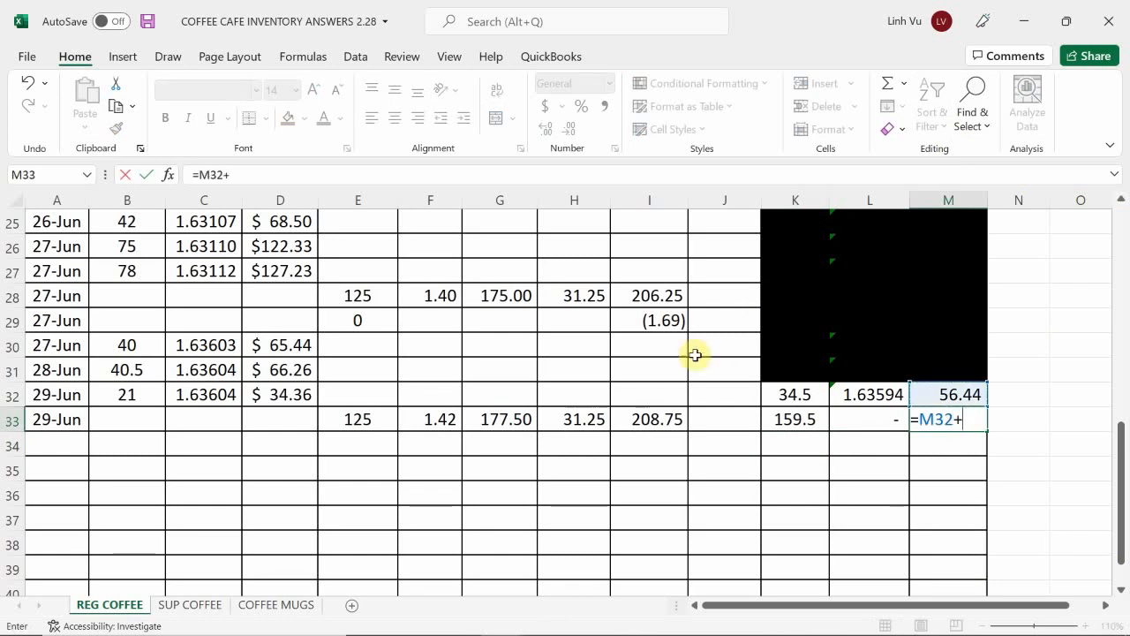
{"action": "left_click", "coordinate": [660, 419]}
{"action": "key", "text": "Return"}
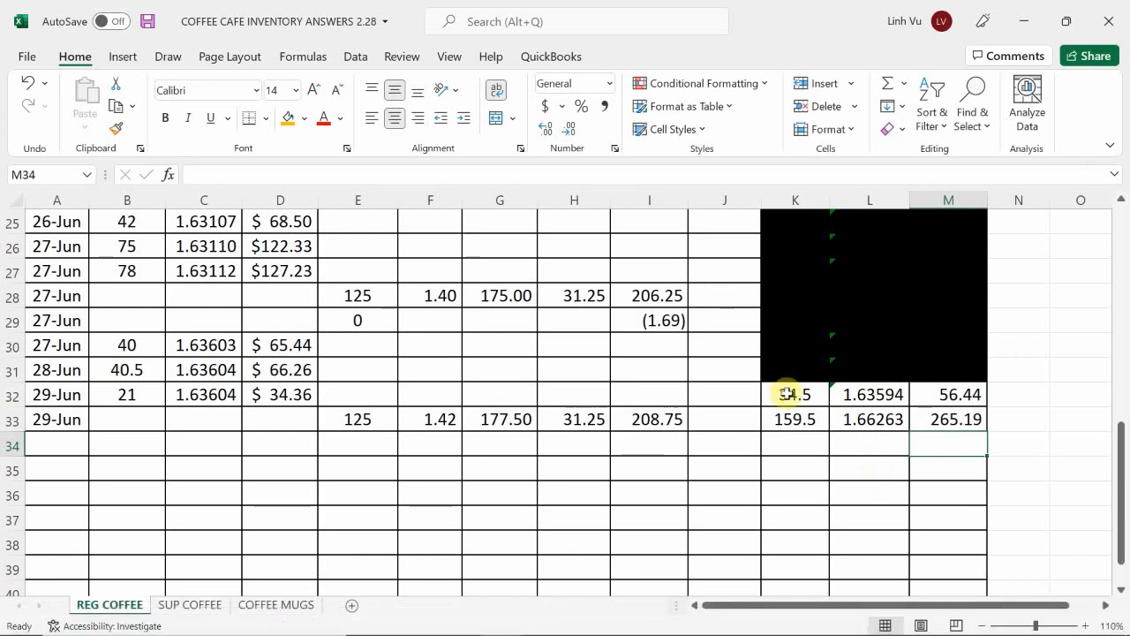
Step: Black out the superseded balance cells K32:M32 with a black fill color
{"action": "left_click_drag", "start_coordinate": [793, 393], "coordinate": [923, 404]}
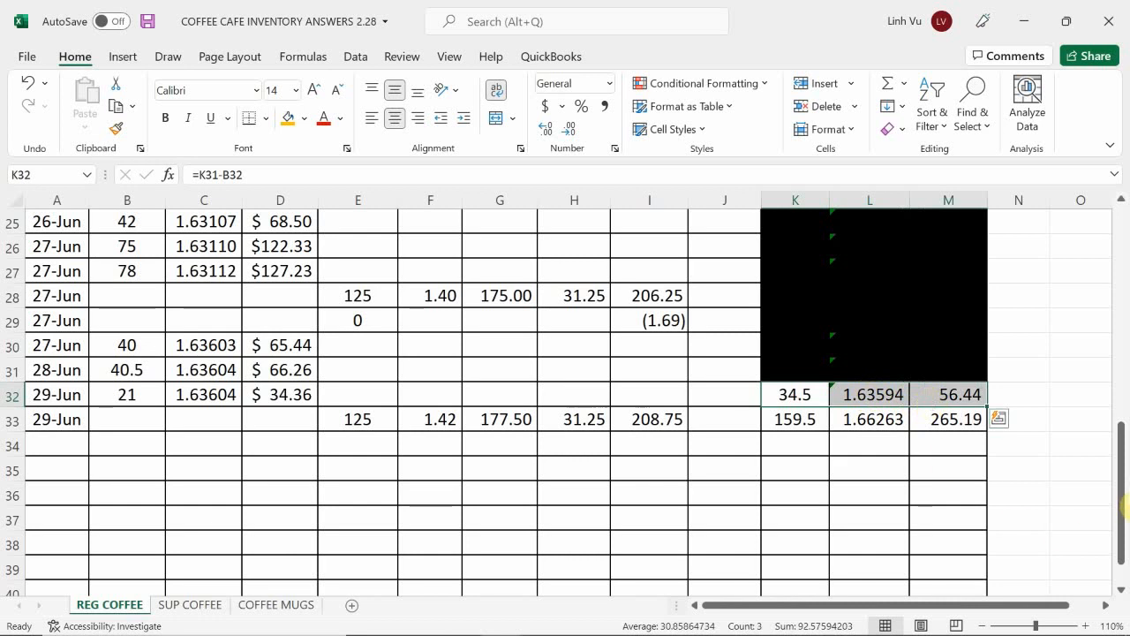
{"action": "left_click", "coordinate": [302, 116]}
{"action": "left_click", "coordinate": [303, 164]}
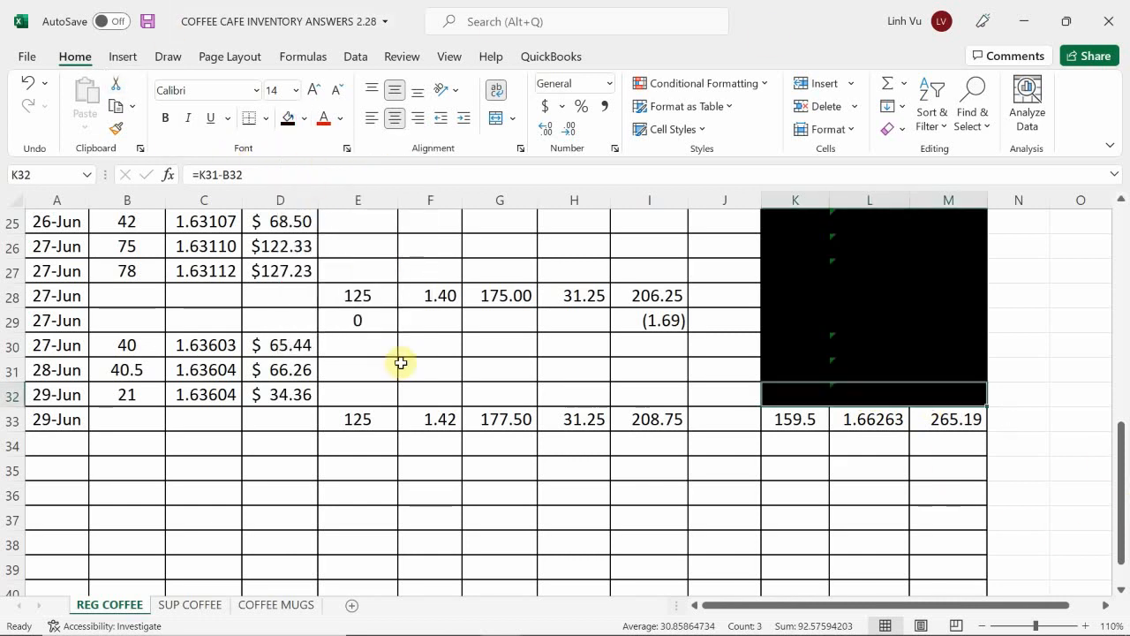
{"action": "left_click", "coordinate": [444, 441]}
{"action": "scroll", "coordinate": [445, 441], "scroll_direction": "down", "scroll_amount": 1}
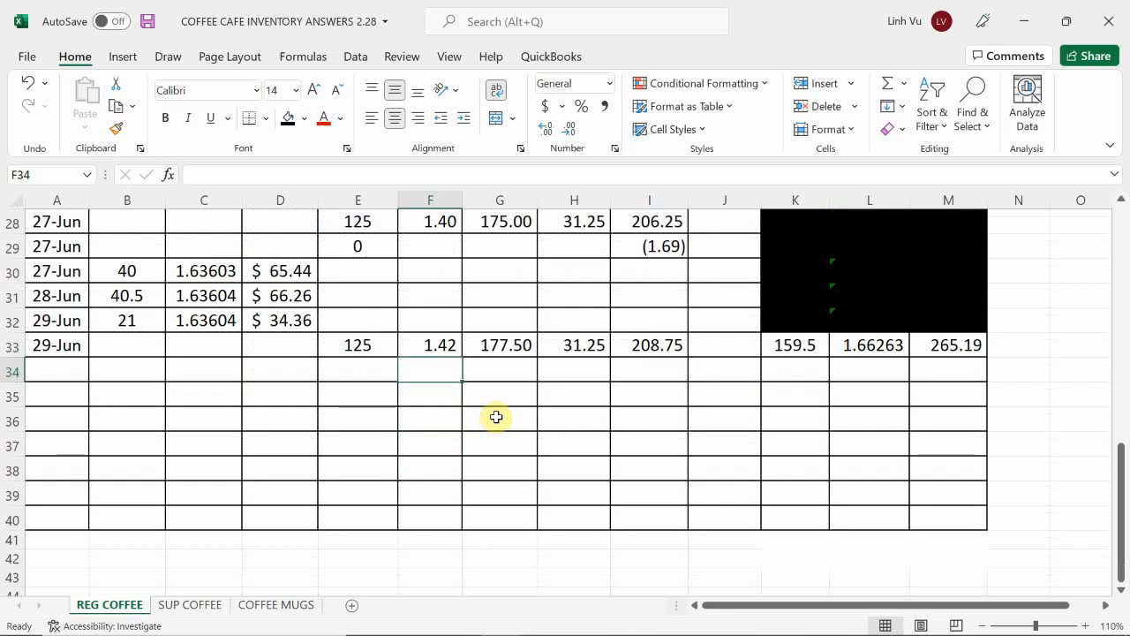
Step: Switch to the SUP COFFEE sheet and date the first empty row, row 43, as 6/29
{"action": "left_click", "coordinate": [186, 608]}
{"action": "left_click", "coordinate": [55, 450]}
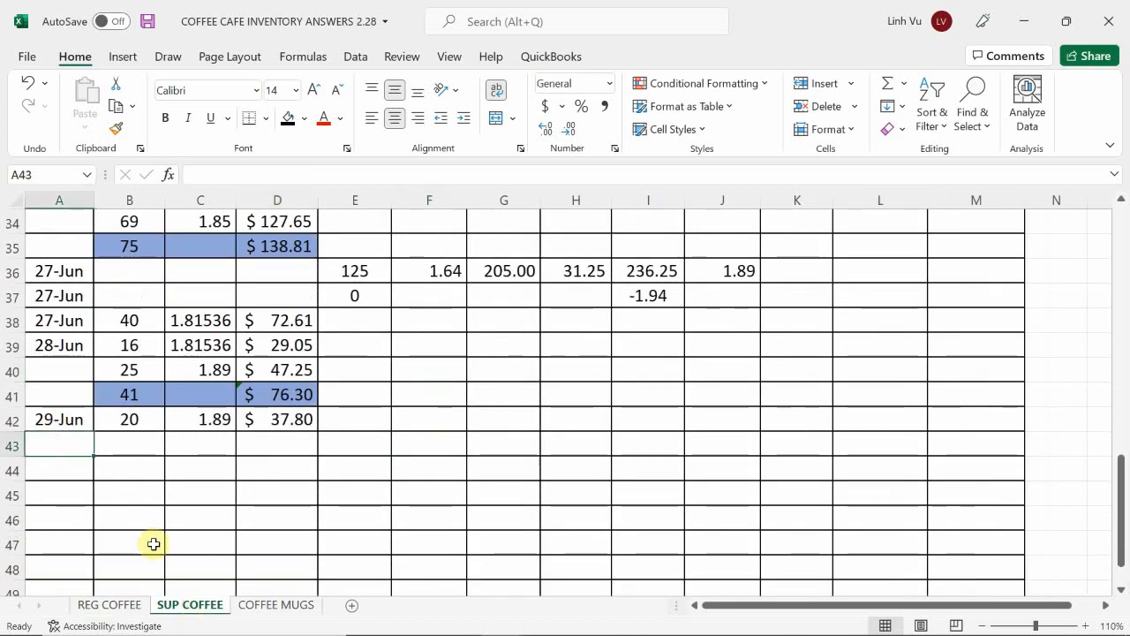
{"action": "type", "text": "6/29"}
{"action": "key", "text": "Return"}
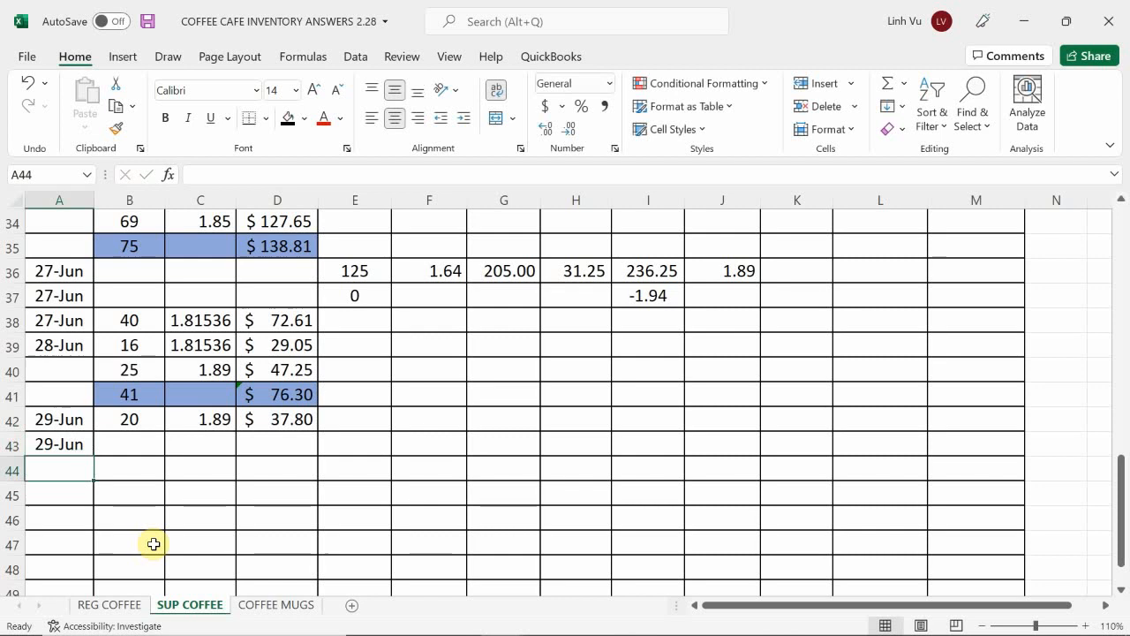
Step: Enter a purchase quantity of 125 in E43 and a unit cost of 1.66 in F43
{"action": "key", "text": "Right"}
{"action": "key", "text": "Up"}
{"action": "key", "text": "Right"}
{"action": "key", "text": "Right"}
{"action": "key", "text": "Right"}
{"action": "type", "text": "125"}
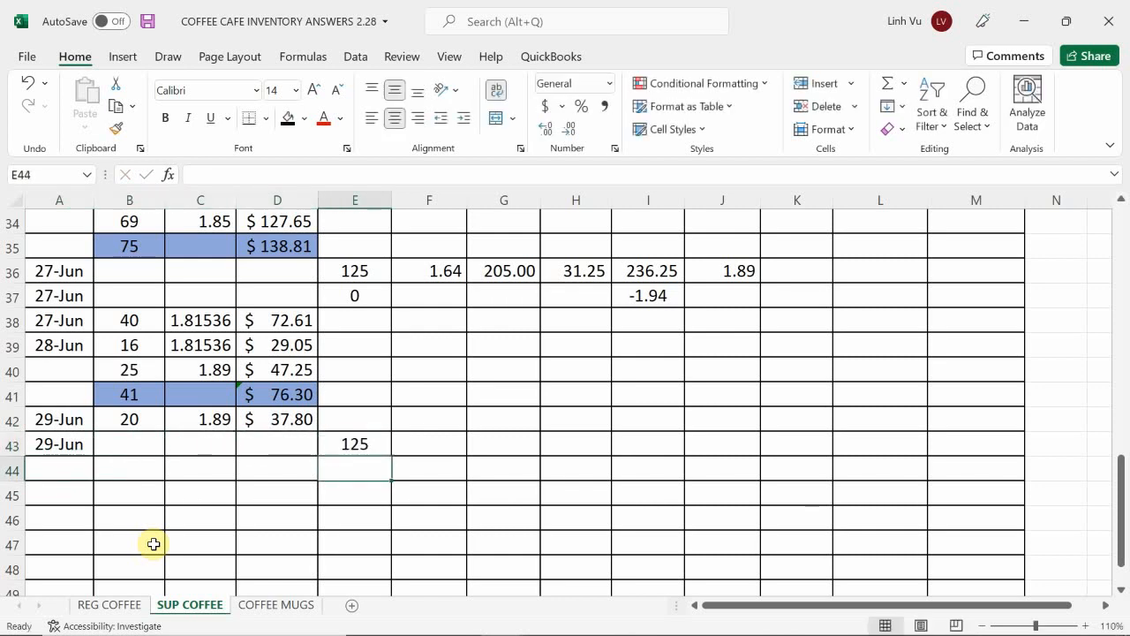
Step: Calculate the purchase expense in G43 by formula as the quantity in E43 times the unit cost in F43
{"action": "key", "text": "Right"}
{"action": "type", "text": "1."}
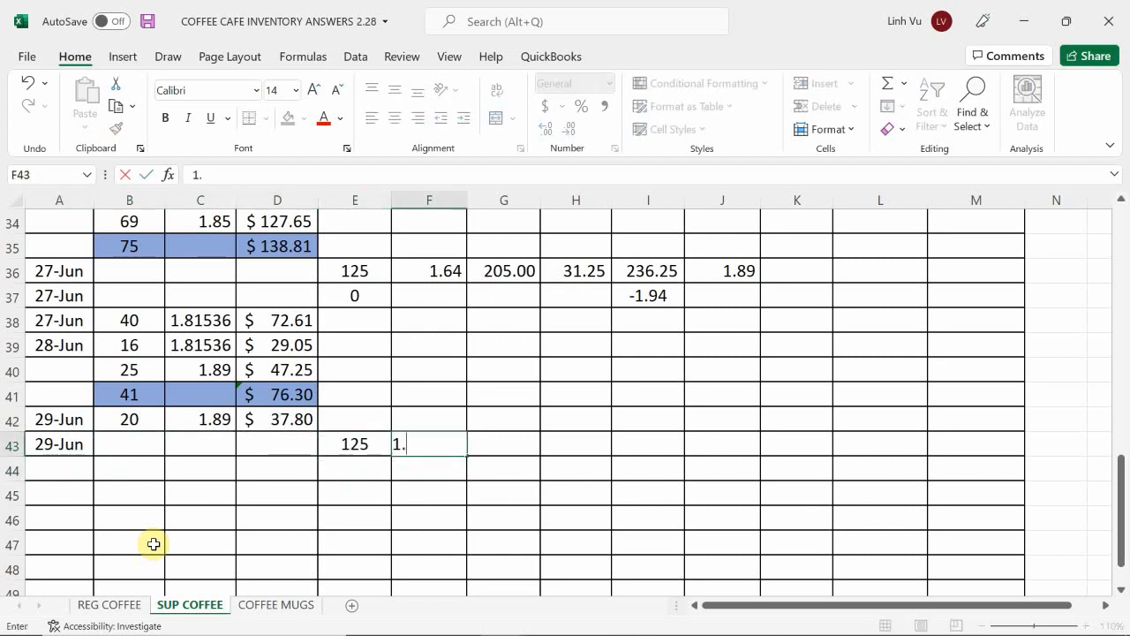
{"action": "type", "text": "66"}
{"action": "key", "text": "Right"}
{"action": "type", "text": "="}
{"action": "key", "text": "Left"}
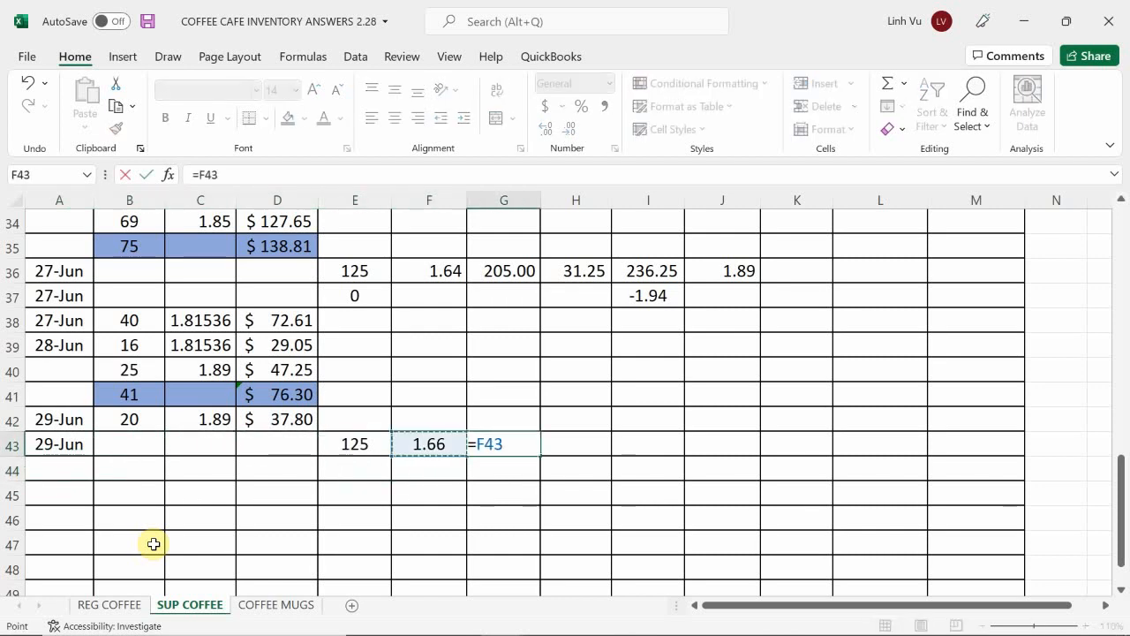
{"action": "key", "text": "Left"}
{"action": "type", "text": "*"}
{"action": "key", "text": "Left"}
{"action": "key", "text": "Return"}
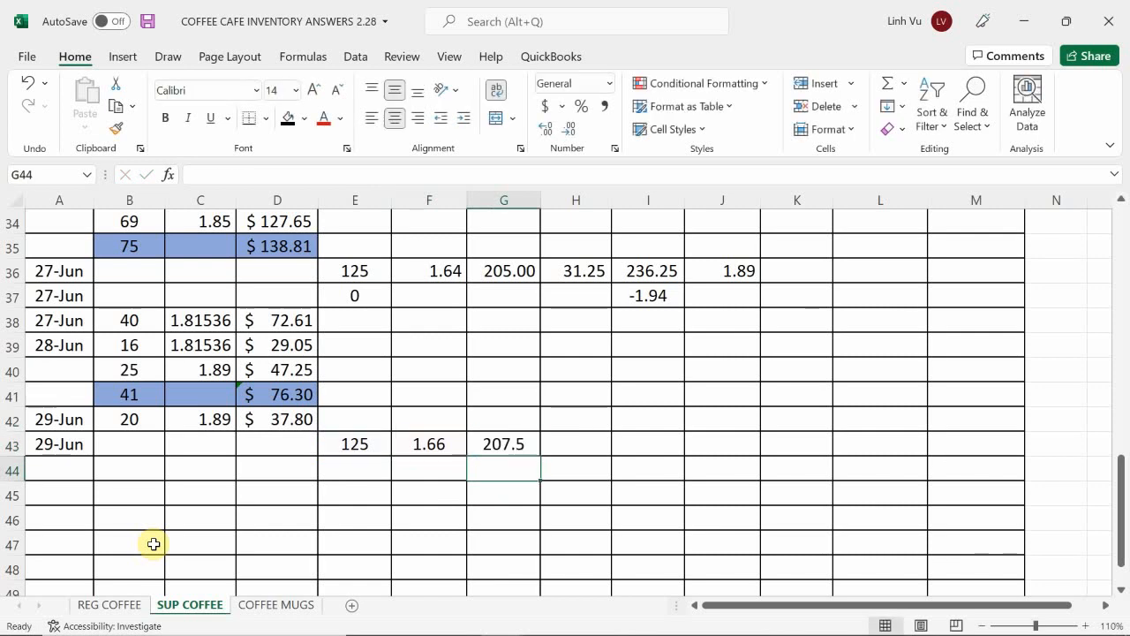
Step: Enter a freight expense of 31.25 in H43 for the 29-Jun purchase
{"action": "key", "text": "Right"}
{"action": "key", "text": "Up"}
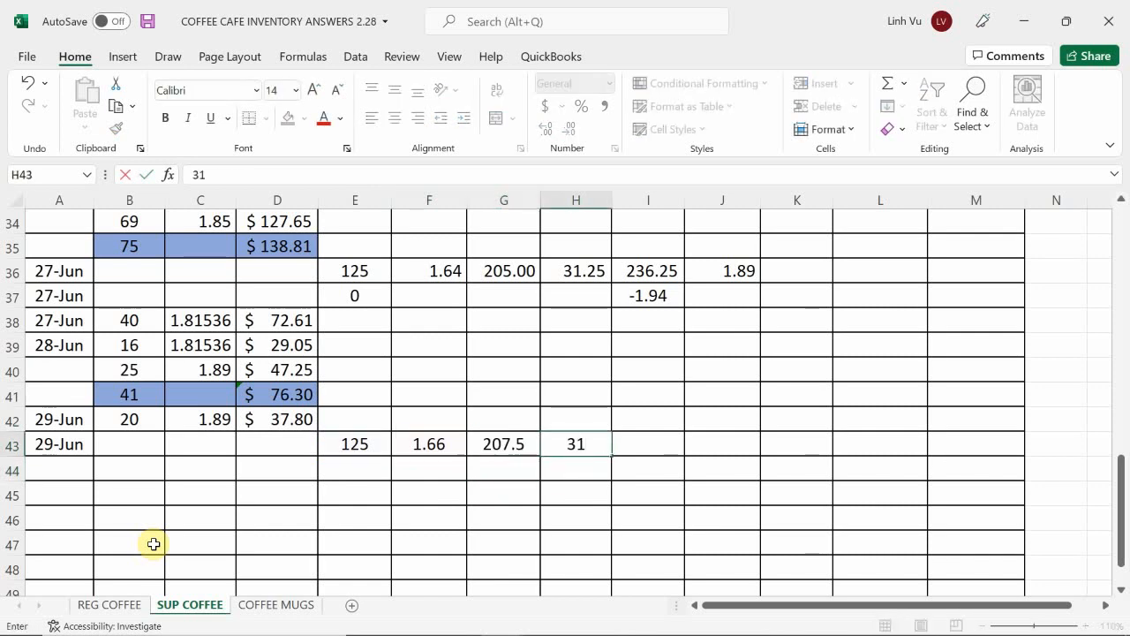
{"action": "type", "text": ".25"}
{"action": "key", "text": "Tab"}
Step: Calculate the total cost in I43 by formula as the purchase expense in G43 plus the freight in H43
{"action": "type", "text": "="}
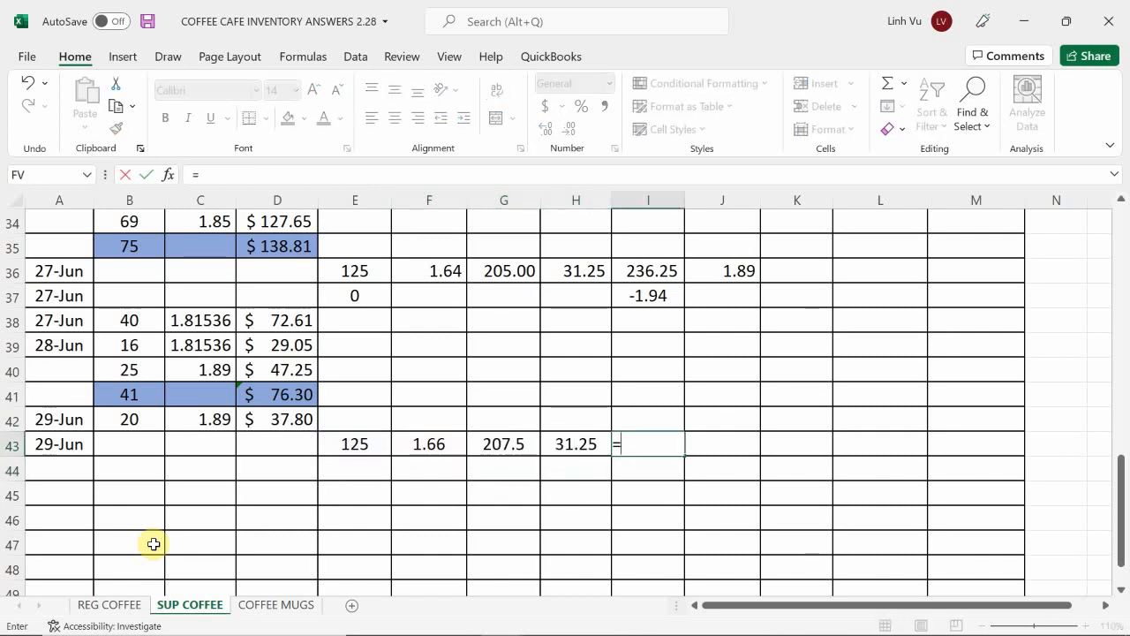
{"action": "key", "text": "Left"}
{"action": "key", "text": "Left"}
{"action": "type", "text": "+"}
{"action": "key", "text": "Left"}
{"action": "key", "text": "Return"}
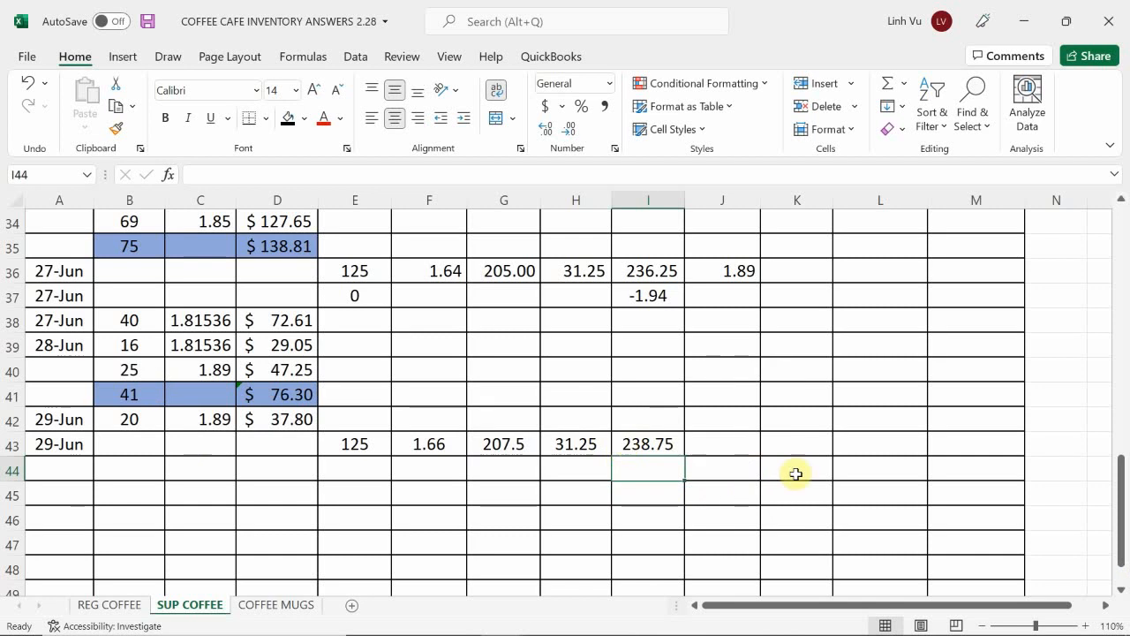
Step: Calculate the cost per item in J43 by formula as the total cost in I43 divided by the quantity in E43
{"action": "left_click", "coordinate": [727, 437]}
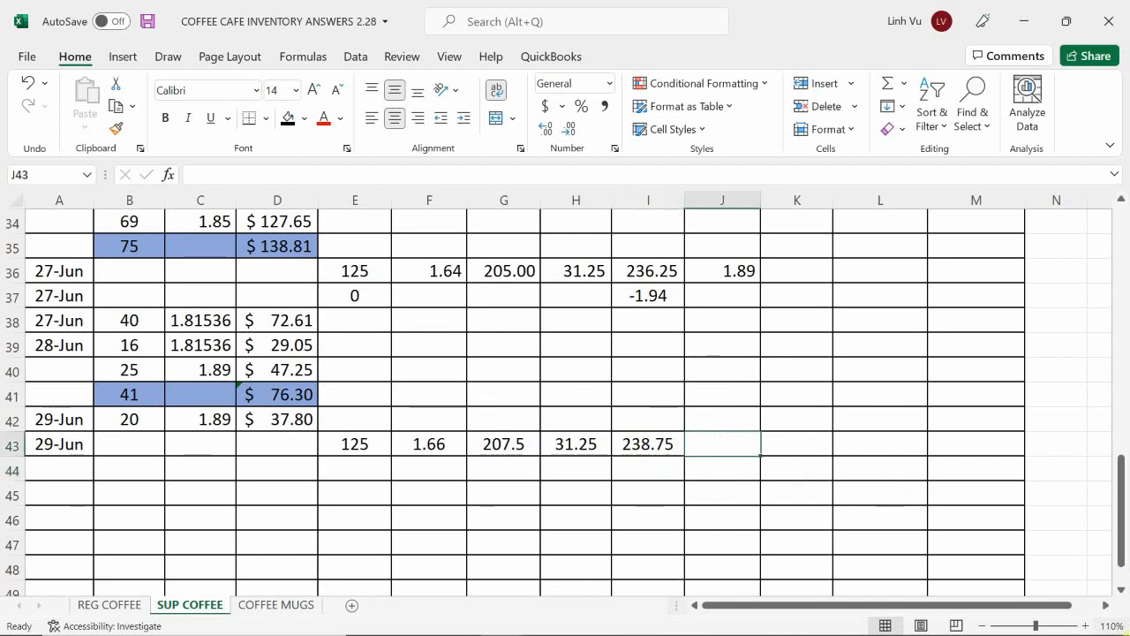
{"action": "type", "text": "="}
{"action": "key", "text": "Left"}
{"action": "type", "text": "/"}
{"action": "key", "text": "Left"}
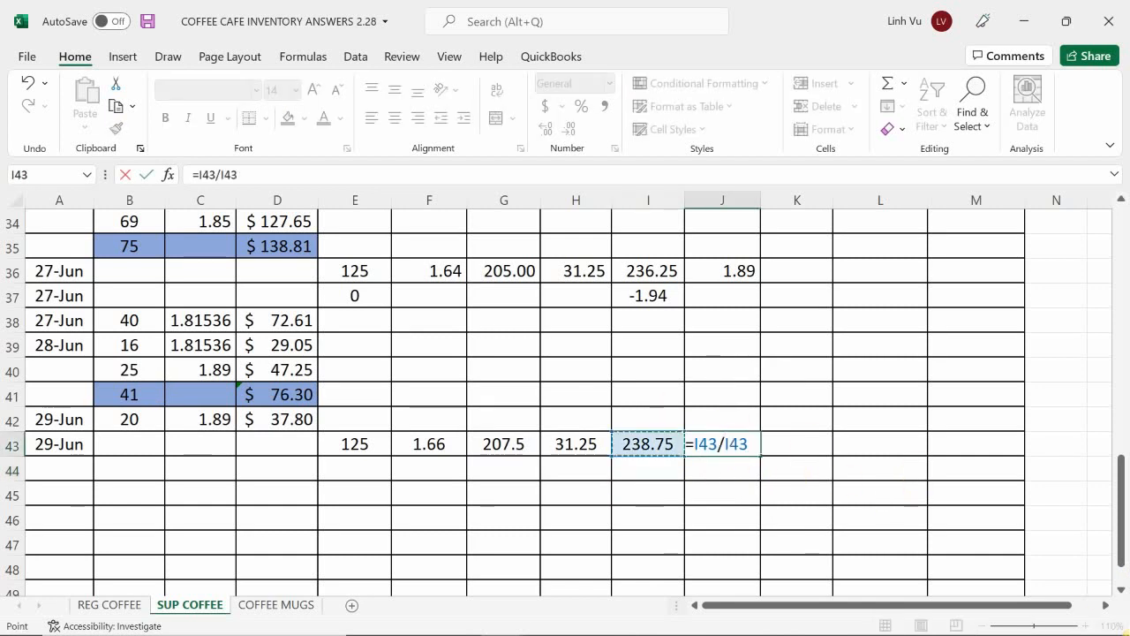
{"action": "key", "text": "Left"}
{"action": "key", "text": "Left"}
{"action": "key", "text": "Return"}
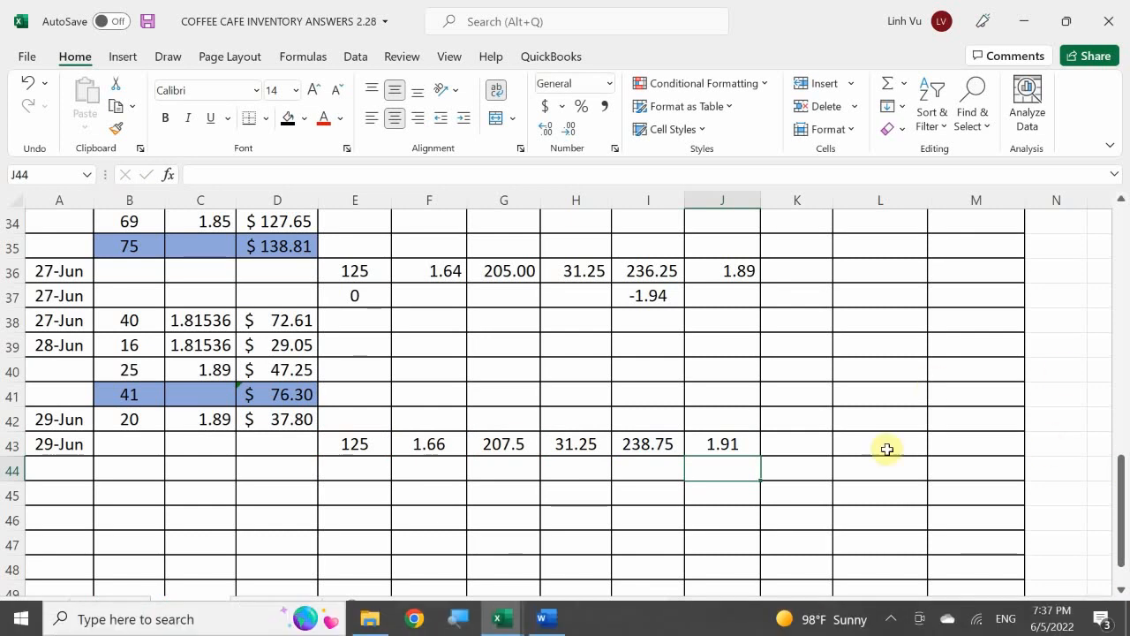
Step: Copy the total formula in M10 of the balance table down to M11
{"action": "scroll", "coordinate": [918, 469], "scroll_direction": "up", "scroll_amount": 4}
{"action": "scroll", "coordinate": [919, 468], "scroll_direction": "up", "scroll_amount": 6}
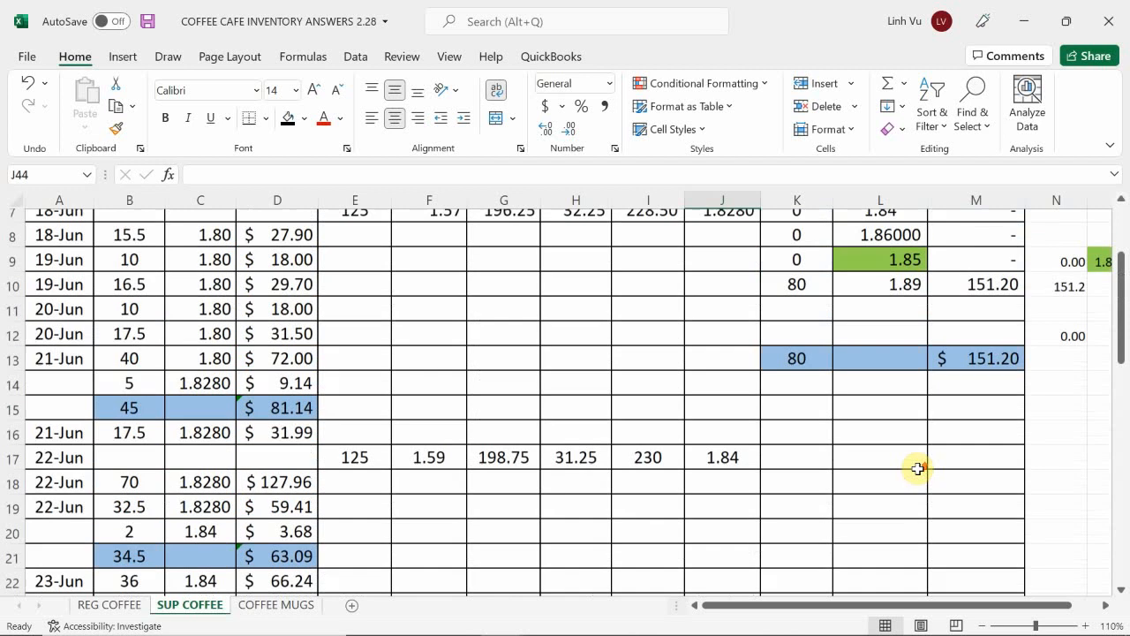
{"action": "left_click", "coordinate": [998, 419]}
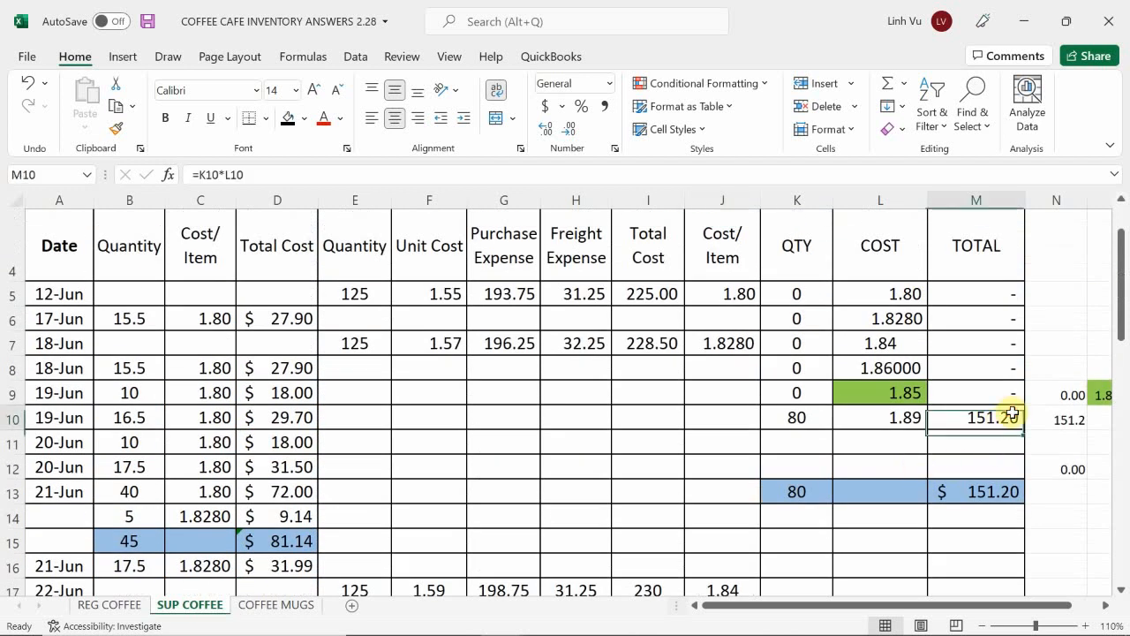
{"action": "mouse_move", "coordinate": [1020, 430]}
{"action": "left_mouse_down"}
{"action": "mouse_move", "coordinate": [1027, 424]}
{"action": "mouse_move", "coordinate": [1024, 447]}
{"action": "left_mouse_up"}
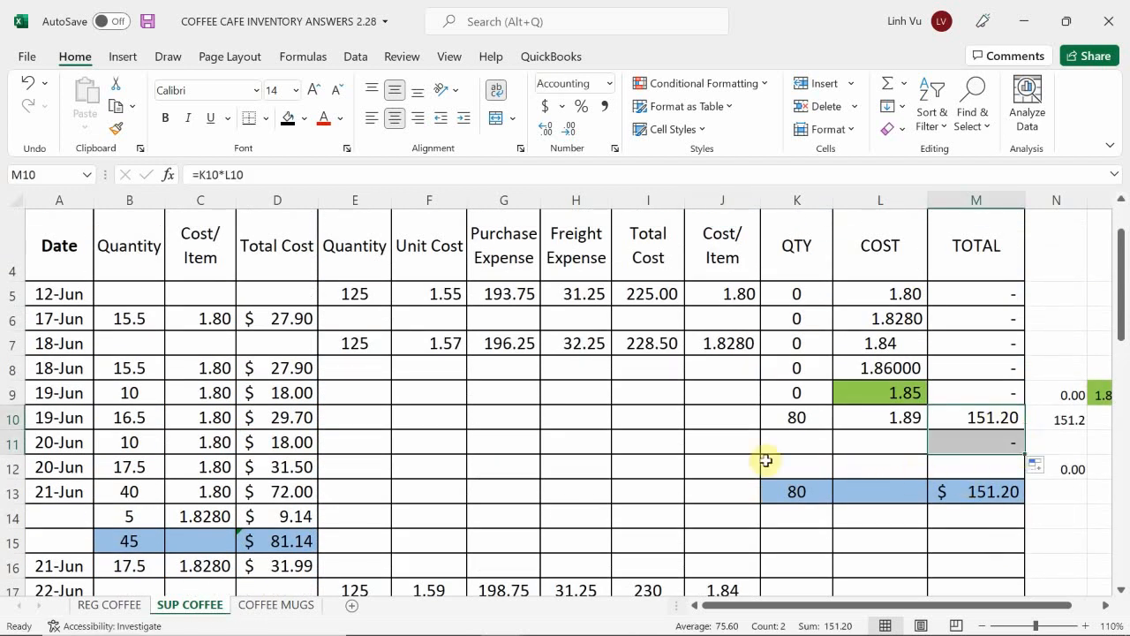
Step: Enter 125 as the quantity of the new cost layer in K11 of the balance table
{"action": "left_click", "coordinate": [790, 446]}
{"action": "type", "text": "125"}
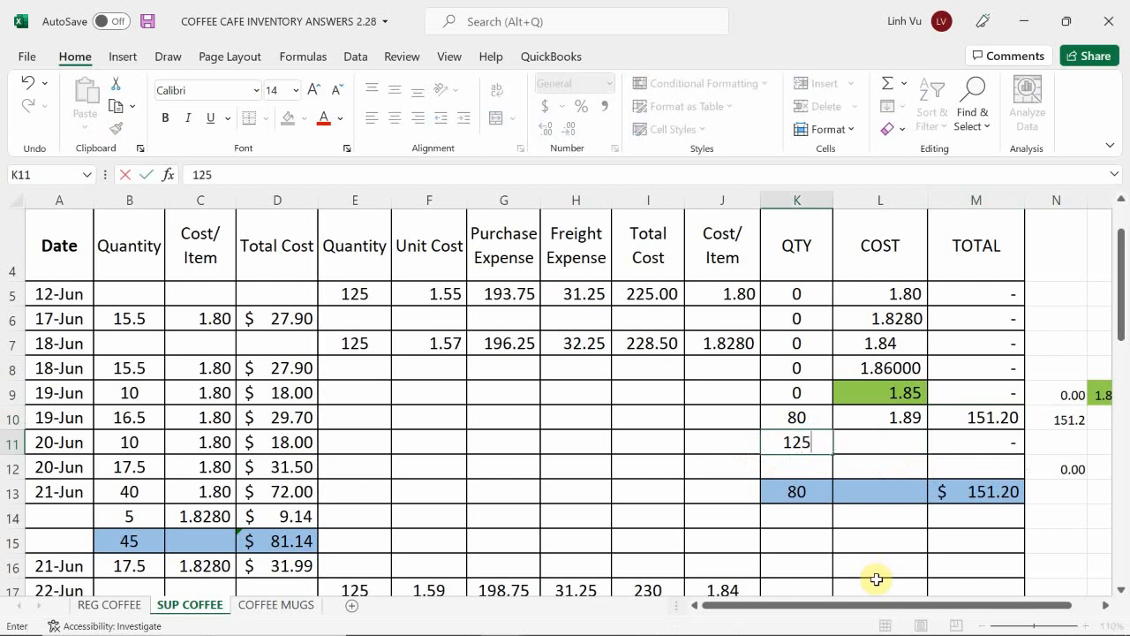
{"action": "key", "text": "Return"}
Step: Set the cost of the new 125-quantity layer in L11 by formula to the 29-Jun cost per item in J43
{"action": "key", "text": "Right"}
{"action": "key", "text": "Up"}
{"action": "type", "text": "="}
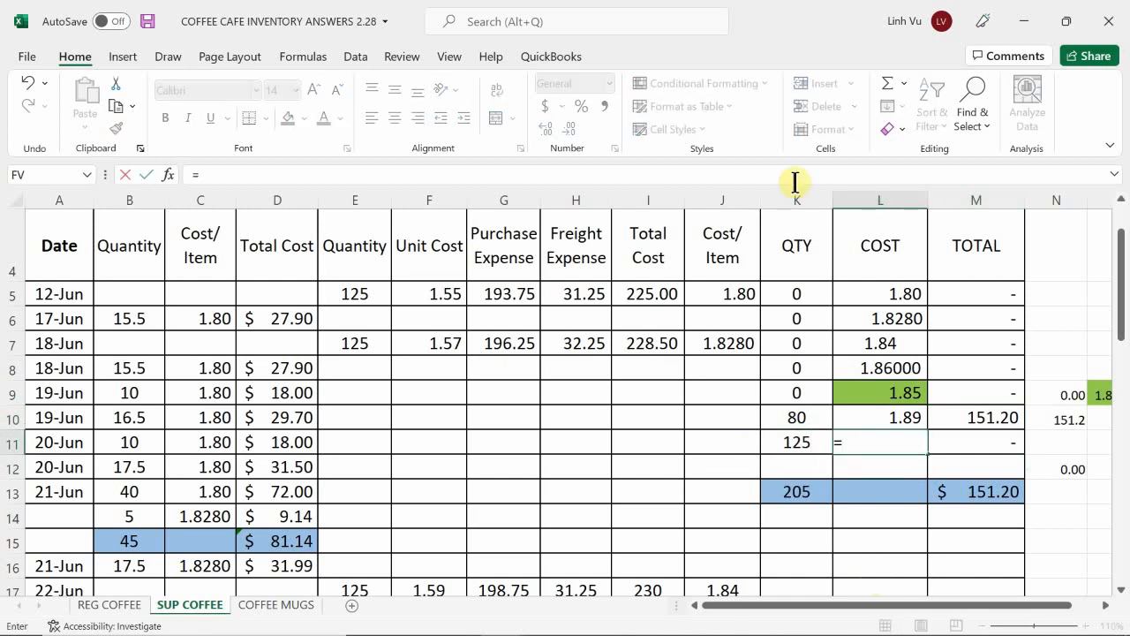
{"action": "scroll", "coordinate": [715, 486], "scroll_direction": "down", "scroll_amount": 4}
{"action": "scroll", "coordinate": [715, 486], "scroll_direction": "down", "scroll_amount": 4}
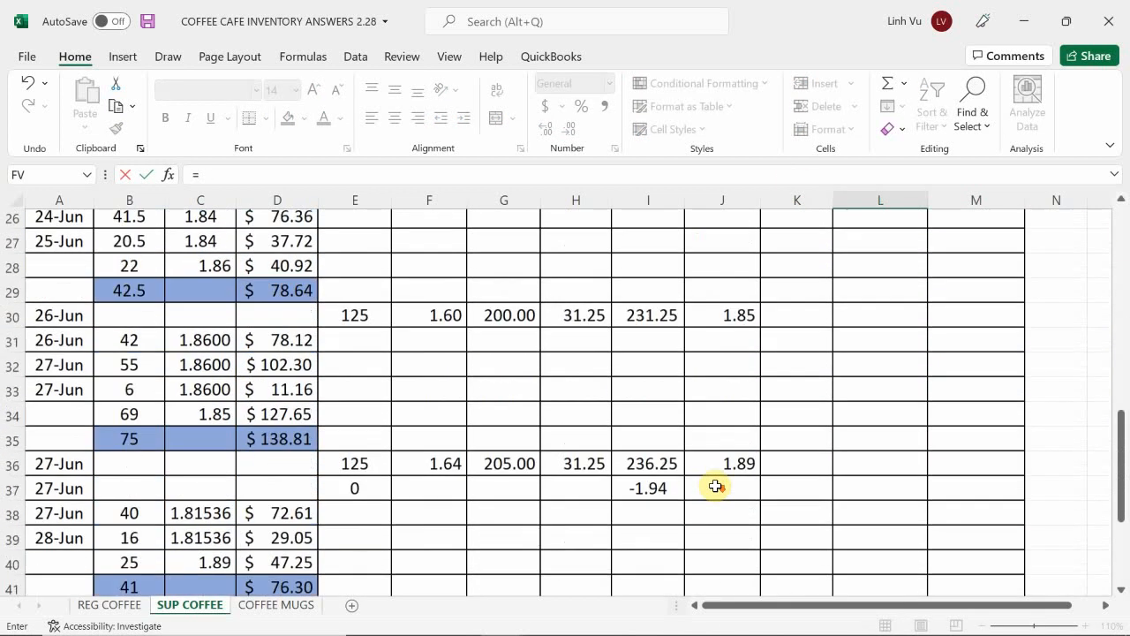
{"action": "scroll", "coordinate": [715, 485], "scroll_direction": "down", "scroll_amount": 3}
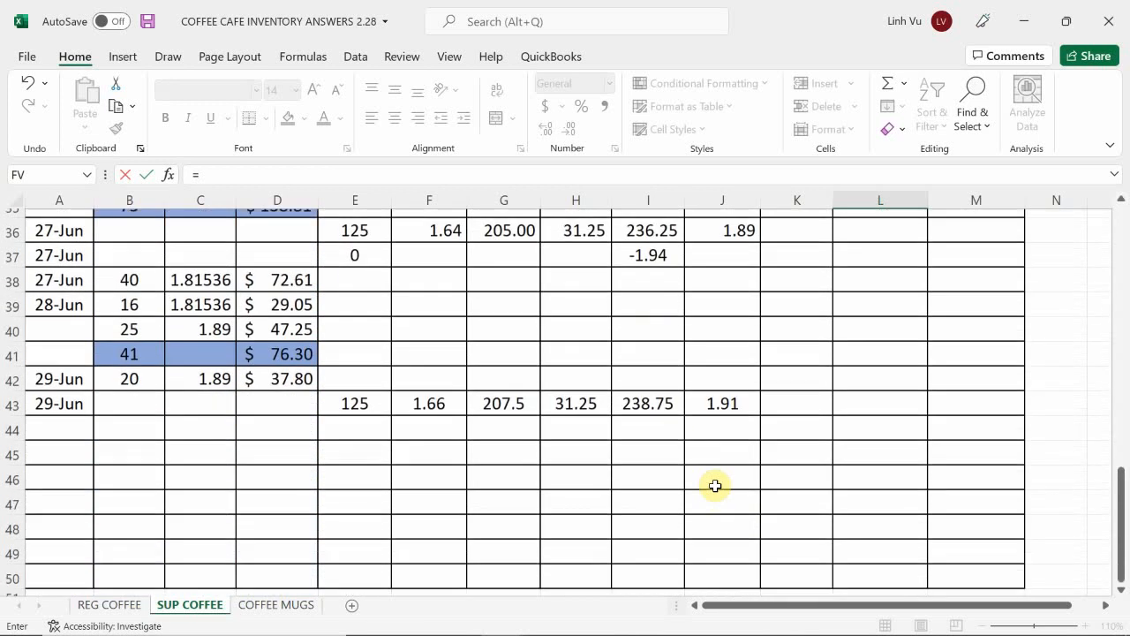
{"action": "left_click", "coordinate": [738, 373]}
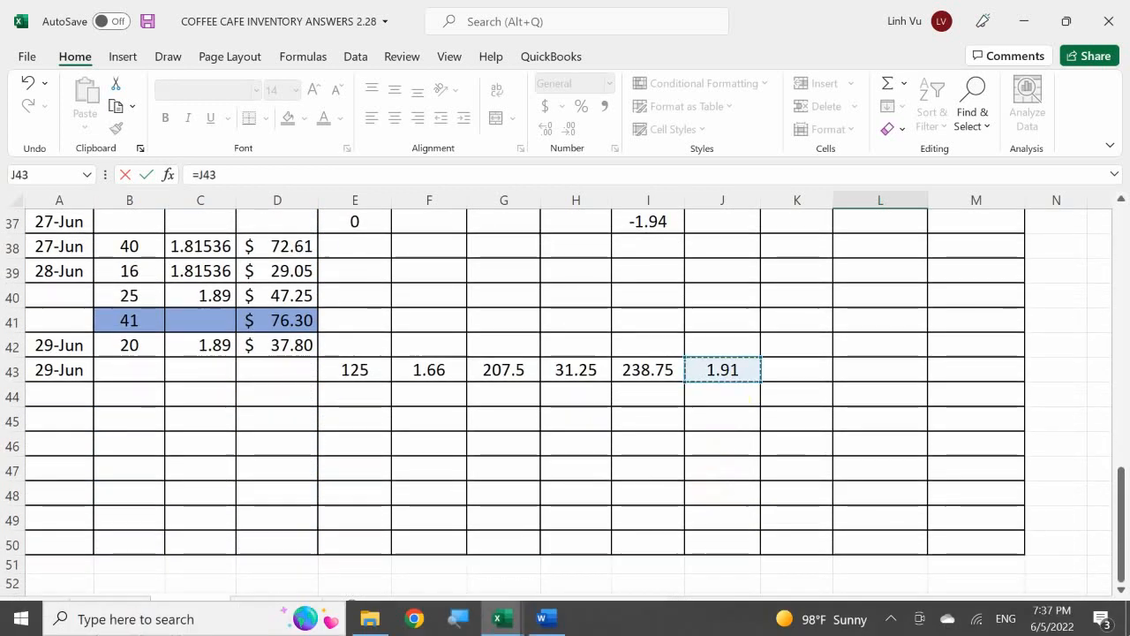
{"action": "key", "text": "Return"}
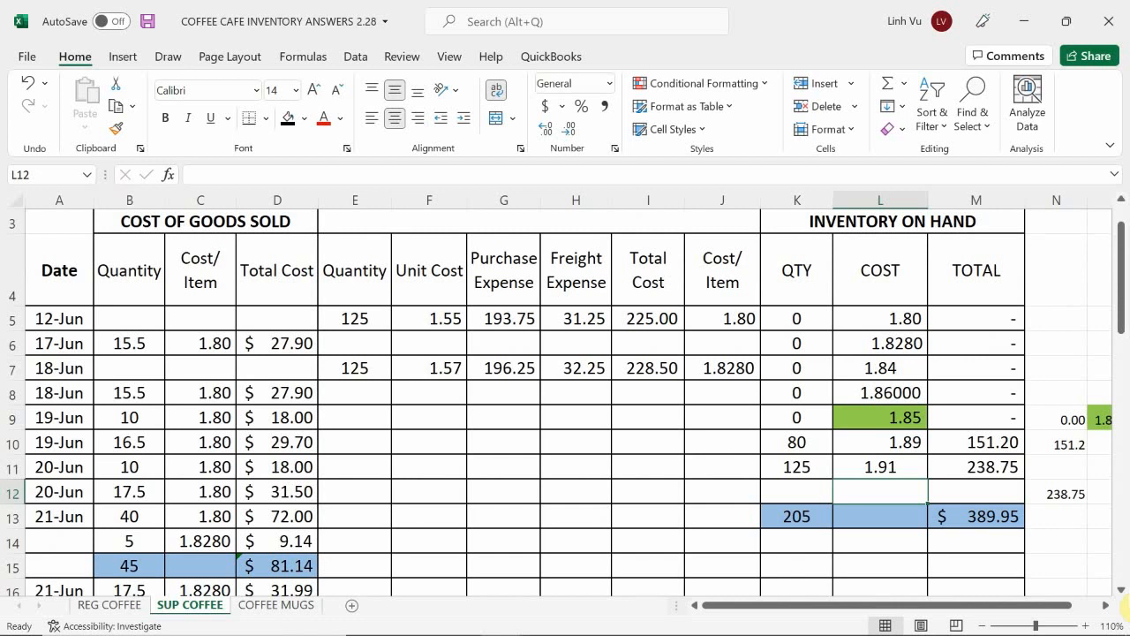
Step: Switch to the general ledger workbook and compare the Supreme Coffee asset account's latest balance with the inventory on hand total
{"action": "mouse_move", "coordinate": [560, 632]}
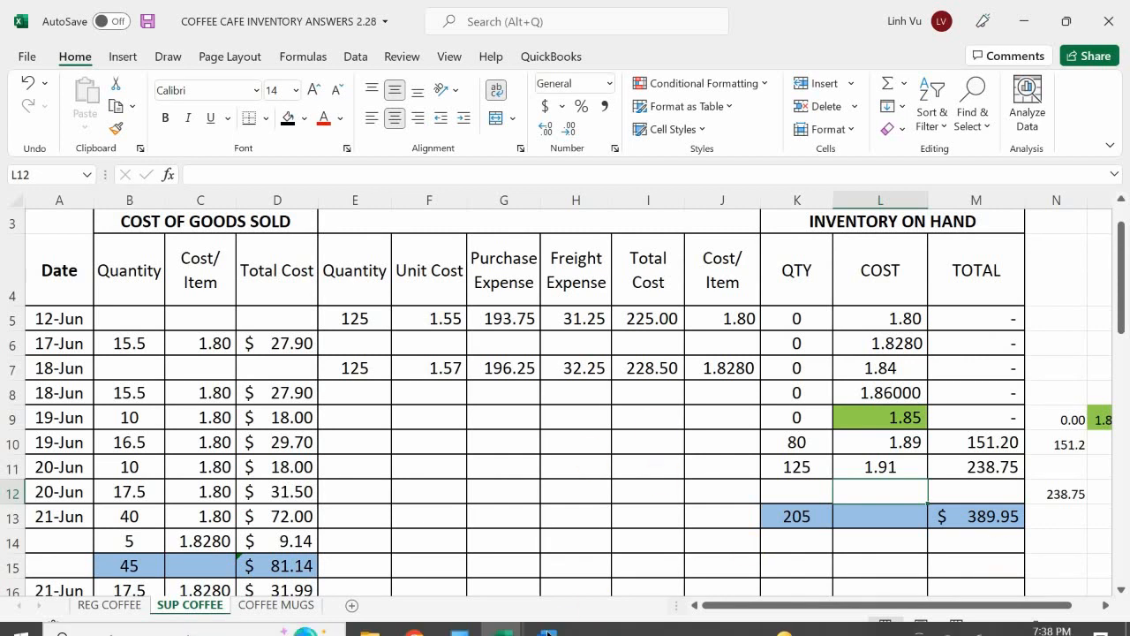
{"action": "left_click", "coordinate": [498, 618]}
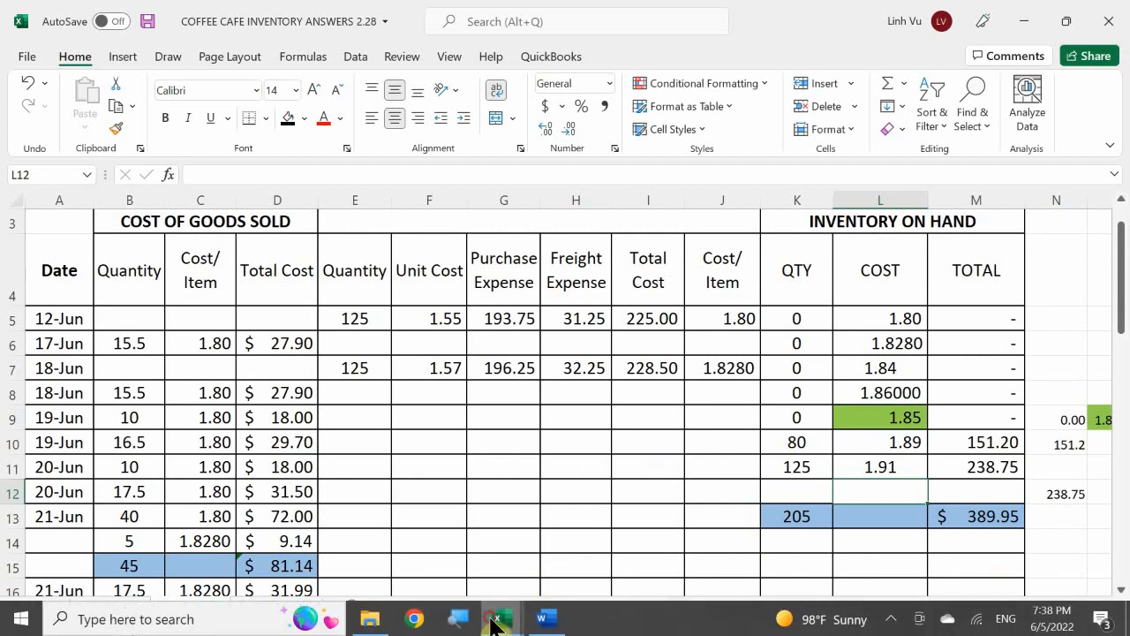
{"action": "left_click", "coordinate": [390, 560]}
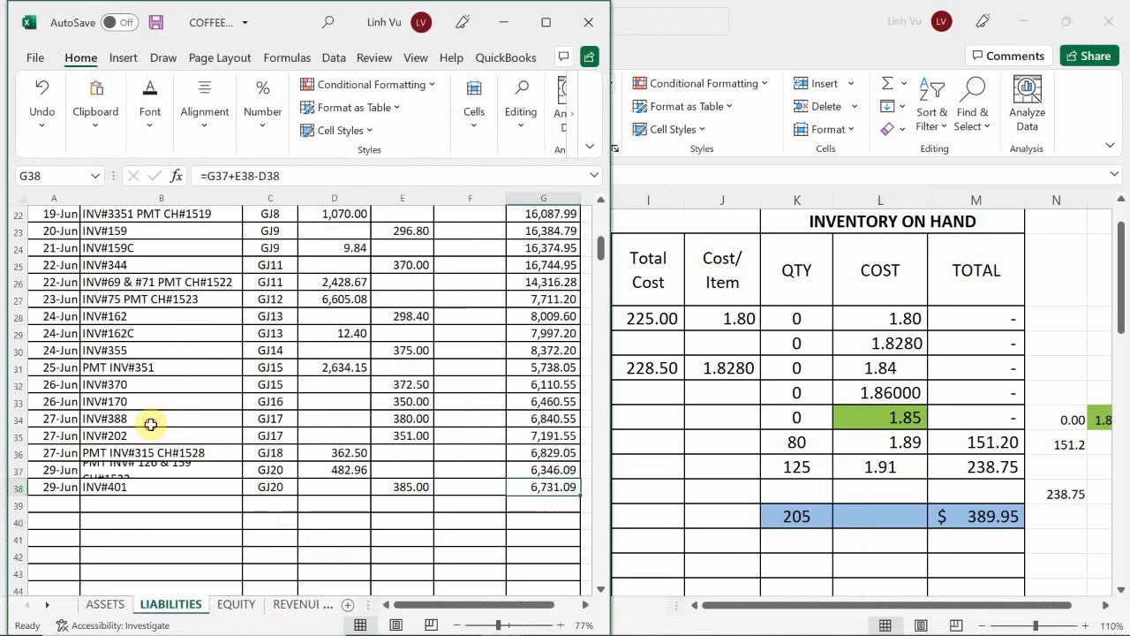
{"action": "left_click", "coordinate": [129, 414]}
{"action": "scroll", "coordinate": [119, 477], "scroll_direction": "down", "scroll_amount": 20}
{"action": "scroll", "coordinate": [97, 495], "scroll_direction": "up", "scroll_amount": 20}
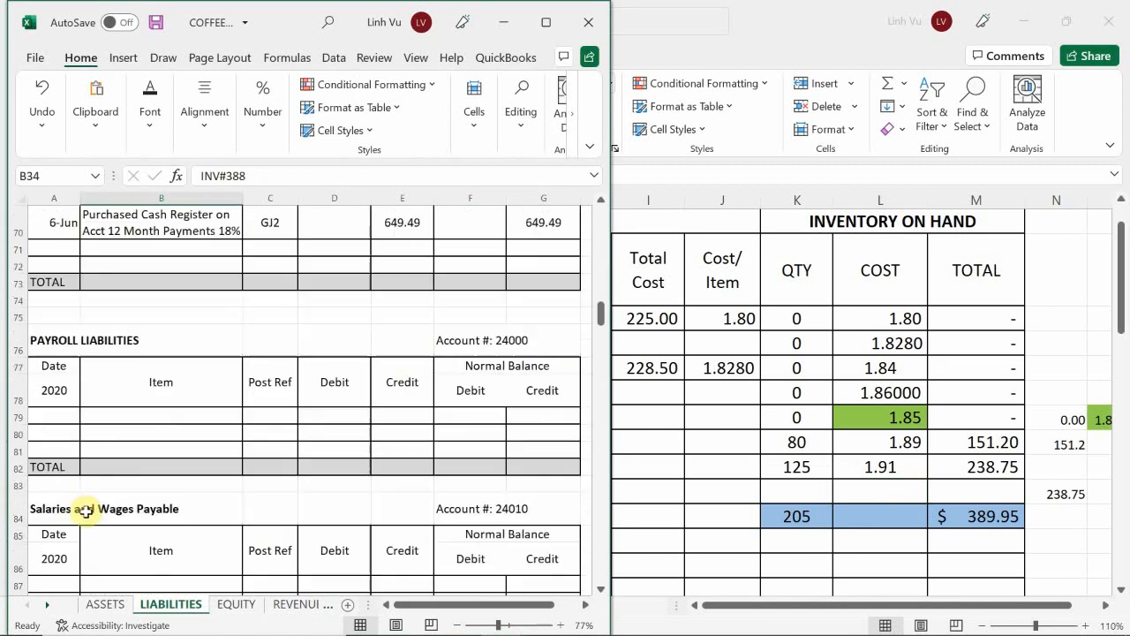
{"action": "left_click", "coordinate": [105, 604]}
{"action": "scroll", "coordinate": [151, 490], "scroll_direction": "down", "scroll_amount": 20}
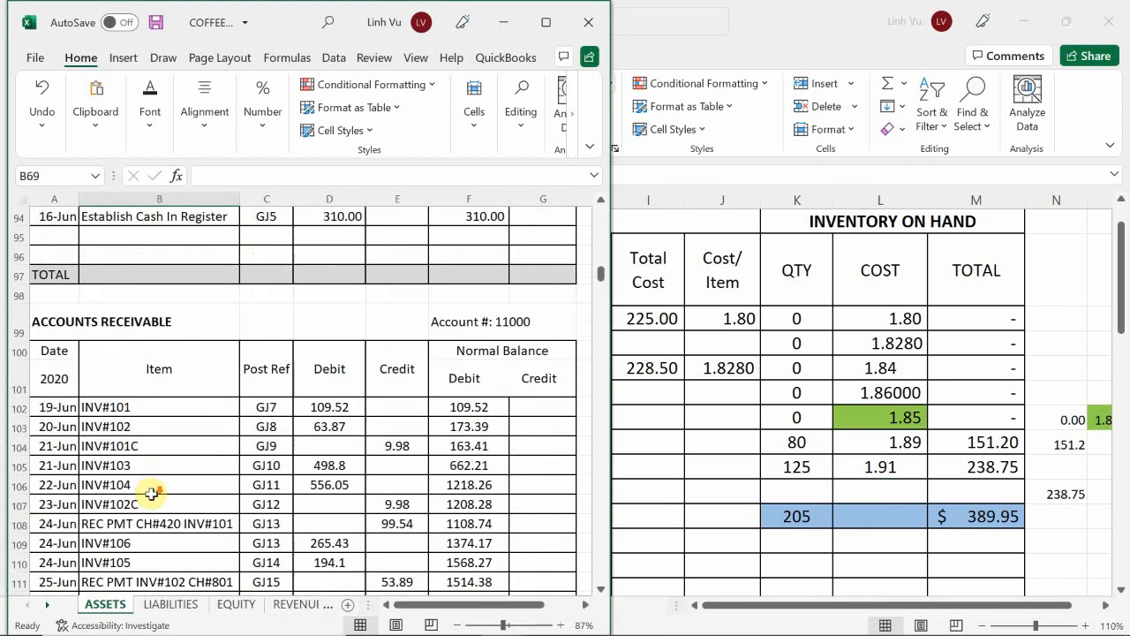
{"action": "scroll", "coordinate": [151, 499], "scroll_direction": "down", "scroll_amount": 20}
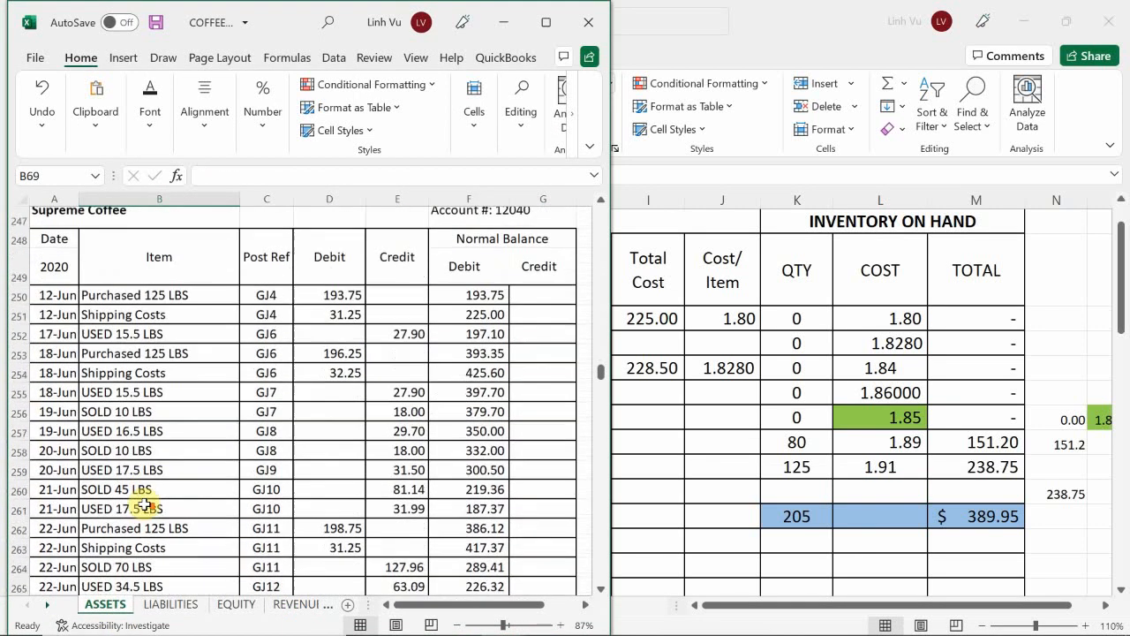
{"action": "scroll", "coordinate": [141, 516], "scroll_direction": "up", "scroll_amount": 5}
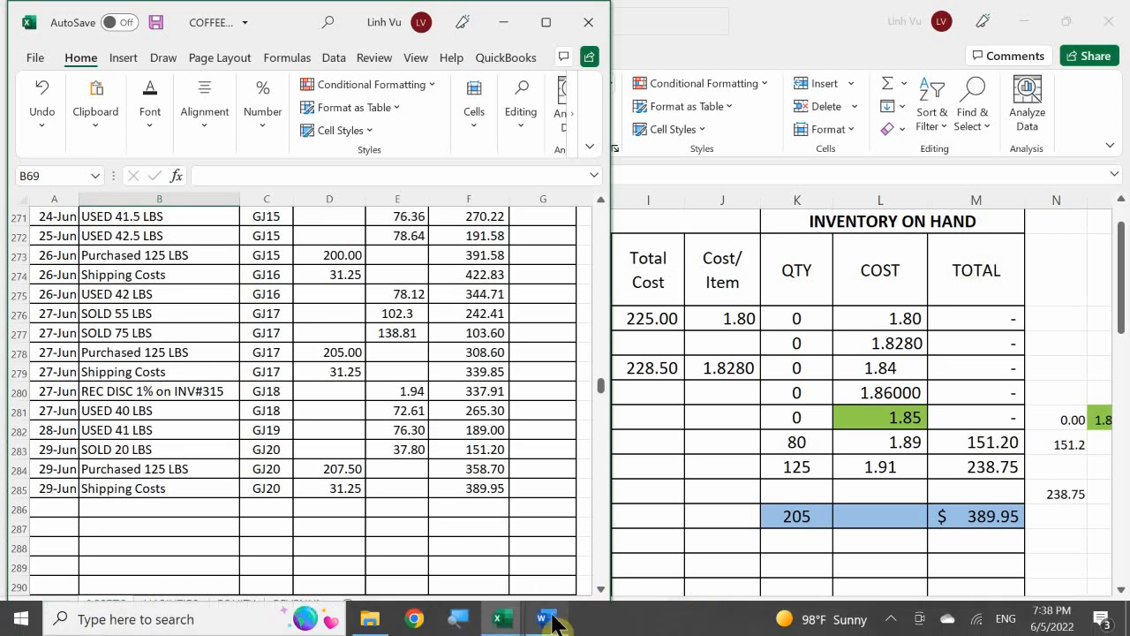
Step: Switch to the scenario document in Word and read the 29 June Restaurant Supplies cup purchase, including its totals and payment method
{"action": "left_click", "coordinate": [547, 620]}
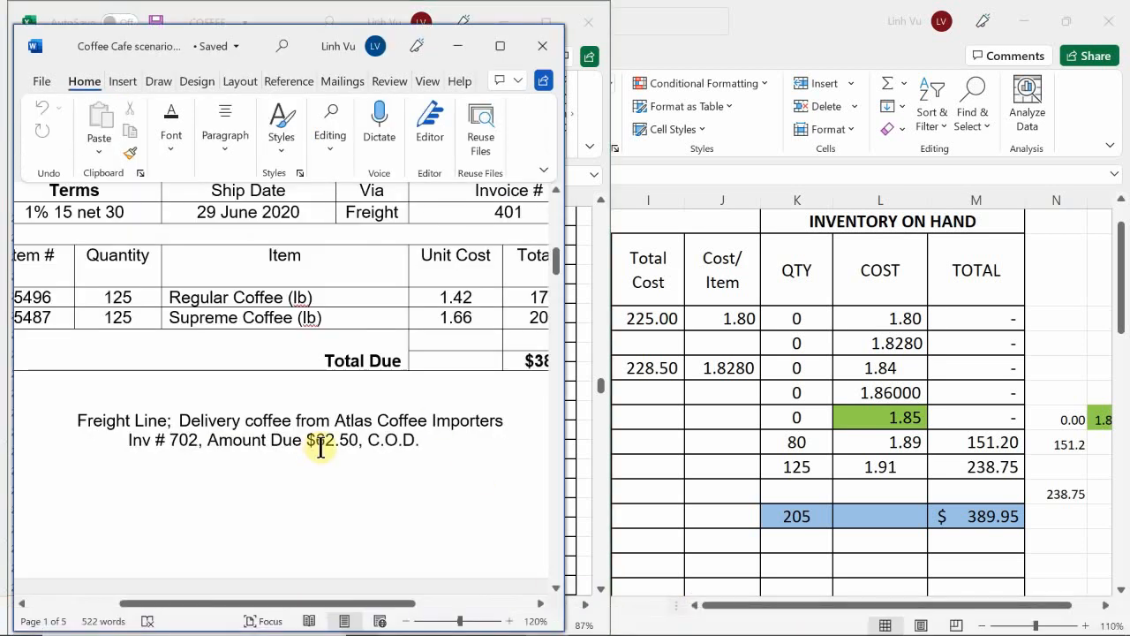
{"action": "scroll", "coordinate": [282, 455], "scroll_direction": "down", "scroll_amount": 6}
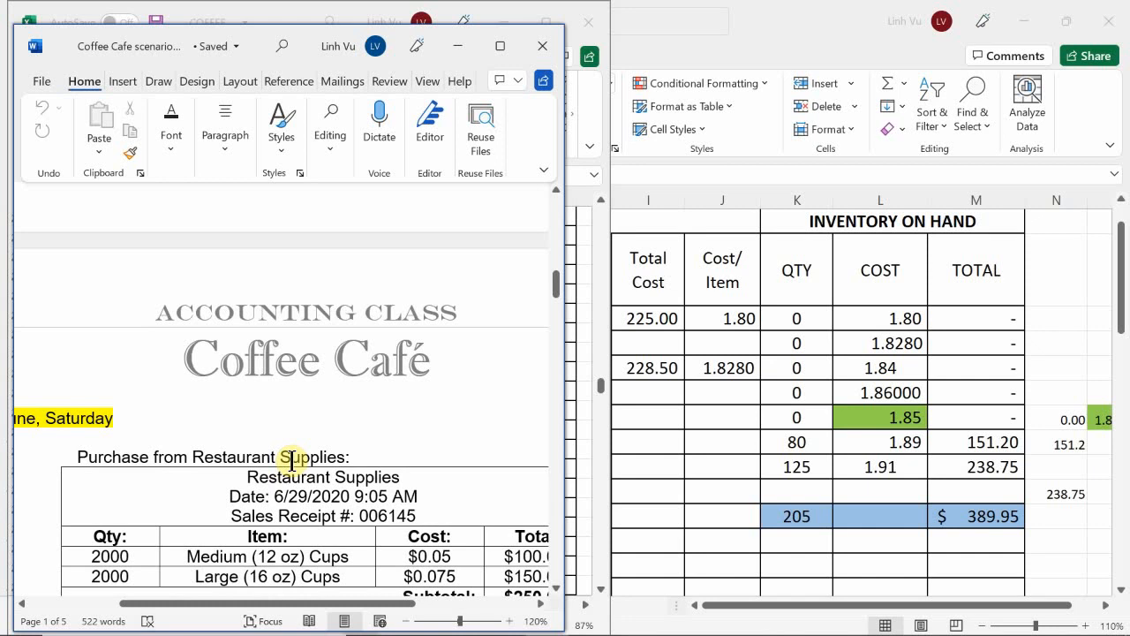
{"action": "scroll", "coordinate": [293, 460], "scroll_direction": "down", "scroll_amount": 3}
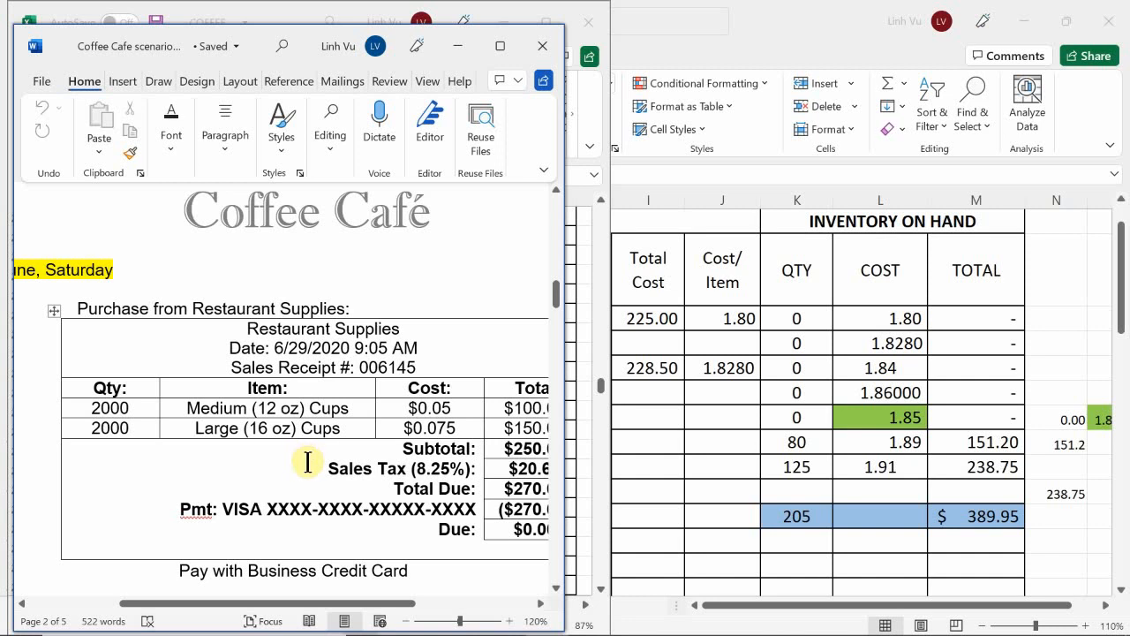
{"action": "scroll", "coordinate": [311, 457], "scroll_direction": "down", "scroll_amount": 4}
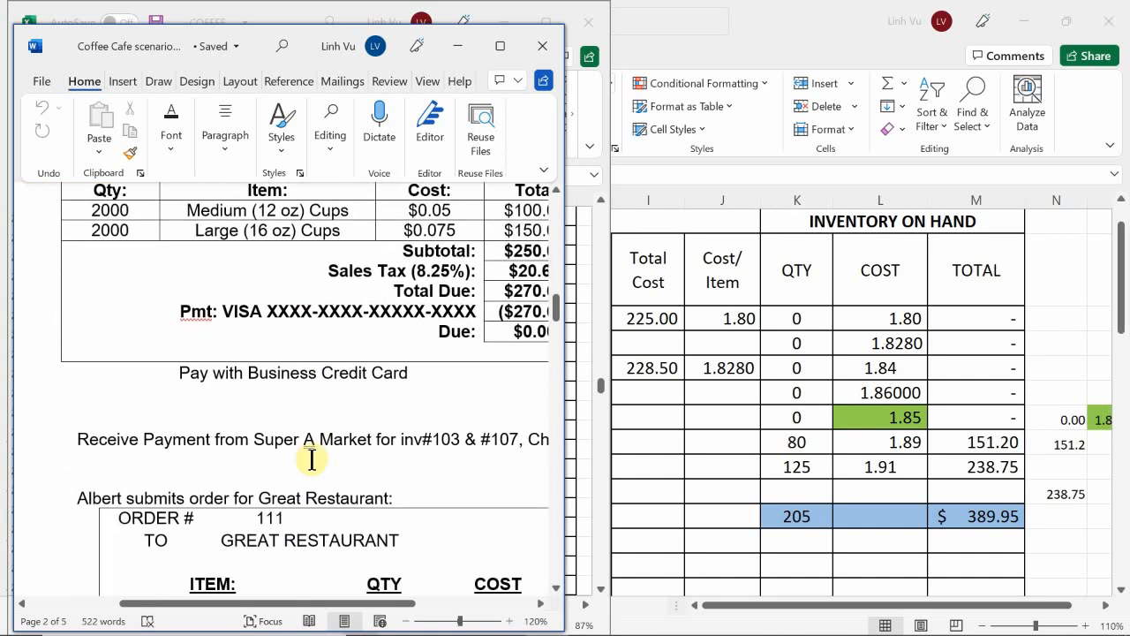
{"action": "scroll", "coordinate": [311, 462], "scroll_direction": "up", "scroll_amount": 5}
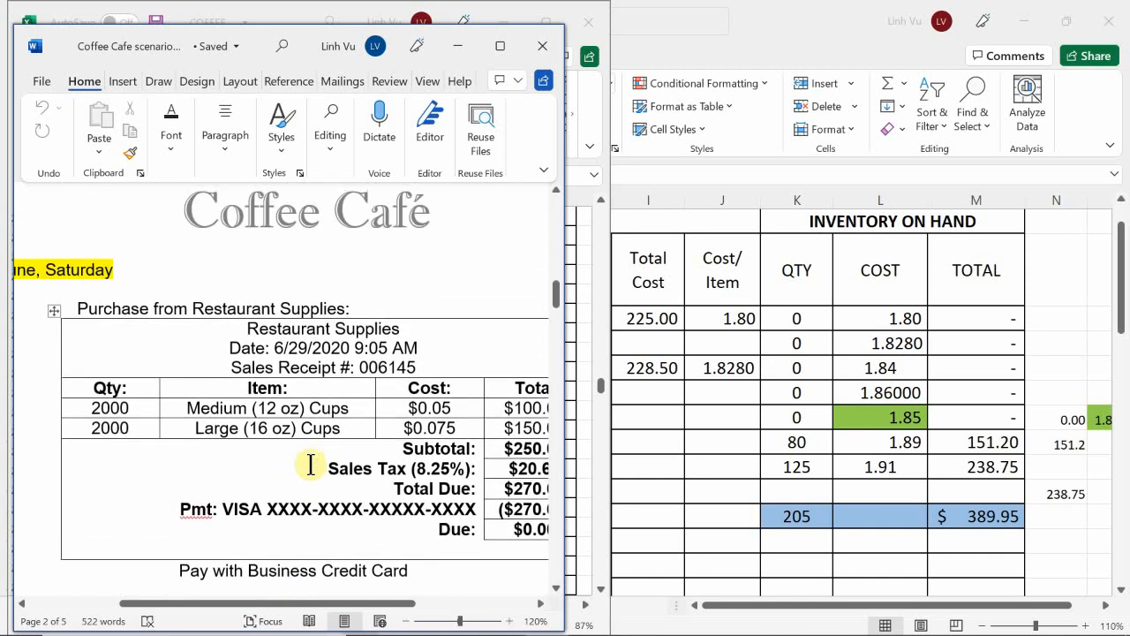
{"action": "scroll", "coordinate": [311, 466], "scroll_direction": "down", "scroll_amount": 2}
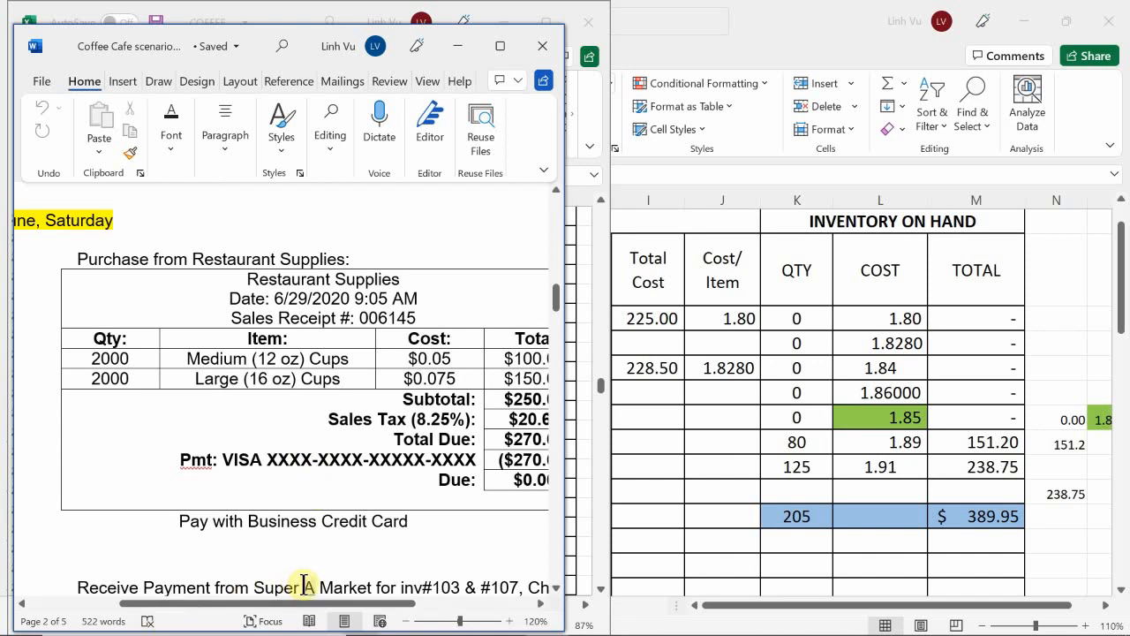
{"action": "left_click_drag", "start_coordinate": [314, 606], "coordinate": [337, 605]}
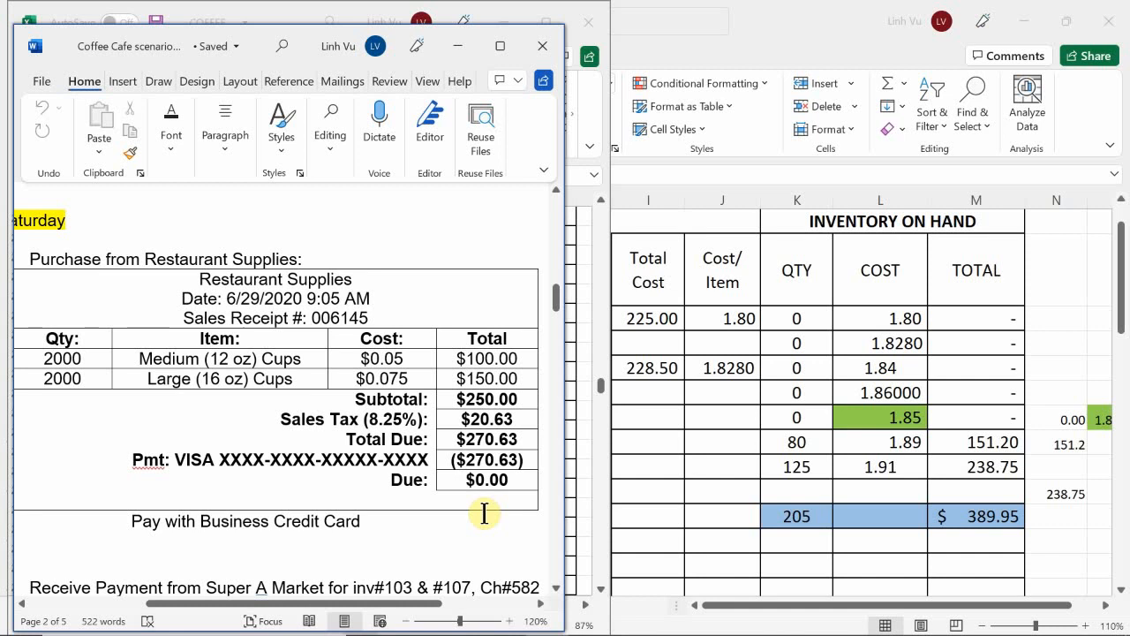
Step: Switch to the general journal workbook and check the blank rows below the Freight Line invoice 702 entry
{"action": "mouse_move", "coordinate": [621, 626]}
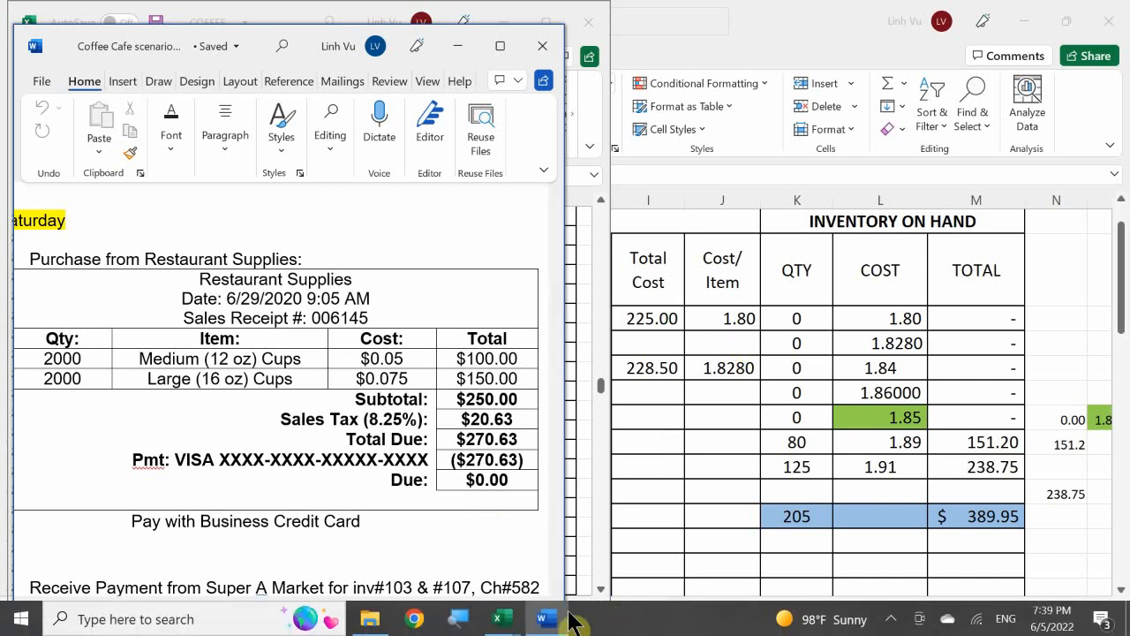
{"action": "mouse_move", "coordinate": [504, 622]}
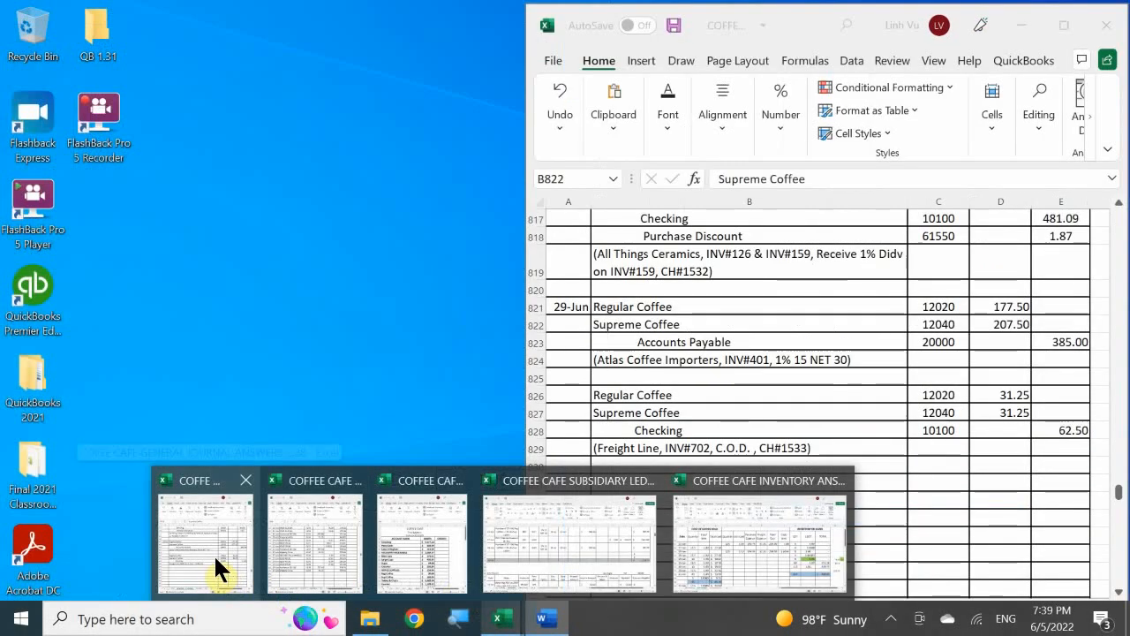
{"action": "left_click", "coordinate": [214, 553]}
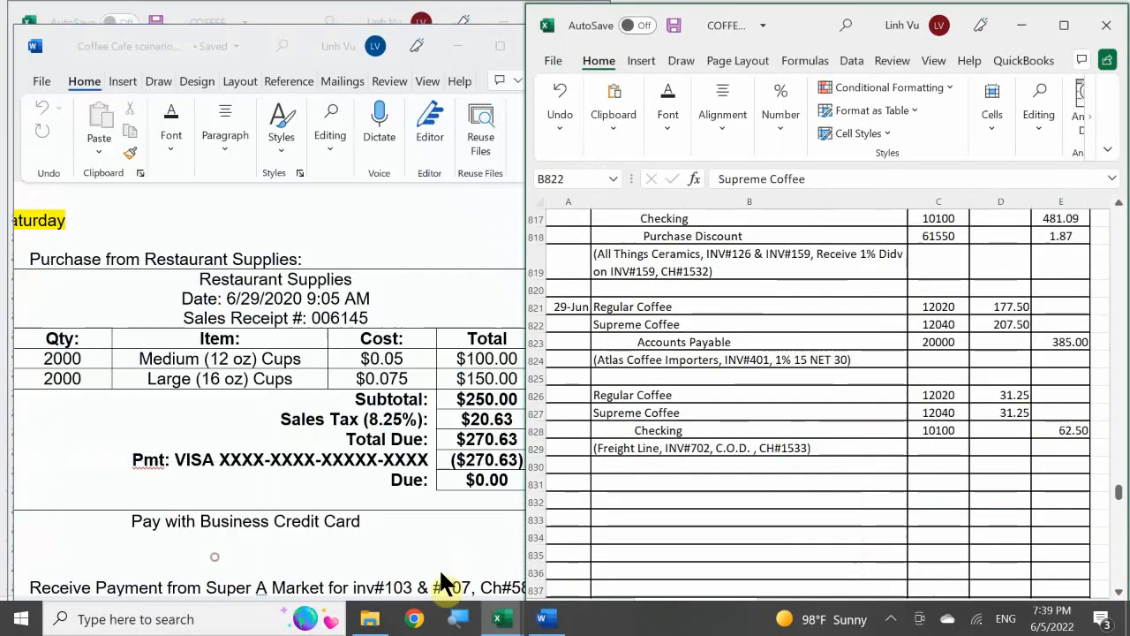
{"action": "left_click", "coordinate": [600, 412]}
{"action": "scroll", "coordinate": [618, 482], "scroll_direction": "down", "scroll_amount": 2}
{"action": "scroll", "coordinate": [621, 483], "scroll_direction": "down", "scroll_amount": 1}
{"action": "scroll", "coordinate": [621, 483], "scroll_direction": "up", "scroll_amount": 11}
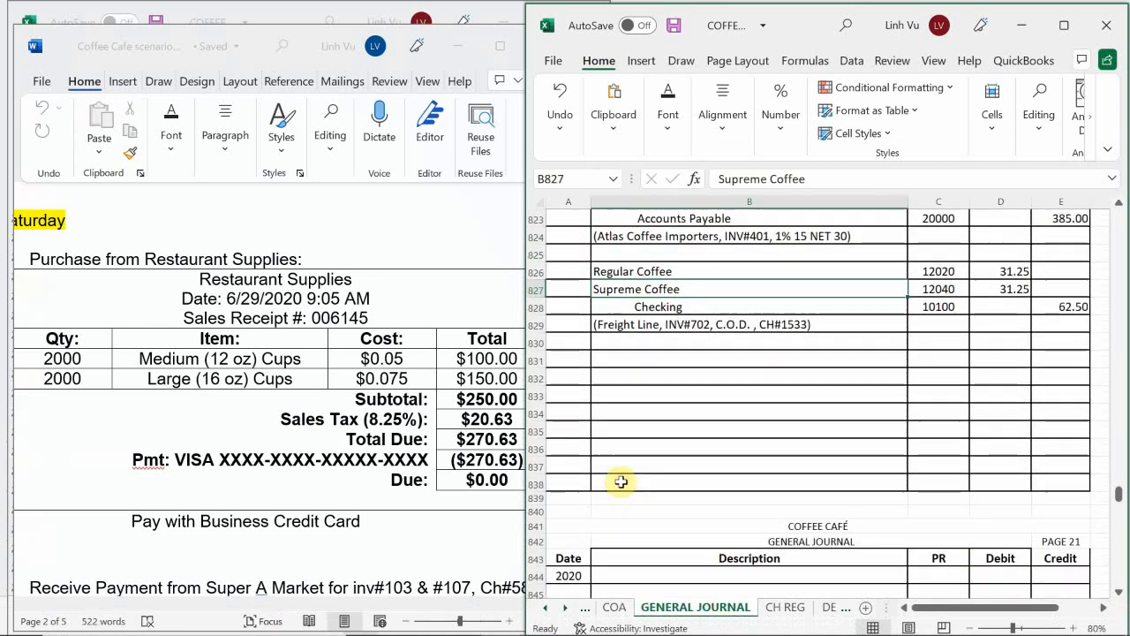
Step: Look back through the general journal for the earlier Restaurant Supplies cup purchase entry
{"action": "scroll", "coordinate": [635, 458], "scroll_direction": "up", "scroll_amount": 14}
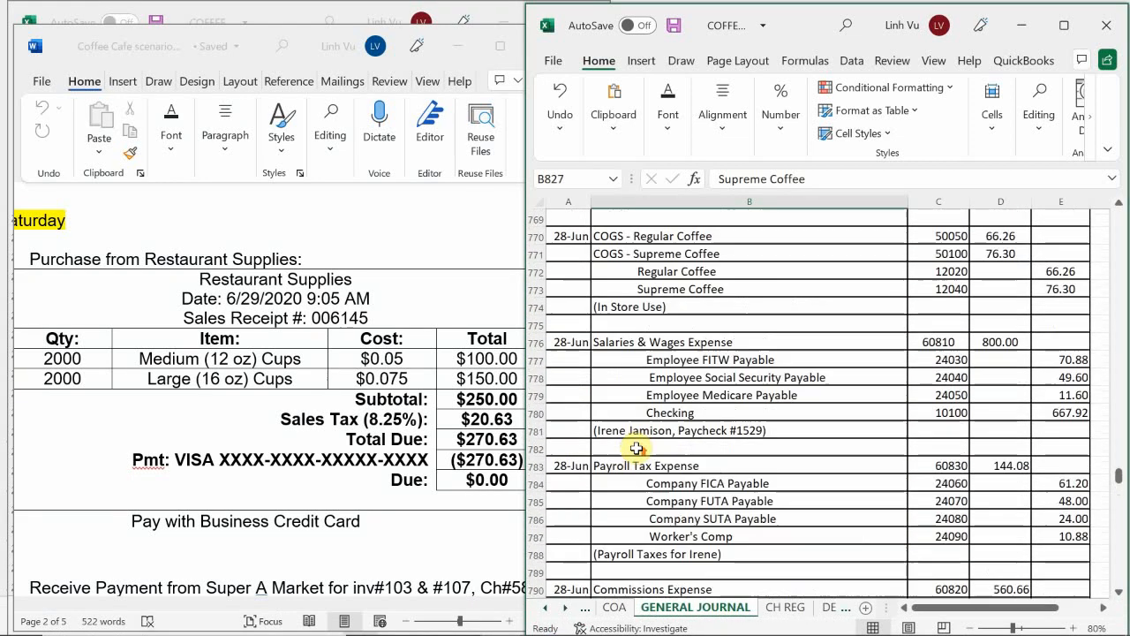
{"action": "scroll", "coordinate": [636, 447], "scroll_direction": "up", "scroll_amount": 9}
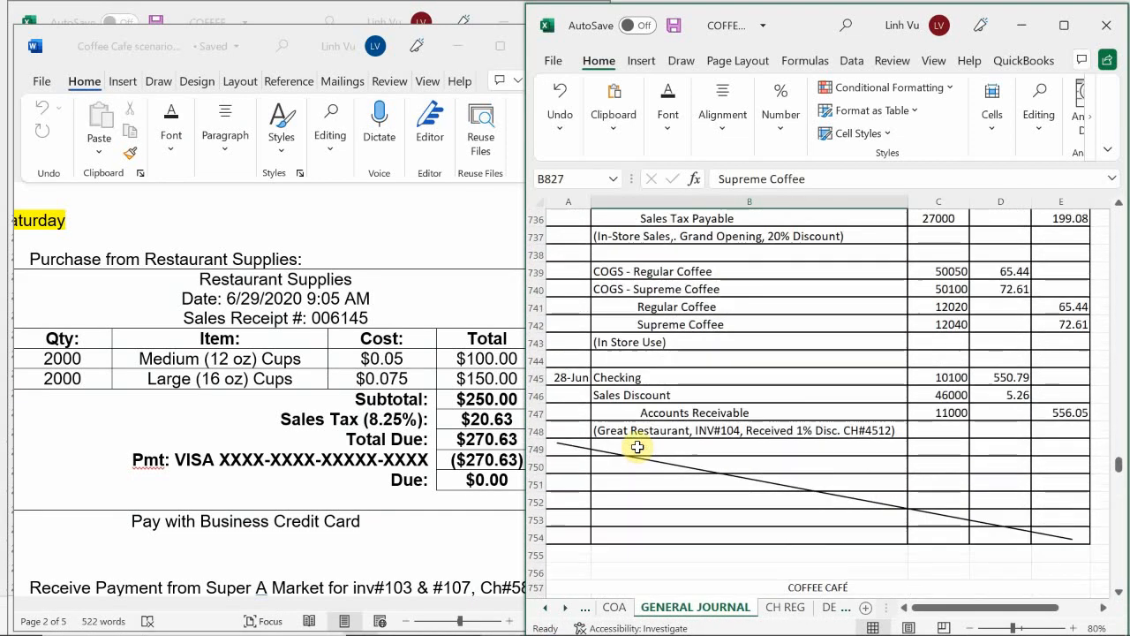
{"action": "scroll", "coordinate": [638, 447], "scroll_direction": "up", "scroll_amount": 8}
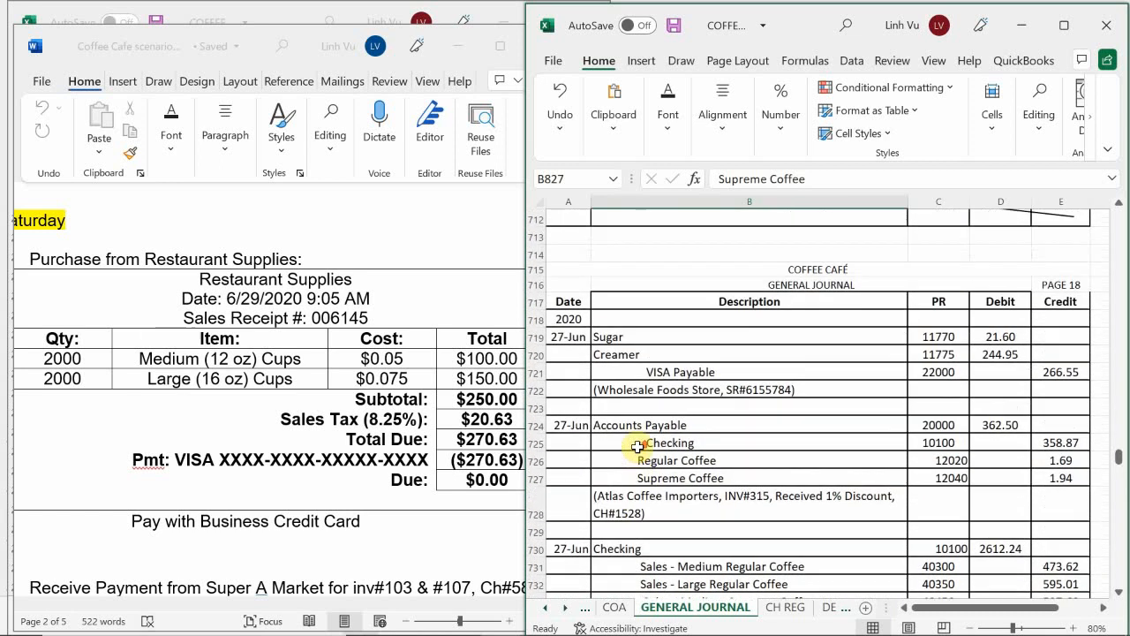
{"action": "scroll", "coordinate": [637, 447], "scroll_direction": "up", "scroll_amount": 1}
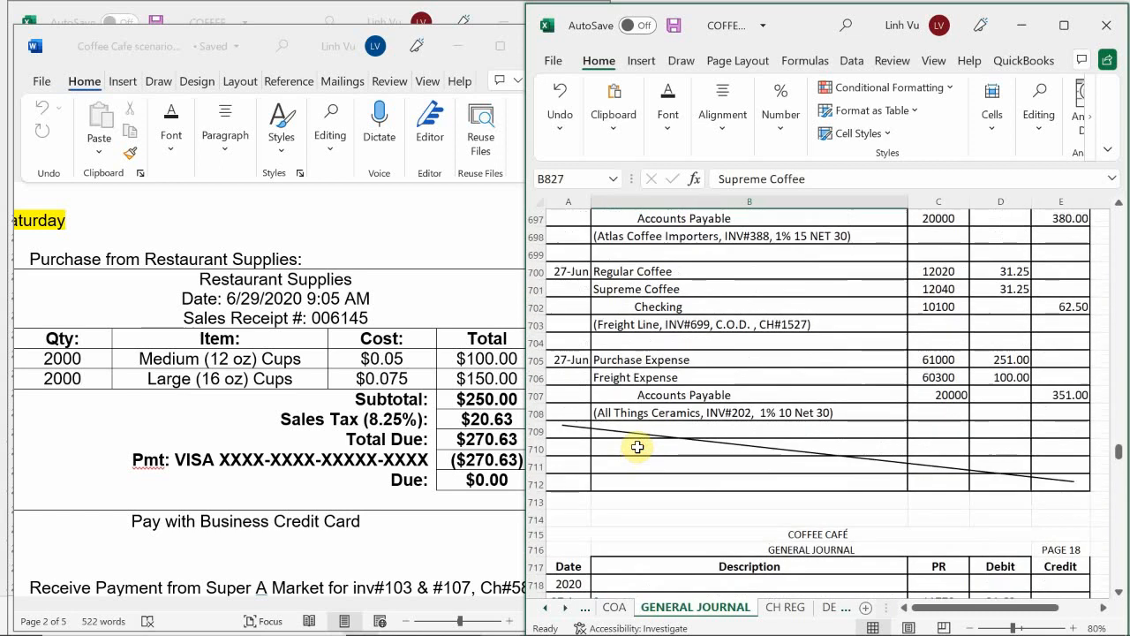
{"action": "scroll", "coordinate": [637, 446], "scroll_direction": "up", "scroll_amount": 4}
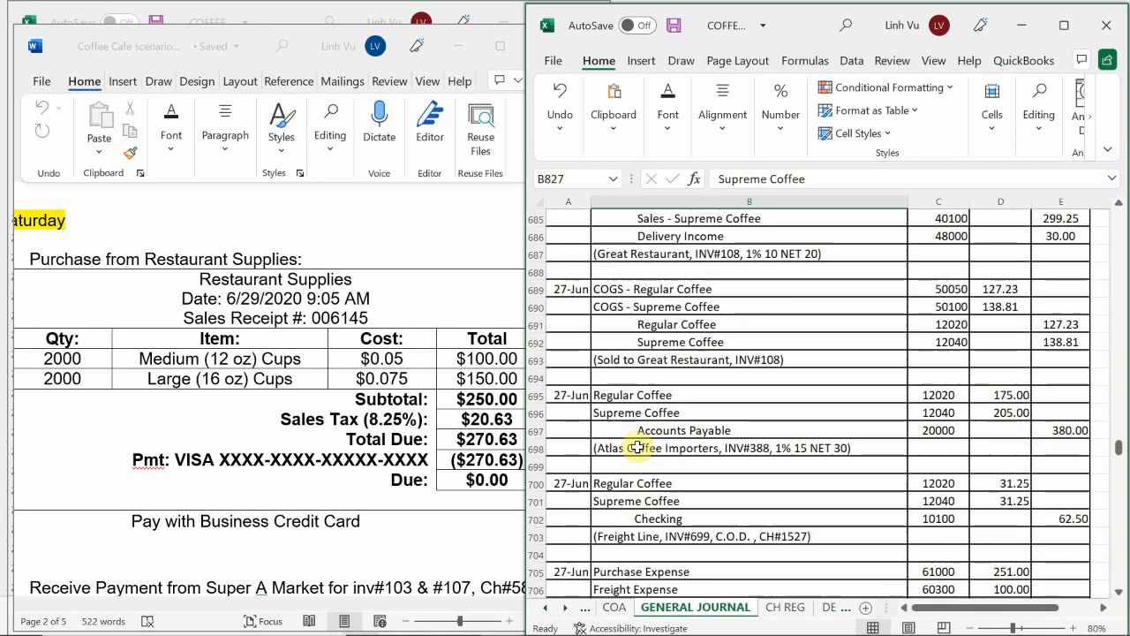
{"action": "scroll", "coordinate": [637, 447], "scroll_direction": "up", "scroll_amount": 1}
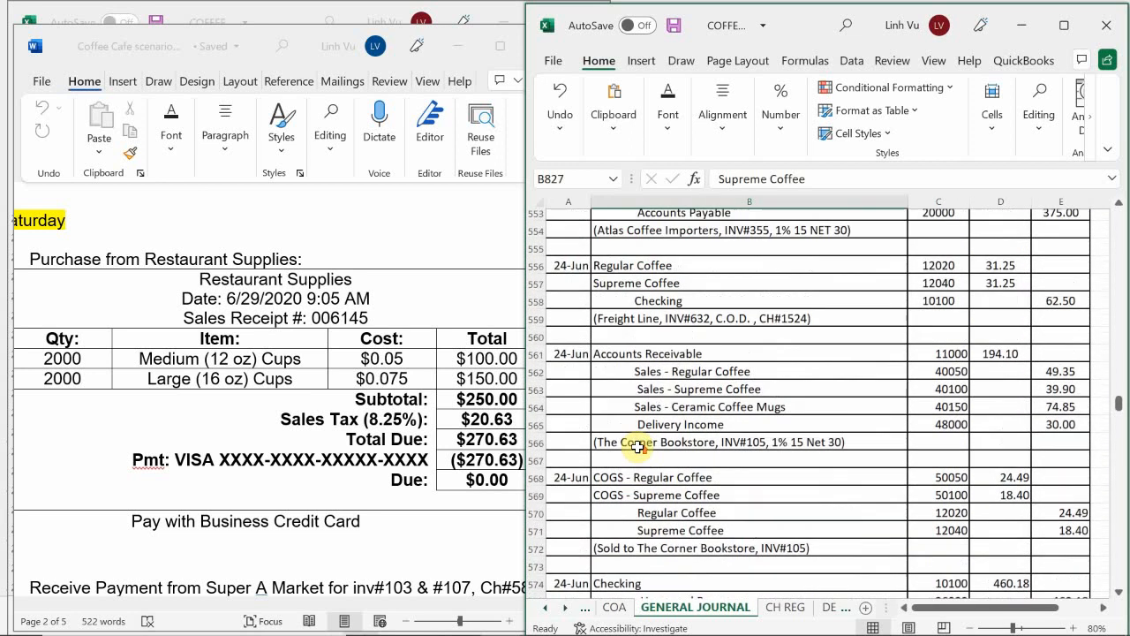
{"action": "scroll", "coordinate": [637, 447], "scroll_direction": "up", "scroll_amount": 4}
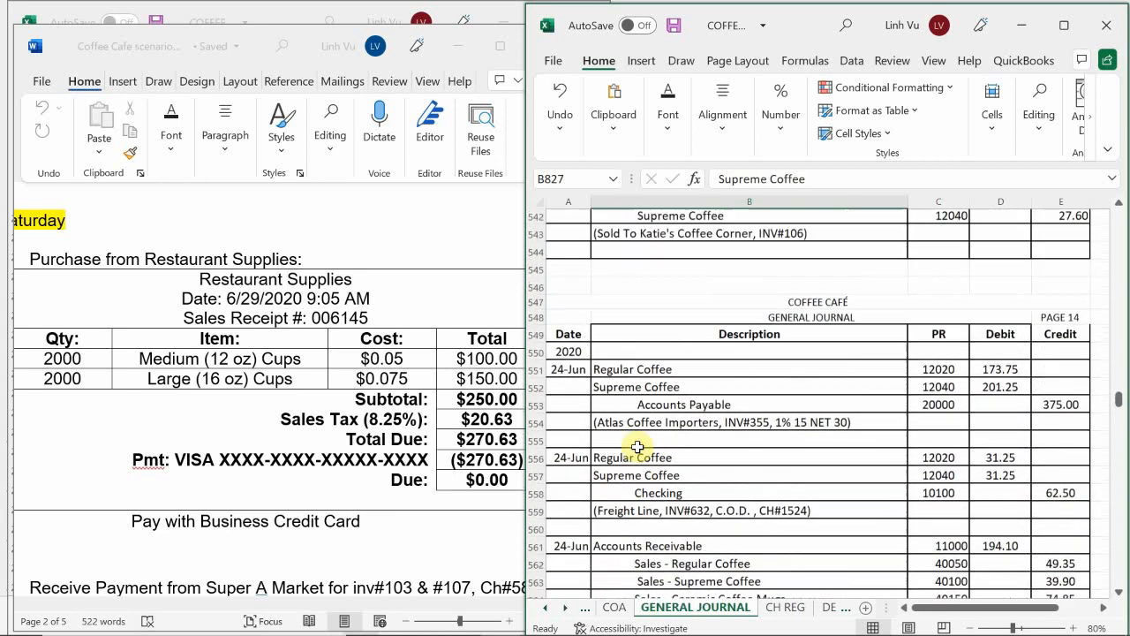
{"action": "scroll", "coordinate": [637, 447], "scroll_direction": "up", "scroll_amount": 6}
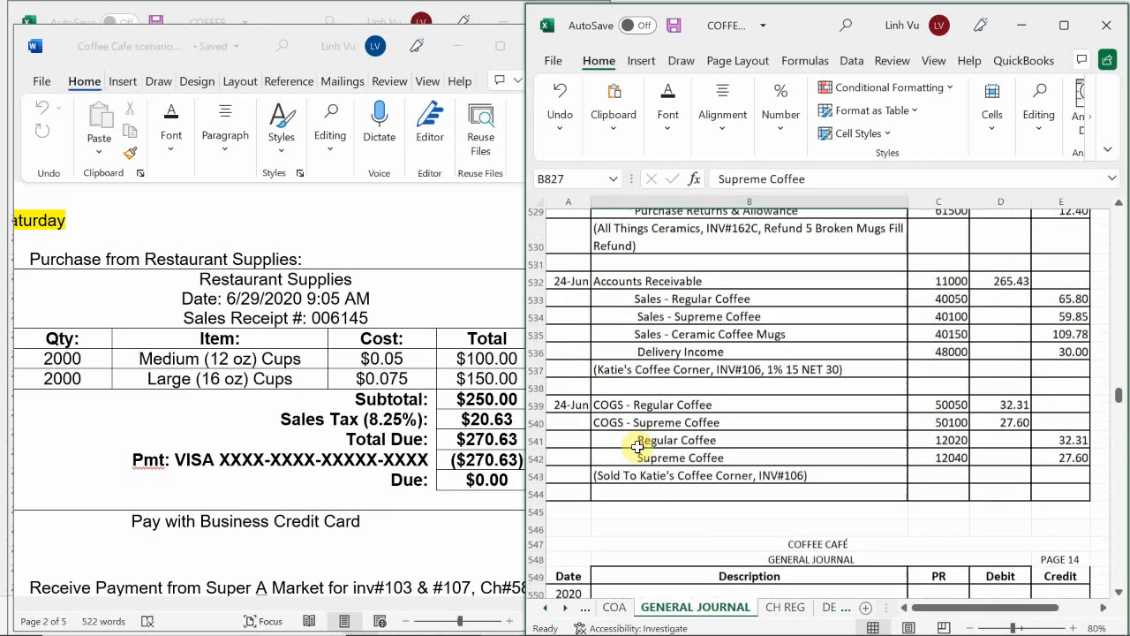
{"action": "scroll", "coordinate": [636, 447], "scroll_direction": "up", "scroll_amount": 5}
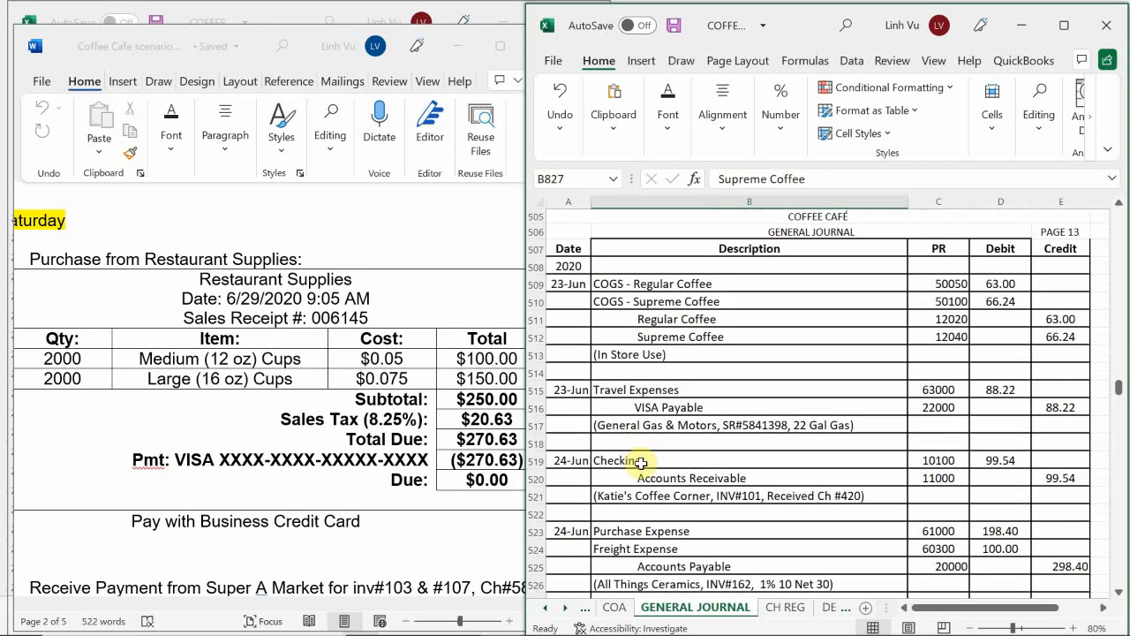
{"action": "scroll", "coordinate": [644, 466], "scroll_direction": "up", "scroll_amount": 8}
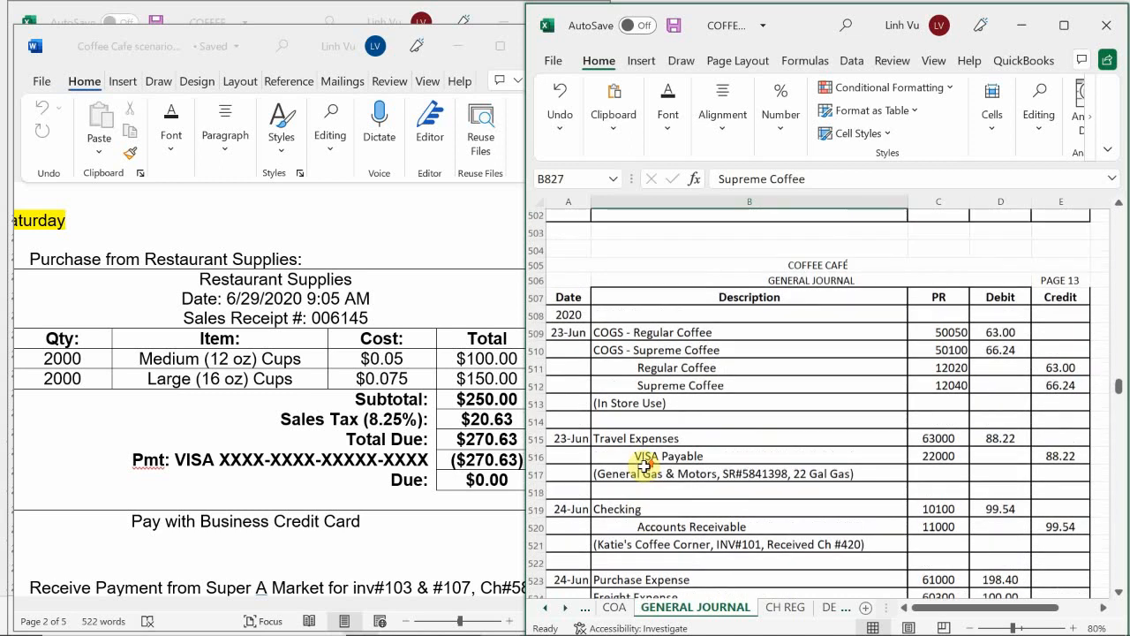
{"action": "scroll", "coordinate": [643, 465], "scroll_direction": "up", "scroll_amount": 4}
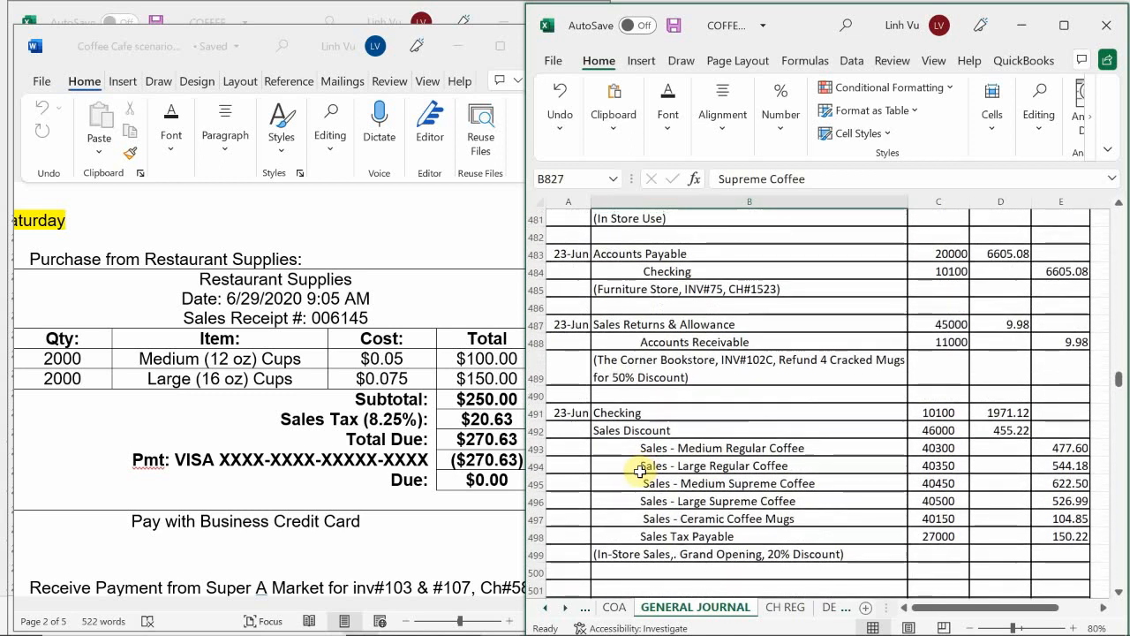
{"action": "scroll", "coordinate": [641, 471], "scroll_direction": "up", "scroll_amount": 5}
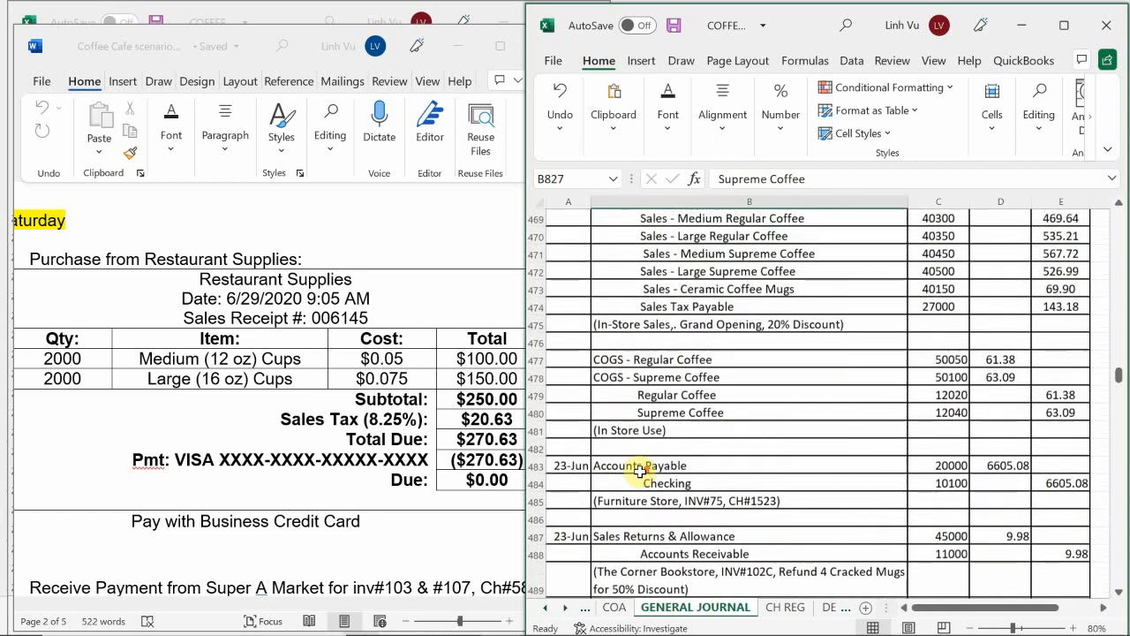
{"action": "scroll", "coordinate": [640, 471], "scroll_direction": "up", "scroll_amount": 4}
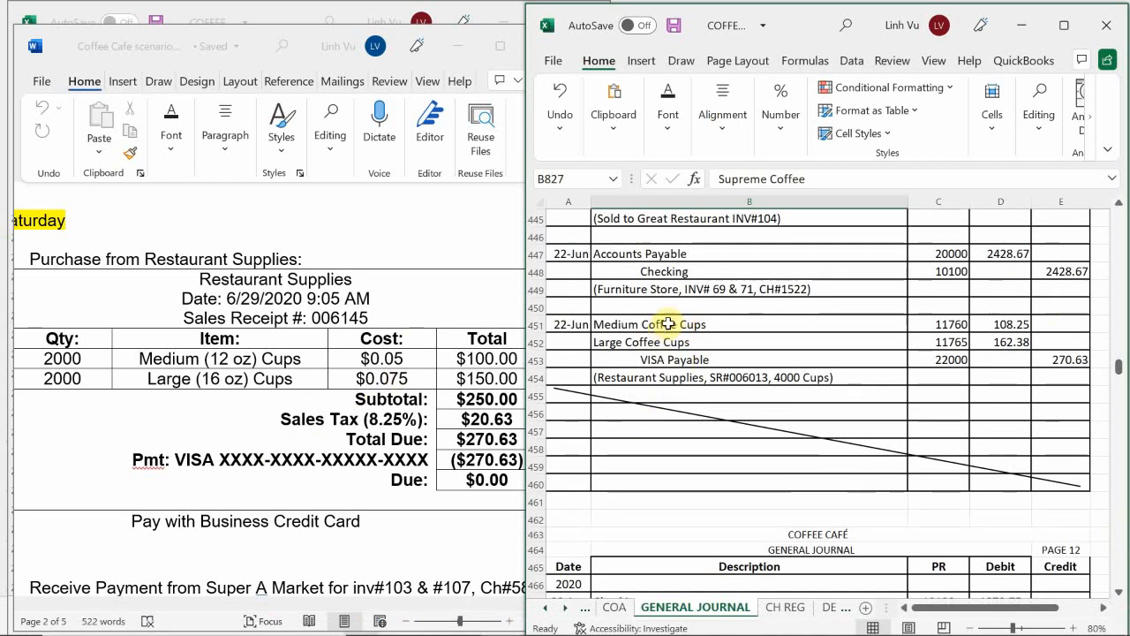
Step: Copy the 22-Jun Restaurant Supplies cup entry in B451:E455 to the blank journal rows starting at B831
{"action": "left_click_drag", "start_coordinate": [668, 324], "coordinate": [1047, 398]}
{"action": "key", "text": "ctrl+c"}
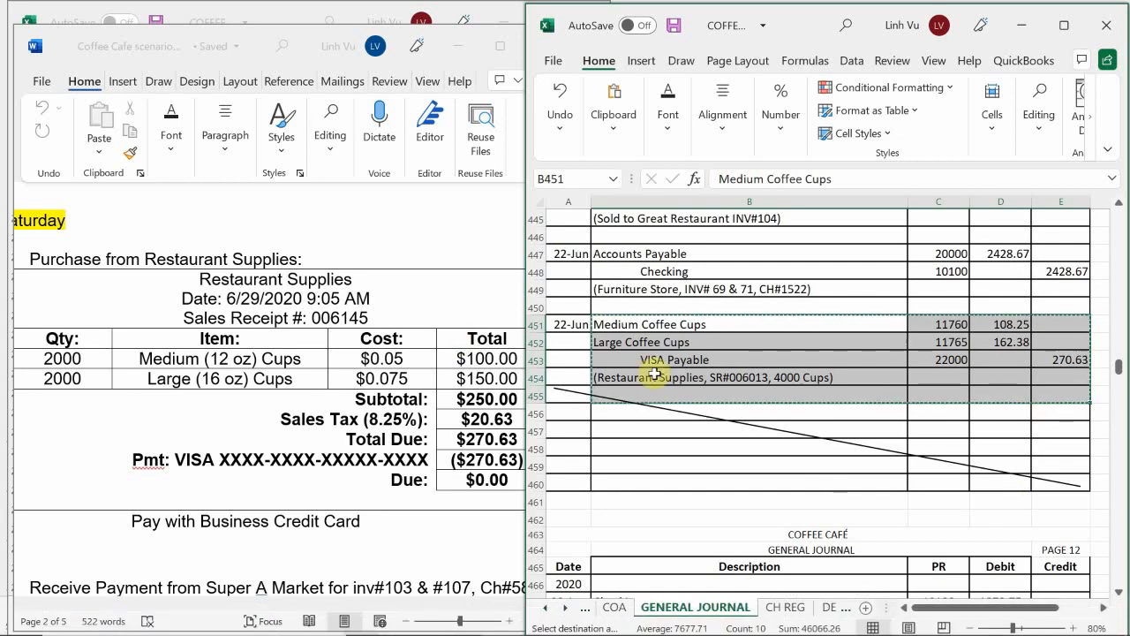
{"action": "scroll", "coordinate": [654, 374], "scroll_direction": "down", "scroll_amount": 20}
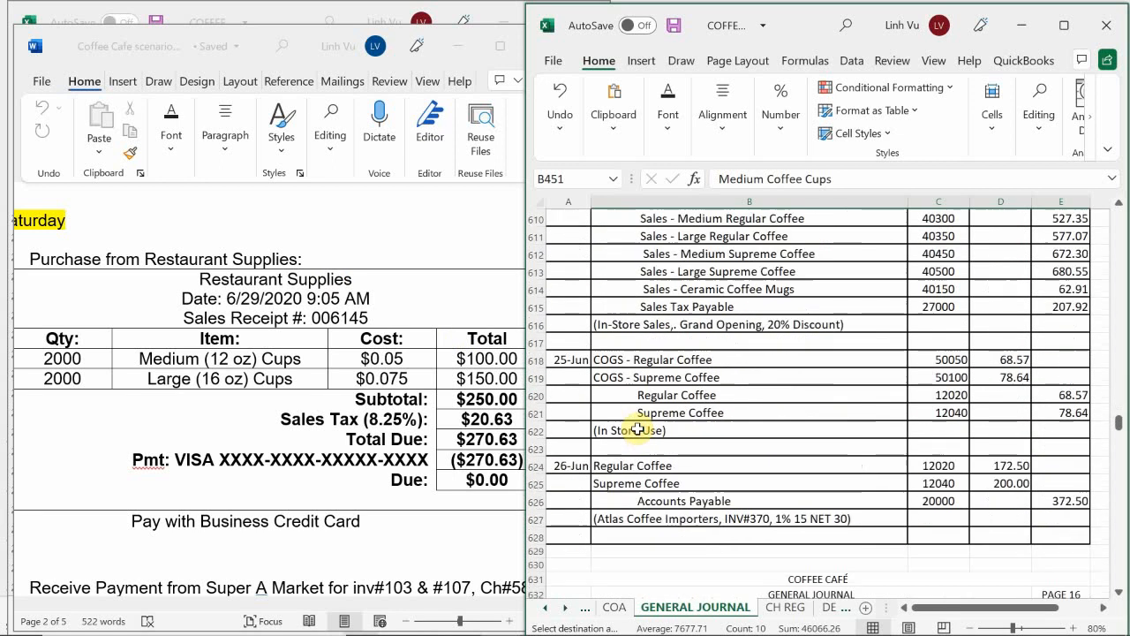
{"action": "scroll", "coordinate": [637, 429], "scroll_direction": "down", "scroll_amount": 20}
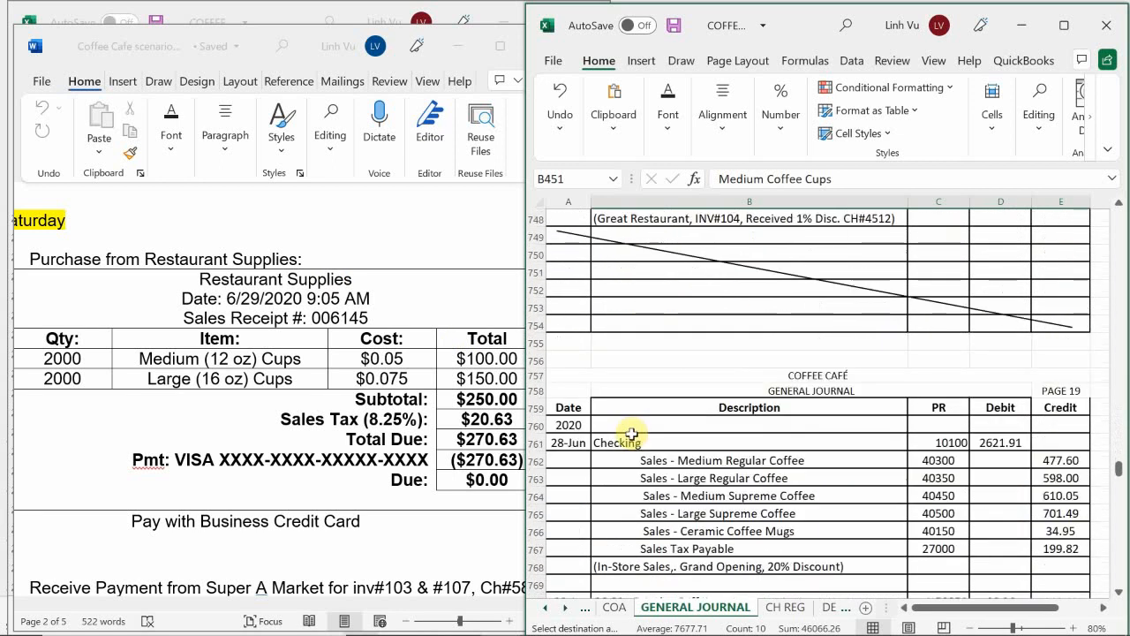
{"action": "scroll", "coordinate": [632, 434], "scroll_direction": "down", "scroll_amount": 20}
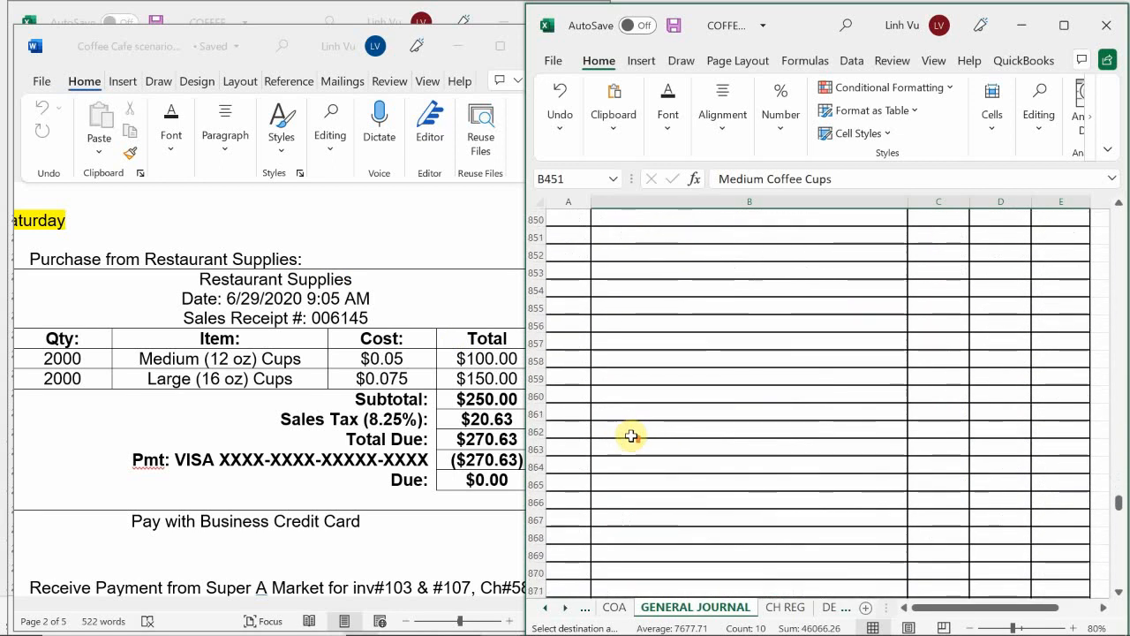
{"action": "scroll", "coordinate": [630, 433], "scroll_direction": "up", "scroll_amount": 9}
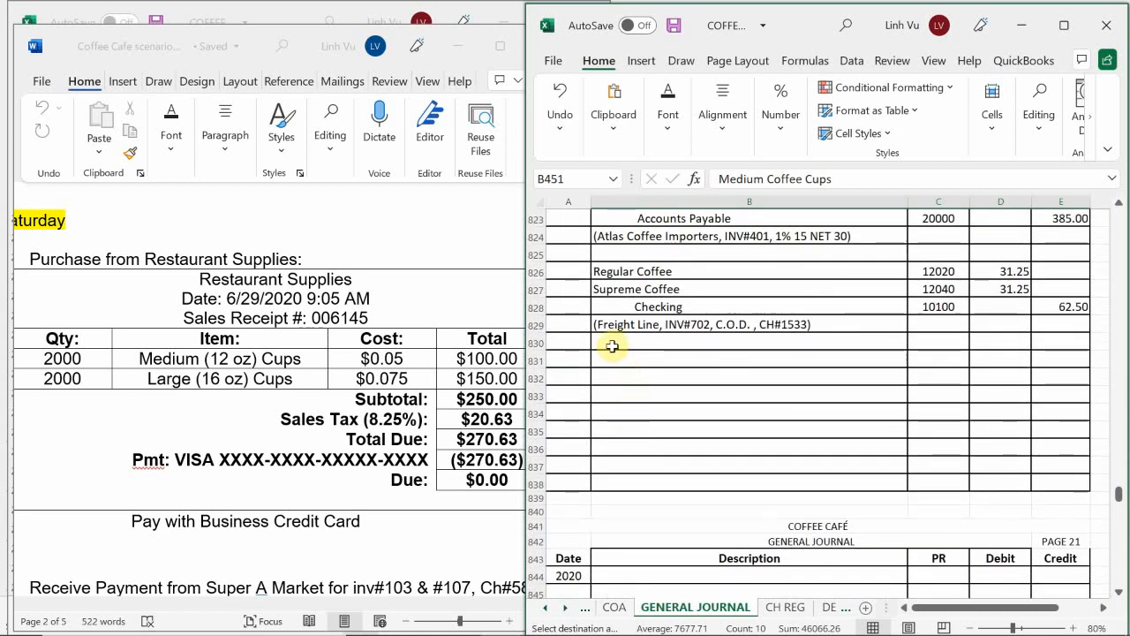
{"action": "left_click", "coordinate": [625, 357]}
{"action": "key", "text": "ctrl+v"}
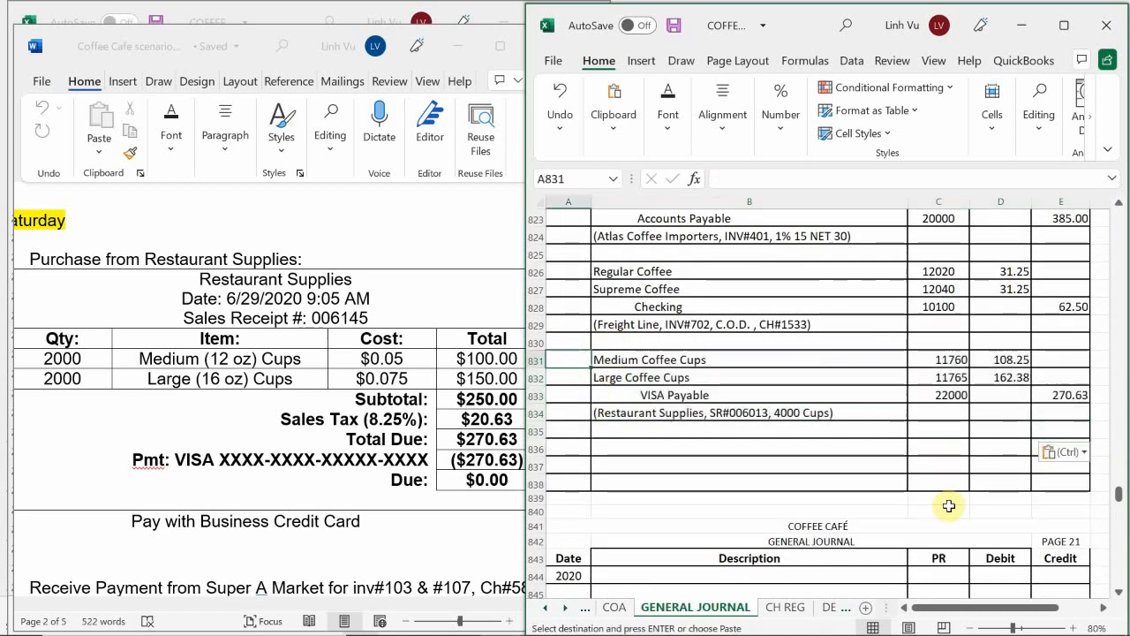
Step: Date the copied cup entry 6/29 in A831 and change its description in B834 to sales receipt SR#006145
{"action": "type", "text": "6/29"}
{"action": "key", "text": "Return"}
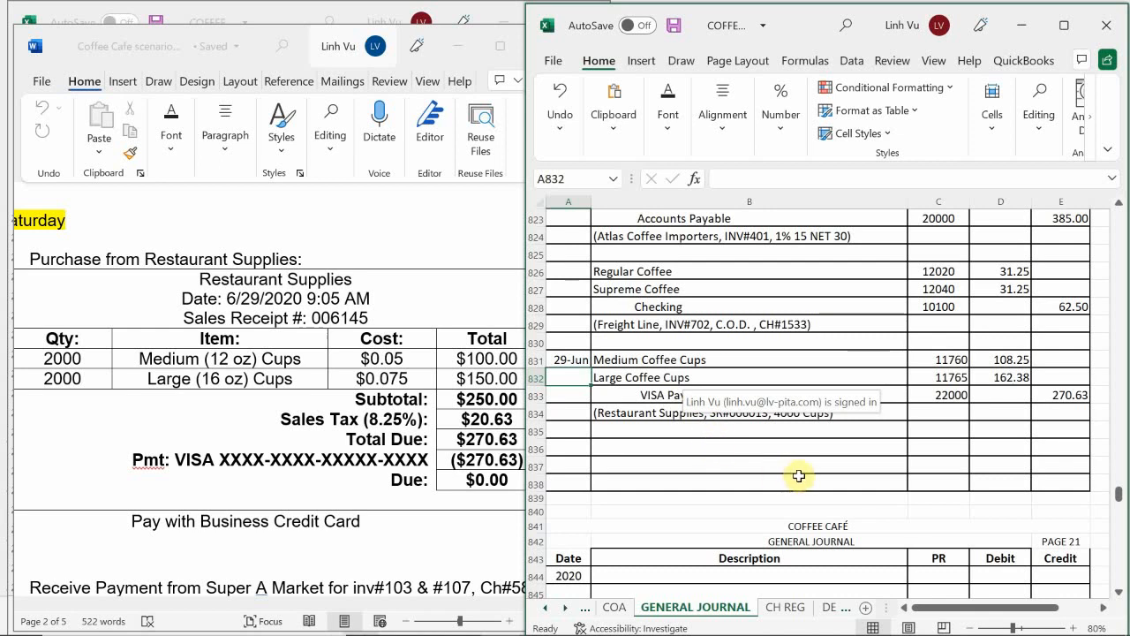
{"action": "double_click", "coordinate": [748, 413]}
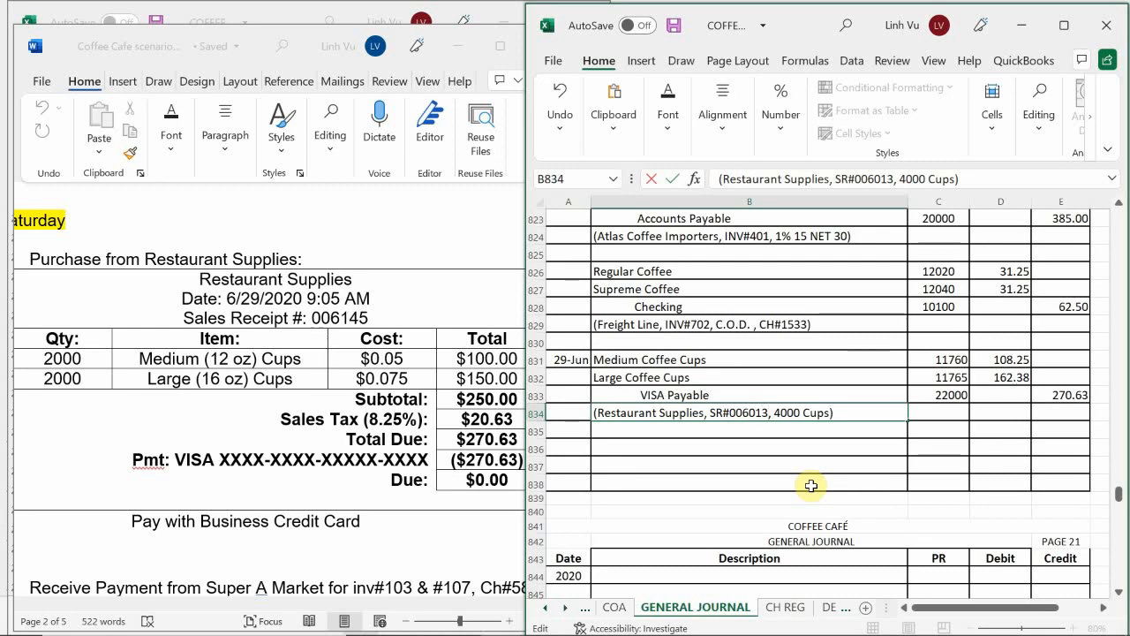
{"action": "key", "text": "BackSpace"}
{"action": "key", "text": "BackSpace"}
{"action": "key", "text": "BackSpace"}
{"action": "key", "text": "BackSpace"}
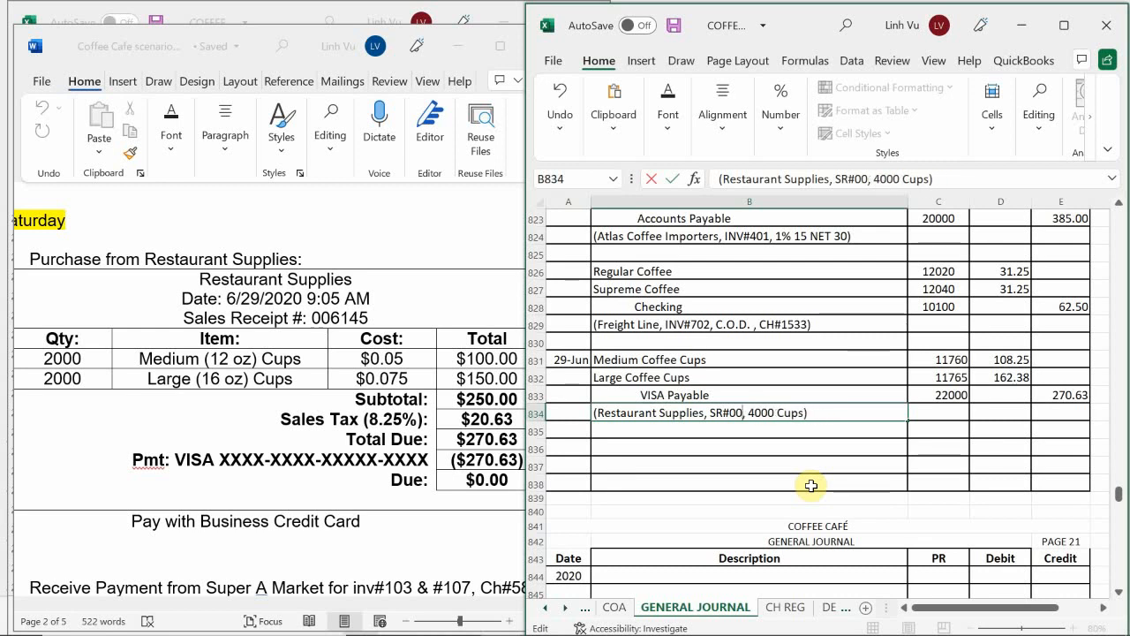
{"action": "type", "text": "6145"}
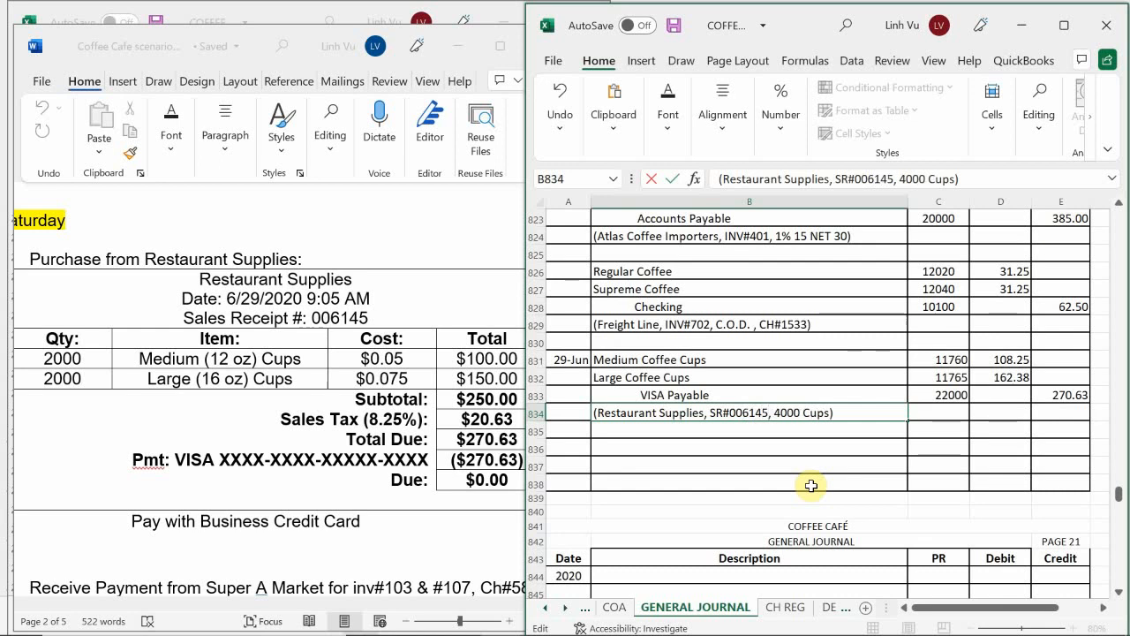
{"action": "key", "text": "Return"}
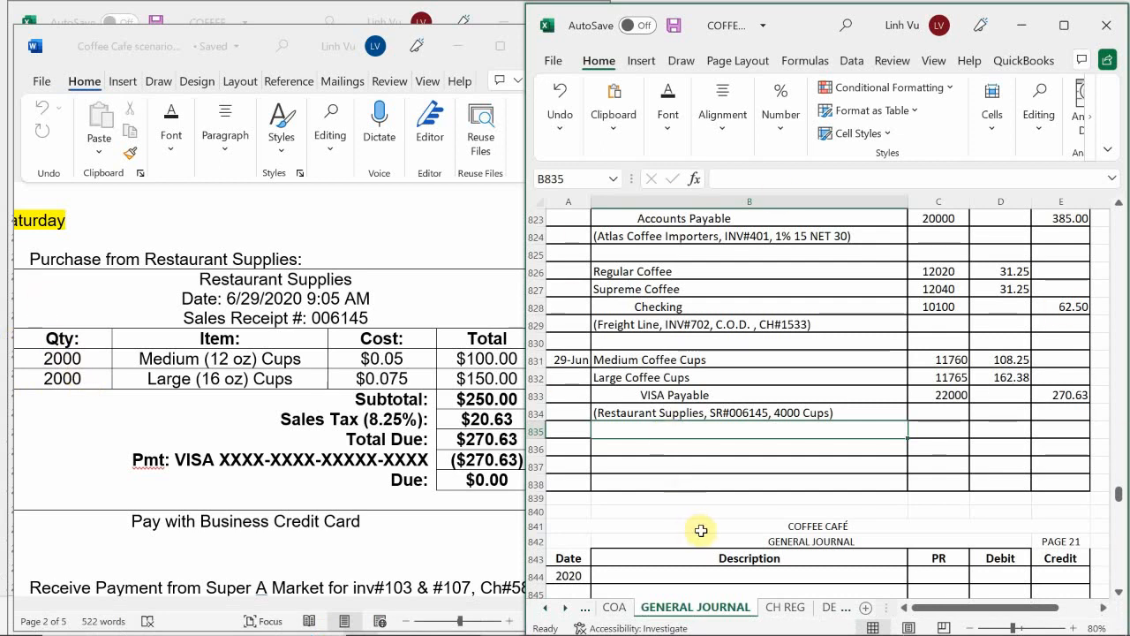
{"action": "left_click", "coordinate": [659, 478]}
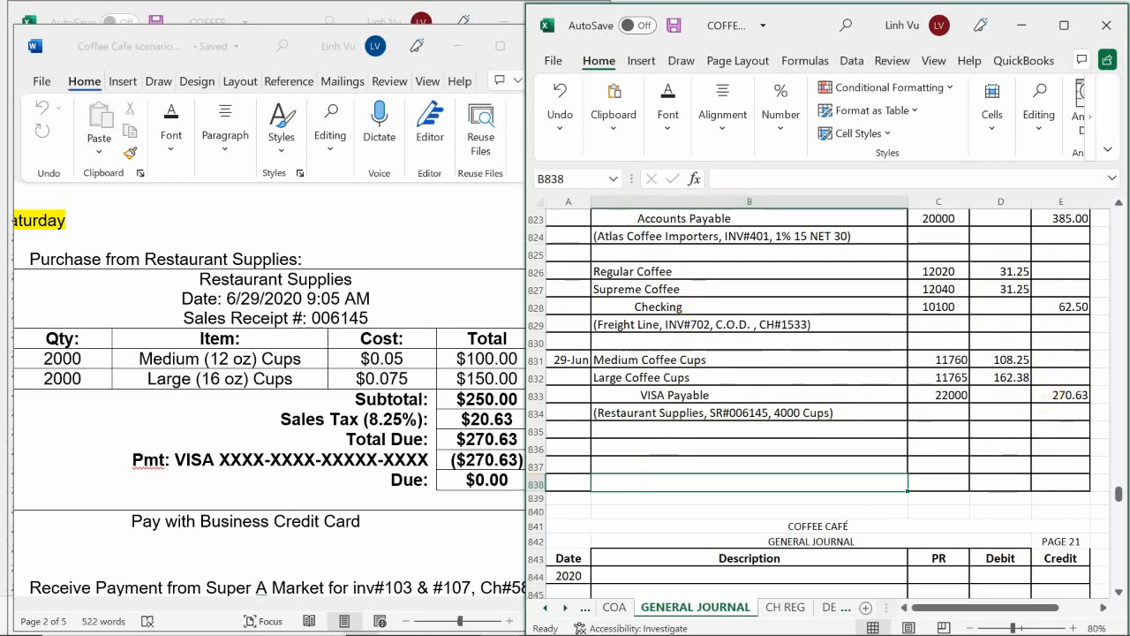
Step: Switch to the general ledger workbook and date the next Medium Coffee Cups account line 6/29 in A148
{"action": "mouse_move", "coordinate": [519, 623]}
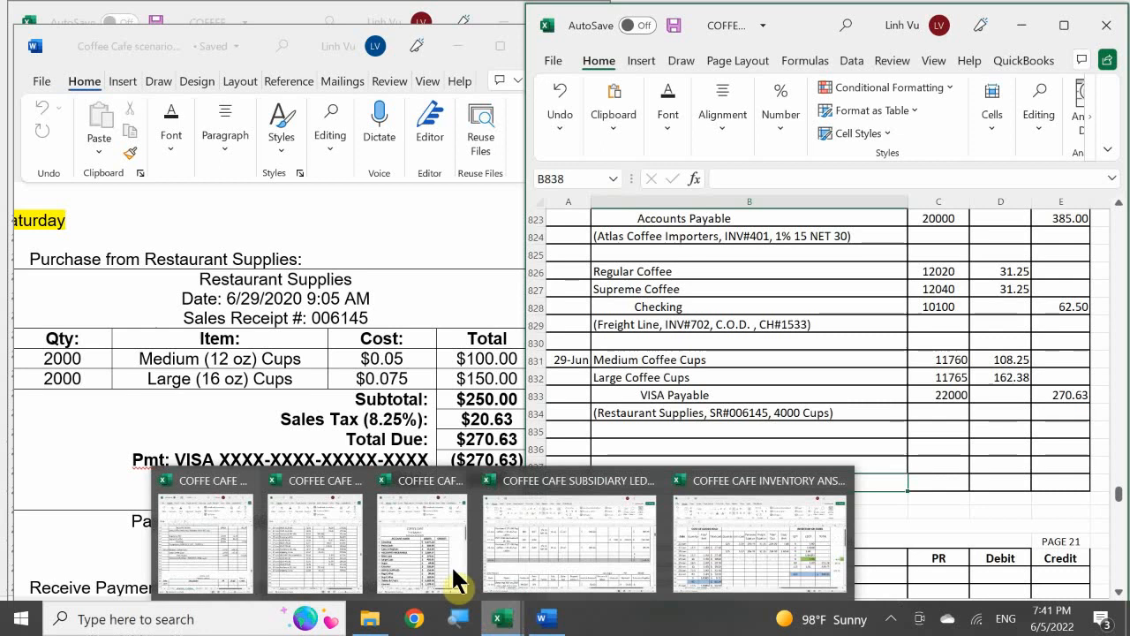
{"action": "left_click", "coordinate": [320, 548]}
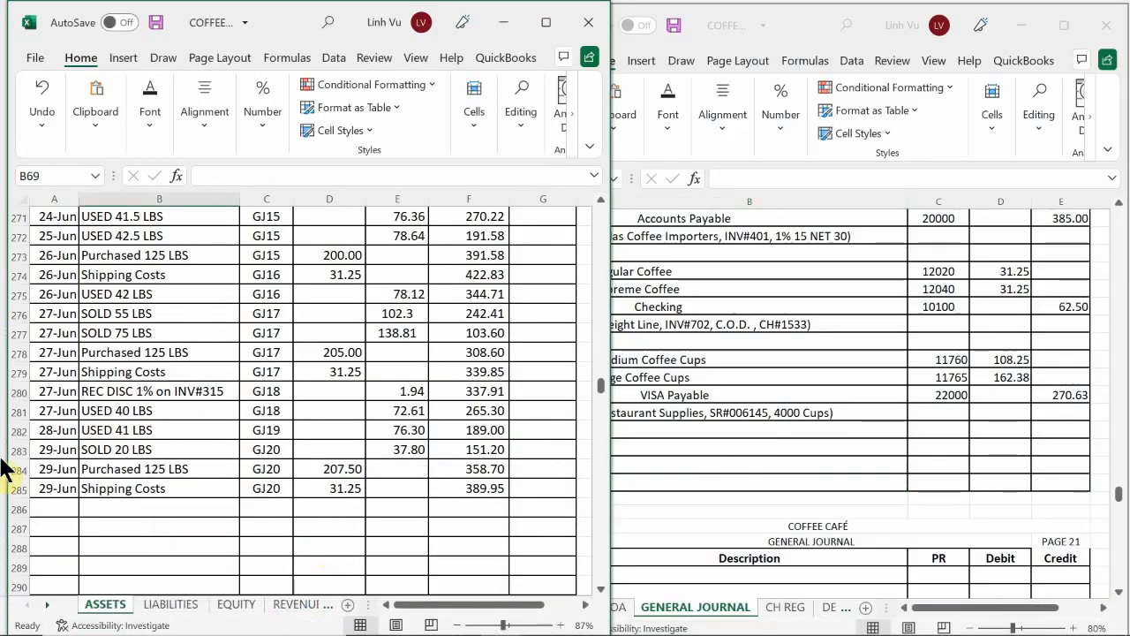
{"action": "left_click", "coordinate": [128, 500]}
{"action": "scroll", "coordinate": [131, 444], "scroll_direction": "up", "scroll_amount": 20}
{"action": "scroll", "coordinate": [131, 444], "scroll_direction": "up", "scroll_amount": 20}
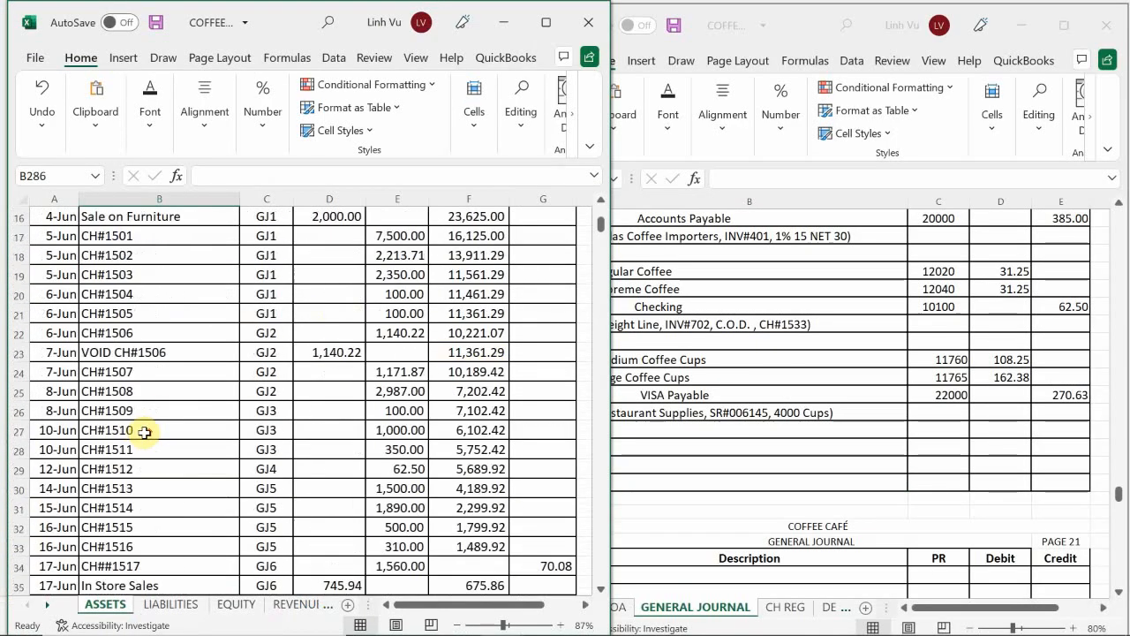
{"action": "scroll", "coordinate": [139, 430], "scroll_direction": "down", "scroll_amount": 19}
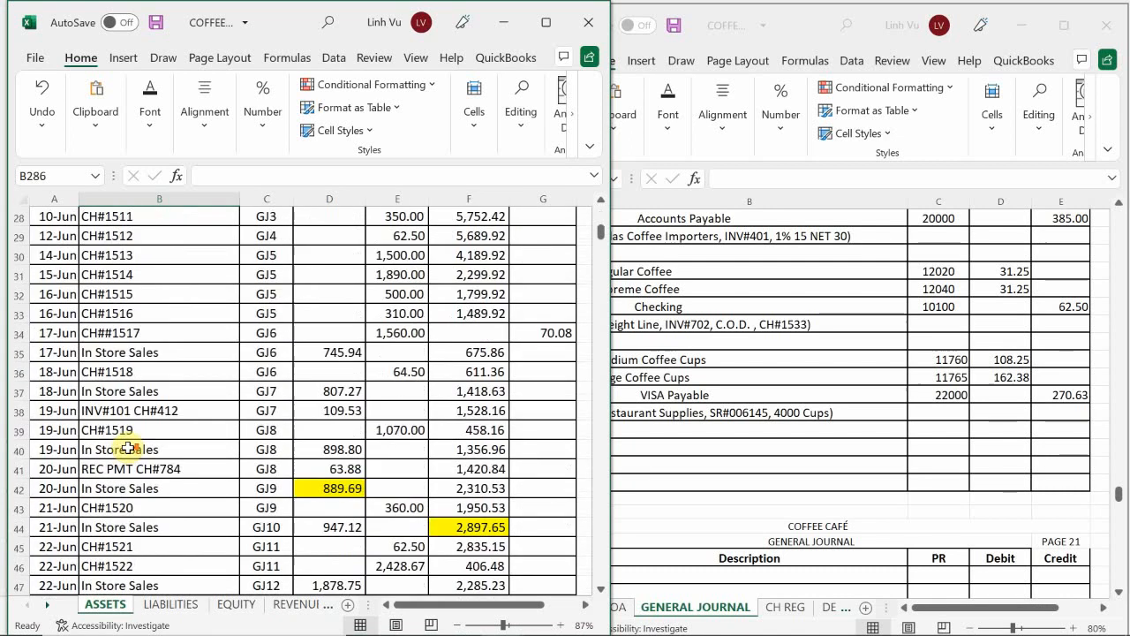
{"action": "scroll", "coordinate": [121, 456], "scroll_direction": "down", "scroll_amount": 16}
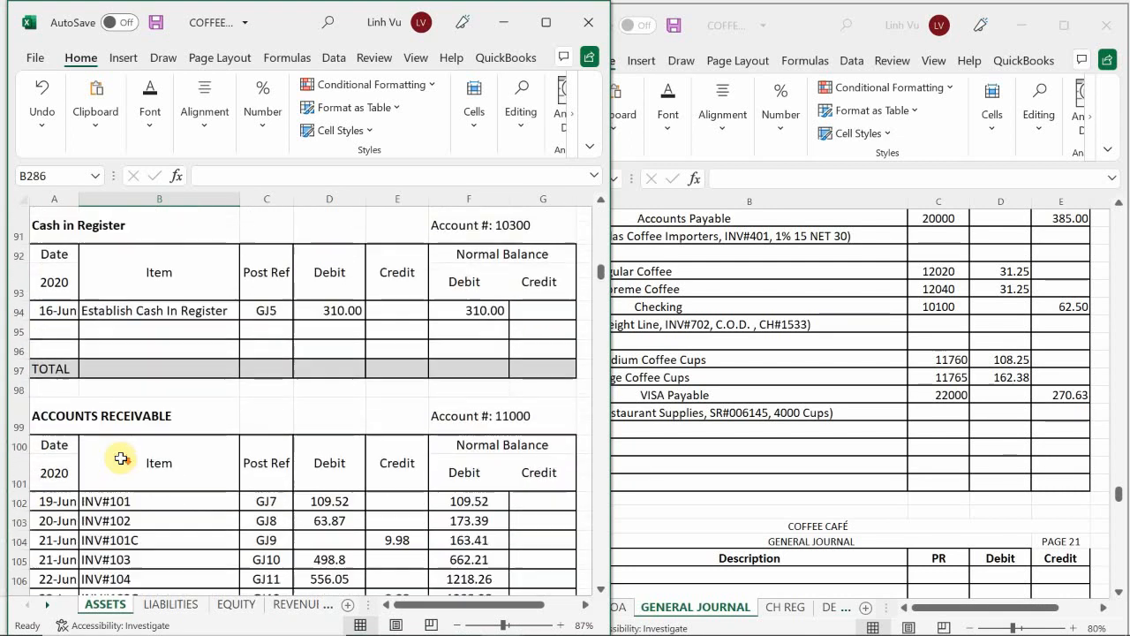
{"action": "scroll", "coordinate": [120, 461], "scroll_direction": "down", "scroll_amount": 11}
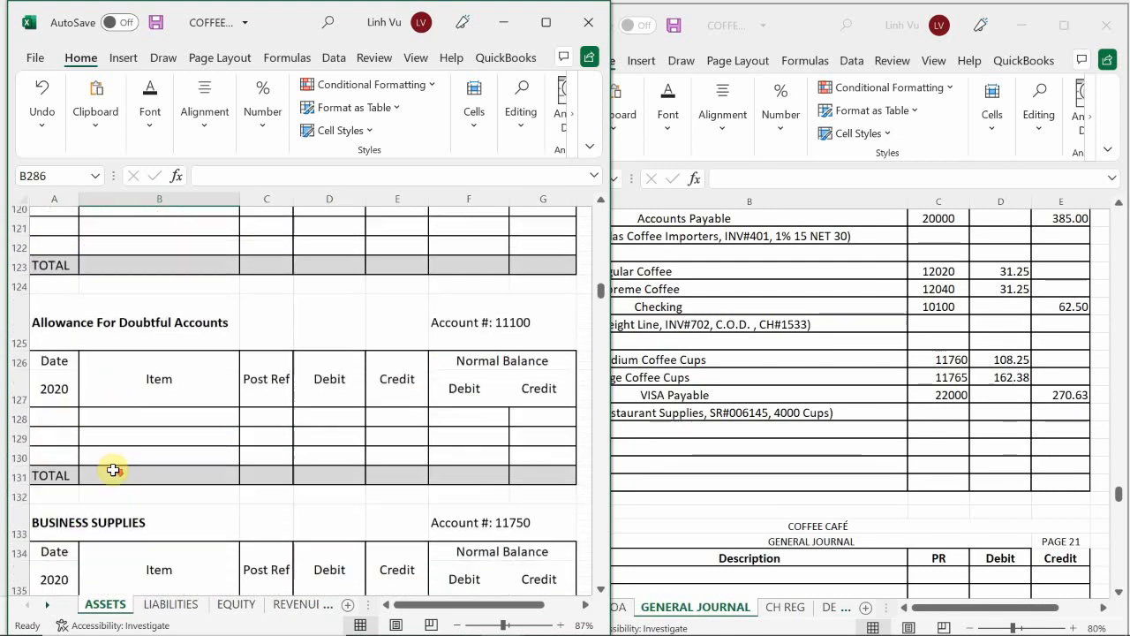
{"action": "scroll", "coordinate": [112, 469], "scroll_direction": "down", "scroll_amount": 1}
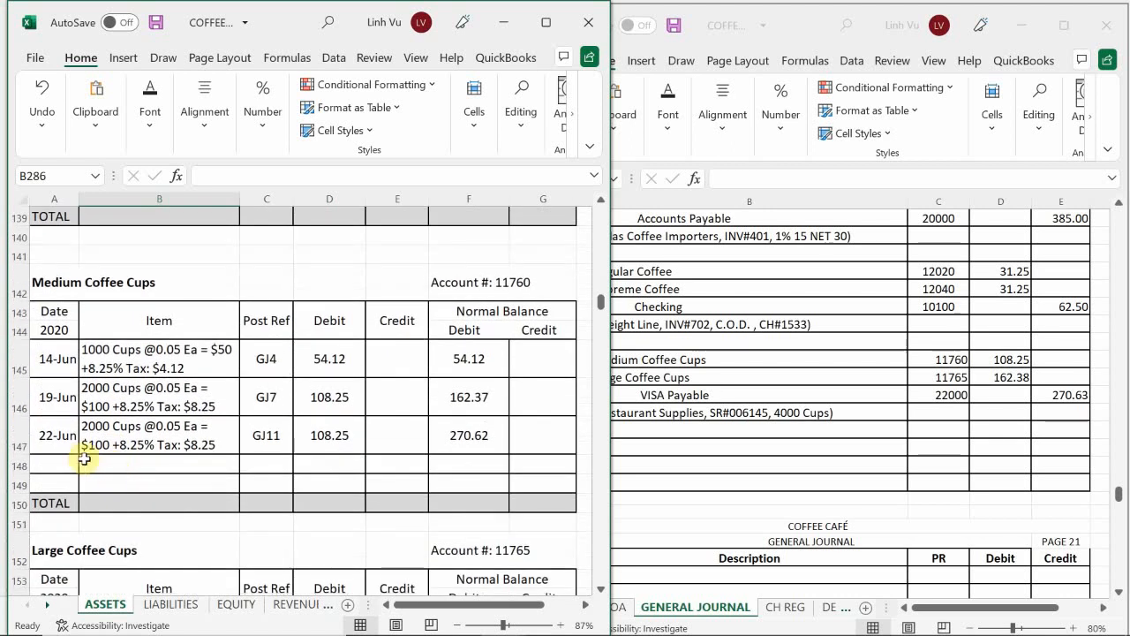
{"action": "left_click", "coordinate": [53, 481]}
{"action": "left_click", "coordinate": [55, 465]}
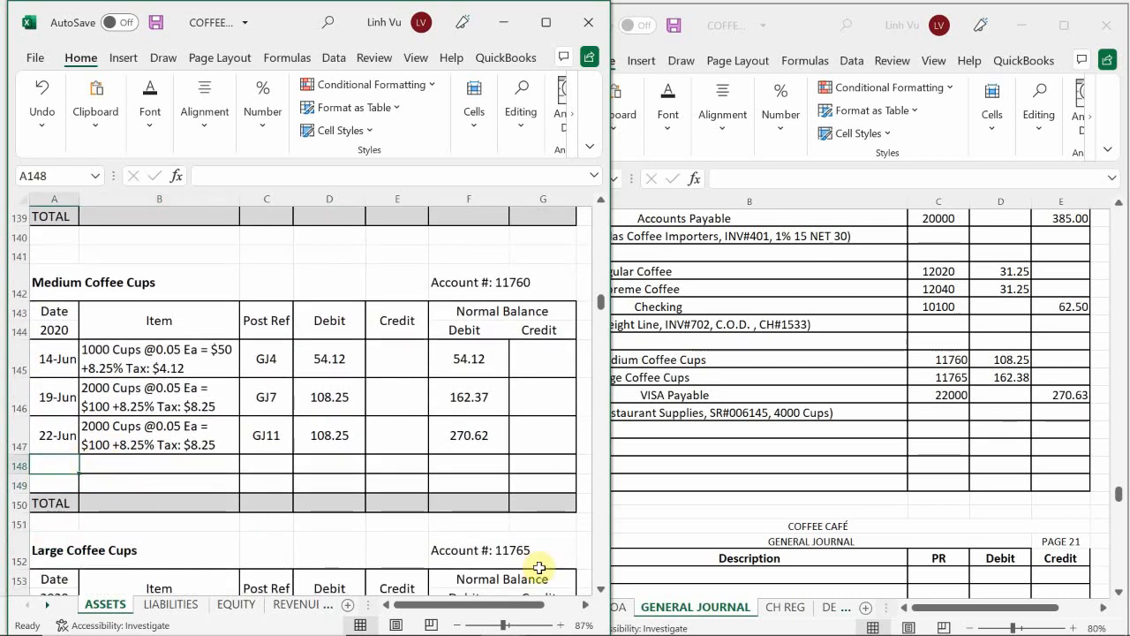
{"action": "type", "text": "6/29"}
{"action": "key", "text": "Return"}
Step: Link the 29-Jun Medium Coffee Cups item in B148 to the line above with =B147 and set its post reference to GJ20
{"action": "key", "text": "Up"}
{"action": "key", "text": "Right"}
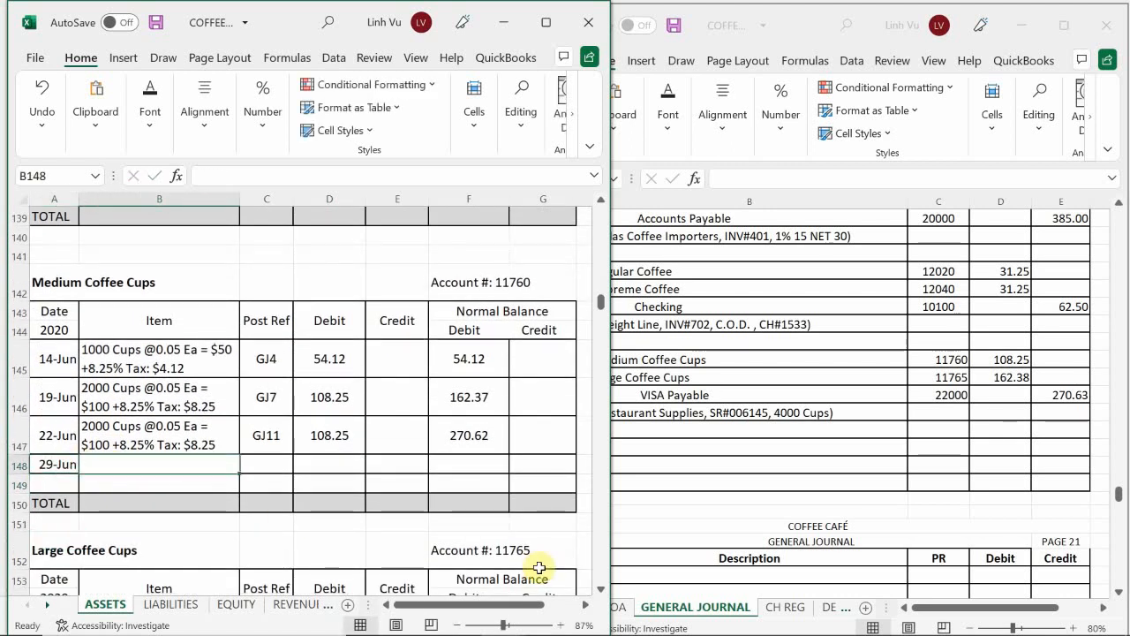
{"action": "type", "text": "="}
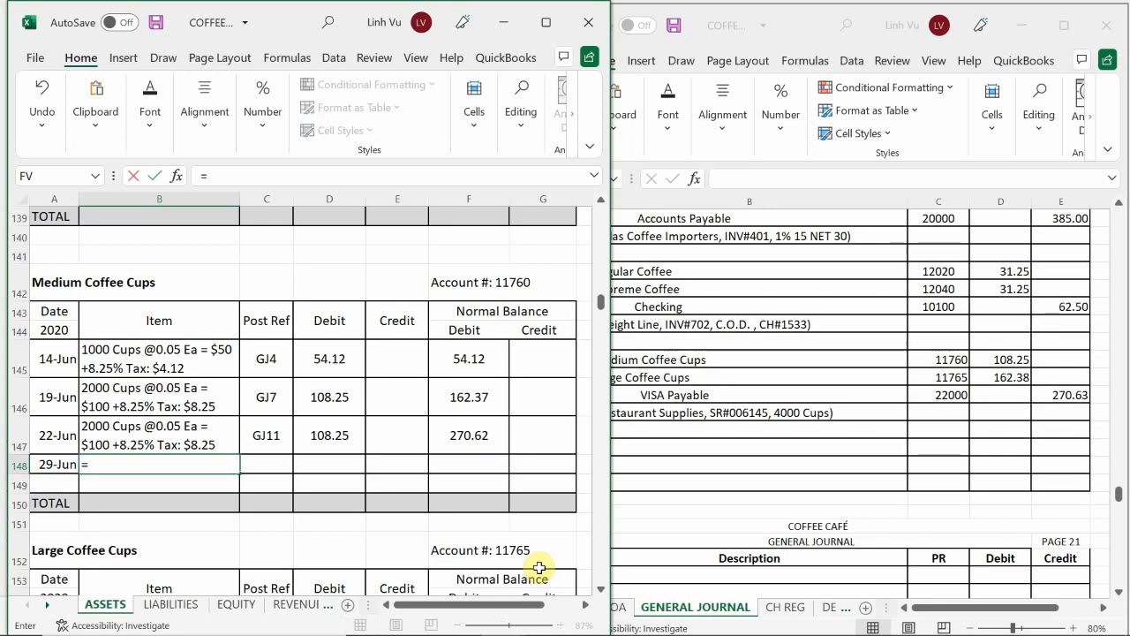
{"action": "key", "text": "Up"}
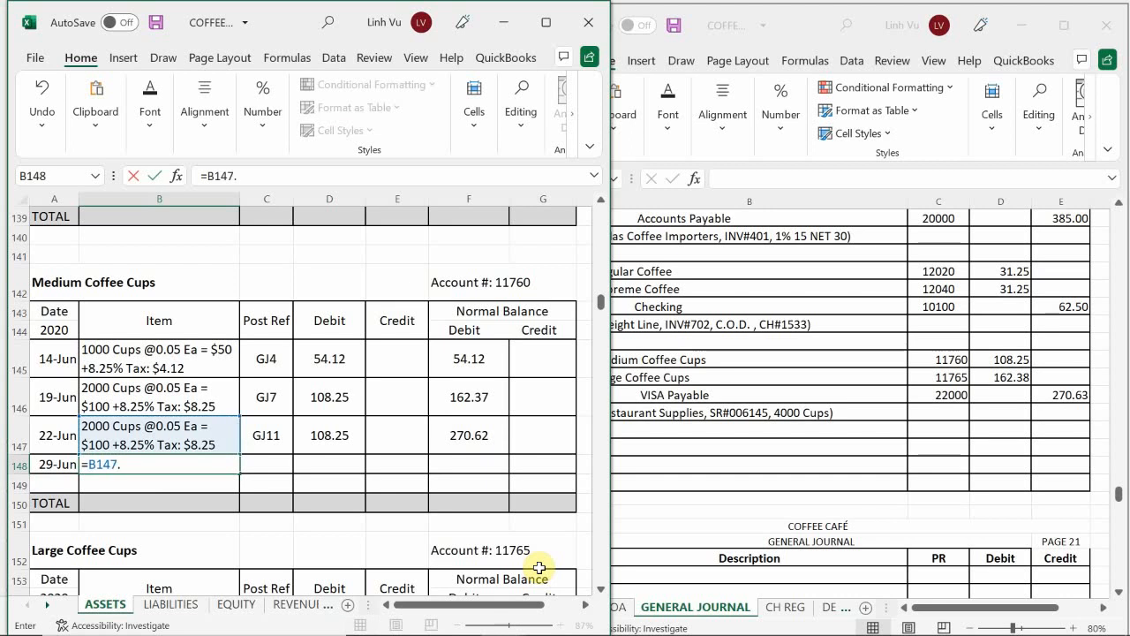
{"action": "key", "text": "Return"}
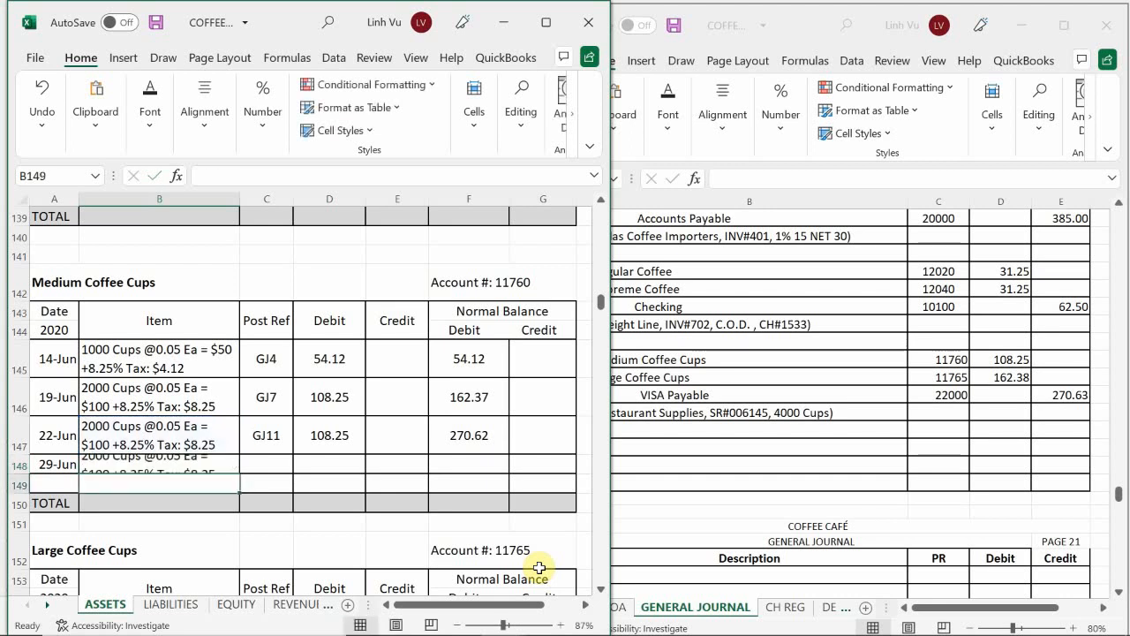
{"action": "key", "text": "Right"}
{"action": "key", "text": "Up"}
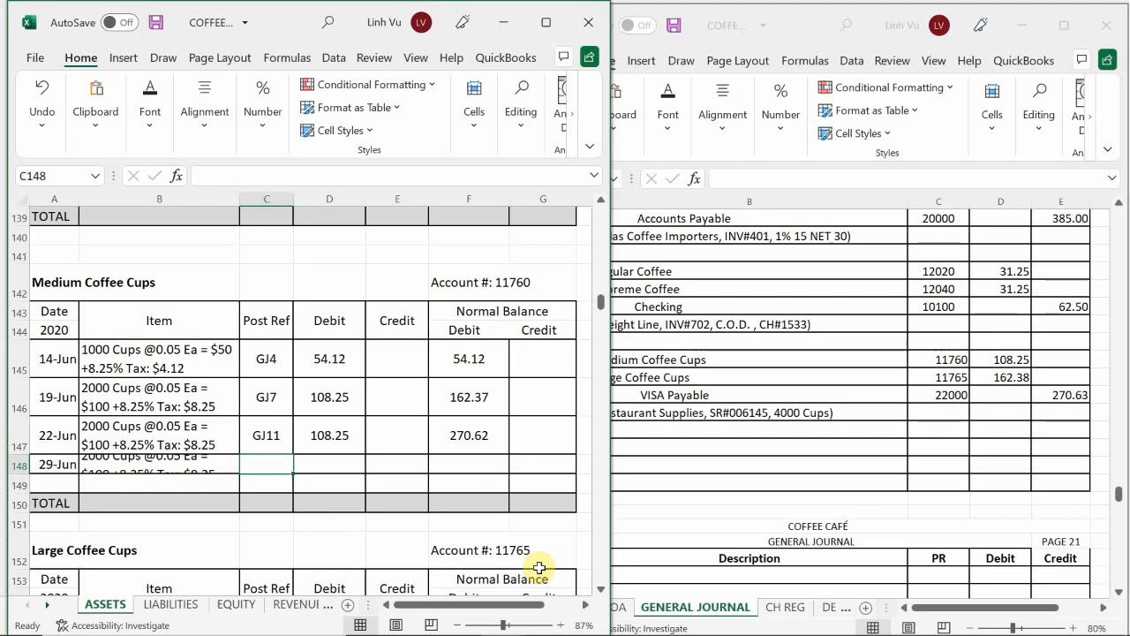
{"action": "type", "text": "GJ"}
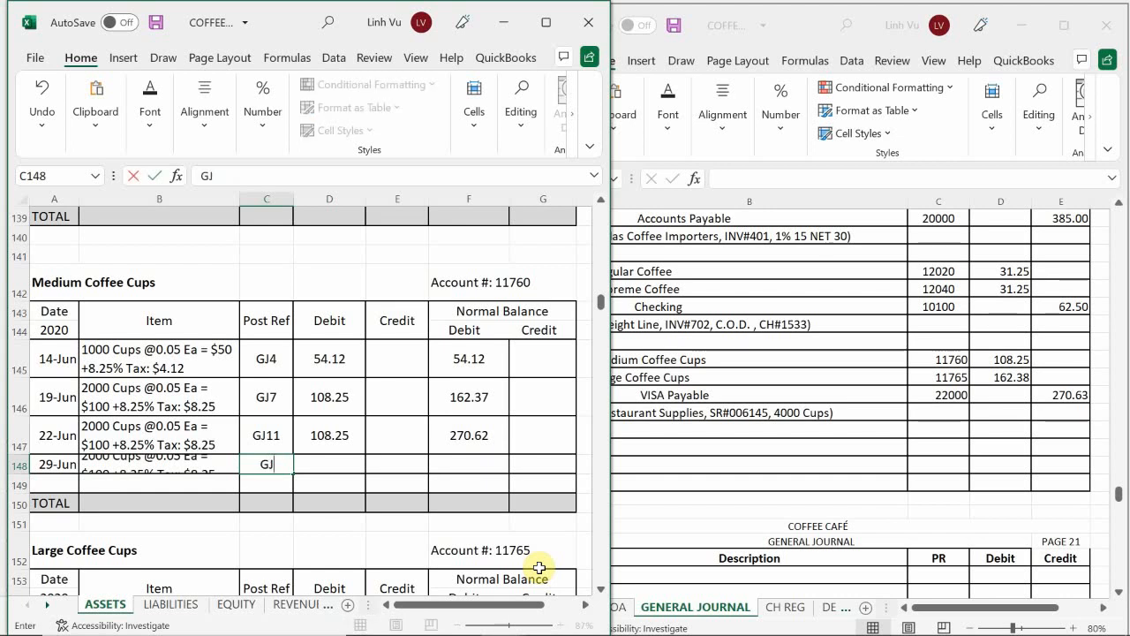
{"action": "type", "text": "20"}
{"action": "key", "text": "Return"}
Step: Link the 29-Jun Medium Coffee Cups debit in D148 to the previous debit with =D147
{"action": "key", "text": "Right"}
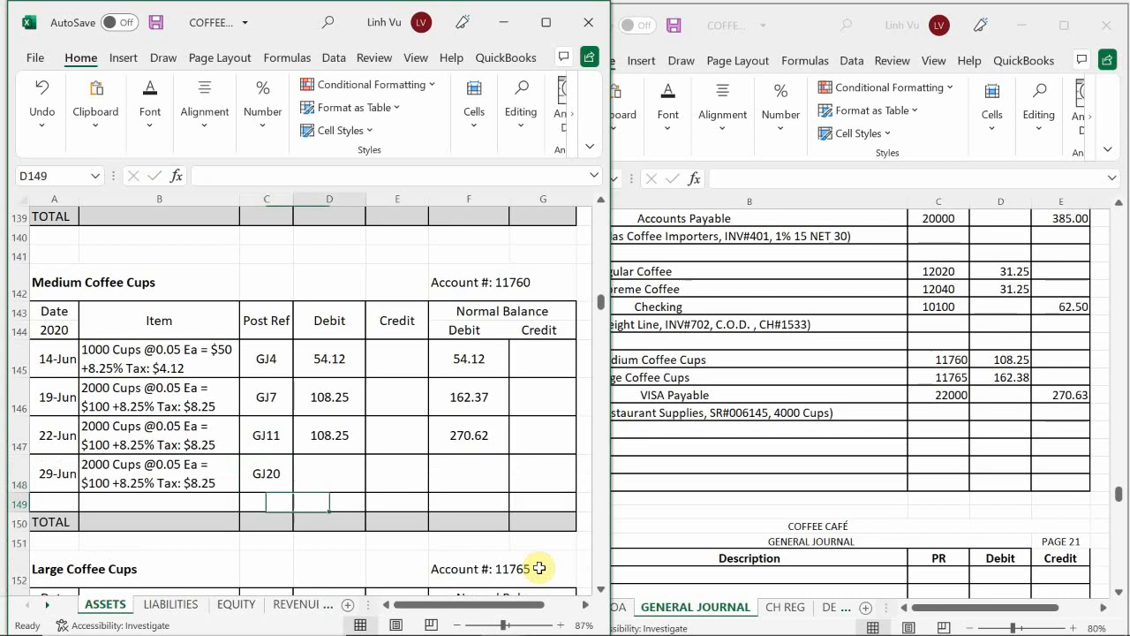
{"action": "key", "text": "Up"}
{"action": "type", "text": "="}
{"action": "key", "text": "Up"}
{"action": "key", "text": "Return"}
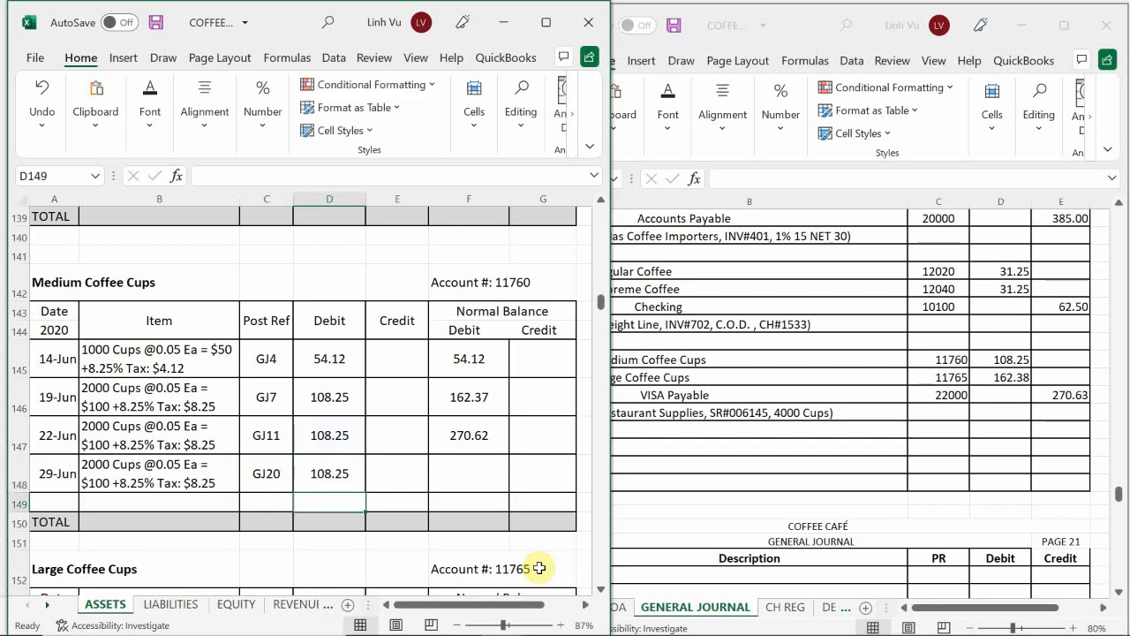
Step: Extend the Medium Coffee Cups running debit balance formula from F147 down to F148
{"action": "key", "text": "Right"}
{"action": "key", "text": "Up"}
{"action": "key", "text": "Right"}
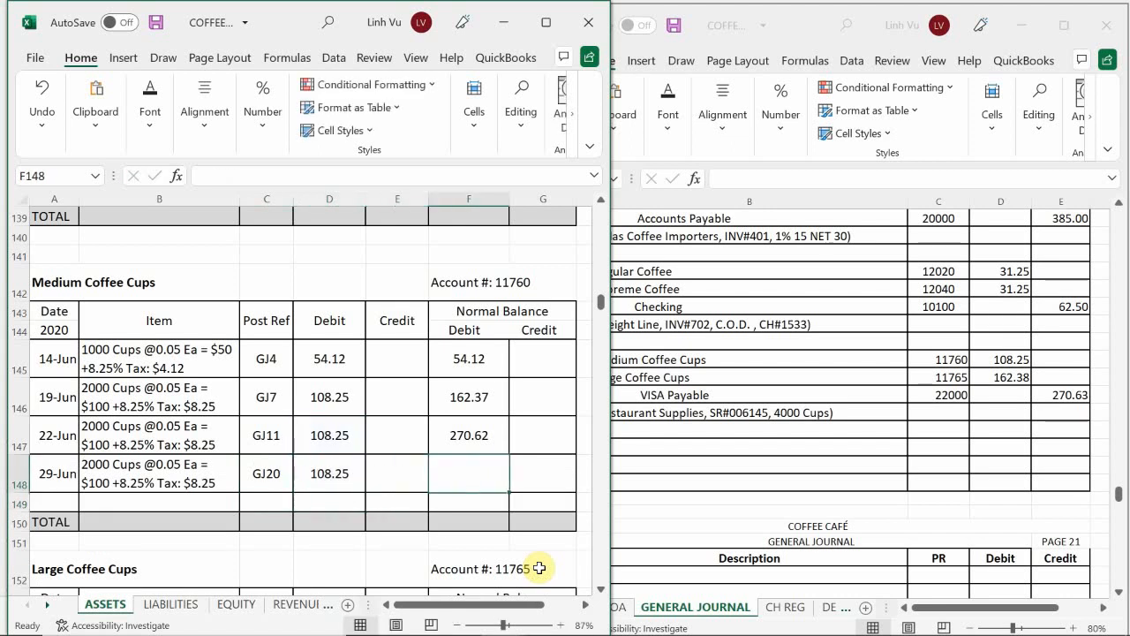
{"action": "left_click", "coordinate": [468, 435]}
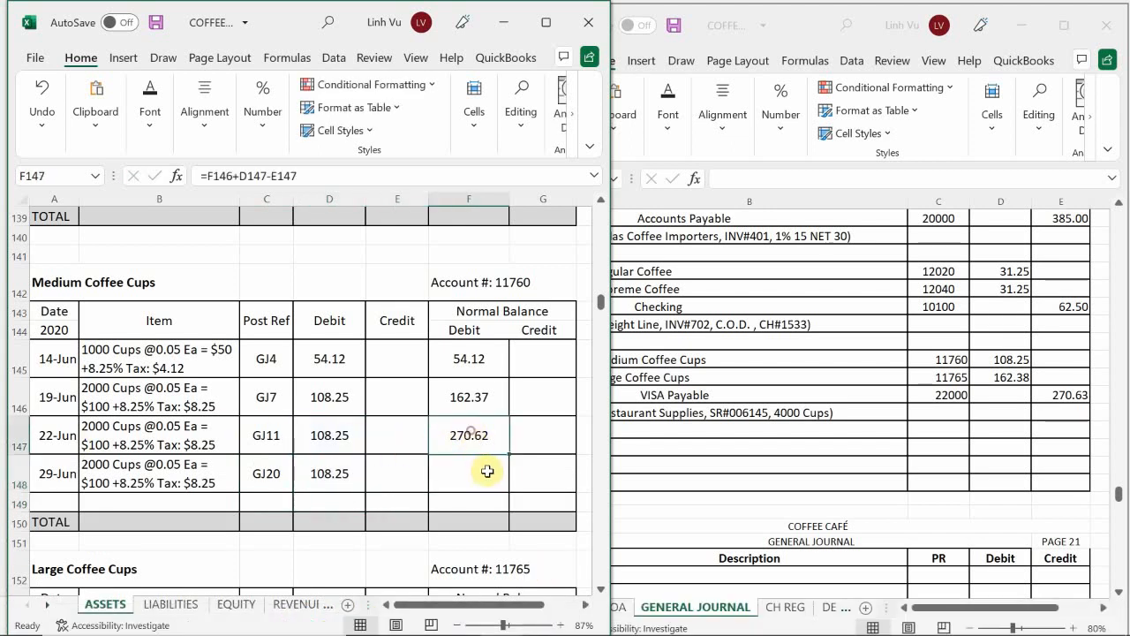
{"action": "left_click_drag", "start_coordinate": [510, 454], "coordinate": [505, 482]}
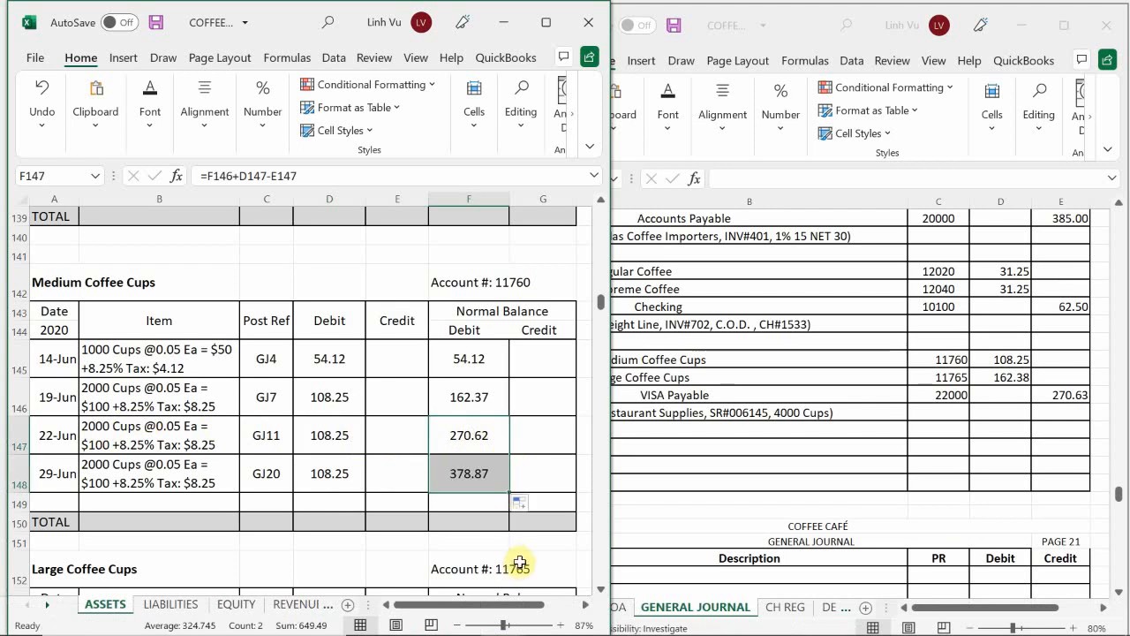
{"action": "left_click", "coordinate": [445, 484]}
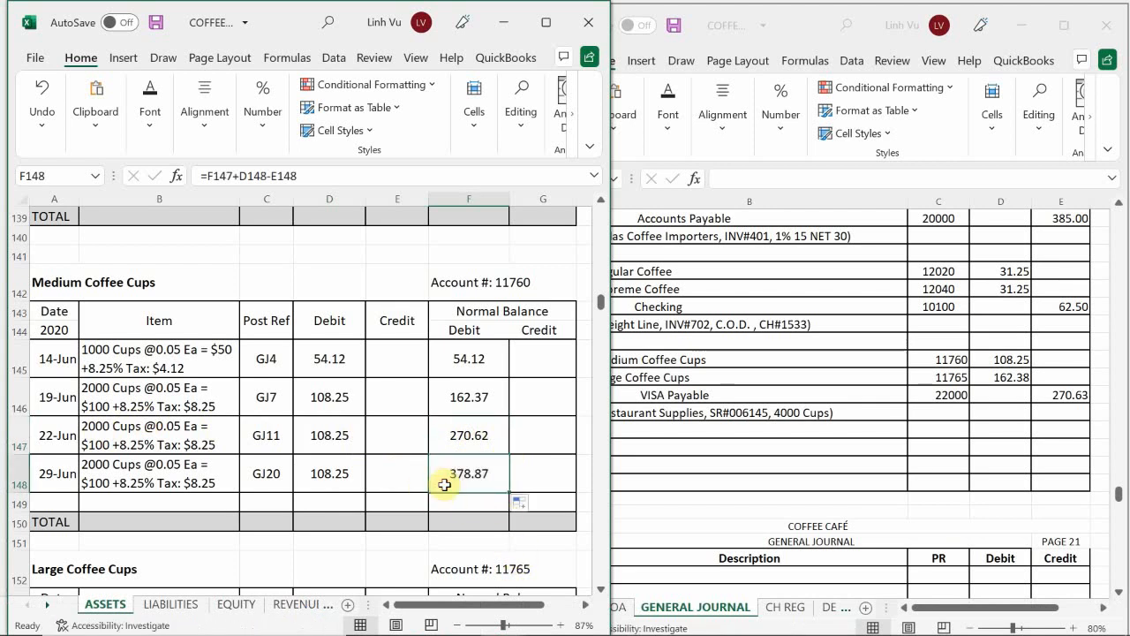
Step: Date the next Large Coffee Cups line 6/29 in A158 and link its item in B158 to B157
{"action": "scroll", "coordinate": [157, 403], "scroll_direction": "down", "scroll_amount": 4}
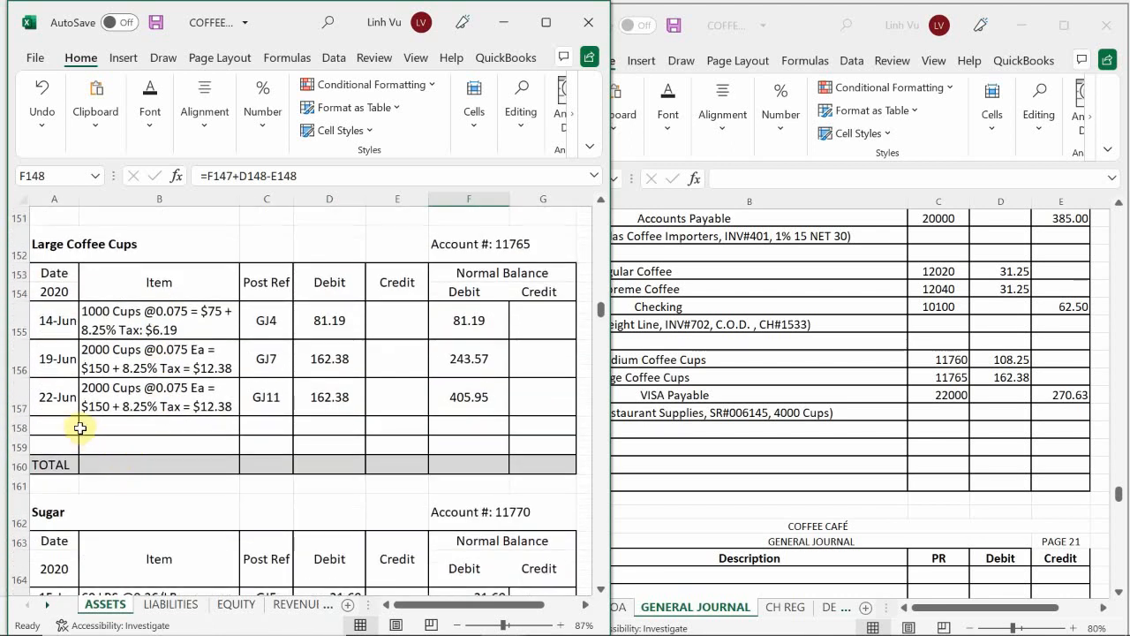
{"action": "left_click", "coordinate": [63, 428]}
{"action": "type", "text": "6/"}
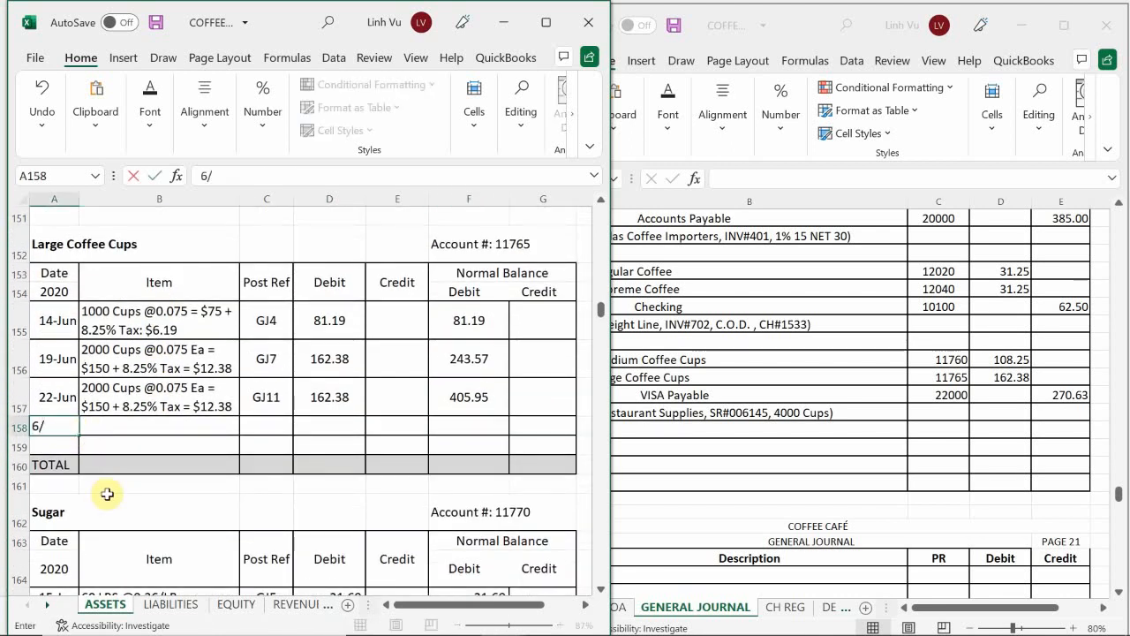
{"action": "type", "text": "29"}
{"action": "key", "text": "Tab"}
{"action": "type", "text": "="}
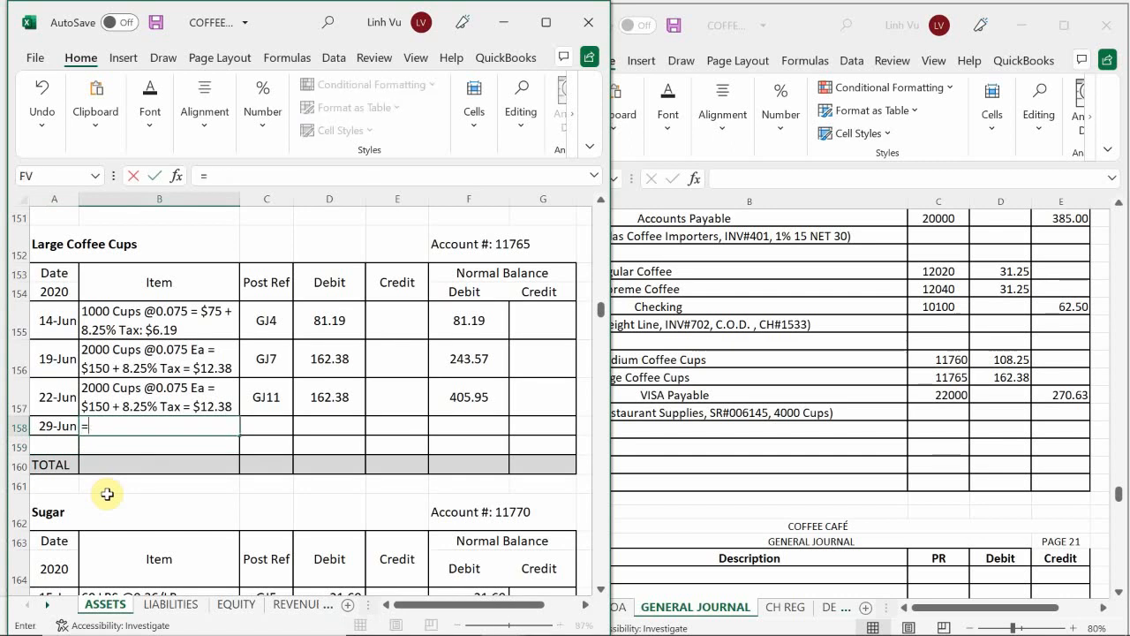
{"action": "key", "text": "Up"}
{"action": "key", "text": "Return"}
Step: Set the 29-Jun Large Coffee Cups post reference to GJ20 and link its debit in D158 with =D157
{"action": "key", "text": "Right"}
{"action": "key", "text": "Up"}
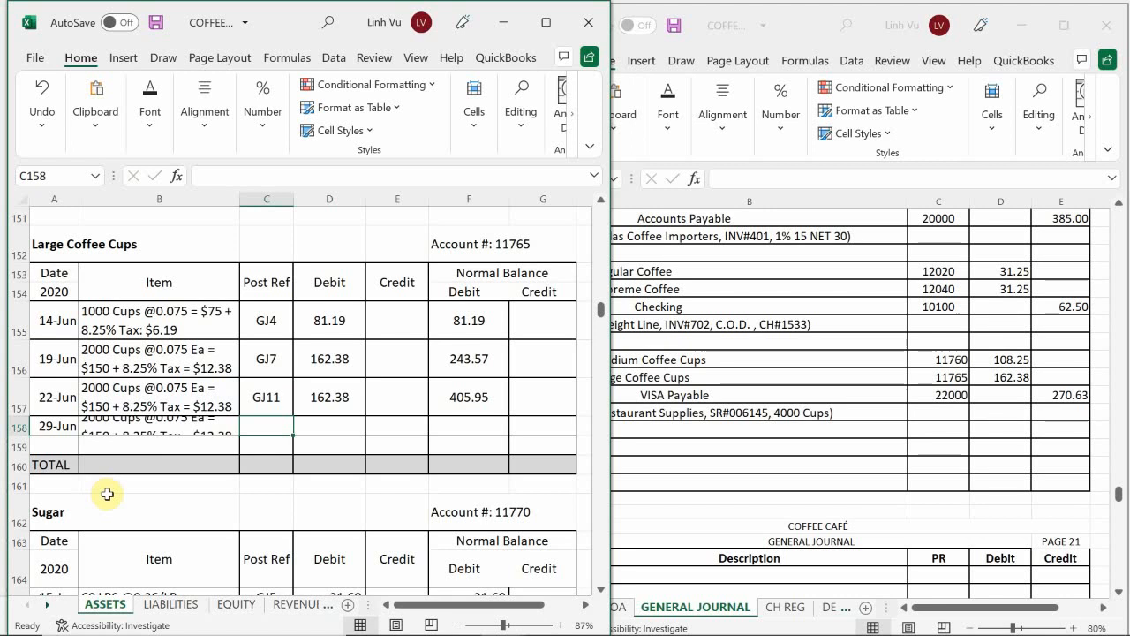
{"action": "type", "text": "GJ20"}
{"action": "key", "text": "Return"}
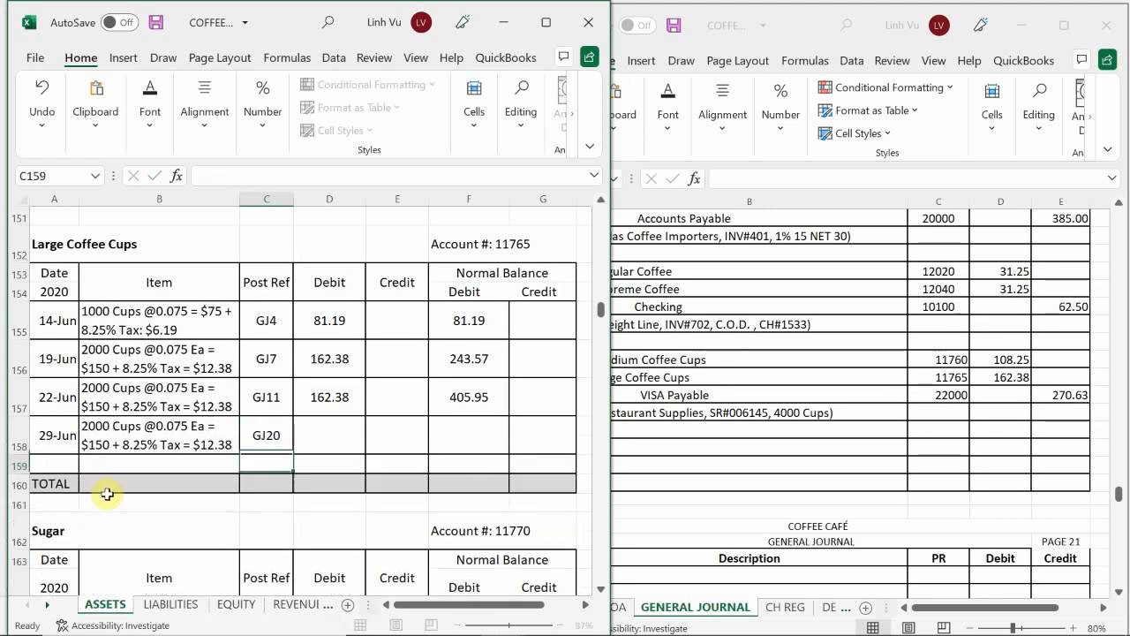
{"action": "key", "text": "Right"}
{"action": "key", "text": "Up"}
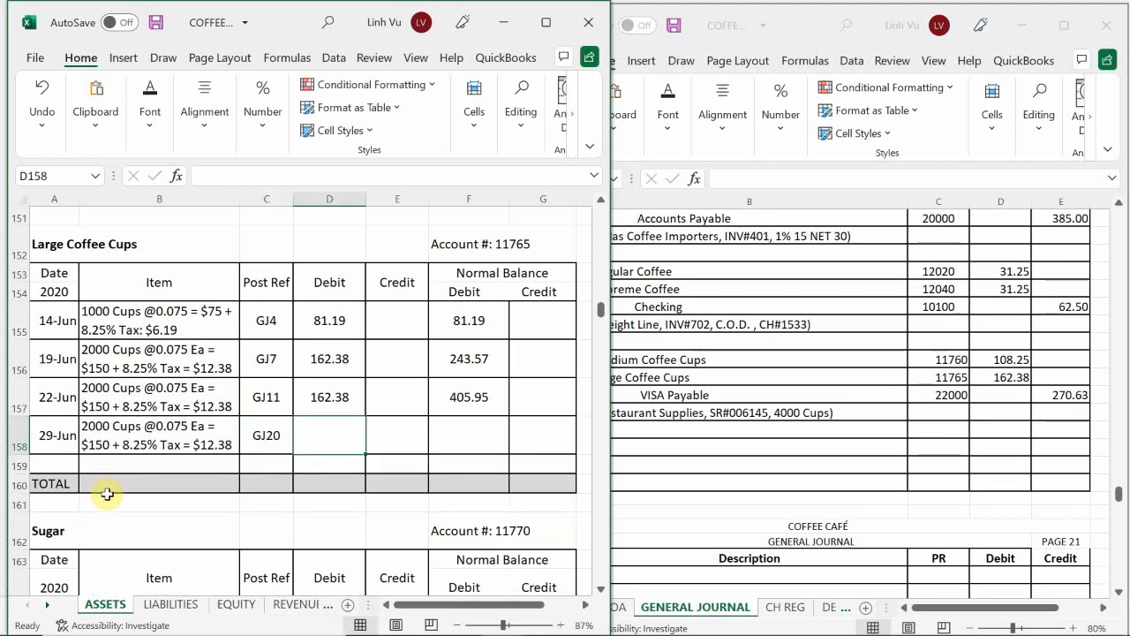
{"action": "type", "text": "="}
{"action": "key", "text": "Up"}
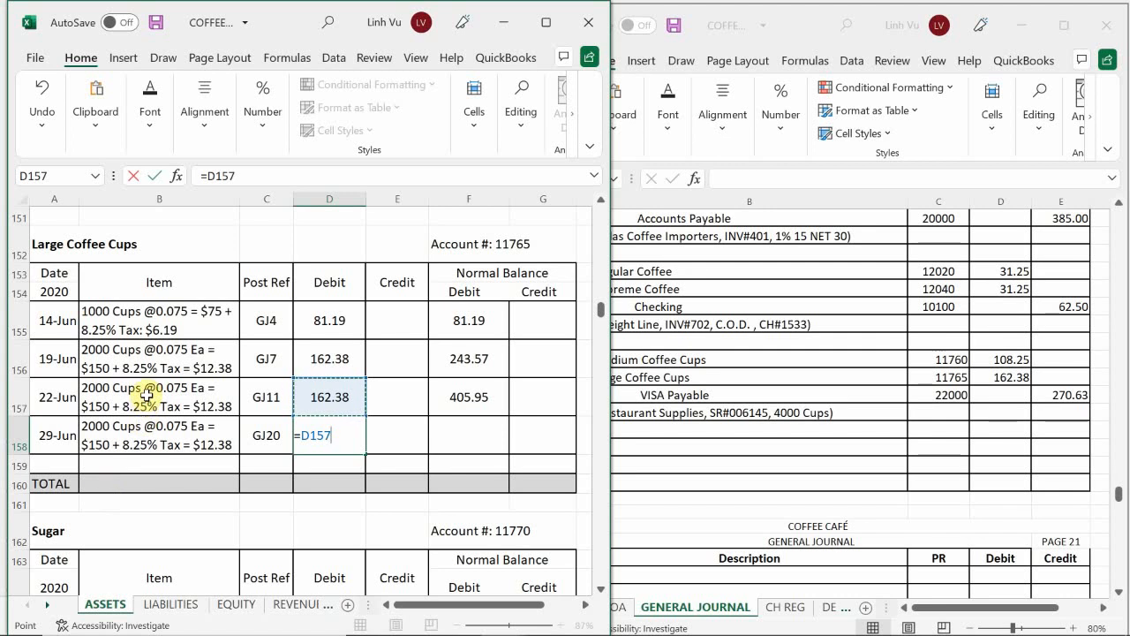
{"action": "key", "text": "Return"}
Step: Extend the Large Coffee Cups running debit balance formula from F157 down to F158
{"action": "key", "text": "Right"}
{"action": "key", "text": "Right"}
{"action": "key", "text": "Up"}
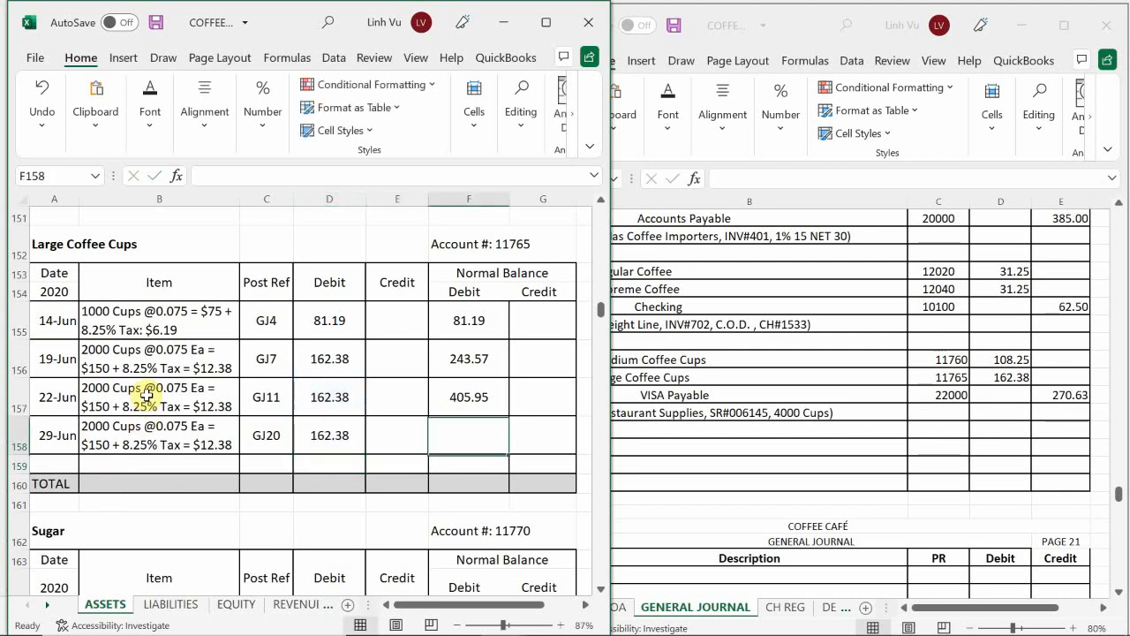
{"action": "left_click", "coordinate": [477, 393]}
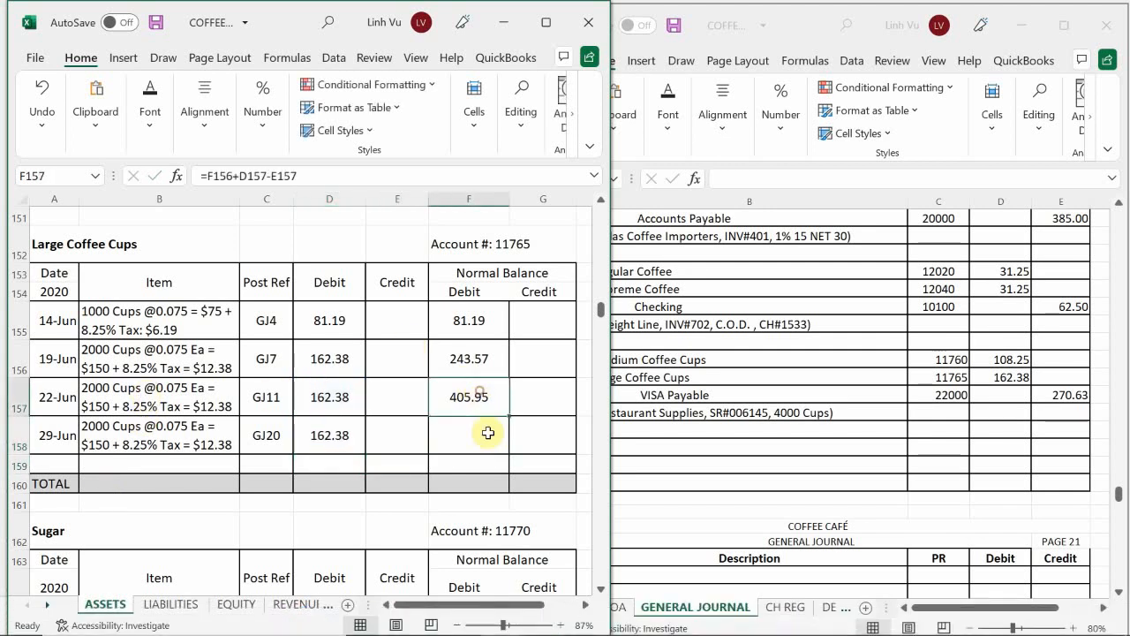
{"action": "left_click_drag", "start_coordinate": [509, 416], "coordinate": [507, 452]}
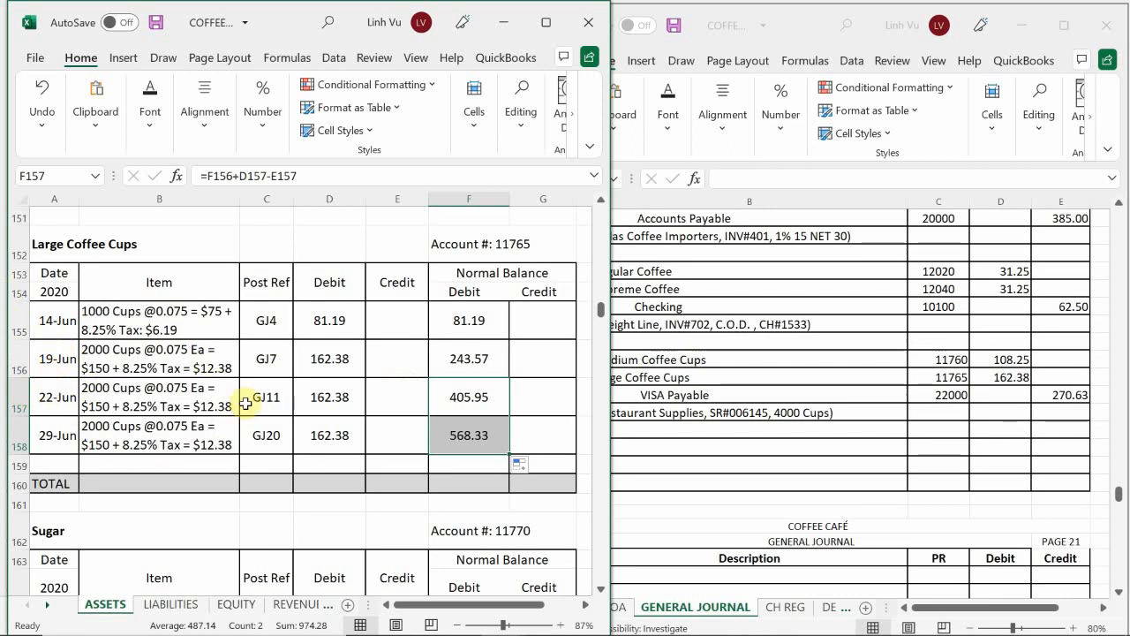
Step: Switch to the LIABILITIES sheet and insert a blank row at row 62 in the VISA Payable account, below the 27-Jun line
{"action": "scroll", "coordinate": [257, 425], "scroll_direction": "down", "scroll_amount": 1}
{"action": "scroll", "coordinate": [257, 424], "scroll_direction": "down", "scroll_amount": 1}
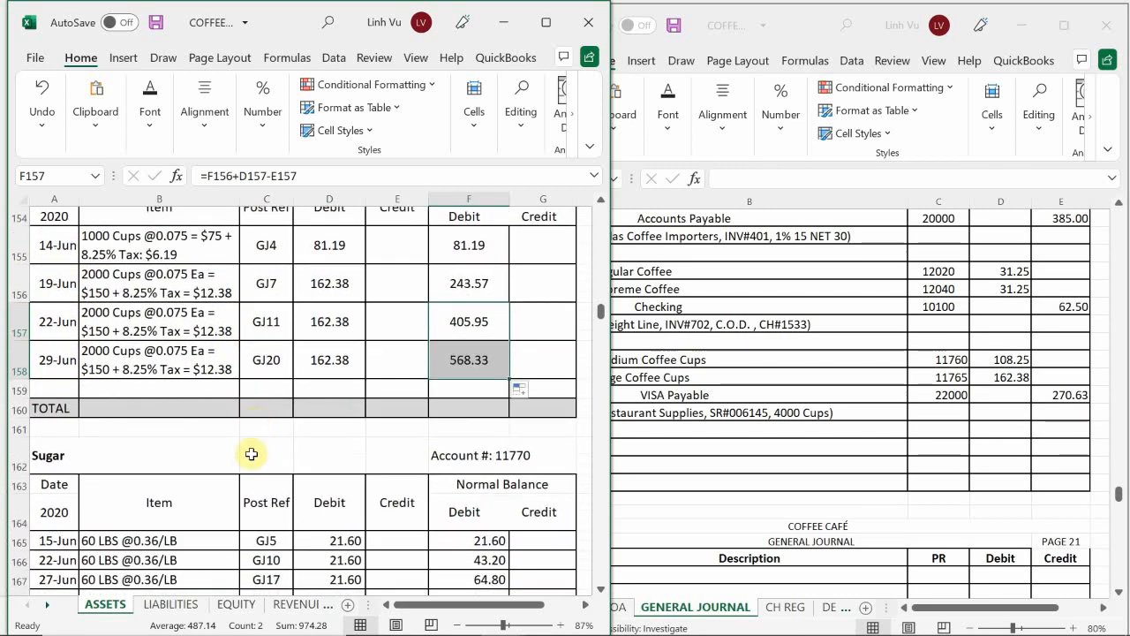
{"action": "left_click", "coordinate": [153, 608]}
{"action": "left_click", "coordinate": [203, 413]}
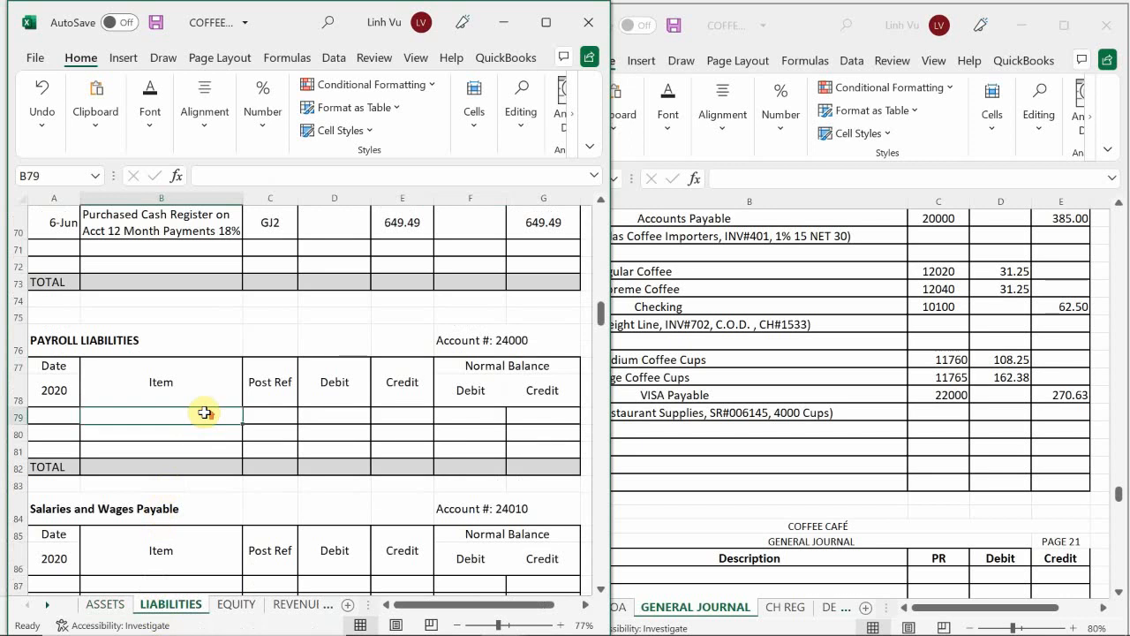
{"action": "scroll", "coordinate": [204, 412], "scroll_direction": "up", "scroll_amount": 7}
{"action": "scroll", "coordinate": [204, 412], "scroll_direction": "up", "scroll_amount": 15}
{"action": "scroll", "coordinate": [202, 412], "scroll_direction": "down", "scroll_amount": 9}
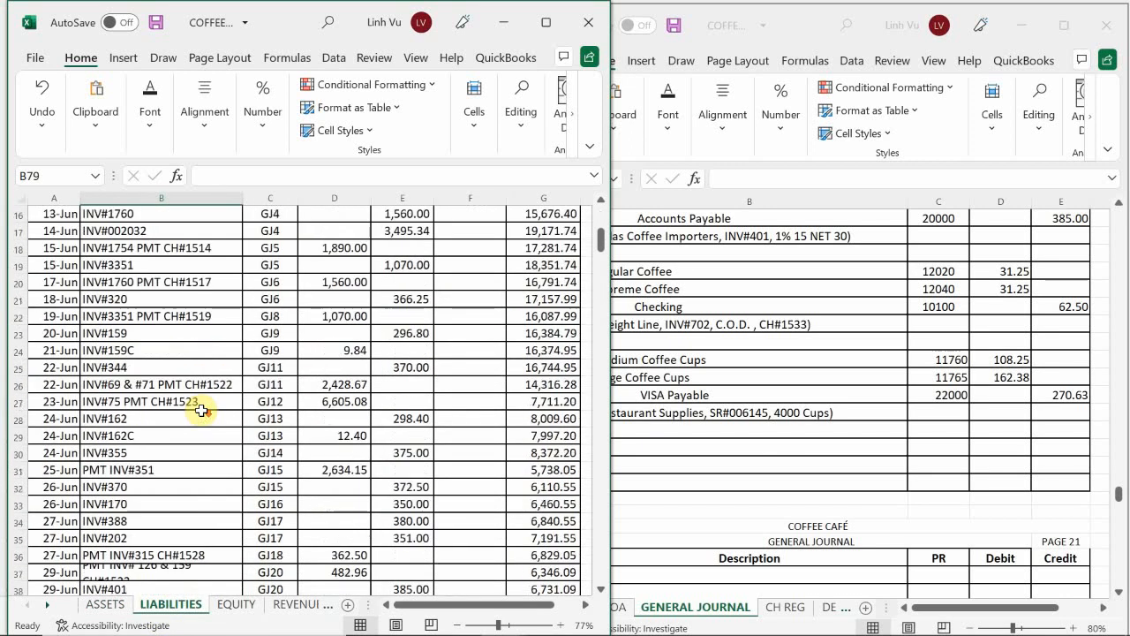
{"action": "scroll", "coordinate": [202, 411], "scroll_direction": "down", "scroll_amount": 7}
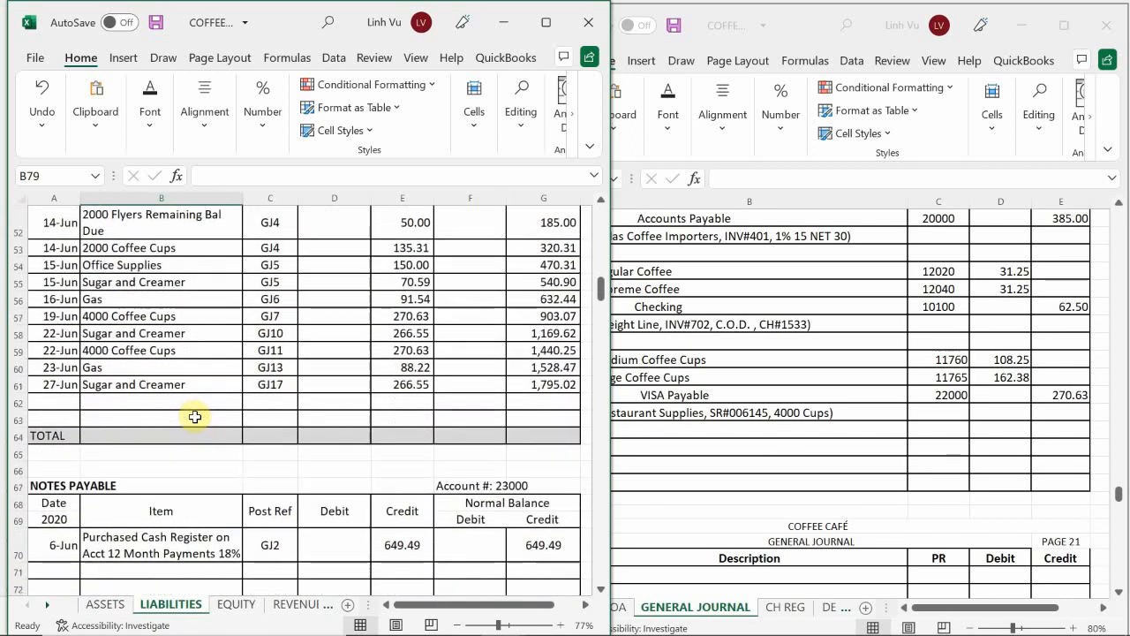
{"action": "left_click", "coordinate": [16, 404]}
{"action": "right_click", "coordinate": [16, 404]}
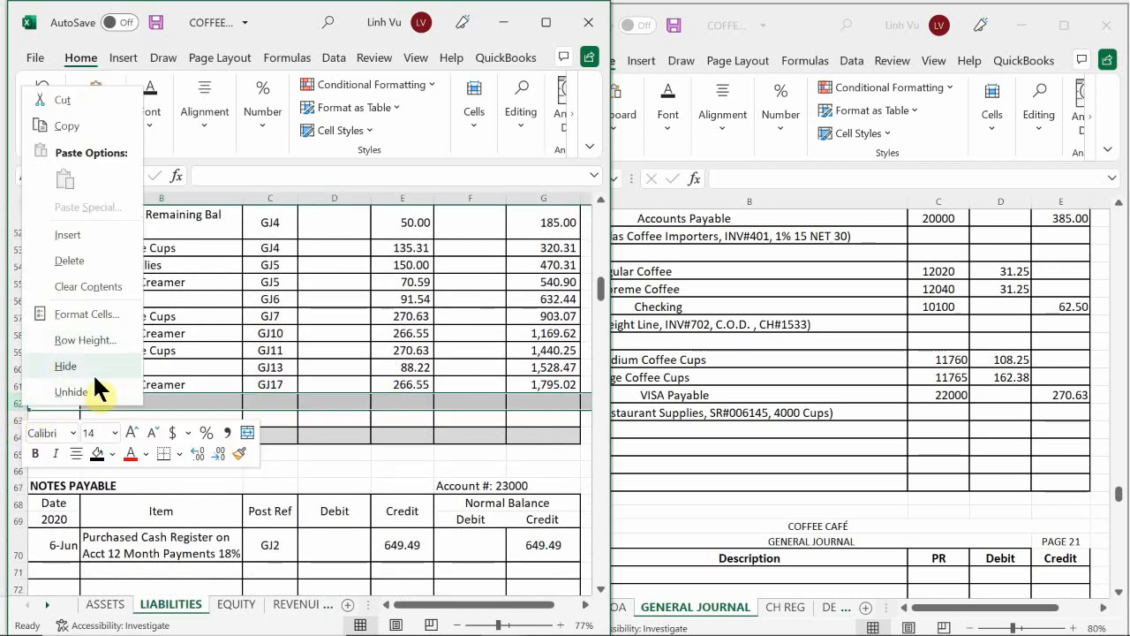
{"action": "left_click", "coordinate": [81, 235]}
Step: Date the new VISA Payable line 6/29 in A62 and link its item in B62 to the 22-Jun coffee cups item with =B59
{"action": "left_click", "coordinate": [54, 403]}
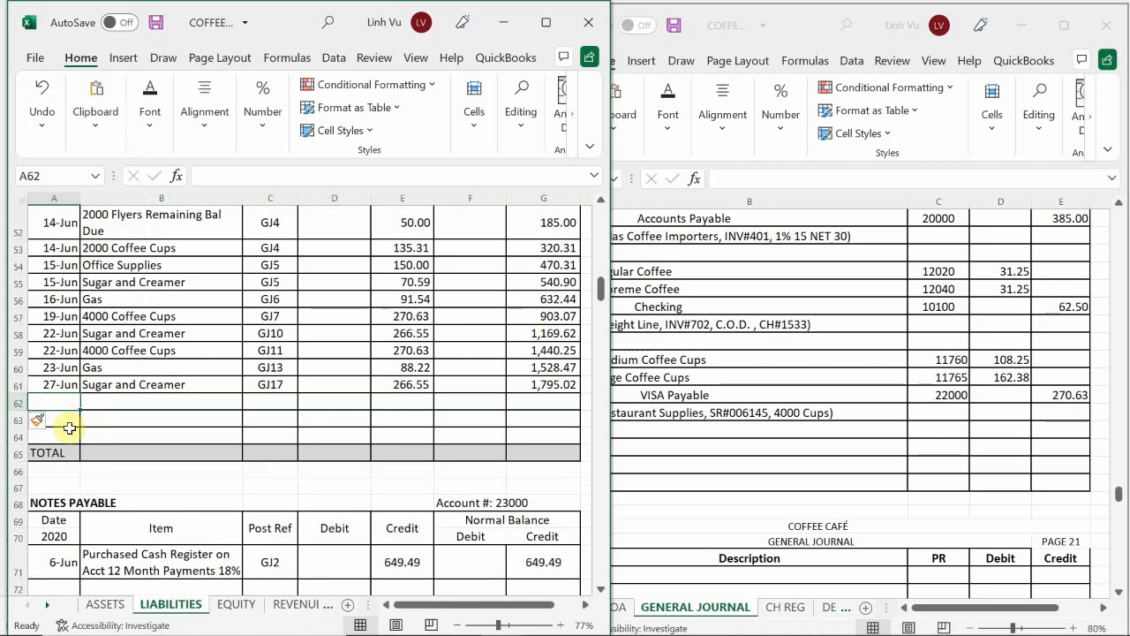
{"action": "scroll", "coordinate": [71, 442], "scroll_direction": "up", "scroll_amount": 2}
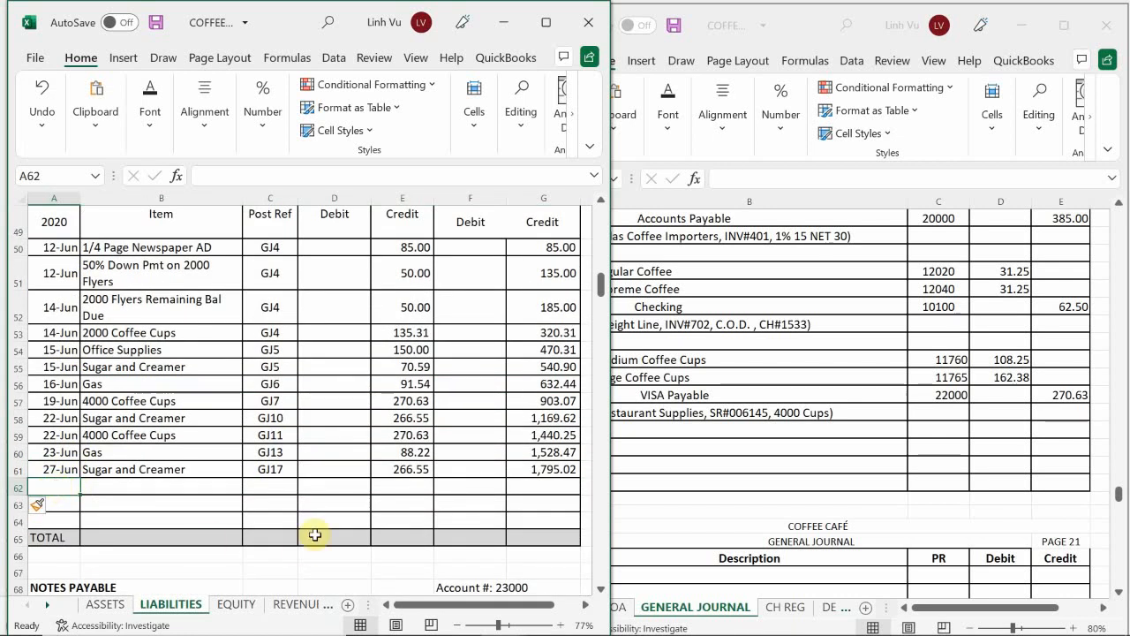
{"action": "type", "text": "6/29"}
{"action": "key", "text": "Return"}
{"action": "key", "text": "Up"}
{"action": "key", "text": "Right"}
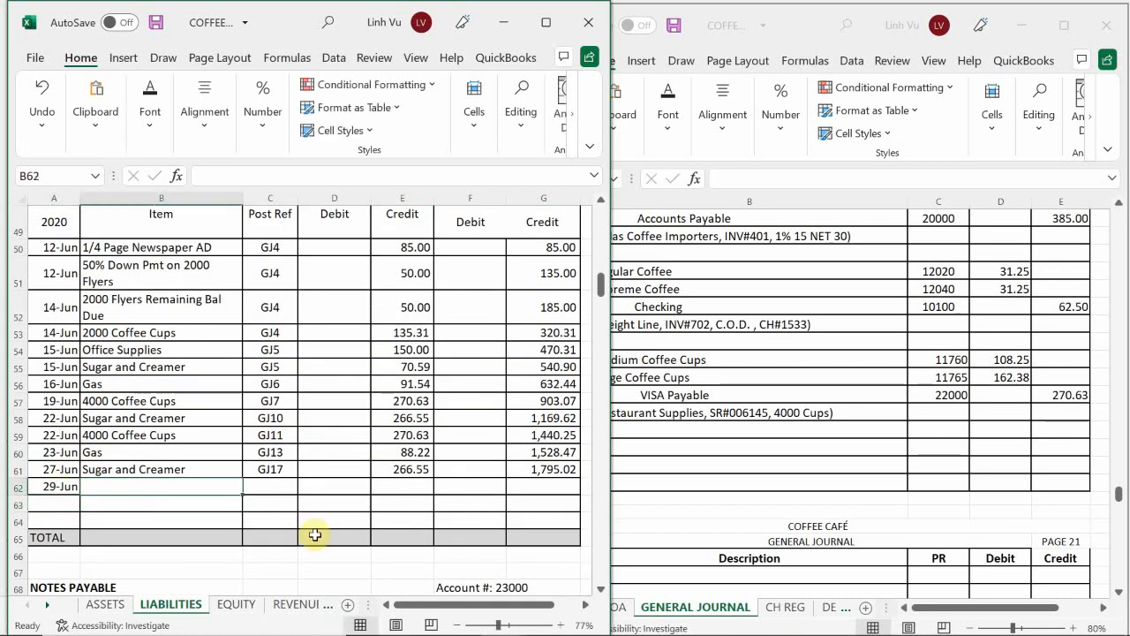
{"action": "type", "text": "="}
{"action": "key", "text": "Up"}
{"action": "key", "text": "Up"}
{"action": "key", "text": "Up"}
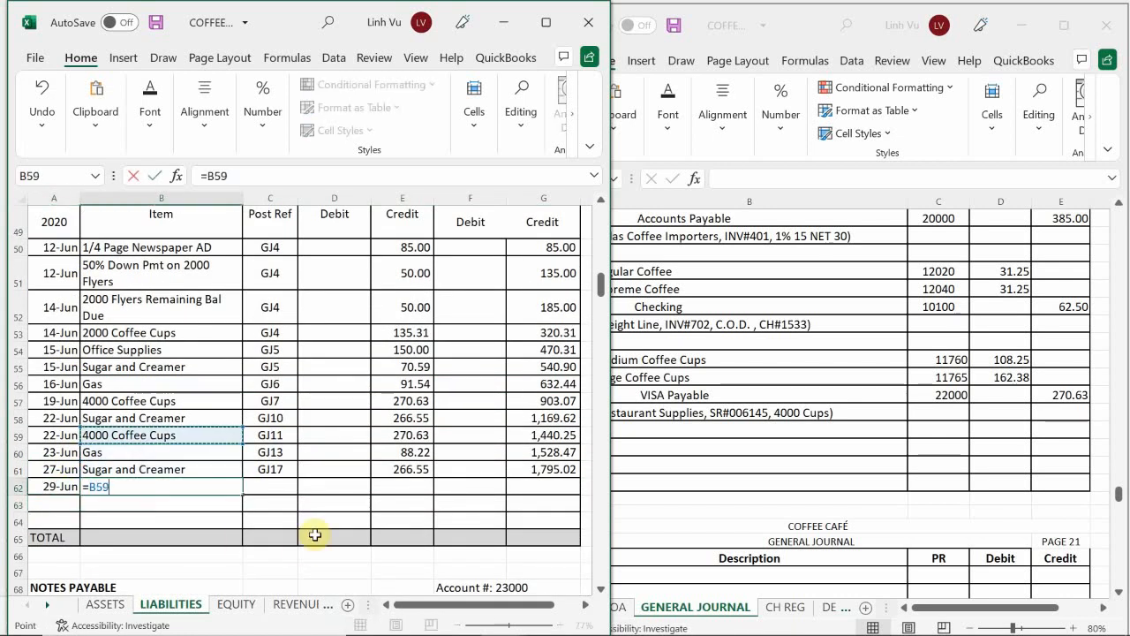
{"action": "key", "text": "Return"}
Step: Set the post reference of the 29-Jun VISA Payable line in C62 to GJ20
{"action": "key", "text": "Up"}
{"action": "key", "text": "Right"}
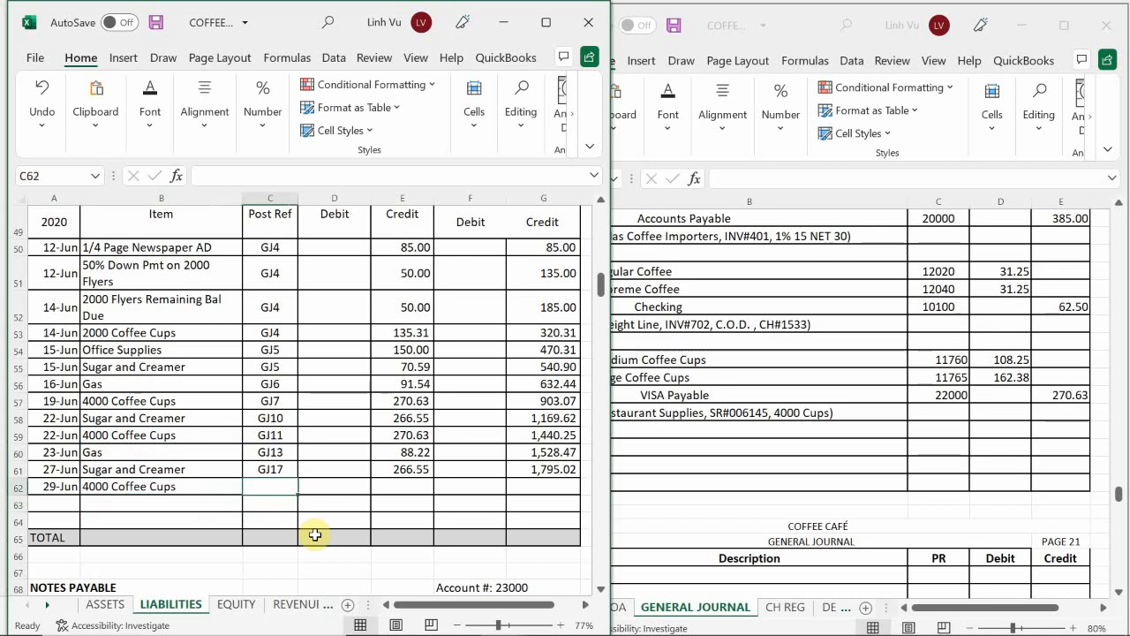
{"action": "type", "text": "GJ"}
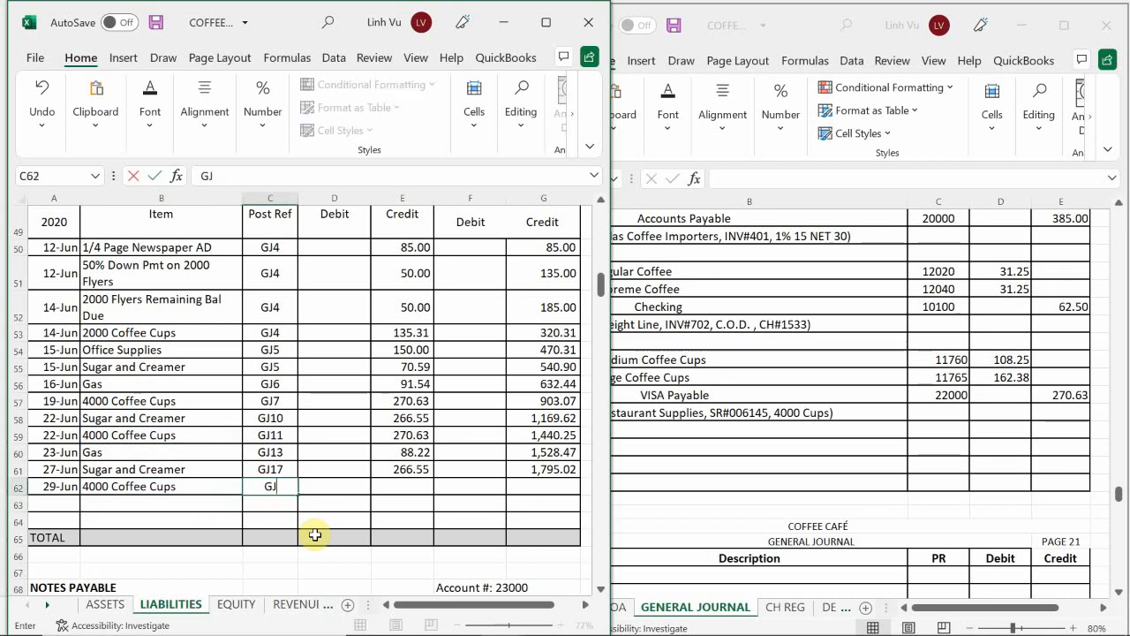
{"action": "type", "text": "20"}
{"action": "key", "text": "Return"}
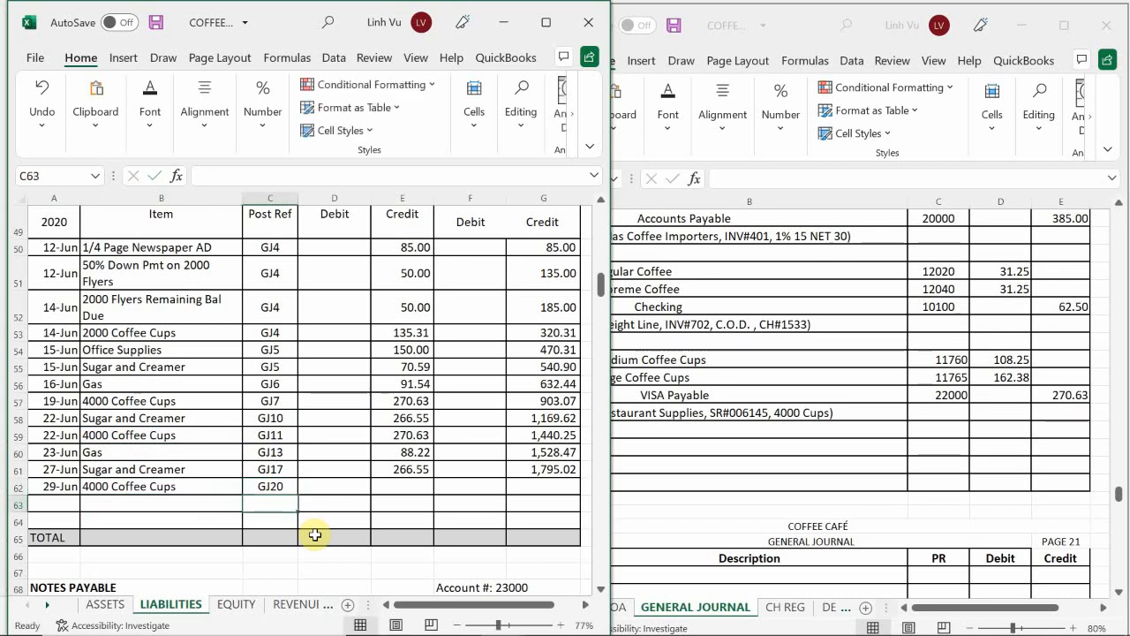
Step: Link the 29-Jun VISA Payable credit in E62 to the 22-Jun coffee cups credit and extend the running credit balance formula from G61 to G62
{"action": "key", "text": "Up"}
{"action": "key", "text": "Right"}
{"action": "key", "text": "Right"}
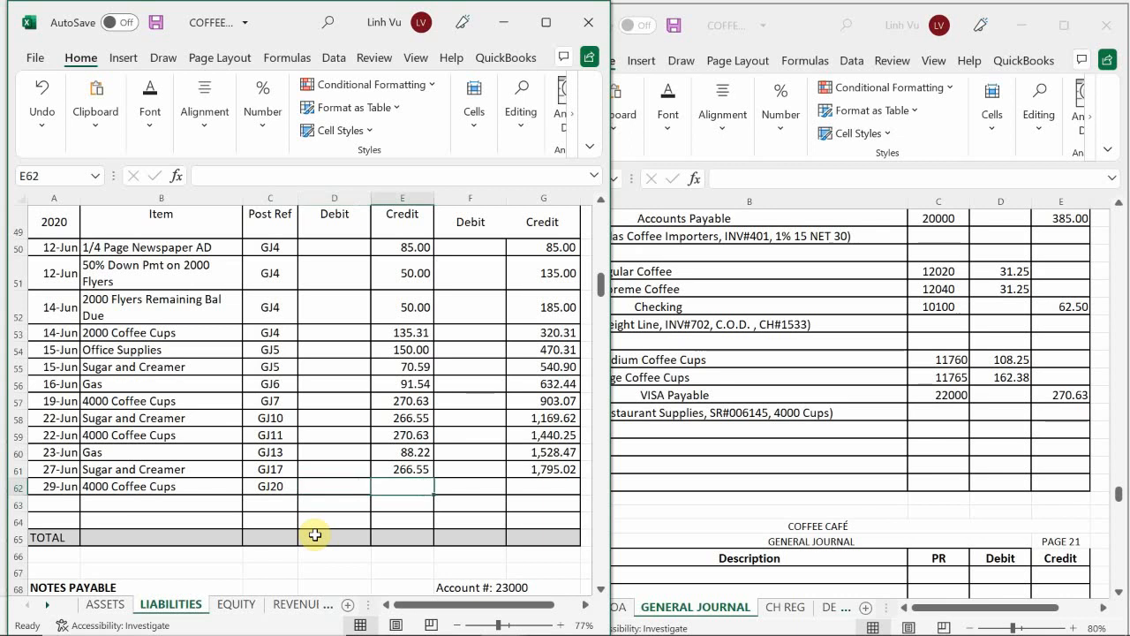
{"action": "key", "text": "Up"}
{"action": "key", "text": "Down"}
{"action": "type", "text": "="}
{"action": "key", "text": "Up"}
{"action": "key", "text": "Up"}
{"action": "key", "text": "Up"}
{"action": "key", "text": "Up"}
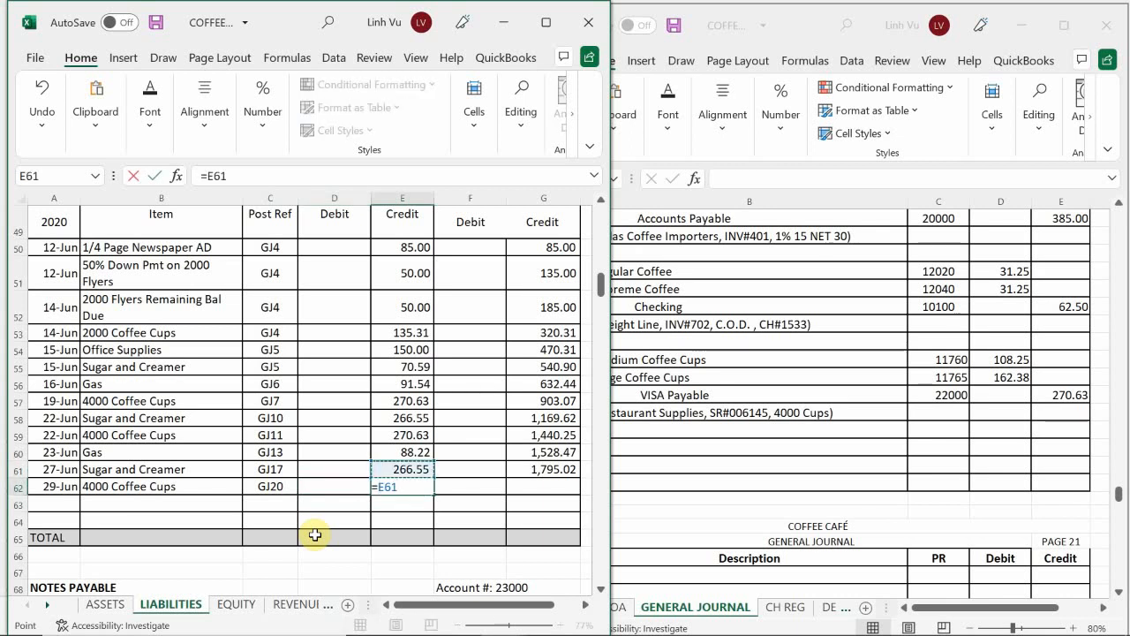
{"action": "key", "text": "Down"}
{"action": "key", "text": "Return"}
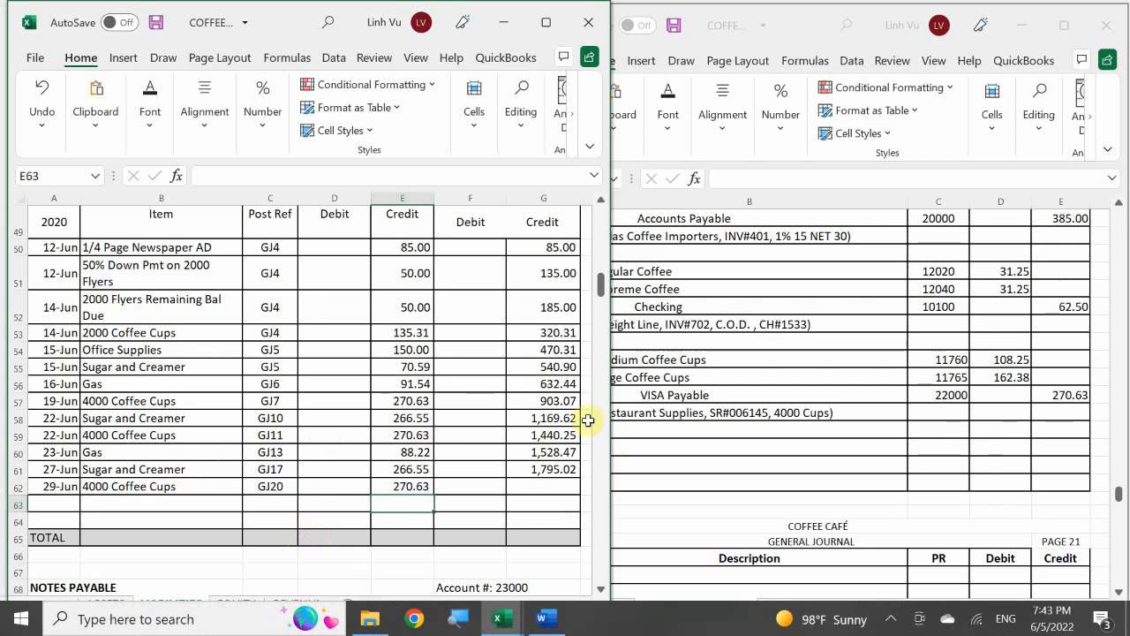
{"action": "left_click", "coordinate": [556, 461]}
{"action": "left_click_drag", "start_coordinate": [578, 478], "coordinate": [580, 493]}
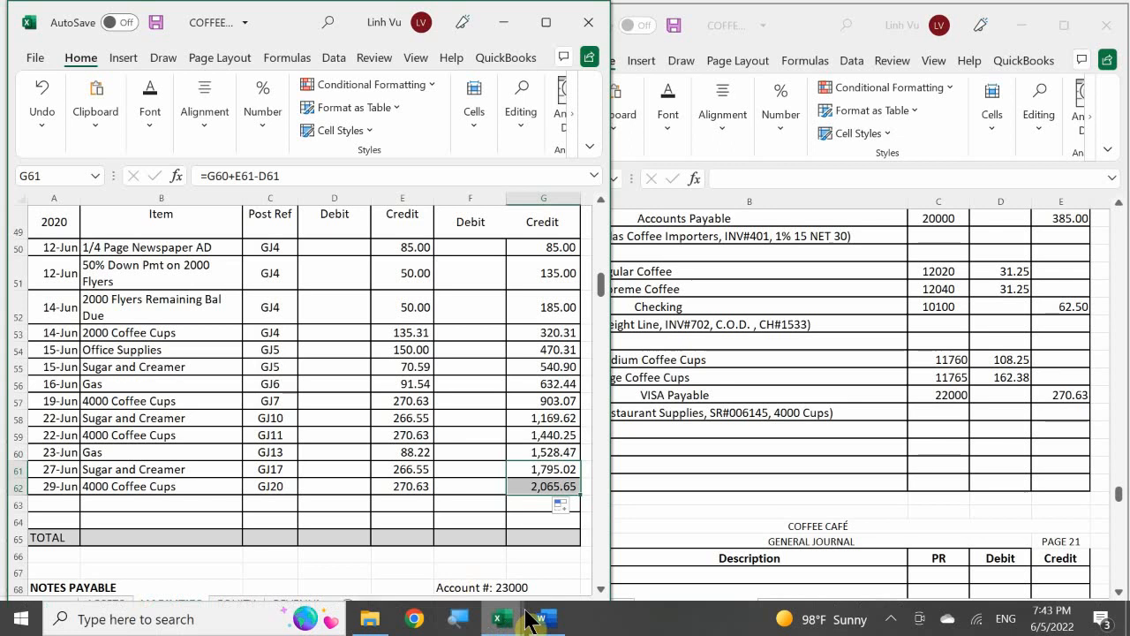
Step: Switch to the COFFEE CAFE SUBSIDIARY LEDGER ANSWERS 2.28 workbook and date the next Restaurant Supplies line 6/29 in A206 of the VENDORS sheet
{"action": "mouse_move", "coordinate": [509, 618]}
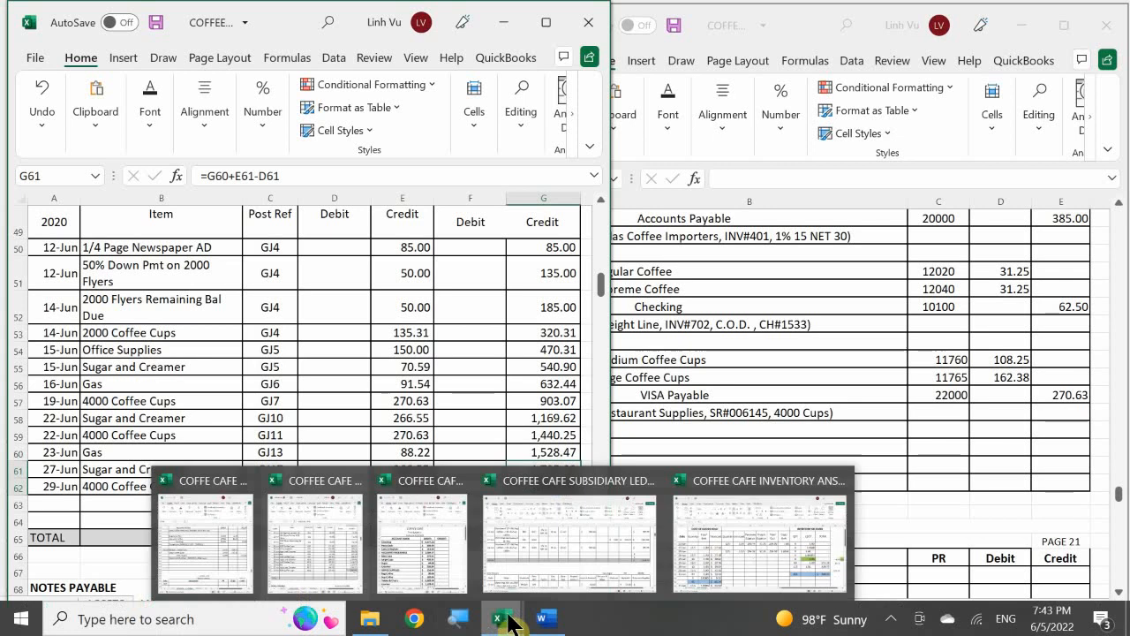
{"action": "left_click", "coordinate": [535, 543]}
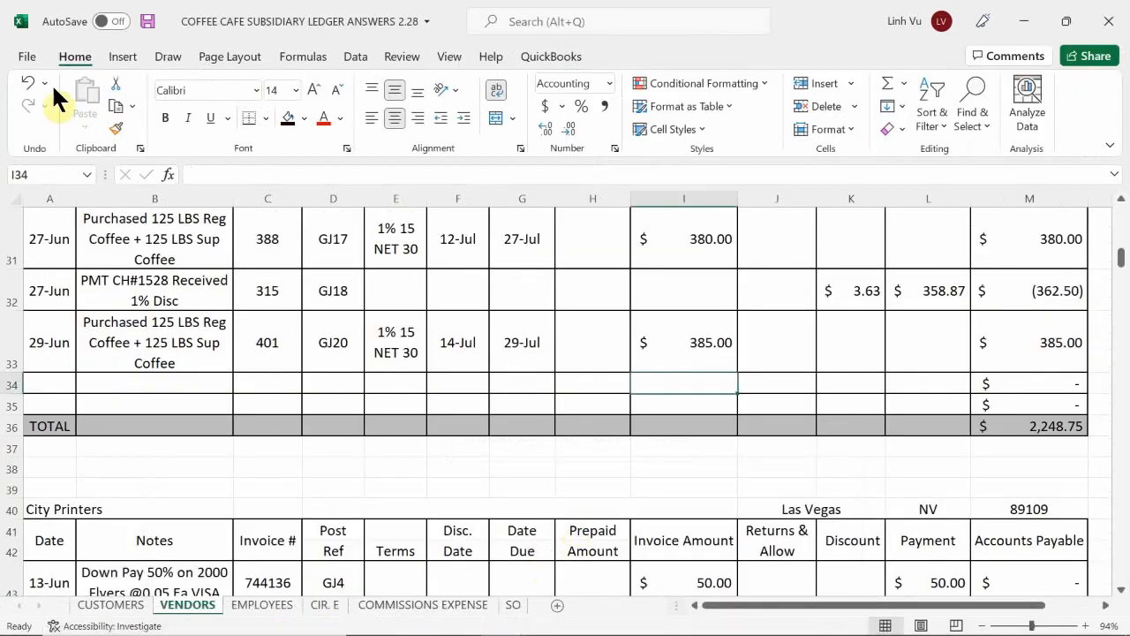
{"action": "left_click", "coordinate": [125, 488]}
{"action": "scroll", "coordinate": [124, 488], "scroll_direction": "down", "scroll_amount": 20}
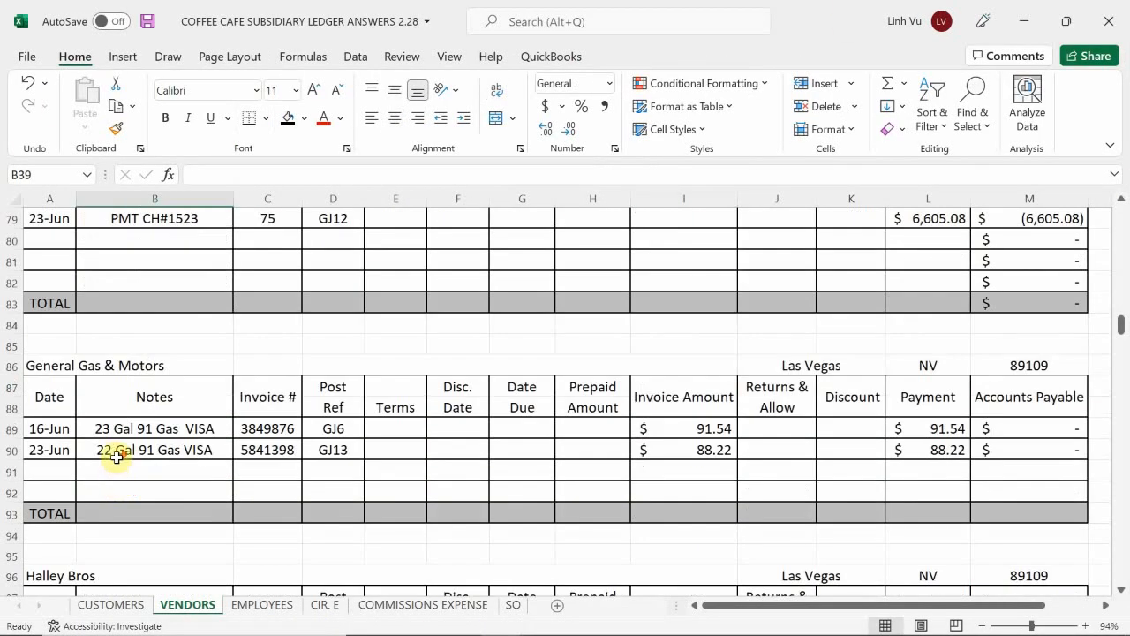
{"action": "scroll", "coordinate": [110, 461], "scroll_direction": "down", "scroll_amount": 13}
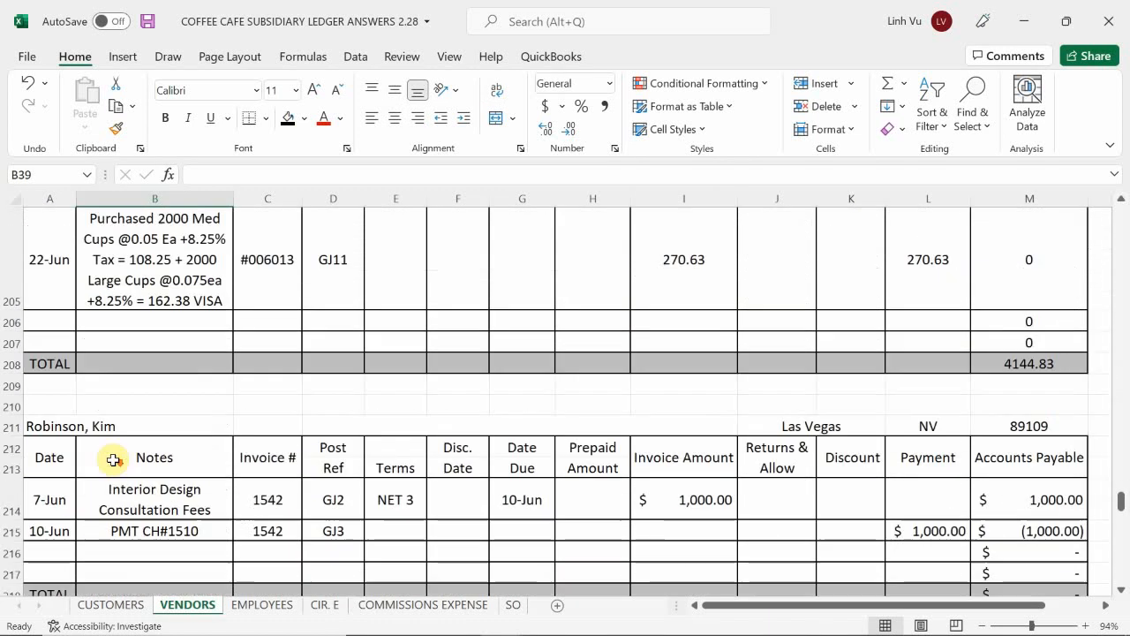
{"action": "scroll", "coordinate": [114, 463], "scroll_direction": "up", "scroll_amount": 2}
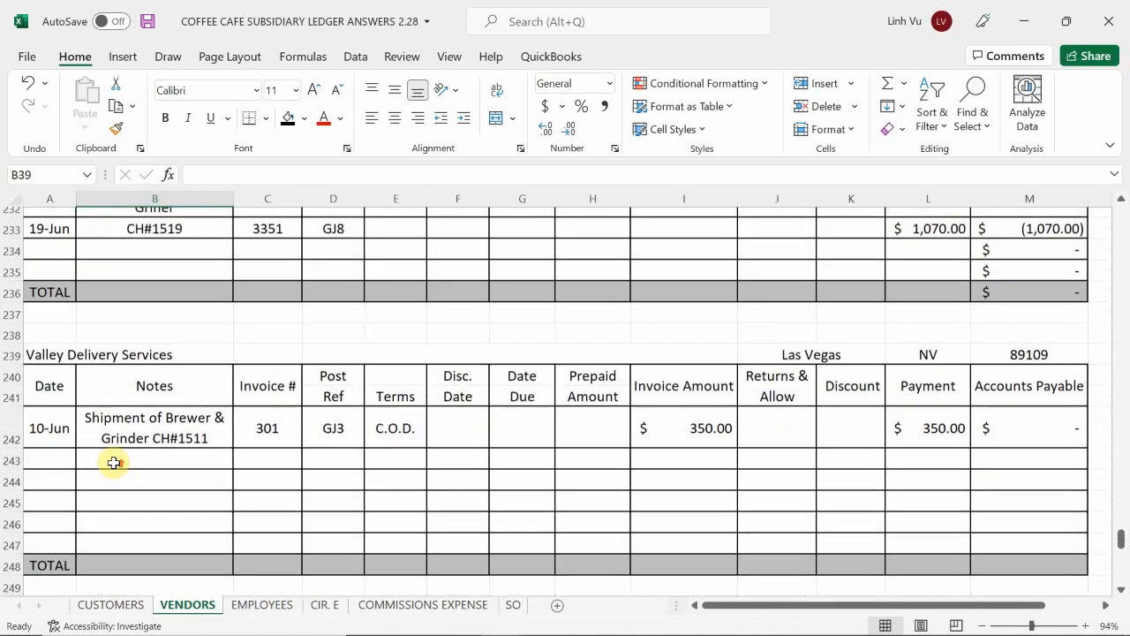
{"action": "scroll", "coordinate": [114, 463], "scroll_direction": "up", "scroll_amount": 10}
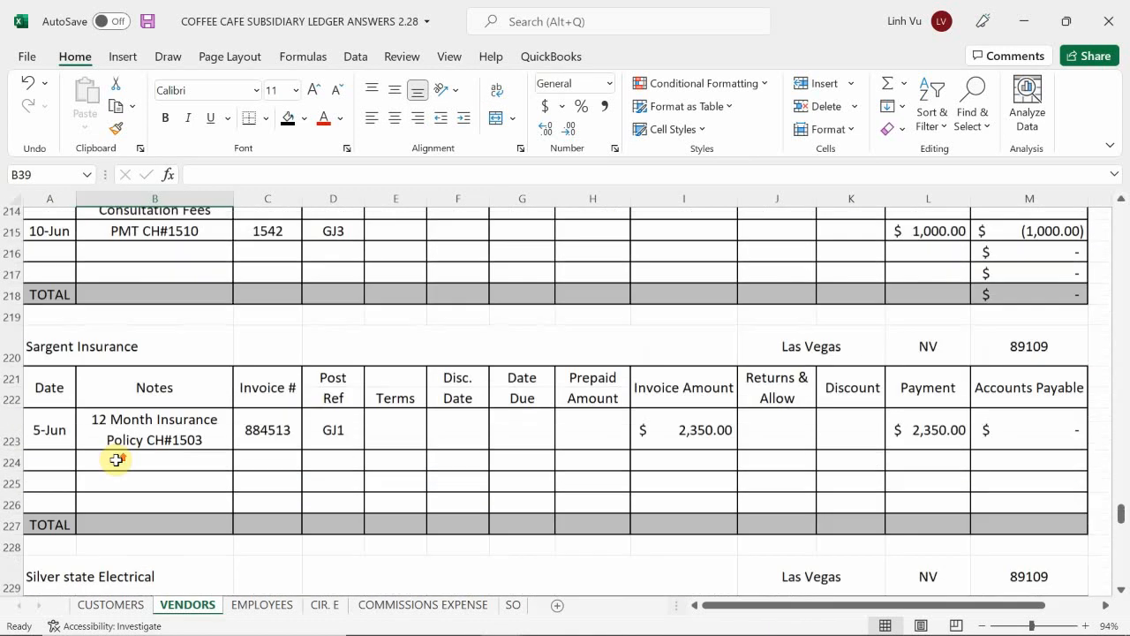
{"action": "scroll", "coordinate": [112, 462], "scroll_direction": "up", "scroll_amount": 1}
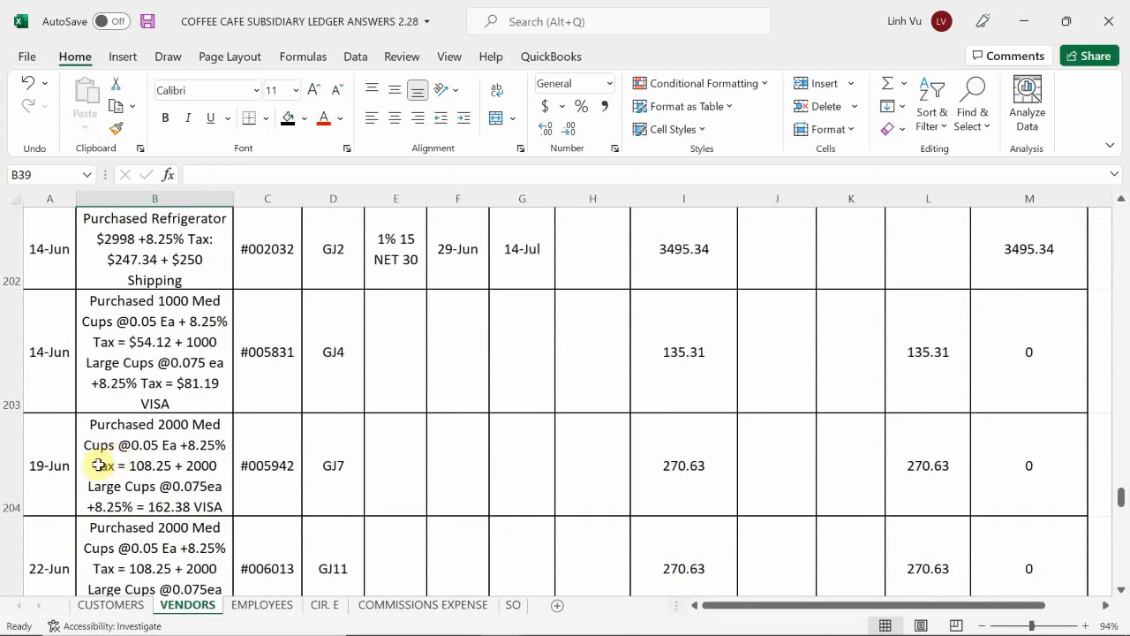
{"action": "scroll", "coordinate": [111, 509], "scroll_direction": "down", "scroll_amount": 2}
{"action": "scroll", "coordinate": [110, 477], "scroll_direction": "down", "scroll_amount": 1}
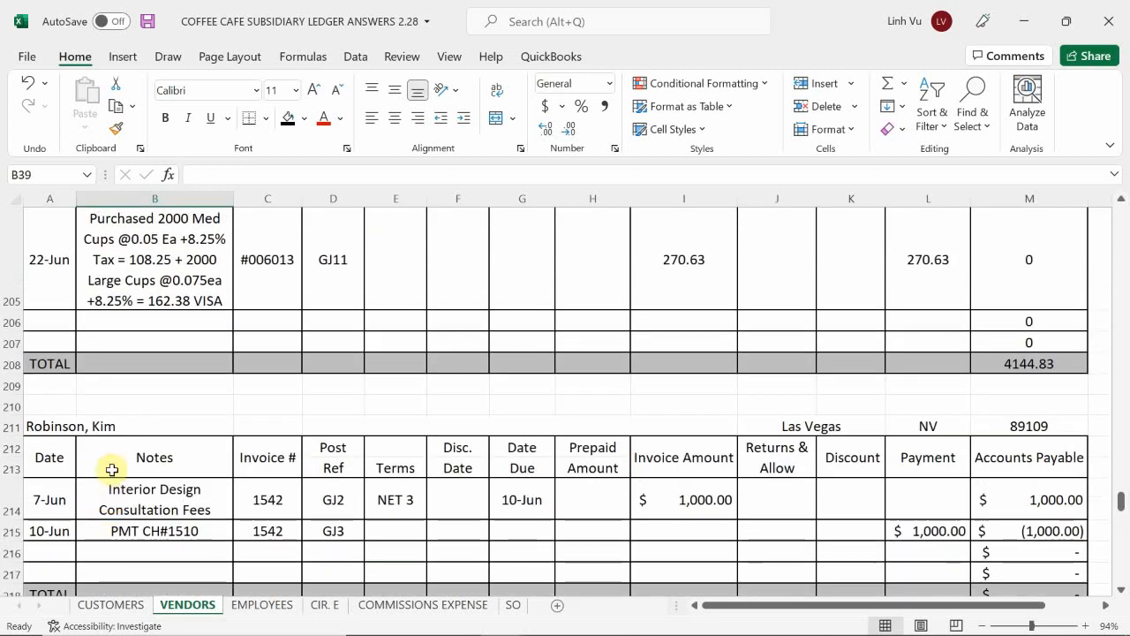
{"action": "left_click", "coordinate": [63, 318]}
{"action": "type", "text": "6/29"}
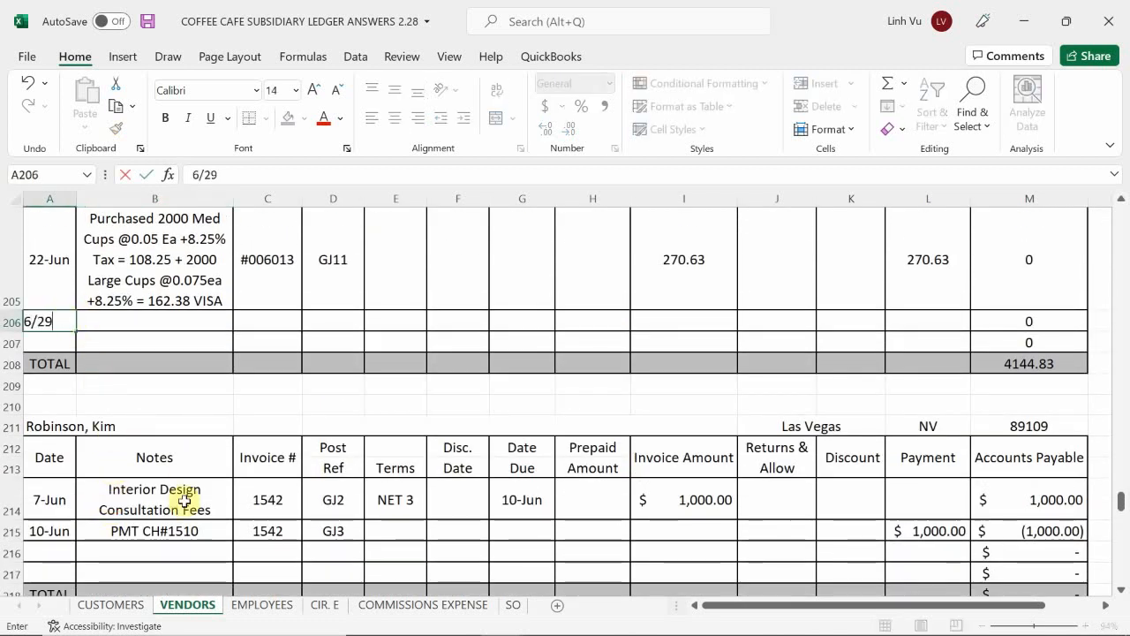
{"action": "key", "text": "Tab"}
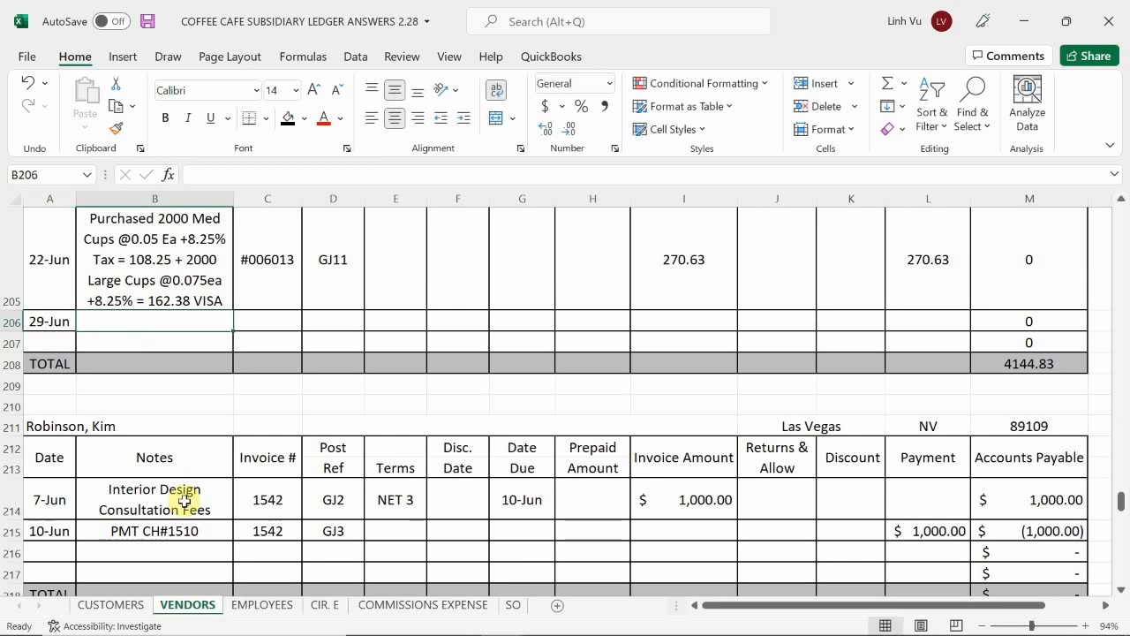
Step: Link the 29-Jun vendor line's notes in B206 to the 22-Jun notes with =B205 and set its invoice number in C206 to #006145
{"action": "type", "text": "="}
{"action": "key", "text": "Up"}
{"action": "key", "text": "Return"}
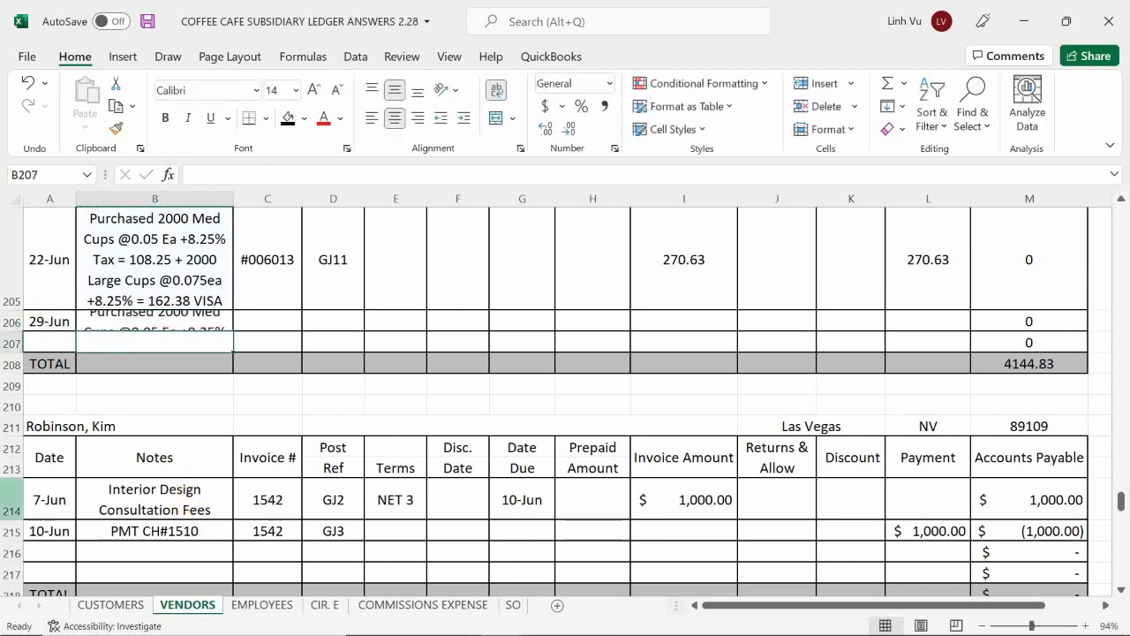
{"action": "left_click", "coordinate": [265, 320]}
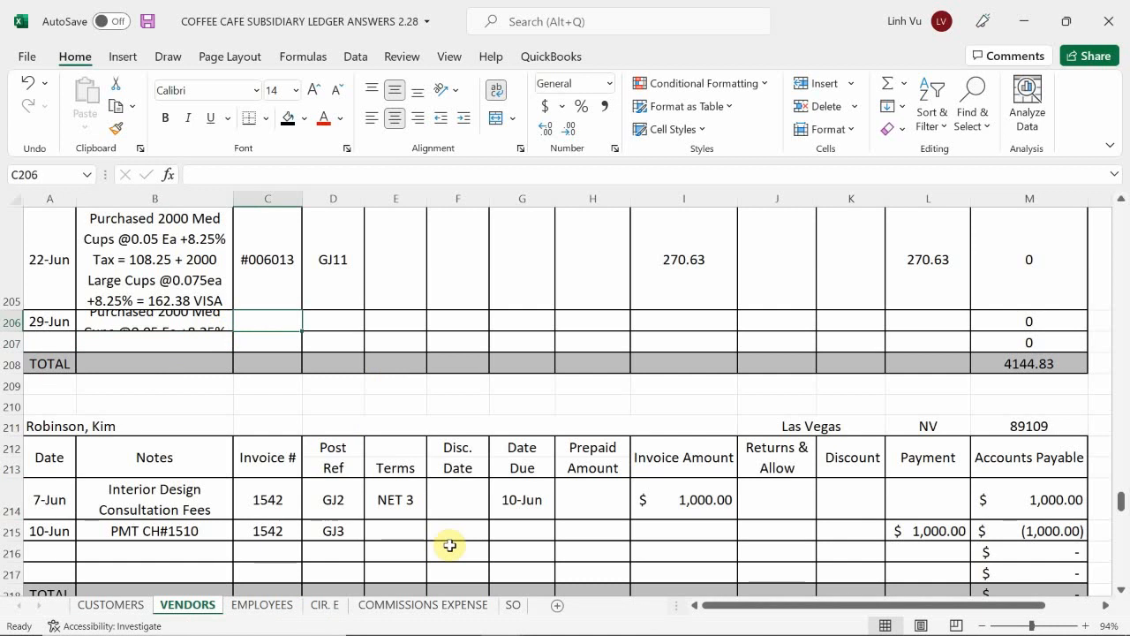
{"action": "type", "text": "#"}
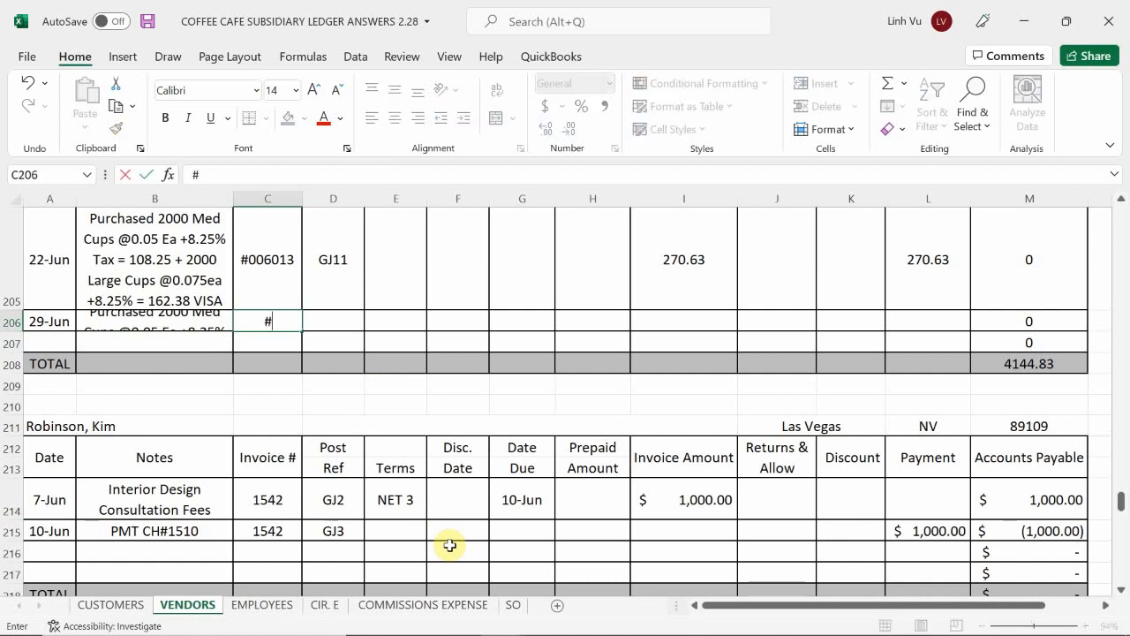
{"action": "type", "text": "006145"}
{"action": "key", "text": "Return"}
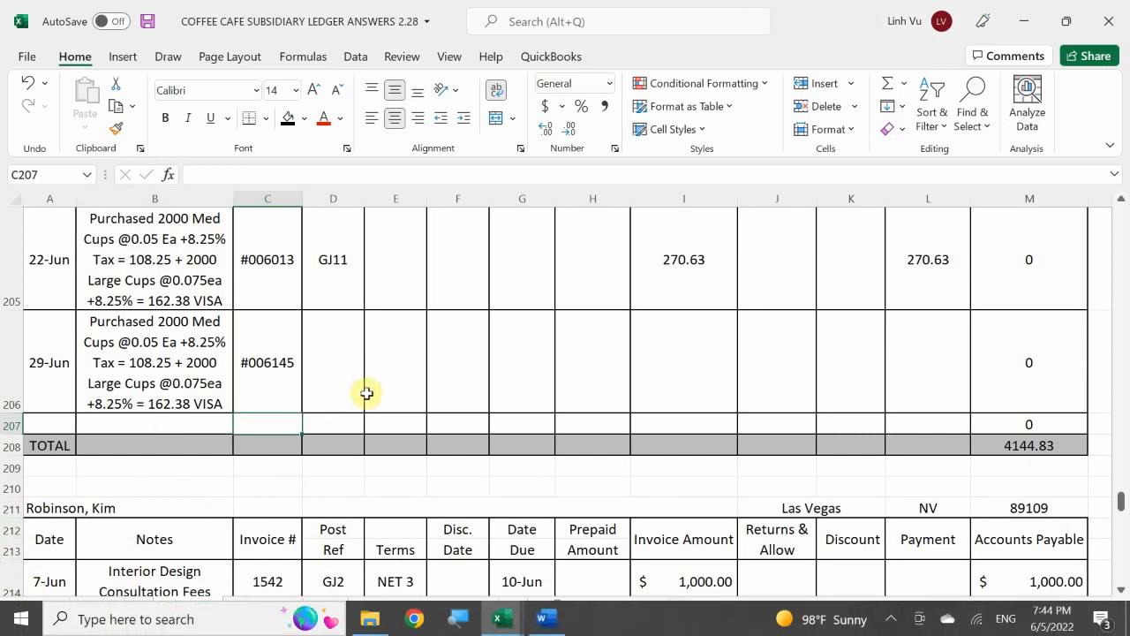
Step: Set the post reference of the 29-Jun vendor line in D206 to GJ20
{"action": "left_click", "coordinate": [341, 371]}
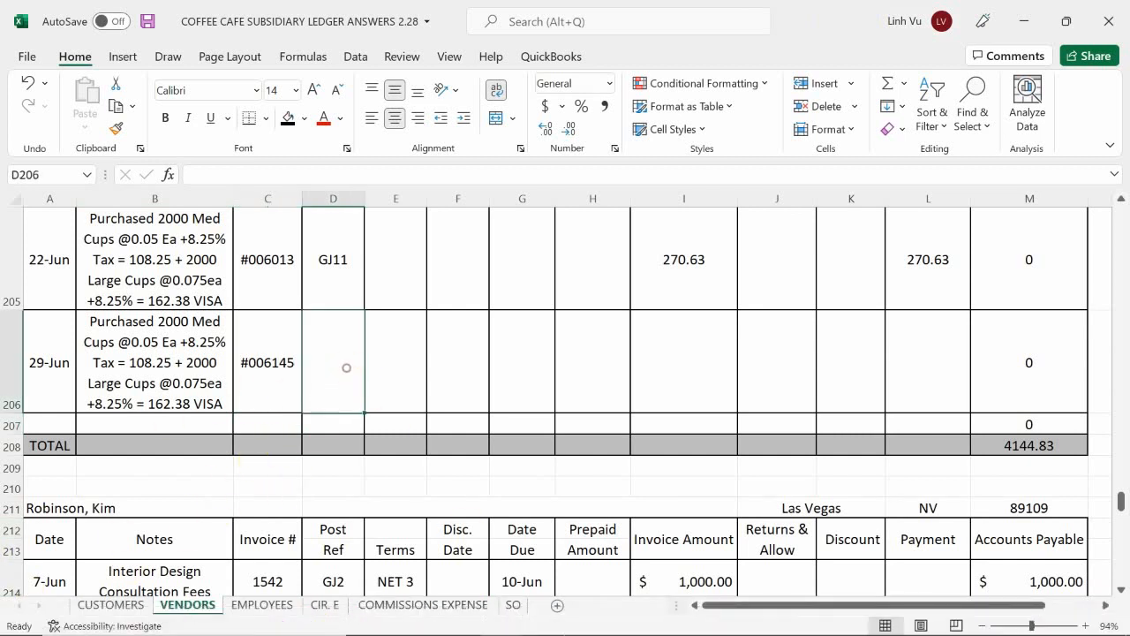
{"action": "type", "text": "G"}
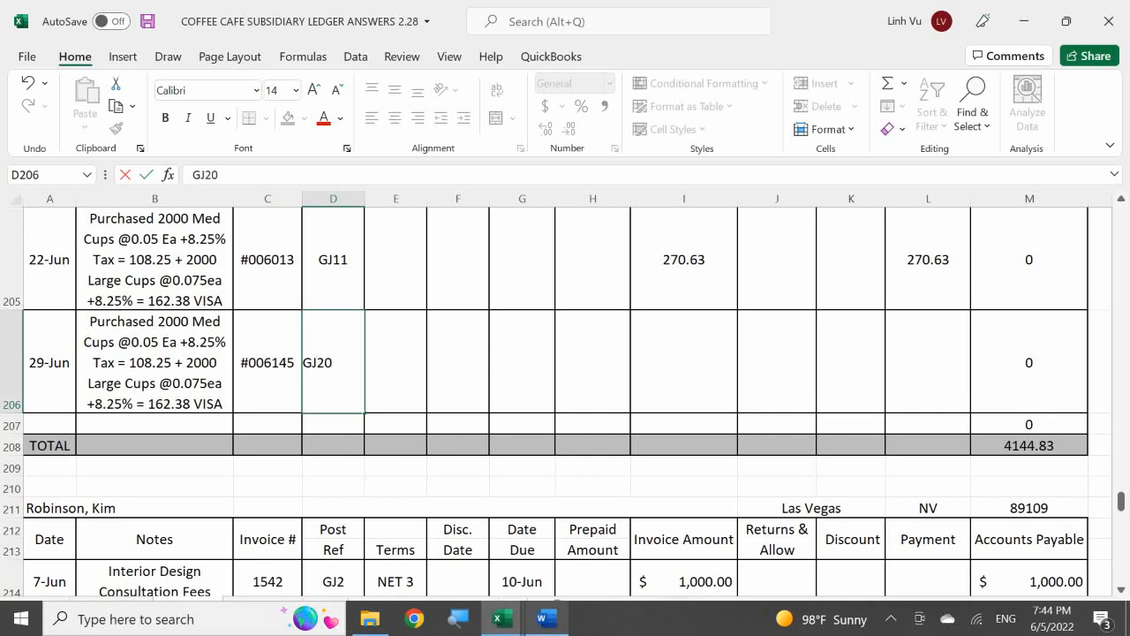
{"action": "type", "text": "J20"}
{"action": "key", "text": "Return"}
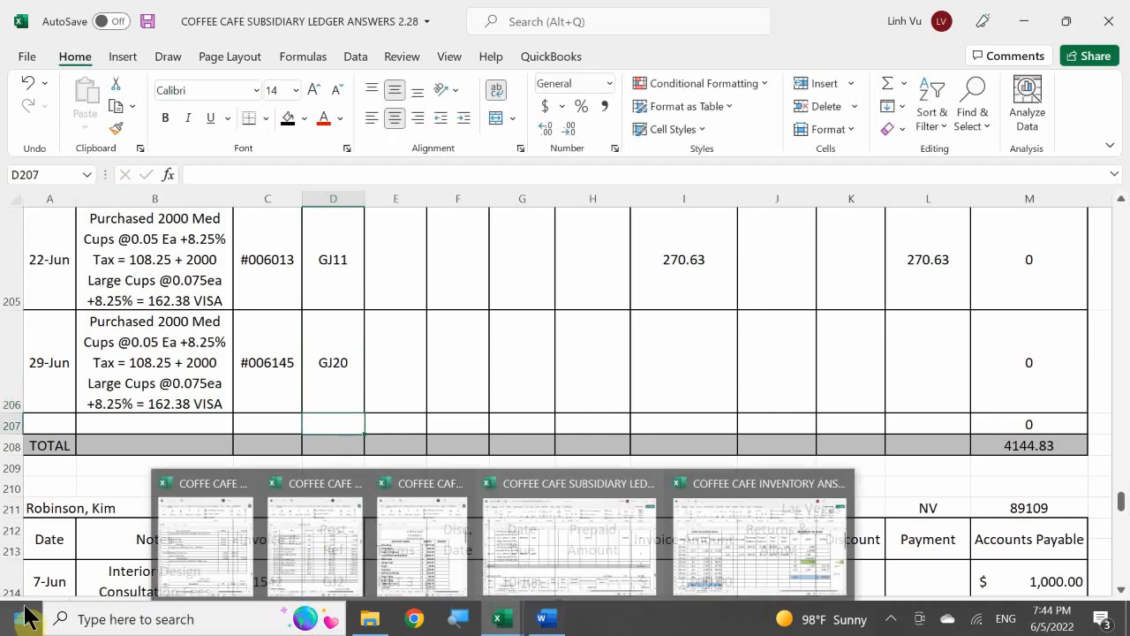
Step: Link the 29-Jun invoice amount in I206 to the 22-Jun invoice amount with =I205
{"action": "left_click", "coordinate": [699, 362]}
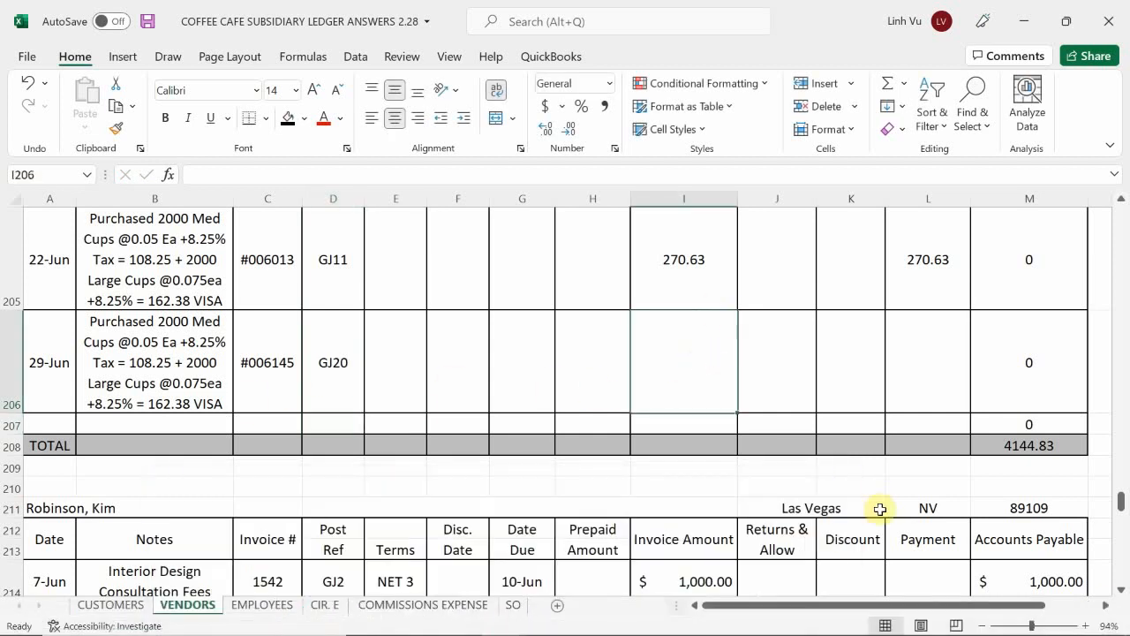
{"action": "type", "text": "="}
{"action": "key", "text": "Up"}
{"action": "key", "text": "Return"}
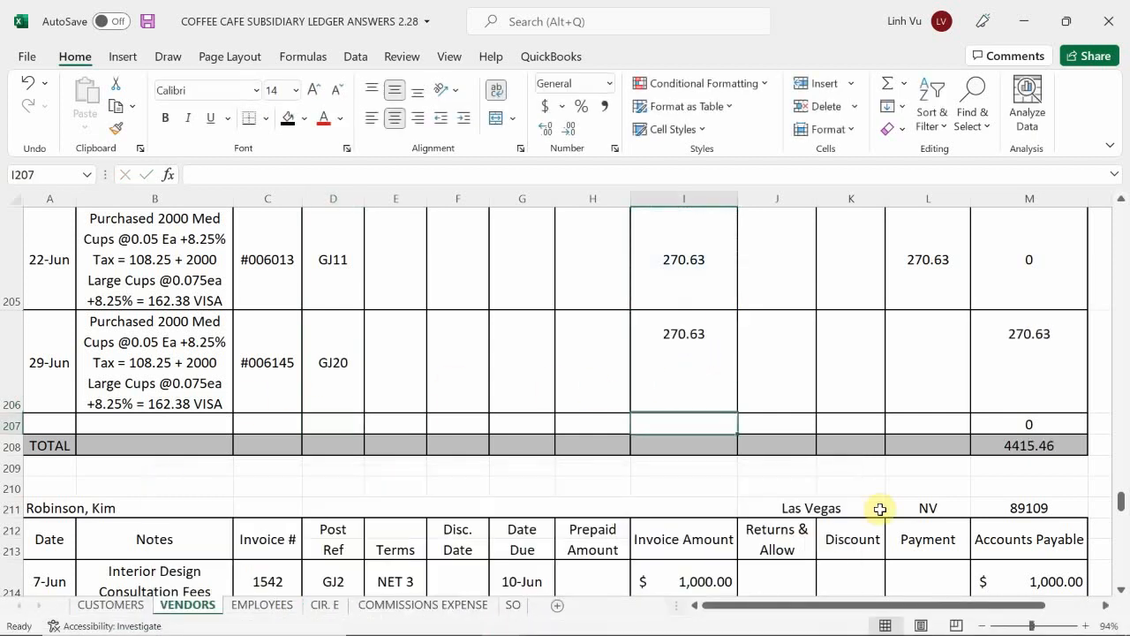
Step: Link the 29-Jun payment in L206 to the same line's invoice amount with =I206
{"action": "key", "text": "Up"}
{"action": "key", "text": "Right"}
{"action": "key", "text": "Right"}
{"action": "key", "text": "Right"}
{"action": "type", "text": "="}
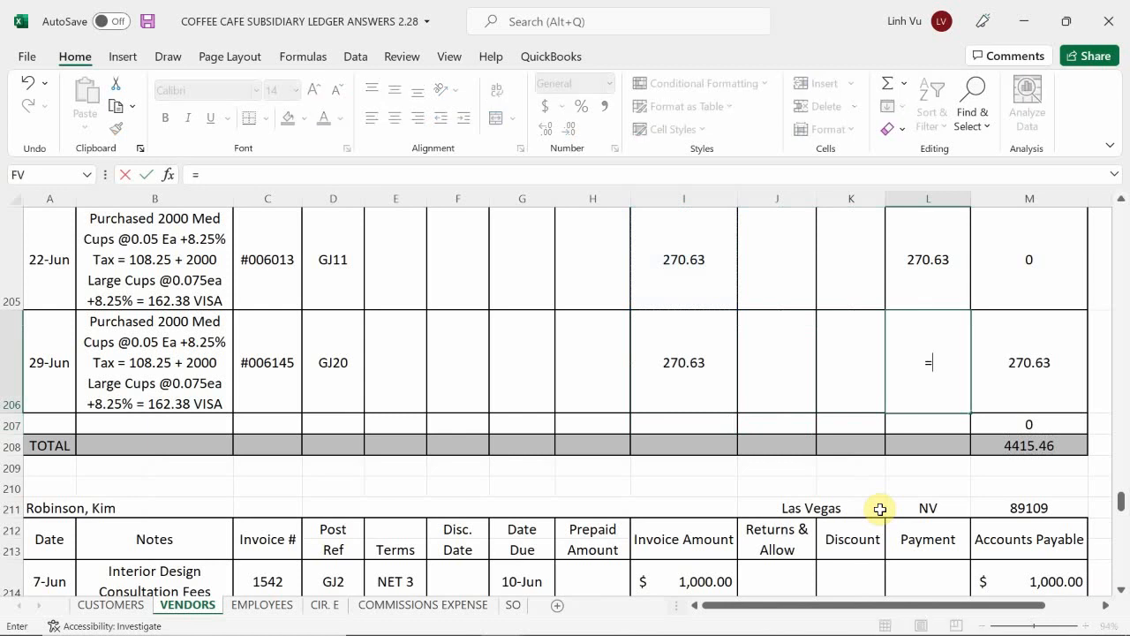
{"action": "key", "text": "Left"}
{"action": "key", "text": "Left"}
{"action": "key", "text": "Left"}
{"action": "key", "text": "Return"}
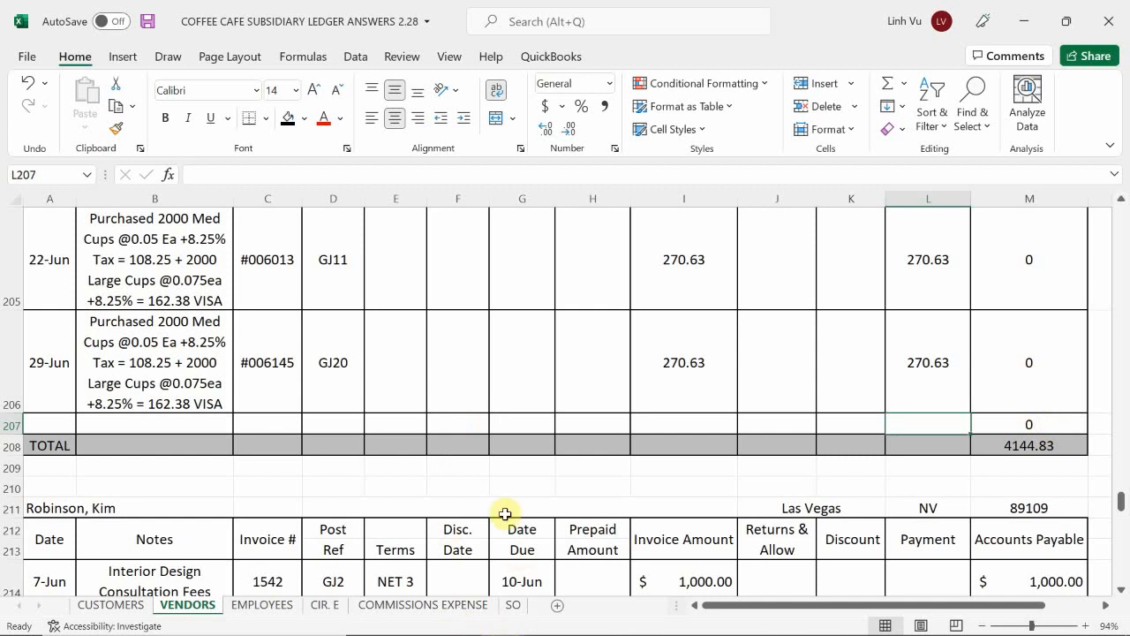
Step: Switch to the Coffee Cafe scenario document in Word and read the transactions following the cup purchase, including the Super A Market payment and Great Restaurant order
{"action": "mouse_move", "coordinate": [519, 631]}
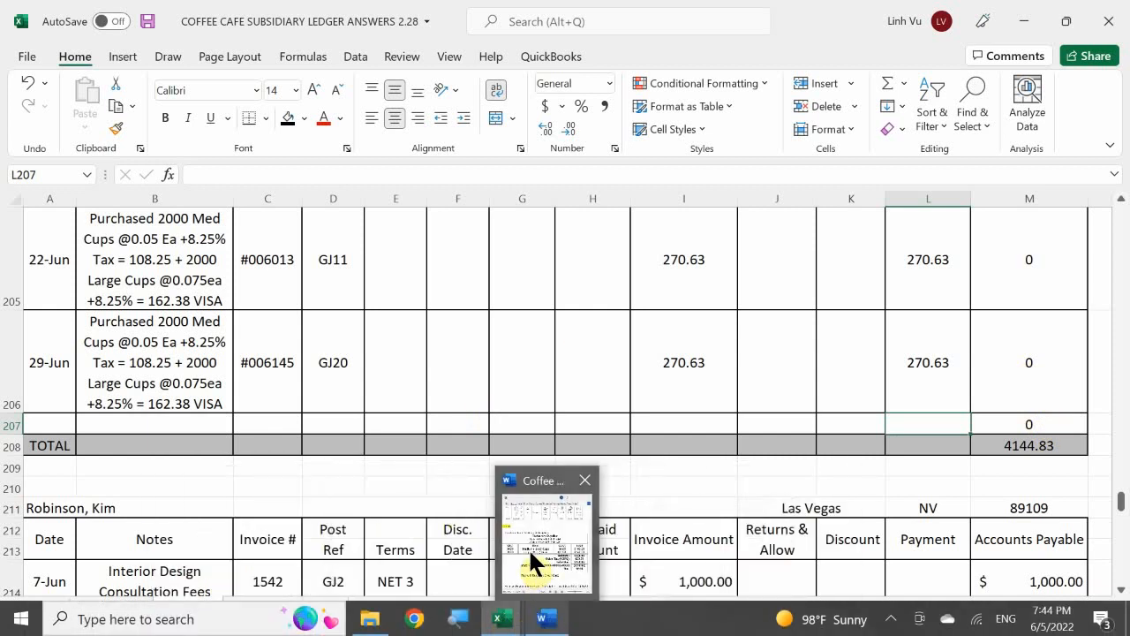
{"action": "left_click", "coordinate": [534, 561]}
{"action": "scroll", "coordinate": [326, 364], "scroll_direction": "down", "scroll_amount": 2}
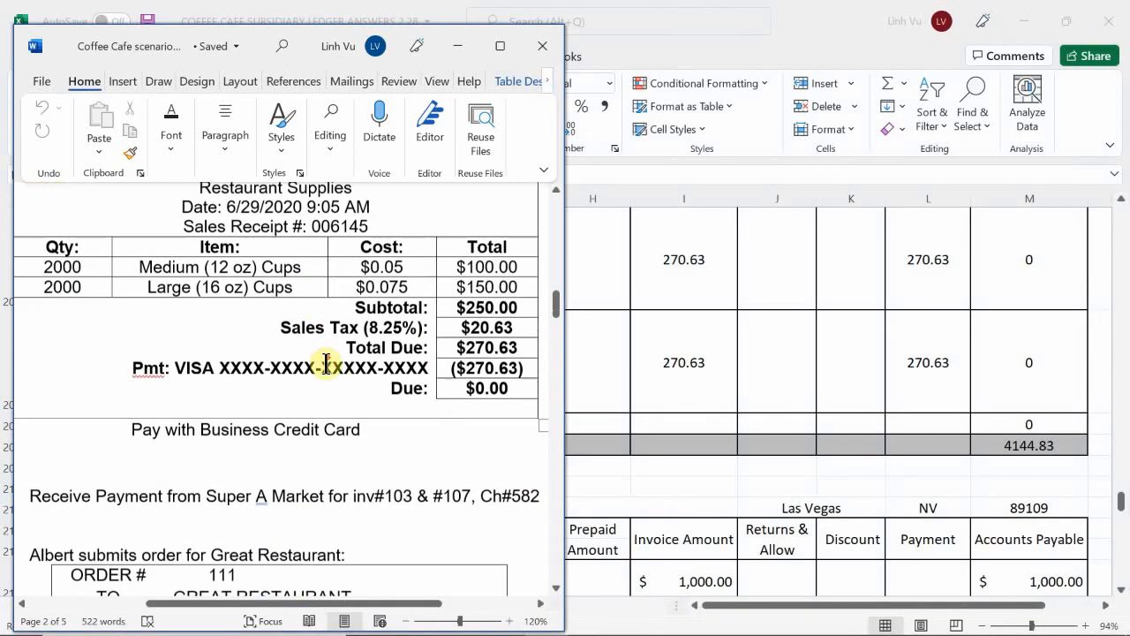
{"action": "scroll", "coordinate": [326, 364], "scroll_direction": "down", "scroll_amount": 3}
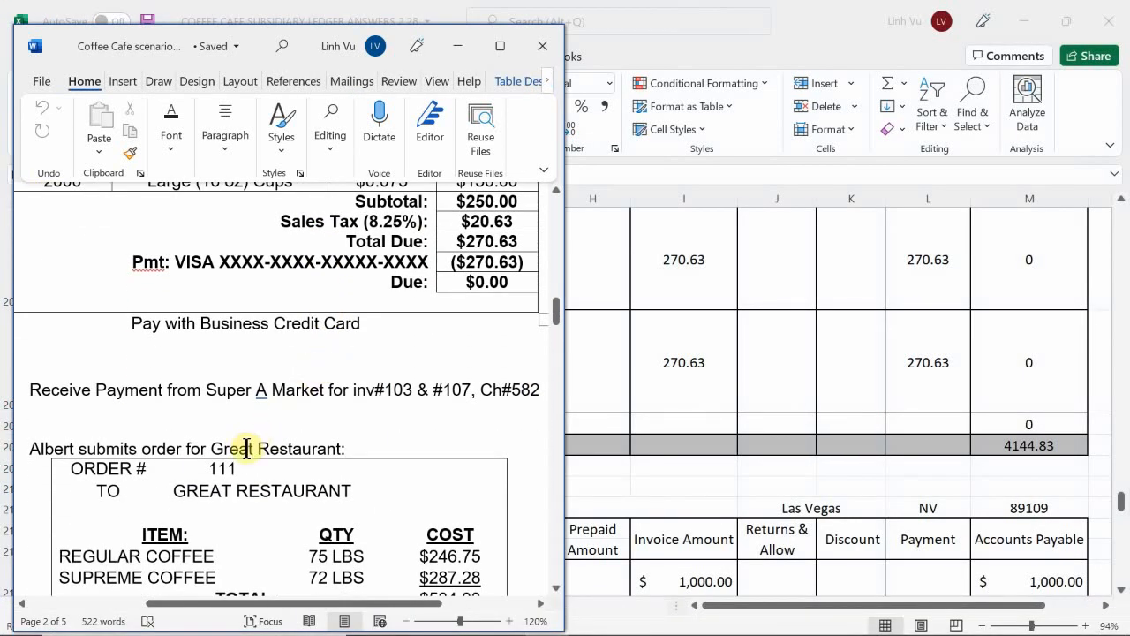
{"action": "scroll", "coordinate": [246, 448], "scroll_direction": "up", "scroll_amount": 1}
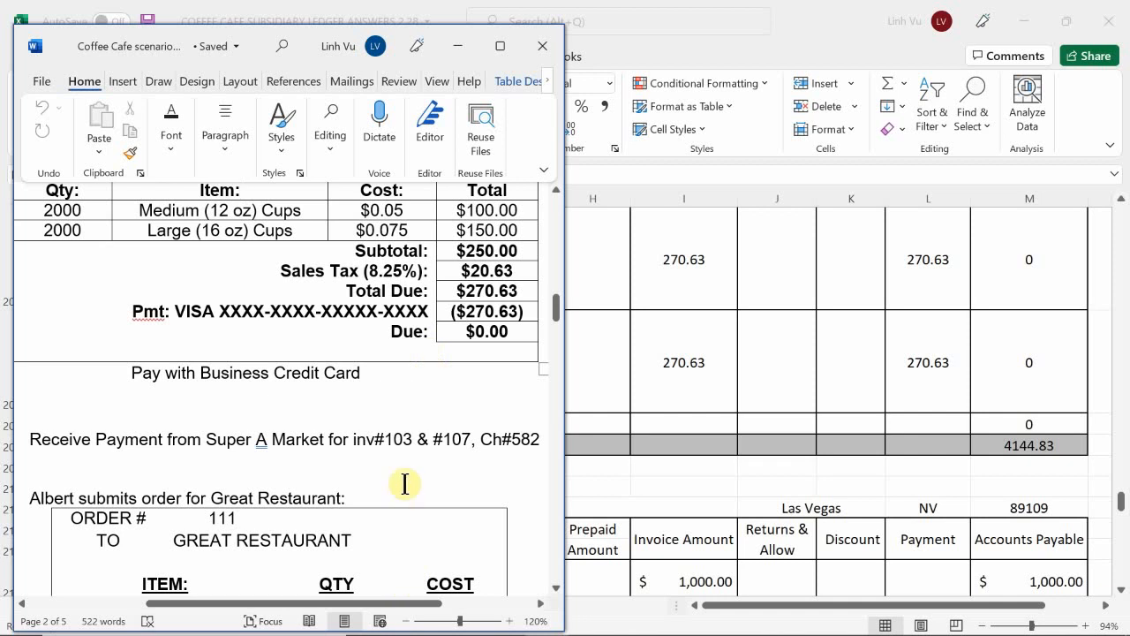
{"action": "scroll", "coordinate": [404, 477], "scroll_direction": "down", "scroll_amount": 15}
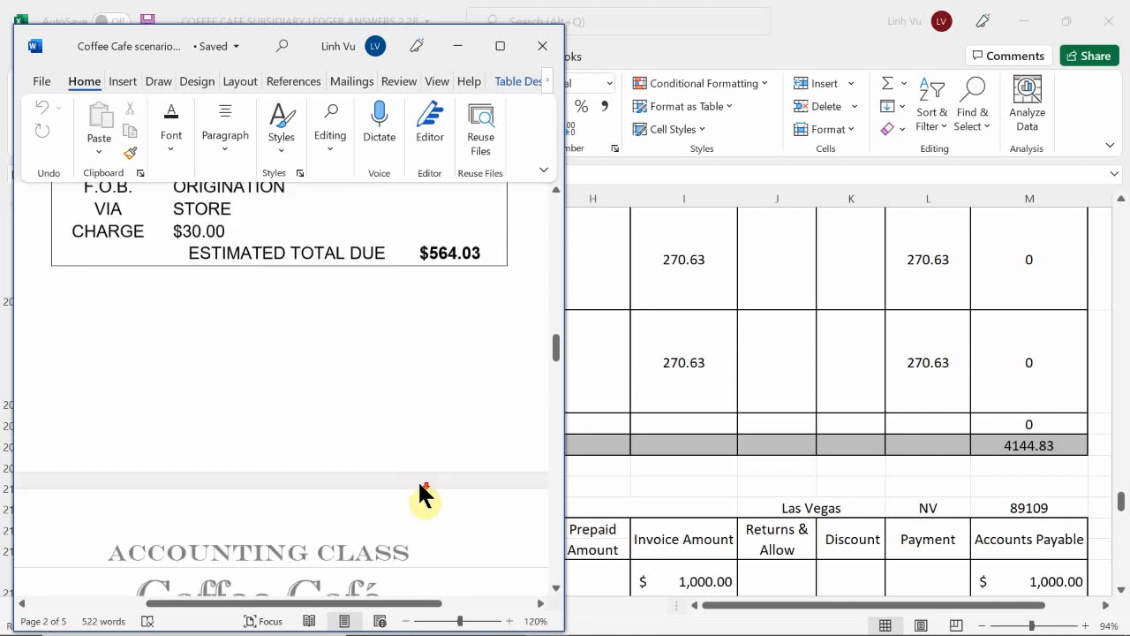
{"action": "scroll", "coordinate": [419, 480], "scroll_direction": "down", "scroll_amount": 4}
{"action": "scroll", "coordinate": [415, 488], "scroll_direction": "up", "scroll_amount": 10}
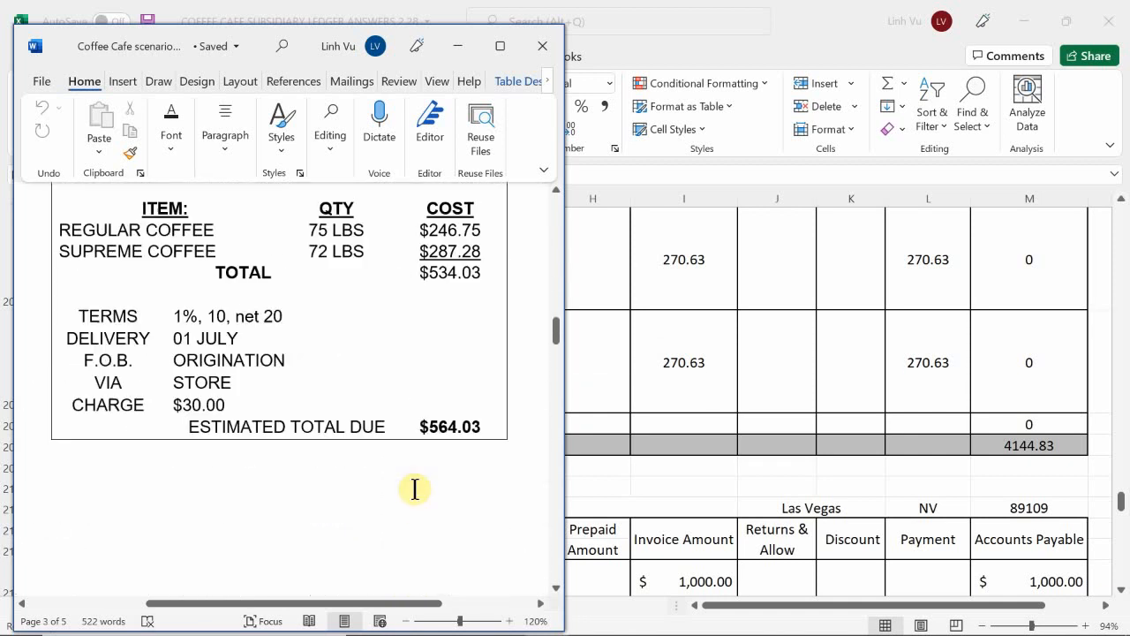
{"action": "scroll", "coordinate": [414, 488], "scroll_direction": "up", "scroll_amount": 5}
{"action": "scroll", "coordinate": [415, 489], "scroll_direction": "down", "scroll_amount": 1}
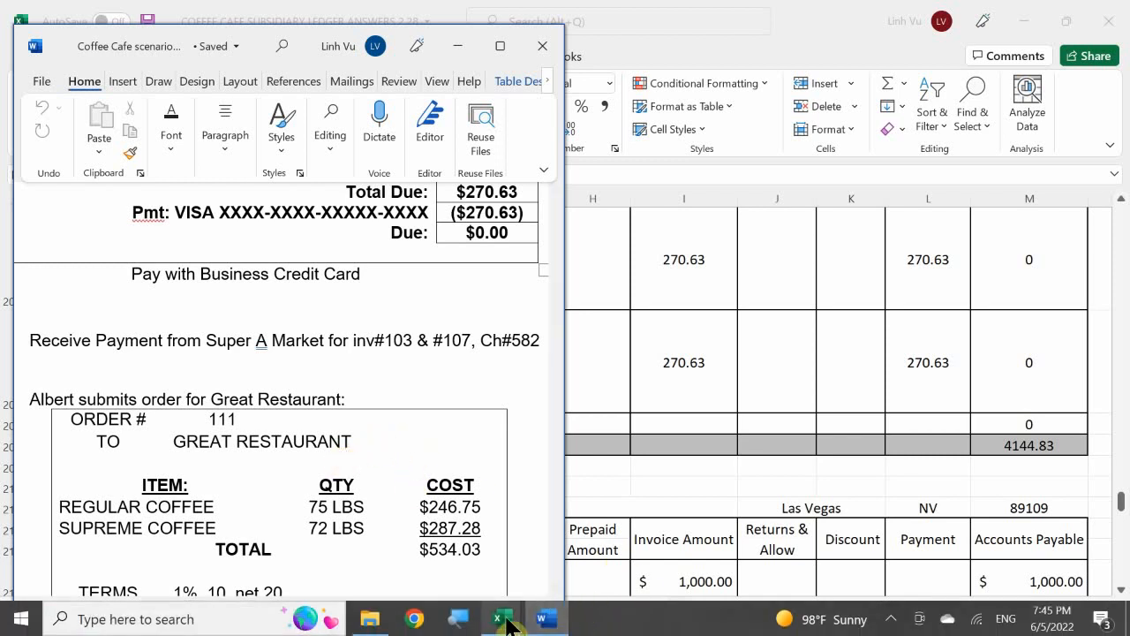
Step: Switch to the general journal workbook and draw a straight diagonal line across unused rows 835 to 838, from column A to column E
{"action": "left_click", "coordinate": [502, 617]}
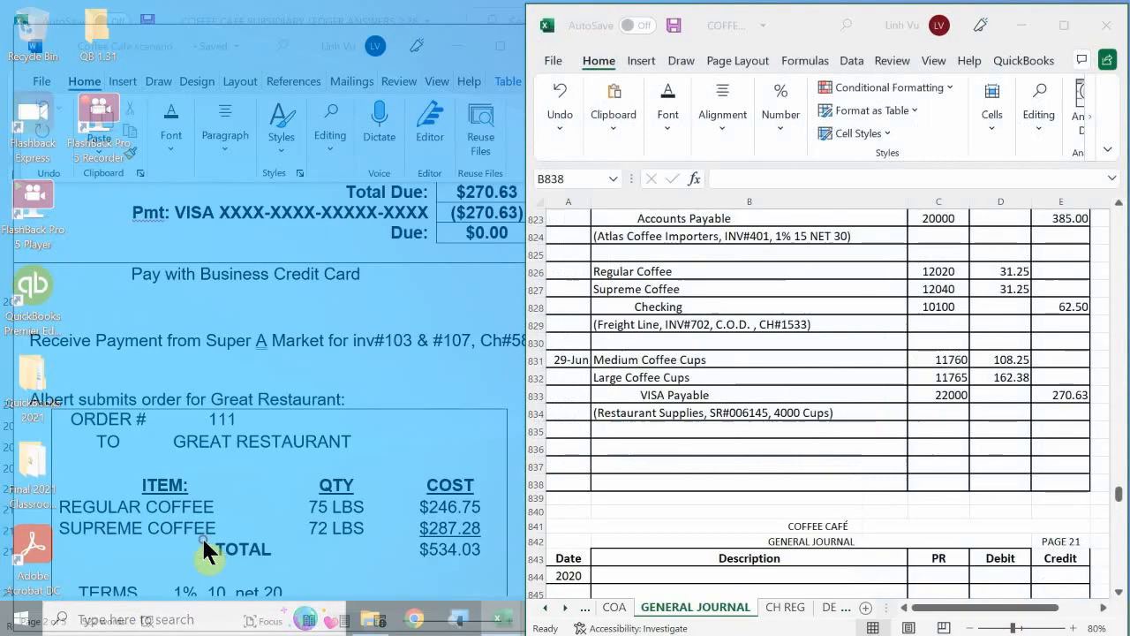
{"action": "left_click", "coordinate": [201, 536]}
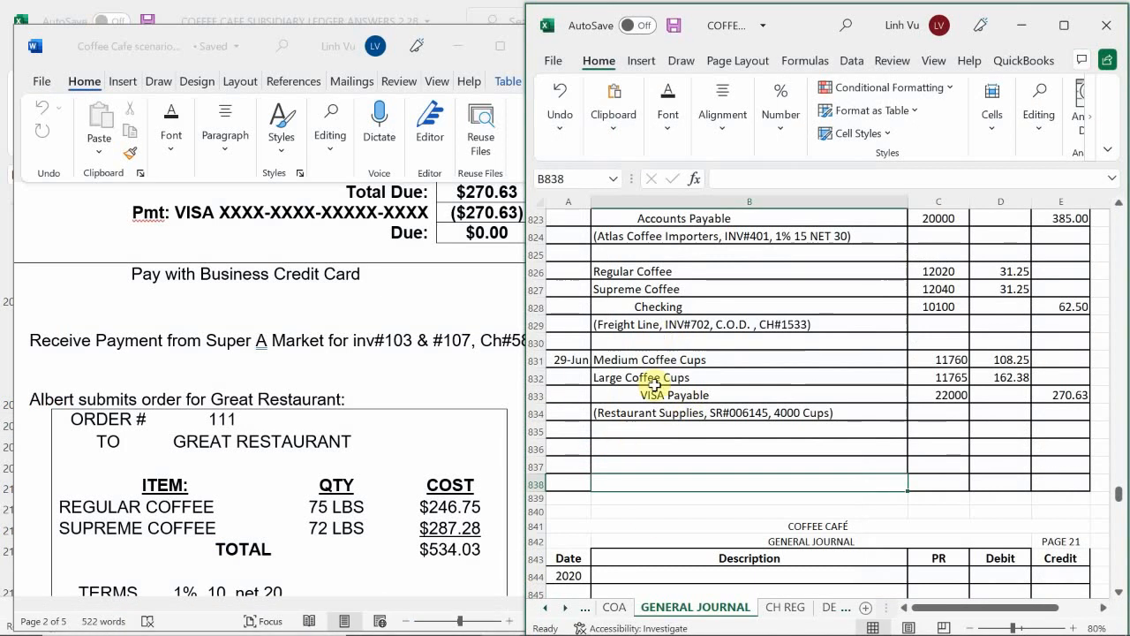
{"action": "left_click", "coordinate": [627, 448]}
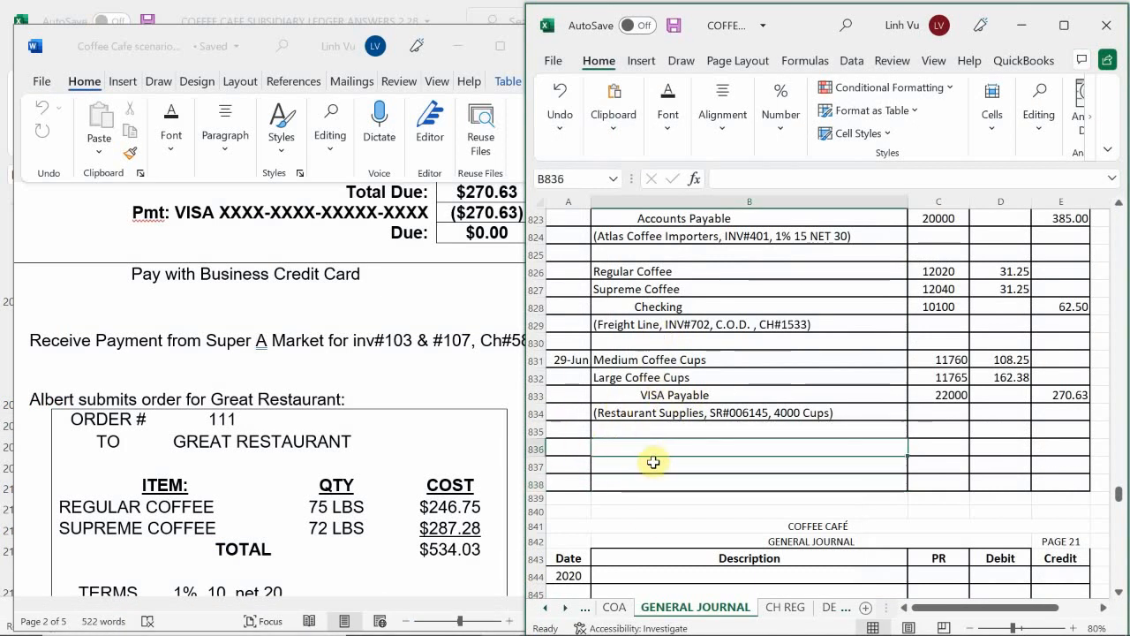
{"action": "scroll", "coordinate": [656, 462], "scroll_direction": "up", "scroll_amount": 1}
{"action": "scroll", "coordinate": [653, 461], "scroll_direction": "down", "scroll_amount": 1}
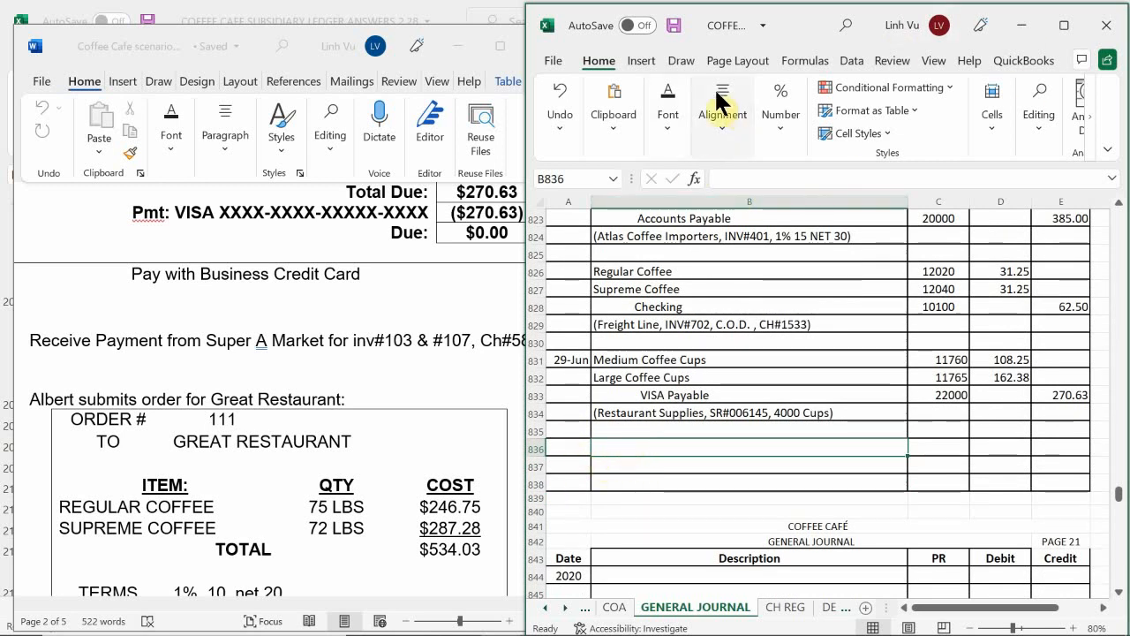
{"action": "left_click", "coordinate": [643, 60]}
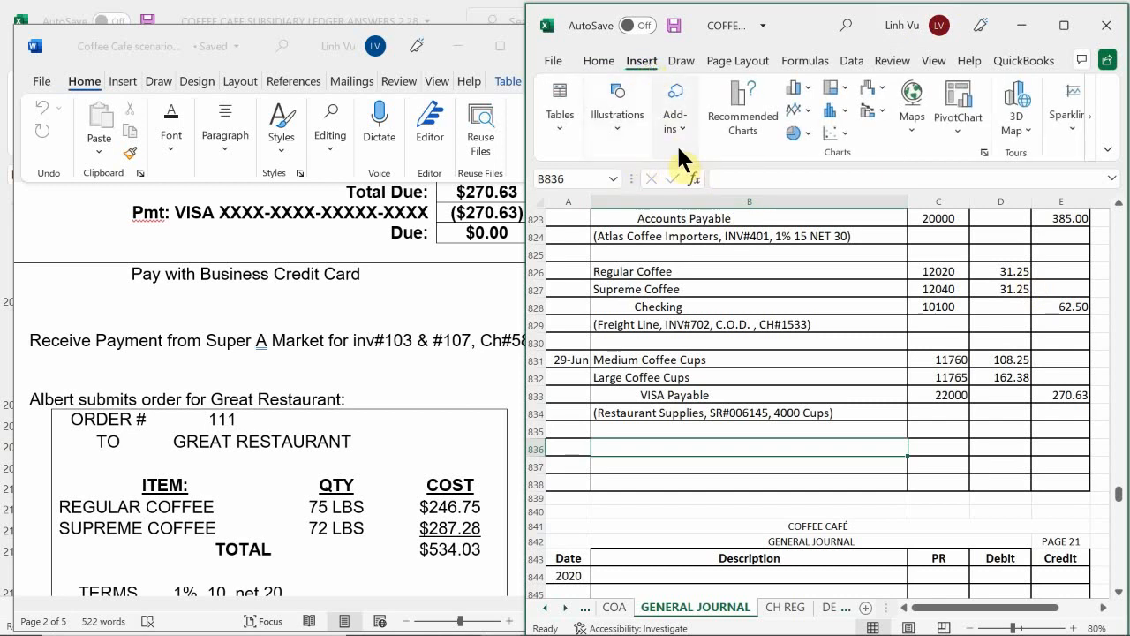
{"action": "left_click", "coordinate": [624, 141]}
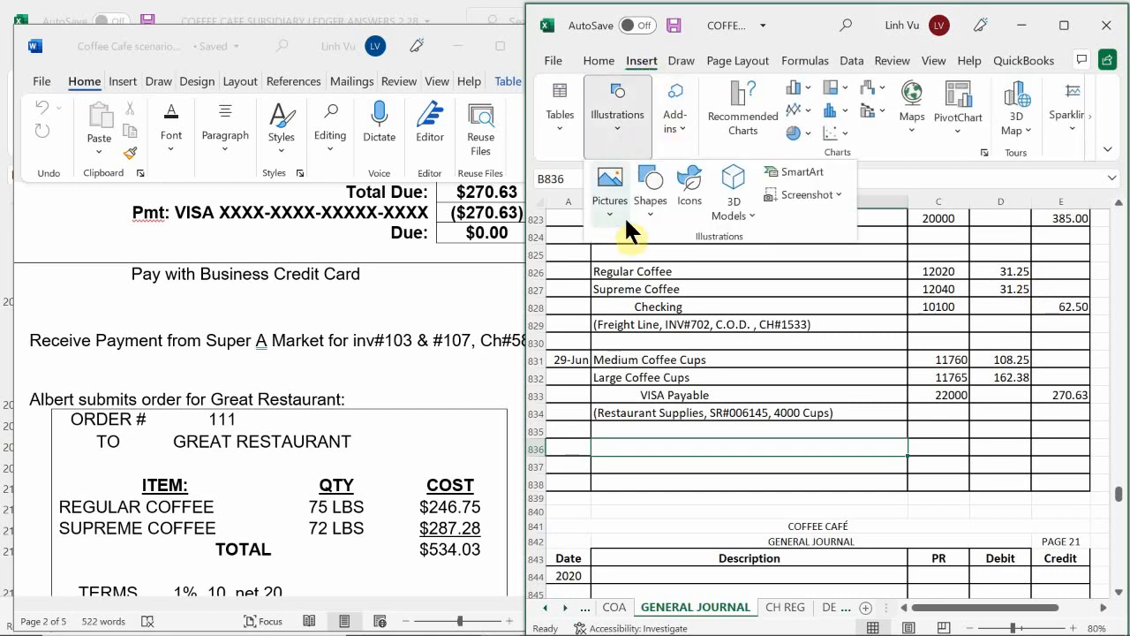
{"action": "left_click", "coordinate": [650, 185]}
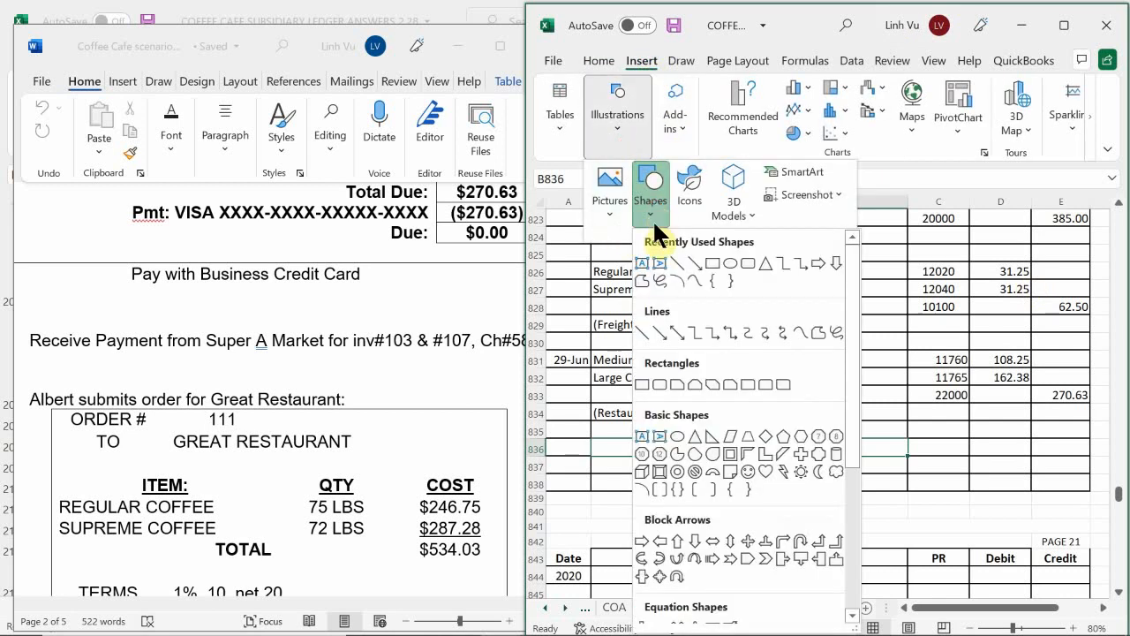
{"action": "left_click", "coordinate": [646, 332]}
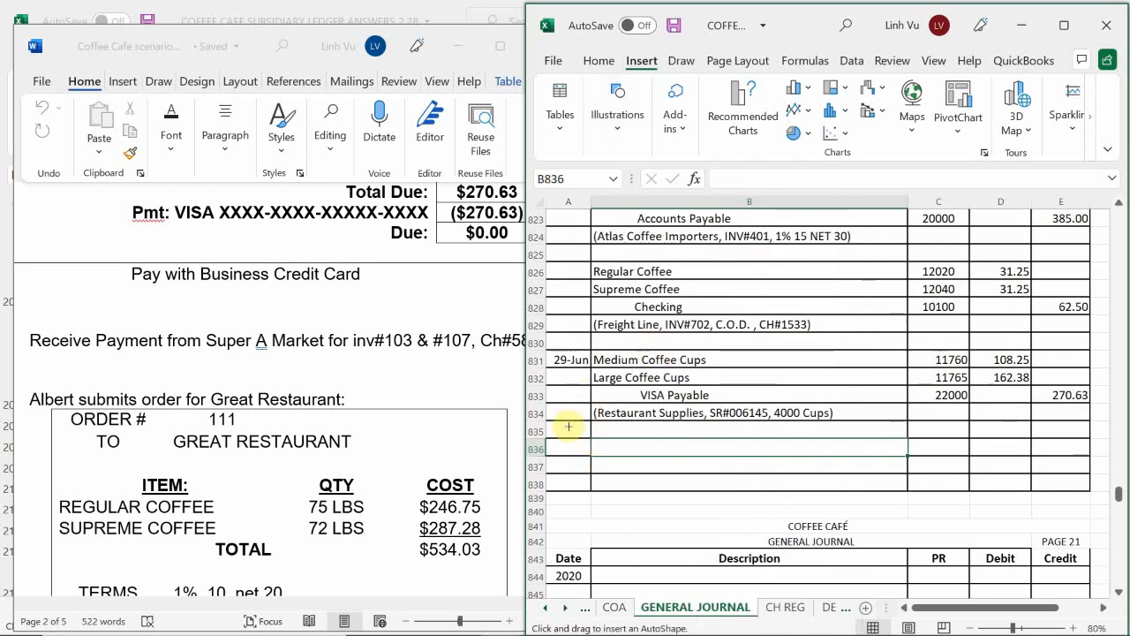
{"action": "left_click_drag", "start_coordinate": [561, 428], "coordinate": [1076, 484]}
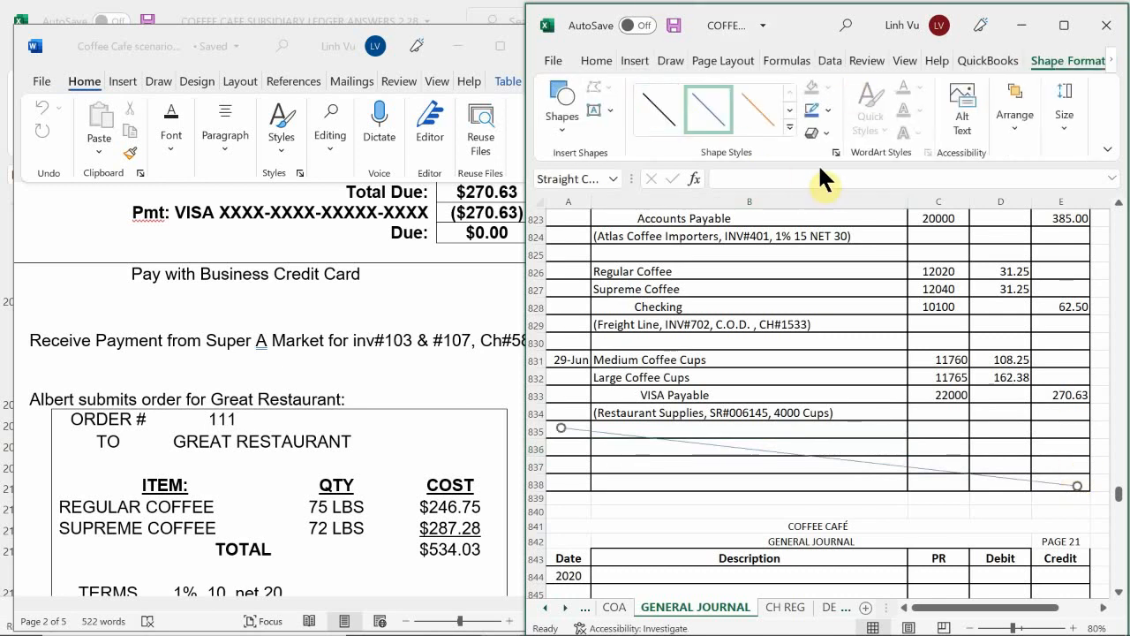
Step: Apply a black preset line style to the diagonal line crossing out the unused journal rows
{"action": "left_click", "coordinate": [789, 127]}
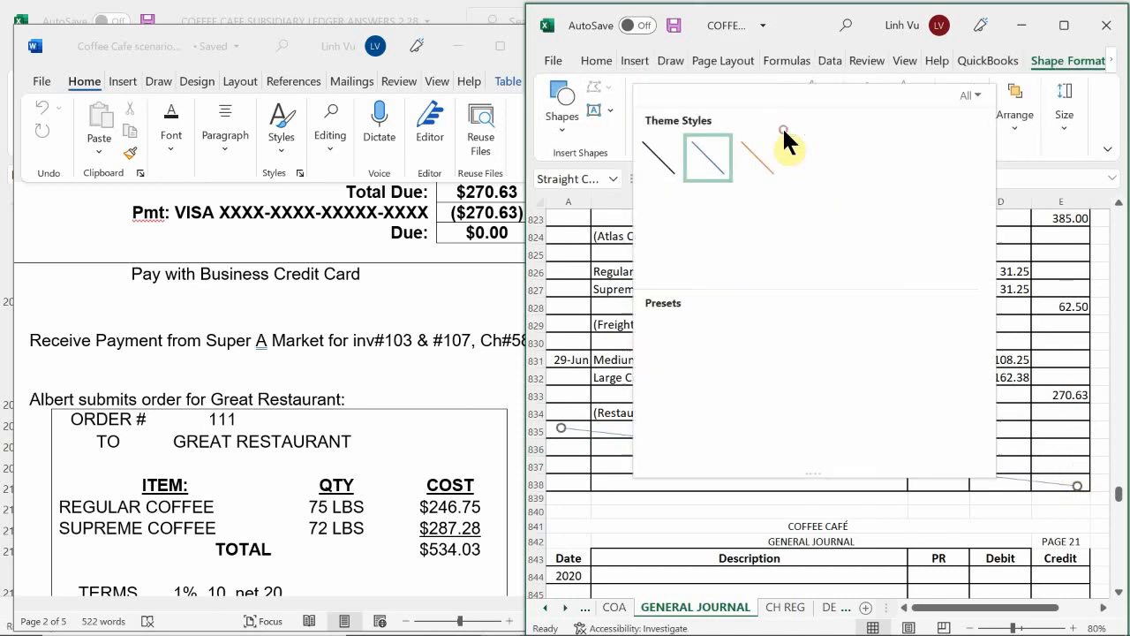
{"action": "left_click", "coordinate": [660, 256]}
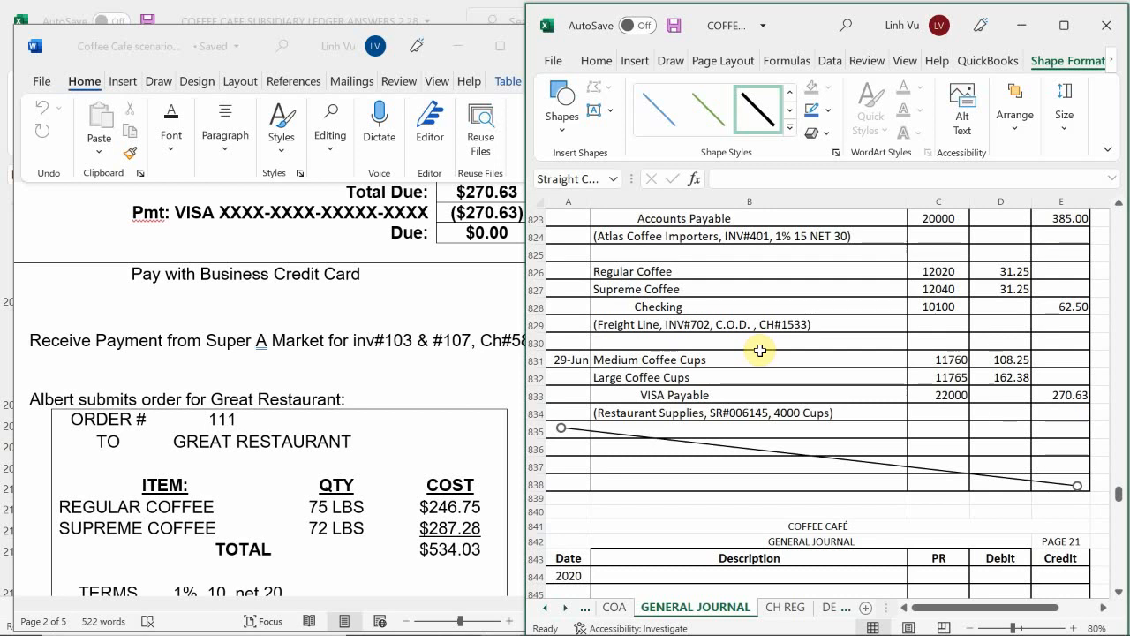
{"action": "left_click", "coordinate": [634, 450]}
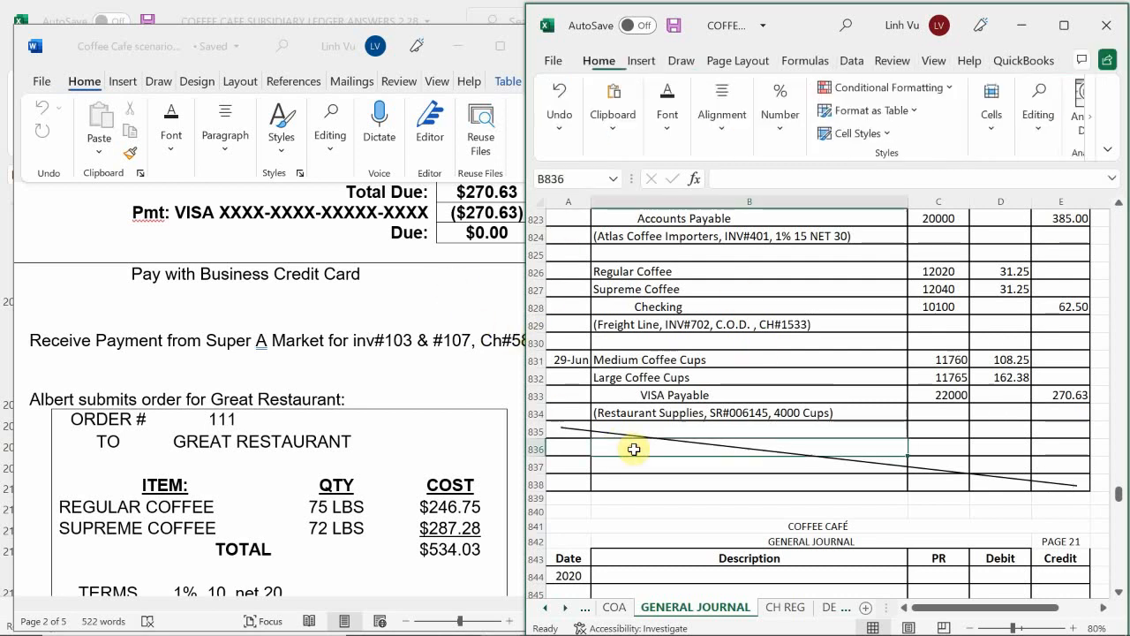
Step: Date the first entry on general journal page 21 as 6/29 in A845
{"action": "scroll", "coordinate": [698, 421], "scroll_direction": "down", "scroll_amount": 2}
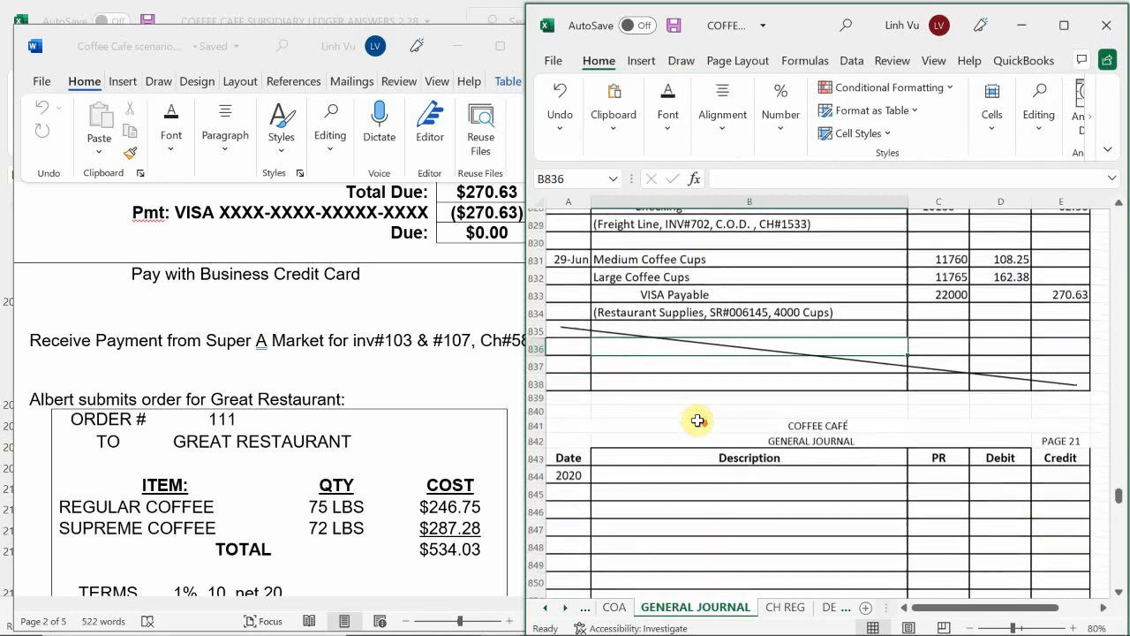
{"action": "scroll", "coordinate": [698, 420], "scroll_direction": "down", "scroll_amount": 3}
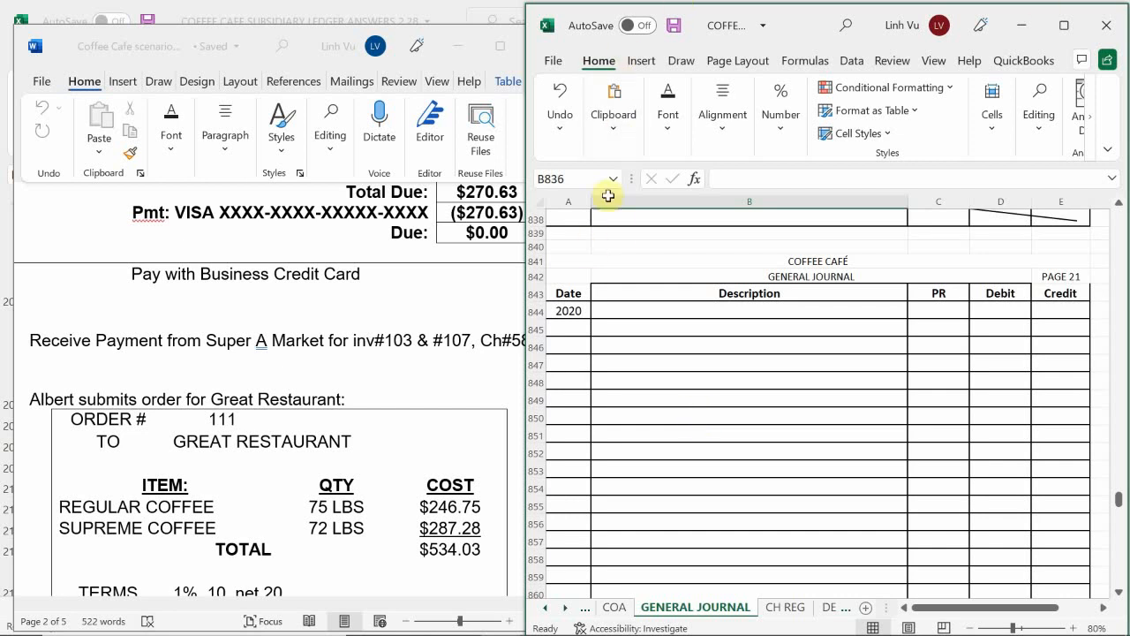
{"action": "left_click", "coordinate": [562, 327]}
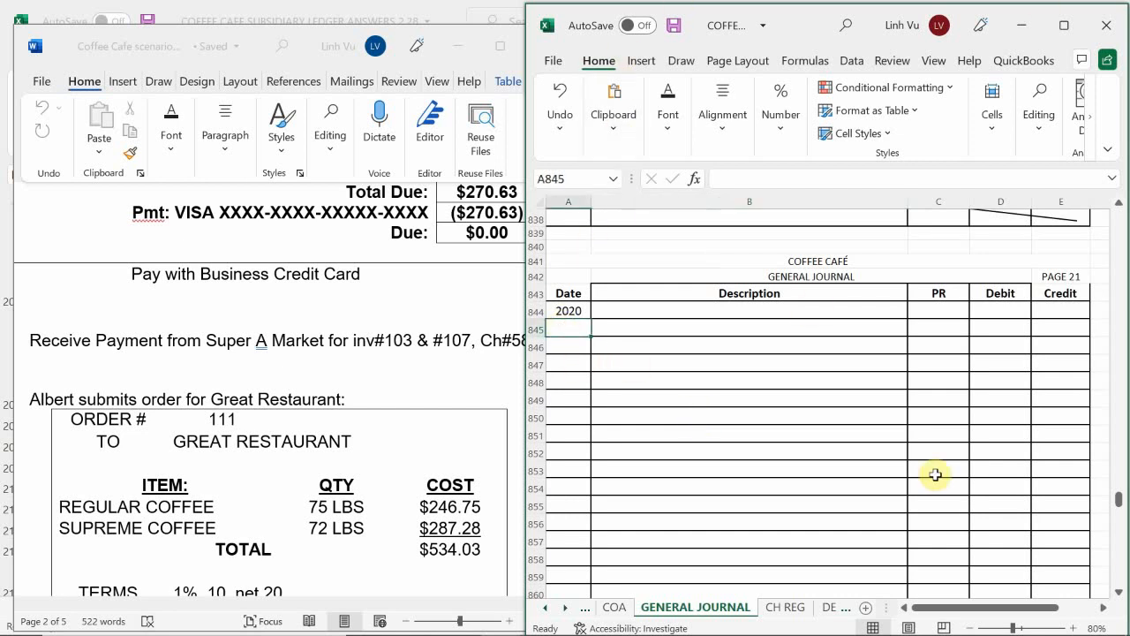
{"action": "type", "text": "6/29"}
{"action": "key", "text": "Return"}
{"action": "key", "text": "Up"}
{"action": "key", "text": "Right"}
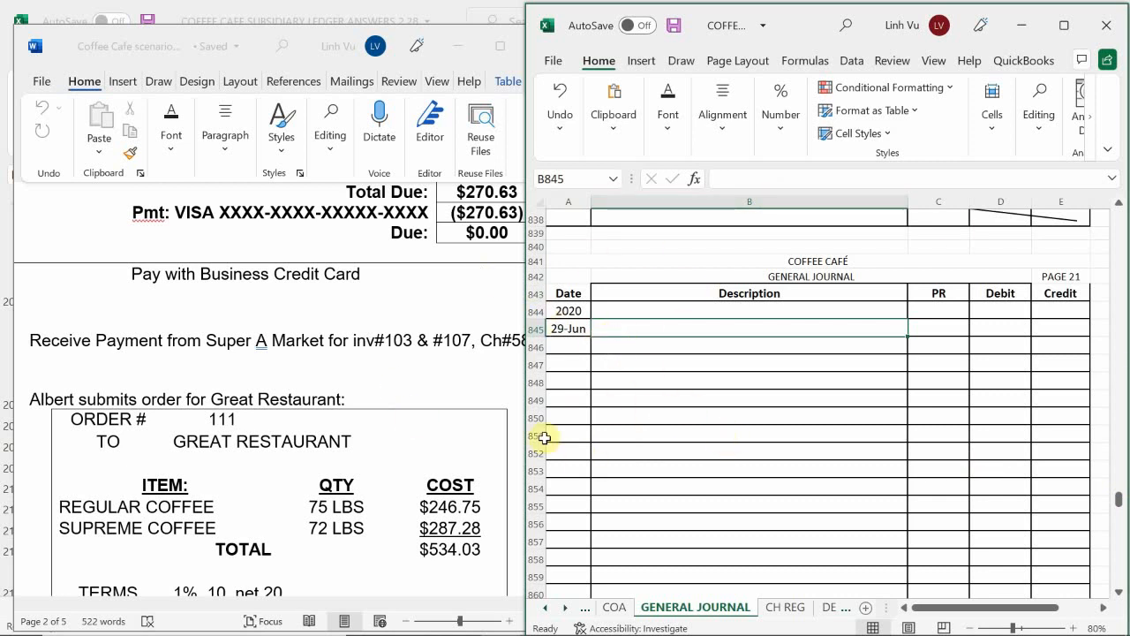
Step: Check the Super A Market payment note, and enter Checking with post reference 10100 in row 845 of the journal
{"action": "left_click", "coordinate": [412, 356]}
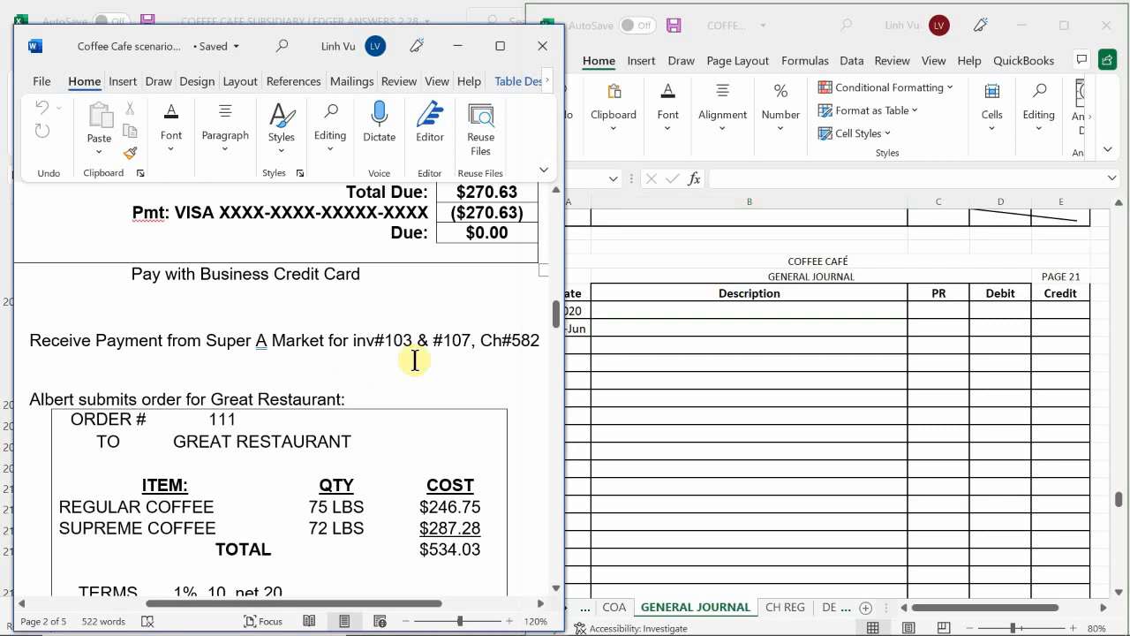
{"action": "left_click", "coordinate": [653, 329]}
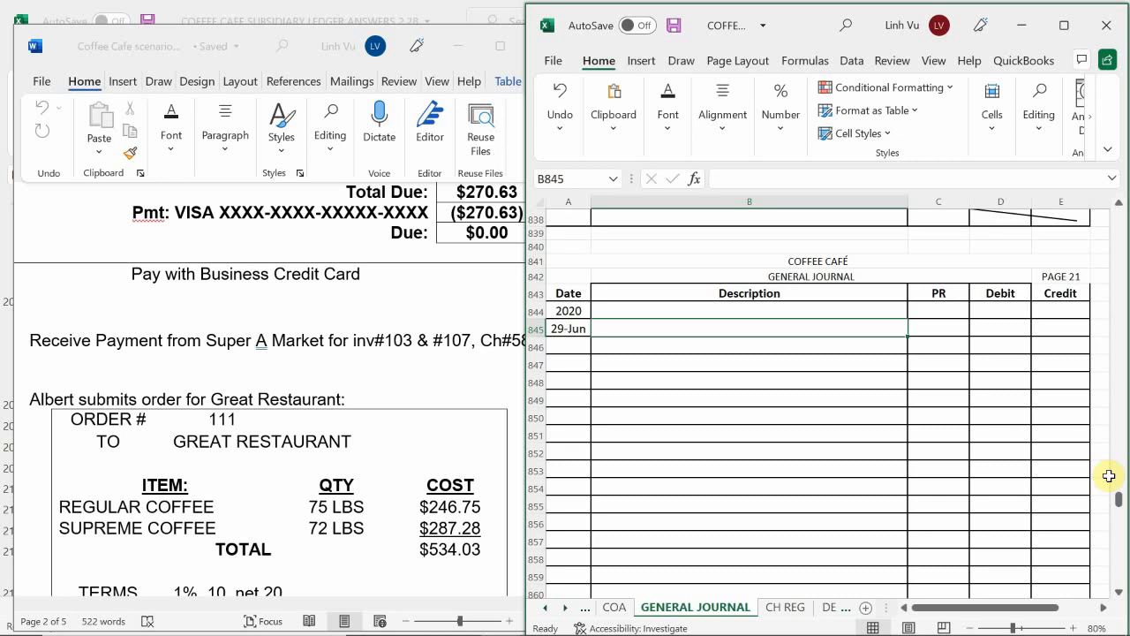
{"action": "type", "text": "Ch"}
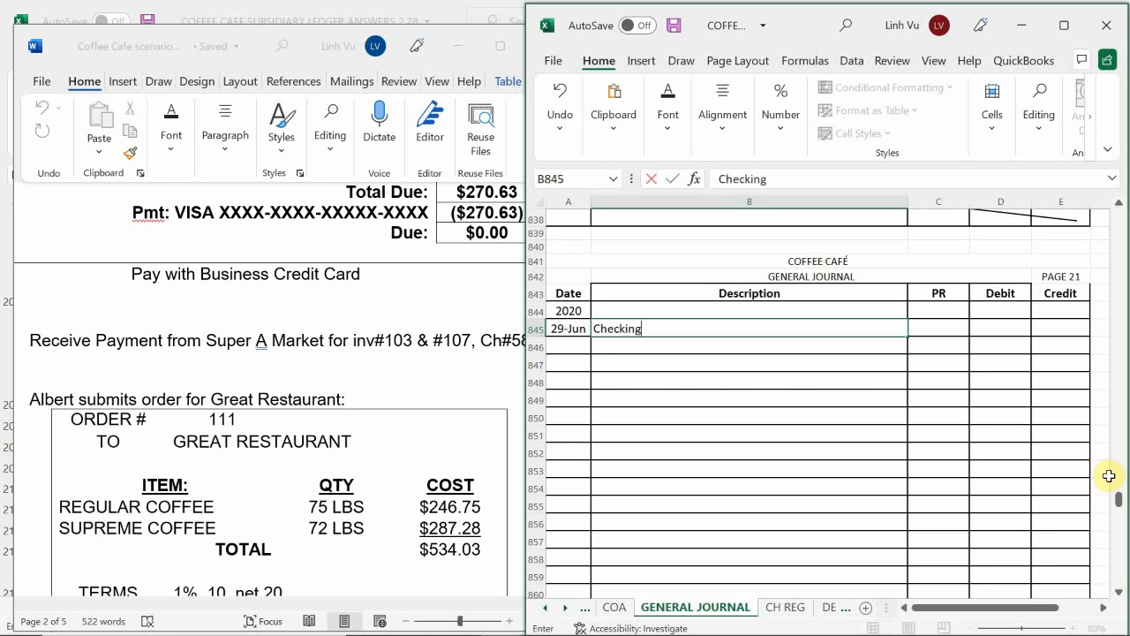
{"action": "type", "text": "ecking"}
{"action": "key", "text": "Tab"}
{"action": "type", "text": "1010"}
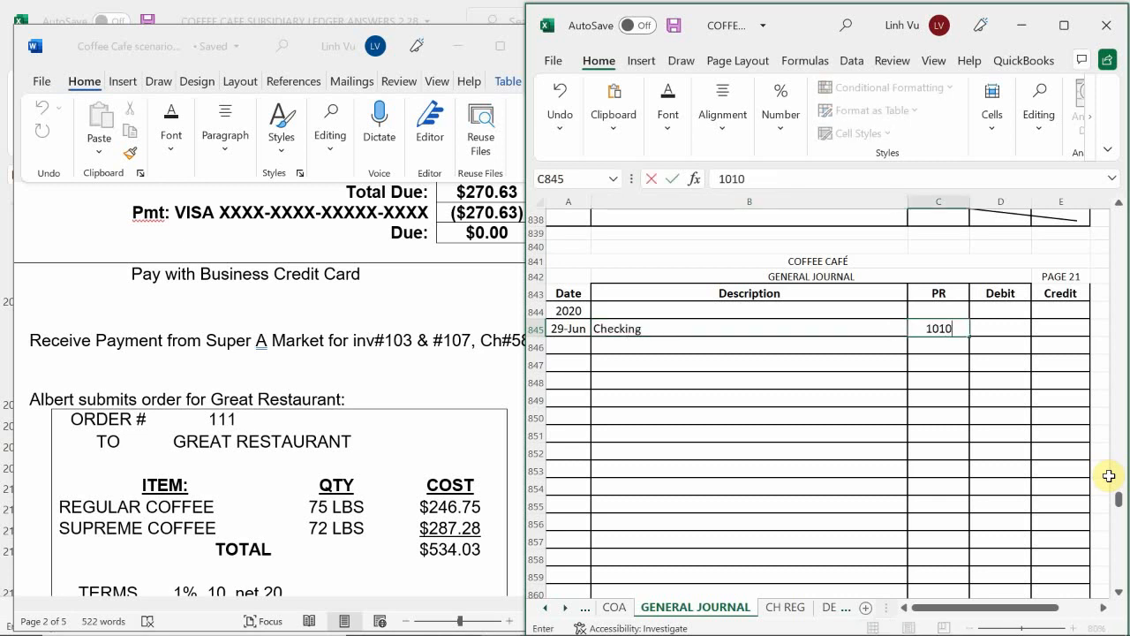
{"action": "type", "text": "0"}
{"action": "key", "text": "Tab"}
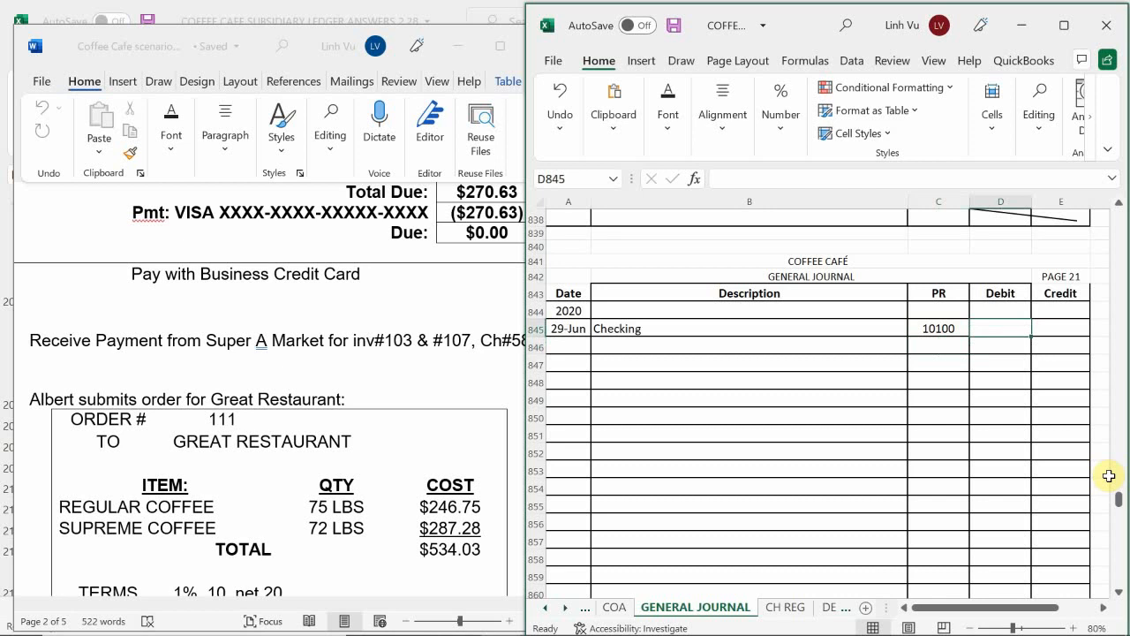
Step: Switch to the subsidiary ledger workbook's CUSTOMERS sheet and examine Super "A" Market's invoices 103 and 107 against the payment note in the scenario
{"action": "left_click", "coordinate": [628, 347]}
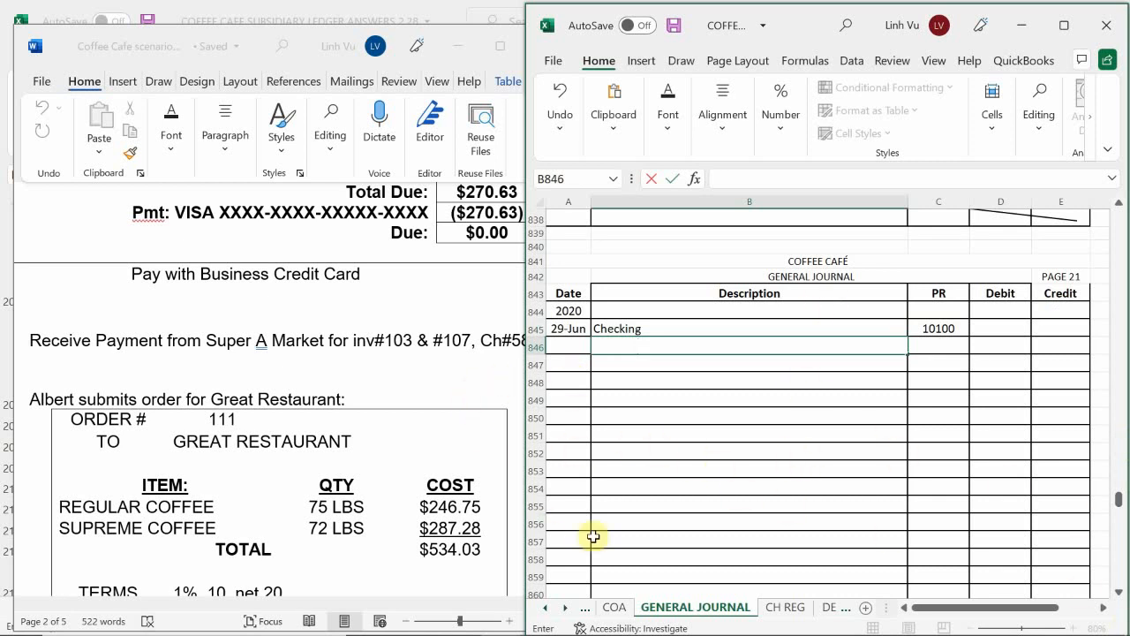
{"action": "mouse_move", "coordinate": [607, 633]}
{"action": "mouse_move", "coordinate": [493, 618]}
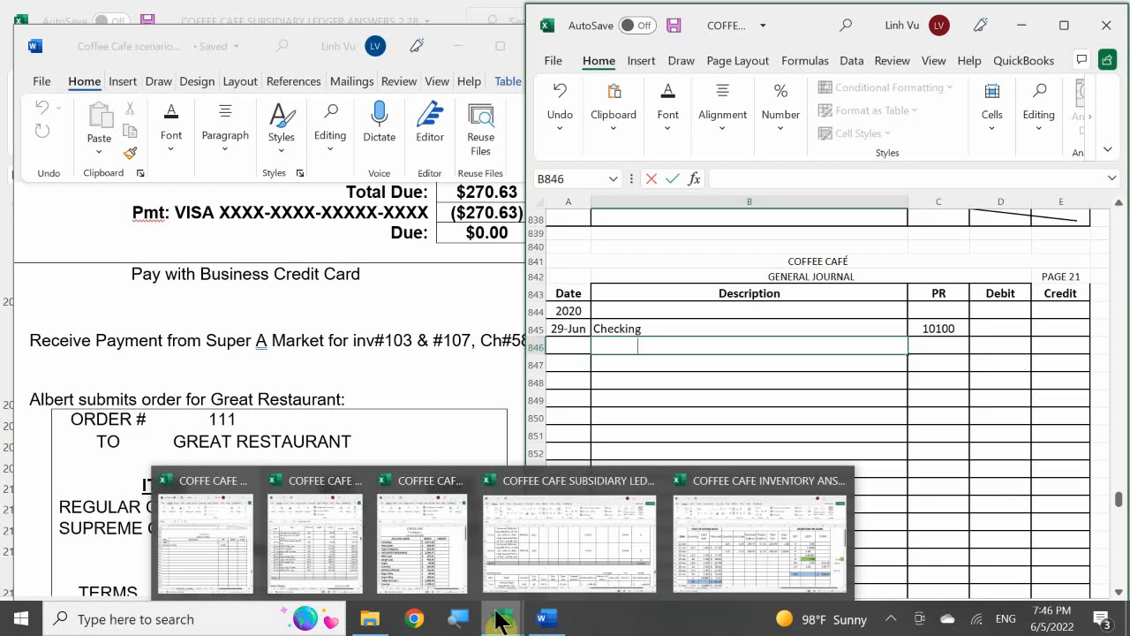
{"action": "left_click", "coordinate": [584, 534]}
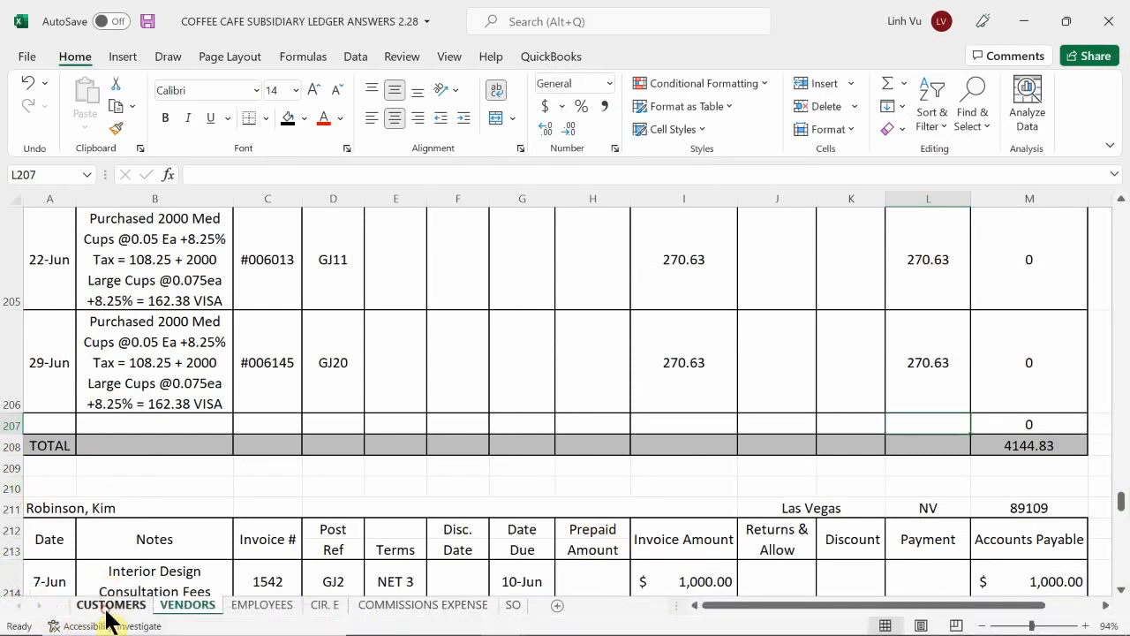
{"action": "left_click", "coordinate": [108, 608]}
{"action": "left_click", "coordinate": [127, 541]}
{"action": "scroll", "coordinate": [128, 540], "scroll_direction": "up", "scroll_amount": 14}
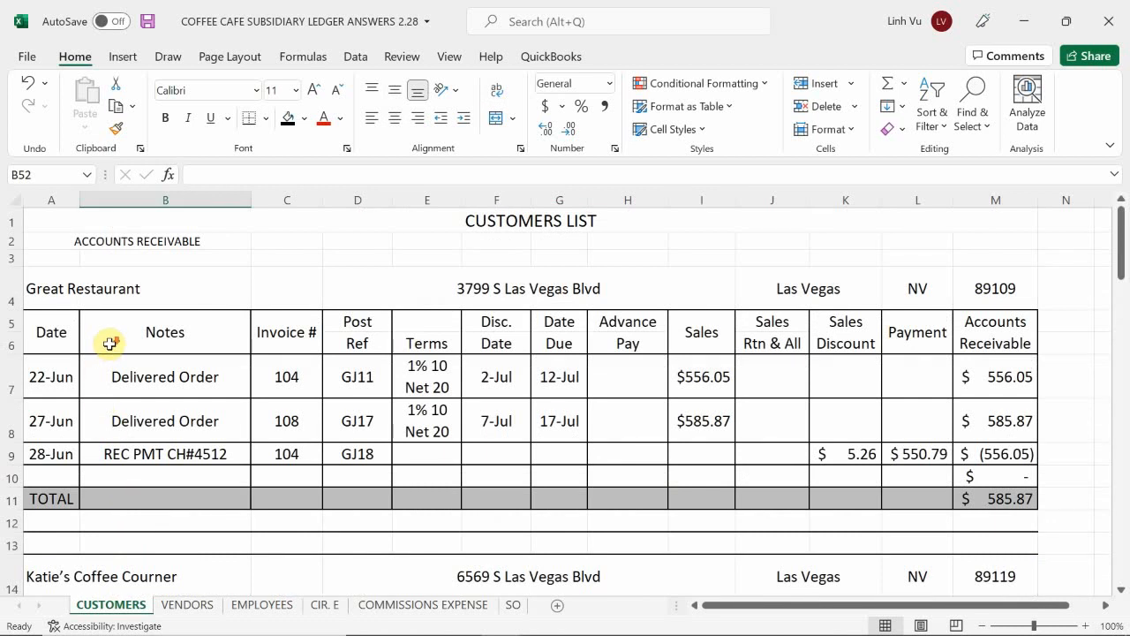
{"action": "scroll", "coordinate": [106, 353], "scroll_direction": "down", "scroll_amount": 4}
{"action": "scroll", "coordinate": [111, 351], "scroll_direction": "down", "scroll_amount": 4}
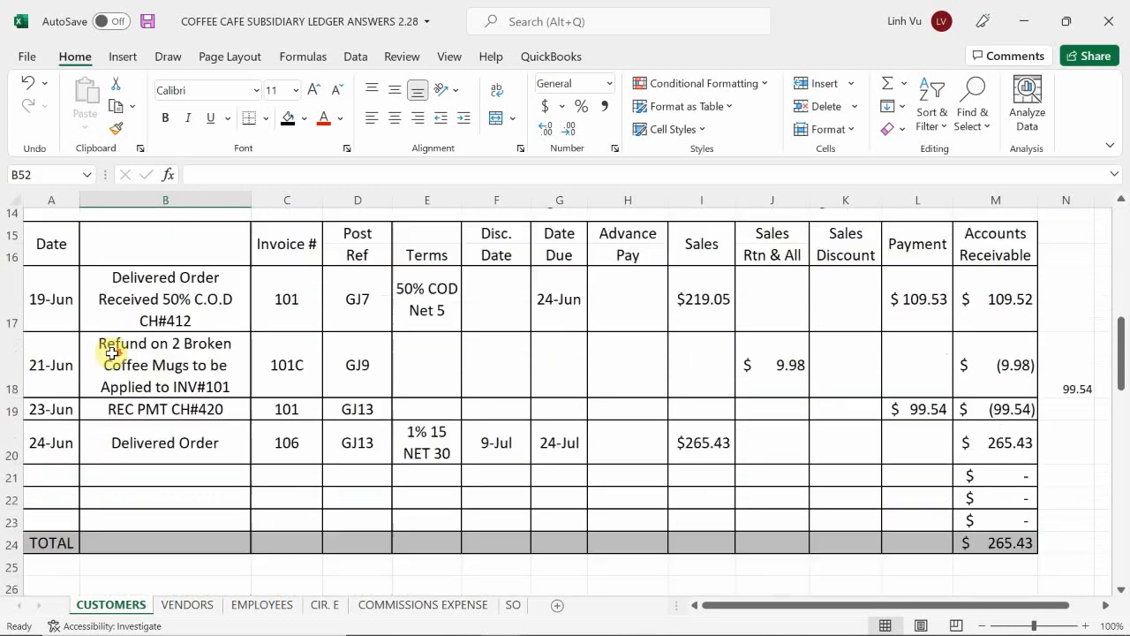
{"action": "scroll", "coordinate": [113, 355], "scroll_direction": "down", "scroll_amount": 1}
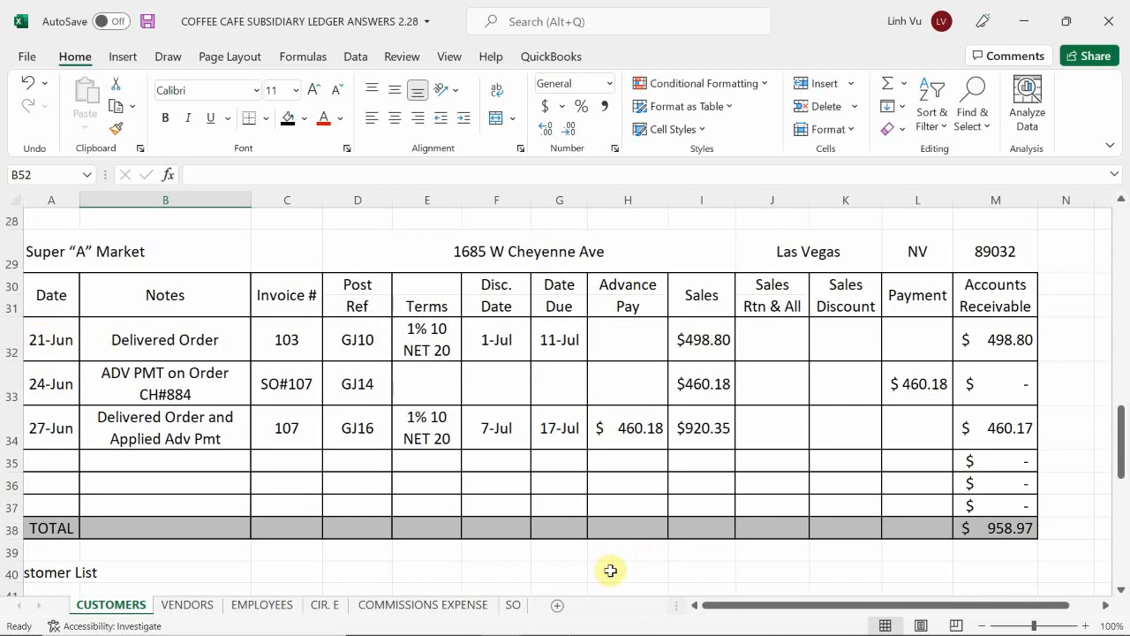
{"action": "mouse_move", "coordinate": [580, 634]}
{"action": "left_click", "coordinate": [547, 619]}
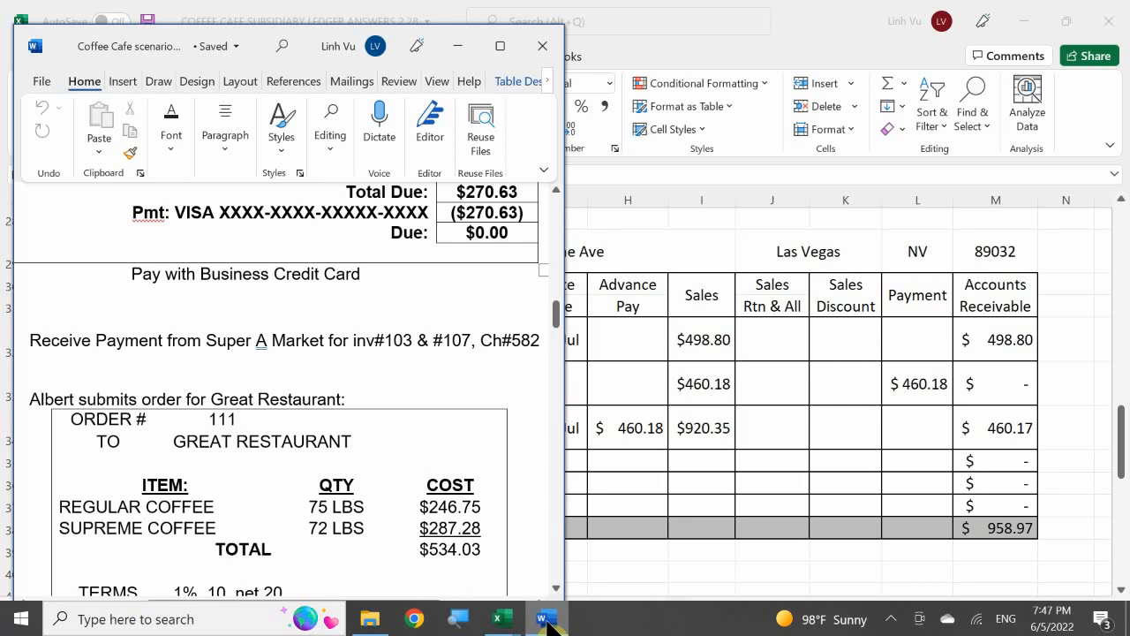
{"action": "left_click", "coordinate": [547, 619]}
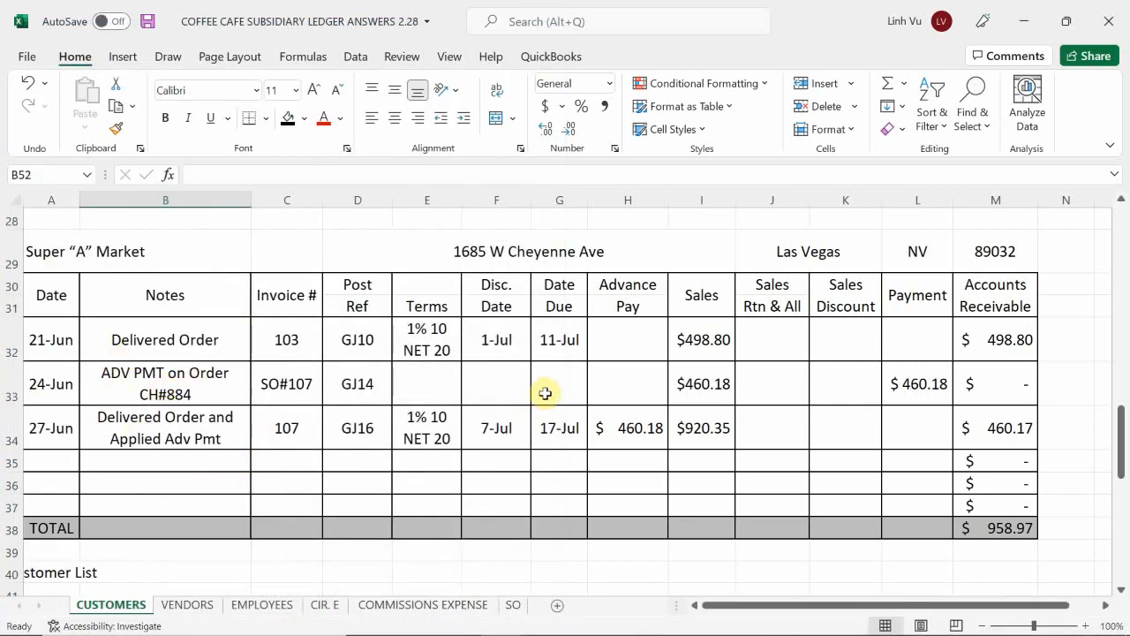
{"action": "scroll", "coordinate": [771, 512], "scroll_direction": "down", "scroll_amount": 1}
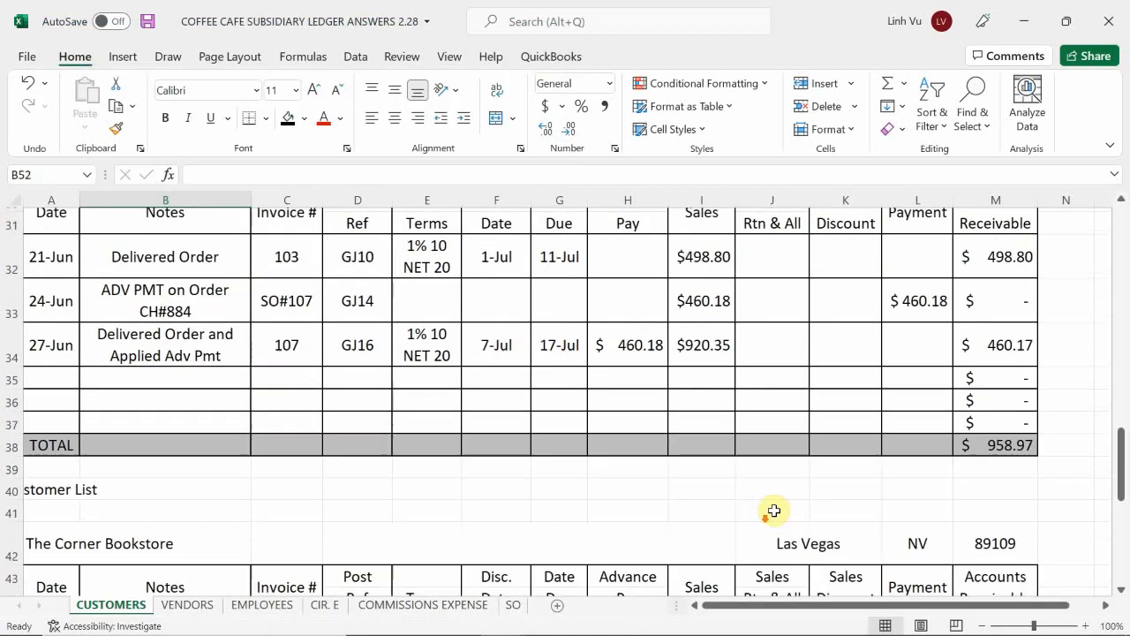
{"action": "scroll", "coordinate": [776, 465], "scroll_direction": "up", "scroll_amount": 2}
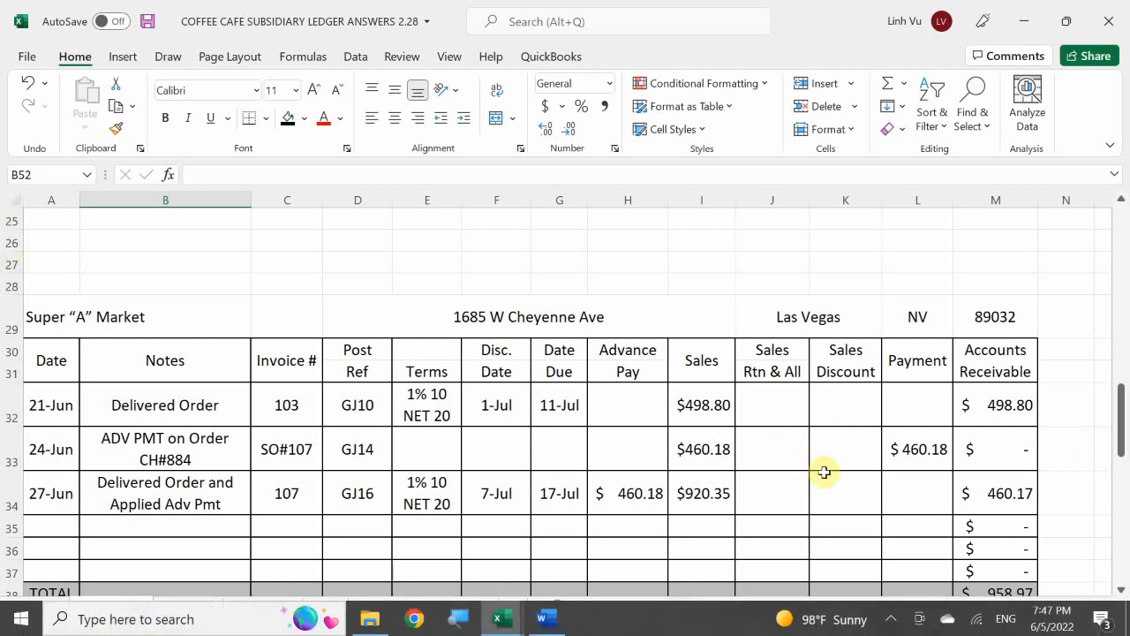
{"action": "scroll", "coordinate": [752, 444], "scroll_direction": "down", "scroll_amount": 1}
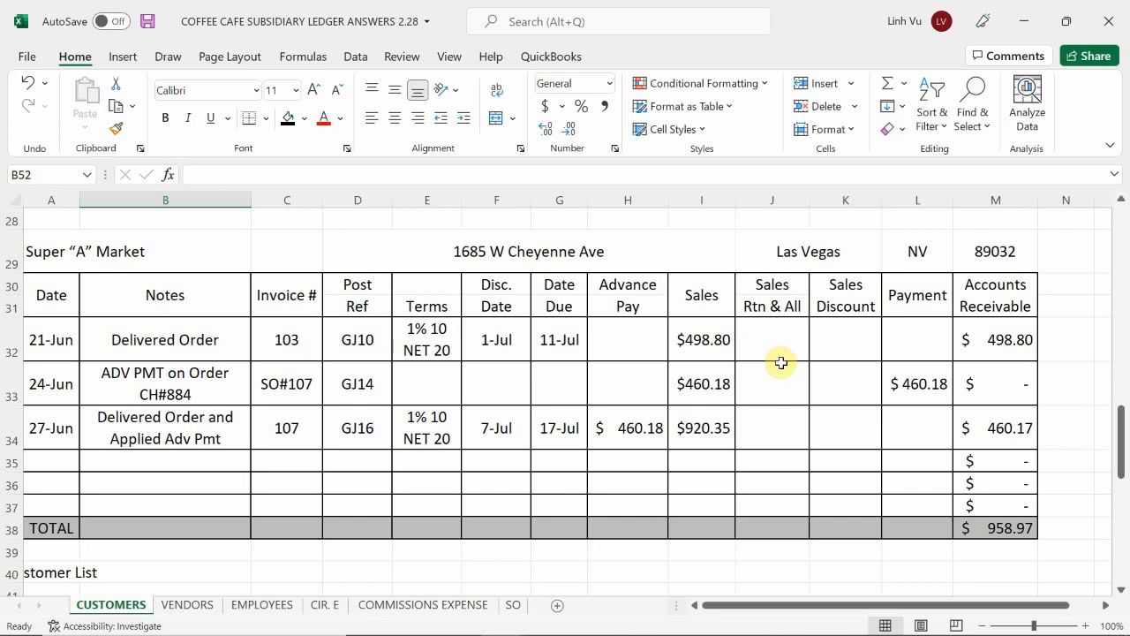
Step: In N32, beside the invoice 103 row, subtract 30 from its accounts receivable with =M32-30
{"action": "left_click", "coordinate": [1062, 345]}
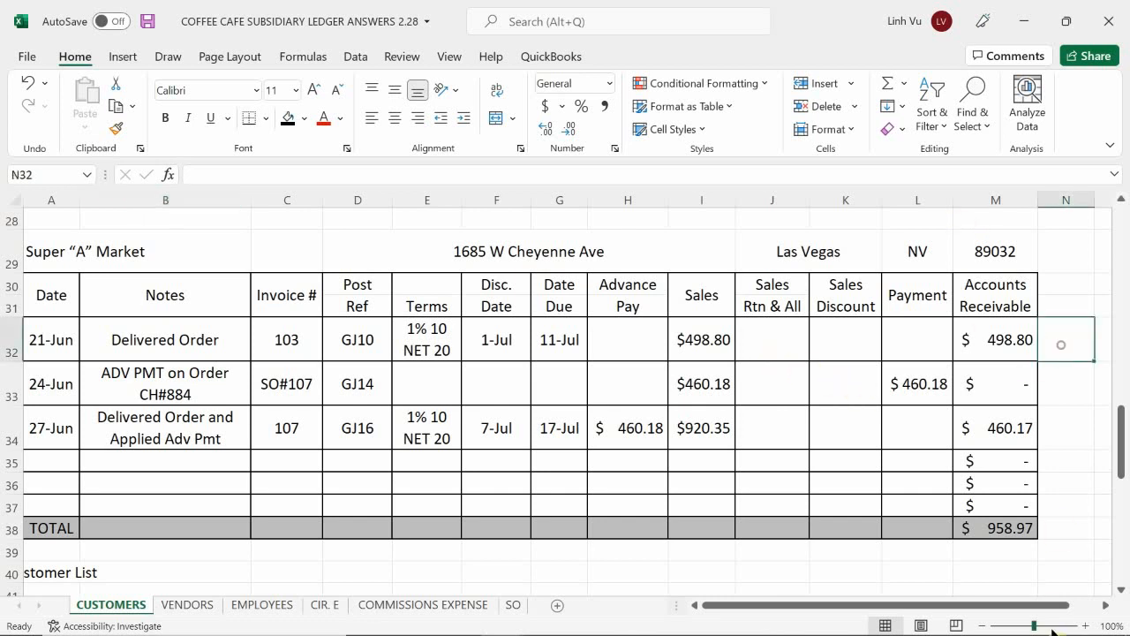
{"action": "type", "text": "="}
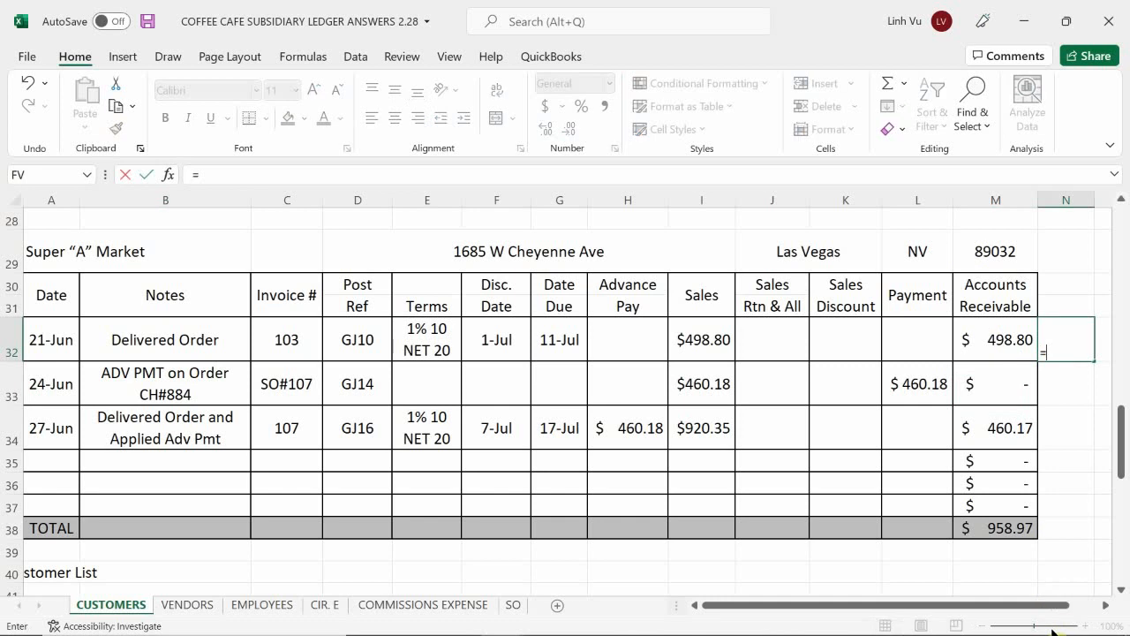
{"action": "key", "text": "Left"}
{"action": "type", "text": "-"}
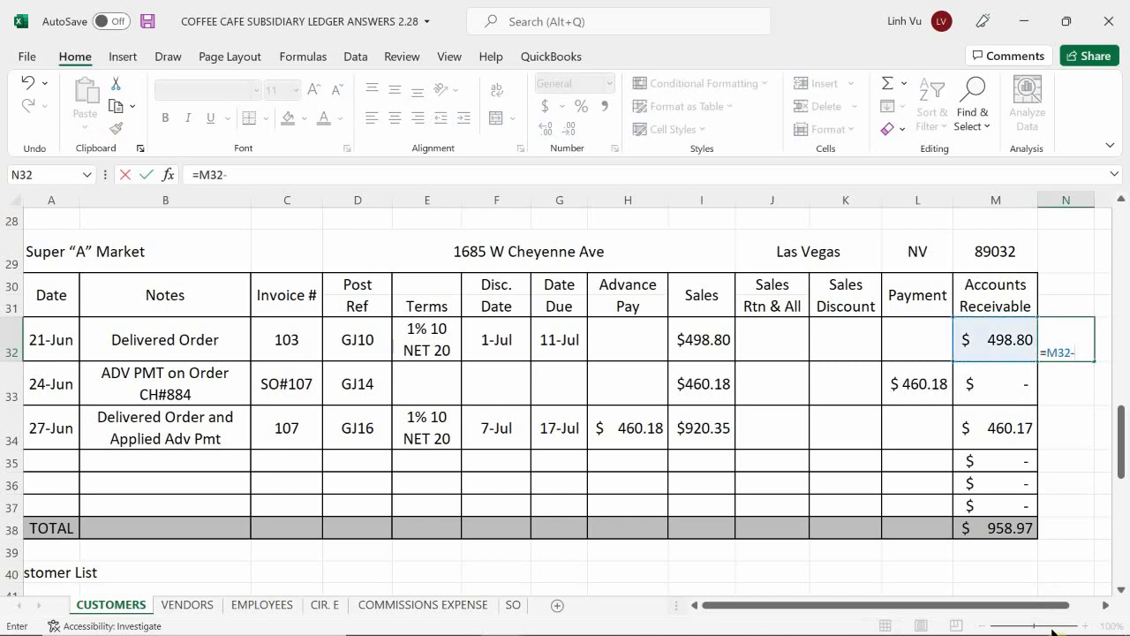
{"action": "type", "text": "30"}
{"action": "key", "text": "Return"}
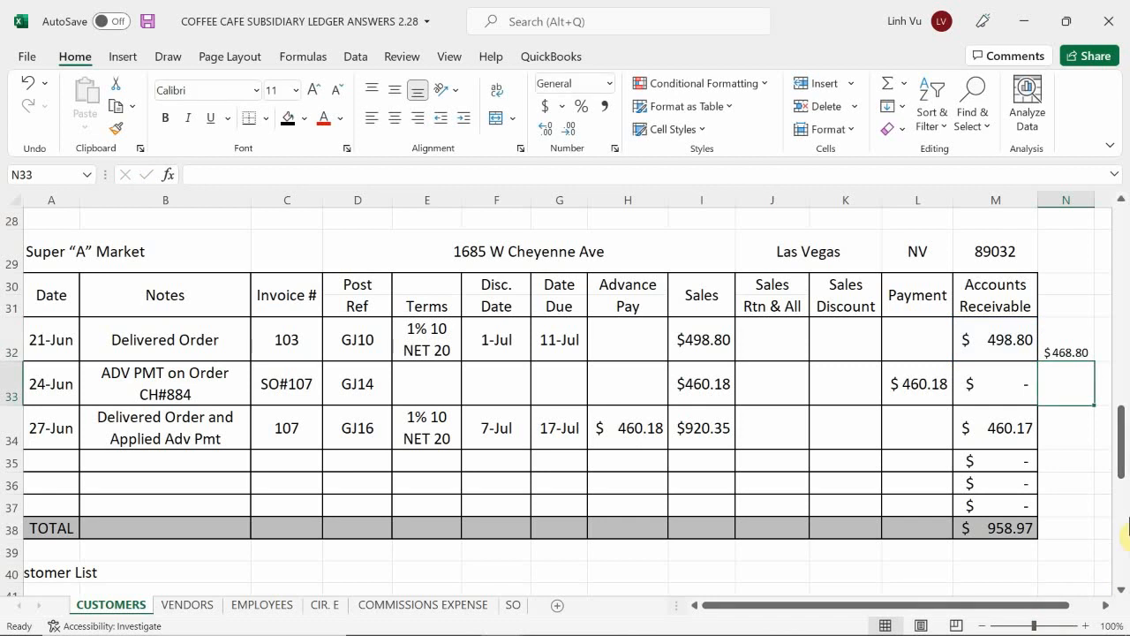
Step: In N34, beside the invoice 107 row, subtract 30 from its sales amount with =I34-30
{"action": "left_click", "coordinate": [1075, 428]}
{"action": "mouse_move", "coordinate": [1097, 624]}
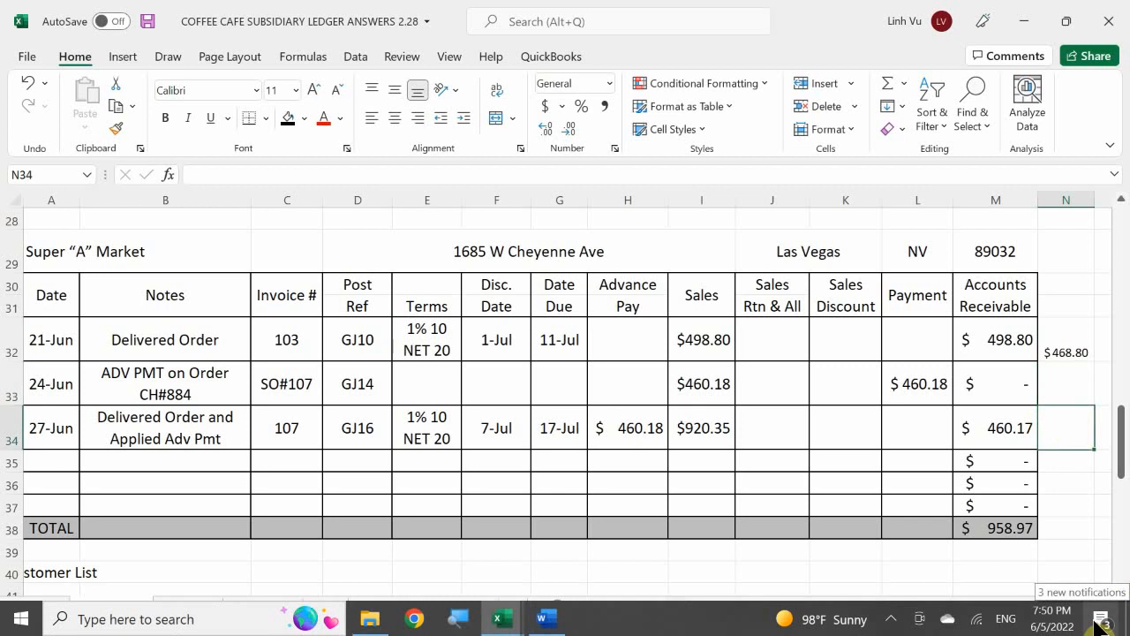
{"action": "type", "text": "="}
{"action": "key", "text": "Left"}
{"action": "key", "text": "Left"}
{"action": "key", "text": "Left"}
{"action": "key", "text": "Left"}
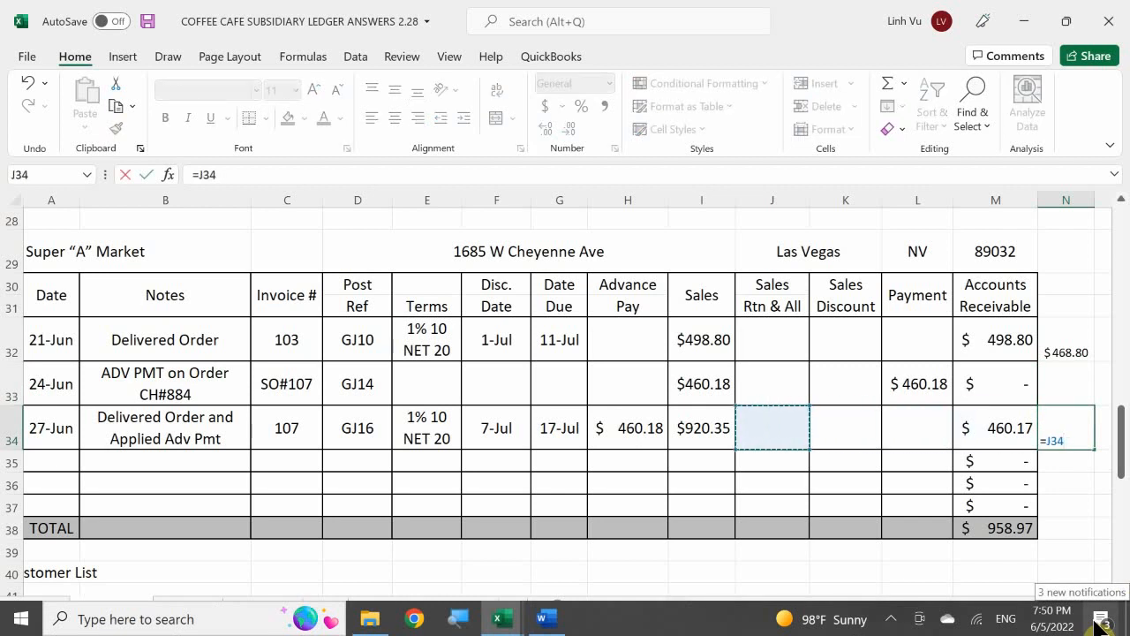
{"action": "key", "text": "Left"}
{"action": "type", "text": "-30"}
{"action": "key", "text": "Return"}
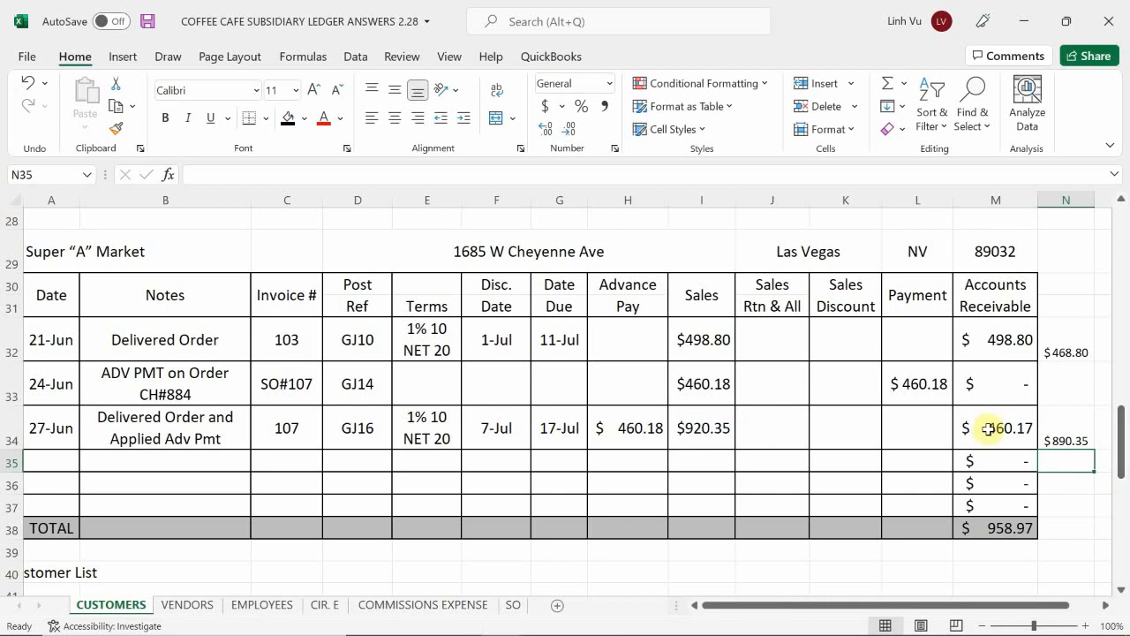
Step: Add the two discountable amounts for invoices 103 and 107 in O34 with =N32+N34
{"action": "left_click", "coordinate": [1101, 440]}
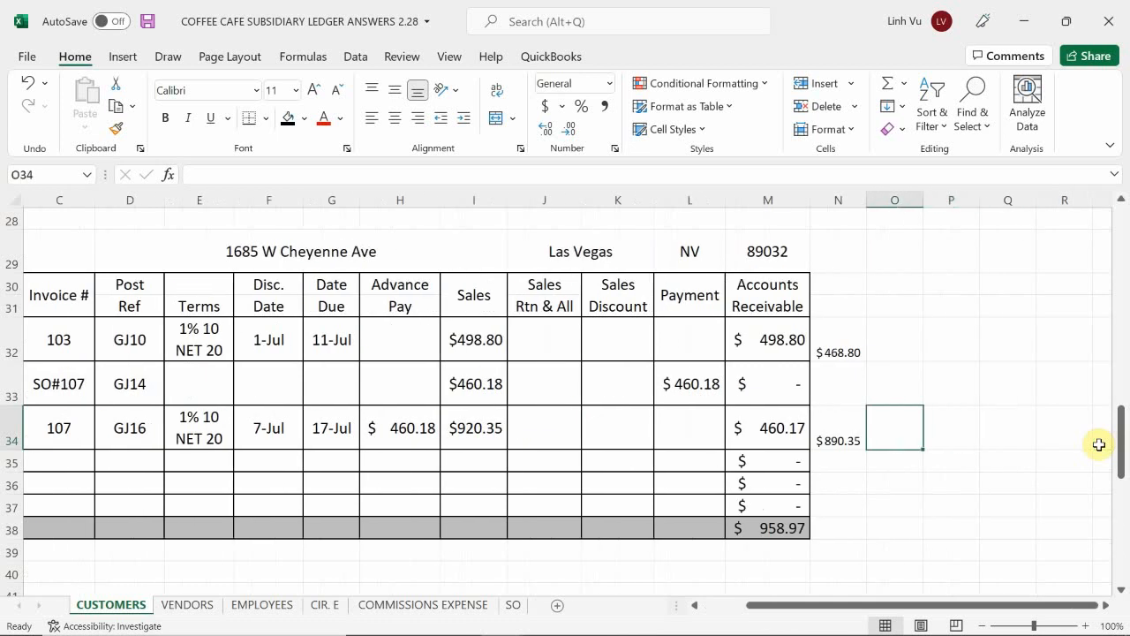
{"action": "type", "text": "="}
{"action": "key", "text": "Left"}
{"action": "key", "text": "Up"}
{"action": "key", "text": "Up"}
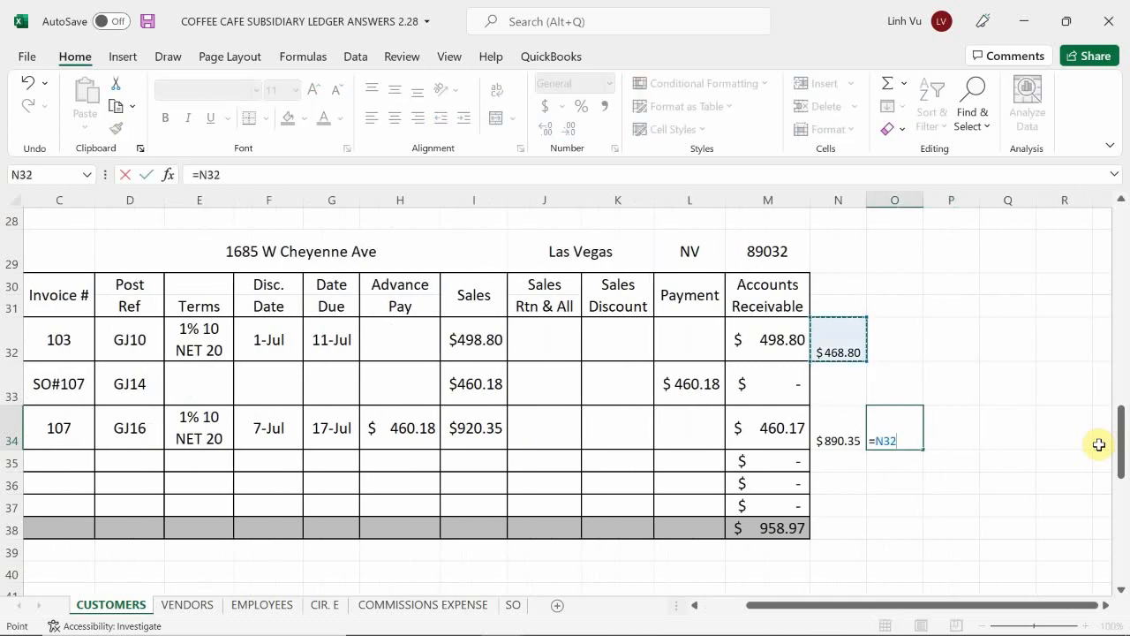
{"action": "type", "text": "+"}
{"action": "key", "text": "Left"}
{"action": "key", "text": "Return"}
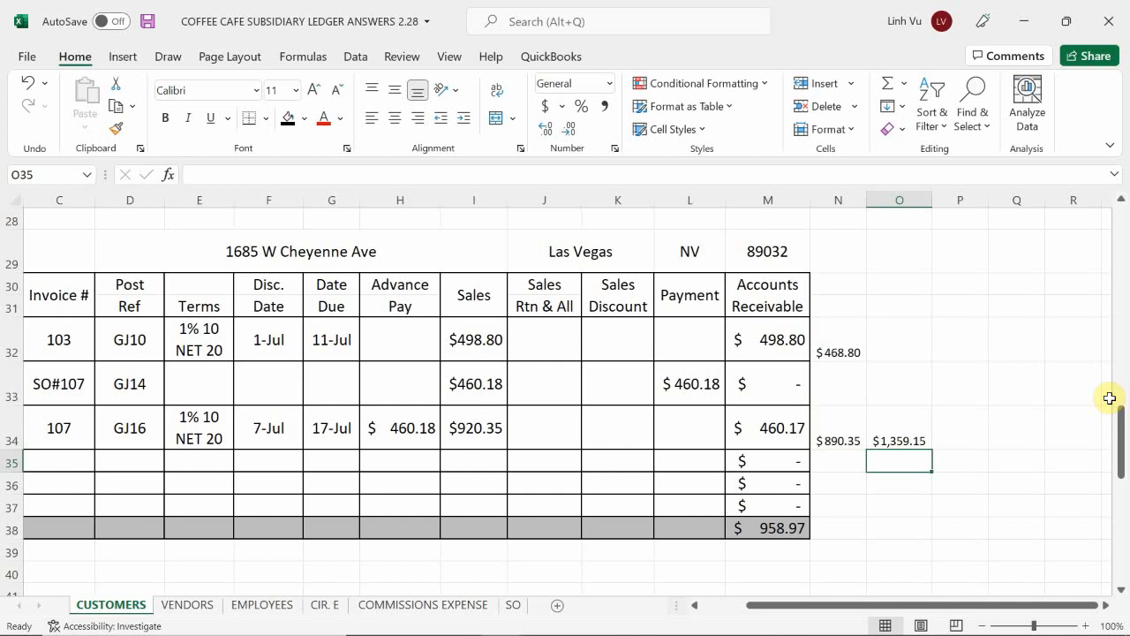
Step: Calculate the 1% sales discount in K35 as O34*0.01 rounded to two decimals with the ROUND function
{"action": "key", "text": "Left"}
{"action": "key", "text": "Left"}
{"action": "key", "text": "Left"}
{"action": "key", "text": "Left"}
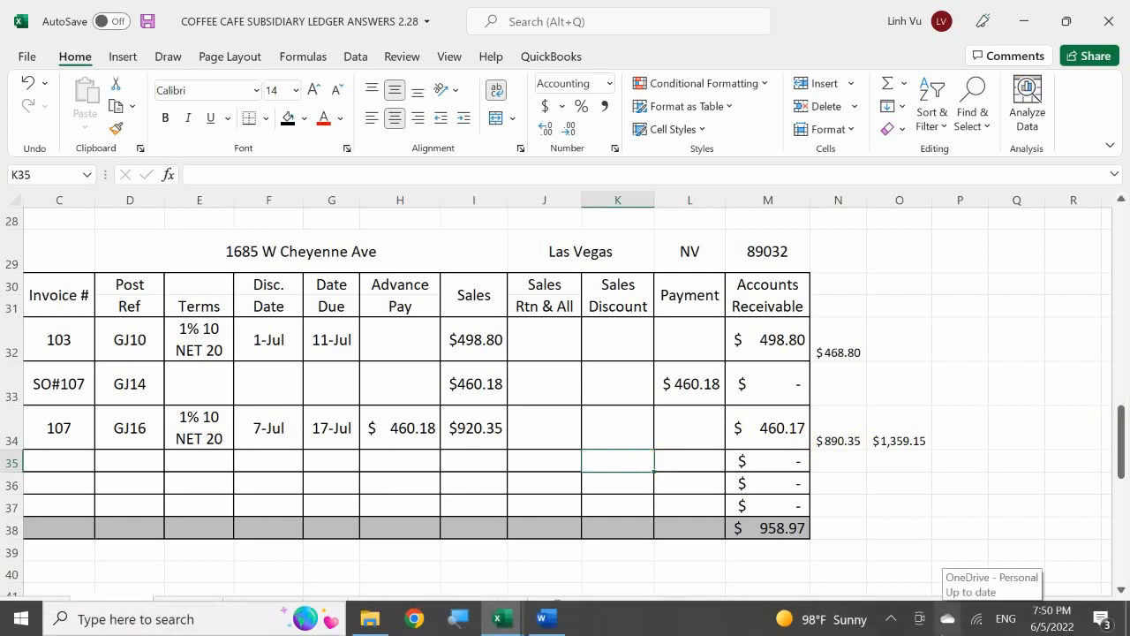
{"action": "type", "text": ")"}
{"action": "key", "text": "BackSpace"}
{"action": "type", "text": "=R"}
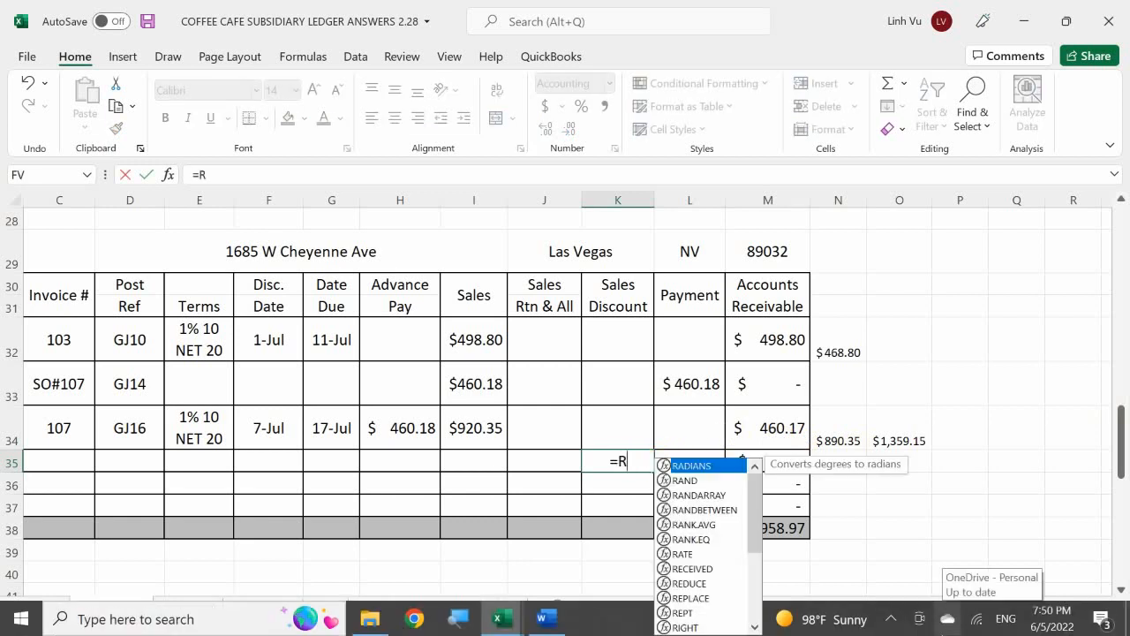
{"action": "type", "text": "ound("}
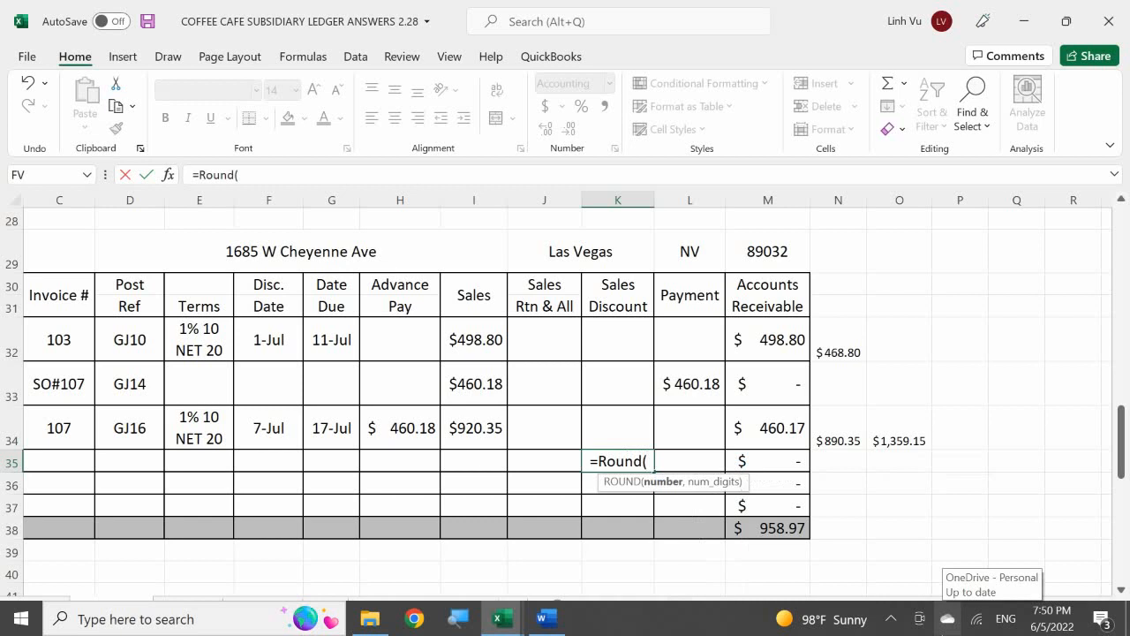
{"action": "left_click", "coordinate": [900, 439]}
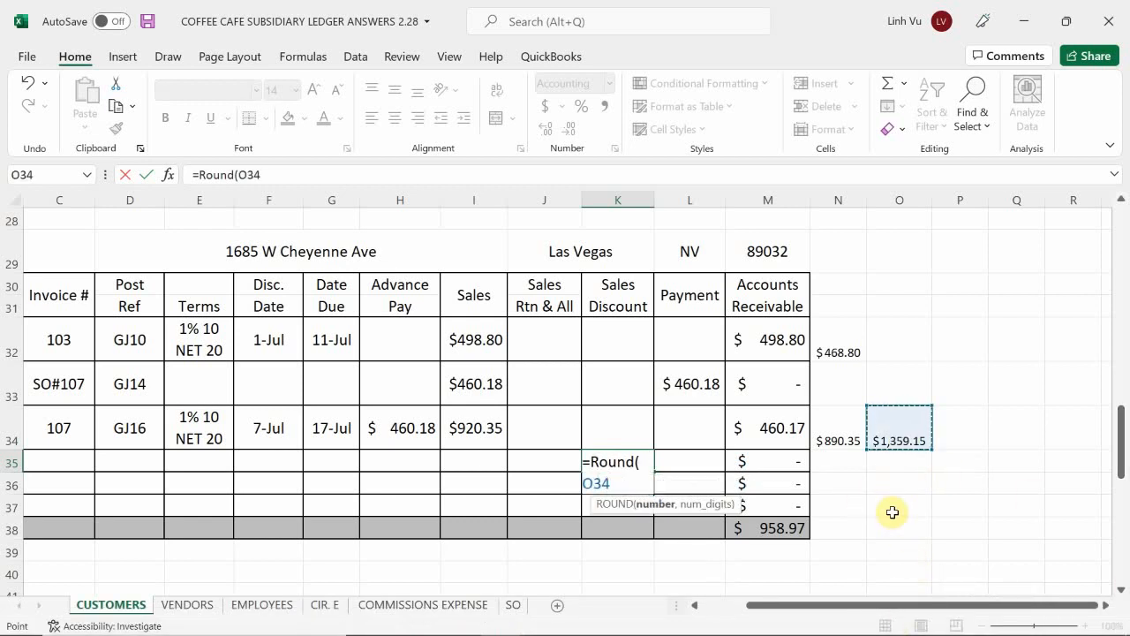
{"action": "type", "text": "*0.01"}
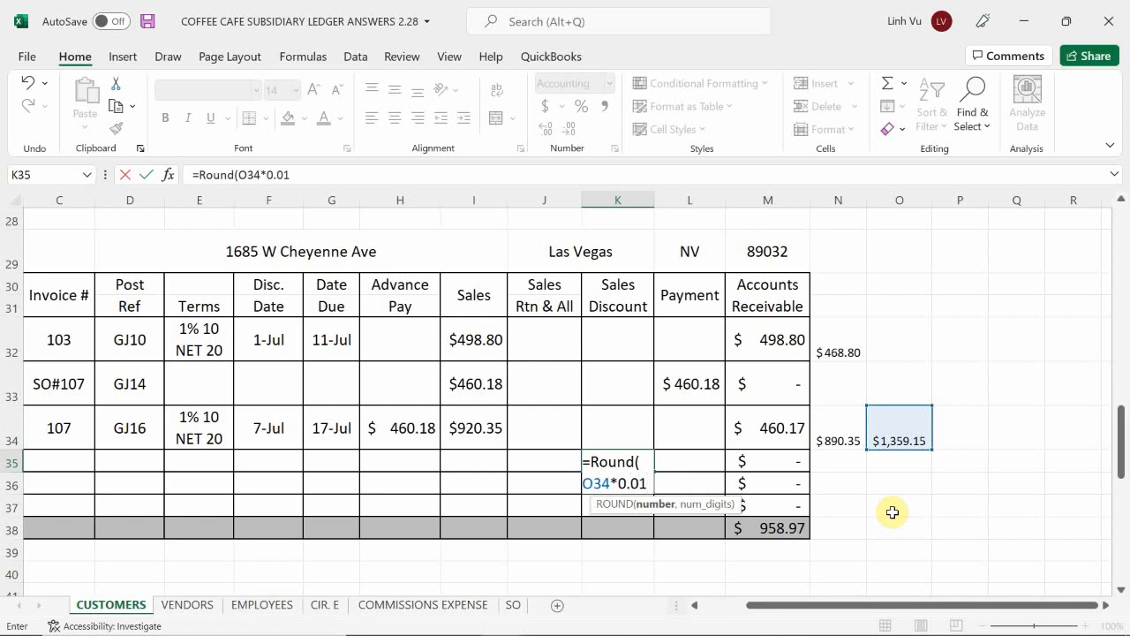
{"action": "type", "text": "m"}
{"action": "key", "text": "BackSpace"}
{"action": "type", "text": ",2"}
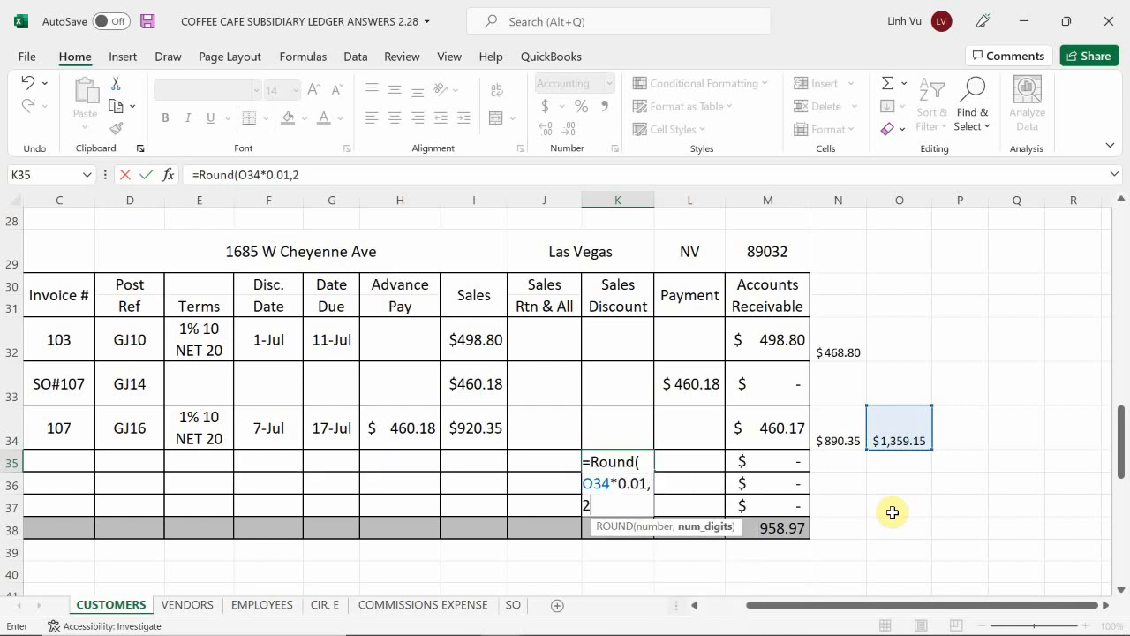
{"action": "key", "text": "Return"}
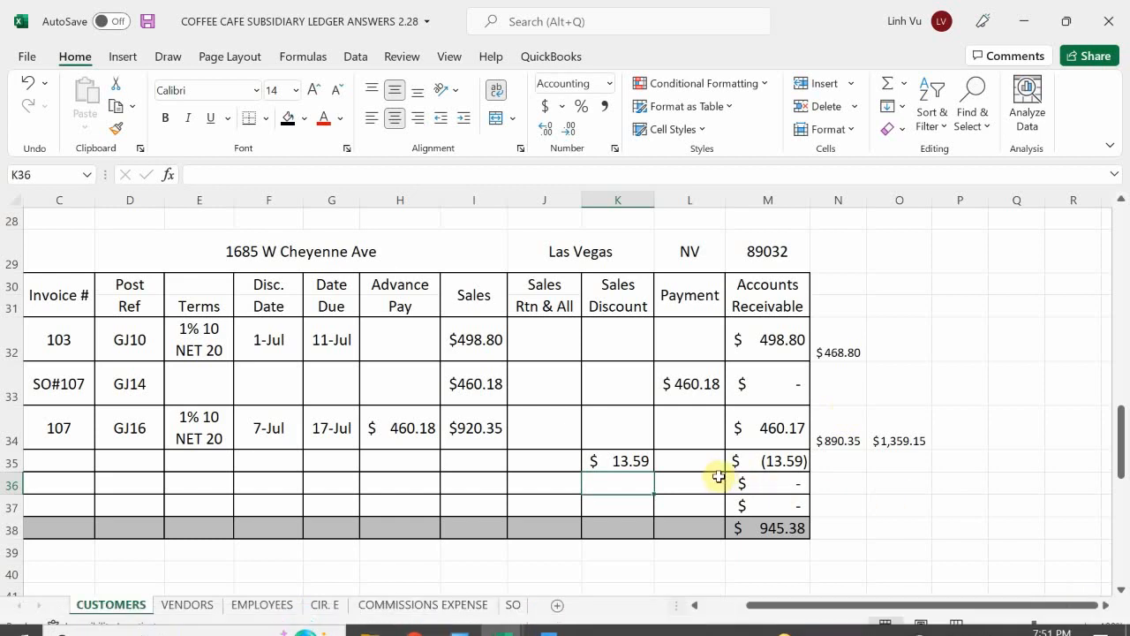
Step: Try adding the invoice 103 and 107 receivables in scratch cell N36 with =M32+M34, and clear the cell
{"action": "left_click", "coordinate": [690, 461]}
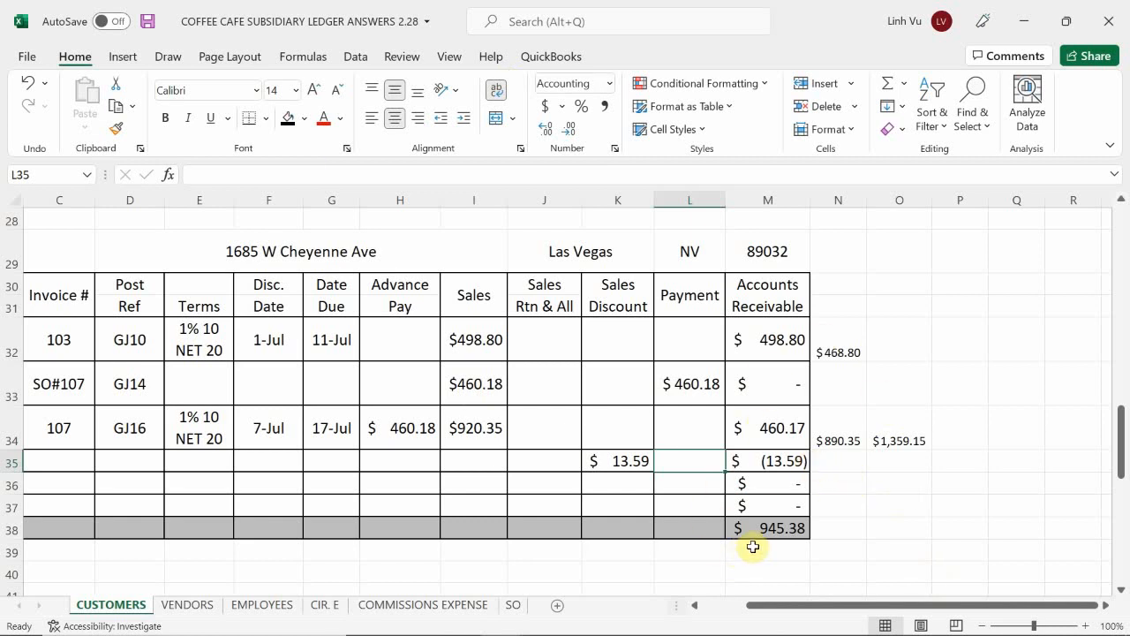
{"action": "left_click", "coordinate": [840, 483]}
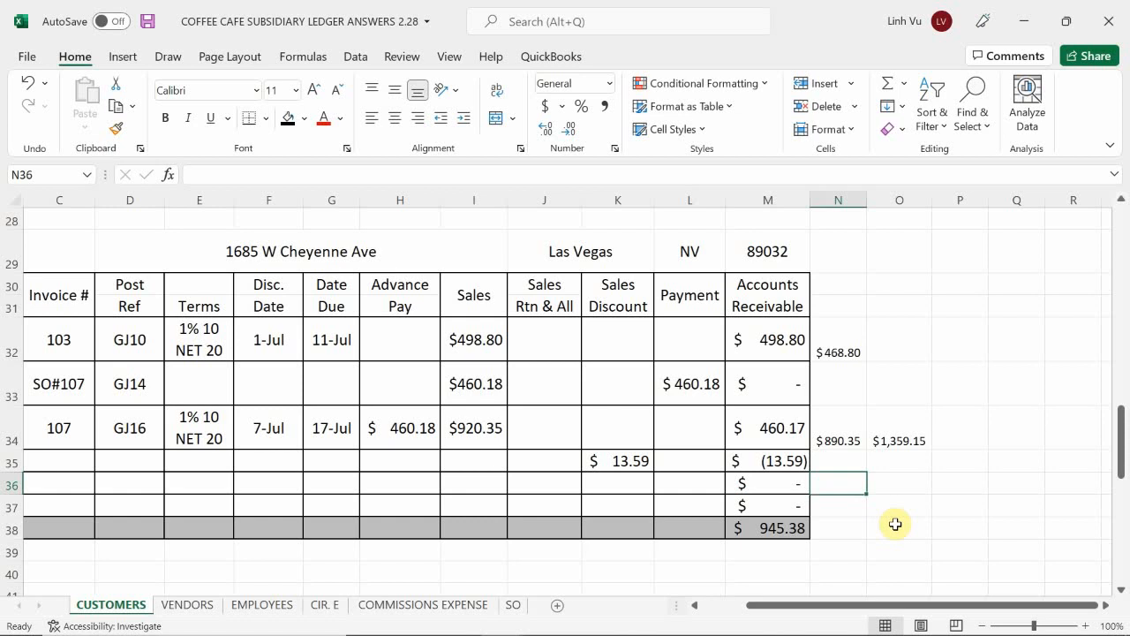
{"action": "type", "text": "="}
{"action": "key", "text": "Left"}
{"action": "key", "text": "Up"}
{"action": "key", "text": "Up"}
{"action": "key", "text": "Up"}
{"action": "key", "text": "Up"}
{"action": "key", "text": "Up"}
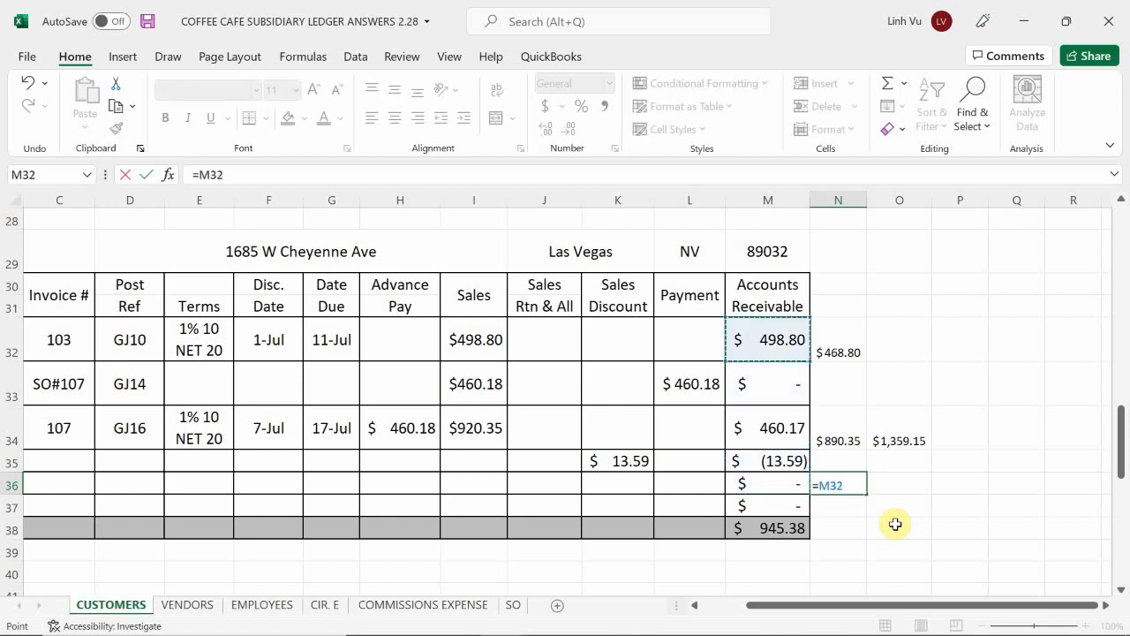
{"action": "key", "text": "Down"}
{"action": "type", "text": "+"}
{"action": "key", "text": "Left"}
{"action": "key", "text": "Up"}
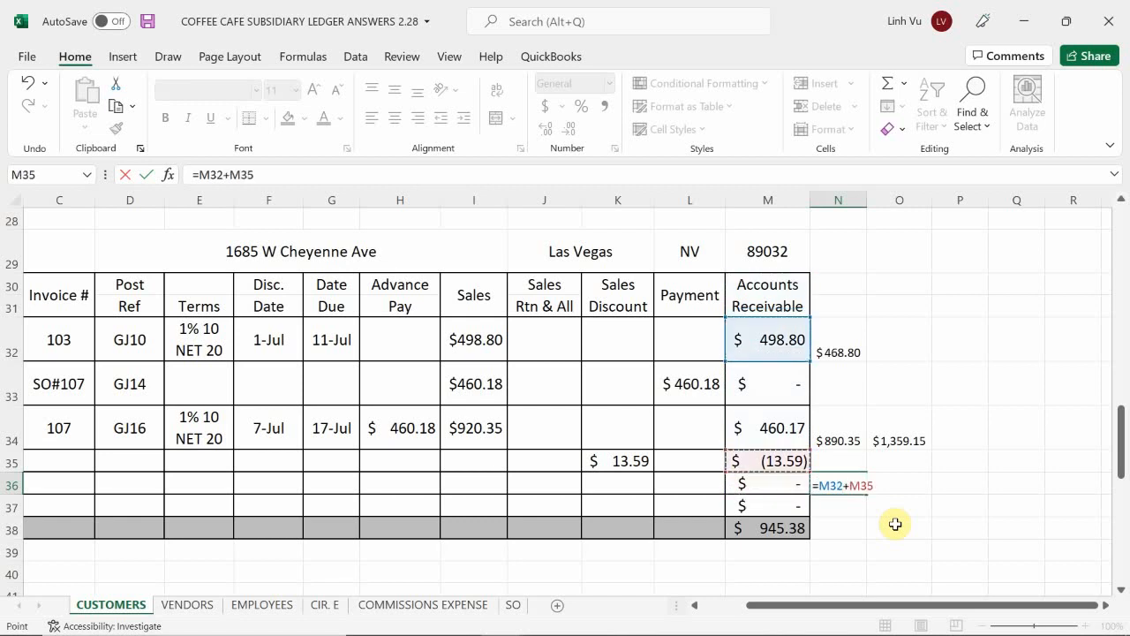
{"action": "key", "text": "Up"}
{"action": "key", "text": "Return"}
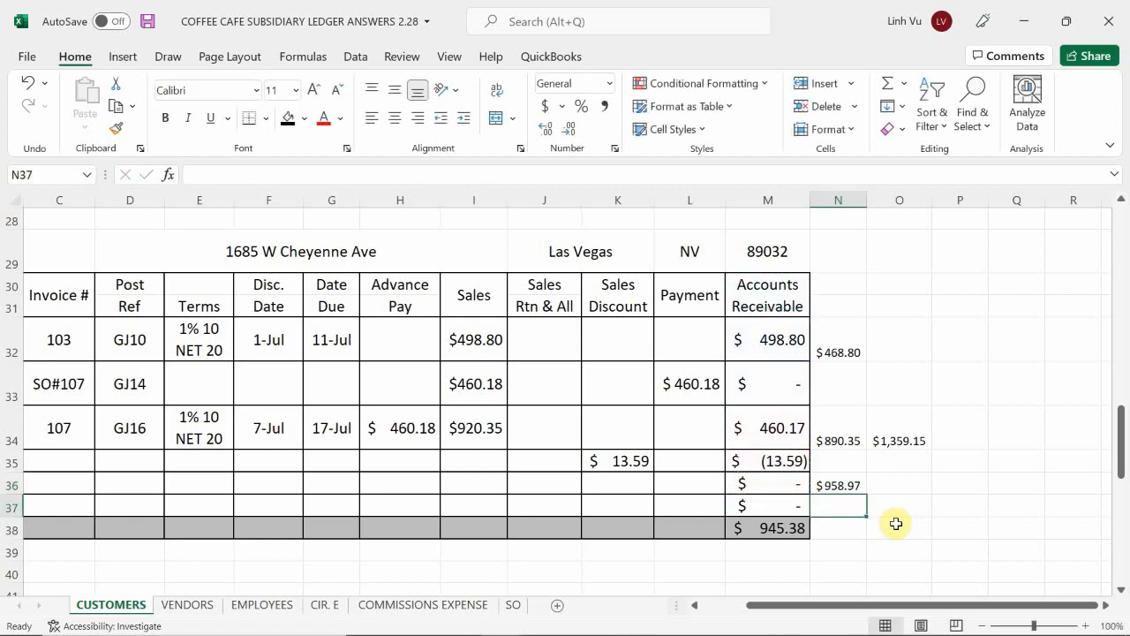
{"action": "key", "text": "Up"}
{"action": "key", "text": "BackSpace"}
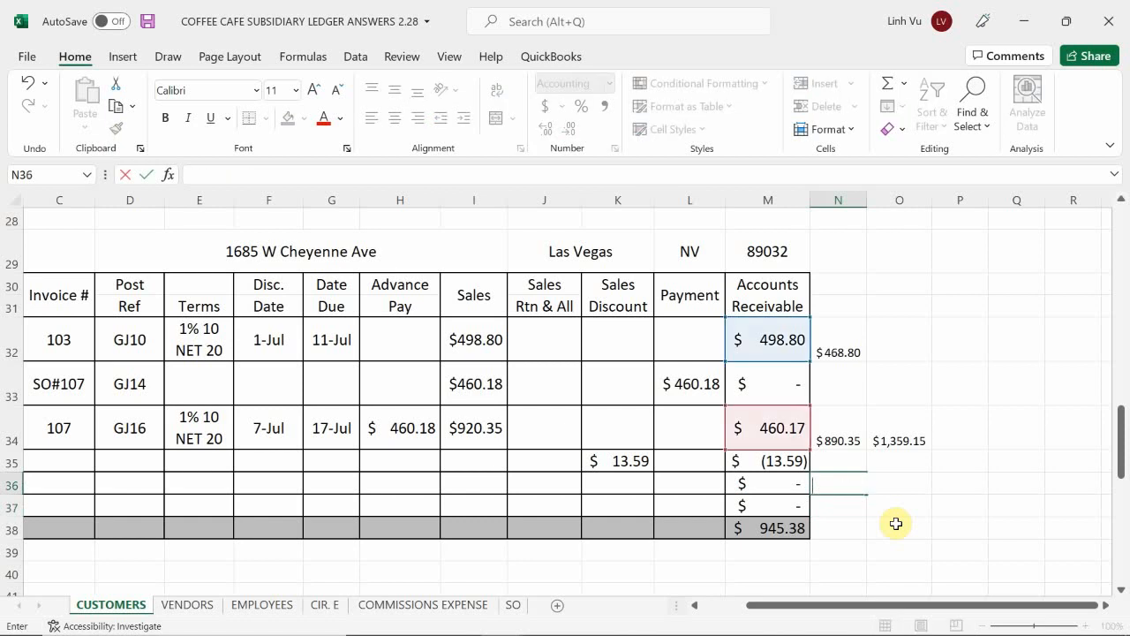
Step: Calculate the payment in L35 as both invoices' receivables less the sales discount, using =M32+M34-K35
{"action": "key", "text": "Left"}
{"action": "key", "text": "Up"}
{"action": "key", "text": "Up"}
{"action": "key", "text": "Left"}
{"action": "key", "text": "Down"}
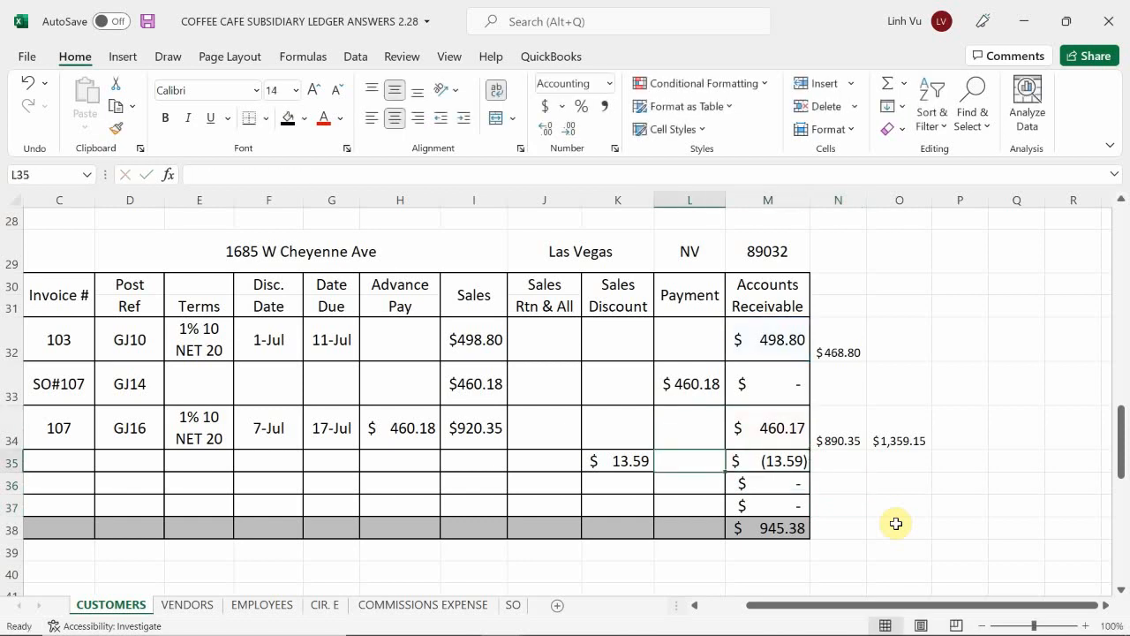
{"action": "type", "text": "="}
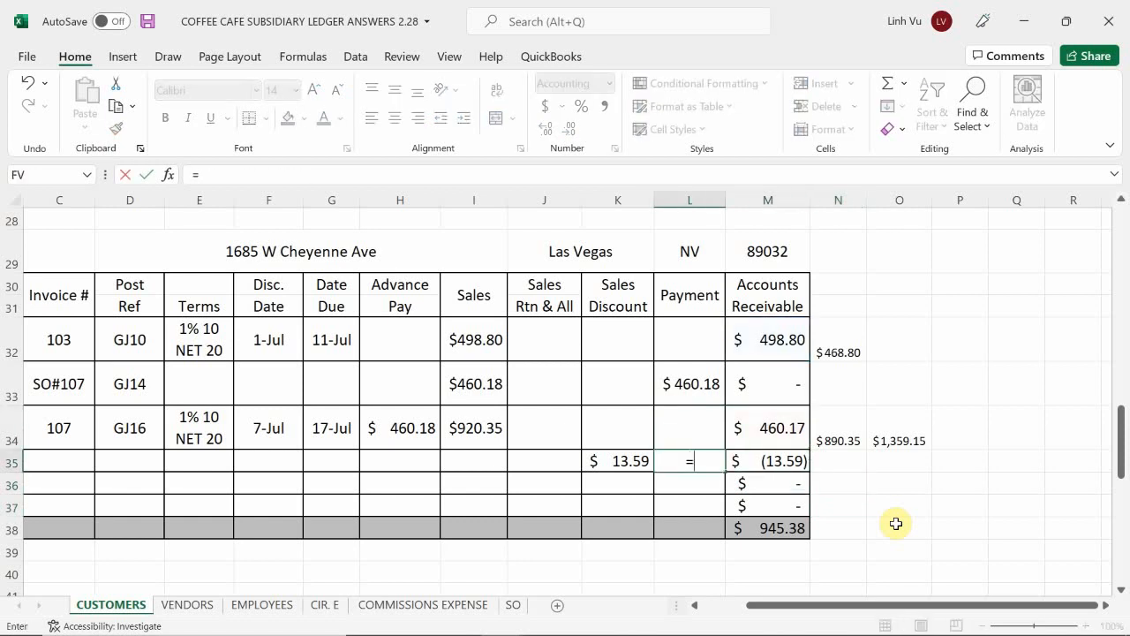
{"action": "left_click", "coordinate": [774, 336]}
{"action": "type", "text": "+"}
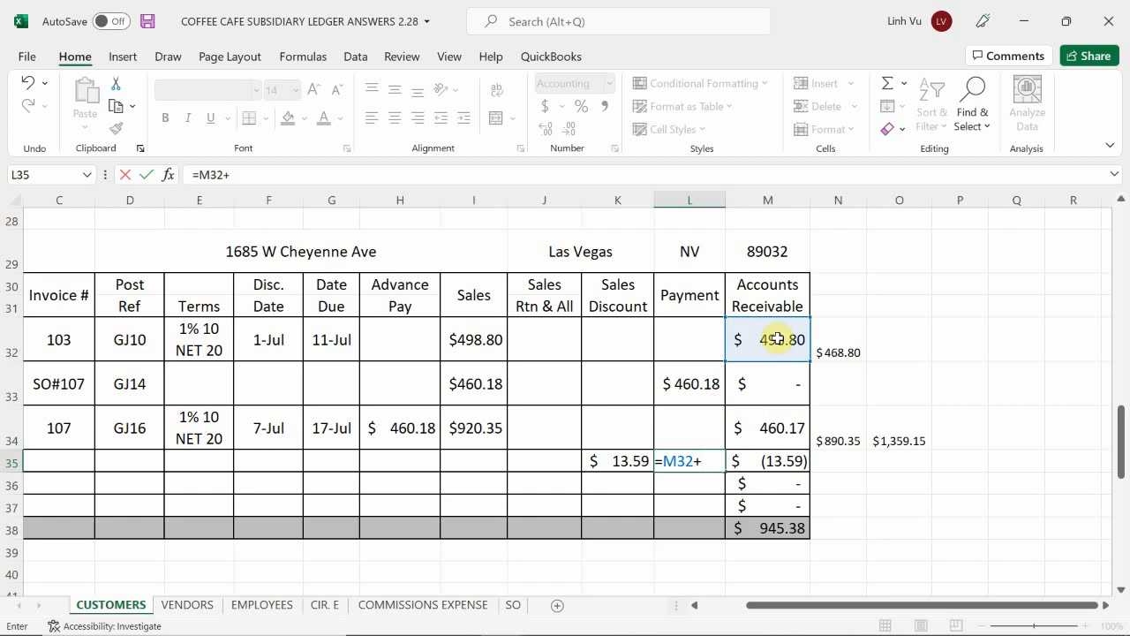
{"action": "left_click", "coordinate": [775, 428]}
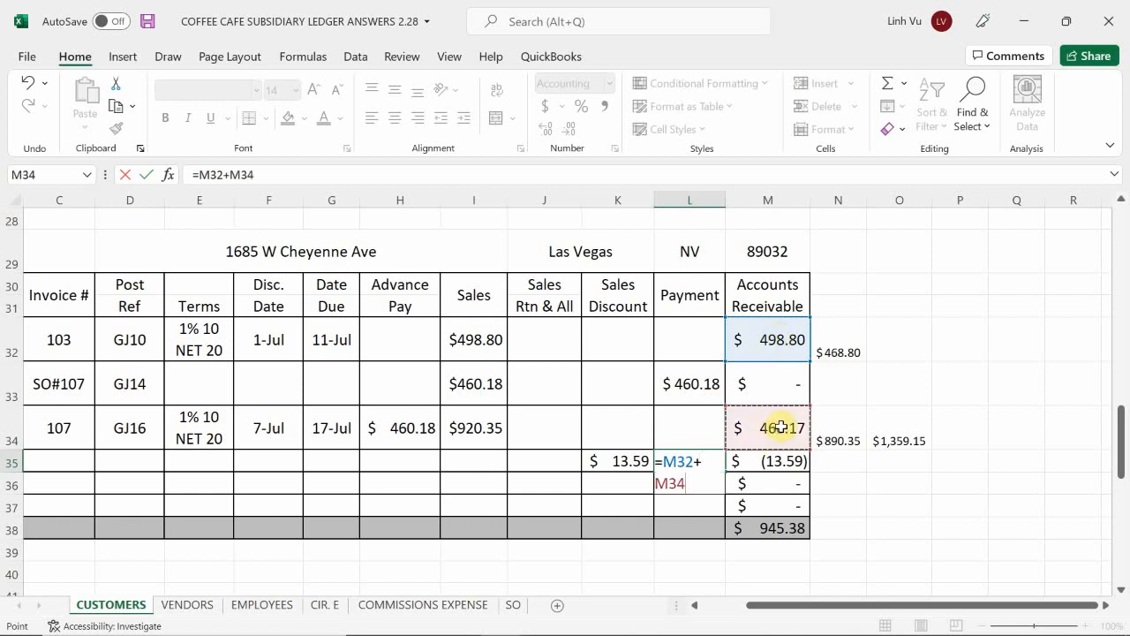
{"action": "type", "text": "-"}
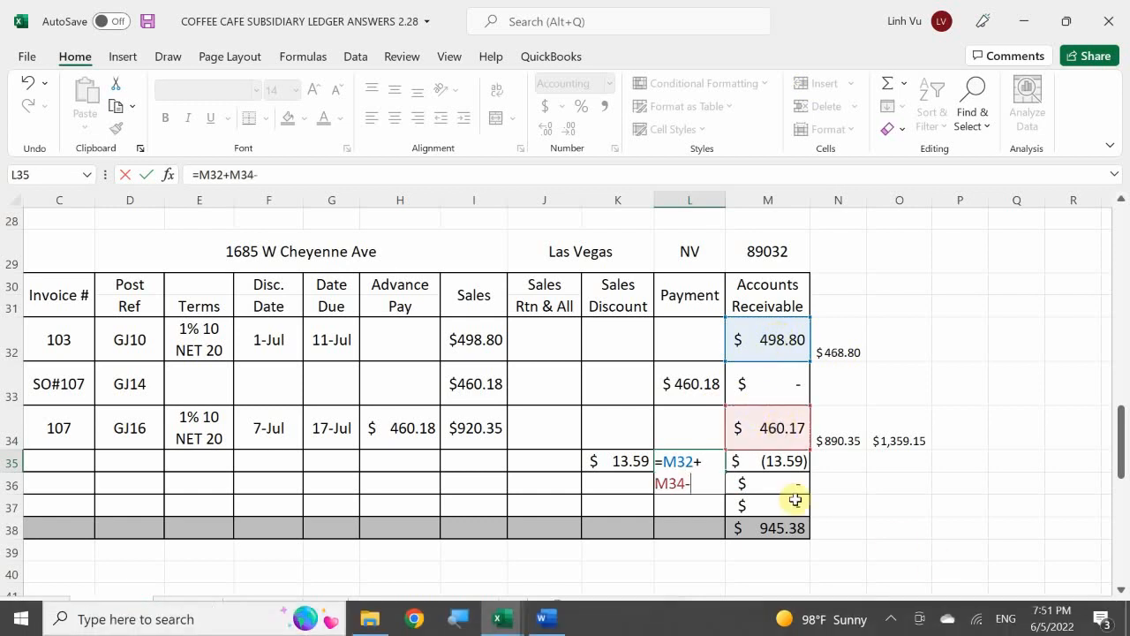
{"action": "left_click", "coordinate": [618, 460]}
{"action": "key", "text": "Return"}
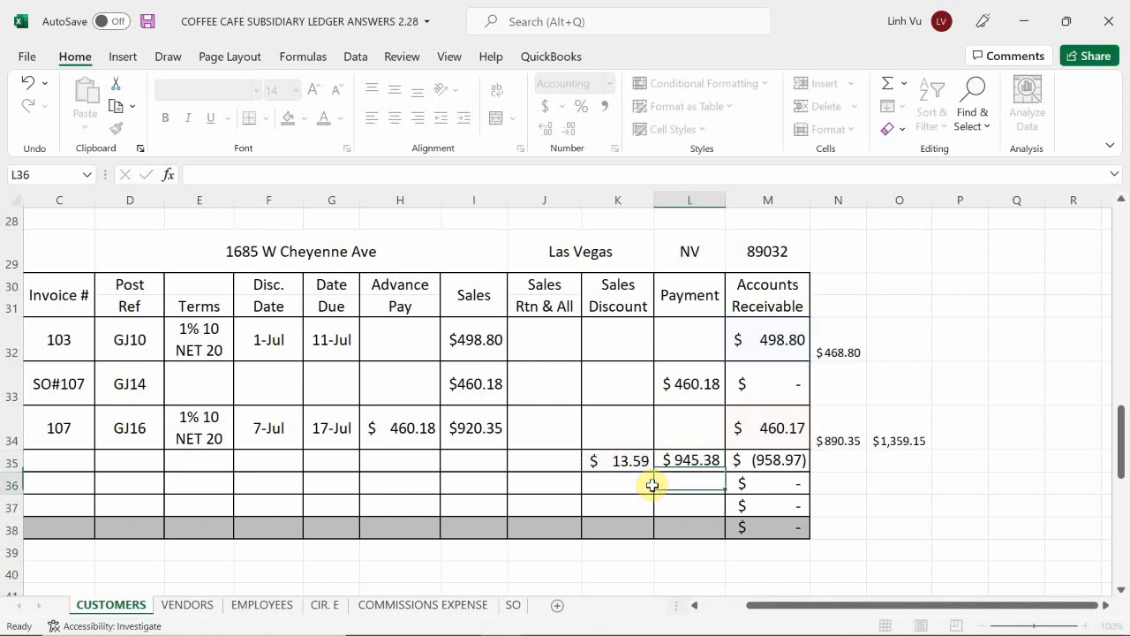
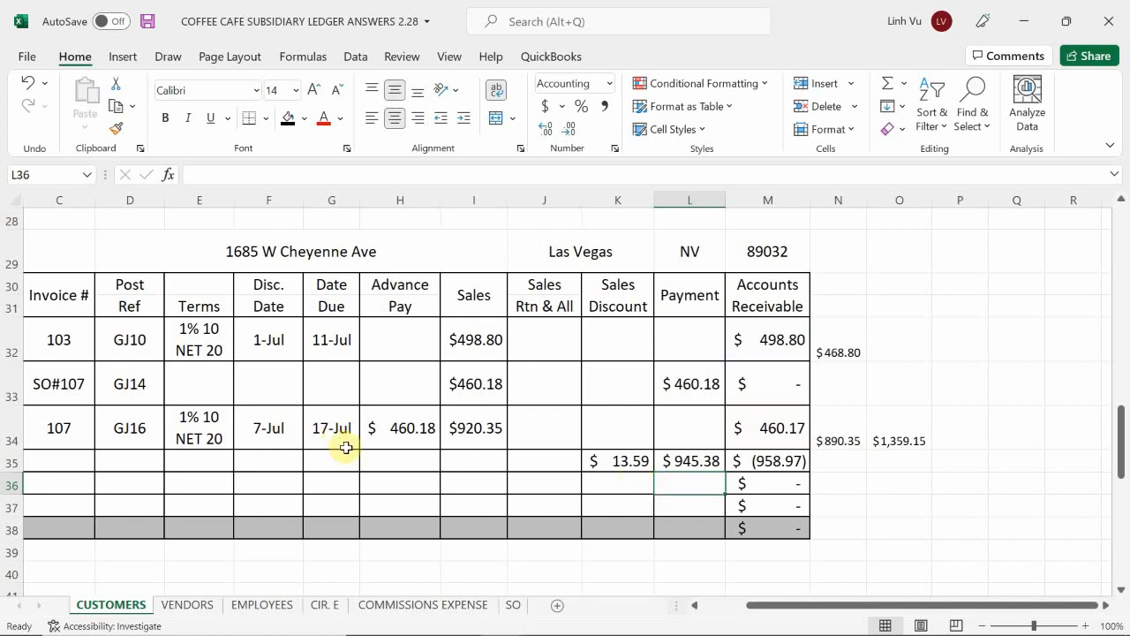
Step: In the general journal workbook, enter debits of 945.38 for Checking in D845 and 13.59 in D846
{"action": "mouse_move", "coordinate": [540, 616]}
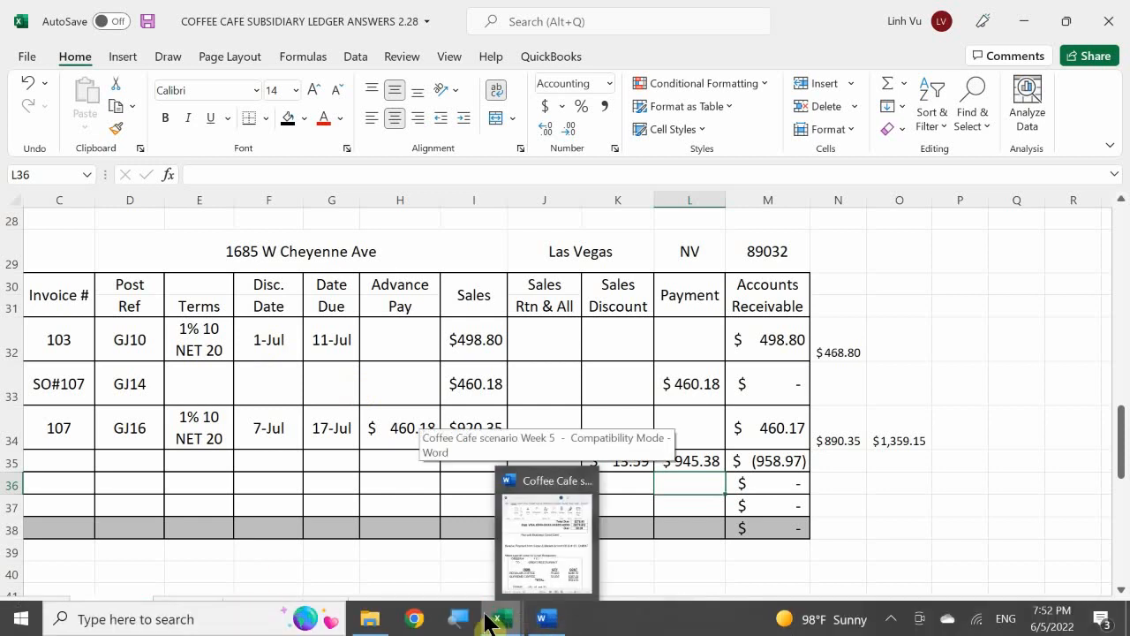
{"action": "left_click", "coordinate": [244, 552]}
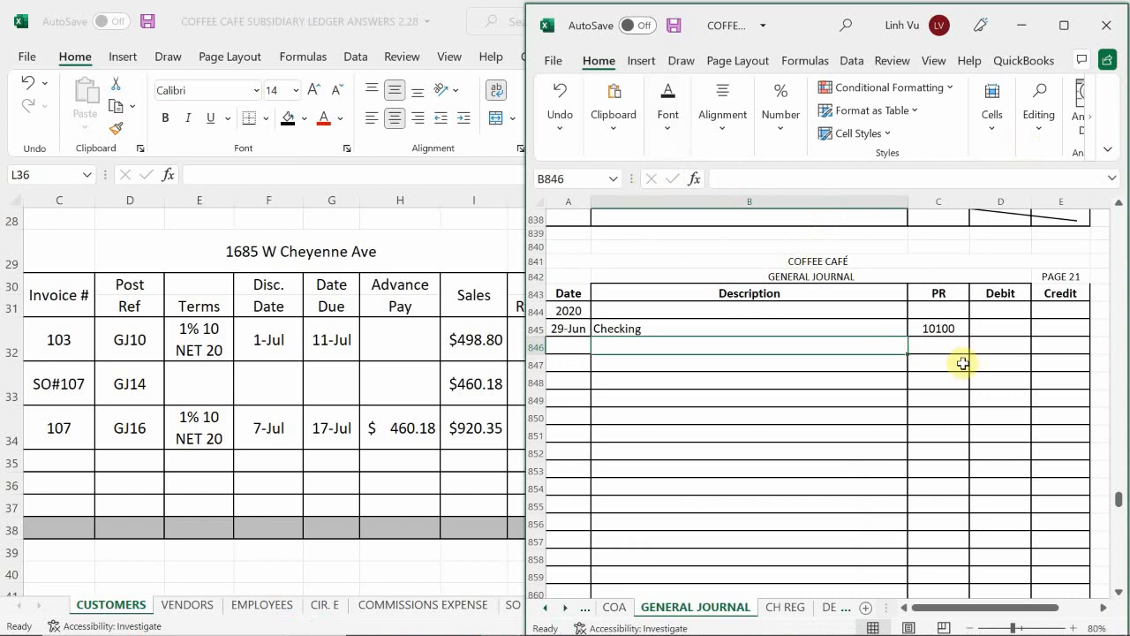
{"action": "left_click", "coordinate": [1001, 327]}
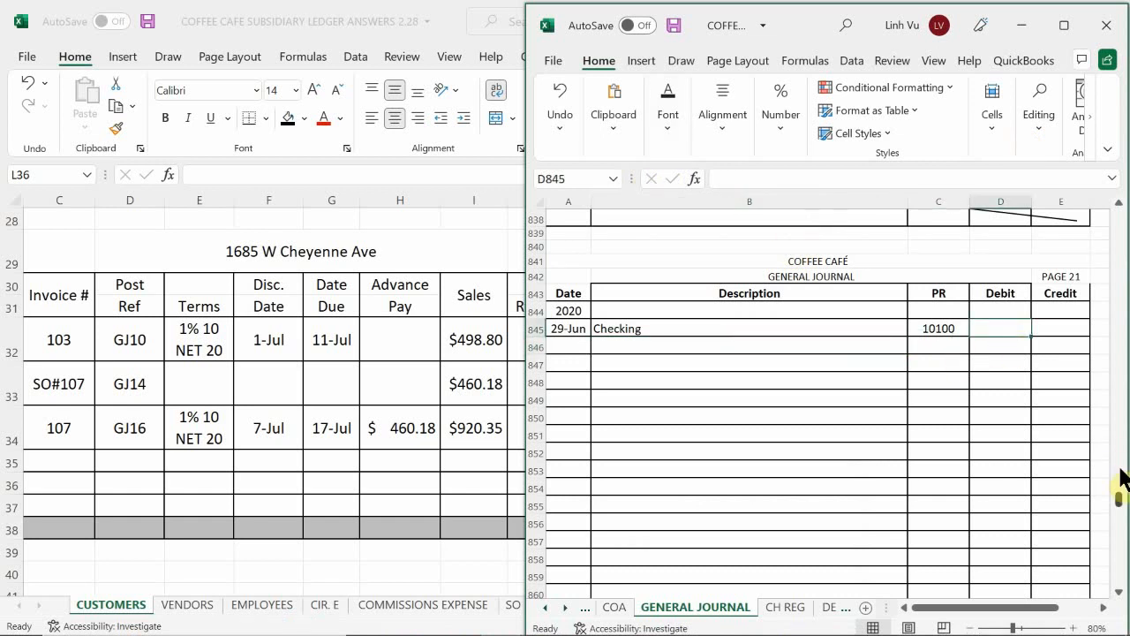
{"action": "type", "text": "3"}
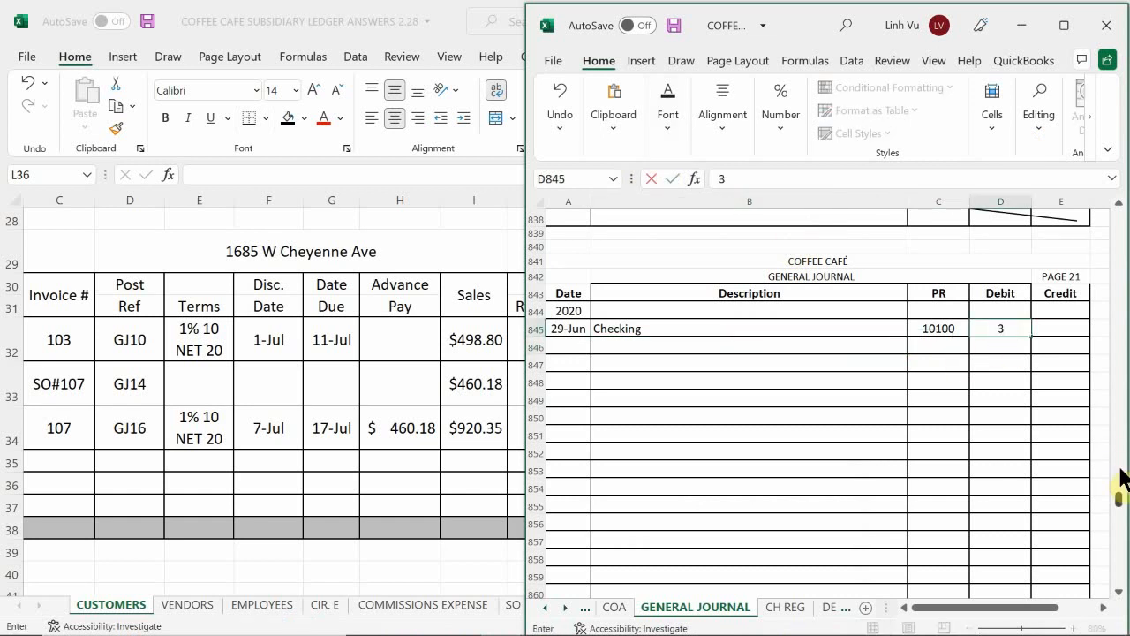
{"action": "key", "text": "BackSpace"}
{"action": "type", "text": "945.38"}
{"action": "key", "text": "Return"}
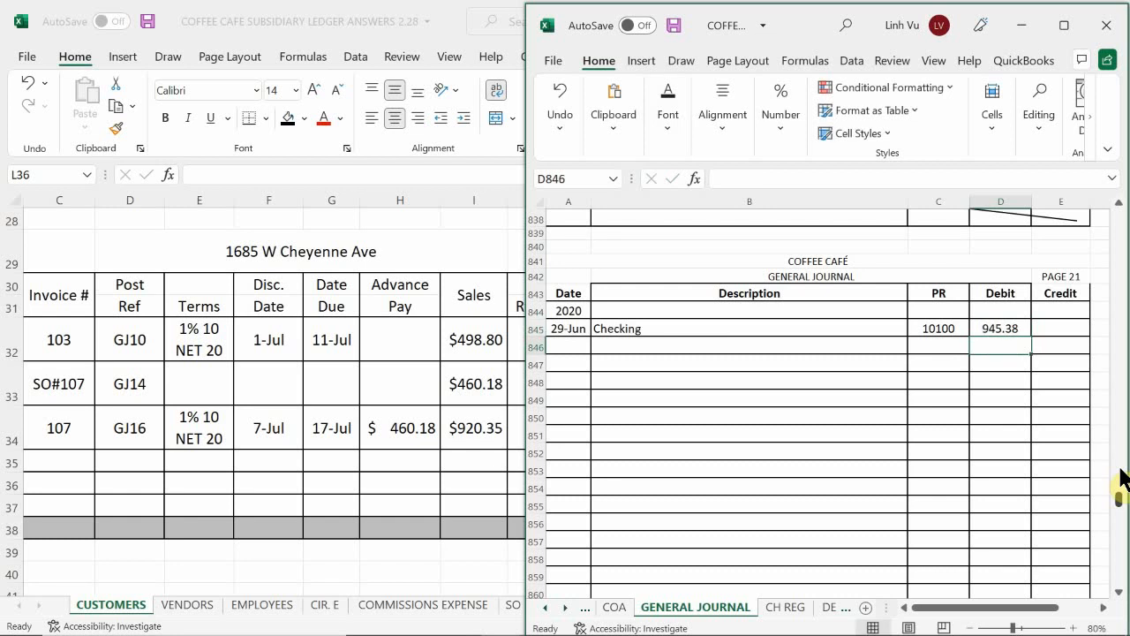
{"action": "type", "text": "13.59"}
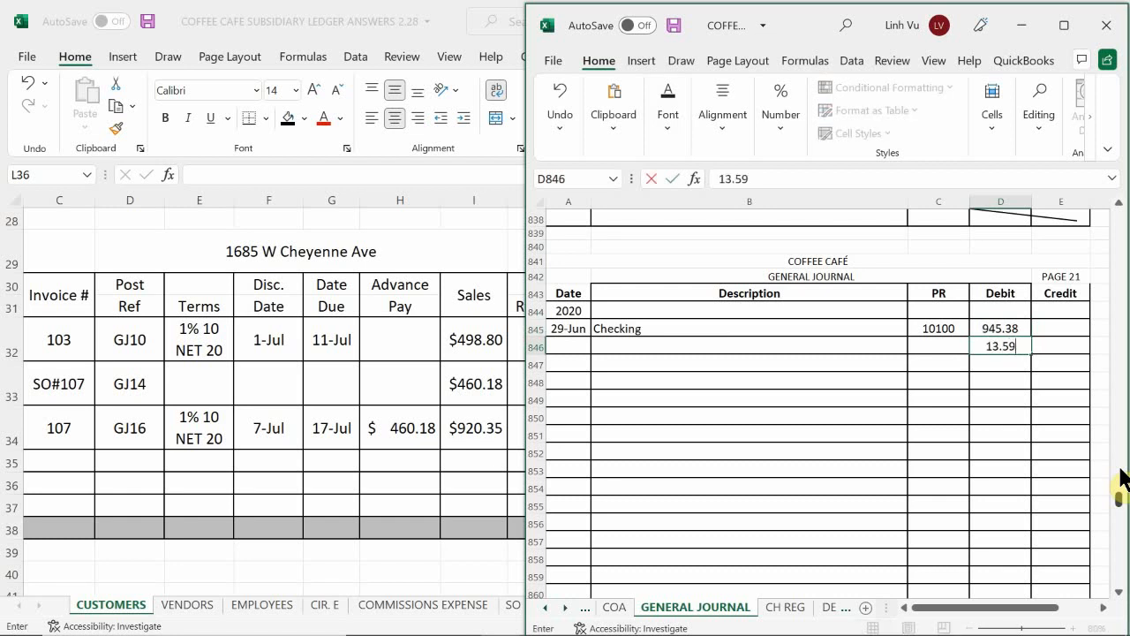
{"action": "key", "text": "Return"}
Step: Enter the credit in E847 as a formula adding the two debits, =D845+D846
{"action": "key", "text": "Right"}
{"action": "type", "text": "="}
{"action": "key", "text": "Left"}
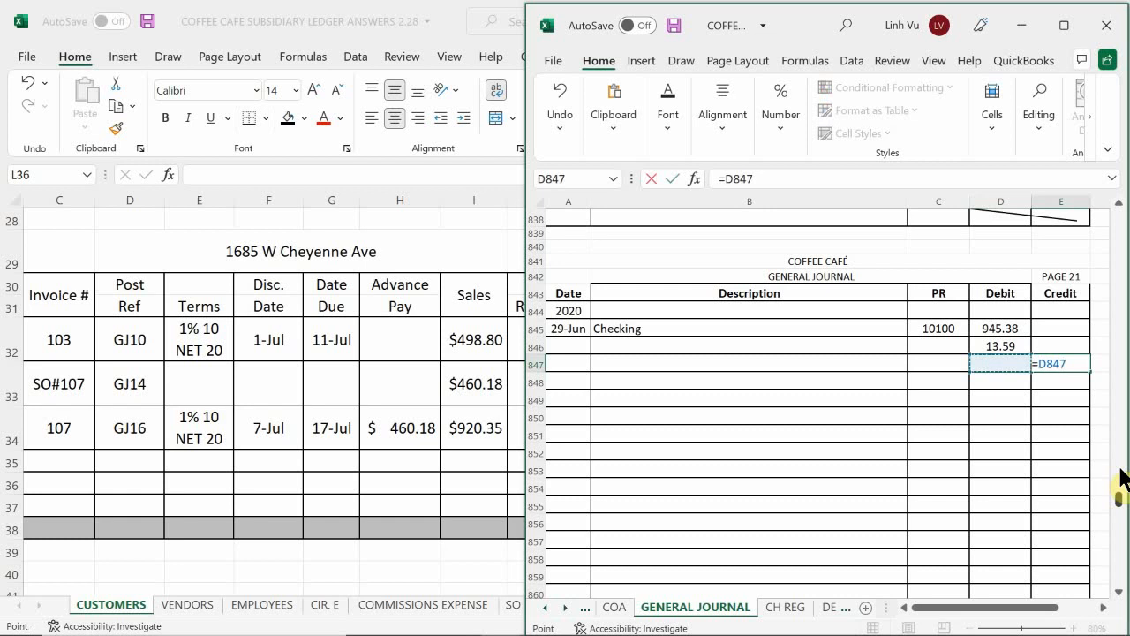
{"action": "key", "text": "Up"}
{"action": "key", "text": "Up"}
{"action": "type", "text": "+"}
{"action": "key", "text": "Left"}
{"action": "key", "text": "Up"}
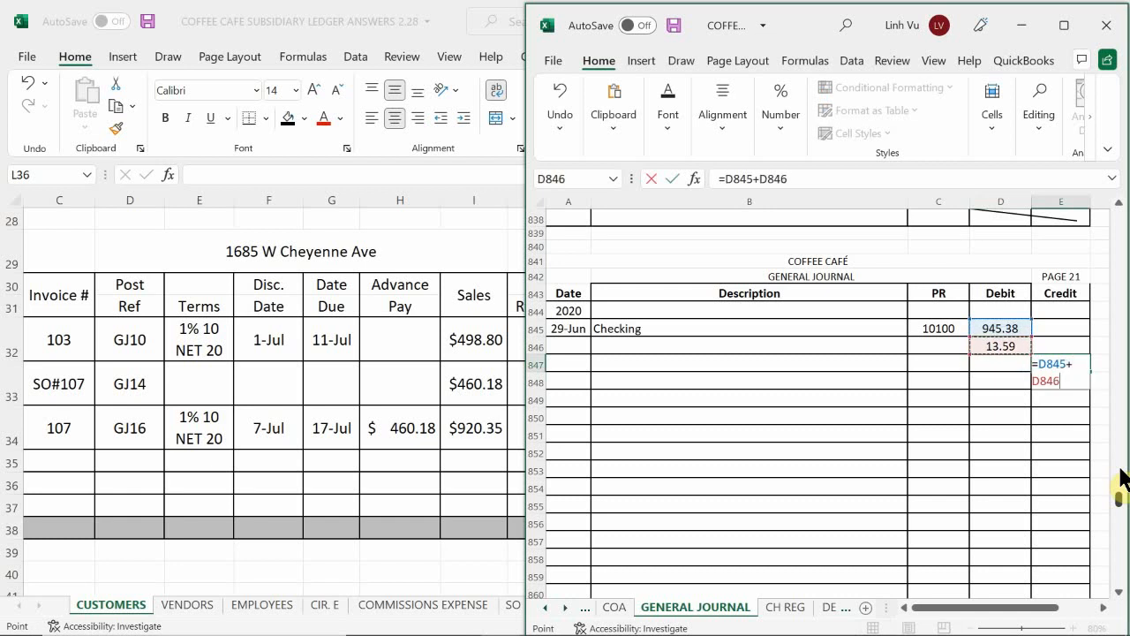
{"action": "key", "text": "Return"}
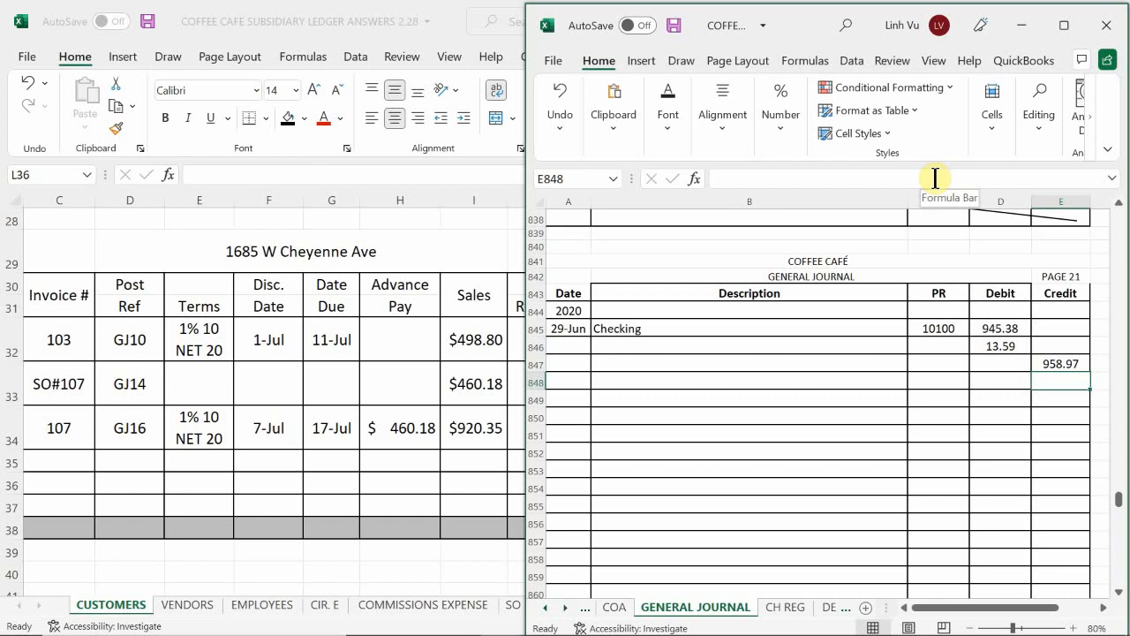
Step: Describe the 13.59 debit as Sales Discount in B846 and the credit as an indented Accounts Receivable in B847
{"action": "left_click", "coordinate": [461, 486]}
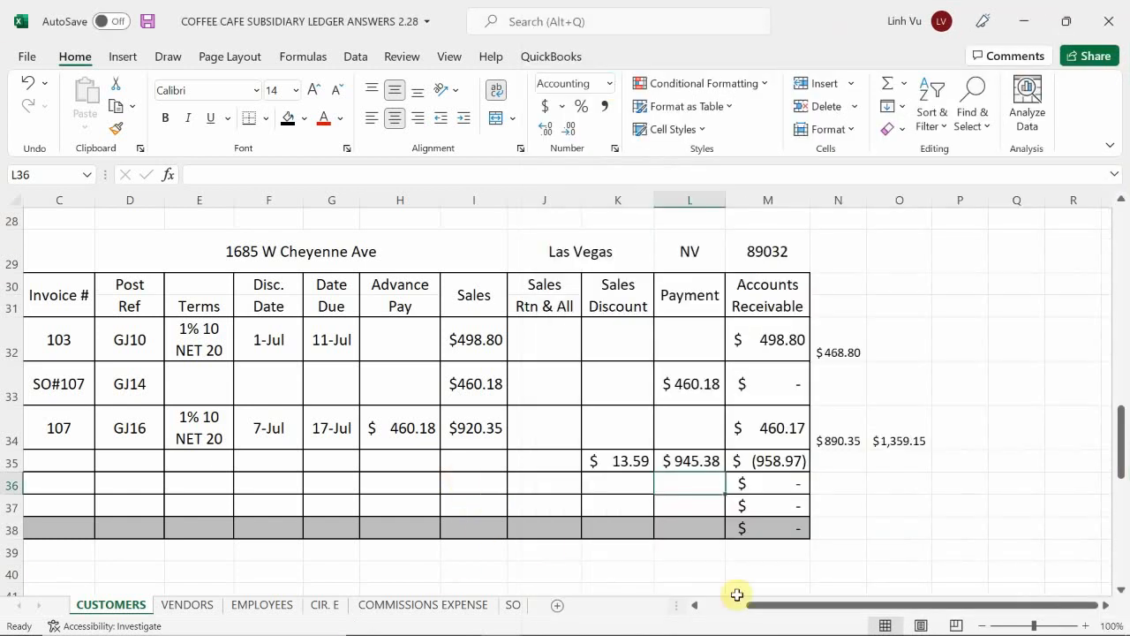
{"action": "mouse_move", "coordinate": [635, 623]}
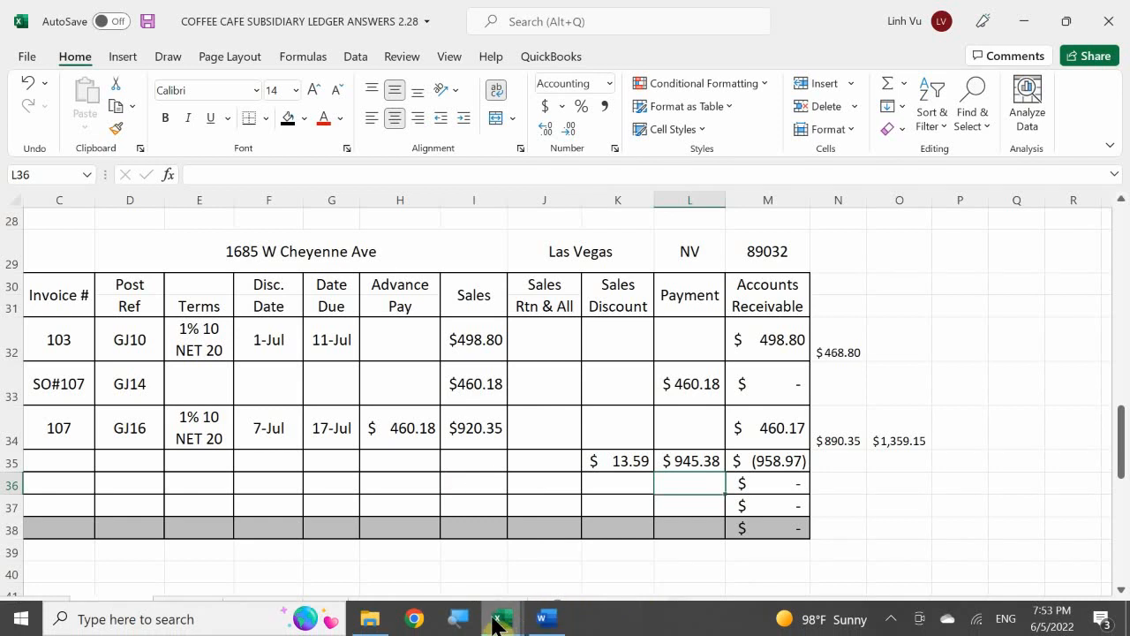
{"action": "mouse_move", "coordinate": [500, 616]}
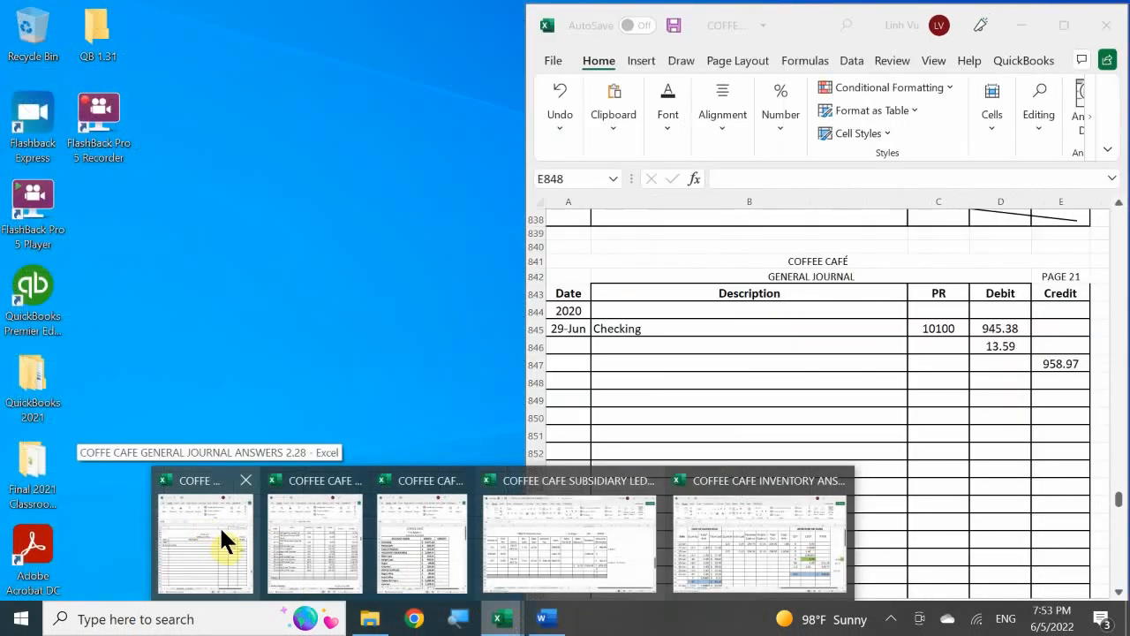
{"action": "left_click", "coordinate": [217, 531]}
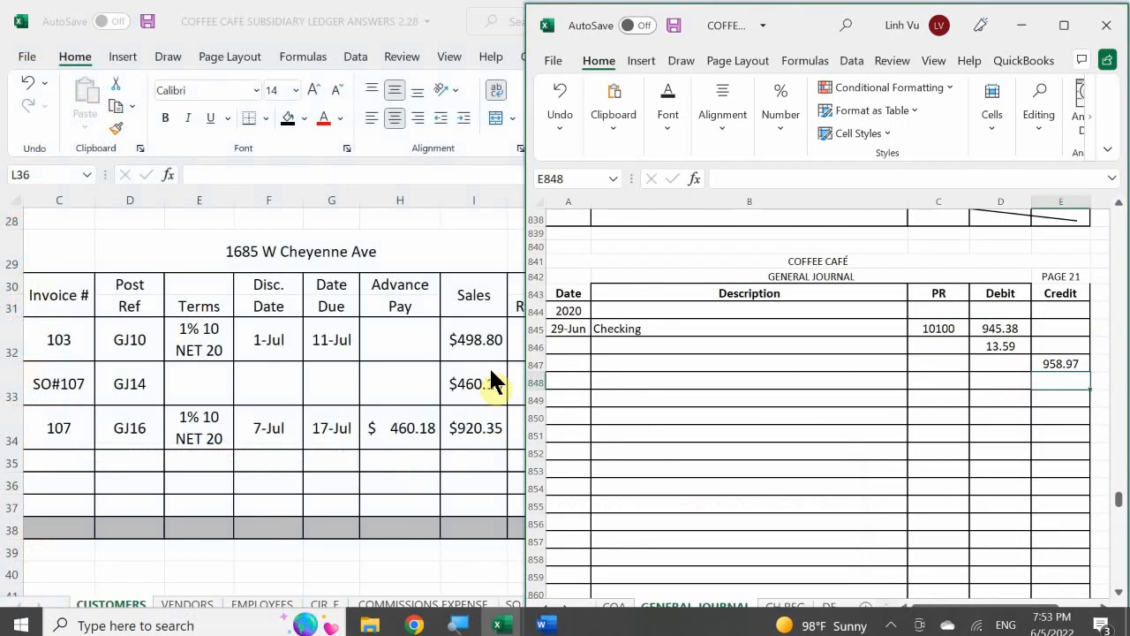
{"action": "left_click", "coordinate": [654, 347]}
{"action": "type", "text": "Sales"}
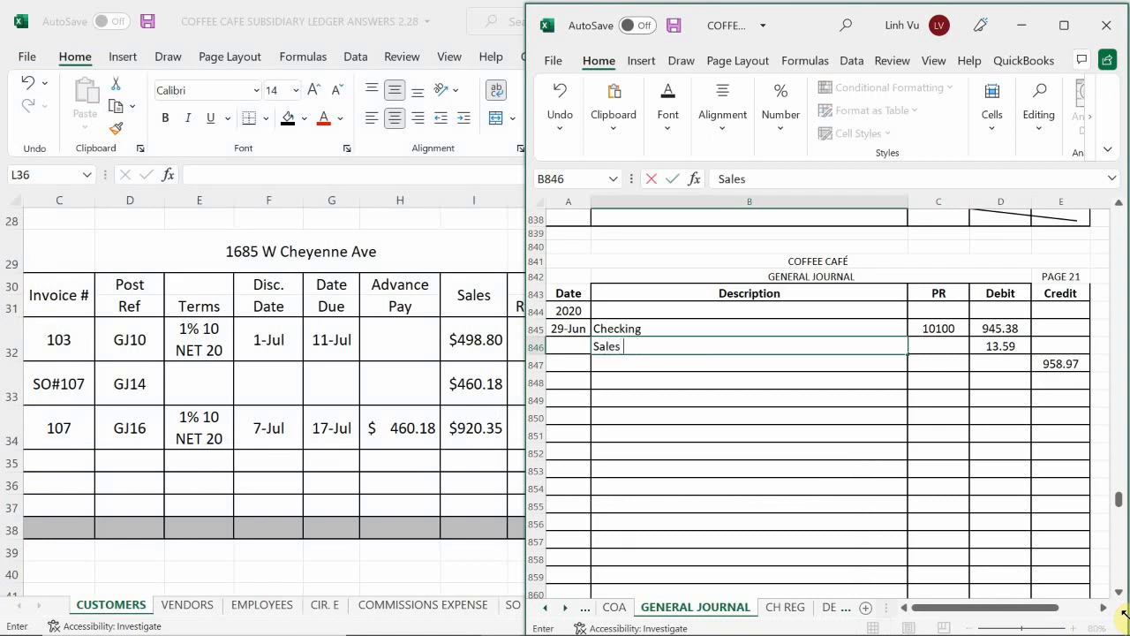
{"action": "type", "text": " Discount"}
{"action": "key", "text": "Return"}
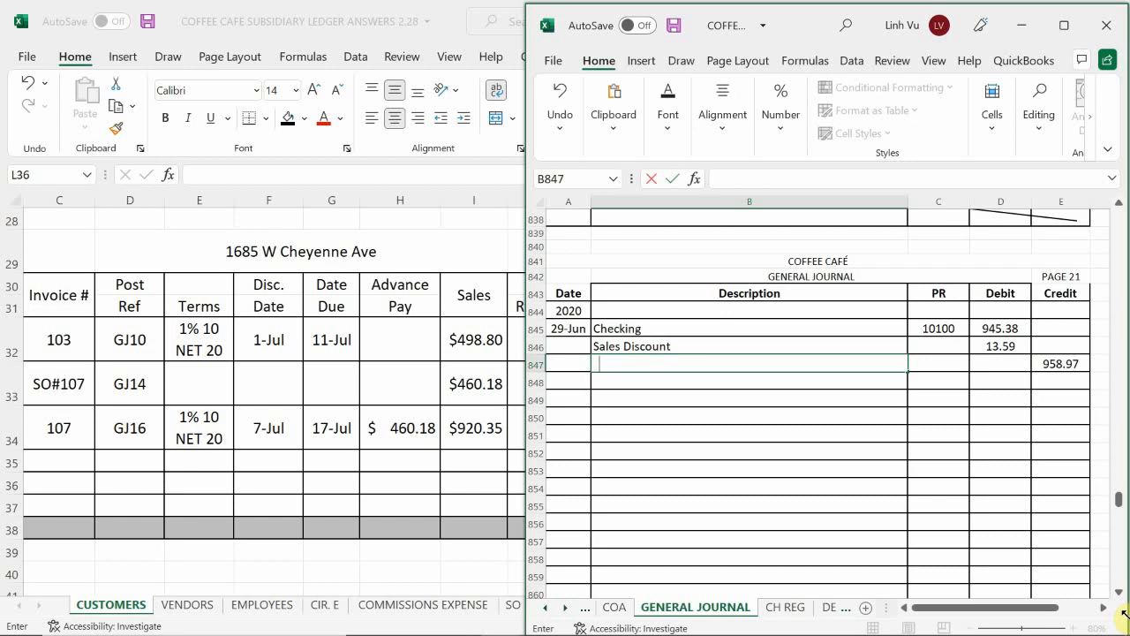
{"action": "type", "text": "Accounts Receivable"}
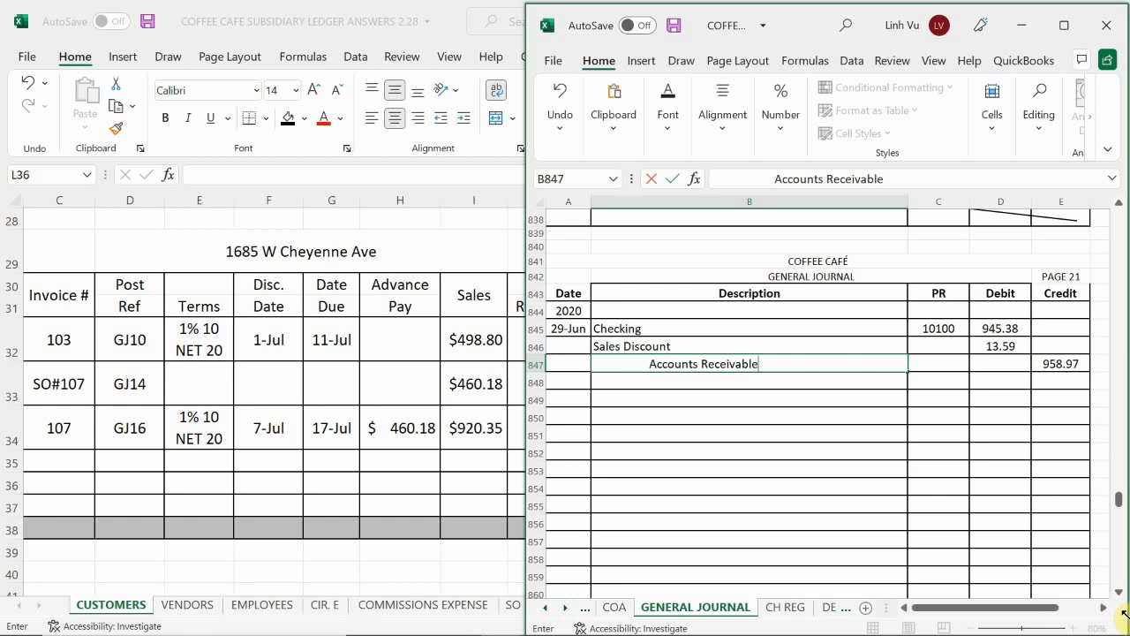
{"action": "key", "text": "Return"}
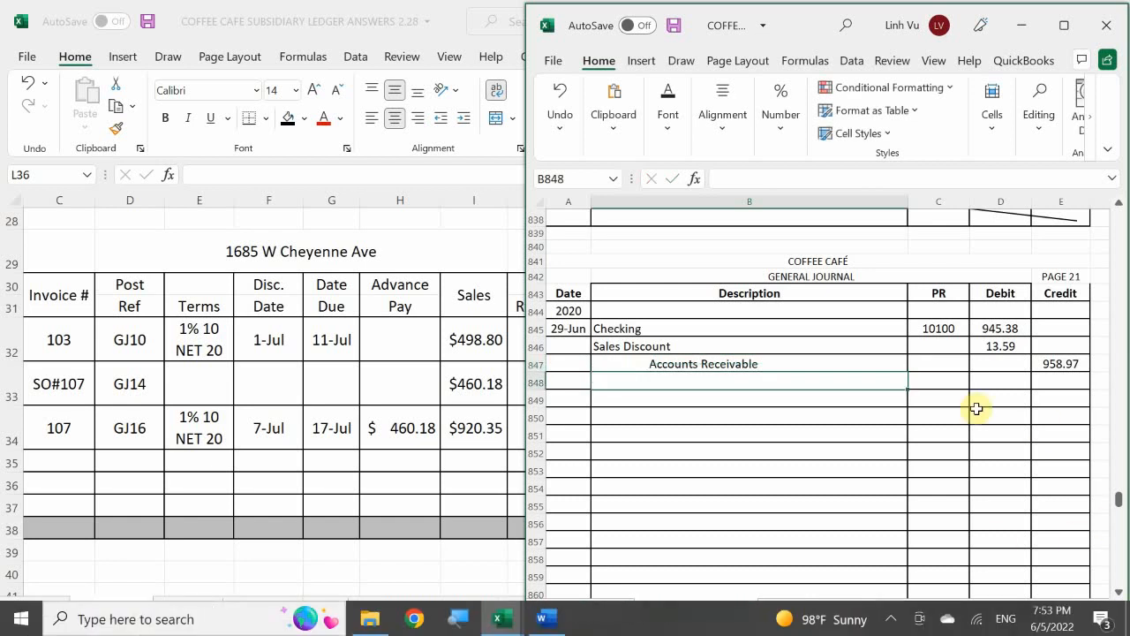
Step: Set the posting reference for the Accounts Receivable line to 11000
{"action": "left_click", "coordinate": [938, 366]}
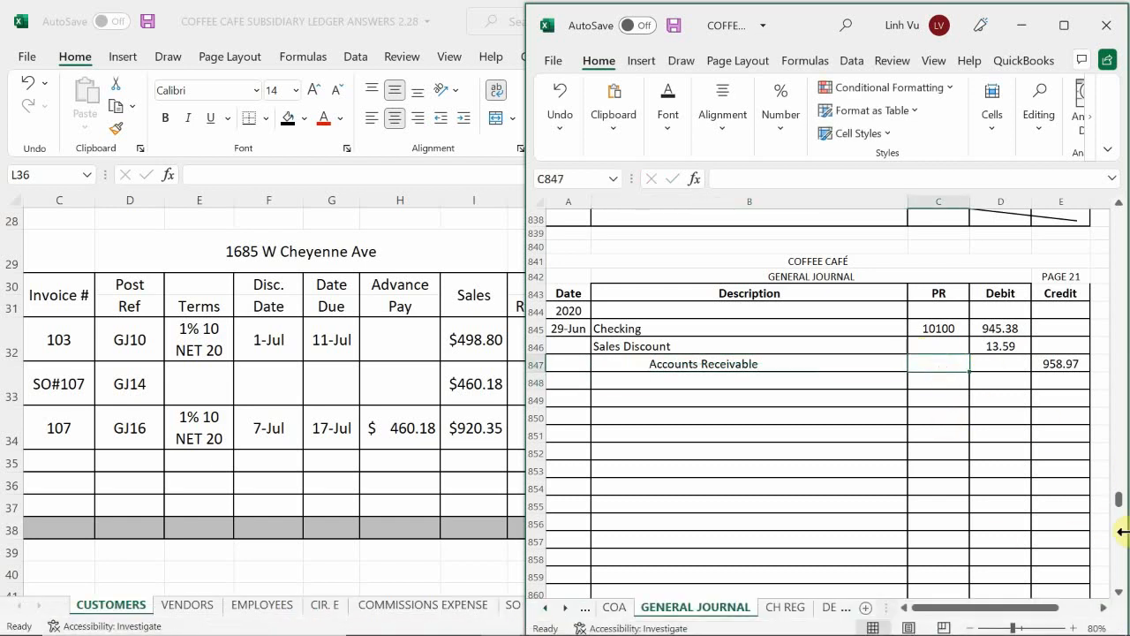
{"action": "type", "text": "11000"}
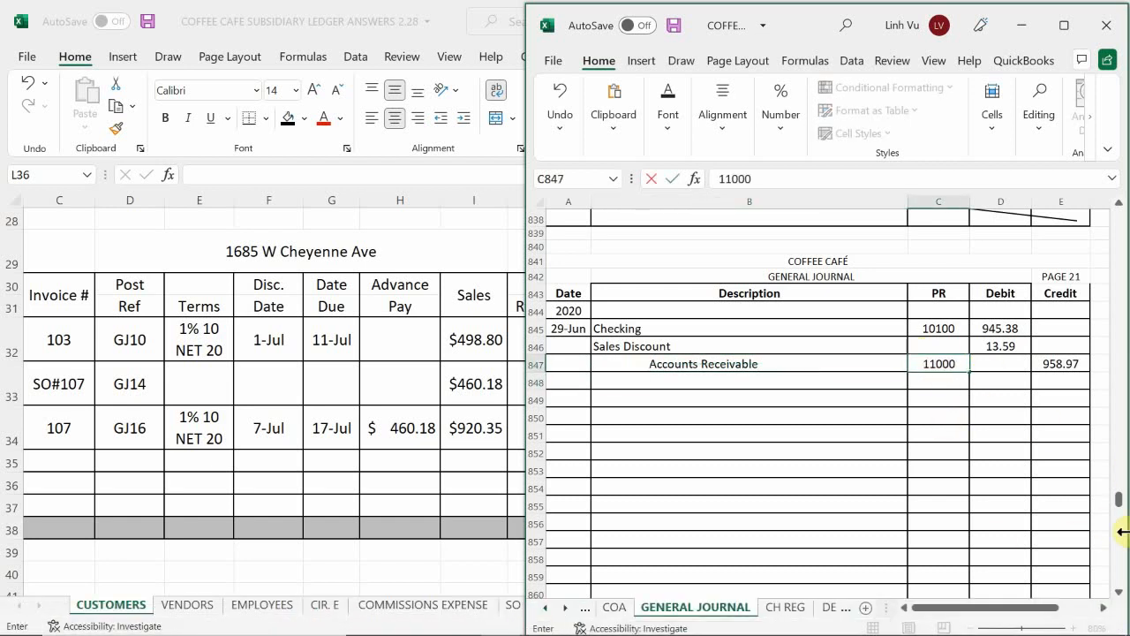
{"action": "key", "text": "Return"}
Step: Look up the code for SALES DISCOUNT among the revenue accounts on the COA sheet
{"action": "key", "text": "Up"}
{"action": "key", "text": "Up"}
{"action": "key", "text": "Up"}
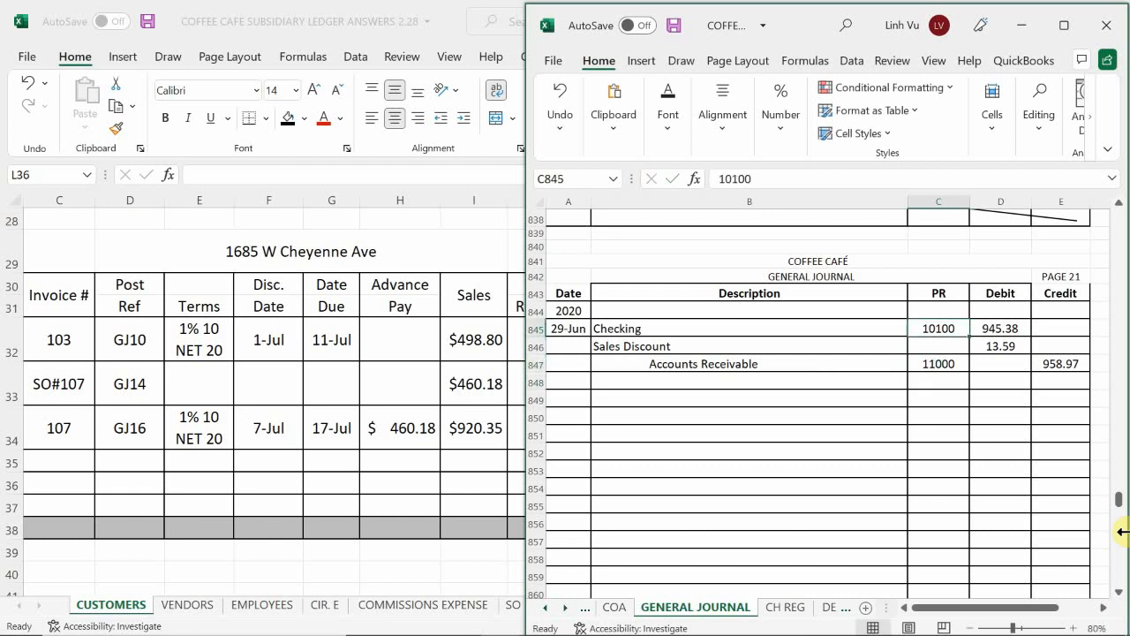
{"action": "key", "text": "Down"}
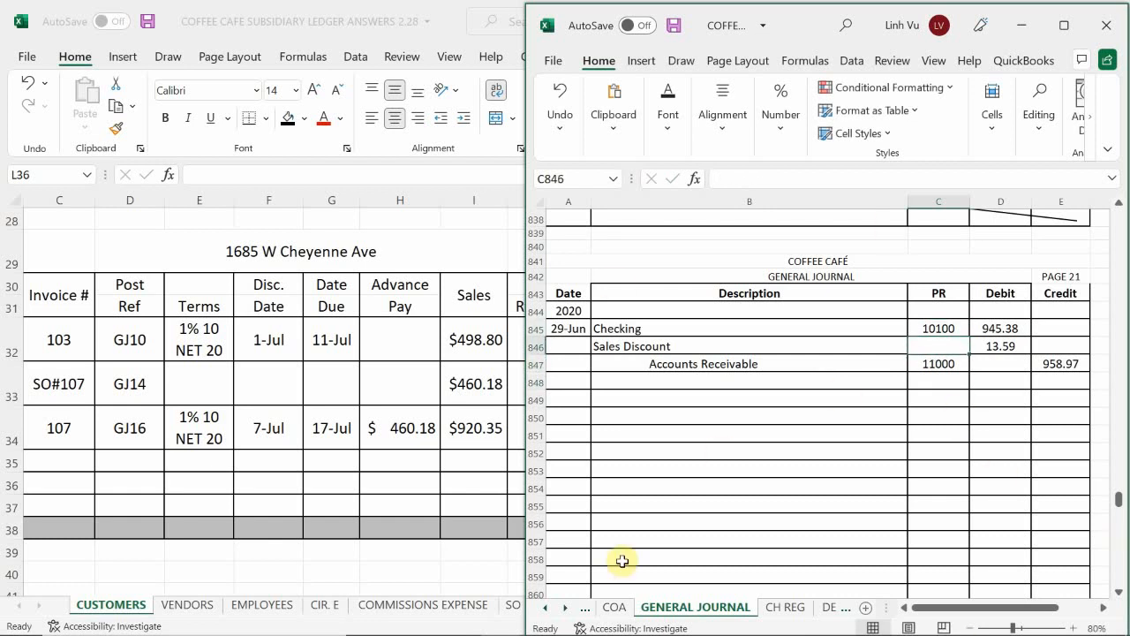
{"action": "left_click", "coordinate": [618, 608]}
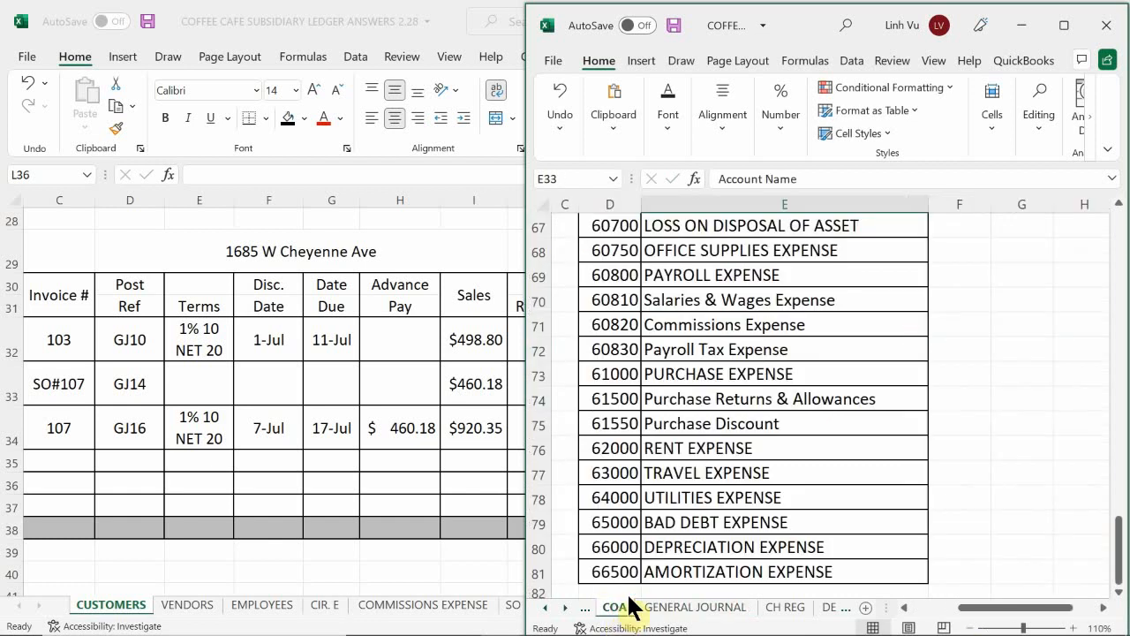
{"action": "scroll", "coordinate": [717, 499], "scroll_direction": "up", "scroll_amount": 3}
{"action": "scroll", "coordinate": [715, 499], "scroll_direction": "up", "scroll_amount": 2}
{"action": "left_click", "coordinate": [715, 499]}
{"action": "key", "text": "Left"}
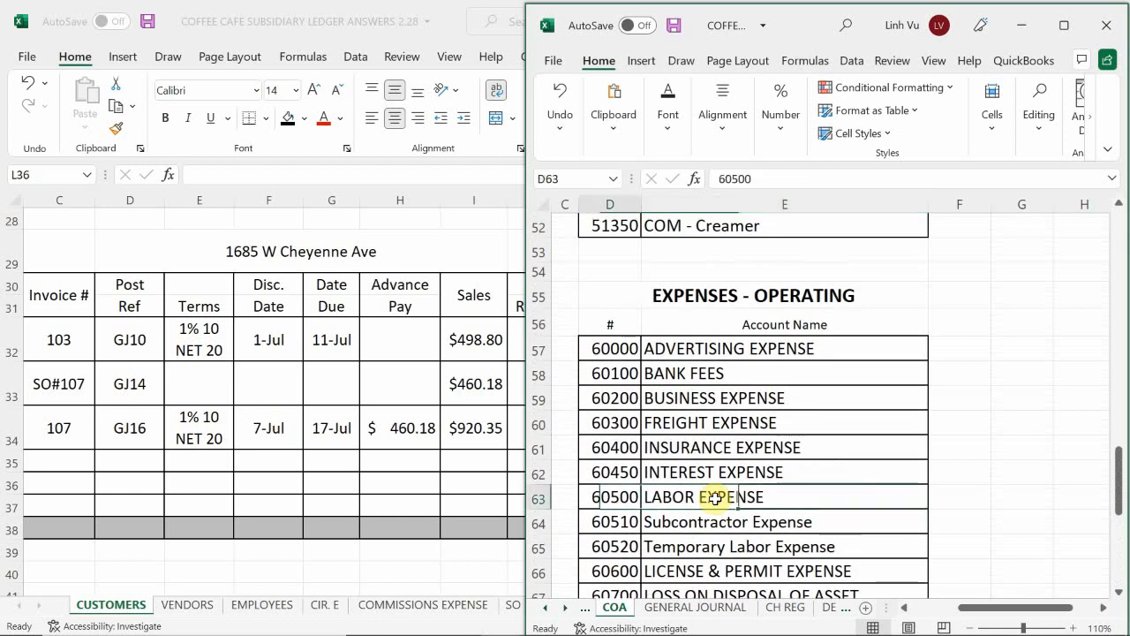
{"action": "key", "text": "Left"}
{"action": "key", "text": "Left"}
{"action": "scroll", "coordinate": [715, 499], "scroll_direction": "up", "scroll_amount": 4}
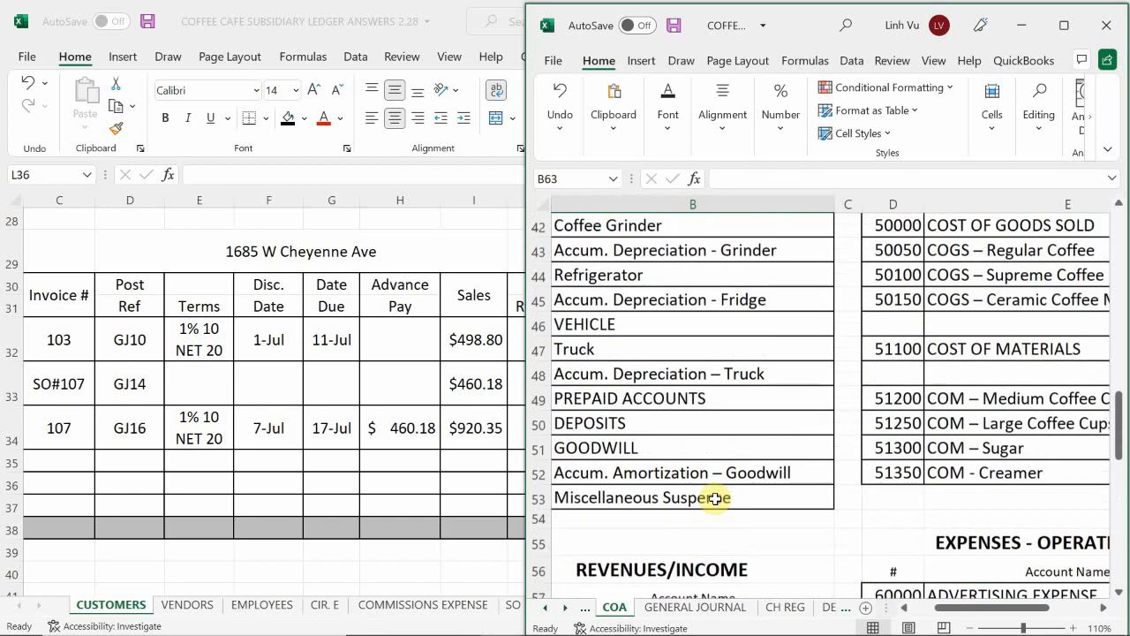
{"action": "scroll", "coordinate": [715, 499], "scroll_direction": "down", "scroll_amount": 2}
{"action": "scroll", "coordinate": [716, 499], "scroll_direction": "down", "scroll_amount": 3}
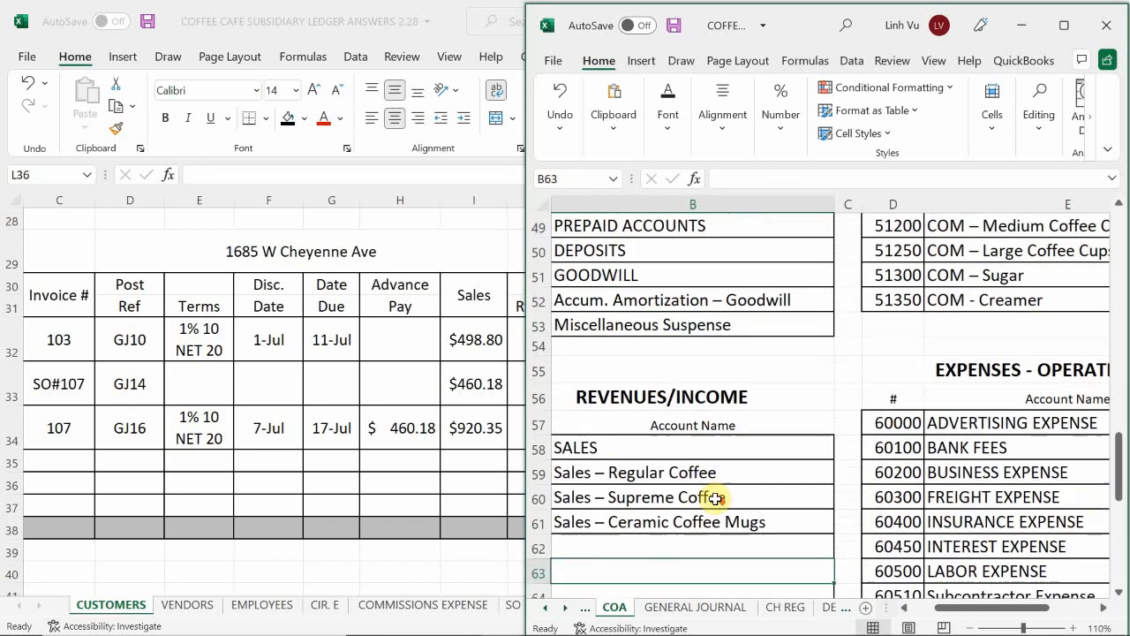
{"action": "scroll", "coordinate": [715, 499], "scroll_direction": "down", "scroll_amount": 1}
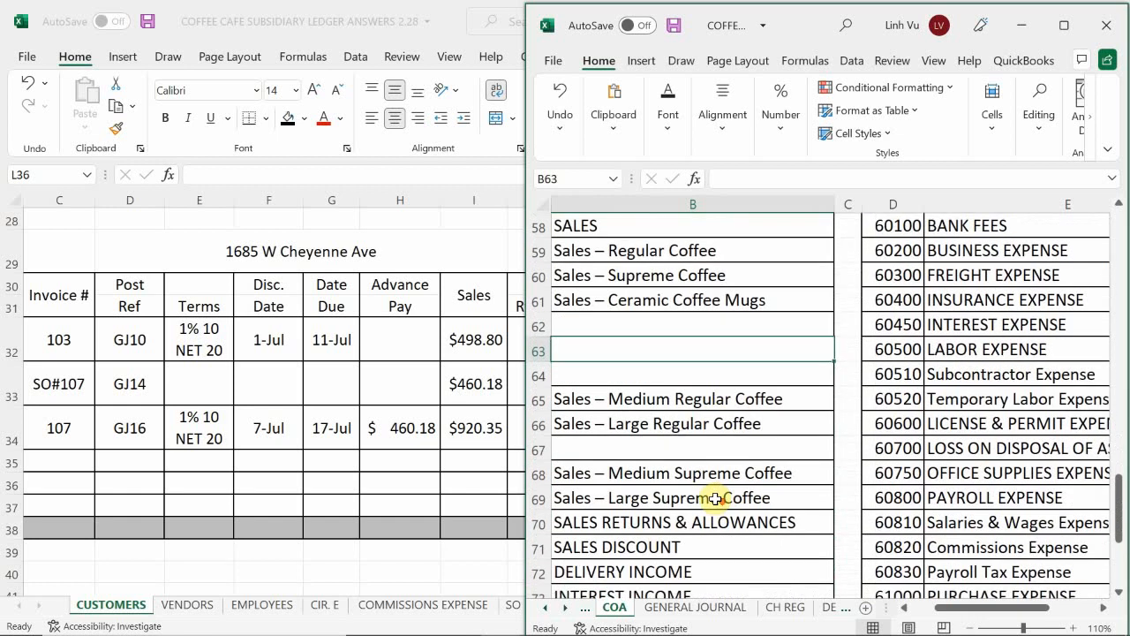
{"action": "scroll", "coordinate": [715, 498], "scroll_direction": "down", "scroll_amount": 1}
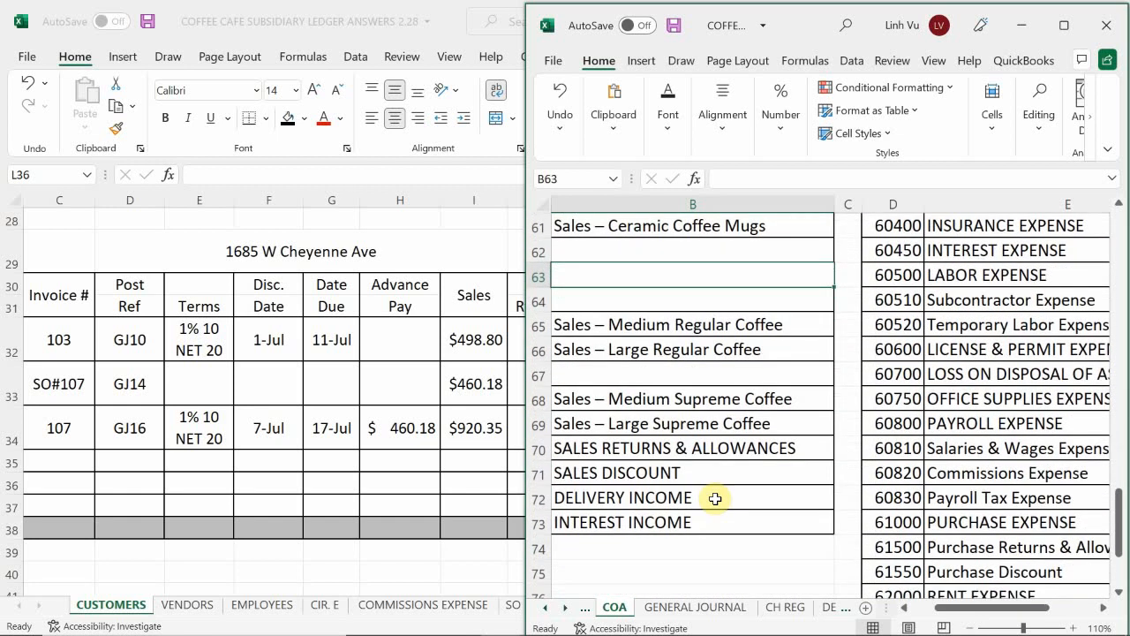
{"action": "left_click", "coordinate": [623, 474]}
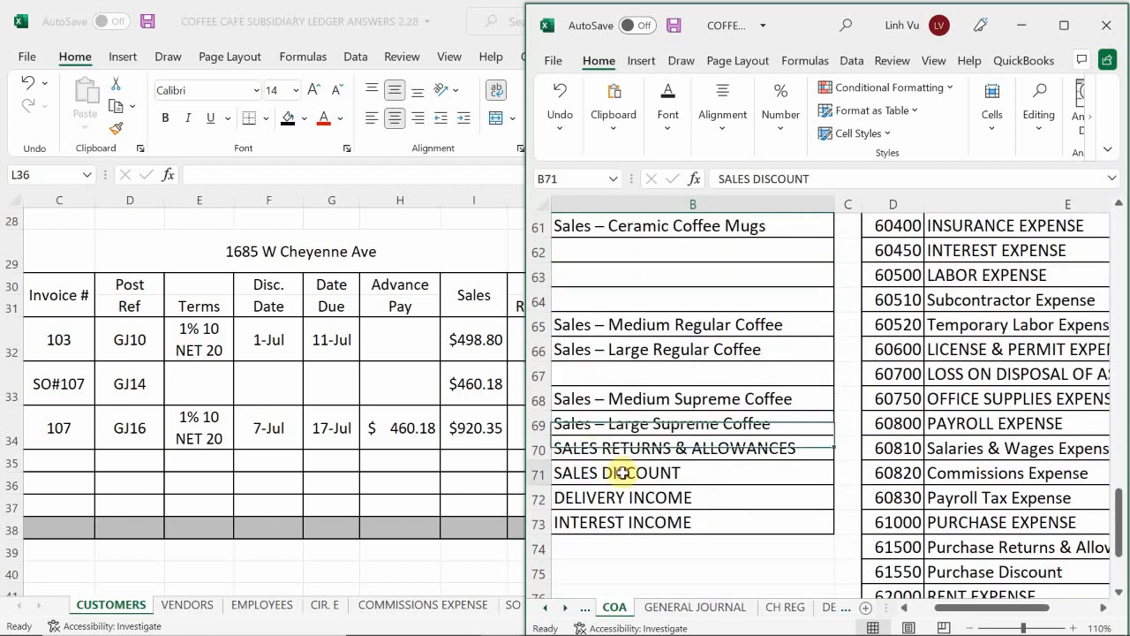
{"action": "key", "text": "Left"}
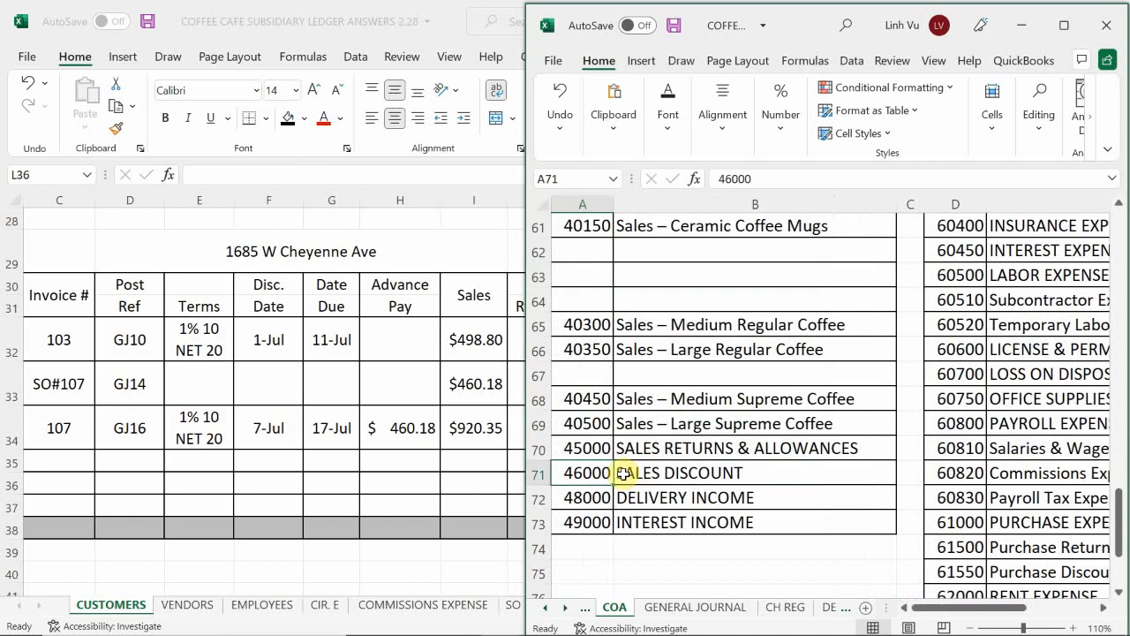
Step: Back in the general journal, set the posting reference for the Sales Discount line to 46000
{"action": "left_click", "coordinate": [678, 607]}
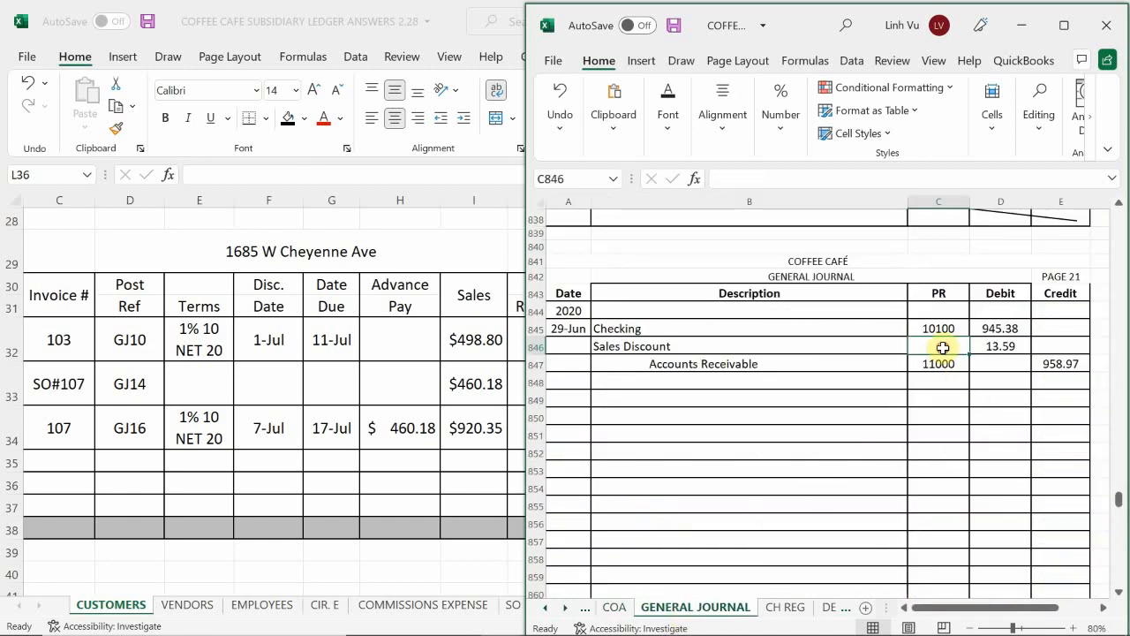
{"action": "type", "text": "46000"}
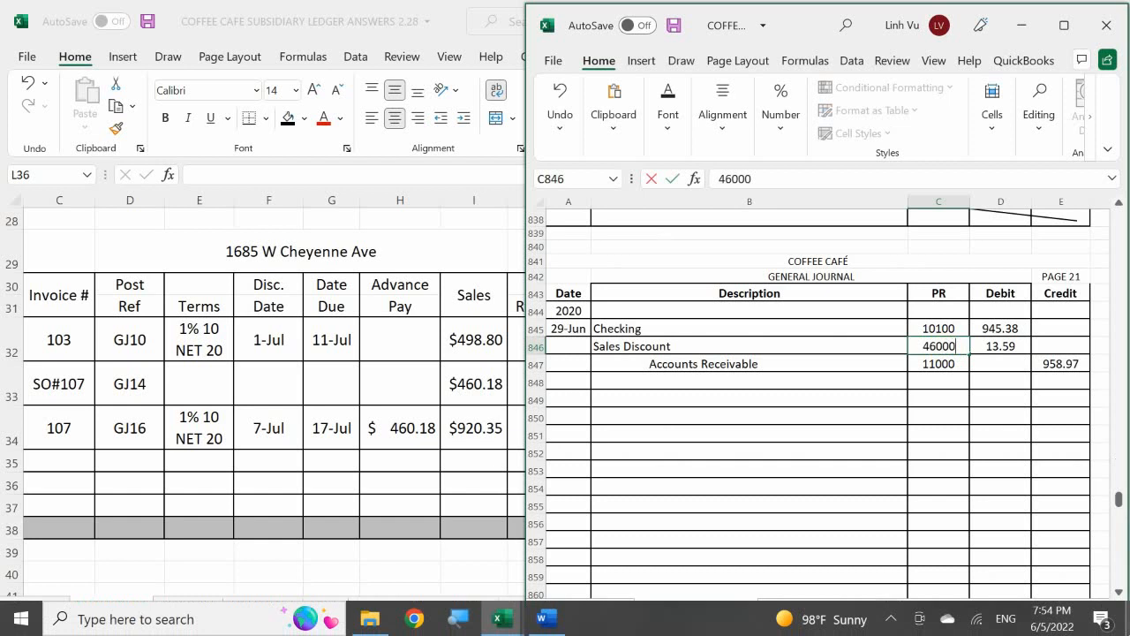
{"action": "key", "text": "Return"}
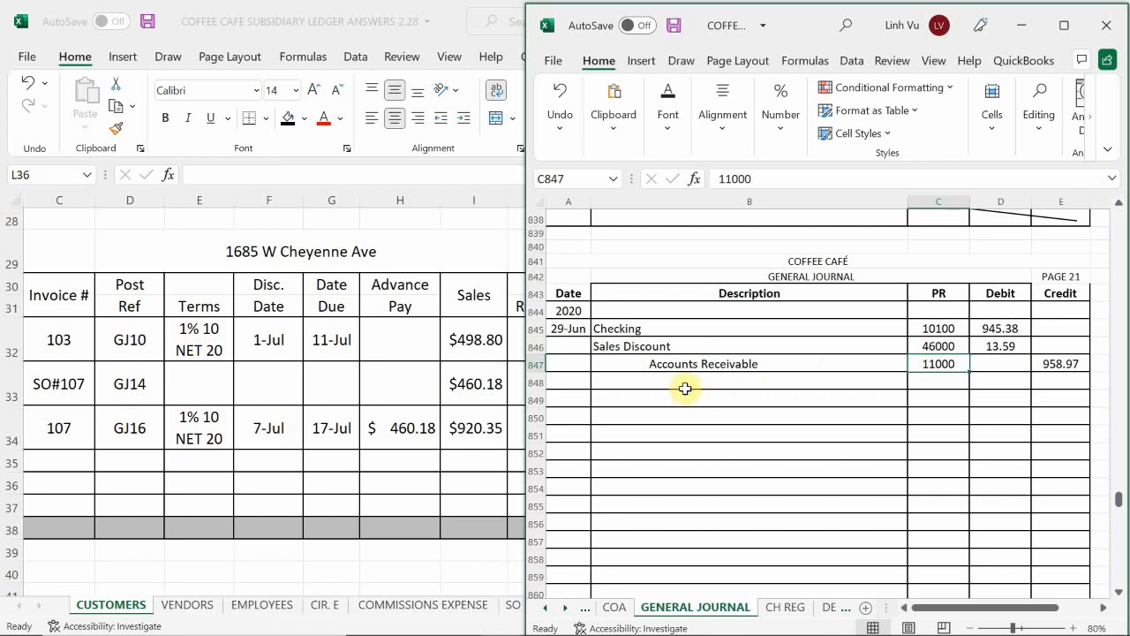
Step: Begin the entry's explanation in B848 with "(Super A Market, INV#103 & 107, Receoved 1% Disc, CH"
{"action": "left_click", "coordinate": [649, 380]}
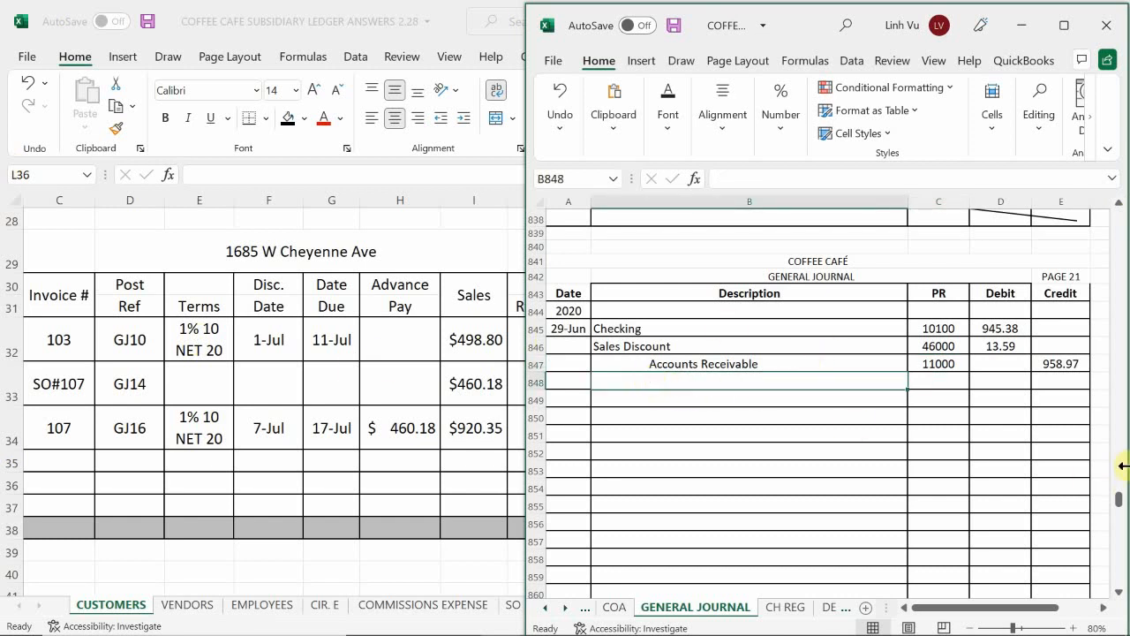
{"action": "type", "text": "("}
{"action": "key", "text": "BackSpace"}
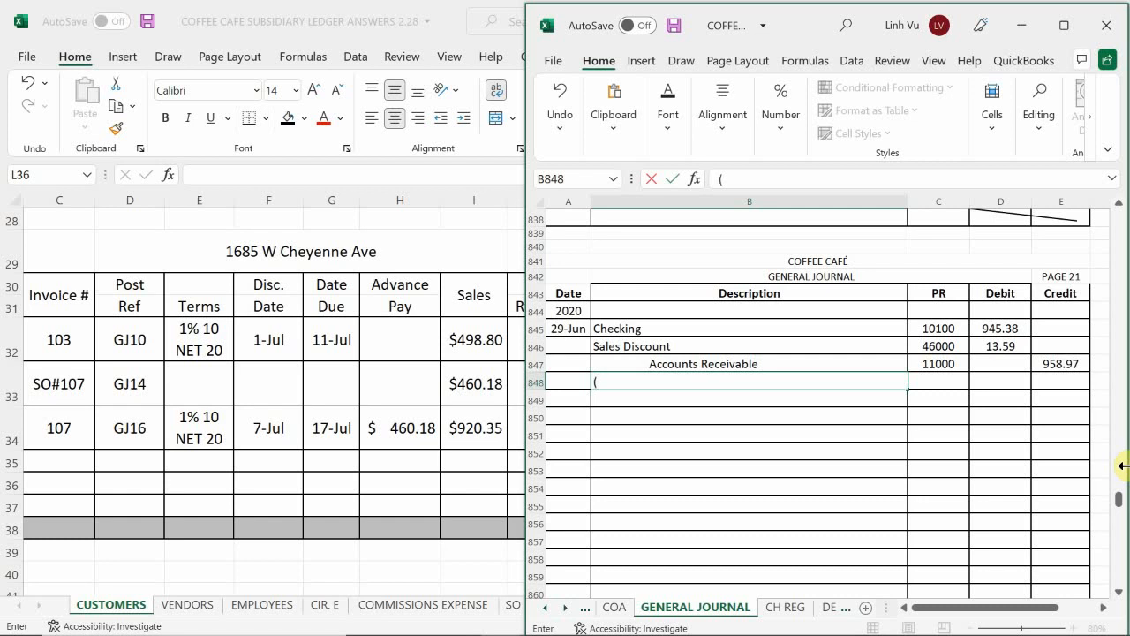
{"action": "type", "text": "Super A Market,"}
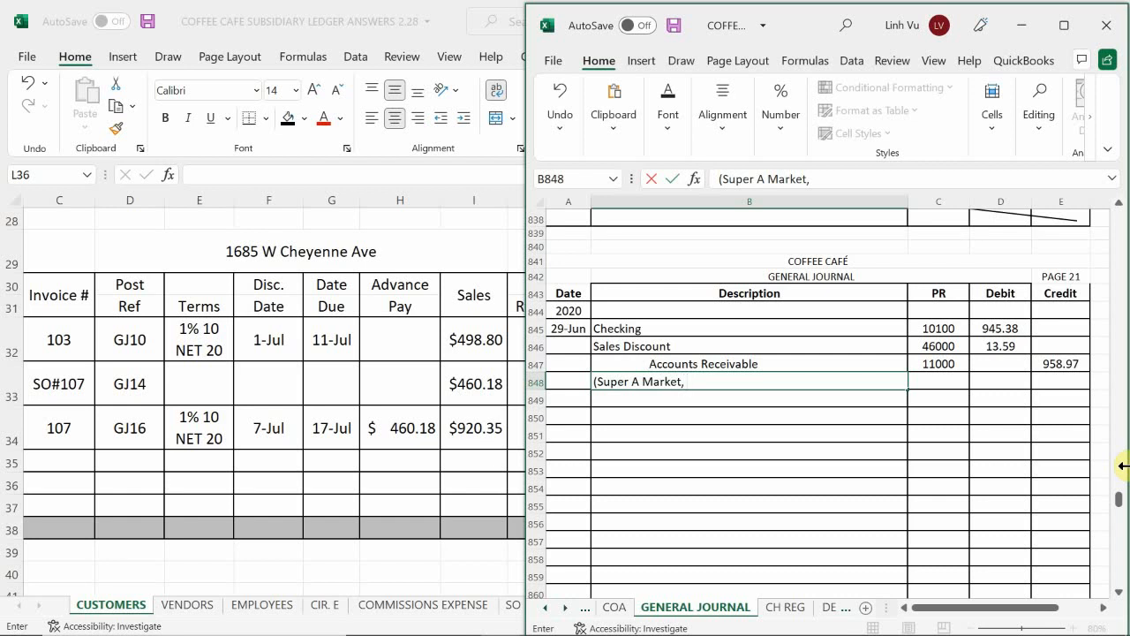
{"action": "type", "text": " INV#103 &"}
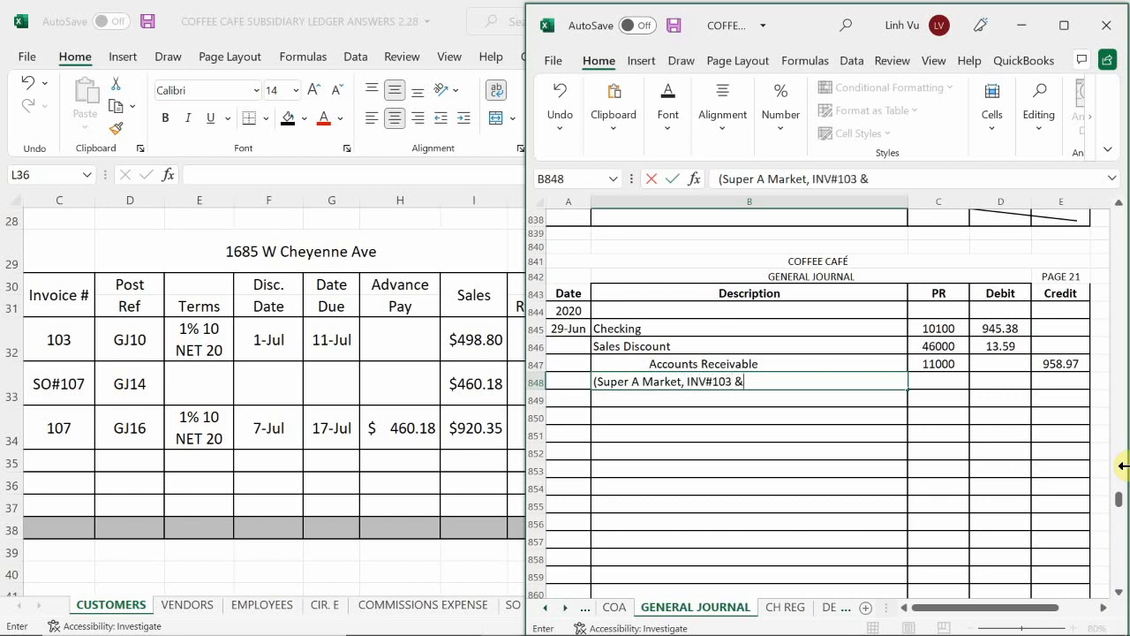
{"action": "type", "text": " 107, Receoved"}
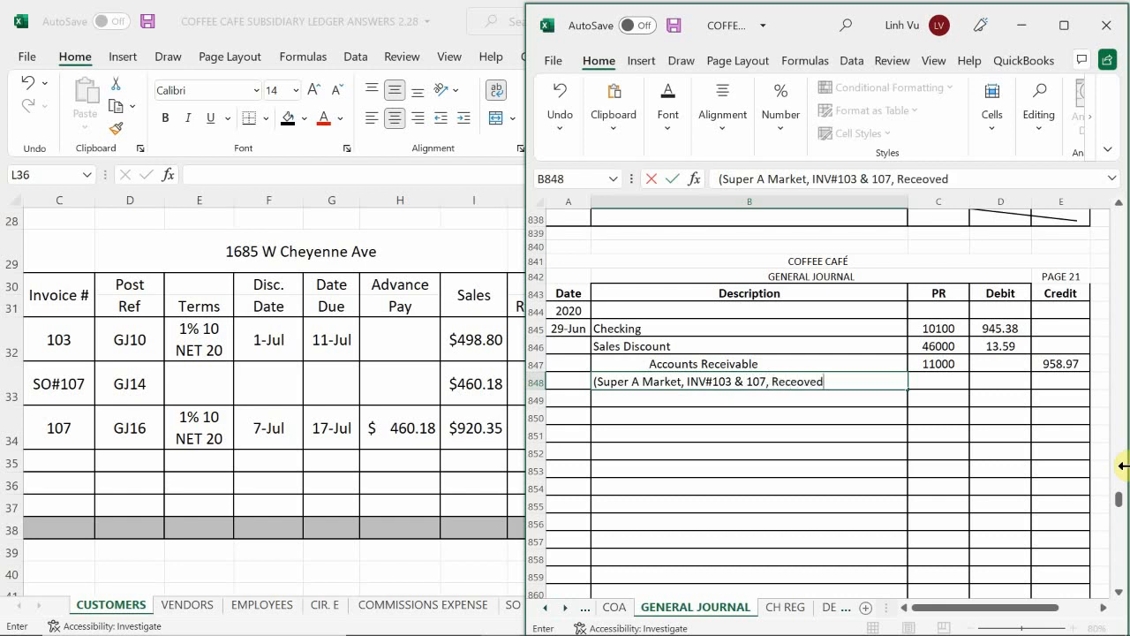
{"action": "type", "text": " 1% Do"}
{"action": "key", "text": "BackSpace"}
{"action": "type", "text": "osc"}
{"action": "type", "text": ", CH"}
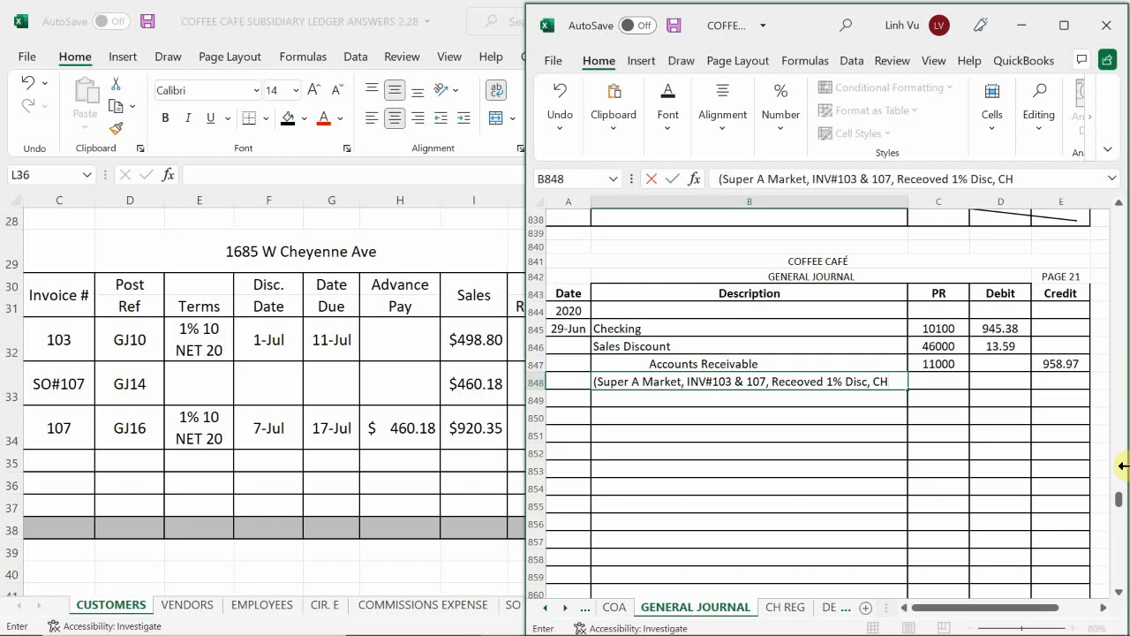
{"action": "type", "text": "#4"}
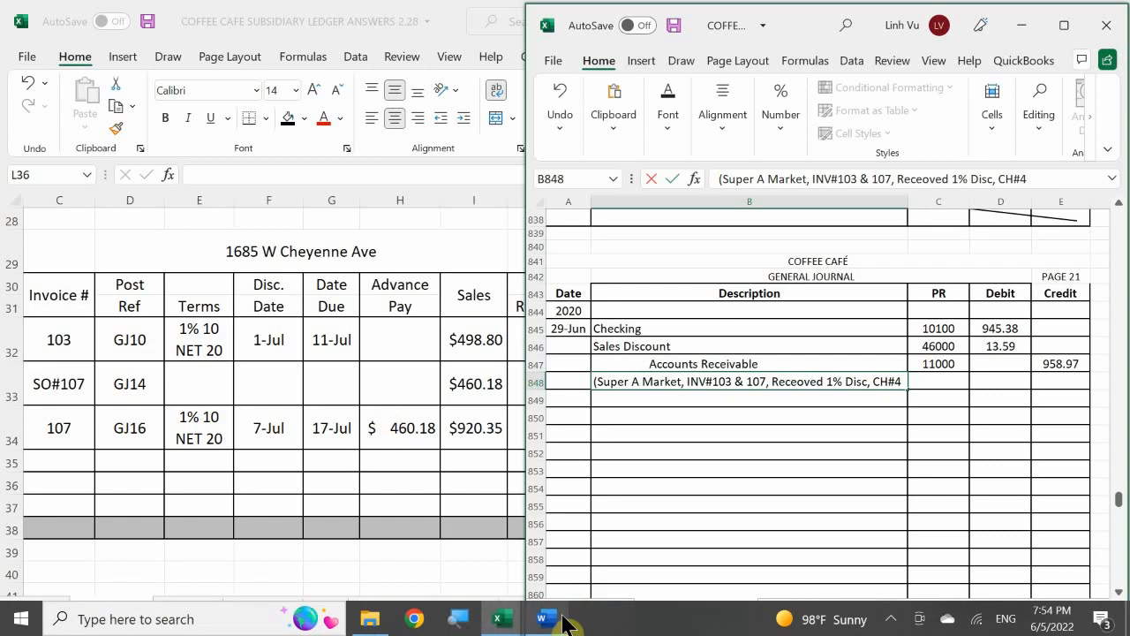
Step: Complete the explanation in B848 with the check number #582 and a closing parenthesis
{"action": "mouse_move", "coordinate": [561, 623]}
{"action": "mouse_move", "coordinate": [562, 553]}
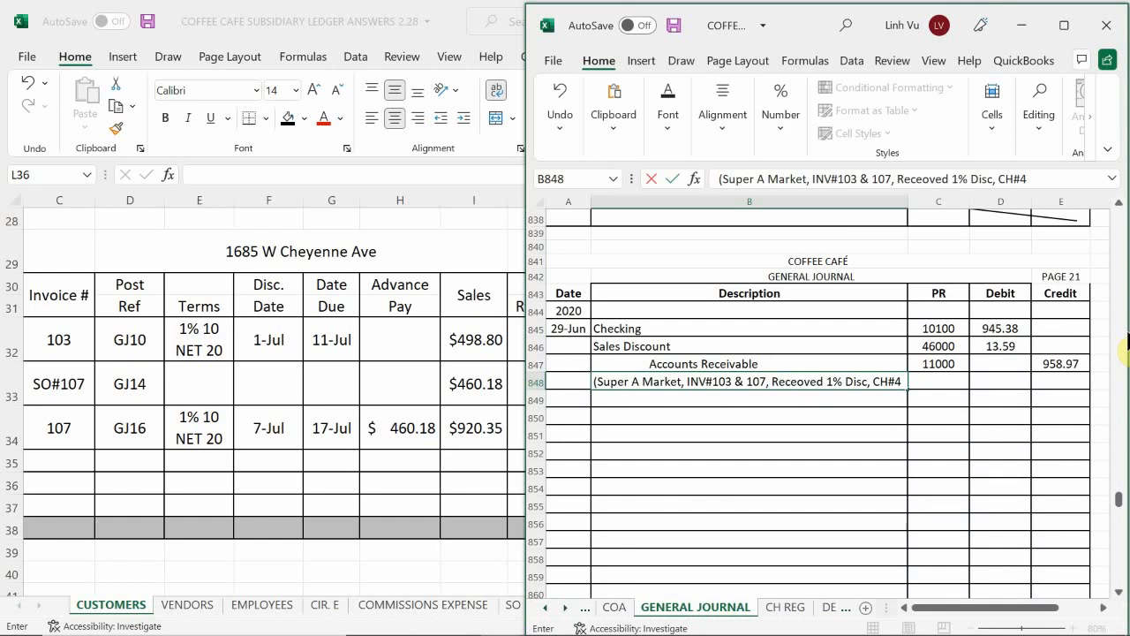
{"action": "key", "text": "BackSpace"}
{"action": "type", "text": "582"}
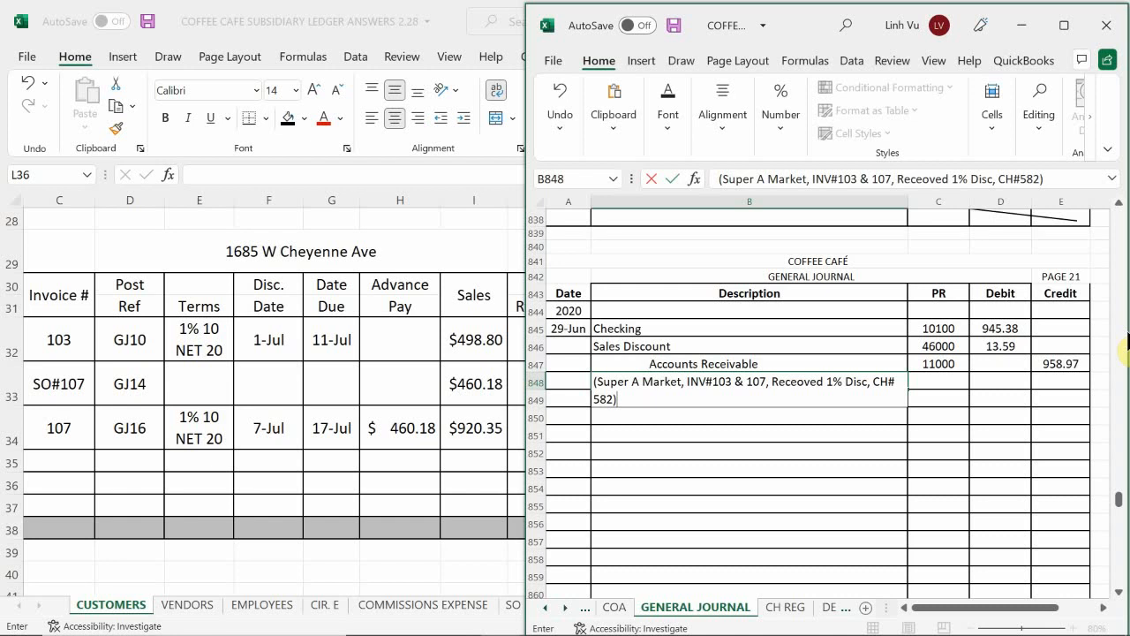
{"action": "key", "text": "Return"}
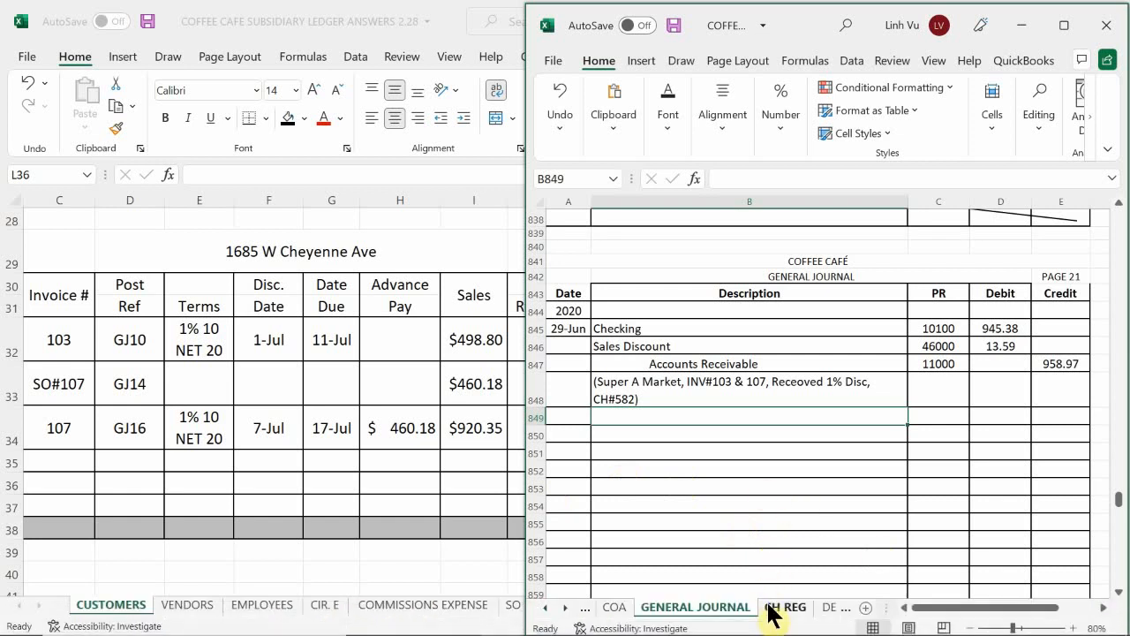
Step: On the DEPOSITS sheet, add a Super A Market deposit of 945.38 in row 23
{"action": "left_click", "coordinate": [831, 610]}
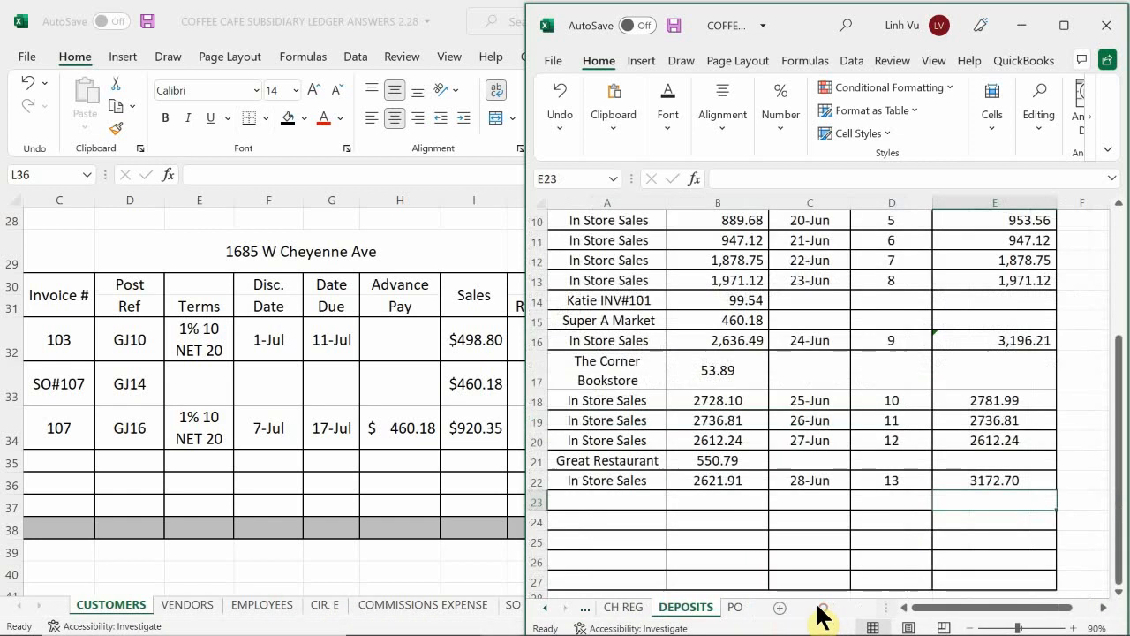
{"action": "left_click", "coordinate": [609, 460]}
{"action": "scroll", "coordinate": [616, 462], "scroll_direction": "down", "scroll_amount": 2}
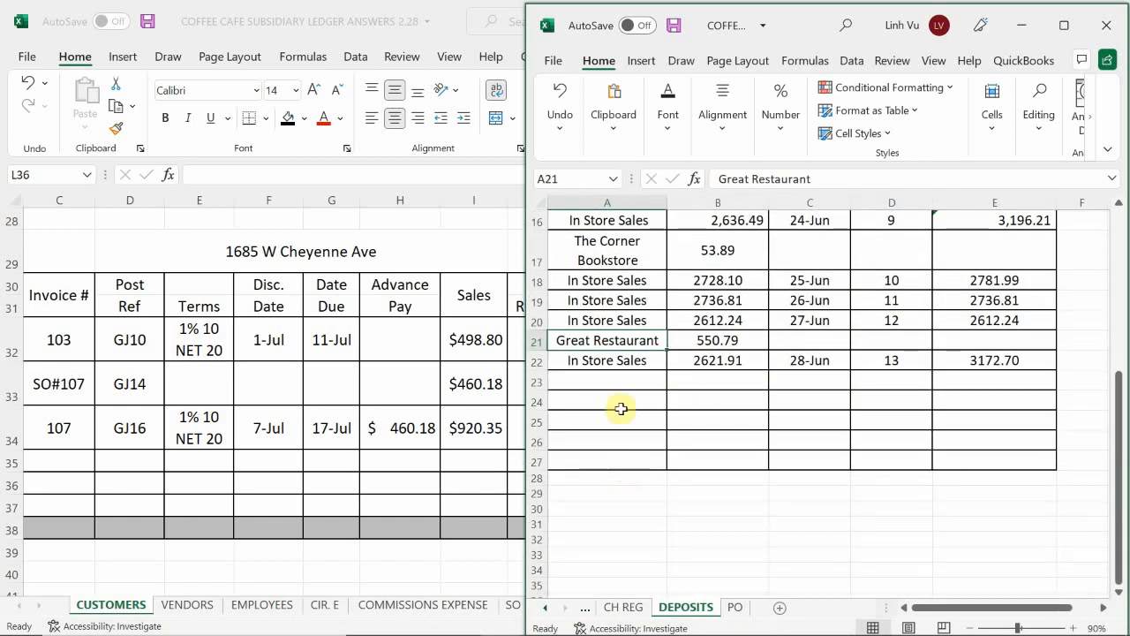
{"action": "left_click", "coordinate": [603, 382]}
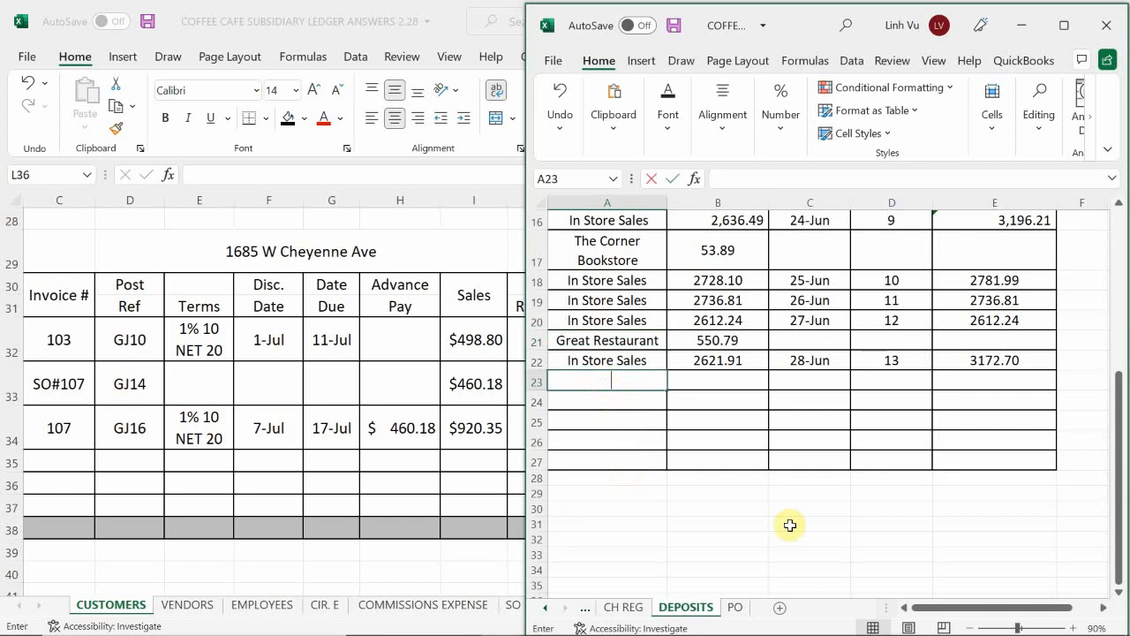
{"action": "type", "text": "="}
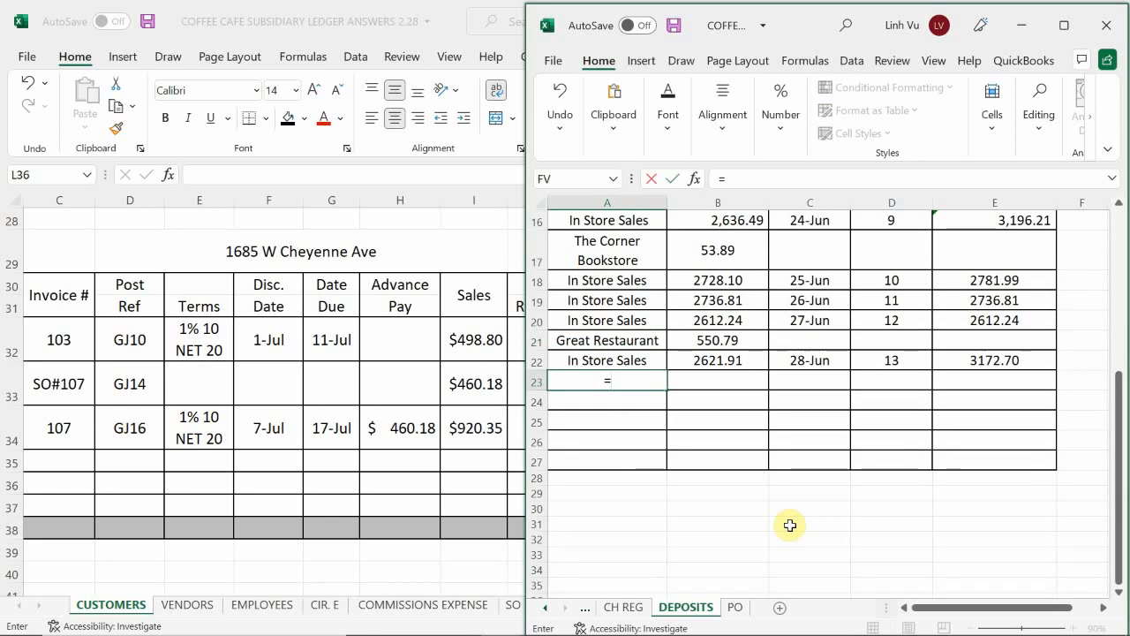
{"action": "type", "text": "Super A Market"}
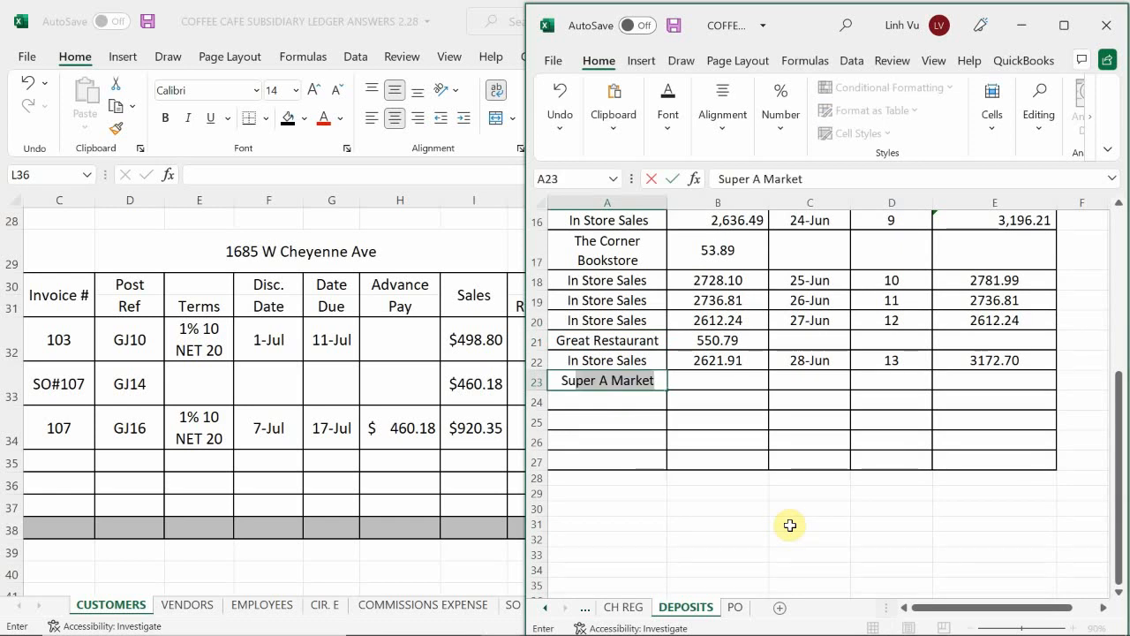
{"action": "key", "text": "Tab"}
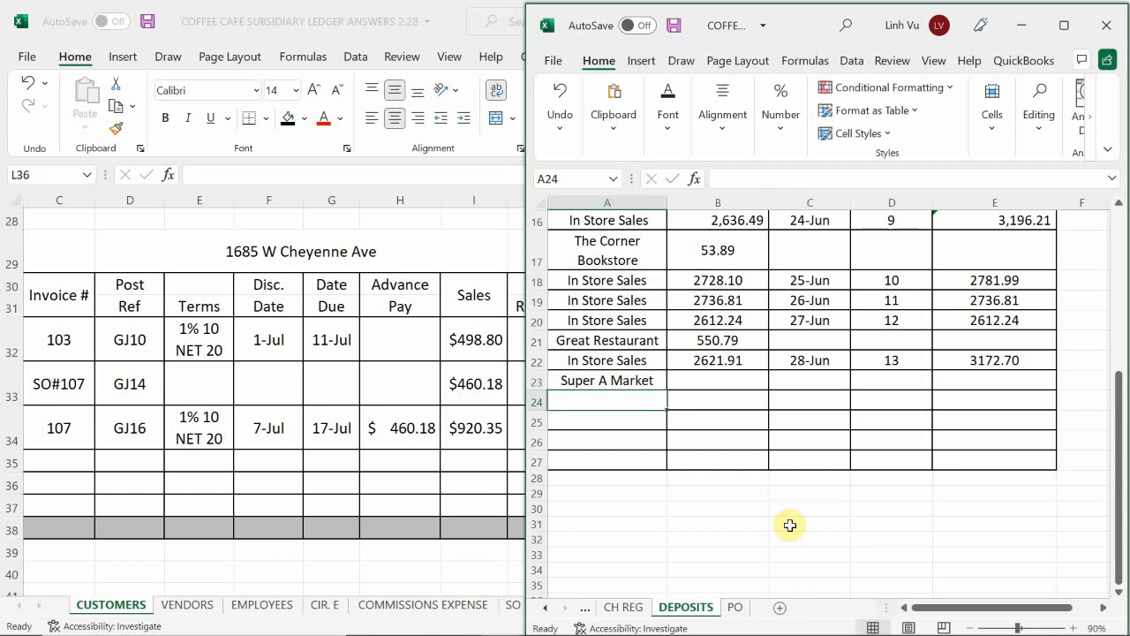
{"action": "type", "text": "945"}
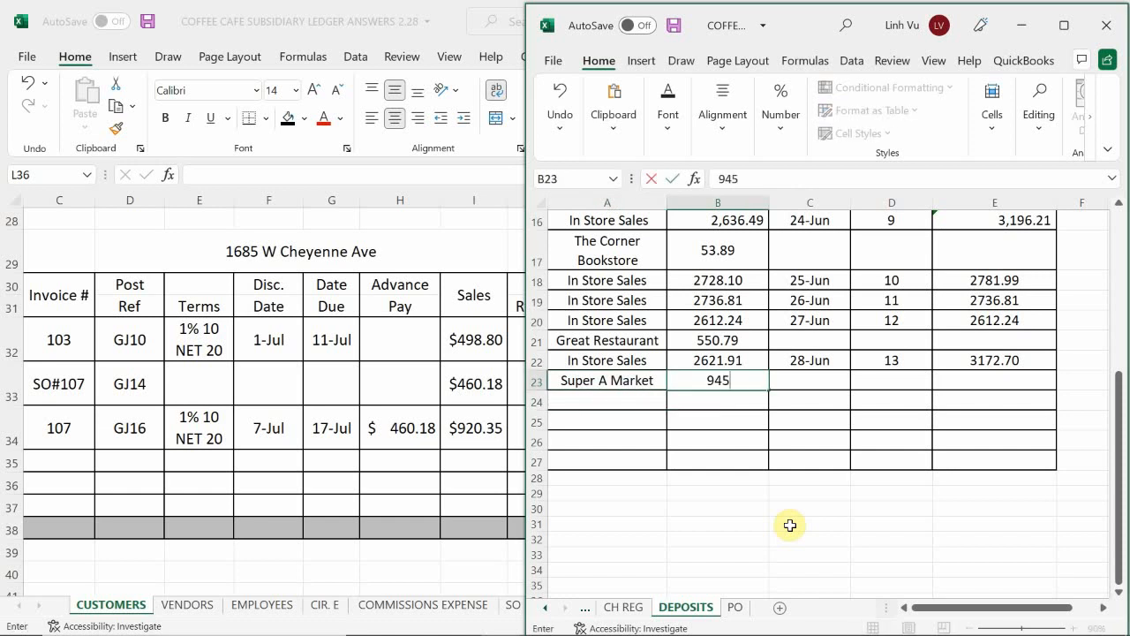
{"action": "type", "text": ".38"}
{"action": "key", "text": "Return"}
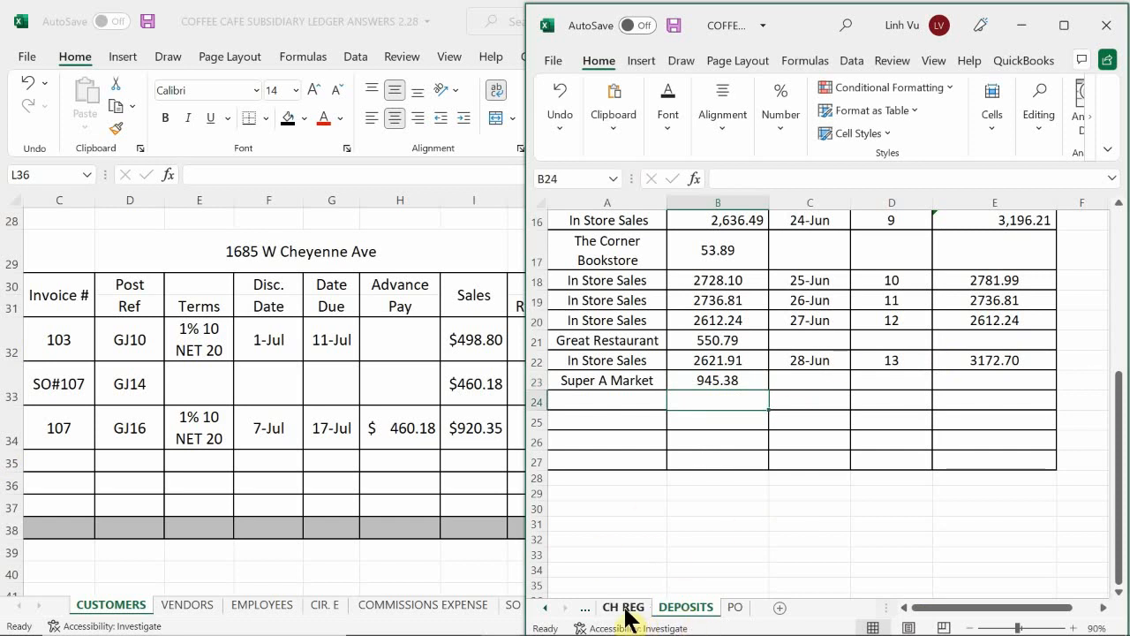
Step: Return to the general journal and show the June 29 Super A Market entry on page 21
{"action": "left_click", "coordinate": [540, 609]}
{"action": "left_click", "coordinate": [541, 609]}
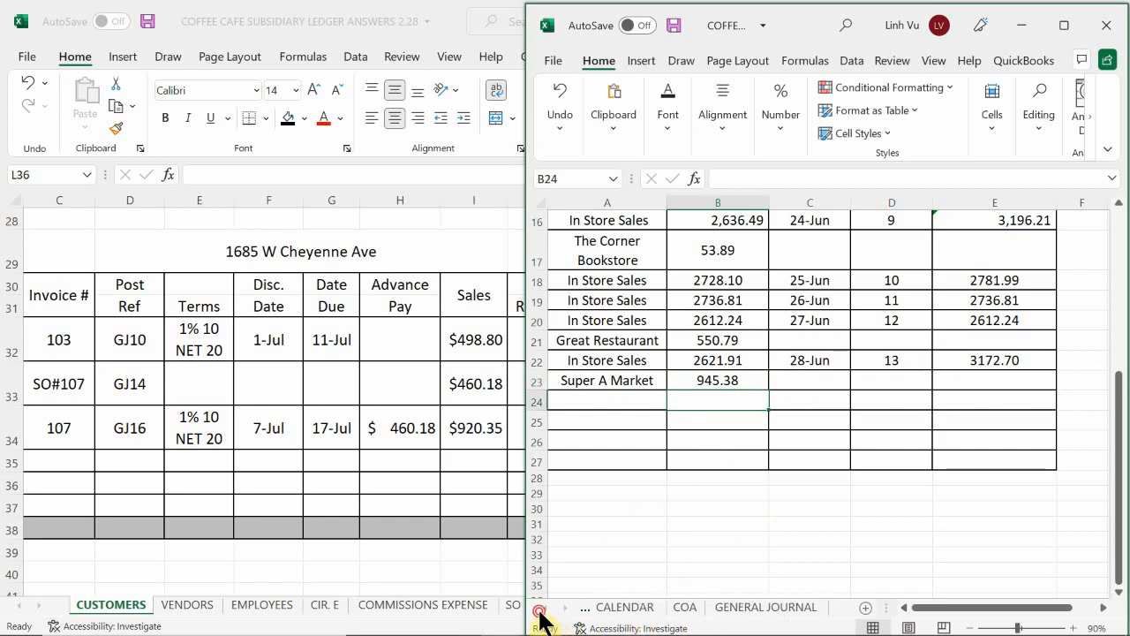
{"action": "left_click", "coordinate": [686, 608]}
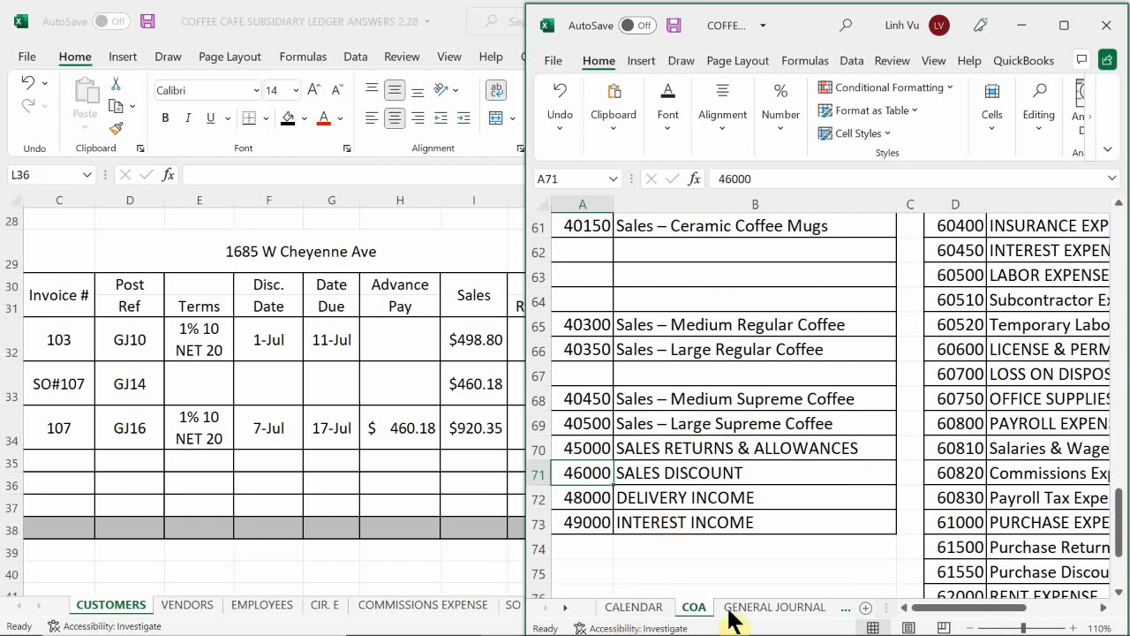
{"action": "left_click", "coordinate": [759, 610]}
{"action": "left_click", "coordinate": [701, 470]}
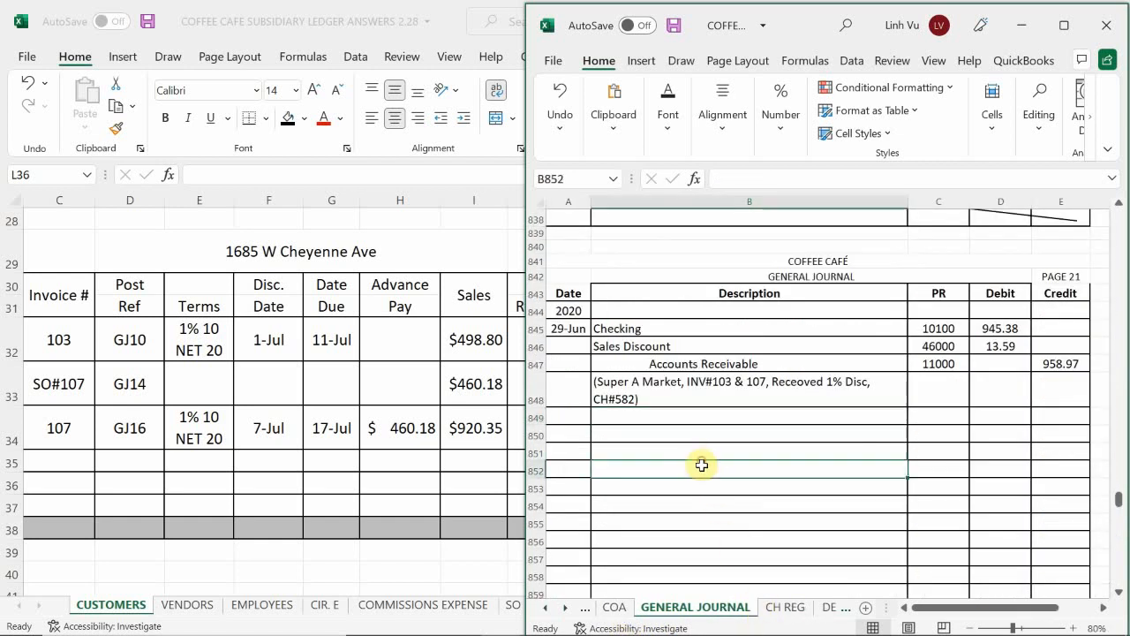
{"action": "scroll", "coordinate": [701, 463], "scroll_direction": "up", "scroll_amount": 1}
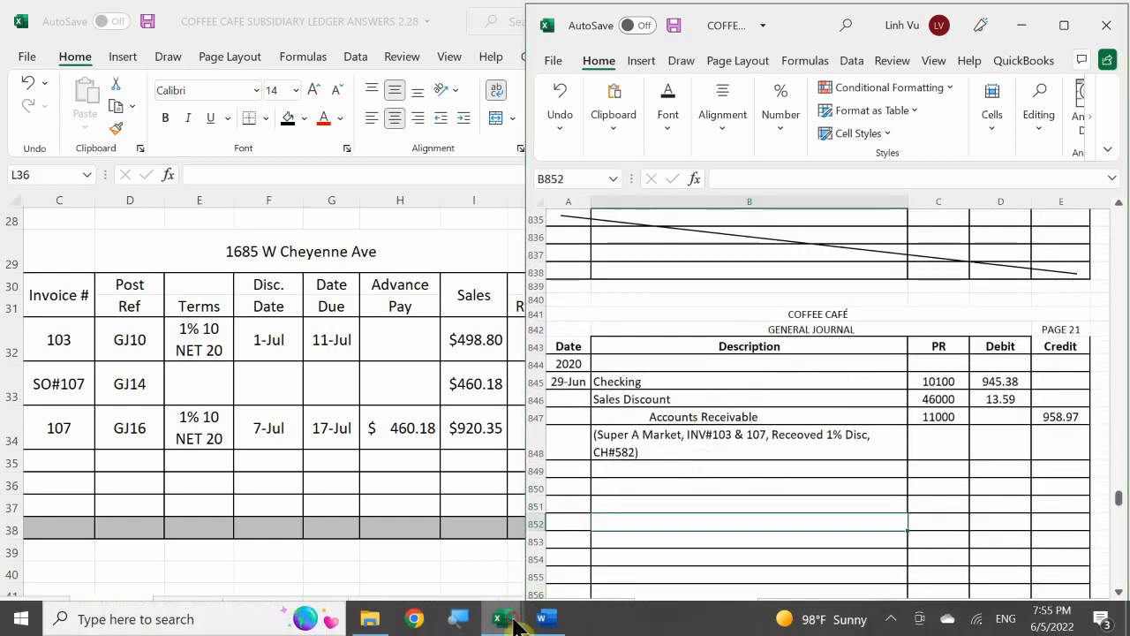
Step: Switch to the ledger workbook's ASSETS sheet and date the checking account's first empty line, row 69, 6/29
{"action": "mouse_move", "coordinate": [499, 618]}
{"action": "left_click", "coordinate": [325, 539]}
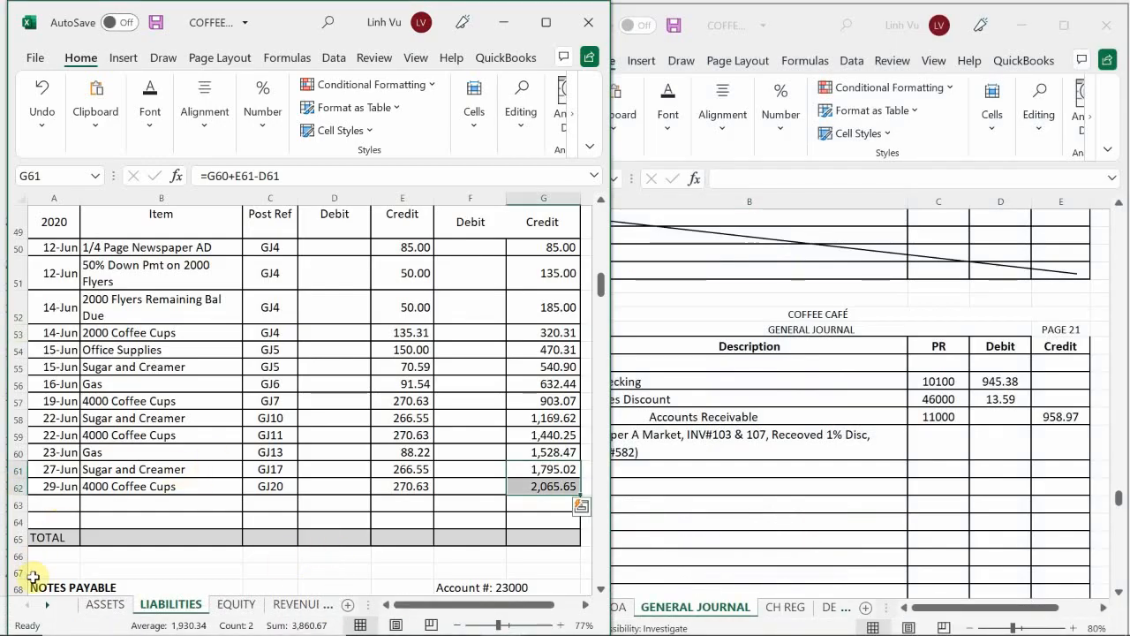
{"action": "left_click", "coordinate": [105, 604]}
{"action": "scroll", "coordinate": [110, 477], "scroll_direction": "up", "scroll_amount": 20}
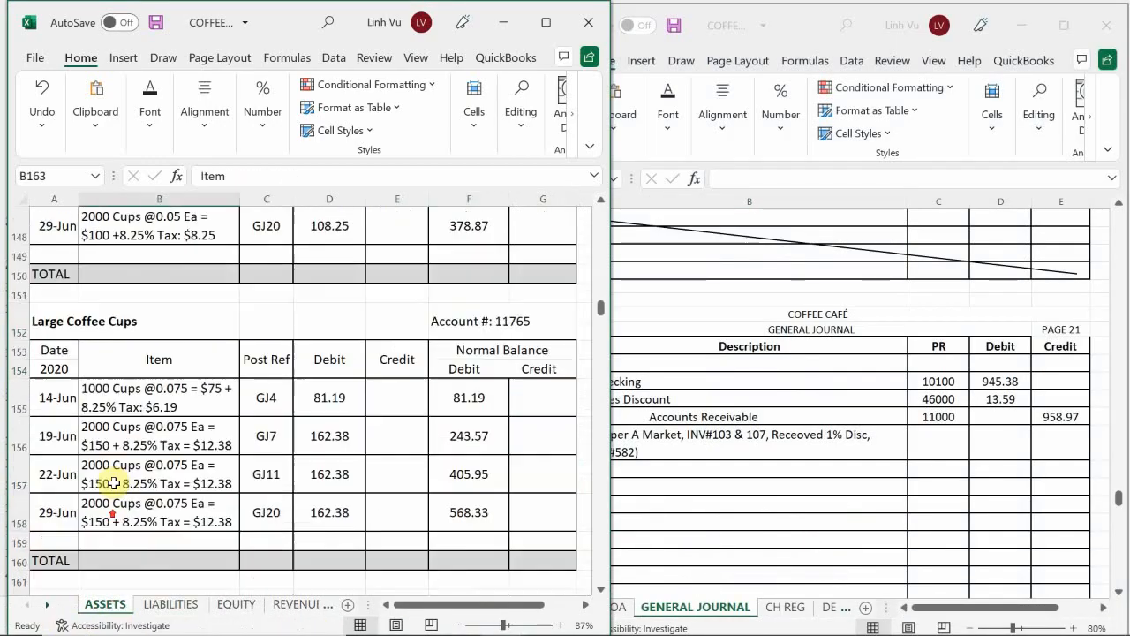
{"action": "scroll", "coordinate": [94, 459], "scroll_direction": "down", "scroll_amount": 10}
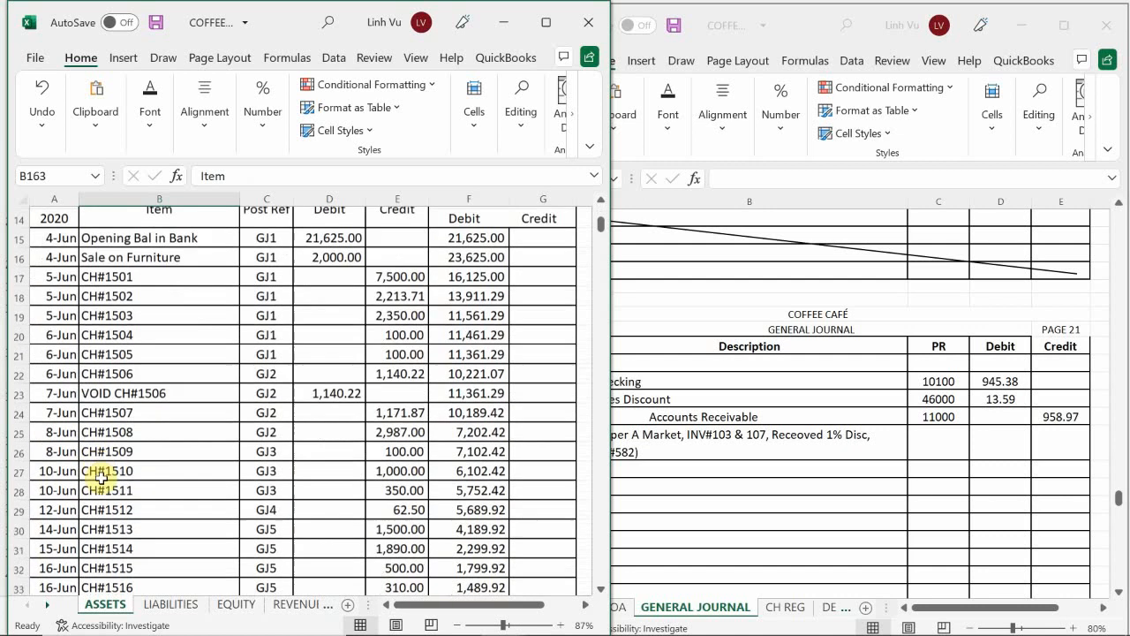
{"action": "scroll", "coordinate": [110, 500], "scroll_direction": "down", "scroll_amount": 6}
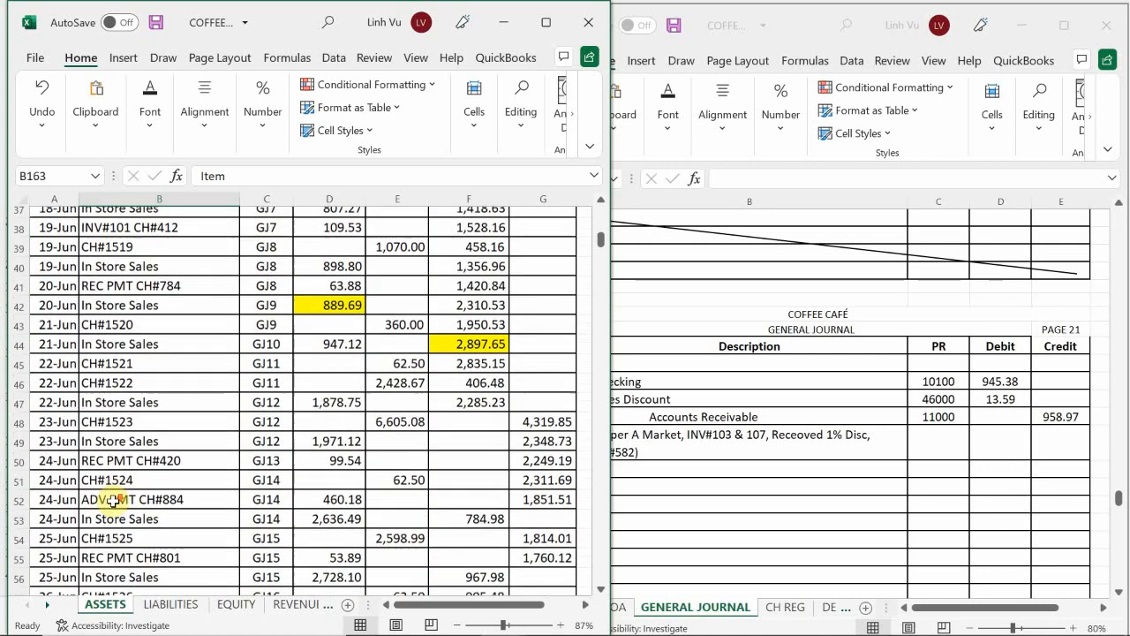
{"action": "scroll", "coordinate": [112, 500], "scroll_direction": "down", "scroll_amount": 3}
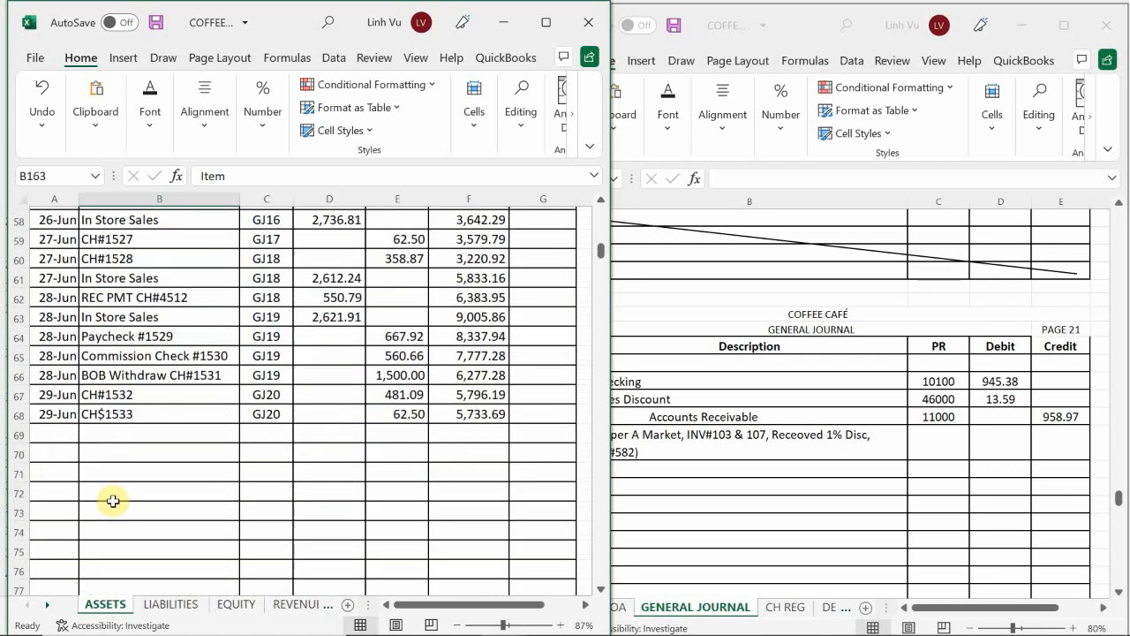
{"action": "left_click", "coordinate": [67, 429]}
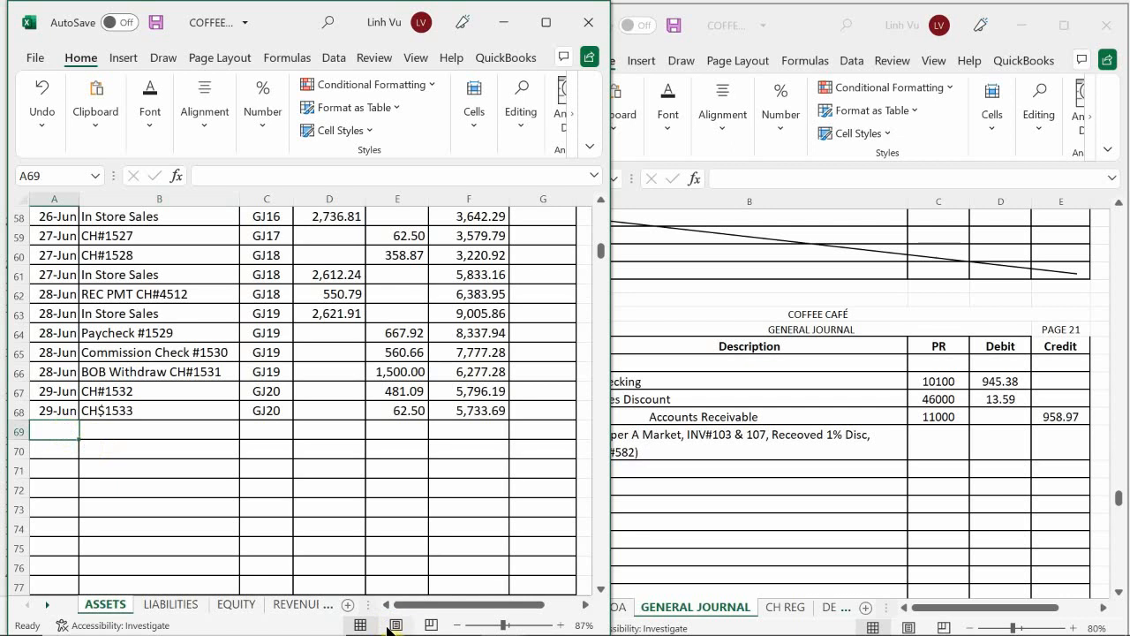
{"action": "type", "text": "6/29"}
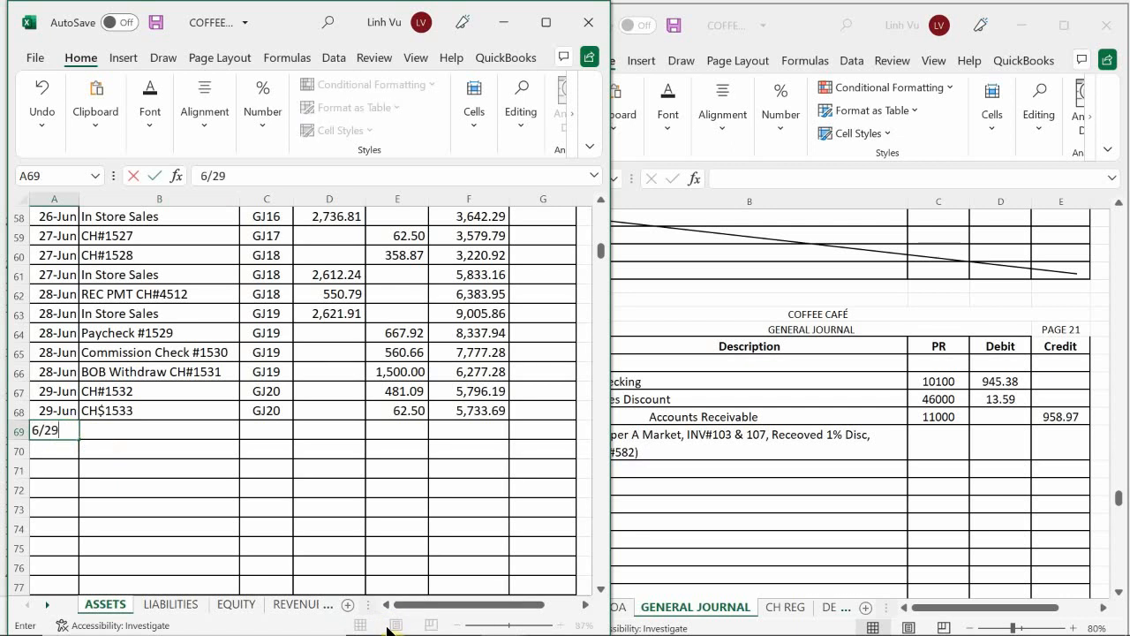
{"action": "key", "text": "Tab"}
Step: Describe the June 29 line in the checking ledger as REC OMT CH#582
{"action": "type", "text": "REC"}
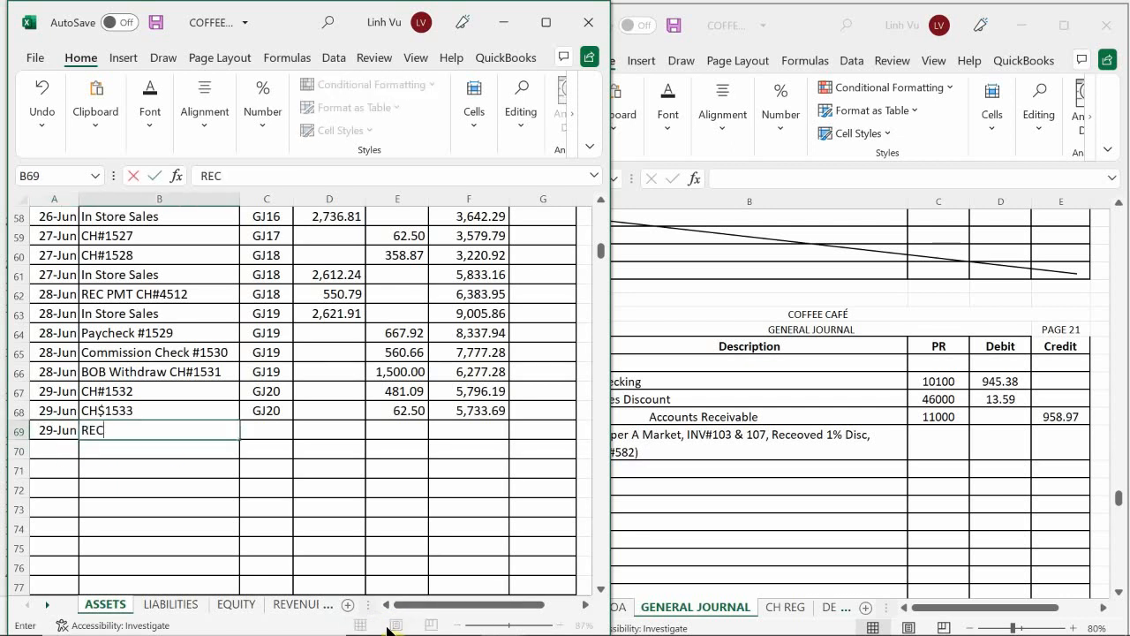
{"action": "type", "text": " OMT CH#582"}
{"action": "key", "text": "Return"}
{"action": "key", "text": "Up"}
{"action": "key", "text": "Right"}
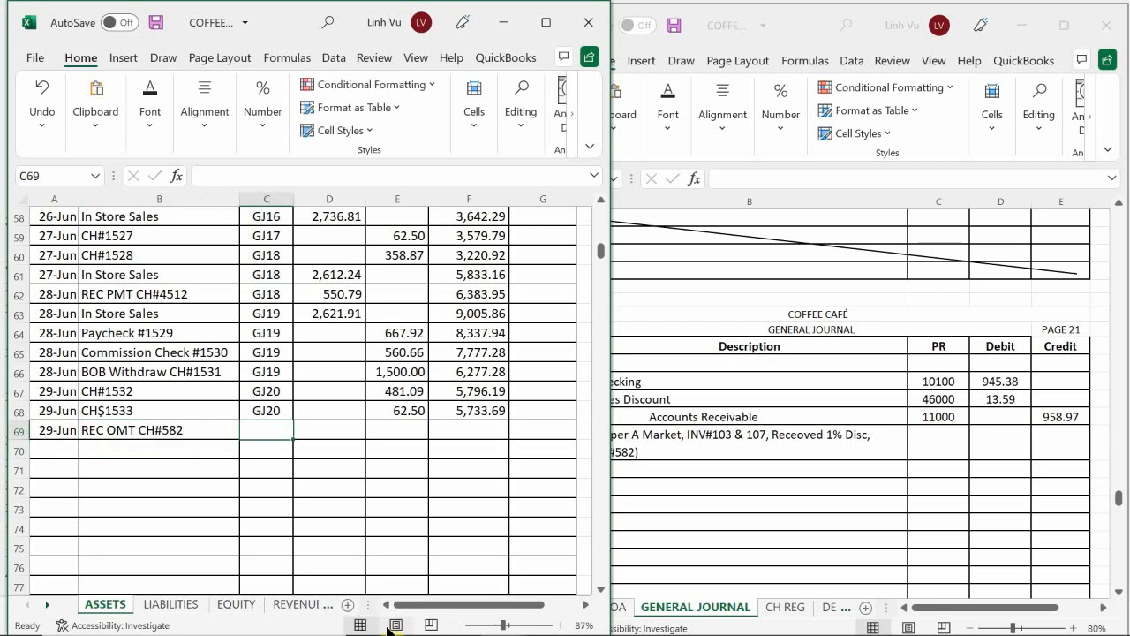
Step: Set the June 29 receipt's posting reference to GJ20 and its debit to 945.38 in the checking ledger
{"action": "type", "text": "GJ20"}
{"action": "key", "text": "Return"}
{"action": "key", "text": "Up"}
{"action": "key", "text": "Right"}
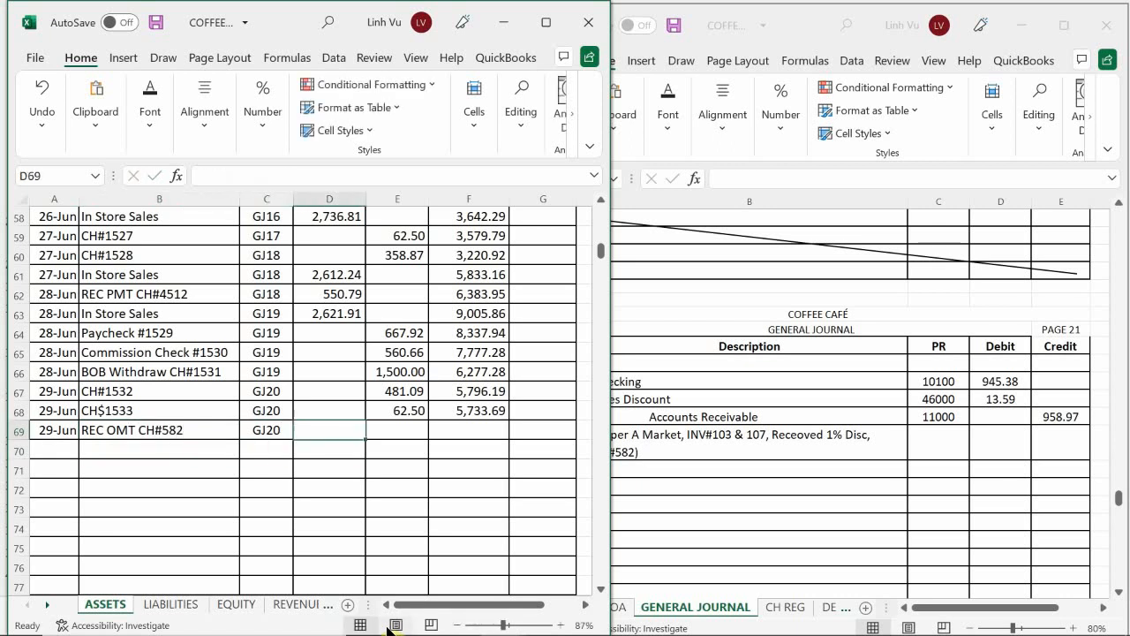
{"action": "type", "text": "945.38"}
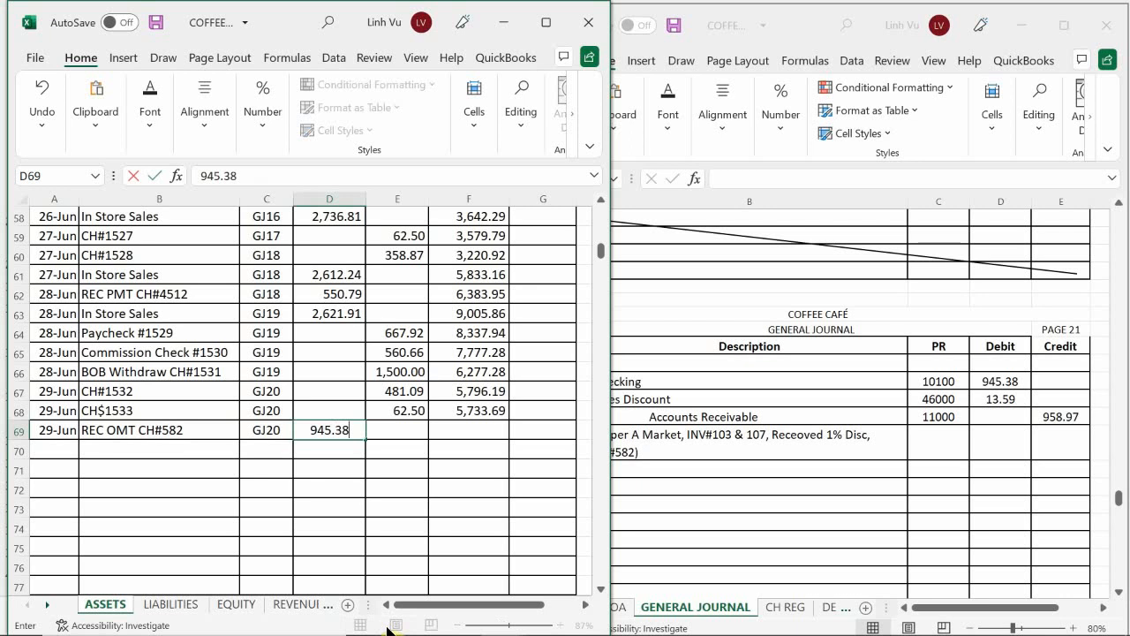
{"action": "key", "text": "Return"}
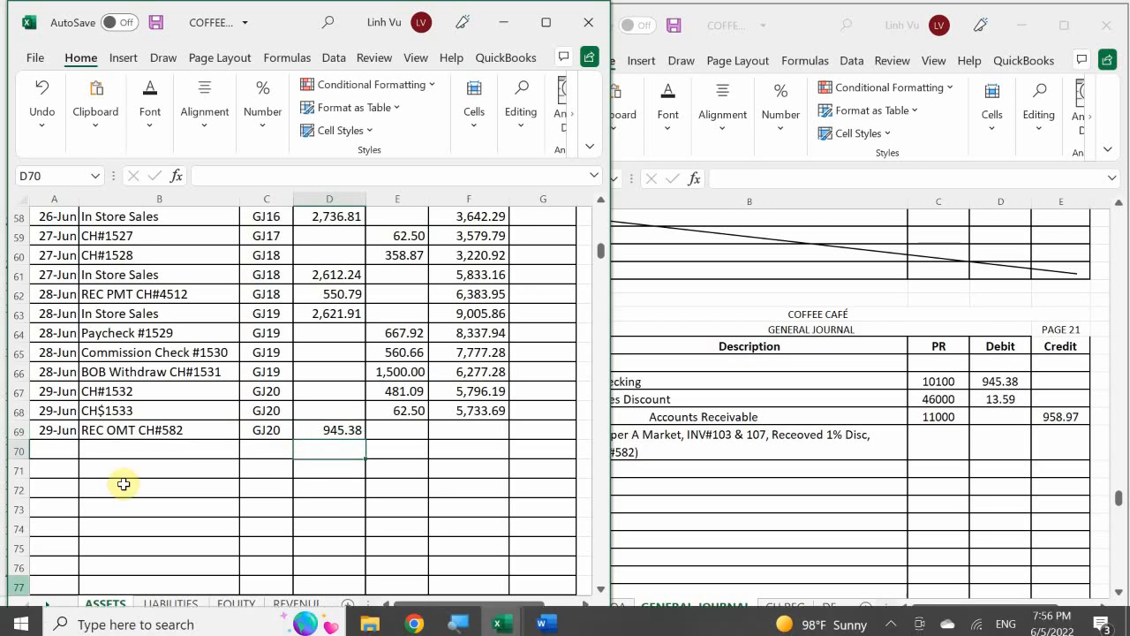
Step: Extend the running balance formula from row 68 down to the June 29 receipt in row 69 of the checking ledger
{"action": "left_click", "coordinate": [476, 406]}
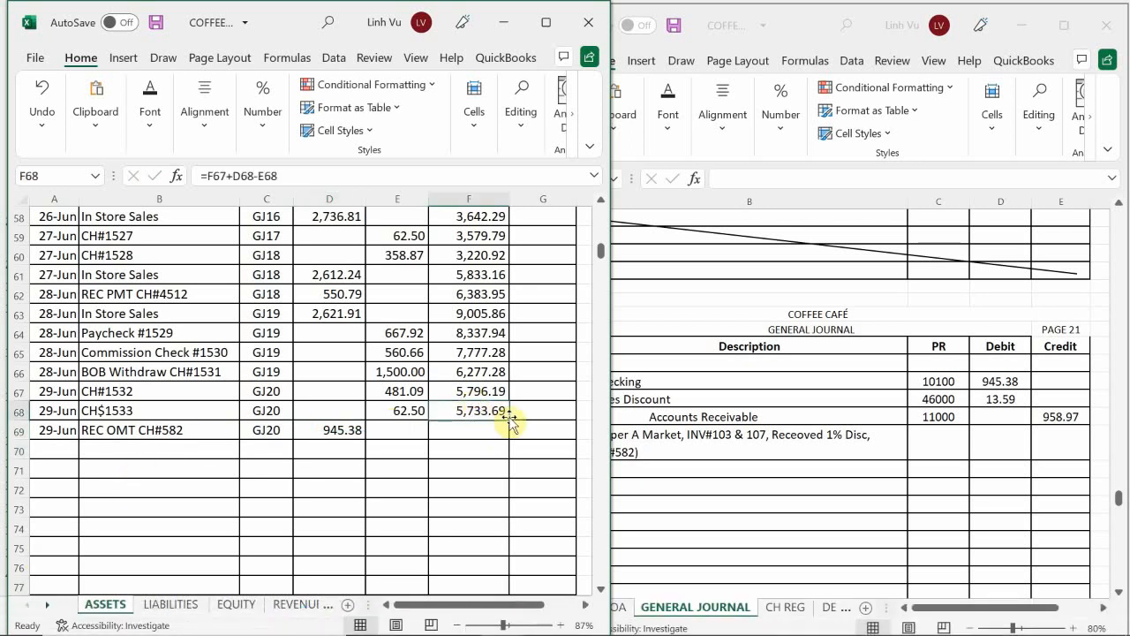
{"action": "left_click_drag", "start_coordinate": [509, 420], "coordinate": [508, 439]}
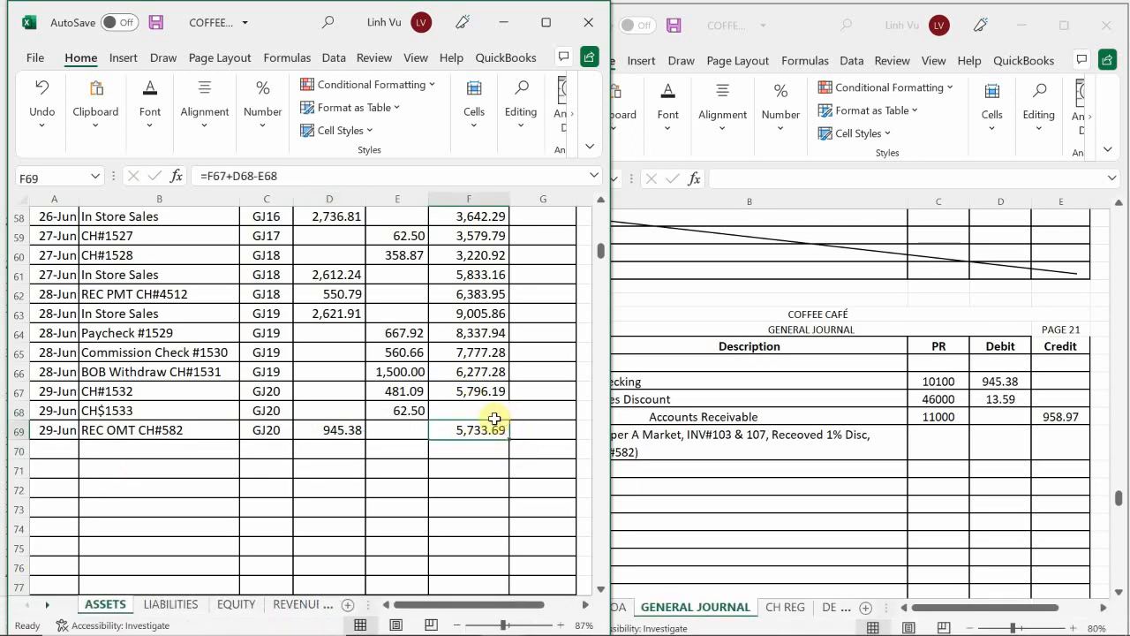
{"action": "key", "text": "ctrl+z"}
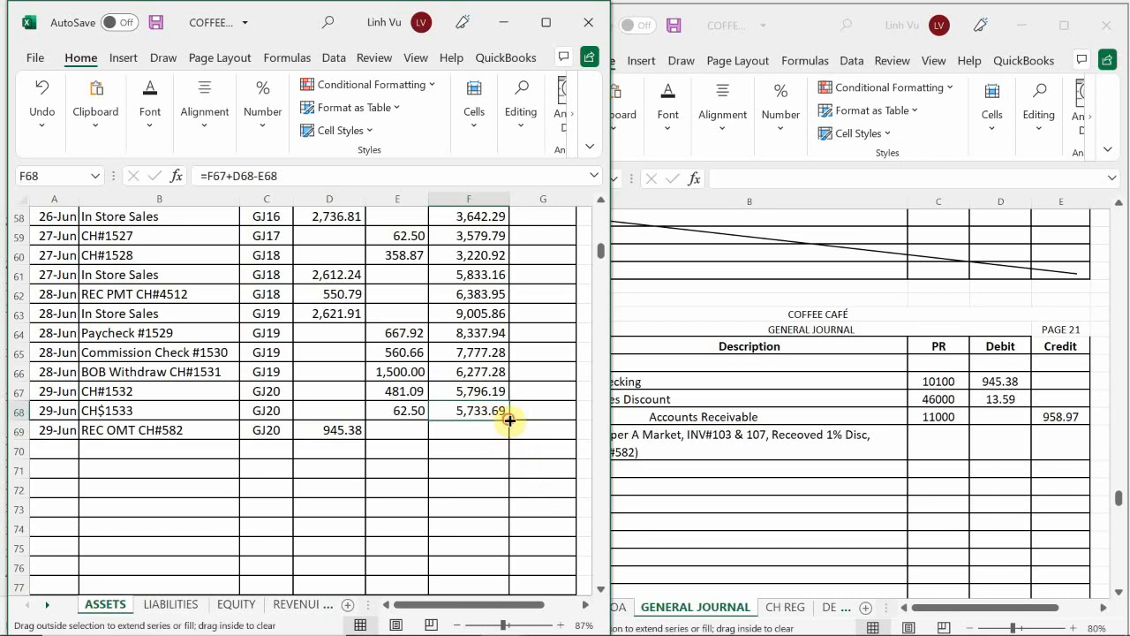
{"action": "left_click_drag", "start_coordinate": [511, 420], "coordinate": [508, 439]}
{"action": "left_click", "coordinate": [475, 469]}
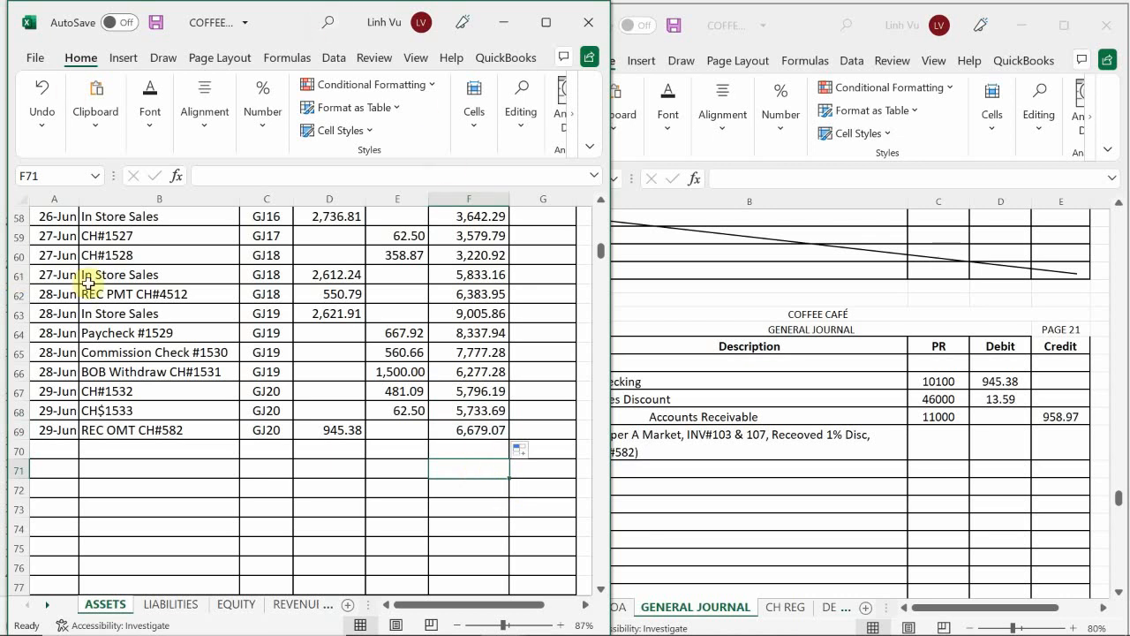
Step: Date the first empty line of the Accounts Receivable ledger, row 116, 6/29
{"action": "left_click", "coordinate": [181, 468]}
{"action": "scroll", "coordinate": [172, 458], "scroll_direction": "down", "scroll_amount": 5}
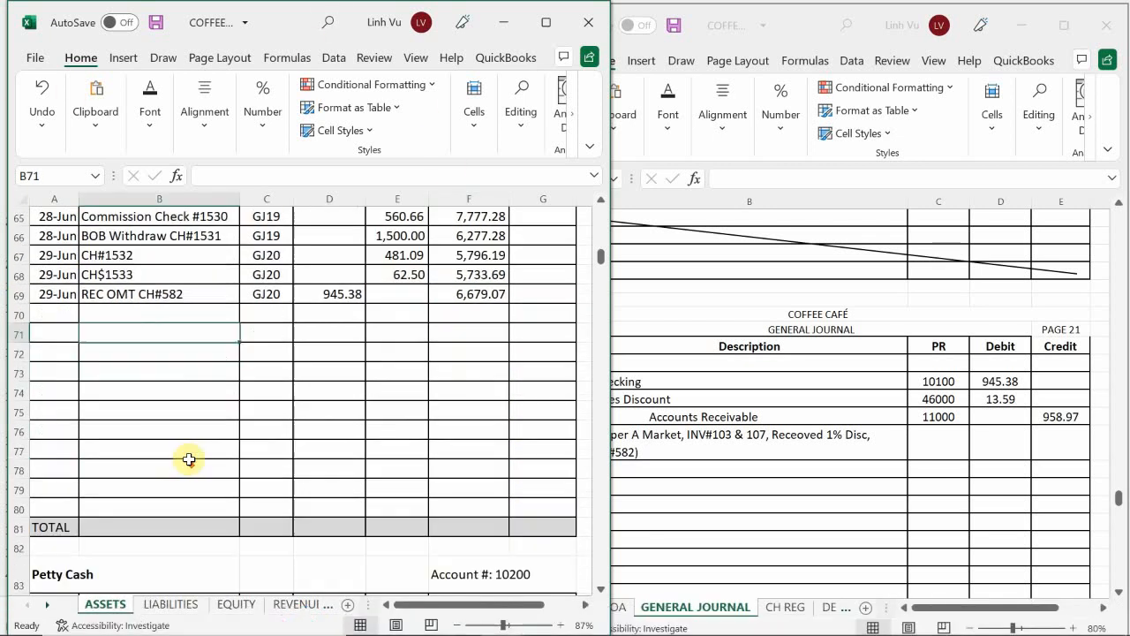
{"action": "scroll", "coordinate": [164, 457], "scroll_direction": "down", "scroll_amount": 9}
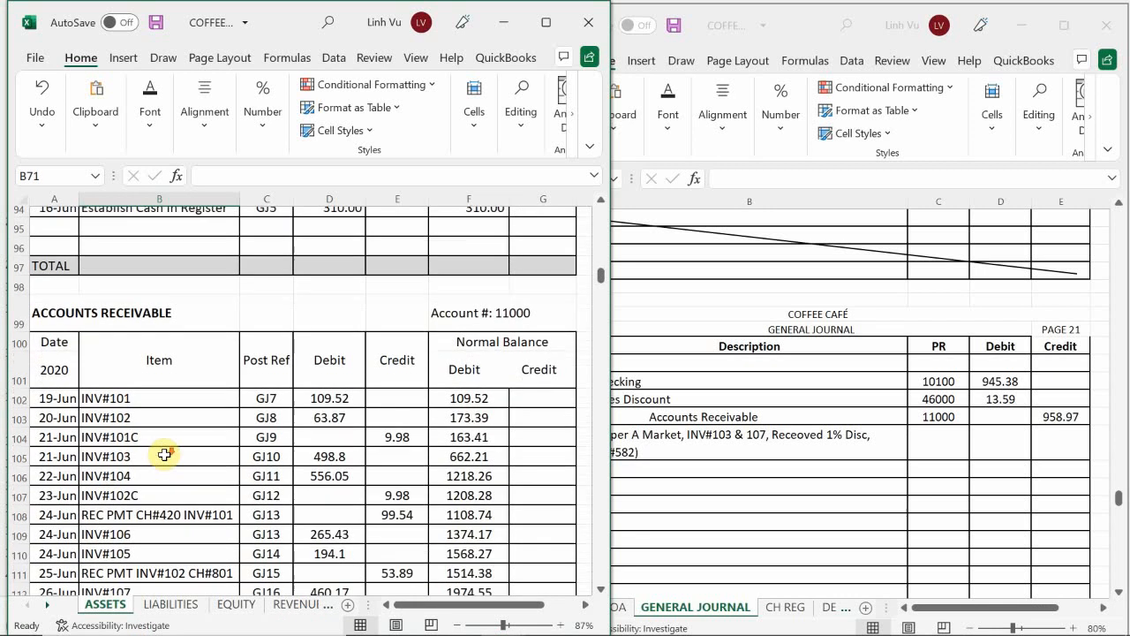
{"action": "scroll", "coordinate": [158, 461], "scroll_direction": "down", "scroll_amount": 3}
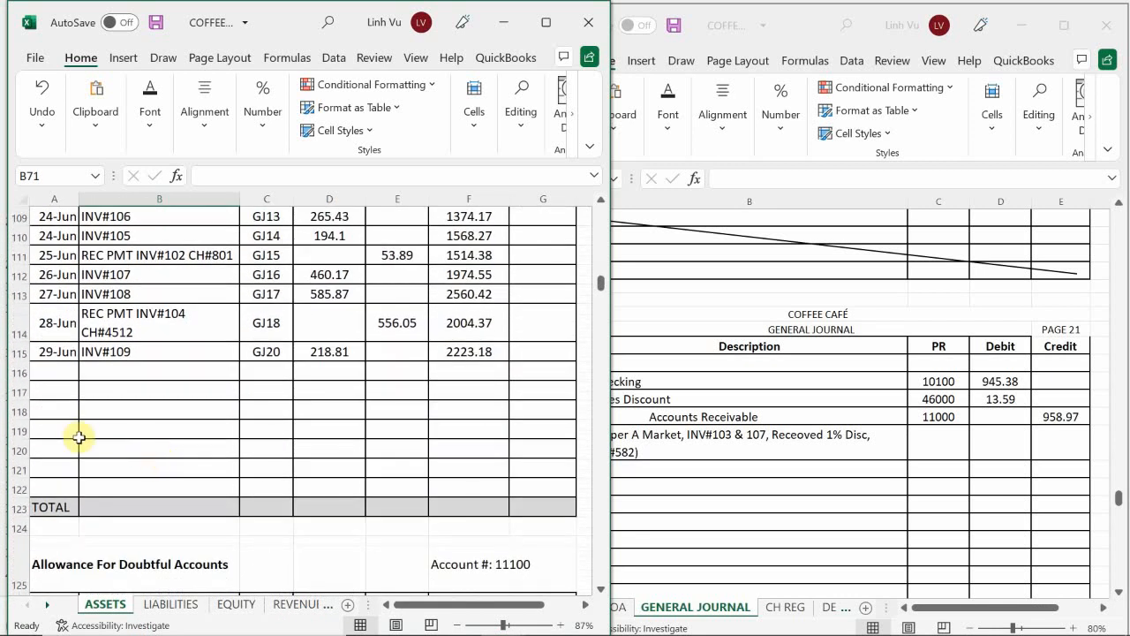
{"action": "left_click", "coordinate": [47, 371]}
{"action": "type", "text": "6/29"}
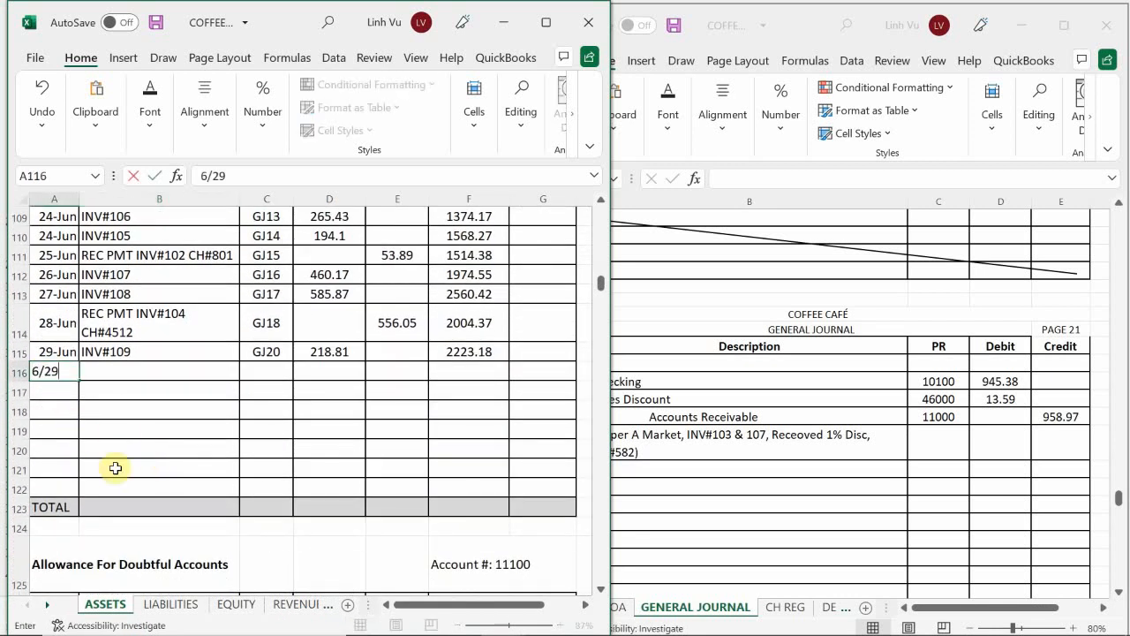
{"action": "key", "text": "Return"}
{"action": "key", "text": "Up"}
{"action": "key", "text": "Right"}
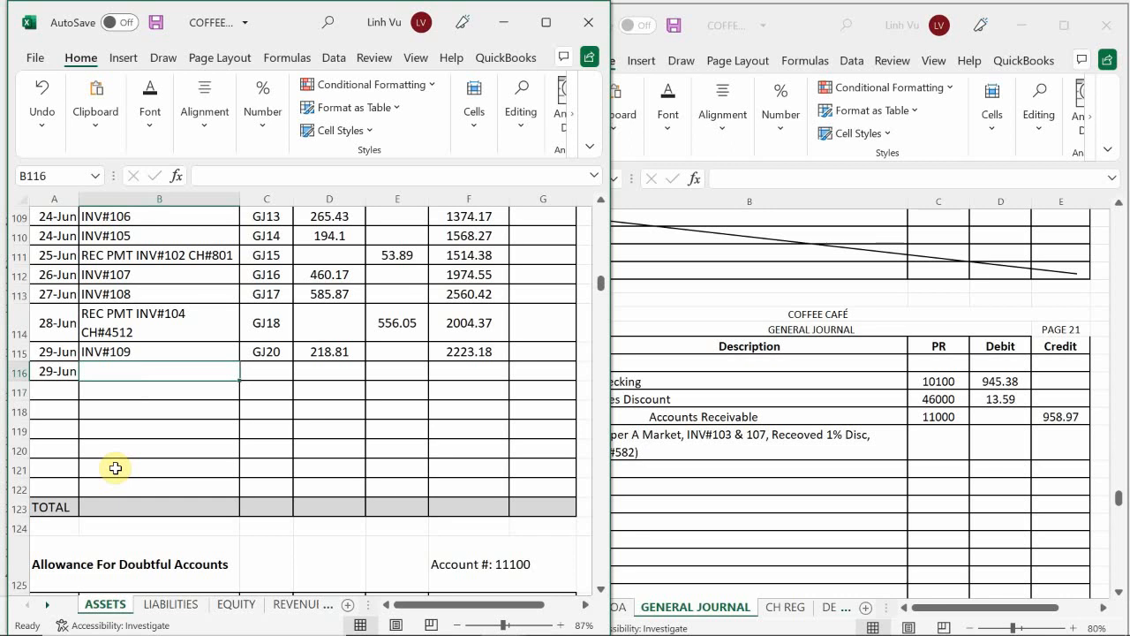
Step: Describe the June 29 line in row 116 of Accounts Receivable as REC PMT INV#103 & 107
{"action": "type", "text": "REC"}
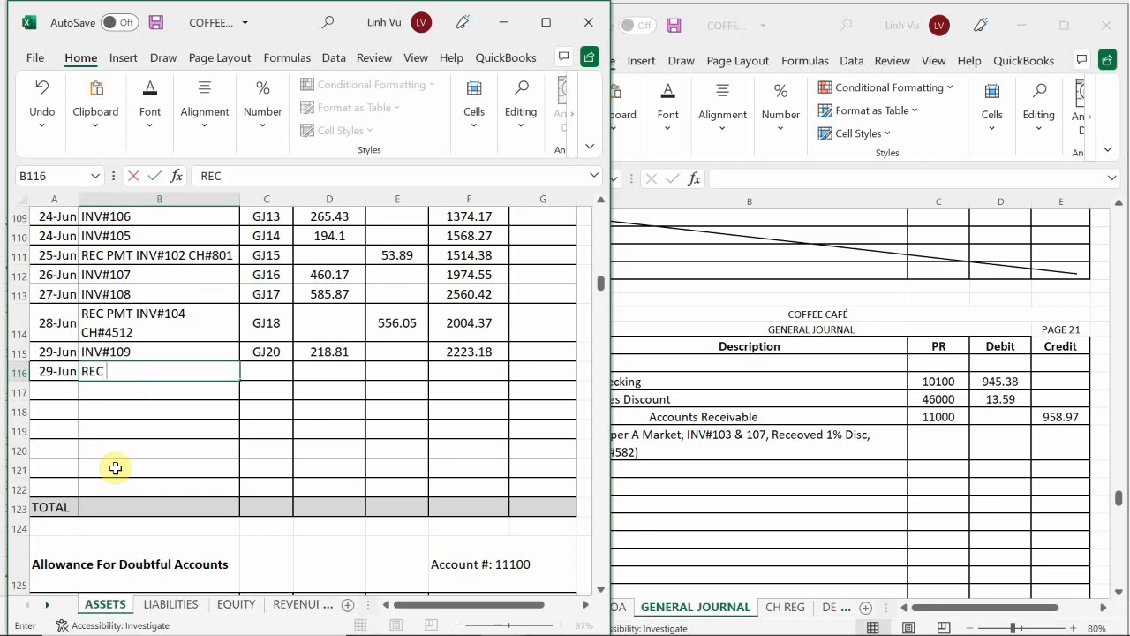
{"action": "type", "text": " PMT INV#103"}
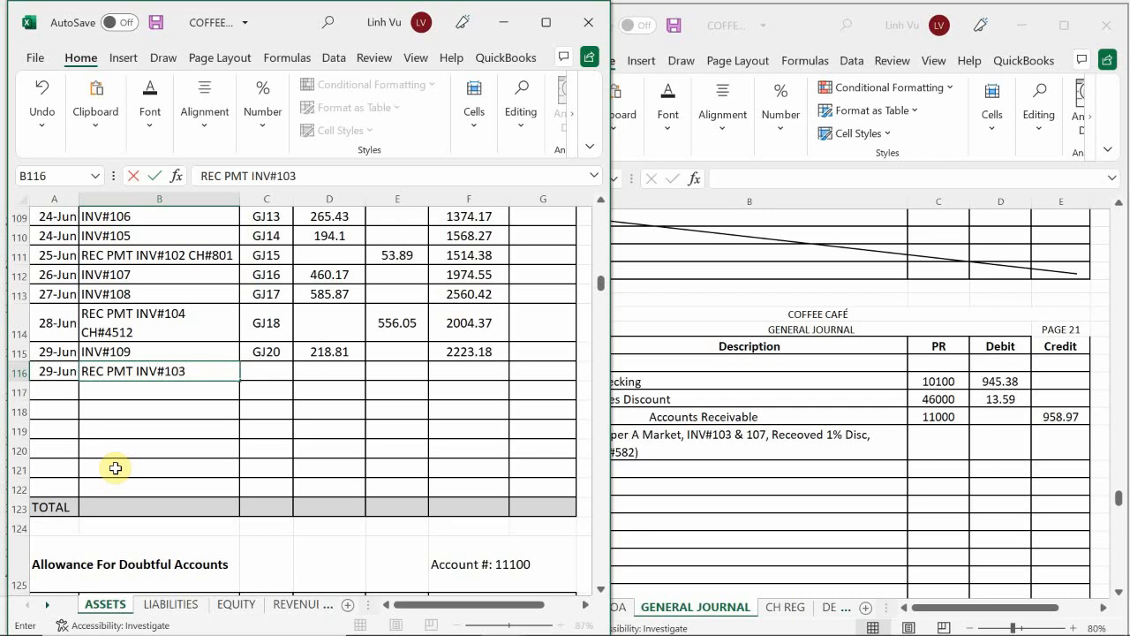
{"action": "type", "text": " & 107"}
{"action": "key", "text": "Return"}
{"action": "key", "text": "Up"}
{"action": "key", "text": "Right"}
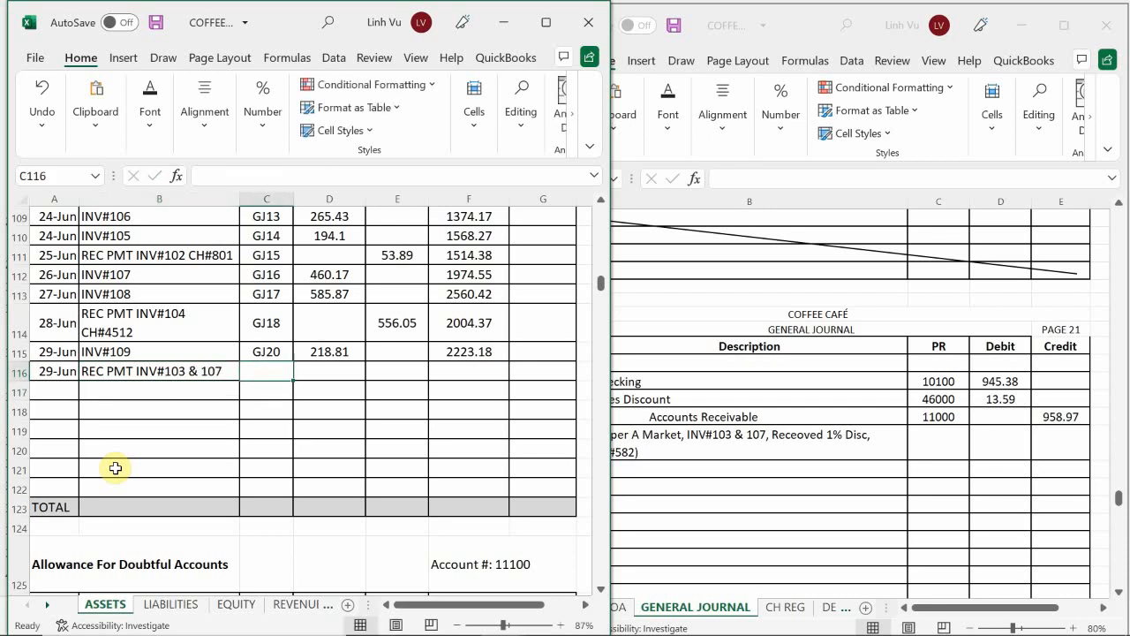
Step: Make the receivable payment's posting reference equal to the GJ20 in the line above and set its credit to 958.97
{"action": "type", "text": "="}
{"action": "key", "text": "Up"}
{"action": "key", "text": "Return"}
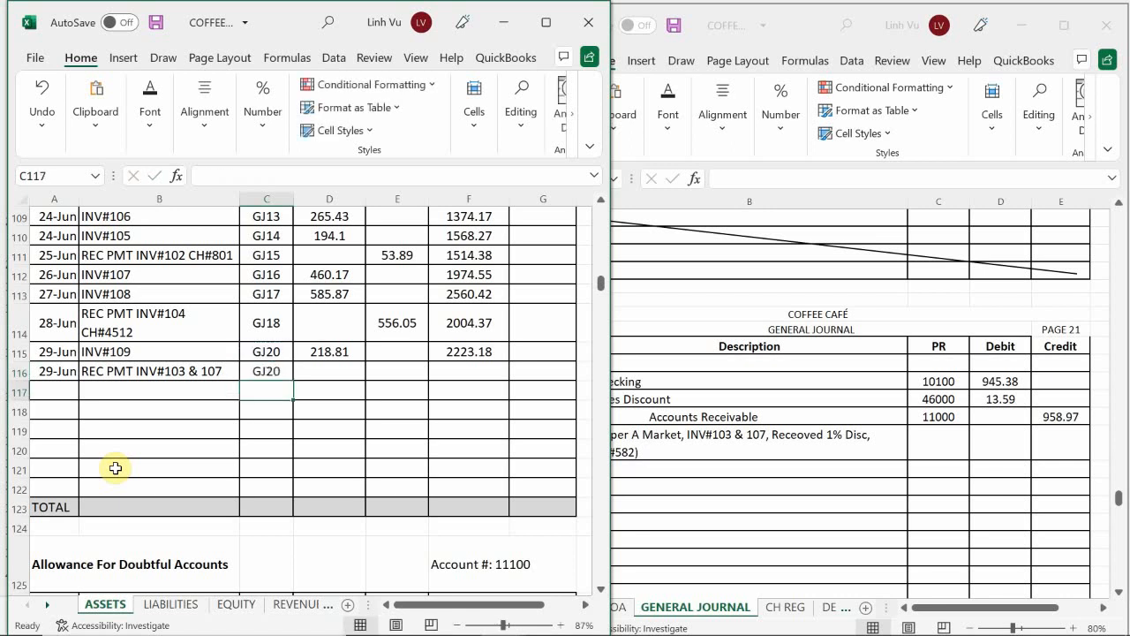
{"action": "key", "text": "Up"}
{"action": "key", "text": "Right"}
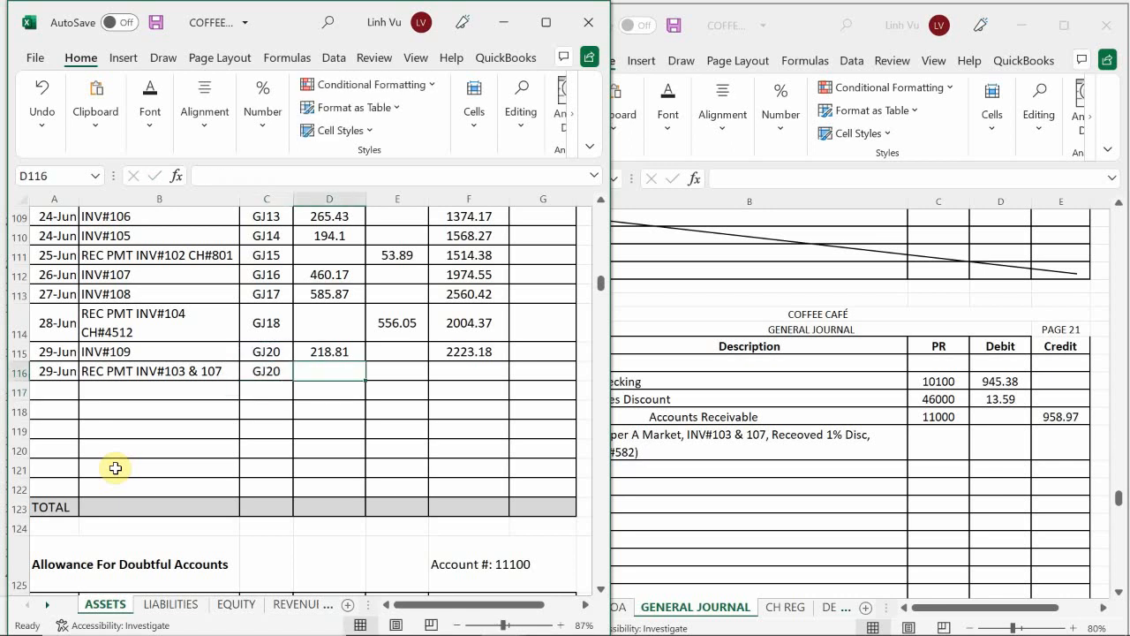
{"action": "key", "text": "Right"}
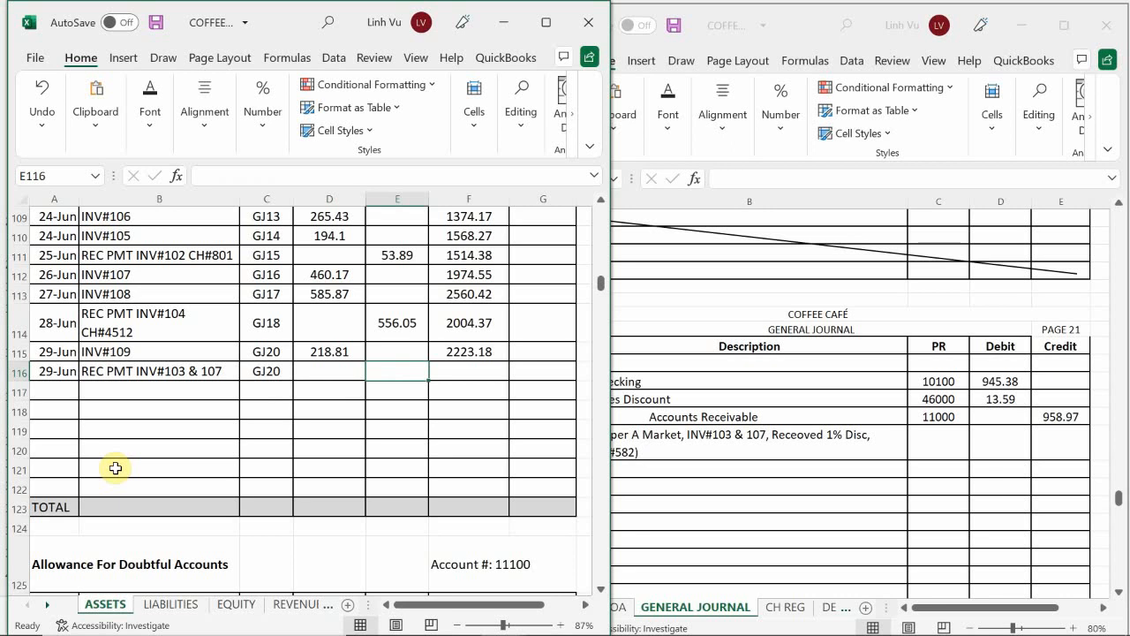
{"action": "type", "text": "="}
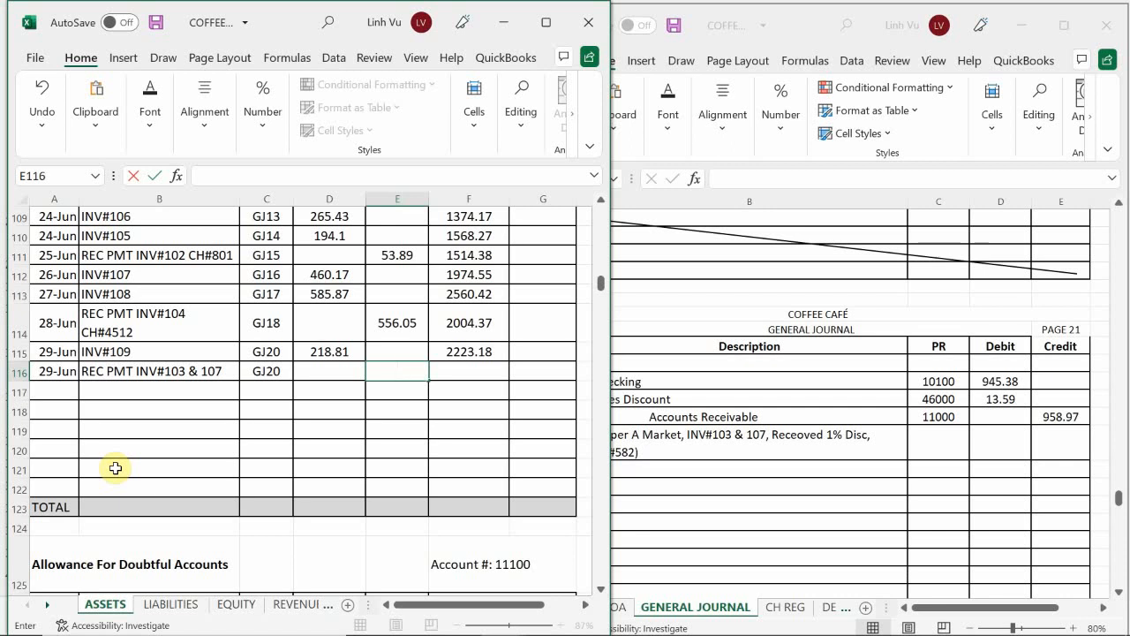
{"action": "type", "text": "958.97"}
{"action": "key", "text": "Return"}
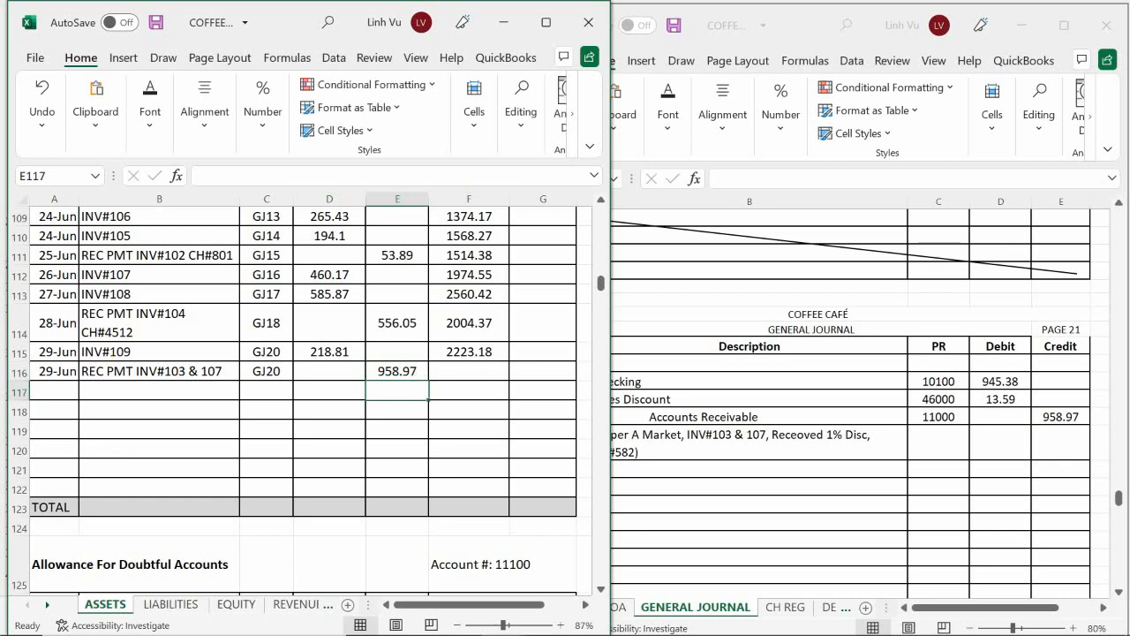
Step: Extend the Accounts Receivable running balance formula from row 115 to row 116
{"action": "left_click", "coordinate": [441, 346]}
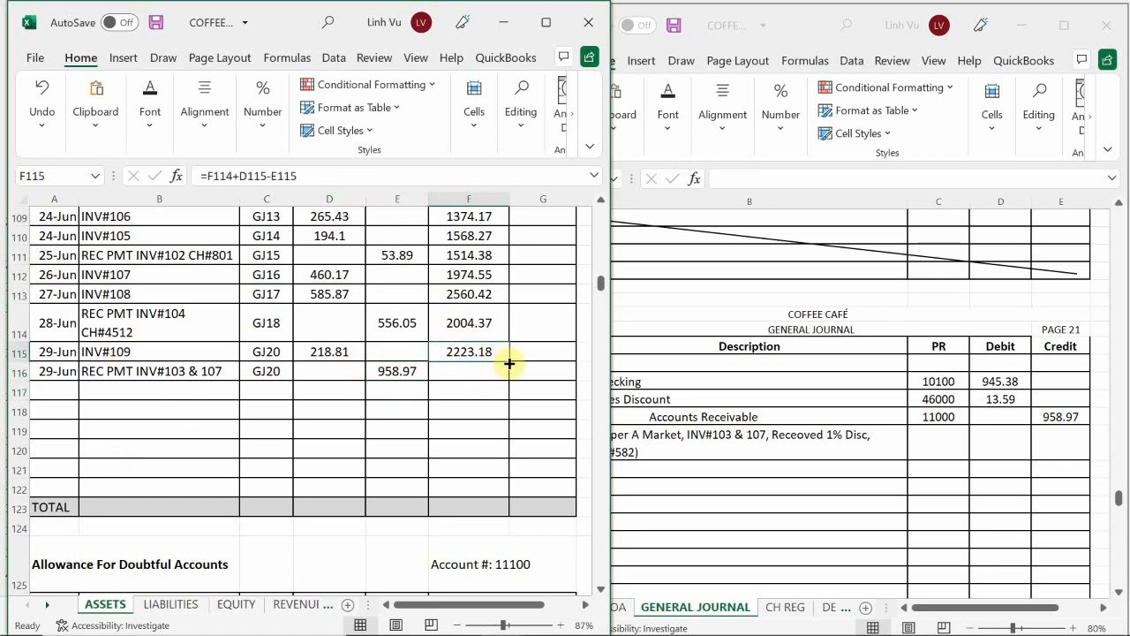
{"action": "left_click_drag", "start_coordinate": [509, 361], "coordinate": [507, 378]}
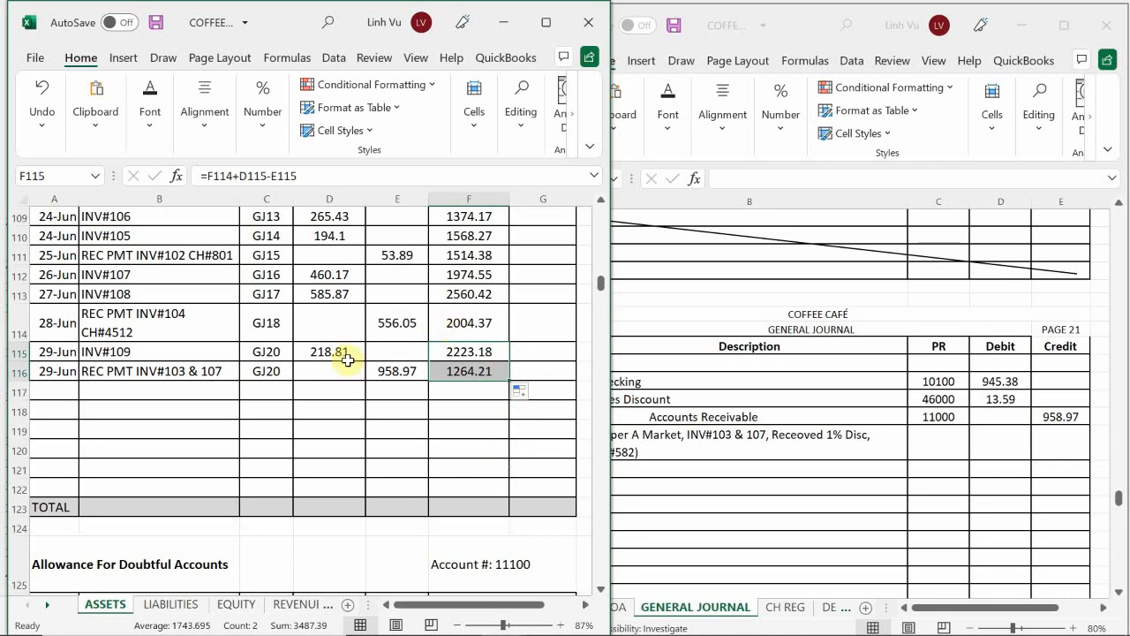
{"action": "left_click", "coordinate": [257, 412]}
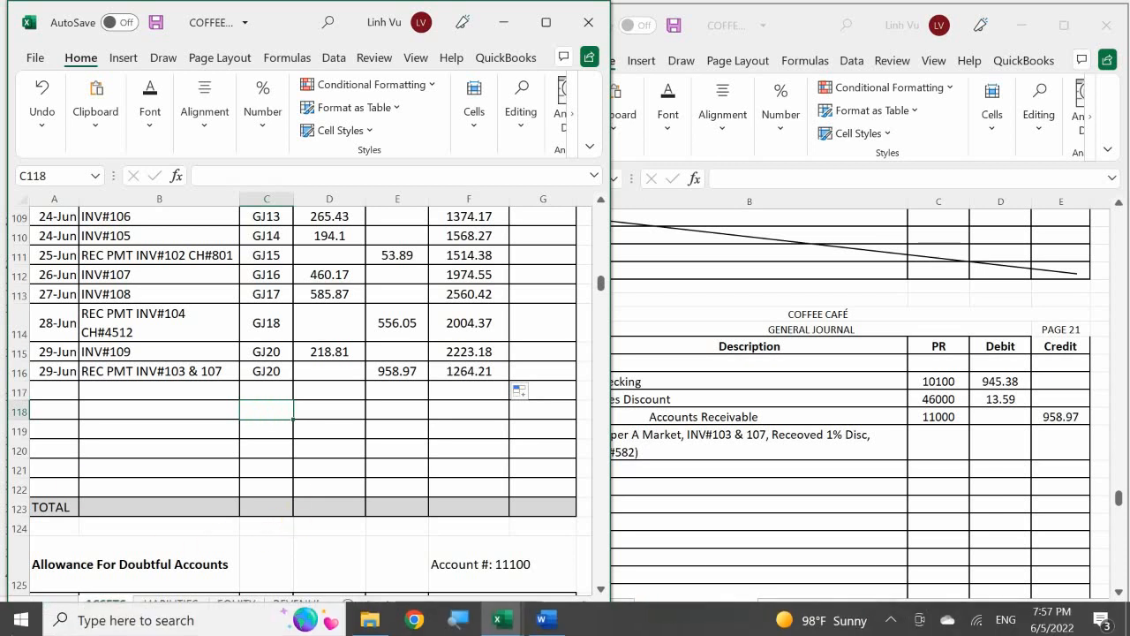
Step: Switch to the REVENUES sheet and date the Sales Discount account's first empty line, row 192, 6/29
{"action": "left_click", "coordinate": [325, 608]}
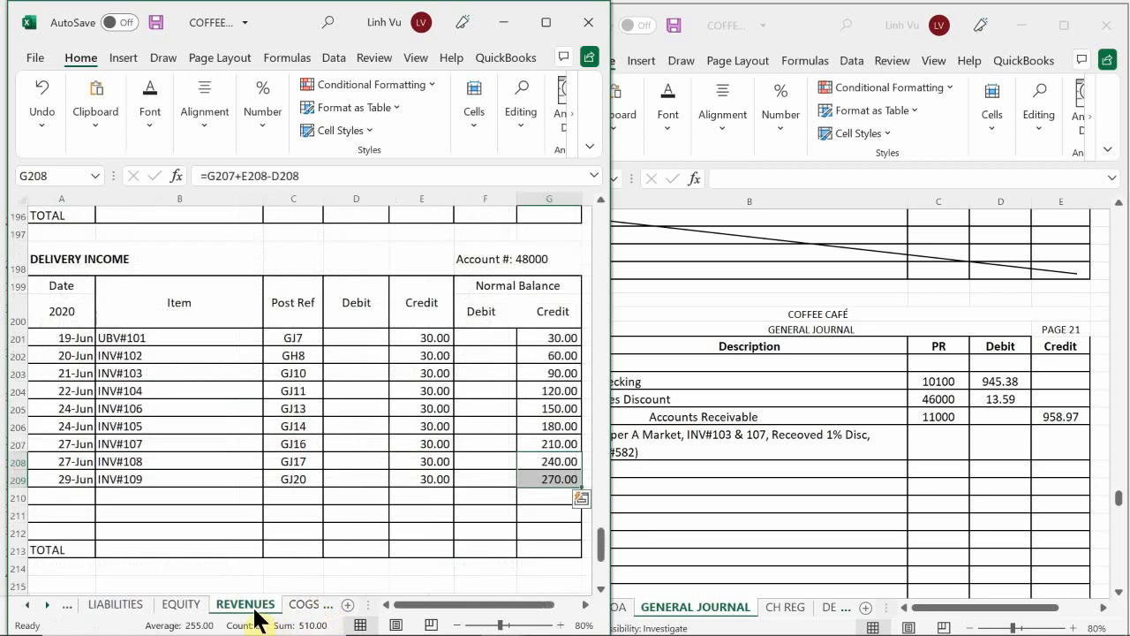
{"action": "left_click", "coordinate": [218, 537]}
{"action": "scroll", "coordinate": [114, 462], "scroll_direction": "down", "scroll_amount": 10}
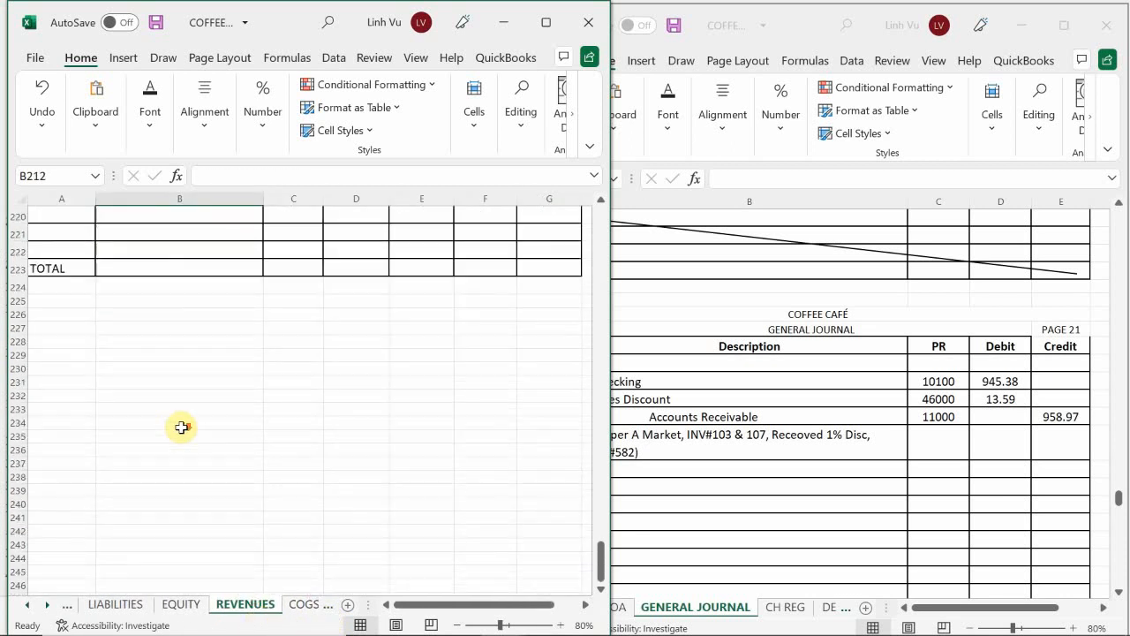
{"action": "scroll", "coordinate": [103, 415], "scroll_direction": "up", "scroll_amount": 8}
{"action": "scroll", "coordinate": [103, 415], "scroll_direction": "up", "scroll_amount": 7}
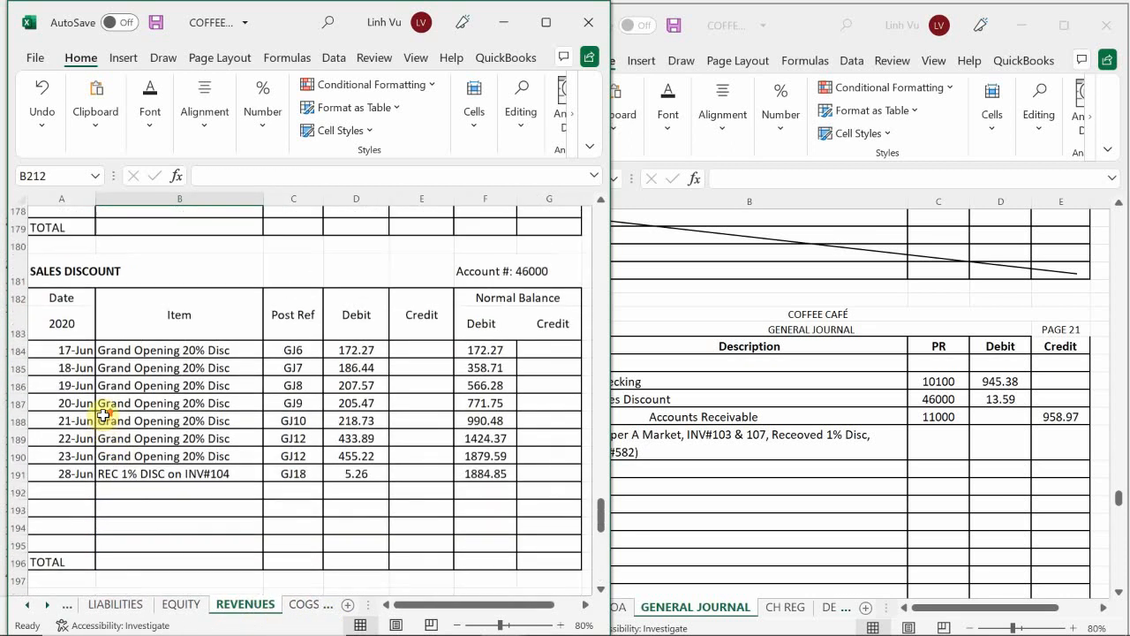
{"action": "left_click", "coordinate": [71, 444]}
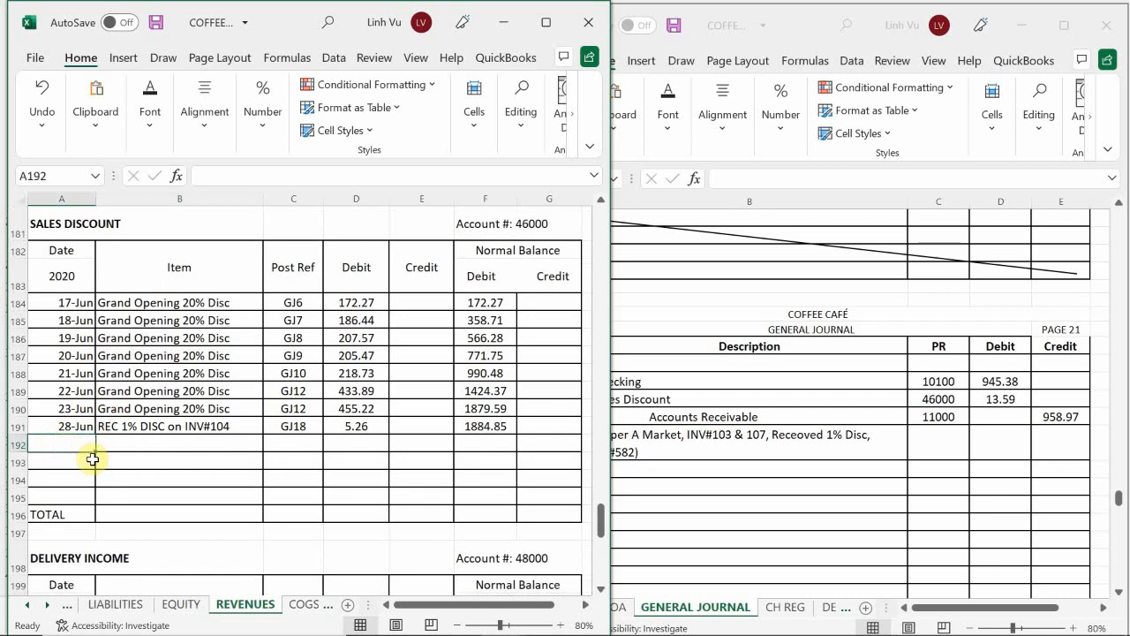
{"action": "type", "text": "6/29"}
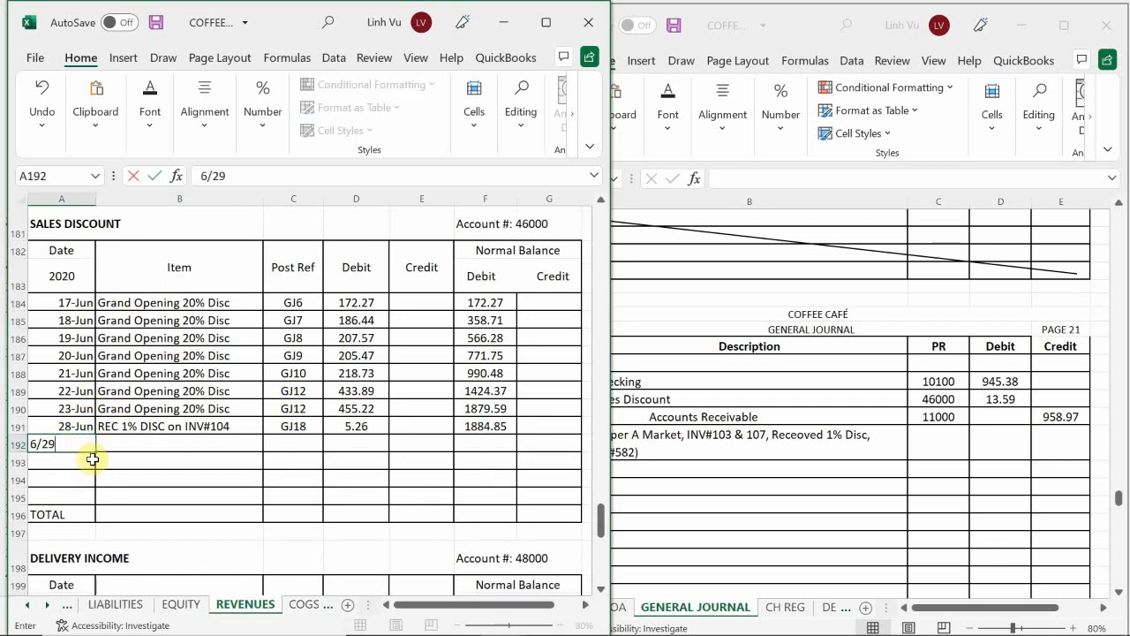
{"action": "key", "text": "Tab"}
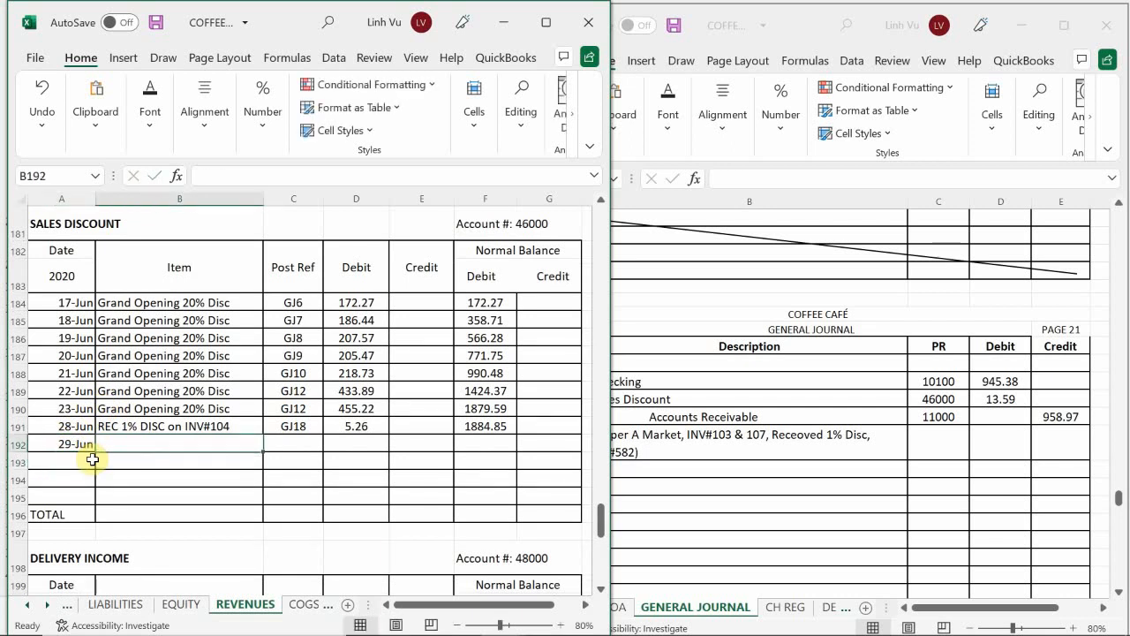
Step: Describe the June 29 Sales Discount line as REC 1% DISC on INV#103 & 107
{"action": "type", "text": "REC"}
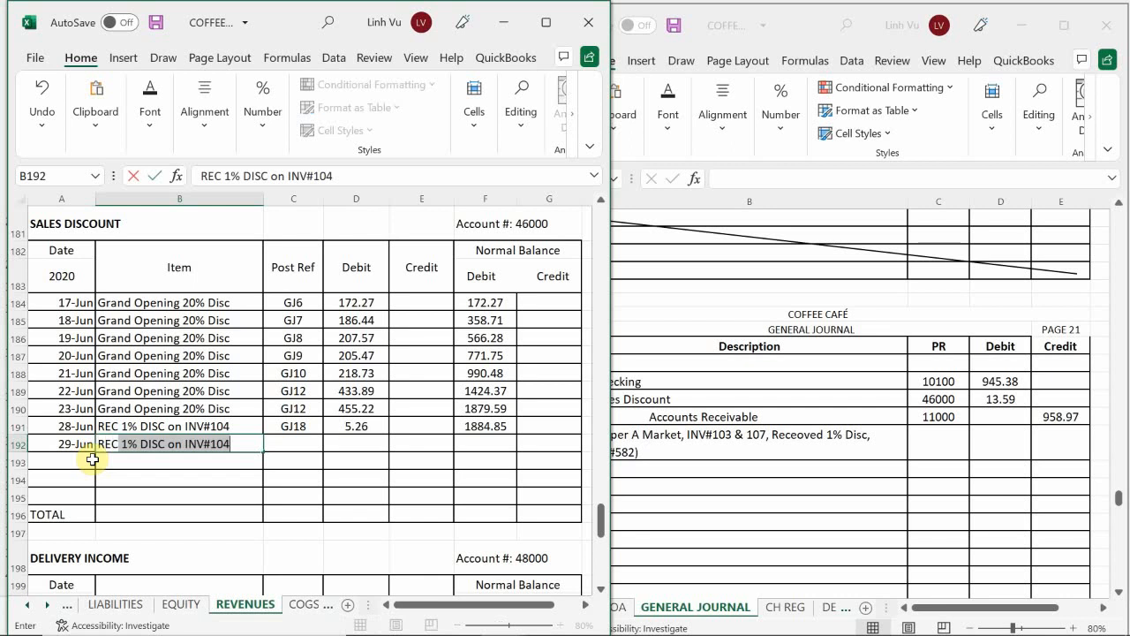
{"action": "type", "text": " 1$"}
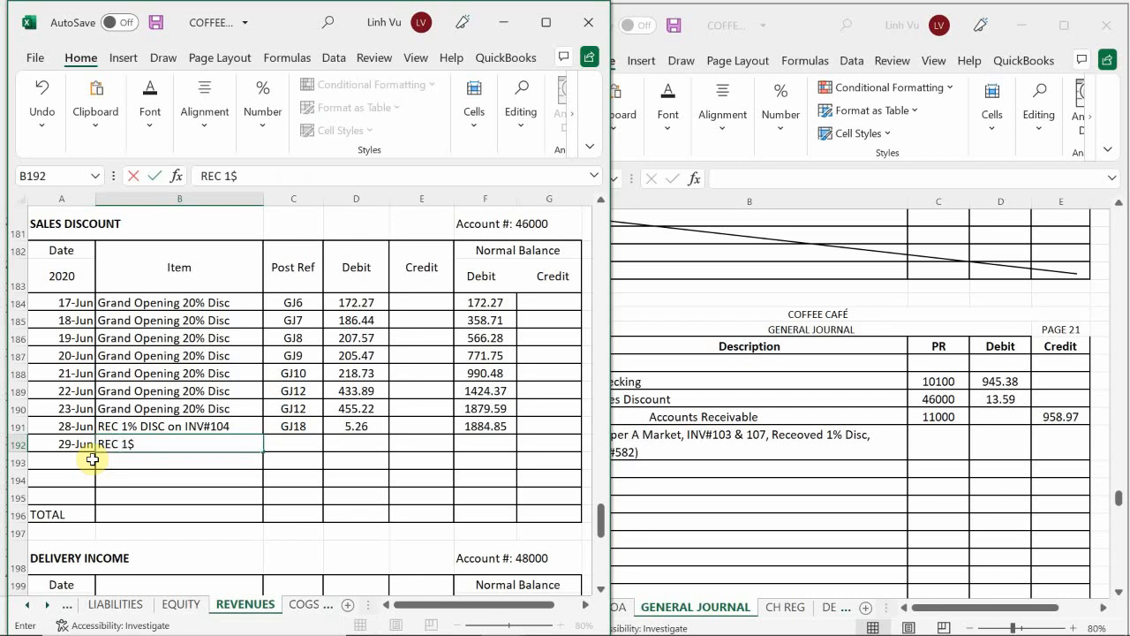
{"action": "key", "text": "BackSpace"}
{"action": "type", "text": "%"}
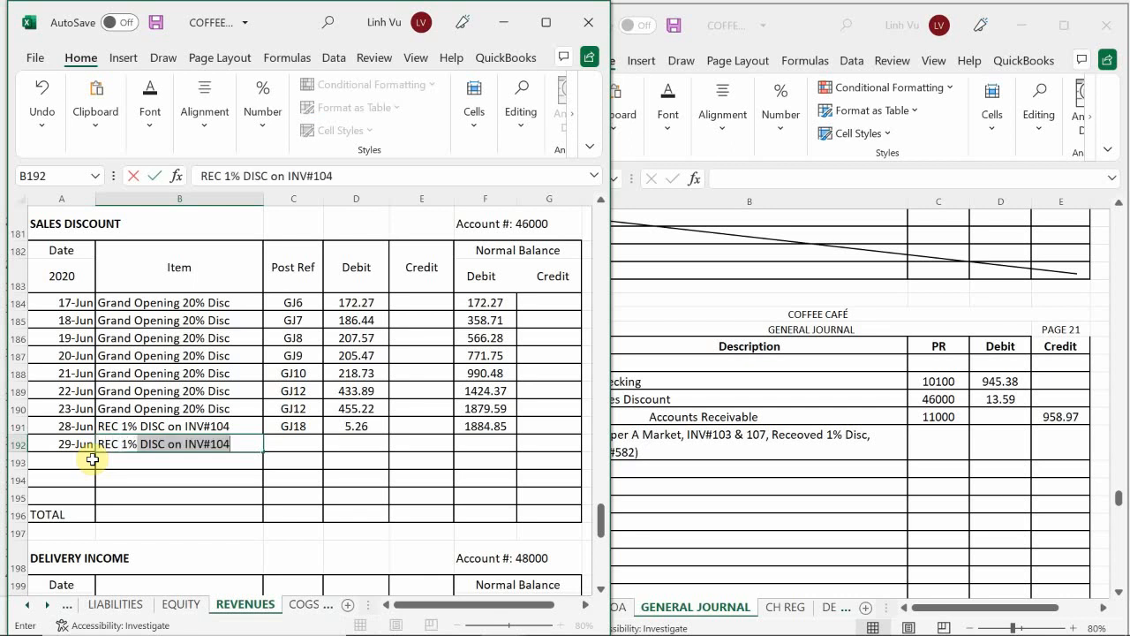
{"action": "type", "text": " DIC"}
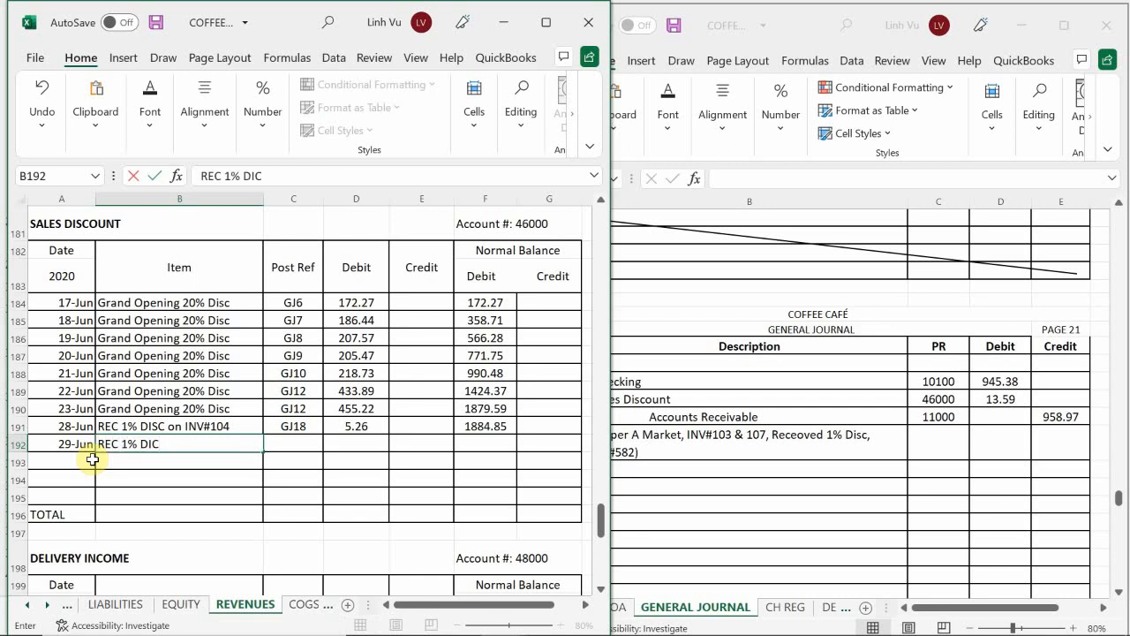
{"action": "key", "text": "BackSpace"}
{"action": "type", "text": "SC"}
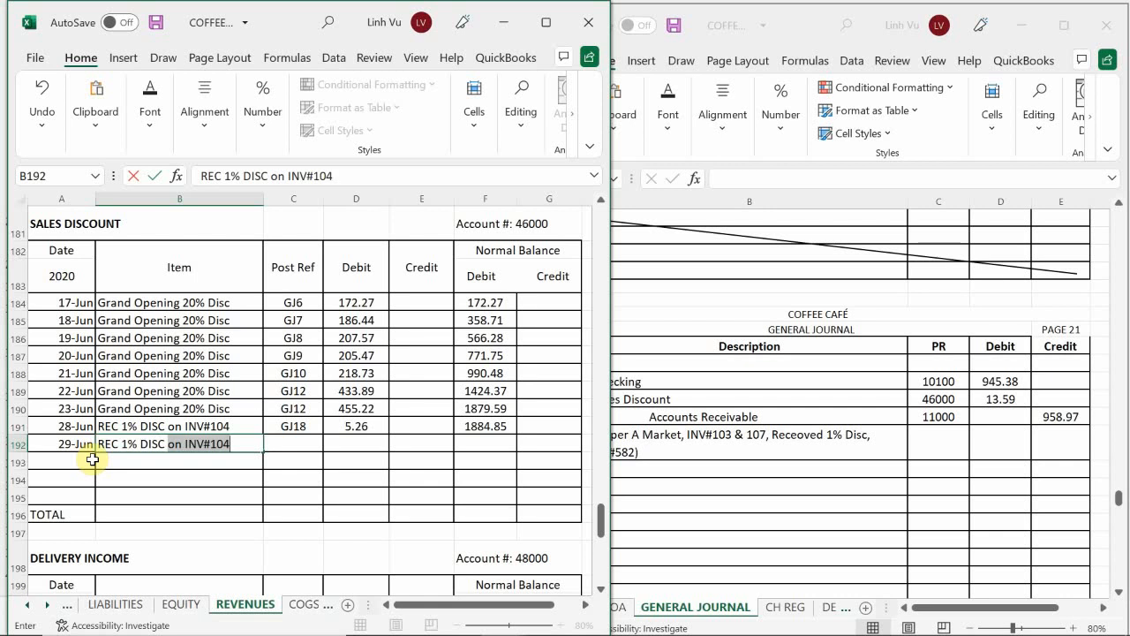
{"action": "type", "text": " on INV#104"}
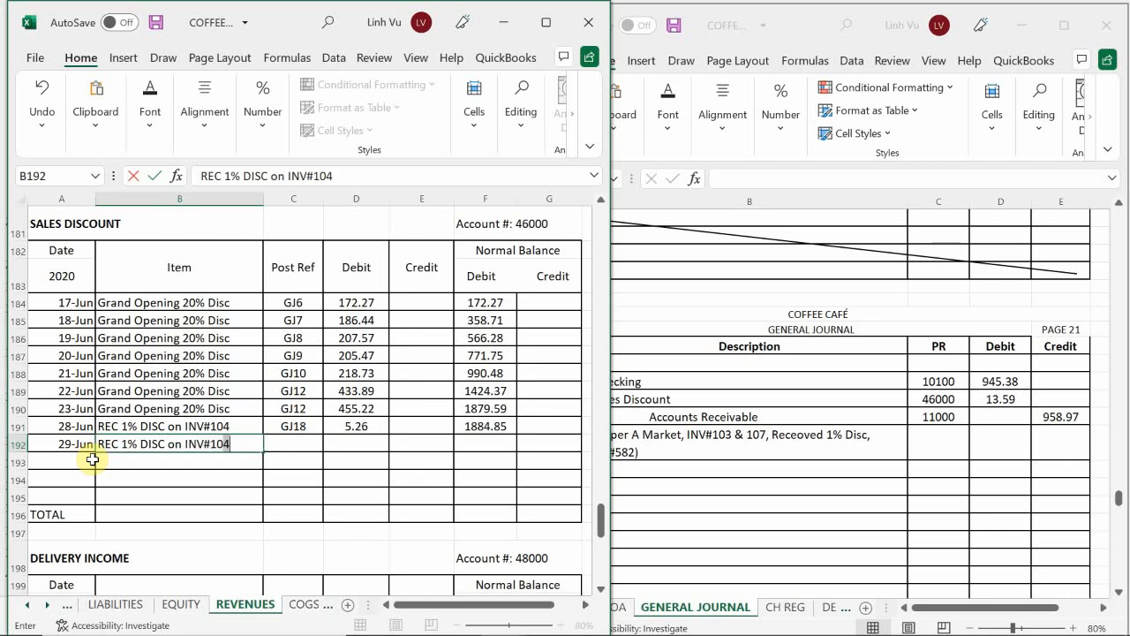
{"action": "key", "text": "BackSpace"}
{"action": "type", "text": "3 & 107"}
{"action": "key", "text": "Tab"}
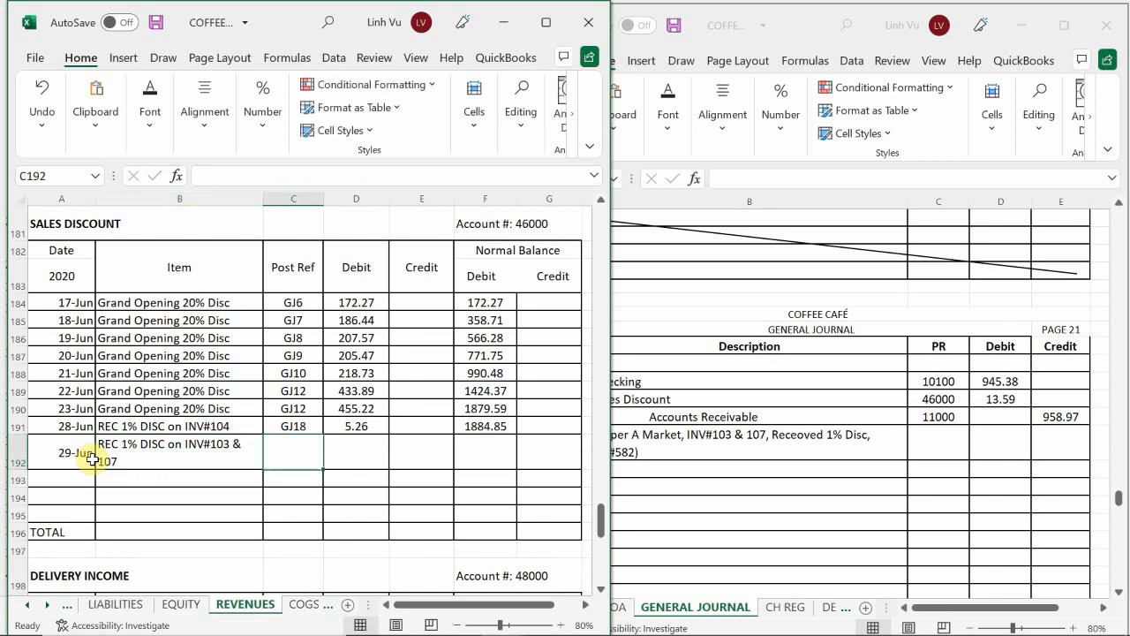
Step: Give the June 29 Sales Discount line the posting reference GJ20 and a debit of 13.59
{"action": "type", "text": "GJ20"}
{"action": "key", "text": "Return"}
{"action": "key", "text": "Return"}
{"action": "key", "text": "Tab"}
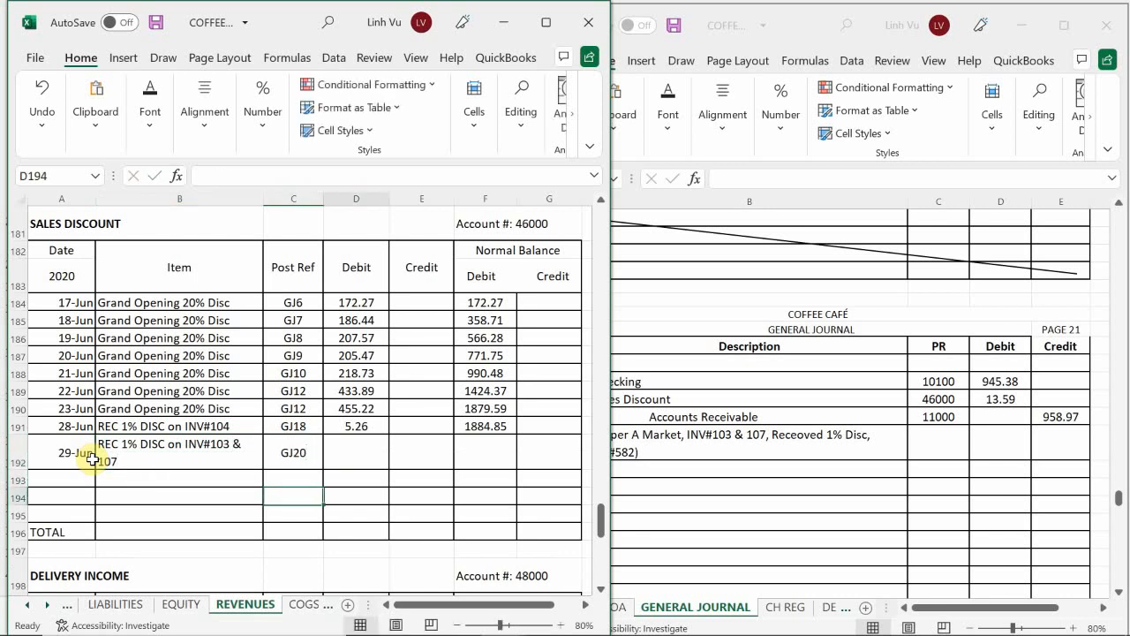
{"action": "key", "text": "Up"}
{"action": "key", "text": "Up"}
{"action": "type", "text": "13.59"}
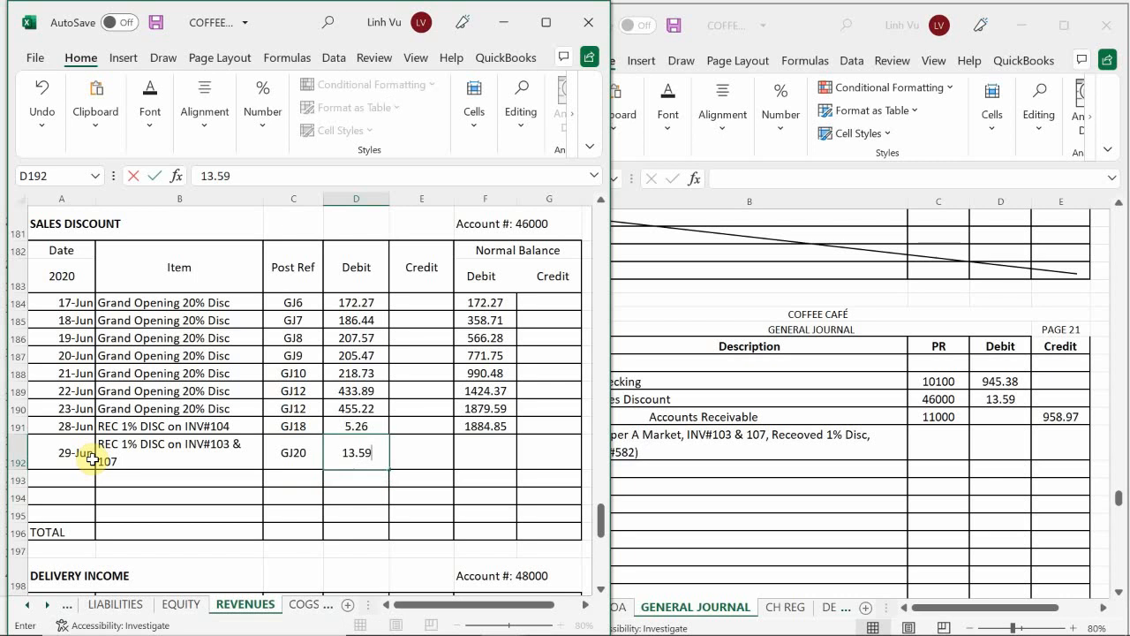
{"action": "key", "text": "Return"}
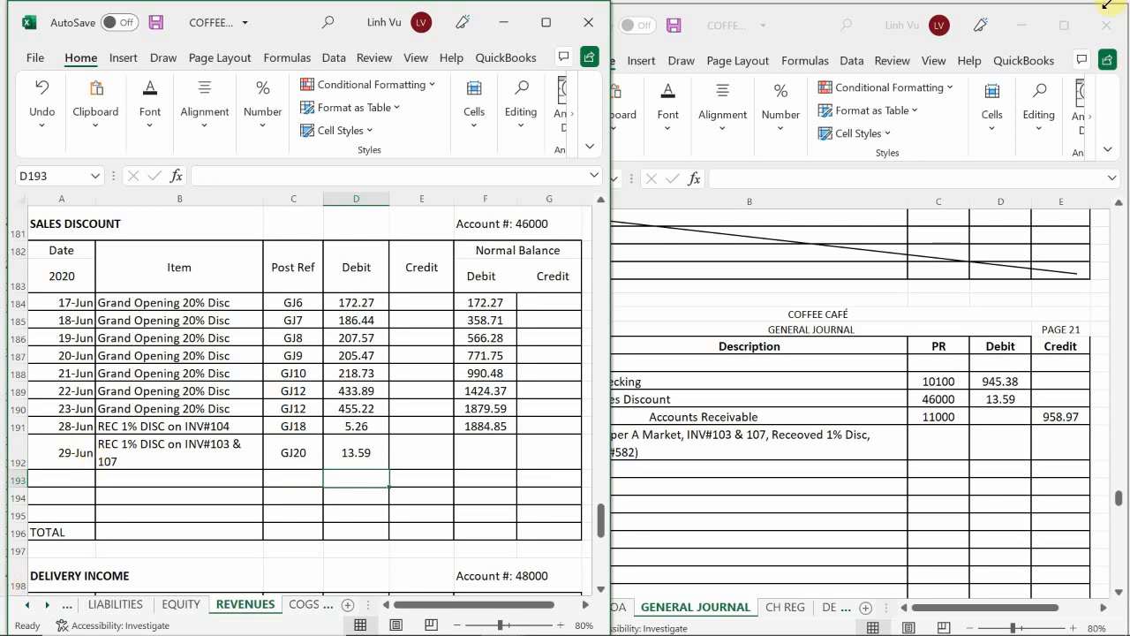
Step: Extend the Sales Discount running balance formula from row 191 to row 192
{"action": "left_click", "coordinate": [485, 423]}
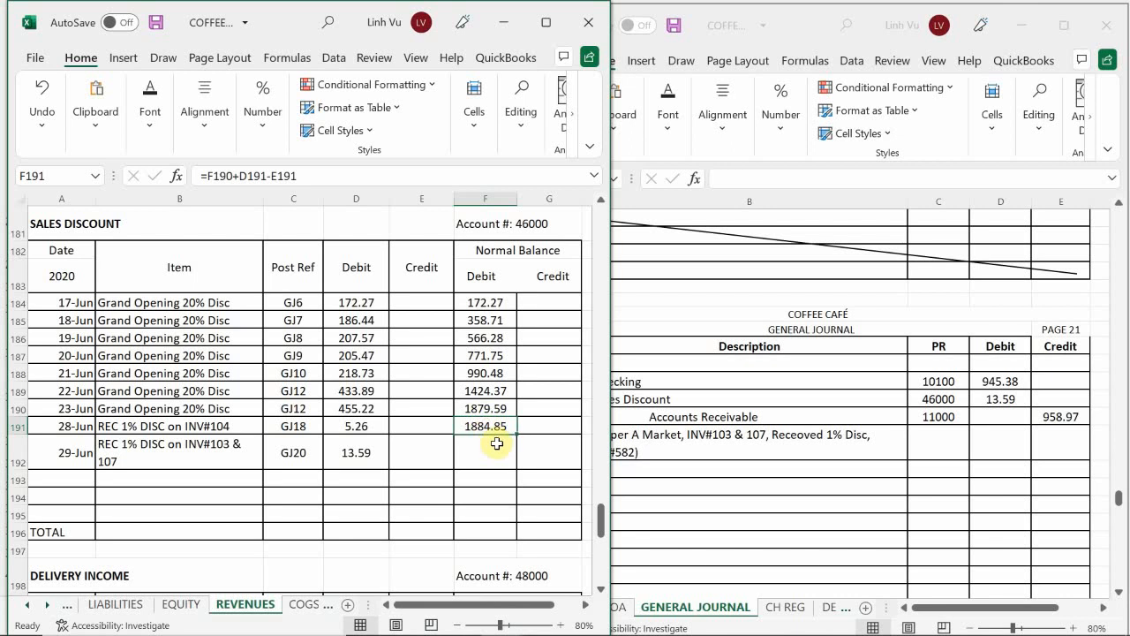
{"action": "left_click_drag", "start_coordinate": [515, 433], "coordinate": [514, 461]}
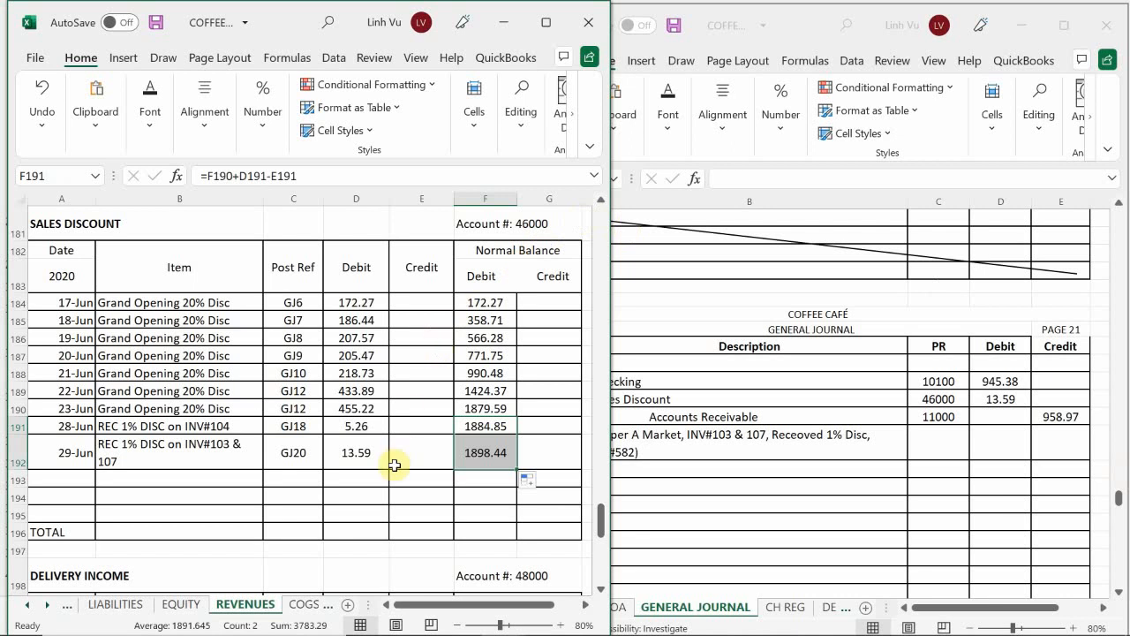
{"action": "left_click", "coordinate": [699, 428]}
{"action": "scroll", "coordinate": [698, 429], "scroll_direction": "down", "scroll_amount": 1}
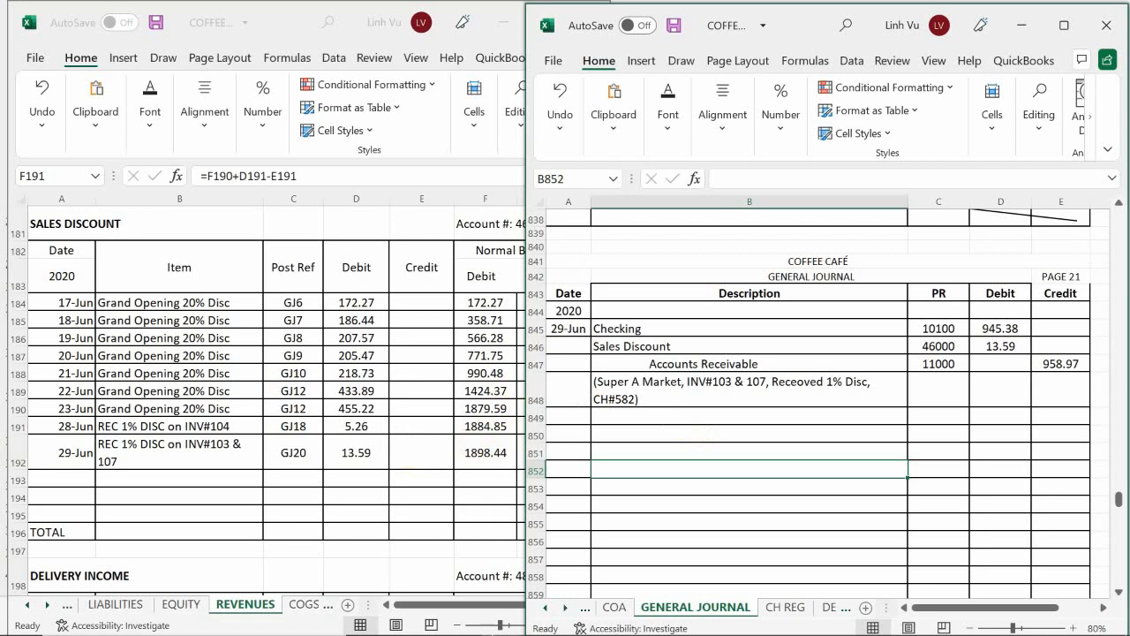
Step: Switch to the subsidiary ledger workbook and date Super A Market's payment line, row 35 of the CUSTOMERS sheet, 6/29
{"action": "left_click", "coordinate": [509, 619]}
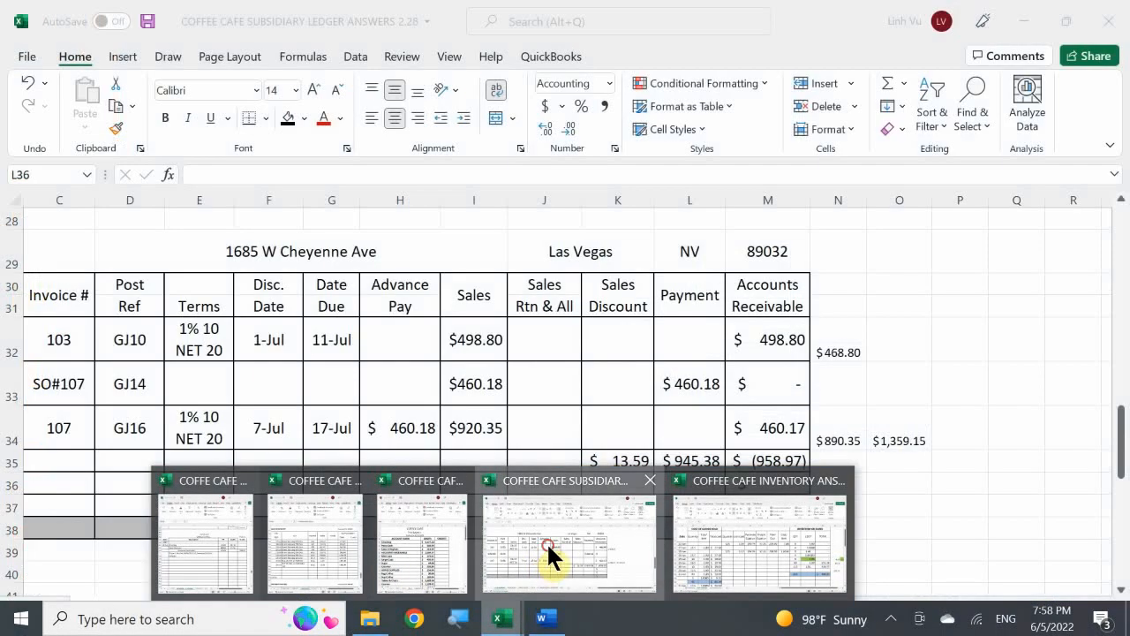
{"action": "left_click", "coordinate": [547, 542]}
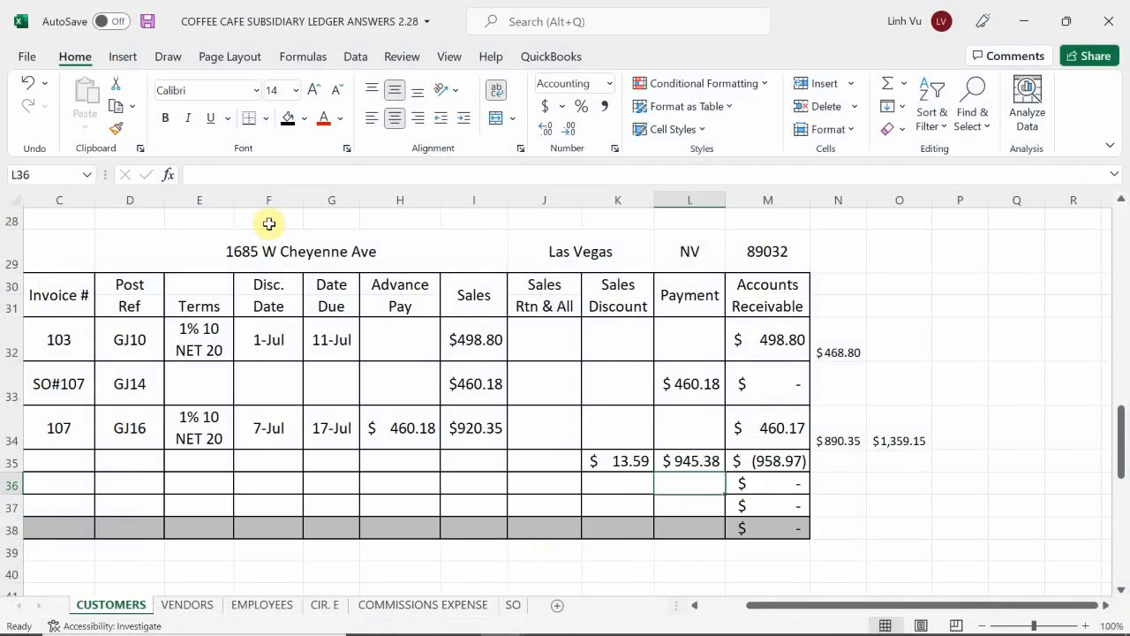
{"action": "left_click", "coordinate": [135, 484]}
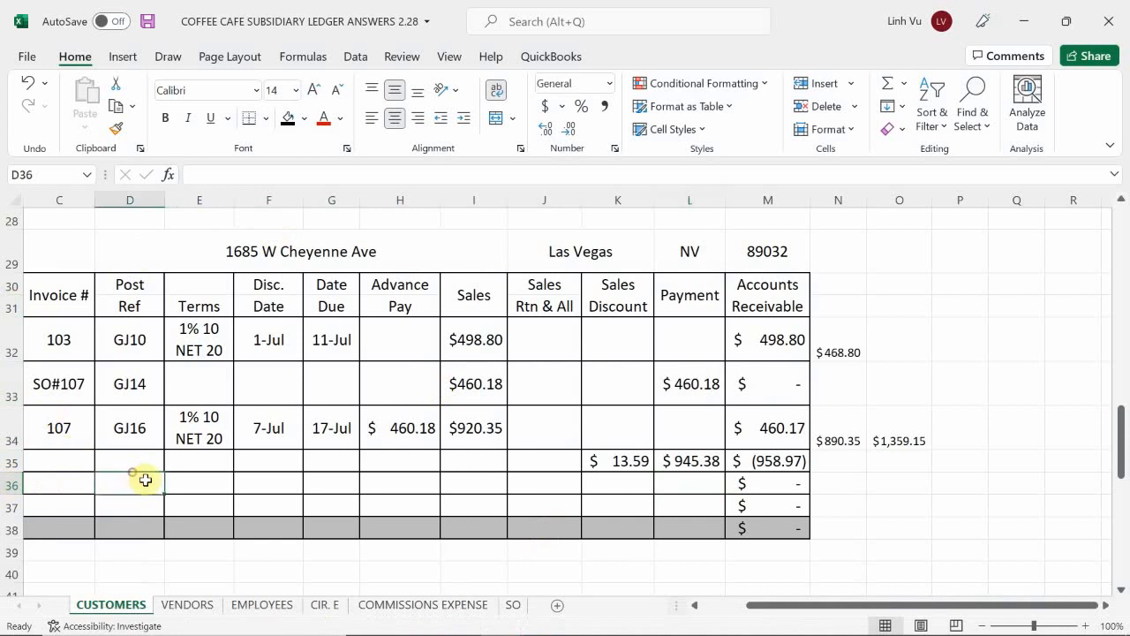
{"action": "key", "text": "Left"}
{"action": "key", "text": "Left"}
{"action": "key", "text": "Left"}
{"action": "key", "text": "Up"}
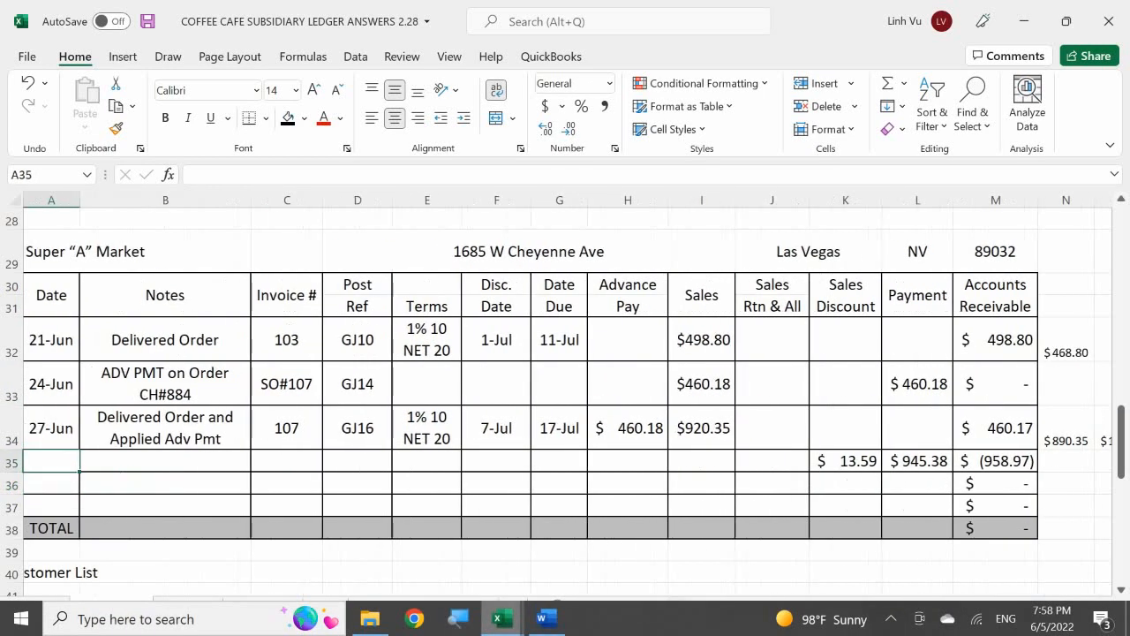
{"action": "type", "text": "6/29"}
{"action": "key", "text": "Tab"}
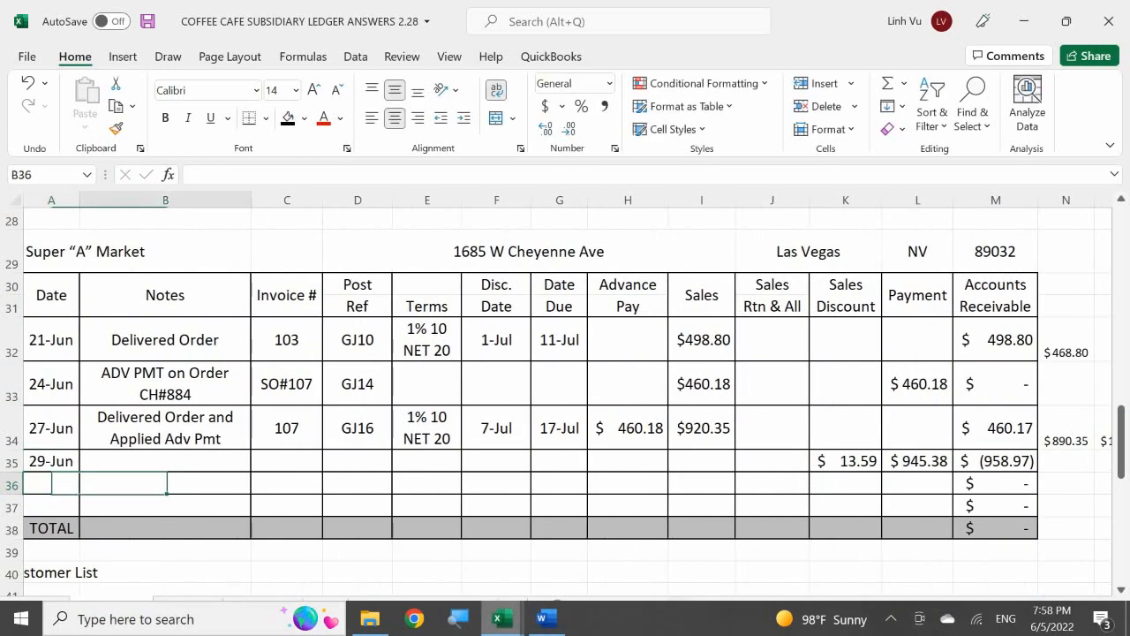
Step: Enter REC PMT CH#582 as the note for Super A Market's June 29 payment
{"action": "type", "text": "RE"}
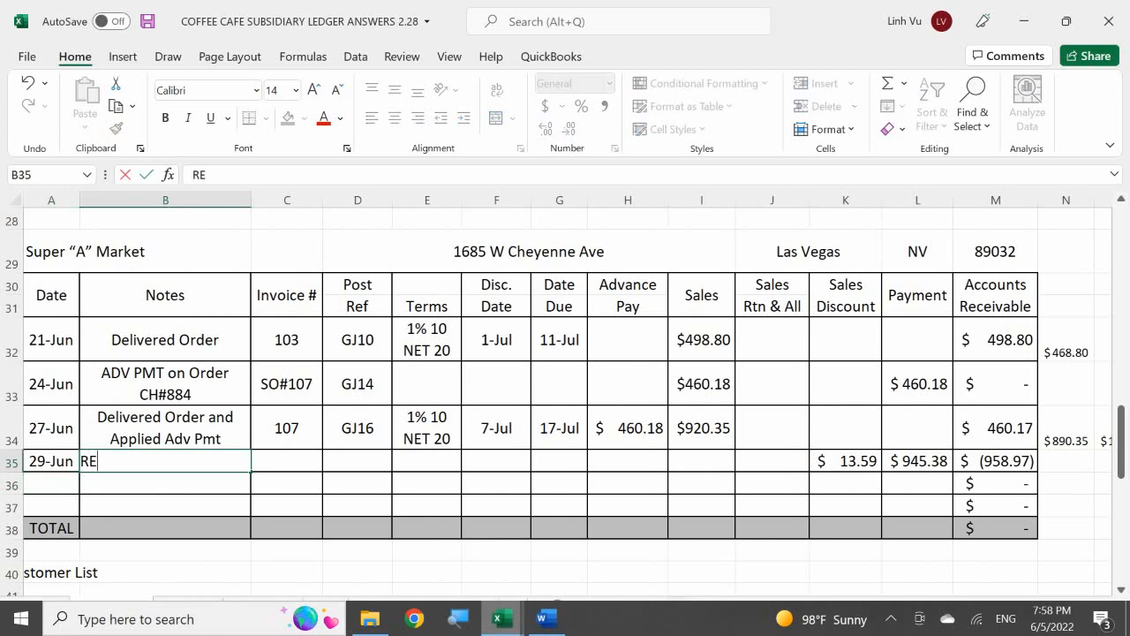
{"action": "type", "text": "C PMT CH"}
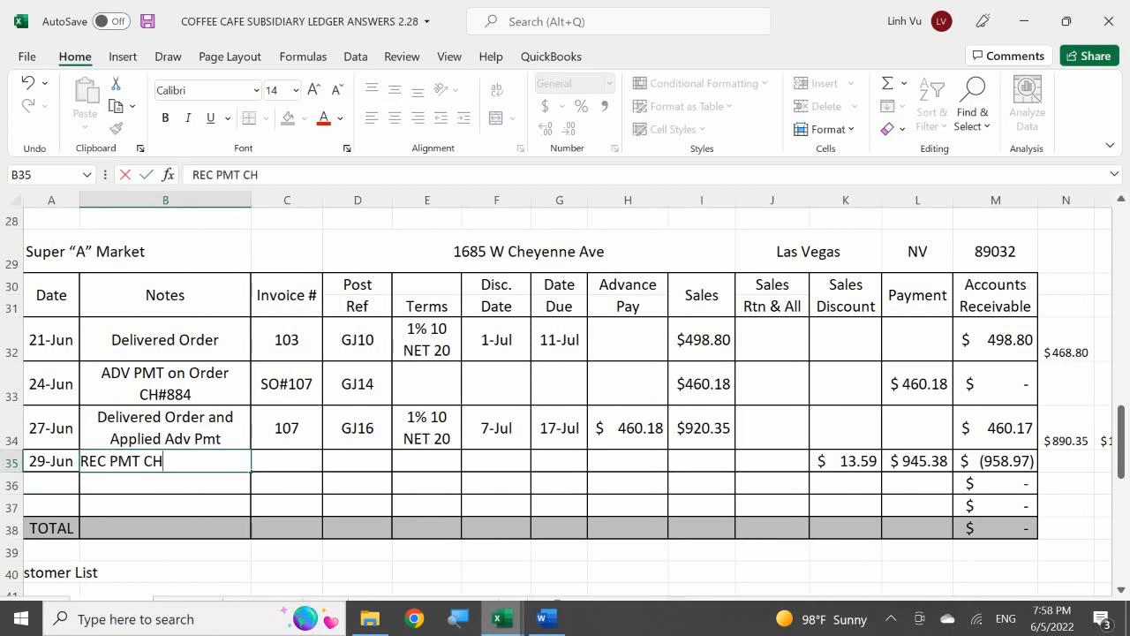
{"action": "type", "text": "#582"}
{"action": "key", "text": "Tab"}
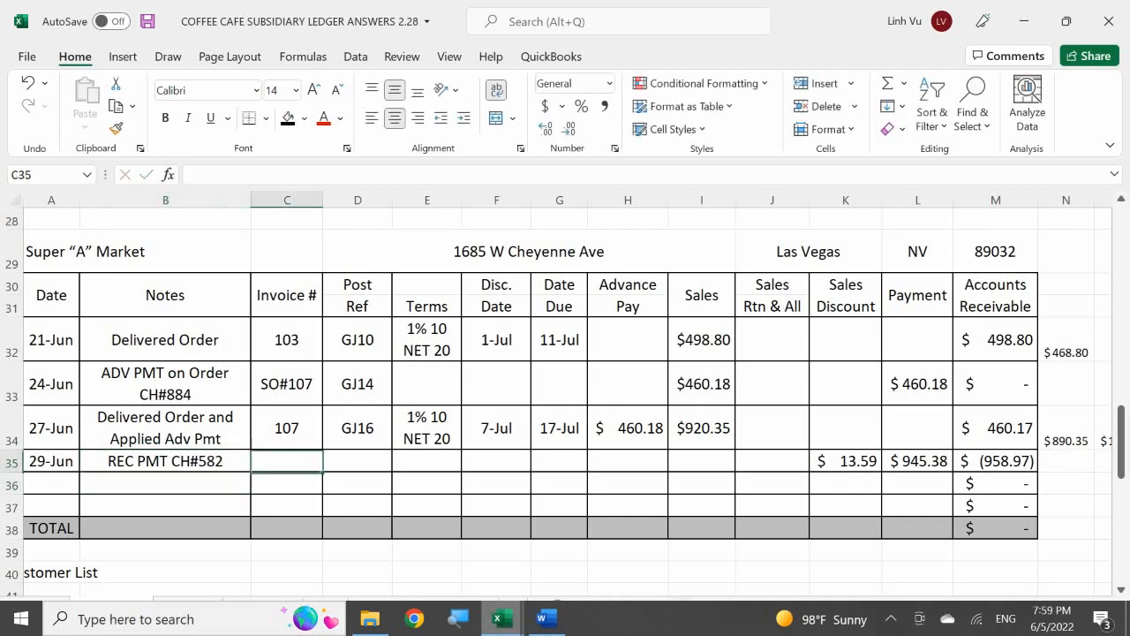
Step: Enter invoice number 103 & 107 and posting reference GJ20 for Super A Market's June 29 payment
{"action": "type", "text": "103"}
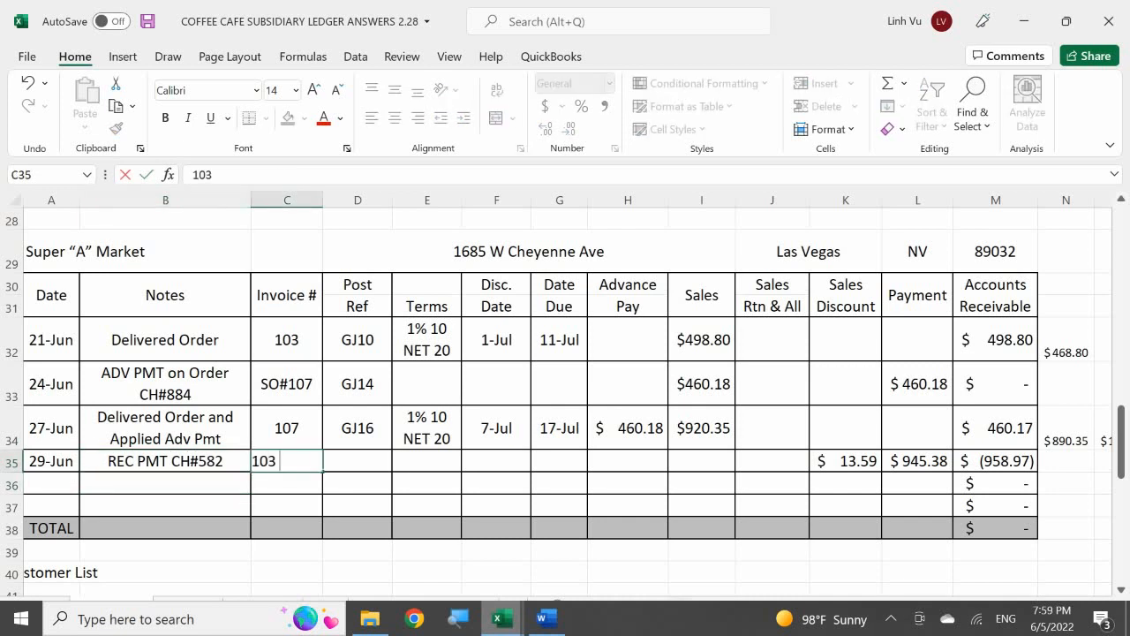
{"action": "type", "text": " & 107"}
{"action": "key", "text": "Tab"}
{"action": "type", "text": "G"}
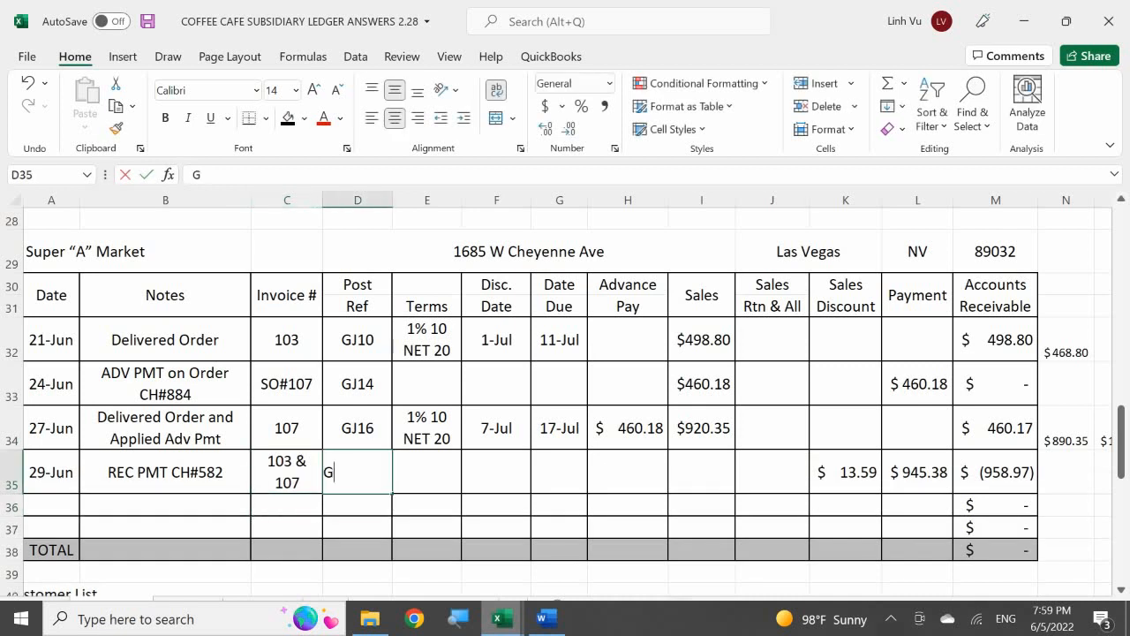
{"action": "type", "text": "J20"}
{"action": "key", "text": "Tab"}
{"action": "key", "text": "Tab"}
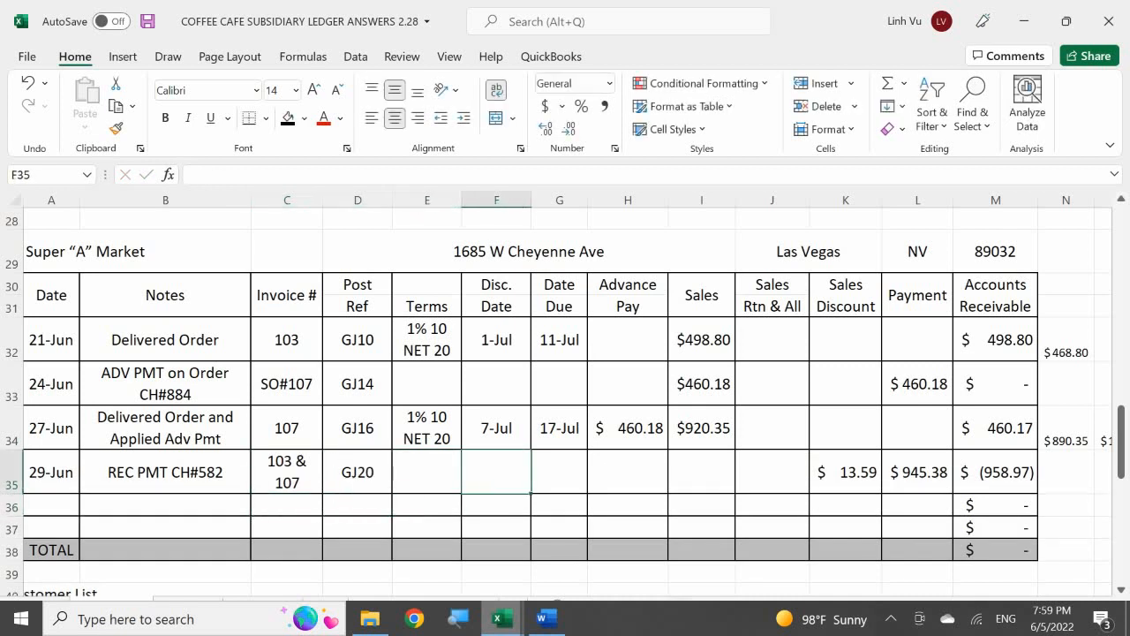
{"action": "key", "text": "Tab"}
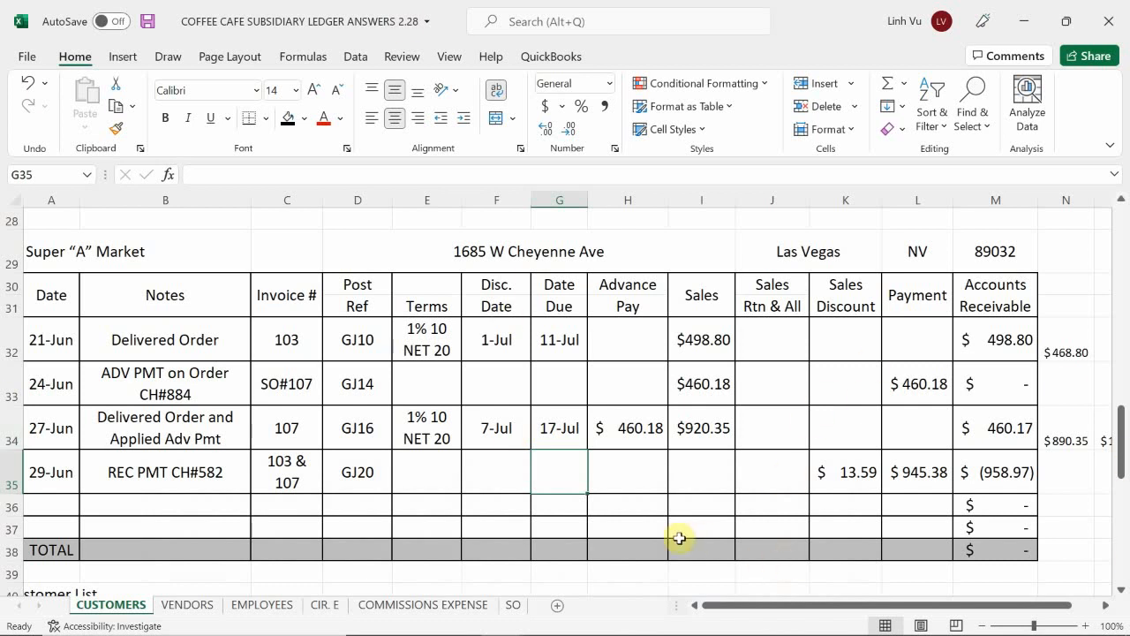
Step: Switch to the Word scenario document and review the Great Restaurant order's items, quantities, costs, terms, delivery date and charge
{"action": "left_click", "coordinate": [544, 618]}
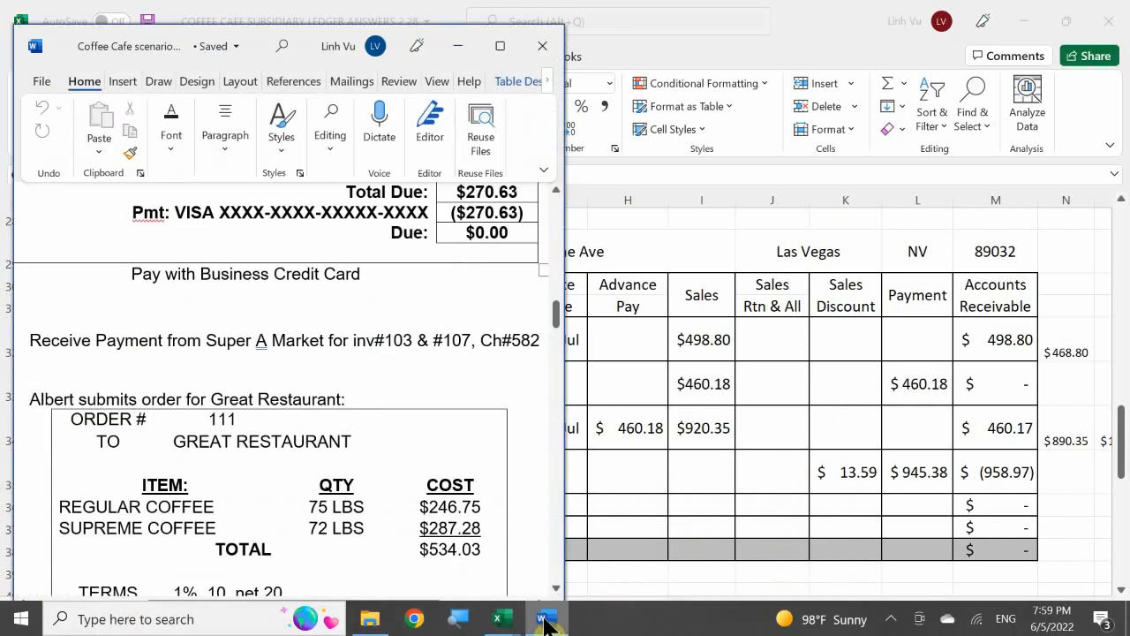
{"action": "scroll", "coordinate": [463, 453], "scroll_direction": "down", "scroll_amount": 3}
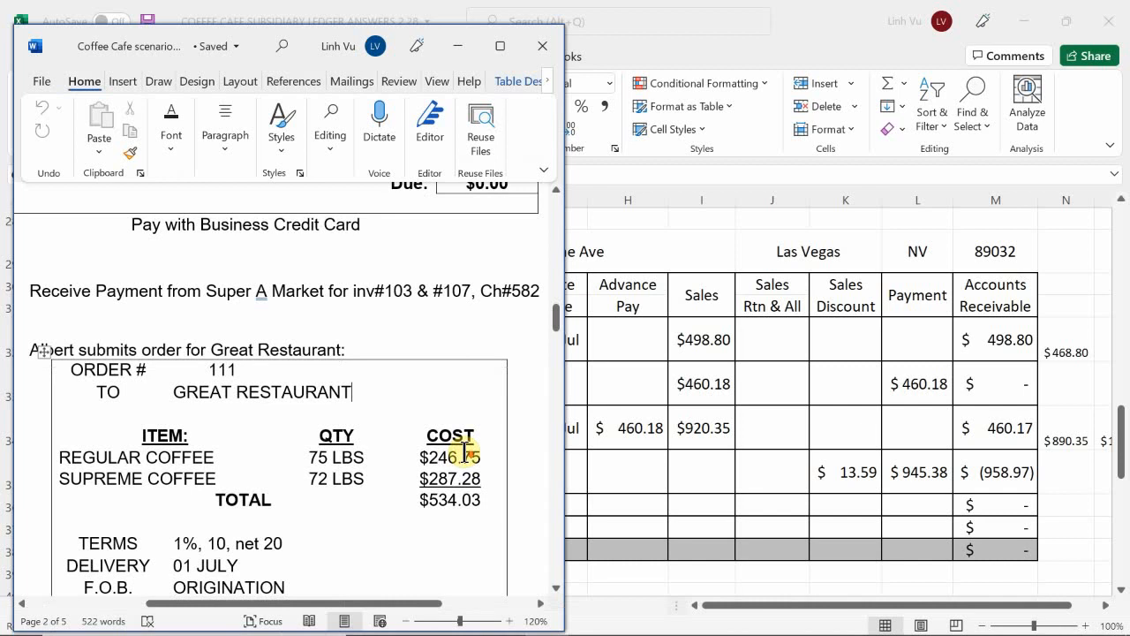
{"action": "scroll", "coordinate": [464, 452], "scroll_direction": "down", "scroll_amount": 3}
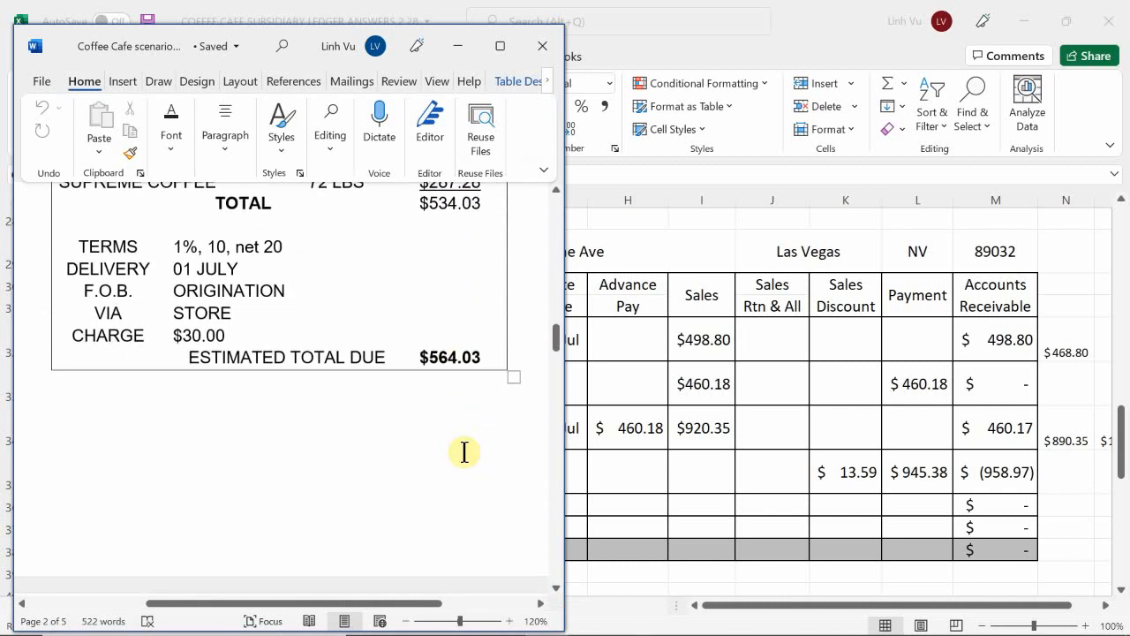
{"action": "scroll", "coordinate": [464, 452], "scroll_direction": "up", "scroll_amount": 5}
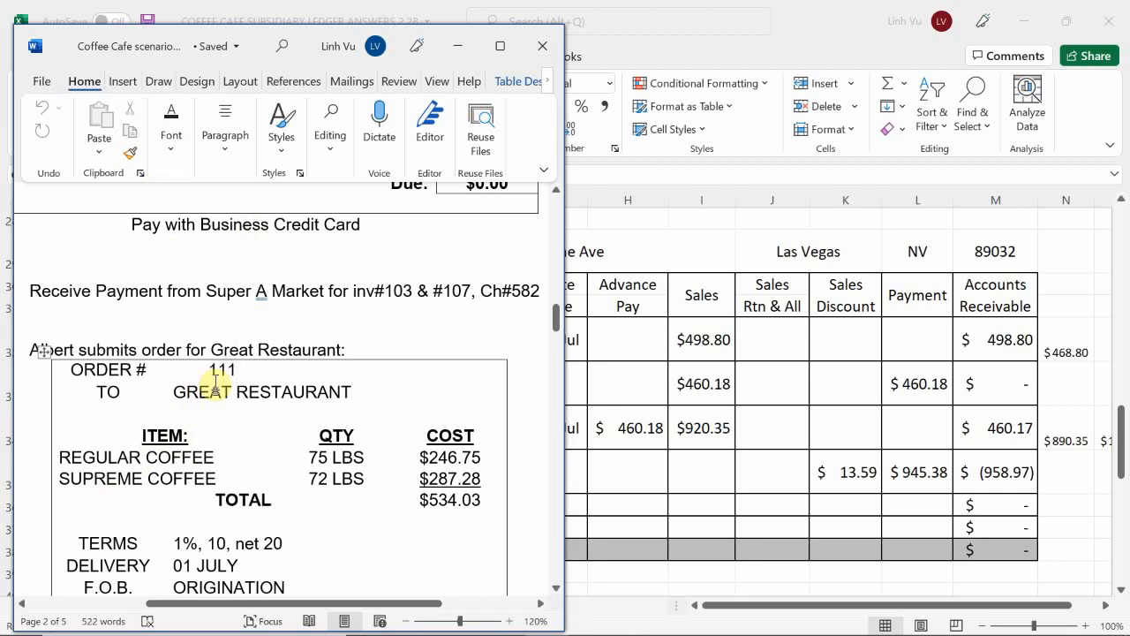
{"action": "scroll", "coordinate": [221, 373], "scroll_direction": "up", "scroll_amount": 2}
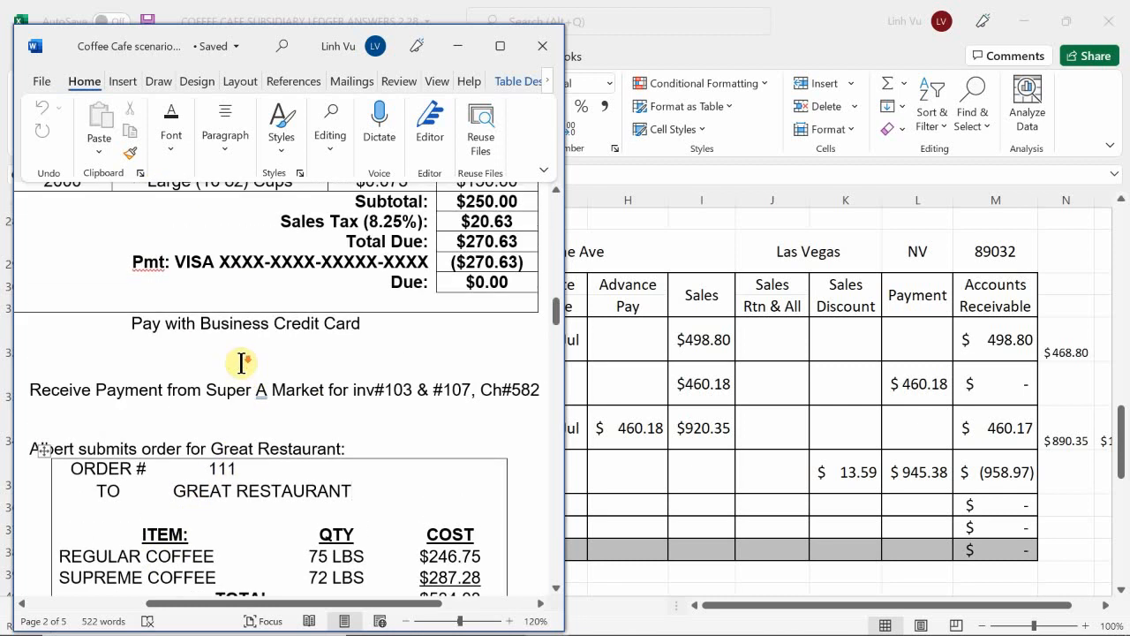
{"action": "scroll", "coordinate": [241, 362], "scroll_direction": "down", "scroll_amount": 4}
{"action": "scroll", "coordinate": [261, 357], "scroll_direction": "up", "scroll_amount": 1}
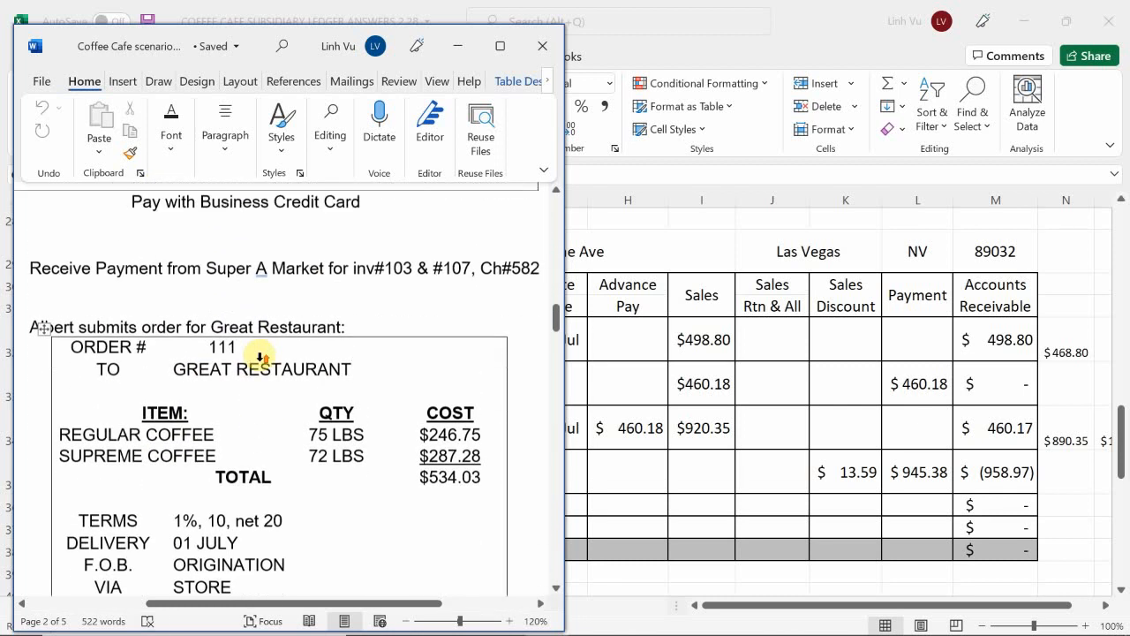
{"action": "scroll", "coordinate": [261, 358], "scroll_direction": "up", "scroll_amount": 1}
{"action": "scroll", "coordinate": [264, 357], "scroll_direction": "down", "scroll_amount": 10}
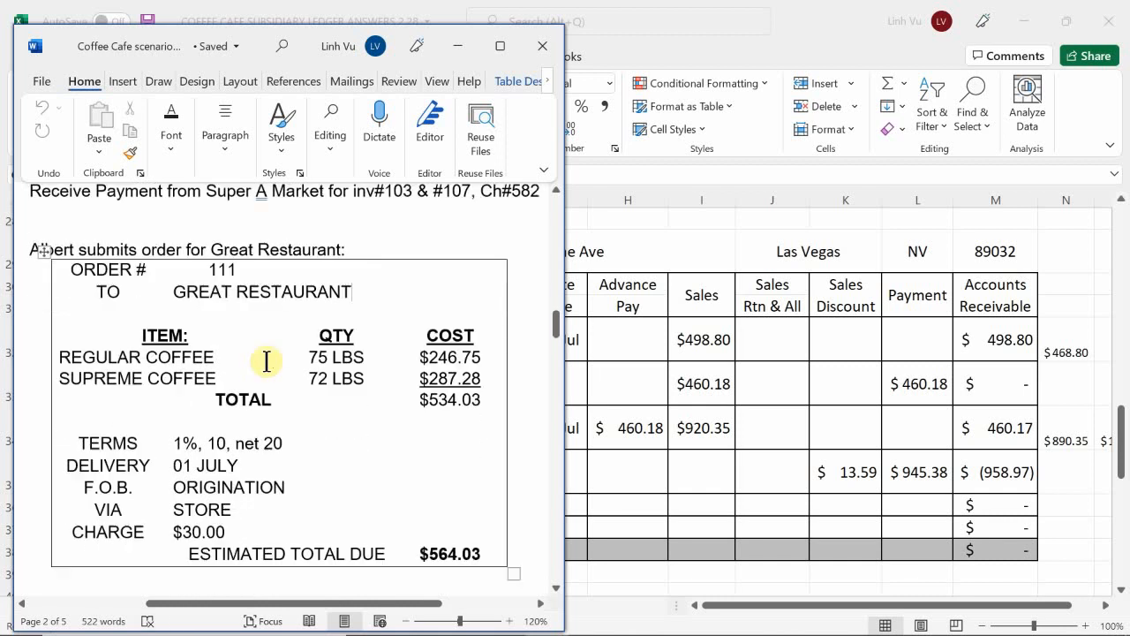
{"action": "scroll", "coordinate": [269, 367], "scroll_direction": "up", "scroll_amount": 10}
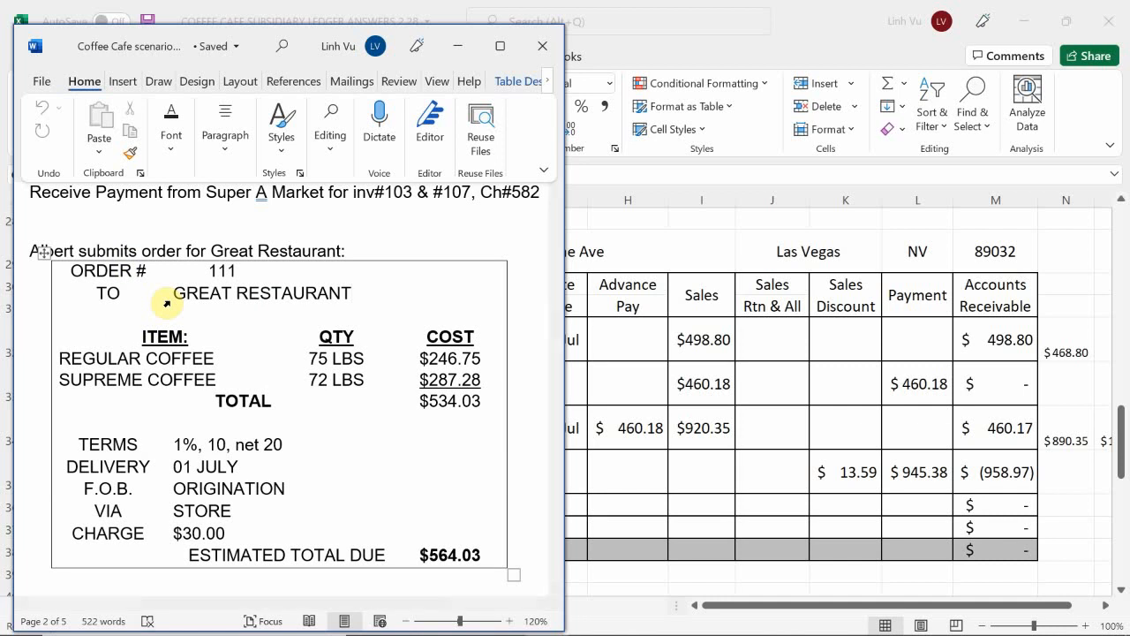
{"action": "scroll", "coordinate": [166, 303], "scroll_direction": "down", "scroll_amount": 1}
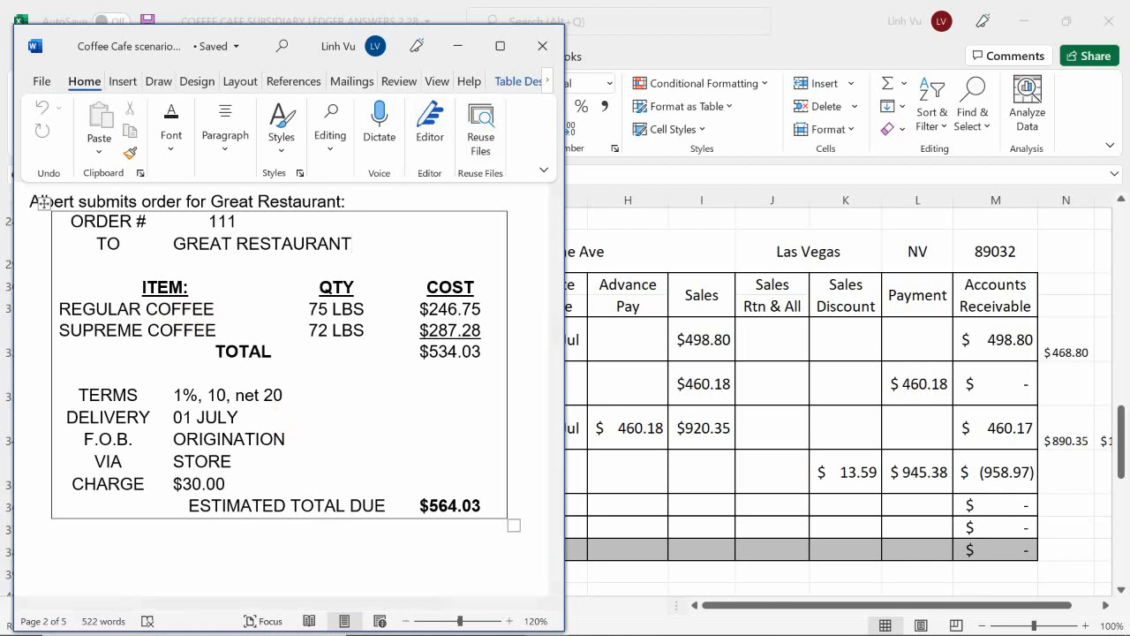
Step: Return to the subsidiary ledger workbook's SO sheet and date the first empty sales order block, row 96, 6/29
{"action": "mouse_move", "coordinate": [912, 600]}
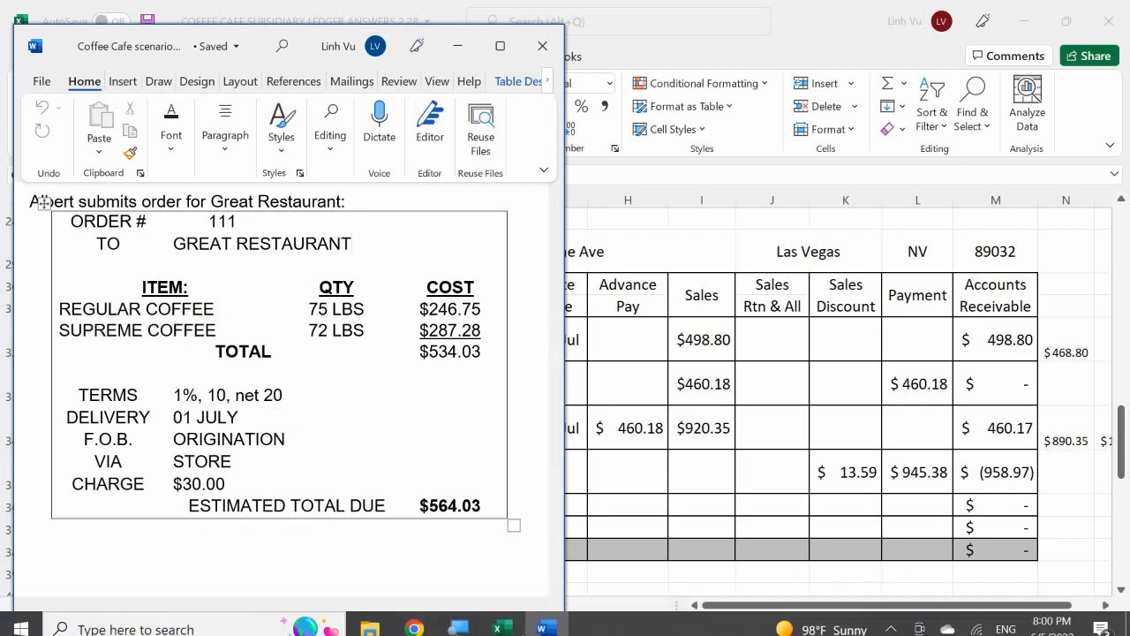
{"action": "left_click", "coordinate": [513, 621]}
{"action": "mouse_move", "coordinate": [517, 537]}
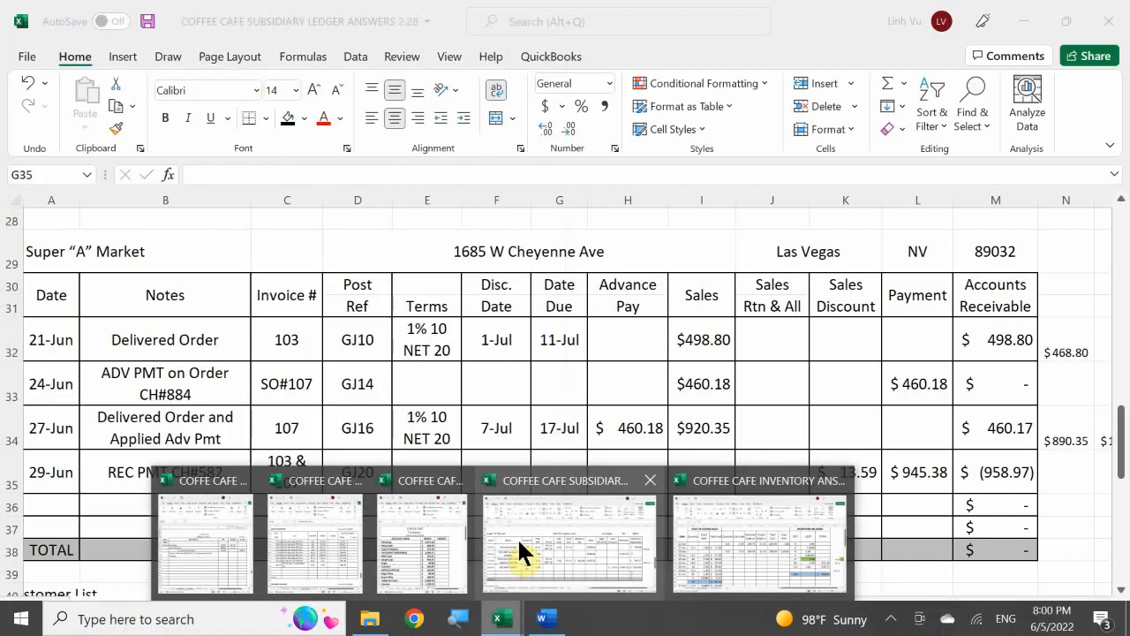
{"action": "left_click", "coordinate": [589, 543]}
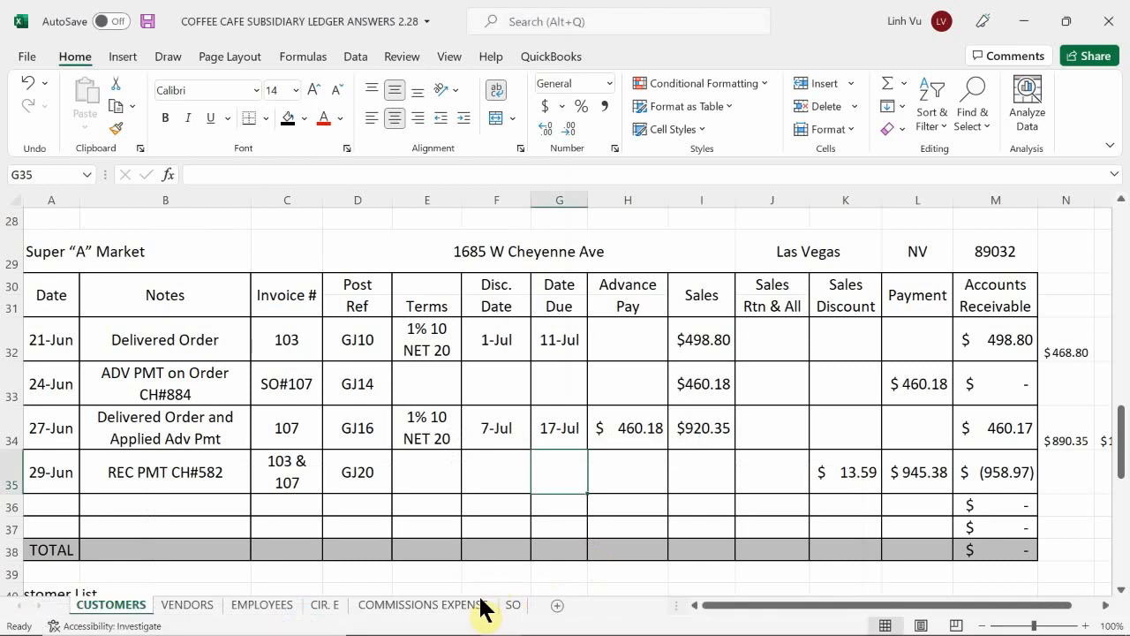
{"action": "left_click", "coordinate": [512, 606]}
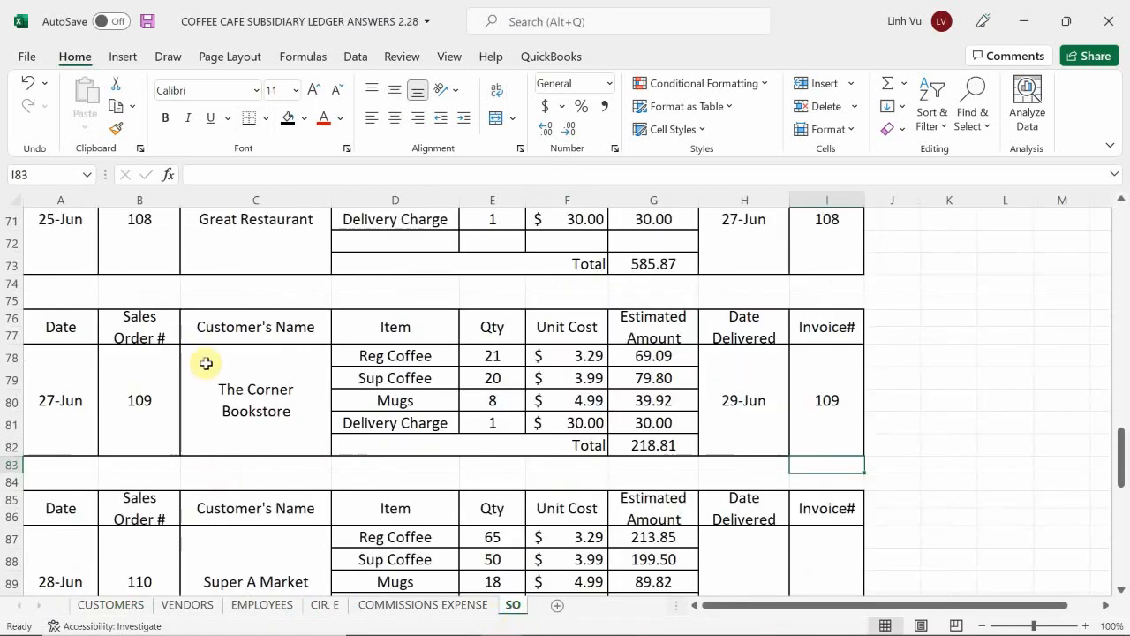
{"action": "left_click", "coordinate": [117, 426]}
{"action": "scroll", "coordinate": [111, 441], "scroll_direction": "down", "scroll_amount": 5}
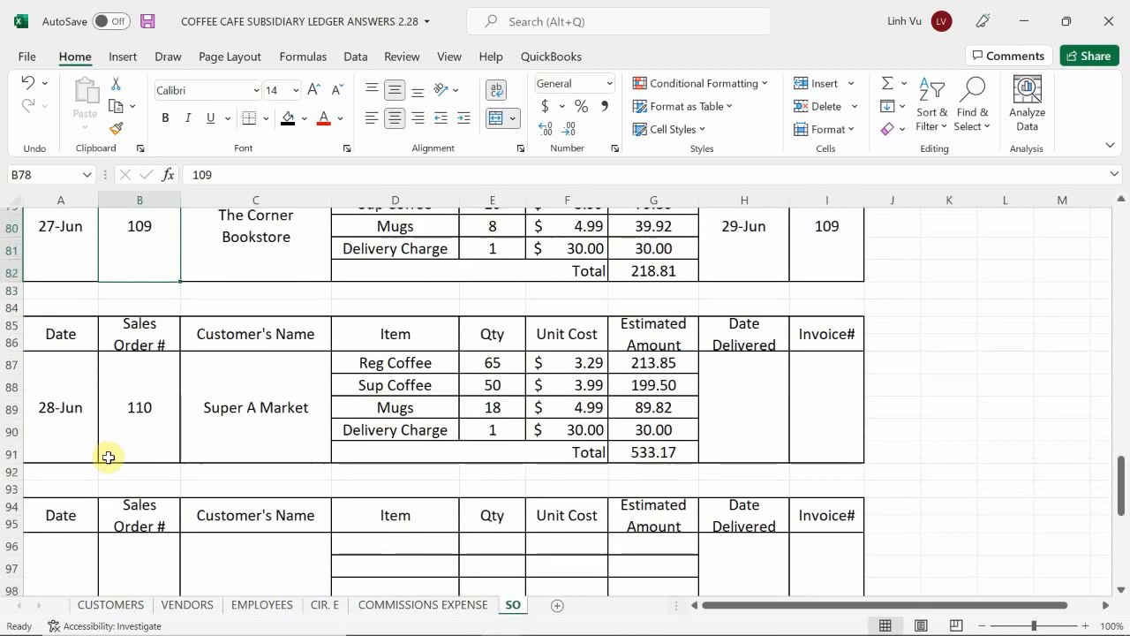
{"action": "left_click", "coordinate": [53, 451]}
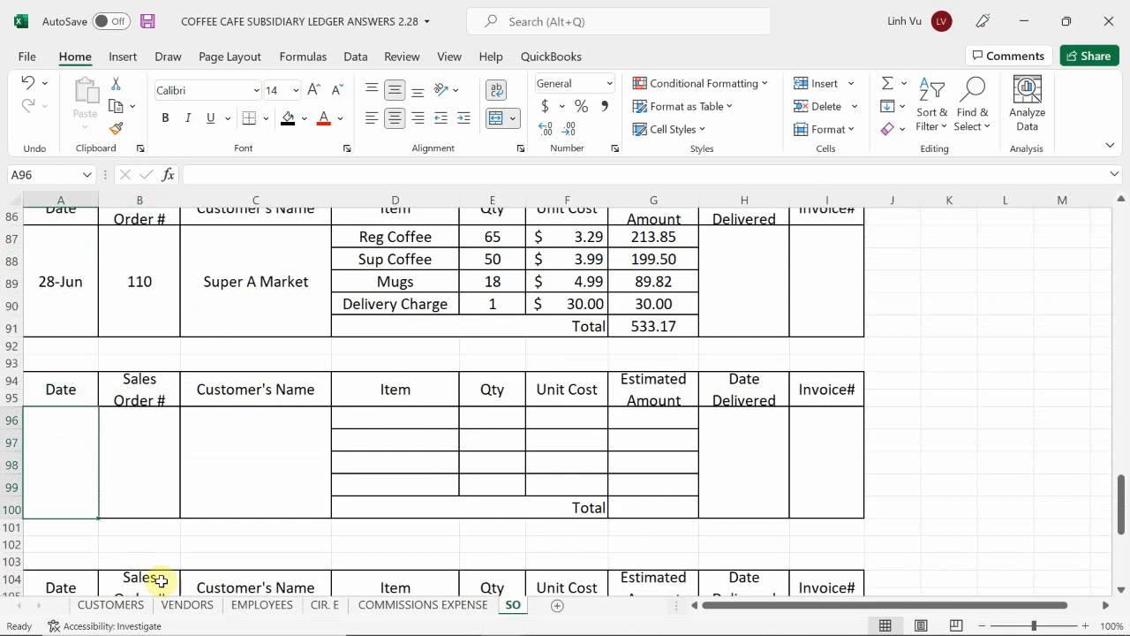
{"action": "type", "text": "6/"}
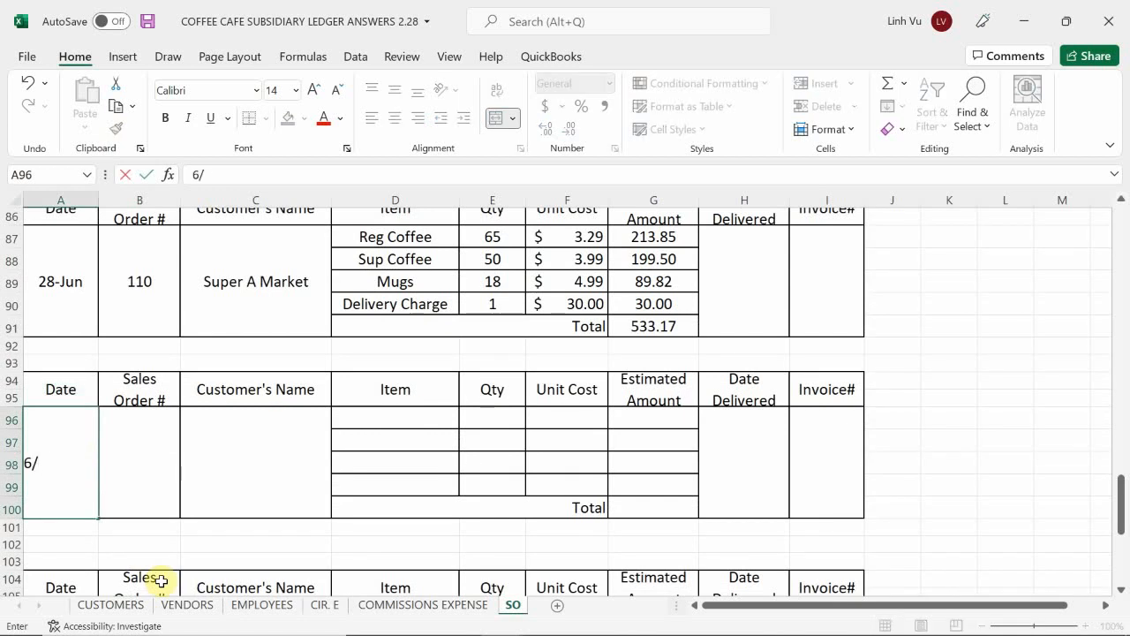
{"action": "type", "text": "29"}
{"action": "key", "text": "Return"}
{"action": "key", "text": "Tab"}
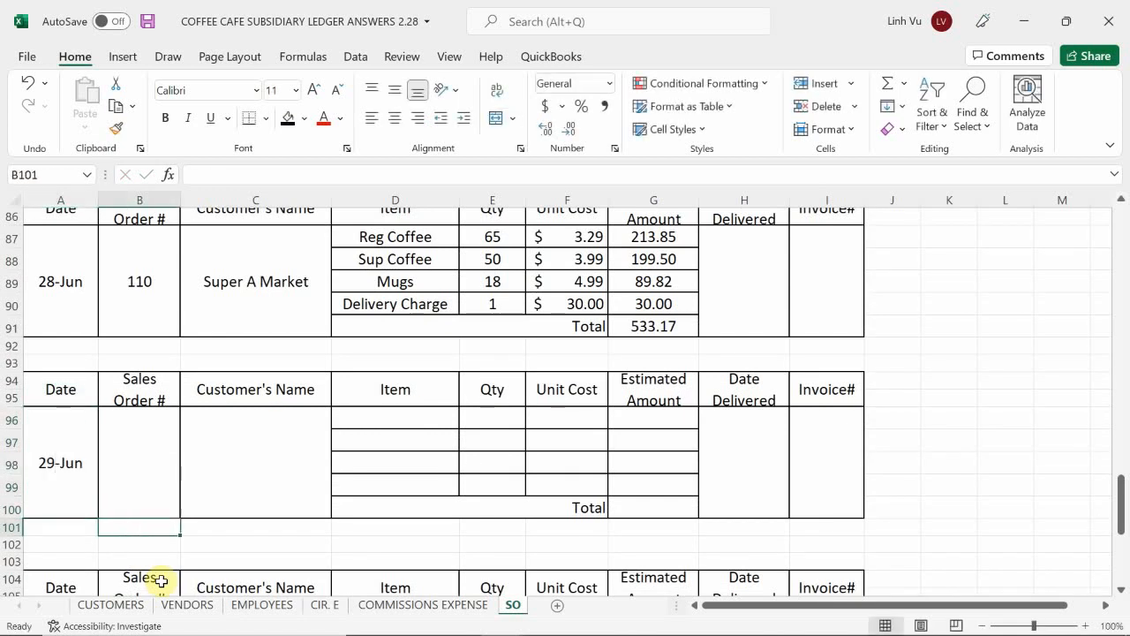
Step: Enter 111 as the sales order number for the 29-Jun order block
{"action": "key", "text": "Up"}
{"action": "type", "text": "110"}
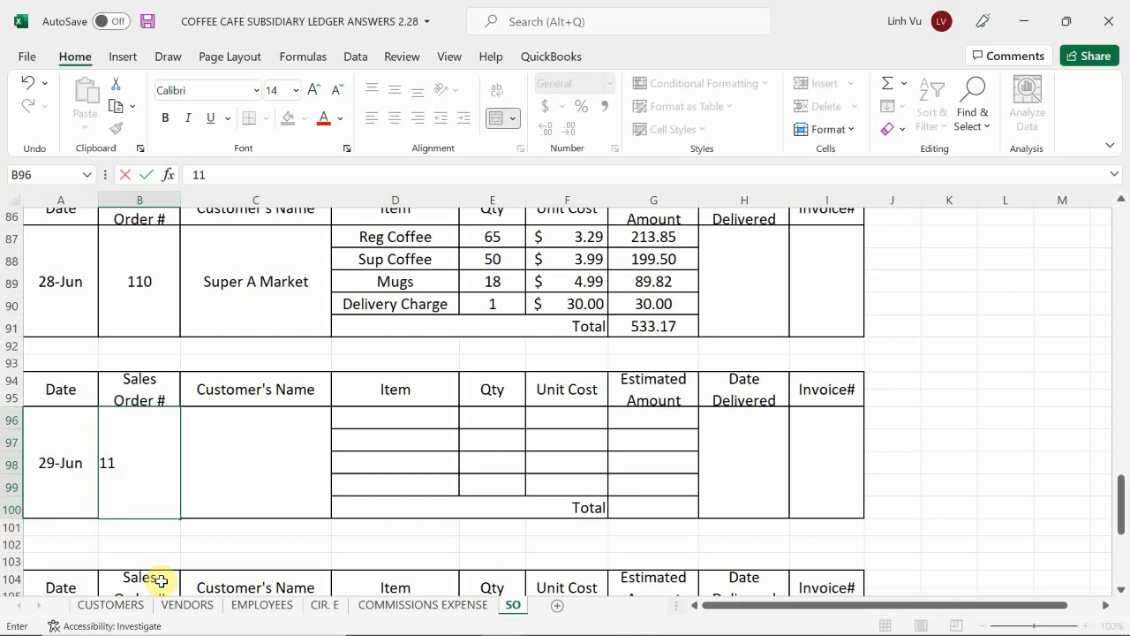
{"action": "type", "text": "1"}
{"action": "key", "text": "Return"}
{"action": "key", "text": "Right"}
{"action": "key", "text": "Right"}
{"action": "key", "text": "Up"}
{"action": "key", "text": "Up"}
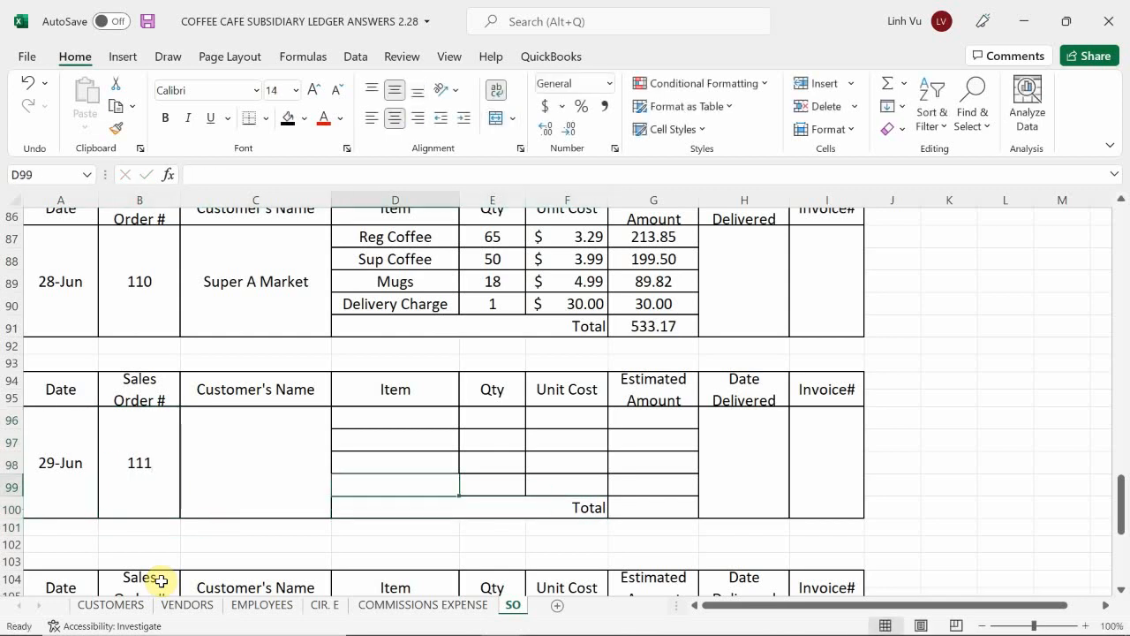
Step: Fill in order 111's customer name by referencing Great Restaurant in cell C69 of sales order 108
{"action": "left_click", "coordinate": [229, 471]}
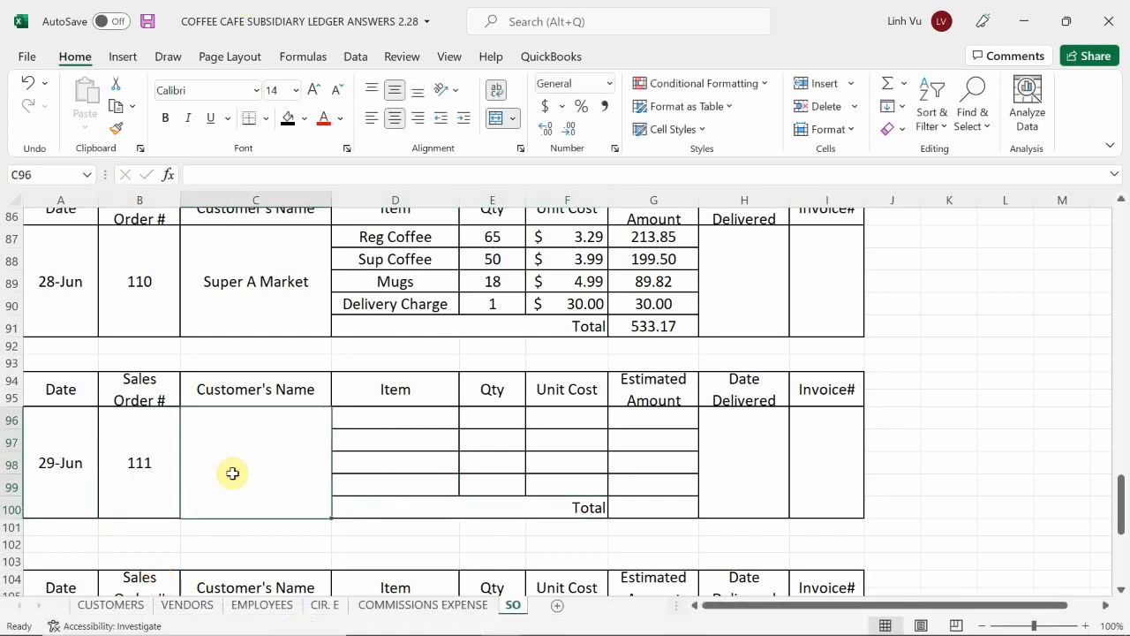
{"action": "type", "text": "="}
{"action": "scroll", "coordinate": [233, 468], "scroll_direction": "up", "scroll_amount": 5}
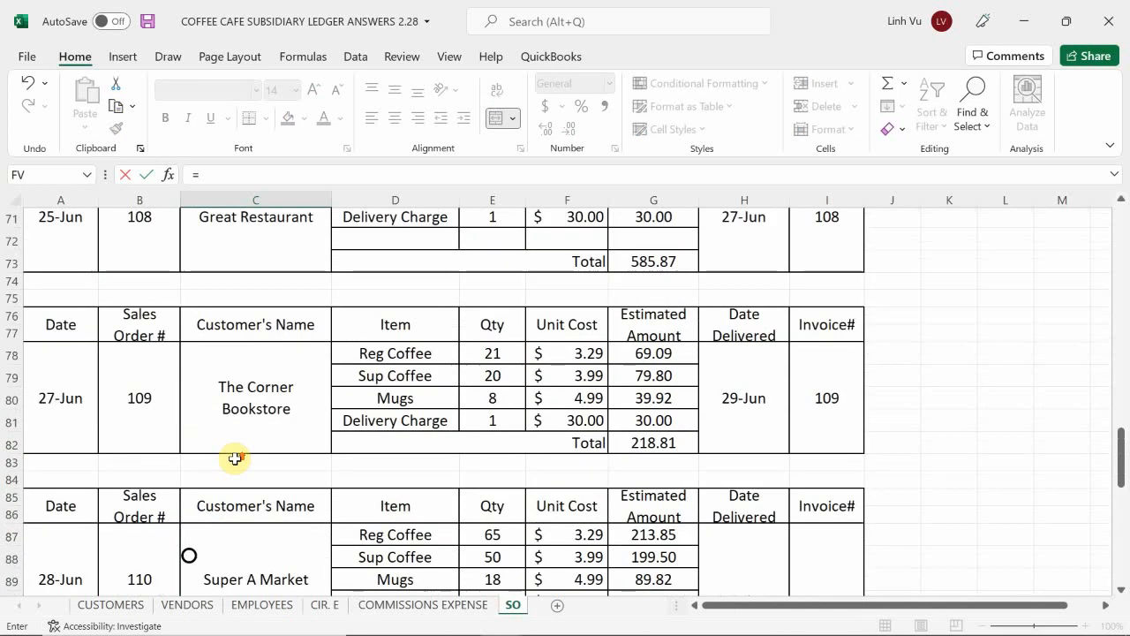
{"action": "scroll", "coordinate": [235, 458], "scroll_direction": "up", "scroll_amount": 2}
{"action": "scroll", "coordinate": [206, 255], "scroll_direction": "down", "scroll_amount": 1}
{"action": "left_click", "coordinate": [244, 291]}
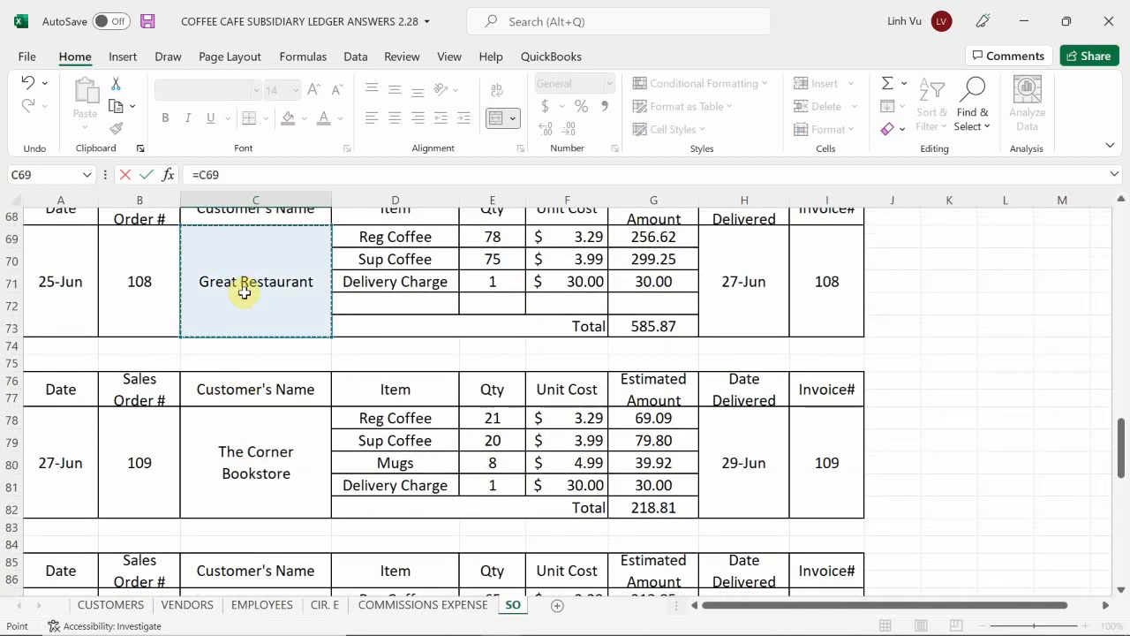
{"action": "key", "text": "Return"}
Step: Copy the item, quantity and unit cost lines D69:F71 from Great Restaurant's order 108 into order 111, starting at D96
{"action": "scroll", "coordinate": [387, 436], "scroll_direction": "up", "scroll_amount": 2}
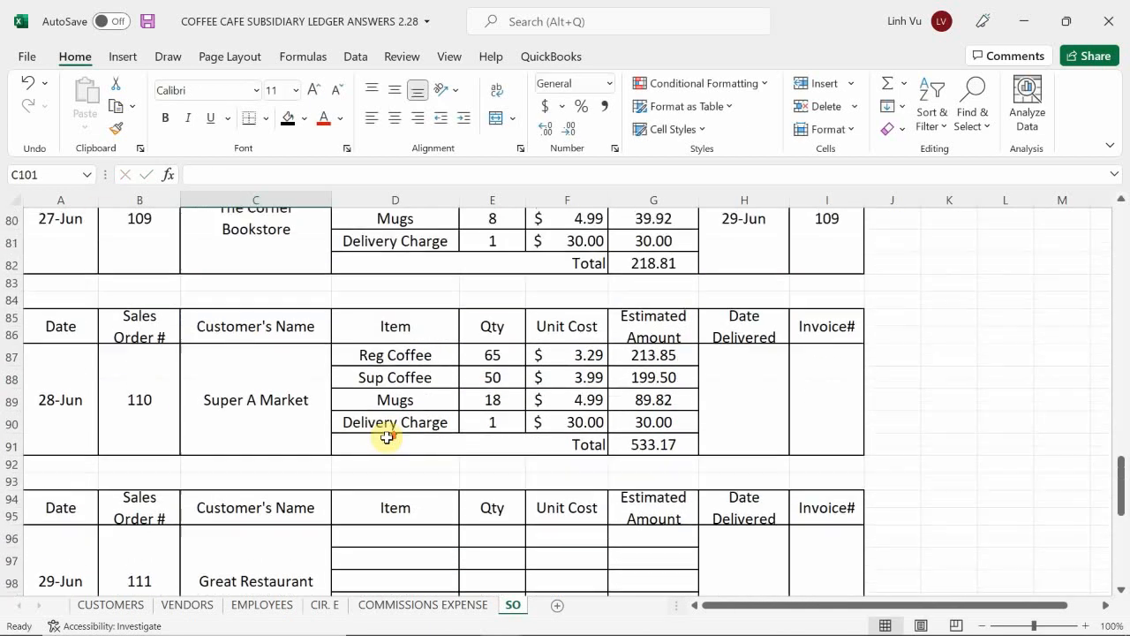
{"action": "scroll", "coordinate": [387, 436], "scroll_direction": "up", "scroll_amount": 4}
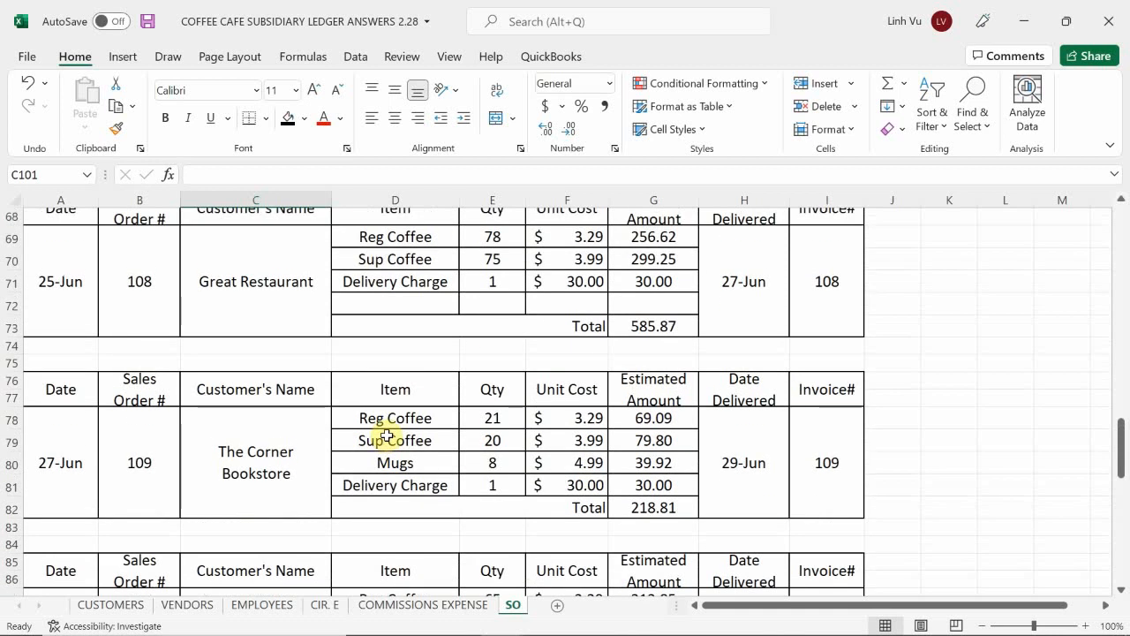
{"action": "scroll", "coordinate": [387, 436], "scroll_direction": "up", "scroll_amount": 1}
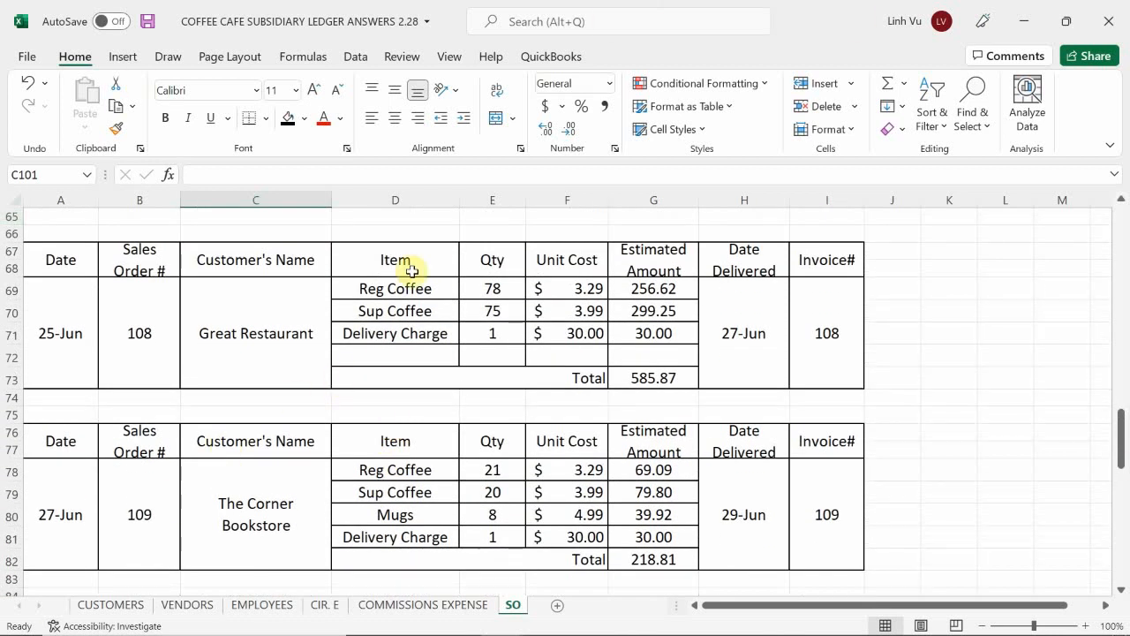
{"action": "left_click_drag", "start_coordinate": [383, 285], "coordinate": [584, 329]}
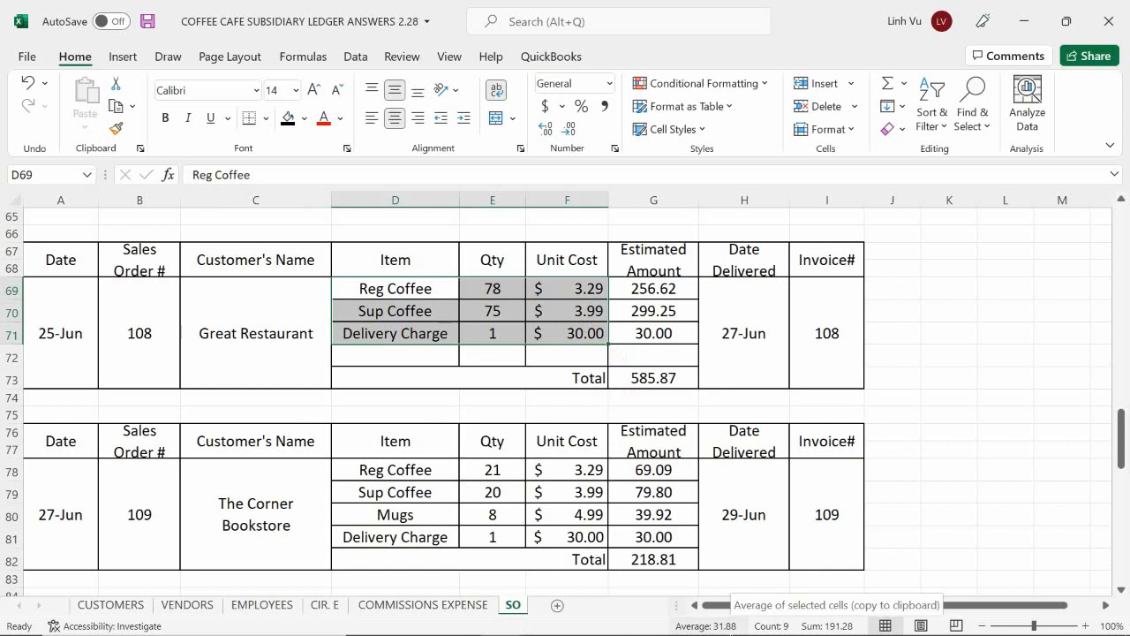
{"action": "key", "text": "ctrl+c"}
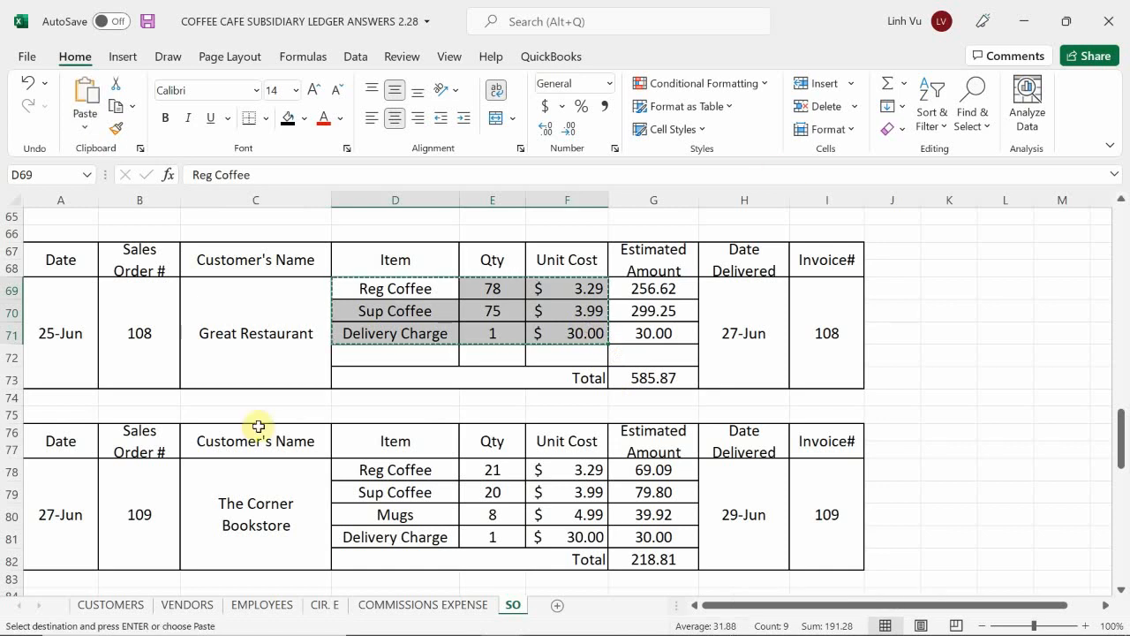
{"action": "scroll", "coordinate": [374, 451], "scroll_direction": "down", "scroll_amount": 7}
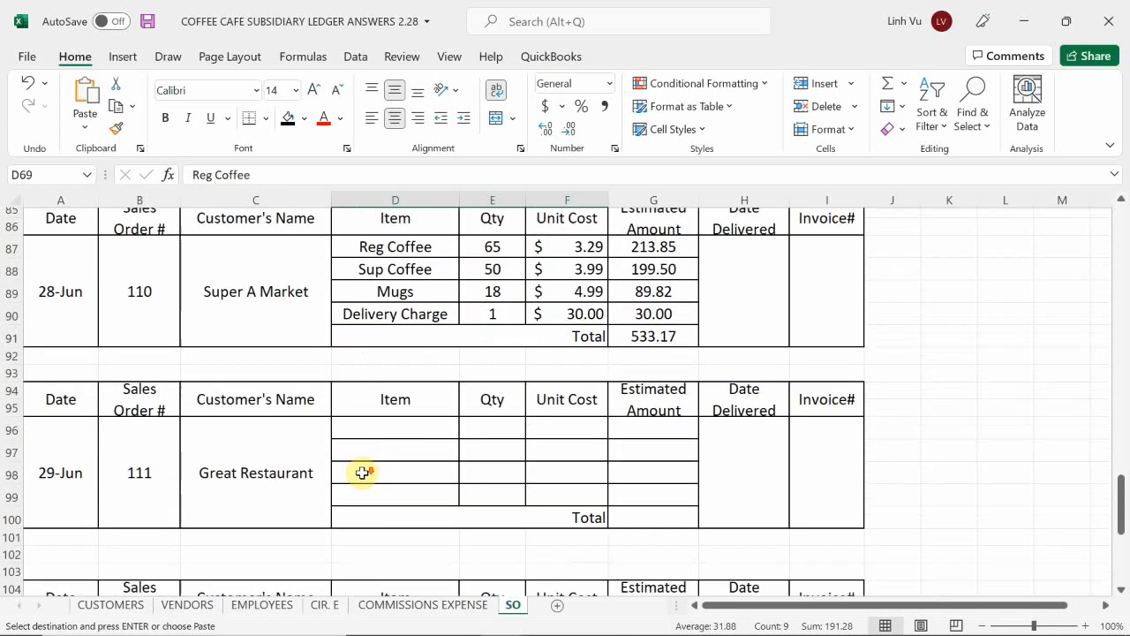
{"action": "scroll", "coordinate": [362, 472], "scroll_direction": "down", "scroll_amount": 1}
{"action": "left_click", "coordinate": [372, 354]}
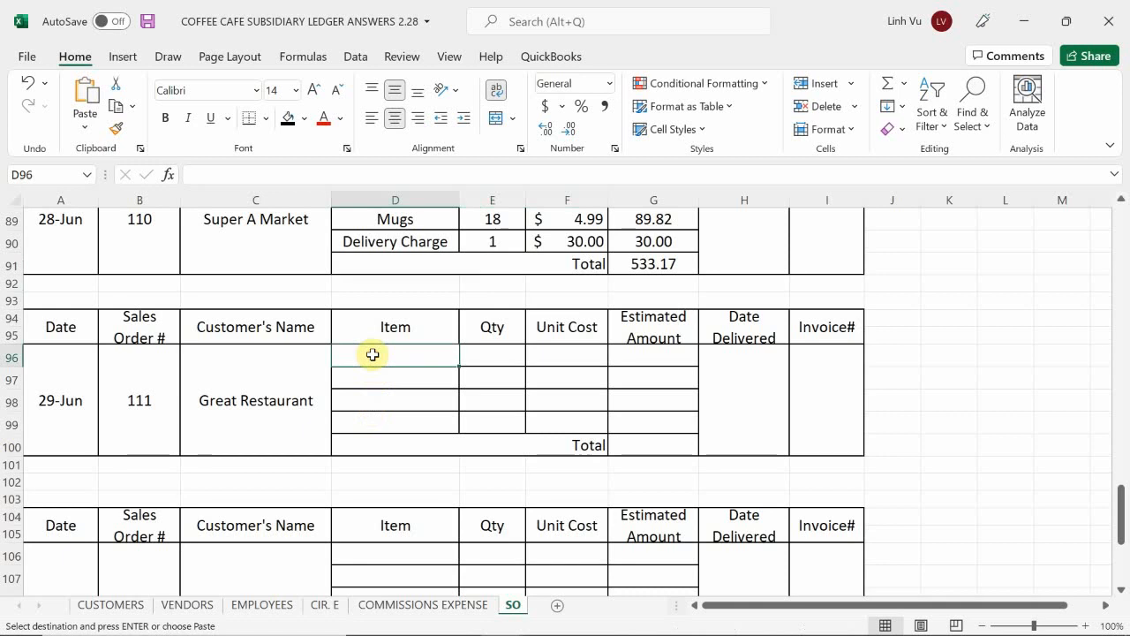
{"action": "key", "text": "ctrl+v"}
Step: Set order 111's quantities to 75 for Reg Coffee and 72 for Sup Coffee
{"action": "left_click", "coordinate": [650, 360]}
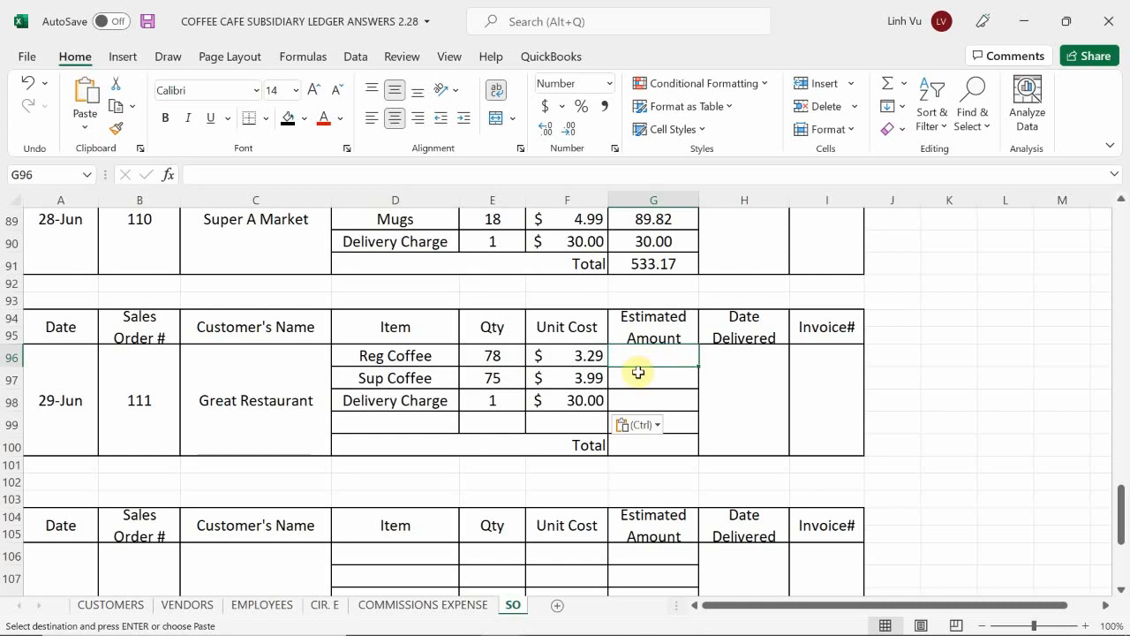
{"action": "left_click", "coordinate": [497, 358]}
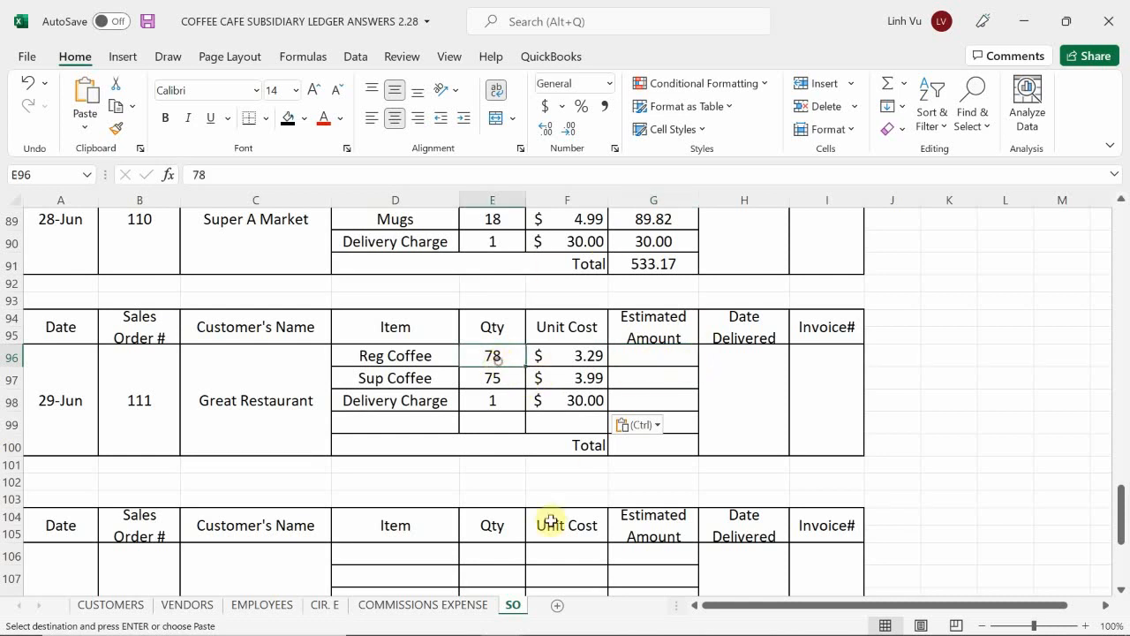
{"action": "mouse_move", "coordinate": [477, 618]}
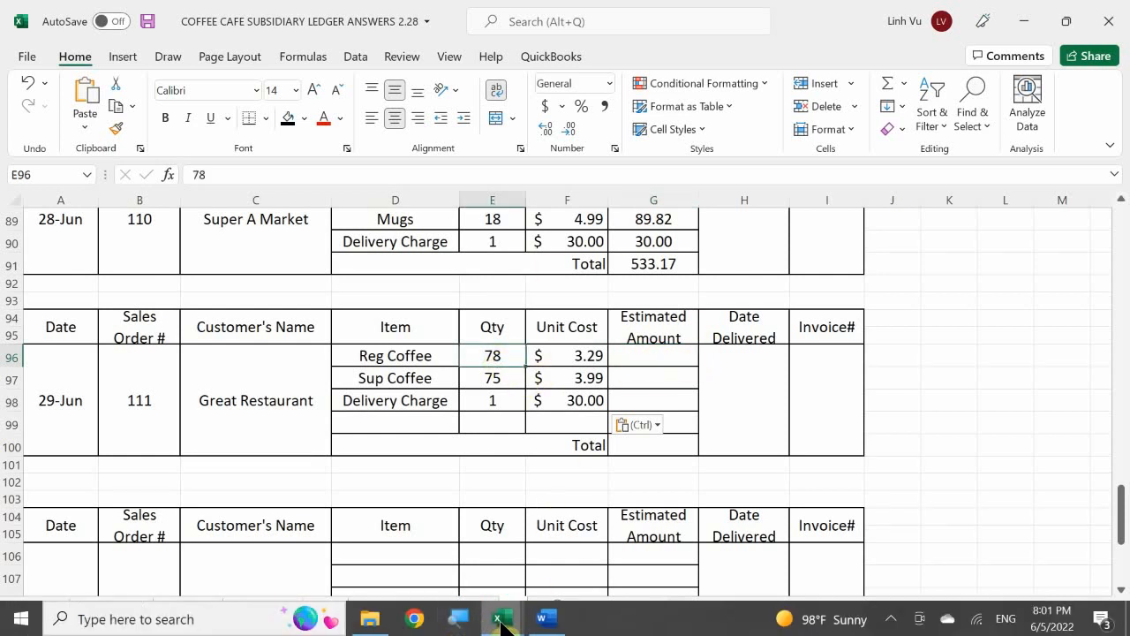
{"action": "mouse_move", "coordinate": [546, 616]}
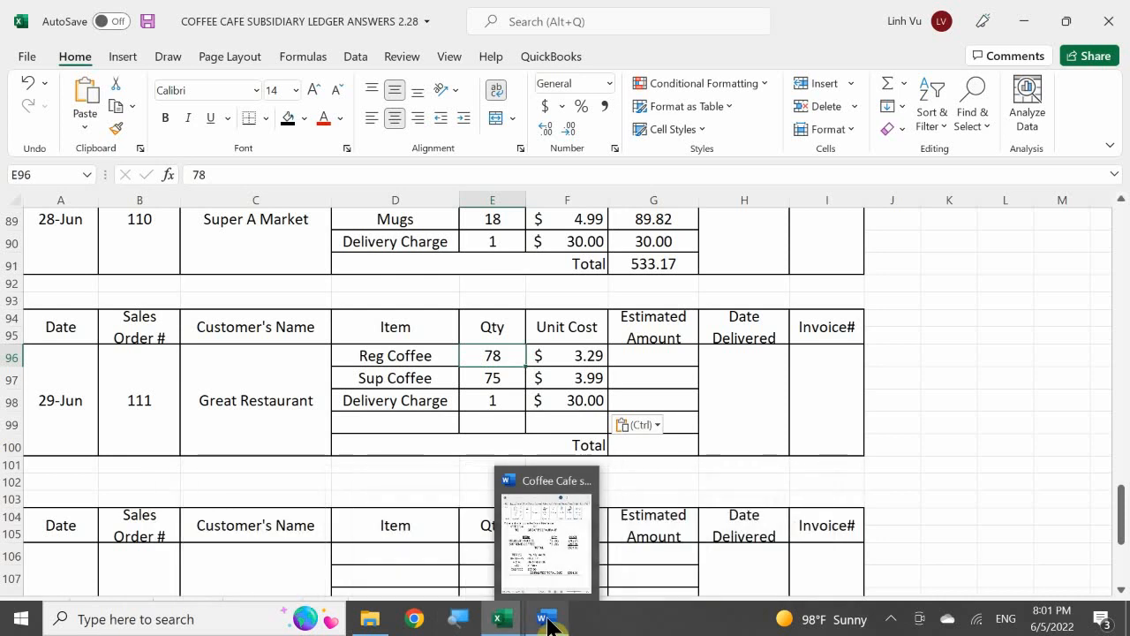
{"action": "mouse_move", "coordinate": [549, 553]}
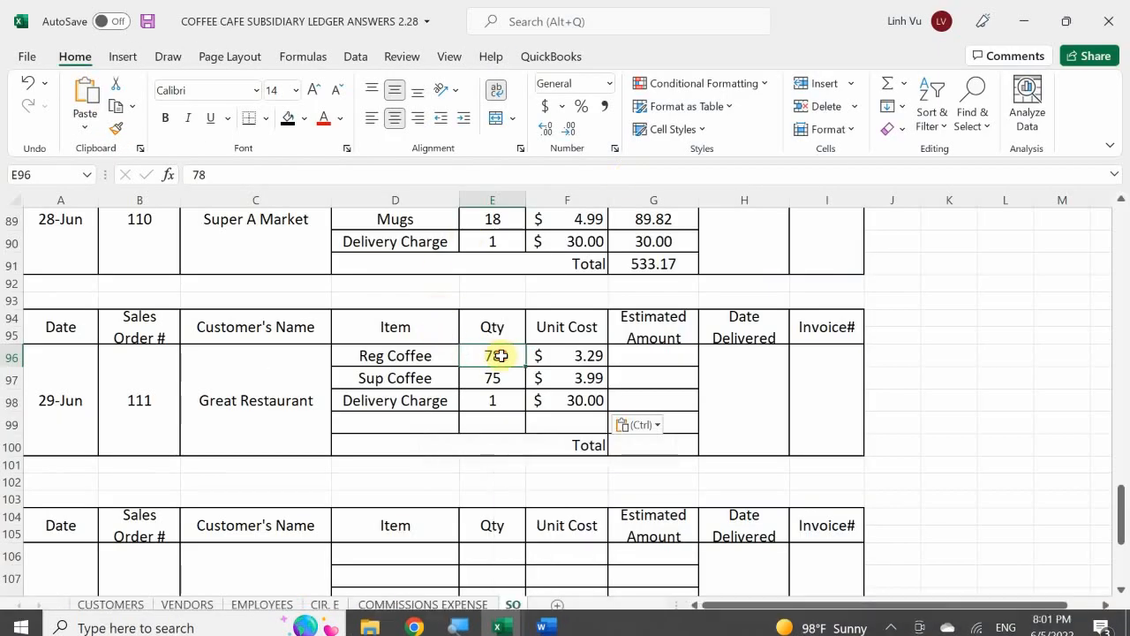
{"action": "key", "text": "Escape"}
{"action": "type", "text": "75"}
{"action": "key", "text": "Return"}
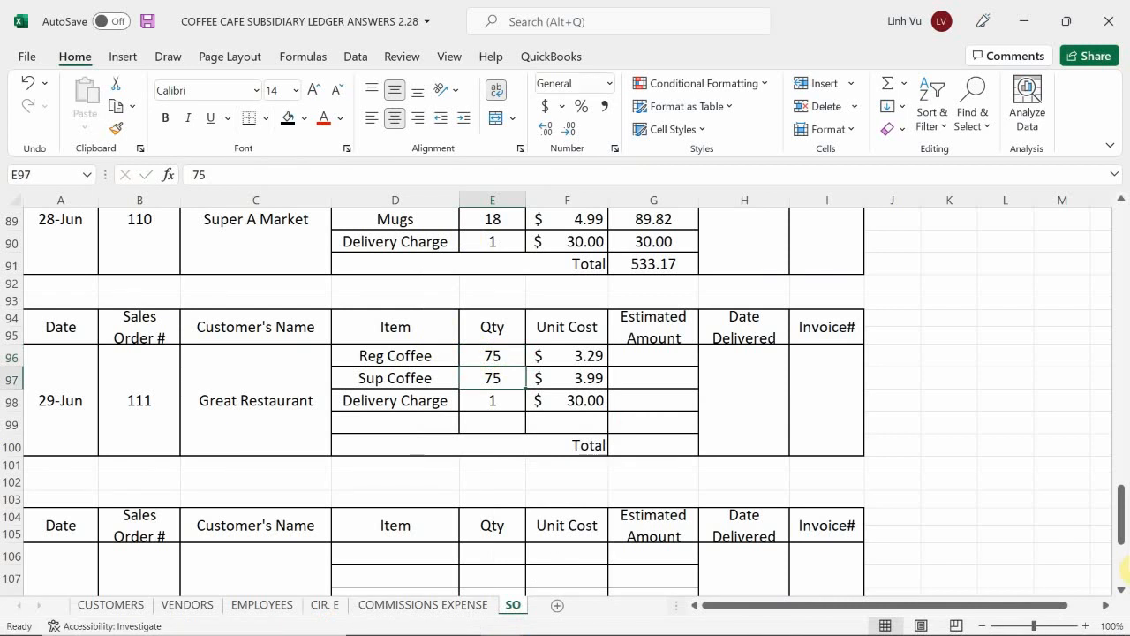
{"action": "type", "text": "75"}
{"action": "key", "text": "BackSpace"}
{"action": "type", "text": "2"}
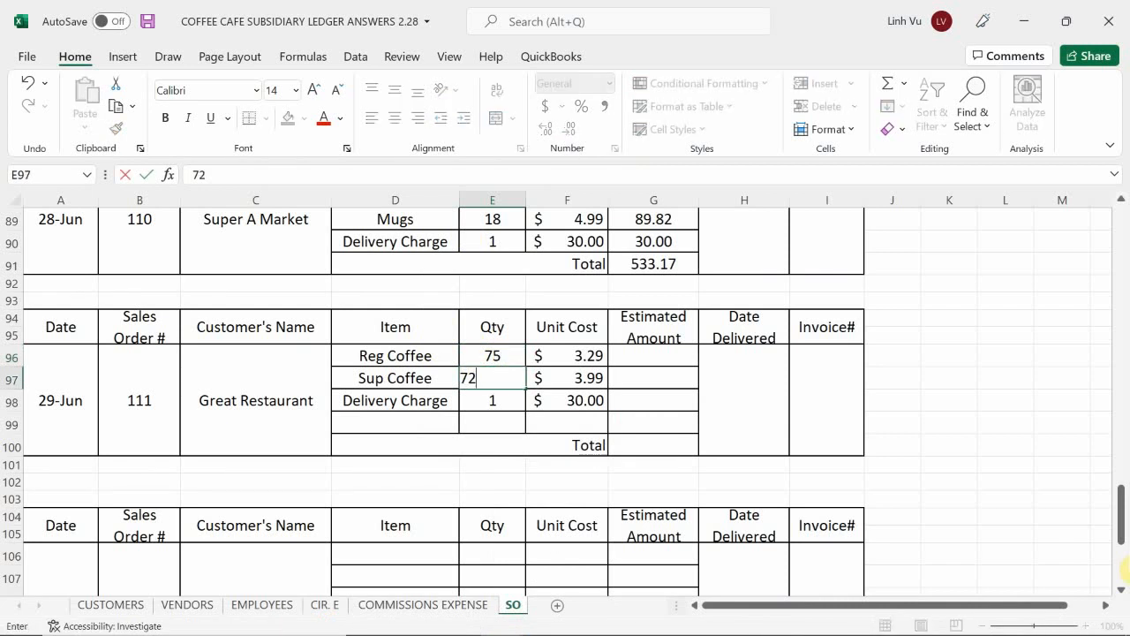
{"action": "key", "text": "Return"}
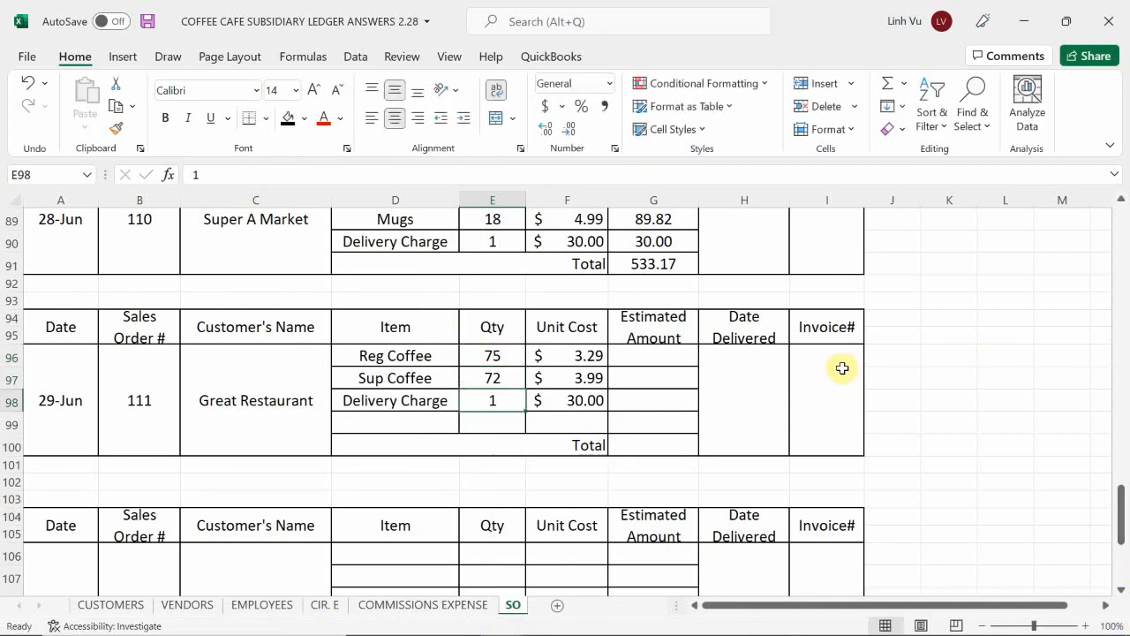
Step: Calculate order 111's estimated amounts with =E96*F96 in G96 and fill the formula down through the Delivery Charge line
{"action": "left_click", "coordinate": [639, 357]}
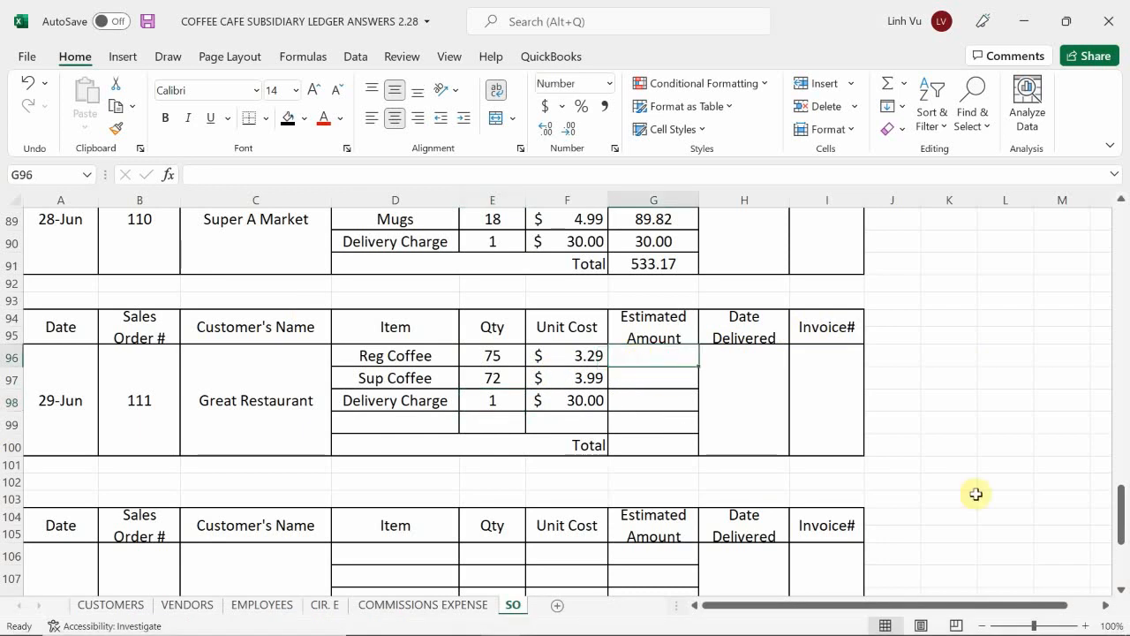
{"action": "type", "text": "="}
{"action": "key", "text": "Left"}
{"action": "key", "text": "Left"}
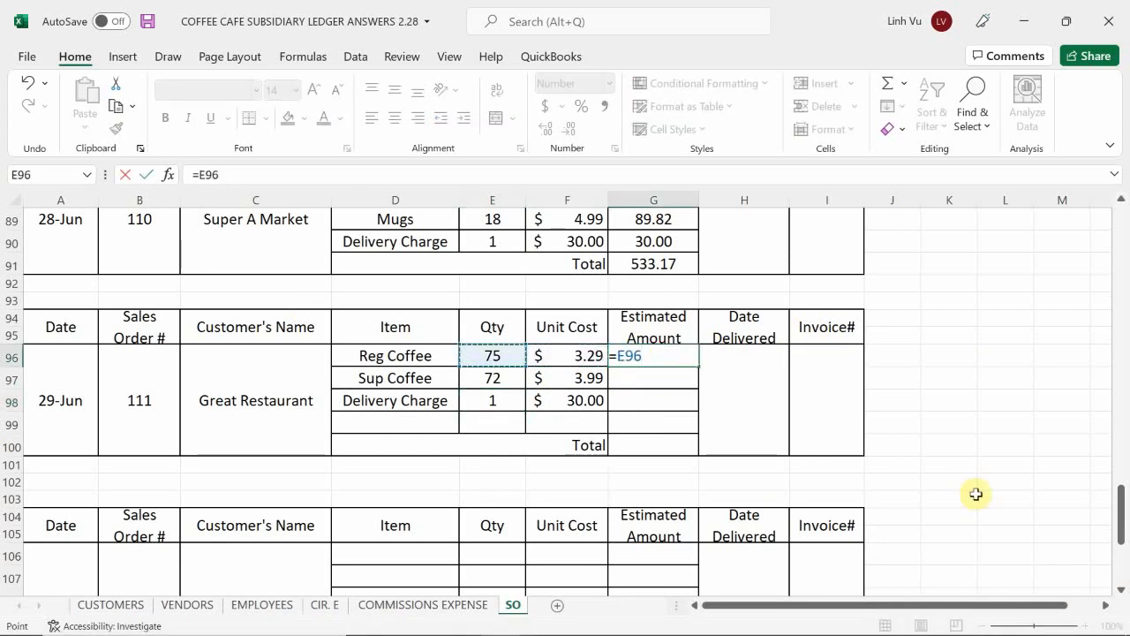
{"action": "type", "text": "*"}
{"action": "key", "text": "Left"}
{"action": "key", "text": "Return"}
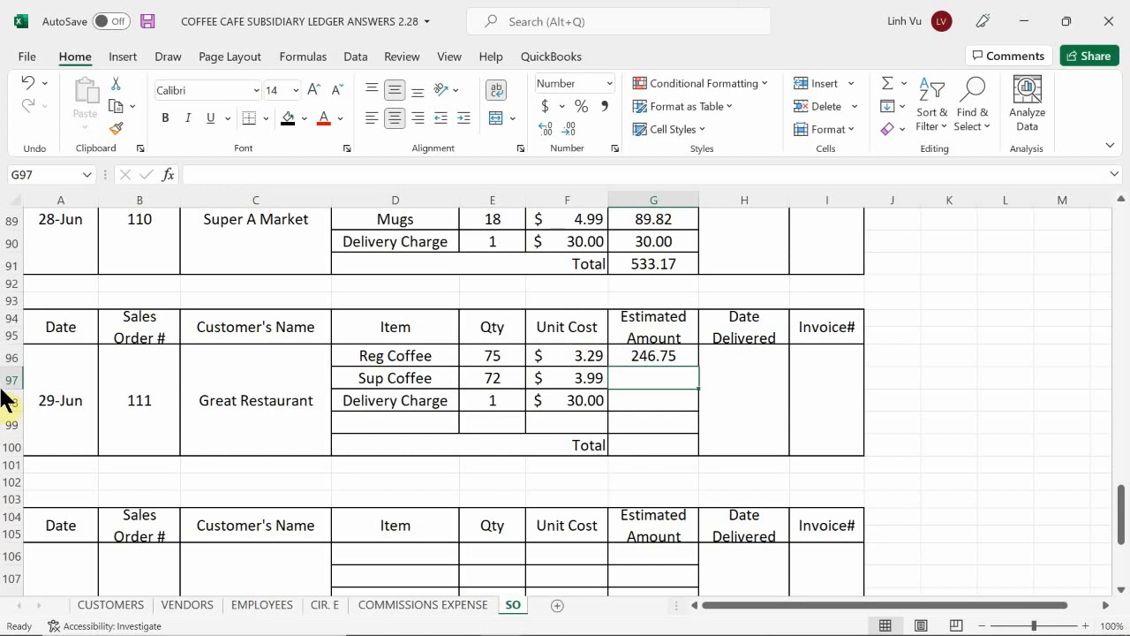
{"action": "left_click", "coordinate": [649, 358]}
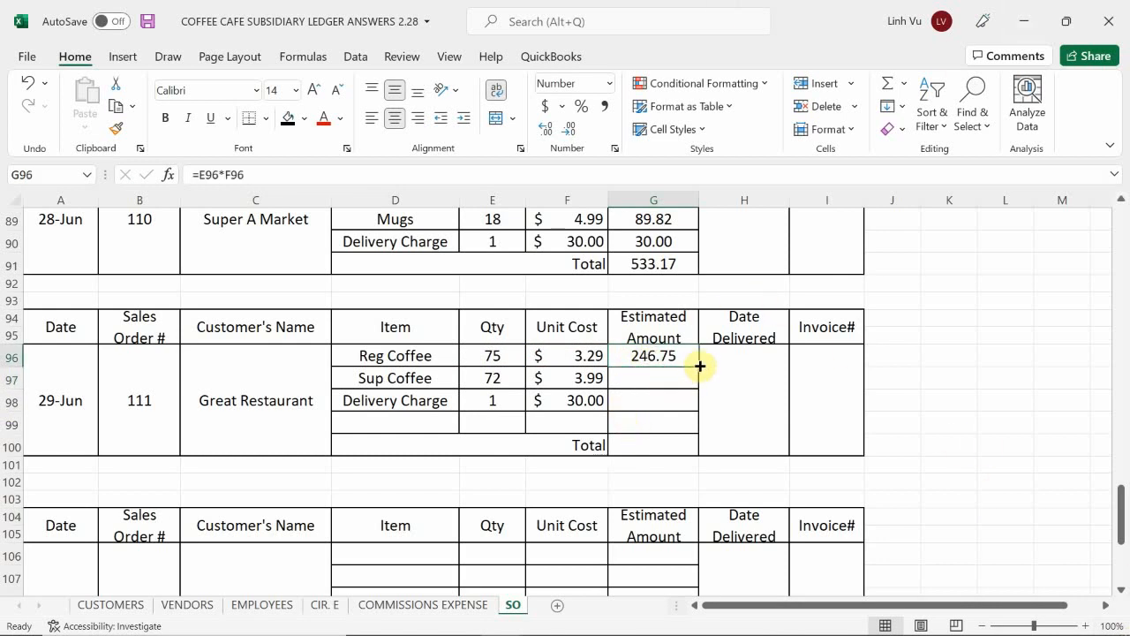
{"action": "left_click_drag", "start_coordinate": [699, 366], "coordinate": [699, 409]}
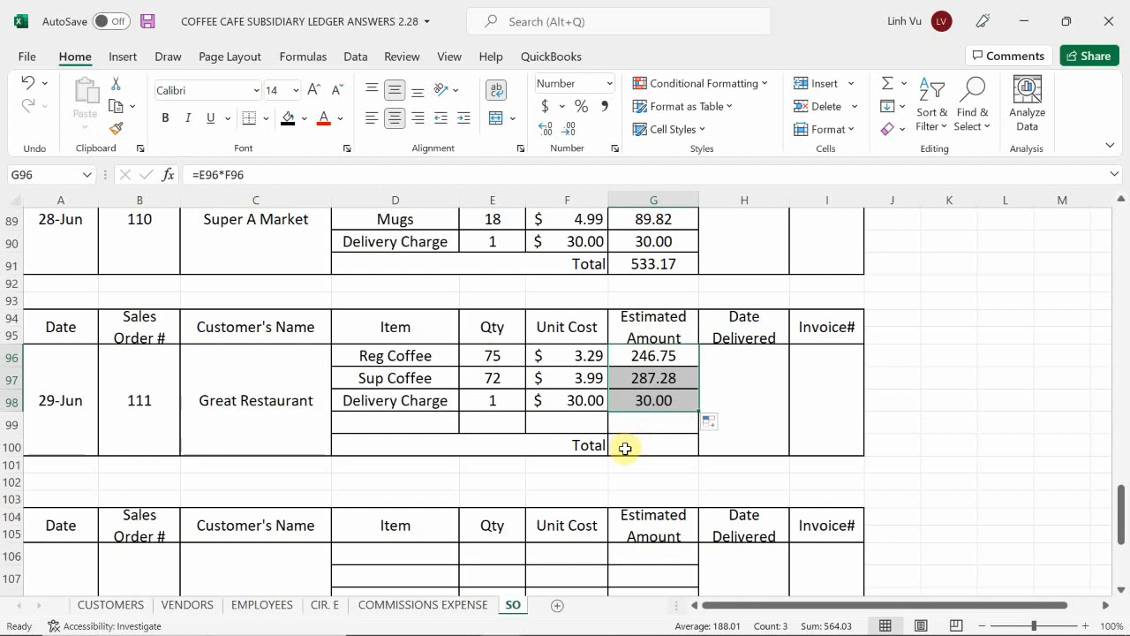
Step: Total order 111's estimated amounts in G100 with a SUM of G96:G99
{"action": "left_click", "coordinate": [625, 448]}
{"action": "type", "text": "=s"}
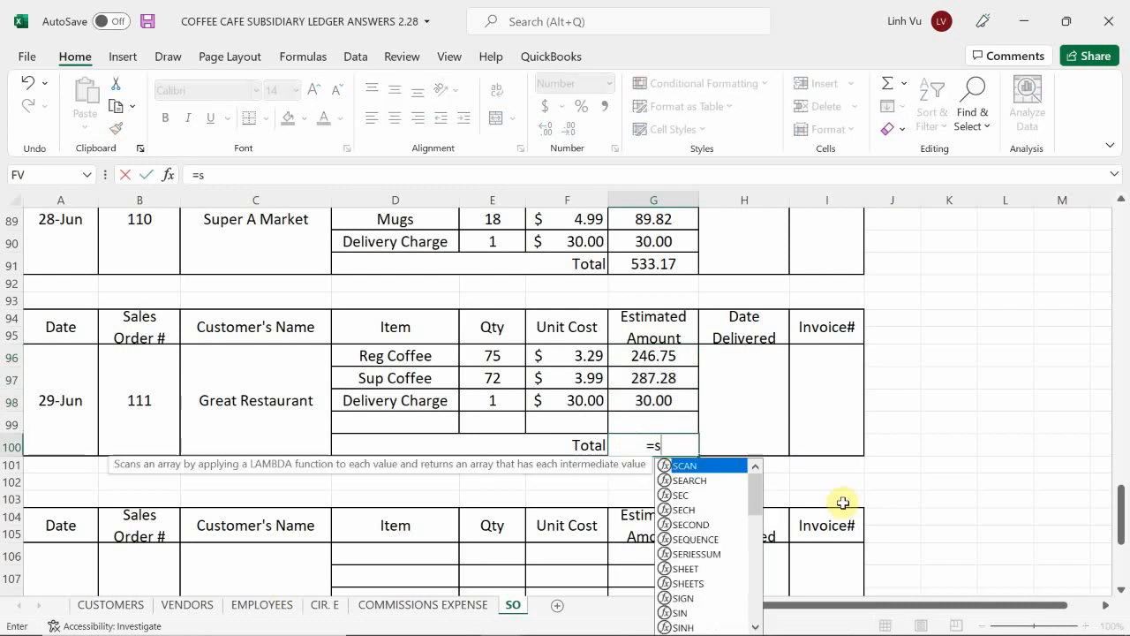
{"action": "type", "text": "um*"}
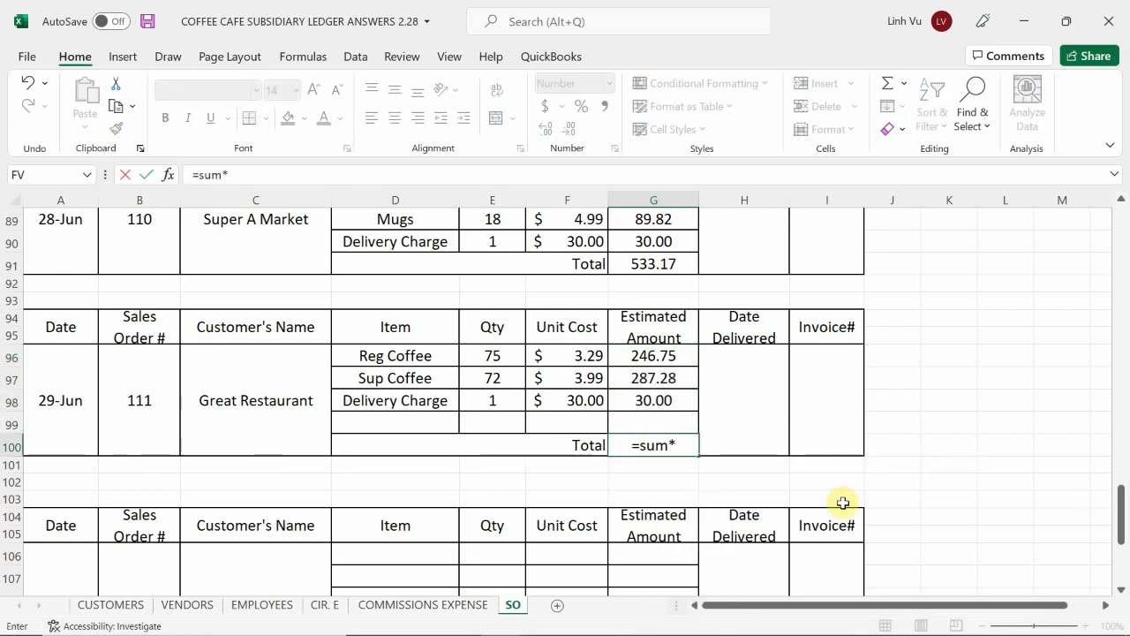
{"action": "key", "text": "BackSpace"}
{"action": "type", "text": "("}
{"action": "key", "text": "Up"}
{"action": "key", "text": "shift+Up"}
{"action": "key", "text": "shift+Up"}
{"action": "key", "text": "shift+Up"}
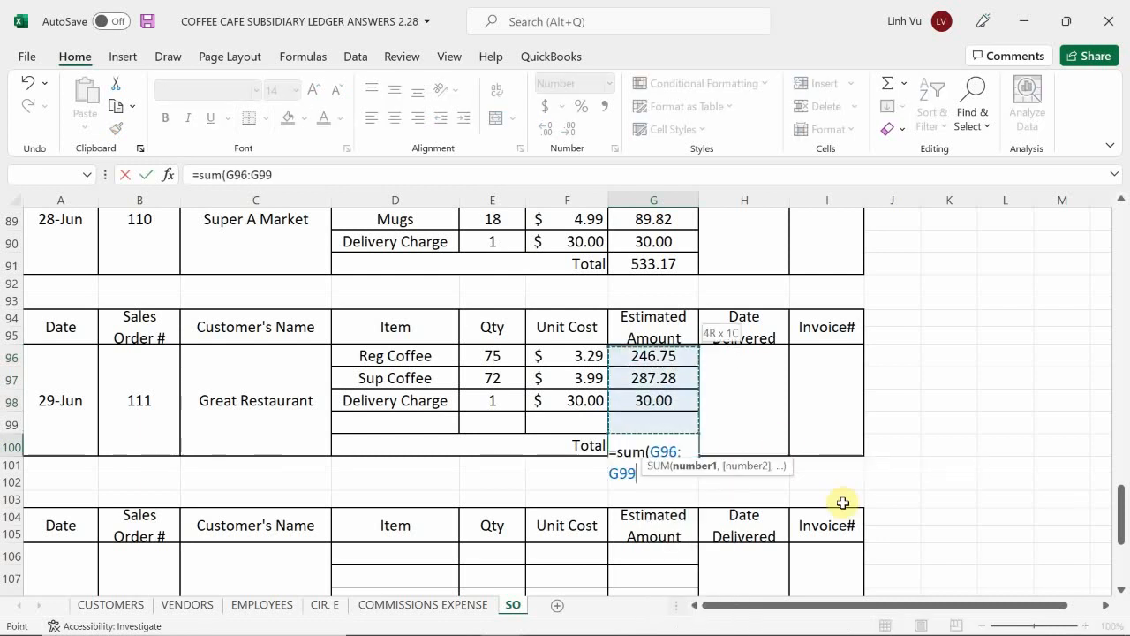
{"action": "key", "text": "Return"}
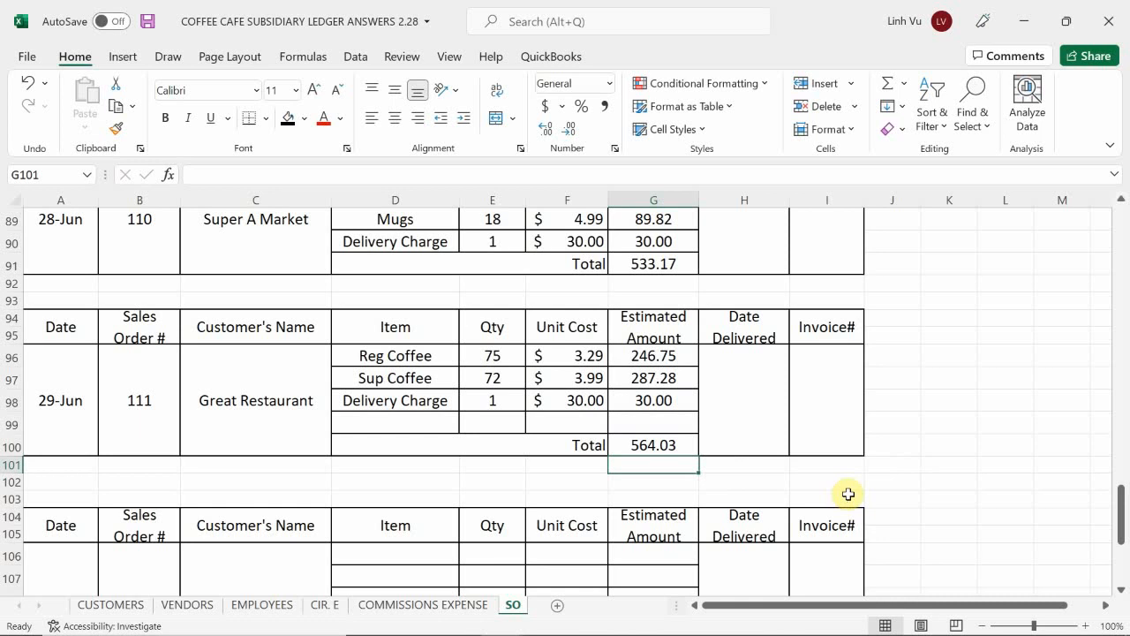
Step: Bring up the general journal workbook, switch to the Word scenario document and review the Saturday sales summary after the Great Restaurant order
{"action": "mouse_move", "coordinate": [625, 632]}
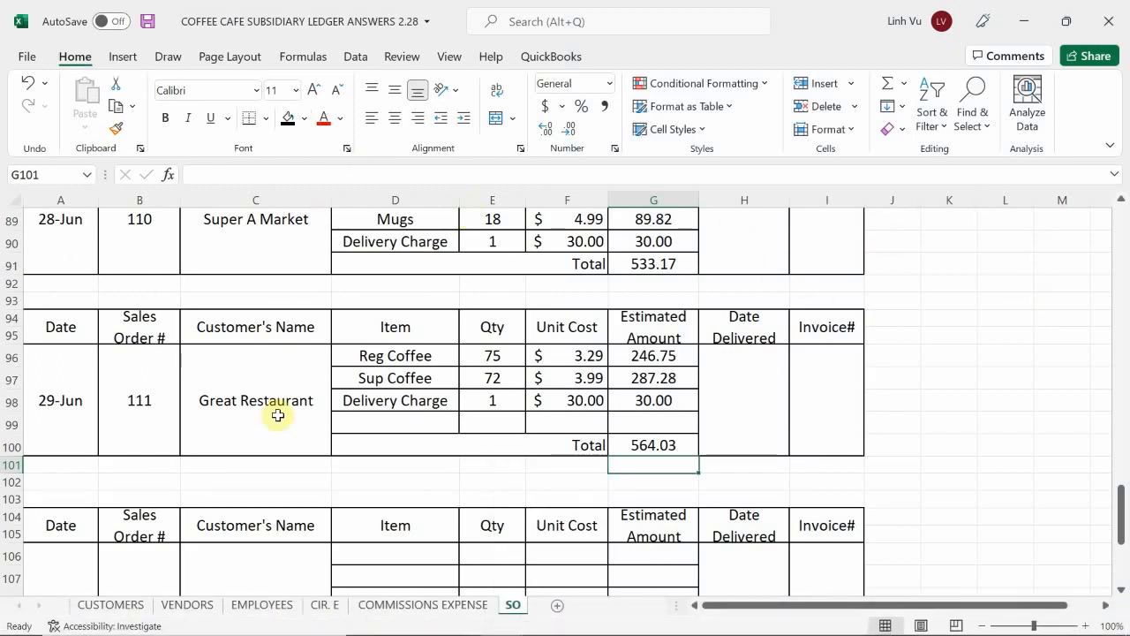
{"action": "left_click", "coordinate": [499, 618]}
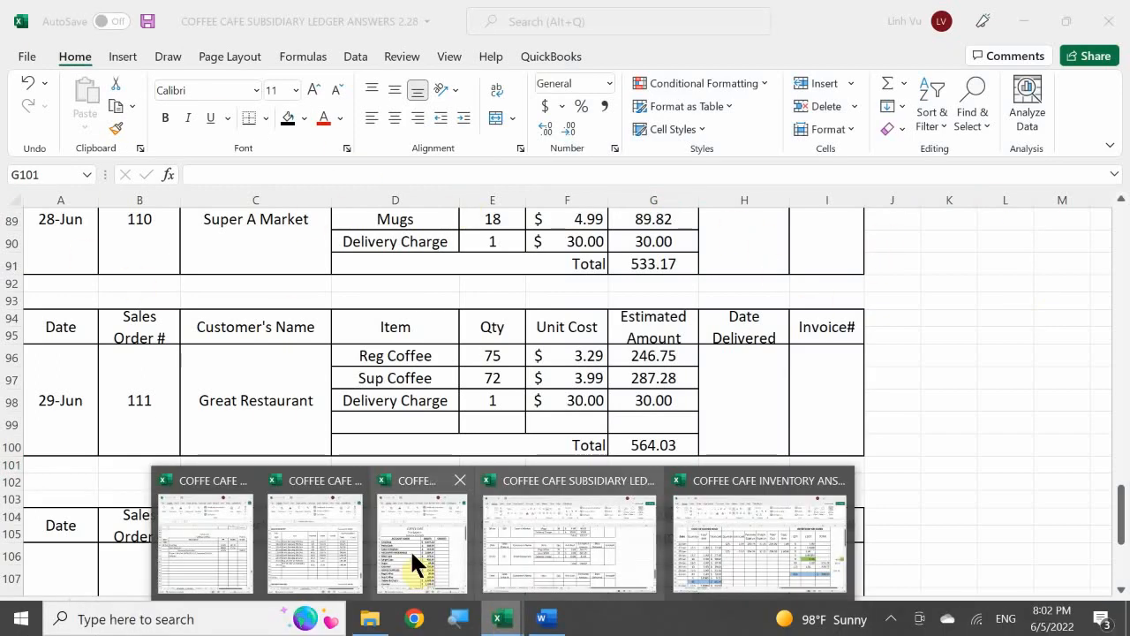
{"action": "left_click", "coordinate": [239, 528]}
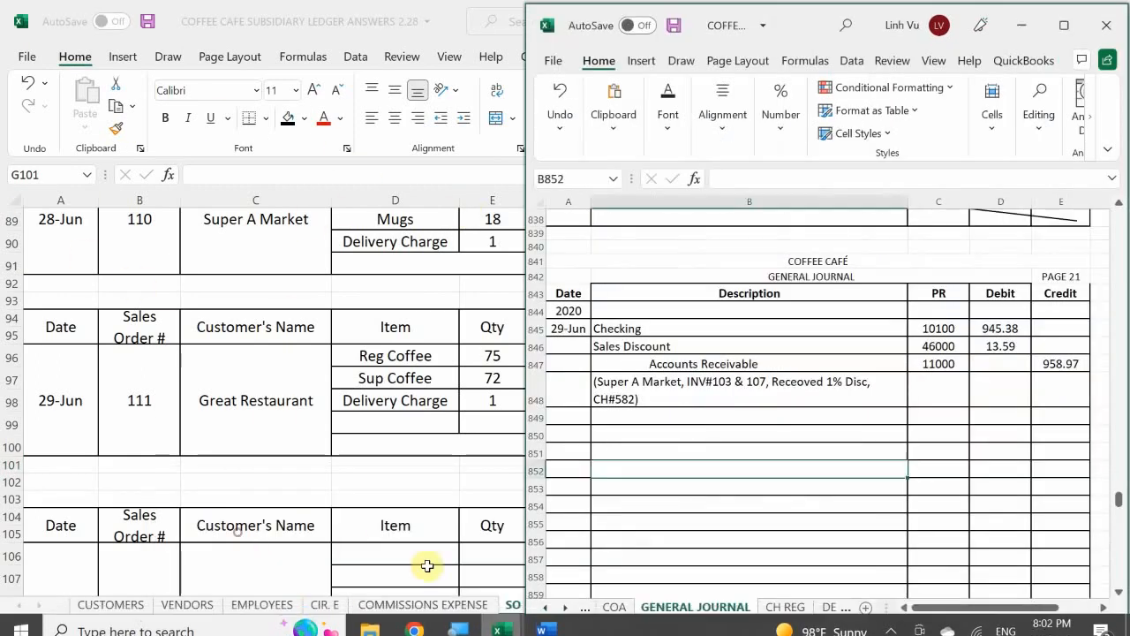
{"action": "left_click", "coordinate": [548, 620]}
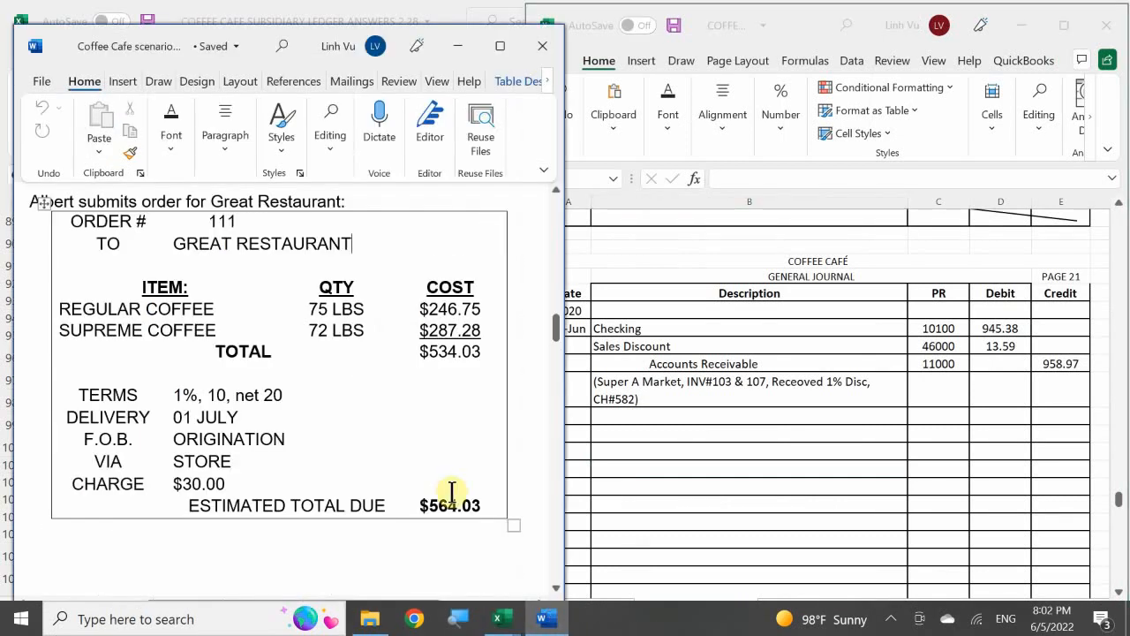
{"action": "scroll", "coordinate": [471, 441], "scroll_direction": "down", "scroll_amount": 10}
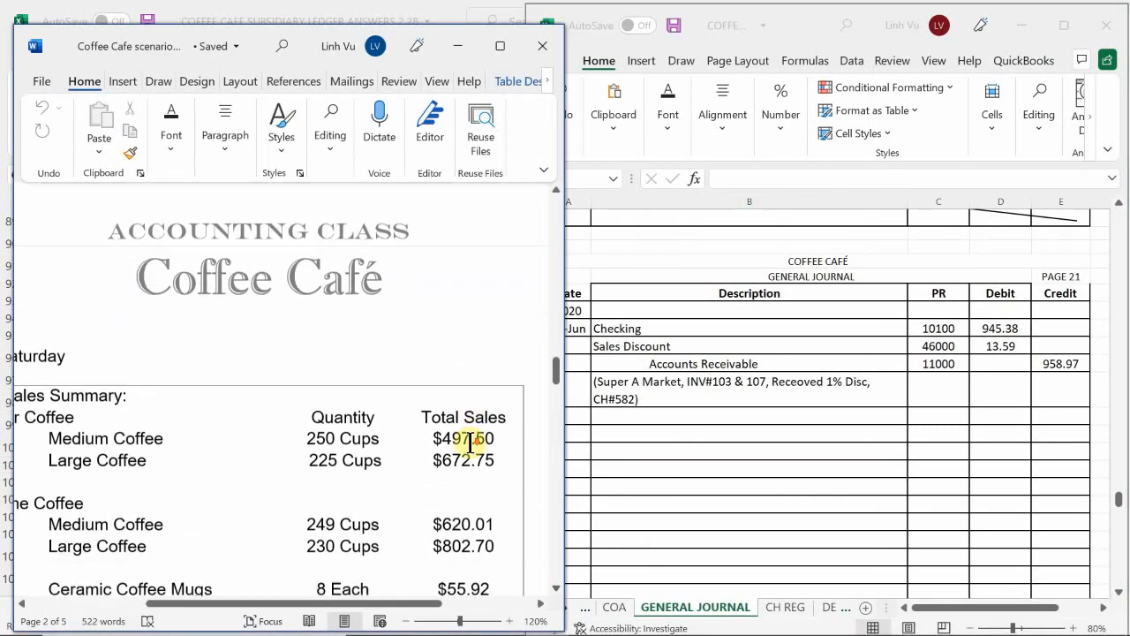
{"action": "scroll", "coordinate": [471, 442], "scroll_direction": "down", "scroll_amount": 1}
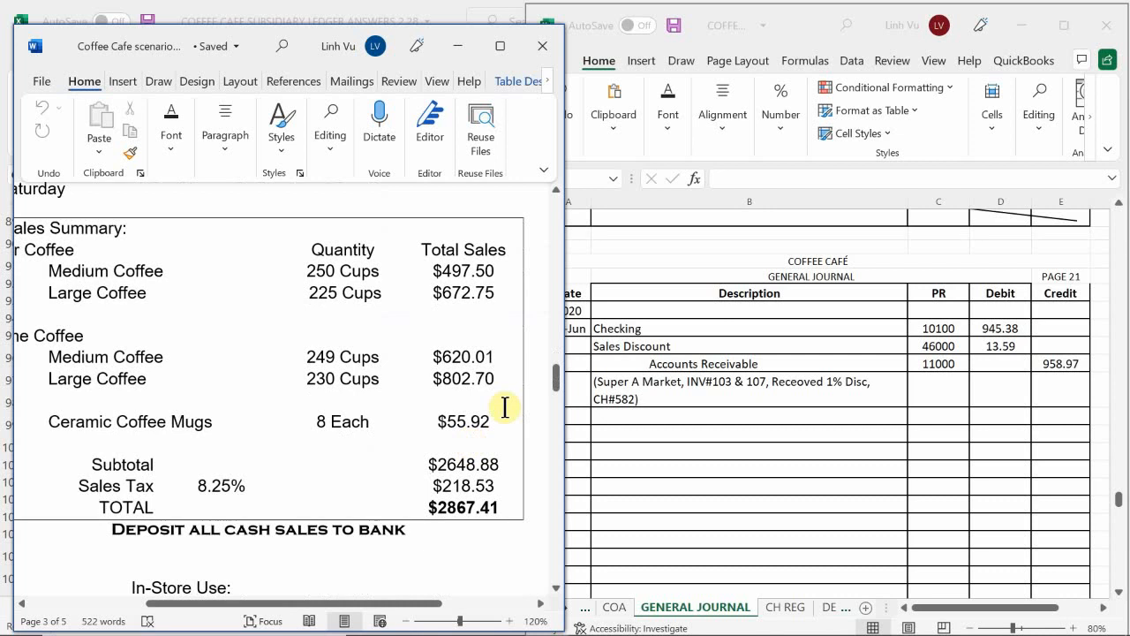
{"action": "left_click", "coordinate": [889, 620]}
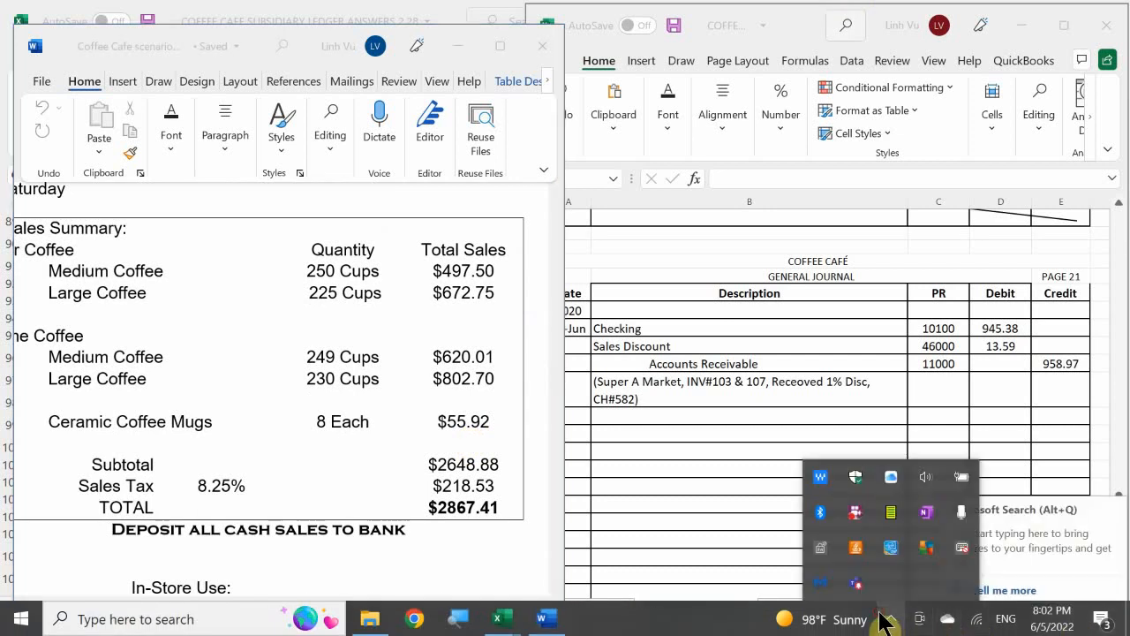
{"action": "right_click", "coordinate": [863, 525]}
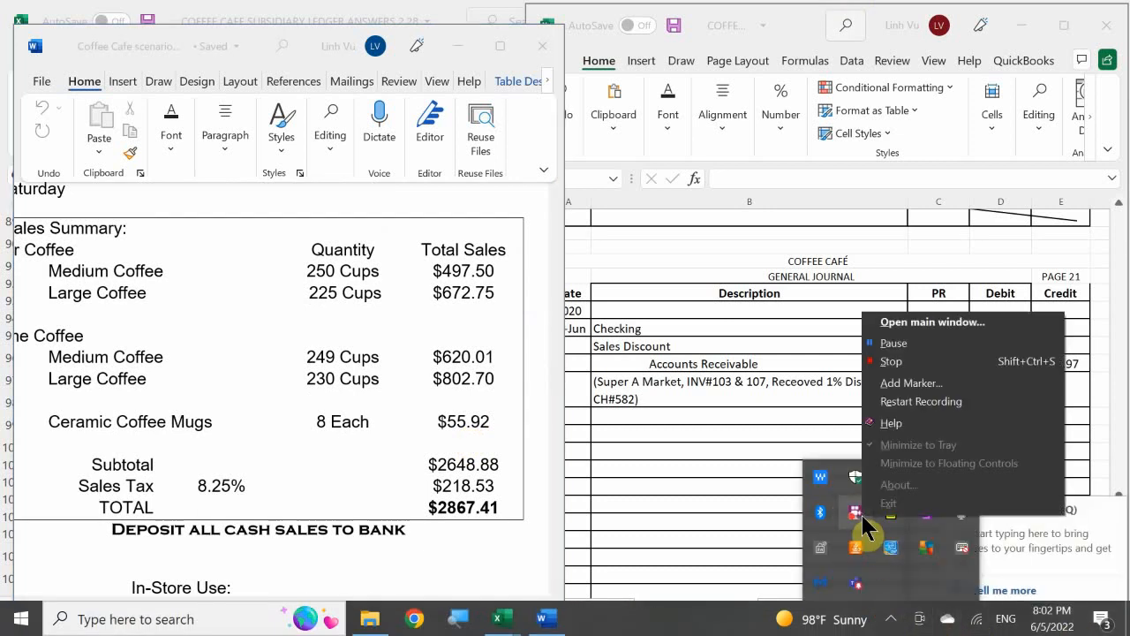
{"action": "left_click", "coordinate": [902, 339]}
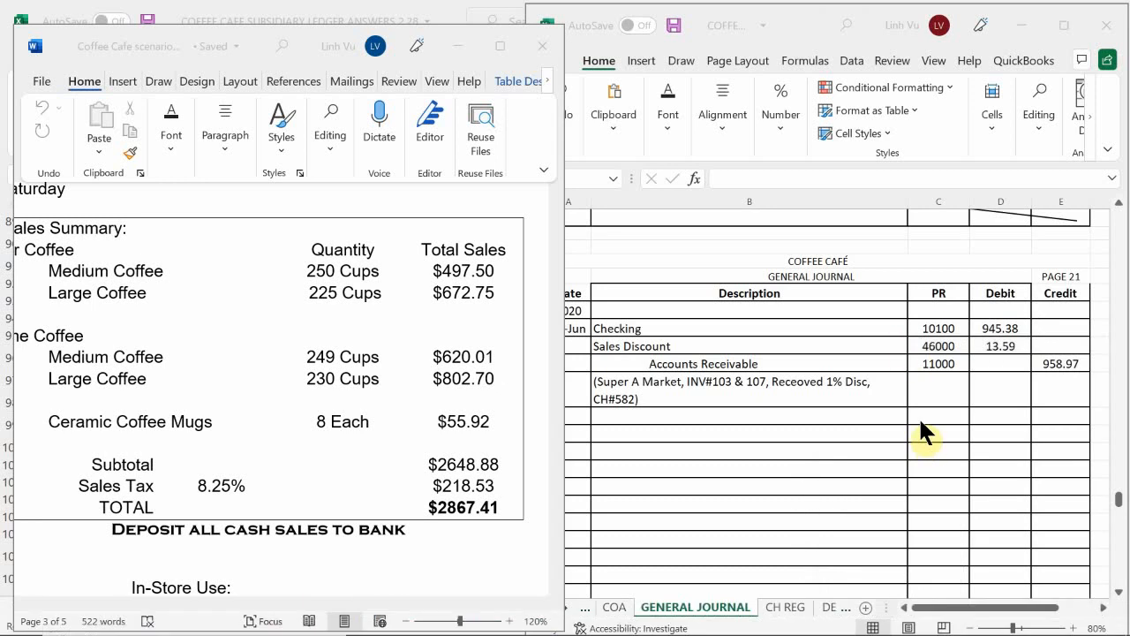
Step: Copy the descriptions and PR numbers of the 28-Jun in-store sales and COGS entries, B761:C774, on general journal page 19
{"action": "left_click", "coordinate": [672, 346]}
{"action": "scroll", "coordinate": [626, 370], "scroll_direction": "up", "scroll_amount": 2}
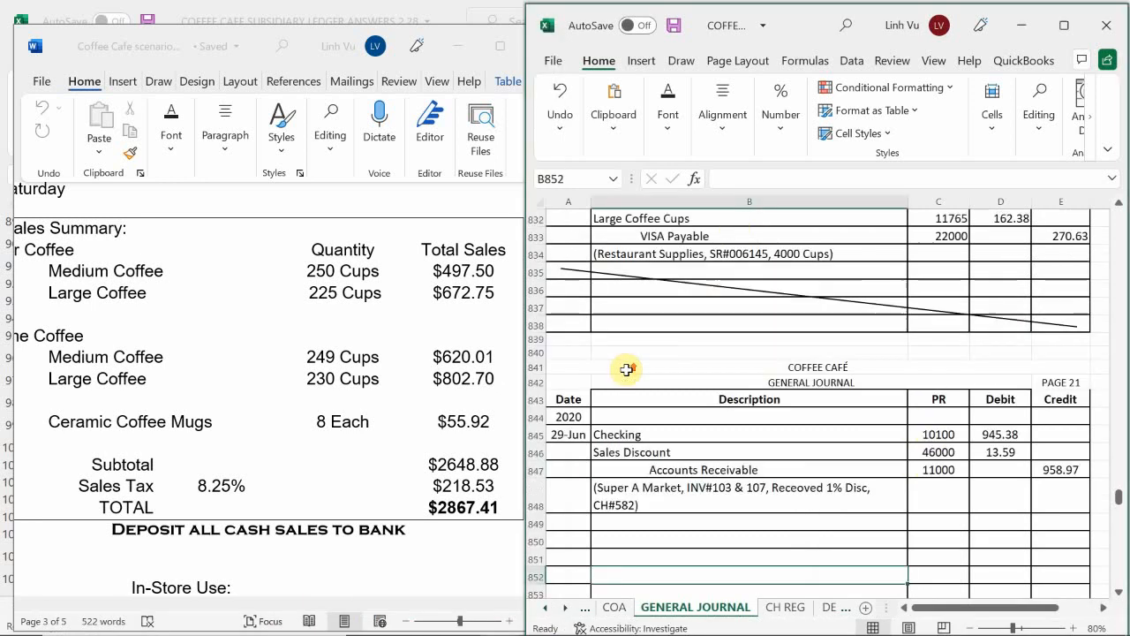
{"action": "scroll", "coordinate": [627, 370], "scroll_direction": "up", "scroll_amount": 9}
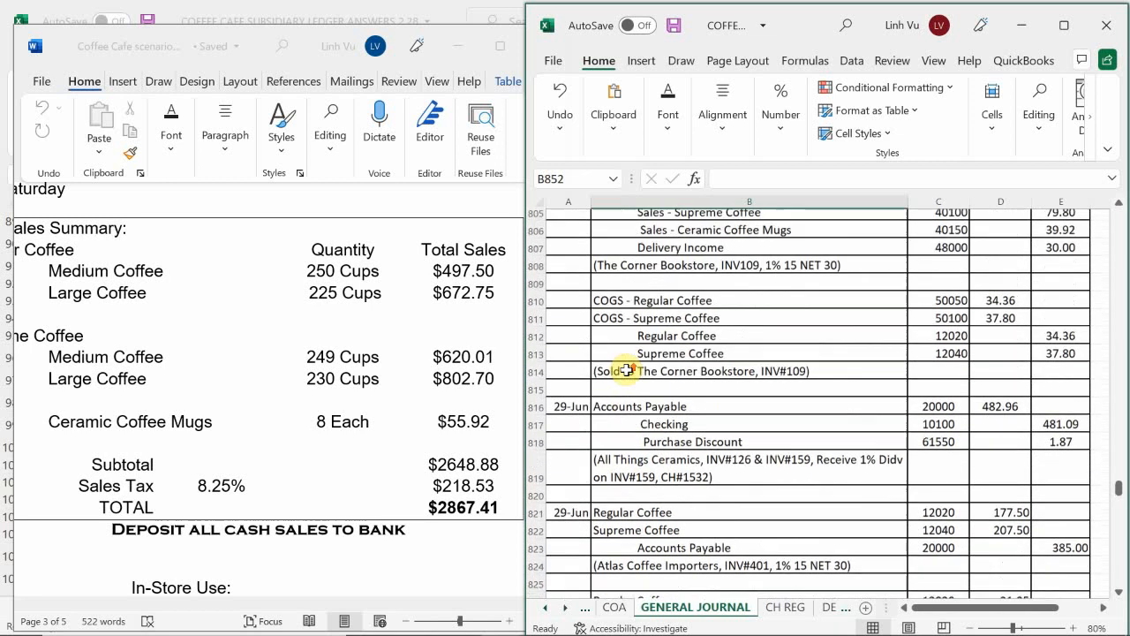
{"action": "scroll", "coordinate": [627, 370], "scroll_direction": "up", "scroll_amount": 8}
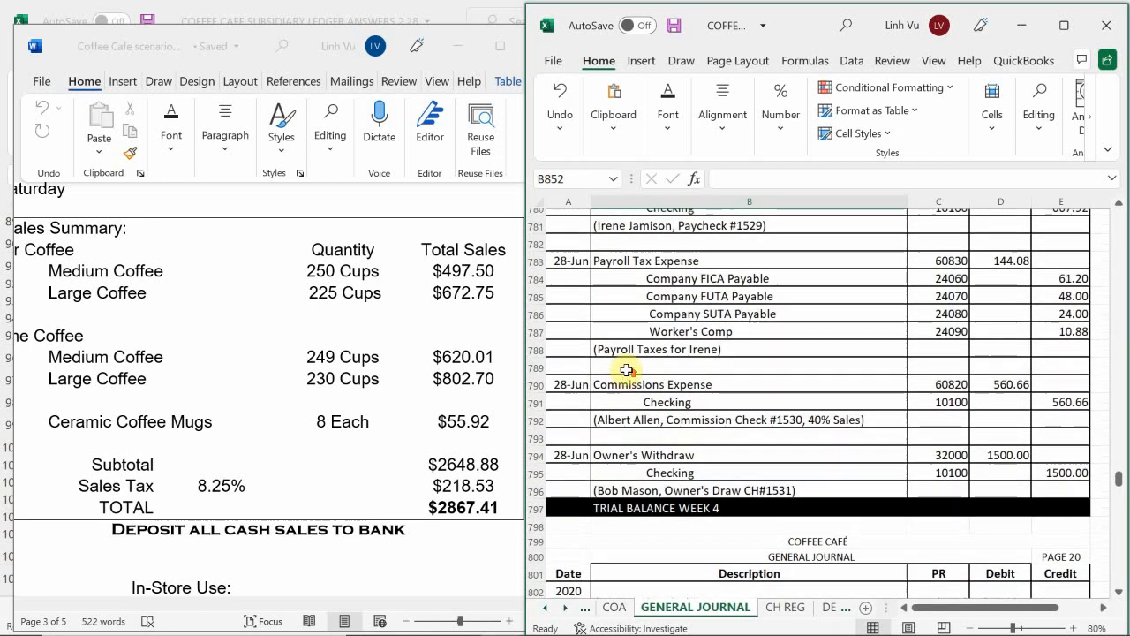
{"action": "scroll", "coordinate": [627, 370], "scroll_direction": "up", "scroll_amount": 7}
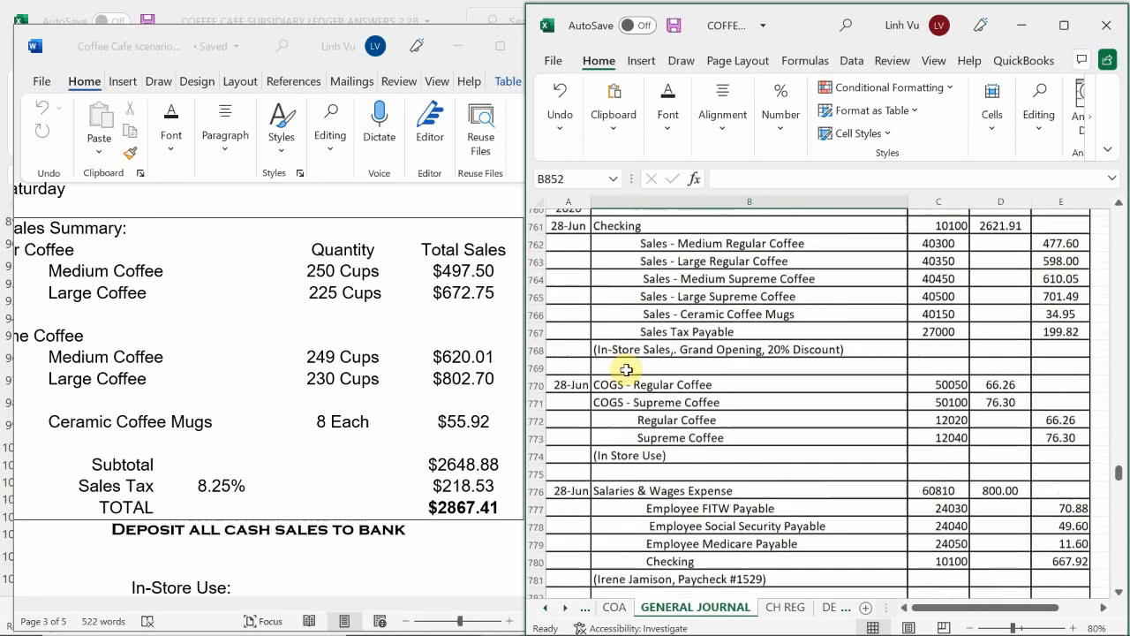
{"action": "scroll", "coordinate": [626, 369], "scroll_direction": "up", "scroll_amount": 1}
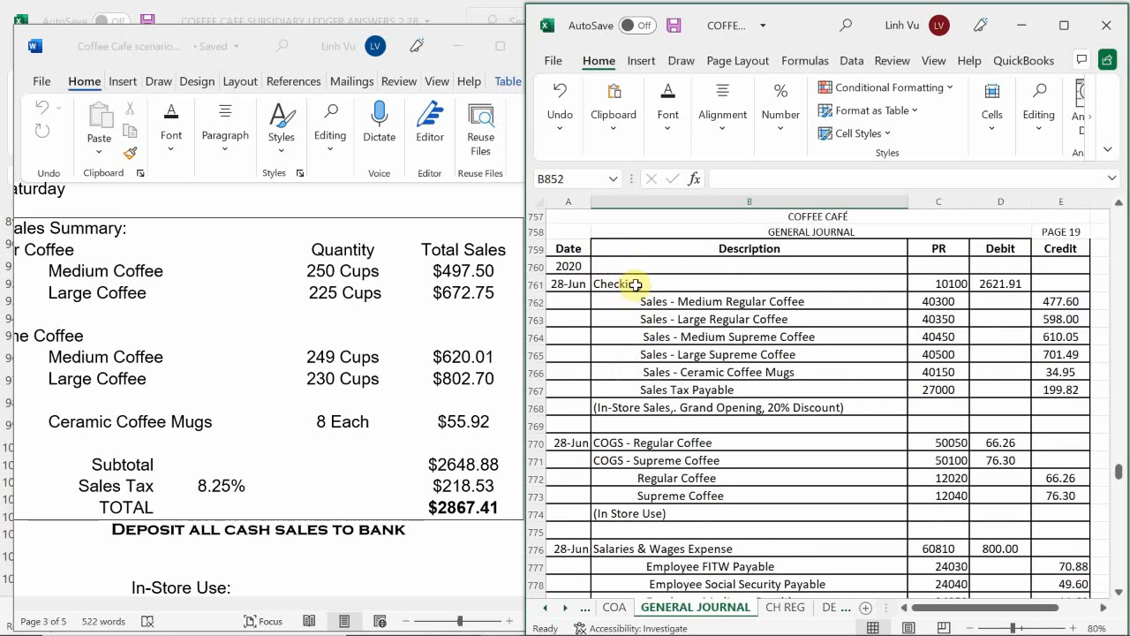
{"action": "left_click_drag", "start_coordinate": [635, 284], "coordinate": [941, 517]}
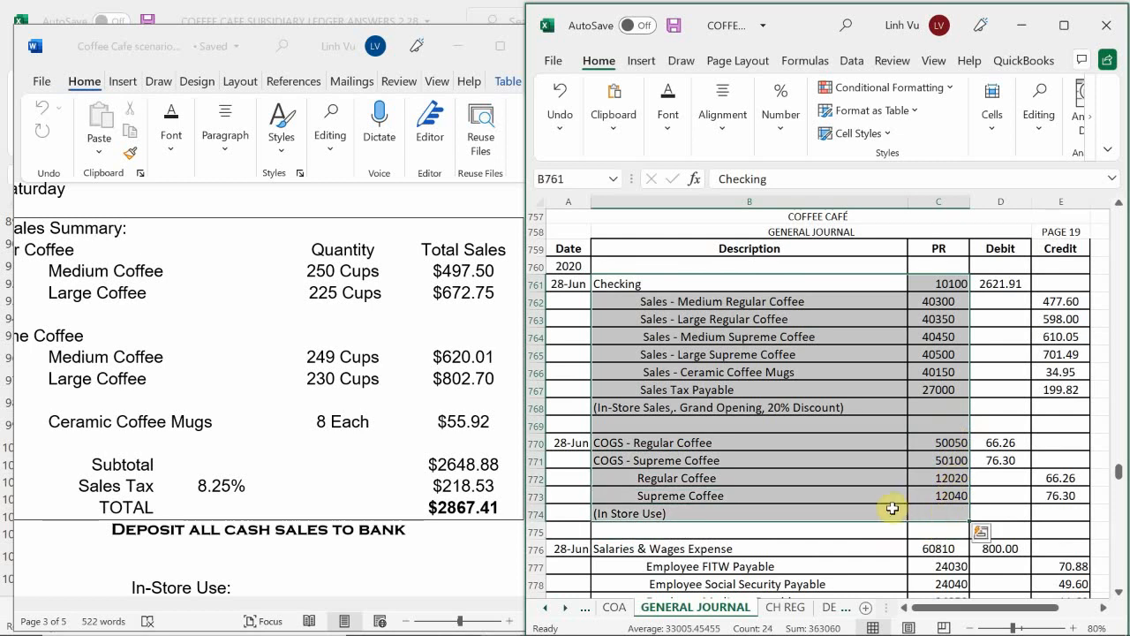
{"action": "key", "text": "ctrl+c"}
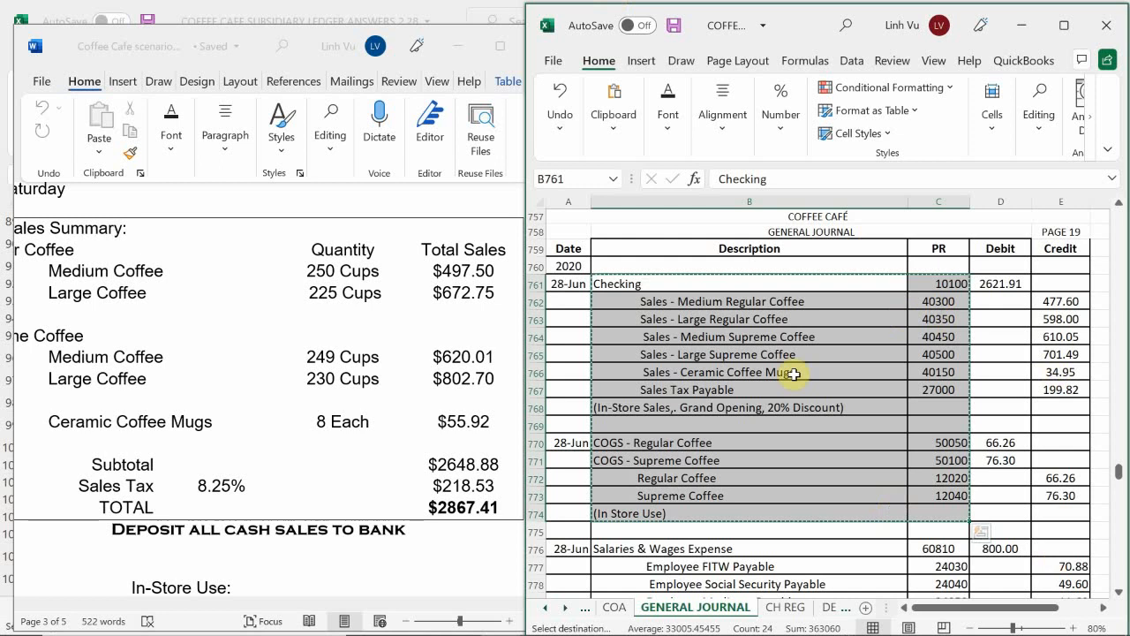
Step: Paste the copied entries at B850 on general journal page 21 and enter the date 6/29 in A850
{"action": "scroll", "coordinate": [647, 430], "scroll_direction": "down", "scroll_amount": 20}
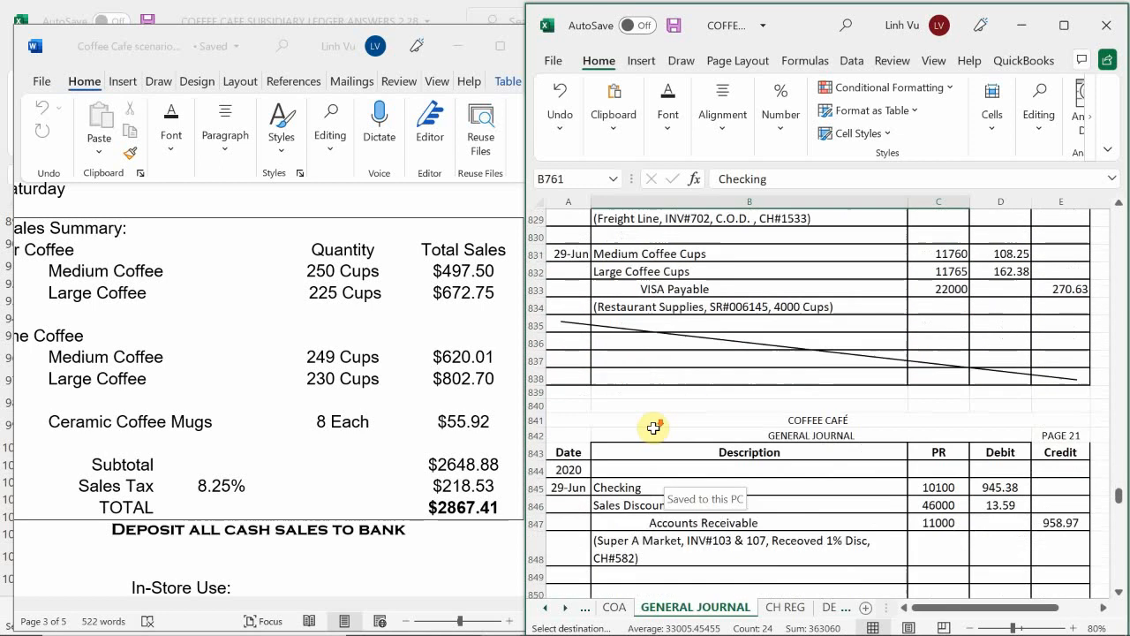
{"action": "scroll", "coordinate": [648, 431], "scroll_direction": "down", "scroll_amount": 3}
{"action": "scroll", "coordinate": [641, 433], "scroll_direction": "up", "scroll_amount": 6}
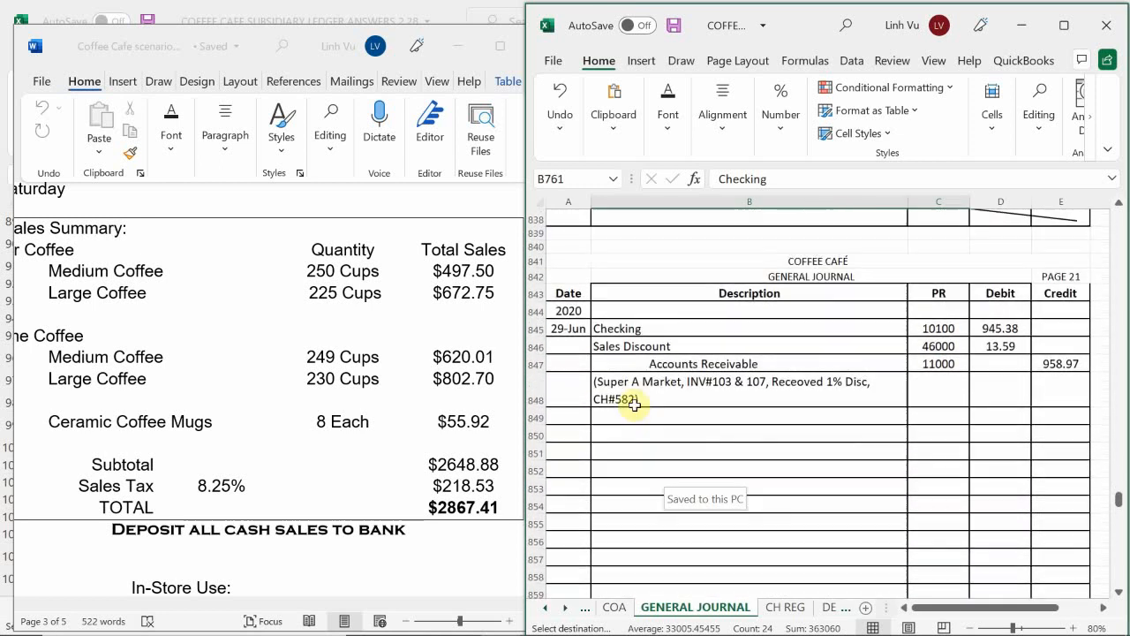
{"action": "left_click", "coordinate": [621, 434]}
{"action": "key", "text": "ctrl+v"}
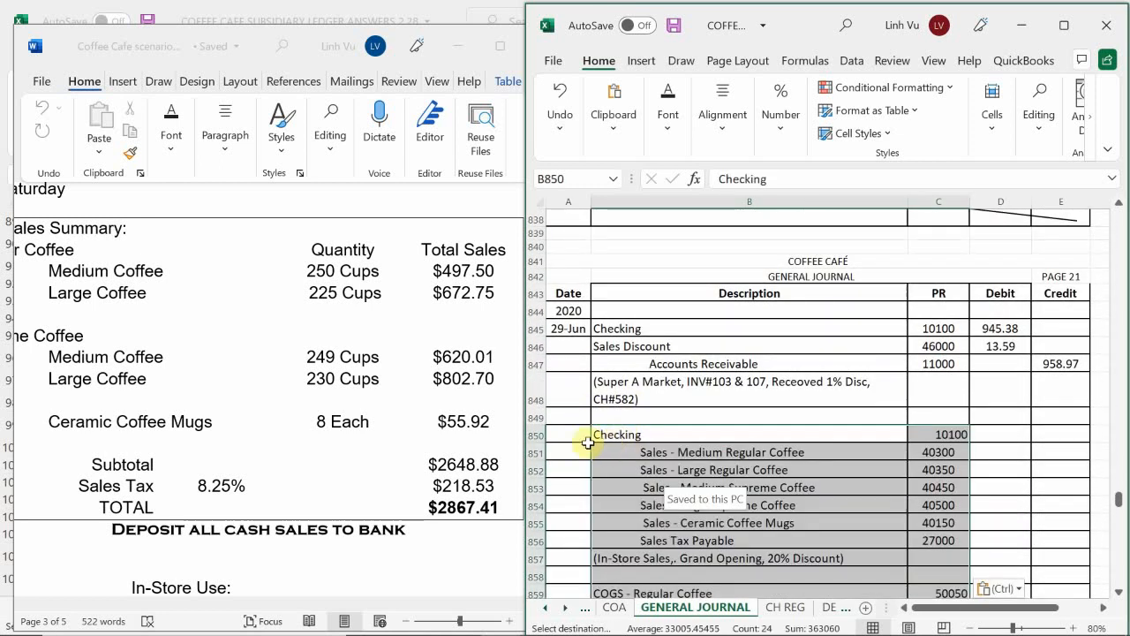
{"action": "left_click", "coordinate": [574, 435]}
{"action": "type", "text": "6/29"}
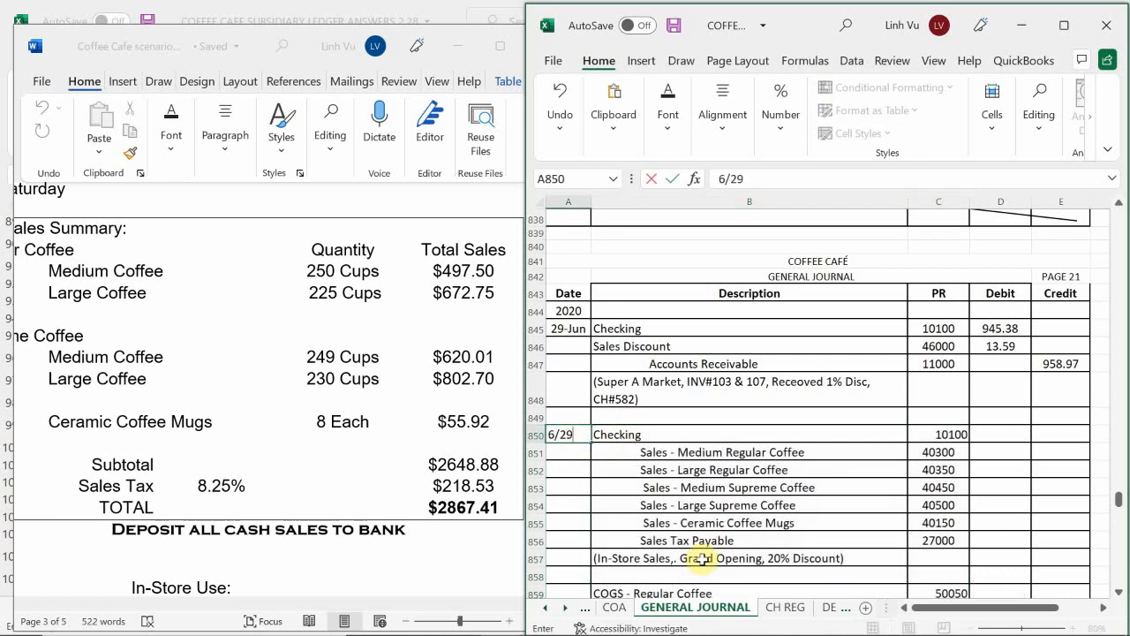
{"action": "key", "text": "Return"}
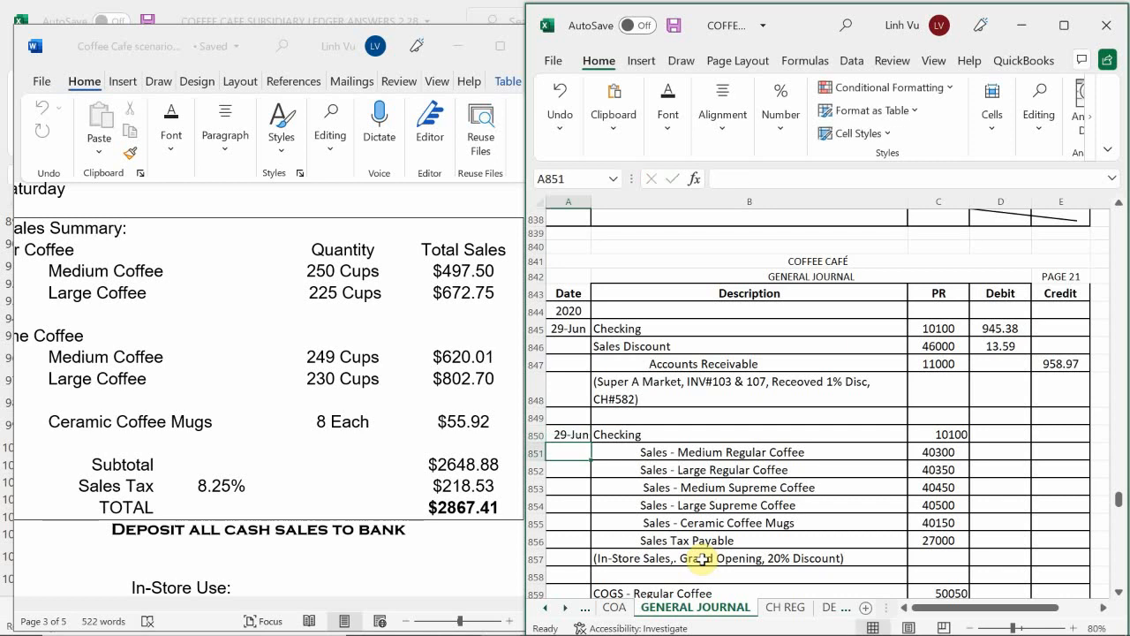
Step: Calculate the Checking debit in D850 with a SUM of the credit cells E851:E857
{"action": "scroll", "coordinate": [774, 431], "scroll_direction": "down", "scroll_amount": 1}
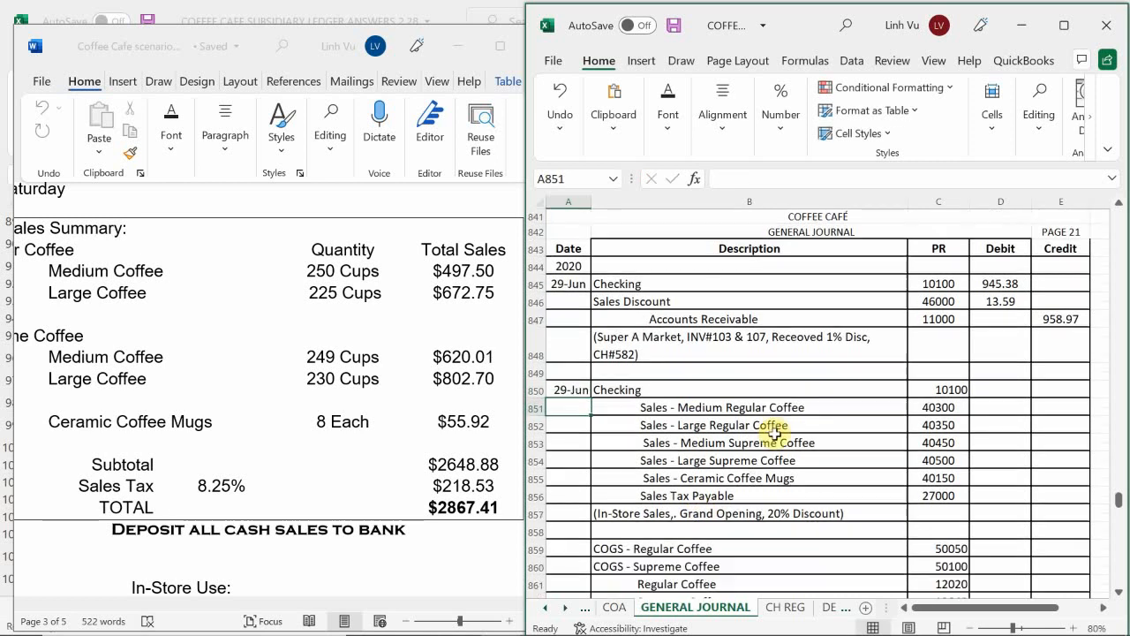
{"action": "scroll", "coordinate": [775, 433], "scroll_direction": "down", "scroll_amount": 2}
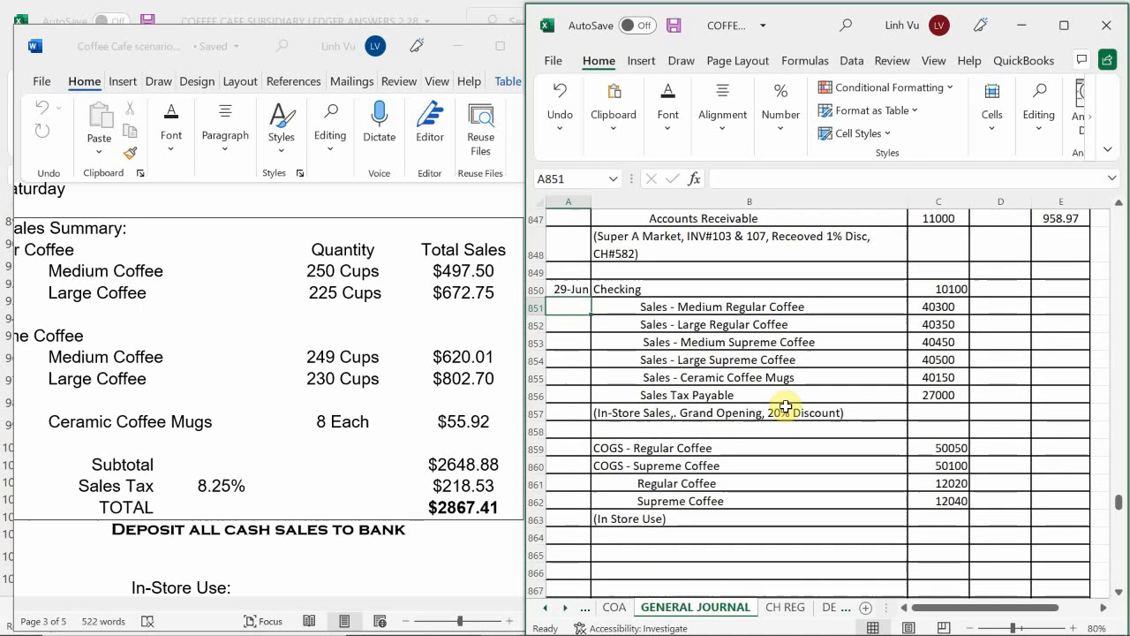
{"action": "left_click", "coordinate": [994, 451]}
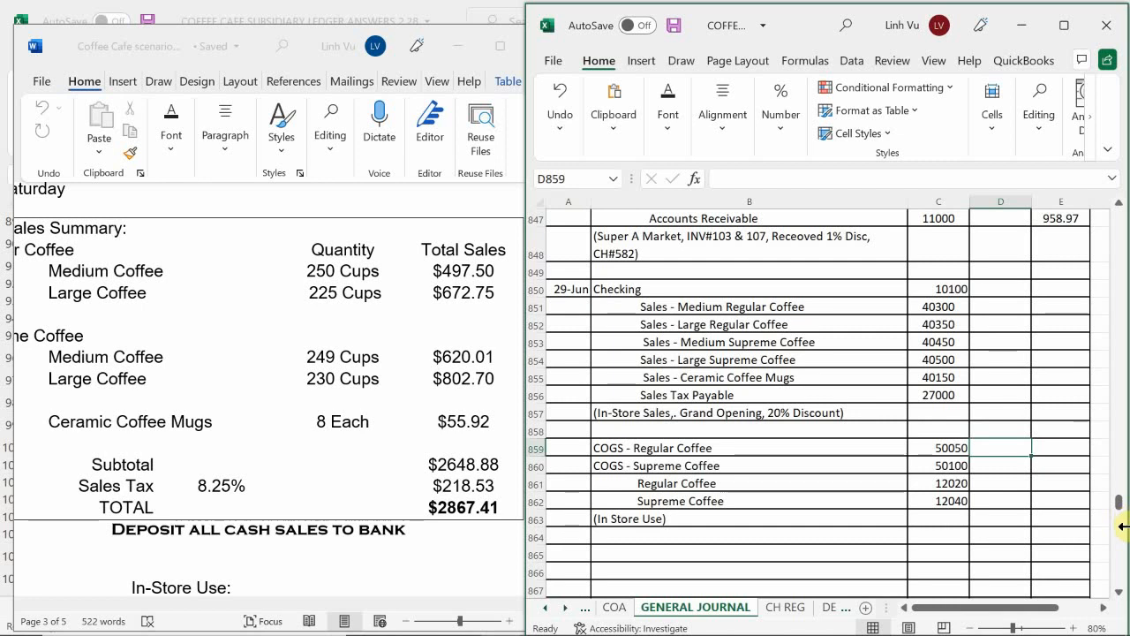
{"action": "left_click", "coordinate": [985, 288]}
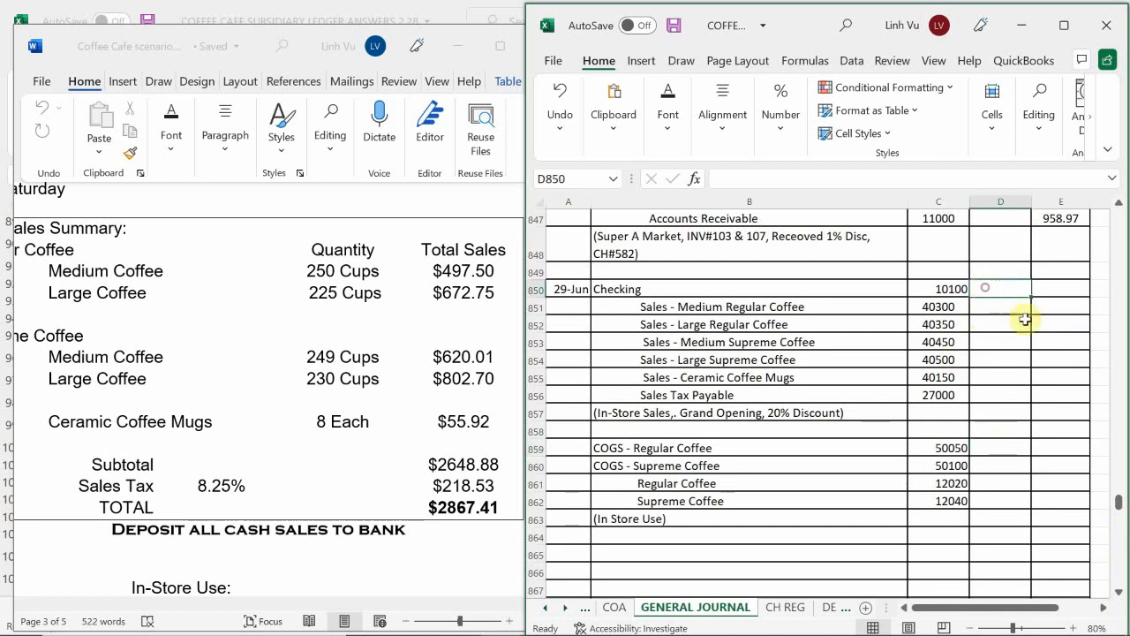
{"action": "type", "text": "=su"}
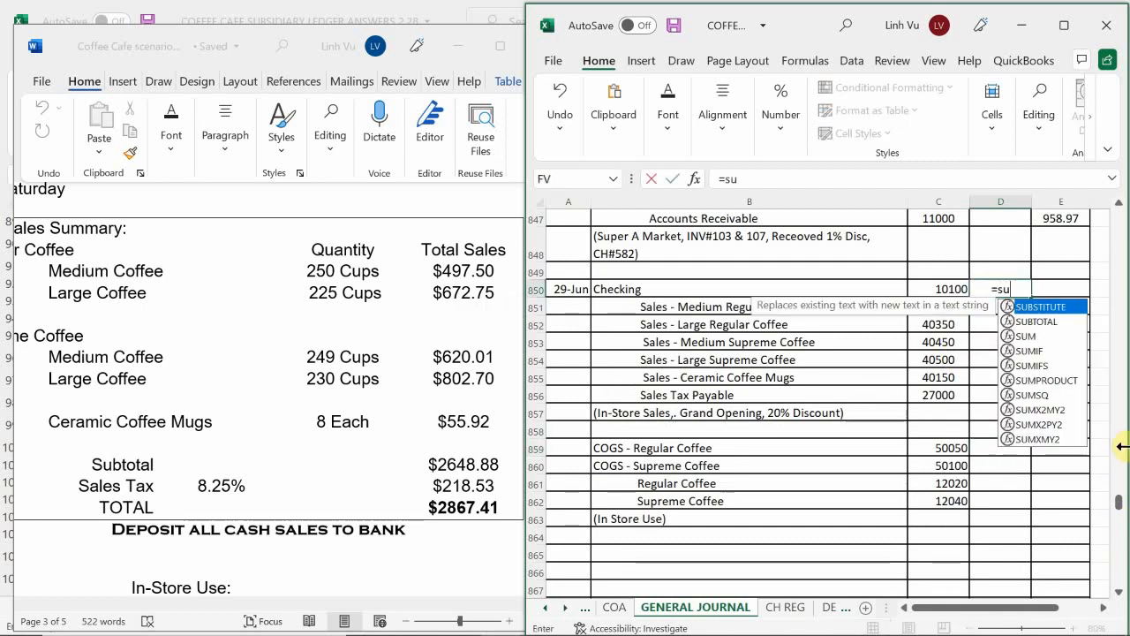
{"action": "type", "text": "m*"}
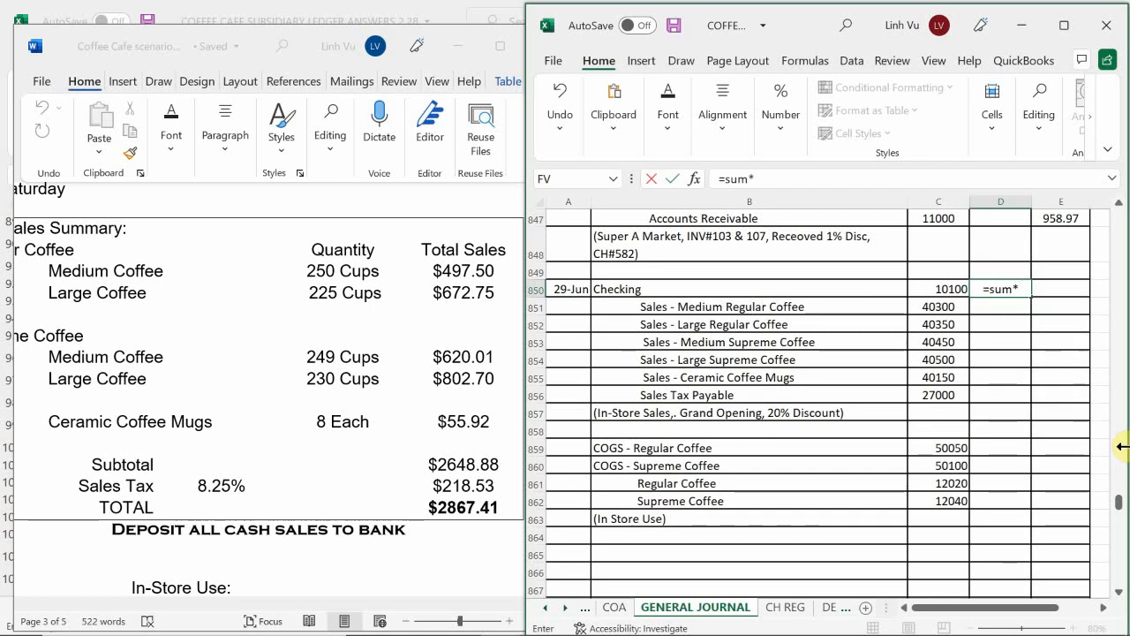
{"action": "key", "text": "BackSpace"}
{"action": "type", "text": "("}
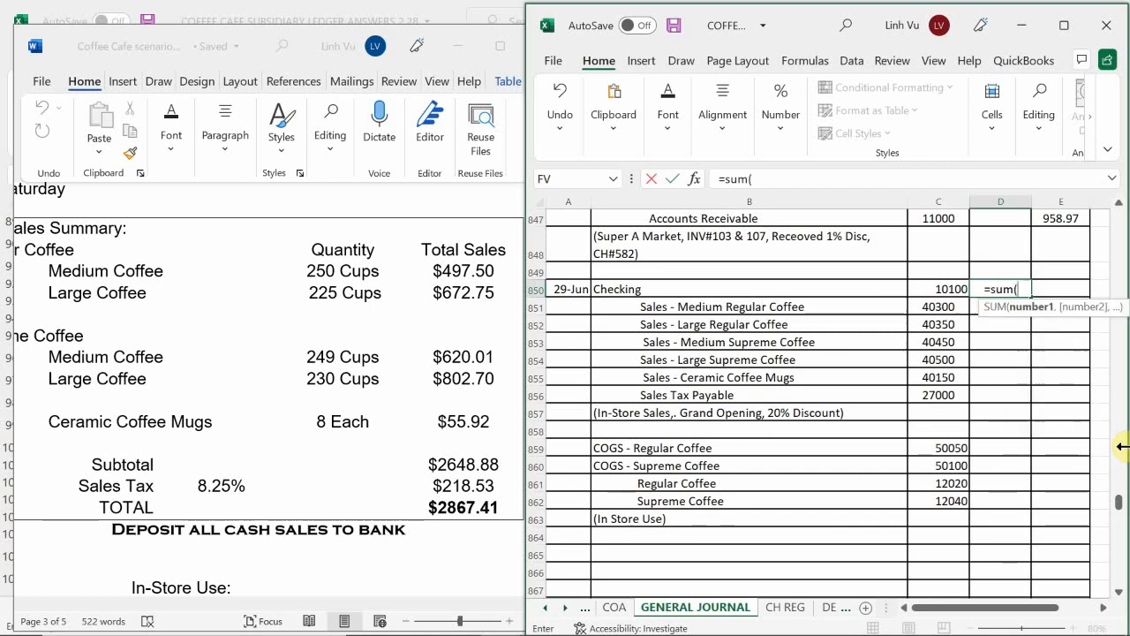
{"action": "key", "text": "Right"}
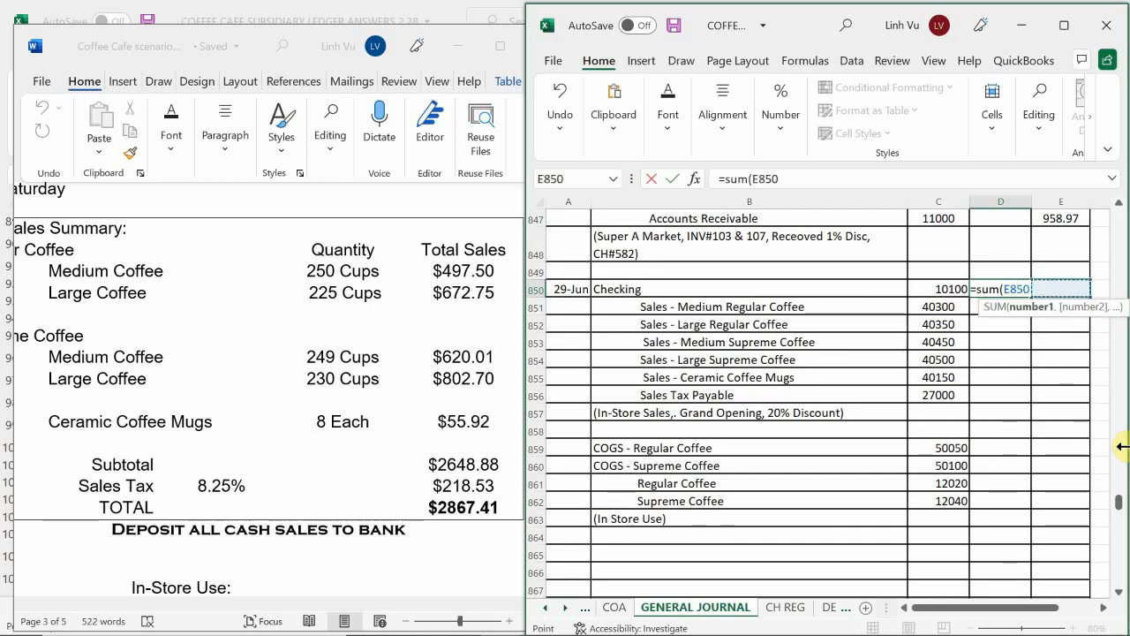
{"action": "key", "text": "Down"}
{"action": "key", "text": "shift+Down"}
{"action": "key", "text": "shift+Down"}
{"action": "key", "text": "shift+Down"}
{"action": "key", "text": "shift+Down"}
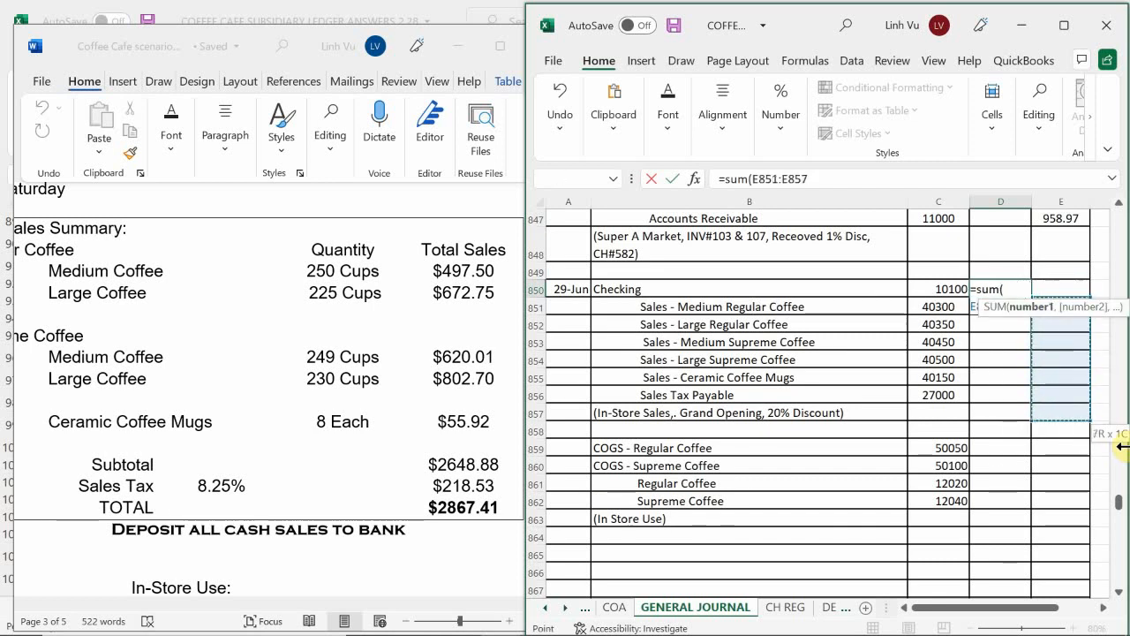
{"action": "key", "text": "Return"}
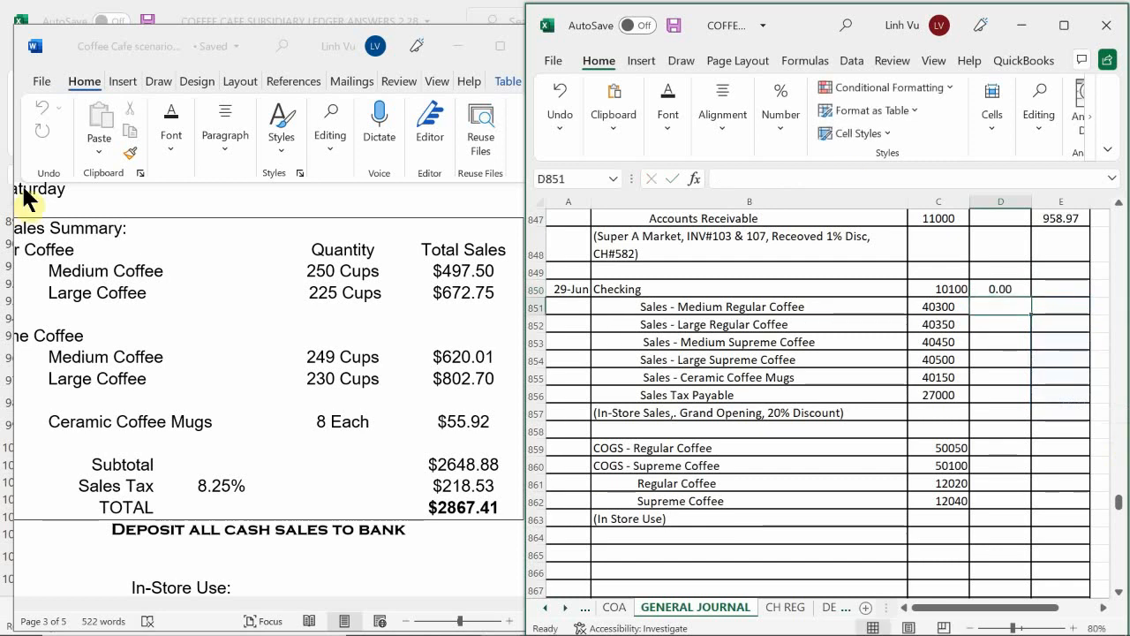
Step: Enter the regular coffee sales credits: 497.50 for Medium in E851 and 672.75 for Large in E852
{"action": "left_click", "coordinate": [1061, 301]}
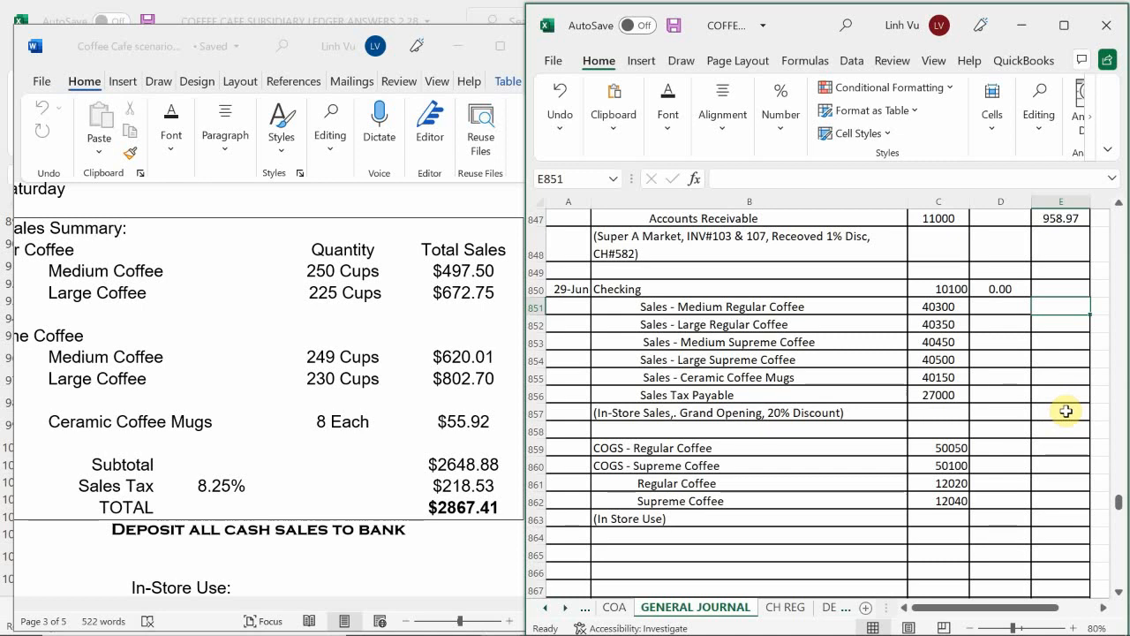
{"action": "type", "text": "497.5"}
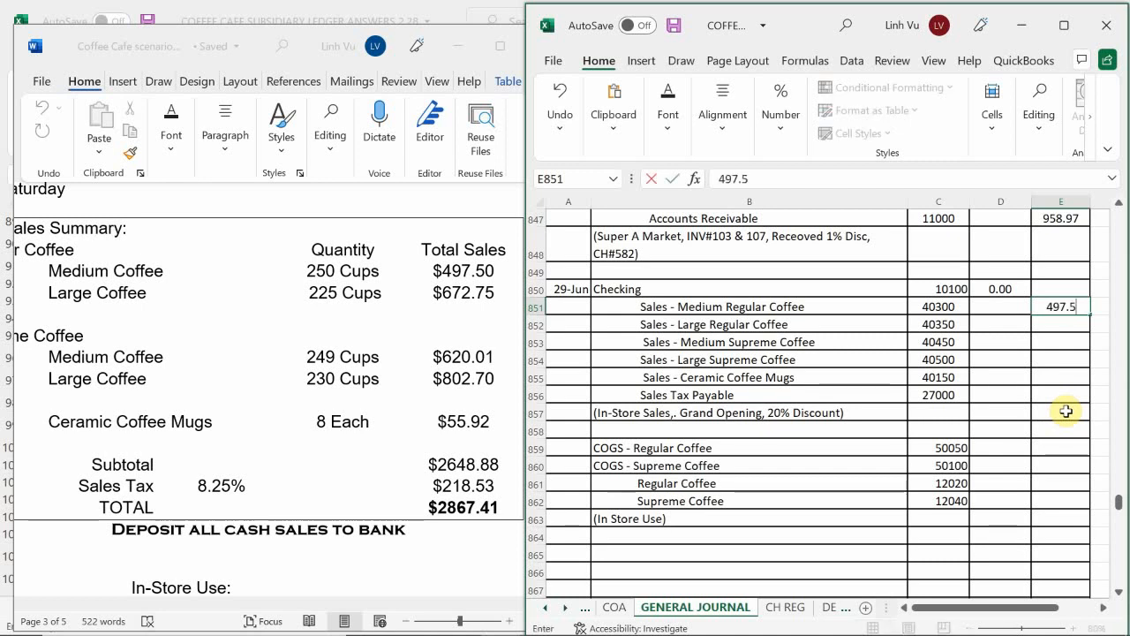
{"action": "key", "text": "Return"}
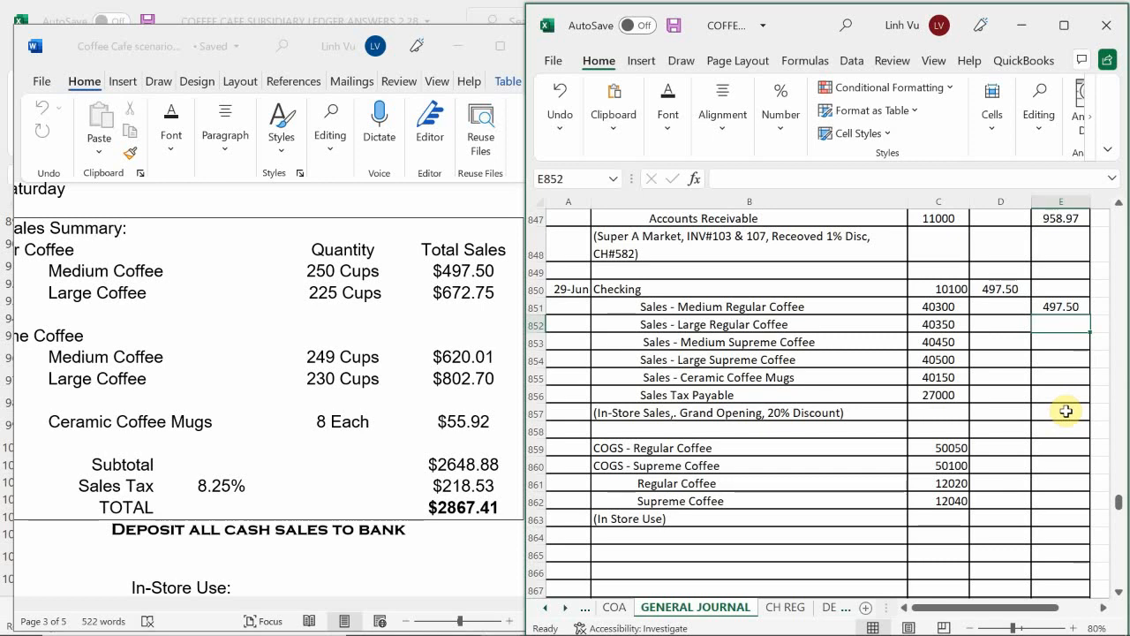
{"action": "type", "text": "672.75"}
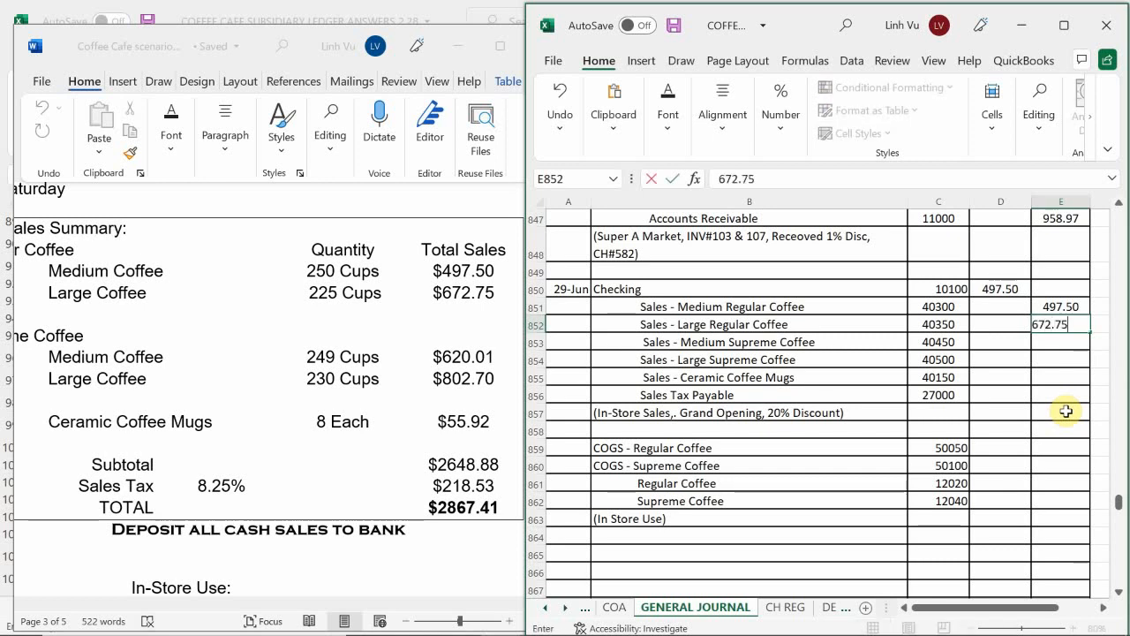
{"action": "key", "text": "Return"}
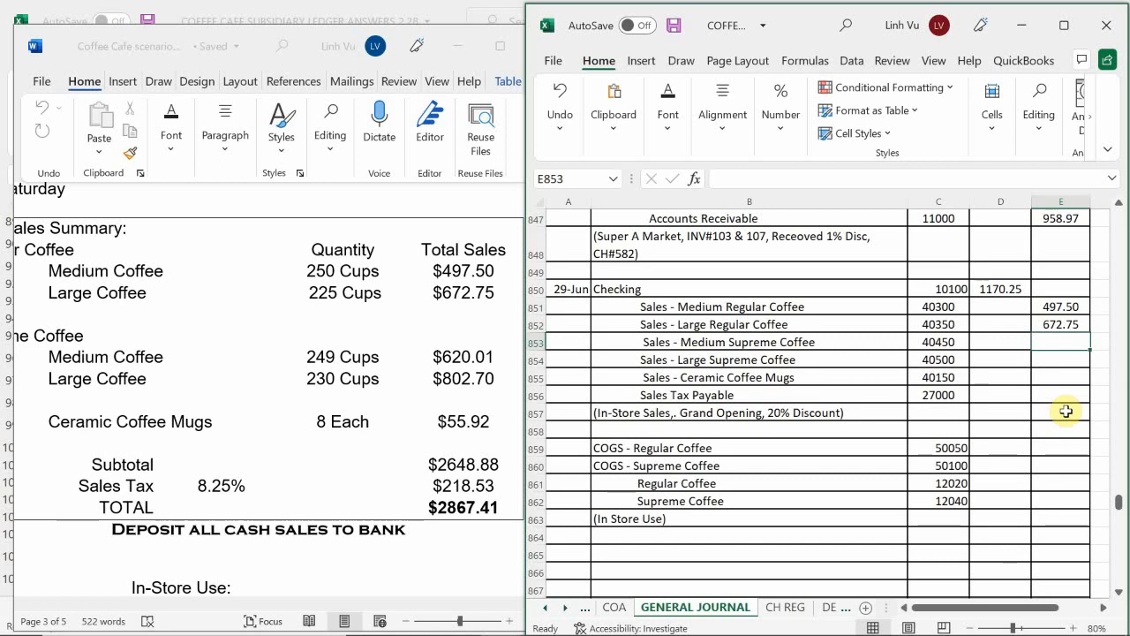
Step: Enter the supreme coffee sales credits: 620.01 for Medium in E853 and 802.70 for Large in E854
{"action": "type", "text": "620.01"}
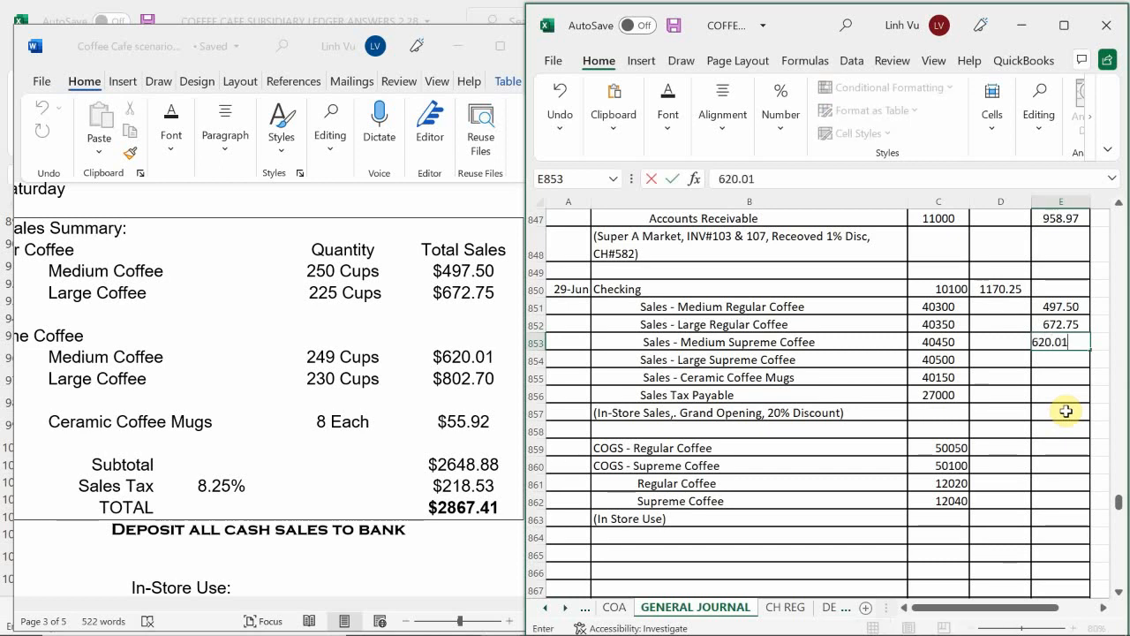
{"action": "key", "text": "Return"}
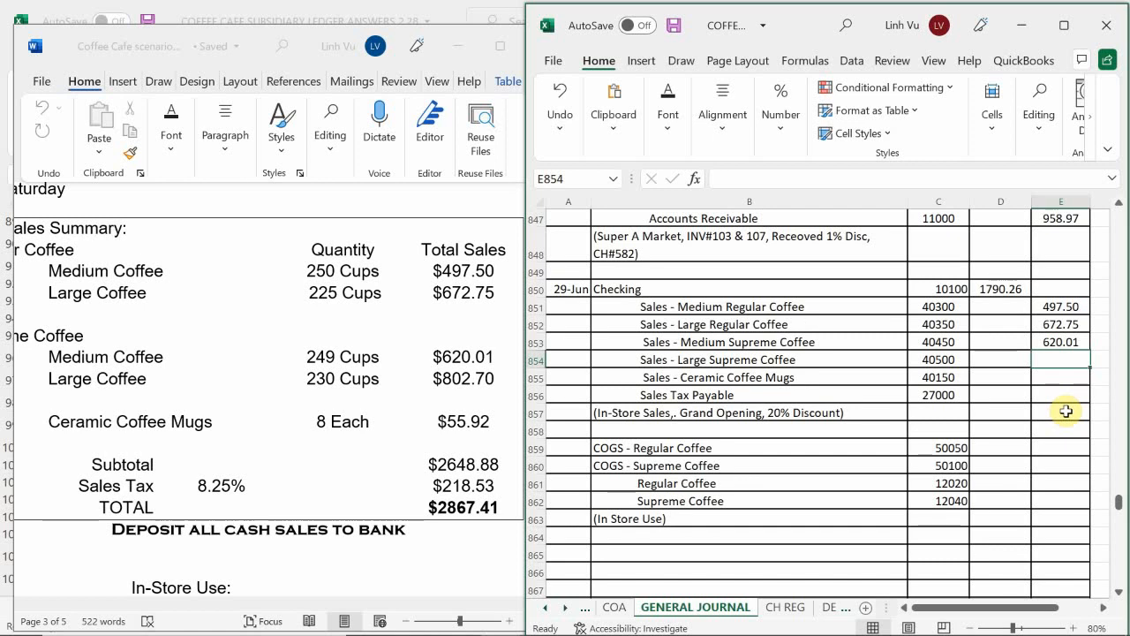
{"action": "type", "text": "802"}
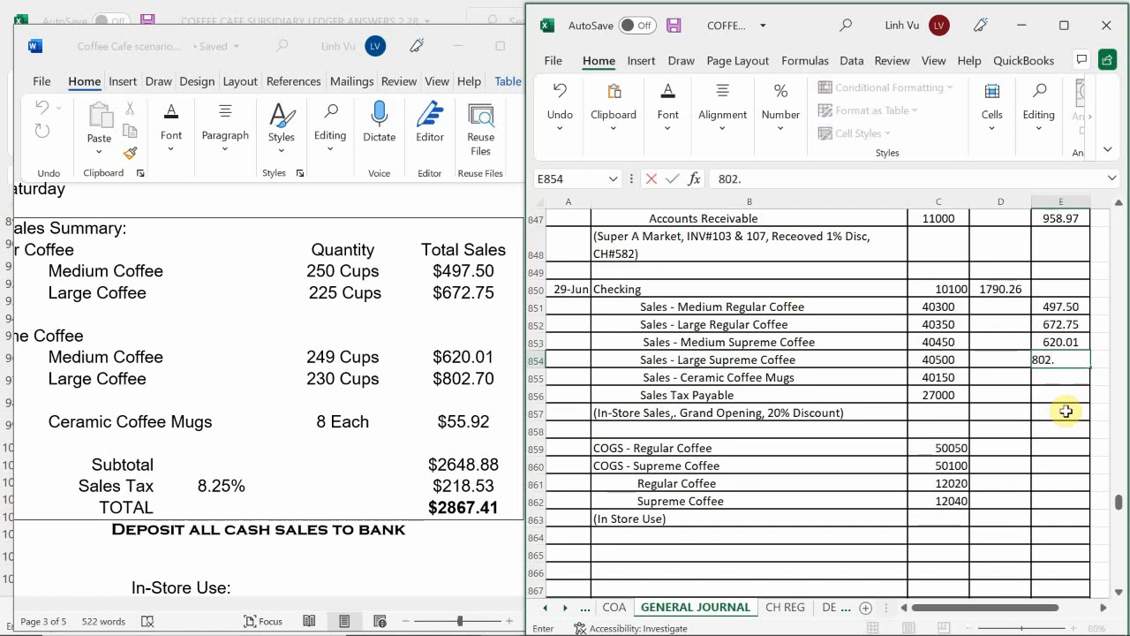
{"action": "type", "text": ".70"}
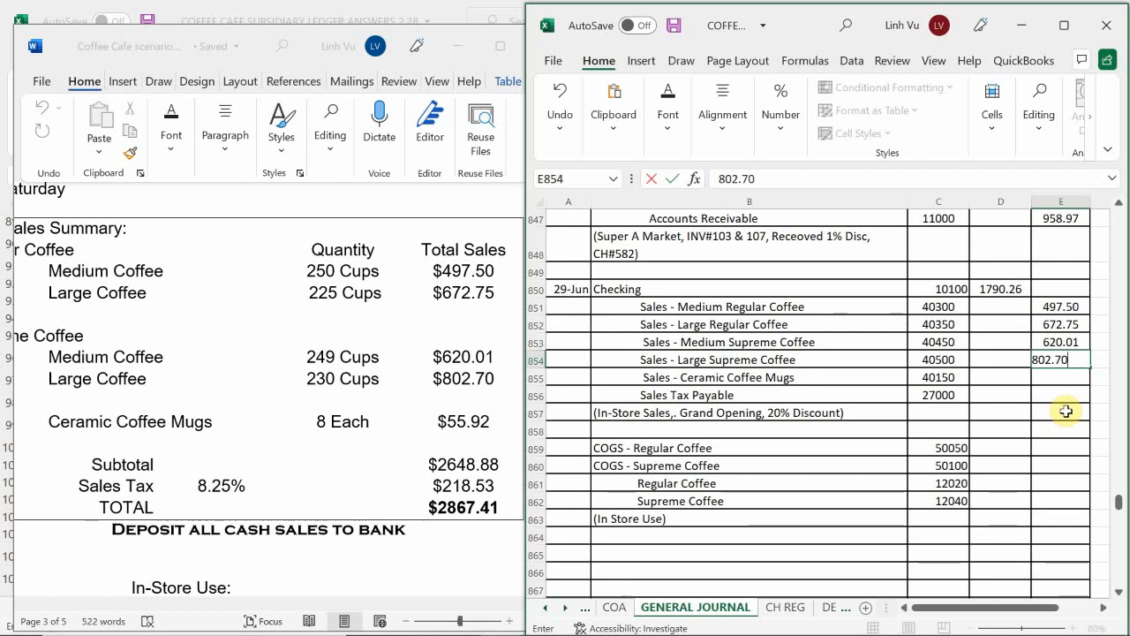
{"action": "key", "text": "Return"}
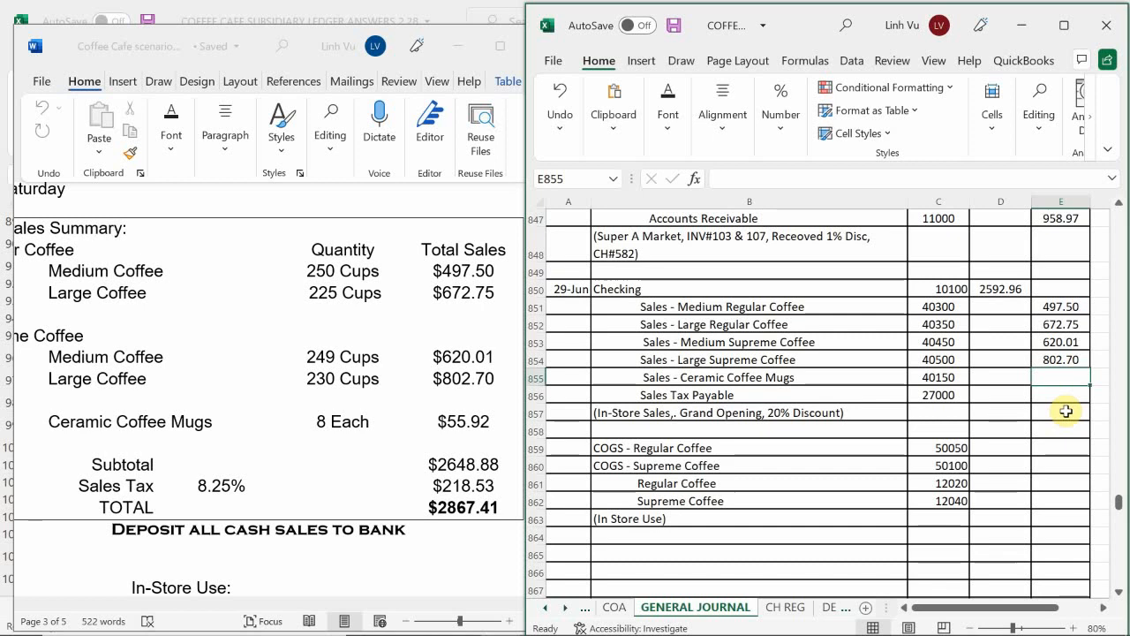
Step: Enter credits of 55.92 for Sales - Ceramic Coffee Mugs in E855 and 218.53 for Sales Tax Payable in E856
{"action": "type", "text": "55.92"}
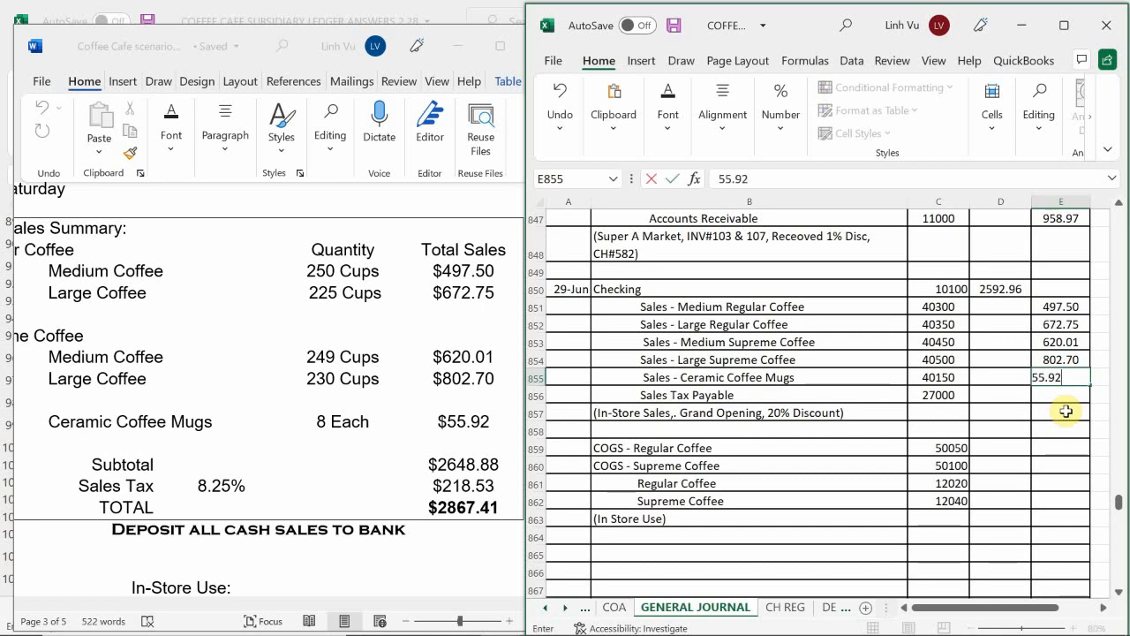
{"action": "key", "text": "Return"}
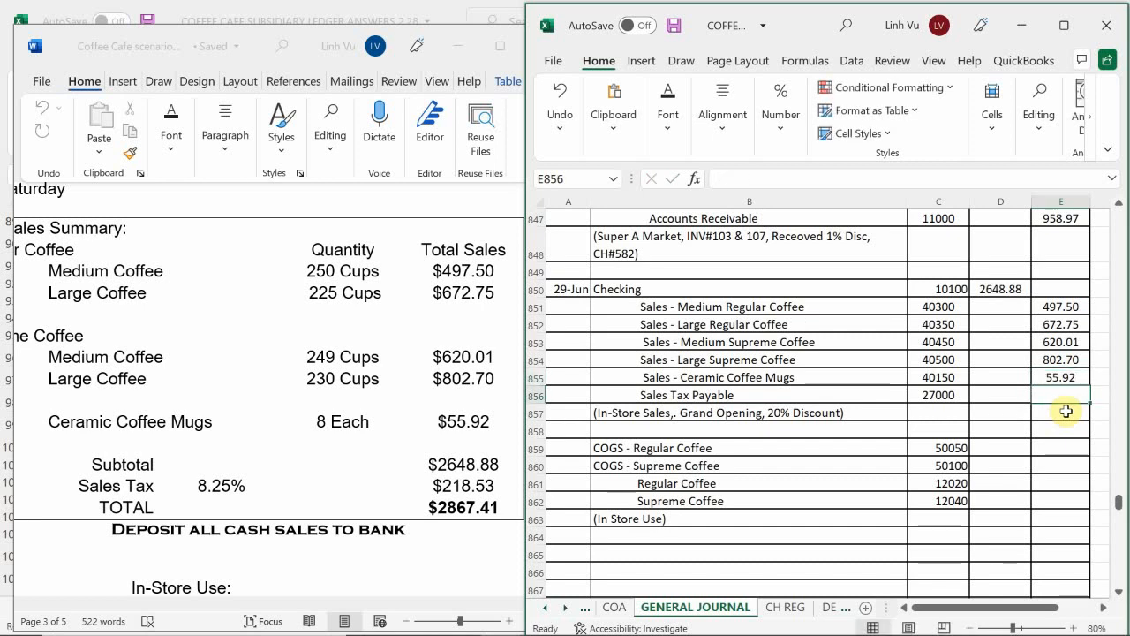
{"action": "type", "text": "218.53"}
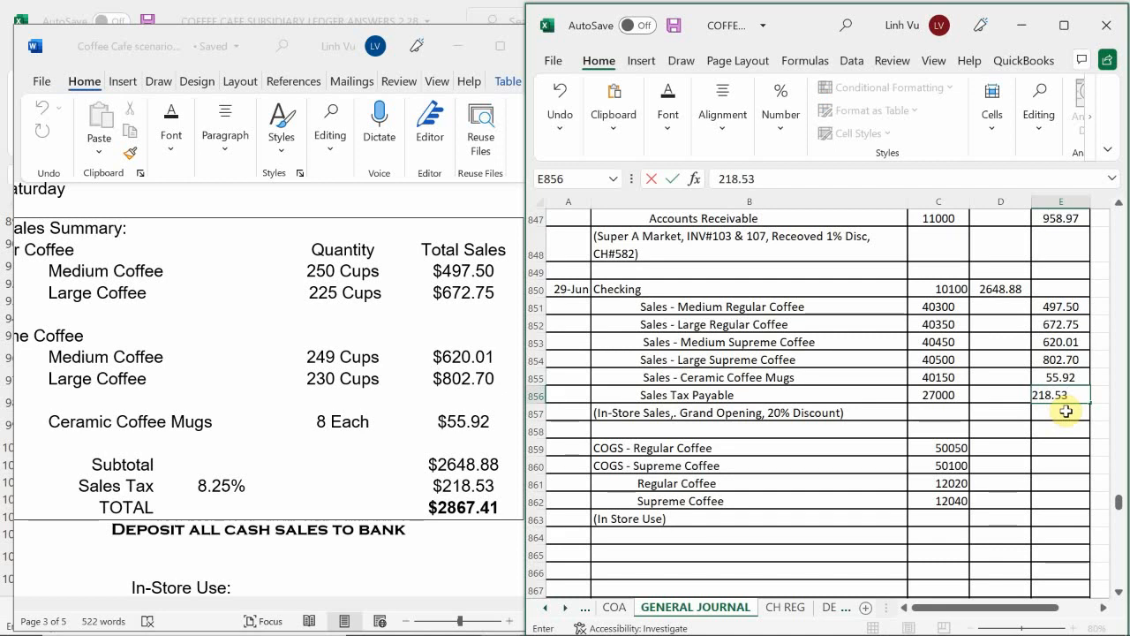
{"action": "key", "text": "Return"}
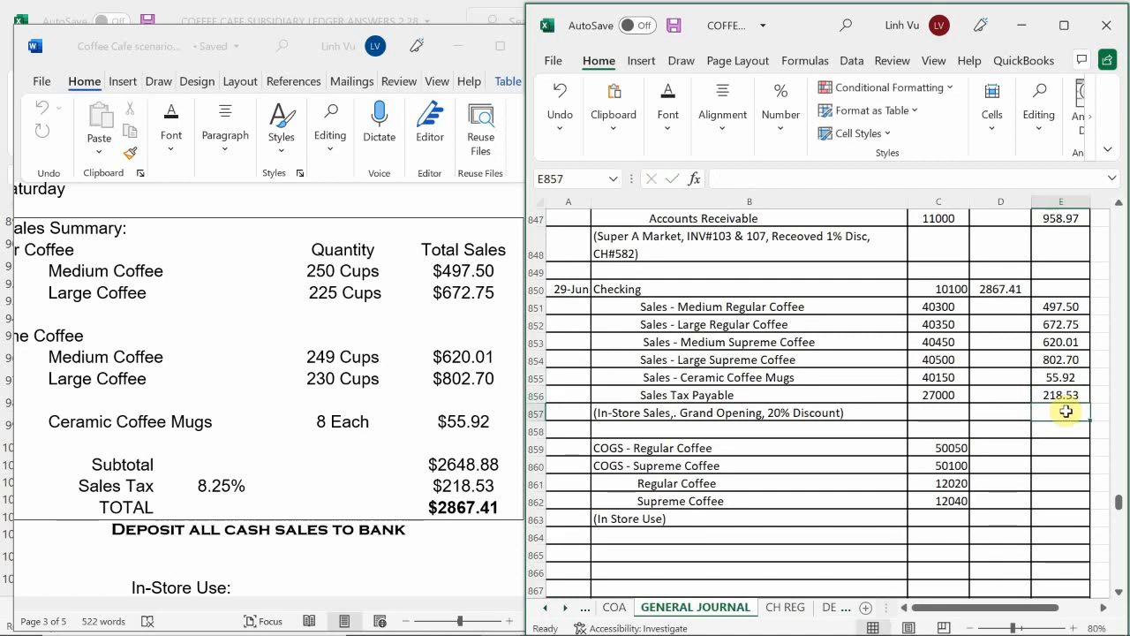
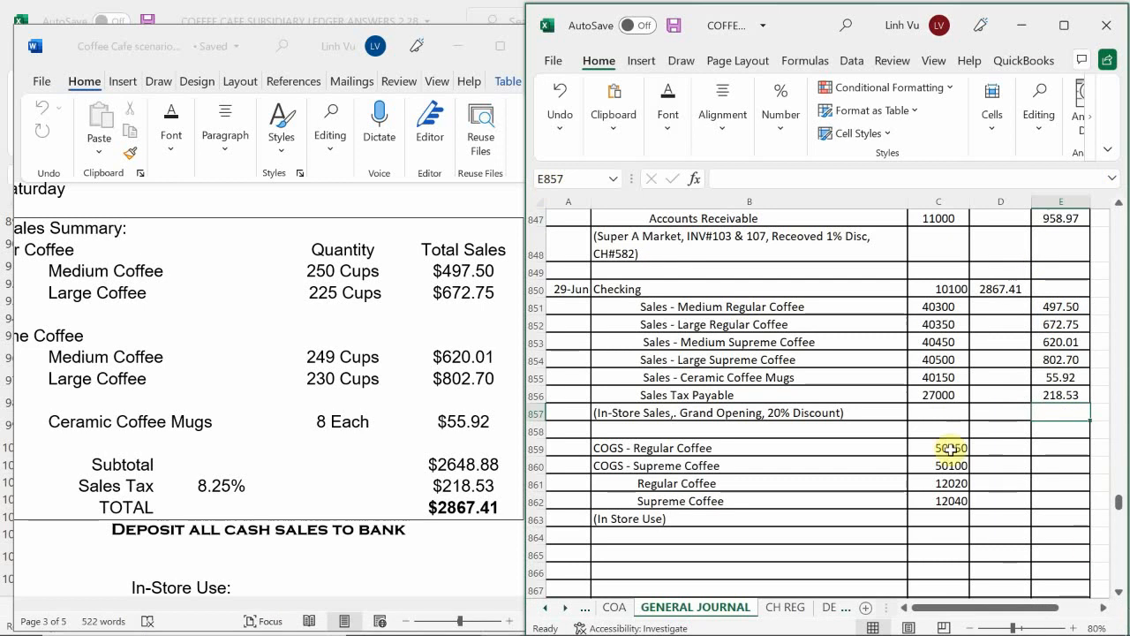
Step: On the DEPOSITS sheet, fill A24 with In Store Sales by referencing A22 and enter 2867.41 as the amount in B24
{"action": "left_click", "coordinate": [834, 607]}
{"action": "left_click", "coordinate": [618, 400]}
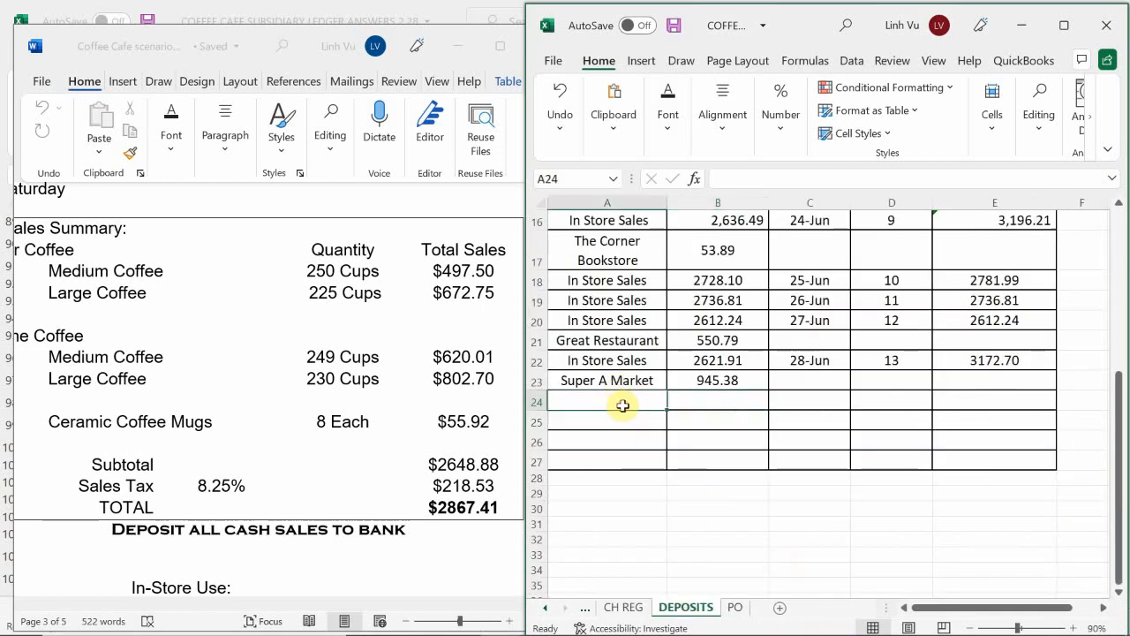
{"action": "type", "text": "="}
{"action": "key", "text": "Up"}
{"action": "key", "text": "Up"}
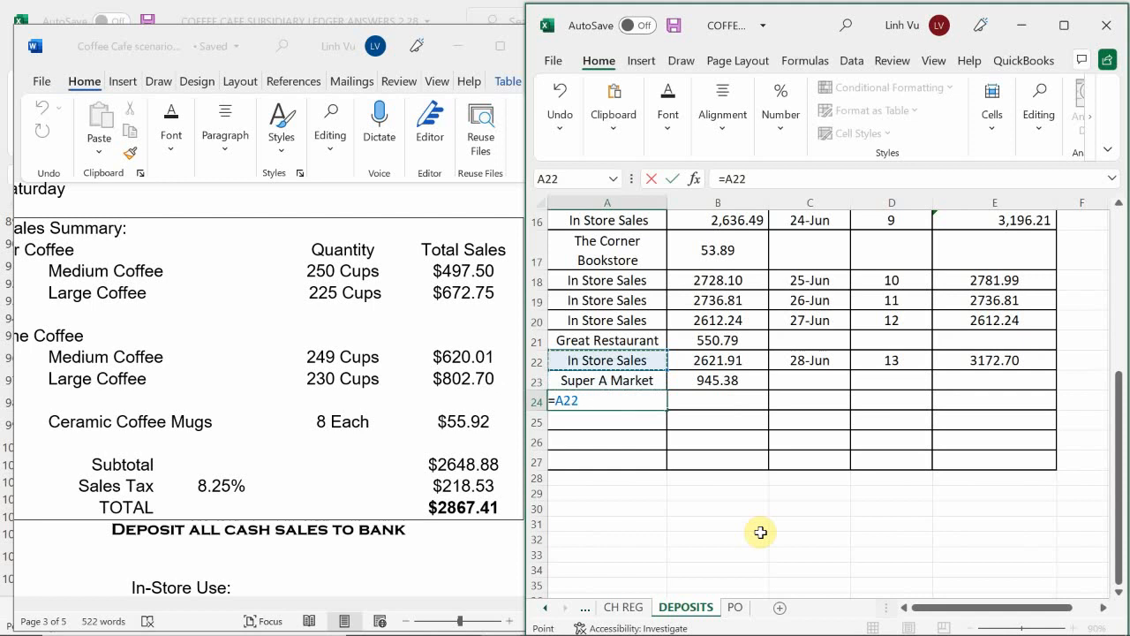
{"action": "key", "text": "Return"}
{"action": "key", "text": "Right"}
{"action": "key", "text": "Up"}
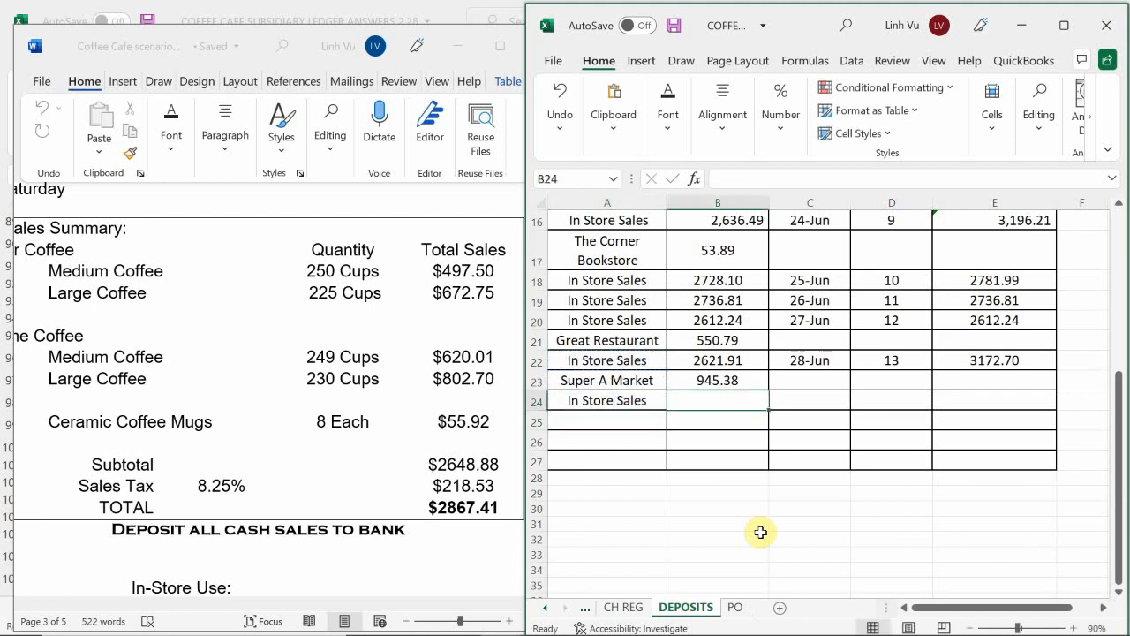
{"action": "type", "text": "28"}
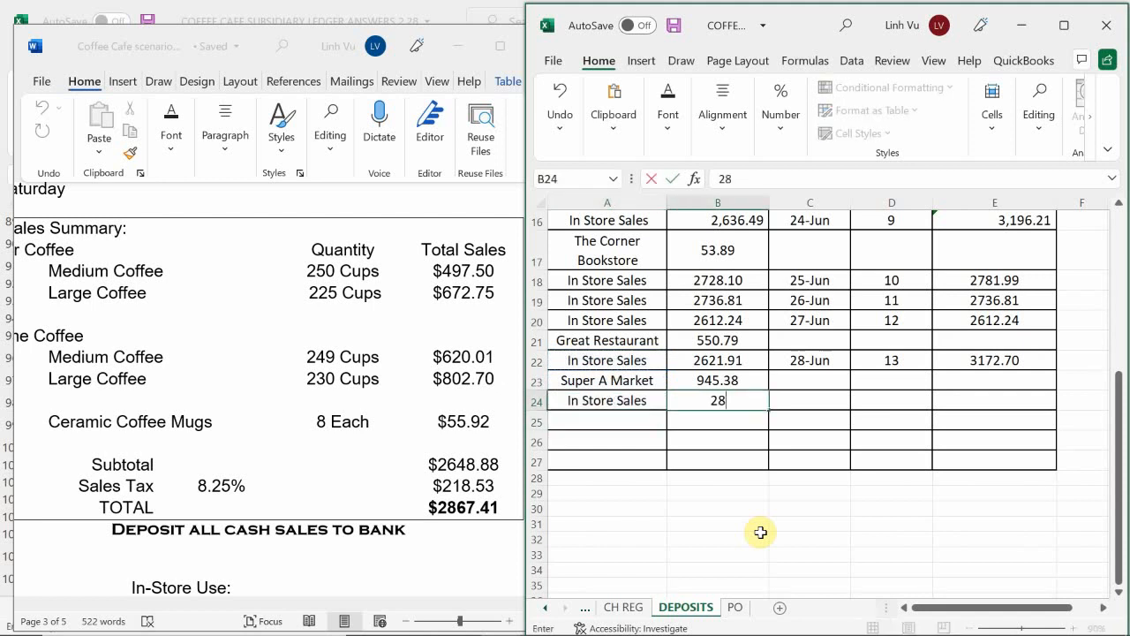
{"action": "type", "text": "67.41"}
{"action": "key", "text": "Return"}
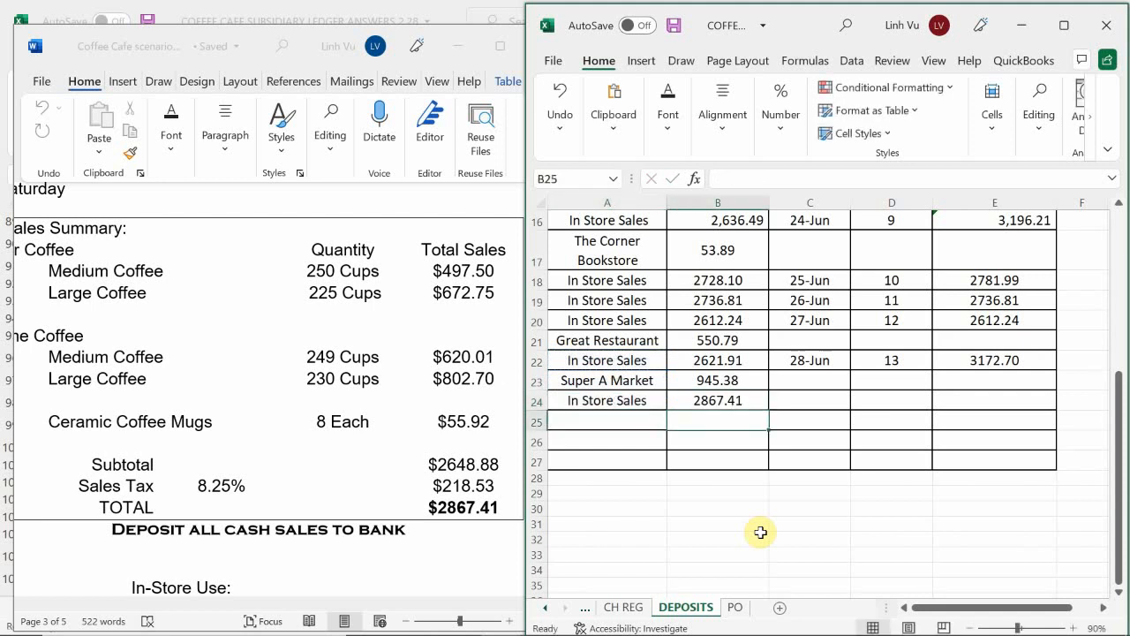
Step: Enter the date 6/29 in C24 and deposit number 14 in D24 for the in-store sales row
{"action": "key", "text": "Up"}
{"action": "key", "text": "Right"}
{"action": "type", "text": "6"}
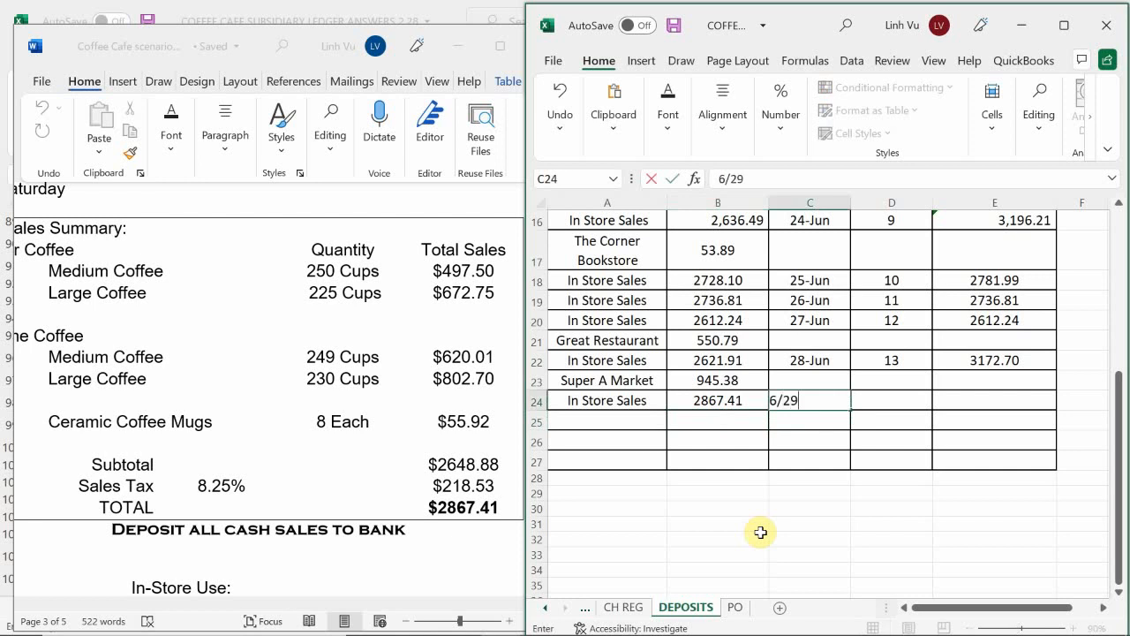
{"action": "type", "text": "/29"}
{"action": "key", "text": "Tab"}
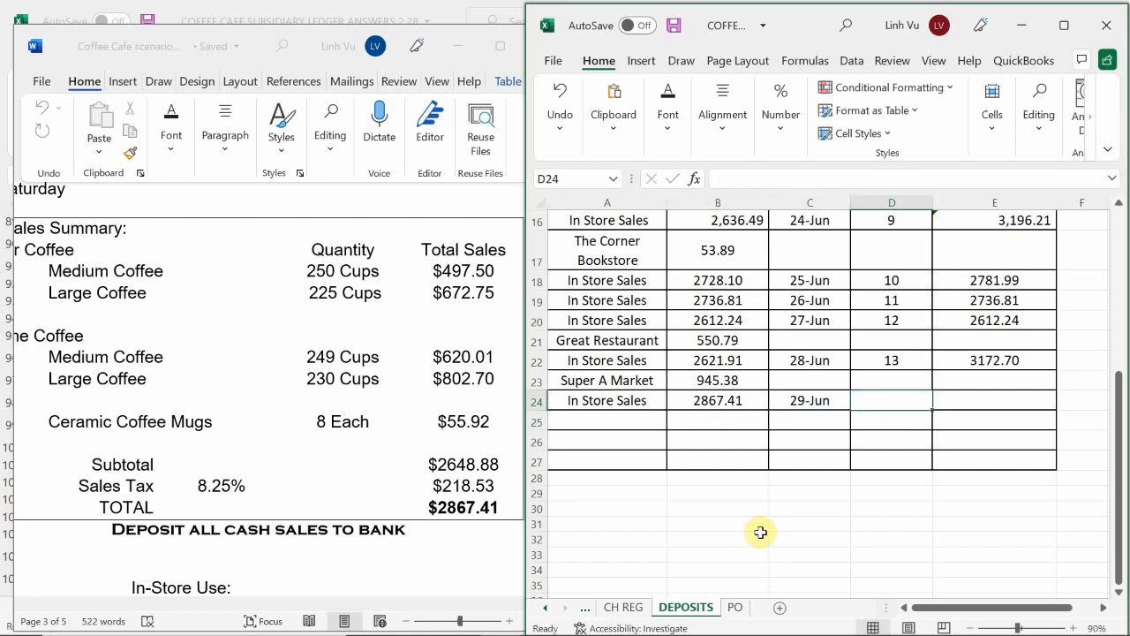
{"action": "type", "text": "14"}
{"action": "key", "text": "Return"}
Step: Calculate the deposit total in E24 by adding the Super A Market and In Store Sales amounts with =B23+B24
{"action": "key", "text": "Up"}
{"action": "key", "text": "Right"}
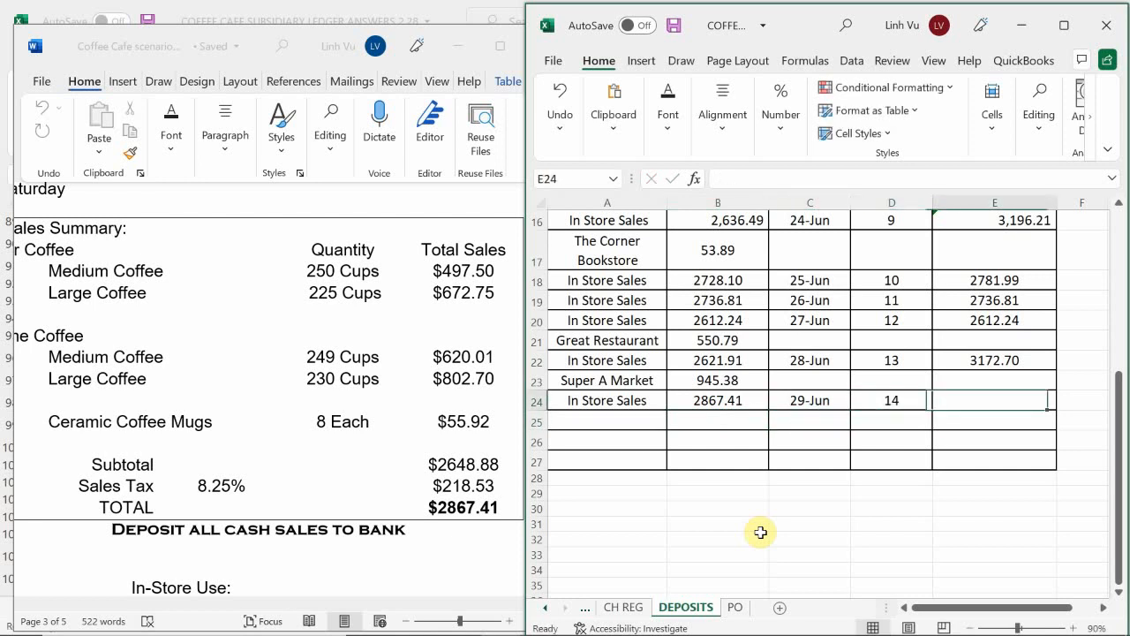
{"action": "type", "text": "="}
{"action": "key", "text": "Left"}
{"action": "key", "text": "Left"}
{"action": "key", "text": "Left"}
{"action": "key", "text": "Left"}
{"action": "key", "text": "Up"}
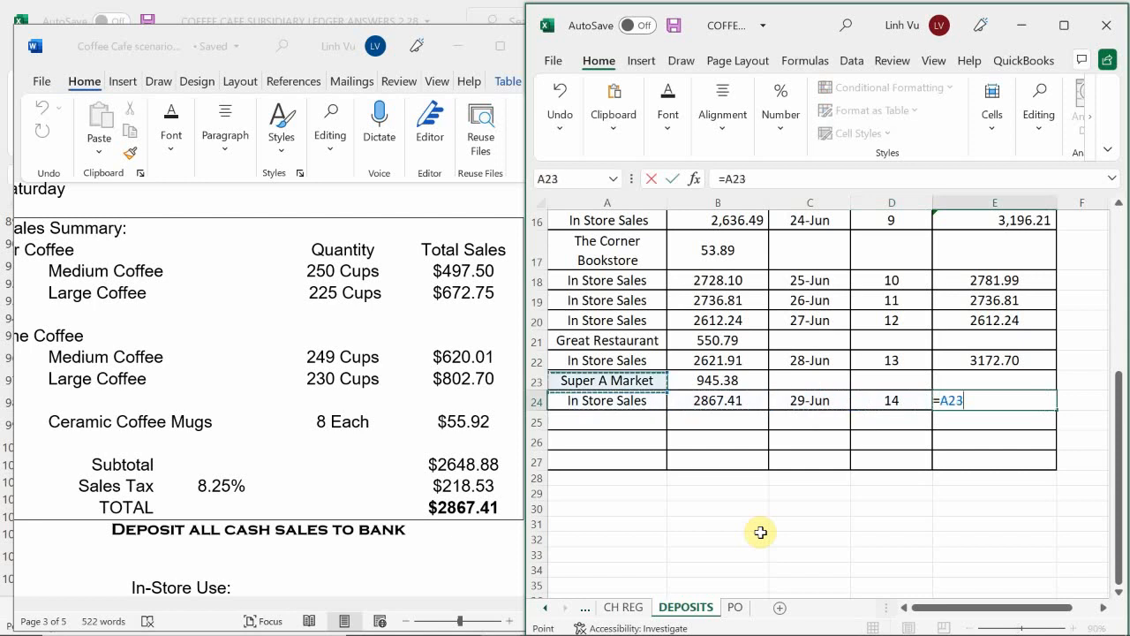
{"action": "key", "text": "Right"}
{"action": "type", "text": "+"}
{"action": "key", "text": "Left"}
{"action": "key", "text": "Left"}
{"action": "key", "text": "Left"}
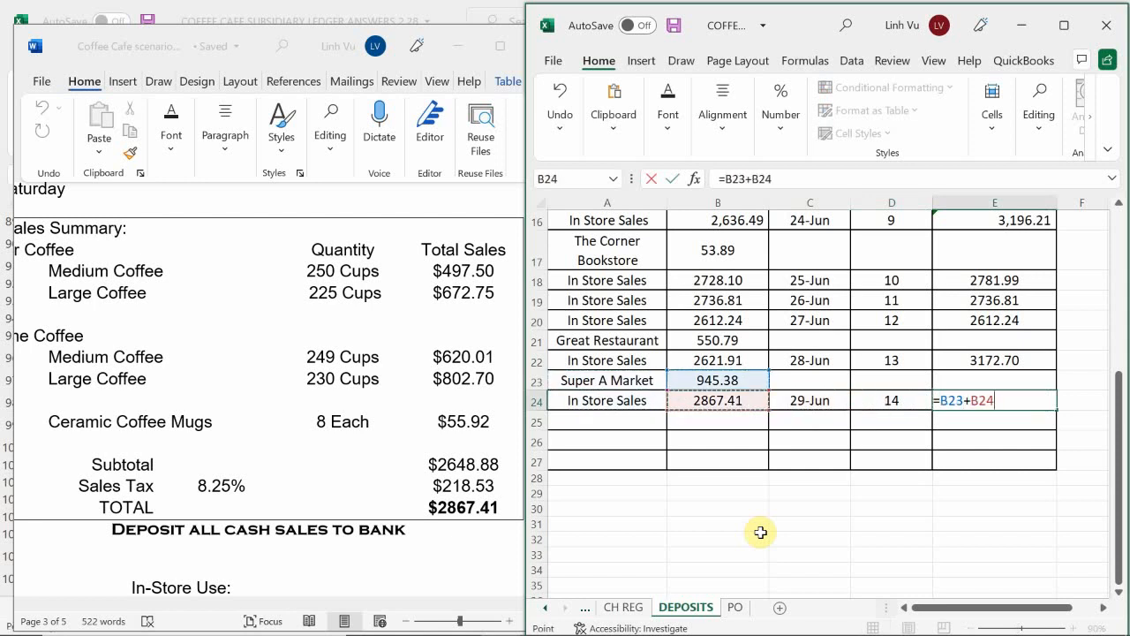
{"action": "key", "text": "Return"}
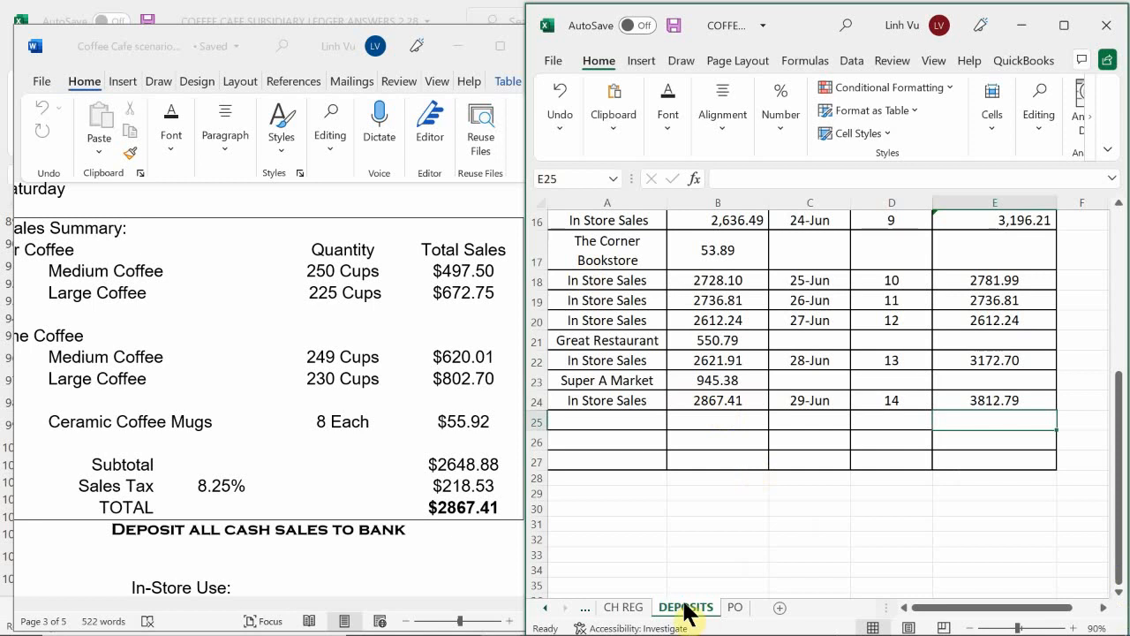
Step: Review the CH REG and DEPOSITS sheets and return to the 29-Jun in-store sales entry on the GENERAL JOURNAL sheet
{"action": "left_click", "coordinate": [634, 608]}
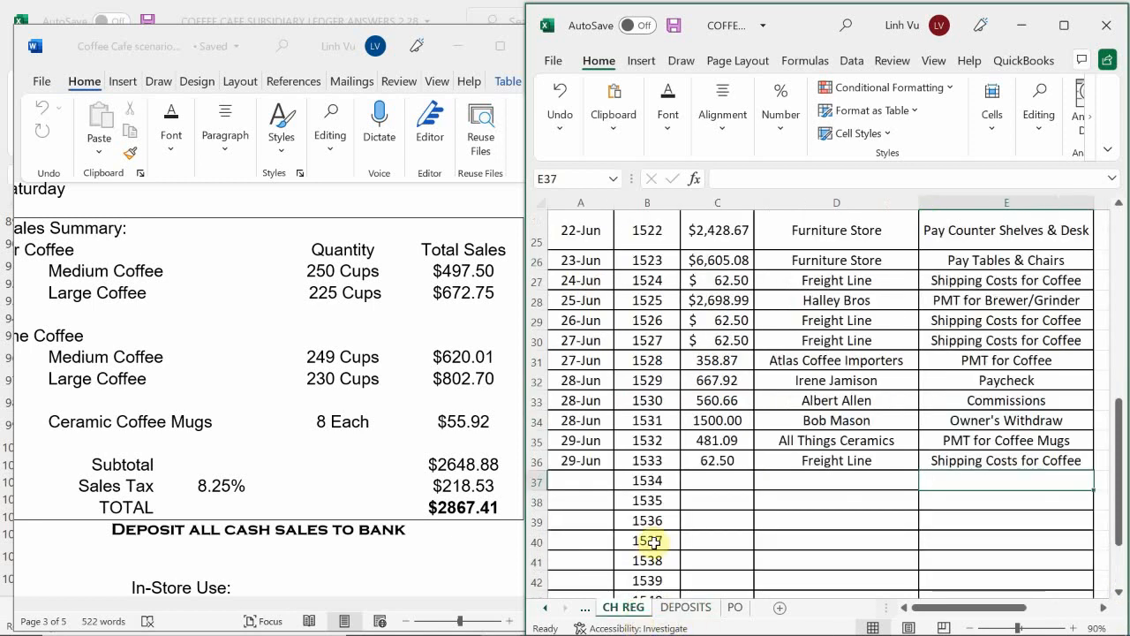
{"action": "left_click", "coordinate": [686, 609]}
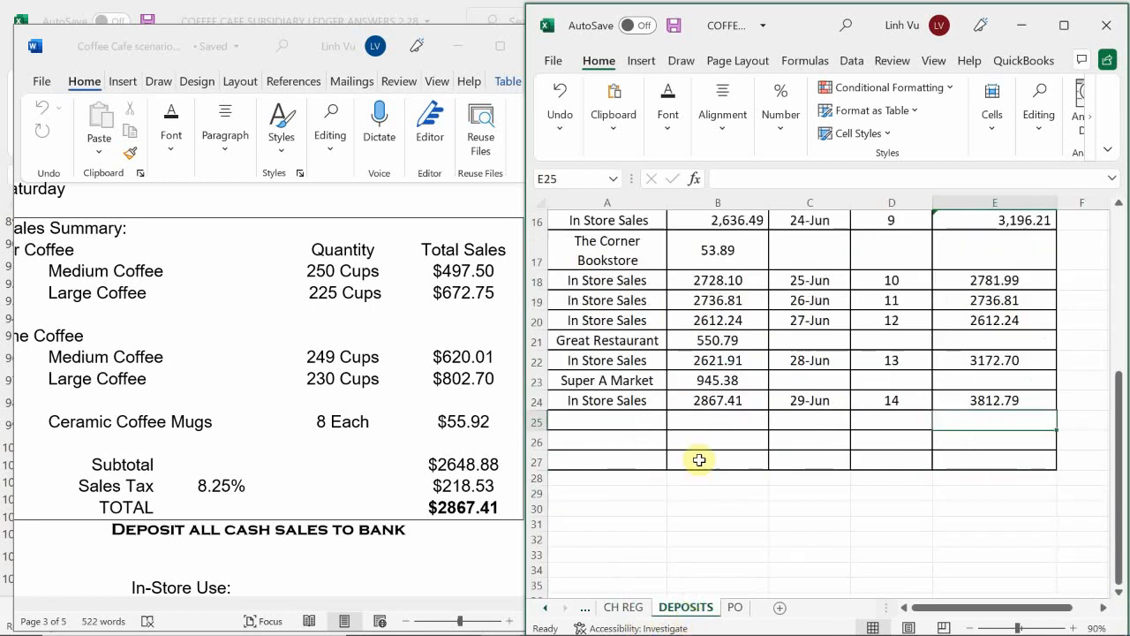
{"action": "left_click", "coordinate": [546, 608]}
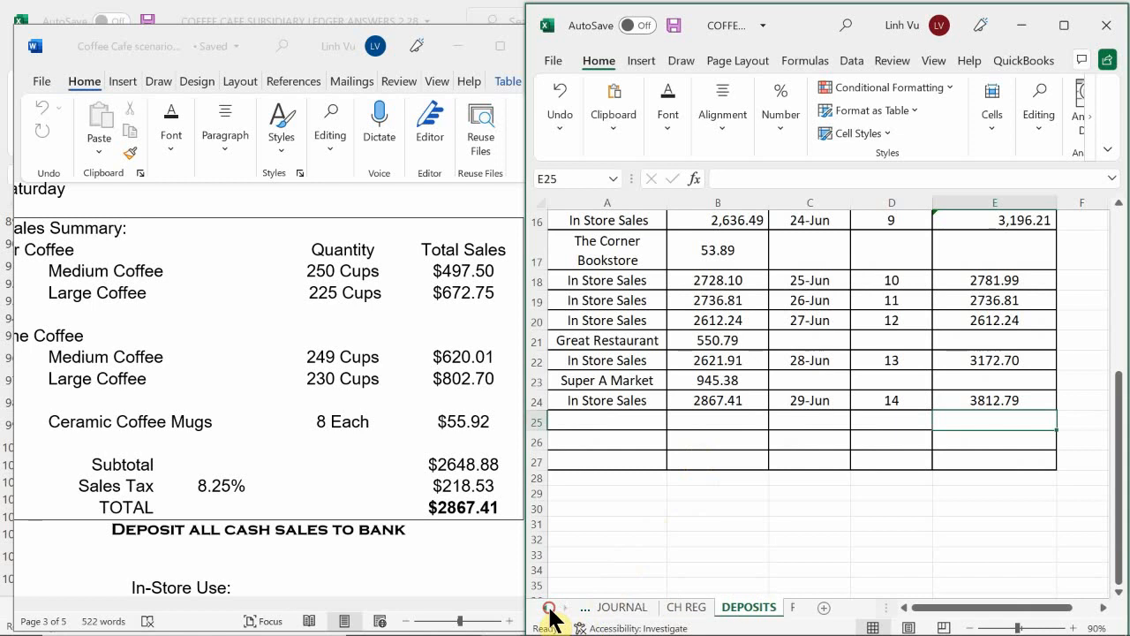
{"action": "left_click", "coordinate": [639, 608]}
{"action": "left_click", "coordinate": [658, 501]}
{"action": "scroll", "coordinate": [660, 502], "scroll_direction": "up", "scroll_amount": 1}
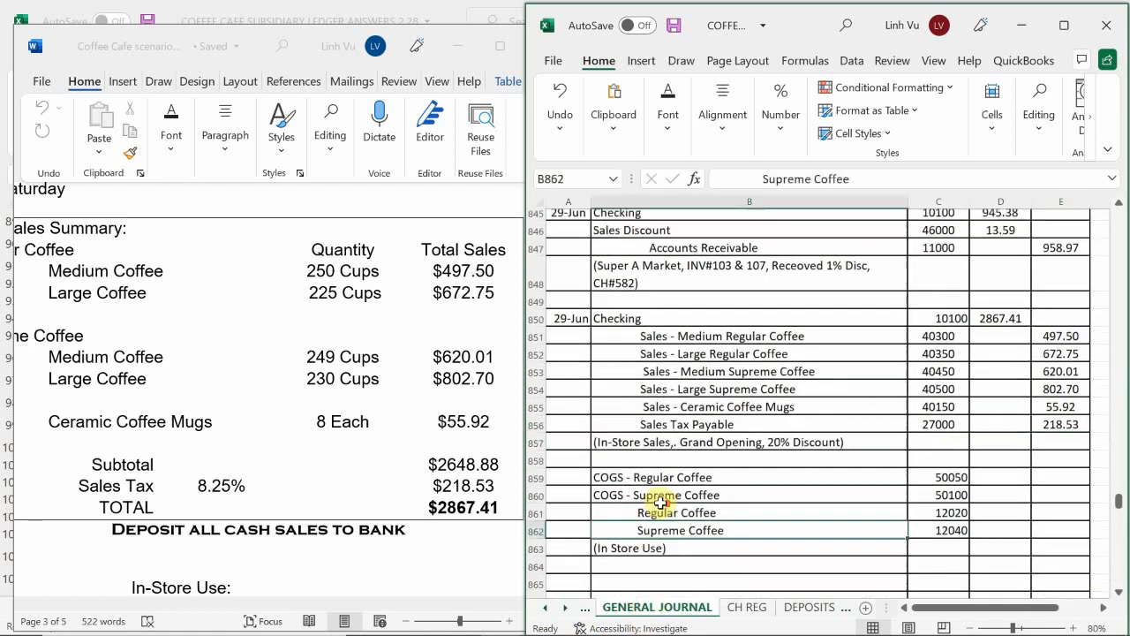
{"action": "scroll", "coordinate": [661, 502], "scroll_direction": "down", "scroll_amount": 1}
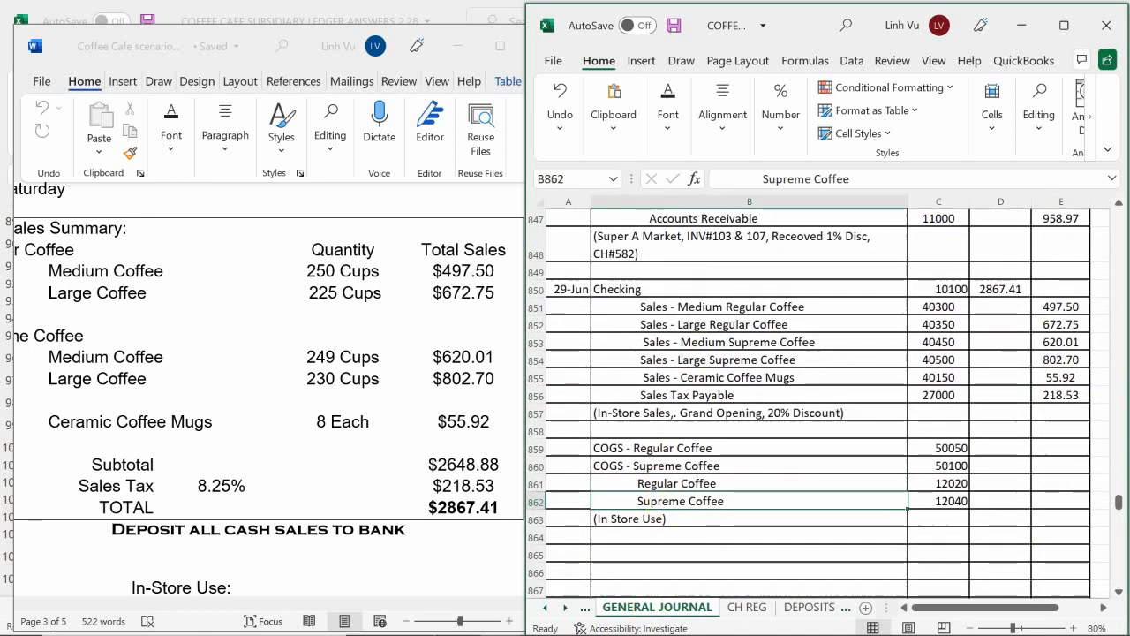
Step: Switch to the general ledger workbook and date the next empty Checking account row, A70 on the ASSETS sheet, 6/29
{"action": "mouse_move", "coordinate": [461, 632]}
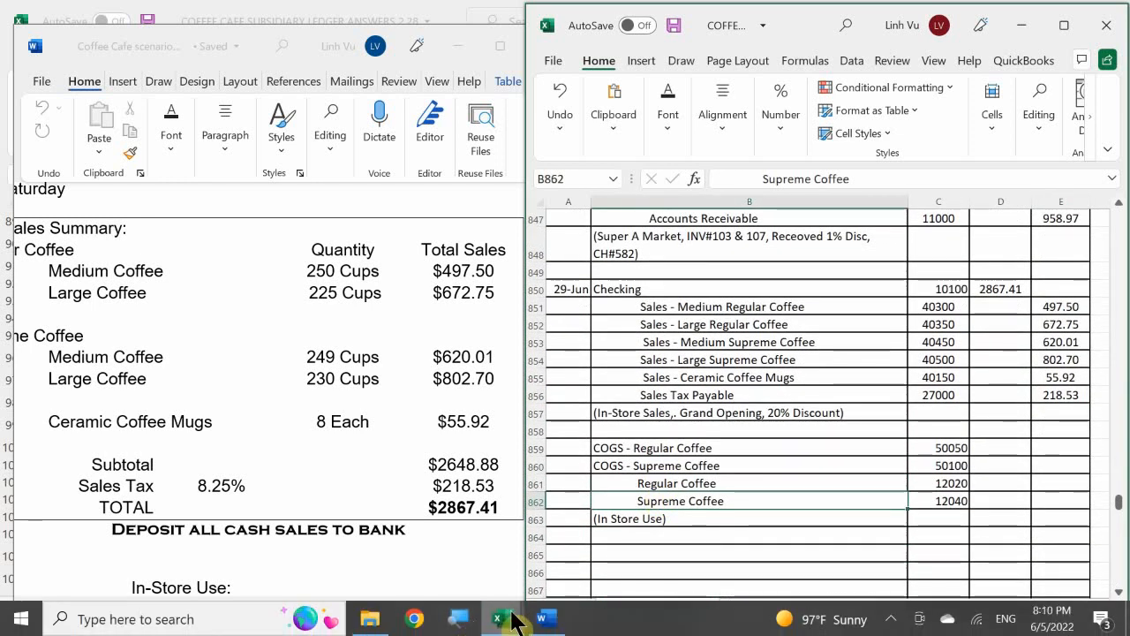
{"action": "mouse_move", "coordinate": [503, 618]}
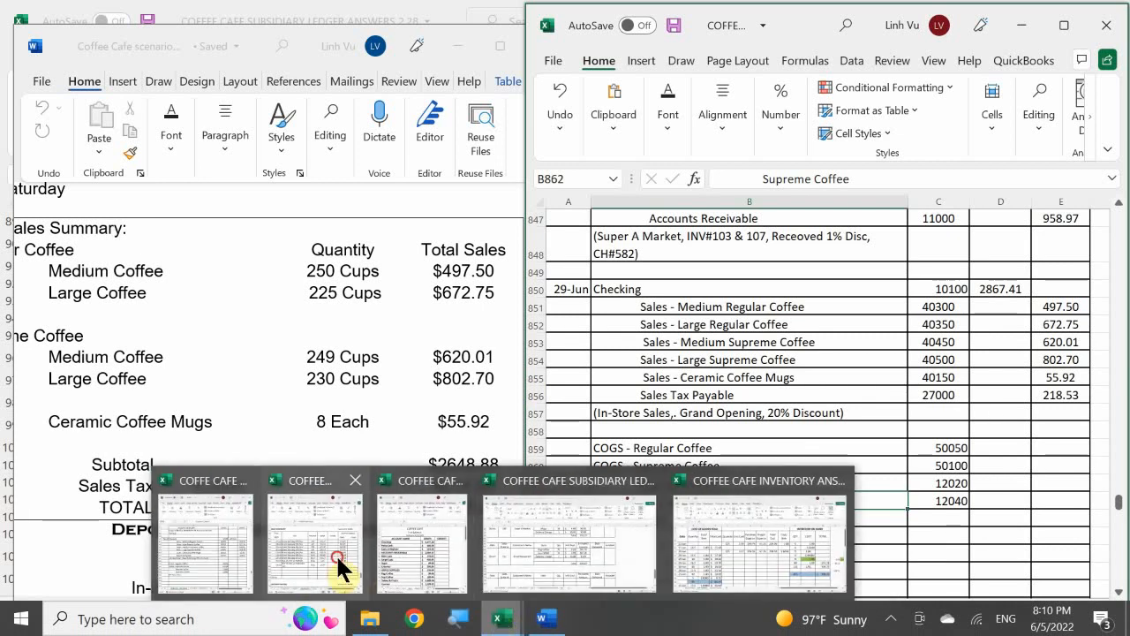
{"action": "left_click", "coordinate": [335, 554]}
{"action": "left_click", "coordinate": [294, 390]}
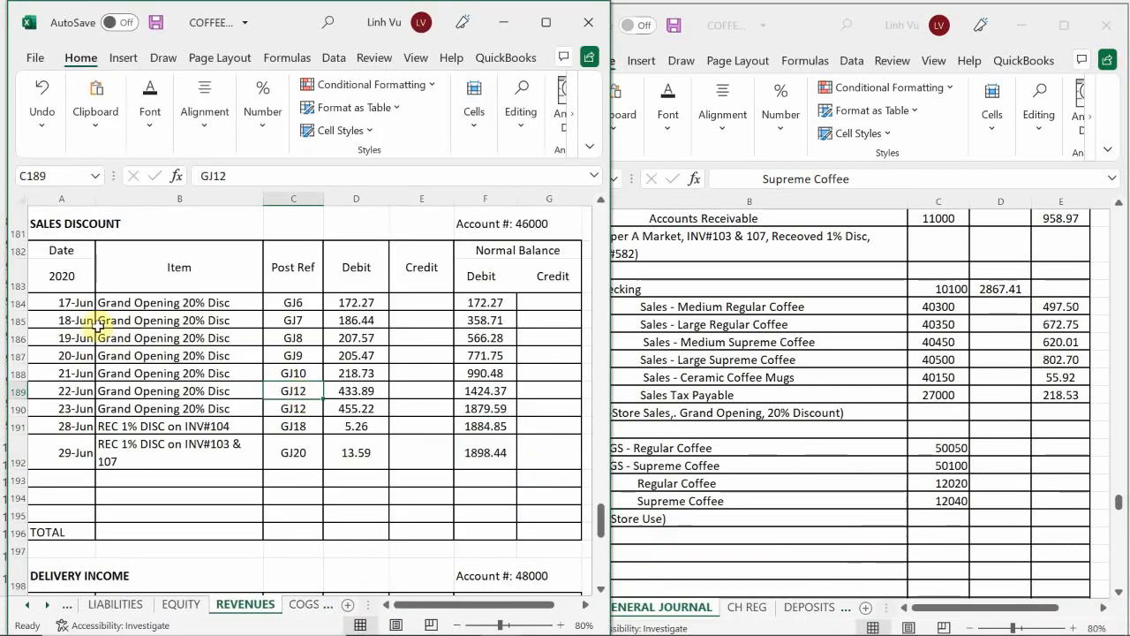
{"action": "left_click", "coordinate": [29, 605]}
{"action": "left_click", "coordinate": [106, 605]}
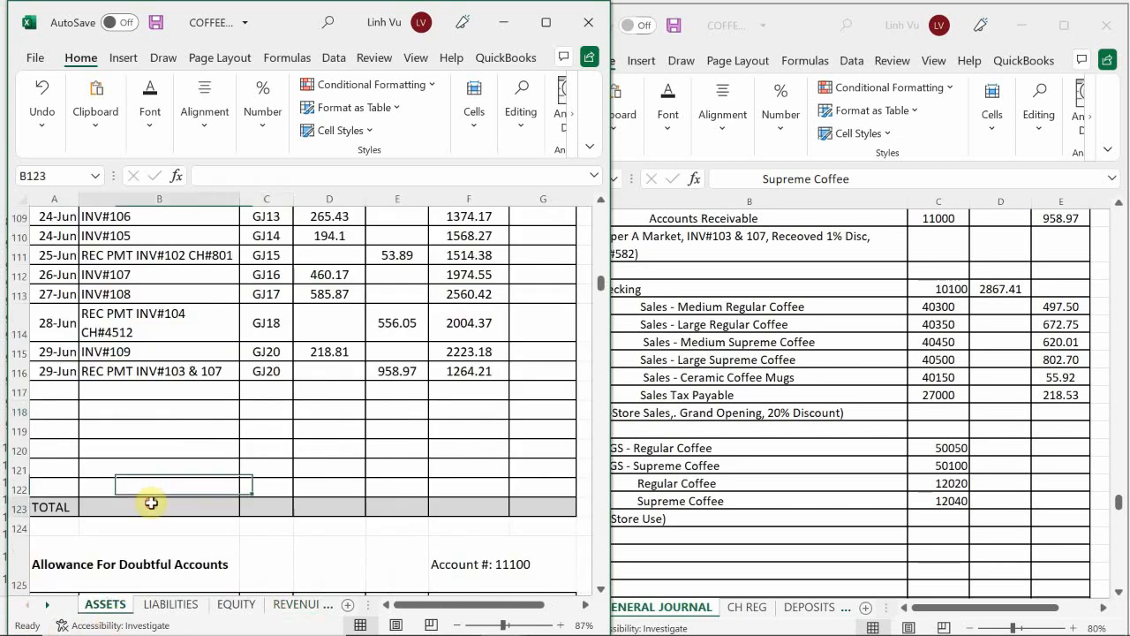
{"action": "scroll", "coordinate": [150, 469], "scroll_direction": "up", "scroll_amount": 15}
{"action": "scroll", "coordinate": [149, 468], "scroll_direction": "up", "scroll_amount": 20}
{"action": "scroll", "coordinate": [124, 415], "scroll_direction": "down", "scroll_amount": 10}
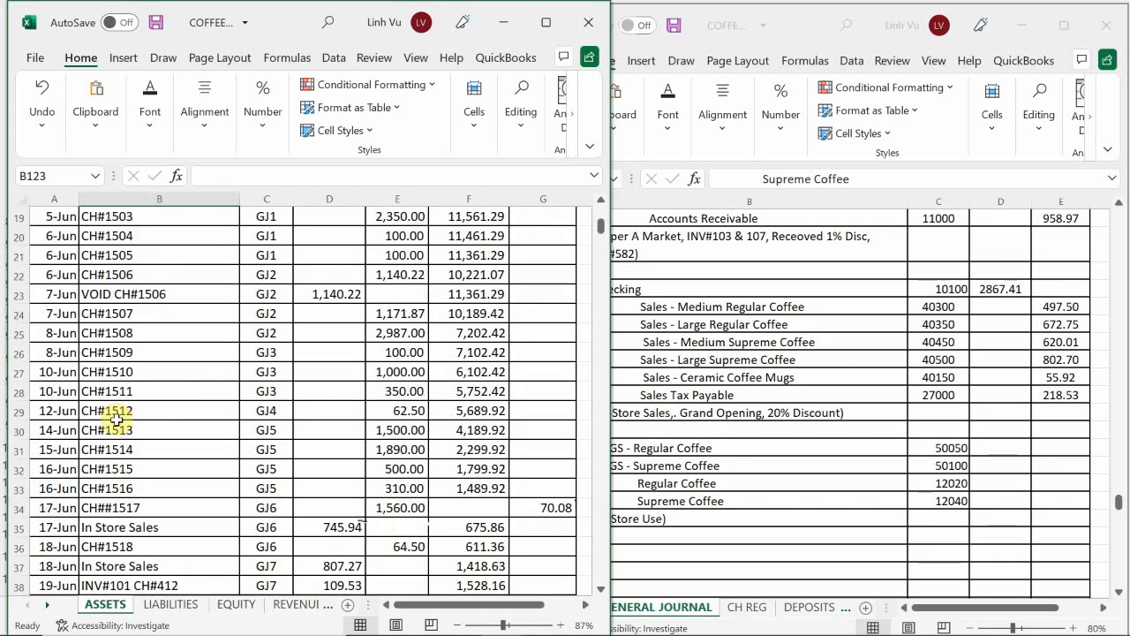
{"action": "scroll", "coordinate": [103, 442], "scroll_direction": "down", "scroll_amount": 6}
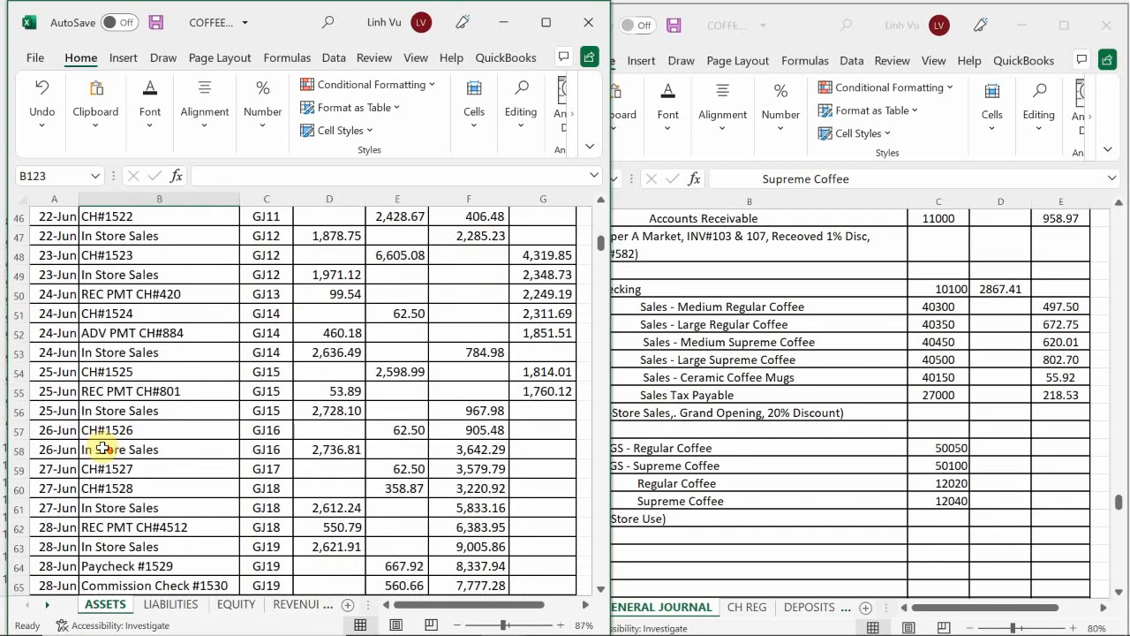
{"action": "scroll", "coordinate": [103, 446], "scroll_direction": "down", "scroll_amount": 3}
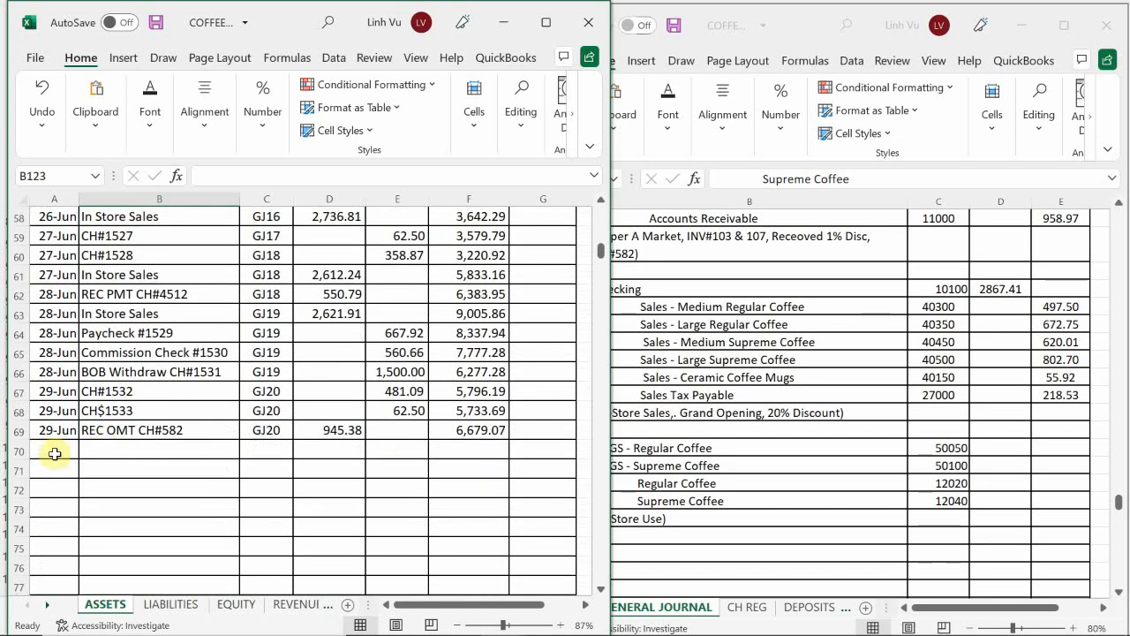
{"action": "left_click", "coordinate": [53, 452]}
{"action": "type", "text": "6/"}
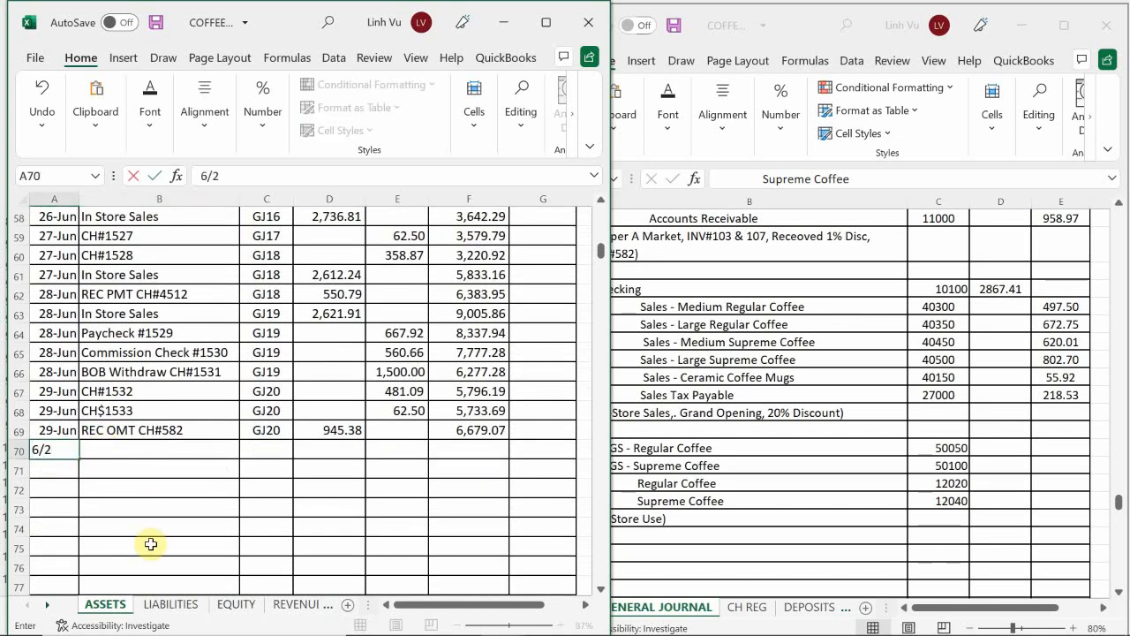
{"action": "type", "text": "29"}
{"action": "key", "text": "Tab"}
Step: Fill the item description in B70 with In Store Sales by referencing B63
{"action": "type", "text": "="}
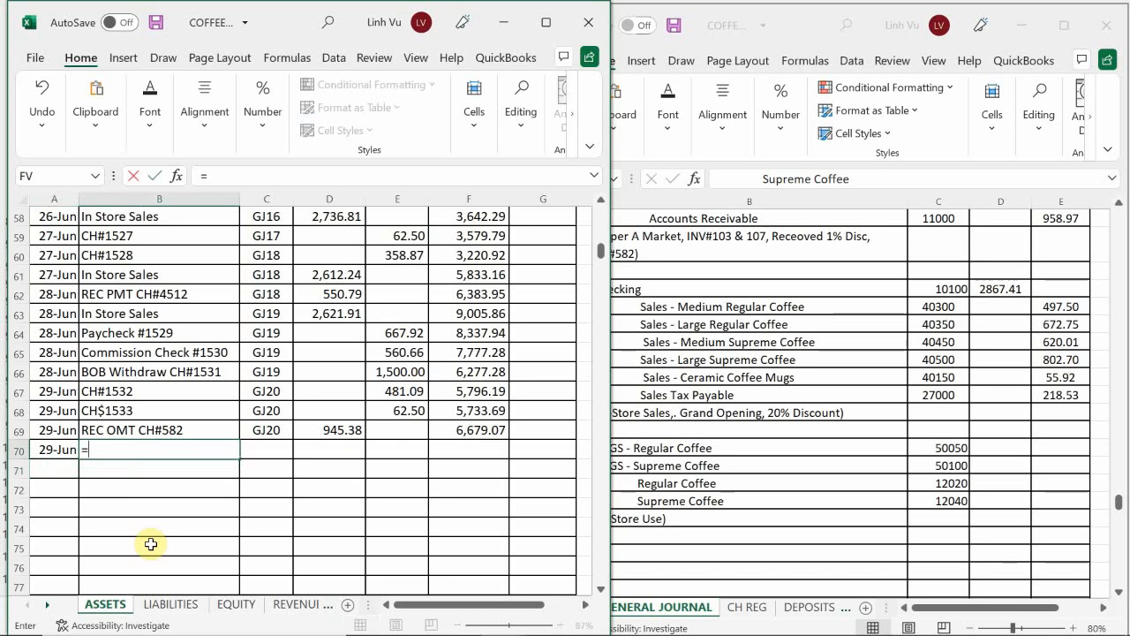
{"action": "key", "text": "Up"}
Step: Enter GJ21 as the post reference in C70 for the 29-Jun in-store sales posting
{"action": "key", "text": "Up"}
{"action": "key", "text": "Up"}
{"action": "key", "text": "Up"}
{"action": "key", "text": "Up"}
{"action": "key", "text": "Up"}
{"action": "key", "text": "Up"}
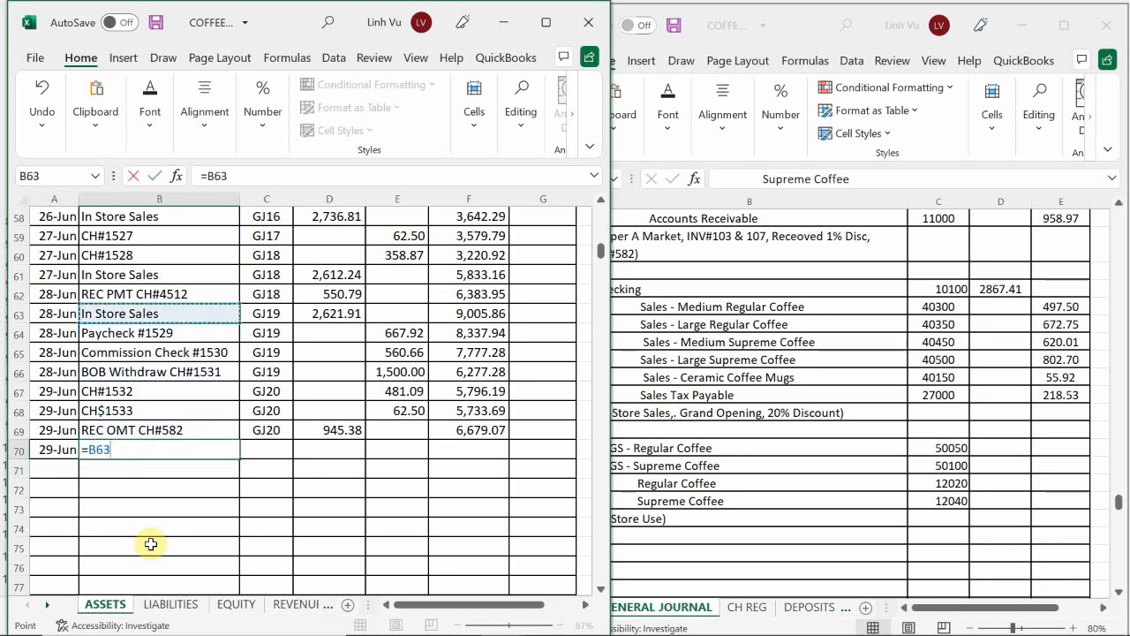
{"action": "key", "text": "Return"}
{"action": "key", "text": "Up"}
{"action": "key", "text": "Right"}
{"action": "type", "text": "="}
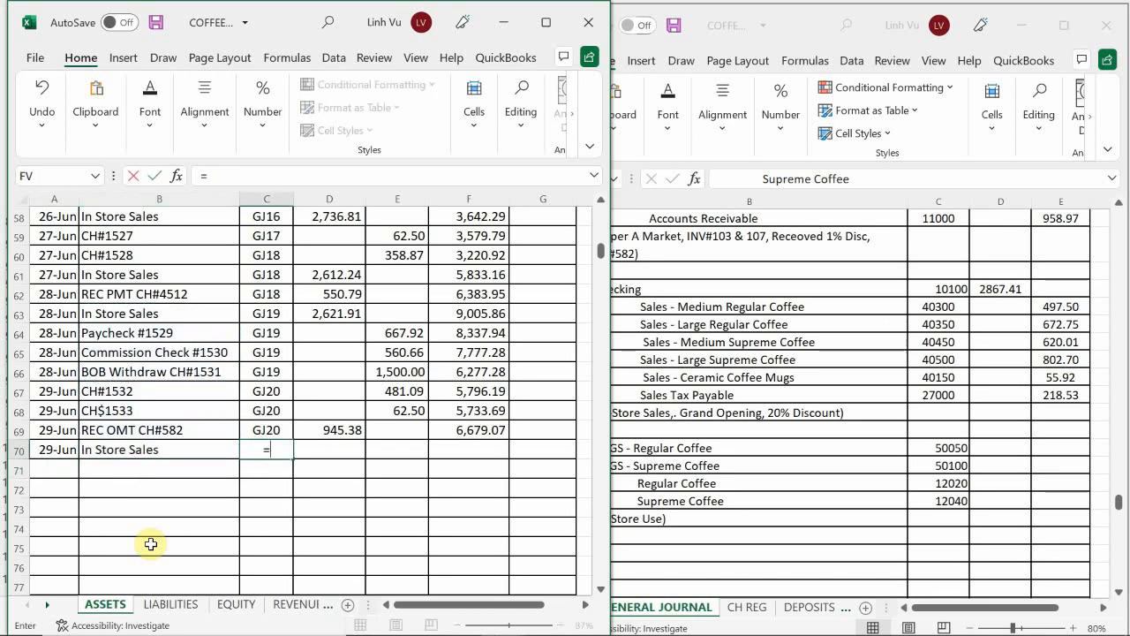
{"action": "key", "text": "Up"}
{"action": "key", "text": "Return"}
{"action": "key", "text": "Up"}
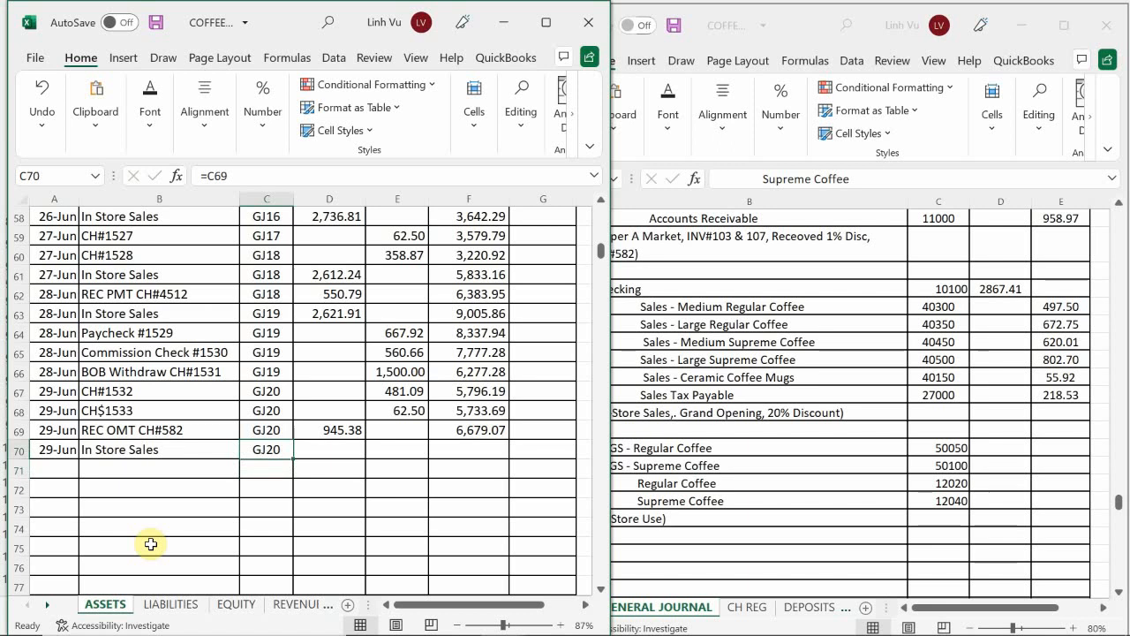
{"action": "type", "text": "GJ21"}
{"action": "key", "text": "Return"}
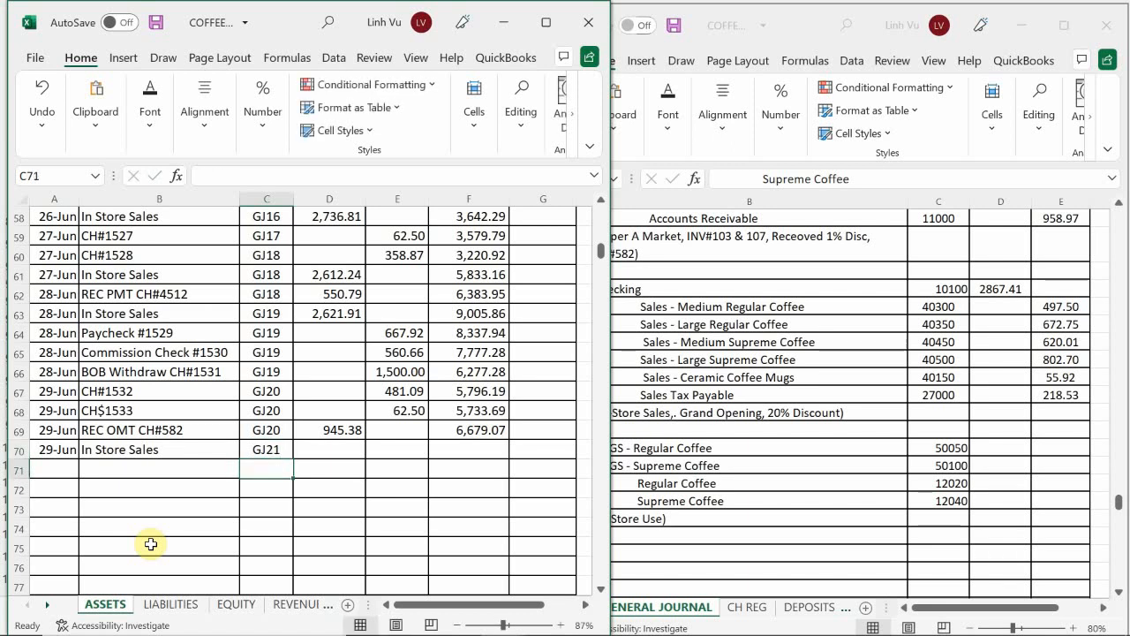
Step: Enter the in-store sales debit of 2867.41 in D70 of the Checking account
{"action": "key", "text": "Right"}
{"action": "key", "text": "Up"}
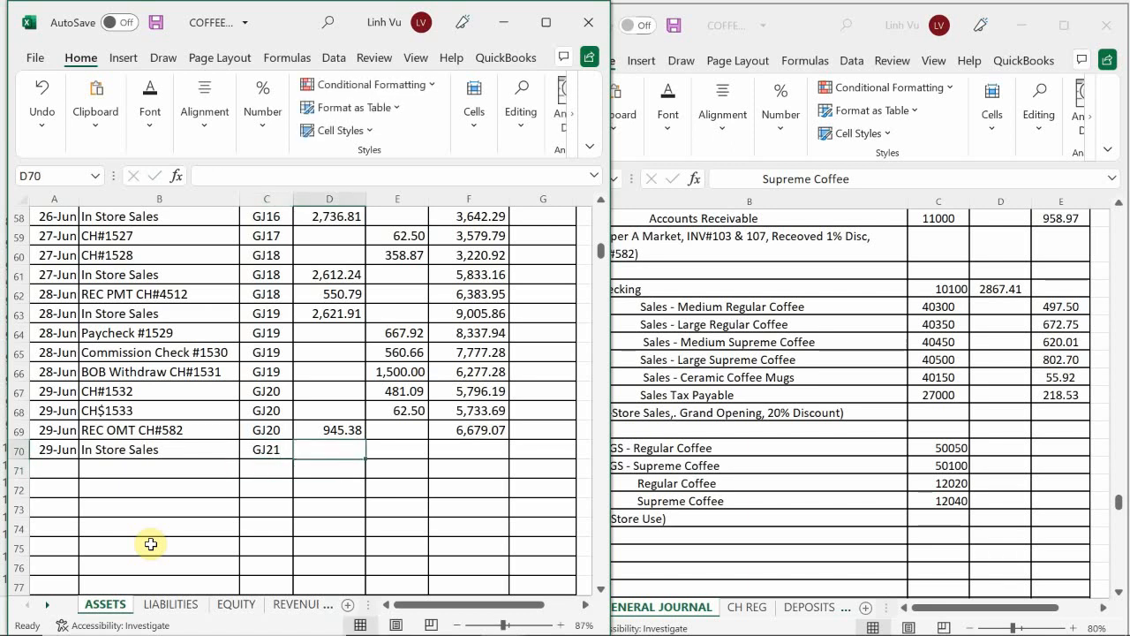
{"action": "type", "text": "2"}
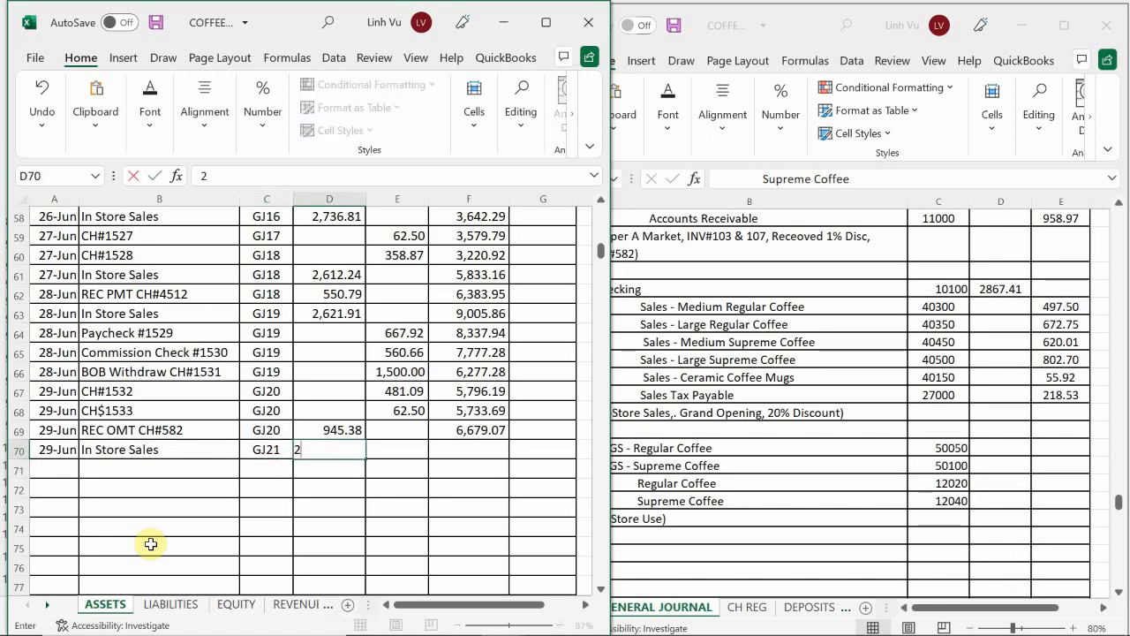
{"action": "type", "text": ",867."}
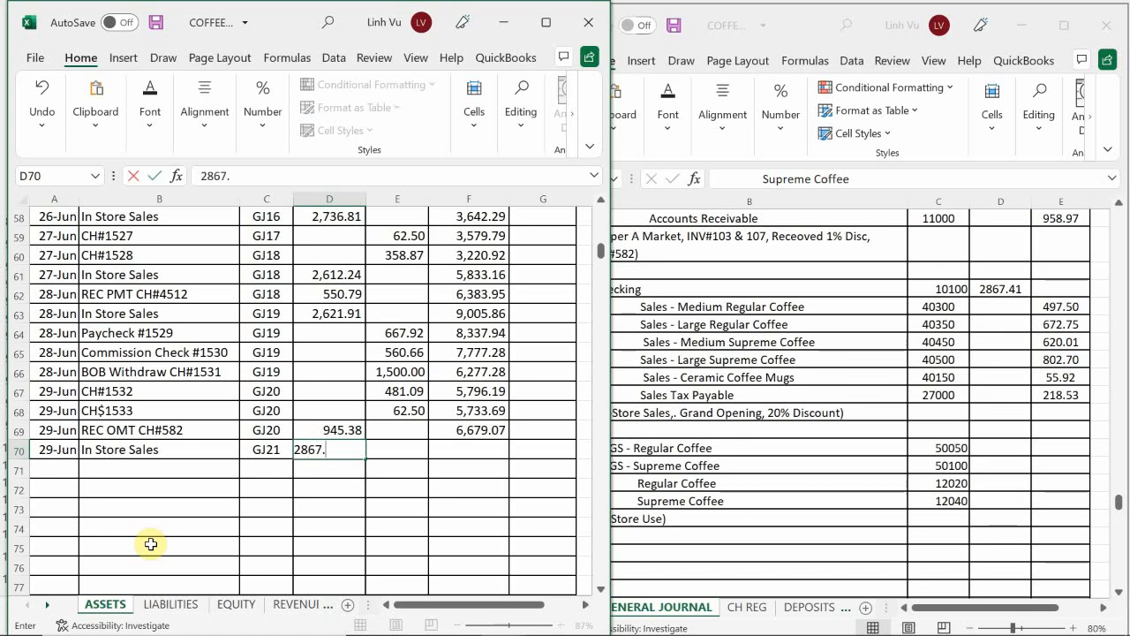
{"action": "type", "text": "41"}
{"action": "key", "text": "Return"}
Step: Extend the running balance formula from F69 down to F70
{"action": "key", "text": "Right"}
{"action": "key", "text": "Right"}
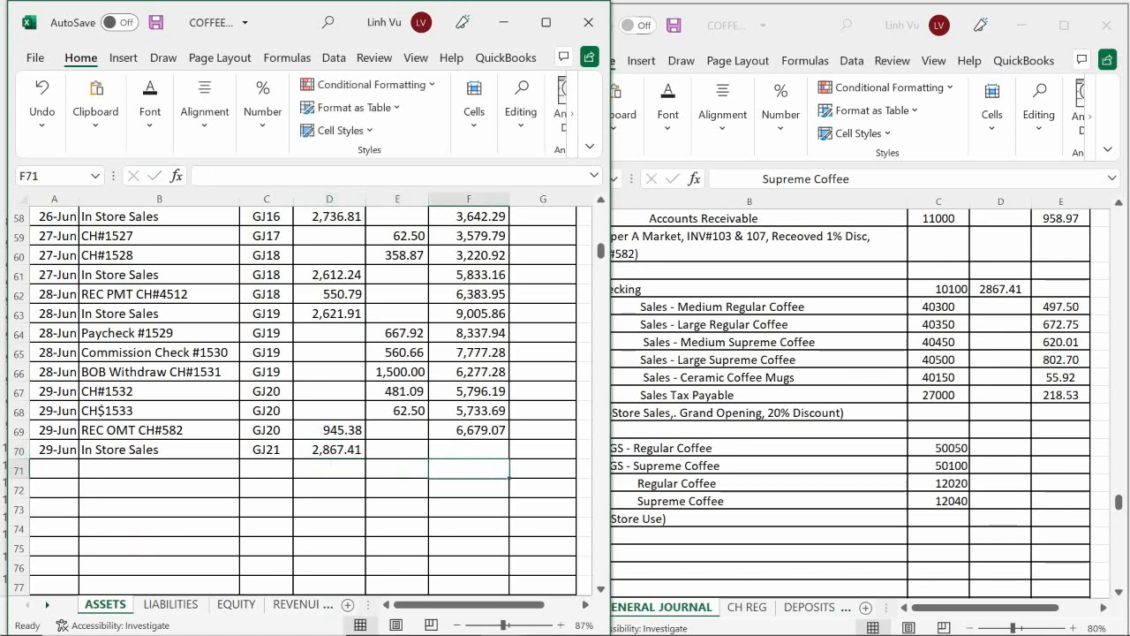
{"action": "left_click", "coordinate": [465, 430]}
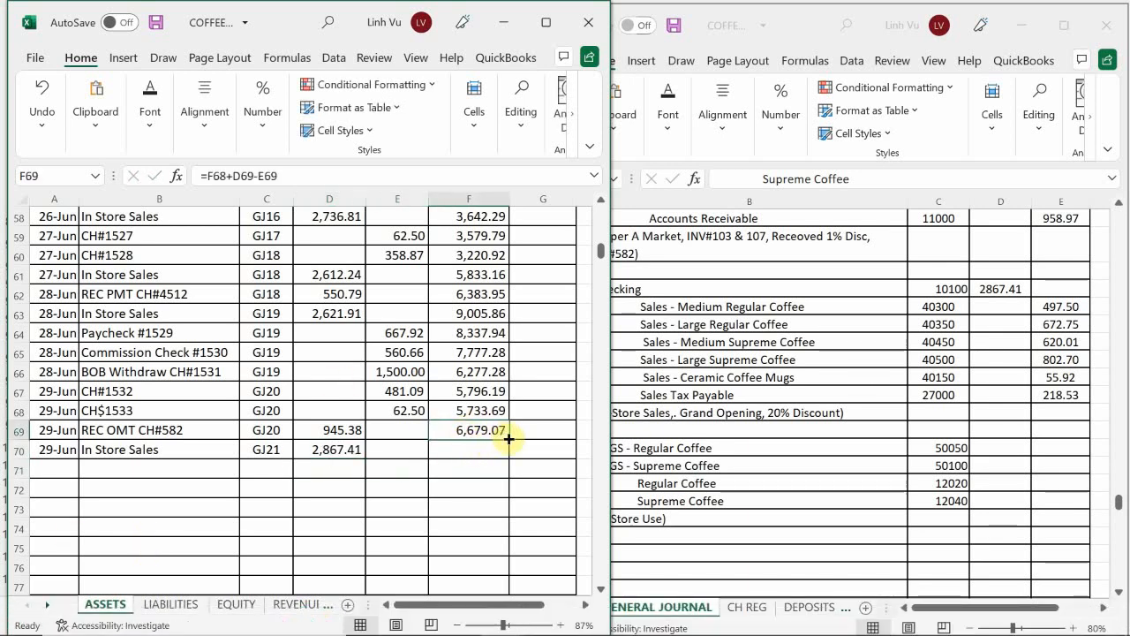
{"action": "double_click", "coordinate": [509, 439]}
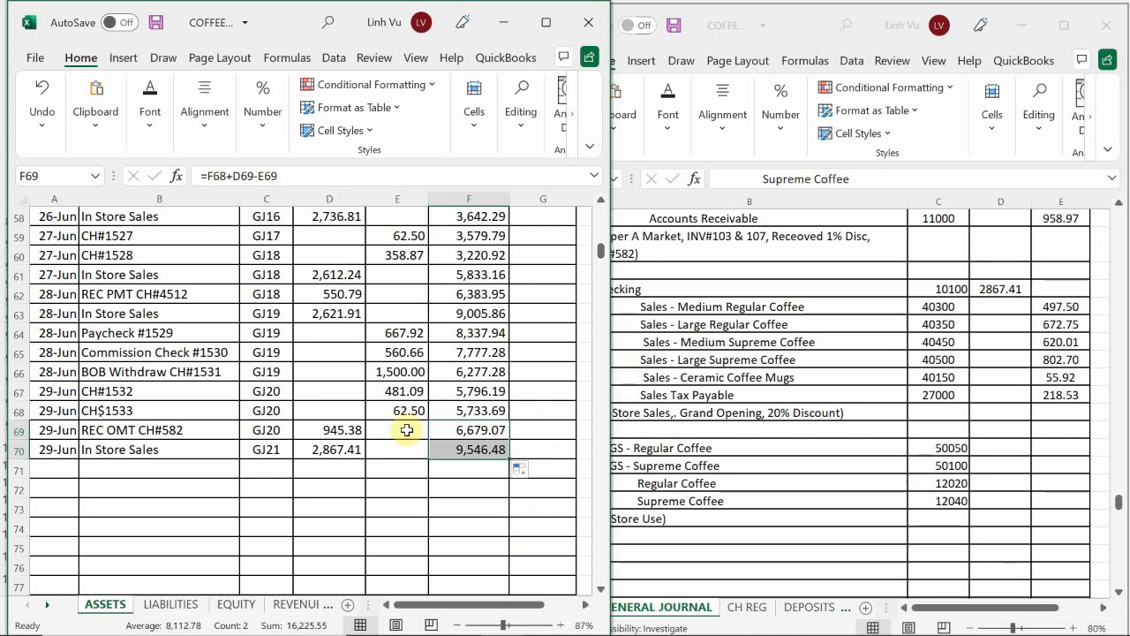
Step: On the REVENUES sheet, enter the date 6/29 in A98, the next empty row of the Medium Regular Coffee sales ledger
{"action": "left_click", "coordinate": [300, 606]}
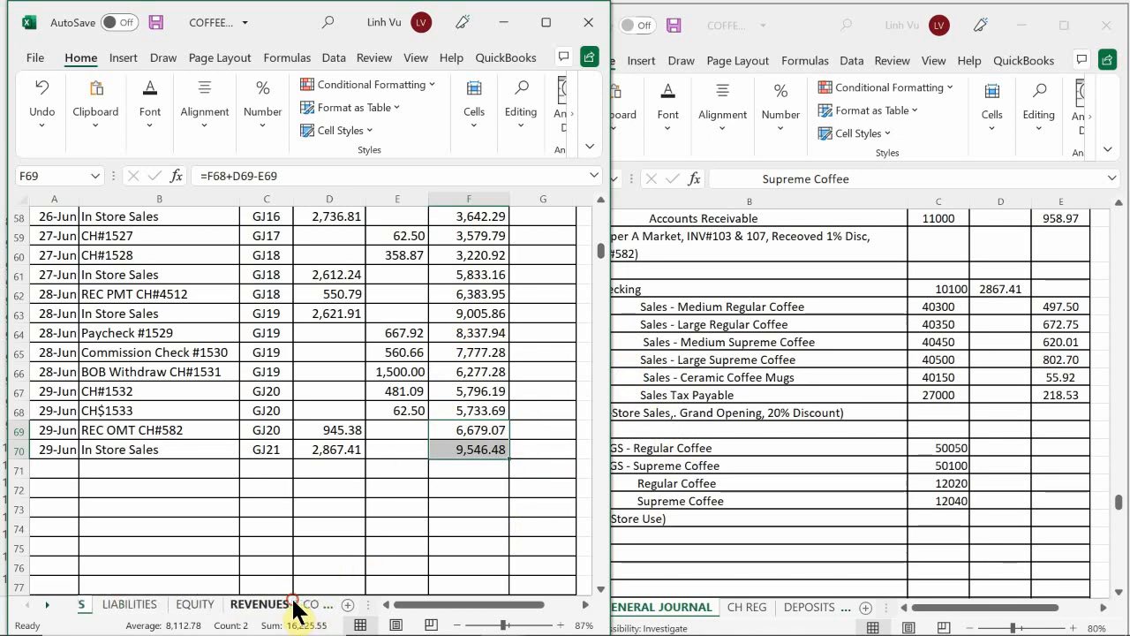
{"action": "left_click", "coordinate": [189, 476]}
{"action": "scroll", "coordinate": [151, 397], "scroll_direction": "up", "scroll_amount": 20}
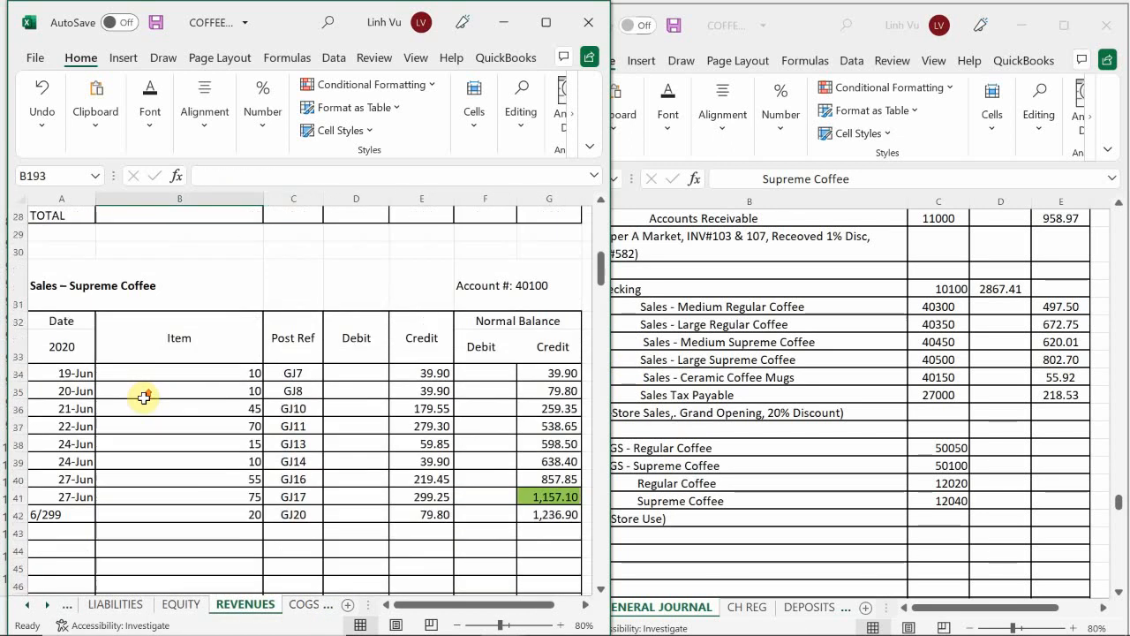
{"action": "scroll", "coordinate": [154, 388], "scroll_direction": "down", "scroll_amount": 6}
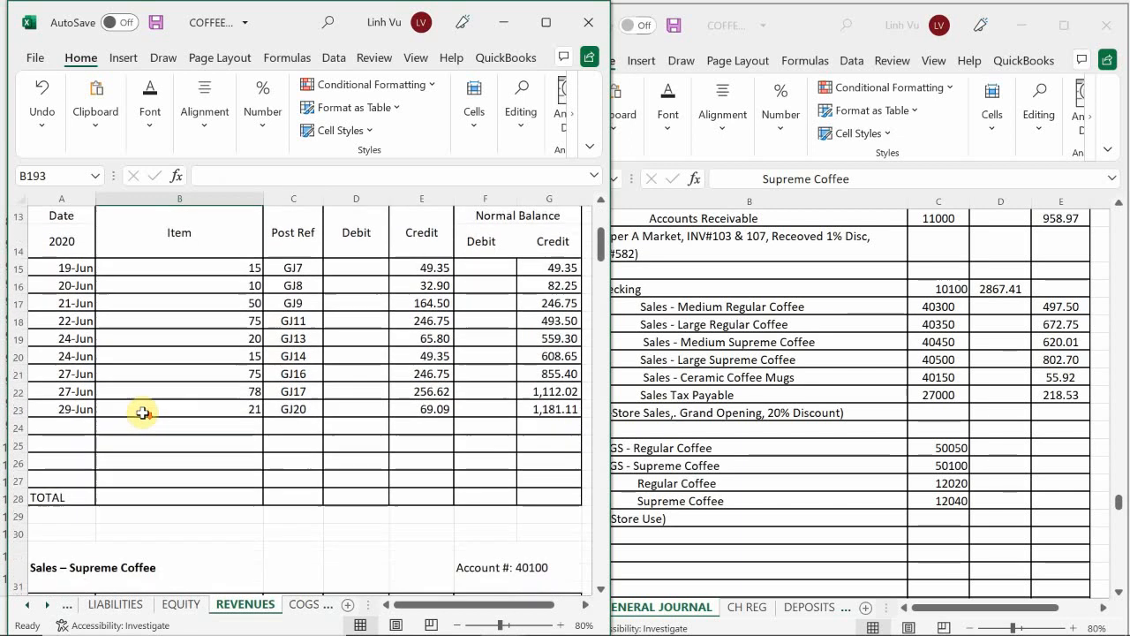
{"action": "scroll", "coordinate": [142, 414], "scroll_direction": "down", "scroll_amount": 8}
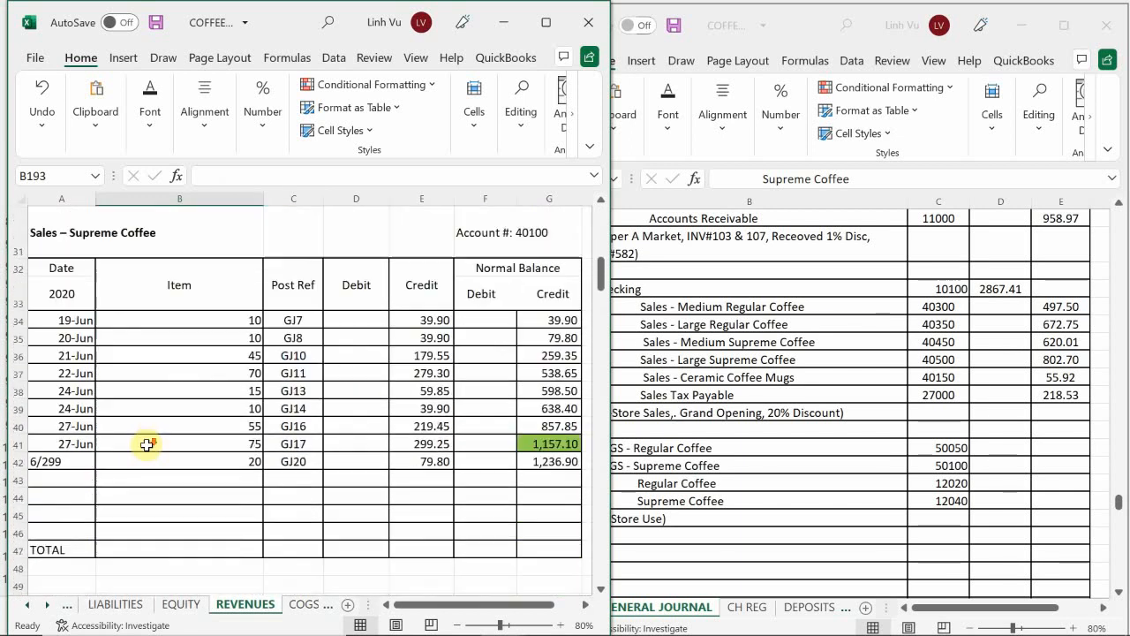
{"action": "scroll", "coordinate": [147, 460], "scroll_direction": "down", "scroll_amount": 5}
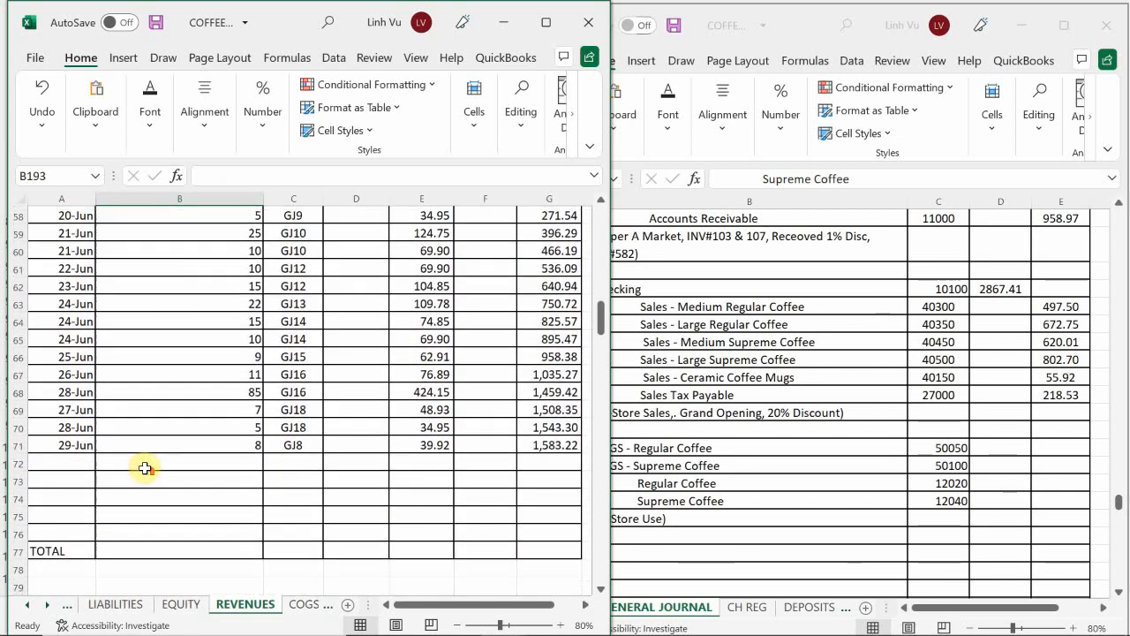
{"action": "scroll", "coordinate": [145, 468], "scroll_direction": "up", "scroll_amount": 2}
{"action": "scroll", "coordinate": [145, 468], "scroll_direction": "up", "scroll_amount": 1}
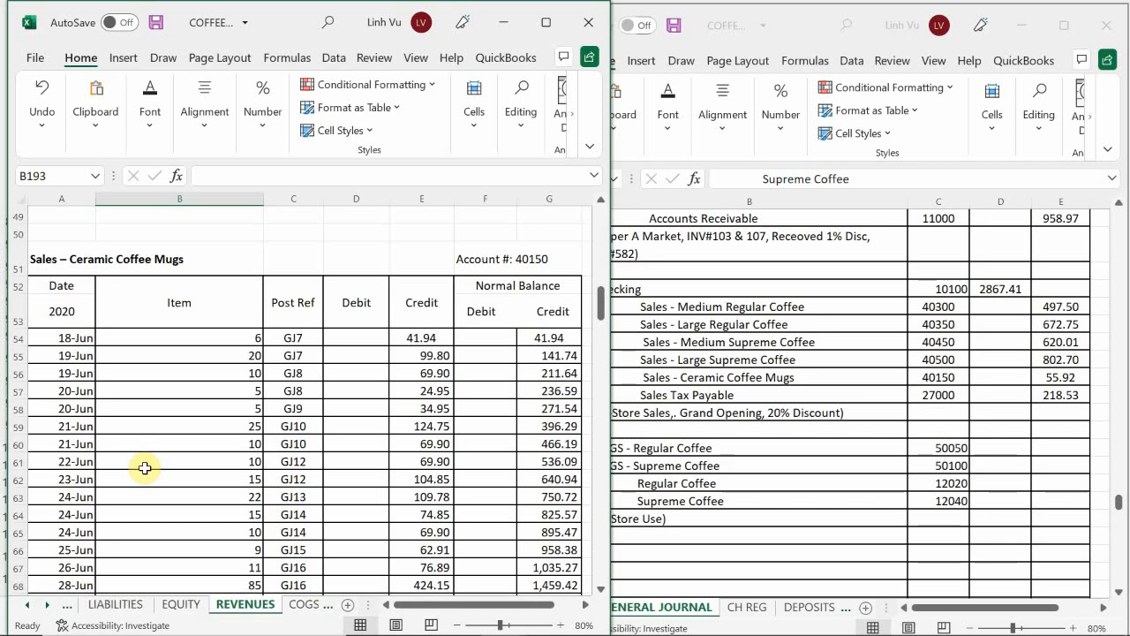
{"action": "scroll", "coordinate": [145, 468], "scroll_direction": "down", "scroll_amount": 8}
{"action": "scroll", "coordinate": [141, 471], "scroll_direction": "down", "scroll_amount": 4}
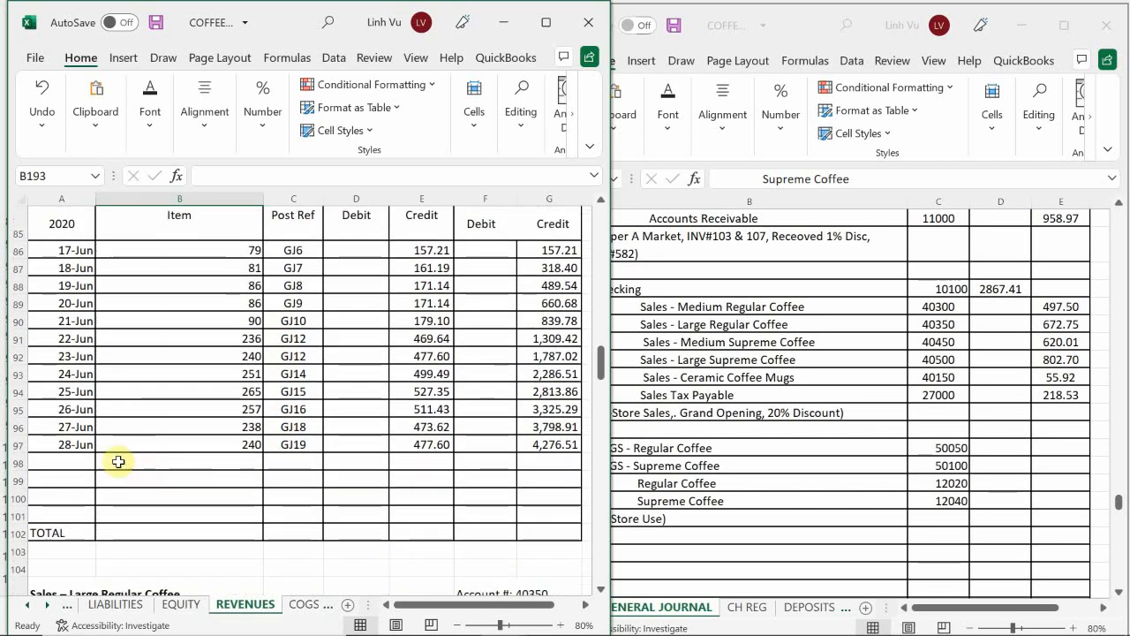
{"action": "left_click", "coordinate": [84, 462]}
{"action": "type", "text": "6/"}
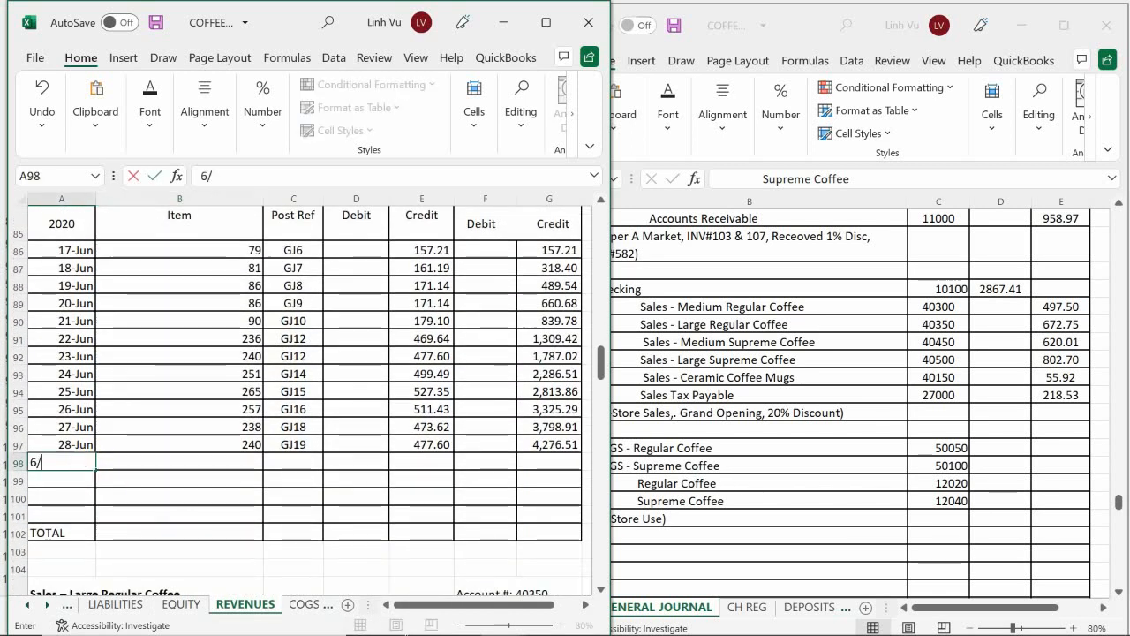
{"action": "type", "text": "29"}
{"action": "key", "text": "Tab"}
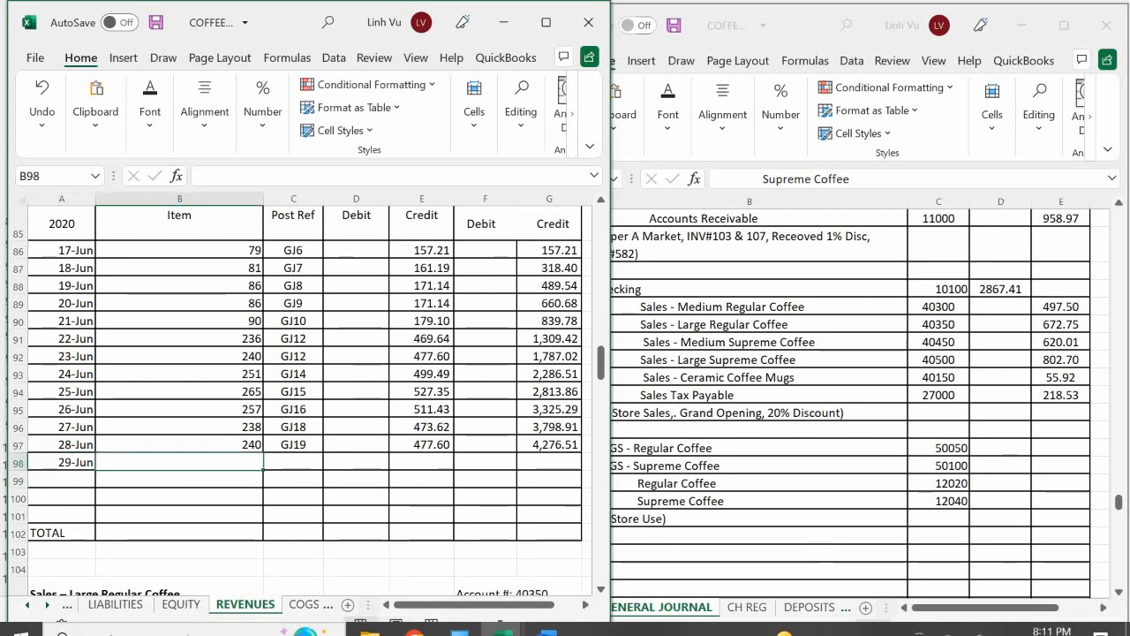
Step: Fill in row 98 of the Medium Regular Coffee ledger with item quantity 250 and post reference GJ20
{"action": "mouse_move", "coordinate": [565, 555]}
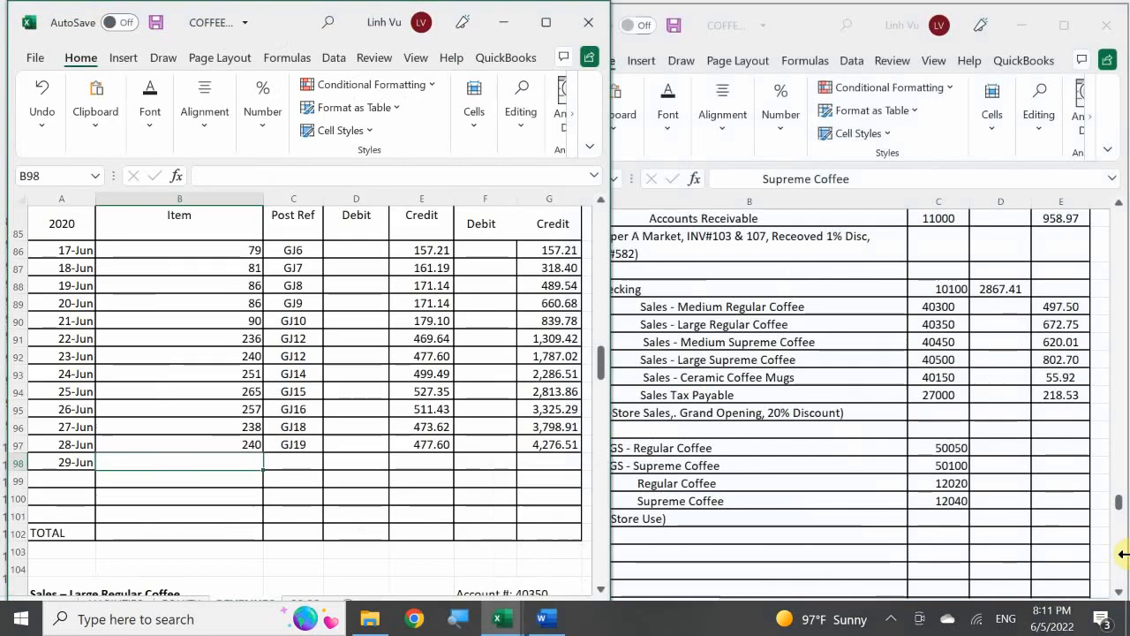
{"action": "type", "text": "250"}
{"action": "key", "text": "Tab"}
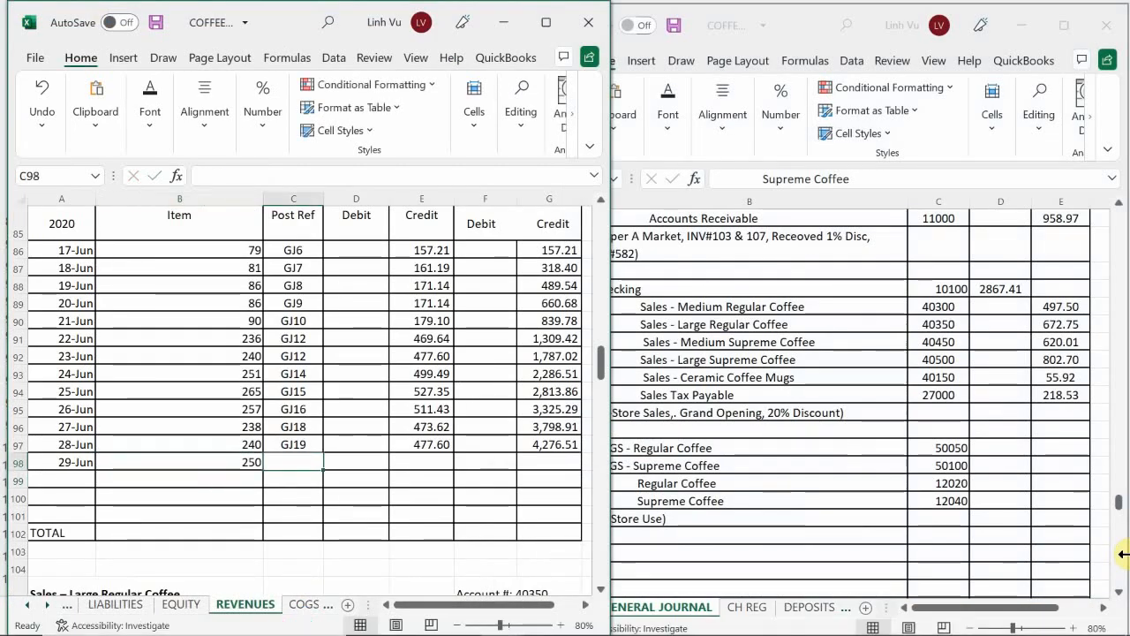
{"action": "type", "text": "GJ20"}
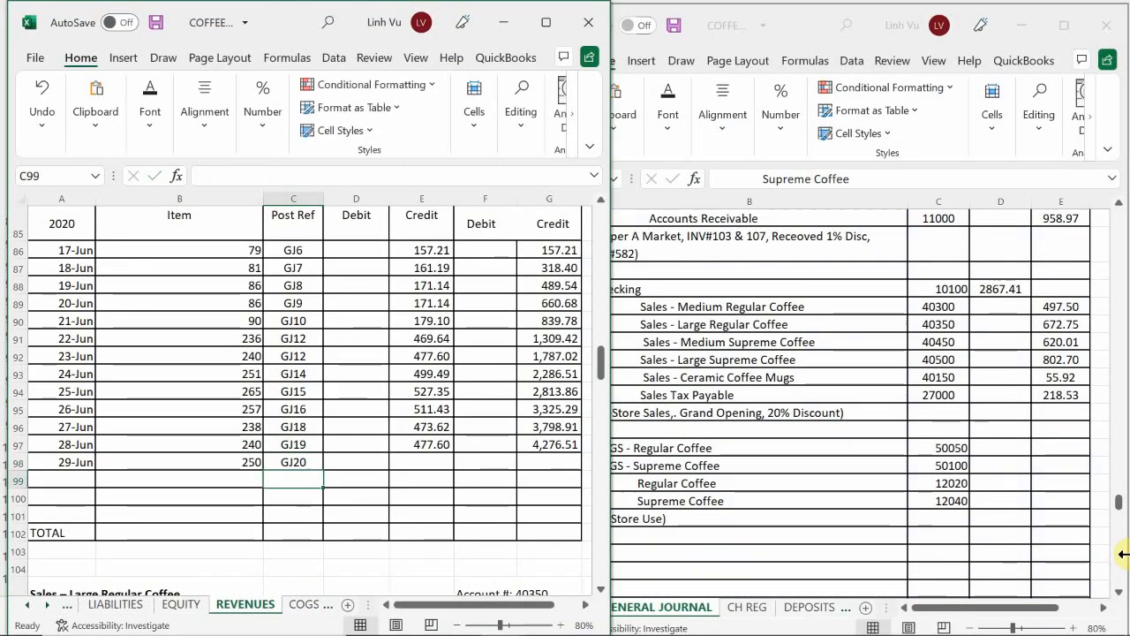
Step: Enter the Medium Regular Coffee credit of 497.50 in E98 and extend the running balance formula from G97 to G98
{"action": "key", "text": "Tab"}
{"action": "key", "text": "Tab"}
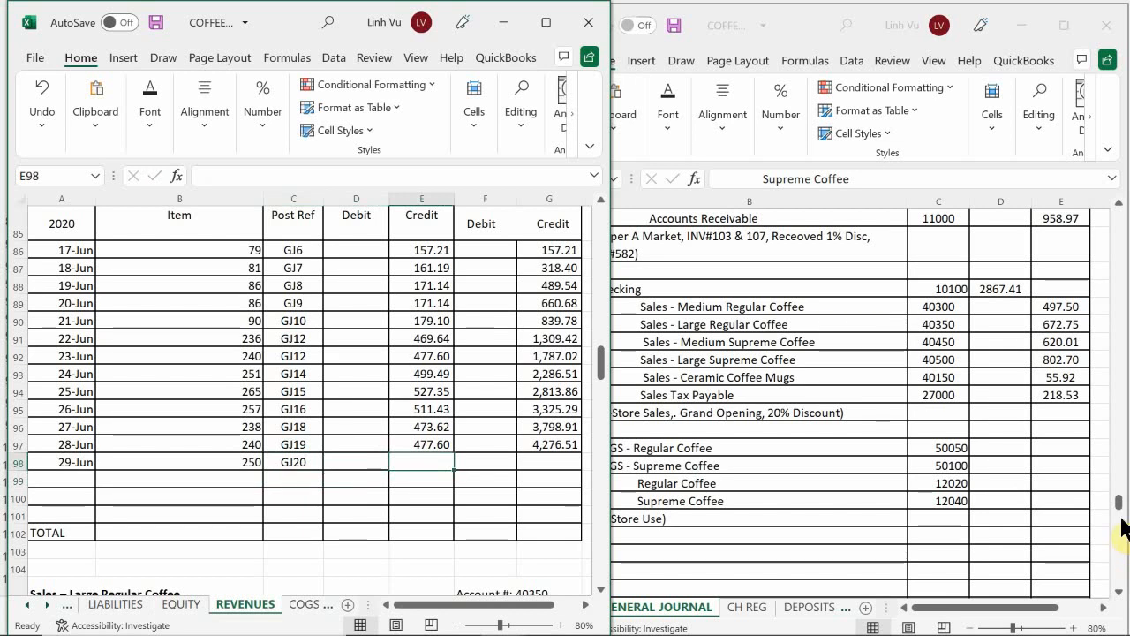
{"action": "type", "text": "497.50"}
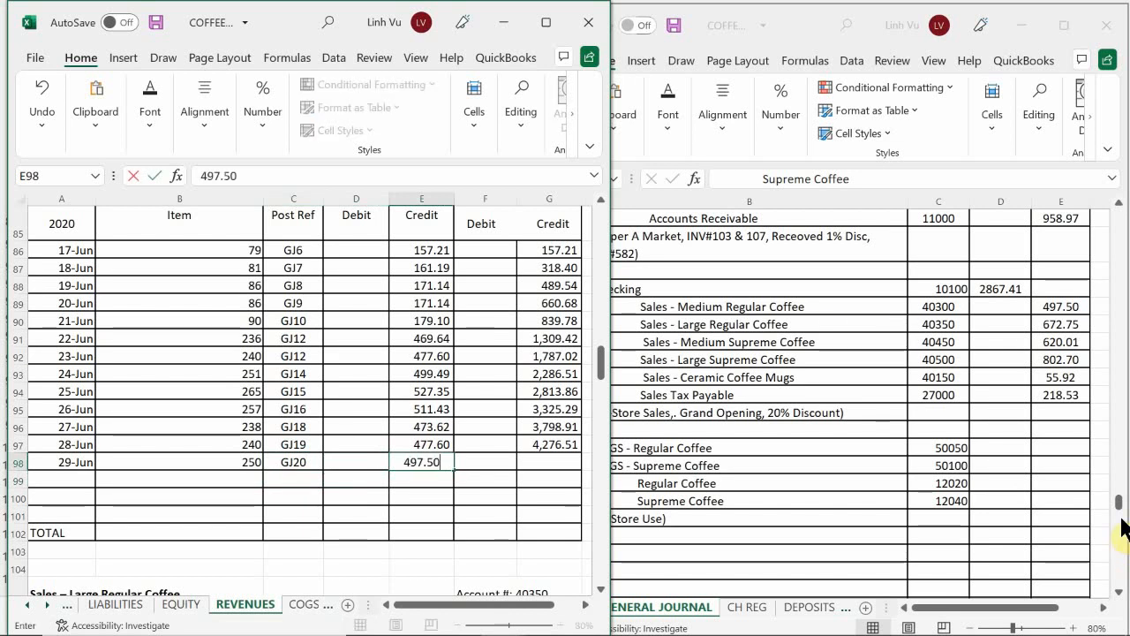
{"action": "key", "text": "Return"}
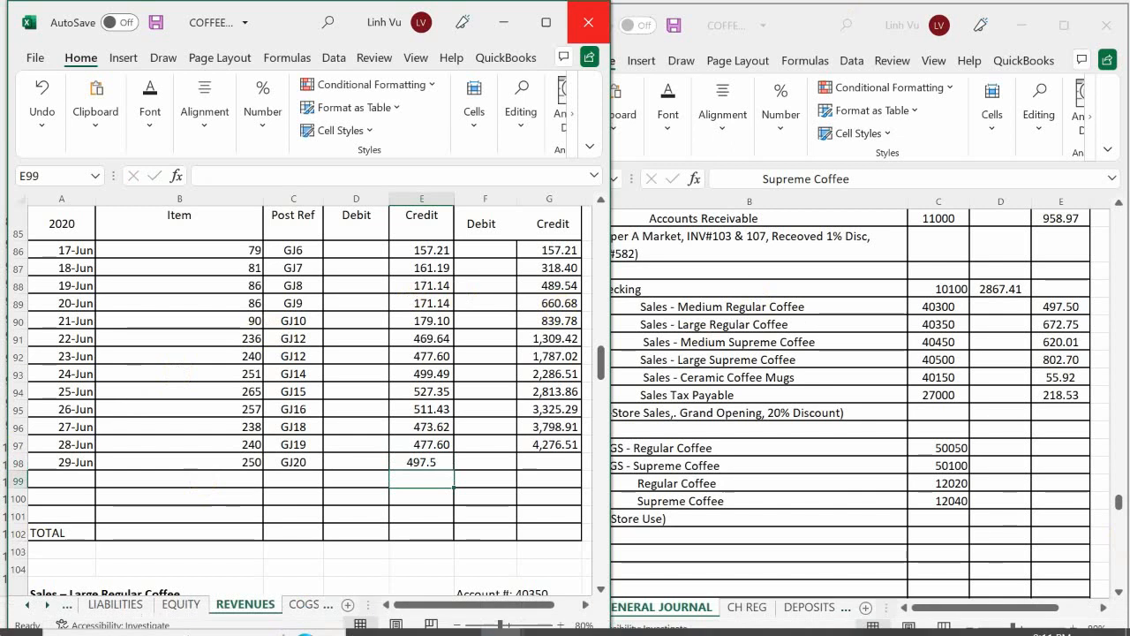
{"action": "left_click", "coordinate": [554, 446]}
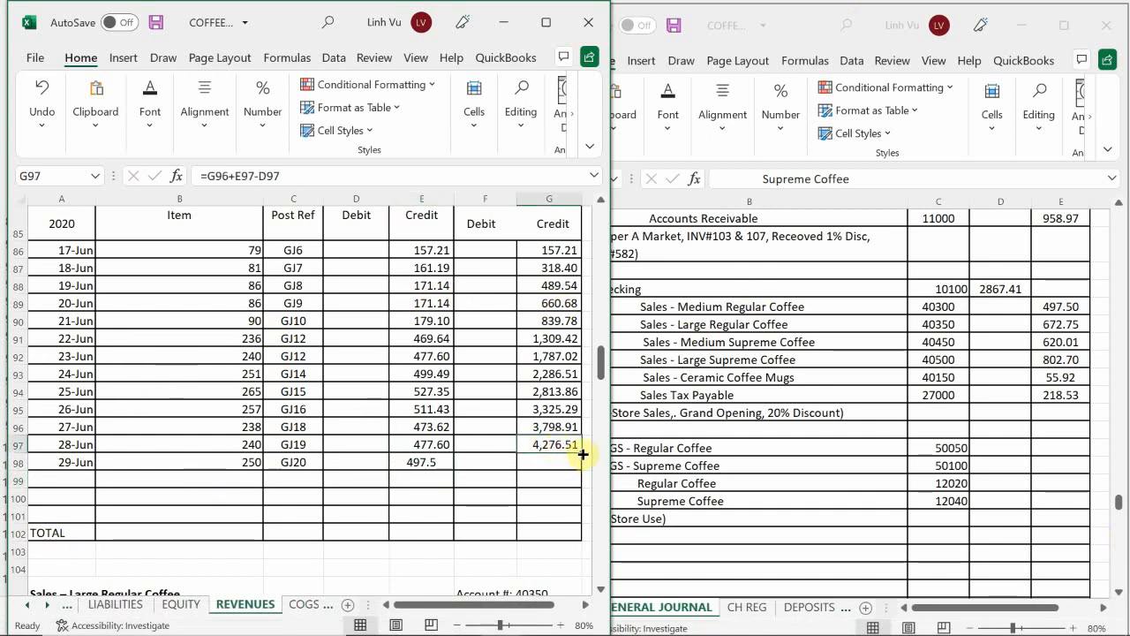
{"action": "left_click_drag", "start_coordinate": [579, 453], "coordinate": [574, 472]}
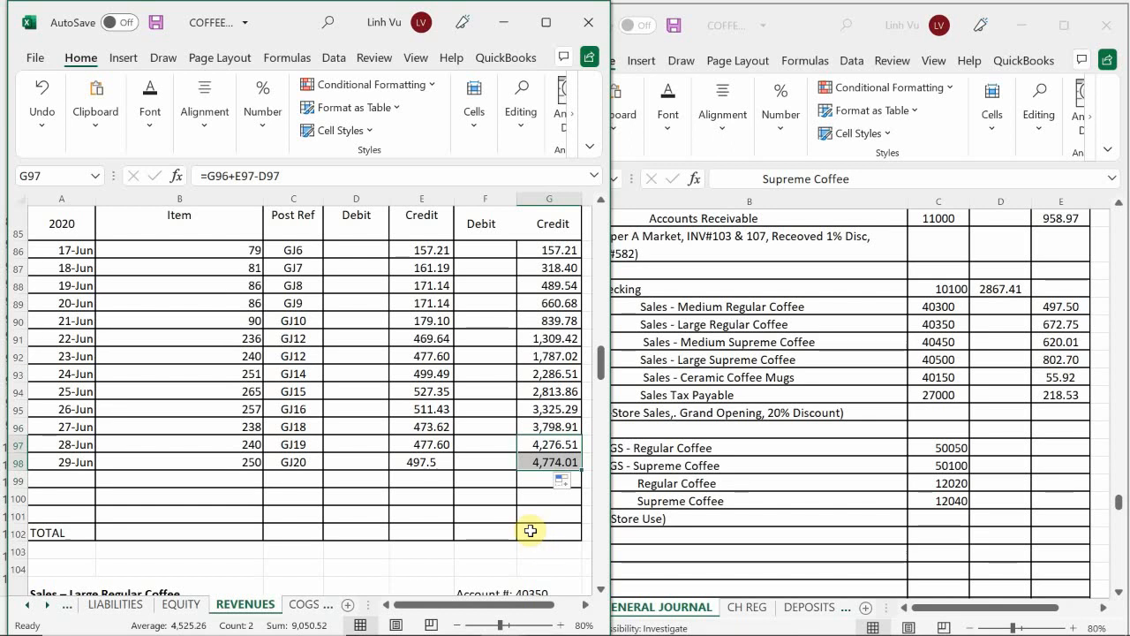
{"action": "left_click", "coordinate": [152, 467]}
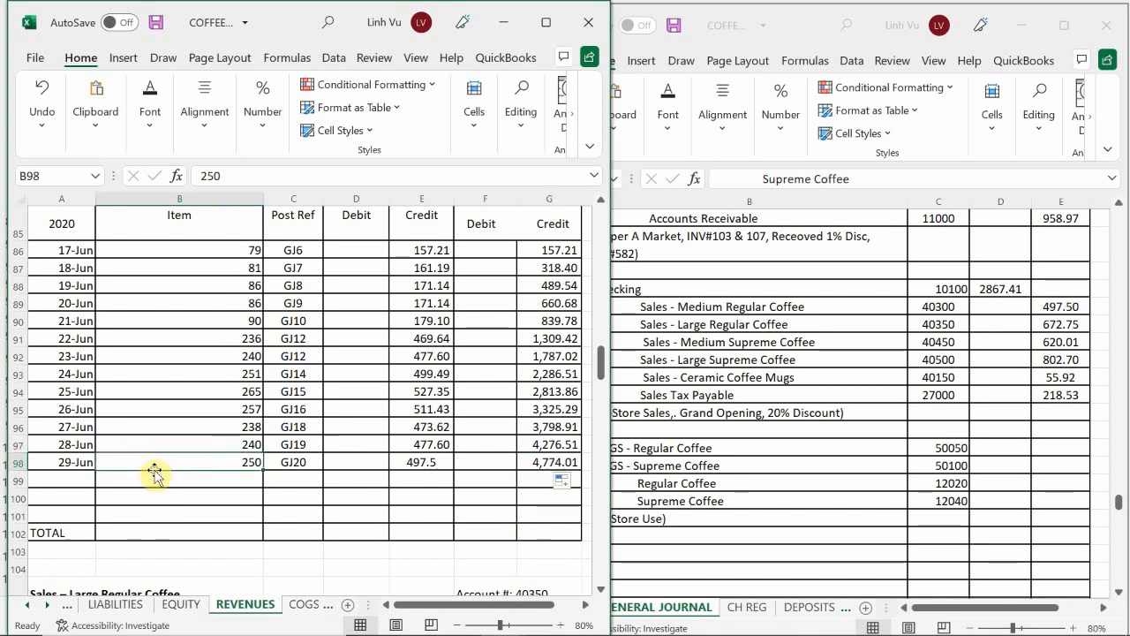
Step: Enter the date 6/29 in A120, the next empty row of the Sales – Large Regular Coffee ledger
{"action": "scroll", "coordinate": [155, 472], "scroll_direction": "down", "scroll_amount": 1}
{"action": "scroll", "coordinate": [153, 469], "scroll_direction": "down", "scroll_amount": 5}
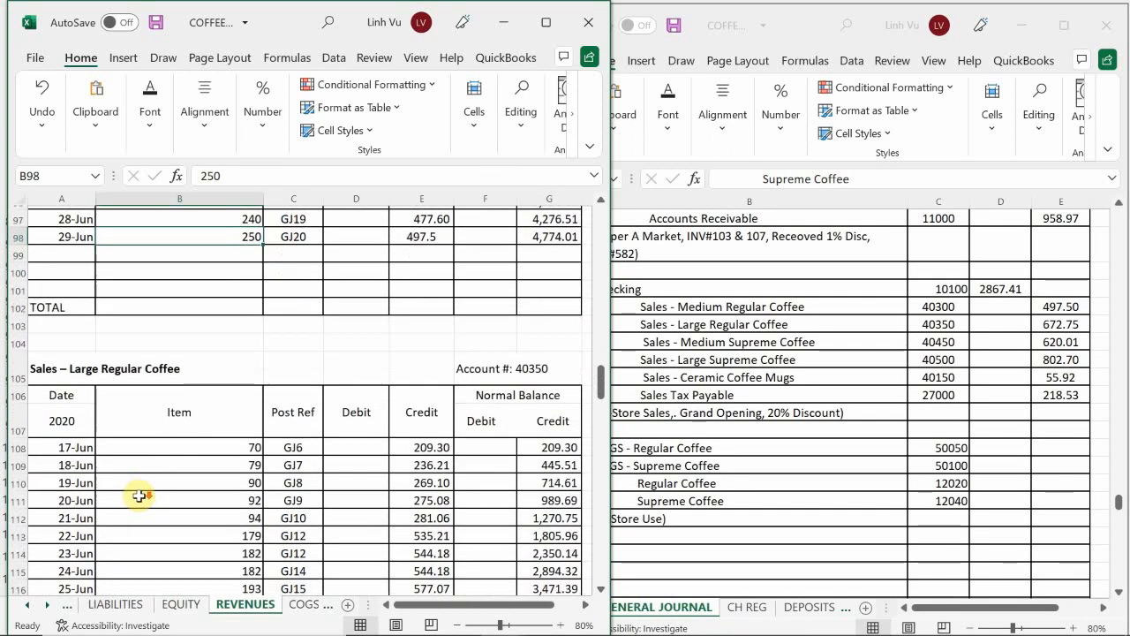
{"action": "scroll", "coordinate": [105, 535], "scroll_direction": "down", "scroll_amount": 2}
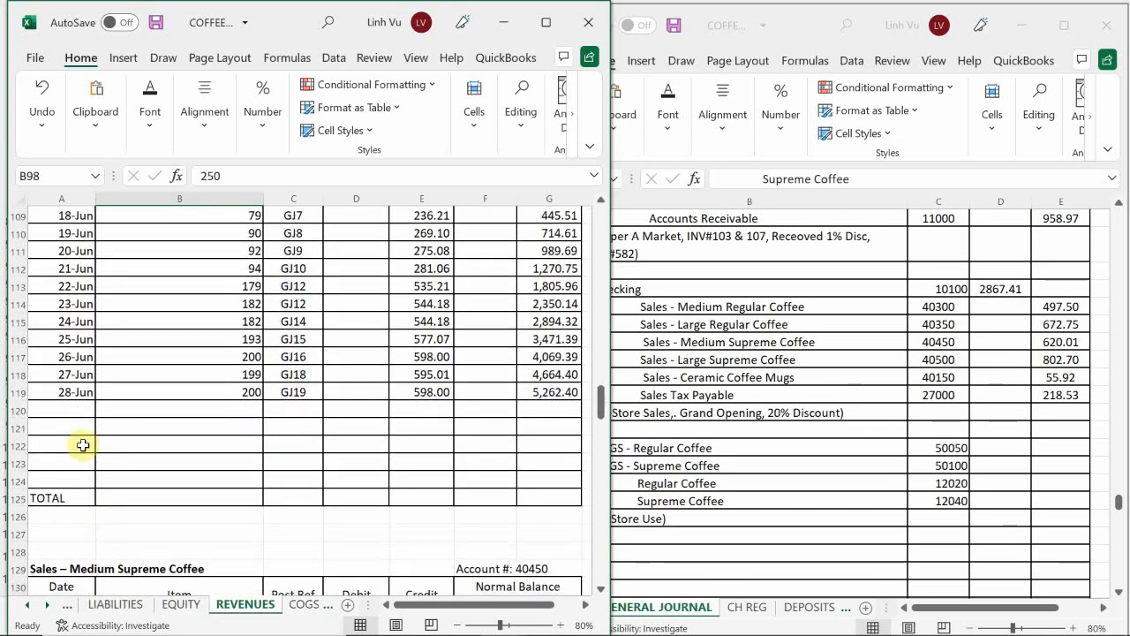
{"action": "left_click", "coordinate": [75, 408]}
{"action": "scroll", "coordinate": [77, 415], "scroll_direction": "up", "scroll_amount": 3}
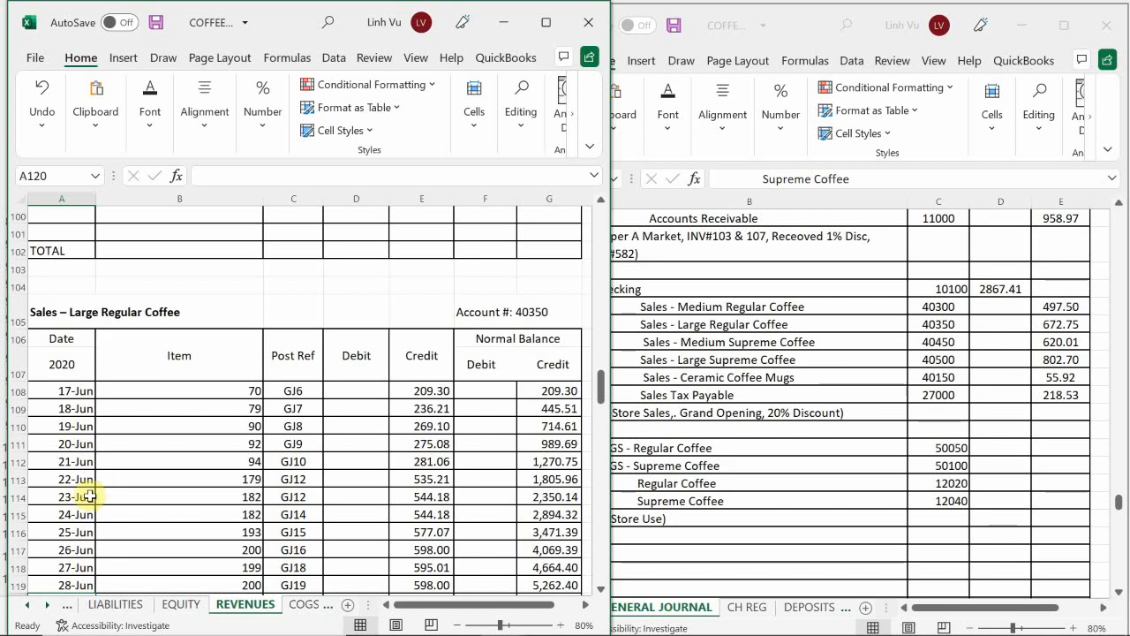
{"action": "scroll", "coordinate": [89, 496], "scroll_direction": "down", "scroll_amount": 1}
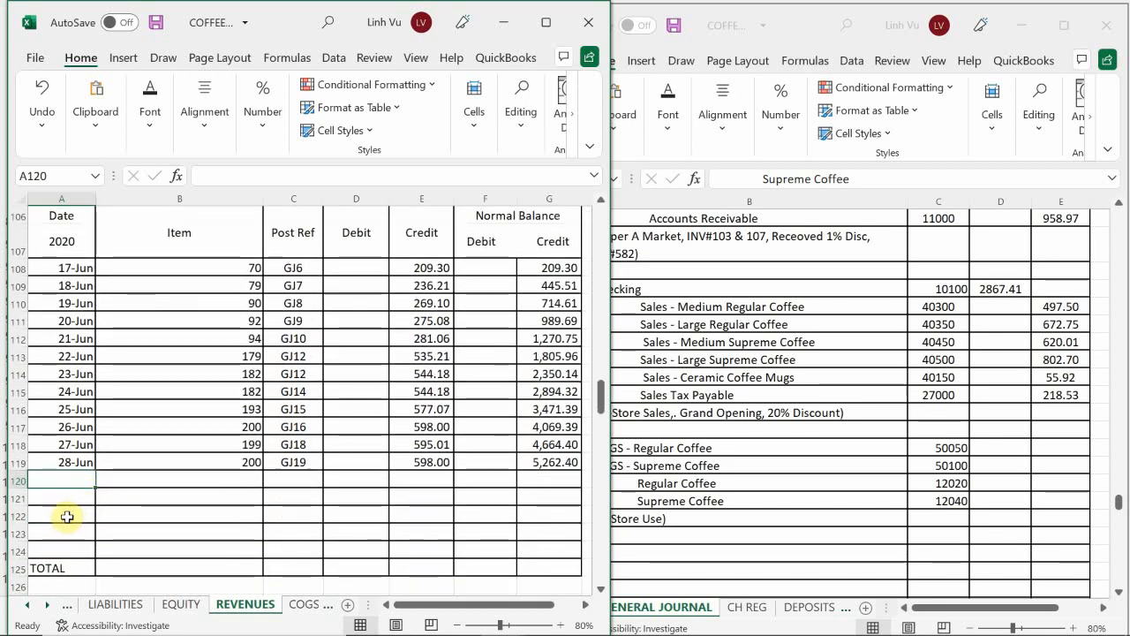
{"action": "type", "text": "6/"}
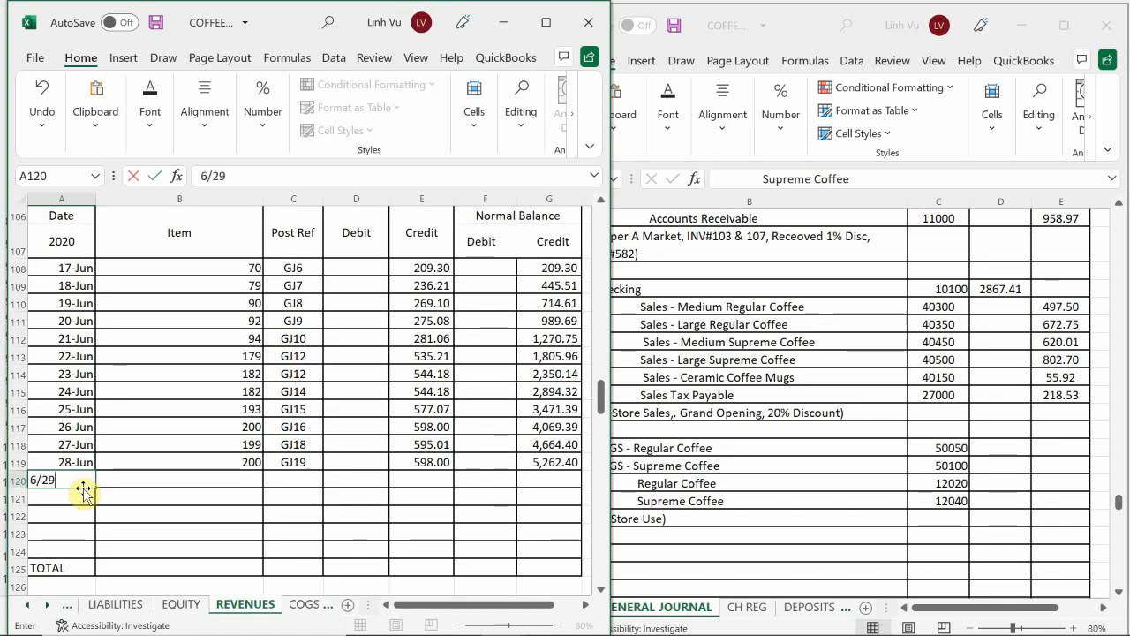
{"action": "type", "text": "29"}
{"action": "key", "text": "Return"}
{"action": "key", "text": "Up"}
{"action": "key", "text": "Right"}
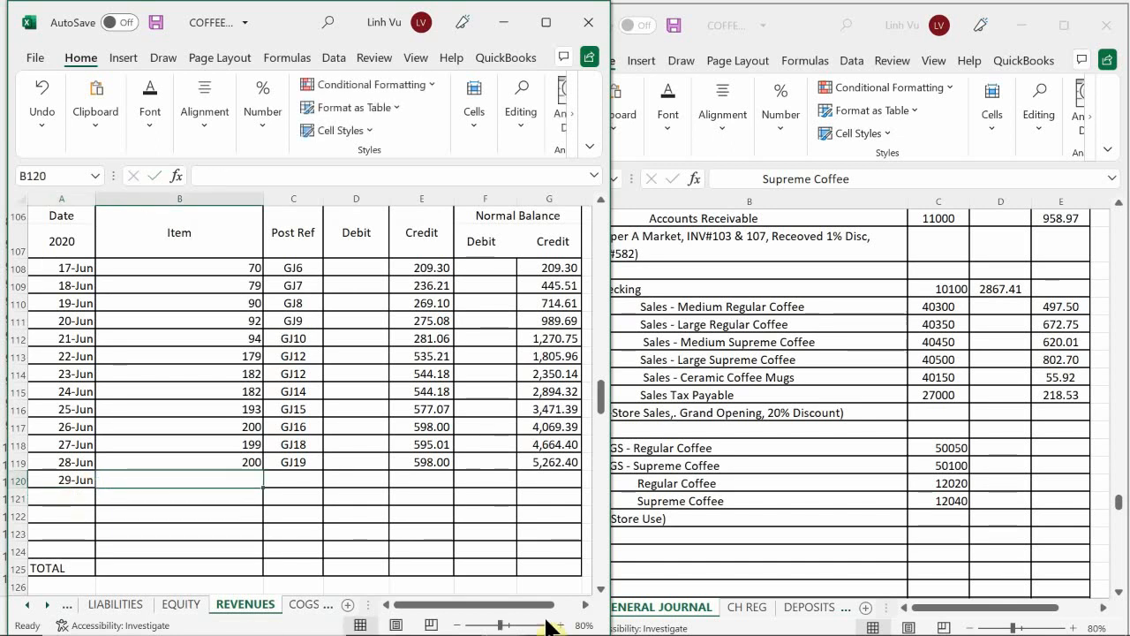
Step: Fill in row 120 of the Large Regular Coffee ledger with item quantity 225 and post reference GJ20
{"action": "mouse_move", "coordinate": [556, 628]}
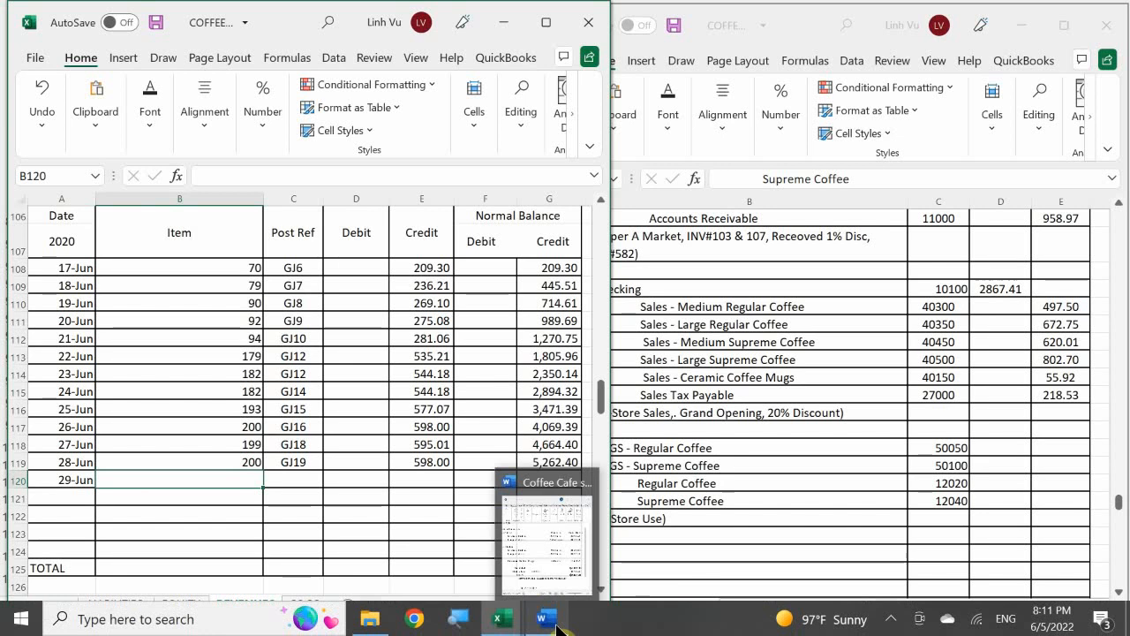
{"action": "mouse_move", "coordinate": [559, 563]}
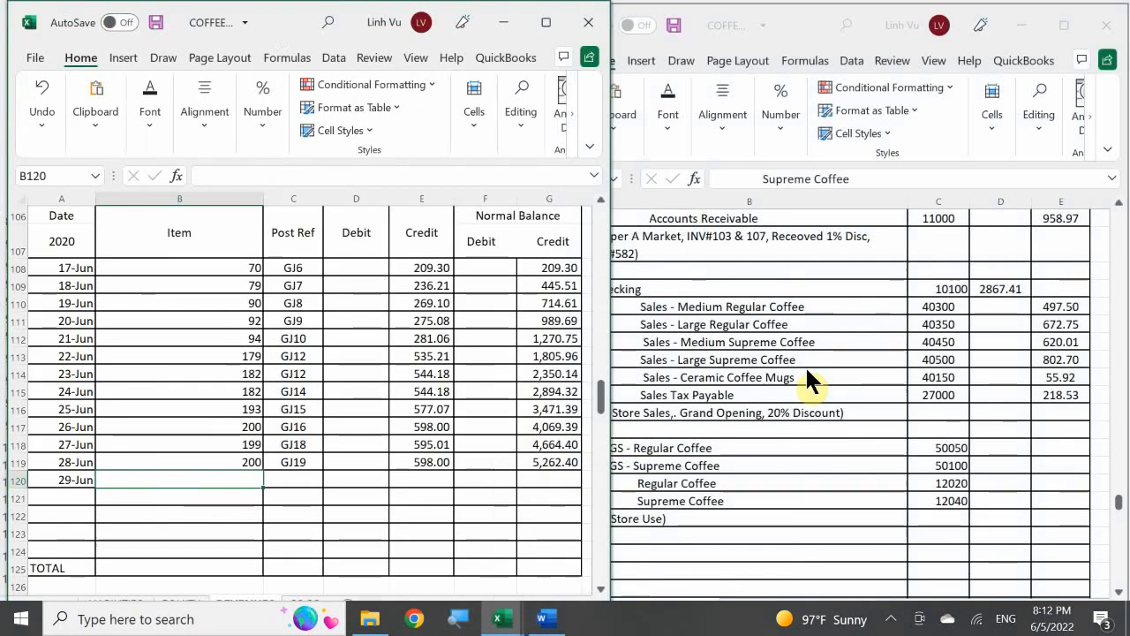
{"action": "type", "text": "25"}
{"action": "key", "text": "Return"}
{"action": "key", "text": "Up"}
{"action": "key", "text": "Right"}
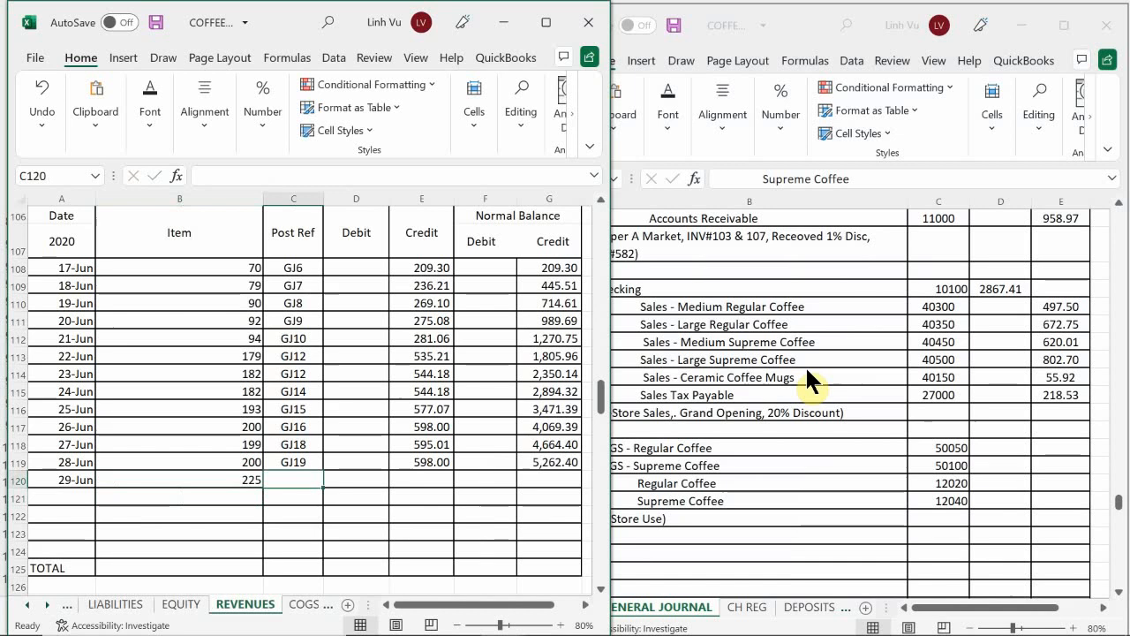
{"action": "type", "text": "GJ20"}
{"action": "key", "text": "Return"}
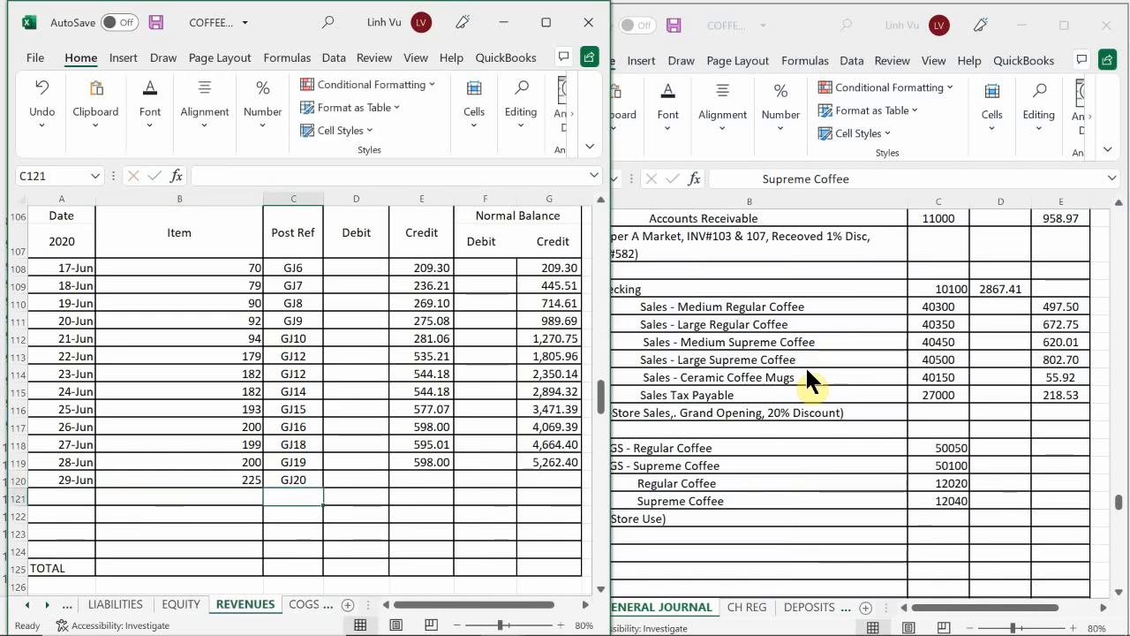
Step: Enter the Large Regular Coffee credit of 672.75 in E120 and extend the running balance formula from G119 to G120
{"action": "key", "text": "Up"}
{"action": "key", "text": "Right"}
{"action": "key", "text": "Right"}
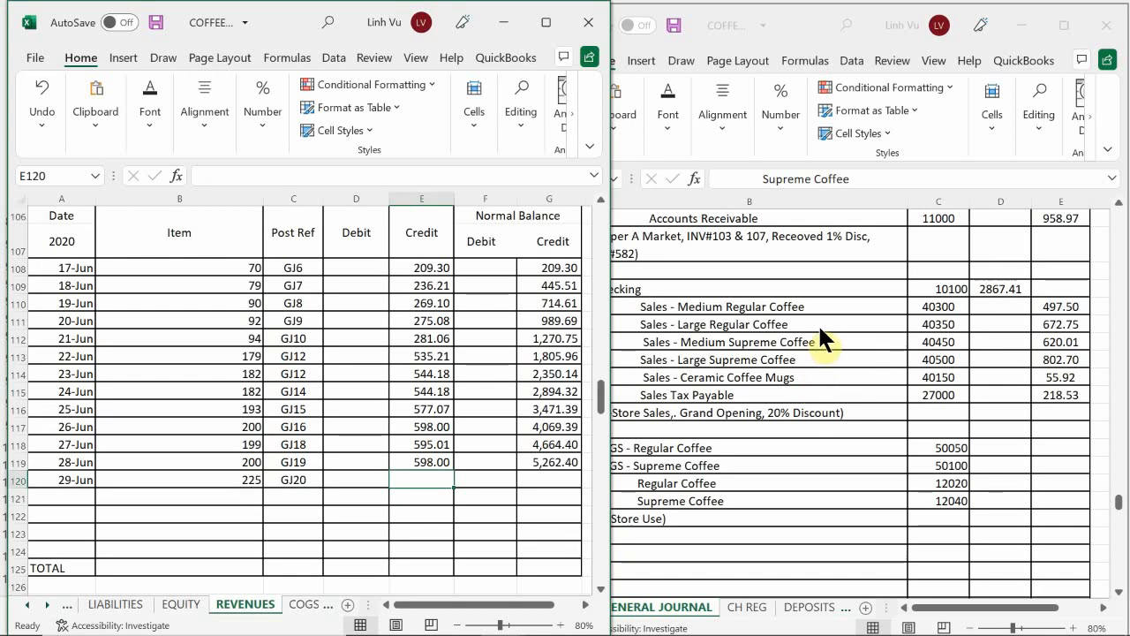
{"action": "type", "text": "67"}
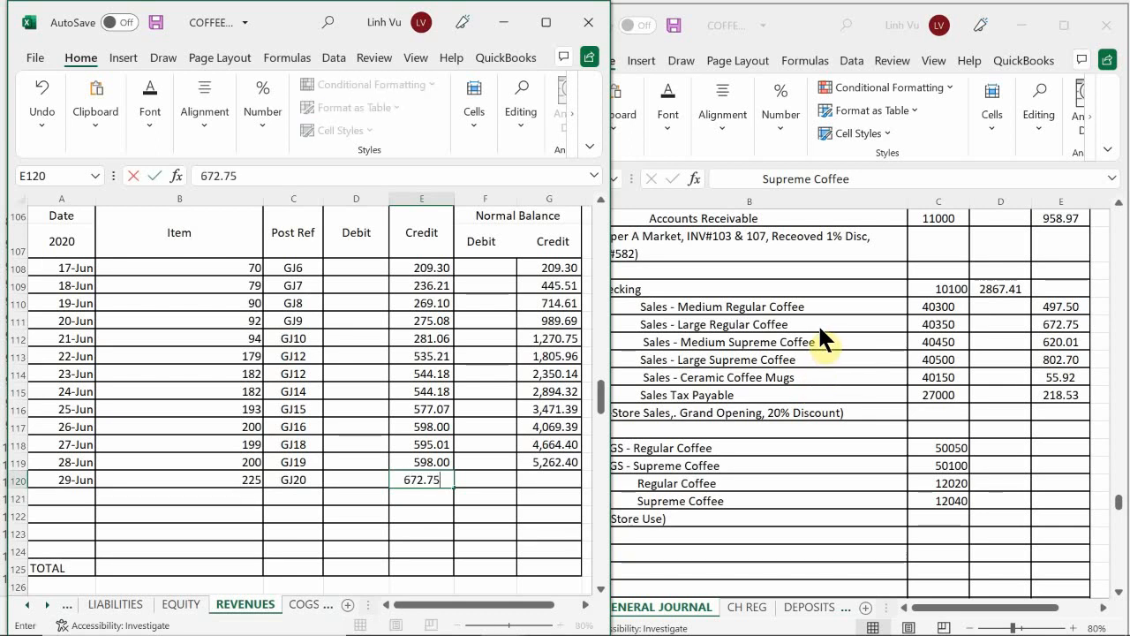
{"action": "type", "text": "2.75"}
{"action": "key", "text": "Return"}
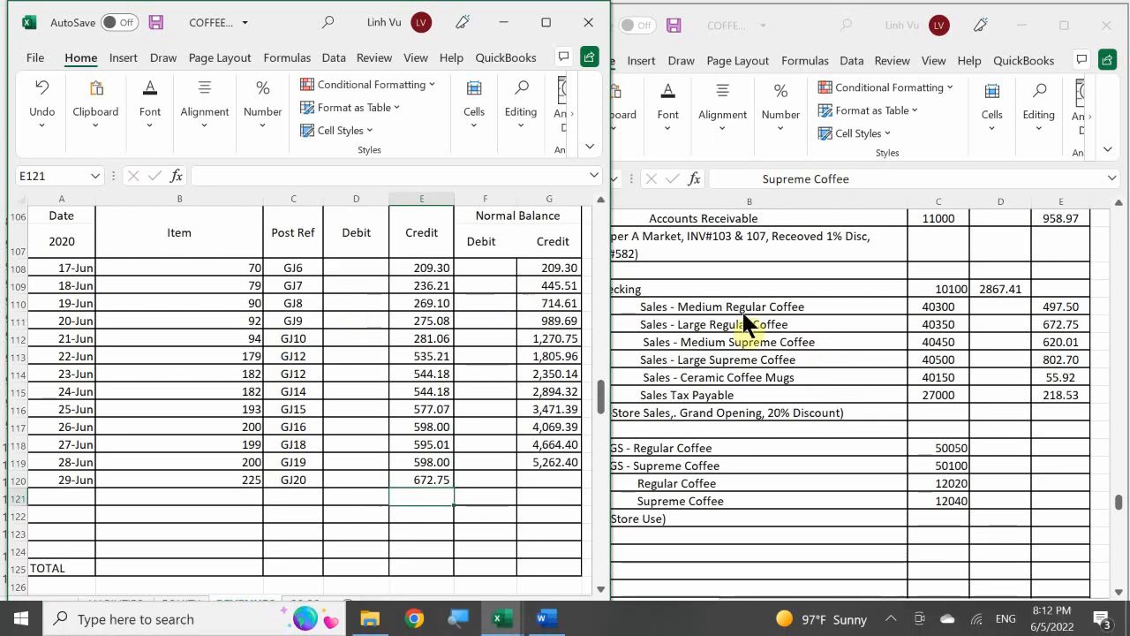
{"action": "left_click", "coordinate": [554, 461]}
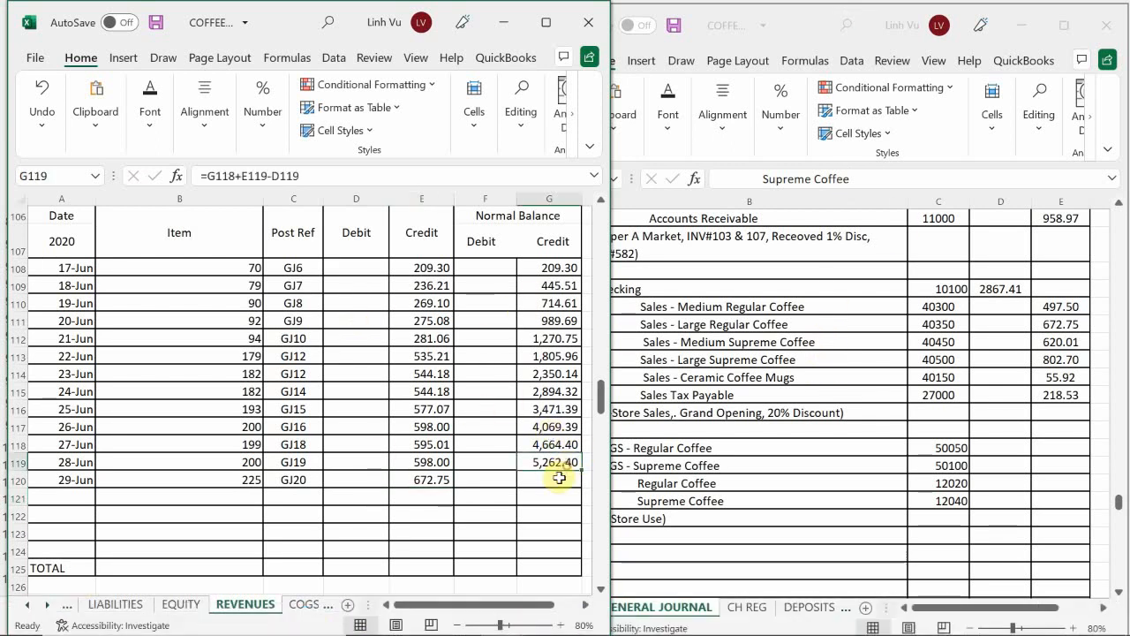
{"action": "left_click_drag", "start_coordinate": [580, 473], "coordinate": [579, 486]}
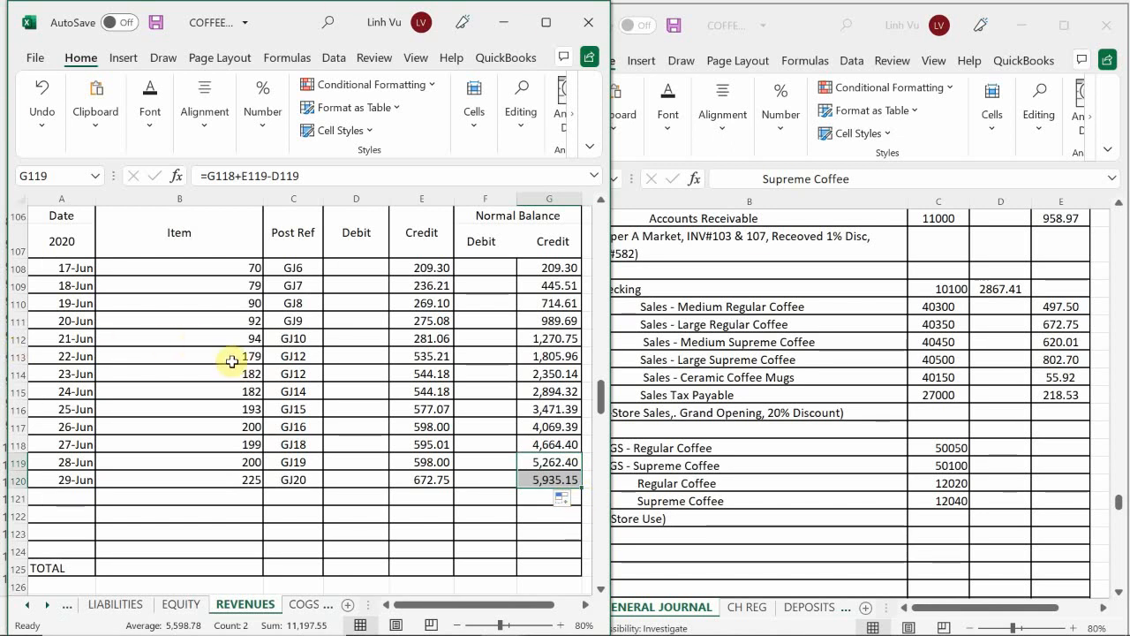
{"action": "left_click", "coordinate": [176, 431]}
Step: Enter the date 6/29 in A144, the next empty row of the Sales – Medium Supreme Coffee ledger
{"action": "scroll", "coordinate": [177, 432], "scroll_direction": "down", "scroll_amount": 6}
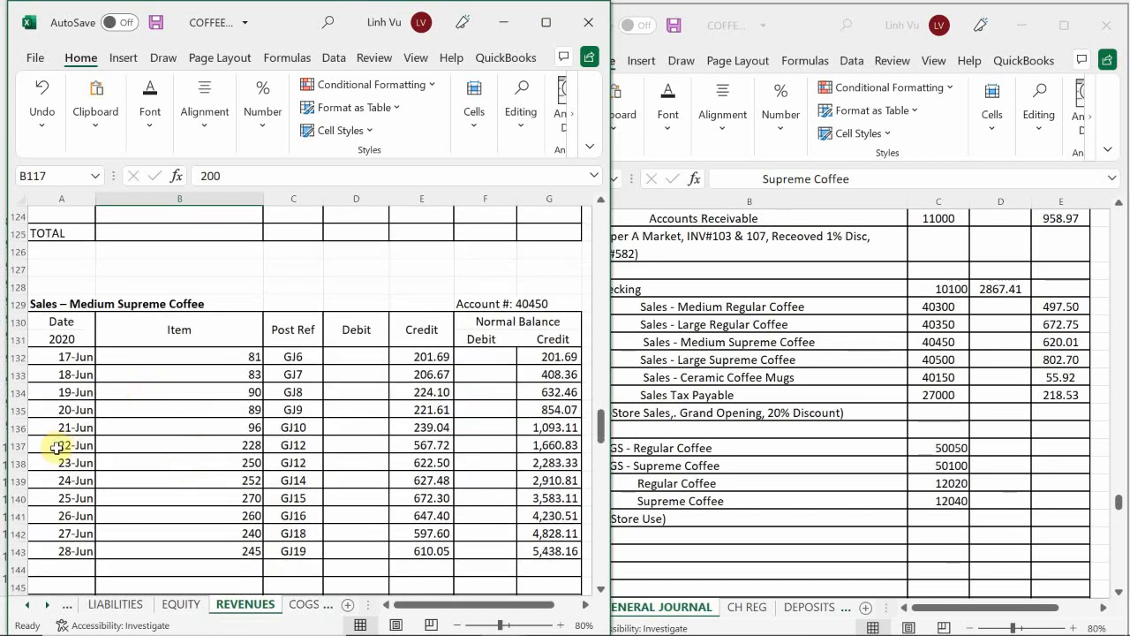
{"action": "scroll", "coordinate": [64, 468], "scroll_direction": "down", "scroll_amount": 1}
{"action": "scroll", "coordinate": [62, 487], "scroll_direction": "down", "scroll_amount": 1}
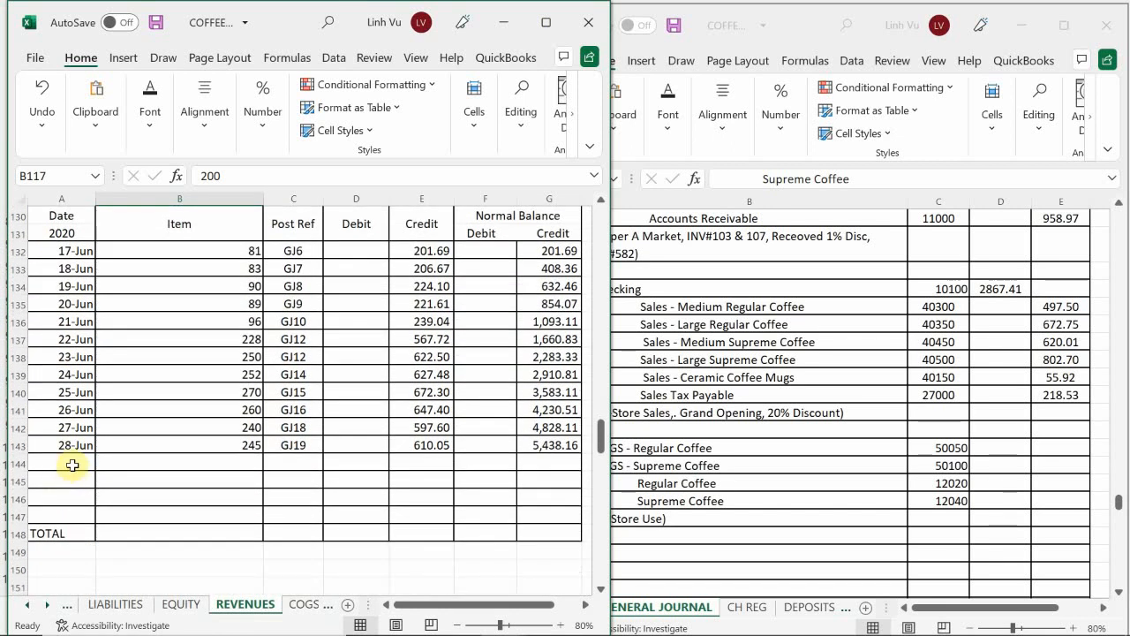
{"action": "left_click", "coordinate": [71, 464]}
{"action": "type", "text": "6/29"}
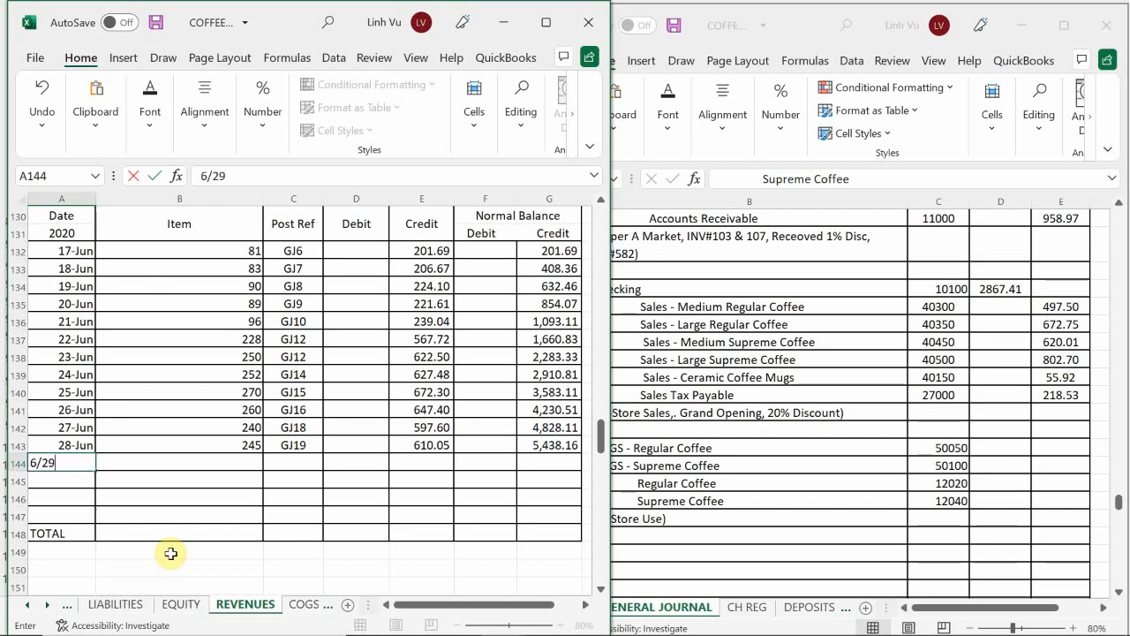
{"action": "key", "text": "Return"}
{"action": "key", "text": "Tab"}
{"action": "key", "text": "Up"}
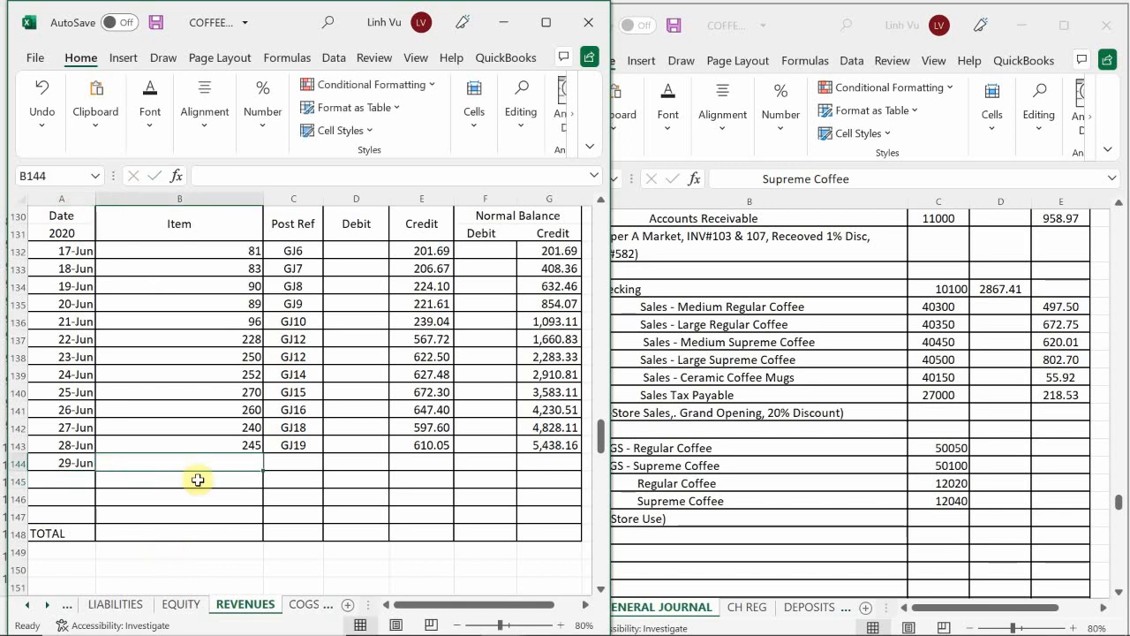
Step: Enter the Medium Supreme Coffee item quantity 249 in B144
{"action": "mouse_move", "coordinate": [348, 632]}
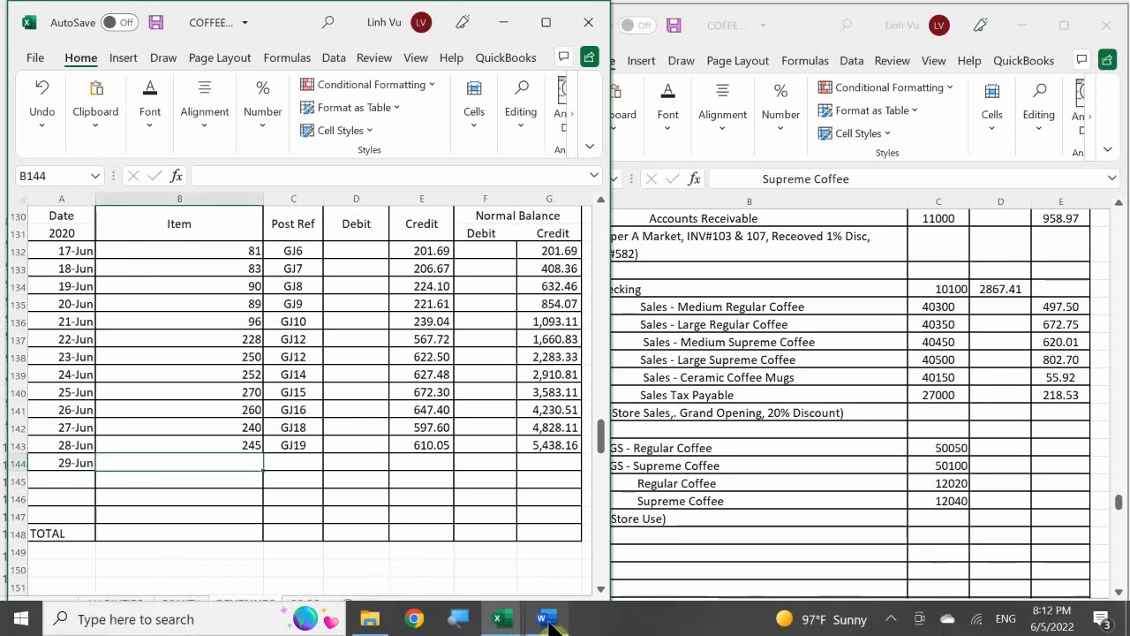
{"action": "mouse_move", "coordinate": [551, 541]}
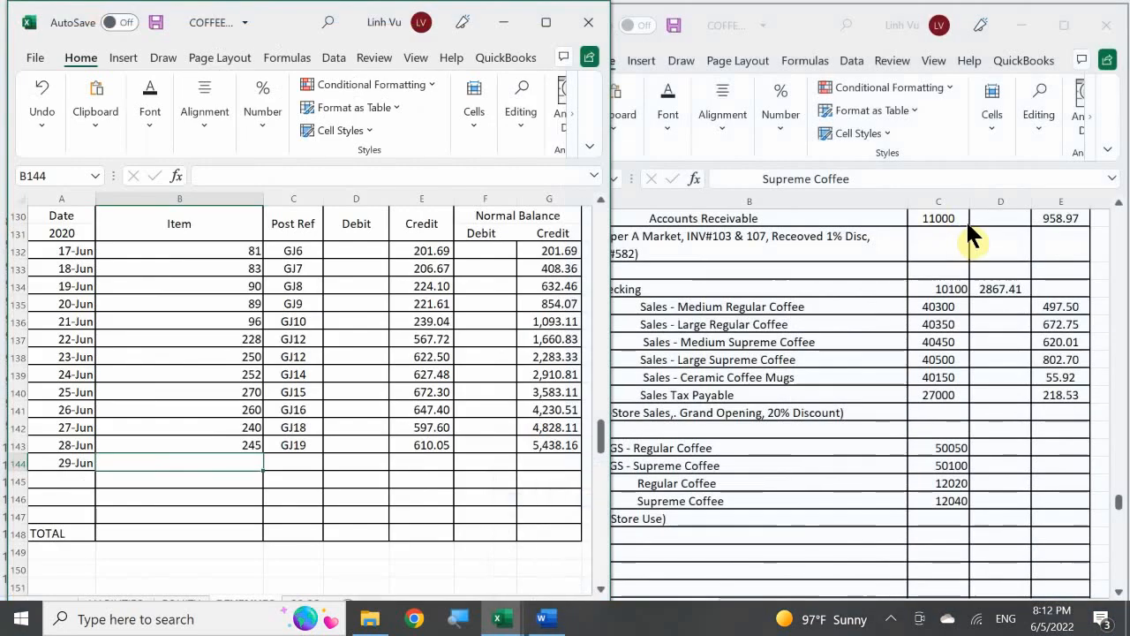
{"action": "type", "text": "9"}
{"action": "key", "text": "Tab"}
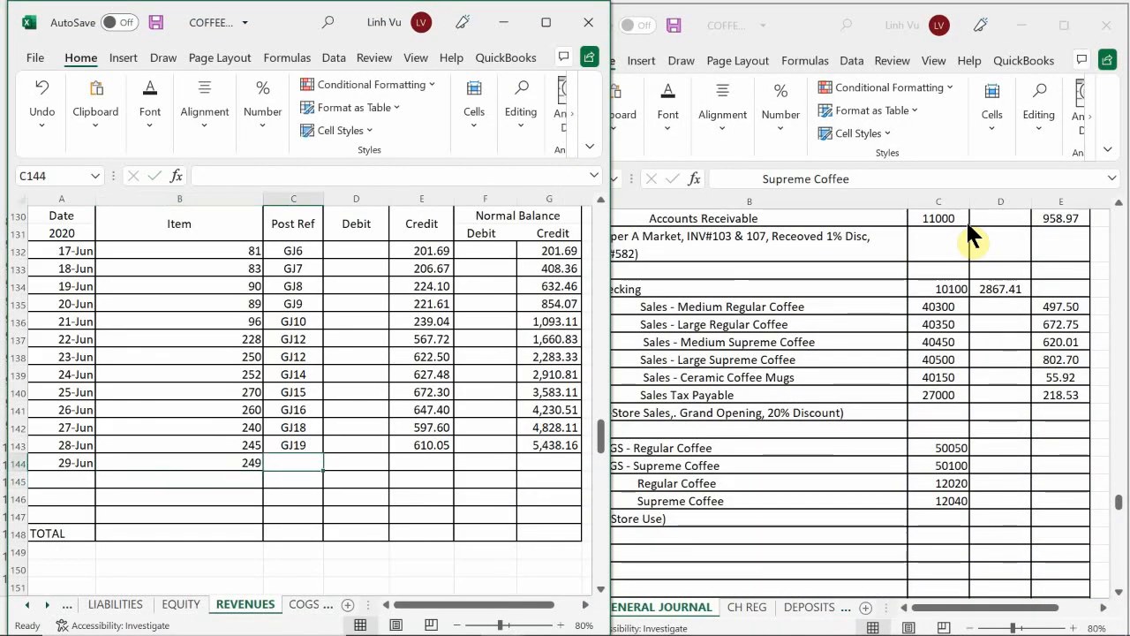
Step: Enter the post reference GJ20 in C144 of the Medium Supreme Coffee ledger
{"action": "type", "text": "G"}
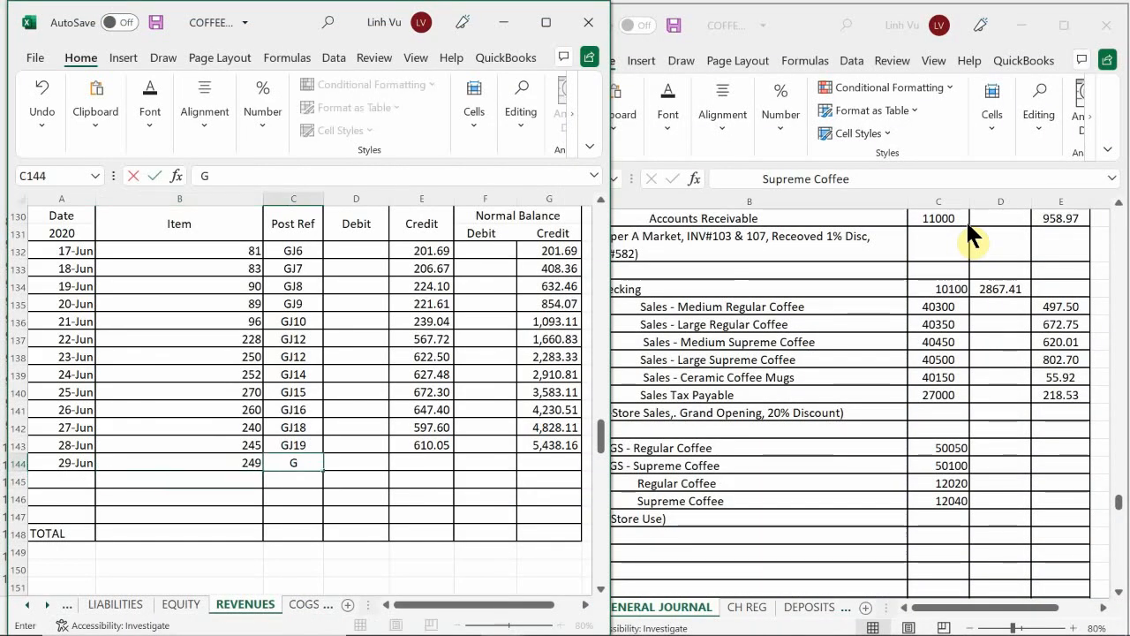
{"action": "type", "text": "J20"}
{"action": "key", "text": "Return"}
{"action": "key", "text": "Right"}
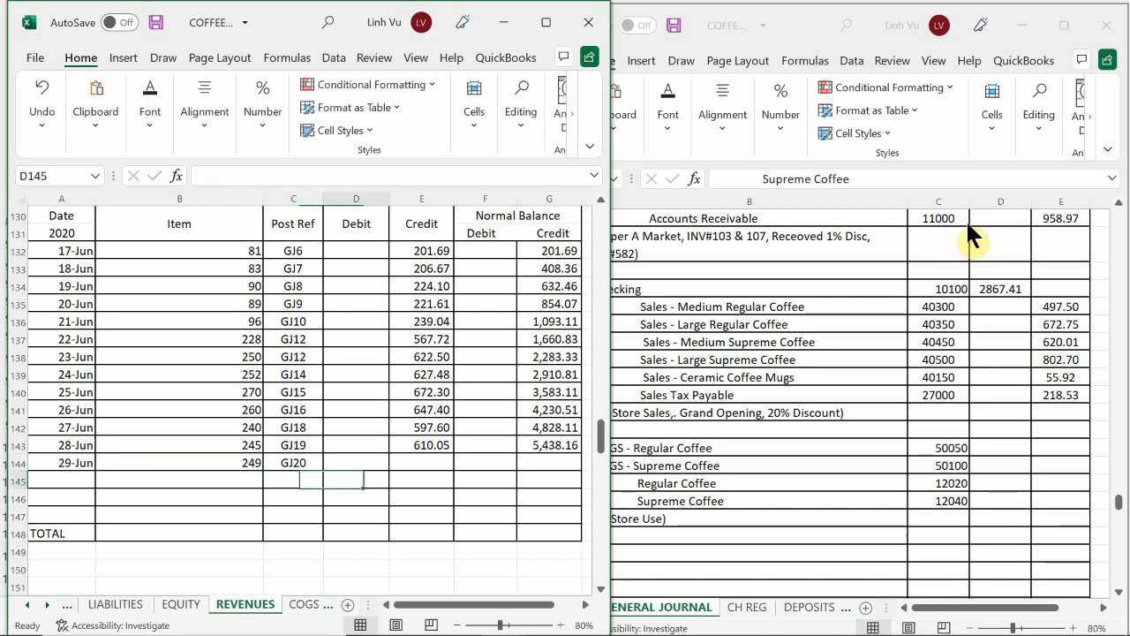
Step: Change the post reference in C144 of the Medium Supreme Coffee ledger to GJ21
{"action": "key", "text": "Up"}
{"action": "key", "text": "Left"}
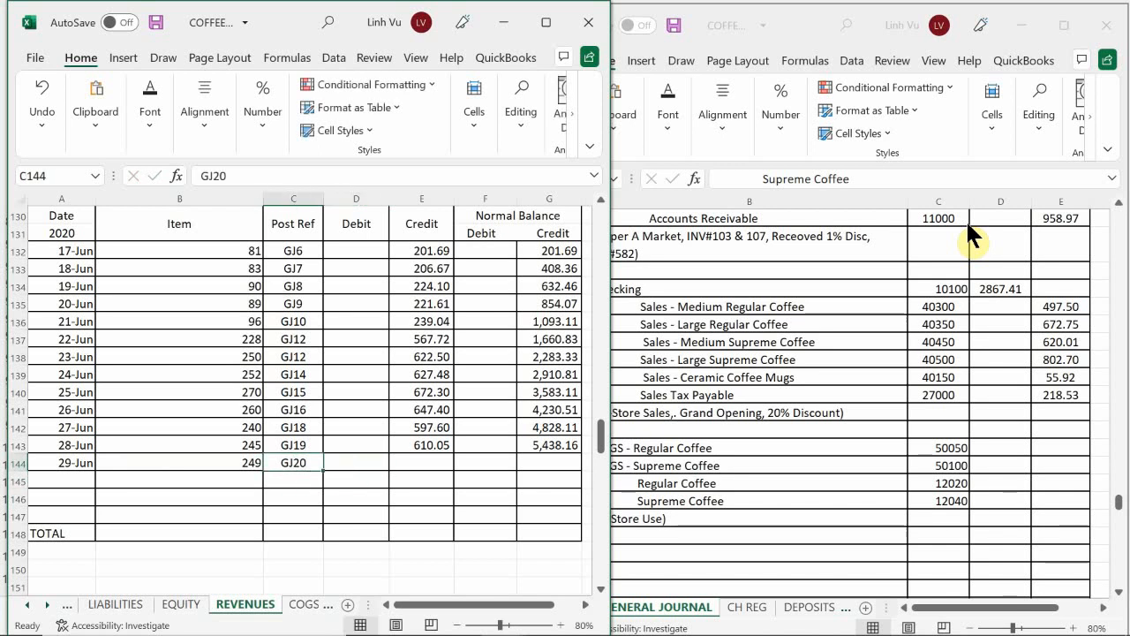
{"action": "type", "text": "GJ21"}
{"action": "key", "text": "Return"}
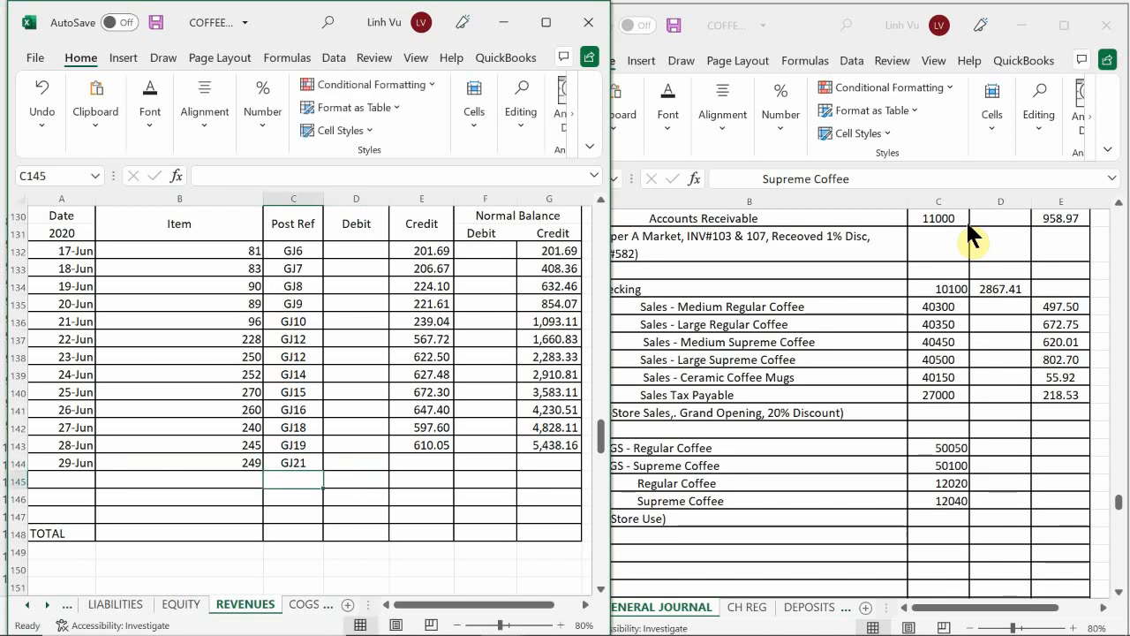
Step: Enter the Medium Supreme Coffee credit of 620.01 in E144 and extend the running balance formula from G143 to G144
{"action": "key", "text": "Up"}
{"action": "key", "text": "Right"}
{"action": "key", "text": "Right"}
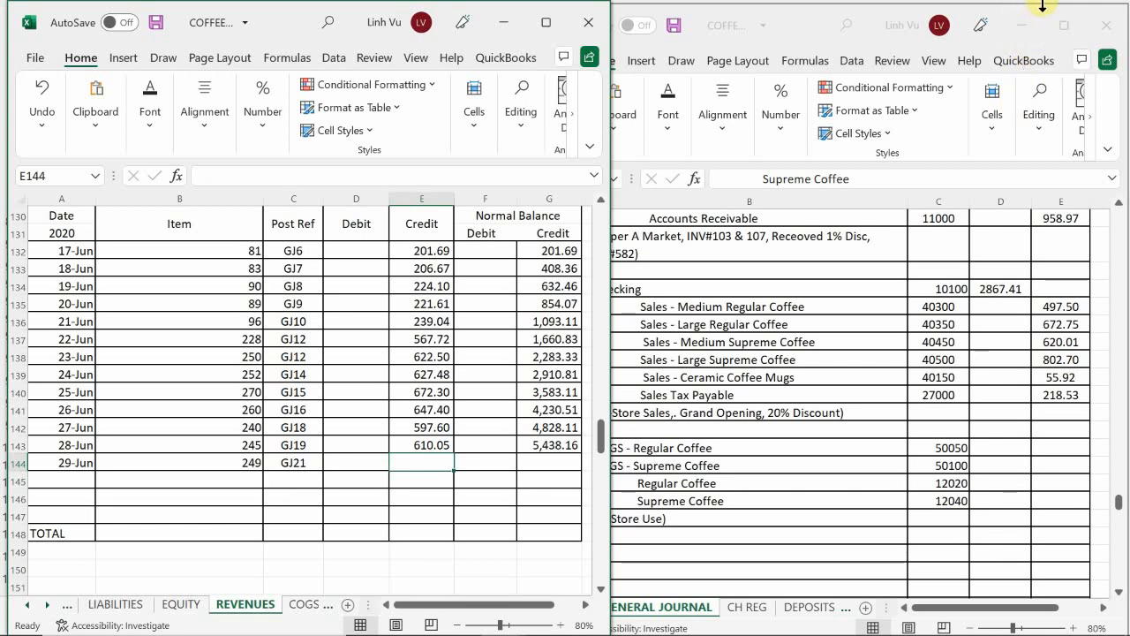
{"action": "type", "text": "620.01"}
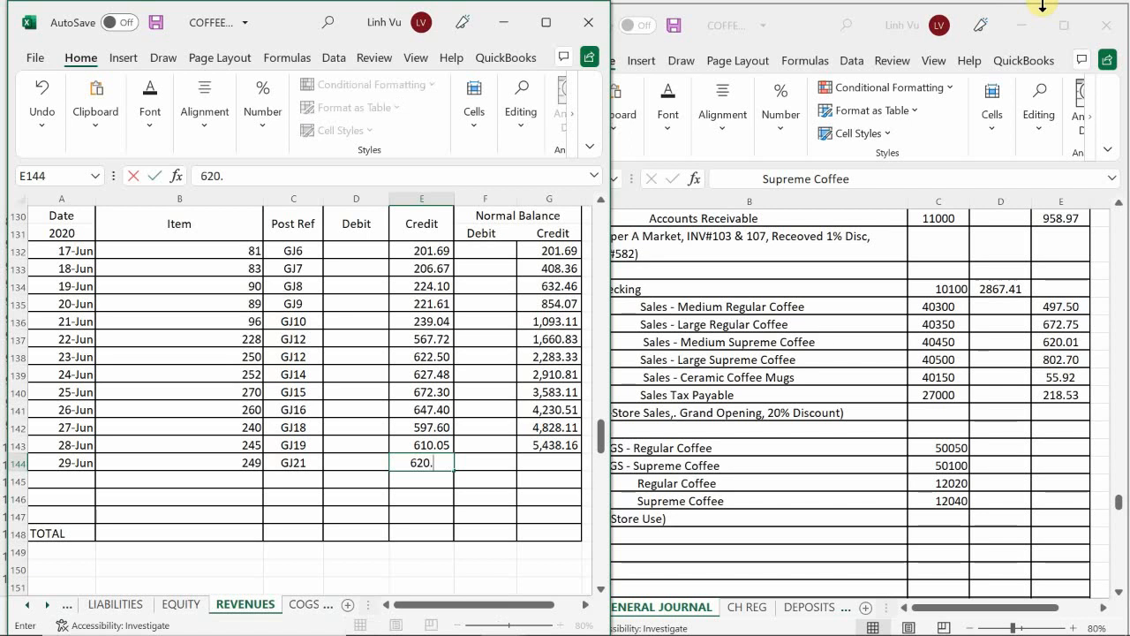
{"action": "key", "text": "Return"}
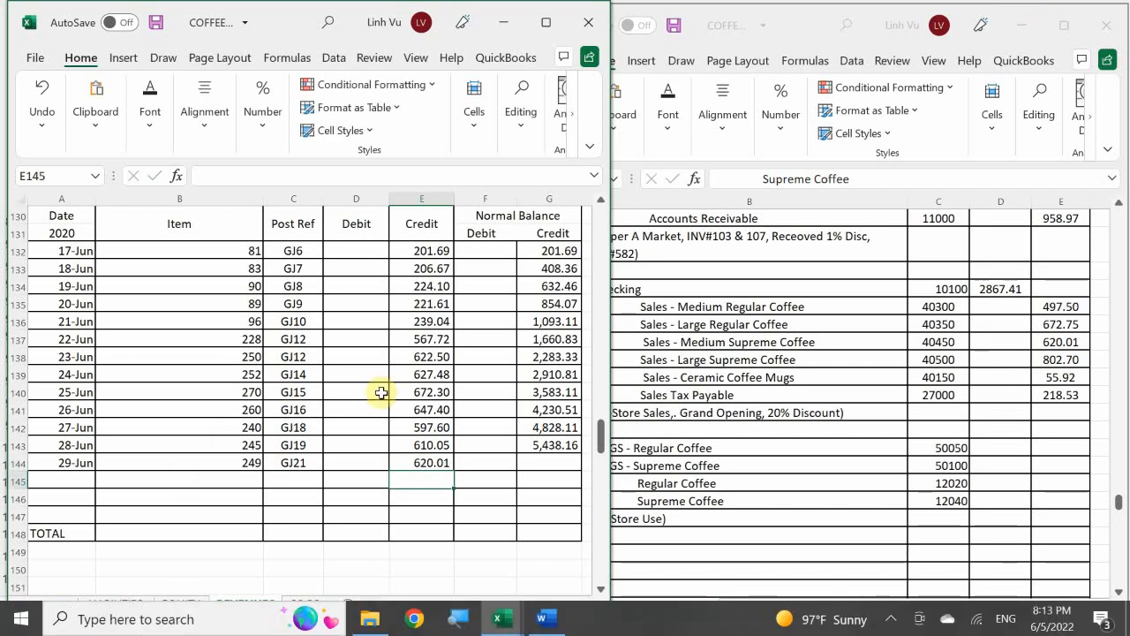
{"action": "left_click", "coordinate": [565, 448]}
{"action": "left_click_drag", "start_coordinate": [581, 453], "coordinate": [584, 473]}
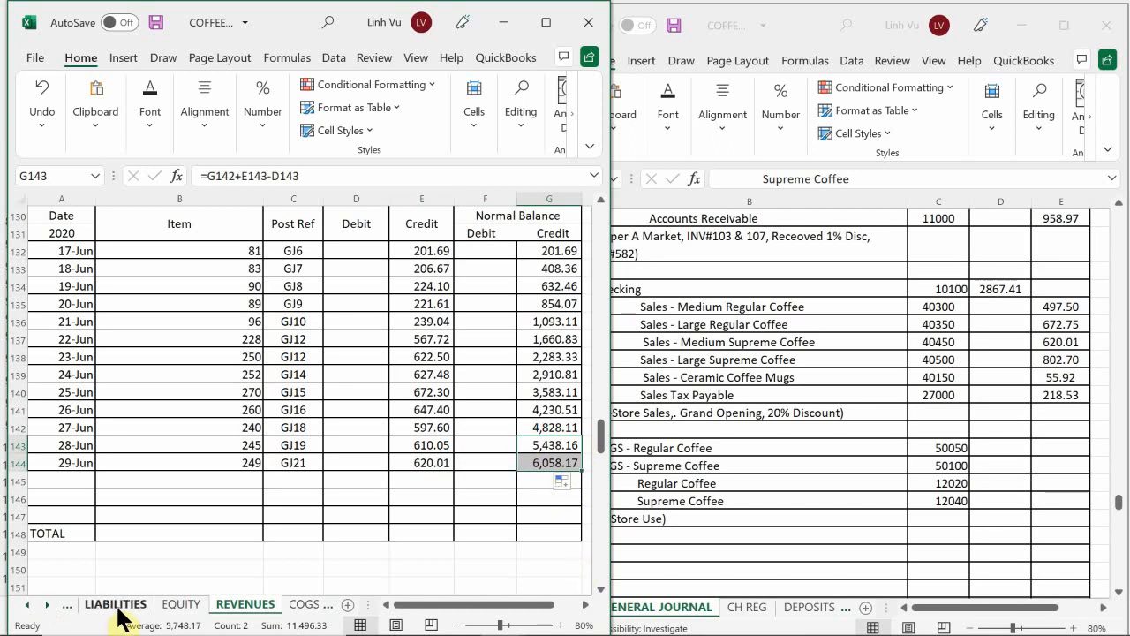
Step: Enter the date 6/30 in A167, the next empty row of the Sales – Large Supreme Coffee ledger
{"action": "left_click", "coordinate": [141, 497]}
{"action": "scroll", "coordinate": [141, 504], "scroll_direction": "down", "scroll_amount": 4}
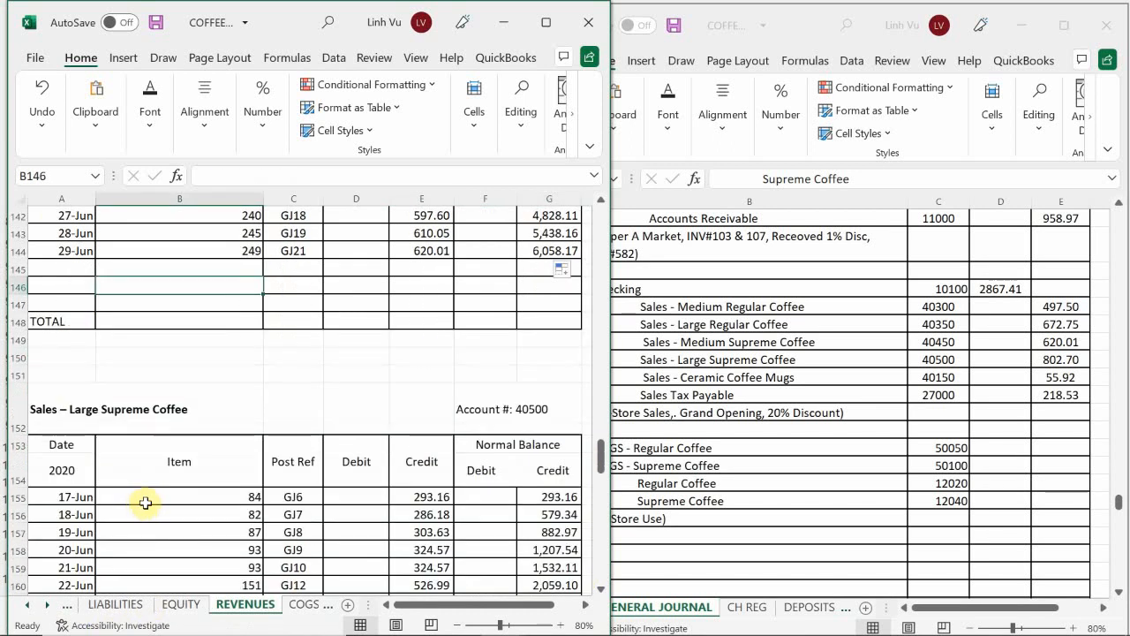
{"action": "scroll", "coordinate": [146, 502], "scroll_direction": "down", "scroll_amount": 4}
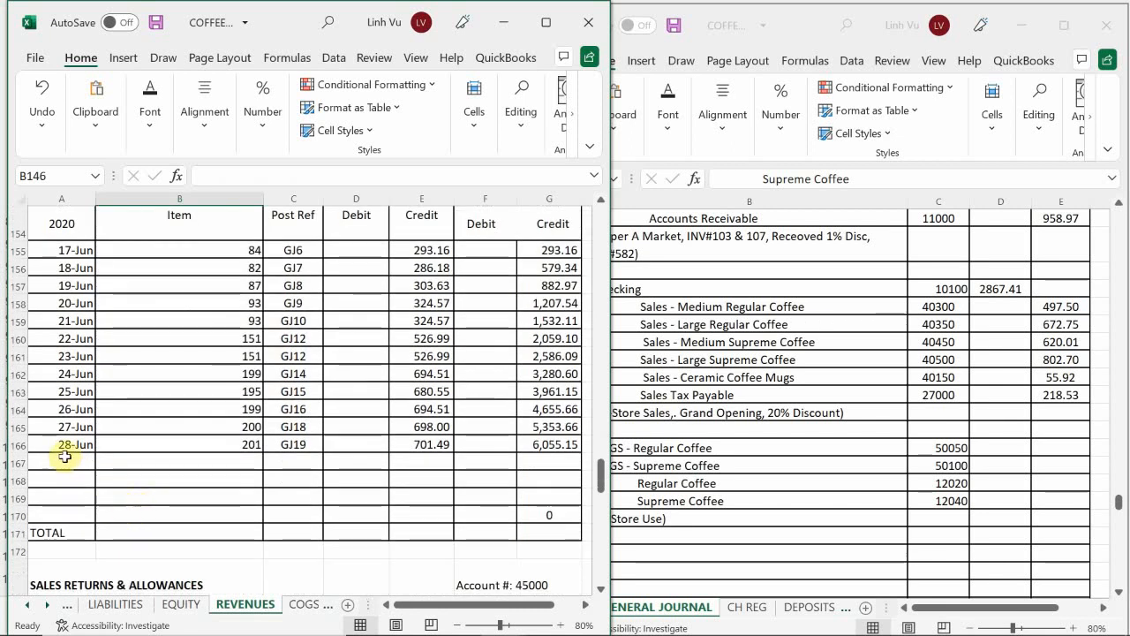
{"action": "left_click", "coordinate": [64, 458]}
{"action": "type", "text": "6/3"}
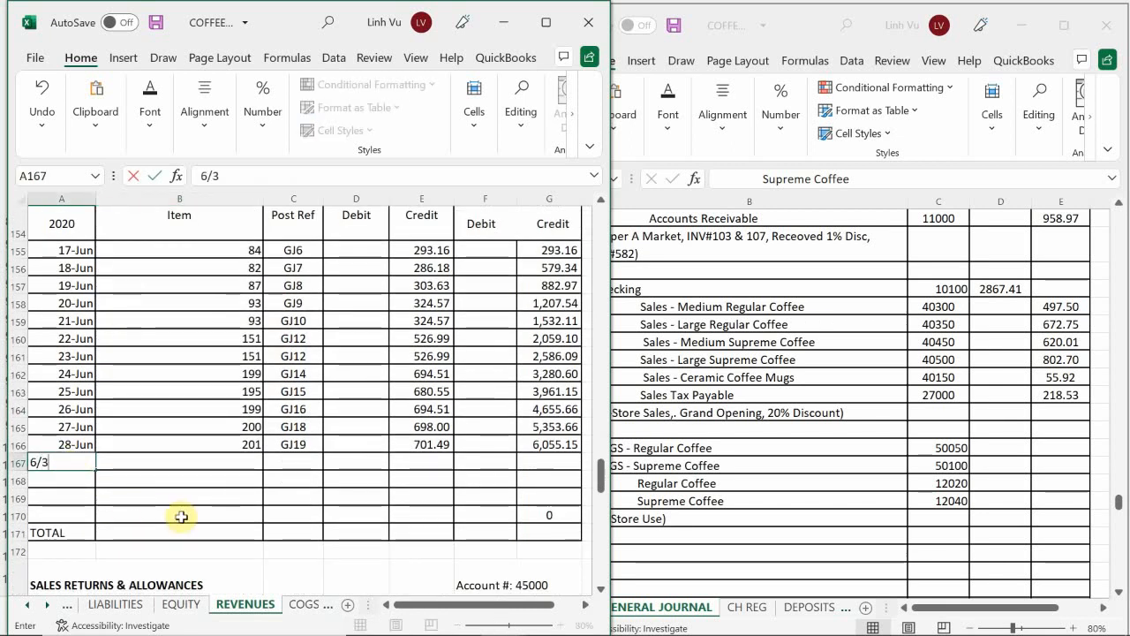
{"action": "type", "text": "0"}
{"action": "key", "text": "Return"}
Step: Enter the Large Supreme Coffee item quantity 230 in B167
{"action": "key", "text": "Right"}
{"action": "key", "text": "Up"}
{"action": "type", "text": "6"}
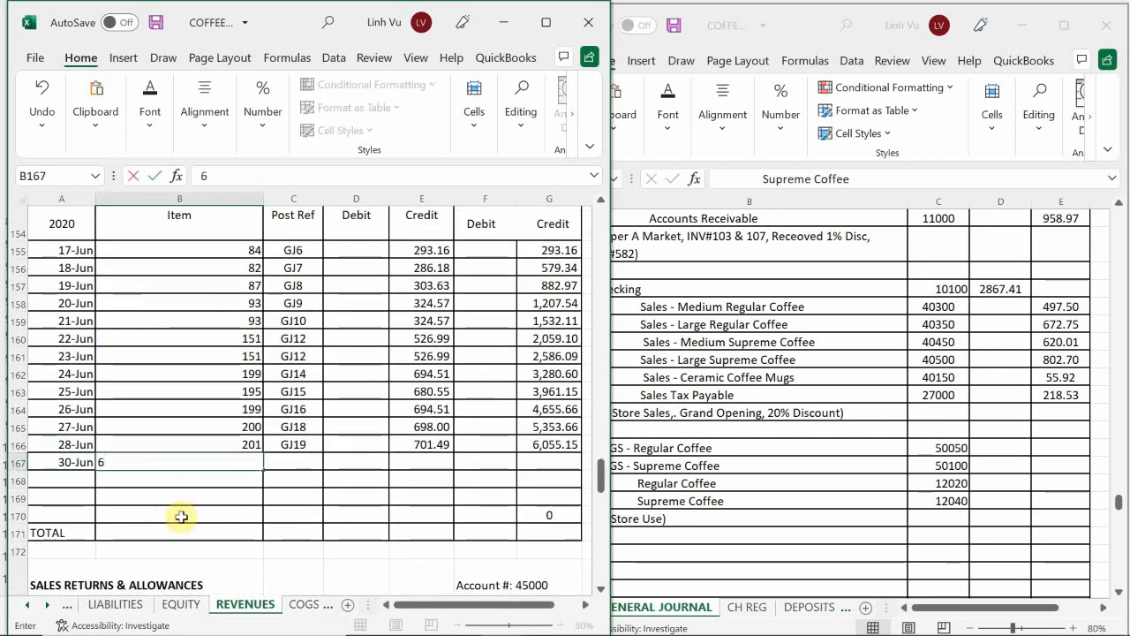
{"action": "type", "text": "30"}
{"action": "key", "text": "Return"}
{"action": "key", "text": "Up"}
Step: Enter the post reference GJ21 in C167 of the Large Supreme Coffee ledger
{"action": "key", "text": "Right"}
{"action": "key", "text": "Right"}
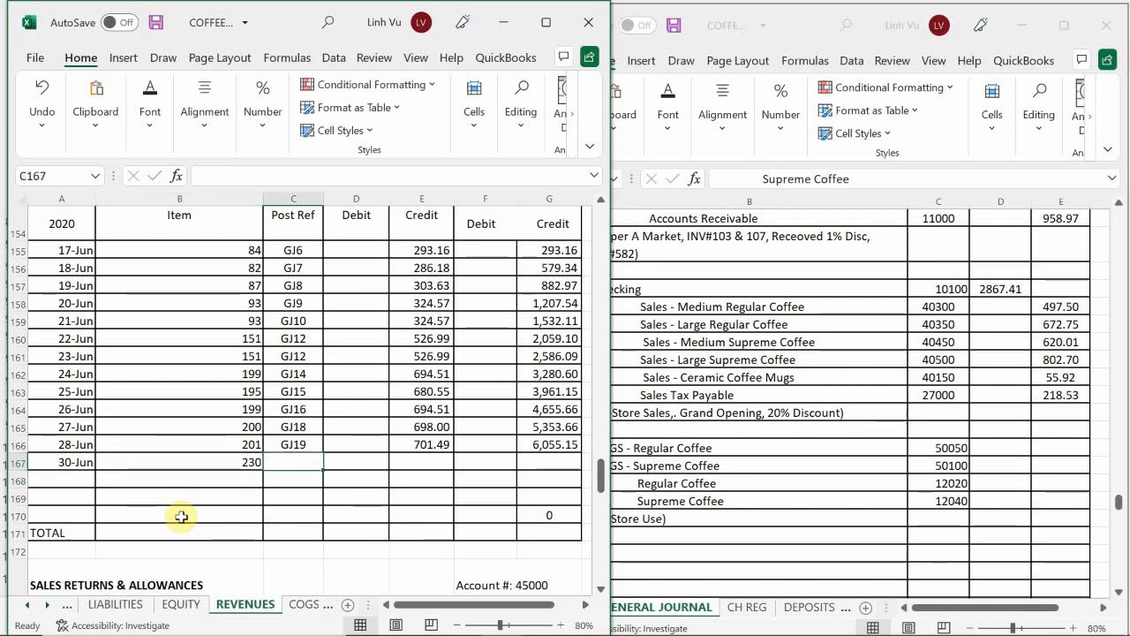
{"action": "key", "text": "Down"}
{"action": "key", "text": "Down"}
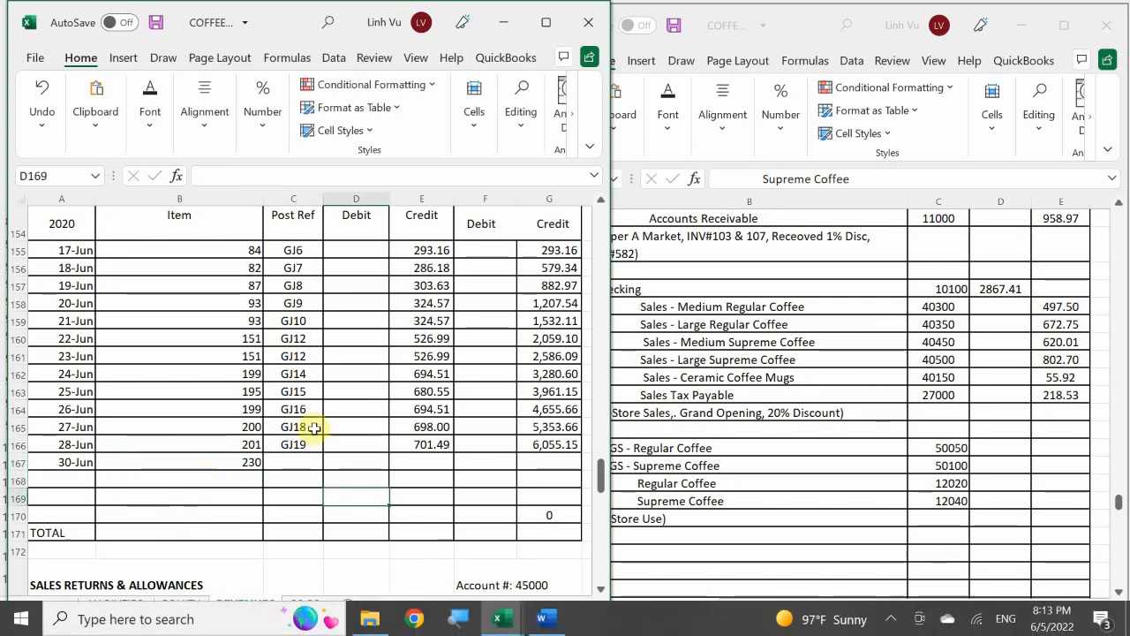
{"action": "left_click", "coordinate": [292, 461]}
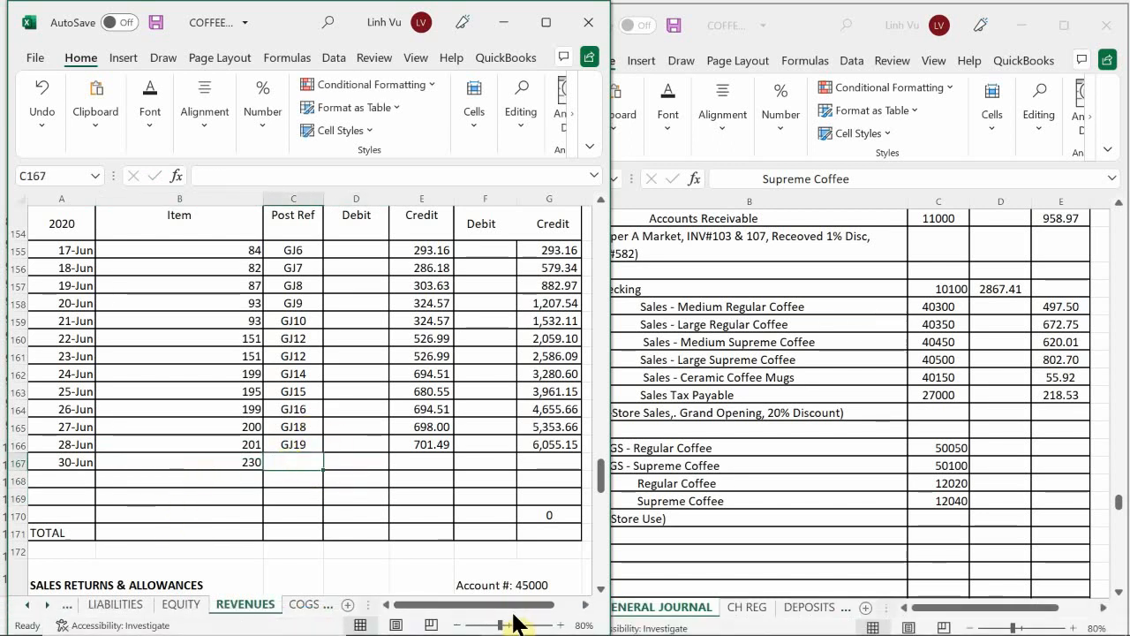
{"action": "type", "text": "GJ21"}
{"action": "key", "text": "Return"}
Step: Enter the Large Supreme Coffee credit of 802.70 in E167 and extend the running balance formula from G166 to G167
{"action": "key", "text": "Right"}
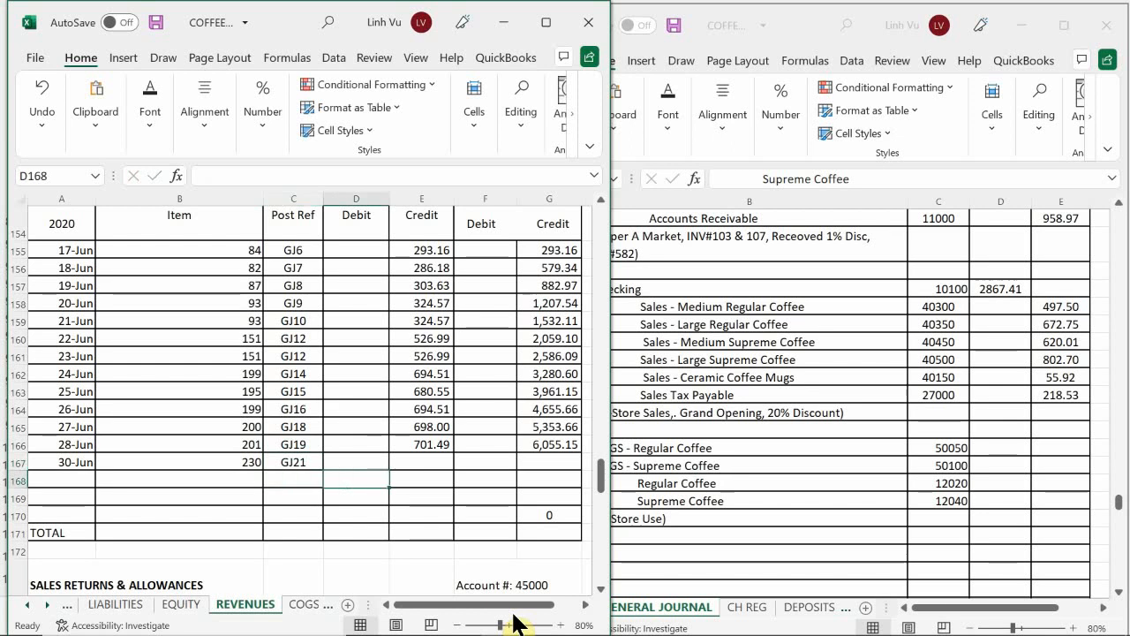
{"action": "key", "text": "Up"}
{"action": "key", "text": "Right"}
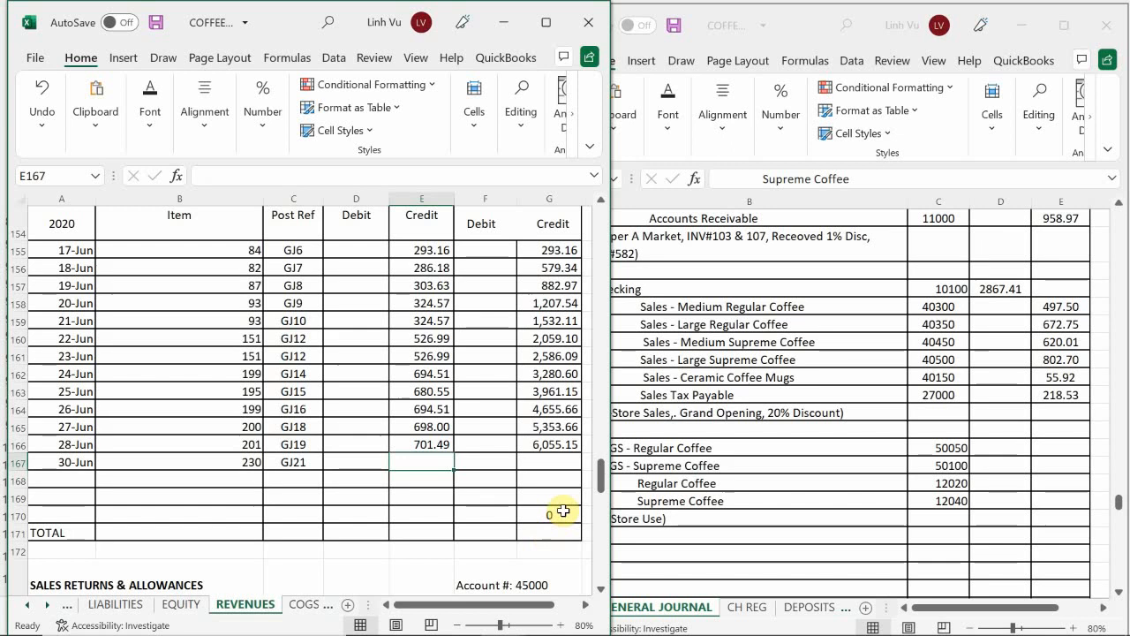
{"action": "type", "text": "802"}
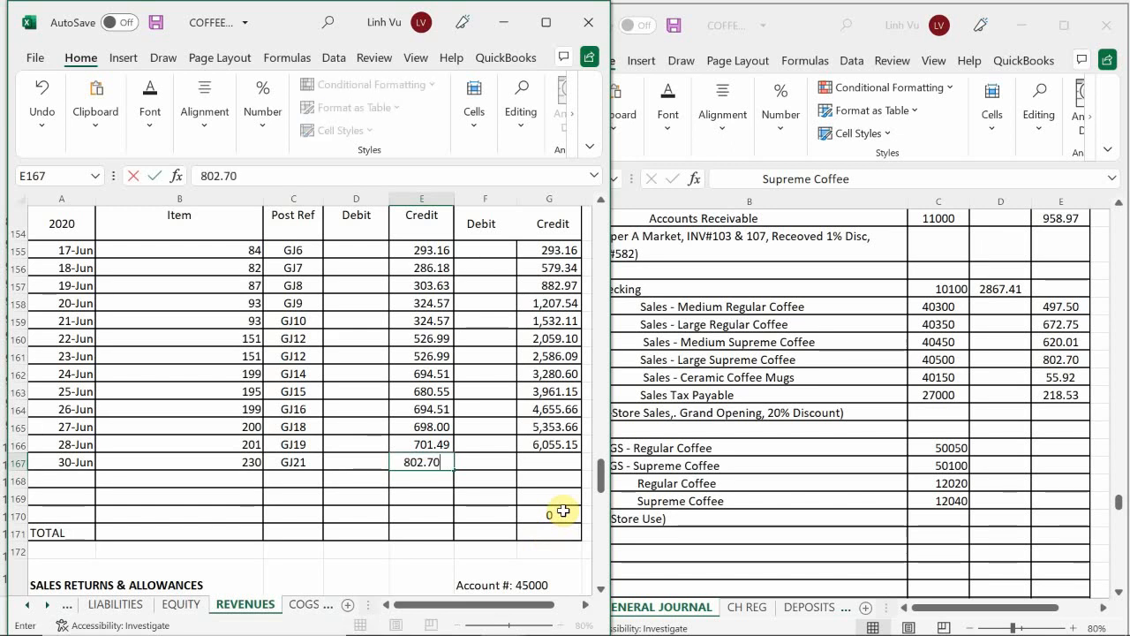
{"action": "type", "text": ".70"}
{"action": "key", "text": "Return"}
{"action": "key", "text": "Right"}
{"action": "key", "text": "Up"}
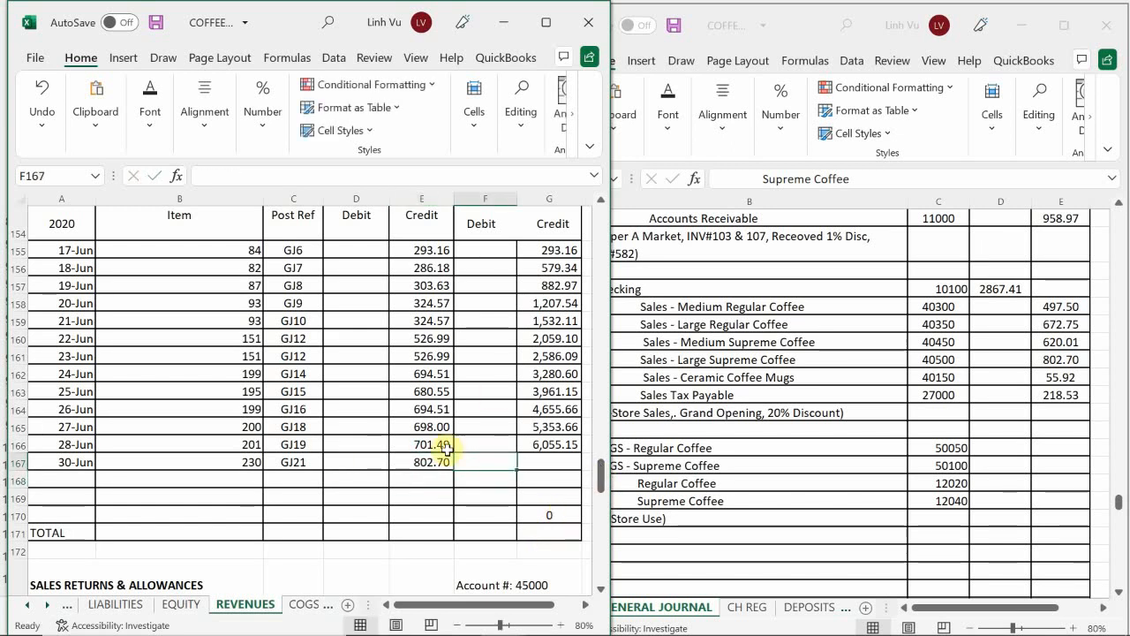
{"action": "left_click", "coordinate": [549, 441]}
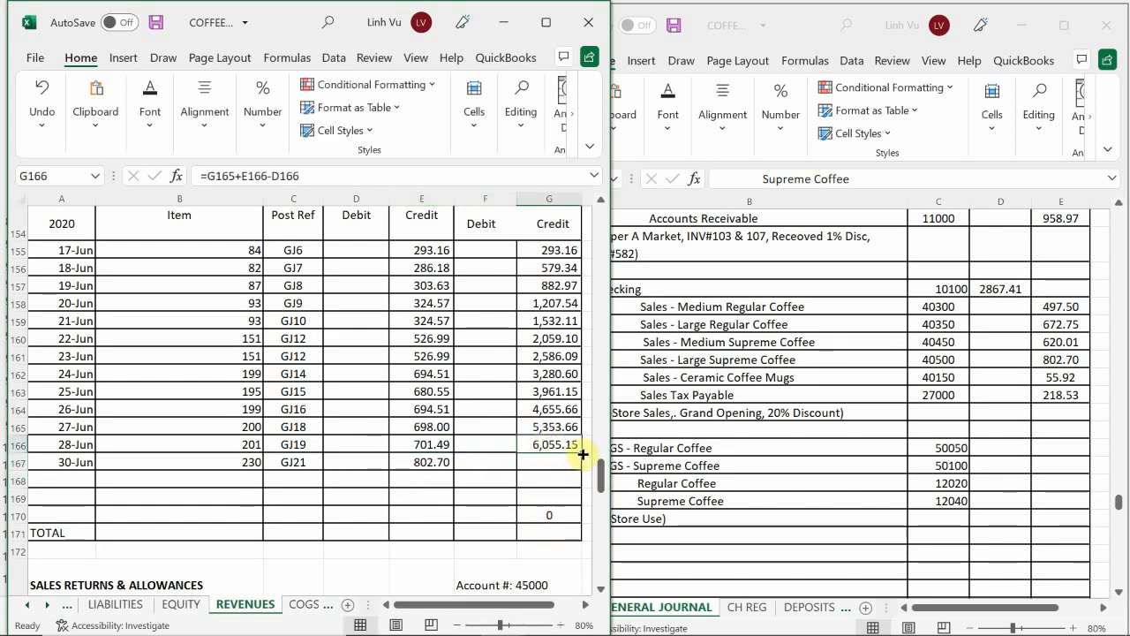
{"action": "left_click_drag", "start_coordinate": [582, 453], "coordinate": [579, 472]}
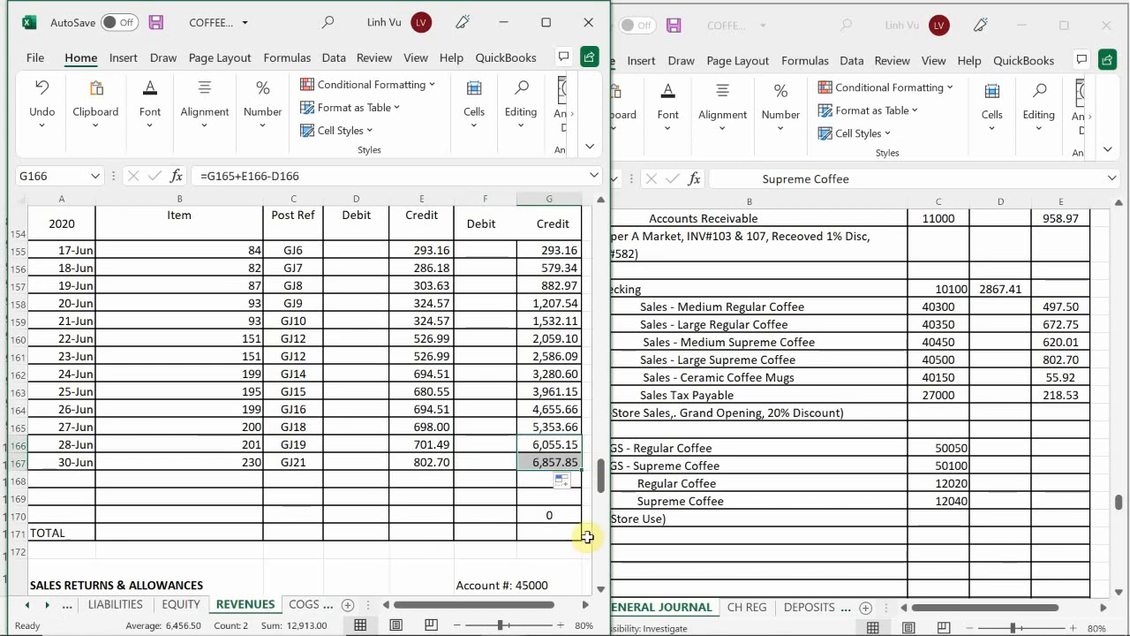
Step: Enter the date 6/29 in A72, the next empty row of the Sales – Ceramic Coffee Mugs ledger
{"action": "left_click", "coordinate": [292, 504]}
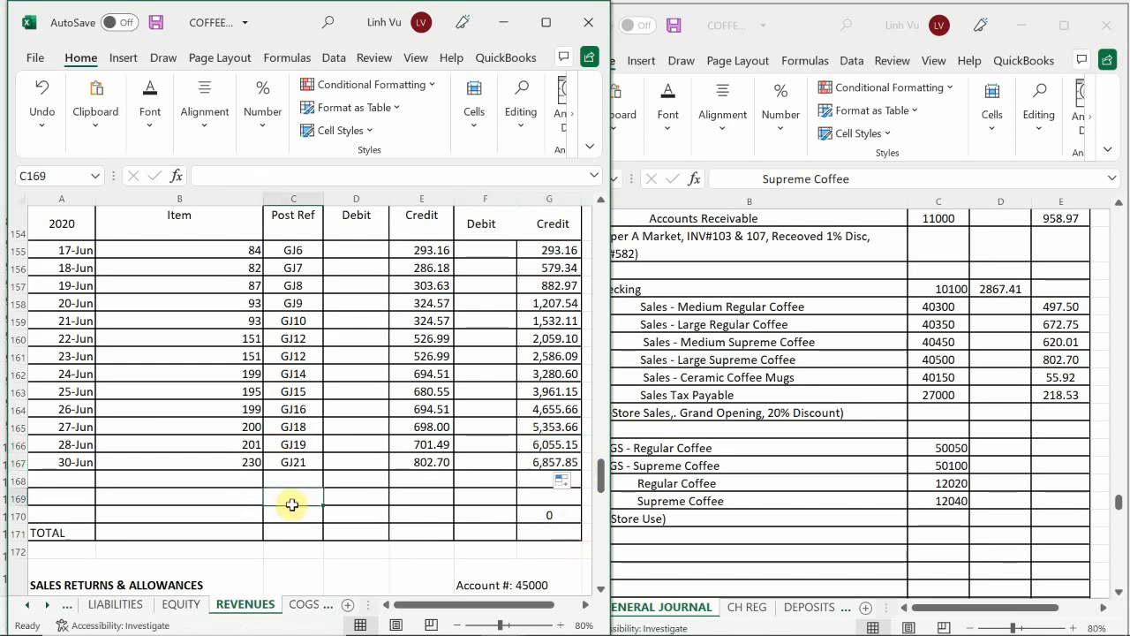
{"action": "scroll", "coordinate": [292, 504], "scroll_direction": "up", "scroll_amount": 20}
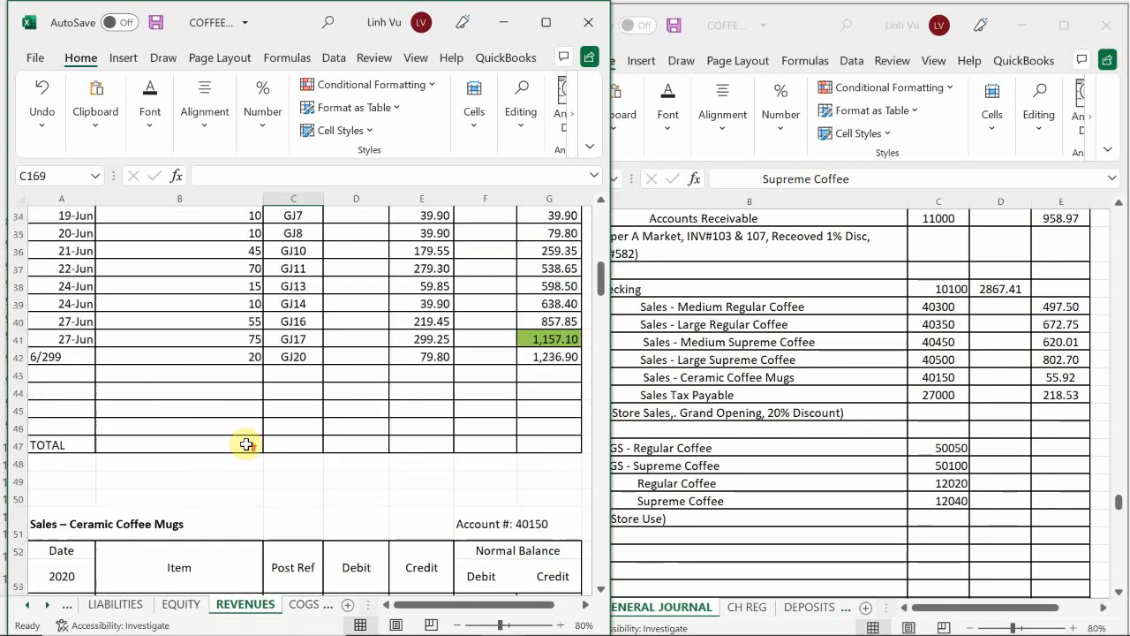
{"action": "scroll", "coordinate": [247, 445], "scroll_direction": "up", "scroll_amount": 15}
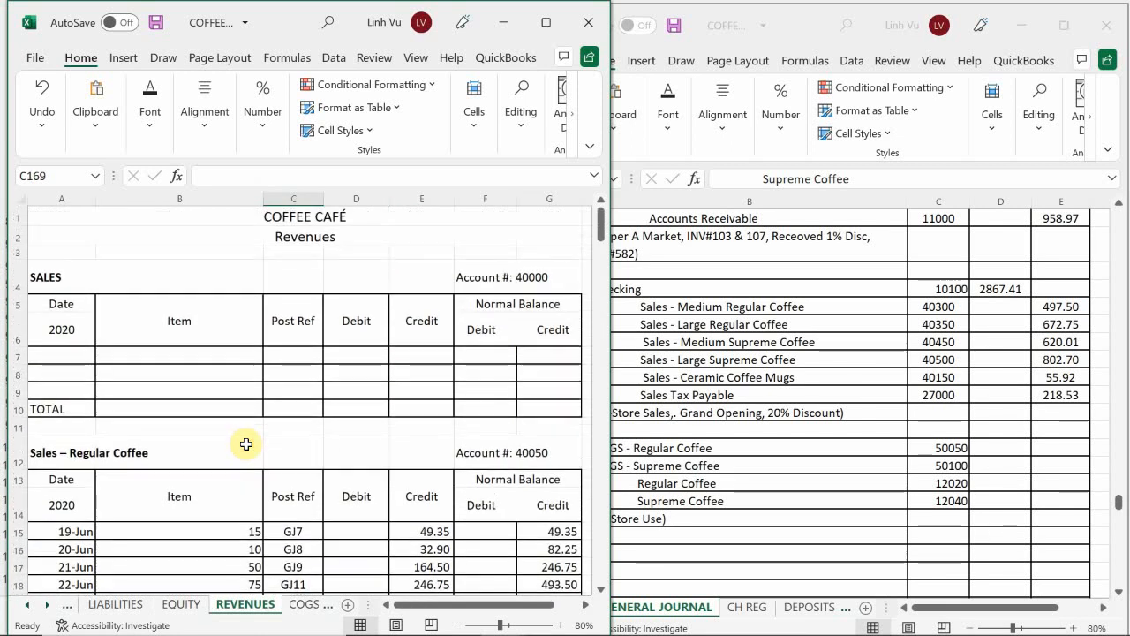
{"action": "scroll", "coordinate": [246, 444], "scroll_direction": "down", "scroll_amount": 8}
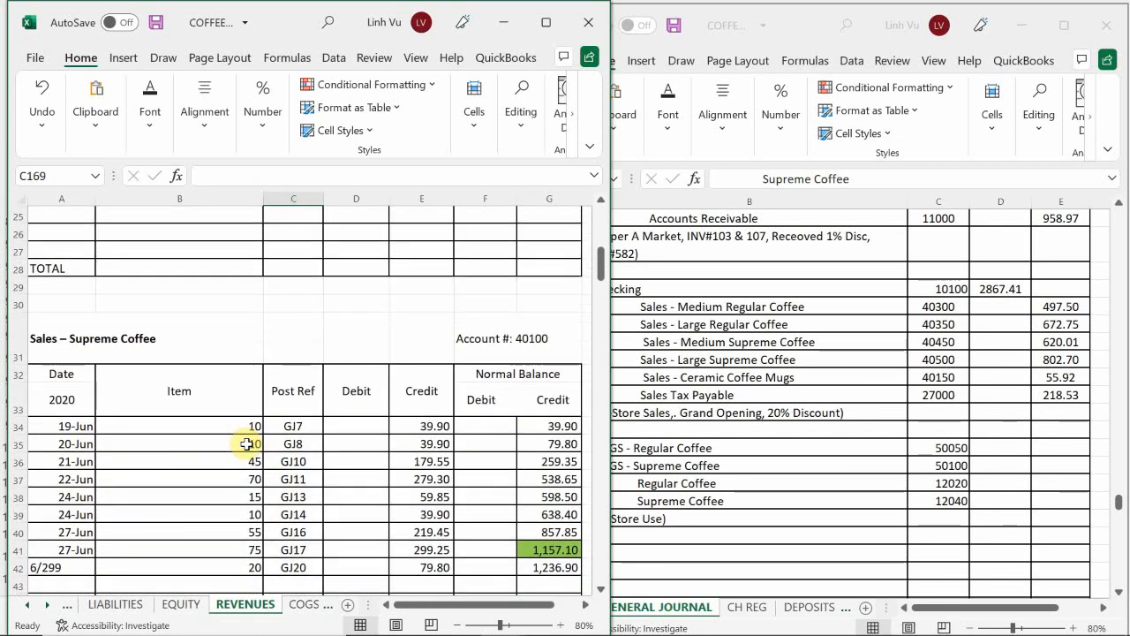
{"action": "scroll", "coordinate": [246, 444], "scroll_direction": "down", "scroll_amount": 11}
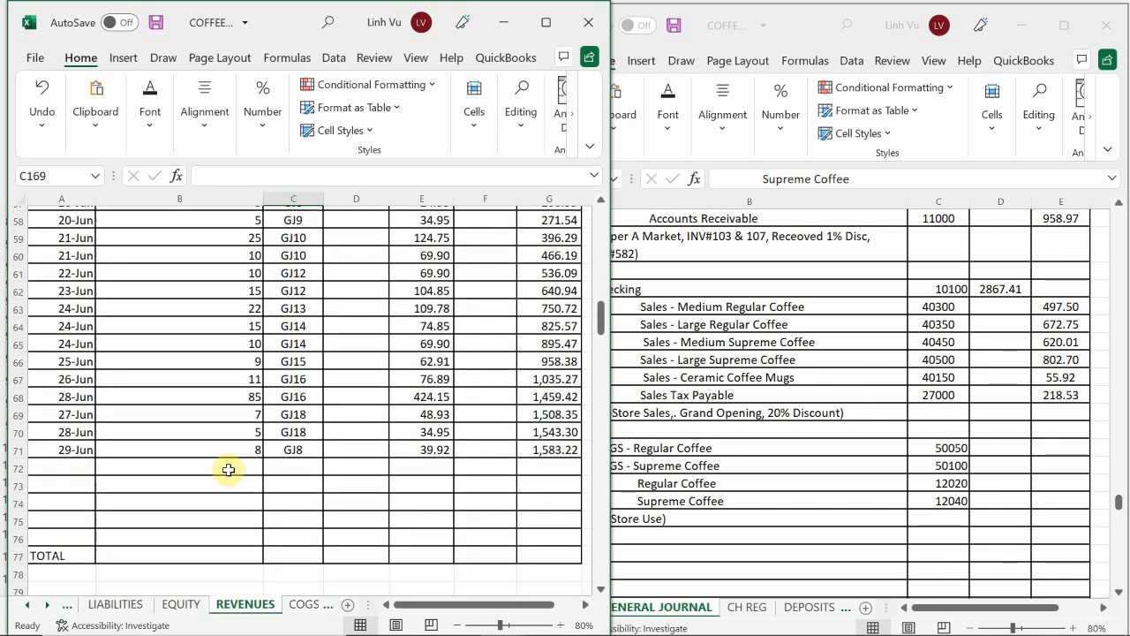
{"action": "scroll", "coordinate": [228, 469], "scroll_direction": "down", "scroll_amount": 1}
{"action": "scroll", "coordinate": [176, 468], "scroll_direction": "up", "scroll_amount": 1}
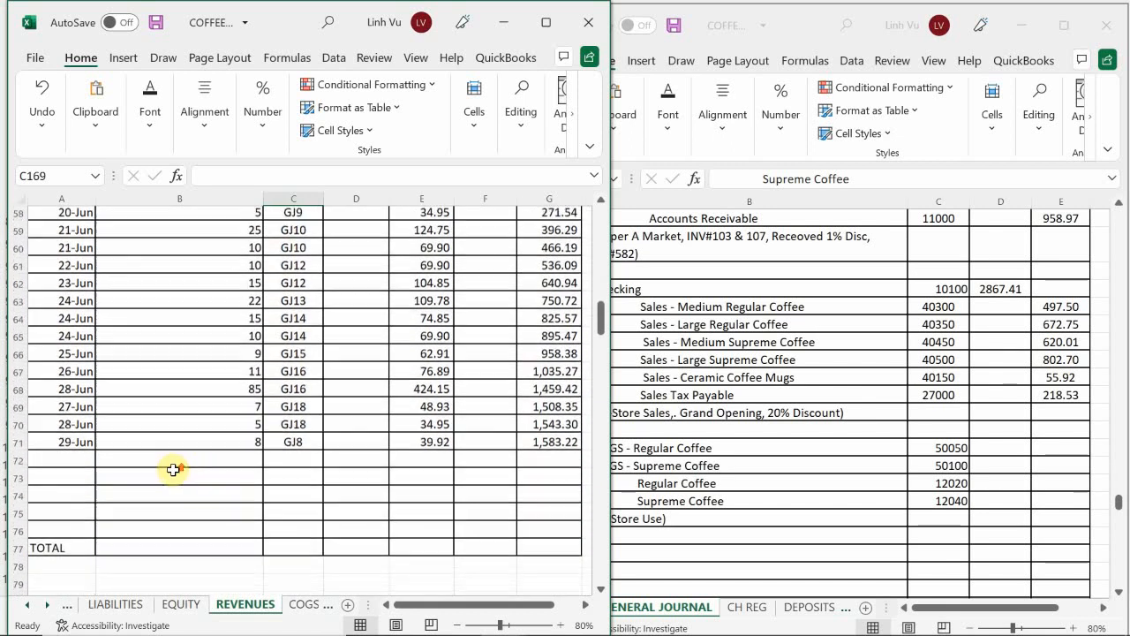
{"action": "left_click", "coordinate": [52, 470]}
{"action": "type", "text": "6/"}
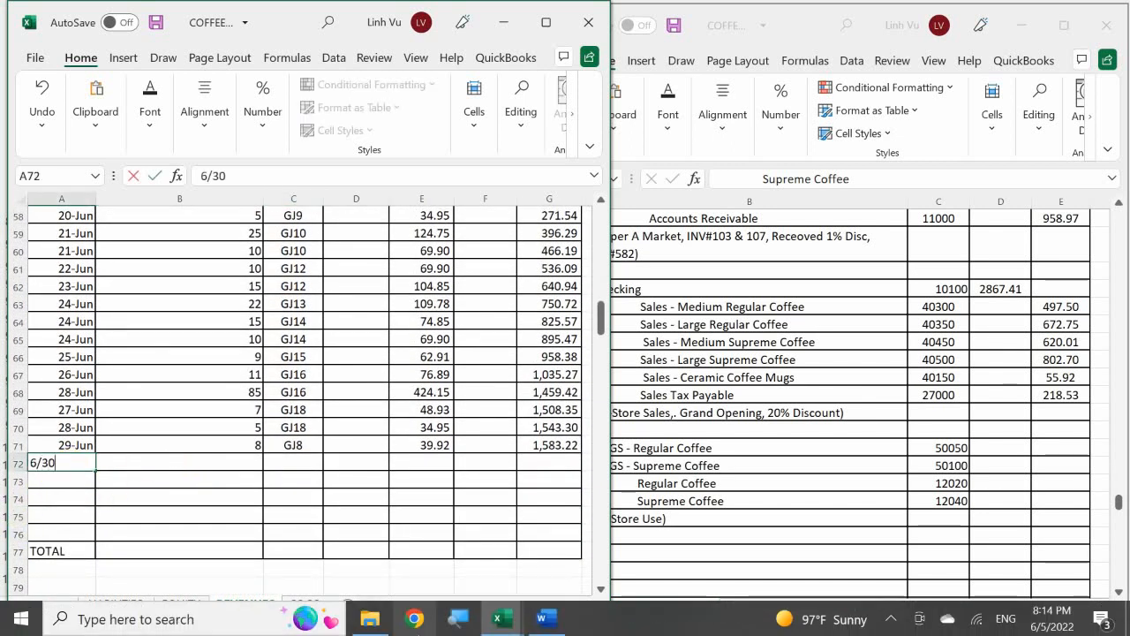
{"action": "type", "text": "30"}
{"action": "key", "text": "BackSpace"}
{"action": "key", "text": "BackSpace"}
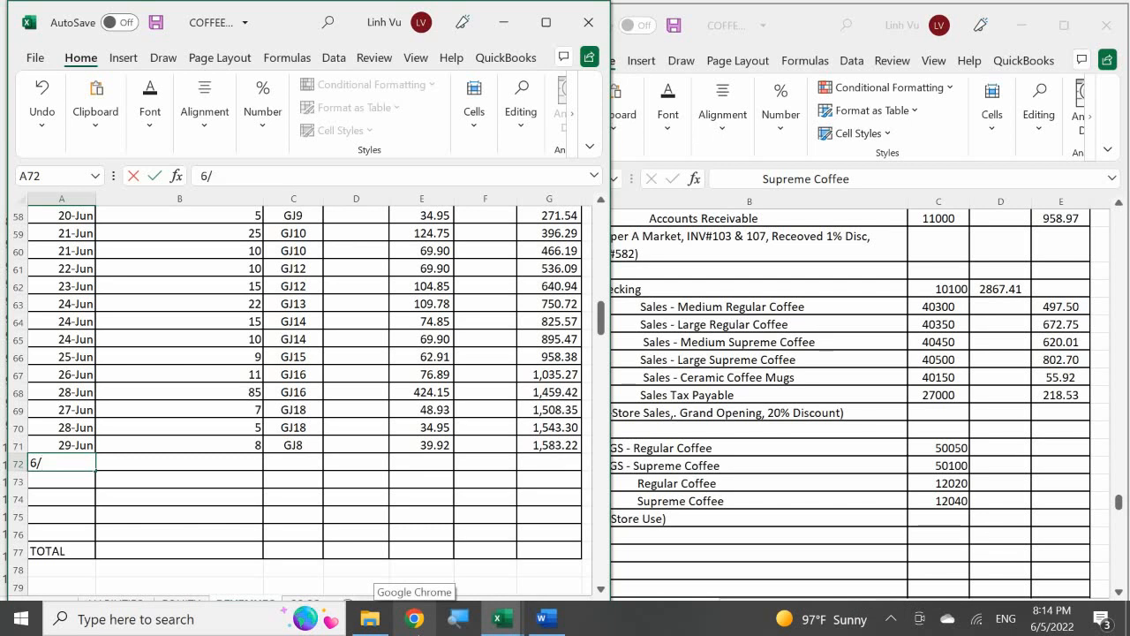
{"action": "type", "text": "29-Jun"}
{"action": "key", "text": "Return"}
{"action": "key", "text": "Tab"}
{"action": "key", "text": "Up"}
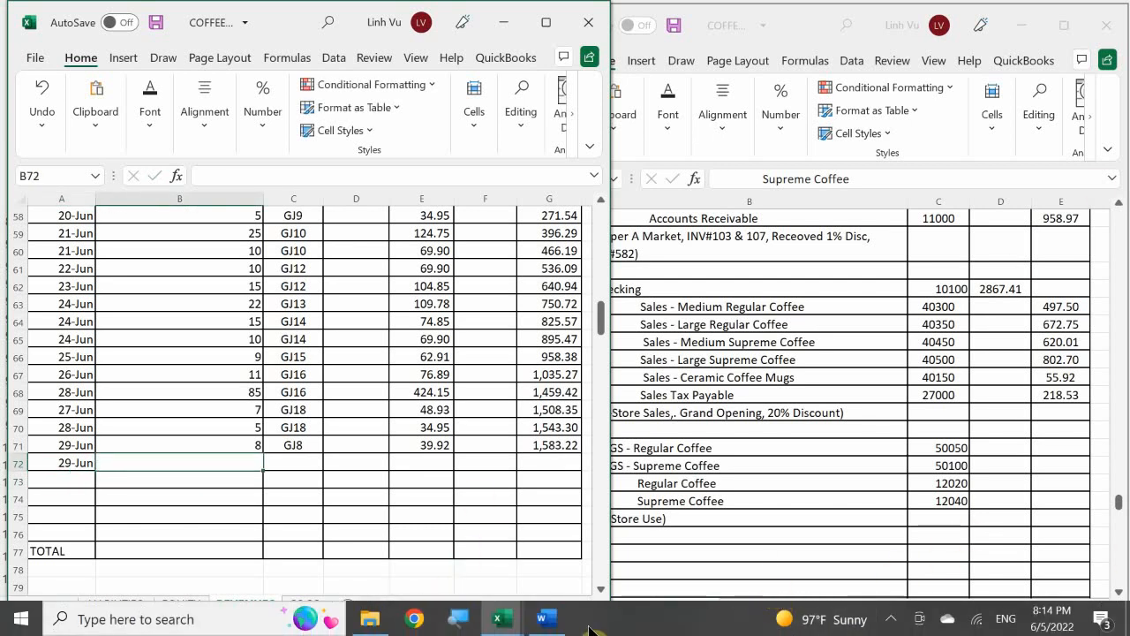
Step: Enter the Ceramic Coffee Mugs item quantity 8 in B72
{"action": "mouse_move", "coordinate": [565, 621]}
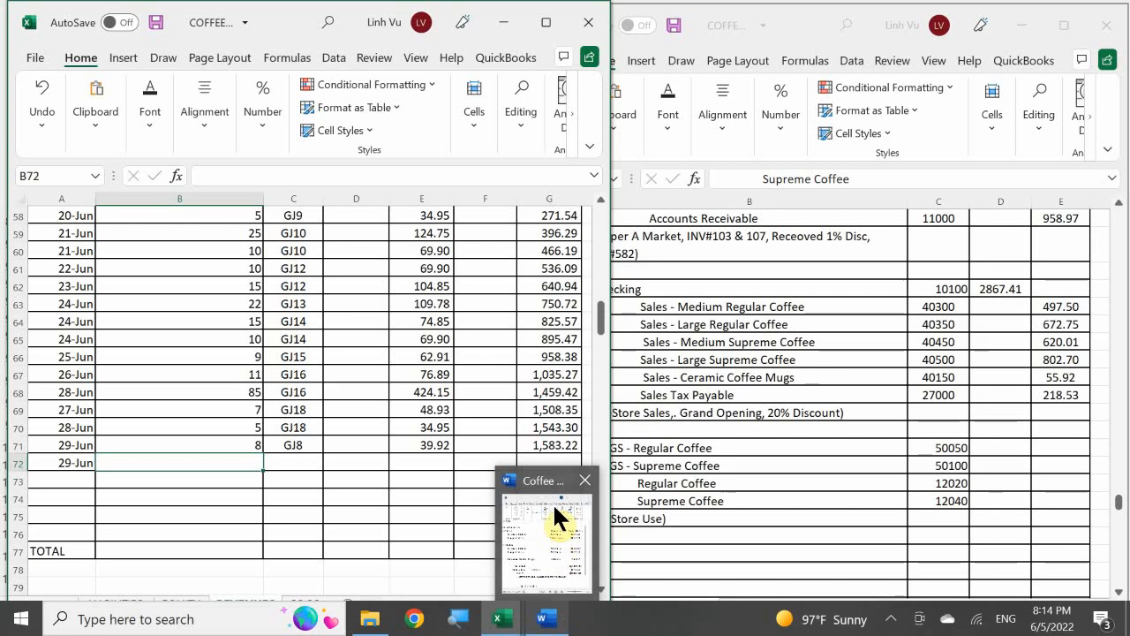
{"action": "mouse_move", "coordinate": [553, 502]}
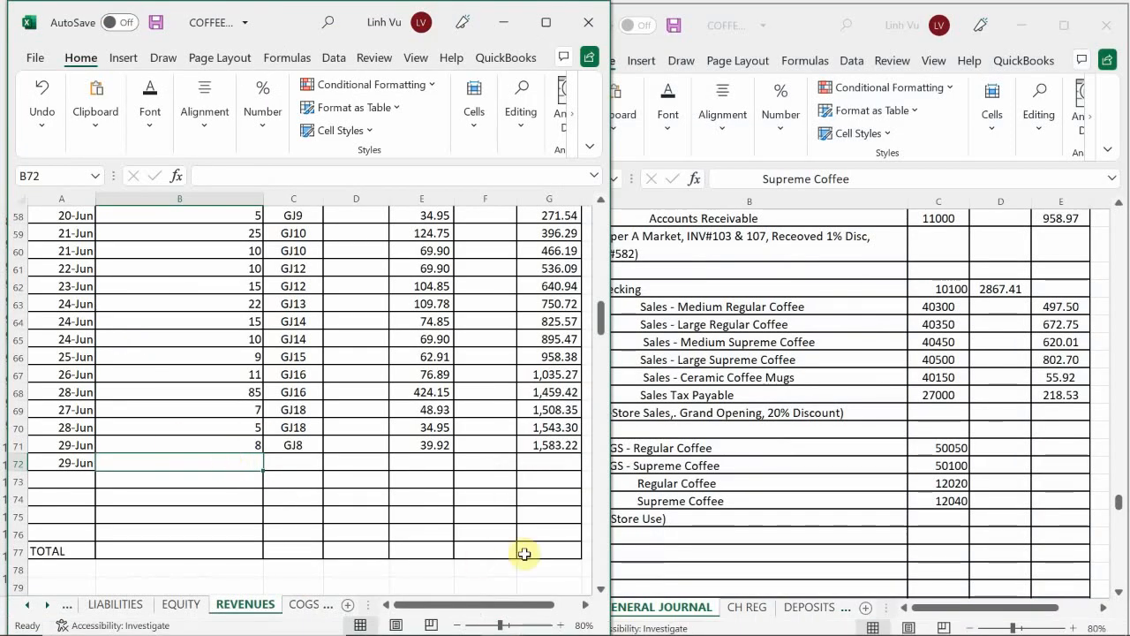
{"action": "type", "text": "8"}
{"action": "key", "text": "Return"}
{"action": "key", "text": "Up"}
{"action": "key", "text": "Right"}
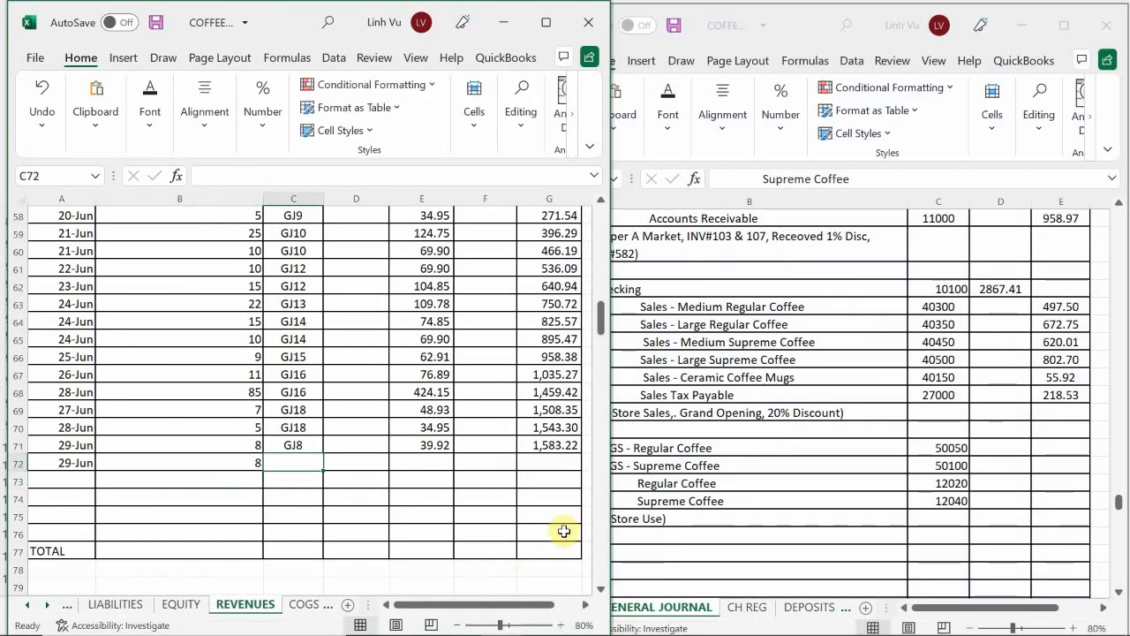
Step: Enter the post reference GJ21 in C72 of the Ceramic Coffee Mugs ledger
{"action": "type", "text": "GJ21"}
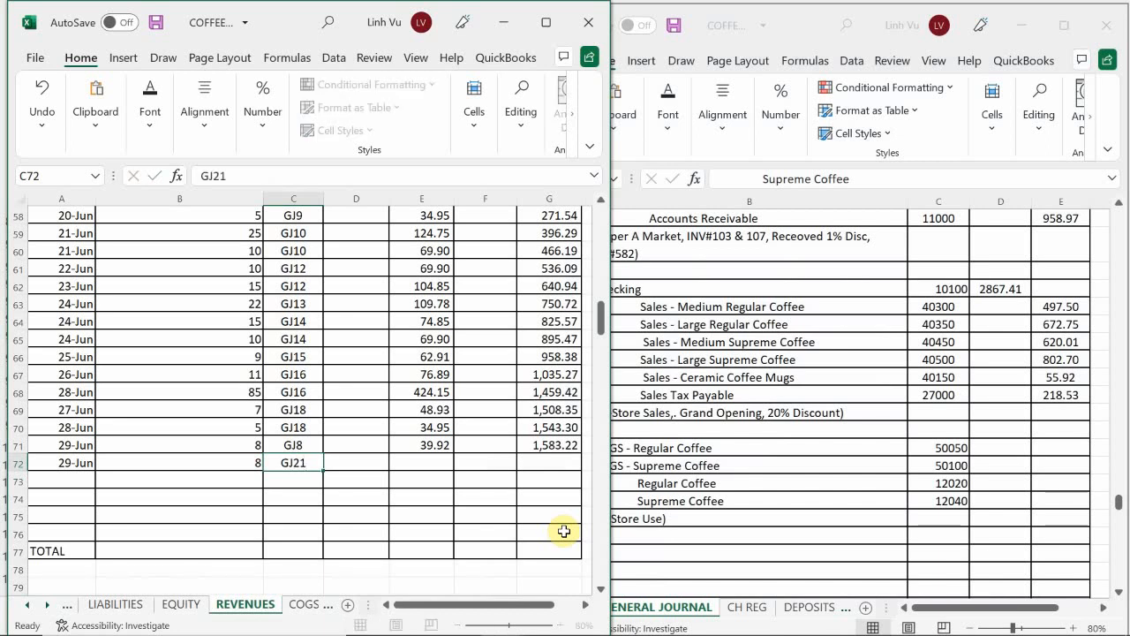
{"action": "key", "text": "Return"}
{"action": "key", "text": "Up"}
{"action": "key", "text": "Right"}
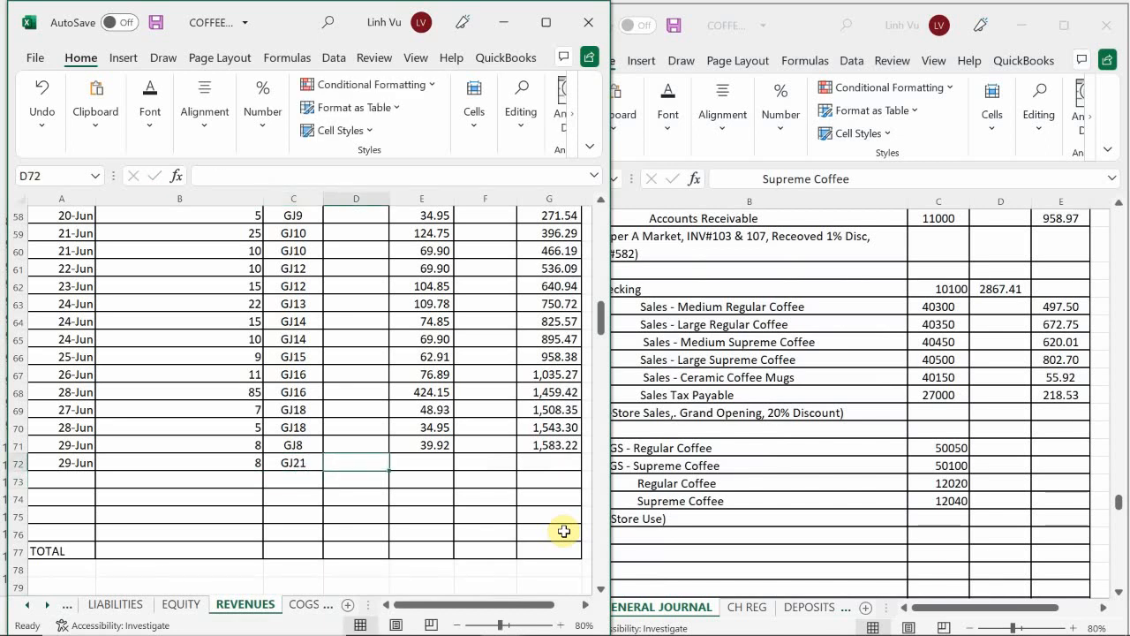
Step: Enter the Ceramic Coffee Mugs credit of 55.92 in E72 and extend the running balance formula from G71 to G72
{"action": "key", "text": "Right"}
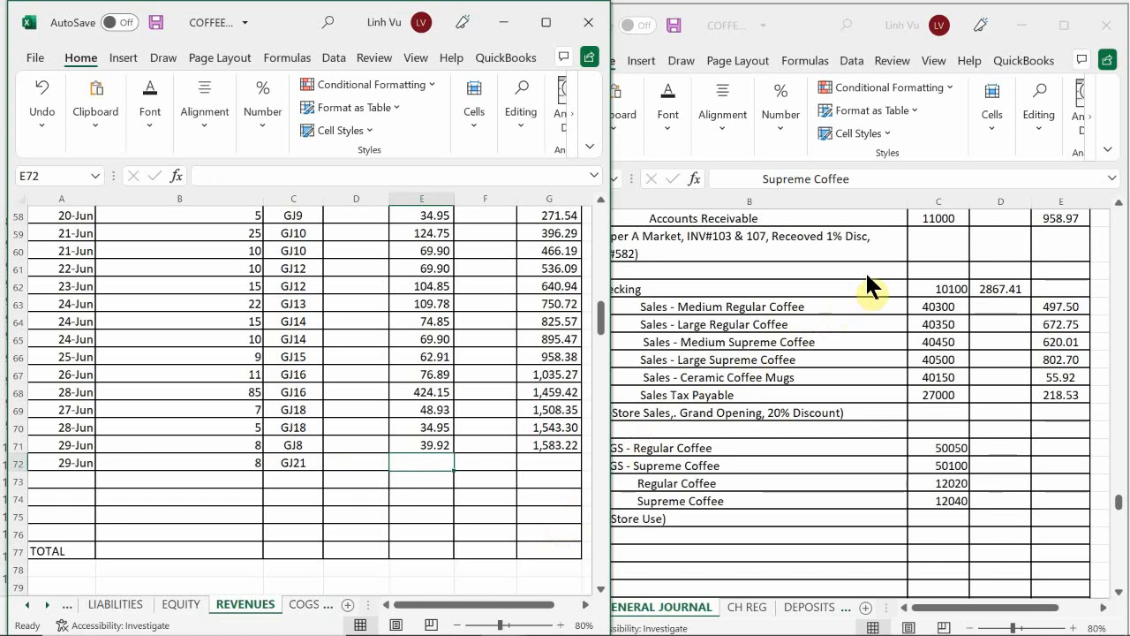
{"action": "type", "text": "55.92"}
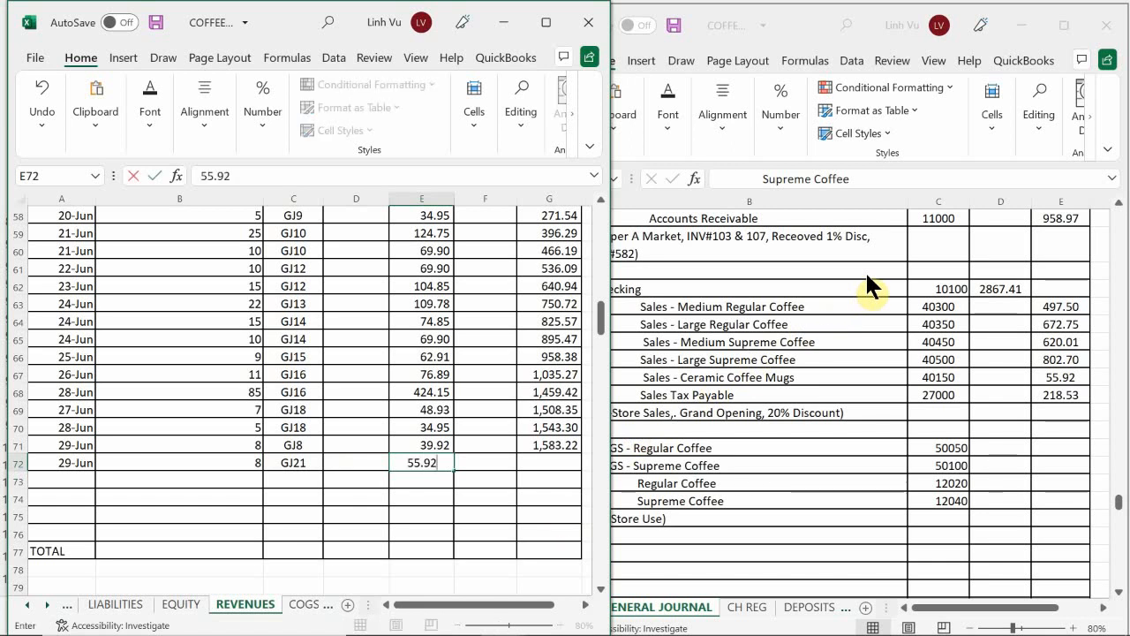
{"action": "key", "text": "Return"}
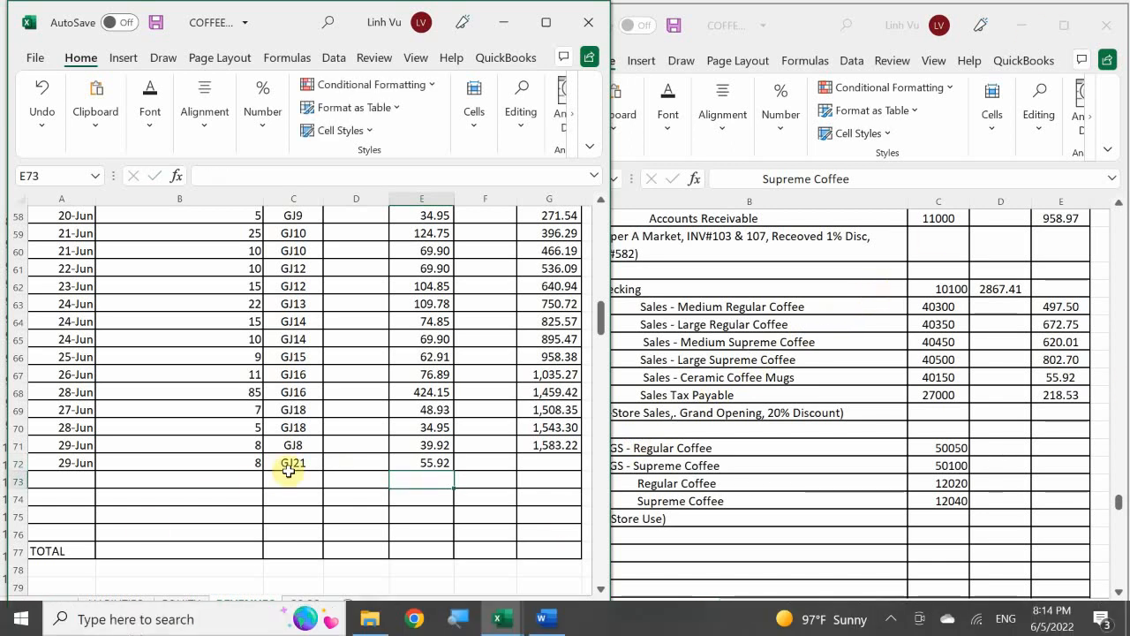
{"action": "left_click", "coordinate": [548, 446]}
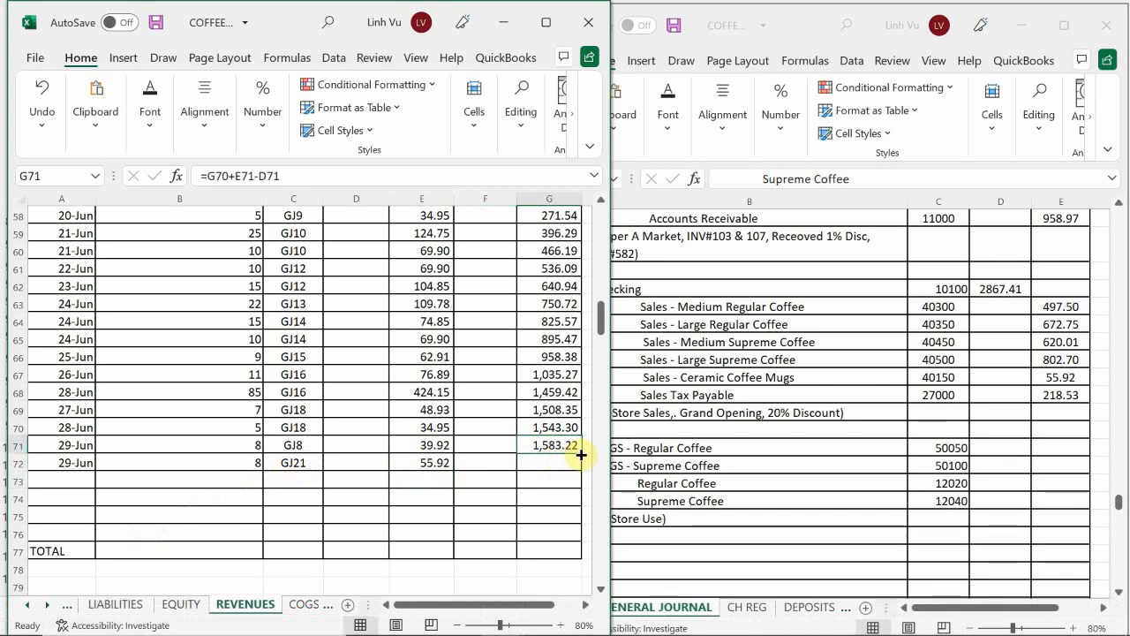
{"action": "left_click_drag", "start_coordinate": [580, 463], "coordinate": [580, 477]}
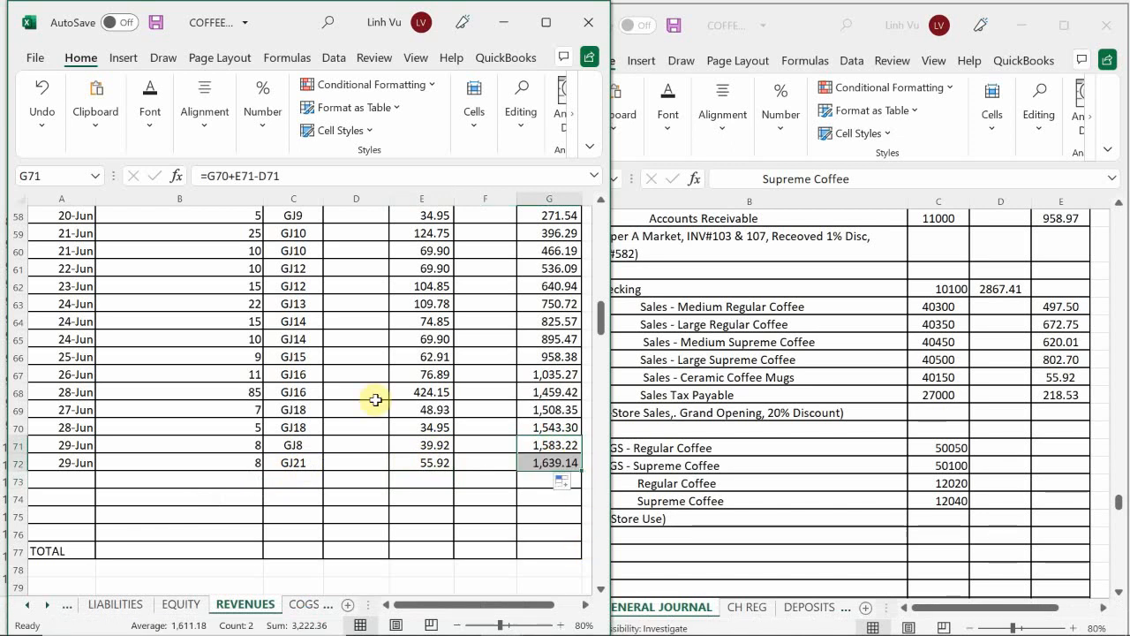
{"action": "left_click", "coordinate": [240, 514]}
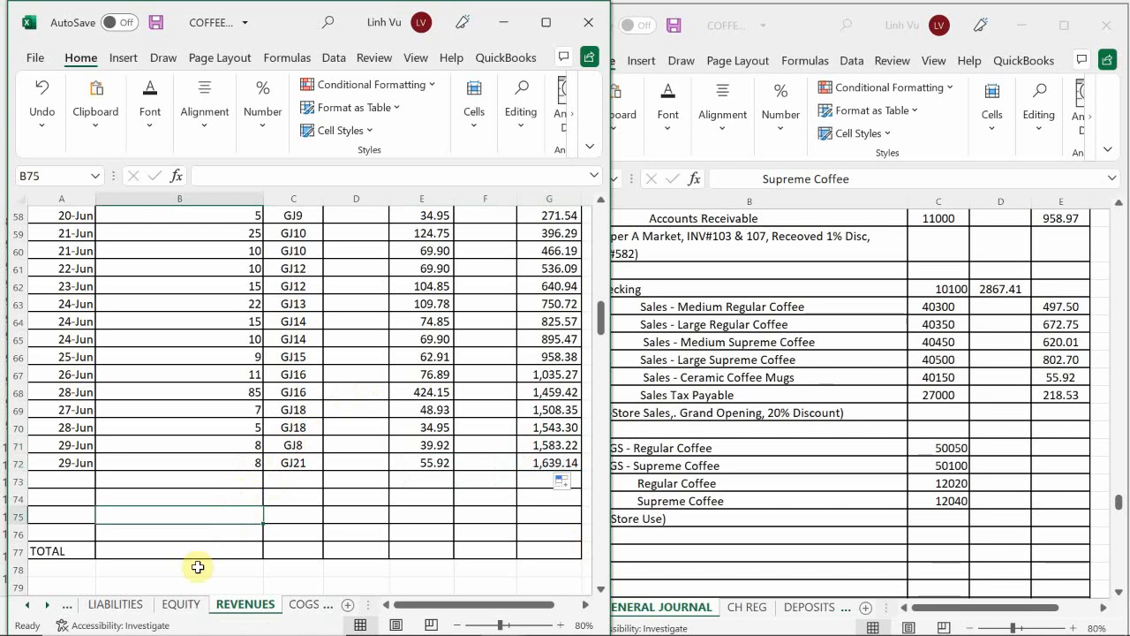
Step: Enter the date 6/29 in A236, the next empty row of the Sales Tax Payable ledger on the LIABILITIES sheet
{"action": "left_click", "coordinate": [113, 604]}
{"action": "left_click", "coordinate": [168, 491]}
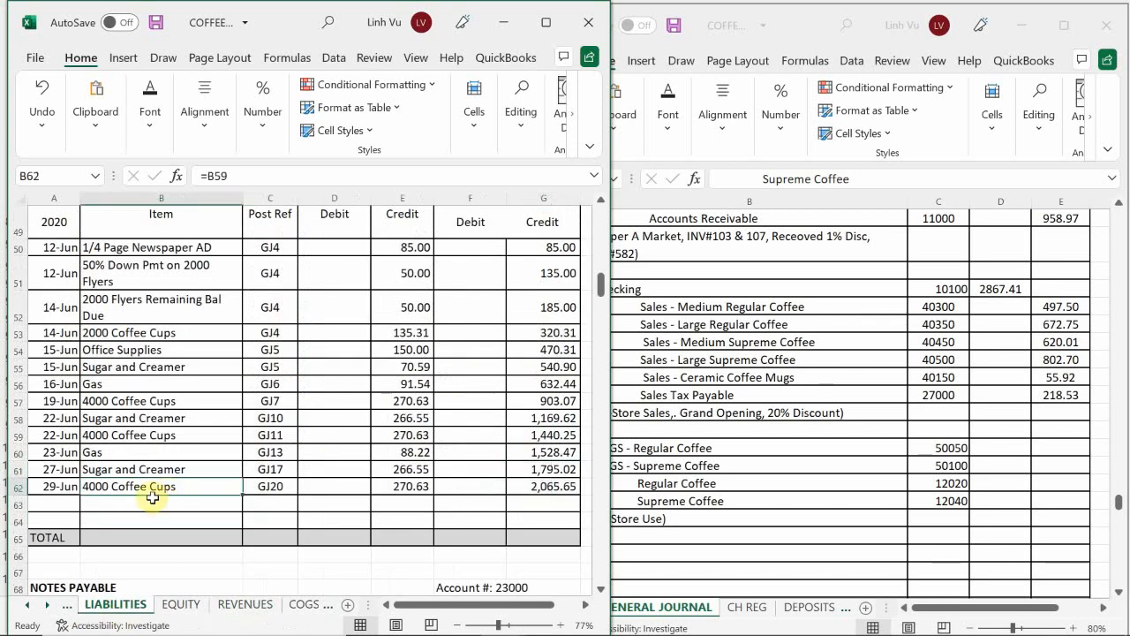
{"action": "scroll", "coordinate": [85, 454], "scroll_direction": "down", "scroll_amount": 20}
{"action": "scroll", "coordinate": [80, 458], "scroll_direction": "down", "scroll_amount": 20}
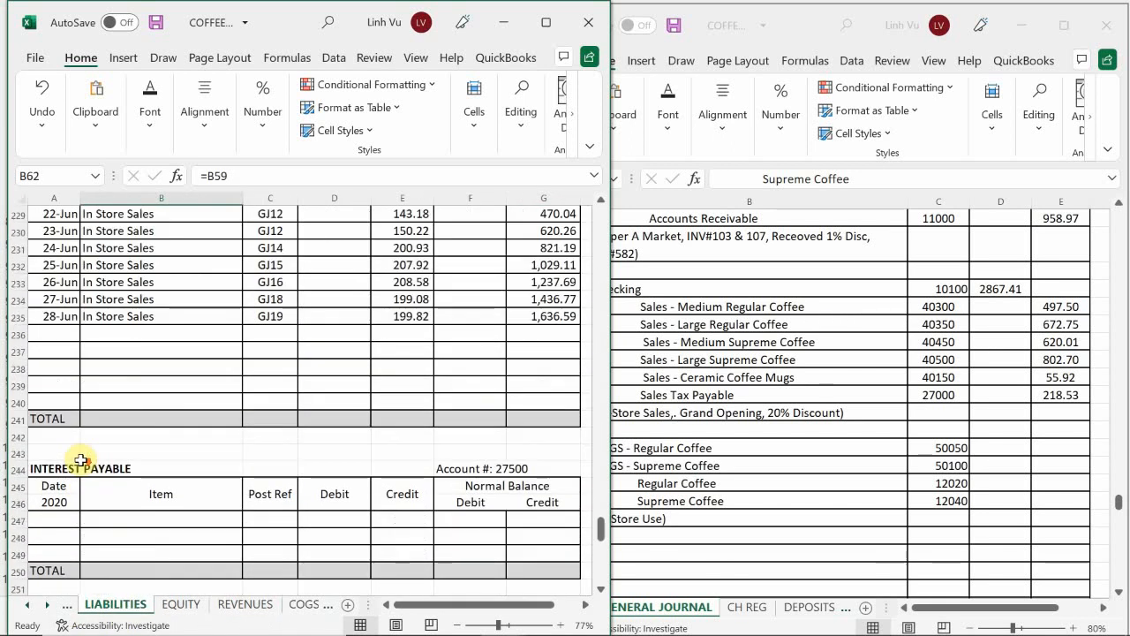
{"action": "scroll", "coordinate": [75, 464], "scroll_direction": "up", "scroll_amount": 8}
{"action": "scroll", "coordinate": [75, 464], "scroll_direction": "up", "scroll_amount": 12}
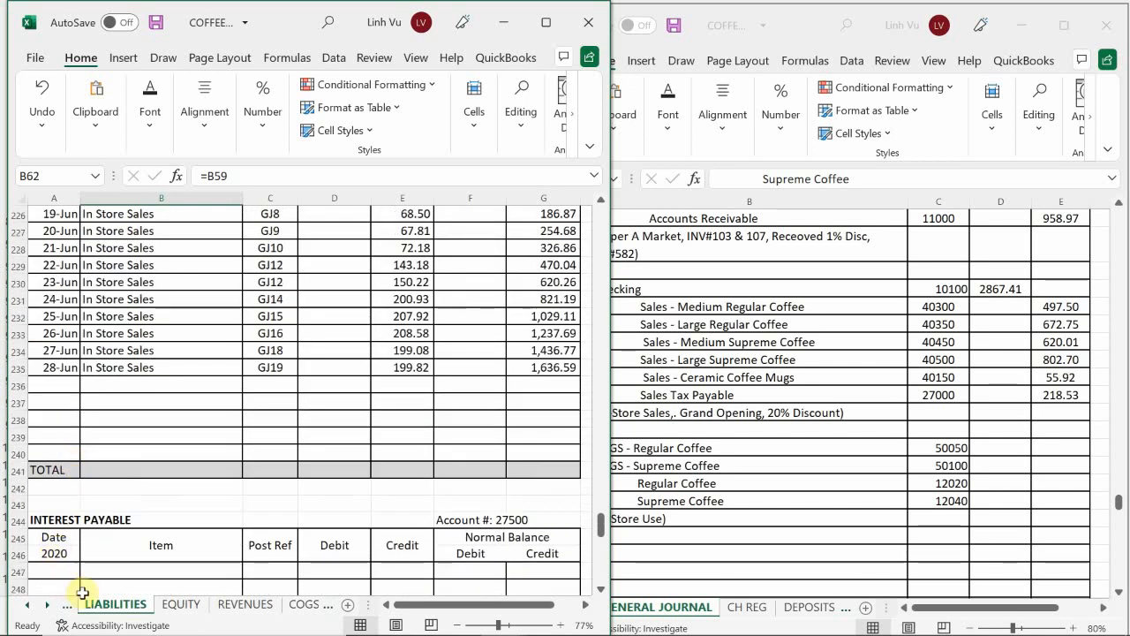
{"action": "scroll", "coordinate": [104, 516], "scroll_direction": "up", "scroll_amount": 2}
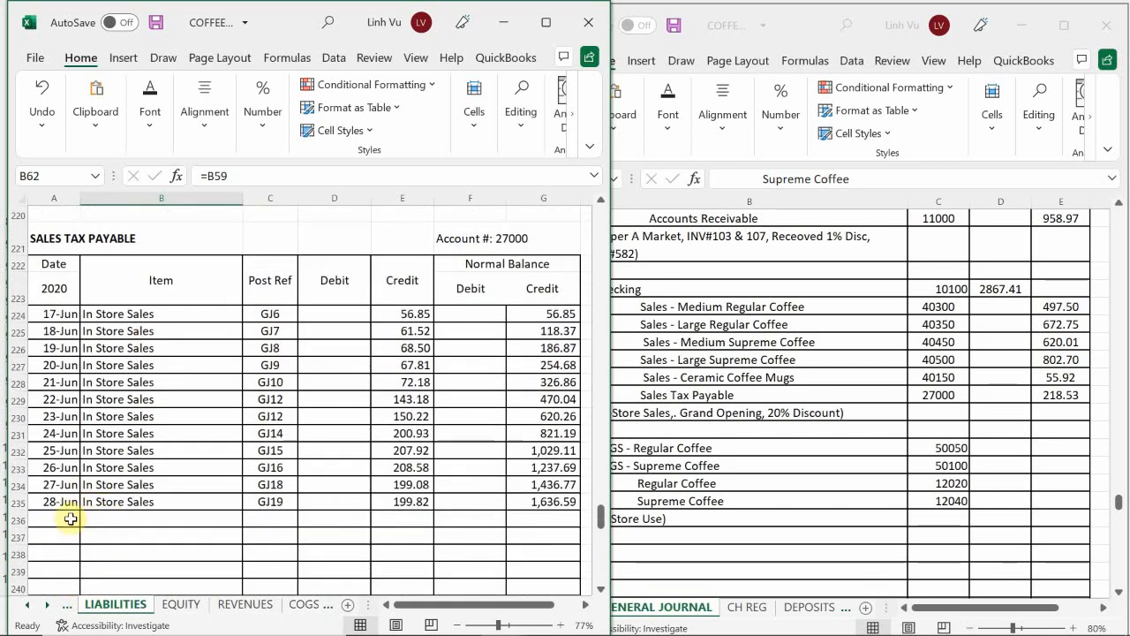
{"action": "left_click", "coordinate": [71, 519]}
{"action": "key", "text": "Down"}
{"action": "key", "text": "Up"}
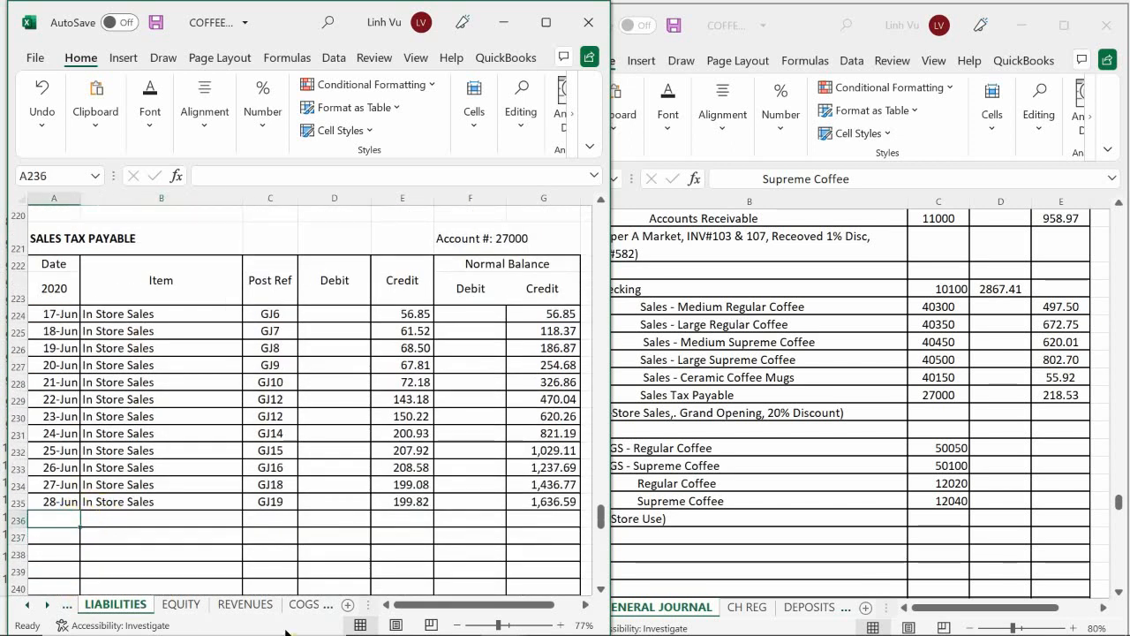
{"action": "type", "text": "6/29"}
{"action": "key", "text": "Return"}
{"action": "key", "text": "Up"}
{"action": "key", "text": "Right"}
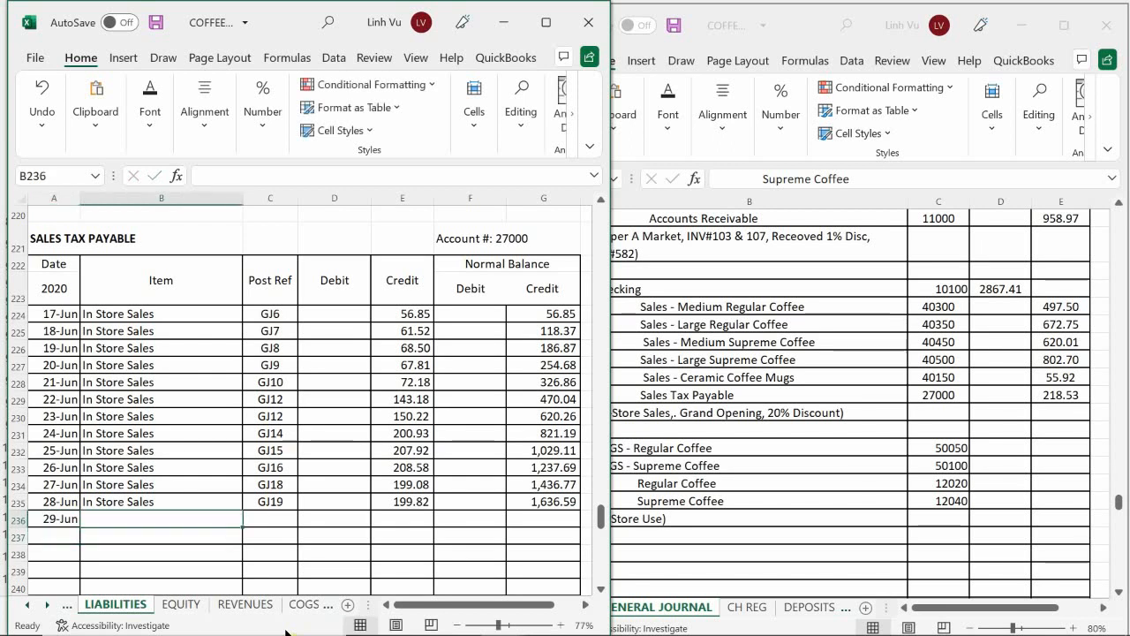
Step: Fill the Sales Tax Payable item in B236 with a formula referencing the In Store Sales description directly above
{"action": "type", "text": "="}
{"action": "key", "text": "Up"}
{"action": "key", "text": "Return"}
{"action": "key", "text": "Up"}
{"action": "key", "text": "Right"}
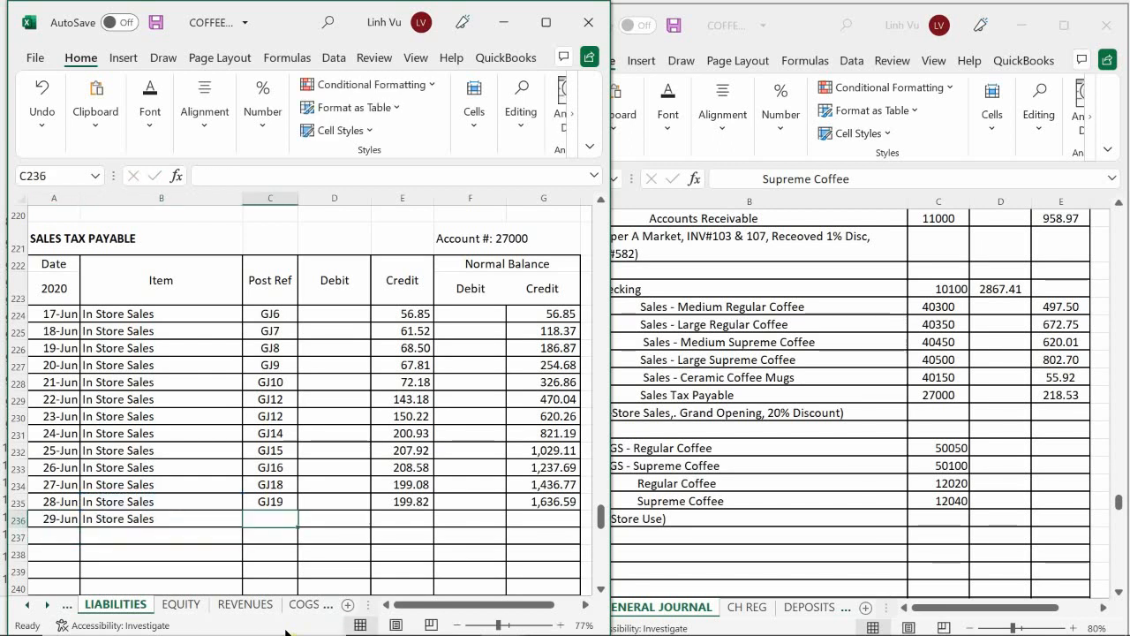
Step: Enter the post reference GJ21 in C236 of the Sales Tax Payable ledger
{"action": "type", "text": "GJ"}
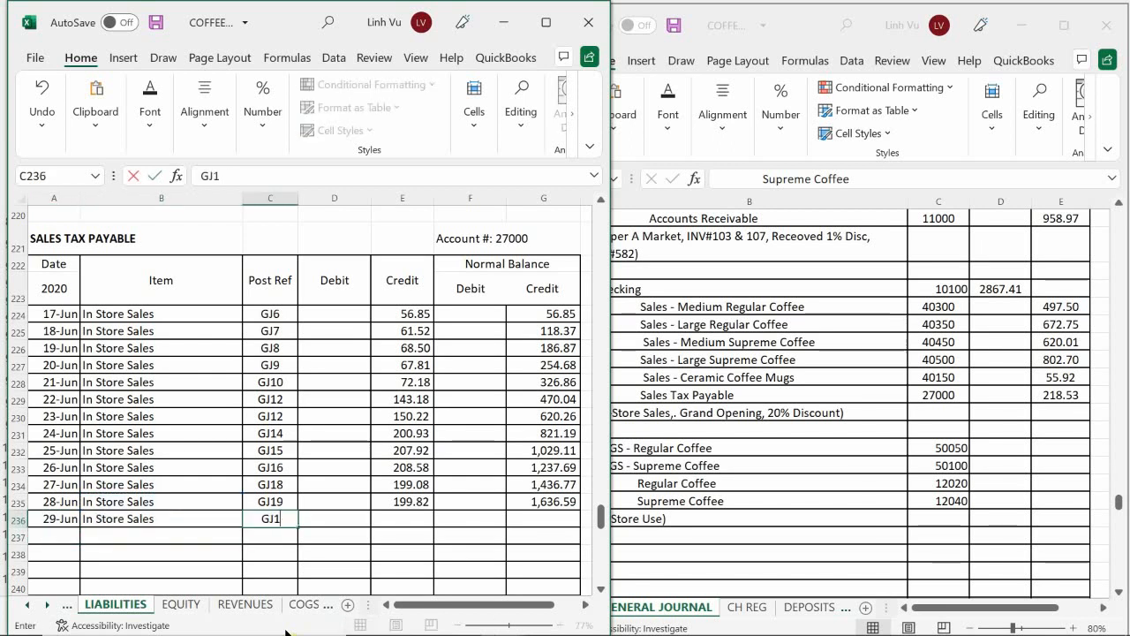
{"action": "type", "text": "21"}
{"action": "key", "text": "Return"}
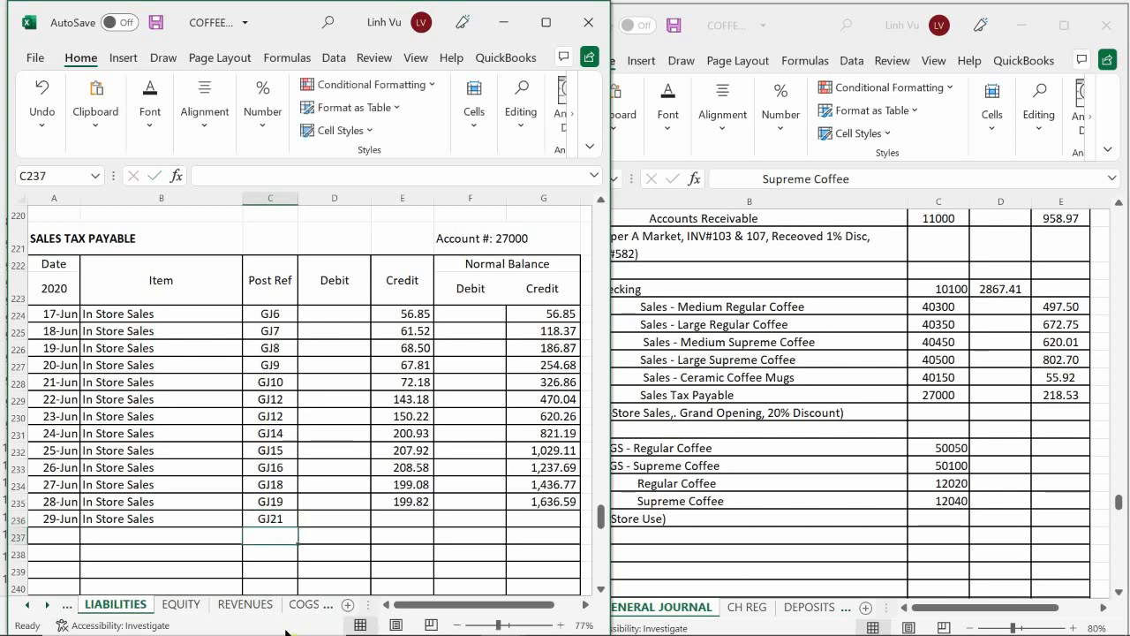
{"action": "key", "text": "Up"}
{"action": "key", "text": "Right"}
{"action": "key", "text": "Right"}
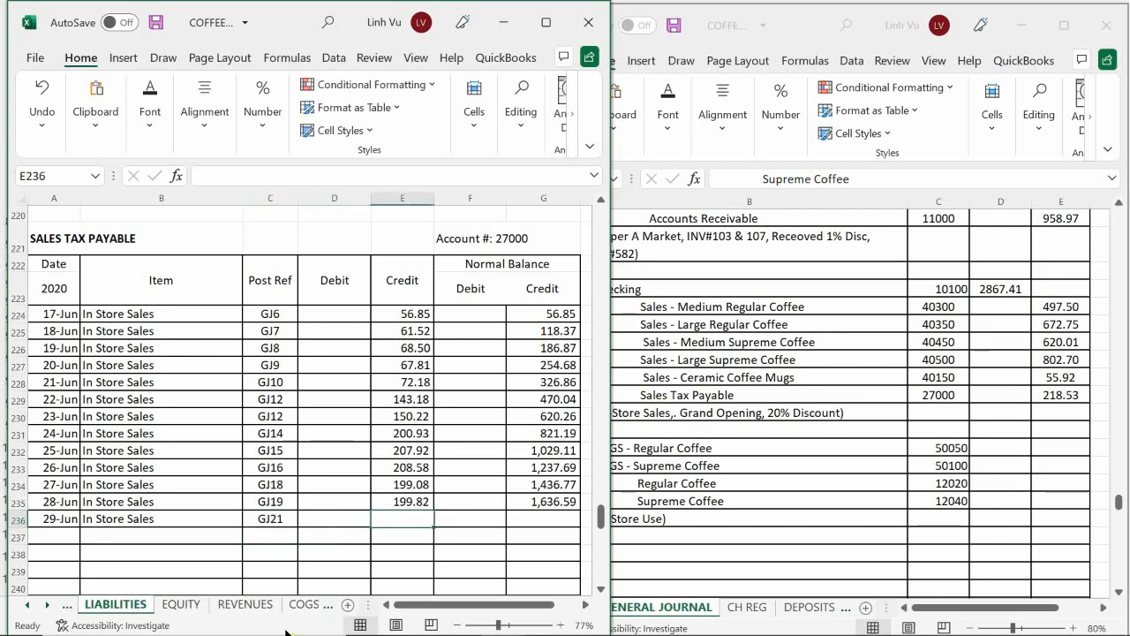
Step: Enter the Sales Tax Payable credit of 218.53 in E236 and extend the running balance formula from G235 to G236
{"action": "type", "text": "201"}
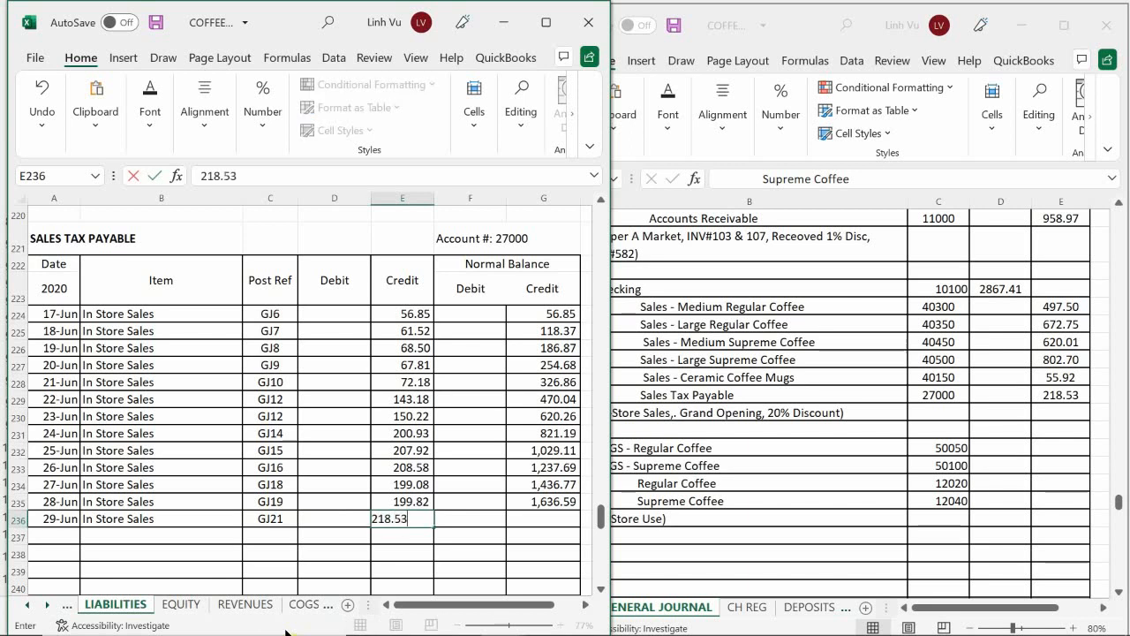
{"action": "key", "text": "Return"}
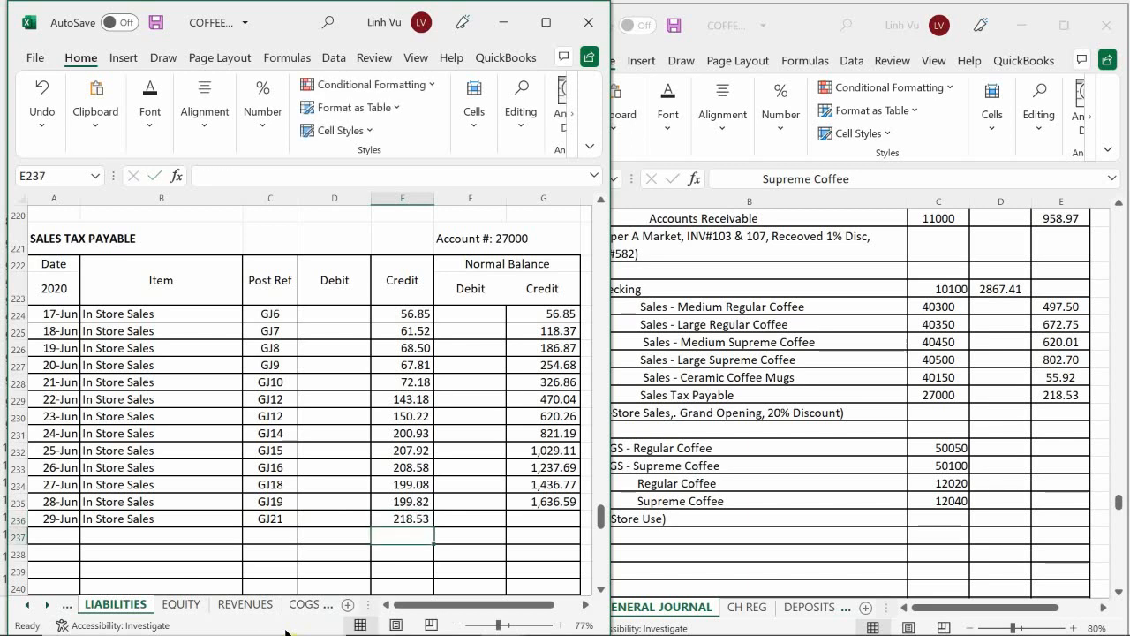
{"action": "left_click", "coordinate": [536, 501]}
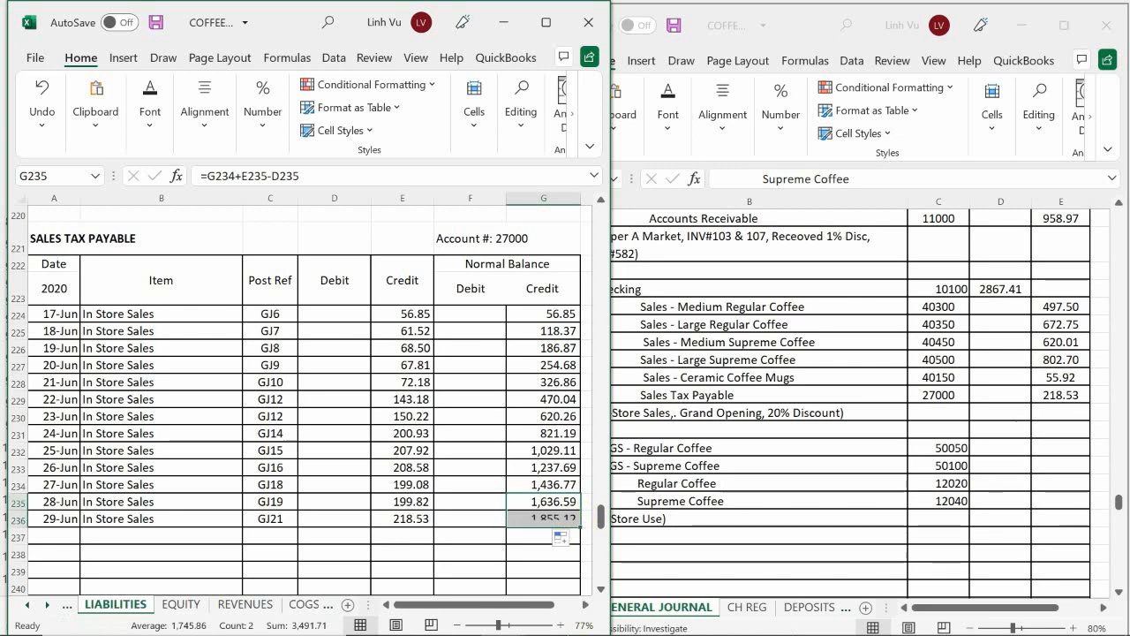
Step: Switch to the workbook window showing the GENERAL JOURNAL sheet
{"action": "mouse_move", "coordinate": [501, 618]}
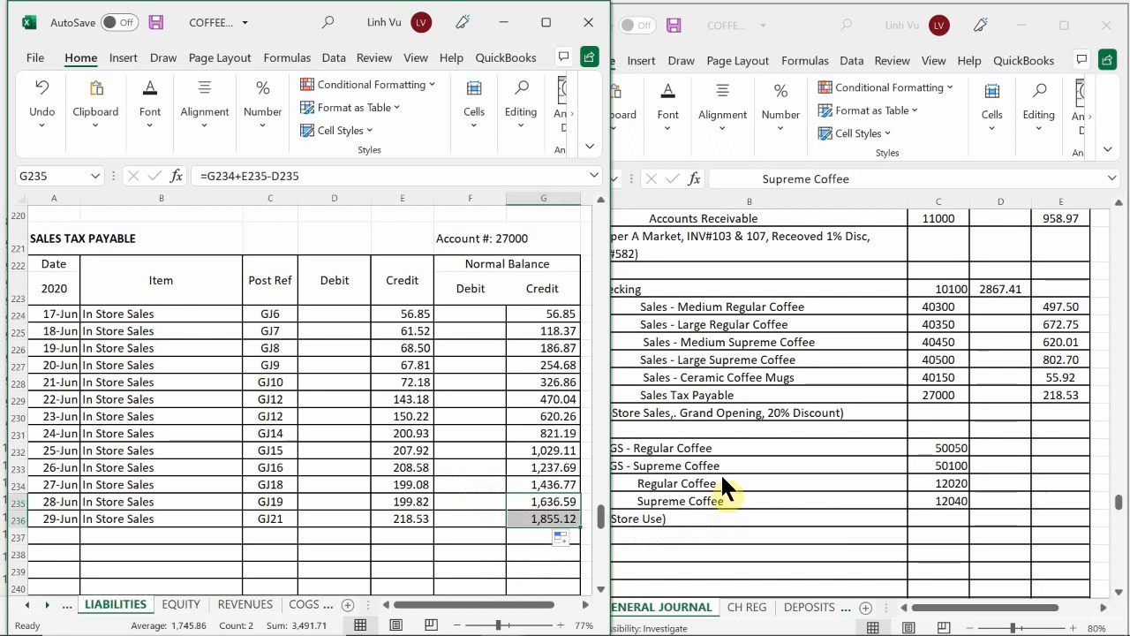
{"action": "left_click", "coordinate": [709, 381]}
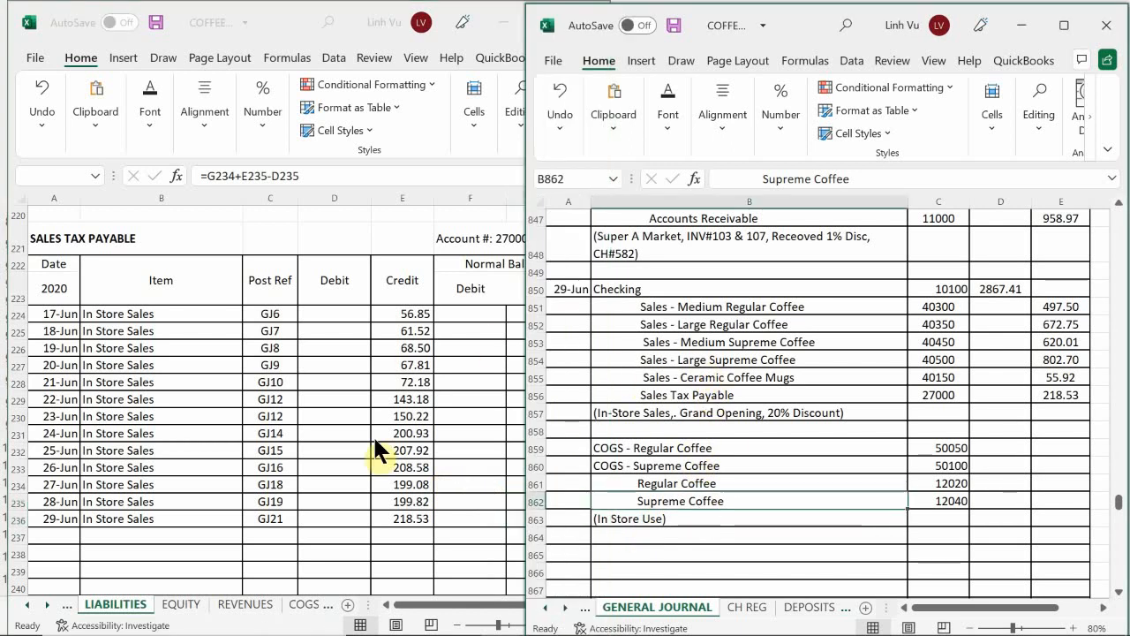
Step: Check the in-store use quantities in the Coffee Cafe scenario Word document and open the REG COFFEE sheet of the Excel inventory workbook
{"action": "left_click", "coordinate": [543, 619]}
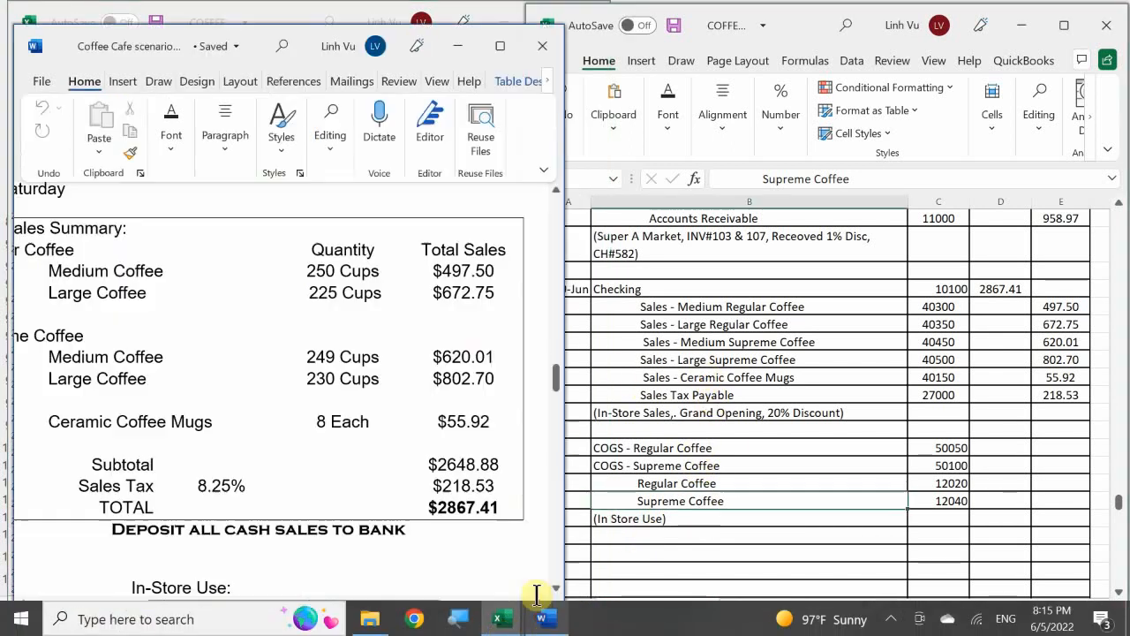
{"action": "scroll", "coordinate": [441, 463], "scroll_direction": "down", "scroll_amount": 3}
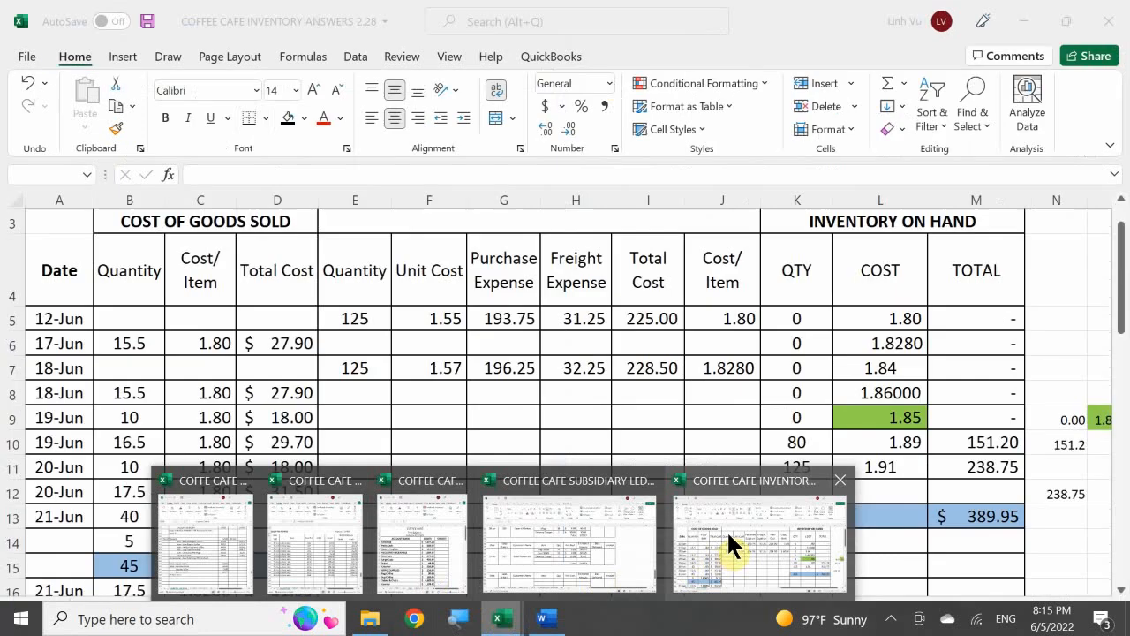
{"action": "left_click", "coordinate": [727, 534]}
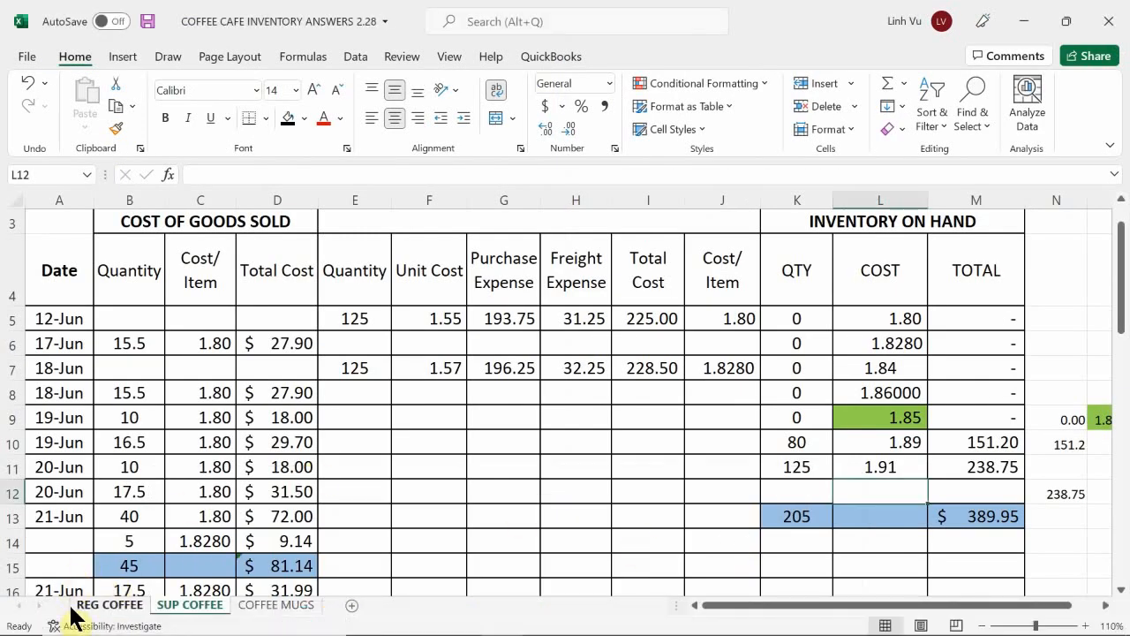
{"action": "left_click", "coordinate": [74, 609]}
{"action": "left_click", "coordinate": [92, 557]}
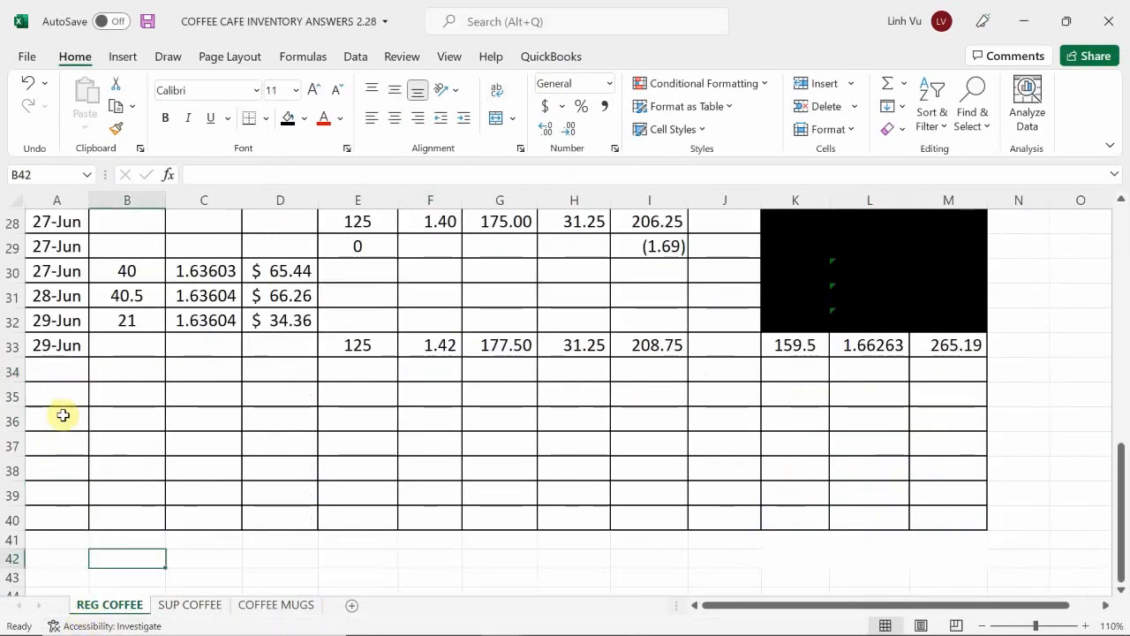
Step: Record the regular coffee in-store use in row 34 with the date 6/29 and a quantity of 44
{"action": "left_click", "coordinate": [62, 365]}
{"action": "type", "text": "6/29"}
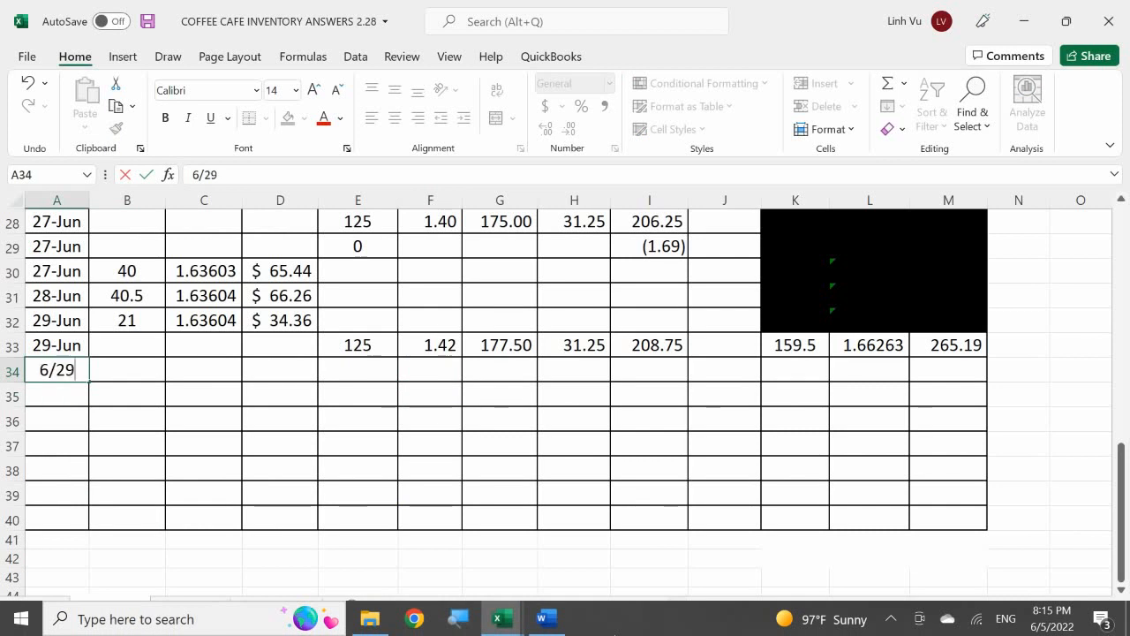
{"action": "key", "text": "Return"}
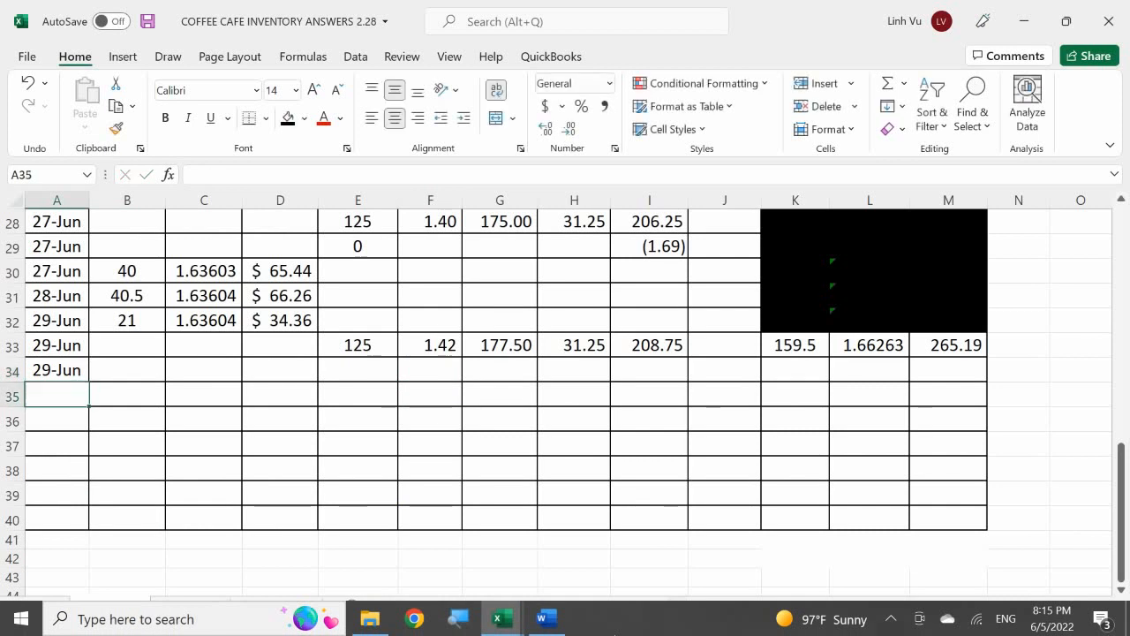
{"action": "key", "text": "Right"}
{"action": "key", "text": "Up"}
{"action": "type", "text": "44"}
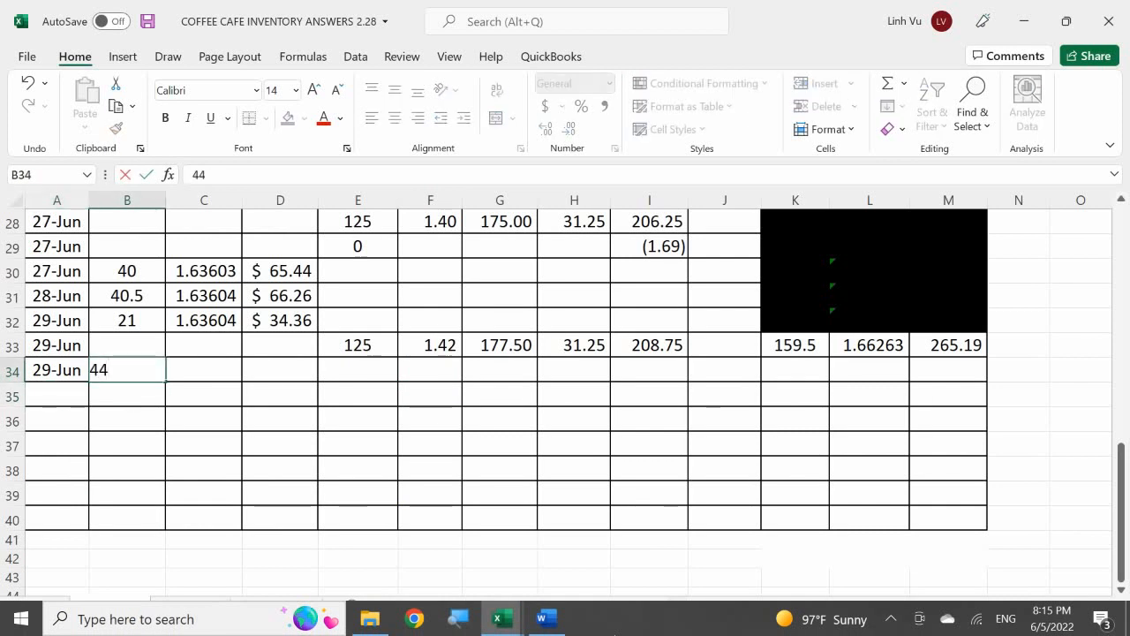
{"action": "key", "text": "Return"}
Step: Set the cost per item in C34 to reference the inventory on hand cost in L33
{"action": "key", "text": "Right"}
{"action": "key", "text": "Up"}
{"action": "type", "text": "="}
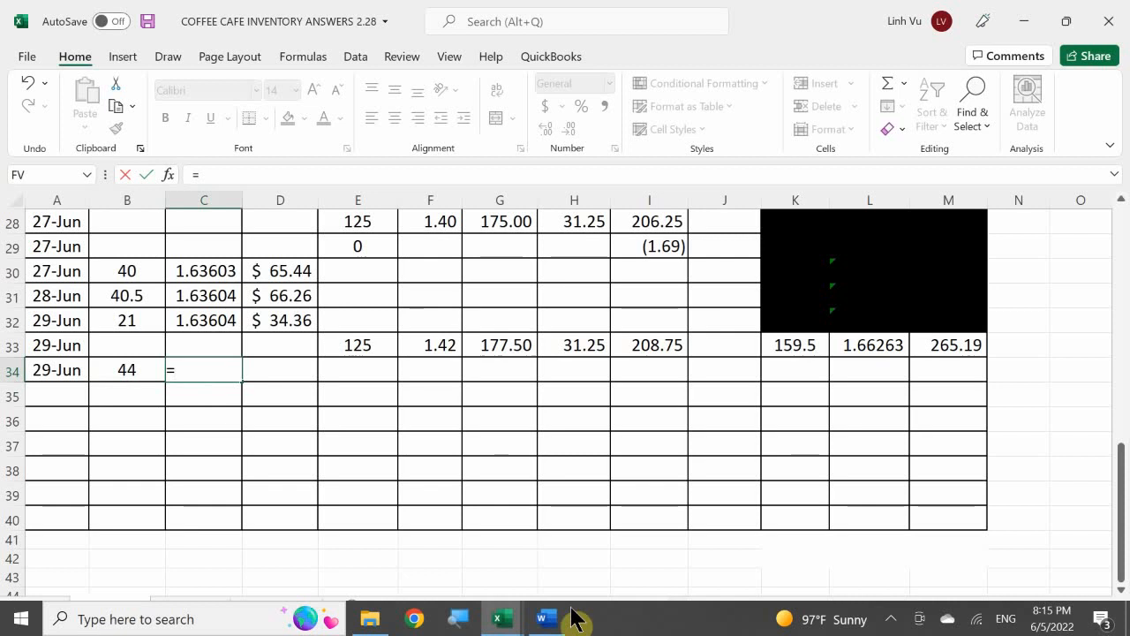
{"action": "left_click", "coordinate": [854, 348]}
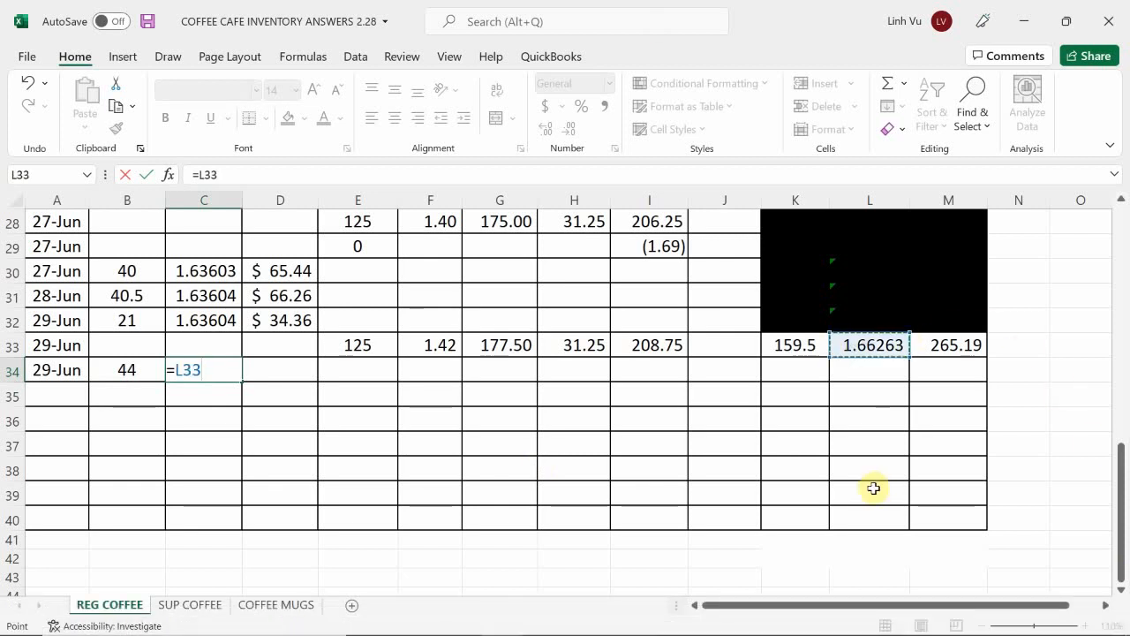
{"action": "key", "text": "Return"}
{"action": "key", "text": "Right"}
{"action": "key", "text": "Up"}
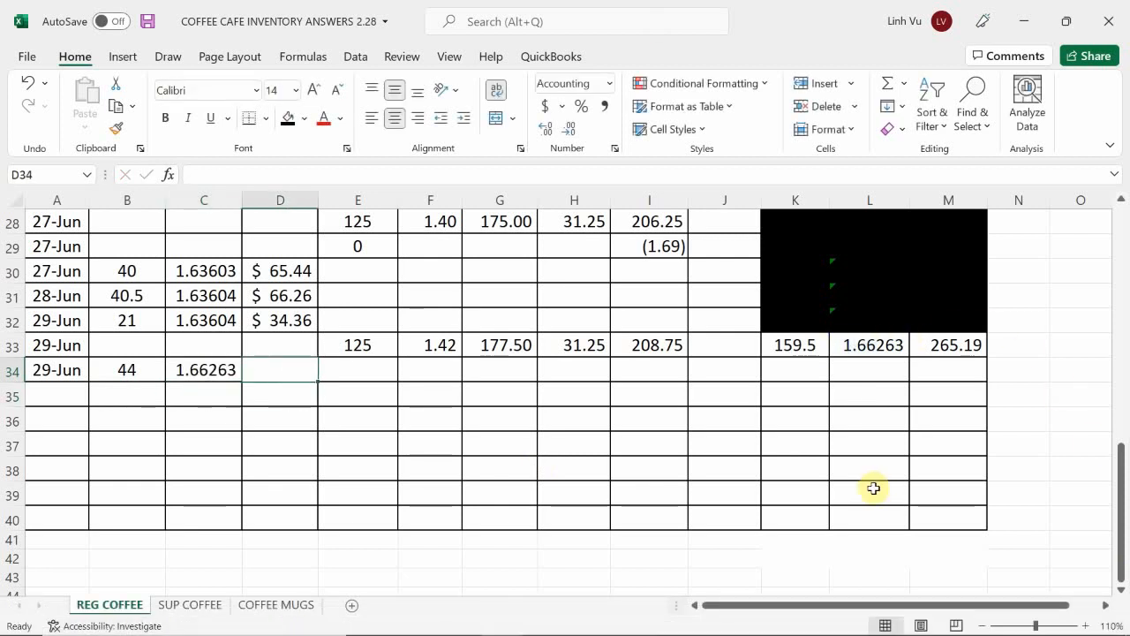
{"action": "type", "text": "="}
{"action": "key", "text": "Left"}
{"action": "key", "text": "Left"}
{"action": "key", "text": "BackSpace"}
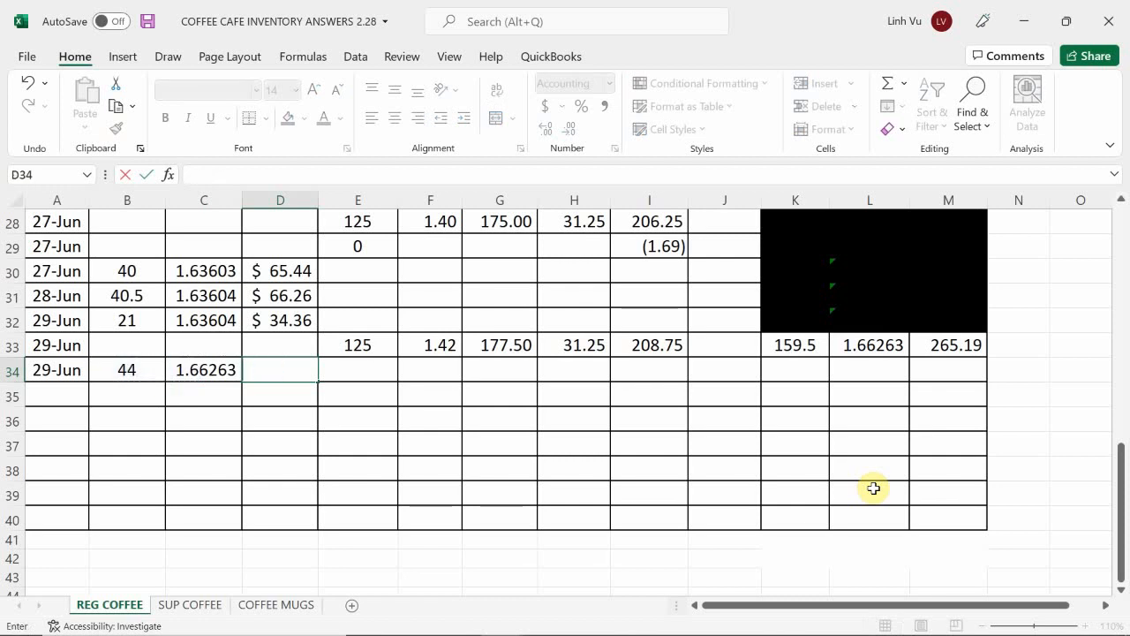
Step: Calculate the total cost in D34 by rounding B34*C34 to 2 decimal places with the ROUND function
{"action": "type", "text": "=Rpi"}
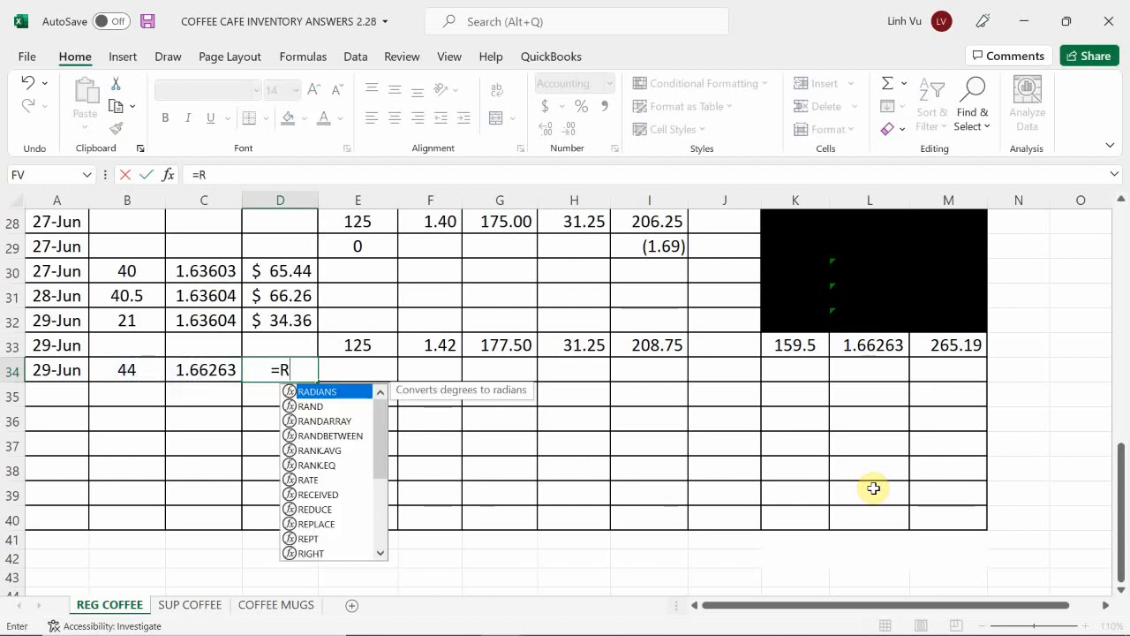
{"action": "key", "text": "BackSpace"}
{"action": "key", "text": "BackSpace"}
{"action": "type", "text": "ou"}
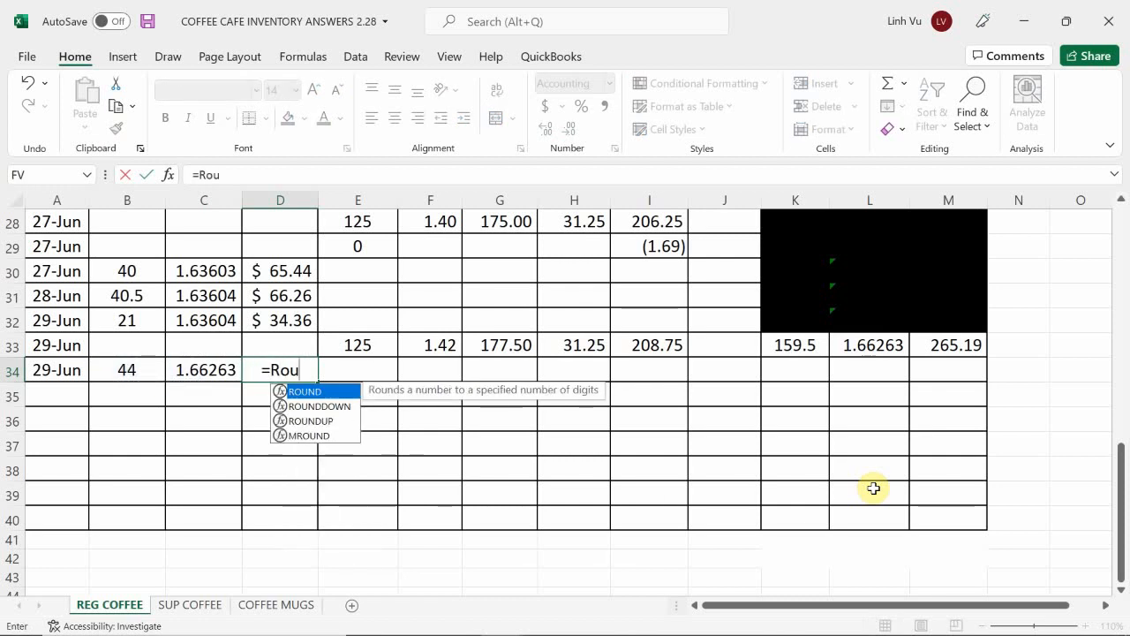
{"action": "type", "text": "nd)"}
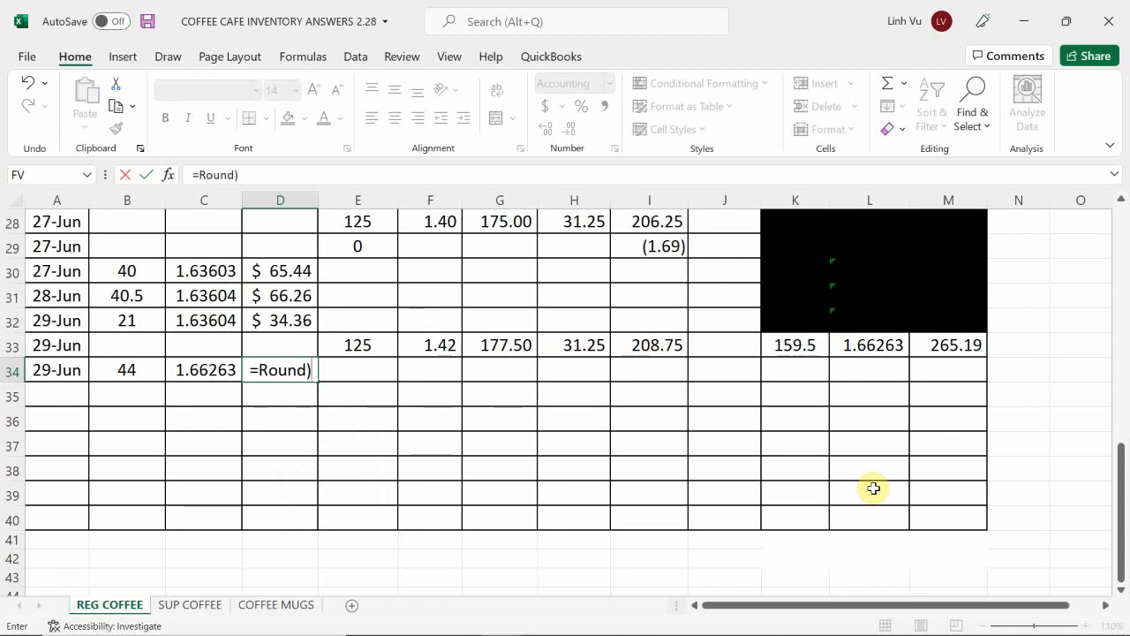
{"action": "key", "text": "BackSpace"}
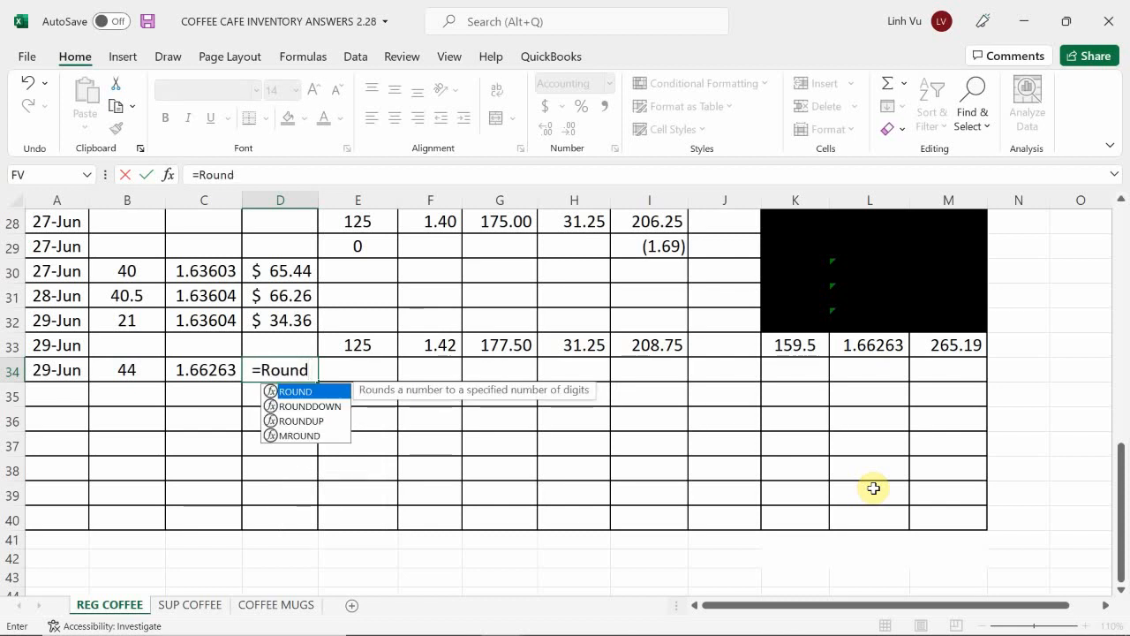
{"action": "type", "text": "("}
{"action": "key", "text": "Left"}
{"action": "key", "text": "Left"}
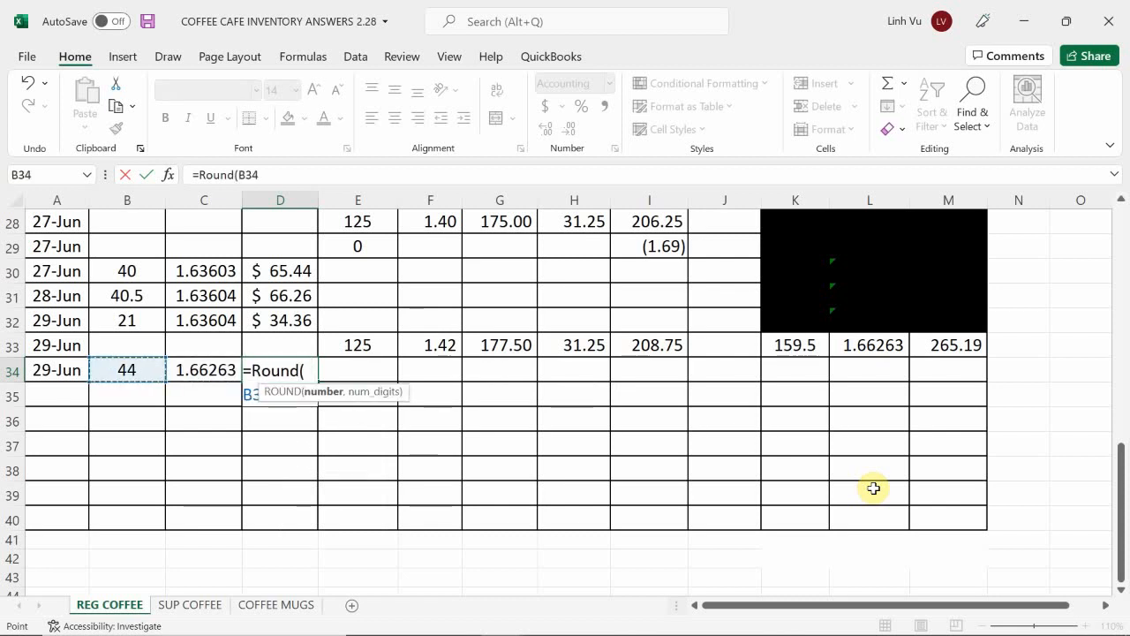
{"action": "type", "text": "*"}
{"action": "key", "text": "Left"}
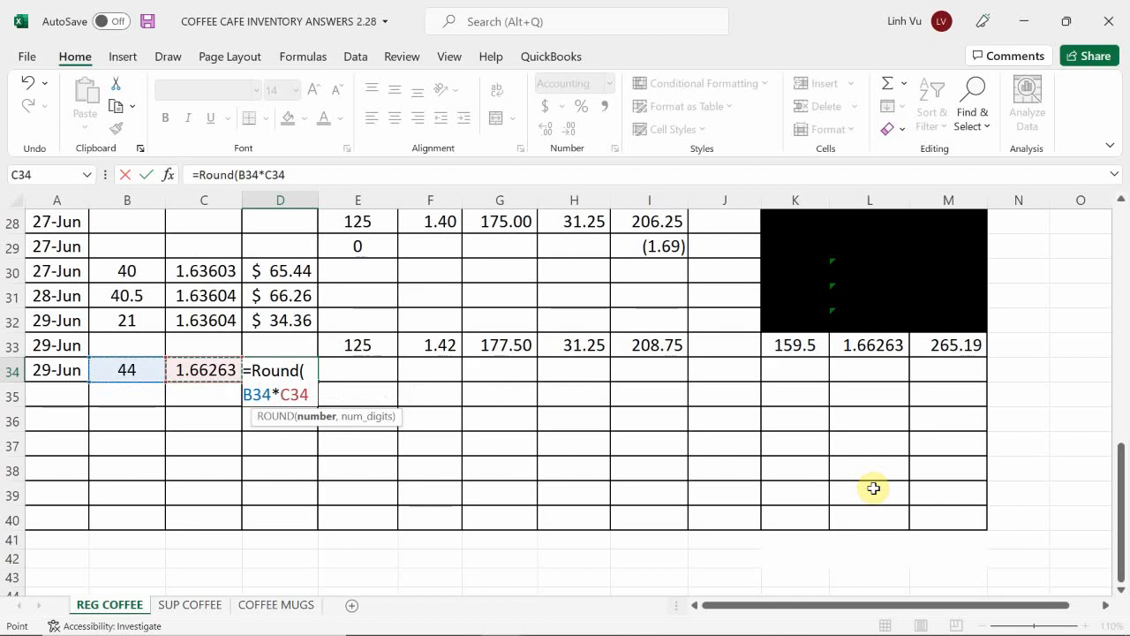
{"action": "type", "text": ","}
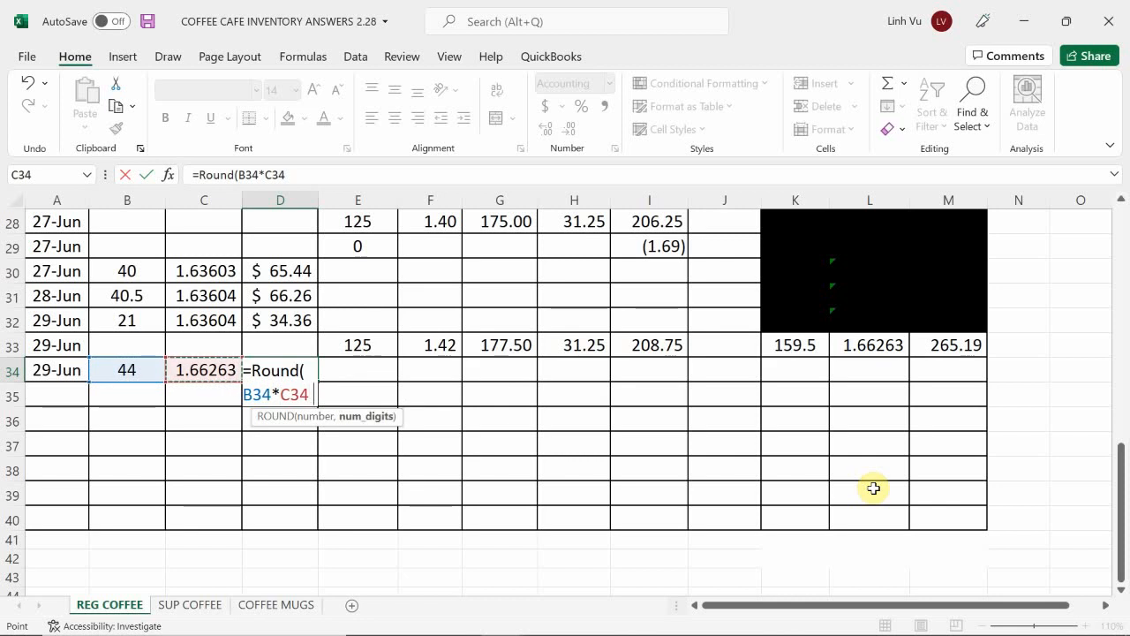
{"action": "type", "text": "2"}
{"action": "key", "text": "Return"}
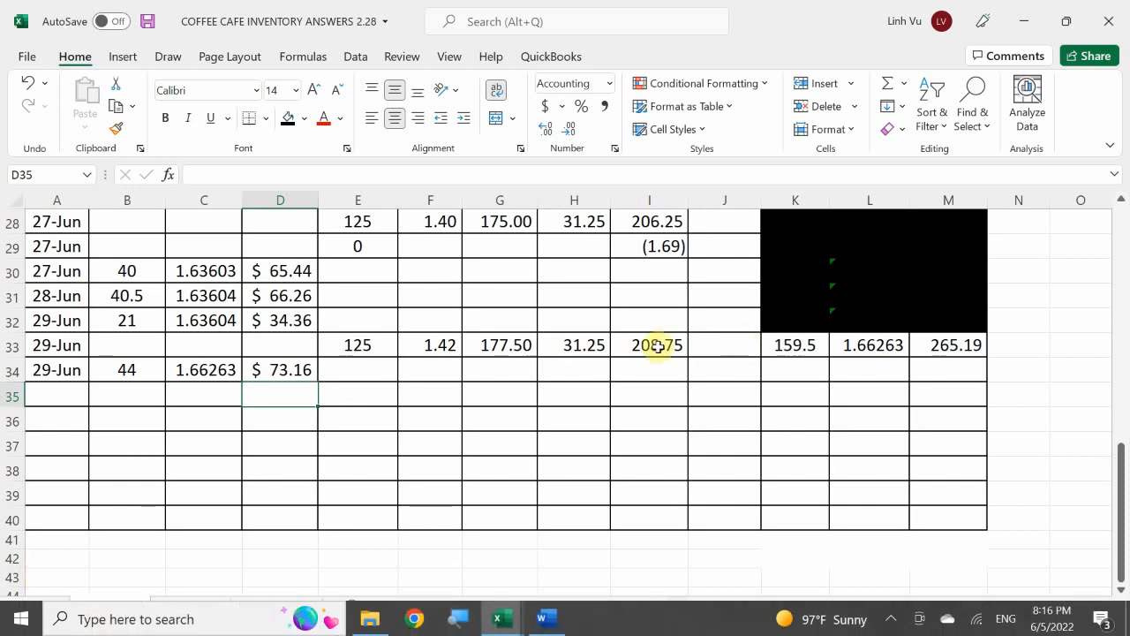
Step: Calculate the remaining regular coffee quantity in K34 with the formula =K33-B34
{"action": "left_click", "coordinate": [781, 371]}
{"action": "type", "text": "="}
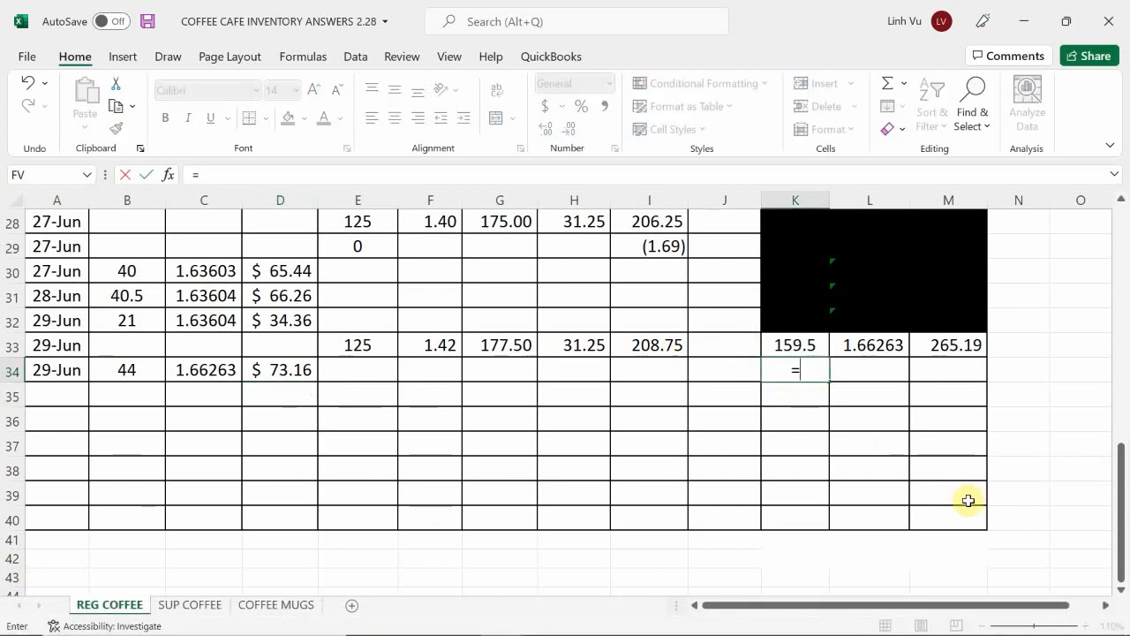
{"action": "key", "text": "Up"}
{"action": "type", "text": "-"}
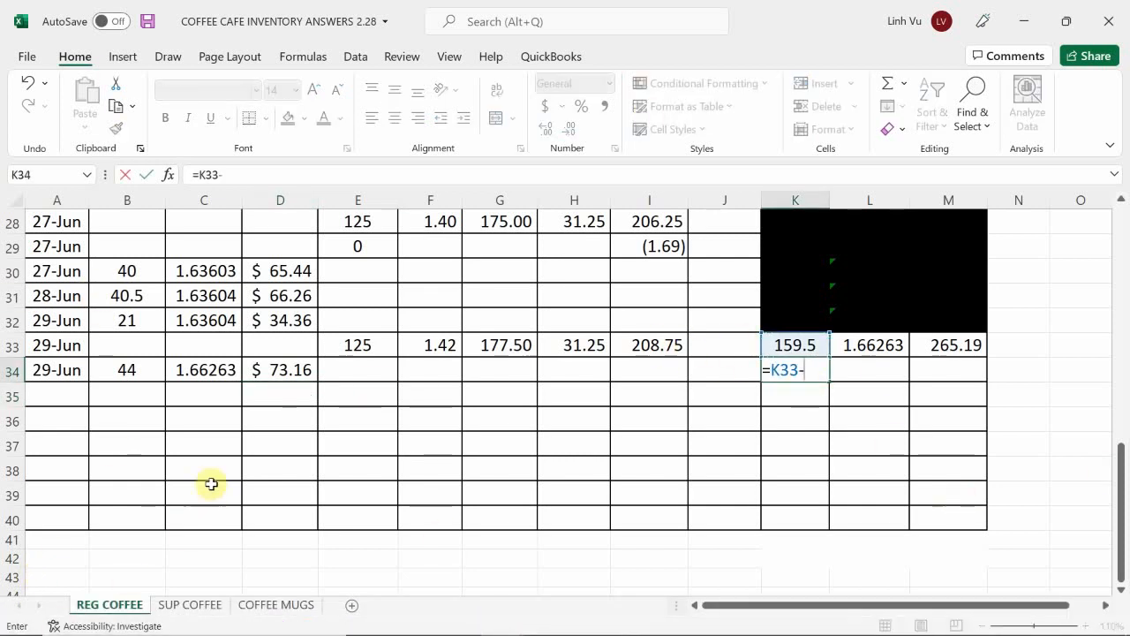
{"action": "left_click", "coordinate": [143, 375]}
{"action": "key", "text": "Return"}
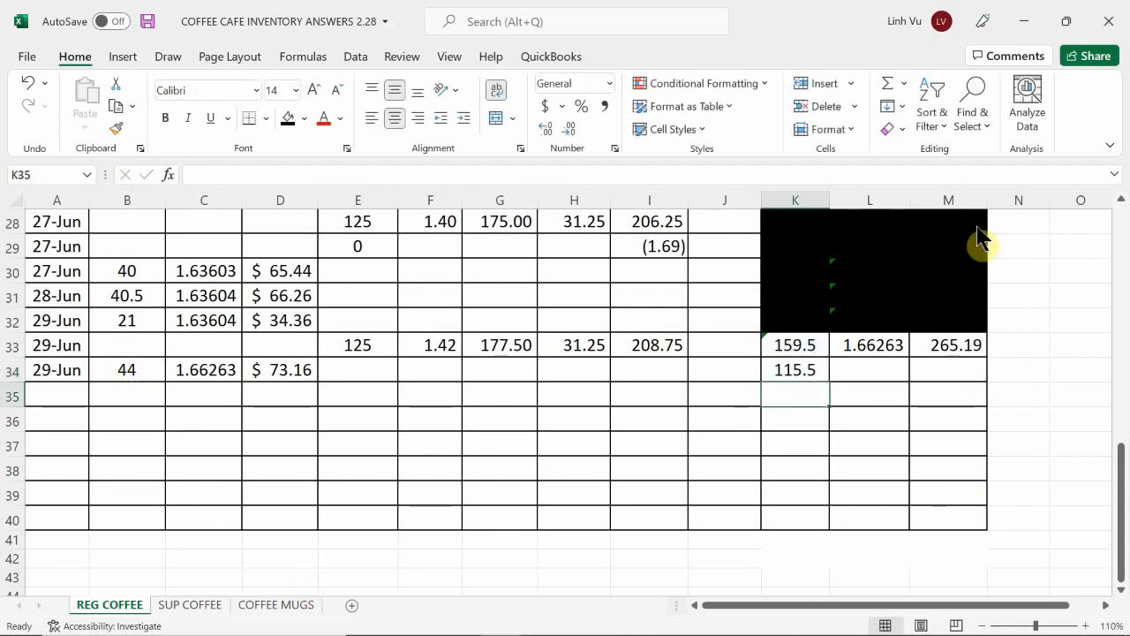
Step: Calculate the remaining regular coffee inventory total in M34 with the formula =M33-D34
{"action": "left_click", "coordinate": [933, 371]}
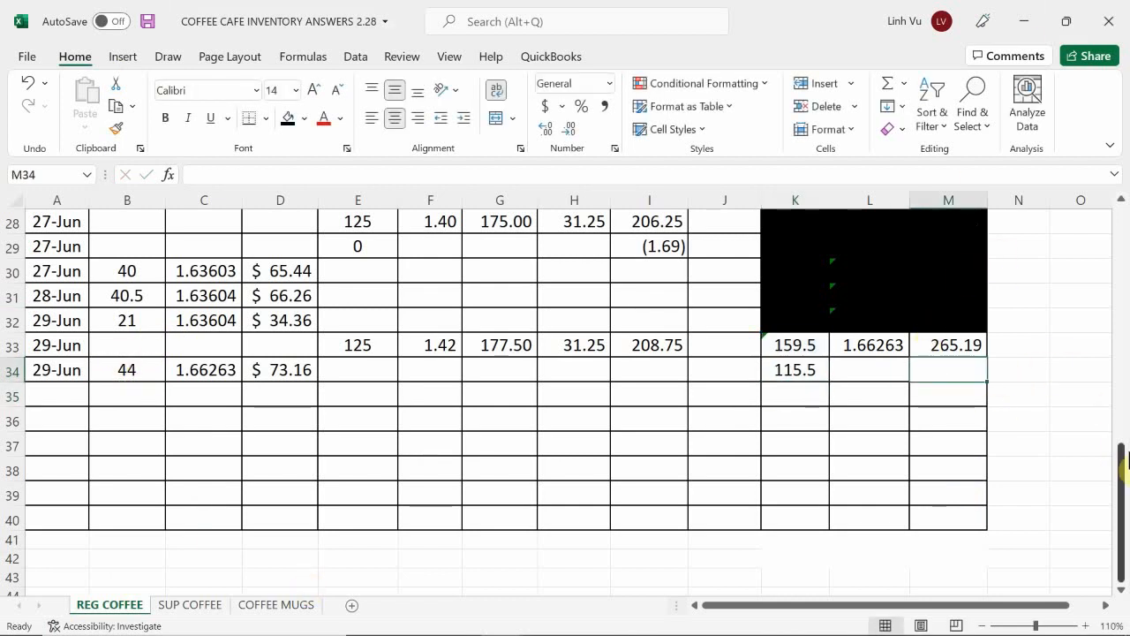
{"action": "type", "text": "=M33-"}
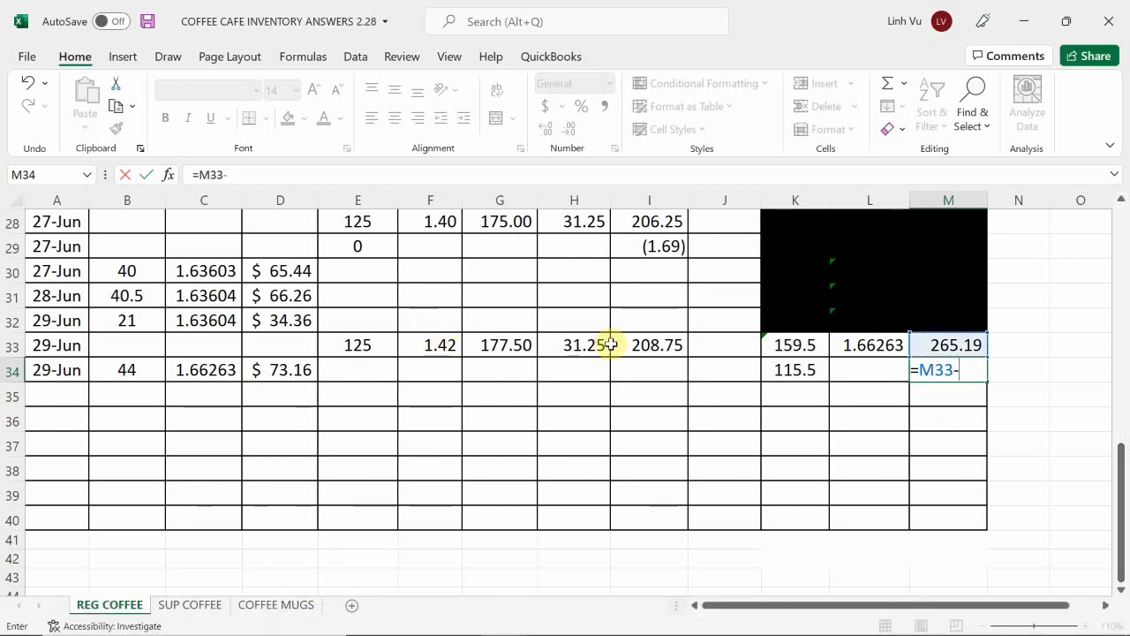
{"action": "left_click", "coordinate": [288, 370]}
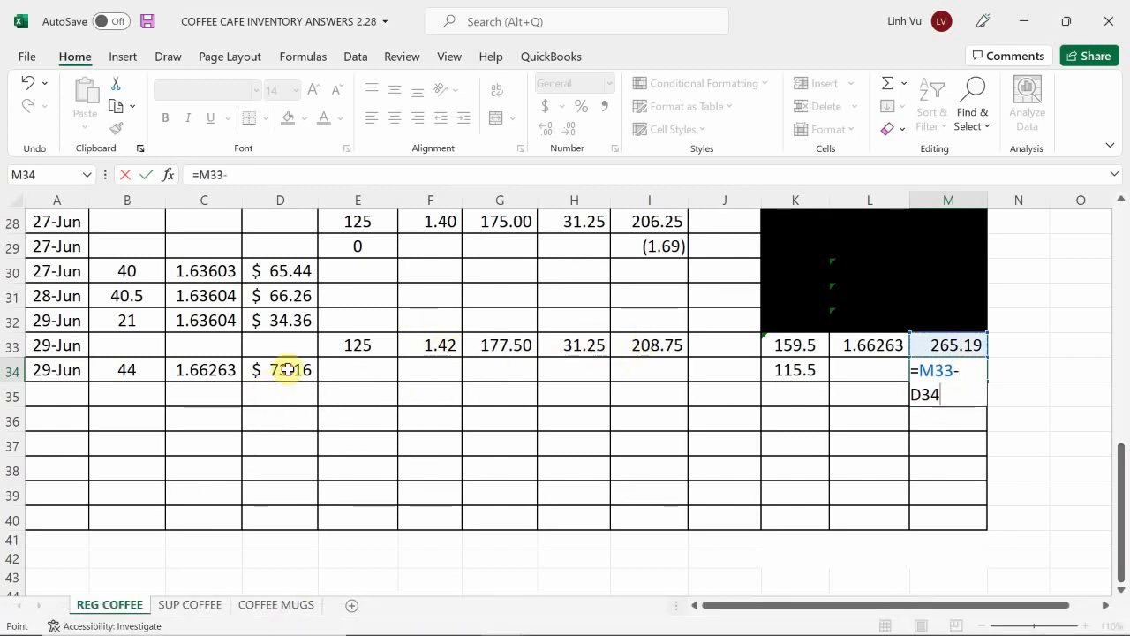
{"action": "key", "text": "Return"}
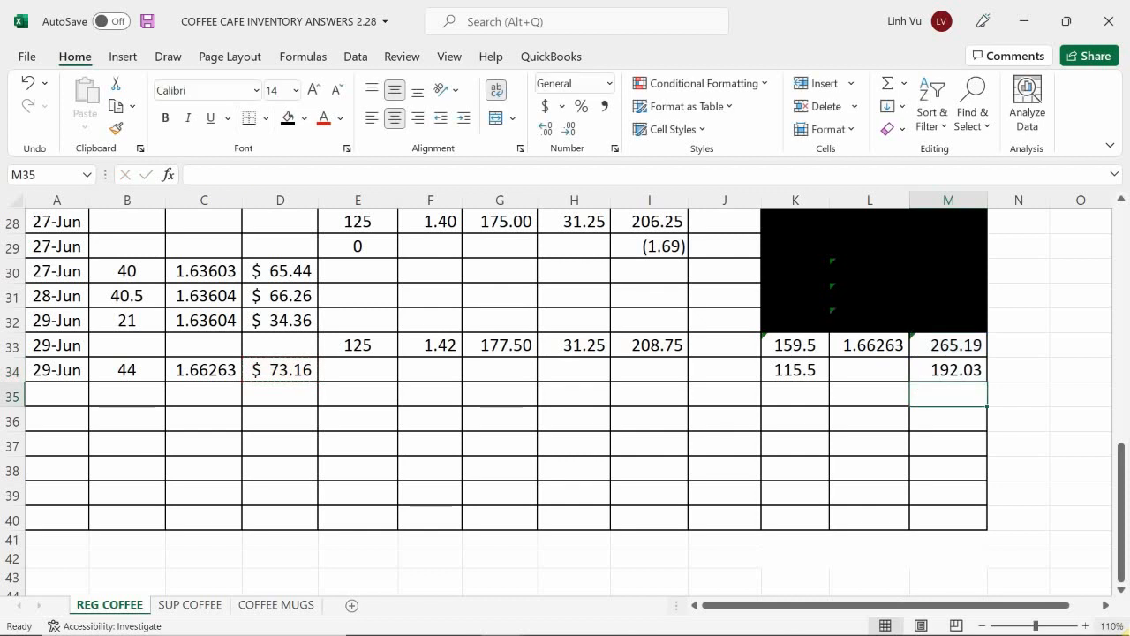
Step: Extend the cost formula from L33 down to L35 and black out the superseded balance in K33:M33 with a black fill
{"action": "left_click", "coordinate": [873, 342]}
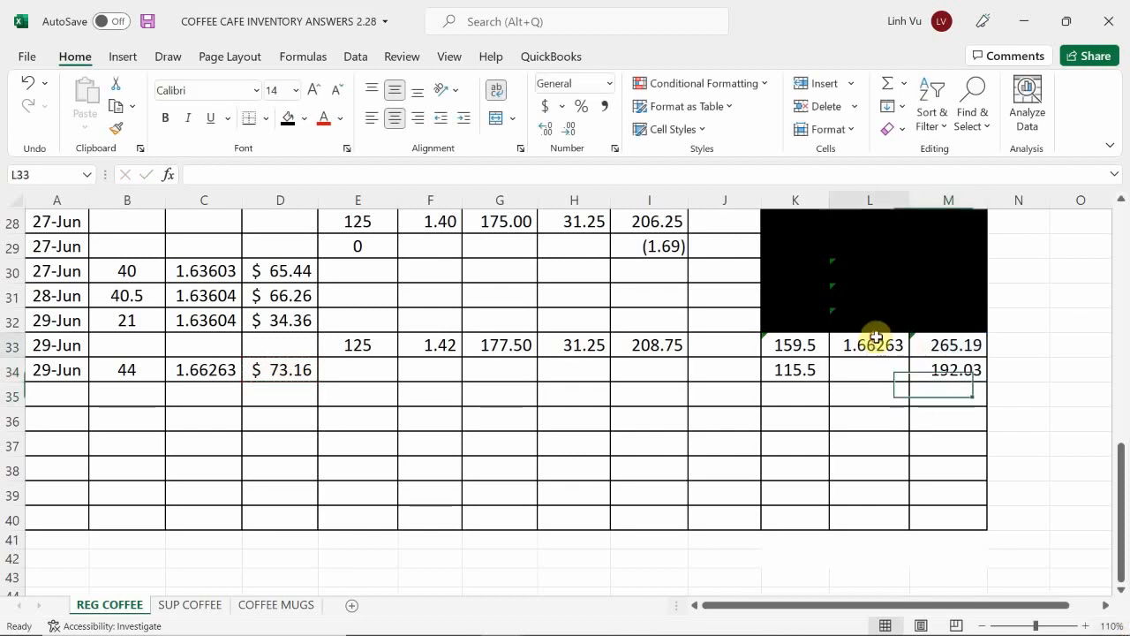
{"action": "left_click_drag", "start_coordinate": [909, 360], "coordinate": [908, 401]}
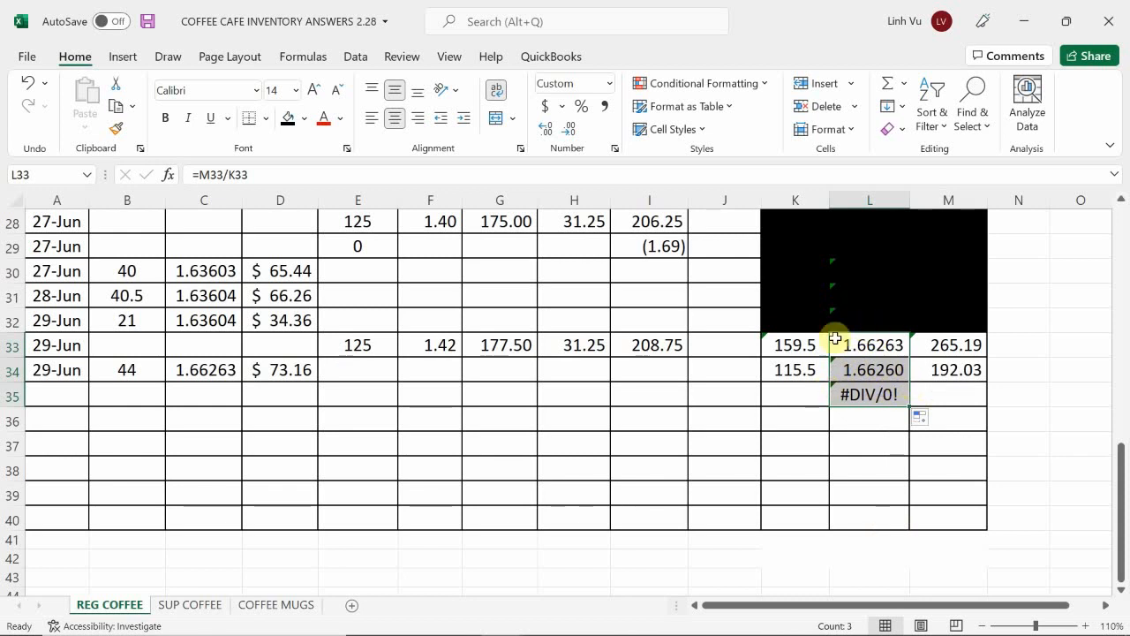
{"action": "left_click_drag", "start_coordinate": [804, 345], "coordinate": [960, 345]}
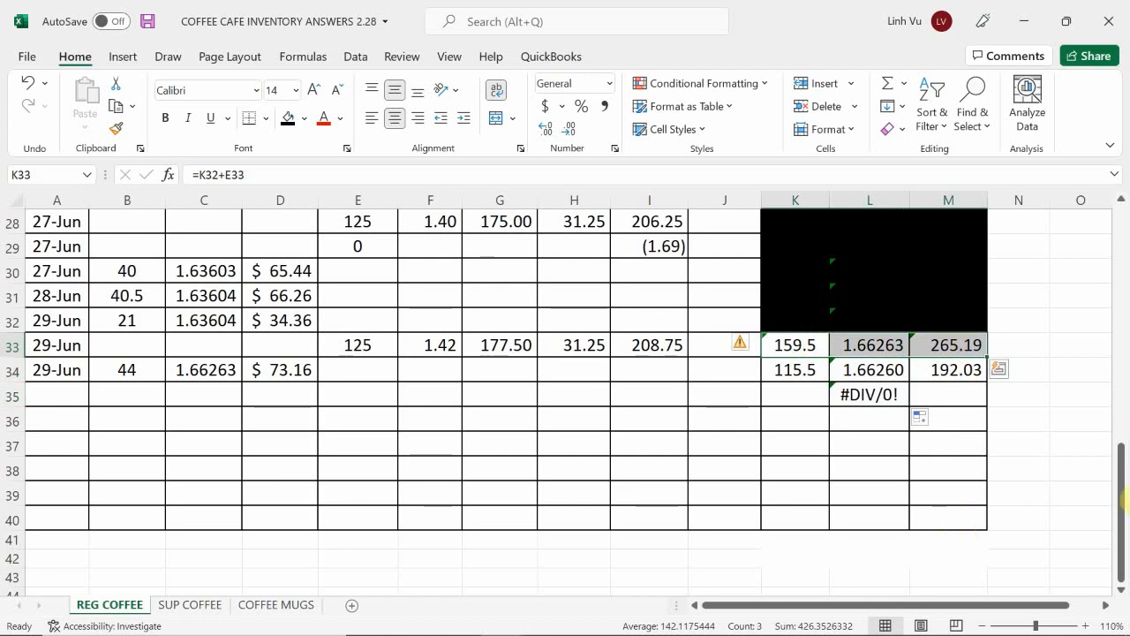
{"action": "left_click", "coordinate": [282, 124]}
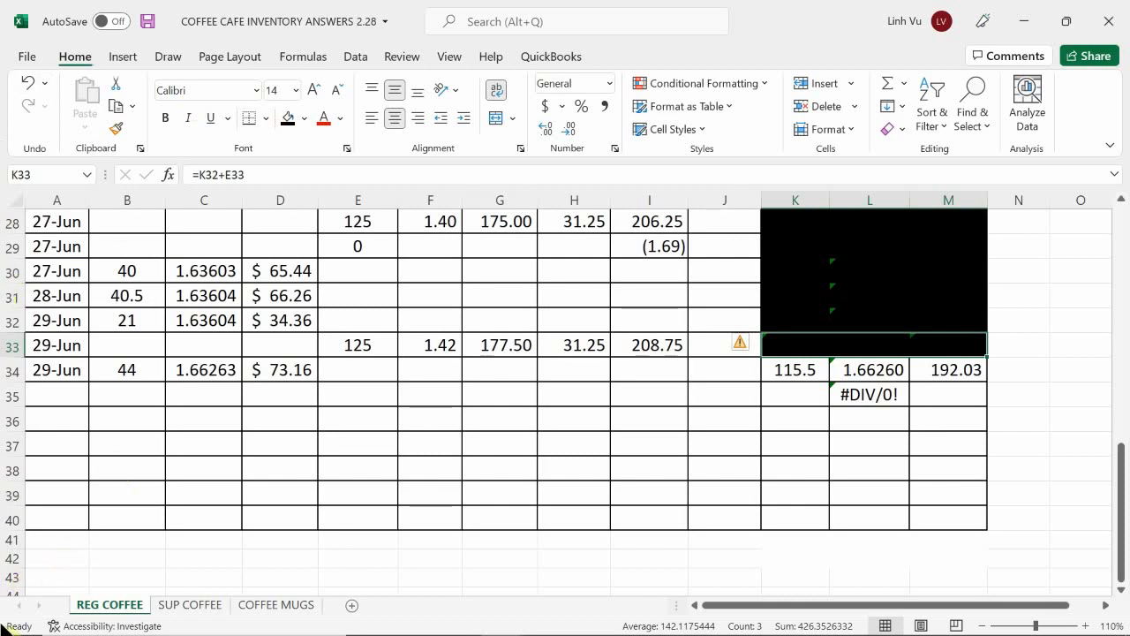
Step: On the SUP COFFEE sheet, record the supreme coffee use in row 44 with date 6/29 and quantity 45
{"action": "left_click", "coordinate": [190, 605]}
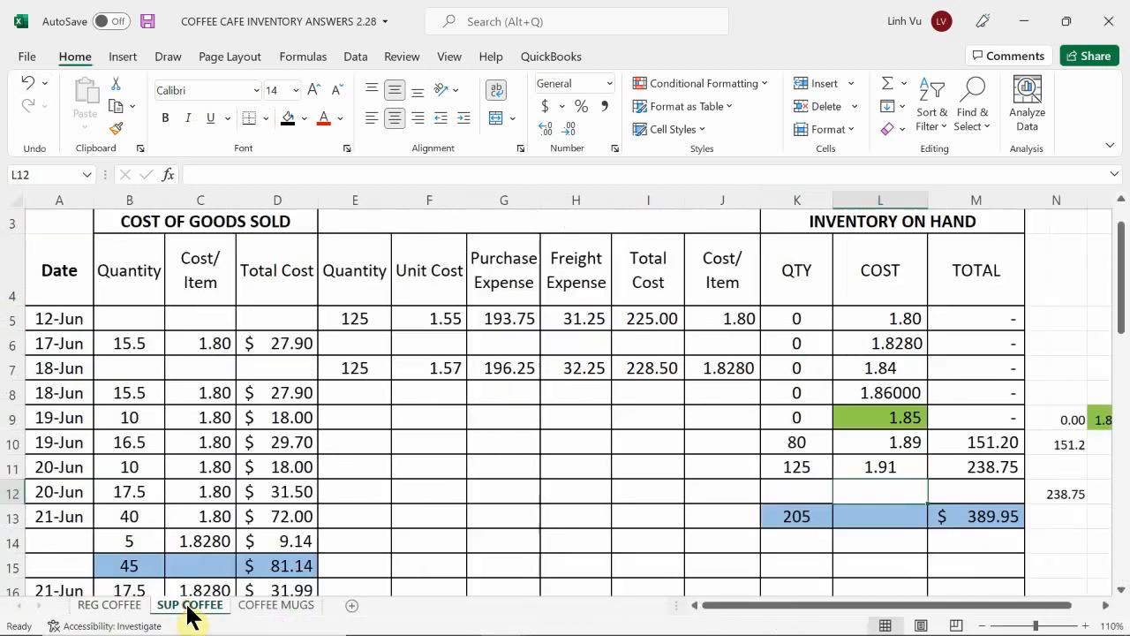
{"action": "scroll", "coordinate": [126, 464], "scroll_direction": "down", "scroll_amount": 6}
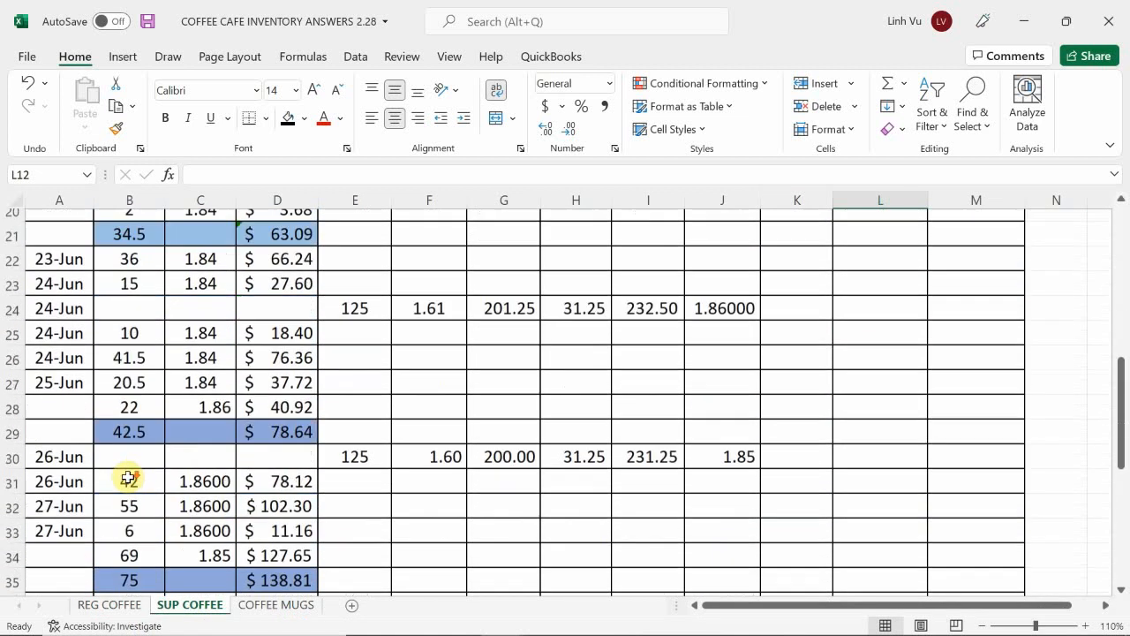
{"action": "scroll", "coordinate": [128, 477], "scroll_direction": "down", "scroll_amount": 5}
{"action": "left_click", "coordinate": [65, 420]}
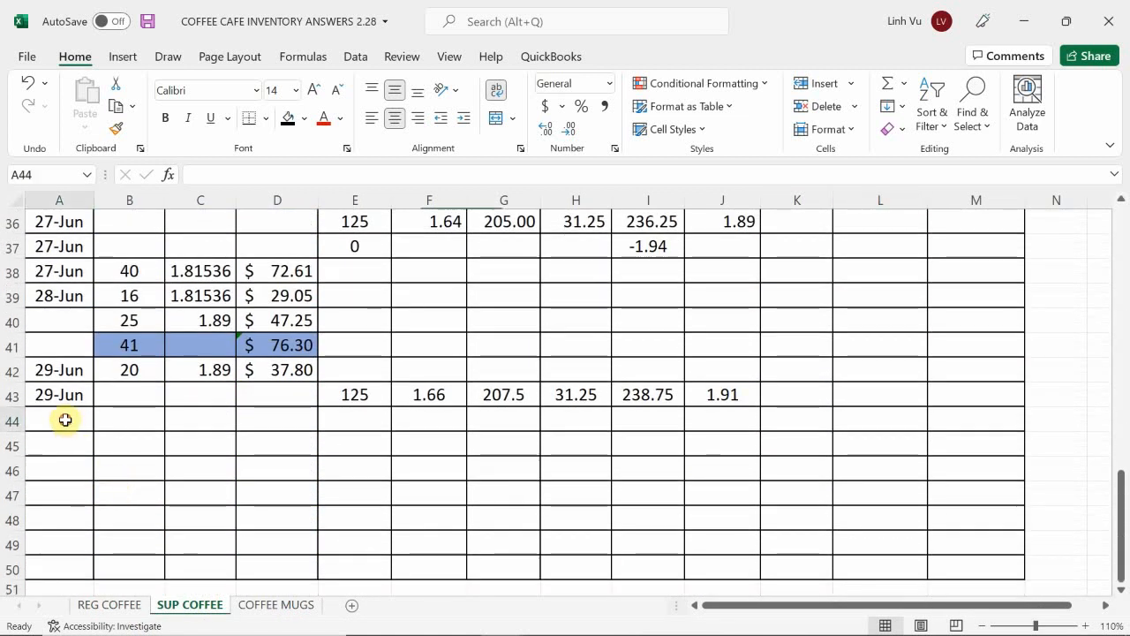
{"action": "type", "text": "6/29"}
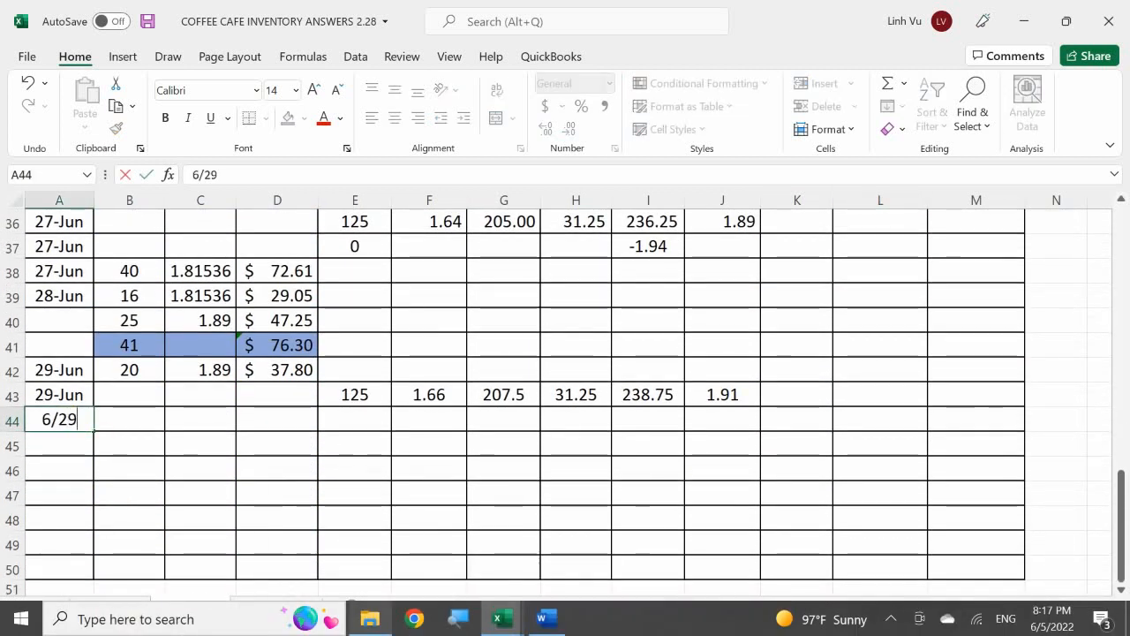
{"action": "key", "text": "Tab"}
{"action": "type", "text": "45"}
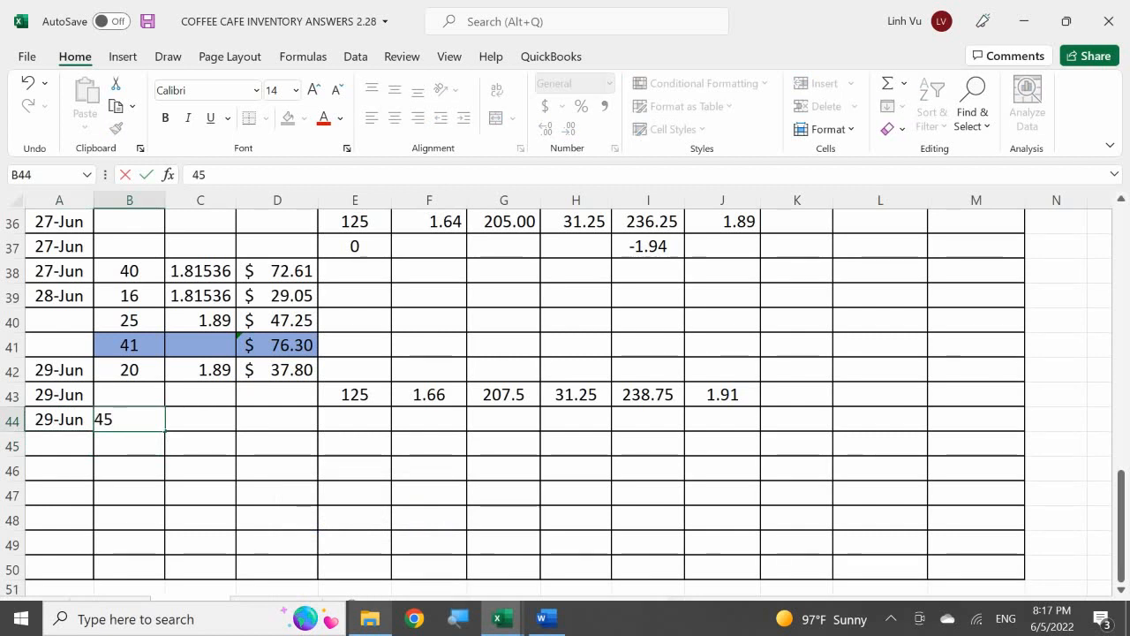
{"action": "key", "text": "Return"}
Step: Link the cost per item in C44 to the 1.89 inventory cost in L10
{"action": "key", "text": "Right"}
{"action": "key", "text": "Up"}
{"action": "type", "text": "="}
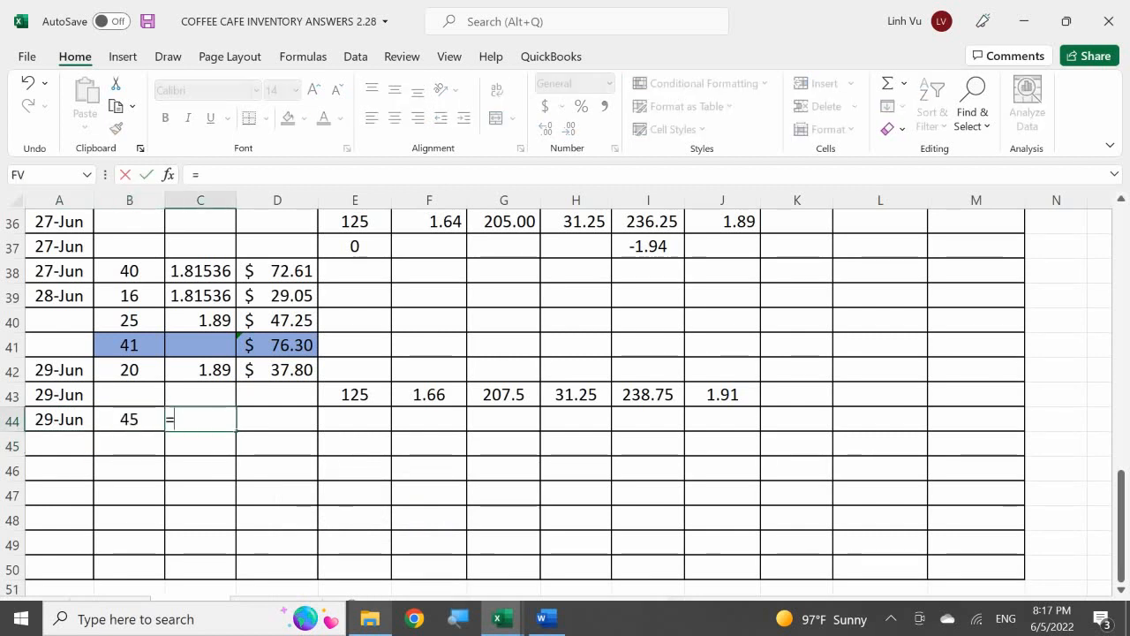
{"action": "scroll", "coordinate": [994, 391], "scroll_direction": "up", "scroll_amount": 12}
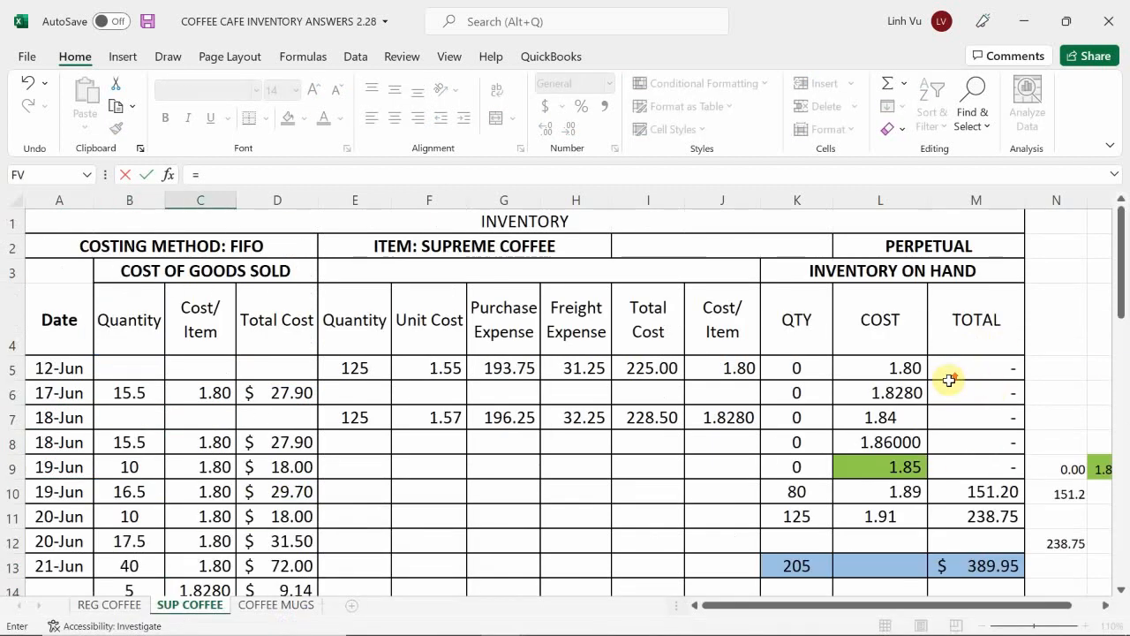
{"action": "left_click", "coordinate": [867, 491]}
{"action": "key", "text": "Return"}
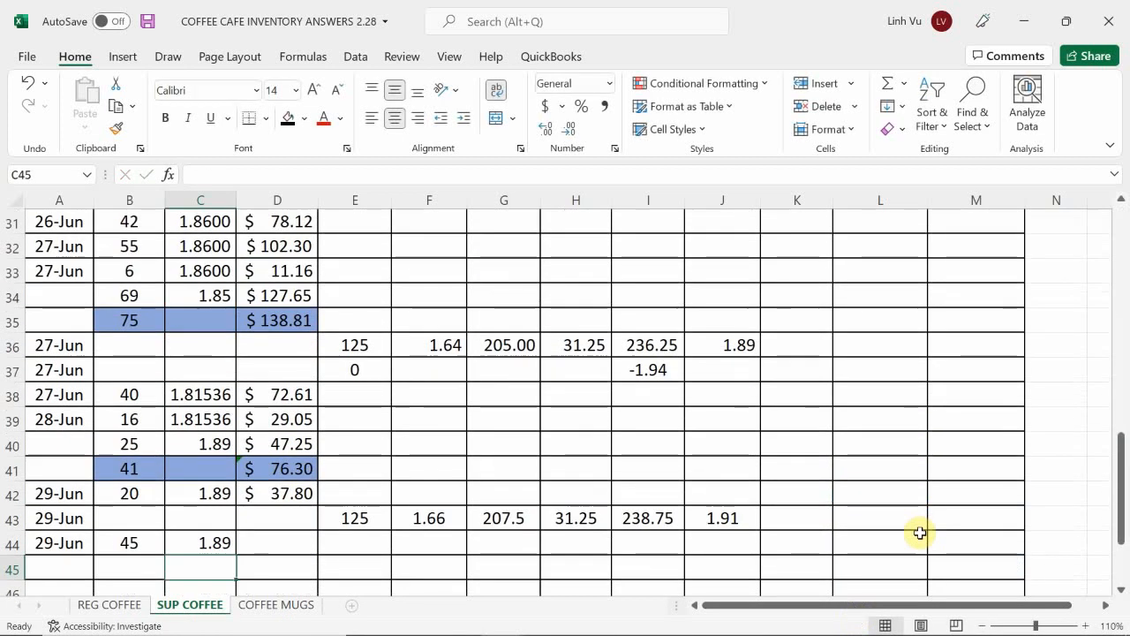
Step: Calculate the total cost in D44 by rounding B44*C44 to 2 decimal places with the ROUND function
{"action": "left_click", "coordinate": [284, 541]}
{"action": "type", "text": "=roumd"}
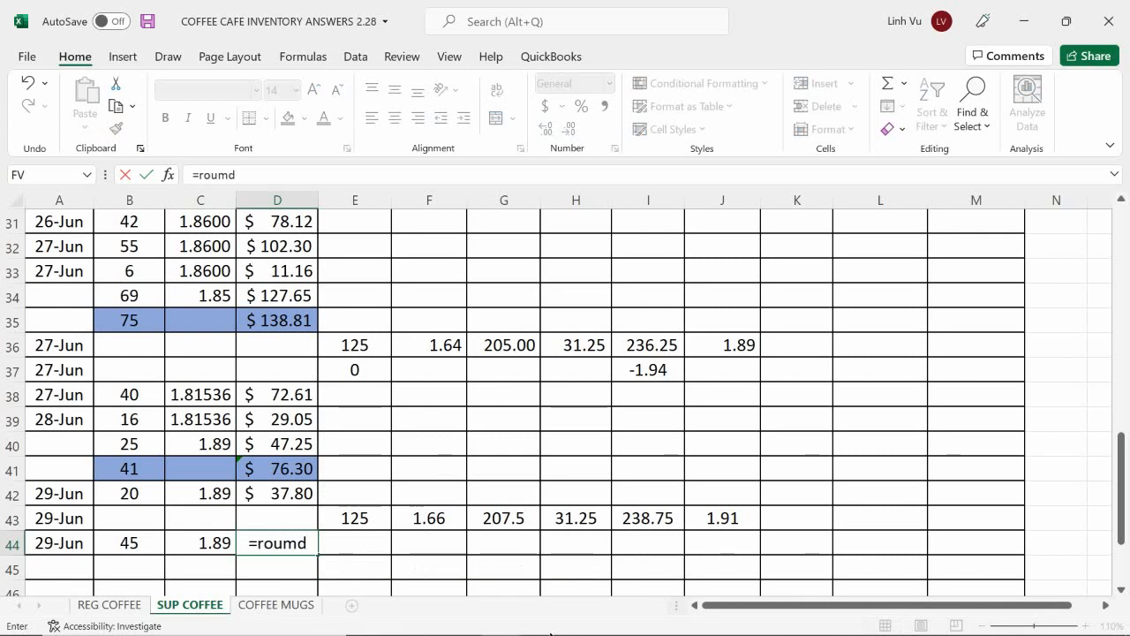
{"action": "key", "text": "BackSpace"}
{"action": "key", "text": "BackSpace"}
{"action": "type", "text": "nd("}
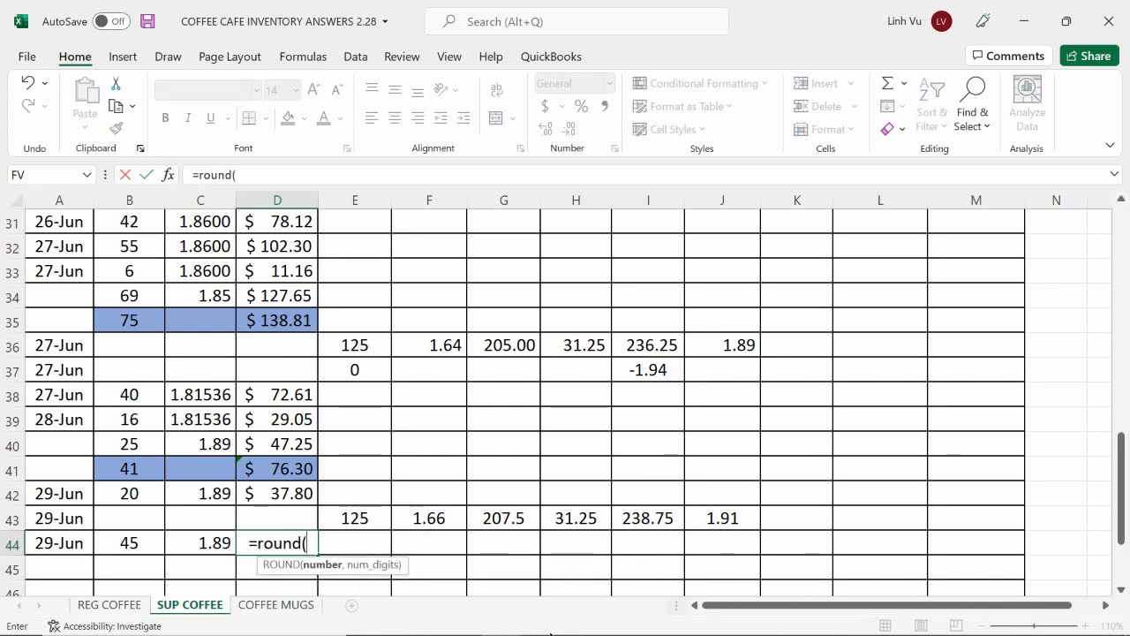
{"action": "key", "text": "Left"}
{"action": "key", "text": "Left"}
{"action": "type", "text": "*"}
{"action": "key", "text": "Left"}
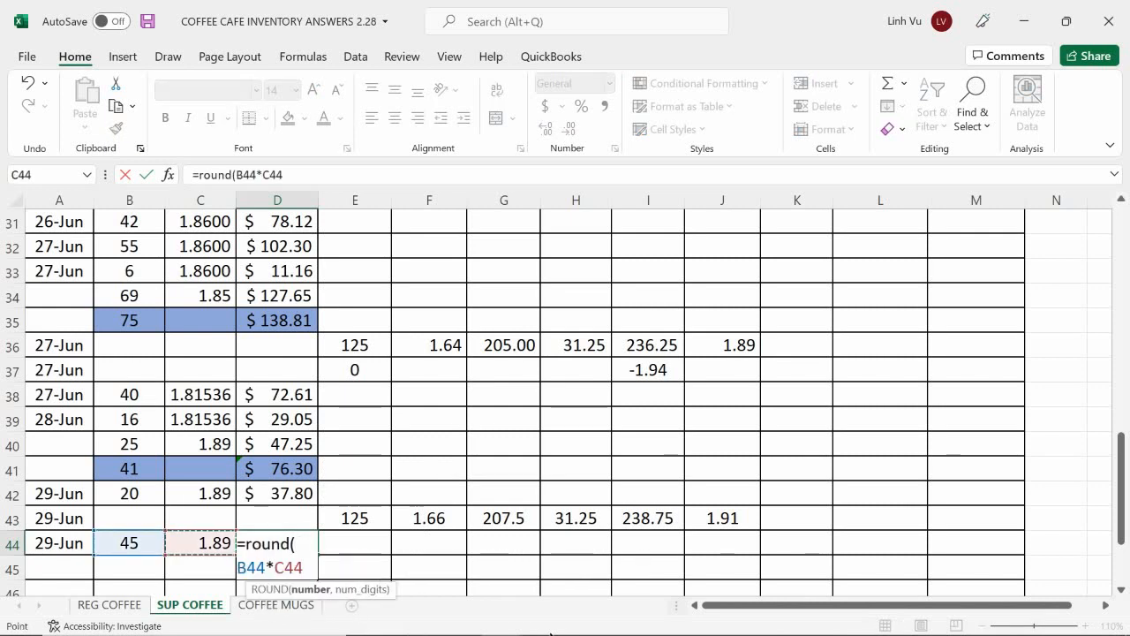
{"action": "type", "text": ",2)"}
{"action": "key", "text": "Return"}
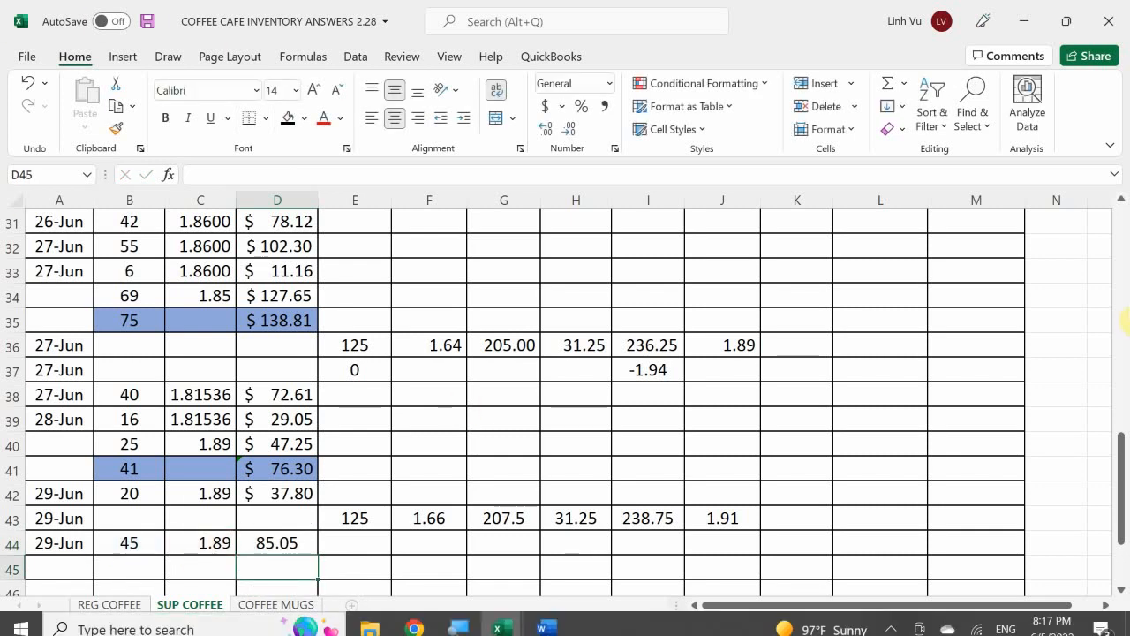
Step: Reduce the on-hand quantity of the 1.89 cost layer in K10 to 35 with a formula subtracting the 45 used
{"action": "scroll", "coordinate": [729, 423], "scroll_direction": "up", "scroll_amount": 4}
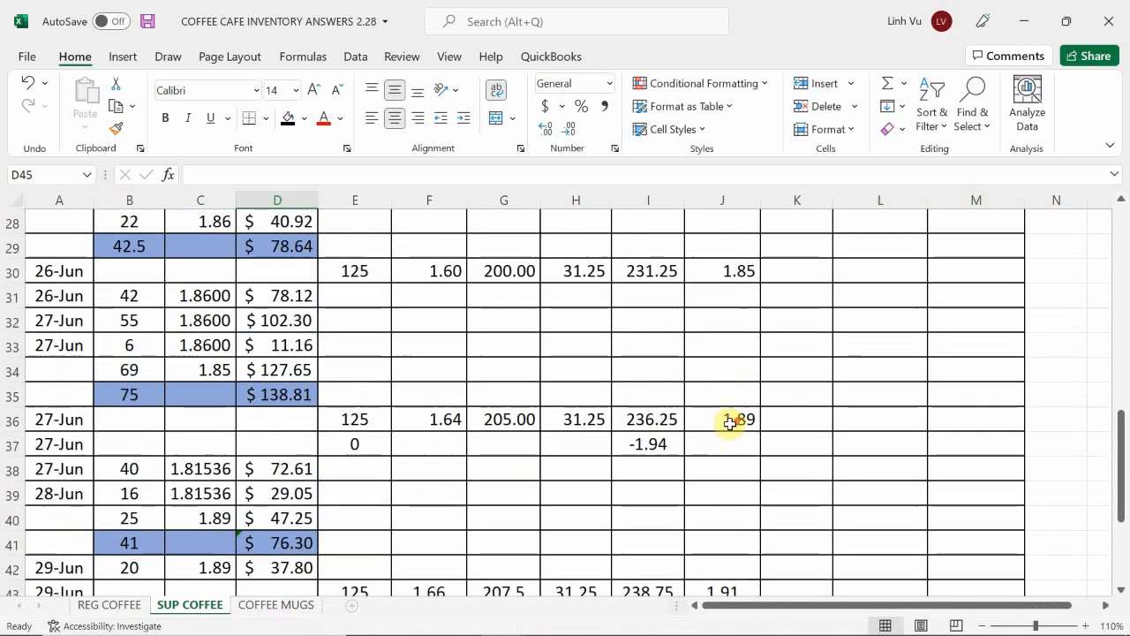
{"action": "scroll", "coordinate": [730, 424], "scroll_direction": "up", "scroll_amount": 5}
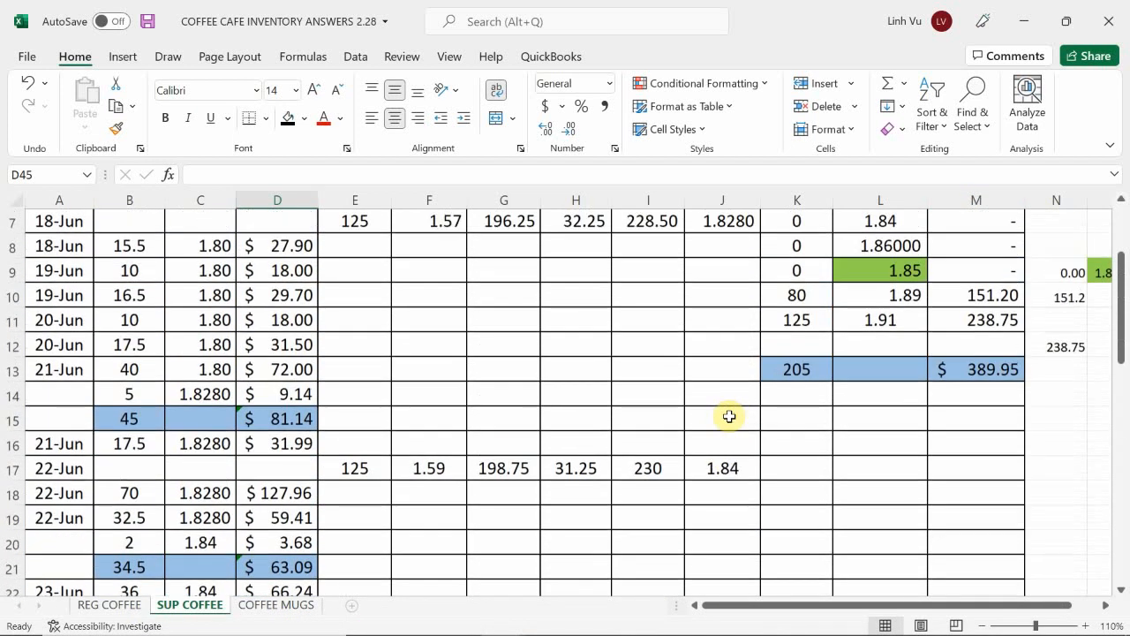
{"action": "left_click", "coordinate": [786, 301]}
{"action": "scroll", "coordinate": [790, 380], "scroll_direction": "up", "scroll_amount": 2}
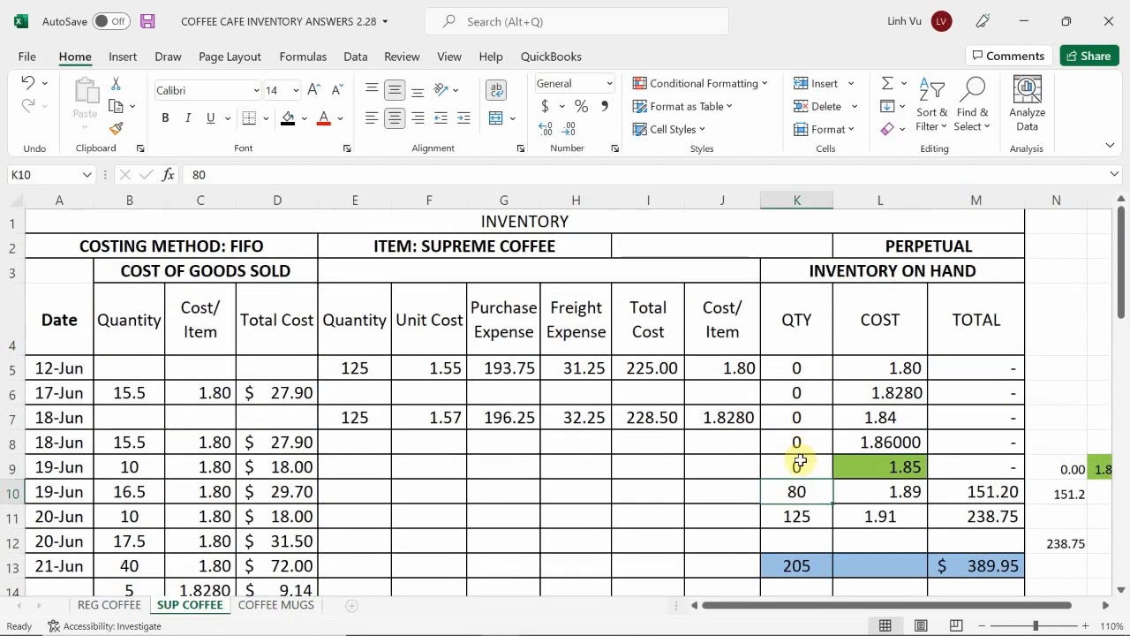
{"action": "type", "text": "=80-45"}
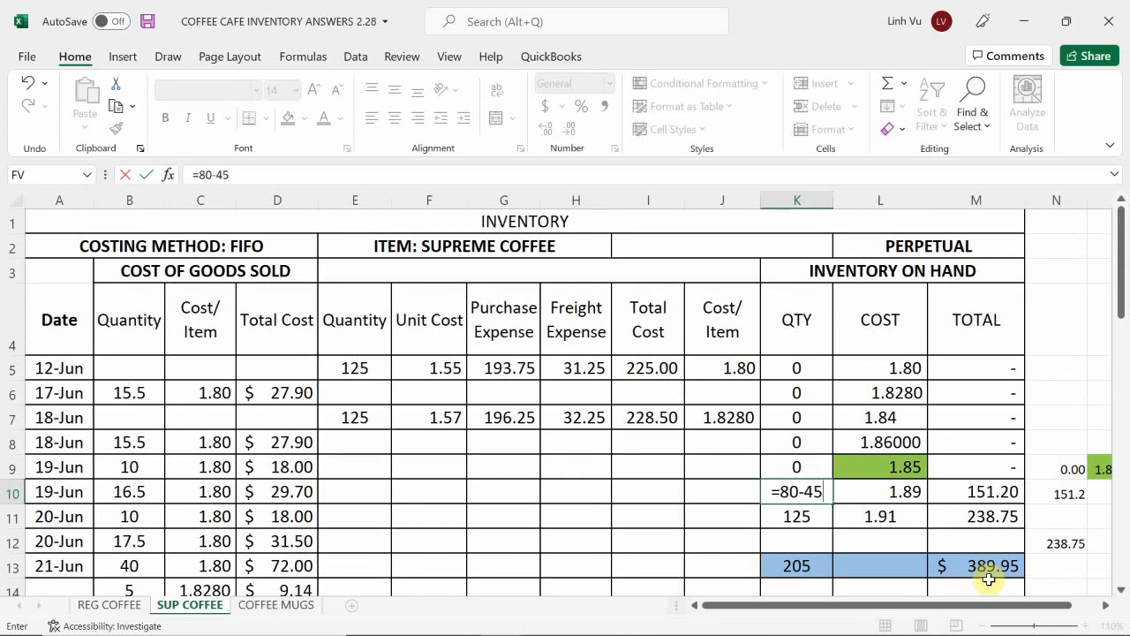
{"action": "key", "text": "Return"}
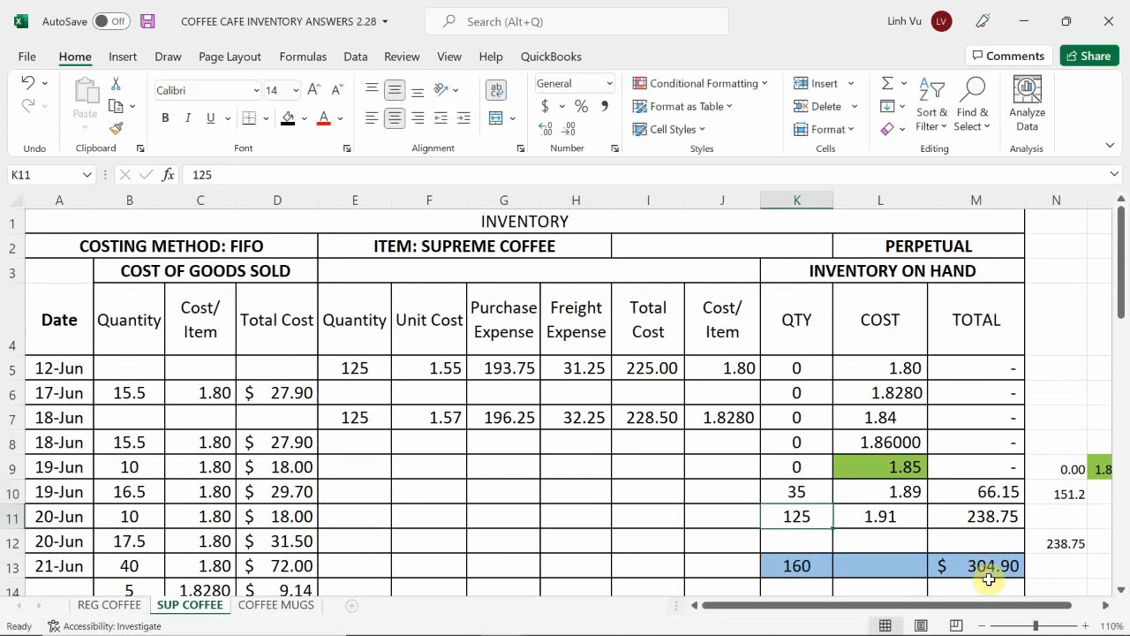
Step: Cross-check the M10 inventory total by entering the formula =151.20-85.05 in N10 beside it
{"action": "key", "text": "Right"}
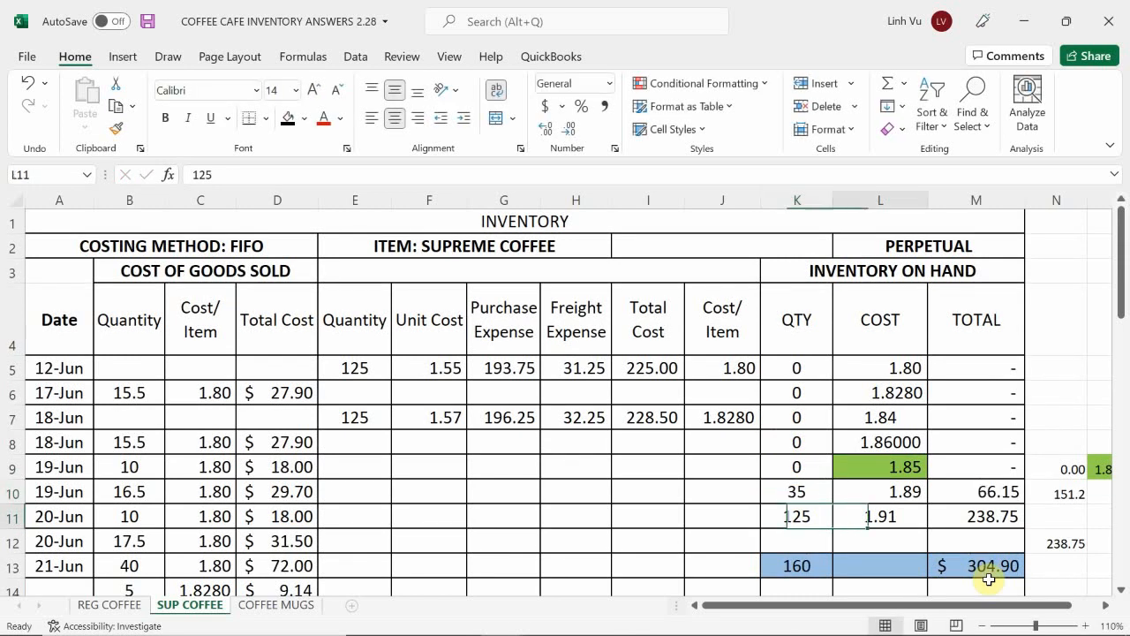
{"action": "key", "text": "Up"}
{"action": "key", "text": "Right"}
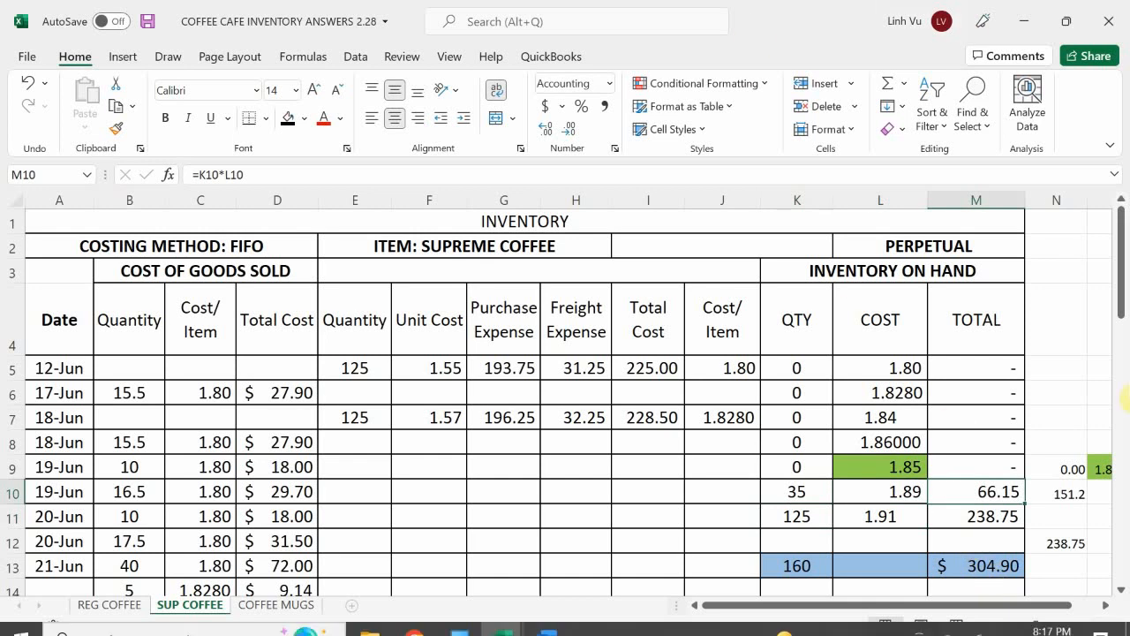
{"action": "left_click", "coordinate": [1062, 495]}
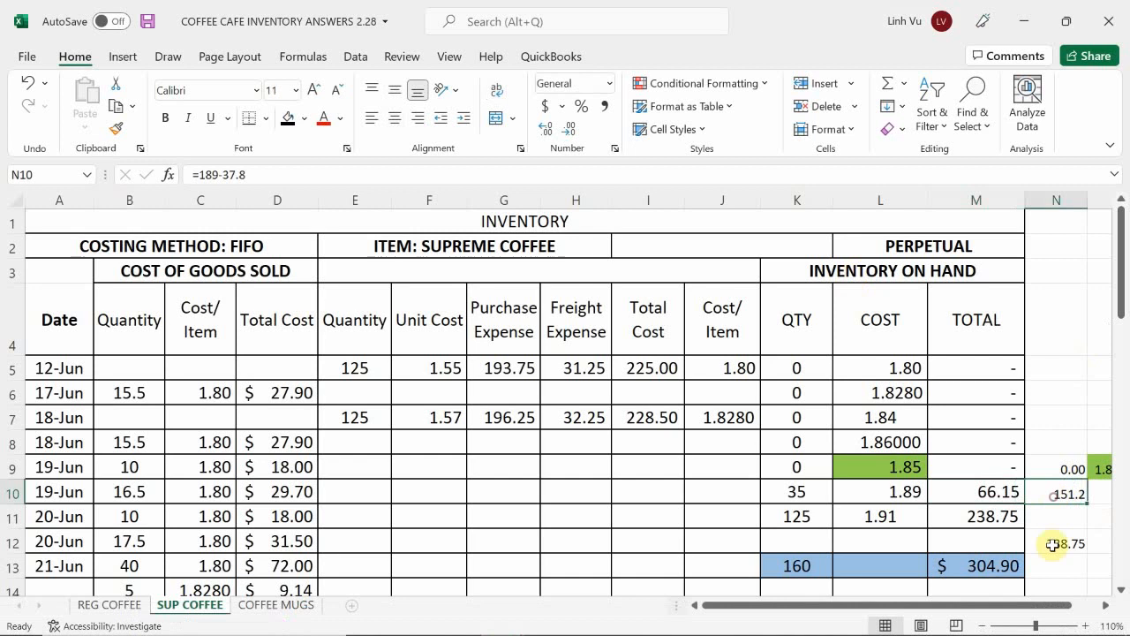
{"action": "type", "text": "=151.20-"}
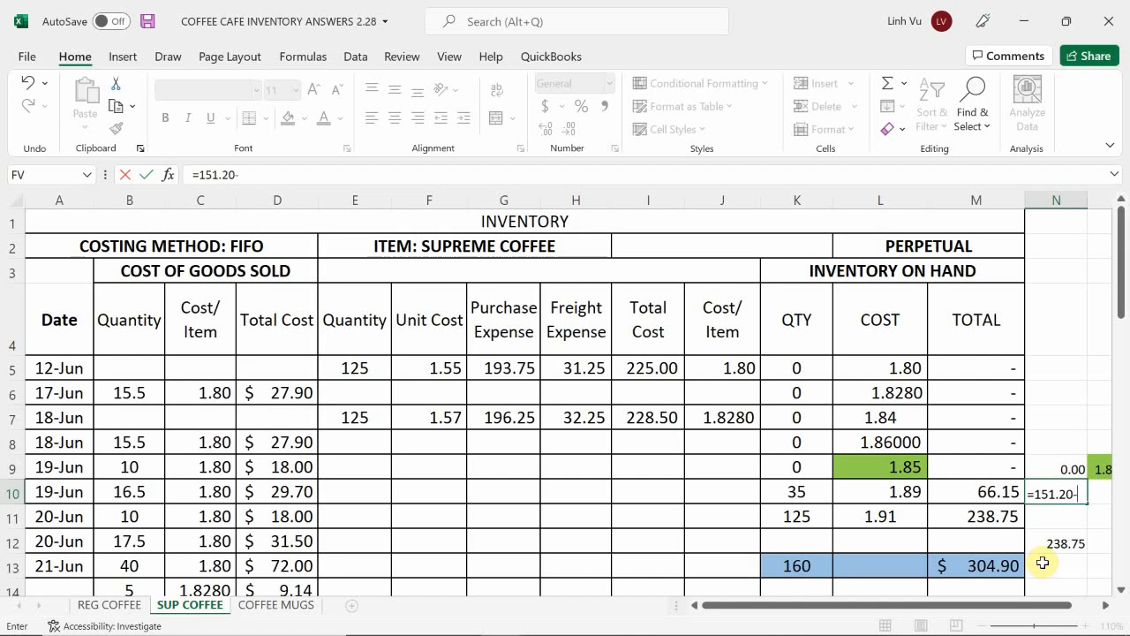
{"action": "scroll", "coordinate": [362, 437], "scroll_direction": "down", "scroll_amount": 11}
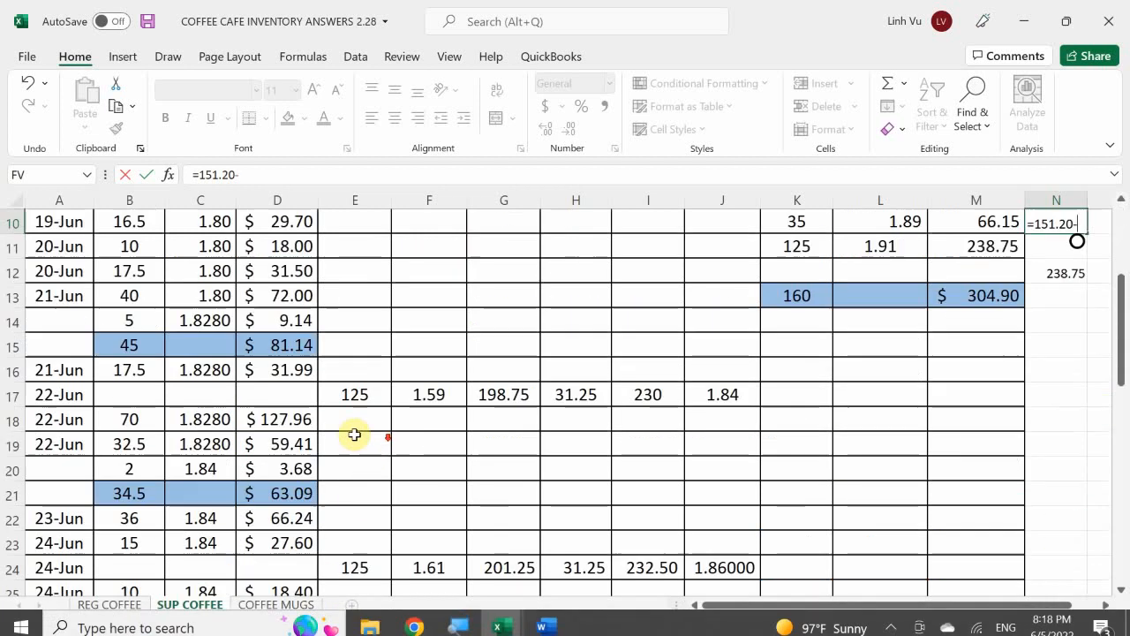
{"action": "scroll", "coordinate": [368, 445], "scroll_direction": "down", "scroll_amount": 2}
{"action": "scroll", "coordinate": [368, 445], "scroll_direction": "up", "scroll_amount": 2}
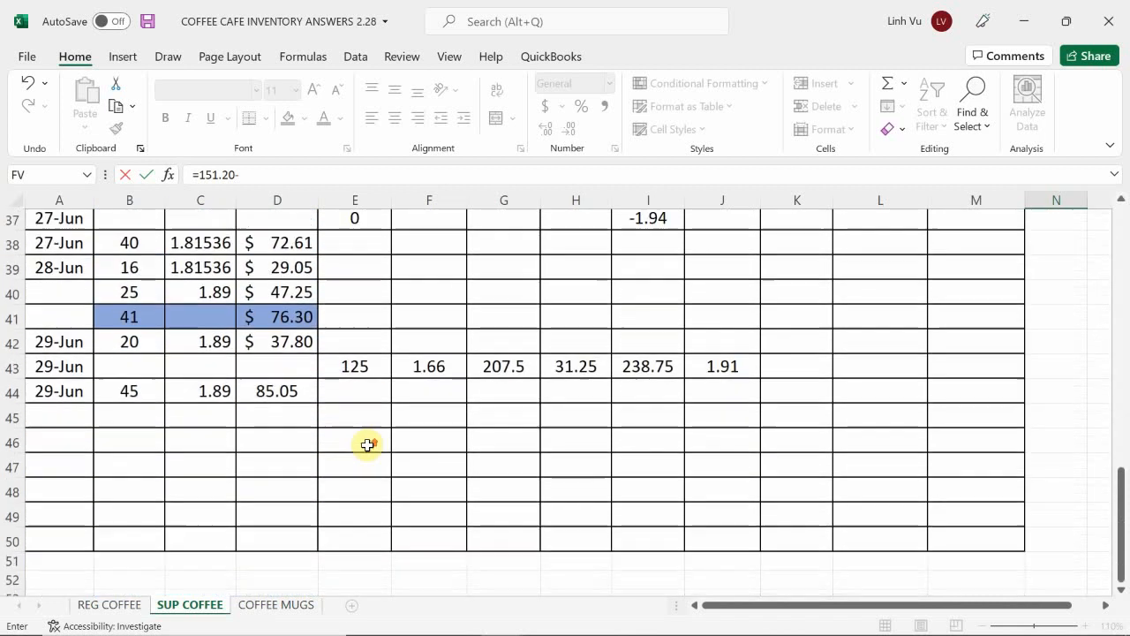
{"action": "scroll", "coordinate": [565, 429], "scroll_direction": "up", "scroll_amount": 11}
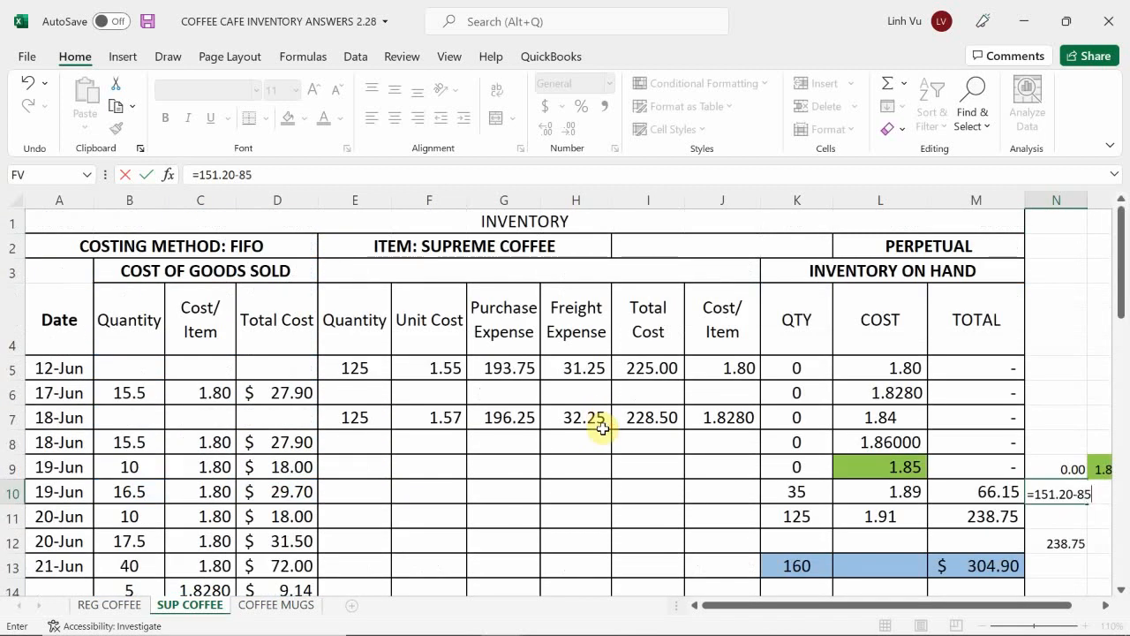
{"action": "key", "text": "Return"}
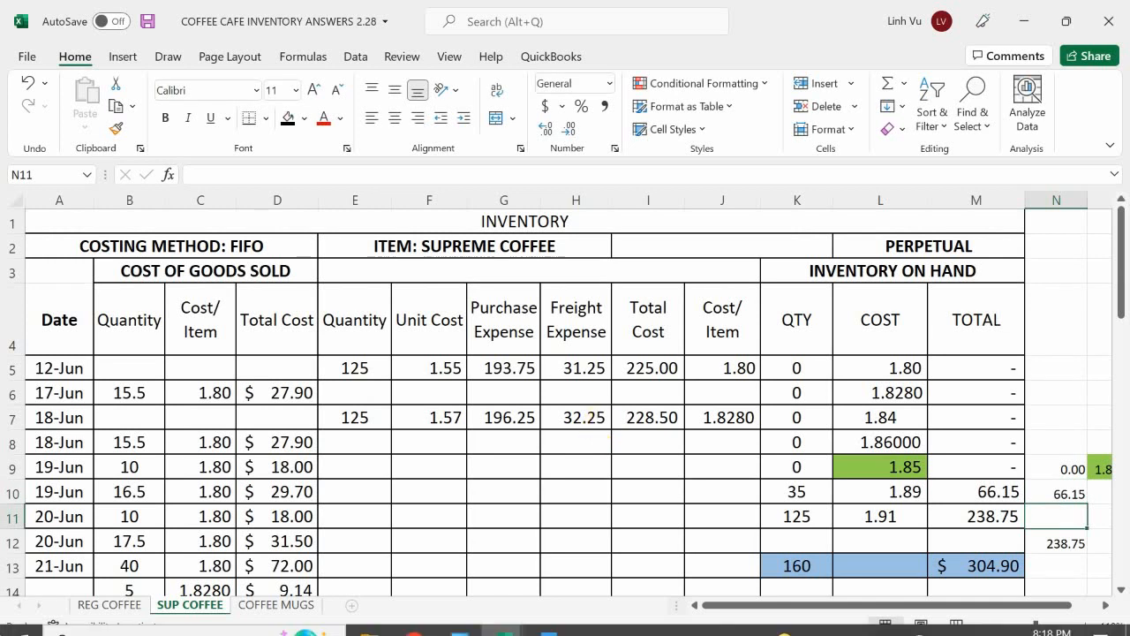
Step: Switch to the general journal workbook and enter 85.05 as the COGS - Supreme Coffee debit in D860
{"action": "scroll", "coordinate": [966, 510], "scroll_direction": "down", "scroll_amount": 2}
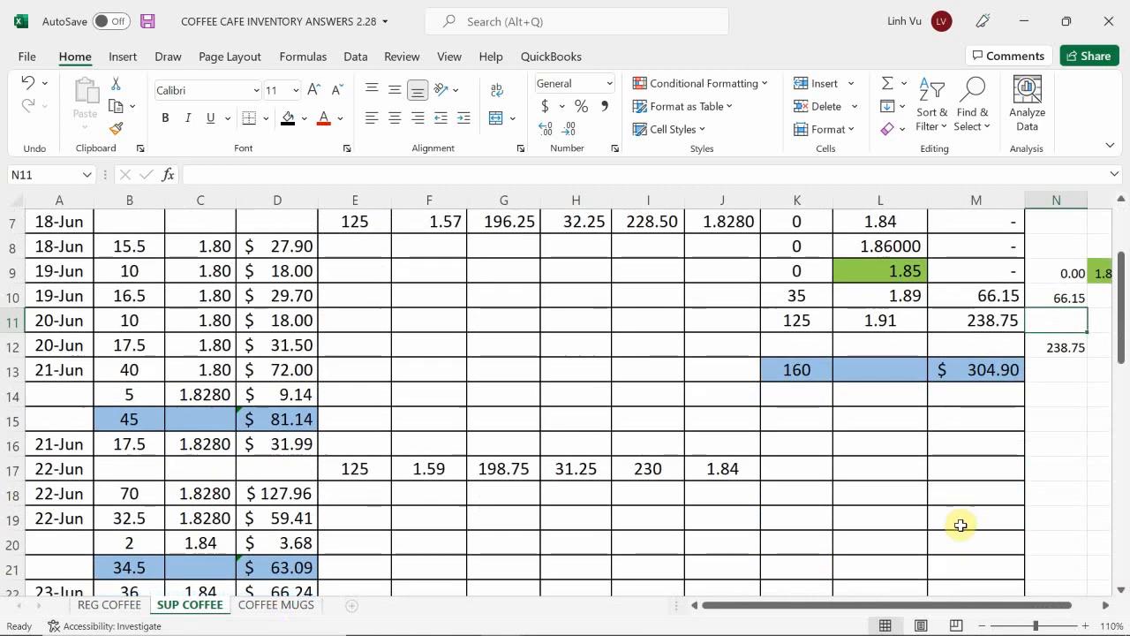
{"action": "scroll", "coordinate": [959, 524], "scroll_direction": "up", "scroll_amount": 1}
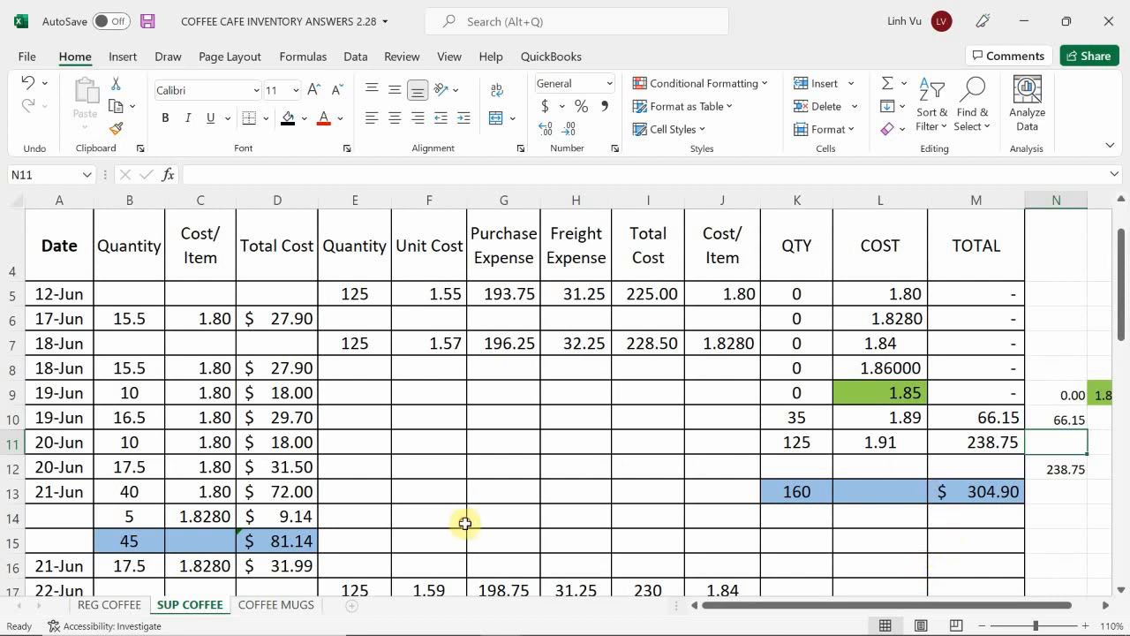
{"action": "left_click", "coordinate": [459, 519]}
{"action": "scroll", "coordinate": [415, 494], "scroll_direction": "down", "scroll_amount": 9}
{"action": "scroll", "coordinate": [449, 464], "scroll_direction": "down", "scroll_amount": 2}
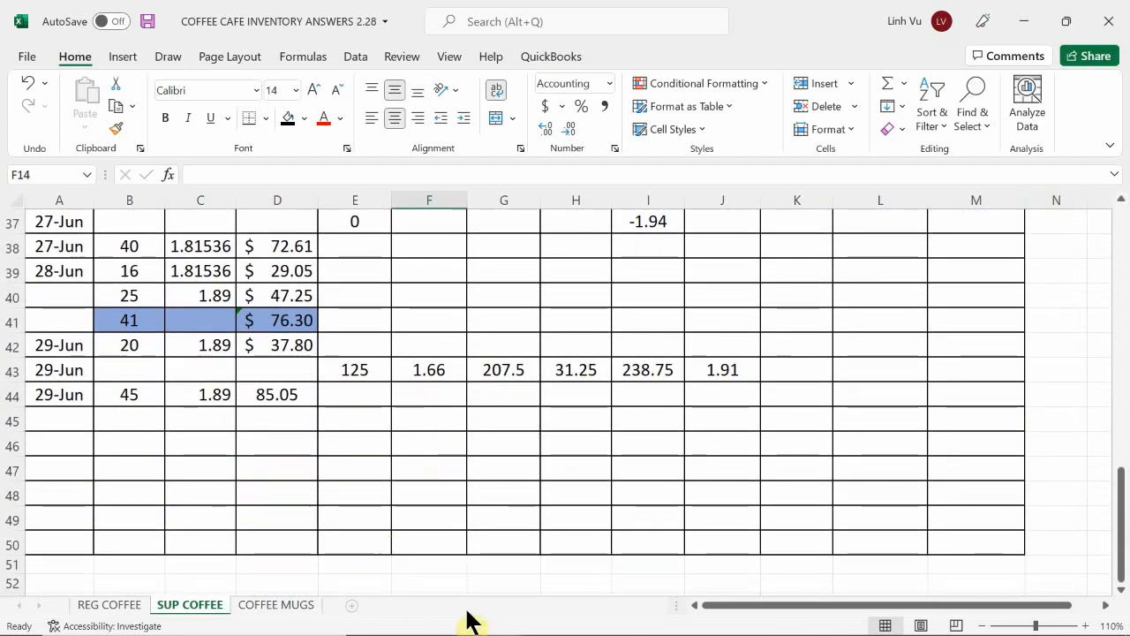
{"action": "mouse_move", "coordinate": [439, 629]}
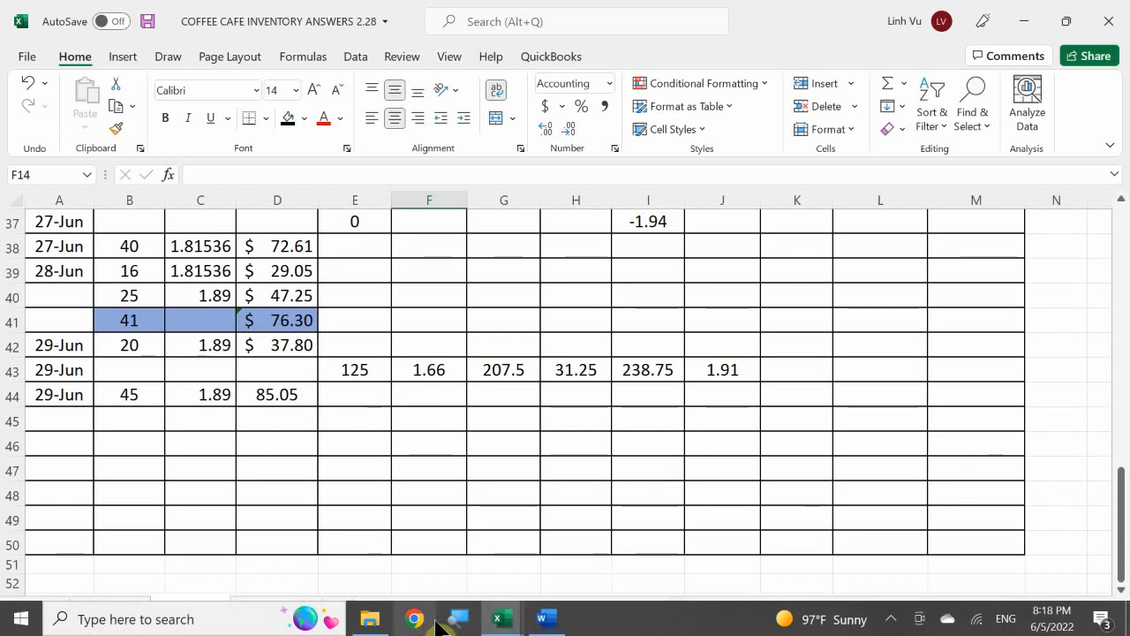
{"action": "left_click", "coordinate": [511, 619]}
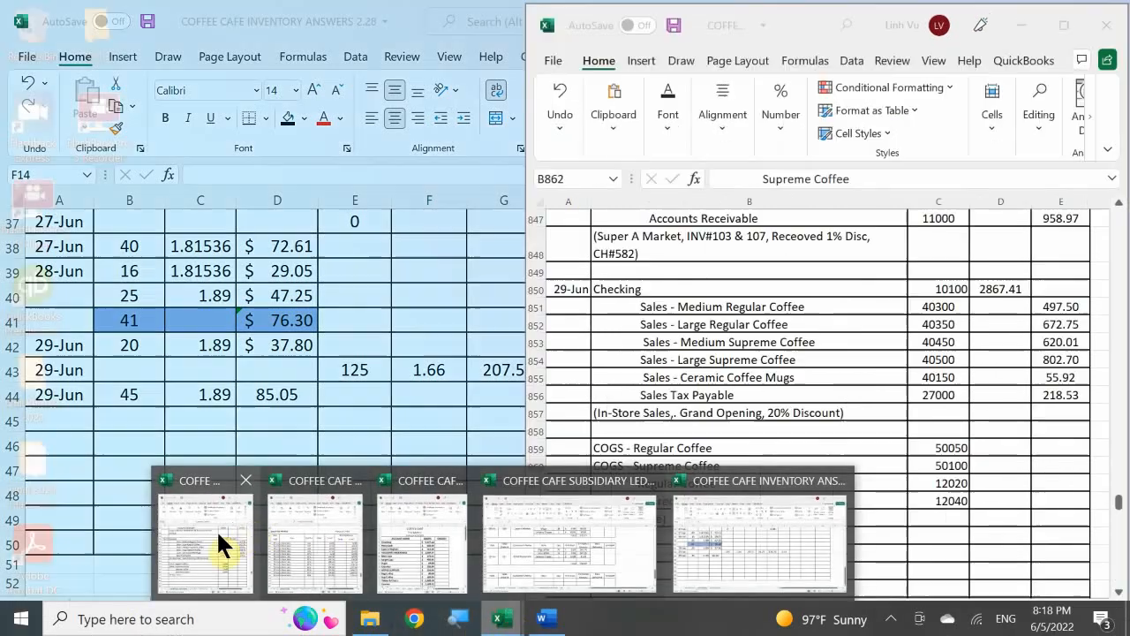
{"action": "left_click", "coordinate": [216, 529]}
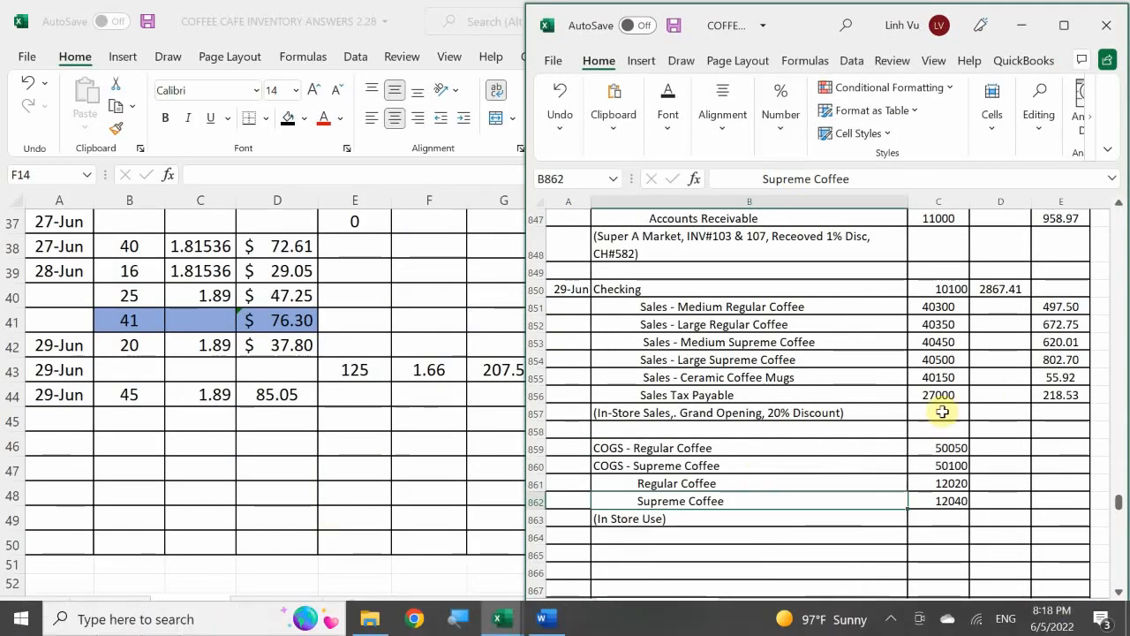
{"action": "left_click", "coordinate": [1001, 466]}
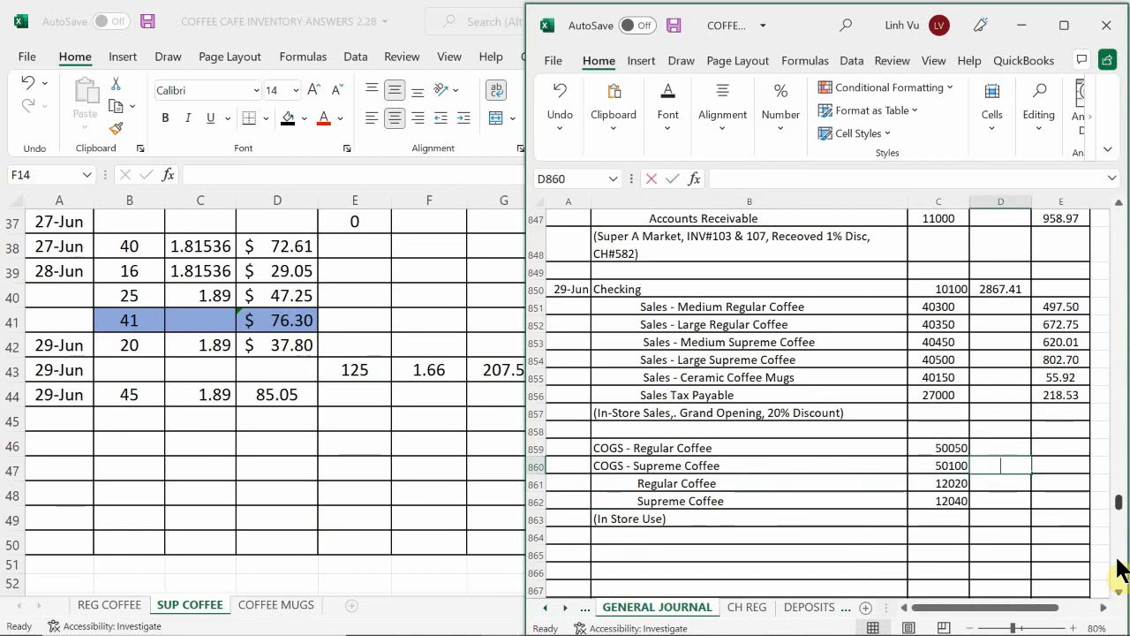
{"action": "type", "text": "85.05"}
{"action": "key", "text": "Return"}
Step: Set the Supreme Coffee credit in E862 equal to the debit in D860
{"action": "key", "text": "Down"}
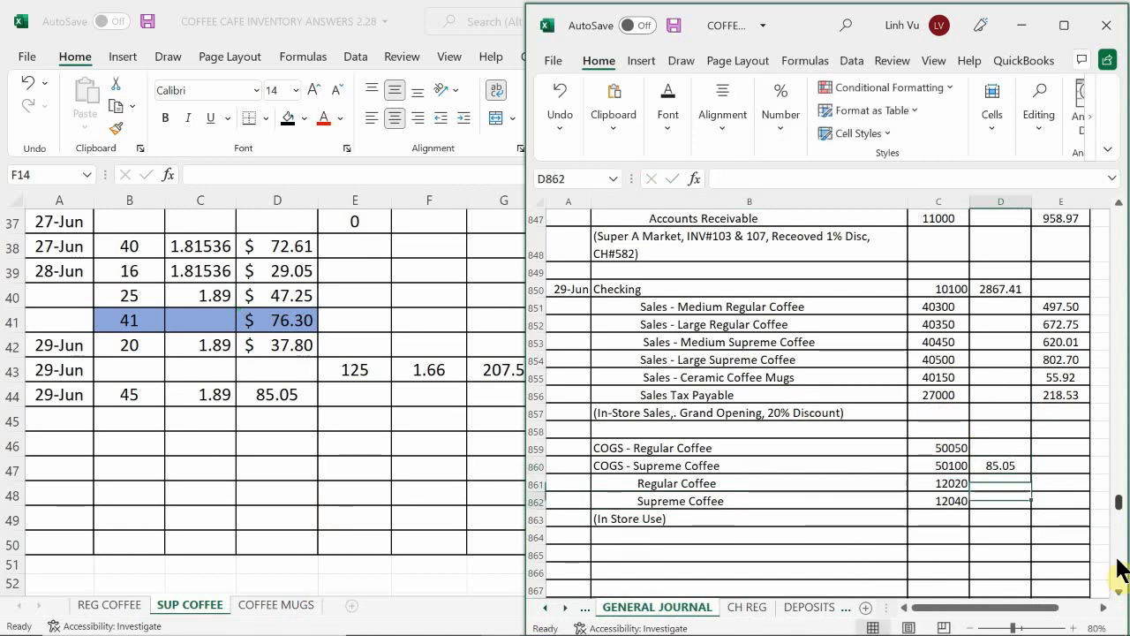
{"action": "key", "text": "Right"}
{"action": "type", "text": "="}
{"action": "key", "text": "Up"}
{"action": "key", "text": "Up"}
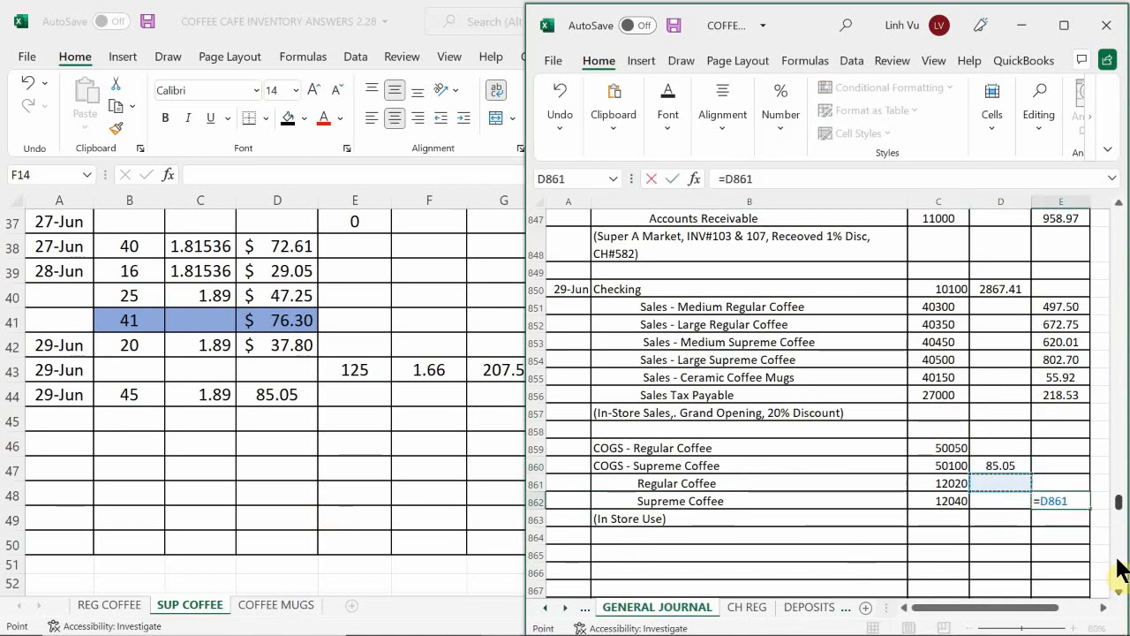
{"action": "key", "text": "Return"}
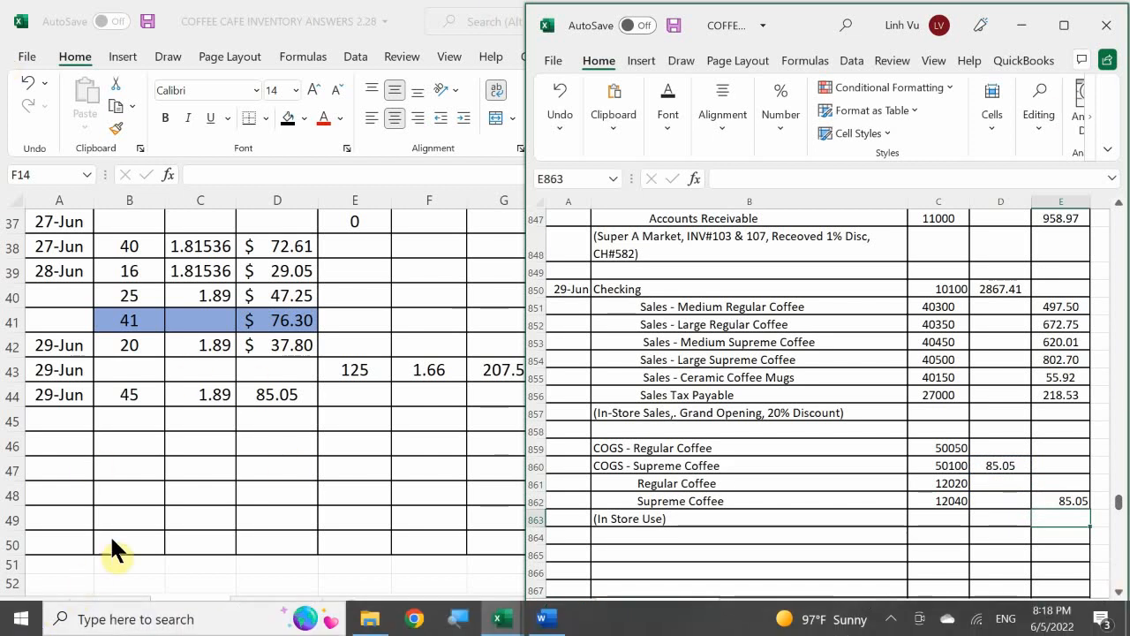
Step: Look up the June 29 use cost on the inventory workbook's REG COFFEE sheet and enter 73.16 as the COGS - Regular Coffee debit in D859
{"action": "left_click", "coordinate": [133, 602]}
{"action": "left_click", "coordinate": [108, 605]}
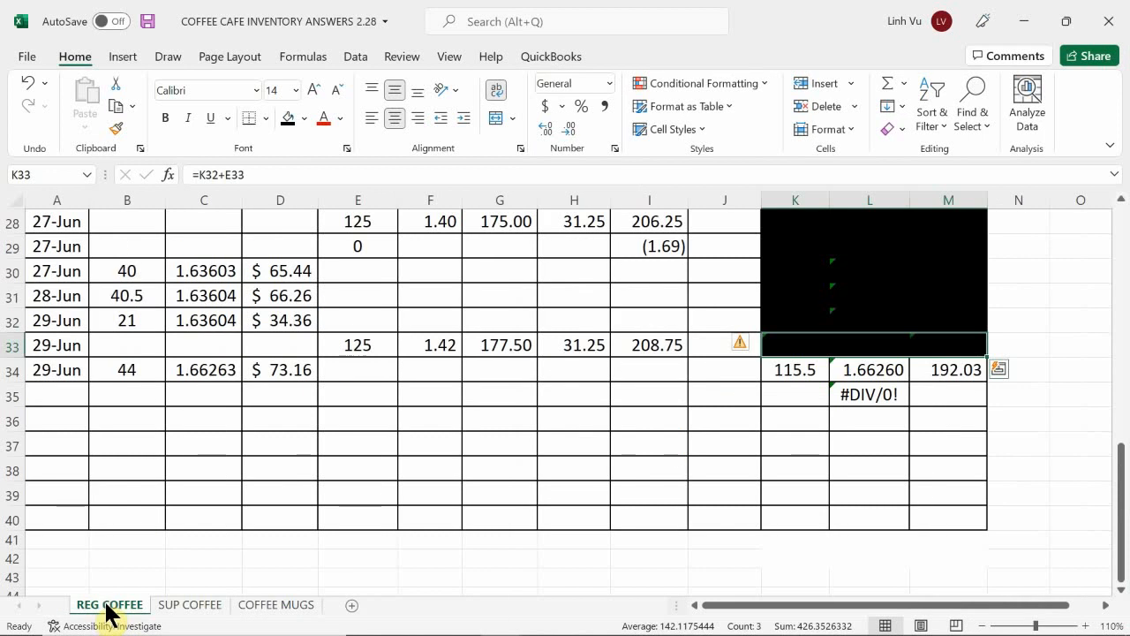
{"action": "left_click", "coordinate": [195, 468]}
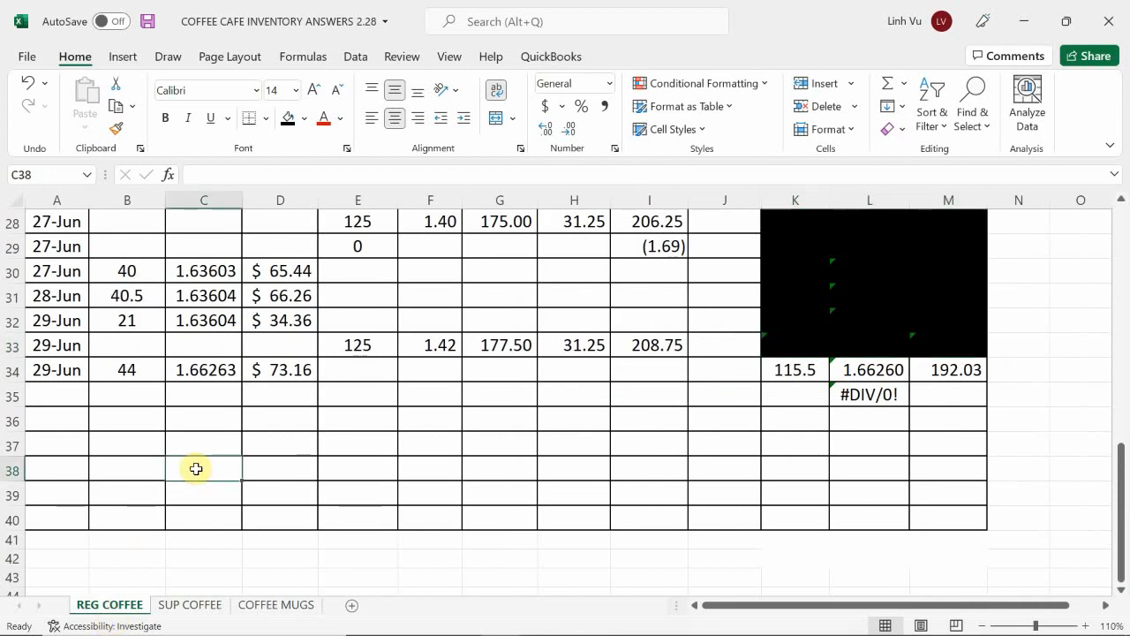
{"action": "mouse_move", "coordinate": [437, 628]}
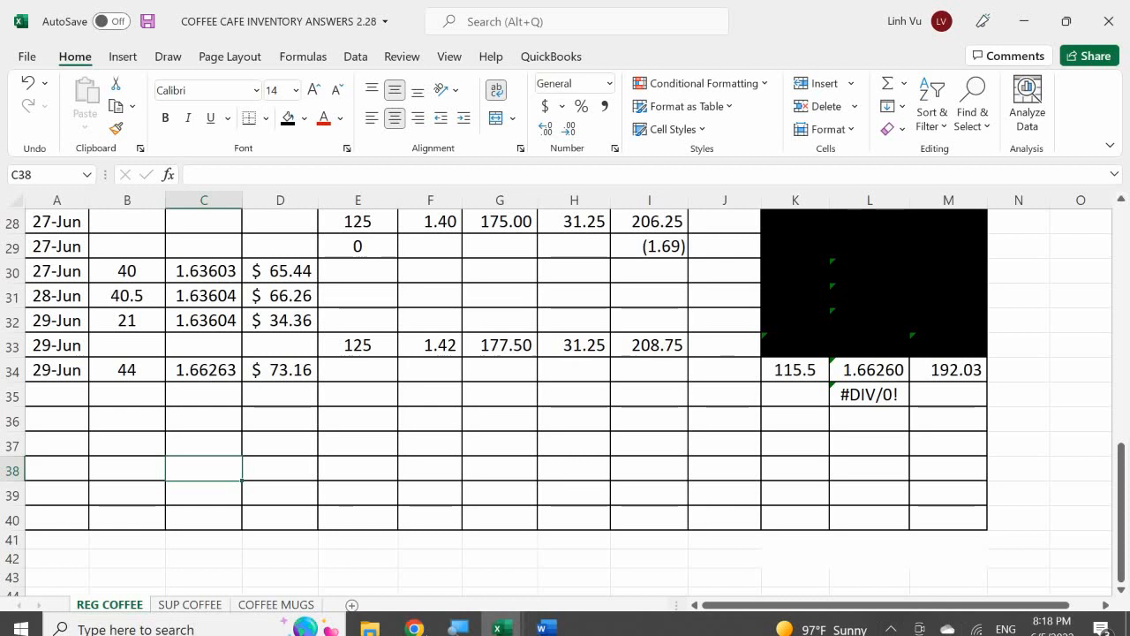
{"action": "mouse_move", "coordinate": [500, 612]}
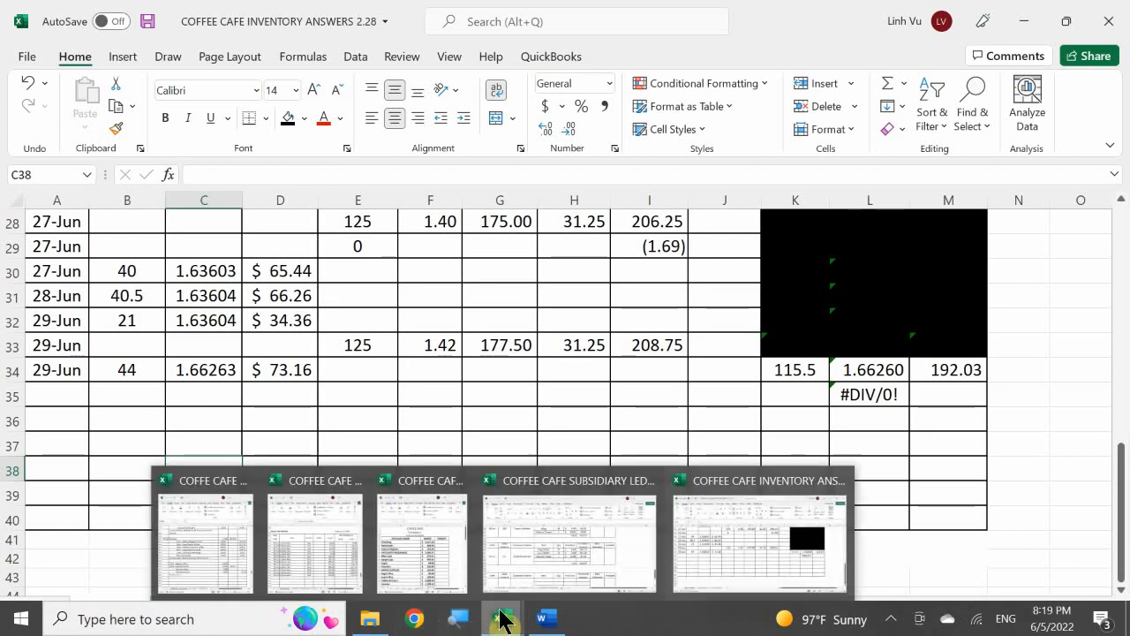
{"action": "left_click", "coordinate": [234, 547]}
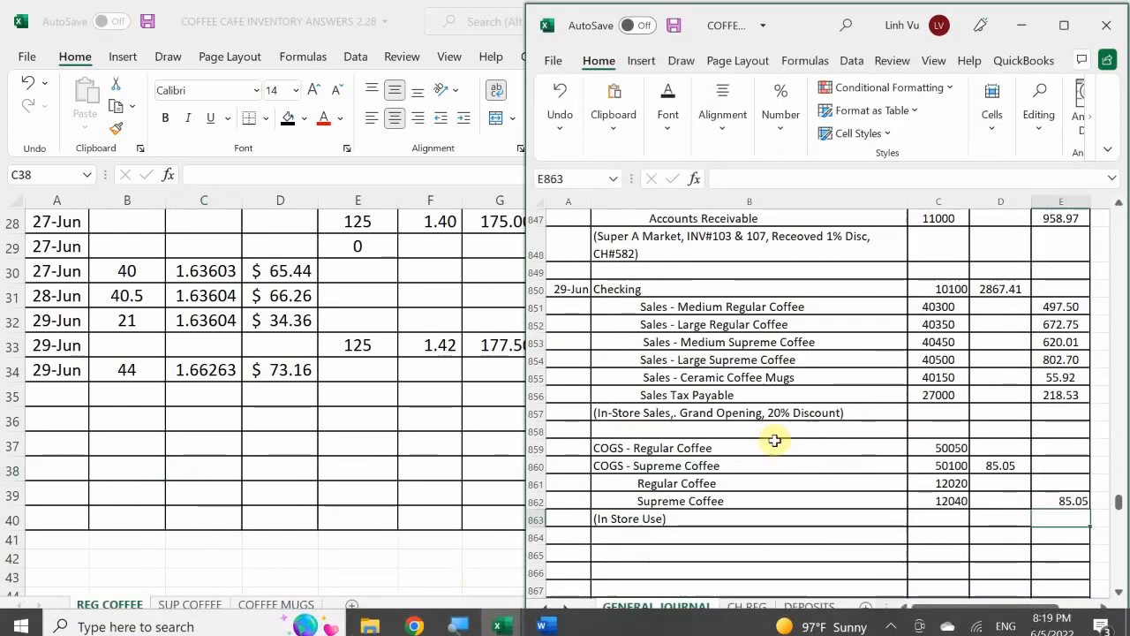
{"action": "left_click", "coordinate": [976, 451]}
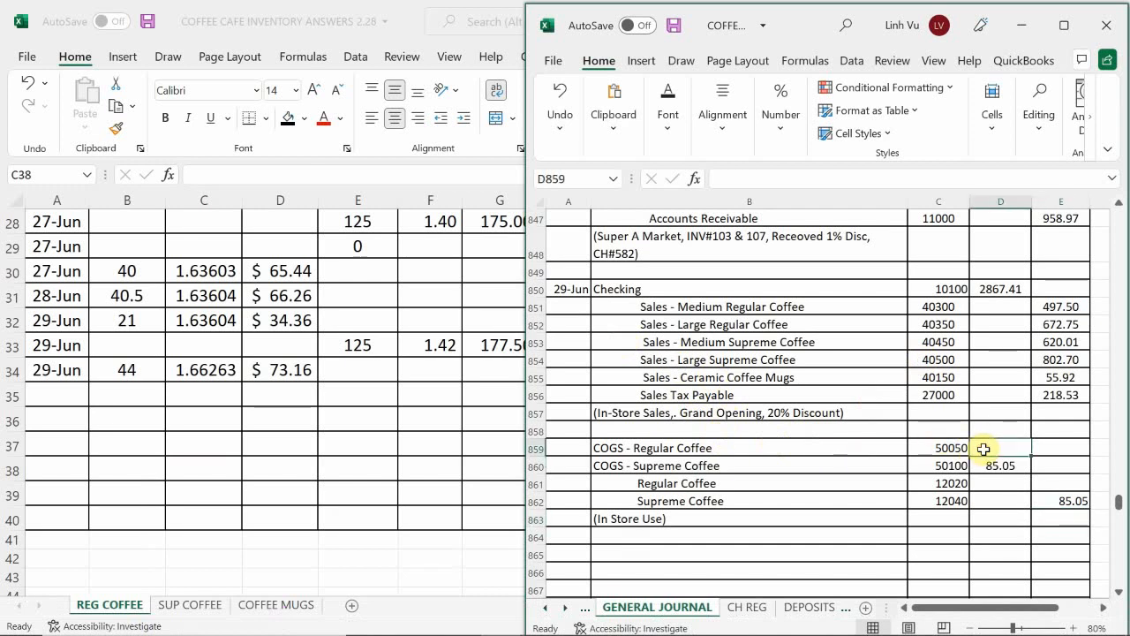
{"action": "type", "text": "7"}
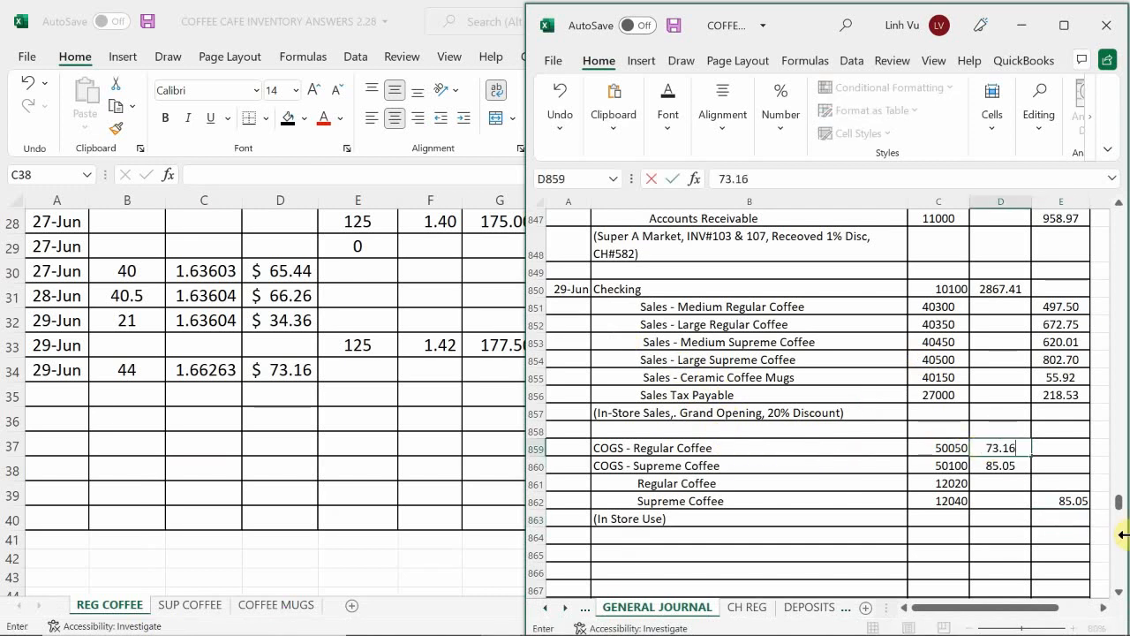
{"action": "type", "text": "3.16"}
{"action": "key", "text": "Return"}
Step: Set the Regular Coffee credit in E861 equal to the debit in D859
{"action": "key", "text": "Tab"}
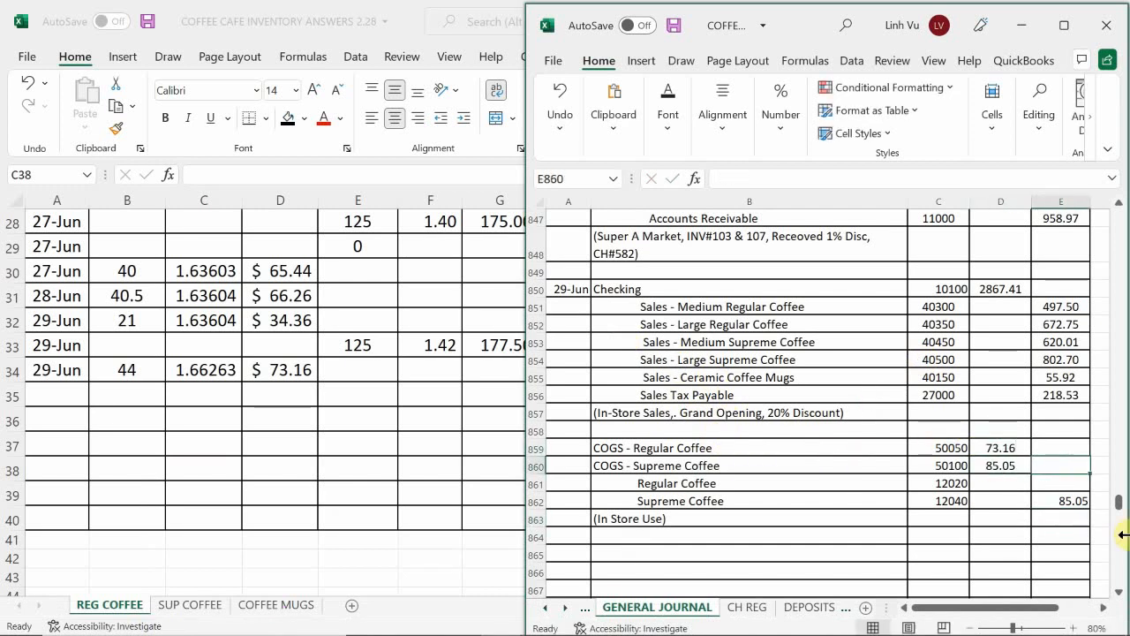
{"action": "key", "text": "Down"}
{"action": "type", "text": "="}
{"action": "key", "text": "Left"}
{"action": "key", "text": "Up"}
{"action": "key", "text": "Up"}
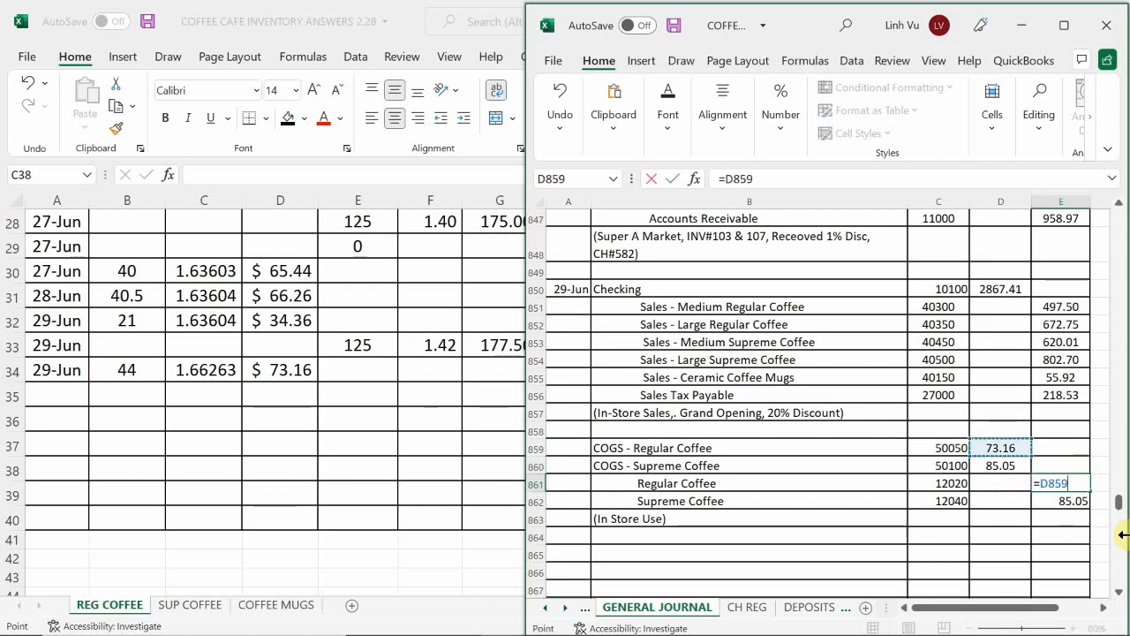
{"action": "key", "text": "Return"}
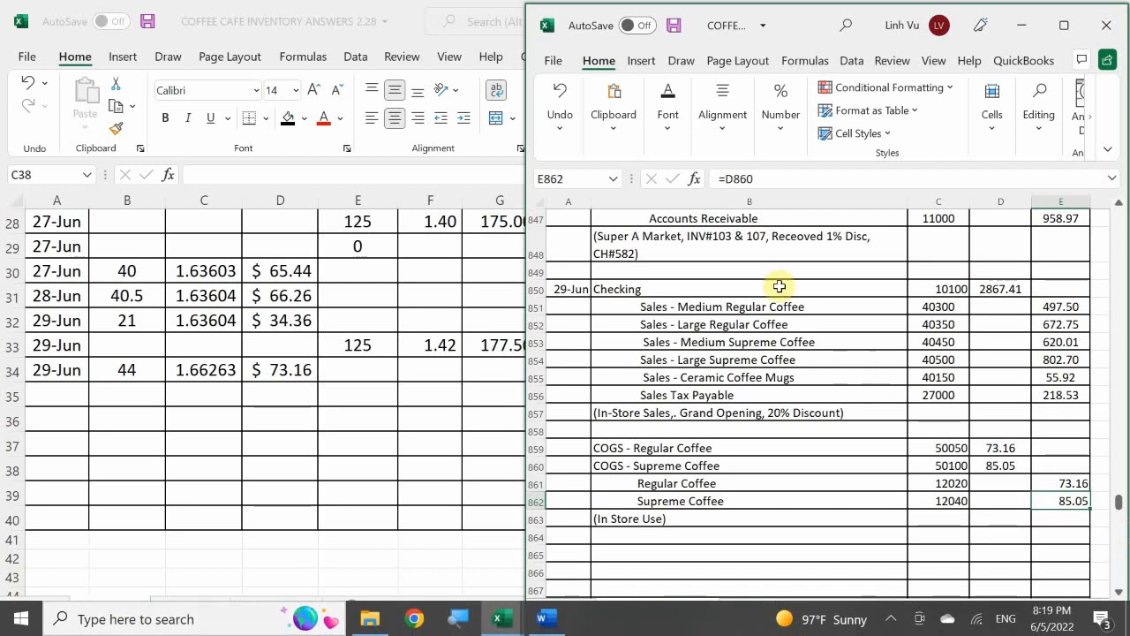
Step: Switch to the ledger workbook and bring up the COGS - Regular Coffee account on the COGS sheet
{"action": "left_click", "coordinate": [658, 431]}
{"action": "scroll", "coordinate": [658, 433], "scroll_direction": "down", "scroll_amount": 3}
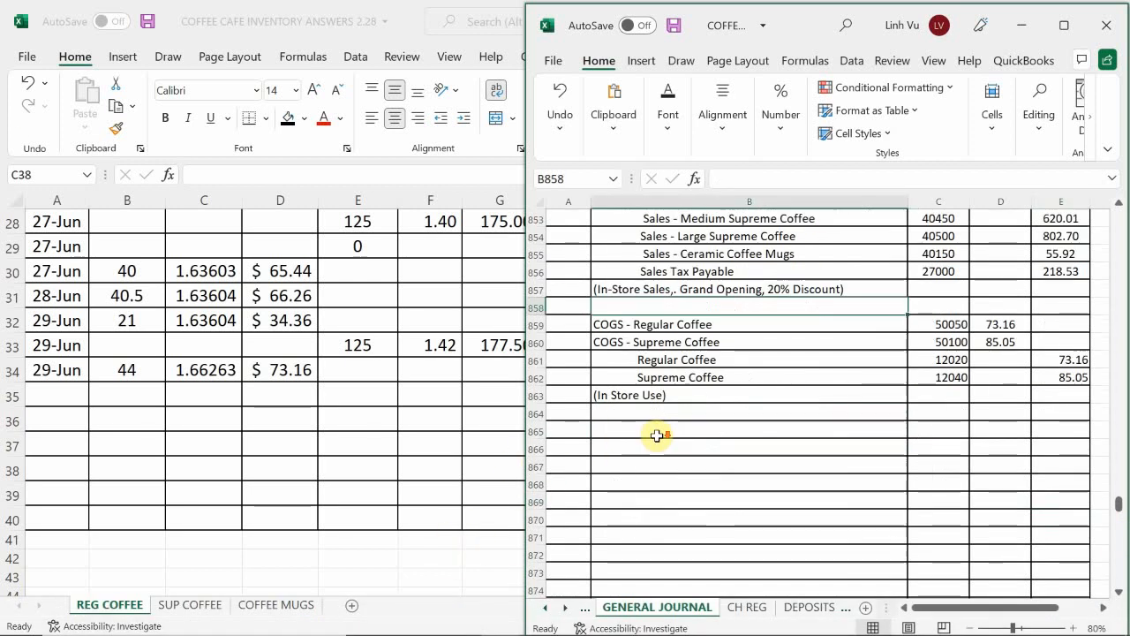
{"action": "scroll", "coordinate": [654, 434], "scroll_direction": "up", "scroll_amount": 2}
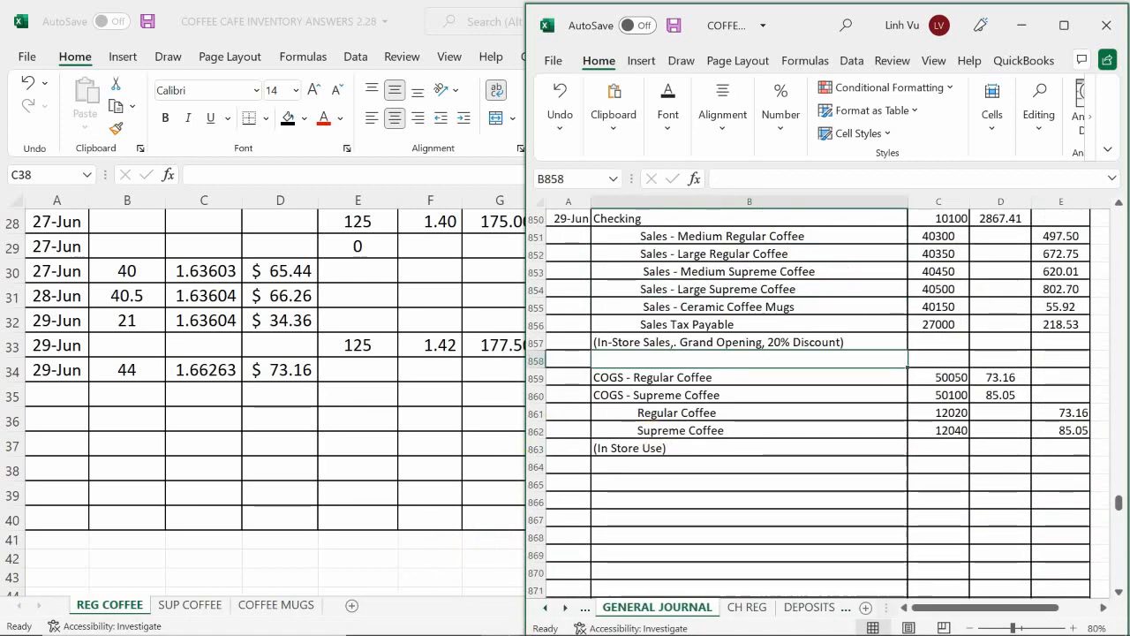
{"action": "mouse_move", "coordinate": [468, 618]}
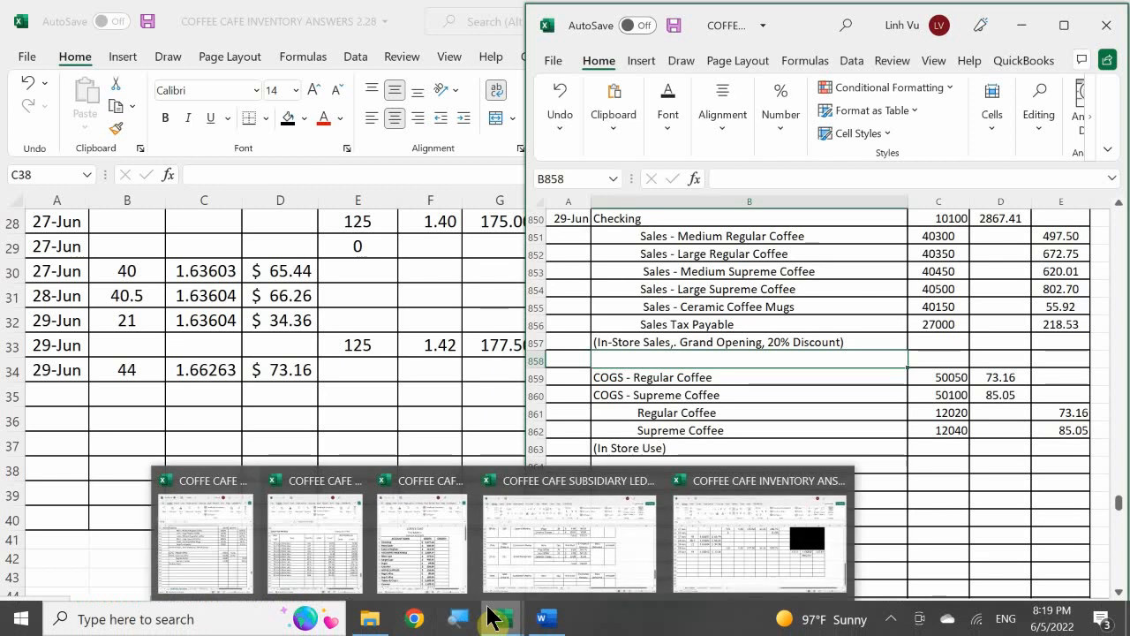
{"action": "left_click", "coordinate": [312, 539]}
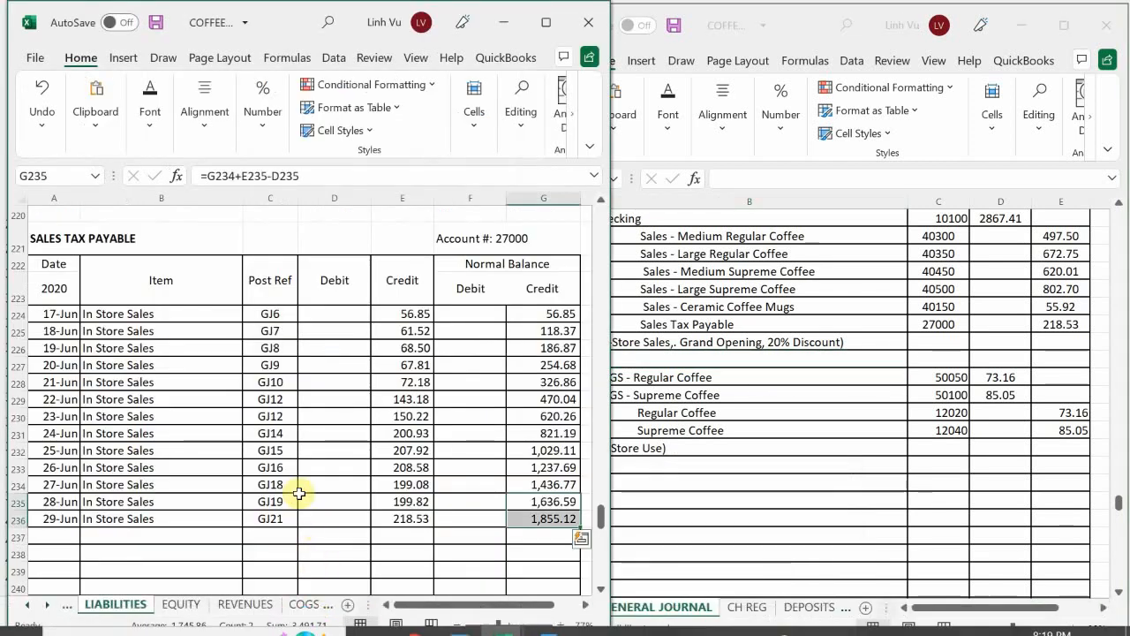
{"action": "left_click", "coordinate": [174, 500]}
{"action": "scroll", "coordinate": [172, 496], "scroll_direction": "down", "scroll_amount": 2}
{"action": "scroll", "coordinate": [172, 490], "scroll_direction": "up", "scroll_amount": 6}
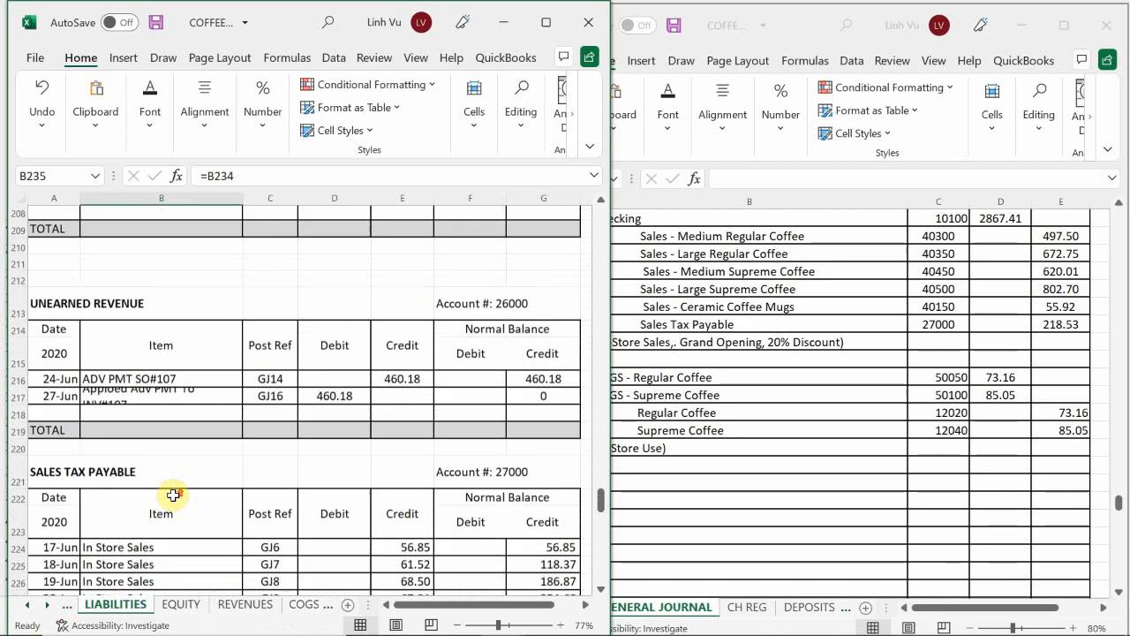
{"action": "left_click", "coordinate": [300, 604]}
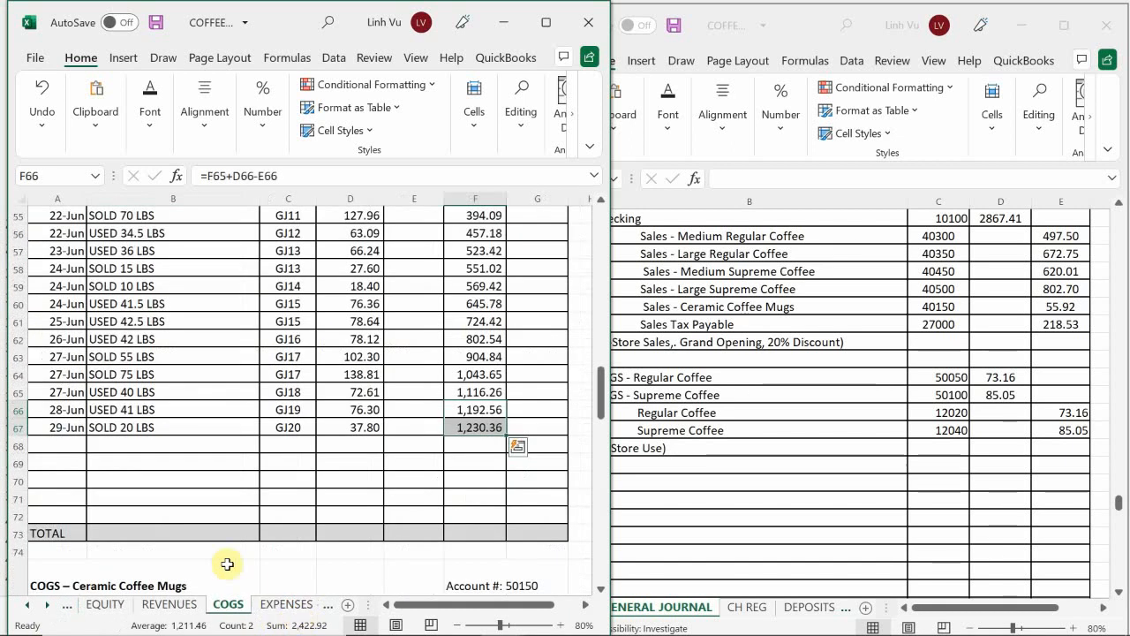
{"action": "left_click", "coordinate": [181, 512]}
{"action": "scroll", "coordinate": [183, 494], "scroll_direction": "up", "scroll_amount": 18}
{"action": "scroll", "coordinate": [189, 458], "scroll_direction": "down", "scroll_amount": 5}
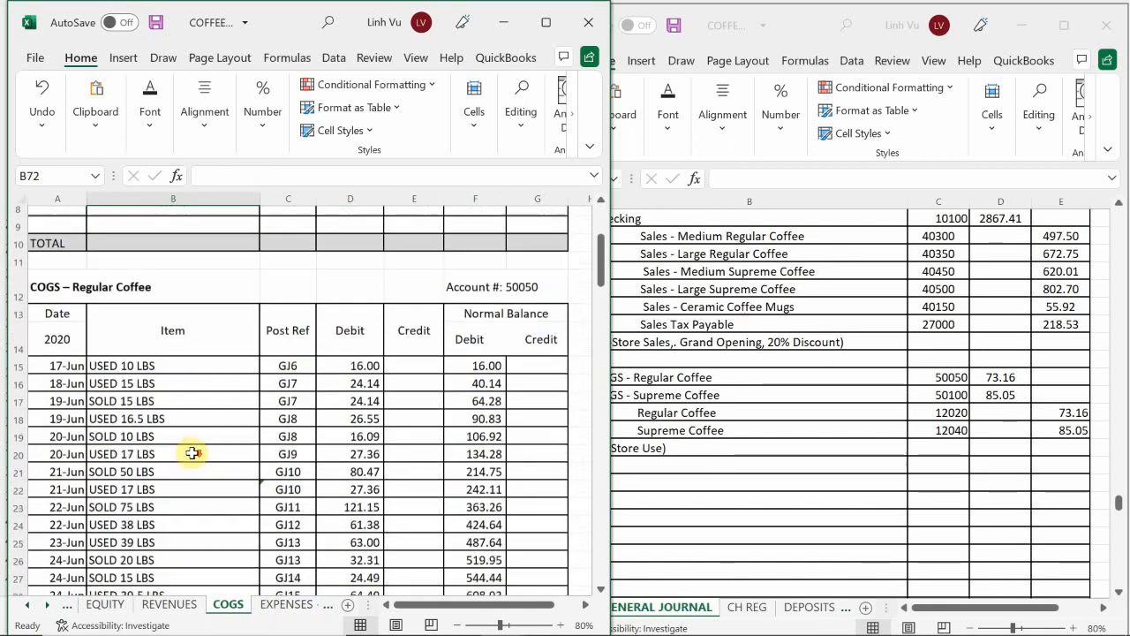
{"action": "scroll", "coordinate": [191, 460], "scroll_direction": "down", "scroll_amount": 4}
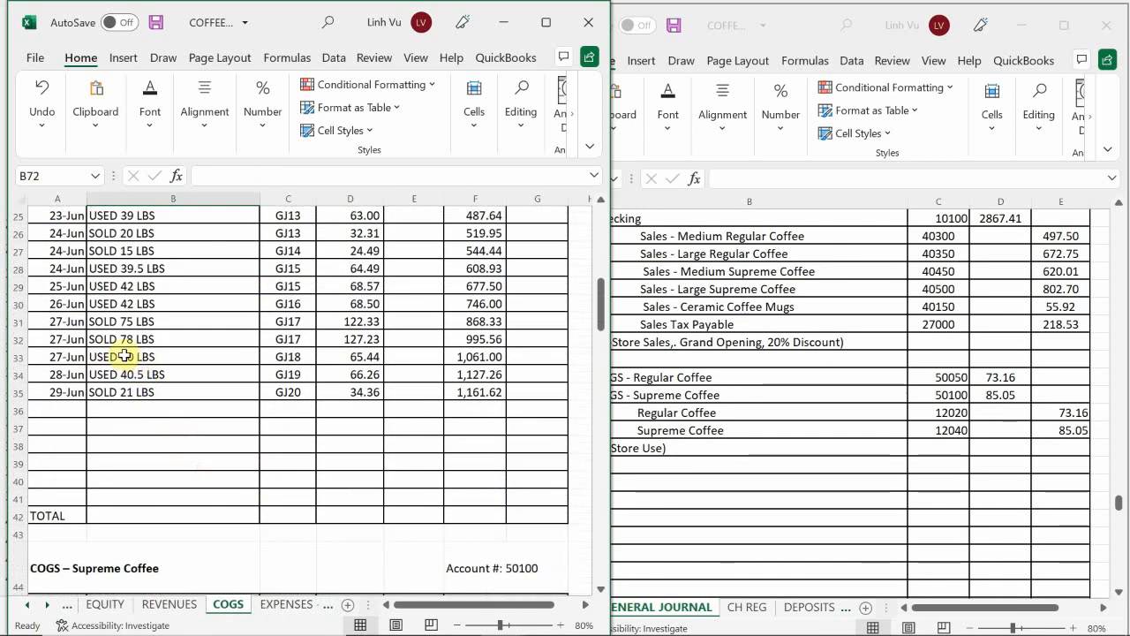
Step: Start a COGS - Regular Coffee entry in row 36 dated 6/29 with the item USED 44 LBS
{"action": "left_click", "coordinate": [60, 415]}
{"action": "type", "text": "6/29"}
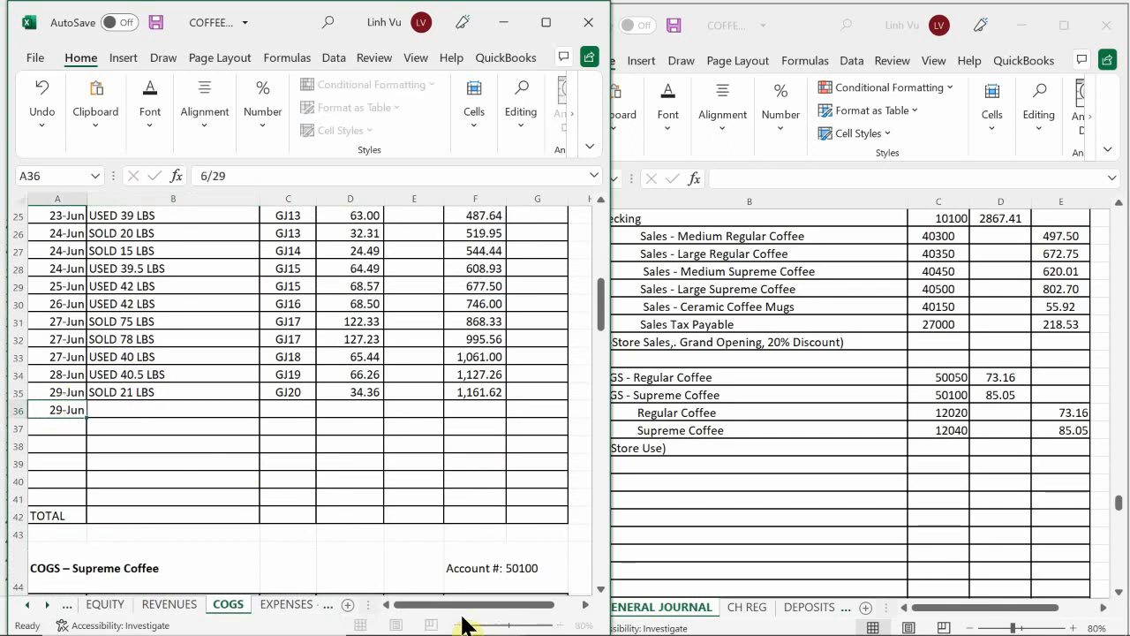
{"action": "key", "text": "Return"}
{"action": "key", "text": "Right"}
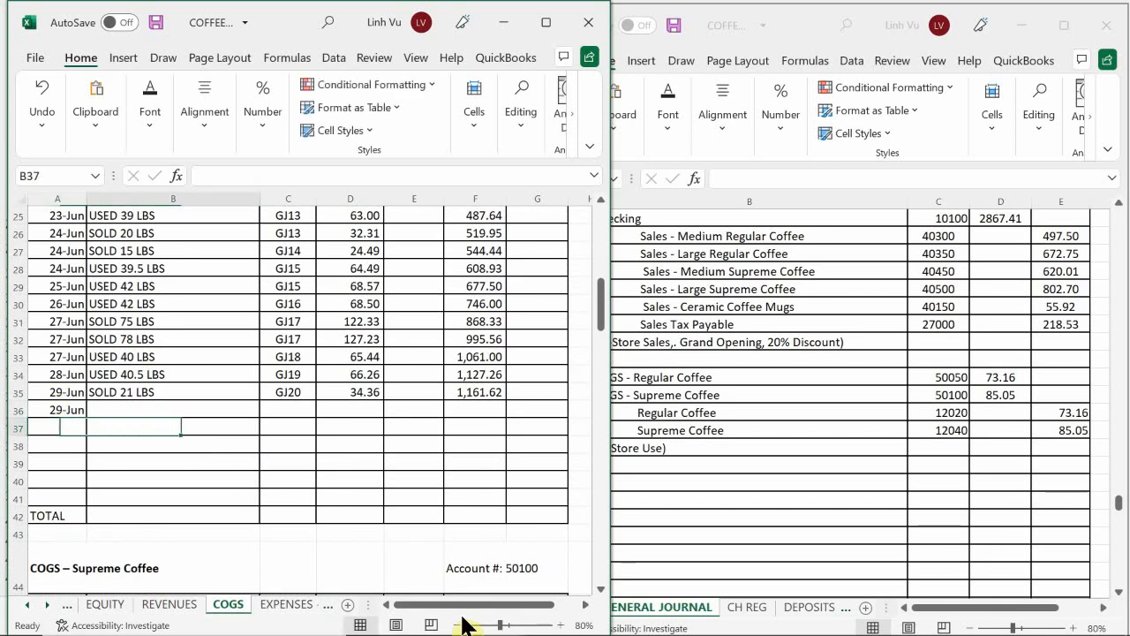
{"action": "key", "text": "Up"}
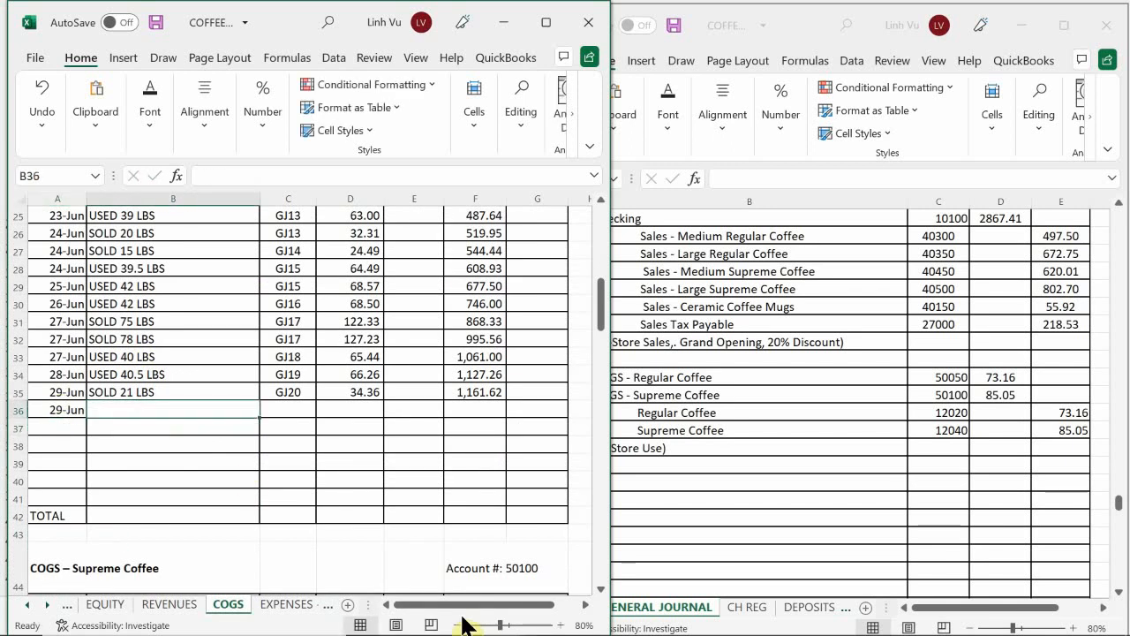
{"action": "type", "text": "USE"}
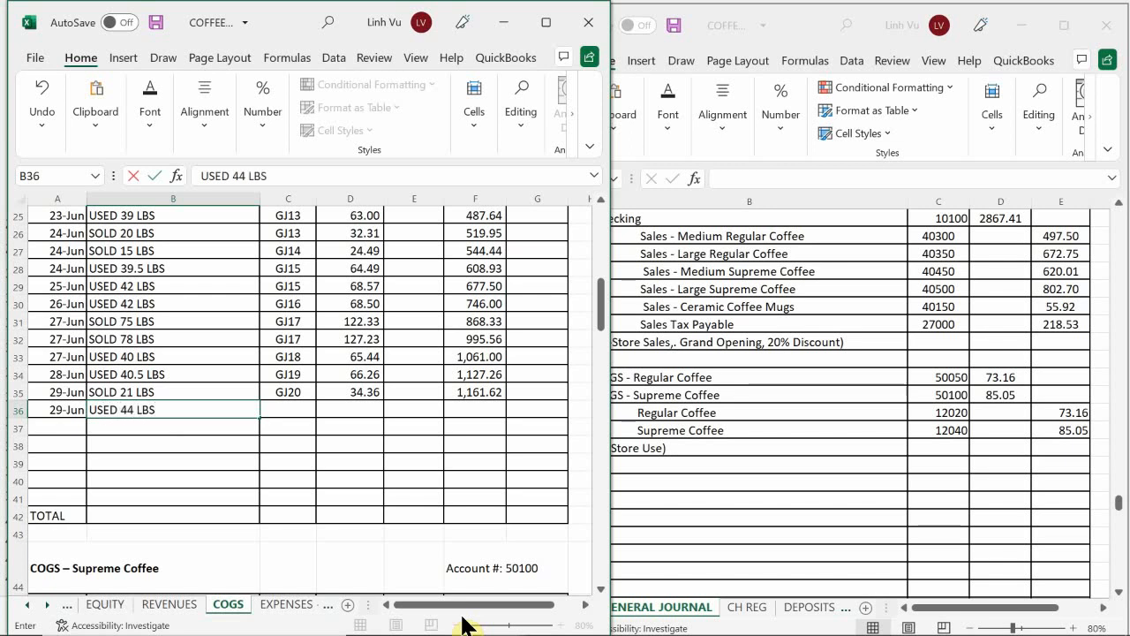
{"action": "type", "text": "D 44 LBS"}
{"action": "key", "text": "Return"}
Step: Enter GJ21 as the post reference of the USED 44 LBS entry in C36
{"action": "key", "text": "Right"}
{"action": "key", "text": "Up"}
{"action": "type", "text": "GJ"}
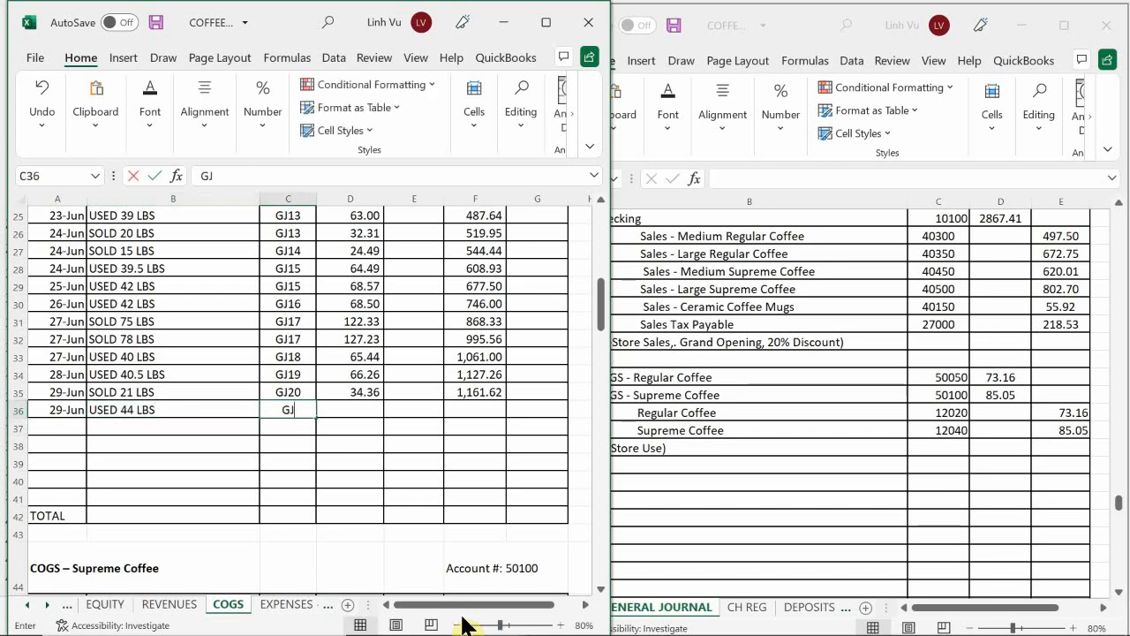
{"action": "type", "text": "21"}
{"action": "key", "text": "Return"}
Step: Enter a 73.16 debit in D36 and extend the running balance formula from F35 to F36
{"action": "key", "text": "Right"}
{"action": "key", "text": "Up"}
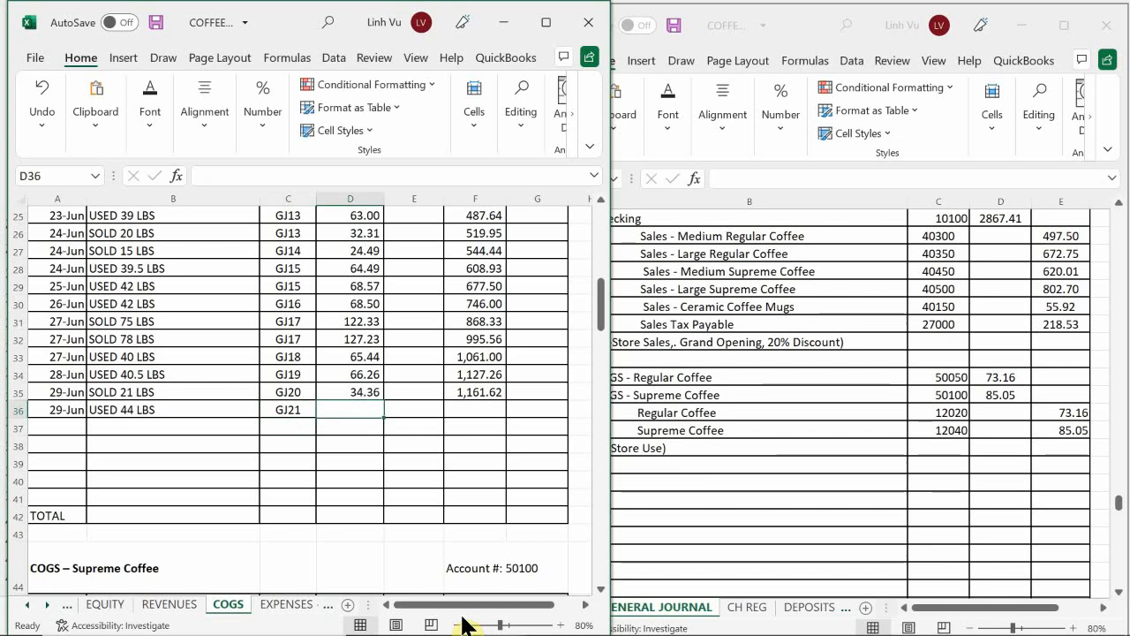
{"action": "type", "text": "7"}
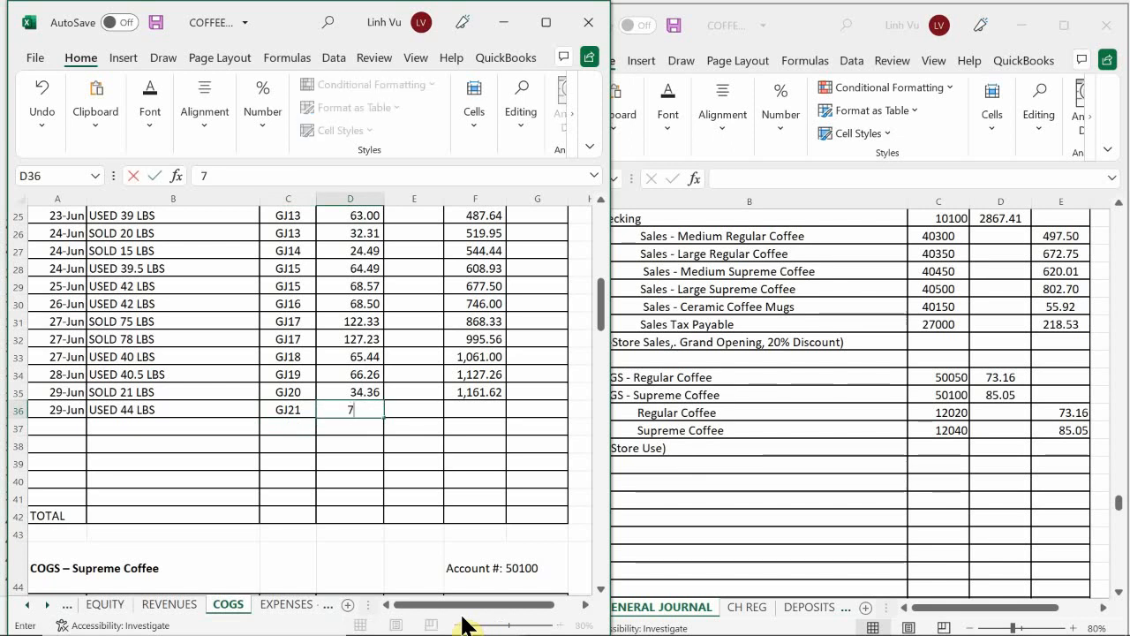
{"action": "type", "text": "3.16"}
{"action": "key", "text": "Return"}
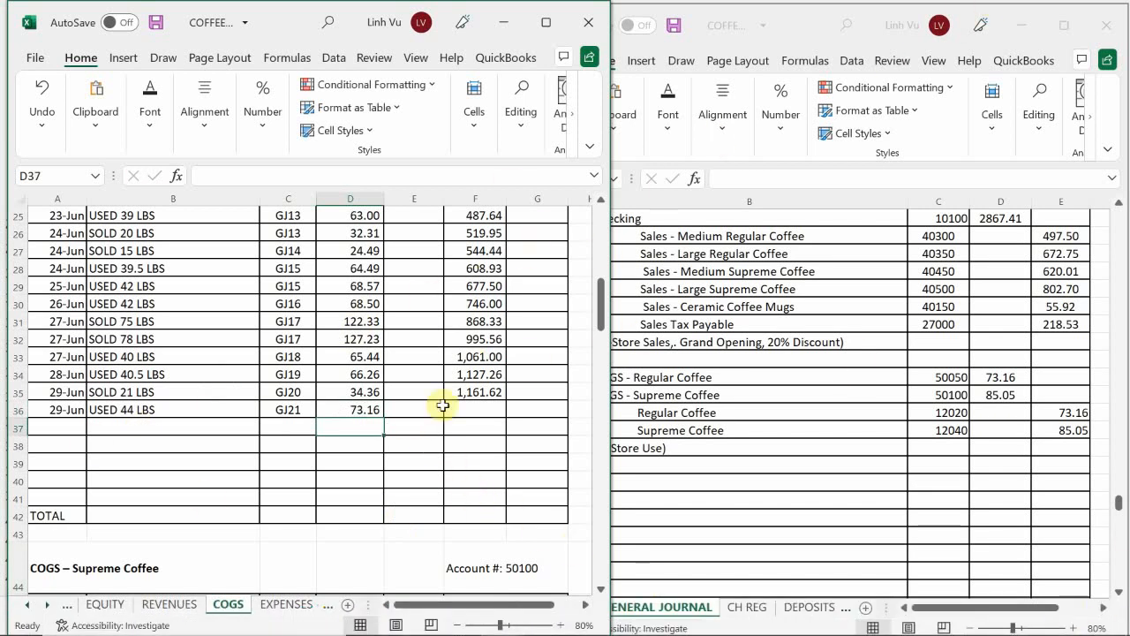
{"action": "left_click", "coordinate": [470, 390]}
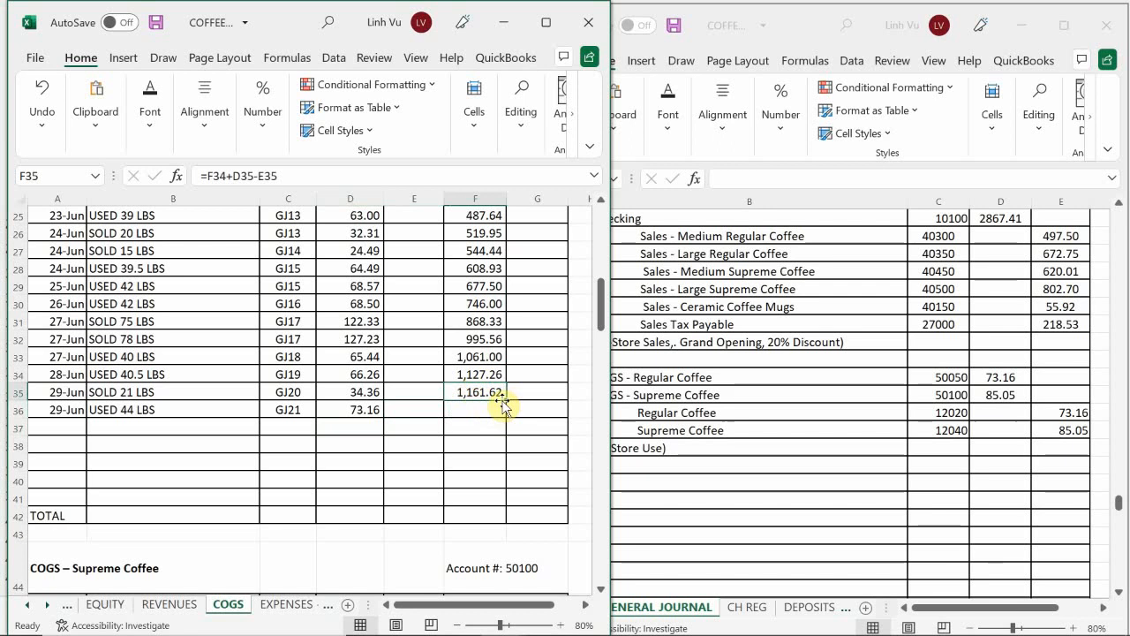
{"action": "left_click_drag", "start_coordinate": [508, 401], "coordinate": [511, 413]}
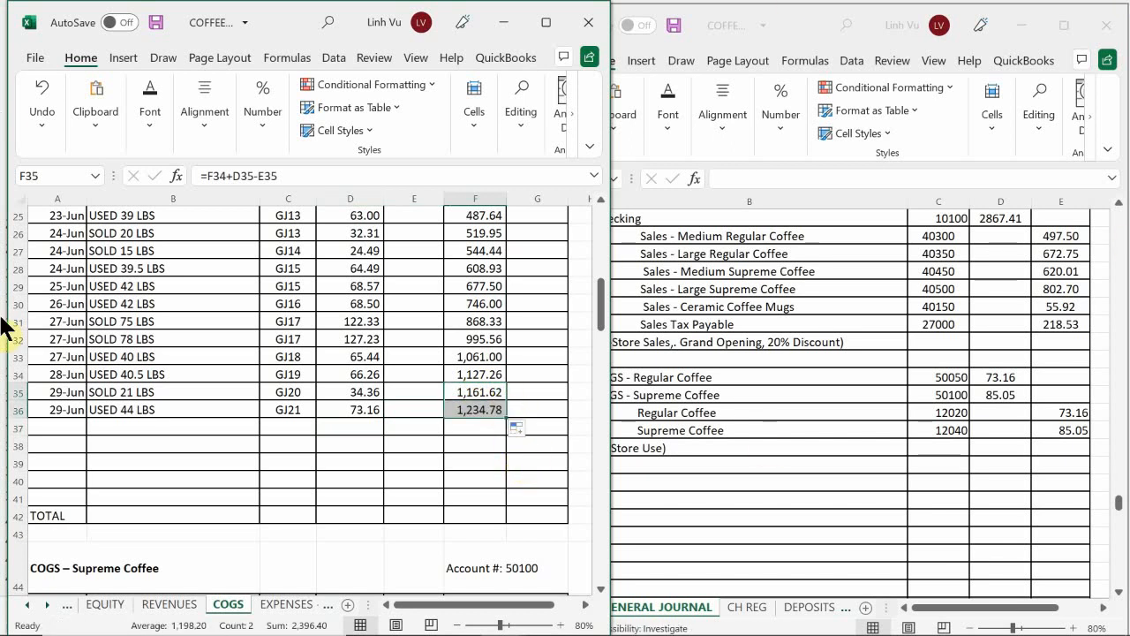
Step: Start a COGS - Supreme Coffee entry in row 68 dated 6/29 with the item USED 45 LBS
{"action": "left_click", "coordinate": [121, 462]}
{"action": "scroll", "coordinate": [117, 464], "scroll_direction": "down", "scroll_amount": 4}
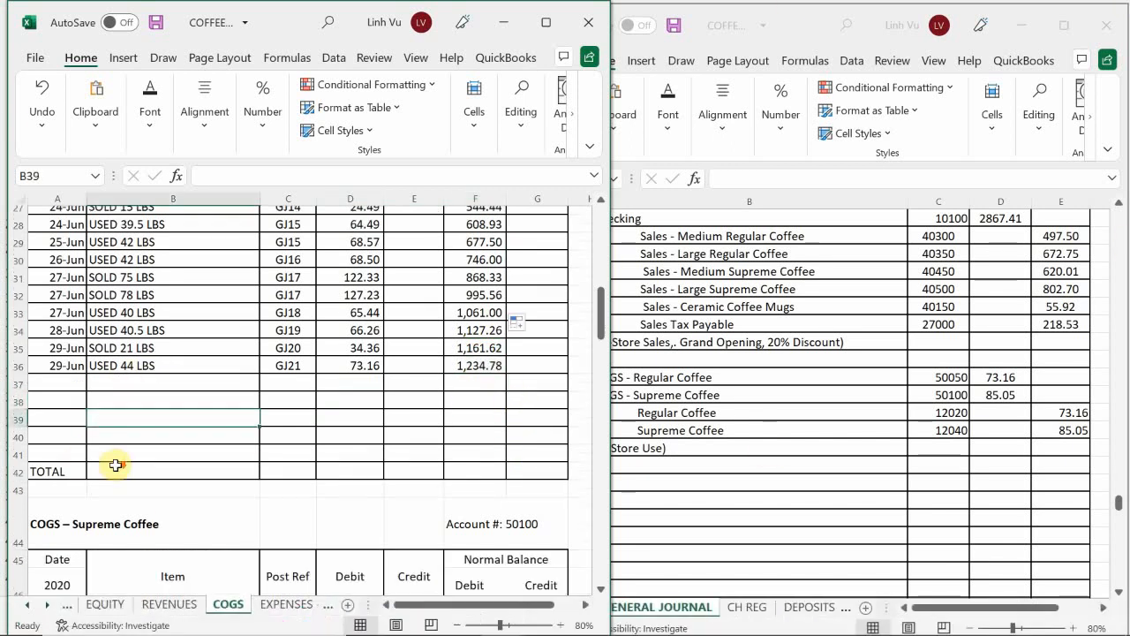
{"action": "scroll", "coordinate": [121, 468], "scroll_direction": "down", "scroll_amount": 6}
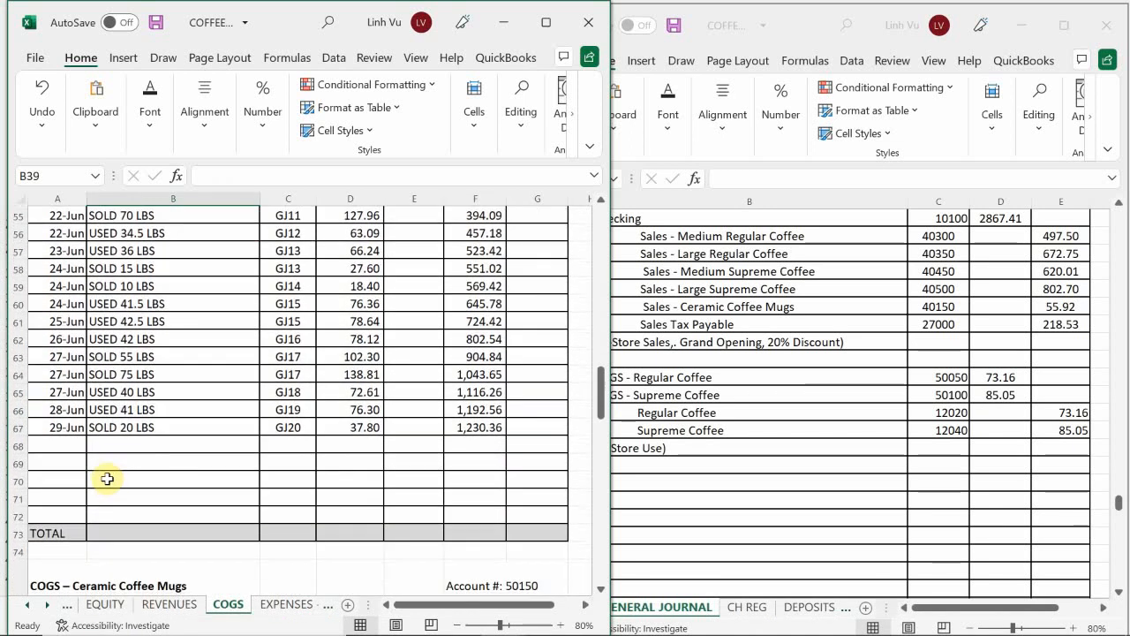
{"action": "left_click", "coordinate": [68, 445]}
{"action": "type", "text": "6/"}
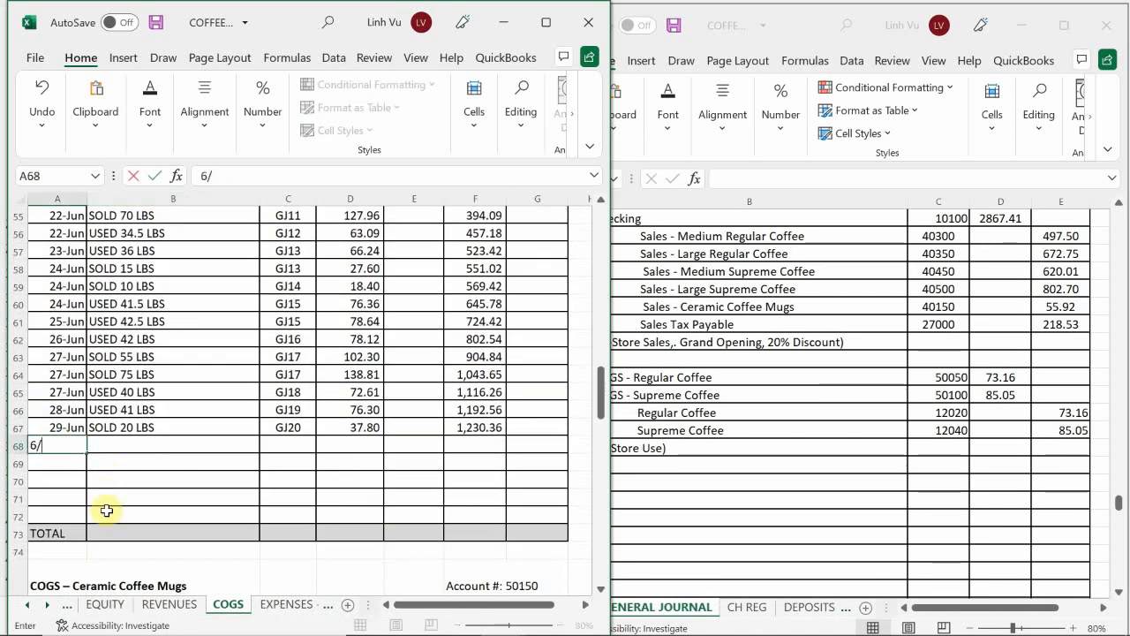
{"action": "type", "text": "29"}
{"action": "key", "text": "Tab"}
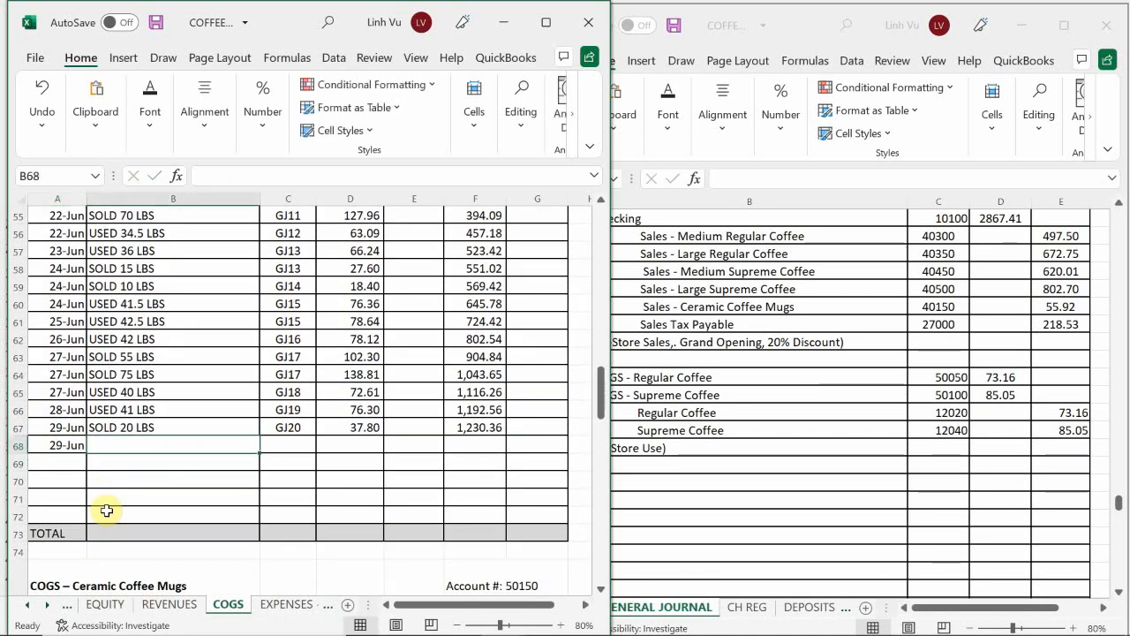
{"action": "type", "text": "USED 45 LBS"}
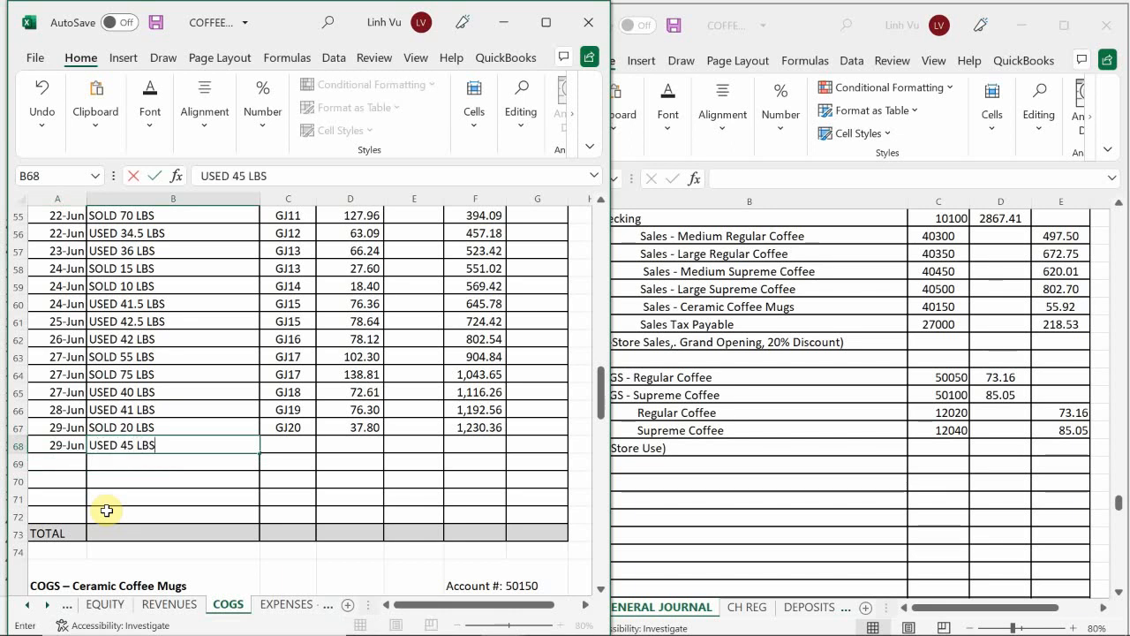
{"action": "key", "text": "Return"}
Step: Enter GJ21 as the post reference of the USED 45 LBS entry in C68
{"action": "key", "text": "Right"}
{"action": "key", "text": "Up"}
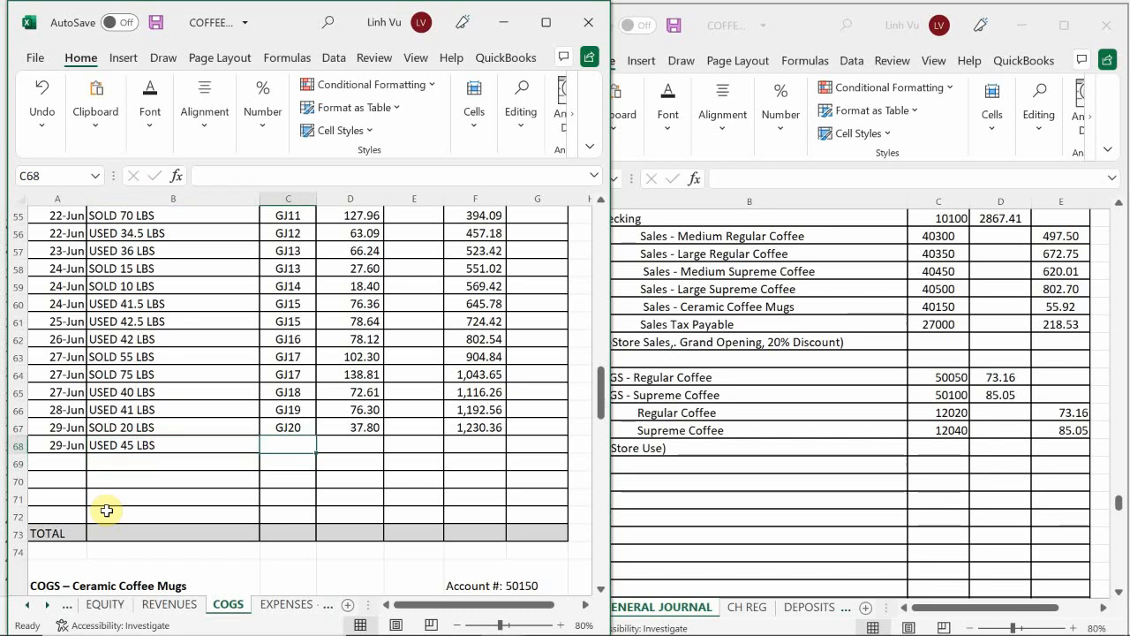
{"action": "type", "text": "GJ21"}
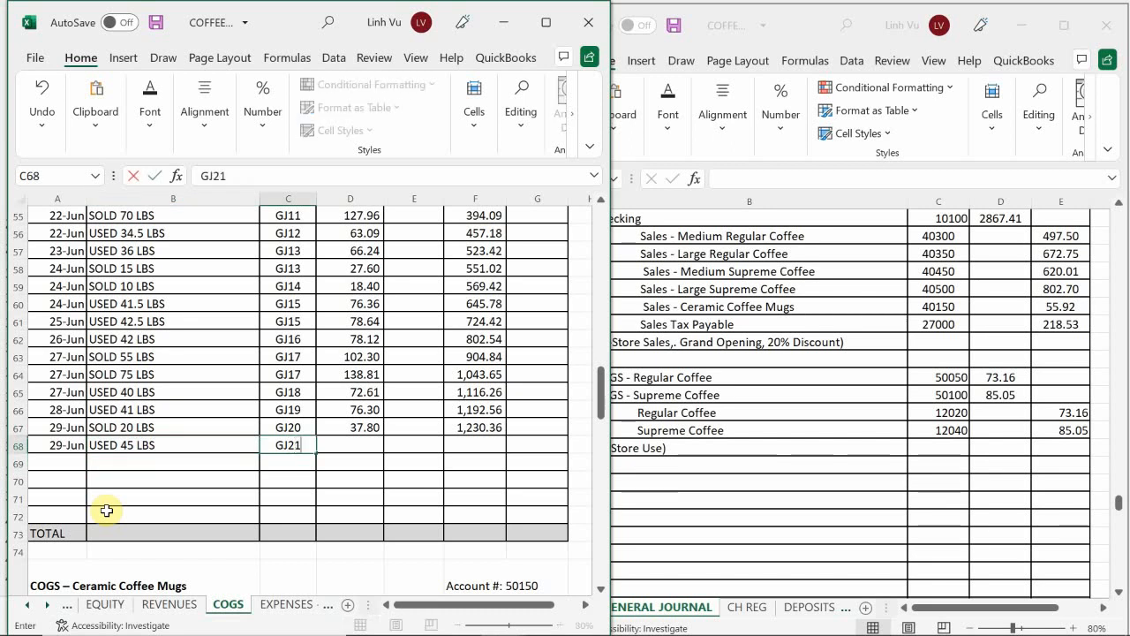
{"action": "key", "text": "Tab"}
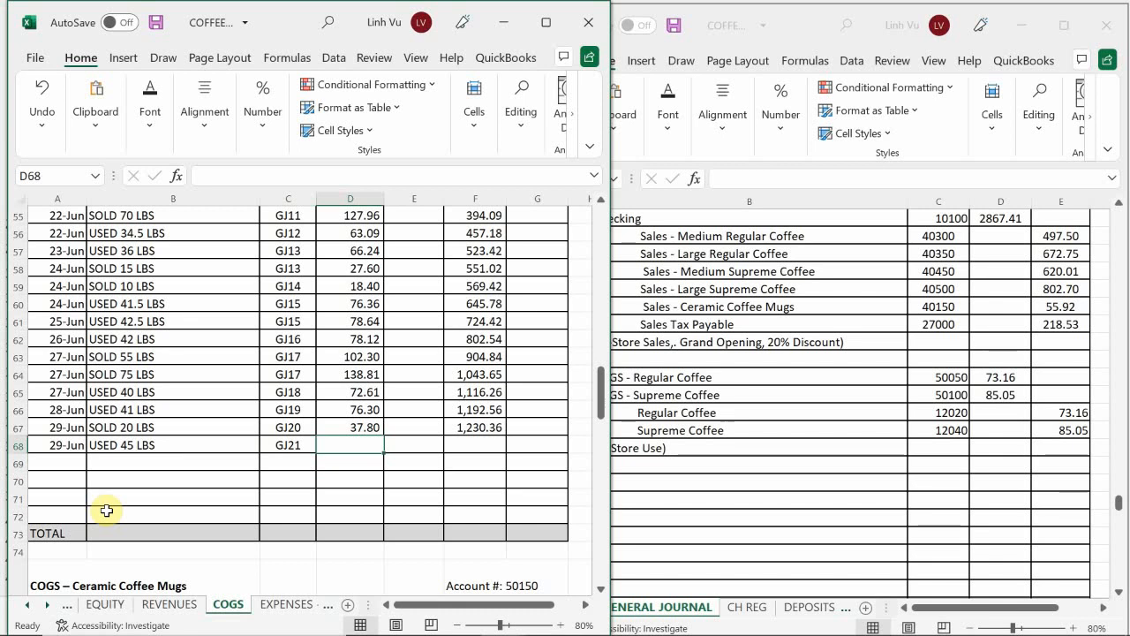
Step: Enter an 85.05 debit in D68 and extend the running balance formula from F67 to F68
{"action": "type", "text": "85.05"}
{"action": "key", "text": "Return"}
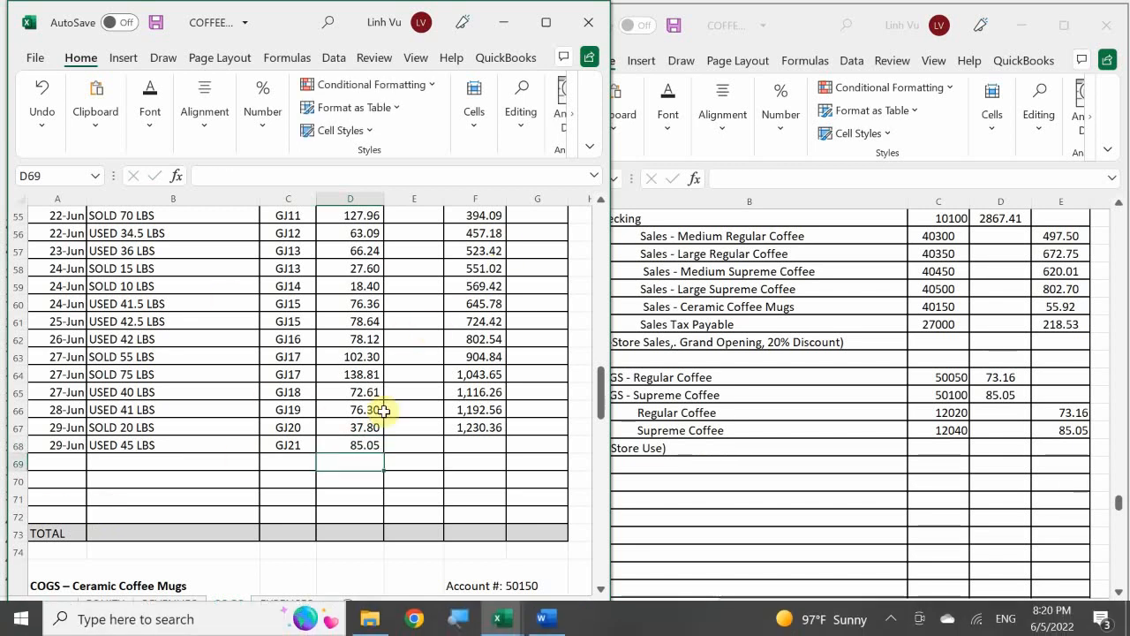
{"action": "left_click", "coordinate": [480, 427]}
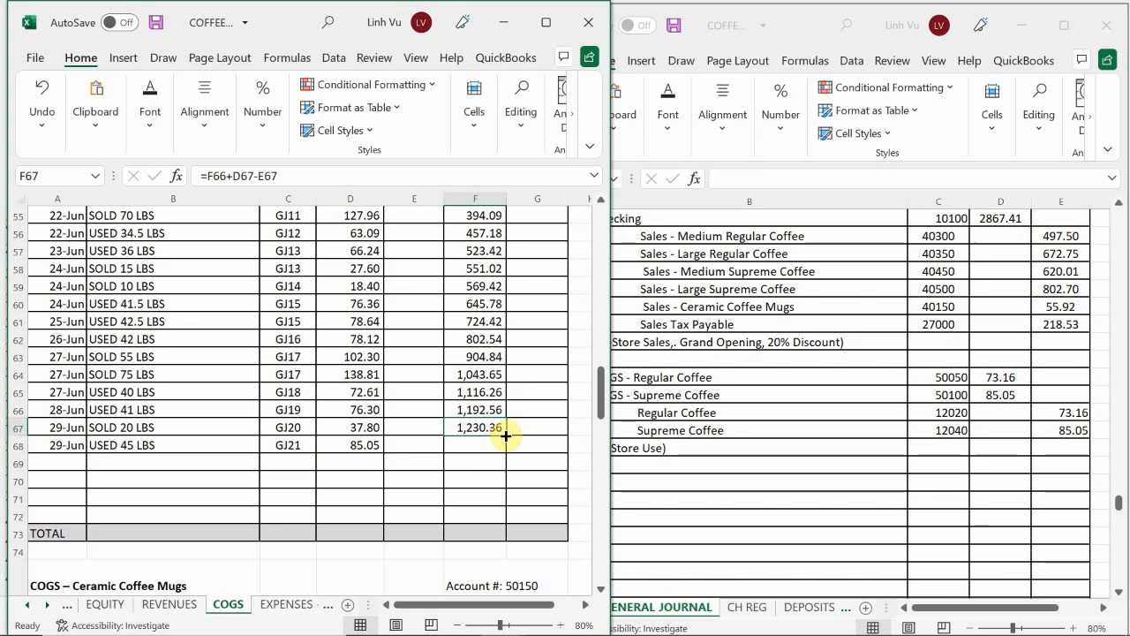
{"action": "left_click_drag", "start_coordinate": [507, 433], "coordinate": [508, 451]}
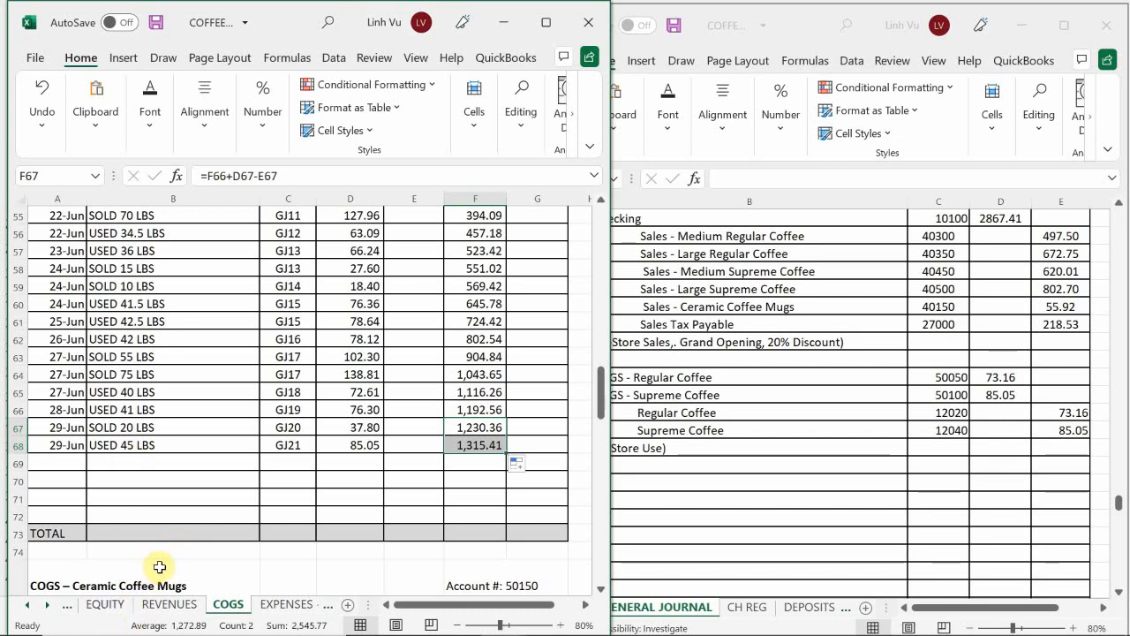
Step: On the ASSETS sheet, start a new Regular Coffee ledger entry in row 241 dated 6/29
{"action": "left_click", "coordinate": [24, 605]}
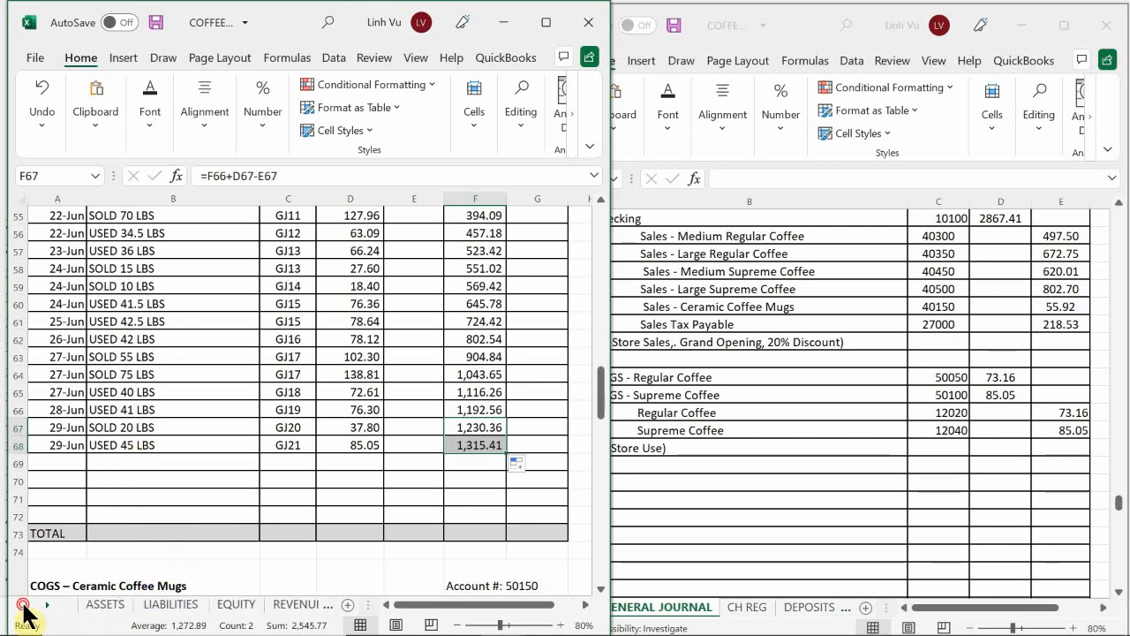
{"action": "left_click", "coordinate": [104, 604]}
{"action": "left_click", "coordinate": [133, 501]}
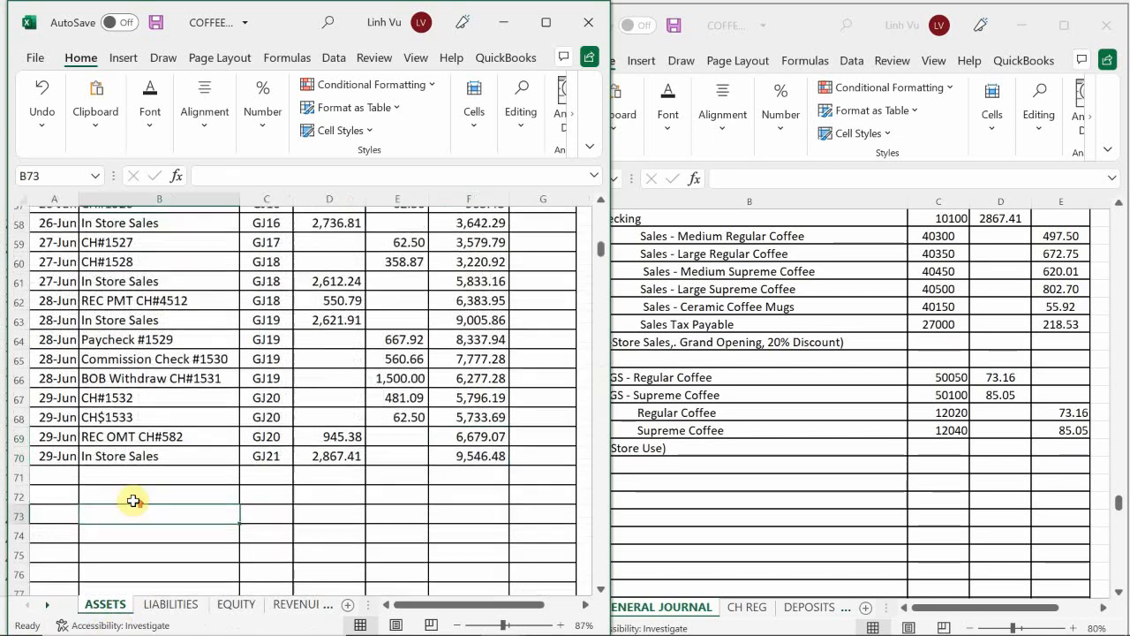
{"action": "scroll", "coordinate": [132, 501], "scroll_direction": "up", "scroll_amount": 19}
{"action": "scroll", "coordinate": [132, 500], "scroll_direction": "down", "scroll_amount": 20}
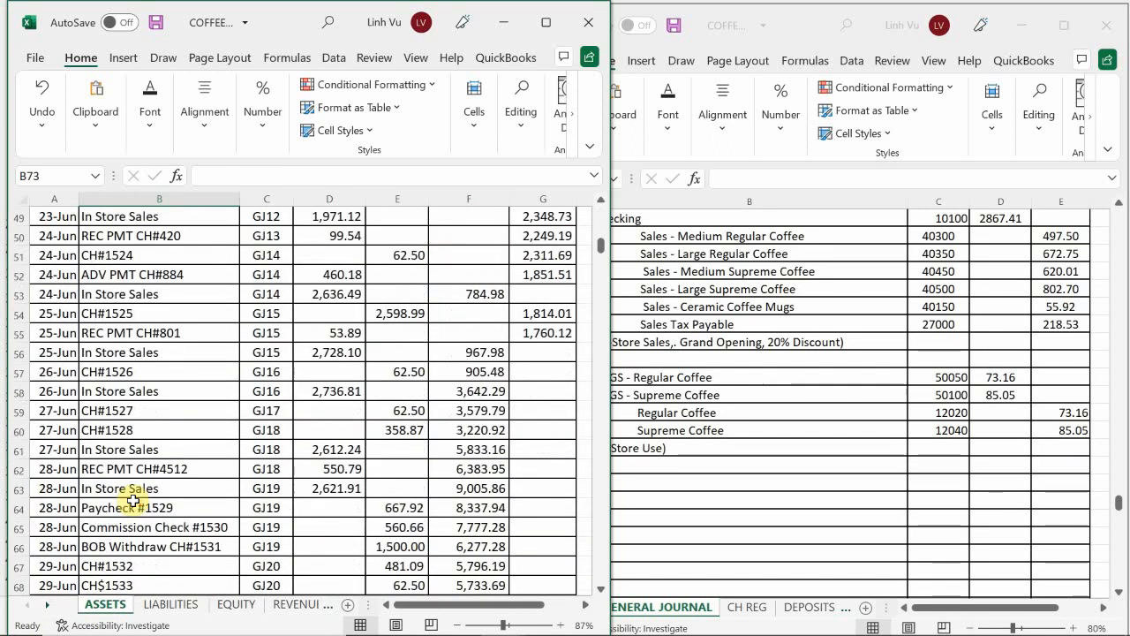
{"action": "scroll", "coordinate": [131, 503], "scroll_direction": "down", "scroll_amount": 15}
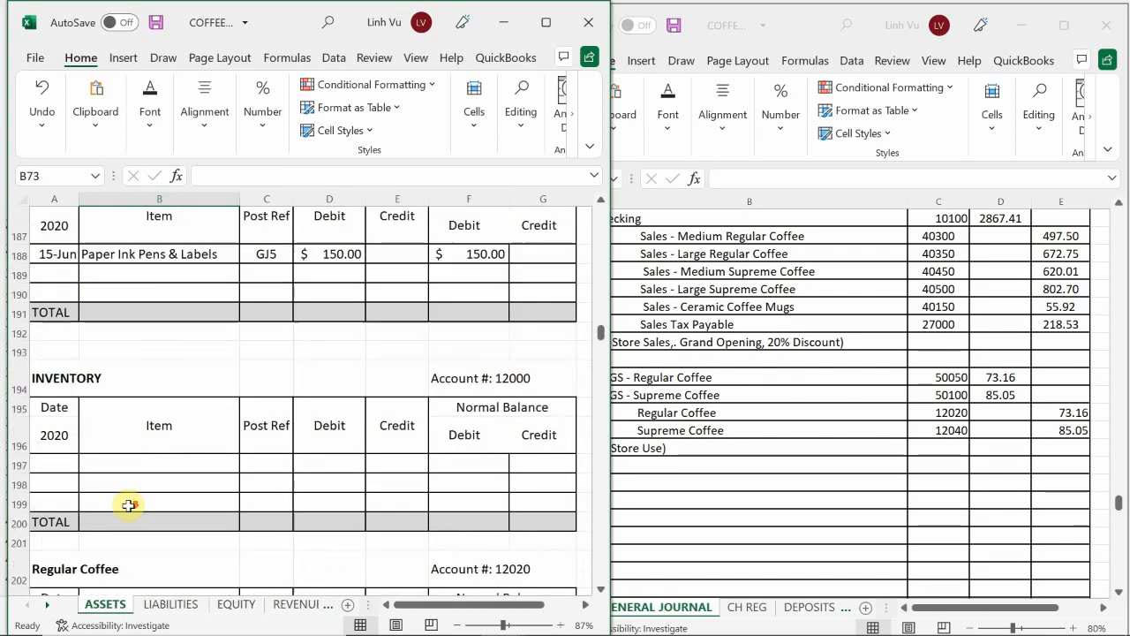
{"action": "scroll", "coordinate": [129, 506], "scroll_direction": "down", "scroll_amount": 5}
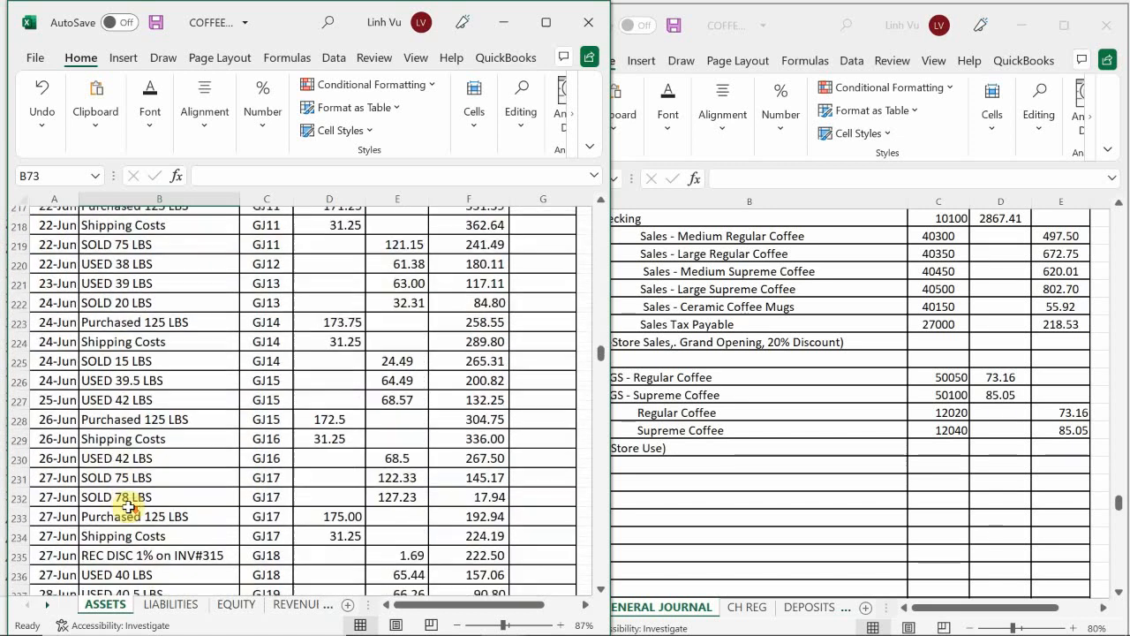
{"action": "scroll", "coordinate": [129, 506], "scroll_direction": "up", "scroll_amount": 8}
{"action": "scroll", "coordinate": [129, 506], "scroll_direction": "up", "scroll_amount": 3}
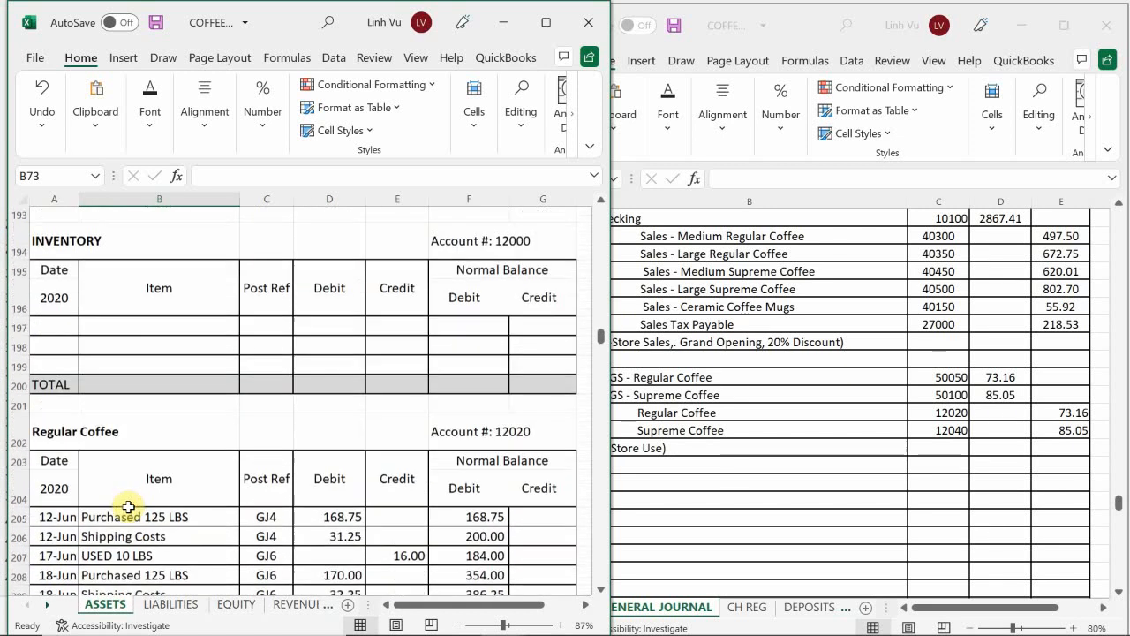
{"action": "scroll", "coordinate": [127, 498], "scroll_direction": "down", "scroll_amount": 10}
{"action": "scroll", "coordinate": [120, 529], "scroll_direction": "down", "scroll_amount": 4}
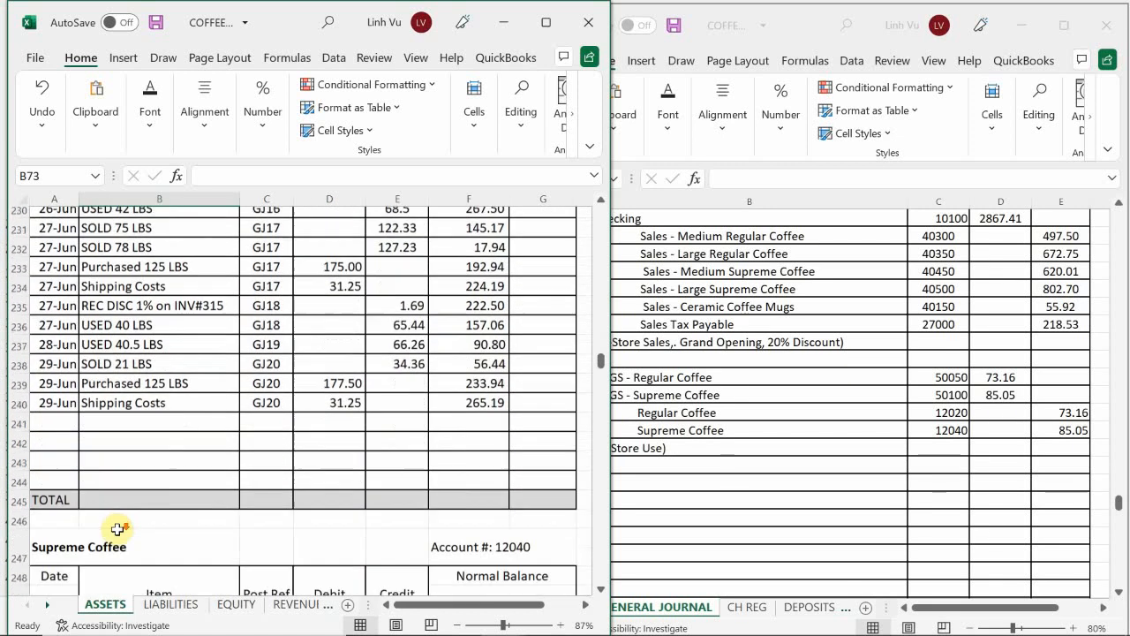
{"action": "scroll", "coordinate": [116, 529], "scroll_direction": "up", "scroll_amount": 1}
{"action": "left_click", "coordinate": [63, 456]}
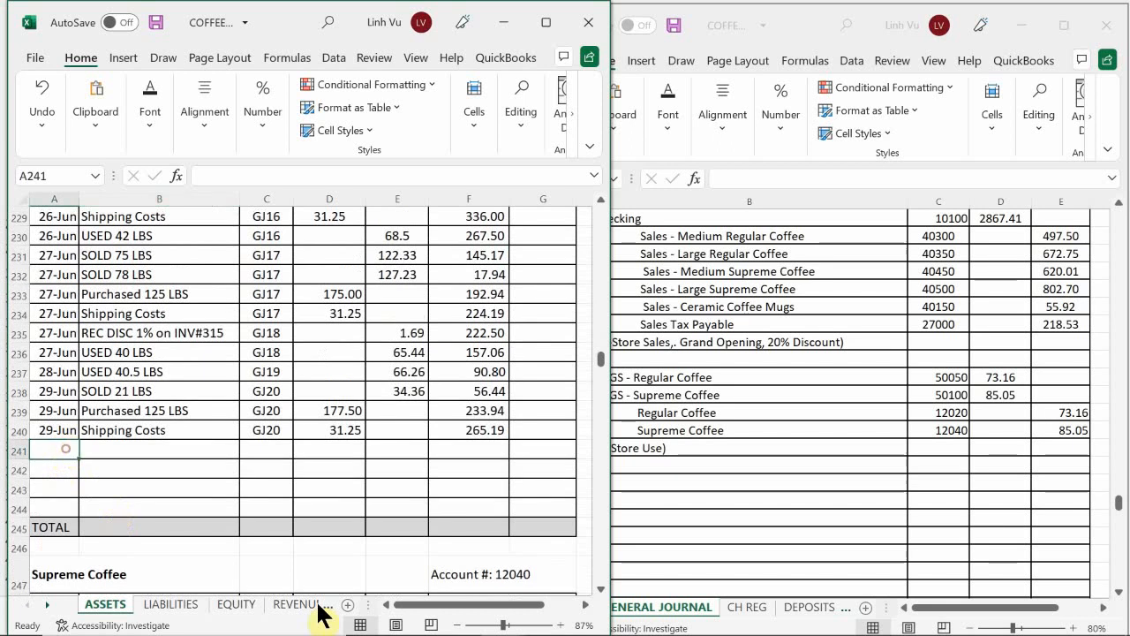
{"action": "type", "text": "6/29"}
{"action": "key", "text": "Return"}
Step: Fill in the new Regular Coffee entry in row 241 with the item USED 44 LBS and post reference GJ21
{"action": "left_click", "coordinate": [159, 449]}
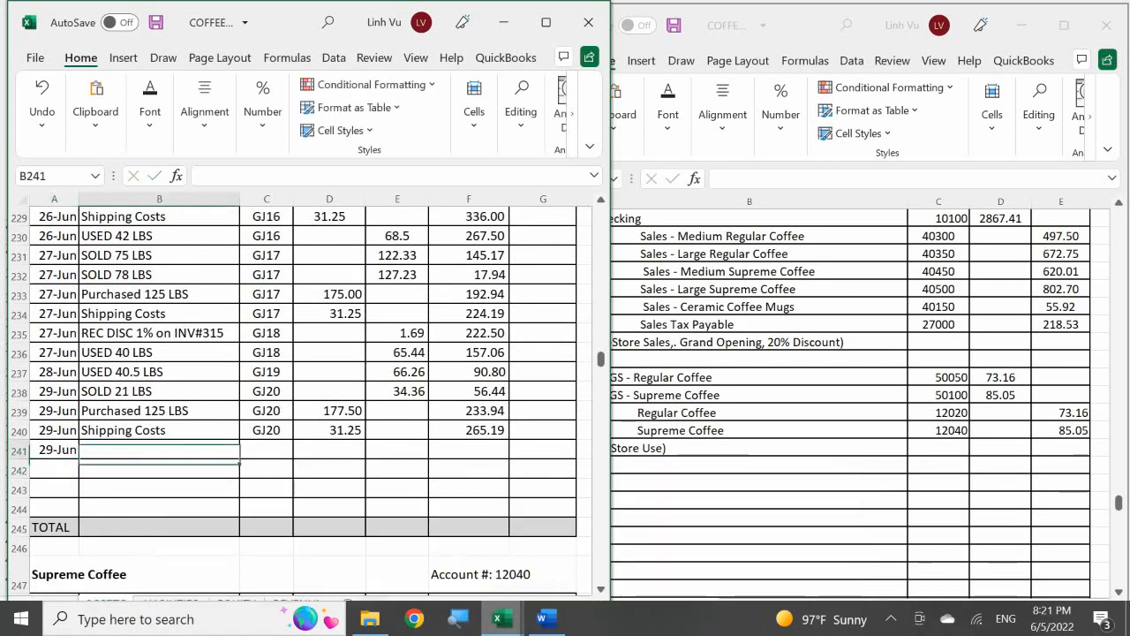
{"action": "type", "text": "US"}
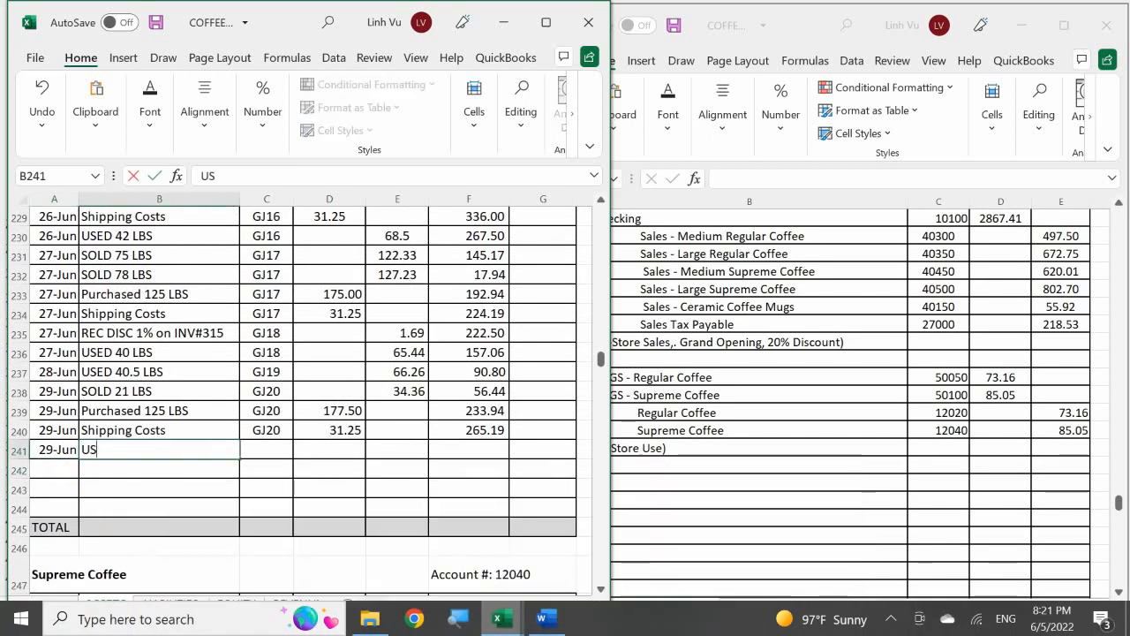
{"action": "type", "text": "ED 44 LB"}
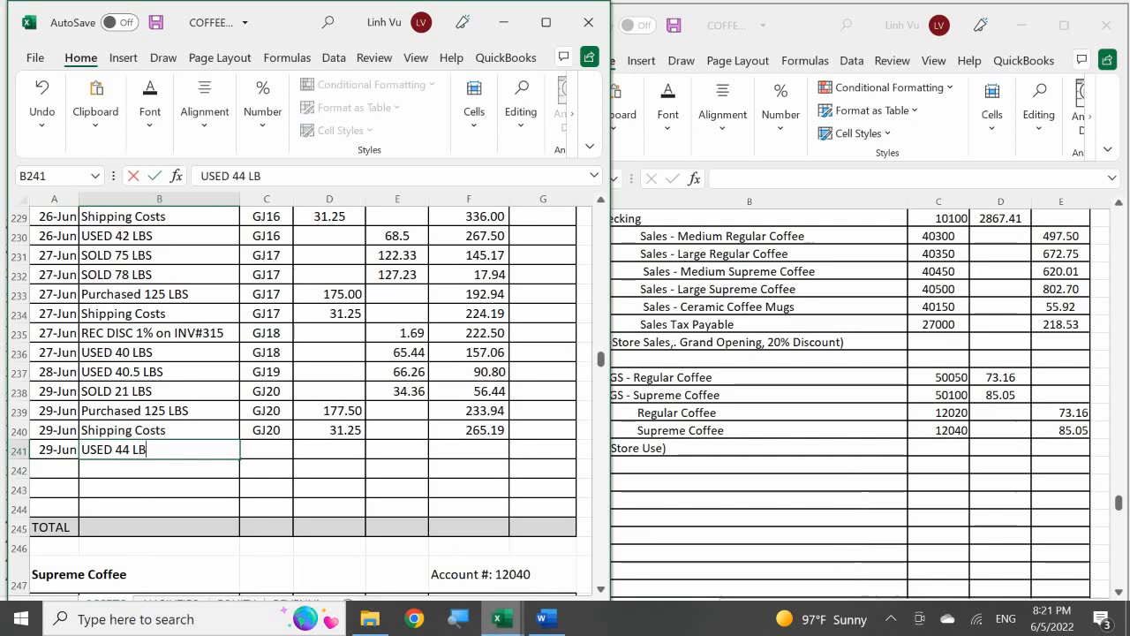
{"action": "type", "text": "S"}
{"action": "key", "text": "Tab"}
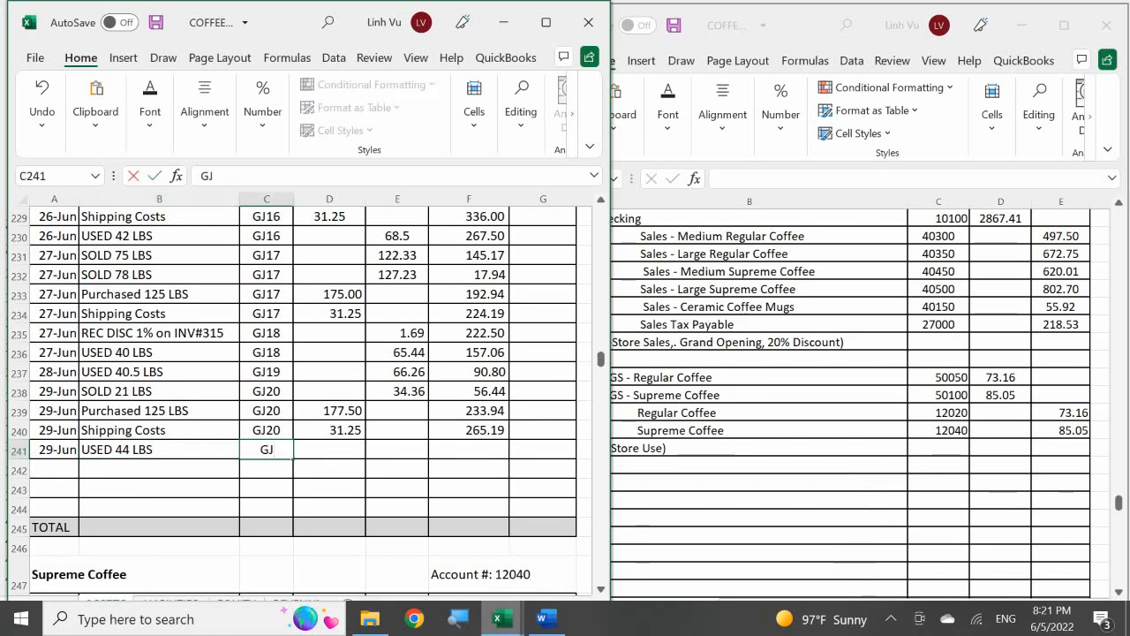
{"action": "key", "text": "Return"}
{"action": "key", "text": "Right"}
{"action": "key", "text": "Up"}
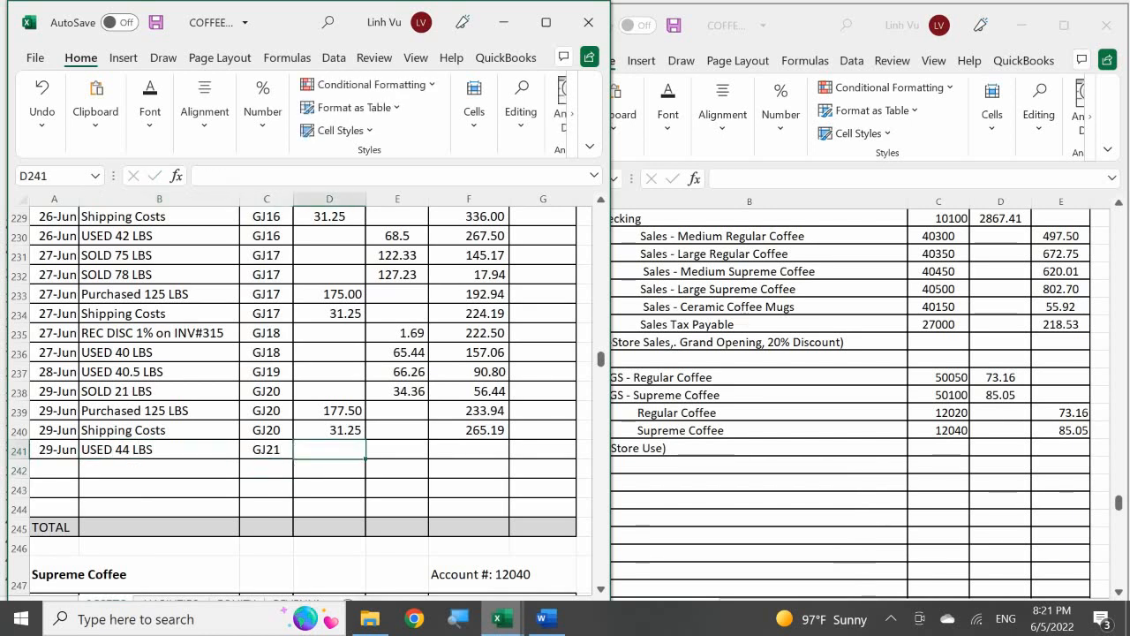
Step: Enter a 73.16 credit in E241 and extend the running balance formula from F240 to F241
{"action": "key", "text": "Right"}
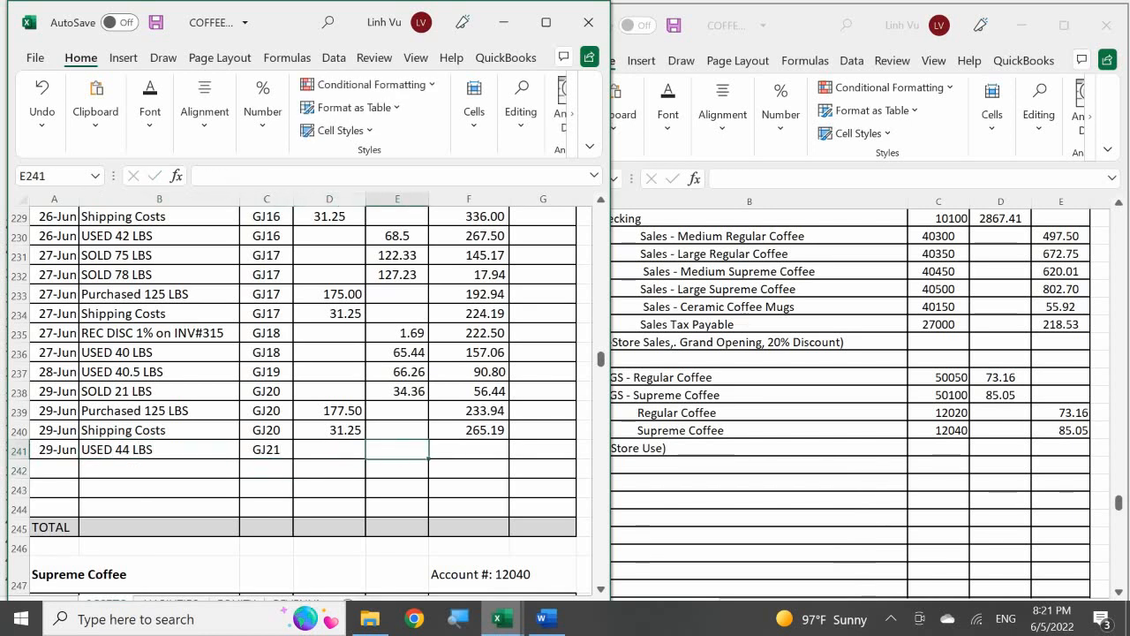
{"action": "type", "text": "73.16"}
{"action": "key", "text": "Return"}
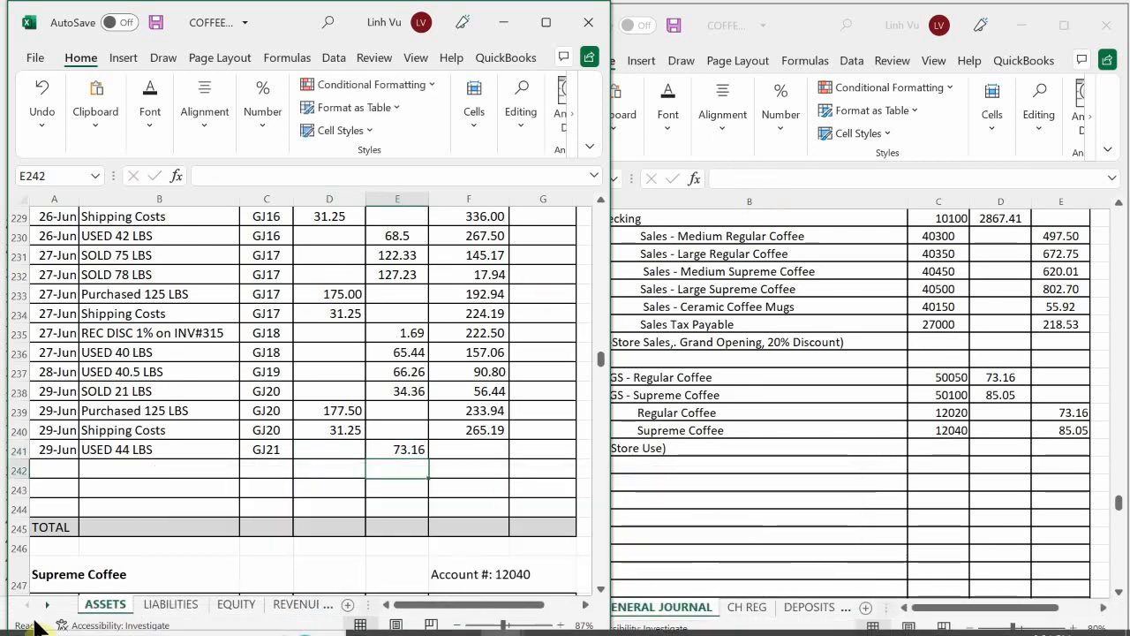
{"action": "left_click", "coordinate": [479, 432]}
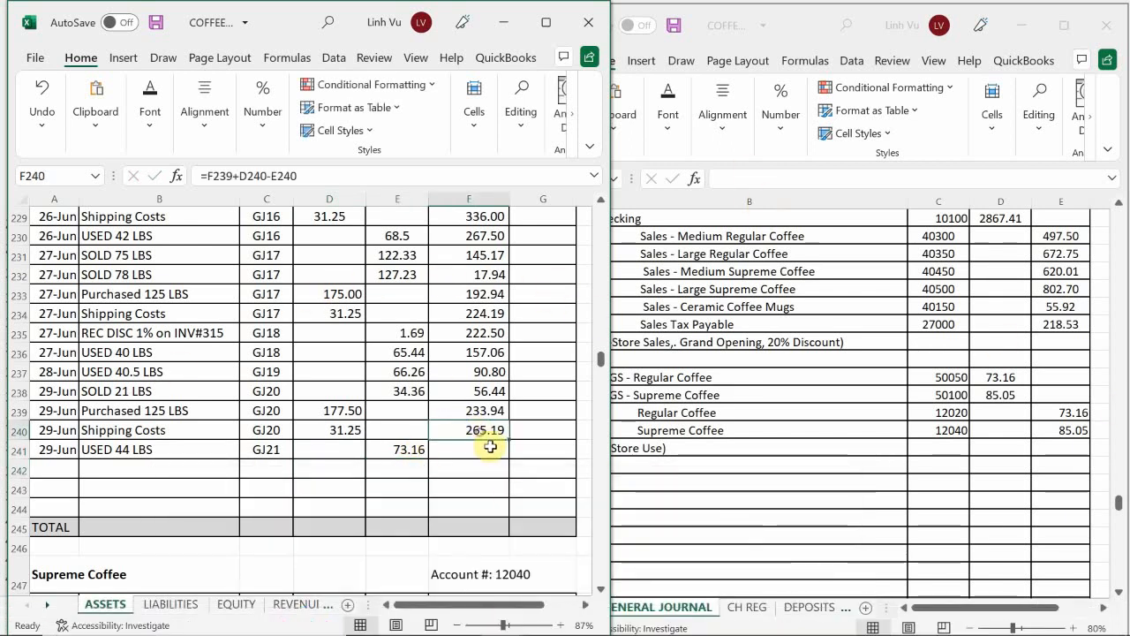
{"action": "left_click_drag", "start_coordinate": [510, 440], "coordinate": [511, 458]}
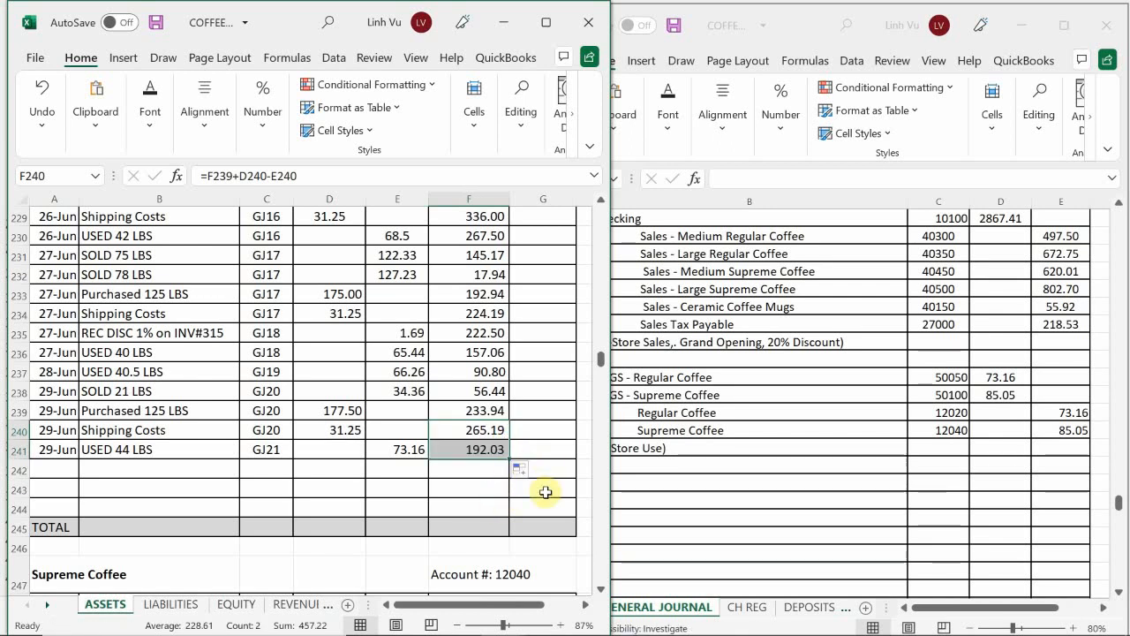
Step: Start a new Supreme Coffee ledger entry in row 286 dated 6/29
{"action": "mouse_move", "coordinate": [497, 622]}
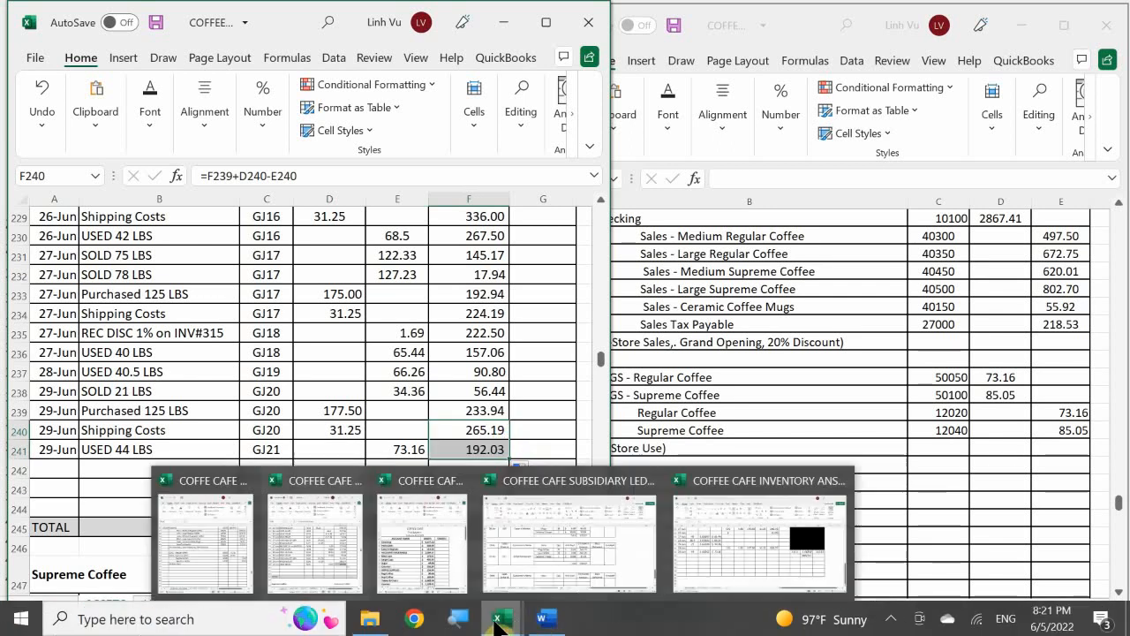
{"action": "mouse_move", "coordinate": [696, 537]}
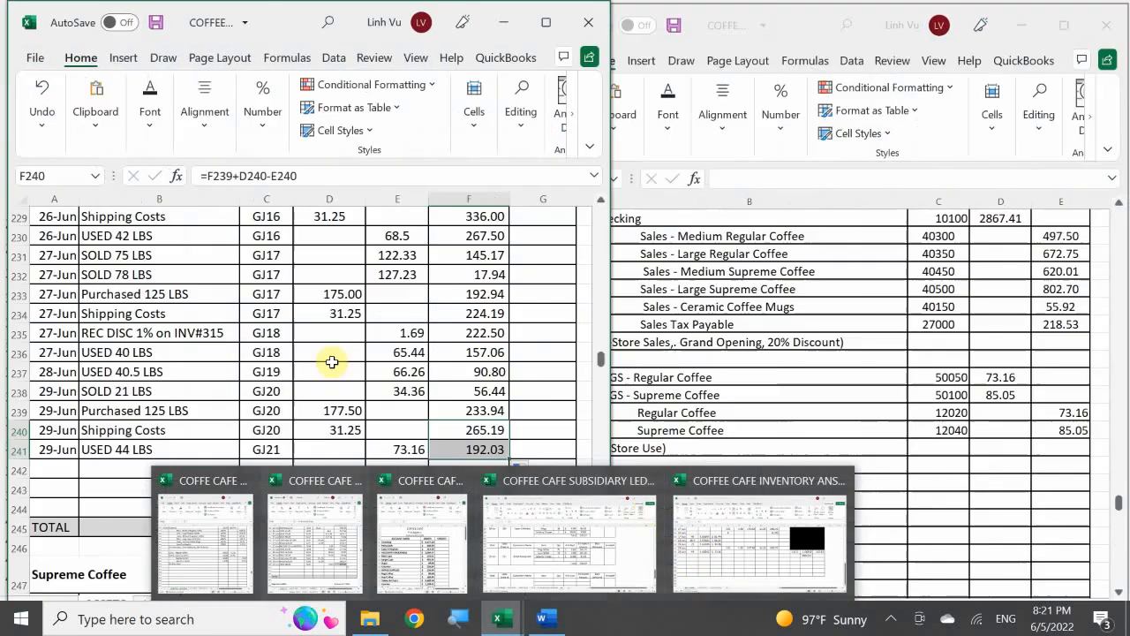
{"action": "left_click", "coordinate": [222, 430]}
{"action": "scroll", "coordinate": [212, 438], "scroll_direction": "down", "scroll_amount": 6}
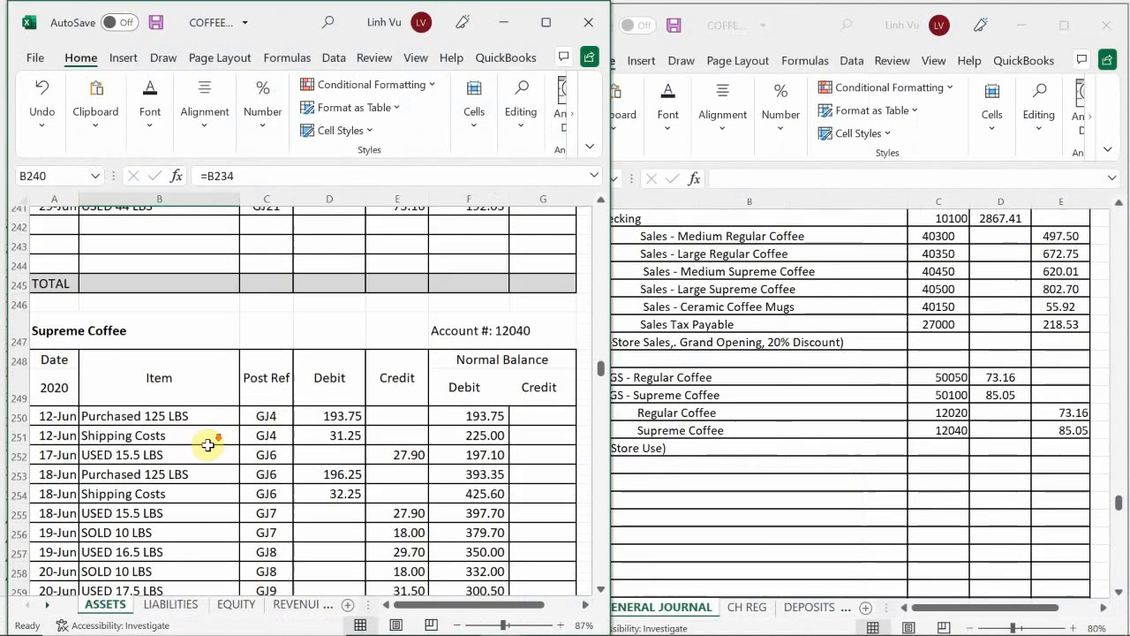
{"action": "scroll", "coordinate": [196, 455], "scroll_direction": "down", "scroll_amount": 6}
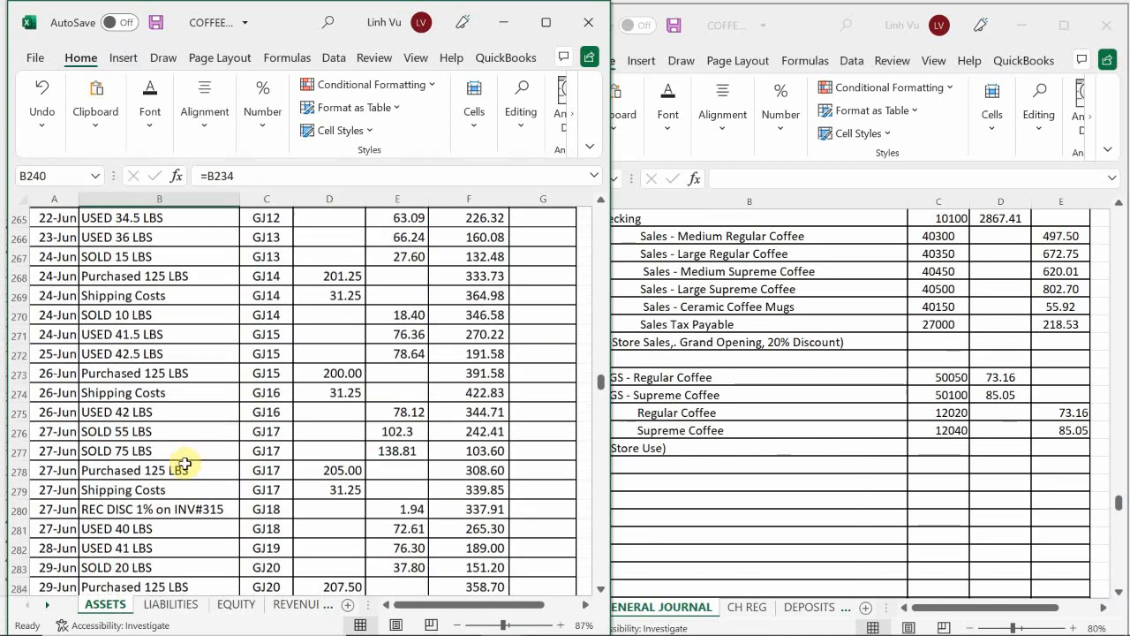
{"action": "scroll", "coordinate": [141, 477], "scroll_direction": "down", "scroll_amount": 4}
{"action": "scroll", "coordinate": [137, 463], "scroll_direction": "up", "scroll_amount": 1}
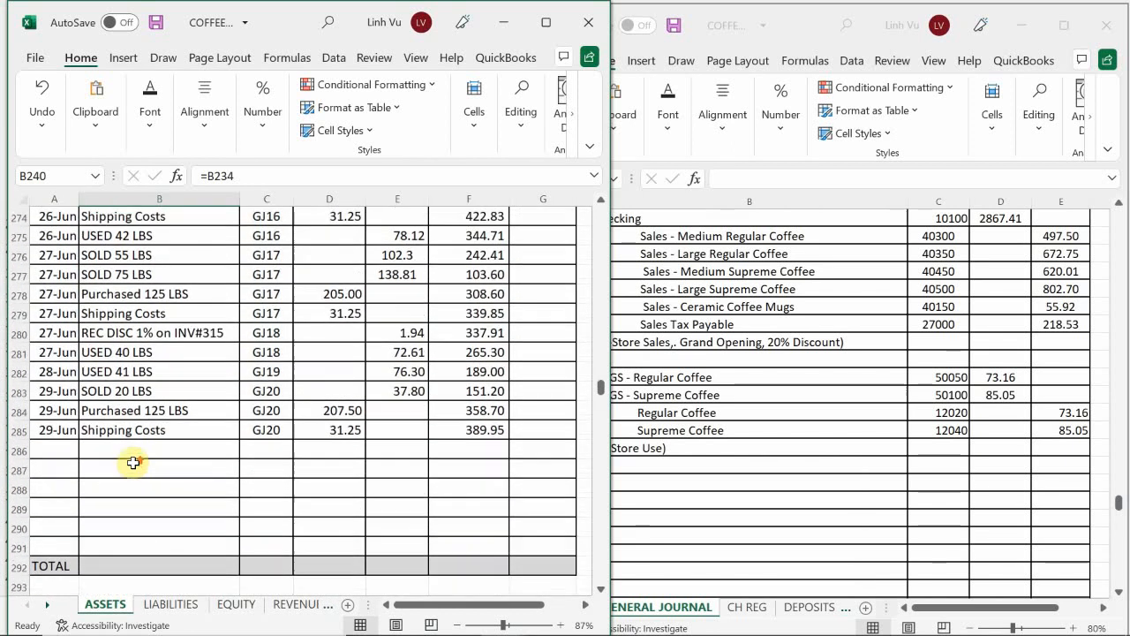
{"action": "left_click", "coordinate": [59, 456]}
{"action": "type", "text": "6/29"}
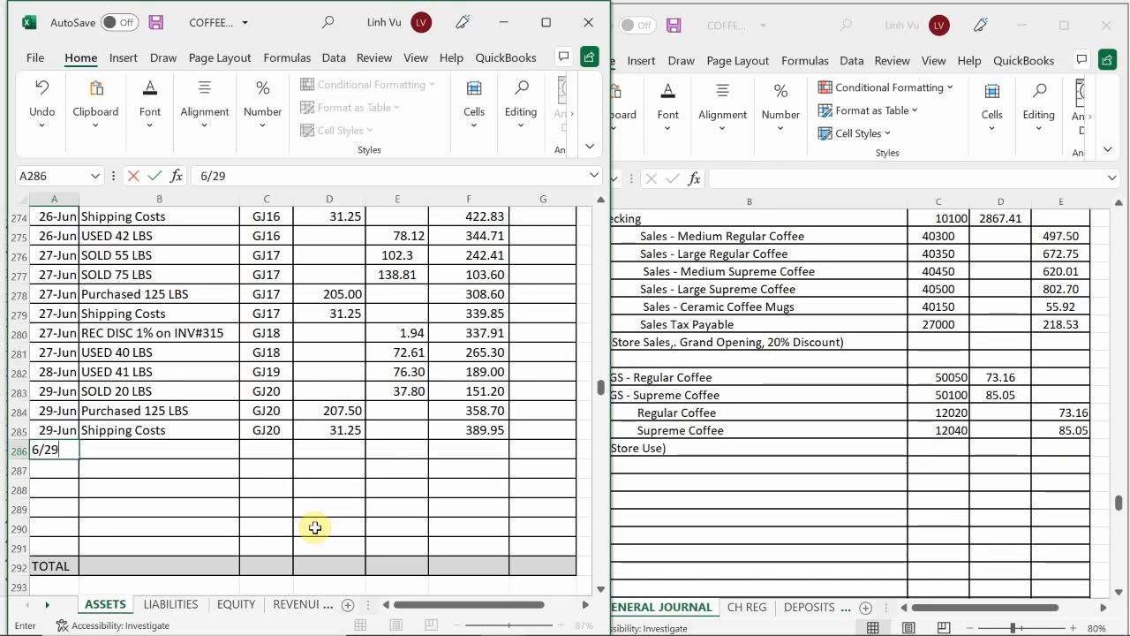
{"action": "key", "text": "Tab"}
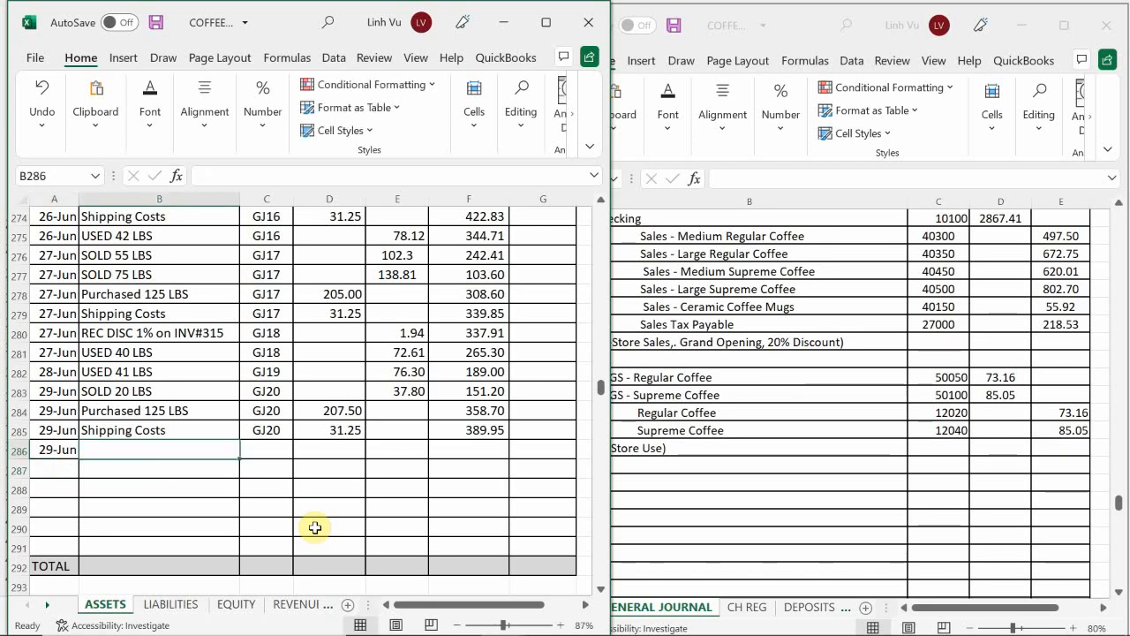
Step: Fill in the new Supreme Coffee entry in row 286 with the item USED 45 LBS and post reference GJ21
{"action": "type", "text": "USED 45 LBS"}
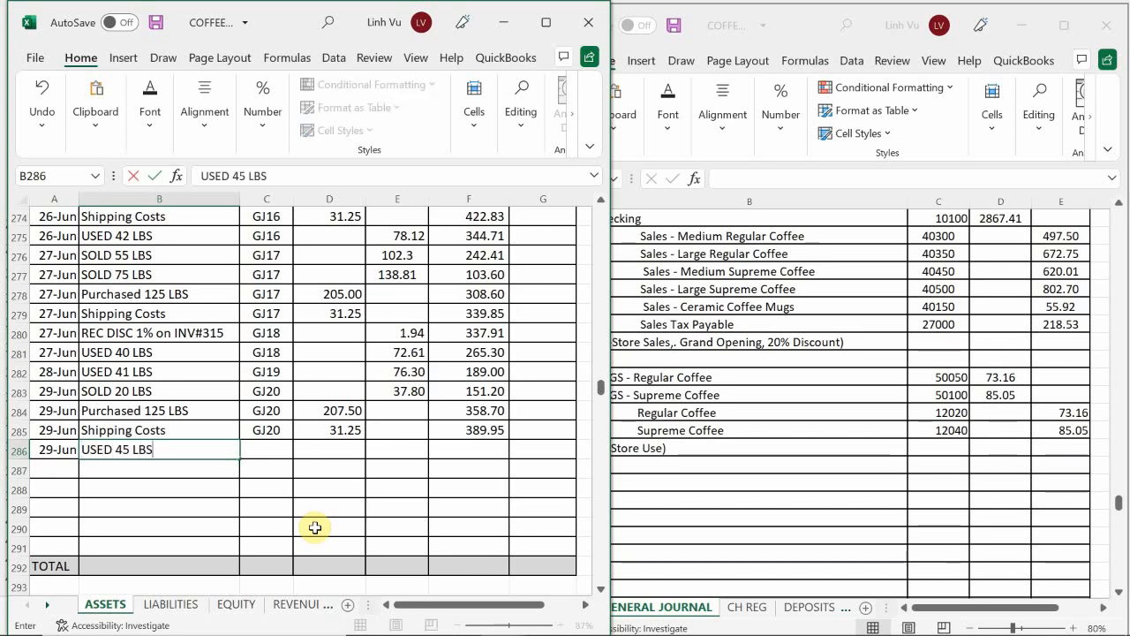
{"action": "key", "text": "Return"}
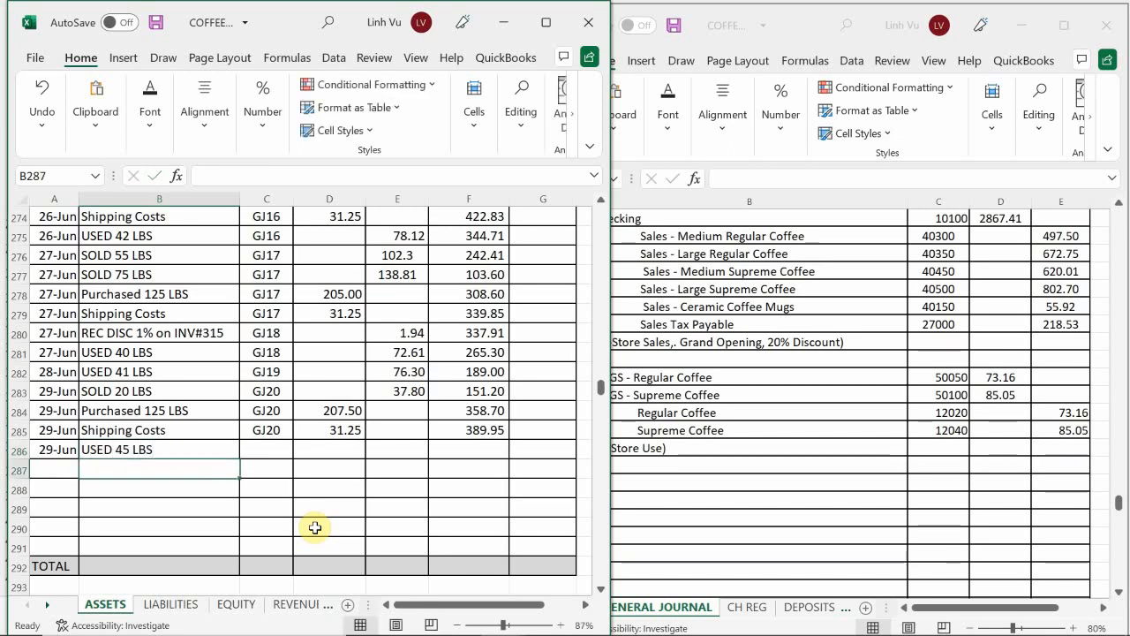
{"action": "key", "text": "Up"}
{"action": "key", "text": "Right"}
{"action": "type", "text": "GJ"}
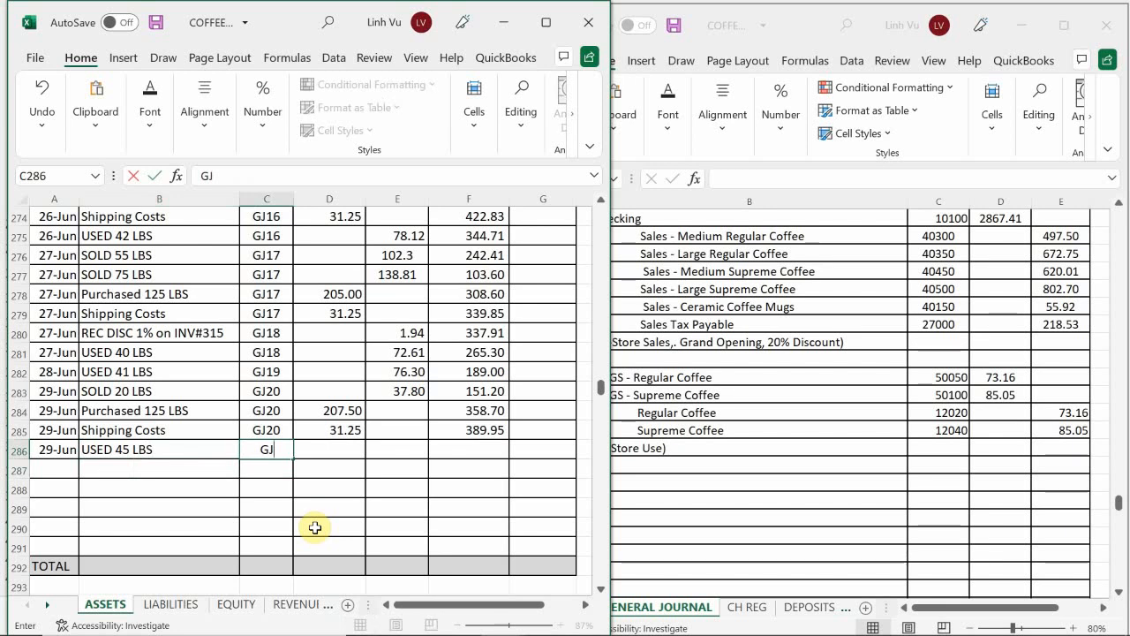
{"action": "type", "text": "21"}
{"action": "key", "text": "Tab"}
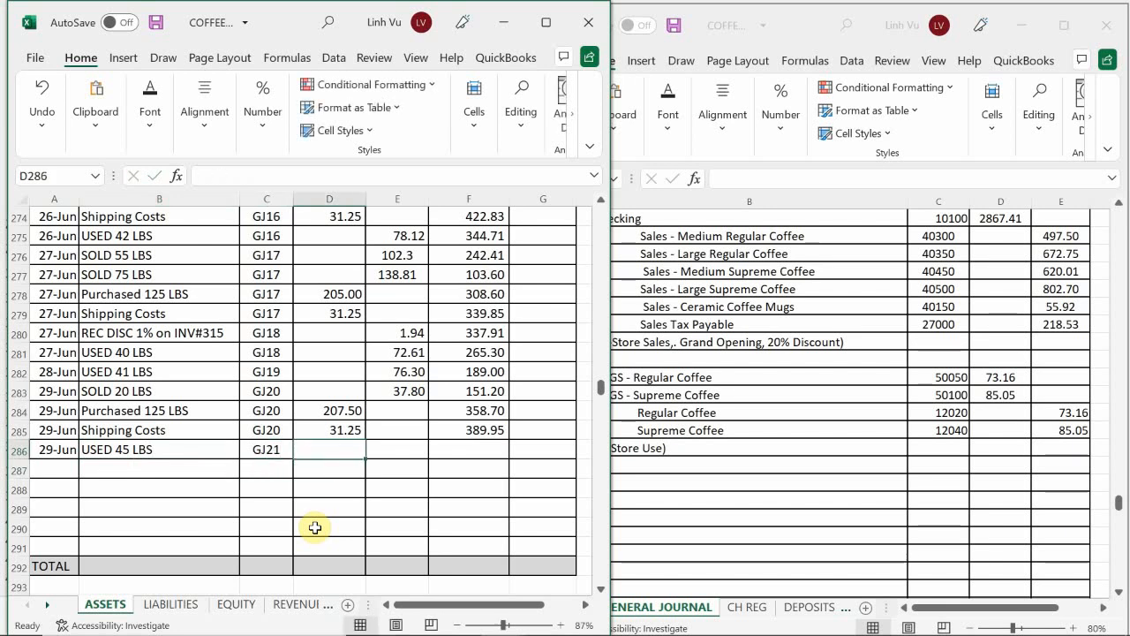
{"action": "key", "text": "Right"}
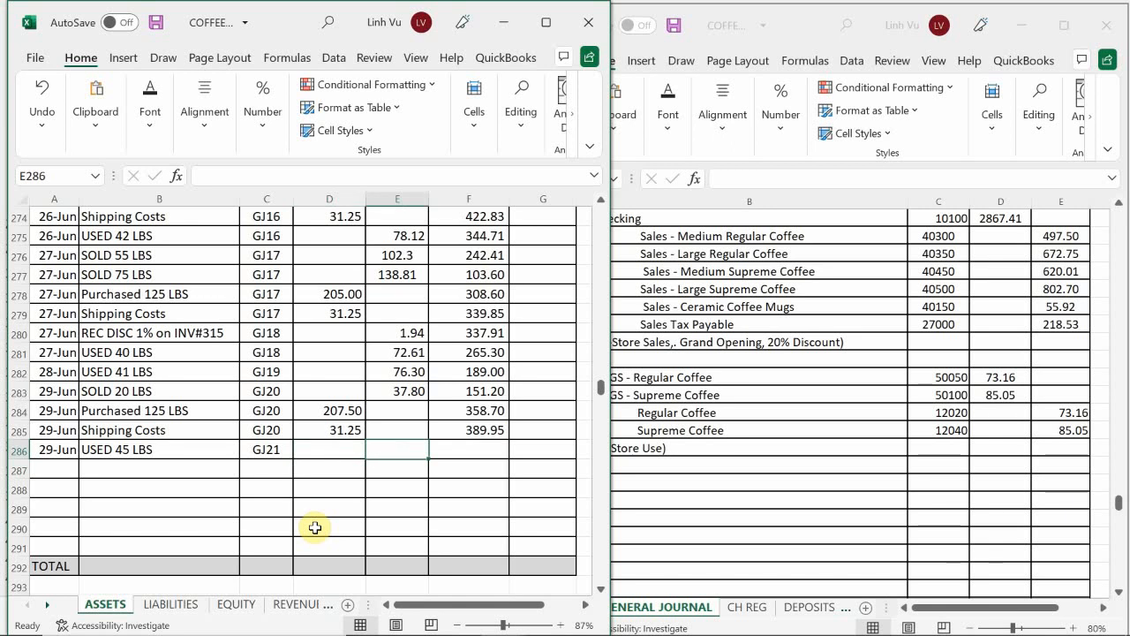
Step: Enter an 85.05 credit in E286 and extend the running balance formula from F285 to F286
{"action": "type", "text": "85."}
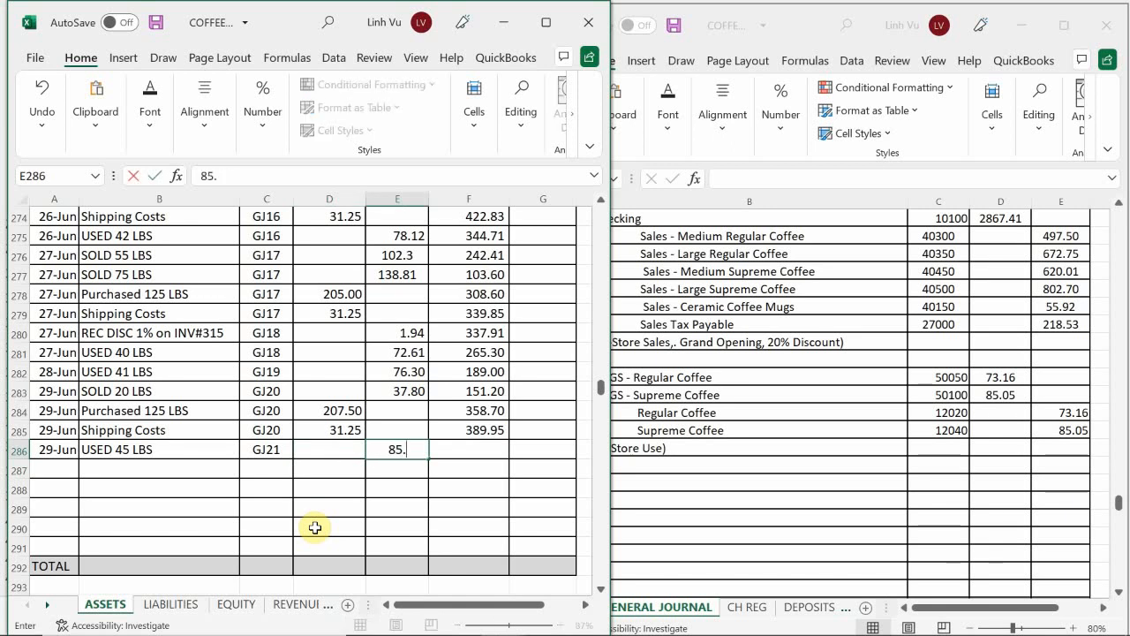
{"action": "type", "text": "05"}
{"action": "key", "text": "Return"}
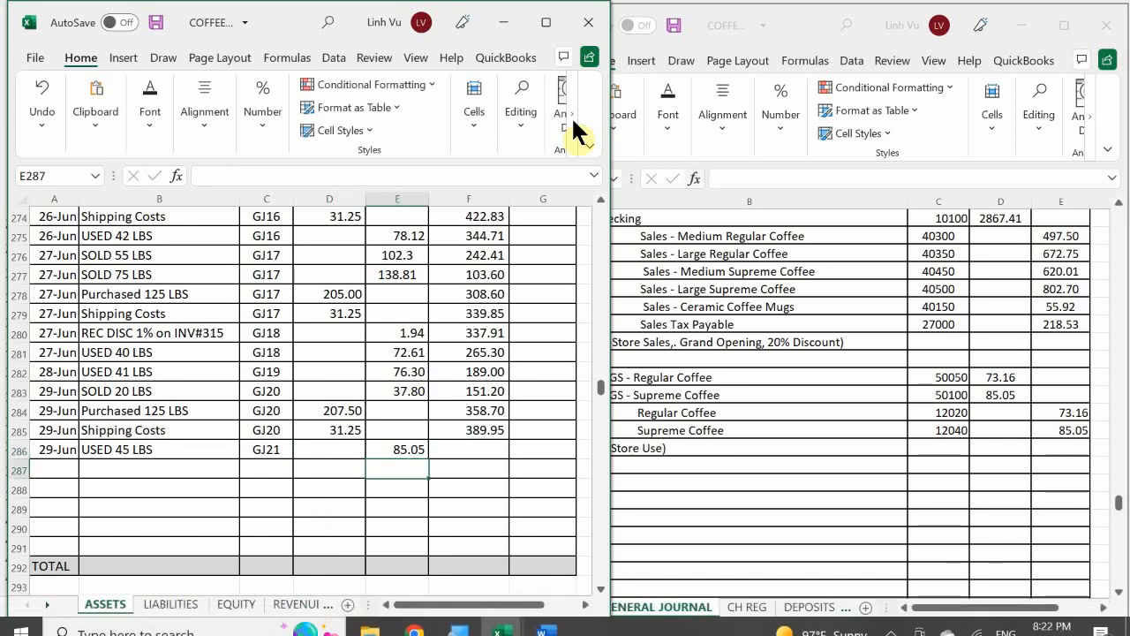
{"action": "left_click", "coordinate": [446, 426]}
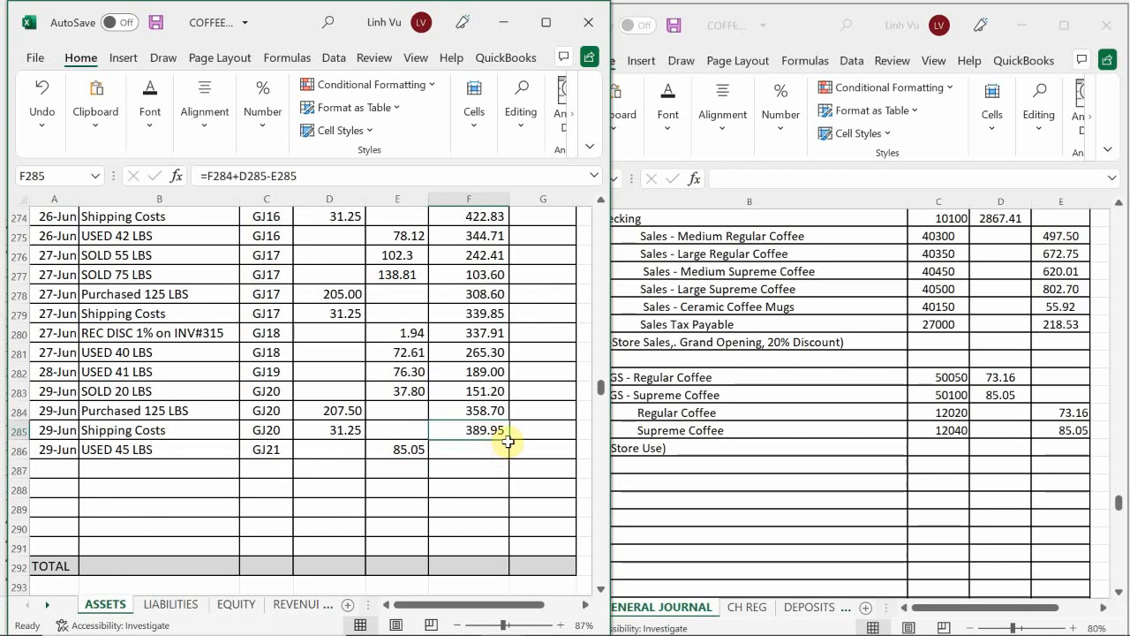
{"action": "left_click_drag", "start_coordinate": [510, 442], "coordinate": [510, 456]}
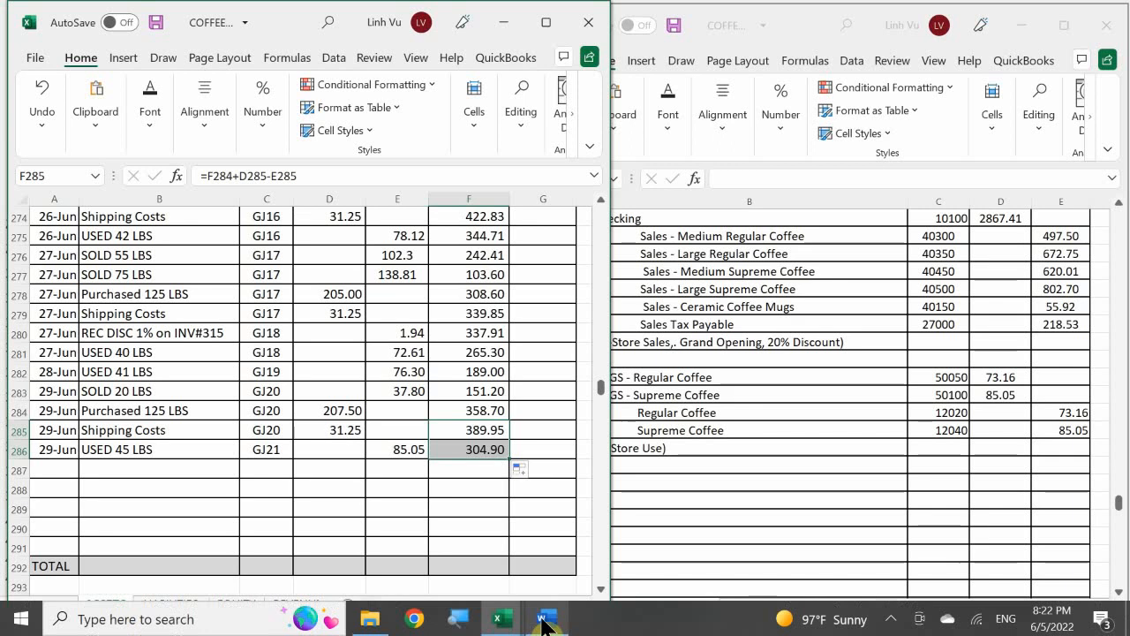
Step: Switch to the inventory workbook and check the remaining quantity and total cost on the SUP COFFEE sheet against the ledger balance
{"action": "left_click", "coordinate": [509, 615]}
{"action": "left_click", "coordinate": [668, 578]}
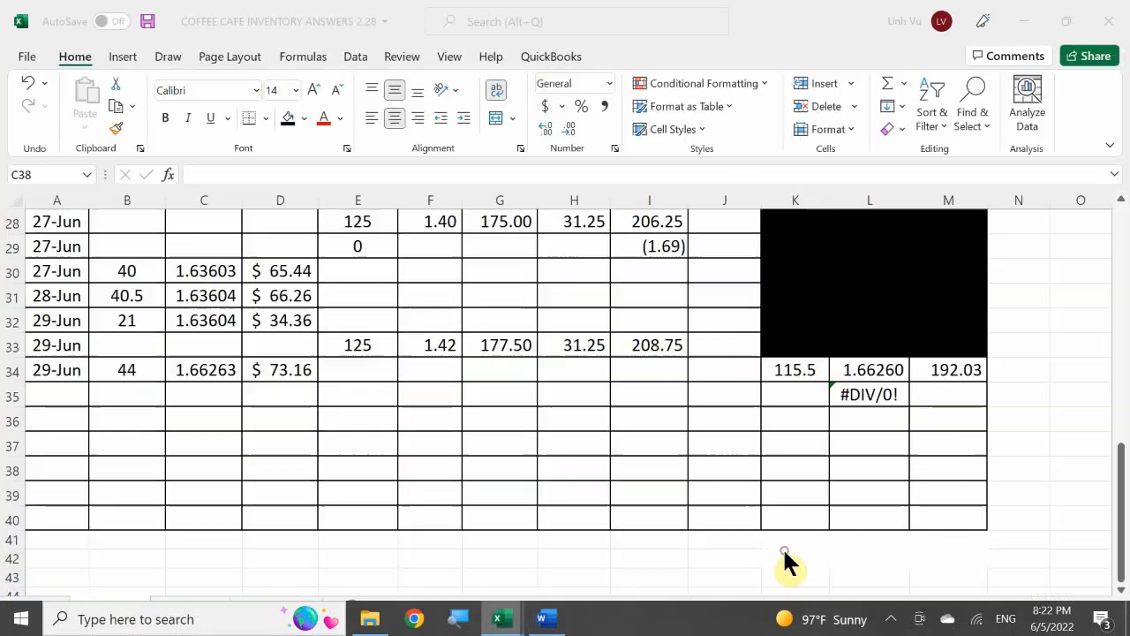
{"action": "left_click", "coordinate": [190, 607]}
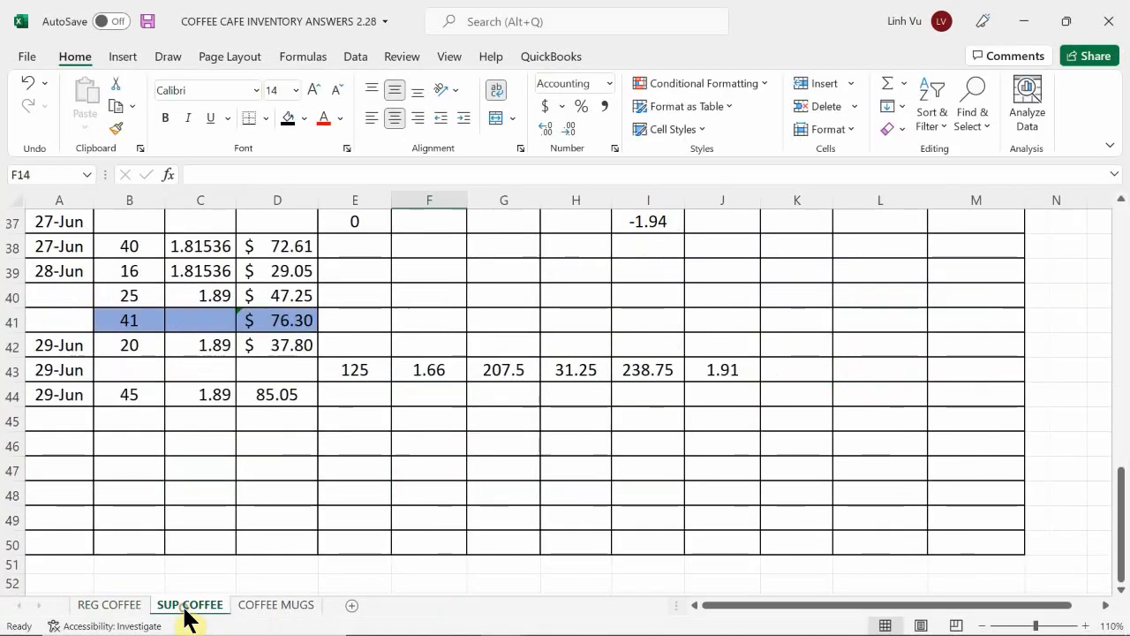
{"action": "left_click", "coordinate": [934, 398]}
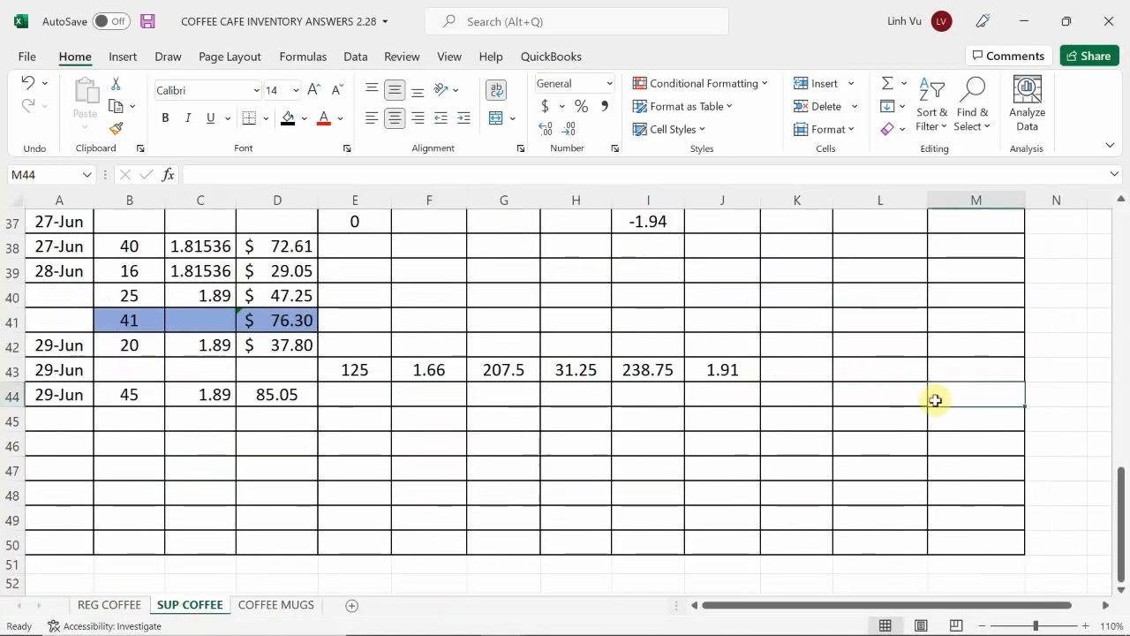
{"action": "scroll", "coordinate": [931, 399], "scroll_direction": "up", "scroll_amount": 7}
{"action": "scroll", "coordinate": [928, 399], "scroll_direction": "up", "scroll_amount": 5}
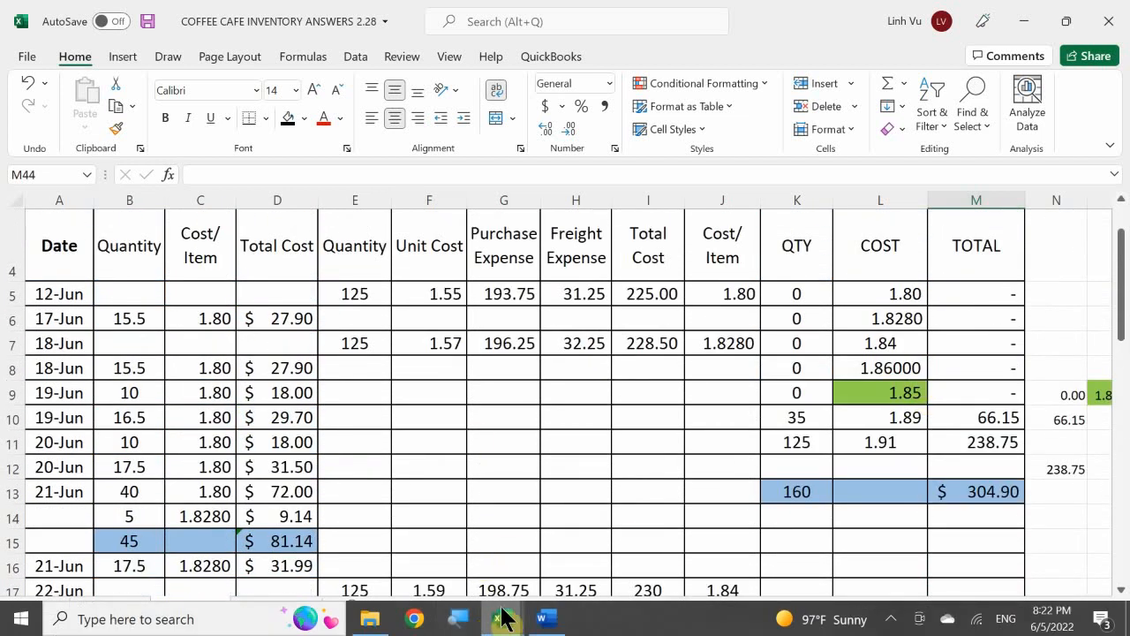
Step: Switch to the Coffee Cafe scenario document in Word and review the transactions that follow the in-store coffee use
{"action": "left_click", "coordinate": [545, 618]}
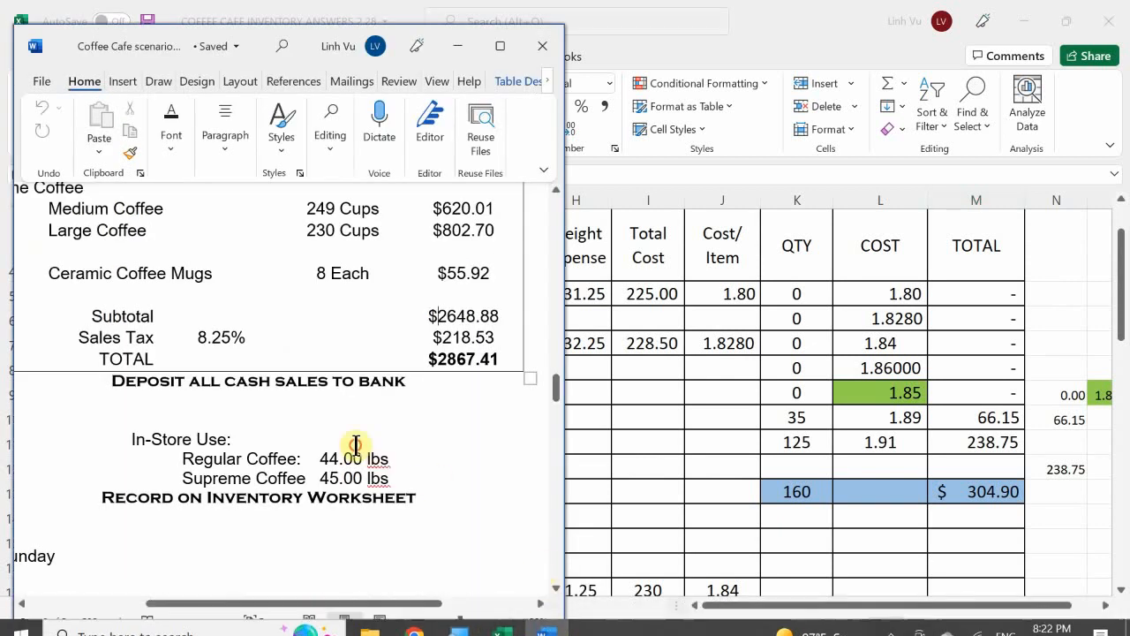
{"action": "scroll", "coordinate": [353, 449], "scroll_direction": "down", "scroll_amount": 6}
{"action": "scroll", "coordinate": [348, 449], "scroll_direction": "down", "scroll_amount": 10}
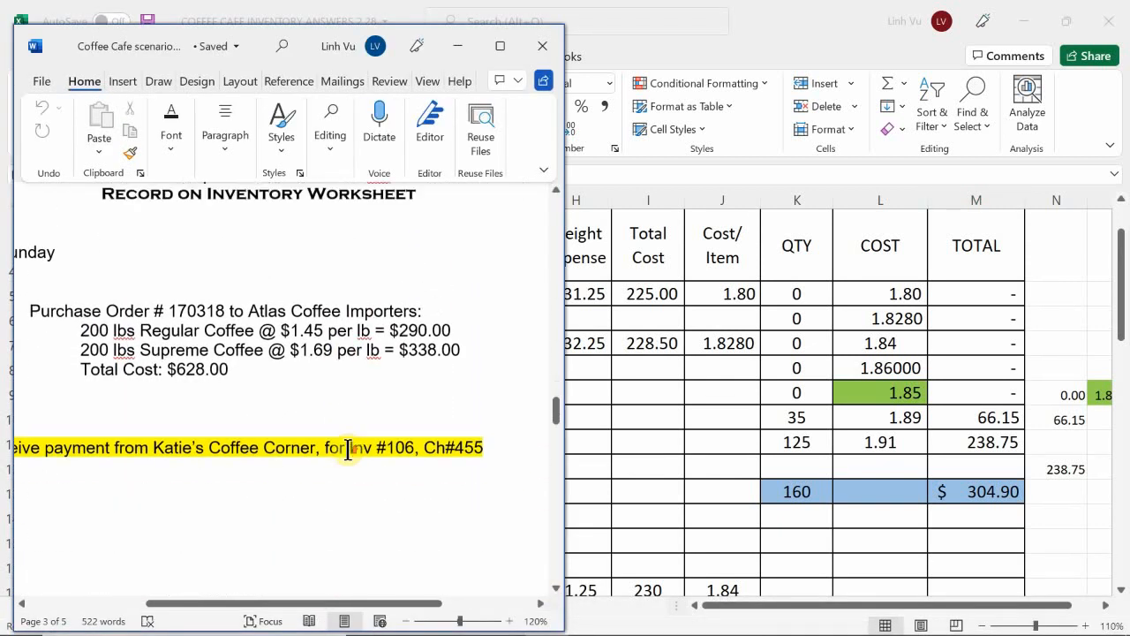
{"action": "scroll", "coordinate": [348, 450], "scroll_direction": "up", "scroll_amount": 12}
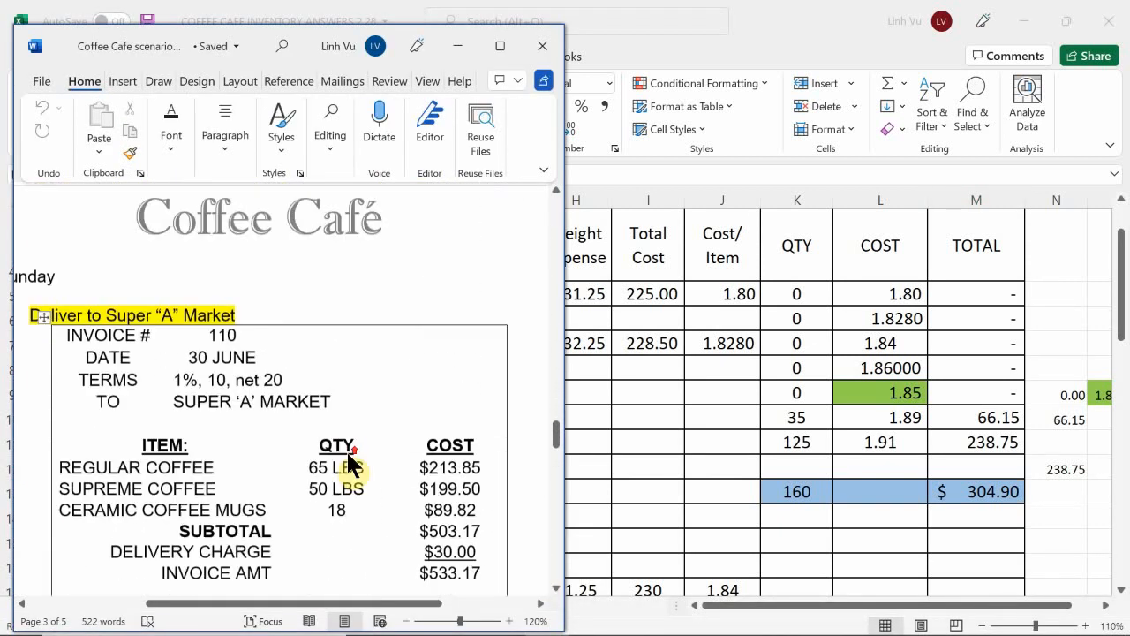
{"action": "scroll", "coordinate": [348, 453], "scroll_direction": "up", "scroll_amount": 2}
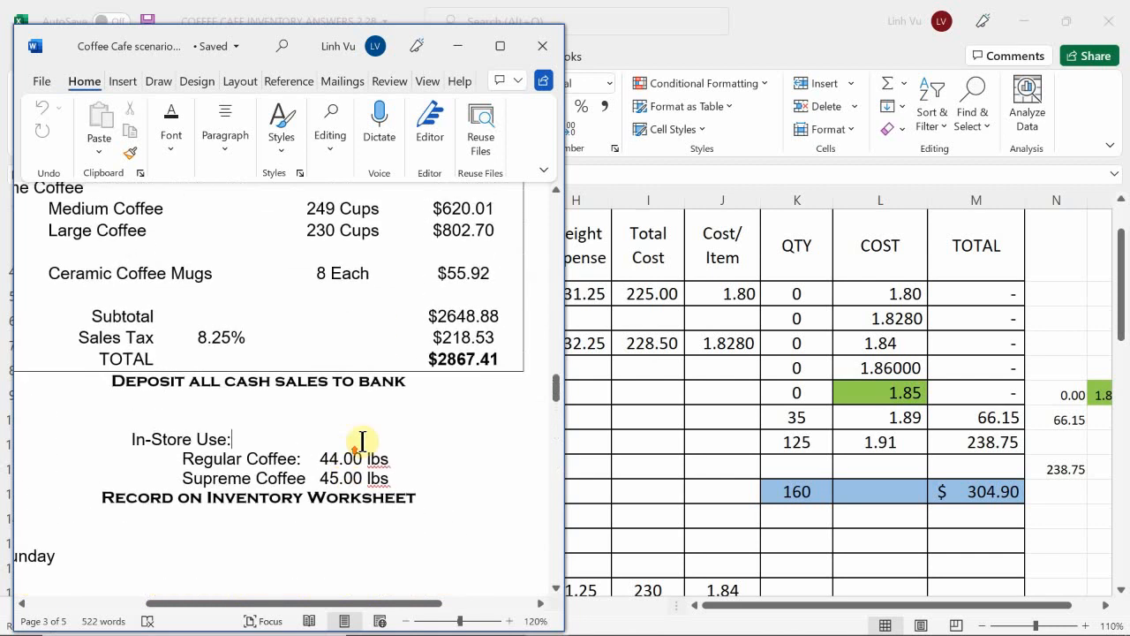